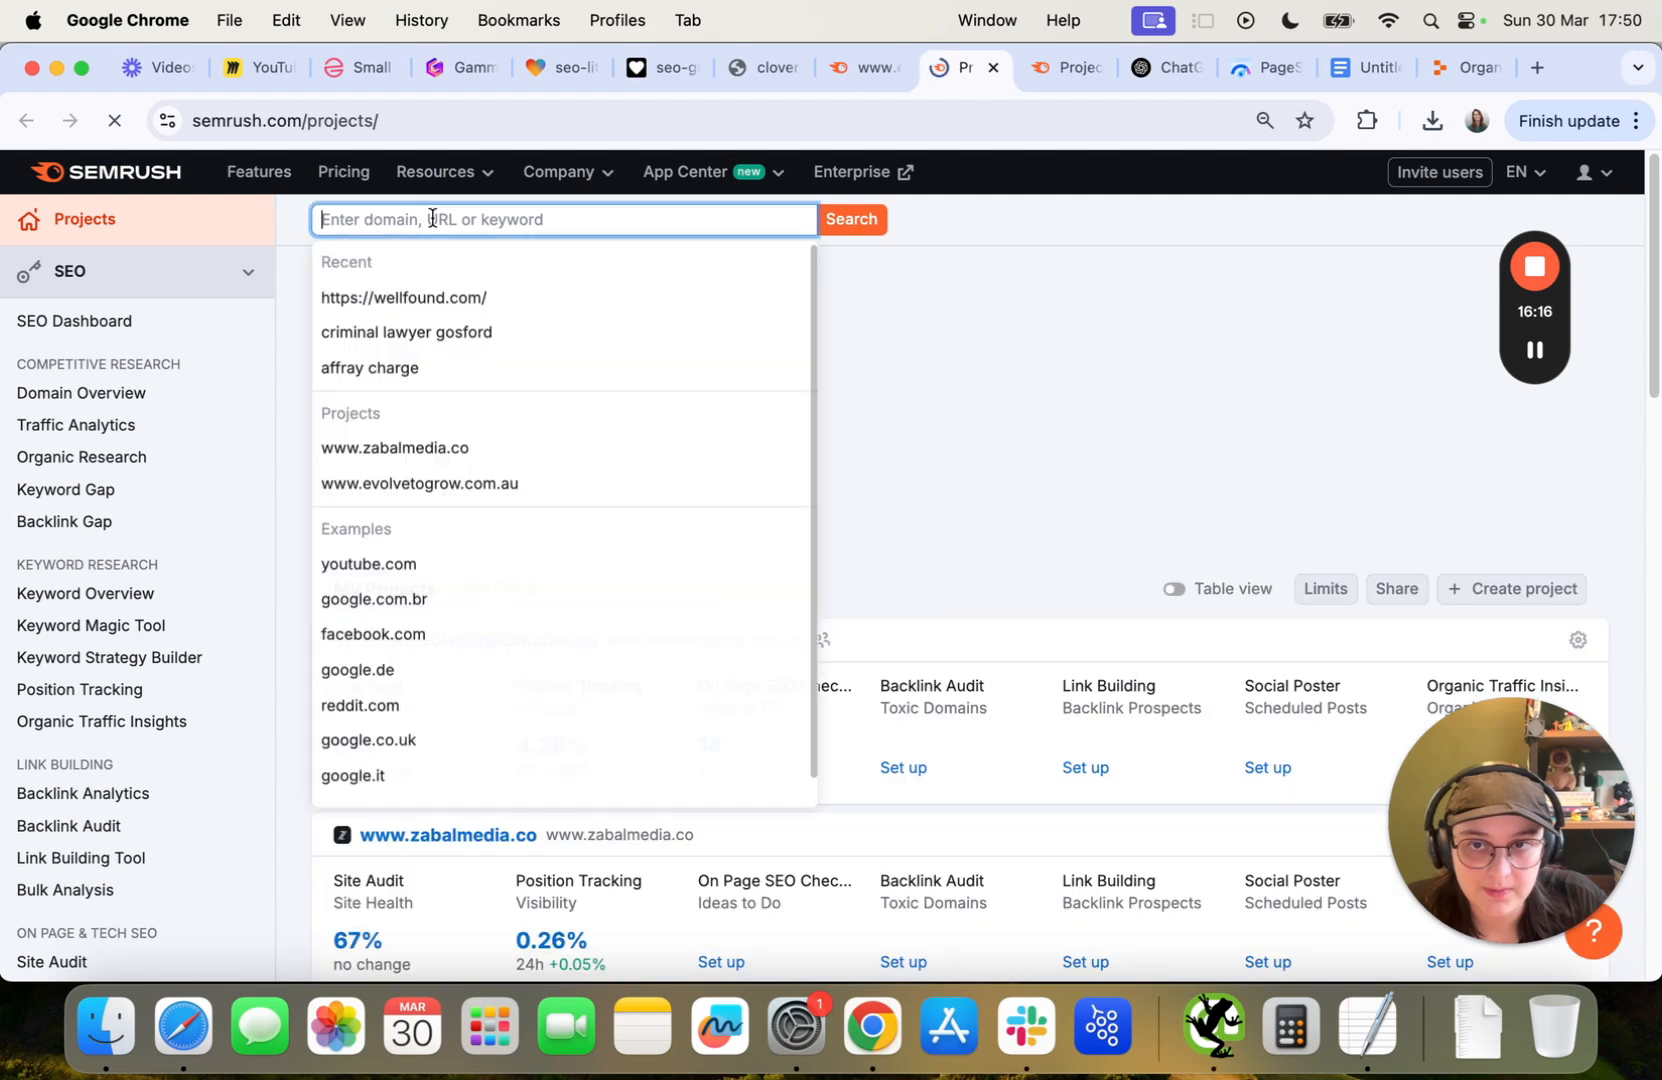
Search Semrush for the keyword "business coaching".
{"action": "type", "text": "business "}
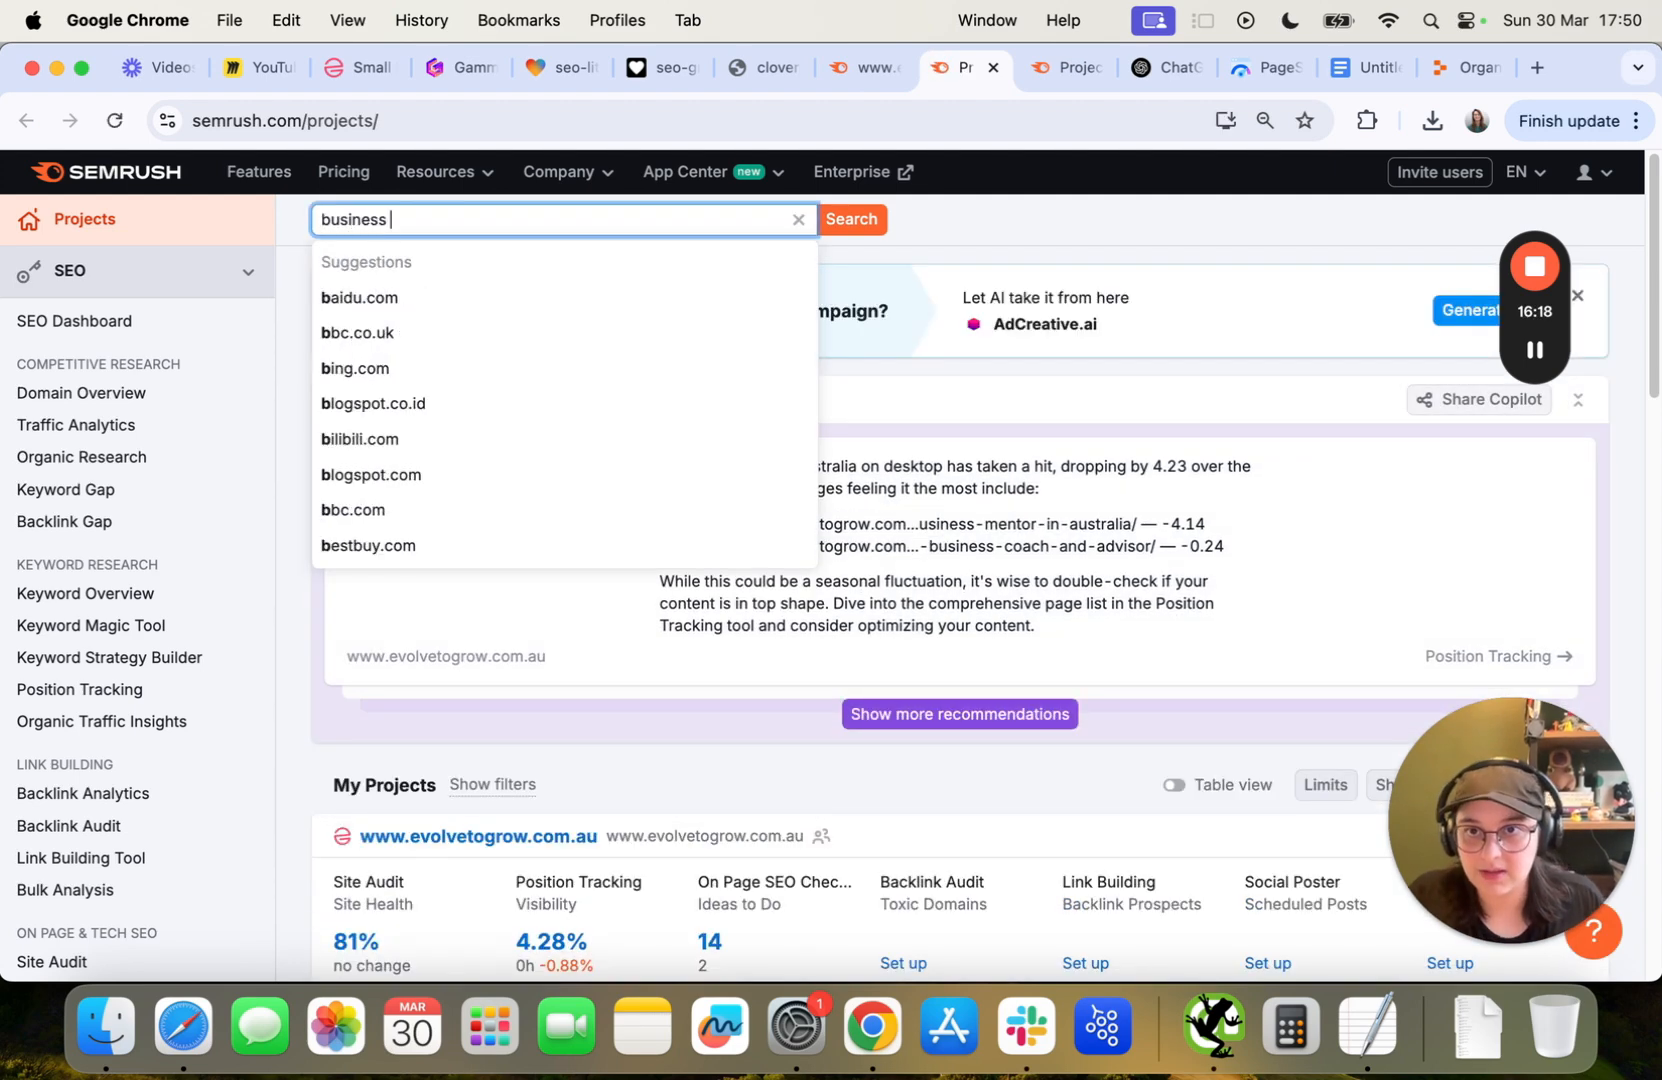
{"action": "type", "text": "coaching"}
{"action": "key", "text": "Return"}
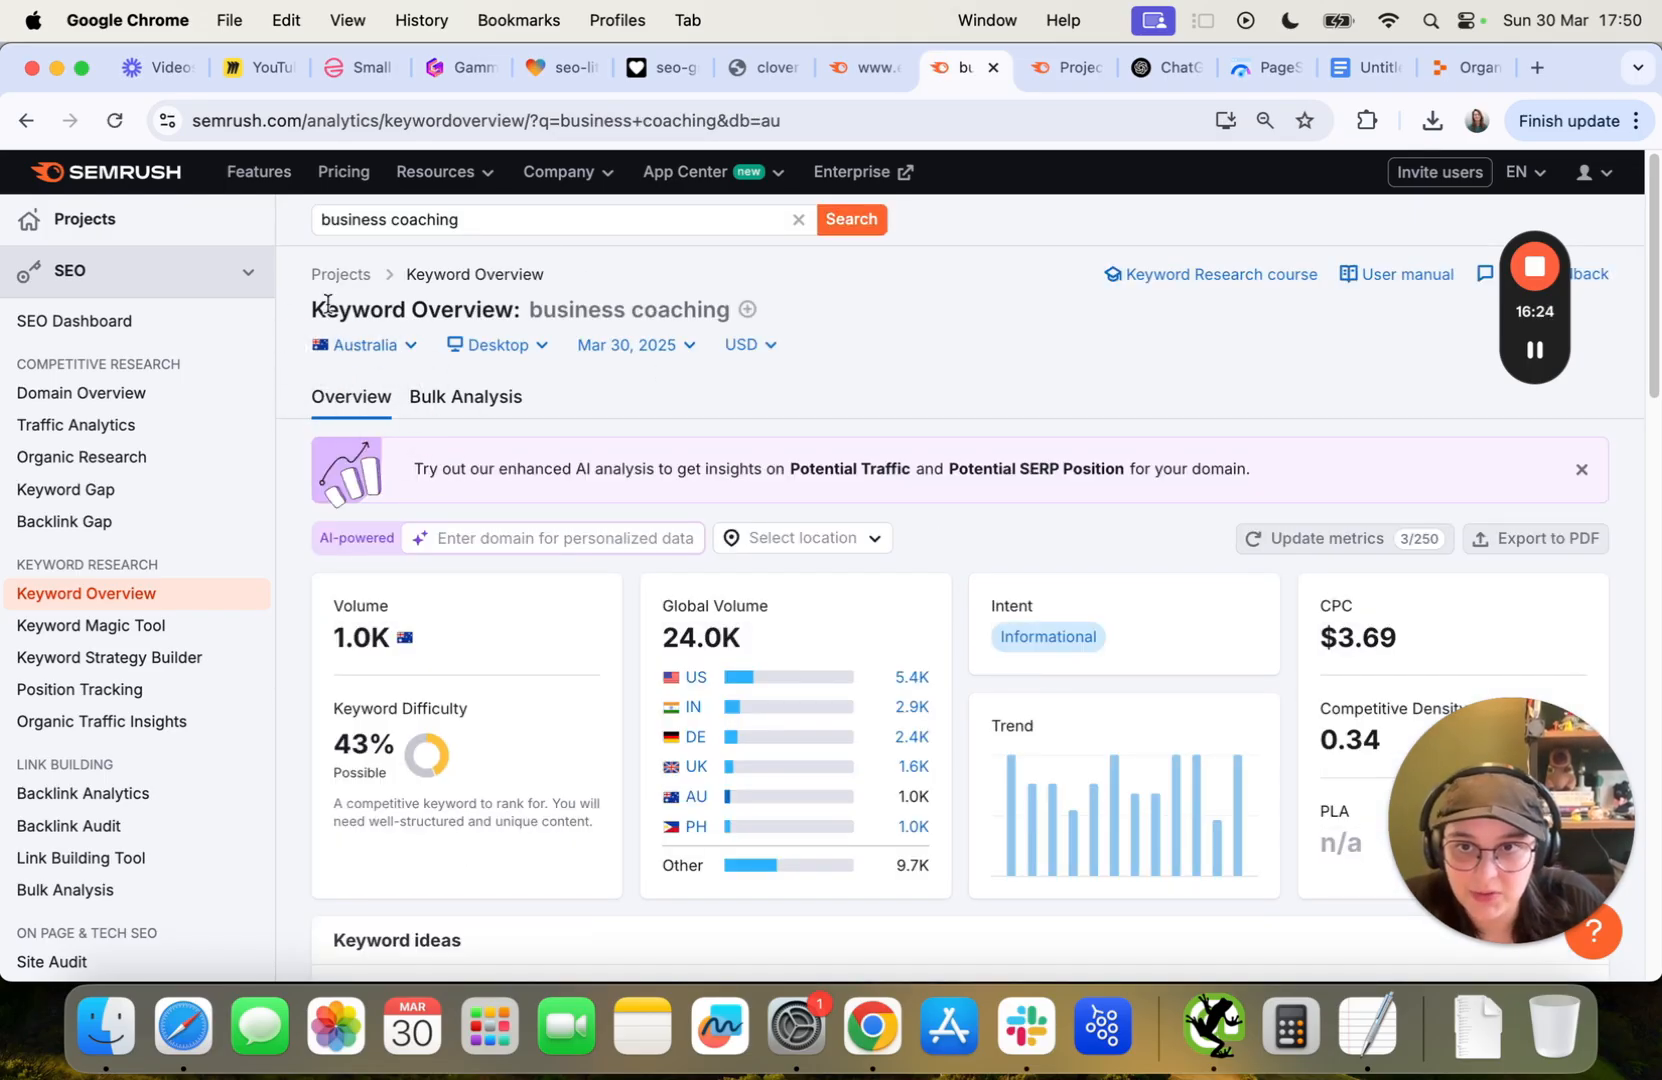
Open the full keyword variations and questions lists from Keyword ideas in new tabs and check the variations tab.
{"action": "scroll", "coordinate": [806, 535], "scroll_direction": "down", "scroll_amount": 6}
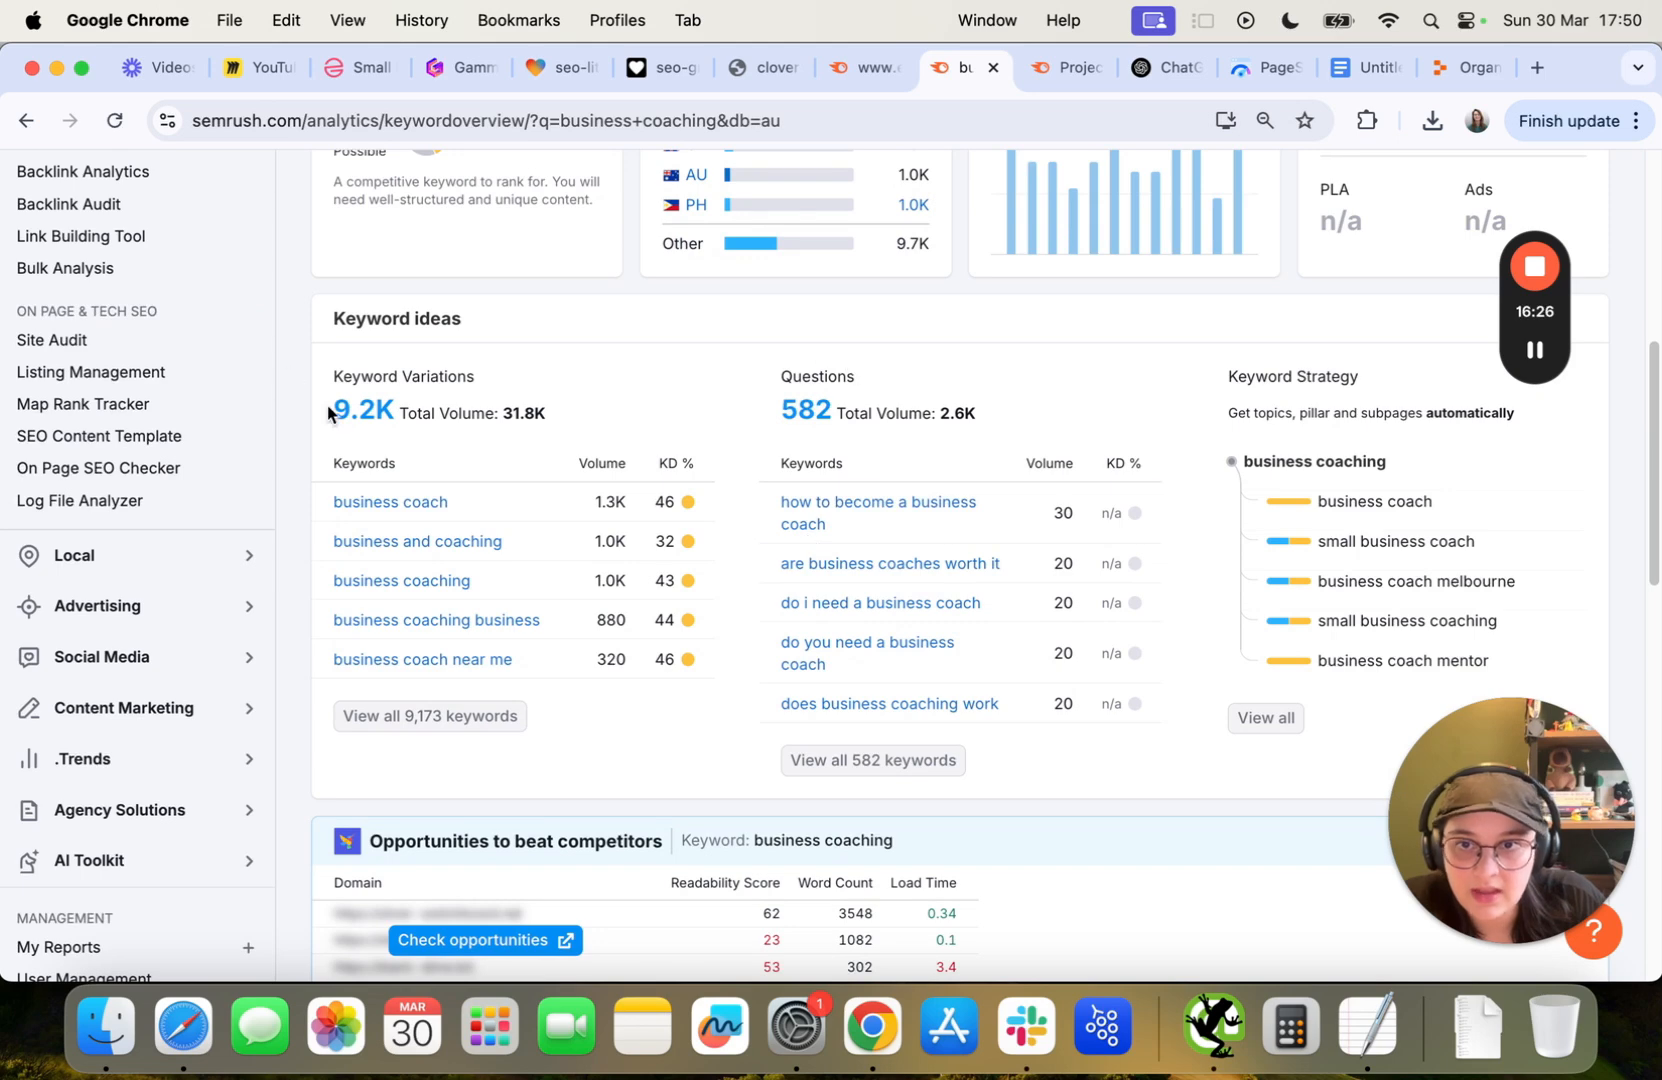
{"action": "left_click_drag", "start_coordinate": [370, 378], "coordinate": [532, 372]}
{"action": "left_click", "coordinate": [532, 372]}
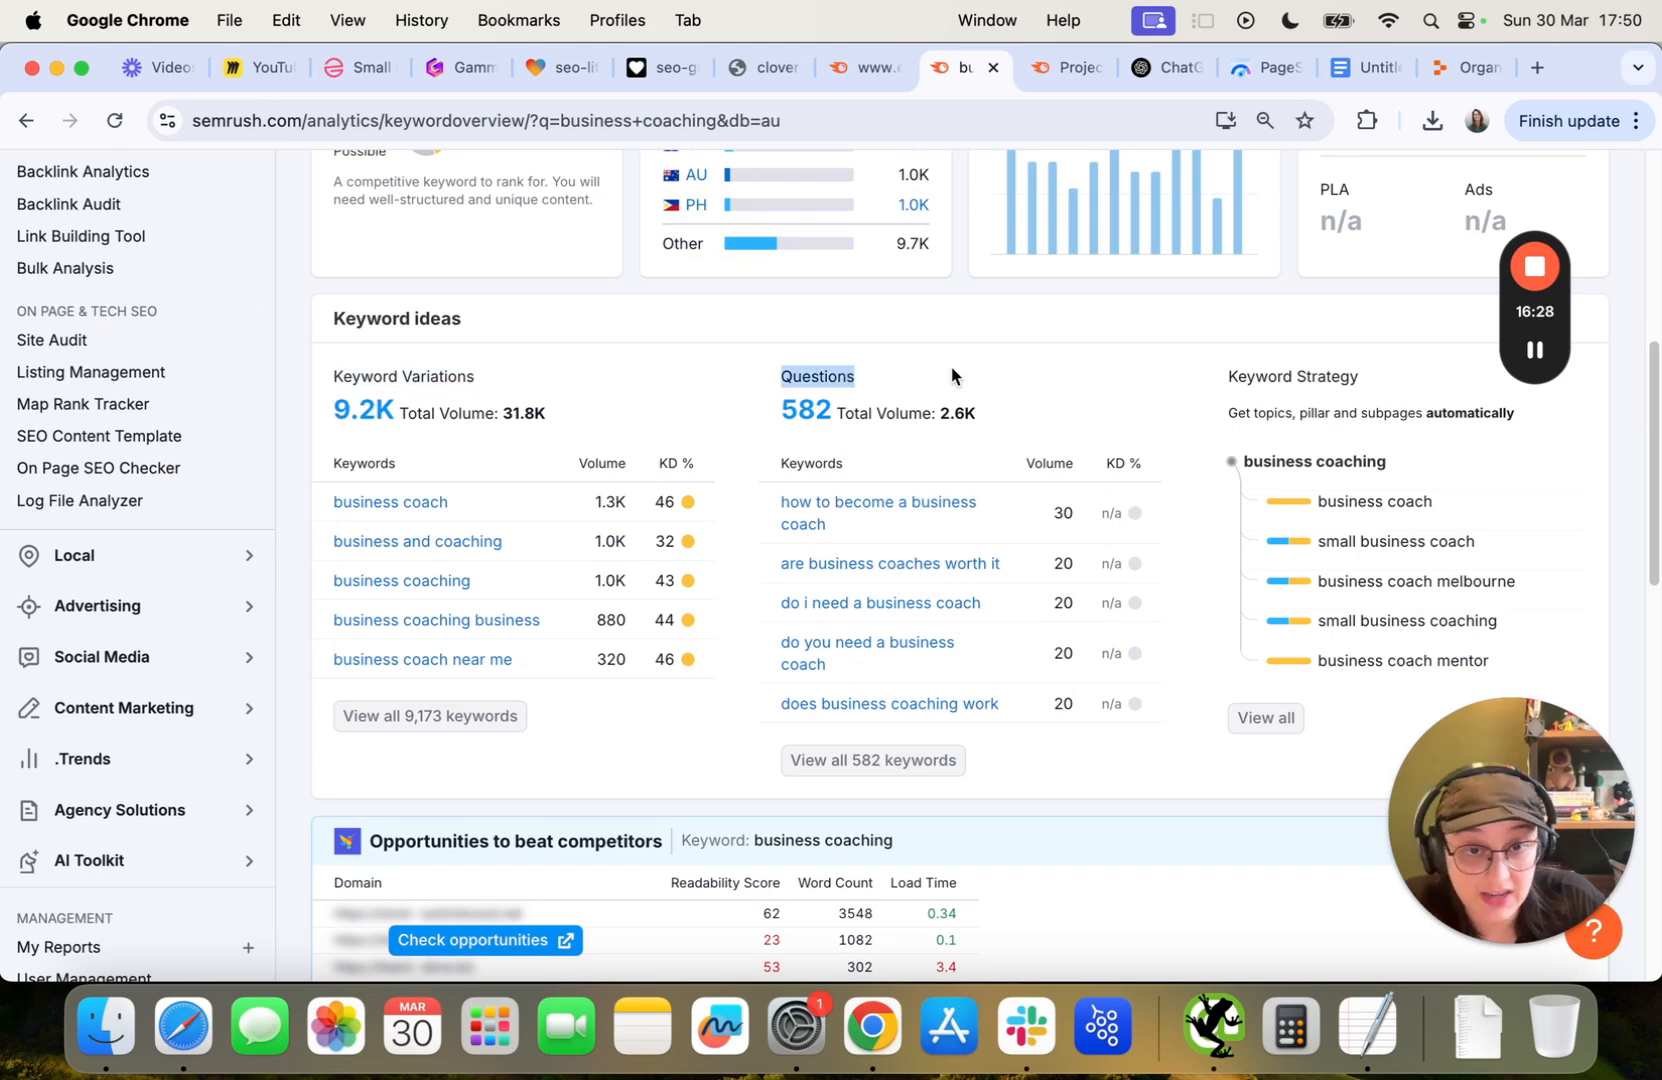
{"action": "left_click_drag", "start_coordinate": [1031, 421], "coordinate": [782, 376]}
{"action": "left_click", "coordinate": [800, 380]}
{"action": "scroll", "coordinate": [504, 727], "scroll_direction": "down", "scroll_amount": 1}
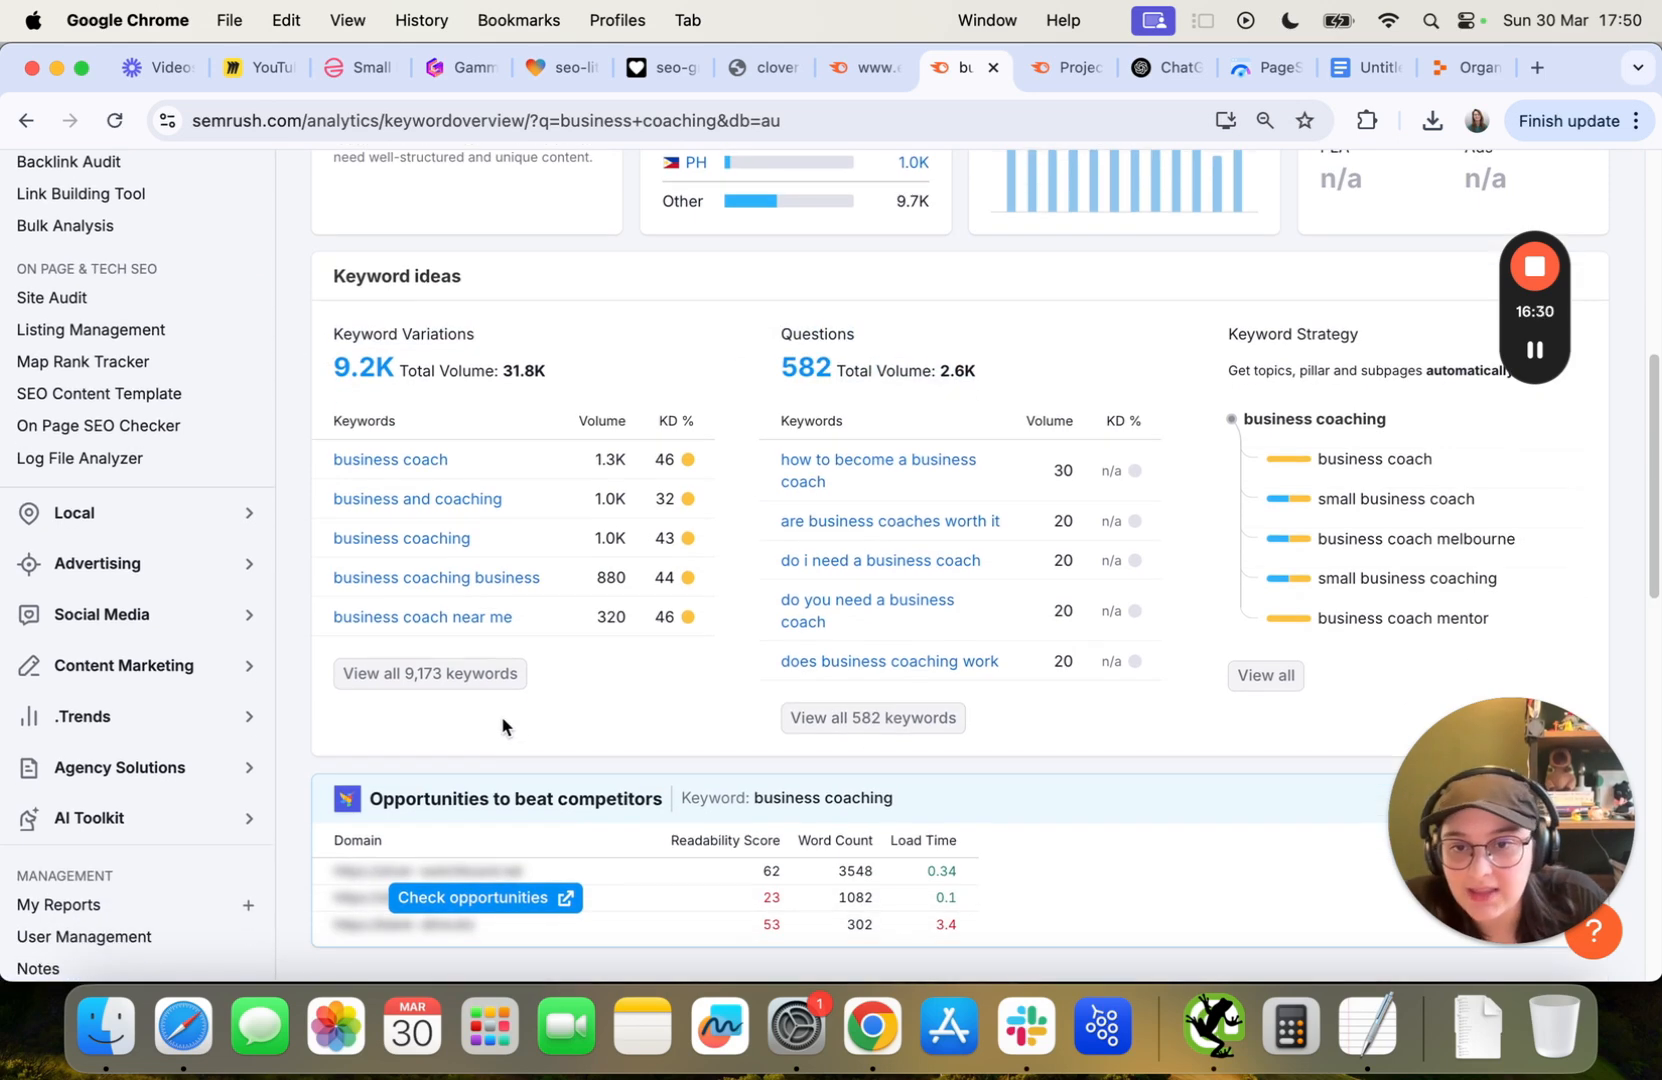
{"action": "left_click", "coordinate": [430, 673], "text": "super"}
{"action": "left_click", "coordinate": [846, 716], "text": "super"}
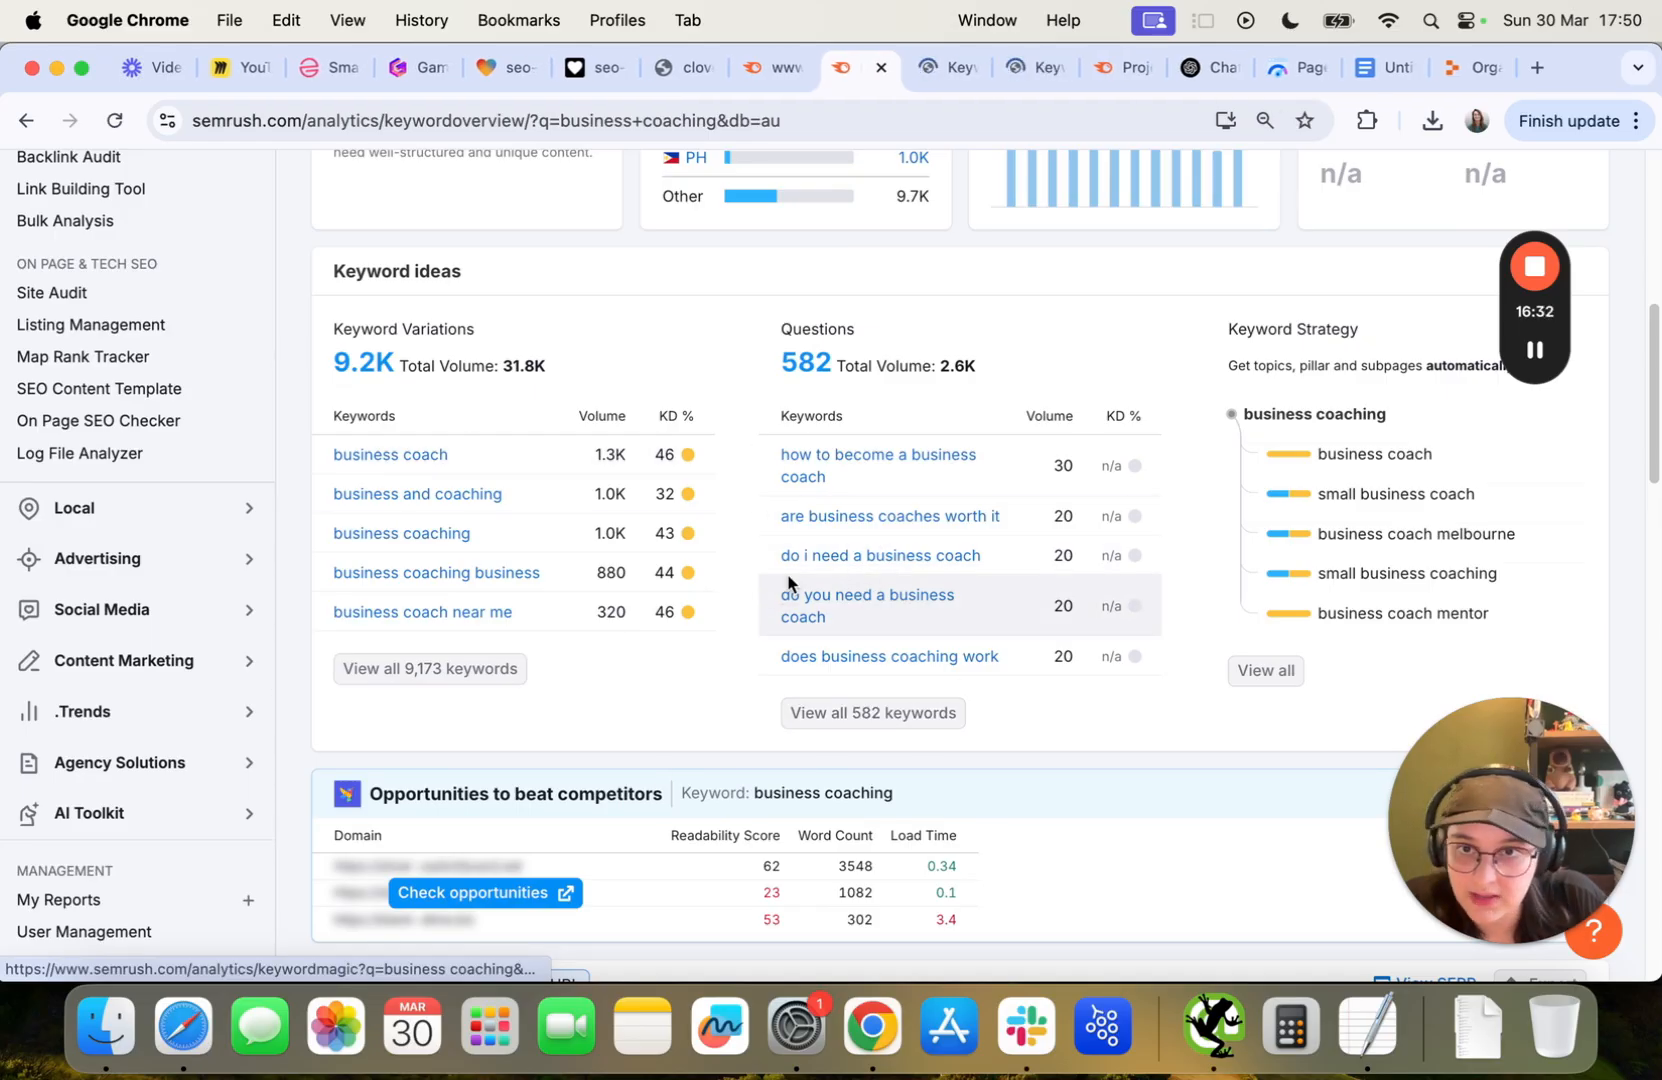
{"action": "scroll", "coordinate": [788, 582], "scroll_direction": "up", "scroll_amount": 10}
{"action": "left_click", "coordinate": [952, 68]}
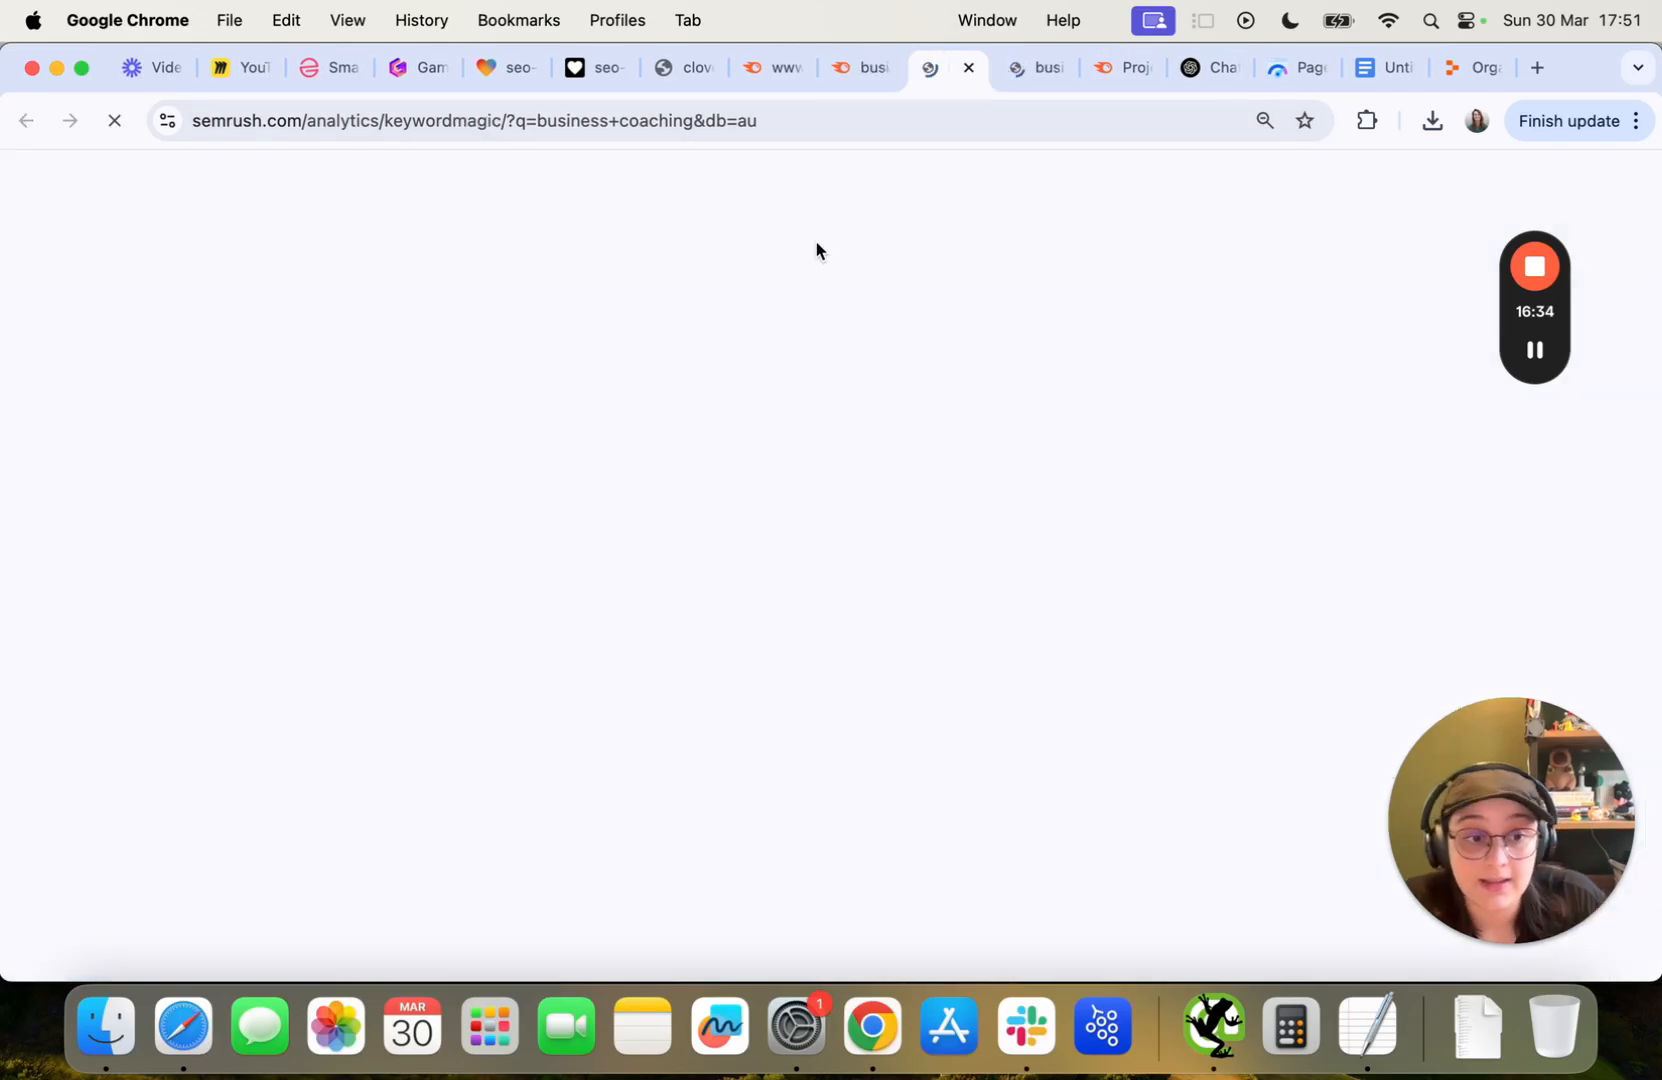
Return to the "business coaching" keyword overview and show its SERP Analysis by domain.
{"action": "left_click", "coordinate": [858, 66]}
{"action": "scroll", "coordinate": [680, 672], "scroll_direction": "down", "scroll_amount": 10}
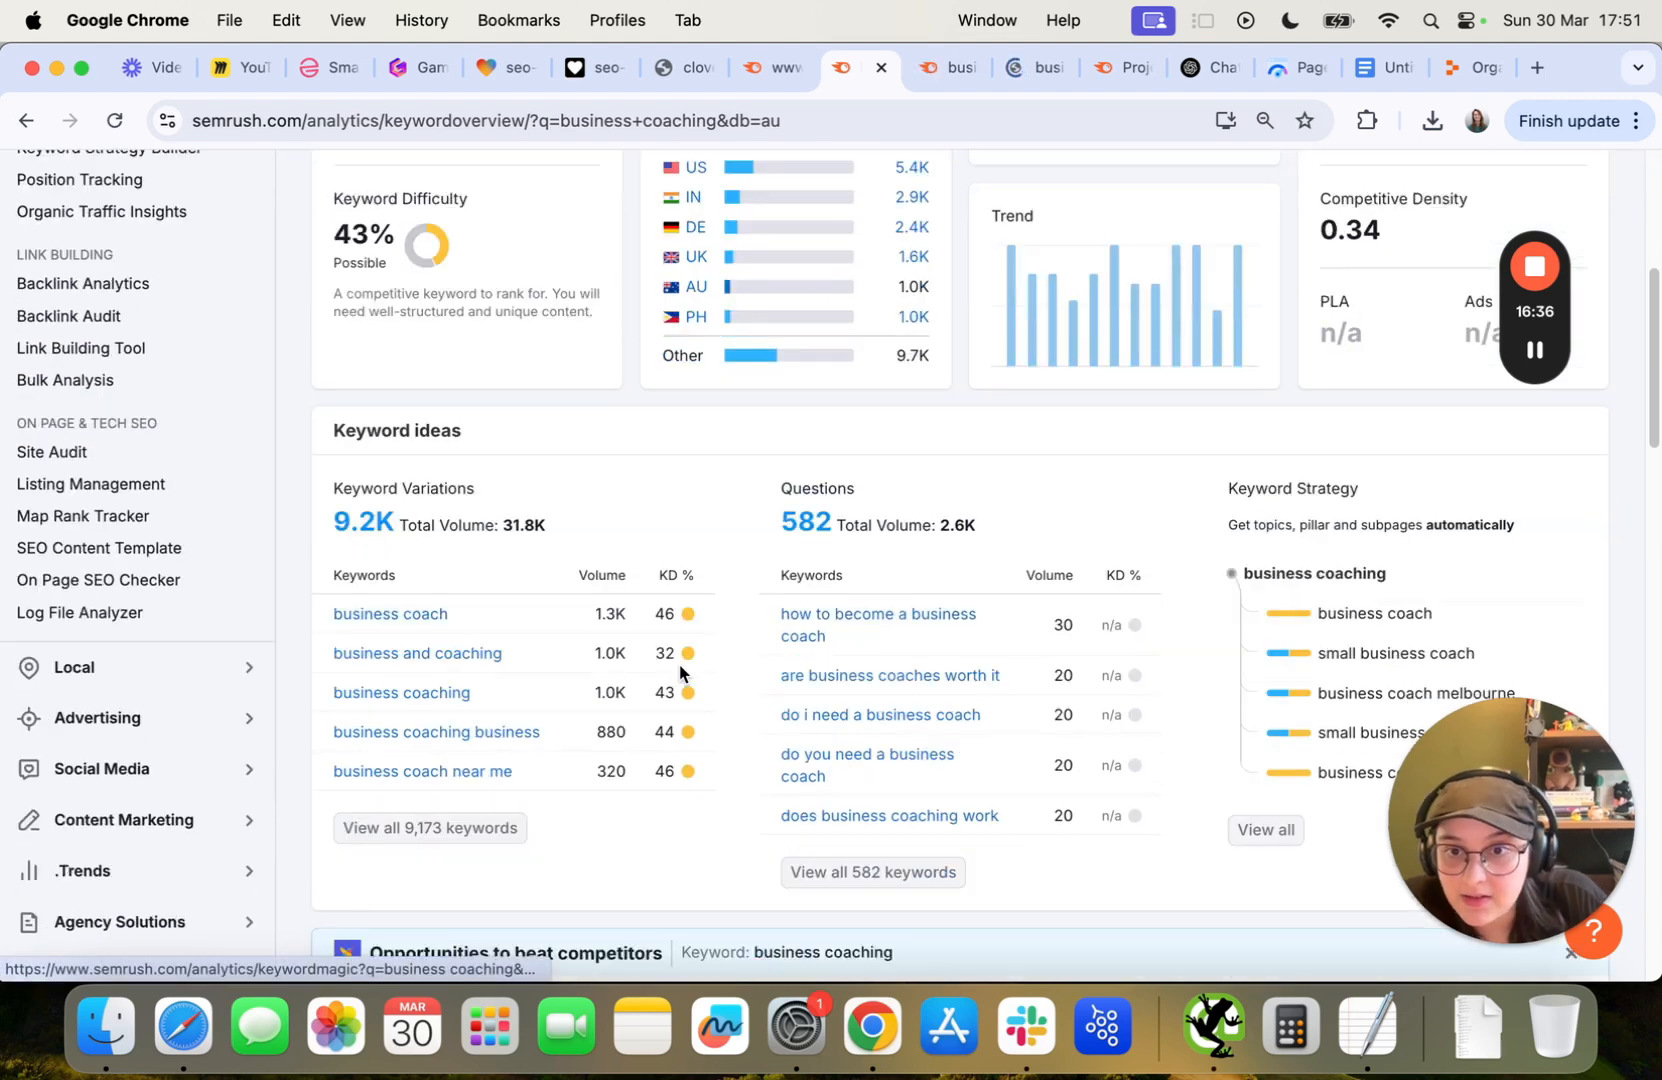
{"action": "scroll", "coordinate": [680, 672], "scroll_direction": "down", "scroll_amount": 10}
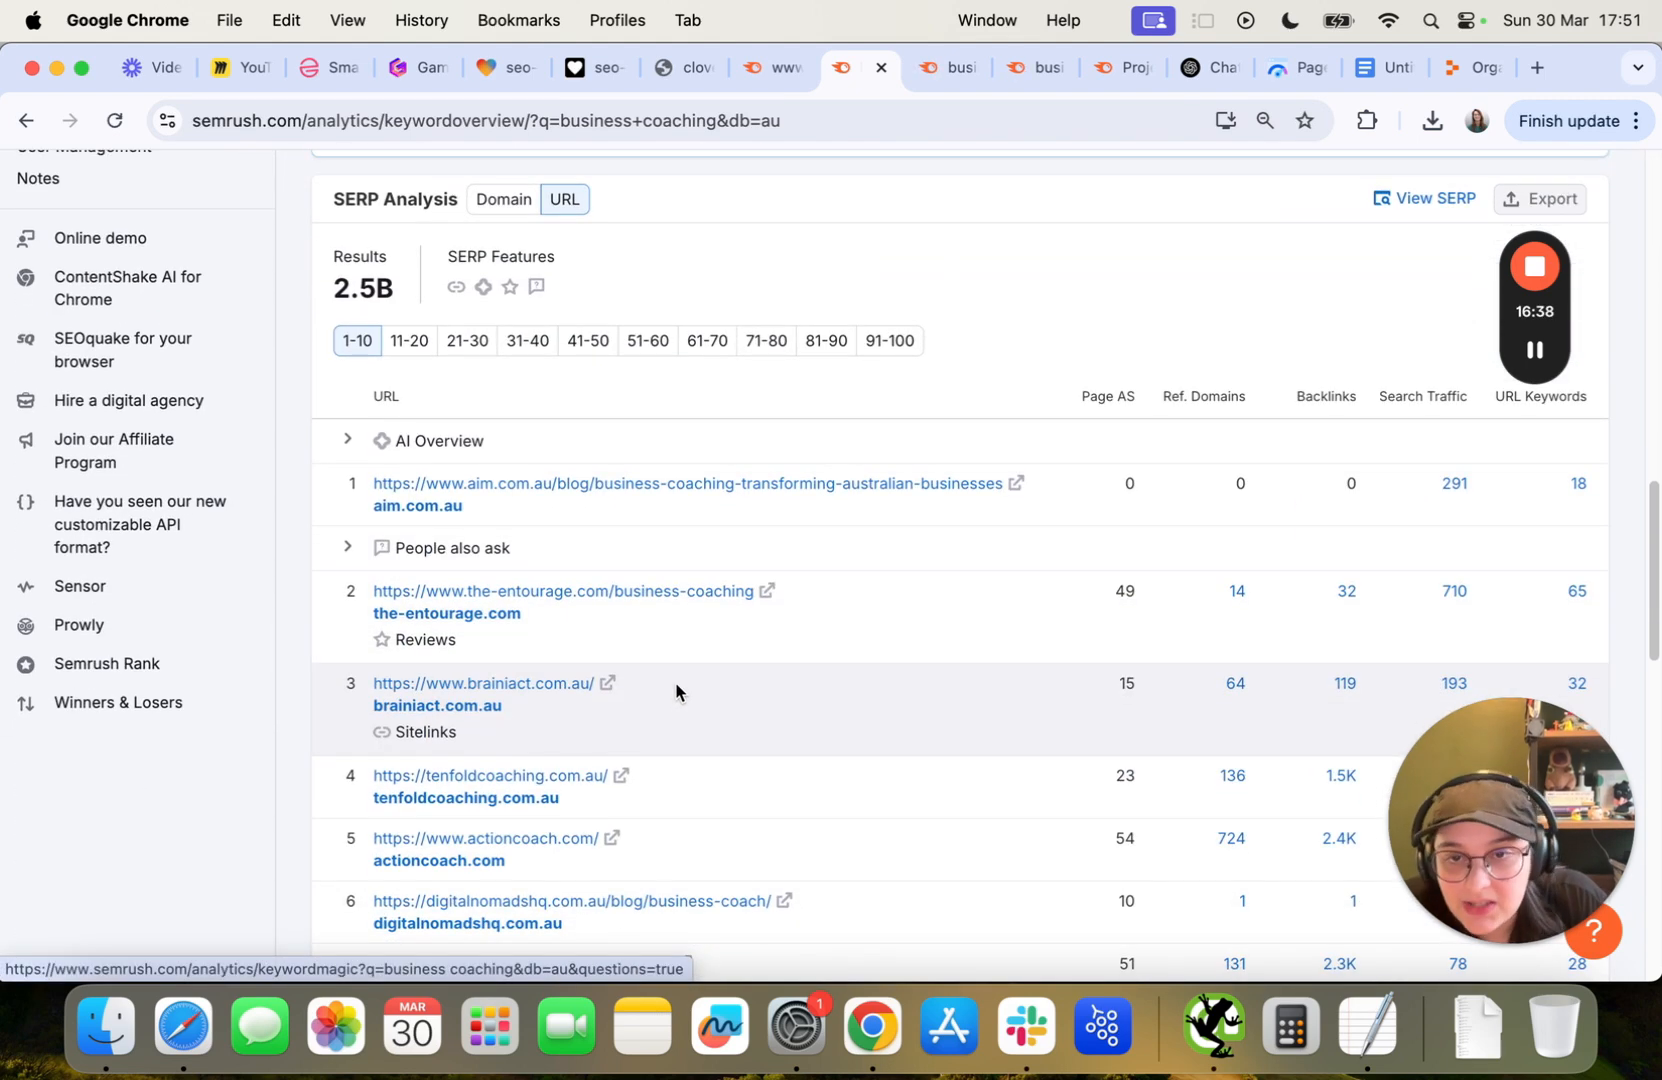
{"action": "scroll", "coordinate": [467, 354], "scroll_direction": "up", "scroll_amount": 1}
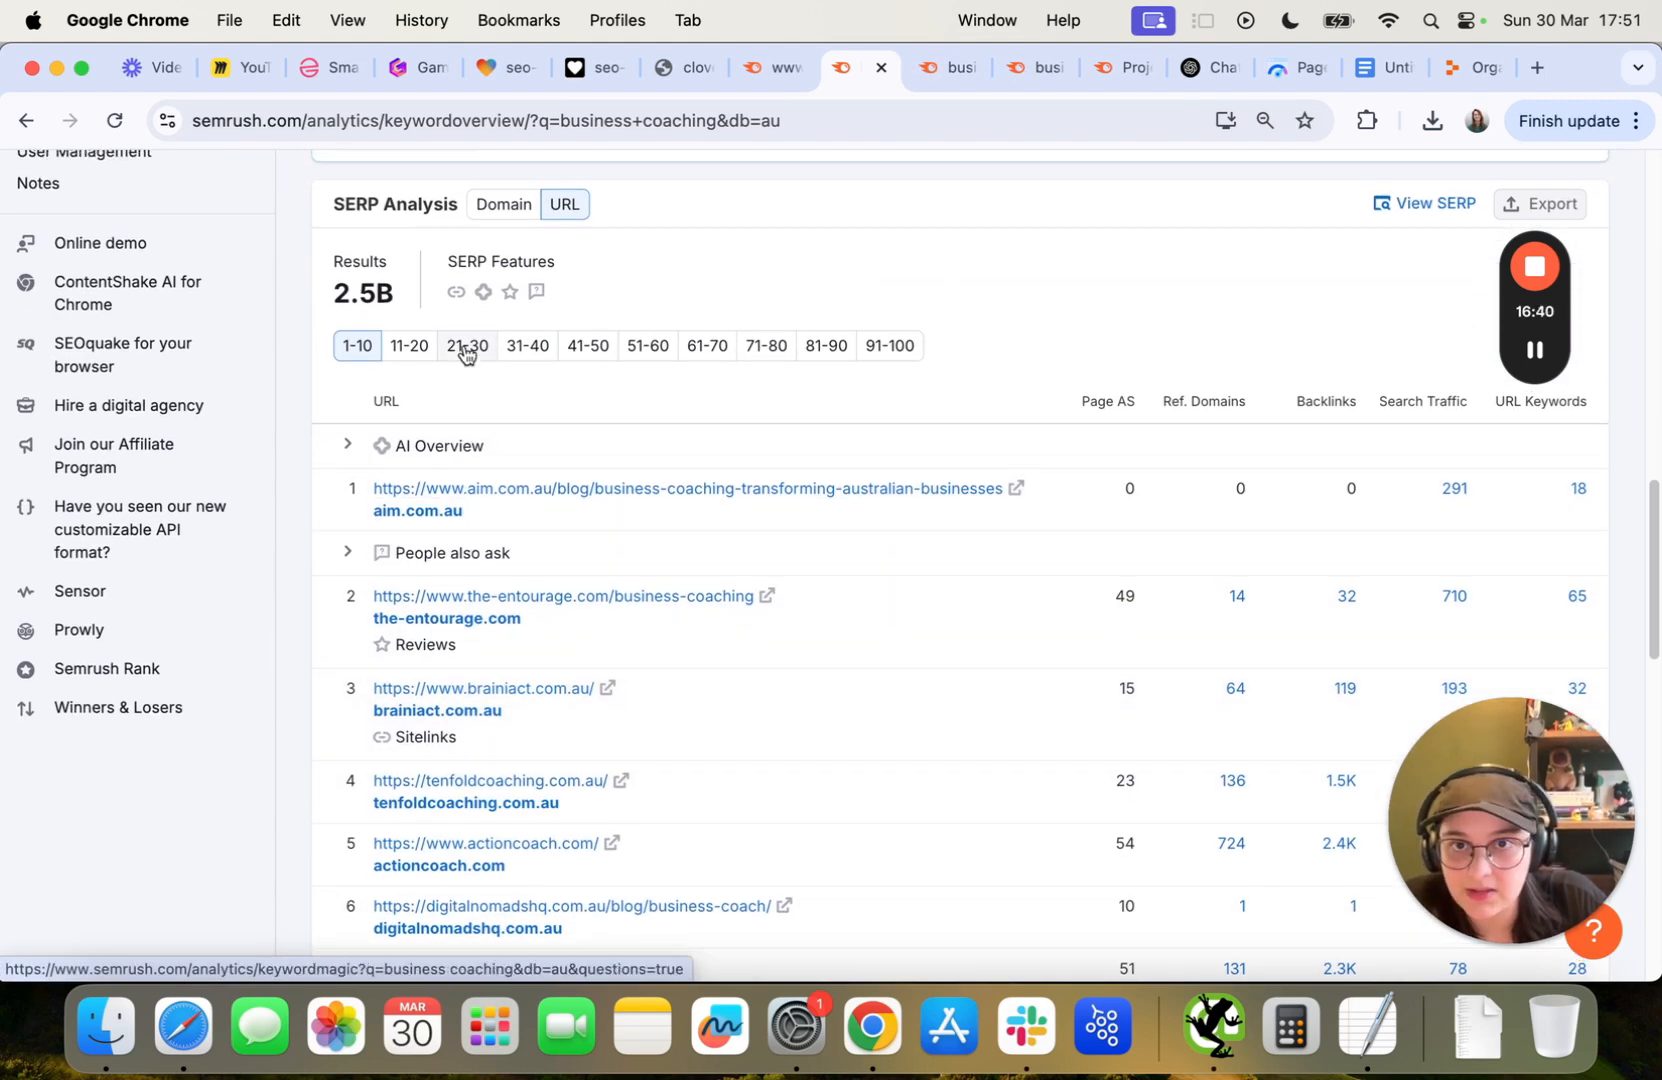
{"action": "scroll", "coordinate": [465, 354], "scroll_direction": "up", "scroll_amount": 1}
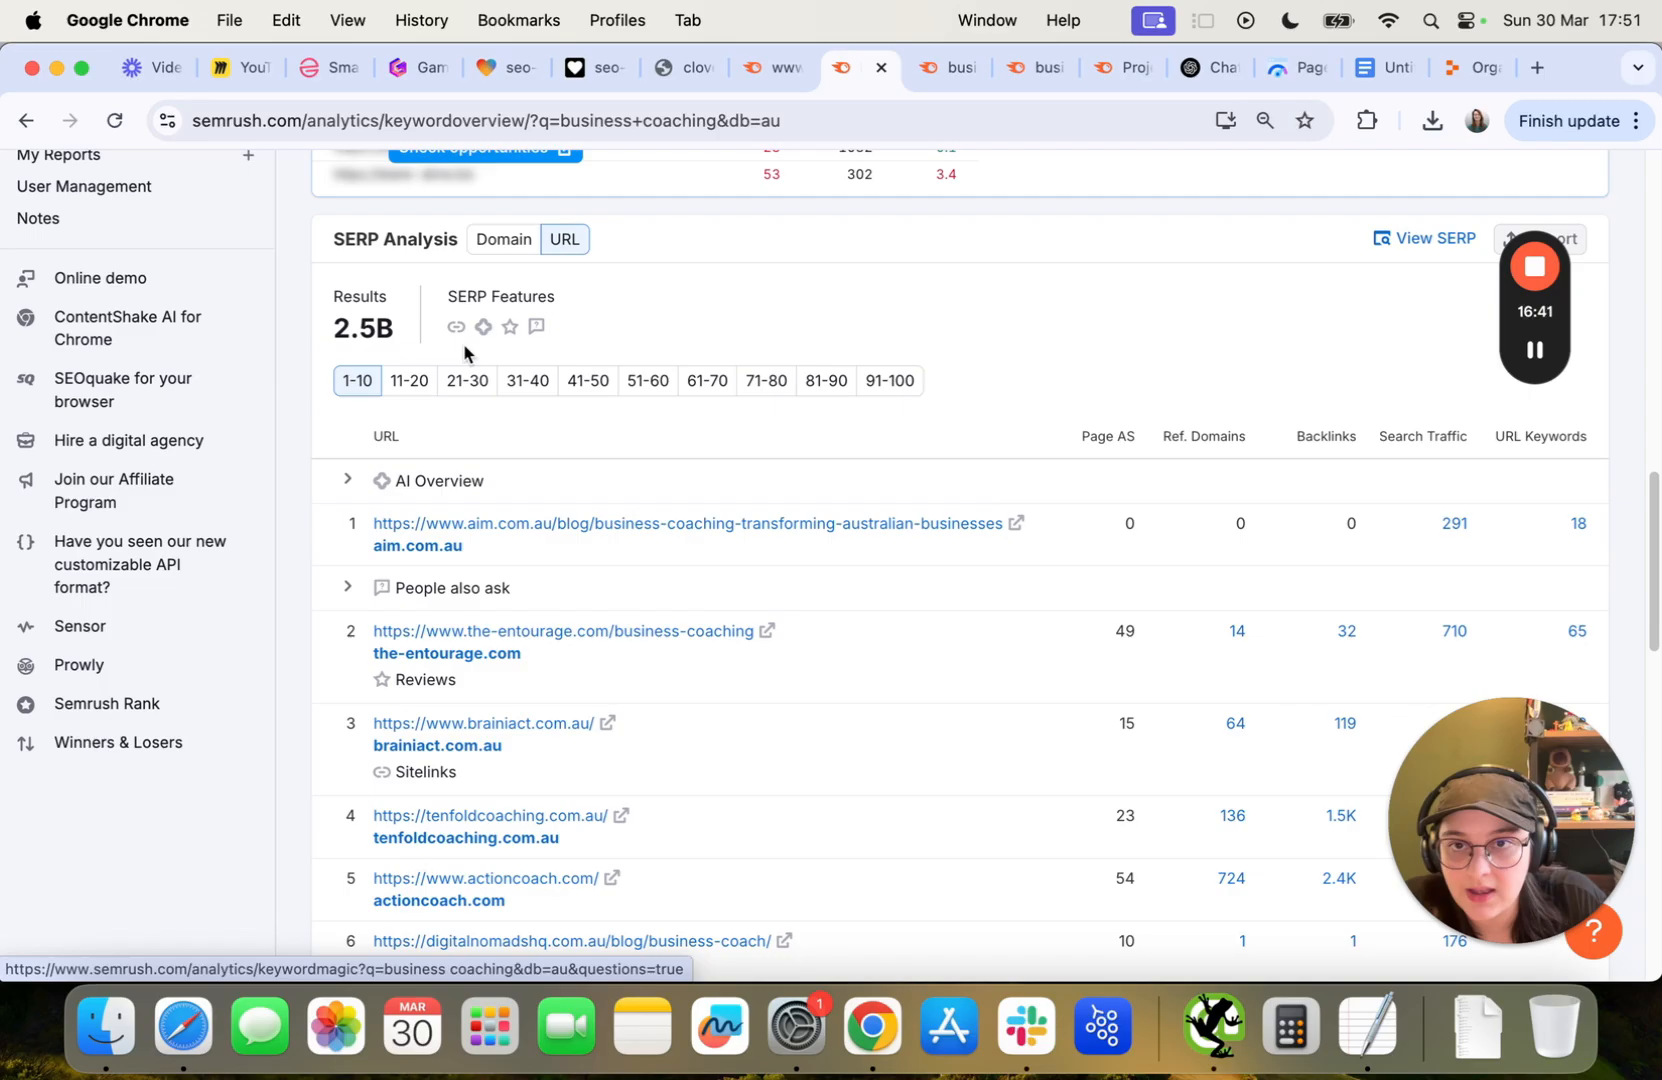
{"action": "left_click", "coordinate": [500, 242]}
Open the five top-ranking pages for "business coaching" in new tabs, from aim.com.au through actioncoach.com.
{"action": "scroll", "coordinate": [552, 530], "scroll_direction": "up", "scroll_amount": 15}
{"action": "triple_click", "coordinate": [442, 221]}
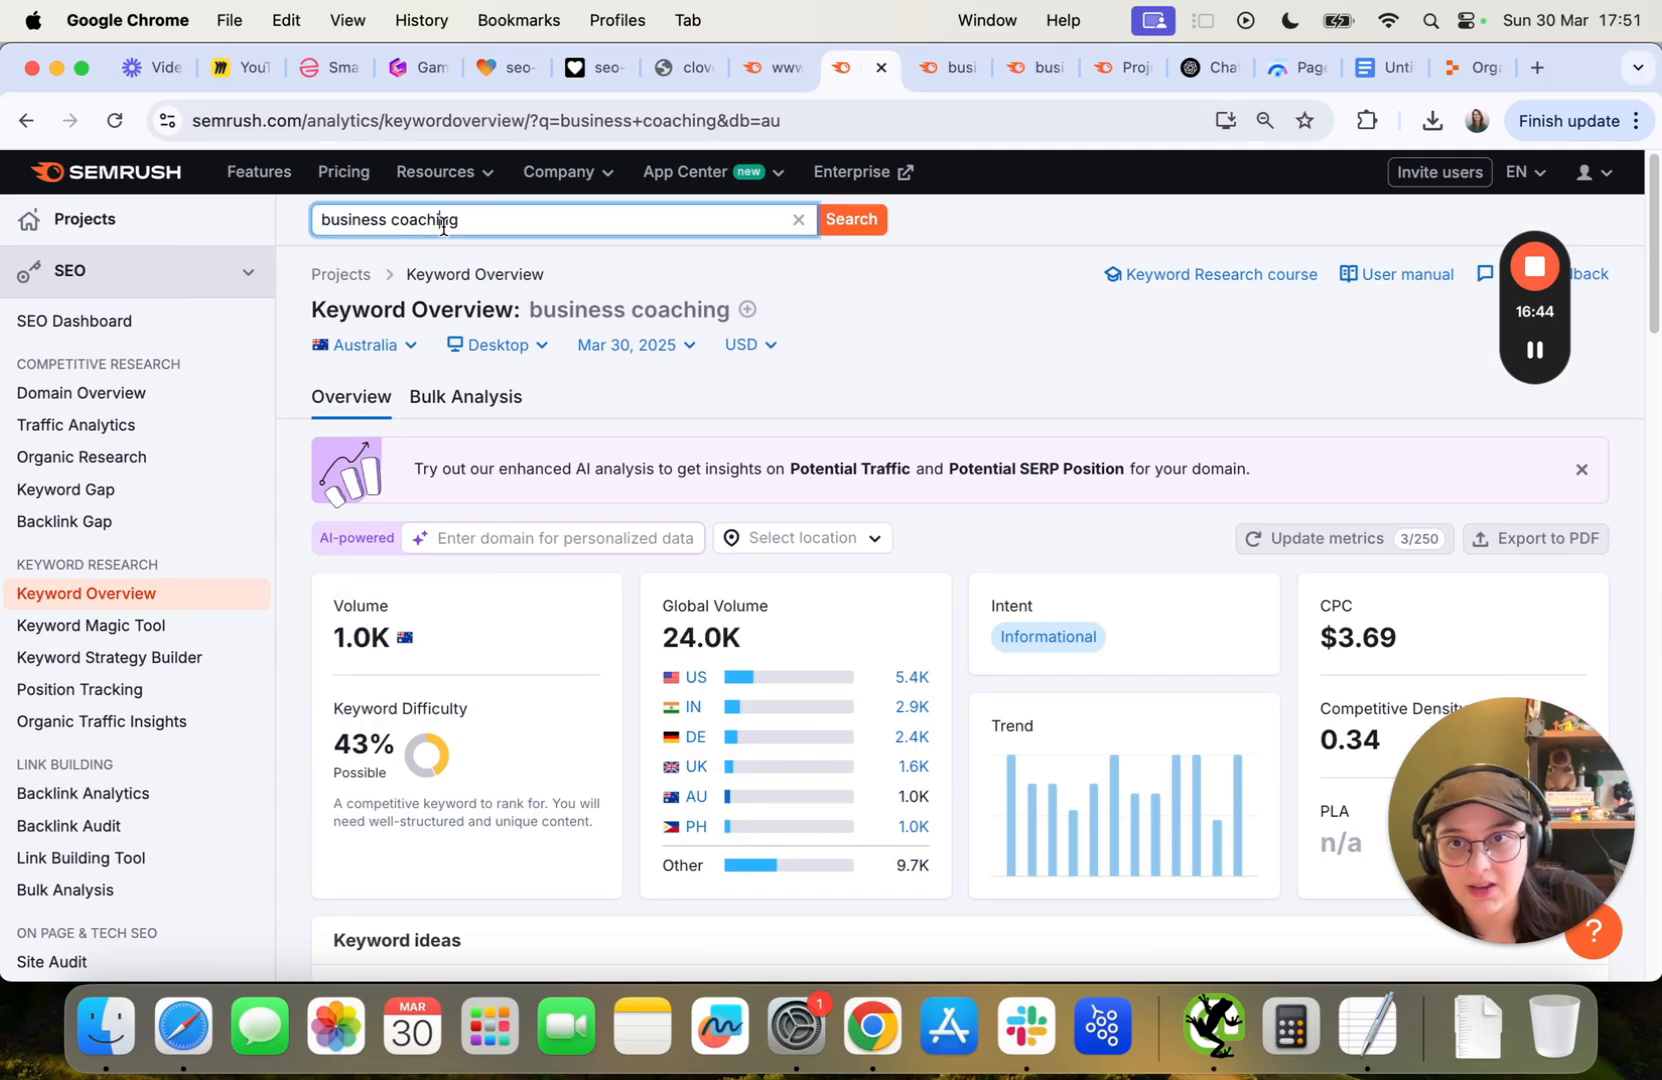
{"action": "scroll", "coordinate": [585, 427], "scroll_direction": "down", "scroll_amount": 20}
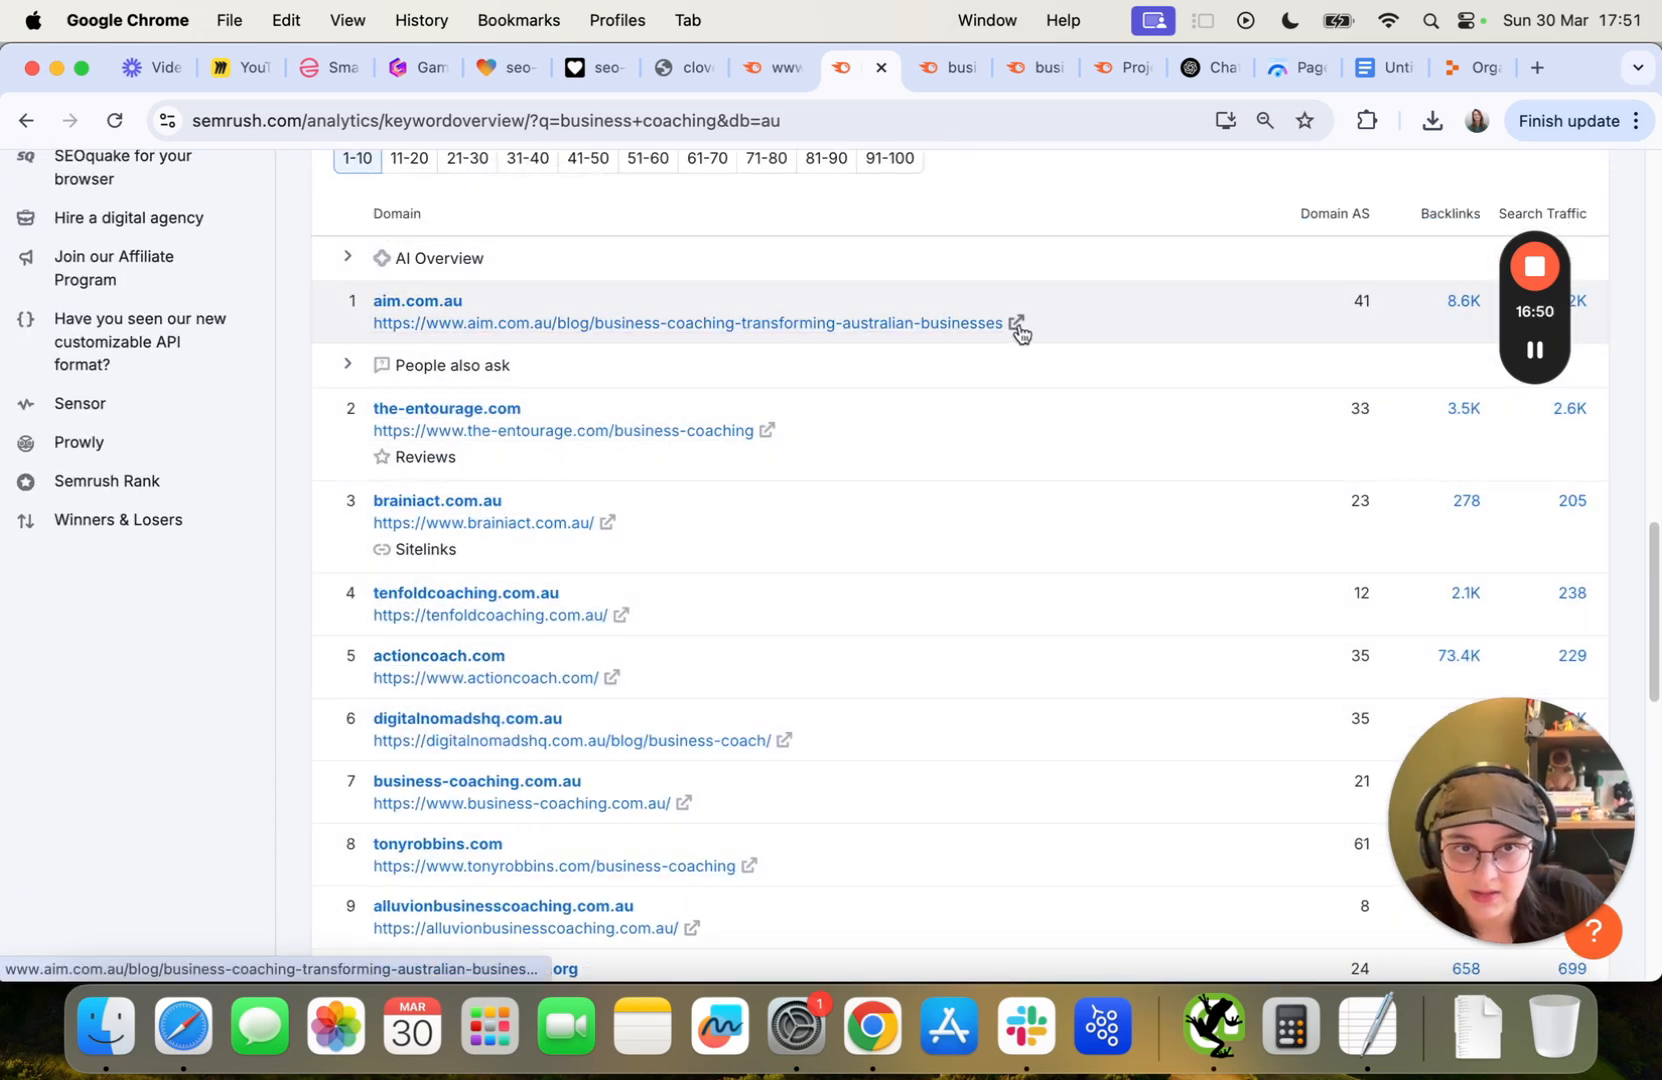
{"action": "left_click", "coordinate": [1016, 323]}
{"action": "left_click", "coordinate": [767, 431]}
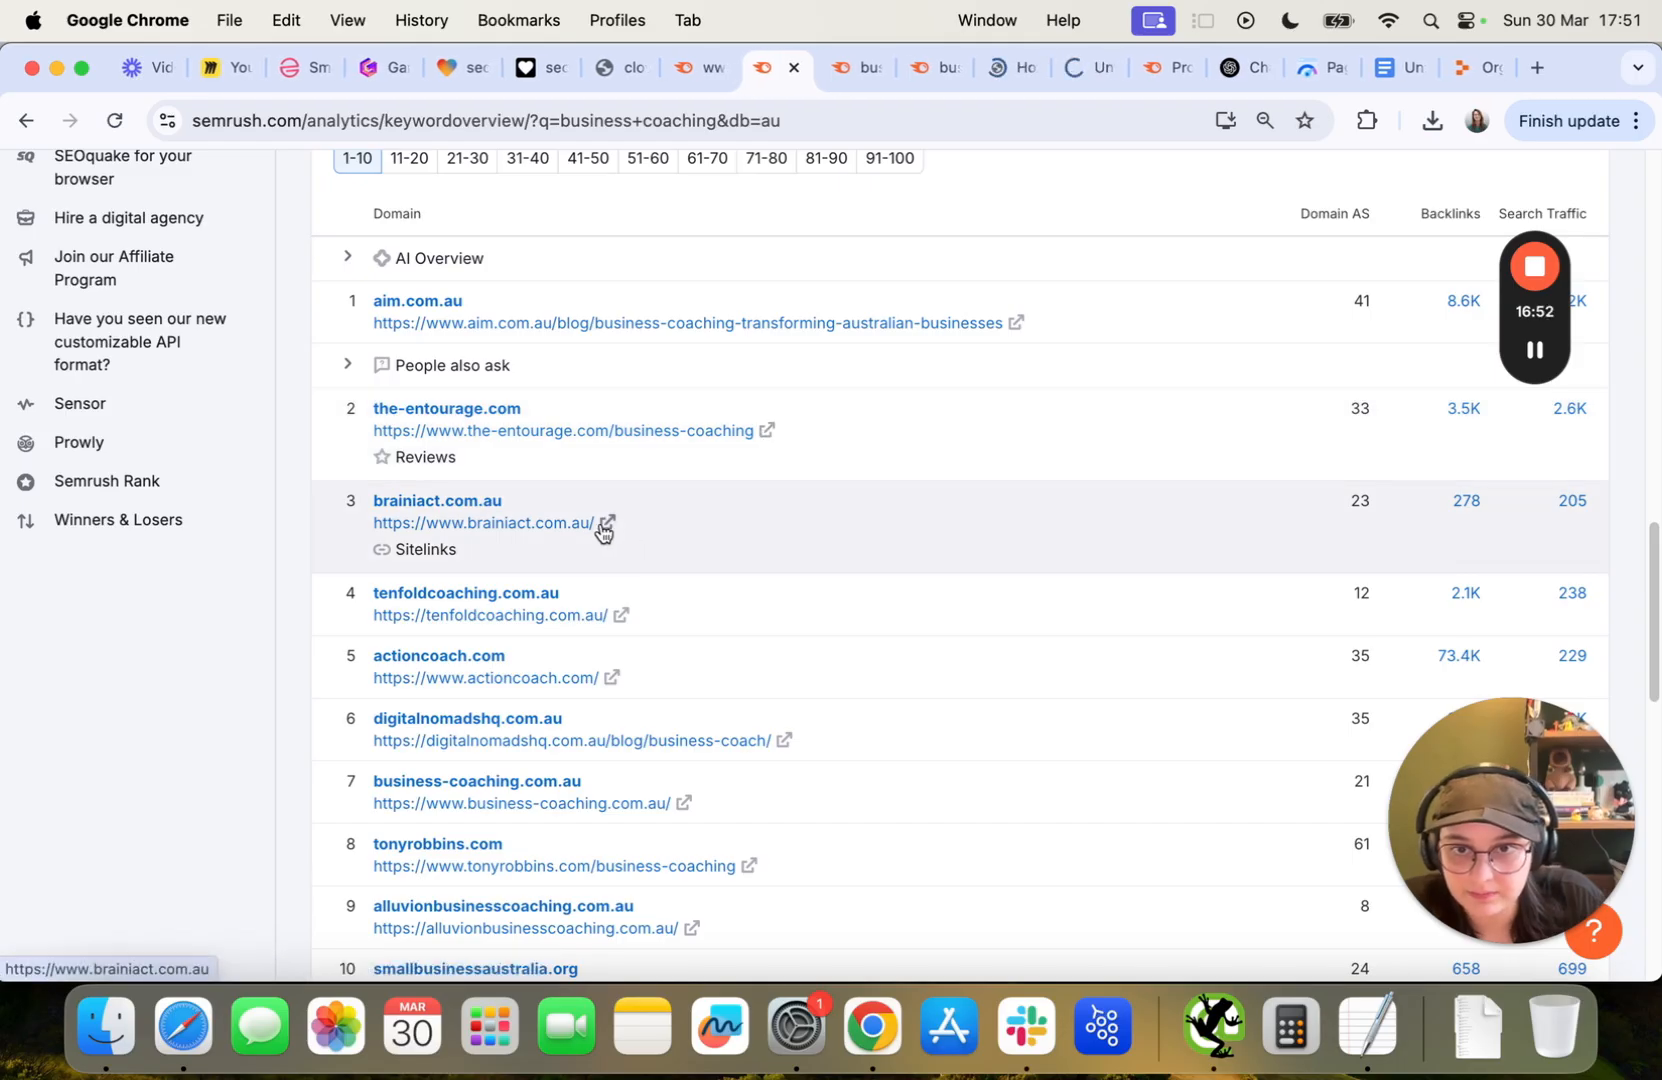
{"action": "left_click", "coordinate": [607, 522]}
{"action": "left_click", "coordinate": [621, 616]}
{"action": "left_click", "coordinate": [612, 678]}
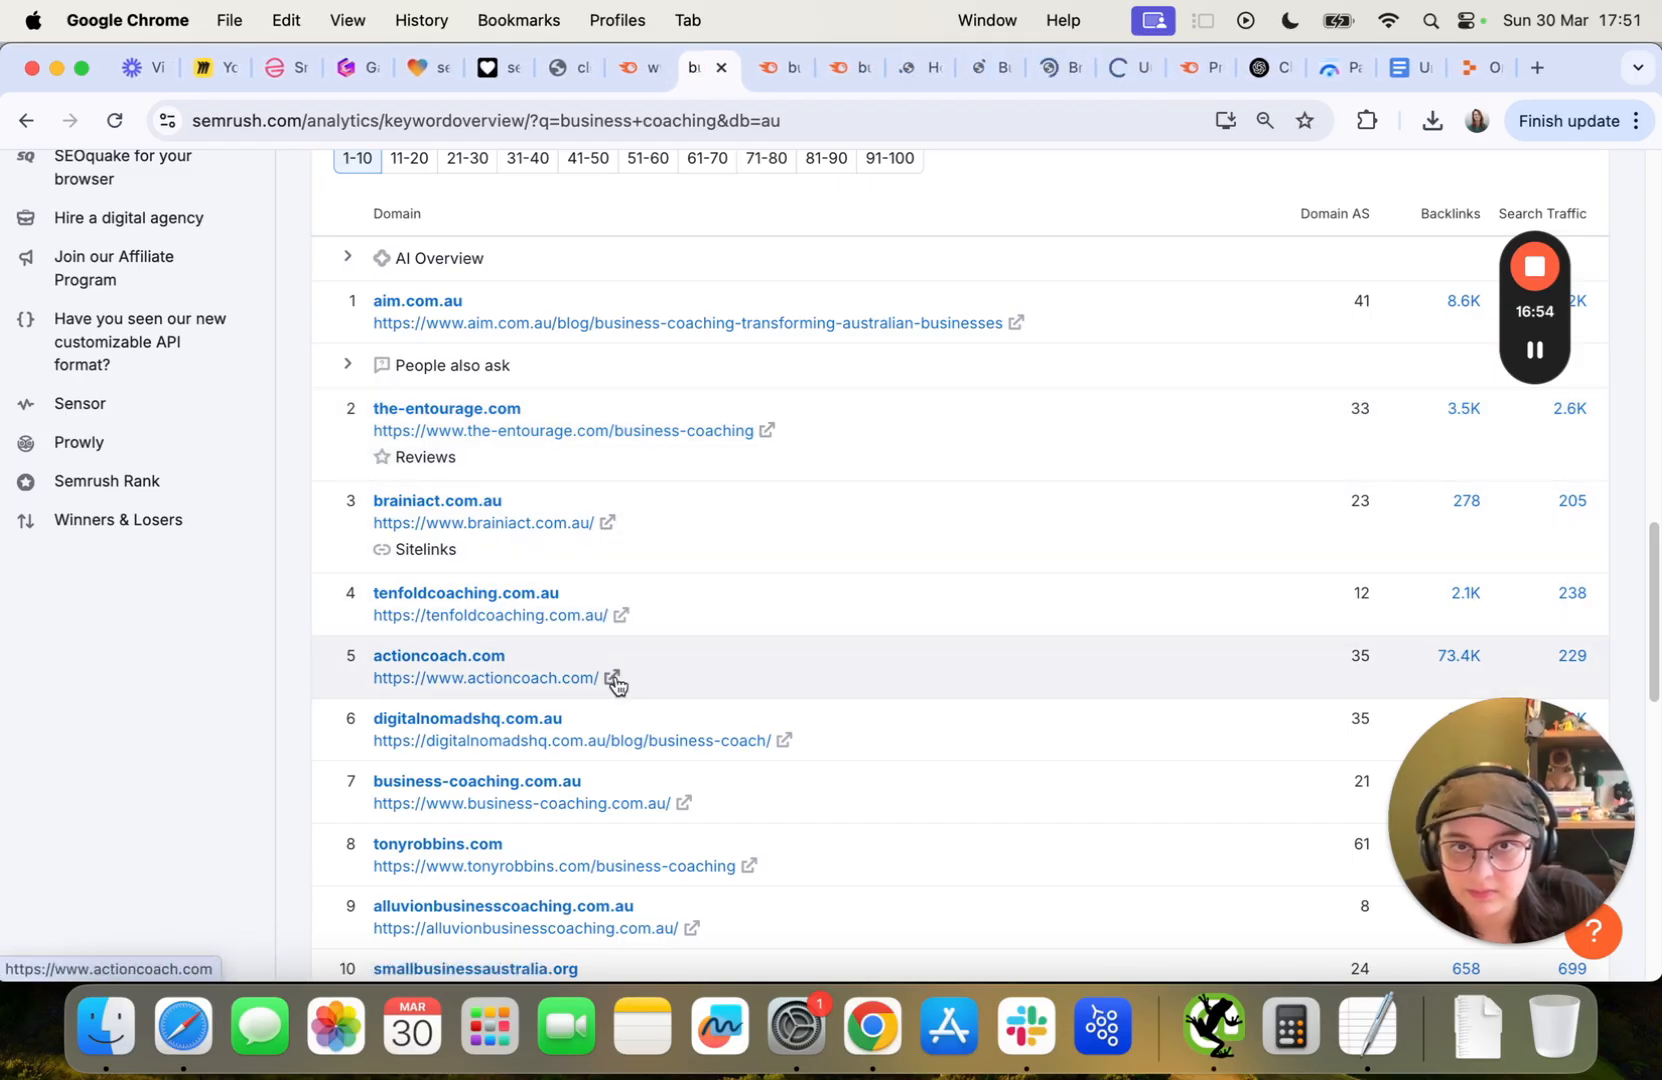
Close the keyword variations list tab and restore the keyword questions and AIM article tabs.
{"action": "left_click", "coordinate": [727, 70]}
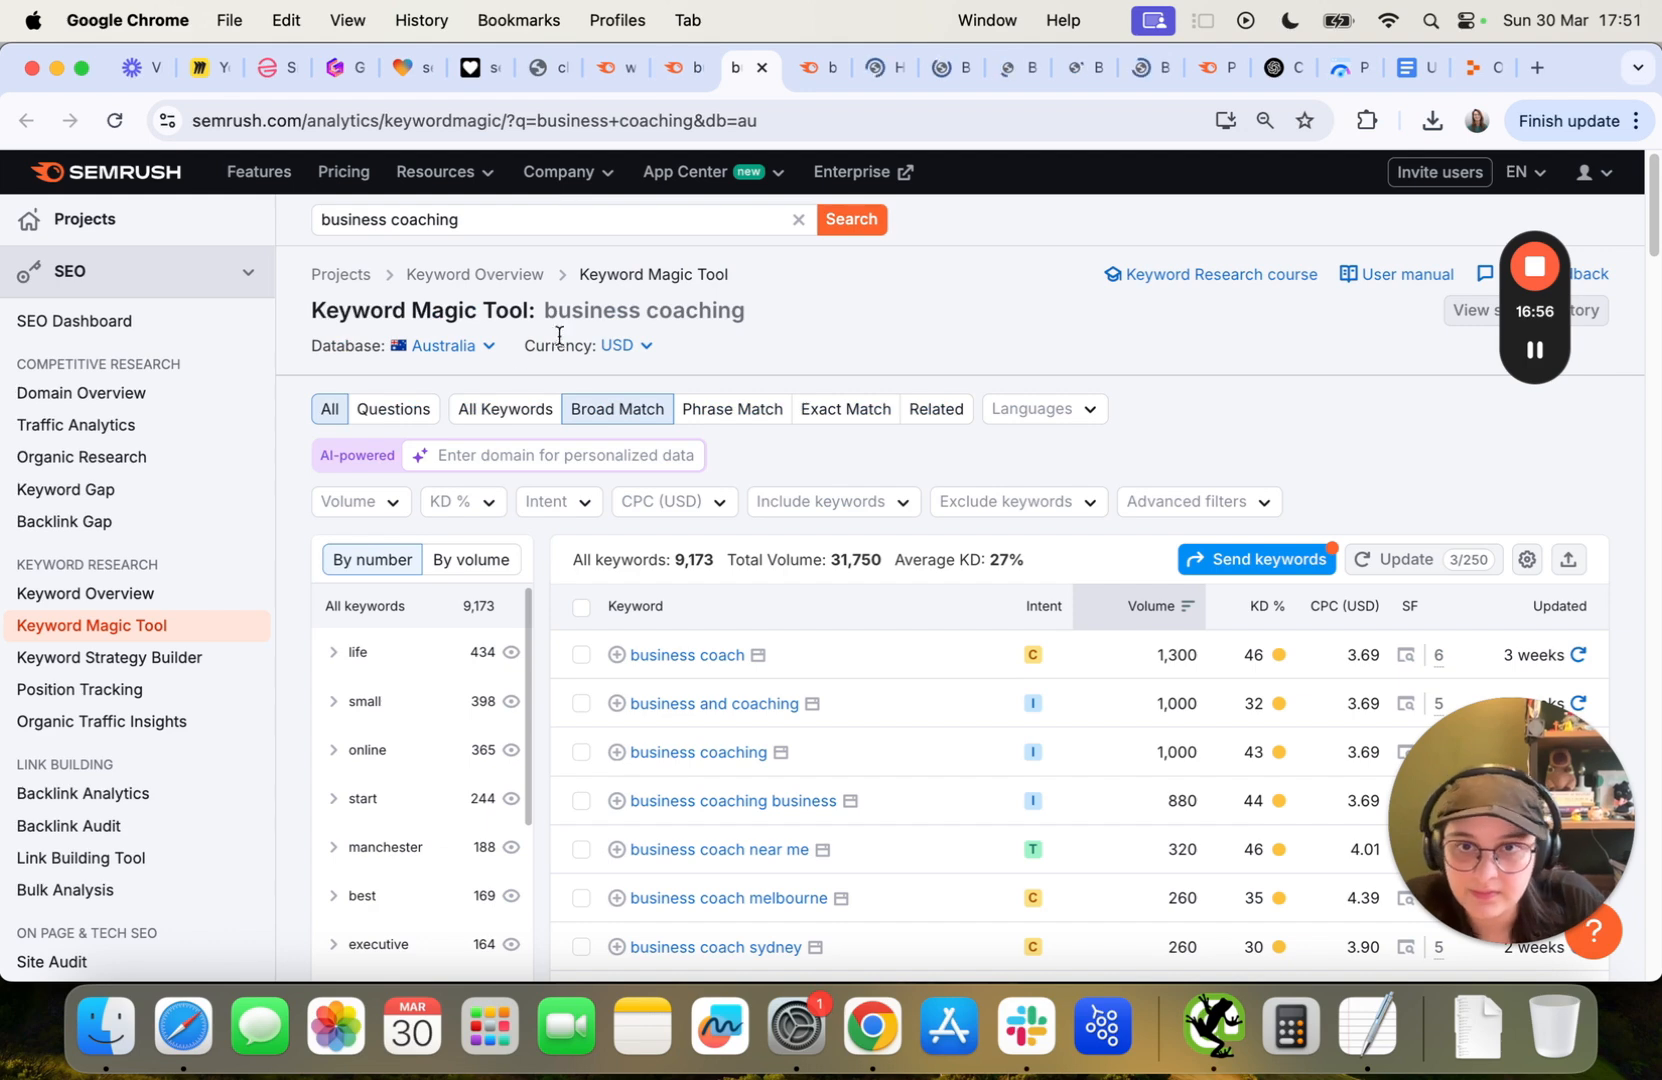
{"action": "left_click", "coordinate": [761, 68]}
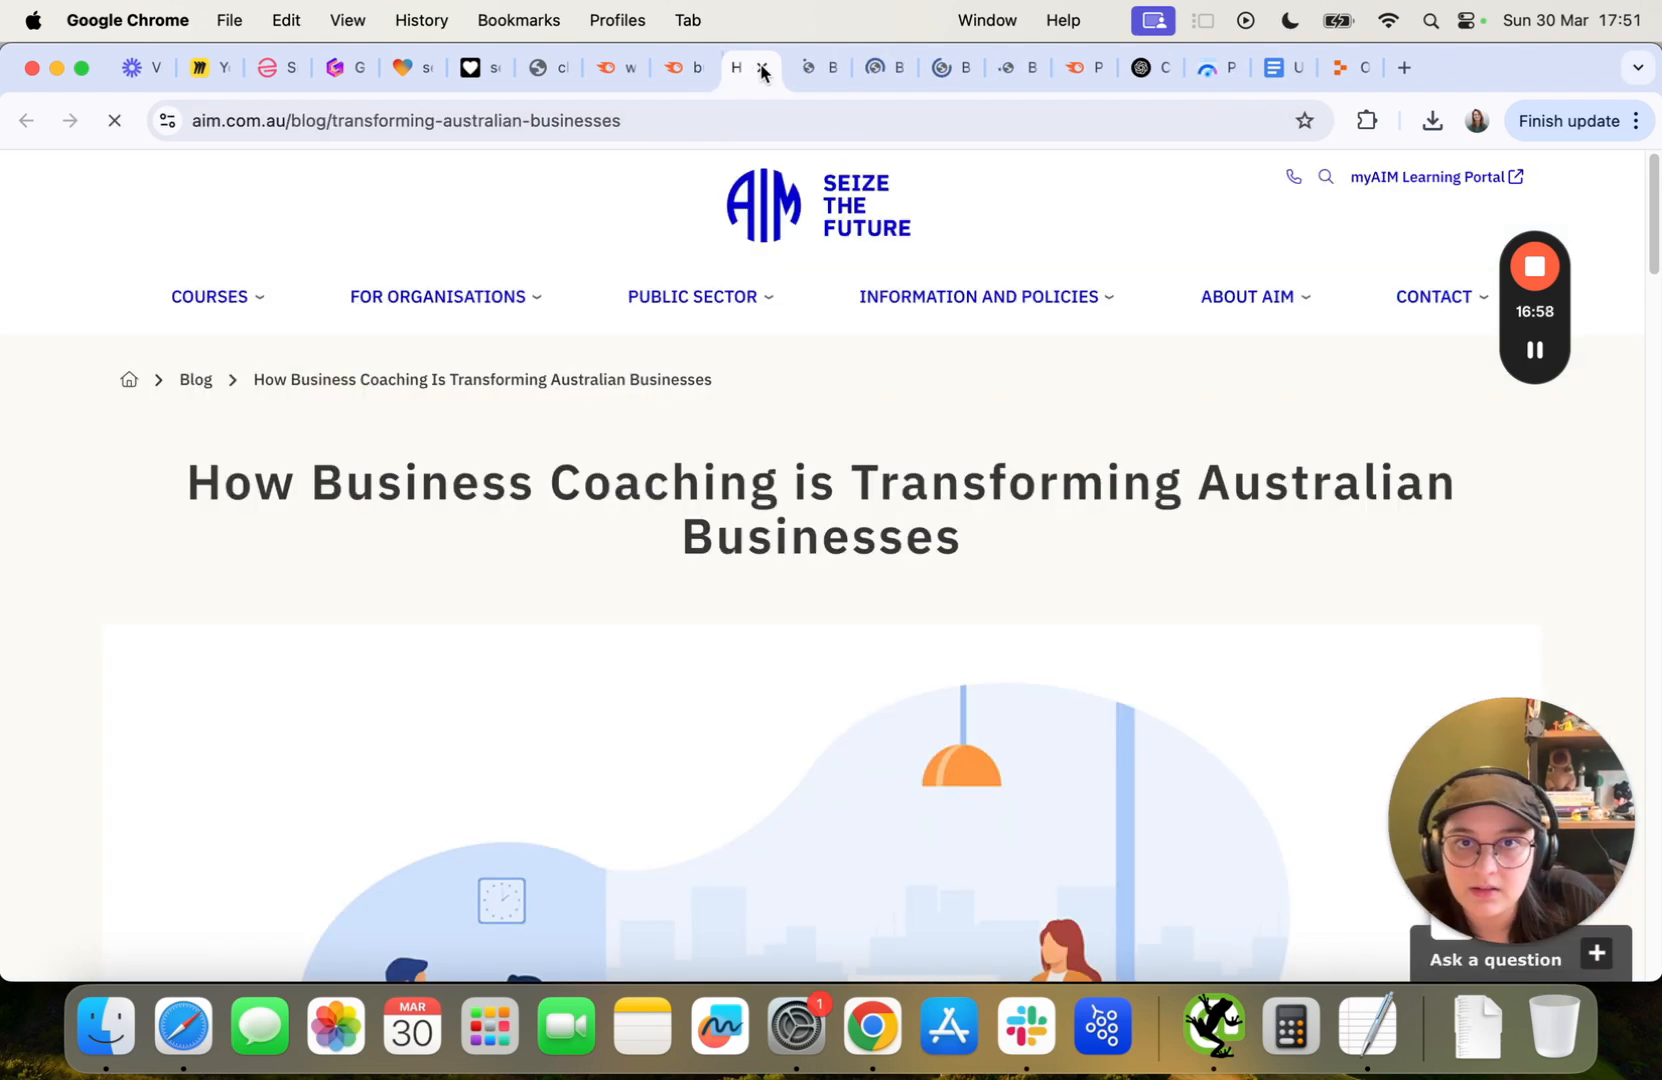
{"action": "left_click", "coordinate": [761, 68]}
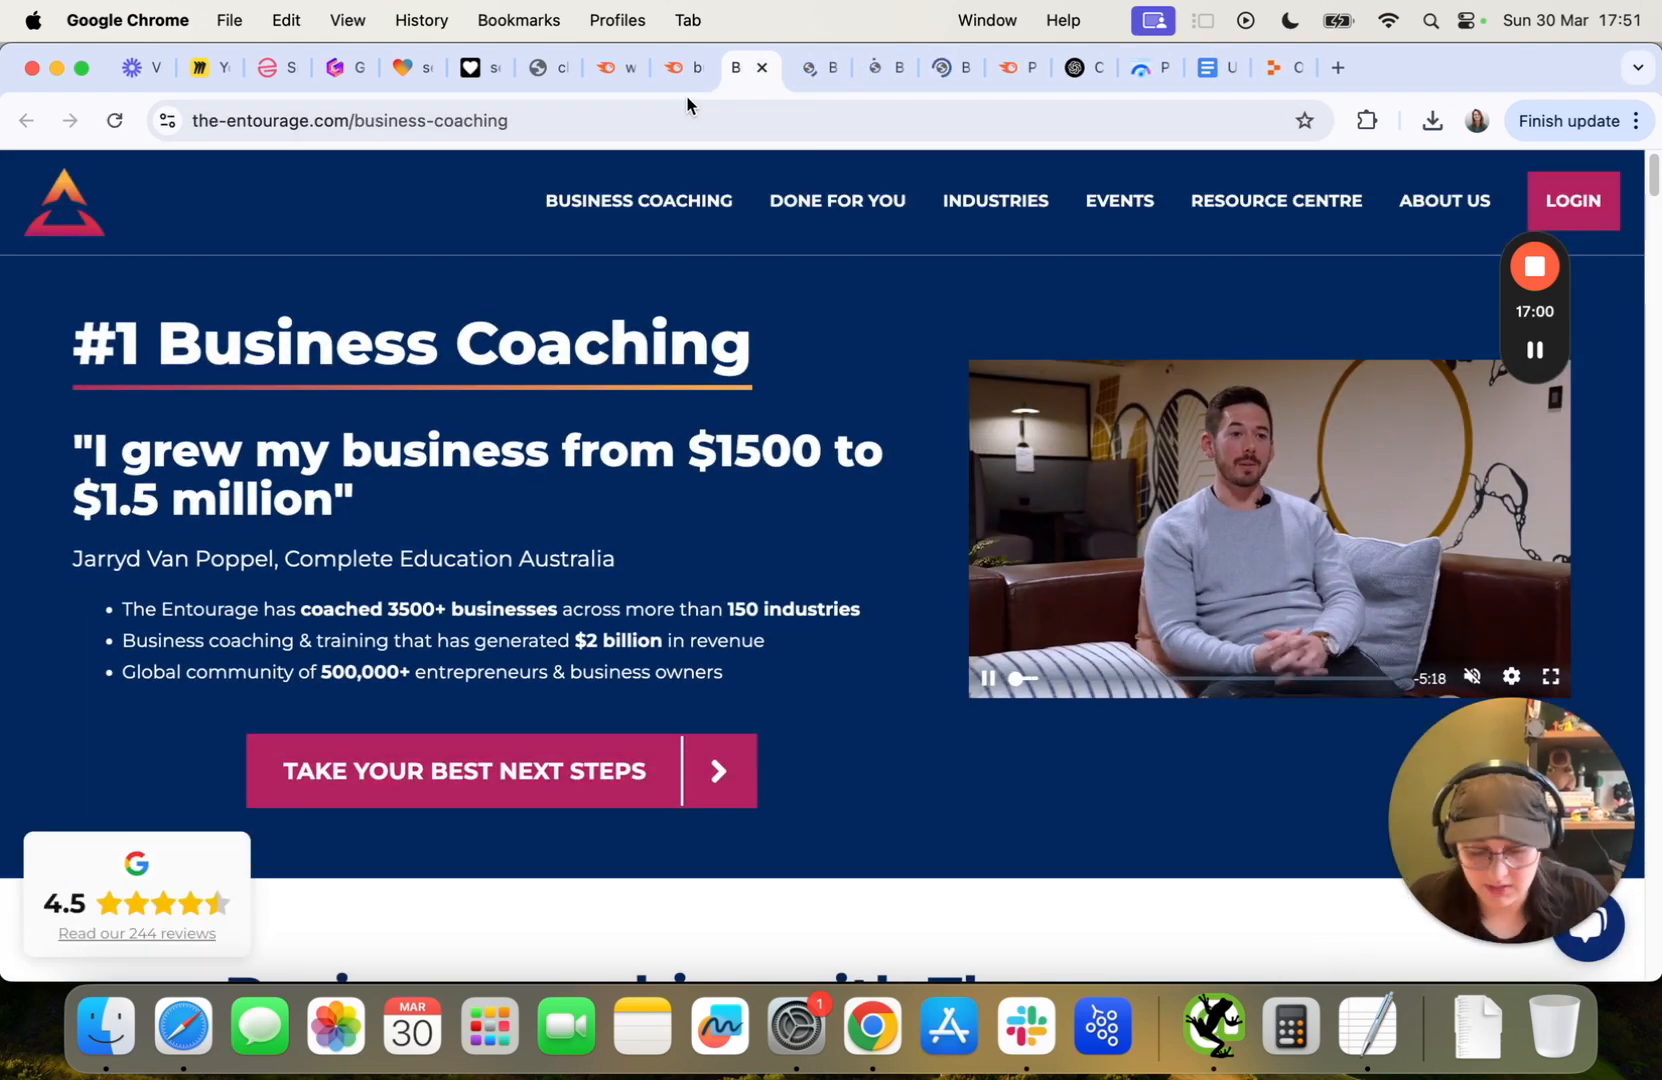
{"action": "key", "text": "super+shift+t"}
{"action": "key", "text": "super+shift+t"}
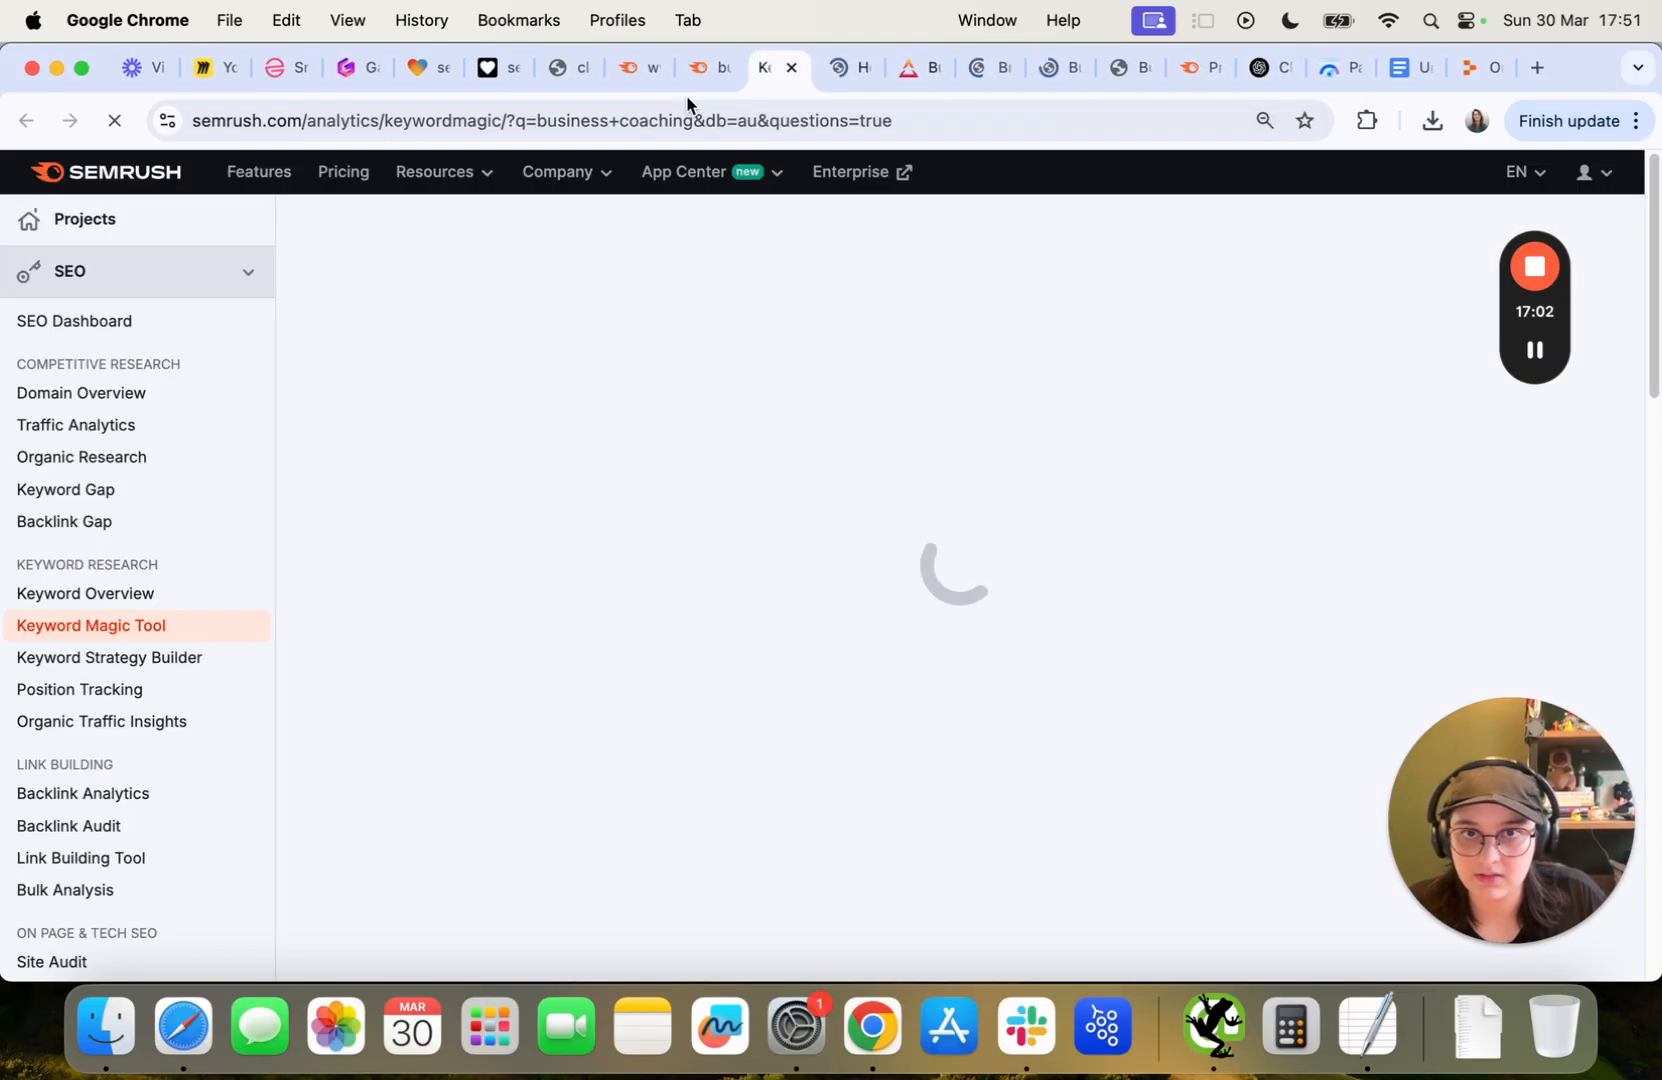
Look over the AIM article on business coaching and go to the AIM homepage.
{"action": "left_click", "coordinate": [822, 68]}
{"action": "scroll", "coordinate": [639, 494], "scroll_direction": "down", "scroll_amount": 15}
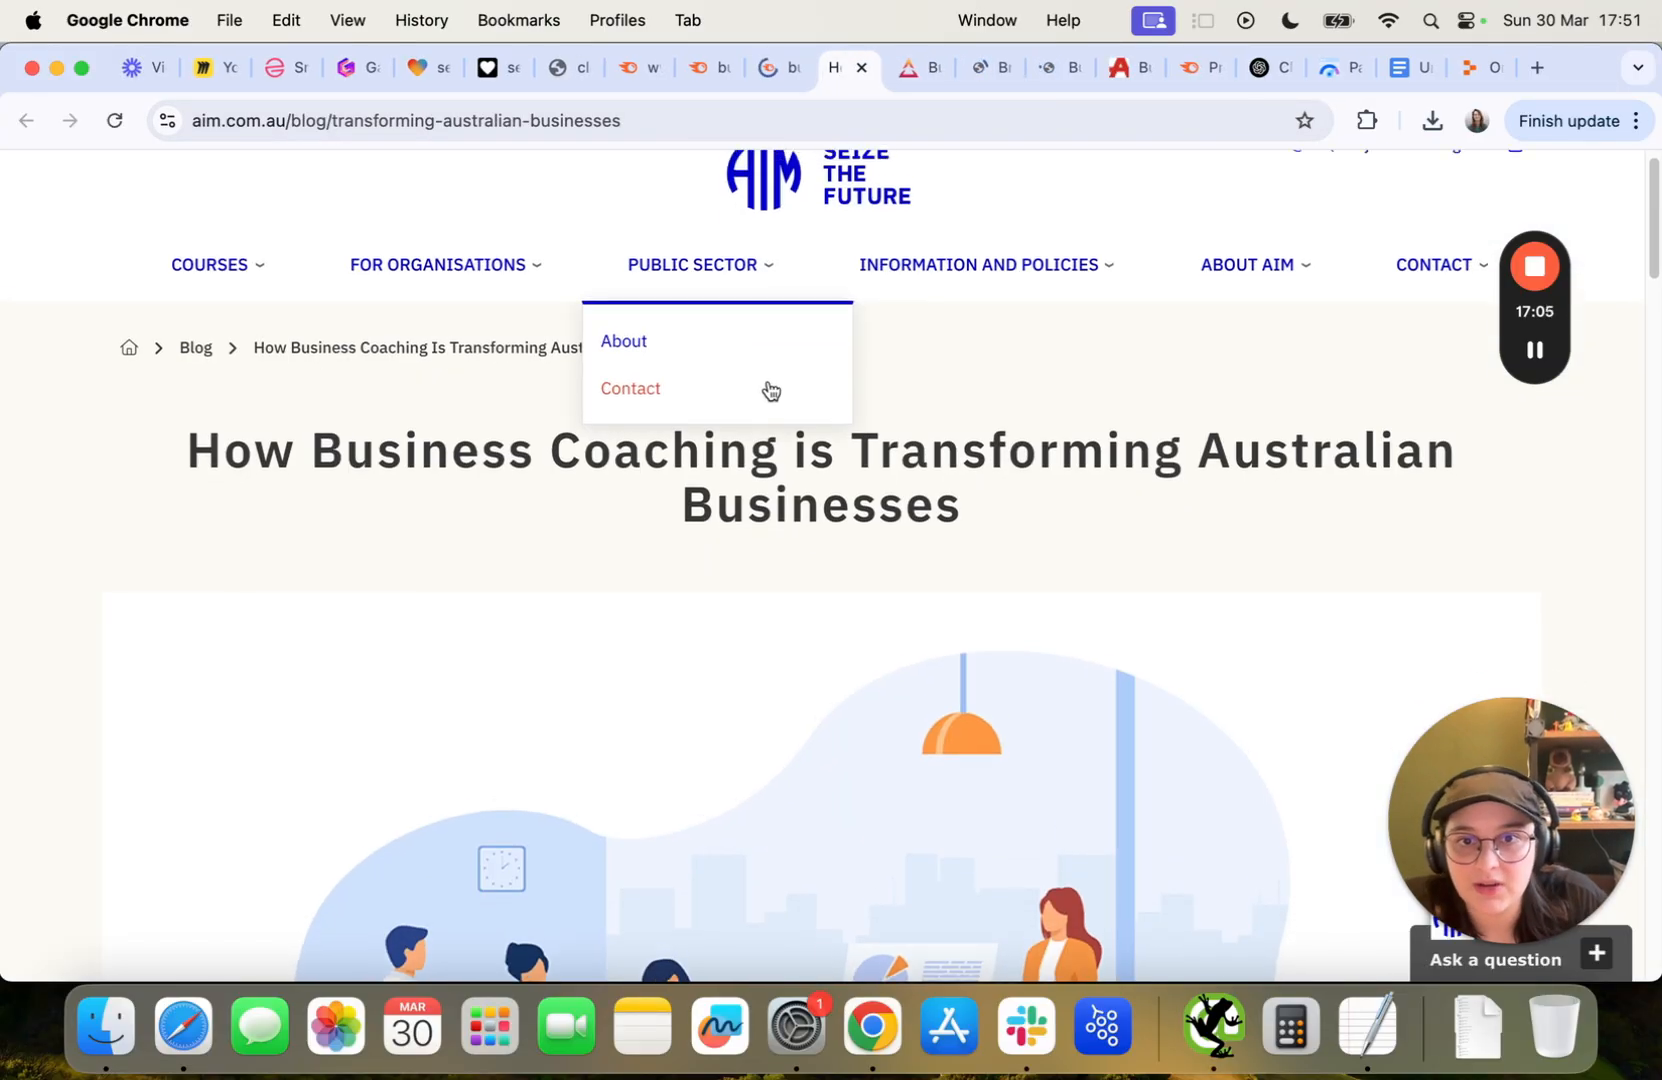
{"action": "scroll", "coordinate": [639, 494], "scroll_direction": "up", "scroll_amount": 15}
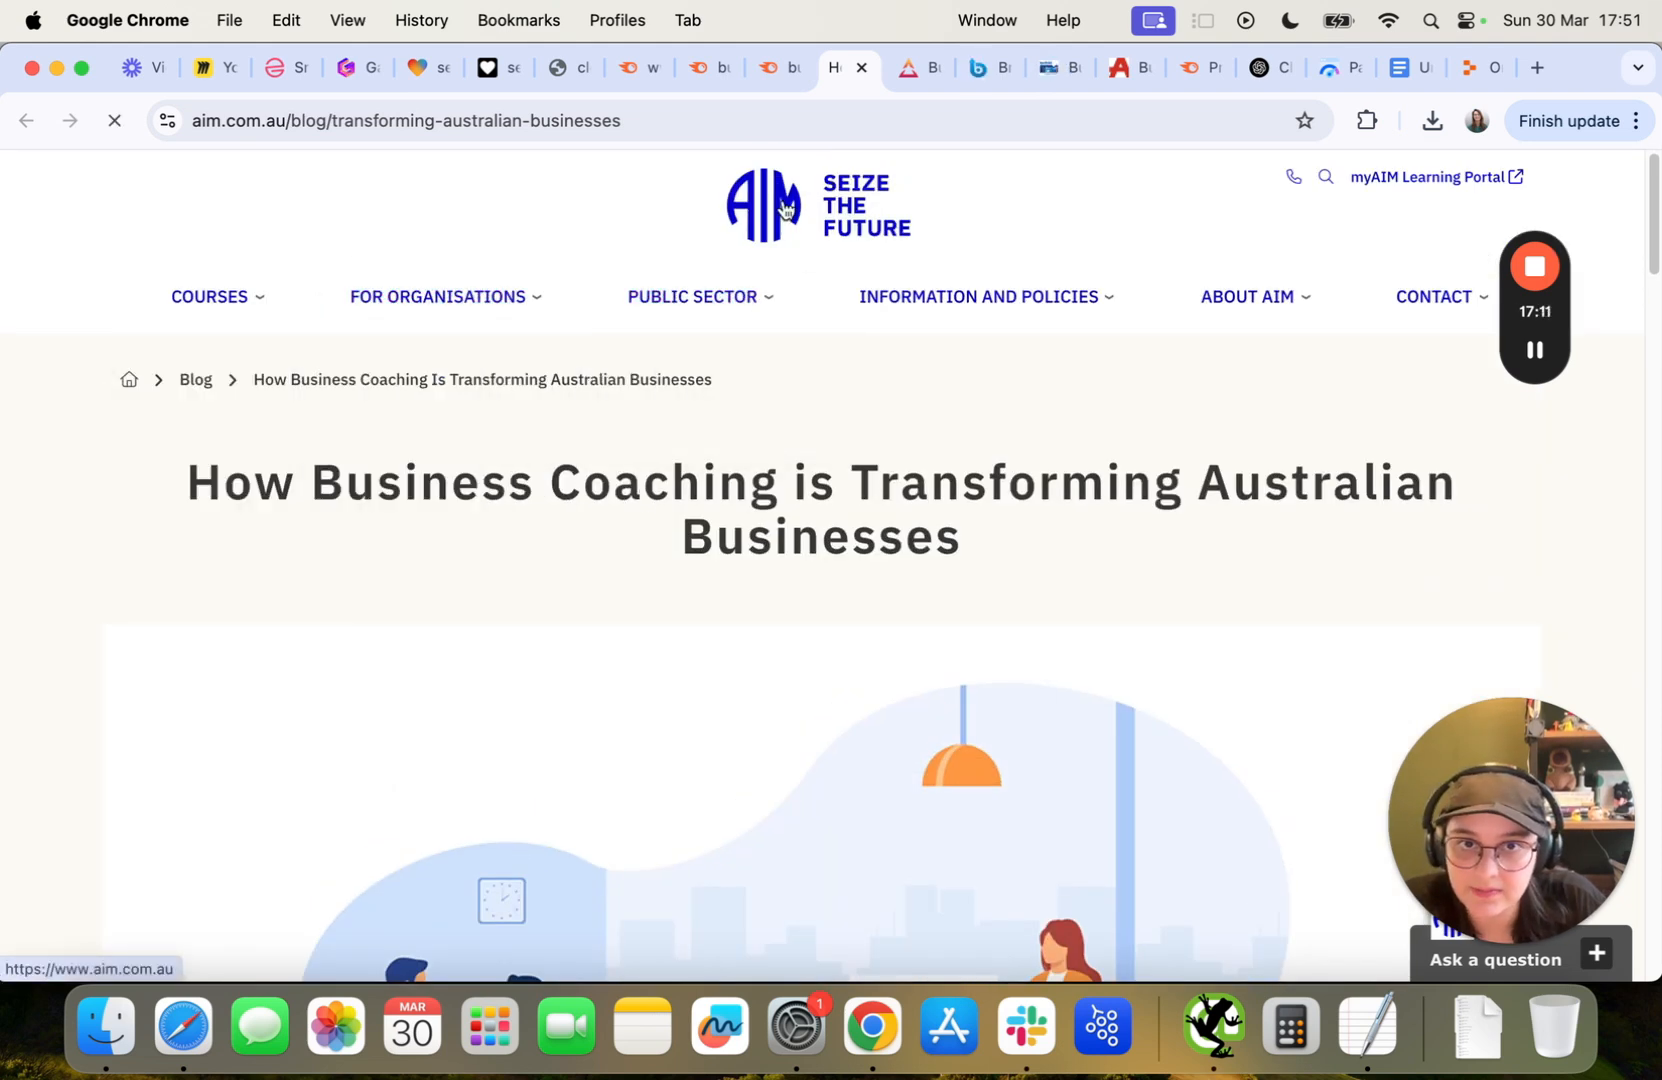
Examine the main headline of The Entourage's business coaching page.
{"action": "left_click", "coordinate": [909, 67]}
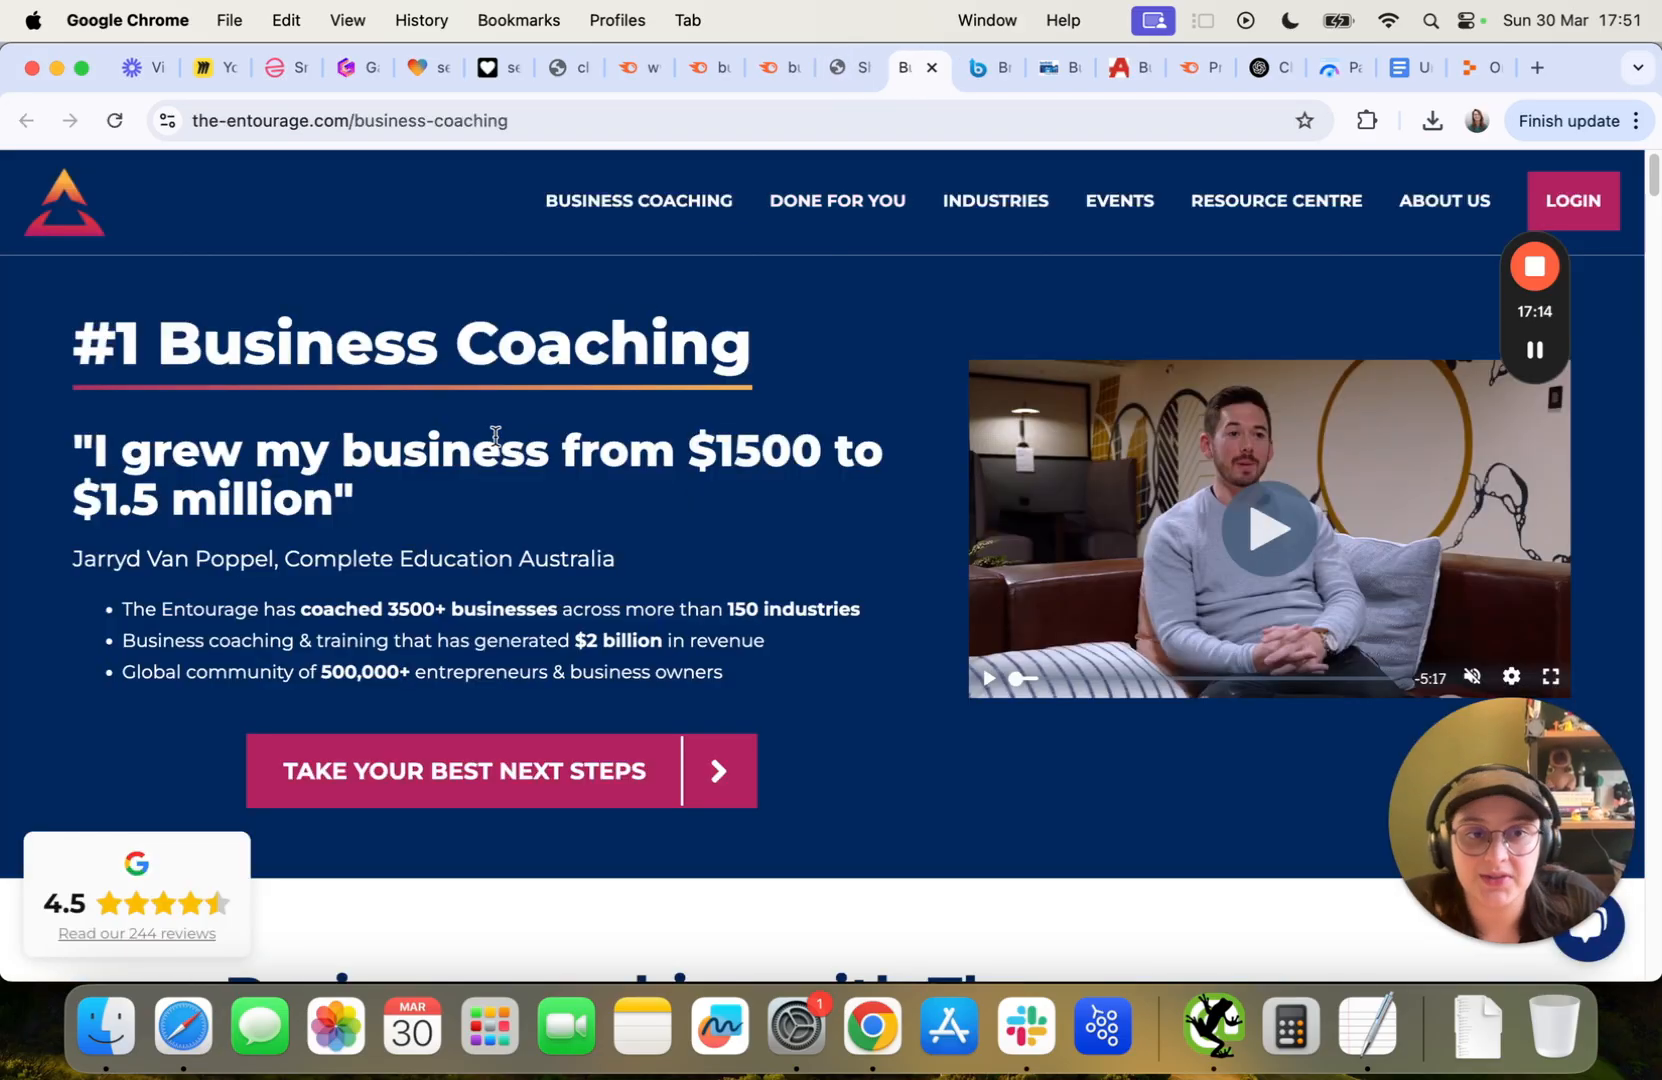
{"action": "left_click_drag", "start_coordinate": [70, 344], "coordinate": [776, 358]}
{"action": "left_click", "coordinate": [732, 320]}
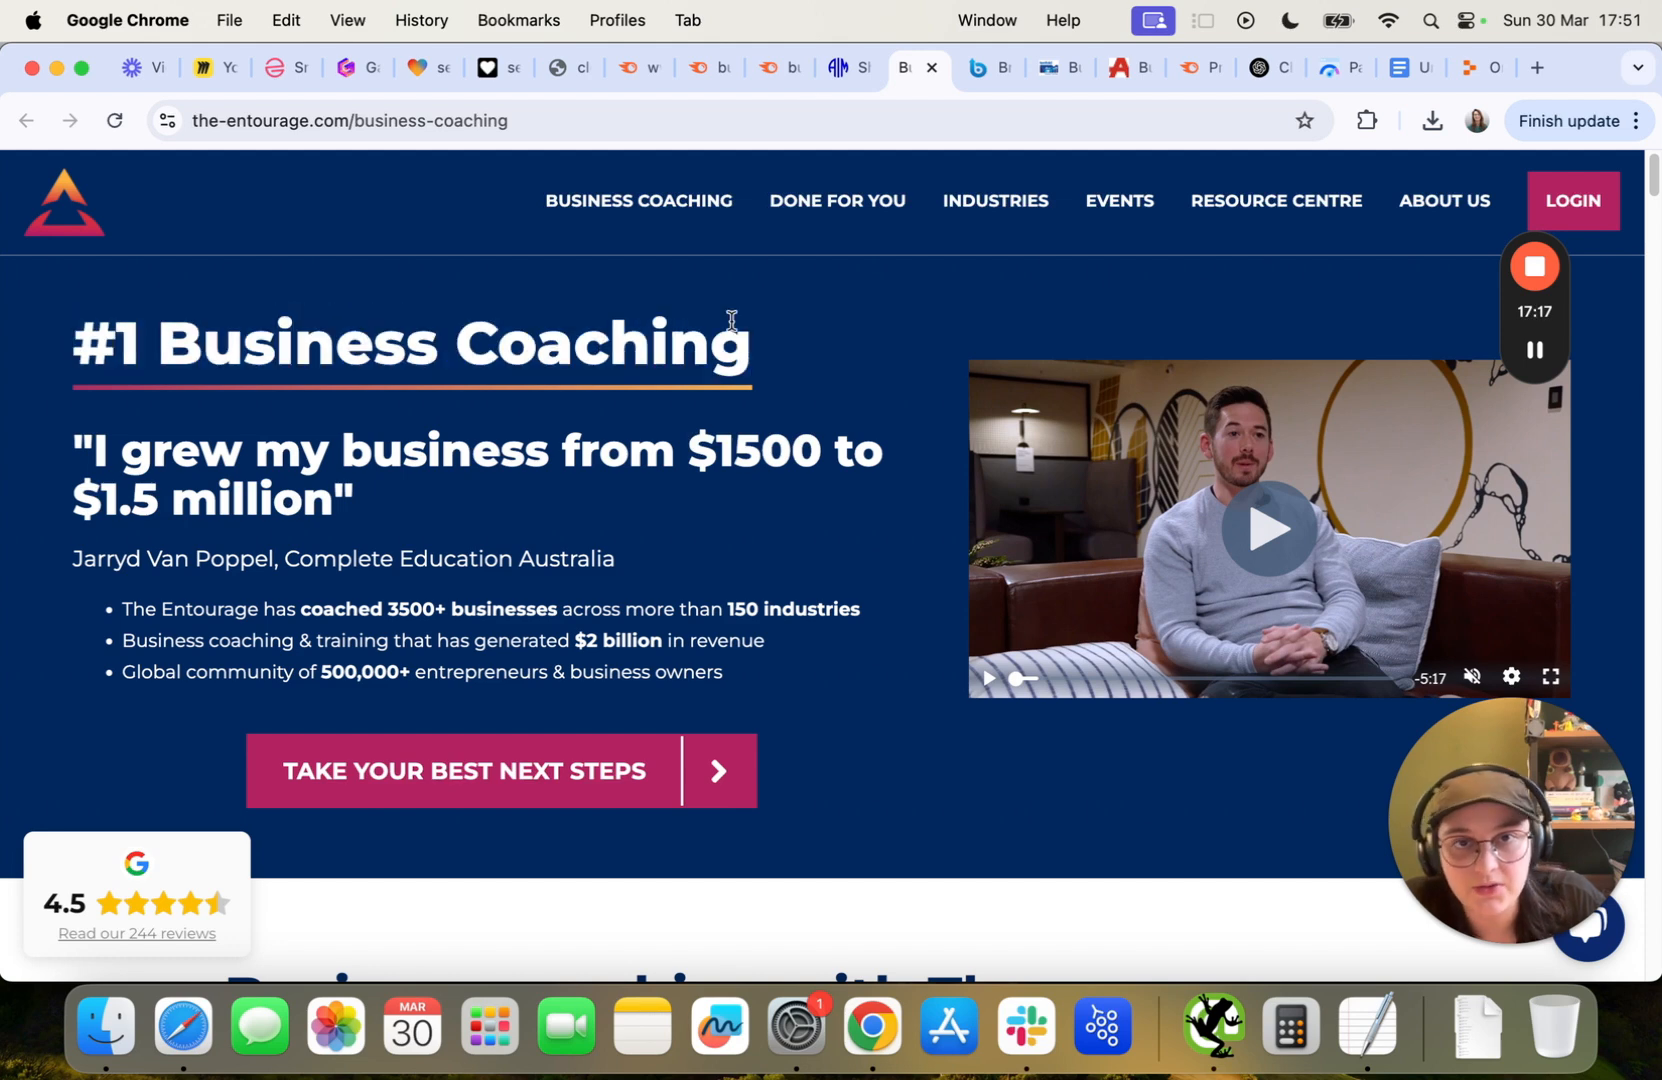
Review the AIM homepage's headline and subheading, and close that tab.
{"action": "left_click", "coordinate": [822, 84]}
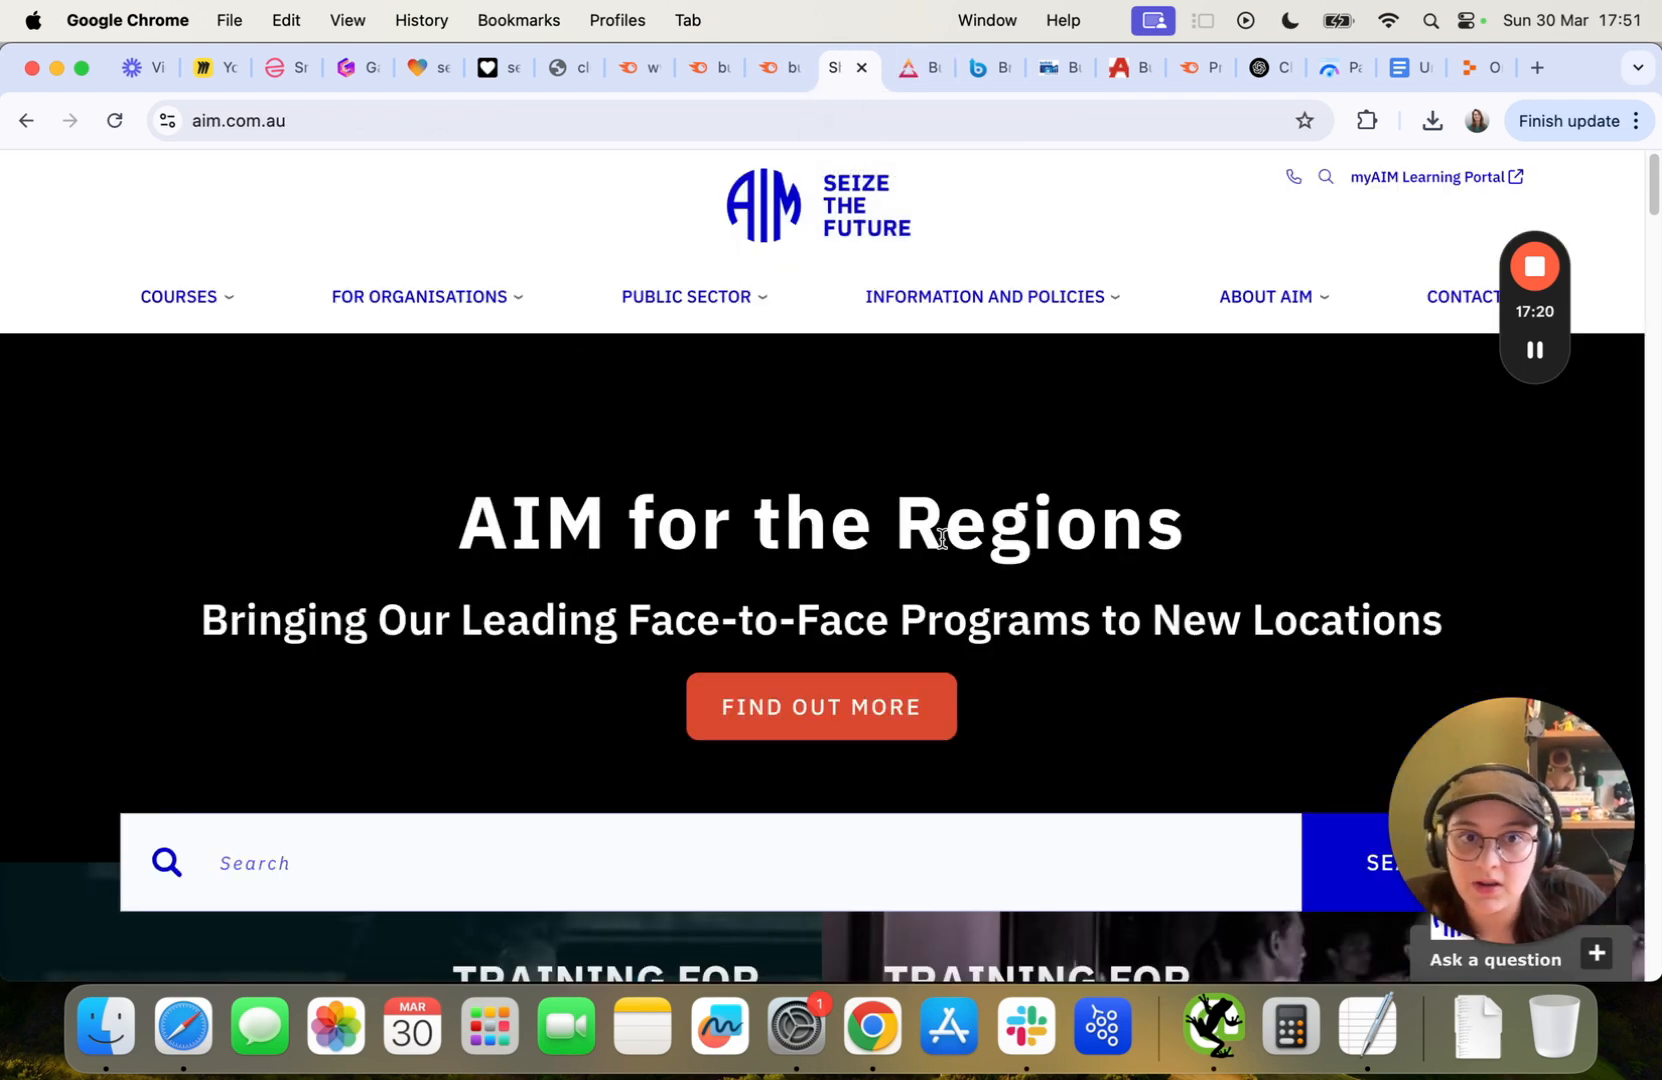
{"action": "scroll", "coordinate": [940, 550], "scroll_direction": "down", "scroll_amount": 3}
{"action": "scroll", "coordinate": [938, 566], "scroll_direction": "down", "scroll_amount": 1}
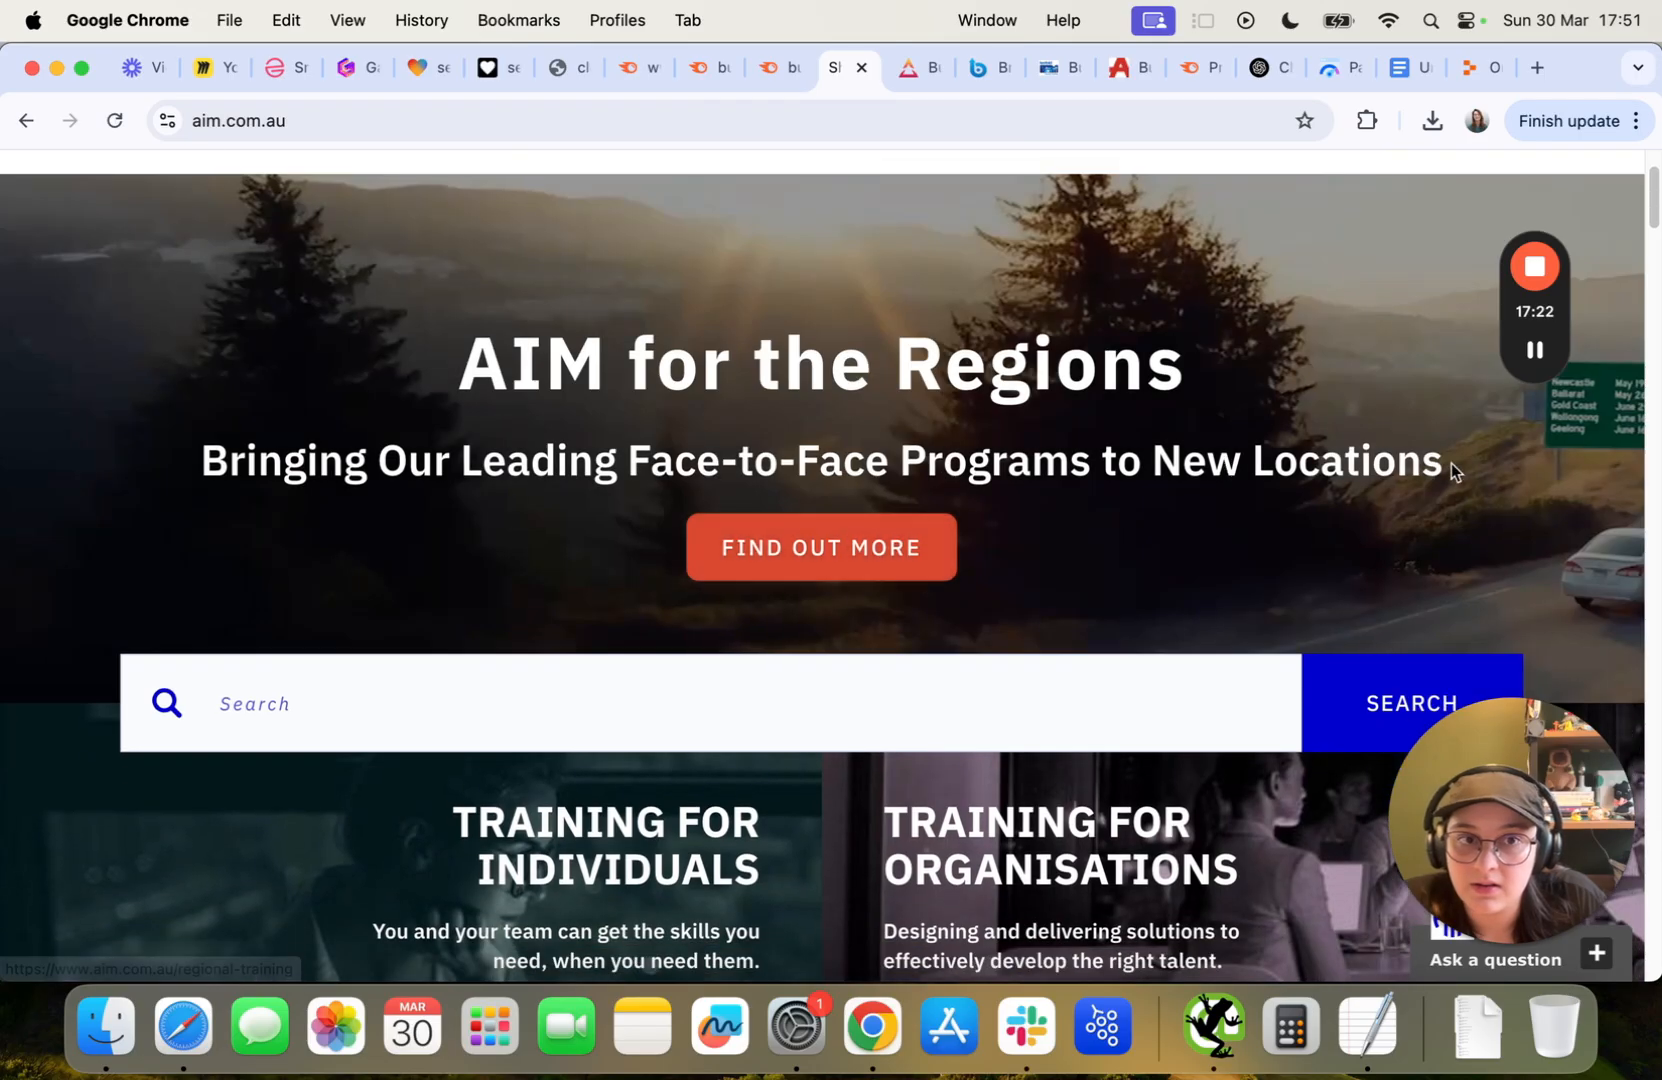
{"action": "left_click_drag", "start_coordinate": [1450, 464], "coordinate": [318, 463]}
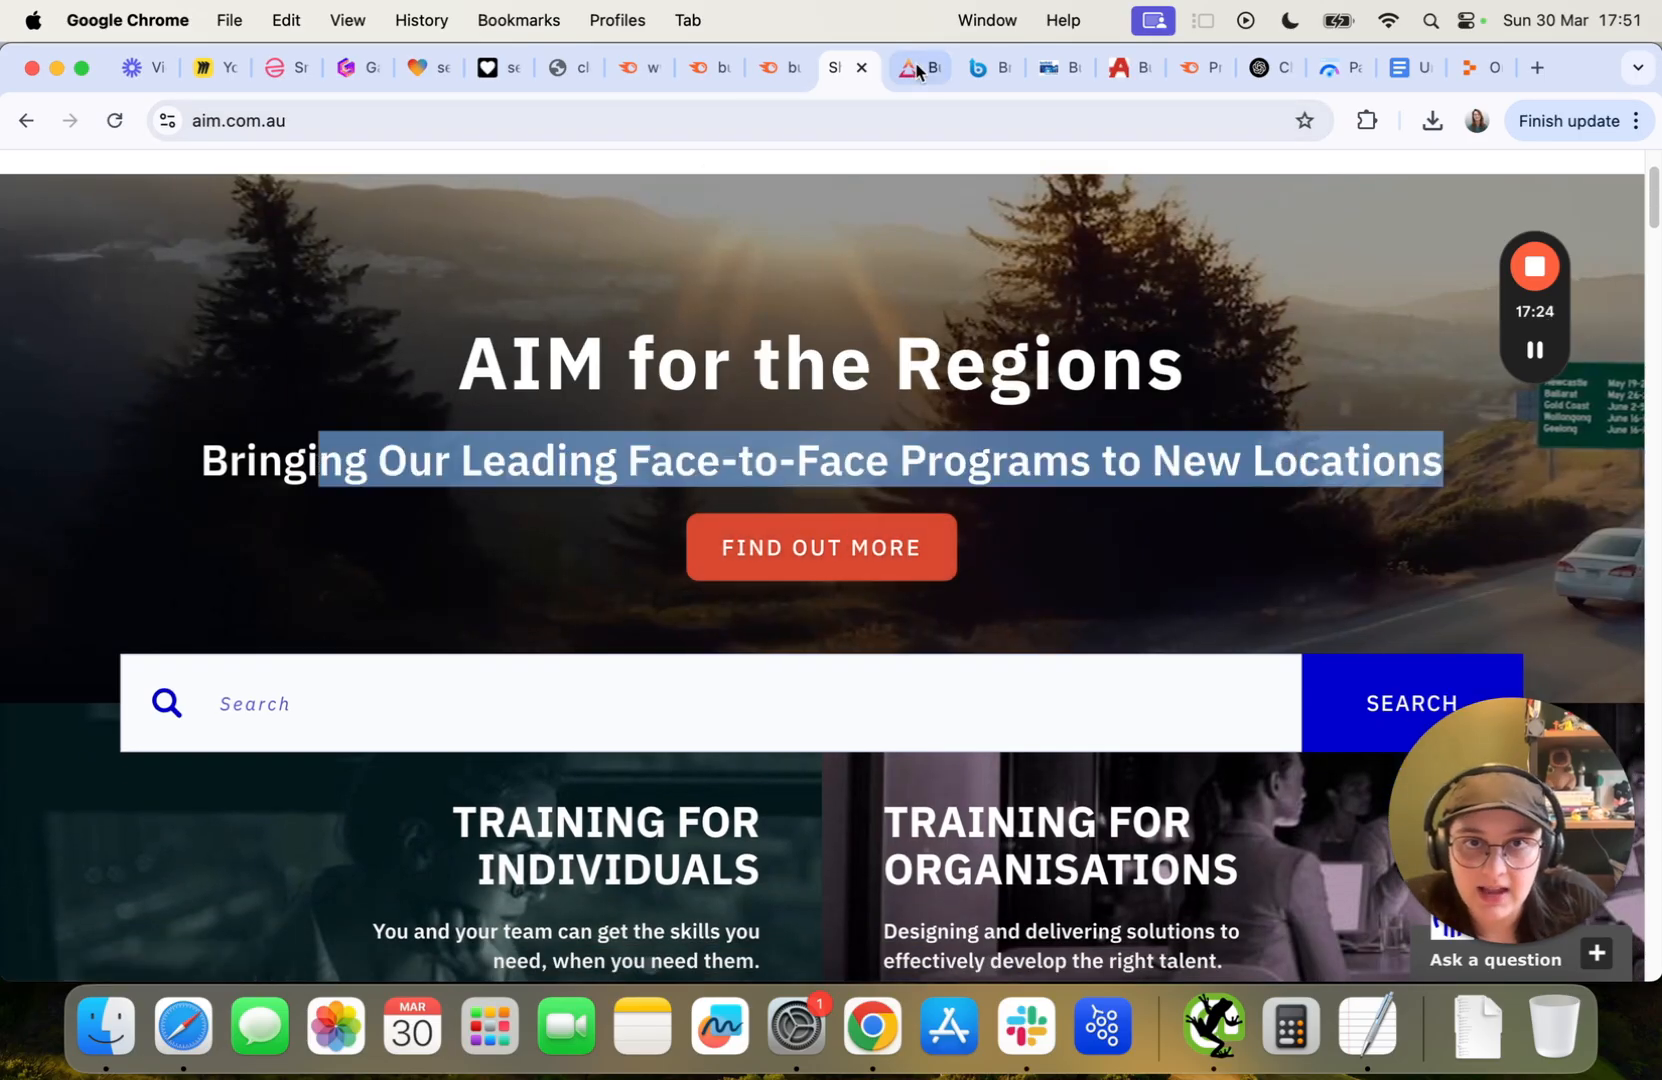
{"action": "left_click", "coordinate": [861, 67]}
Examine the Brainiact homepage's headline, audience options, services list and domain.
{"action": "left_click", "coordinate": [945, 67]}
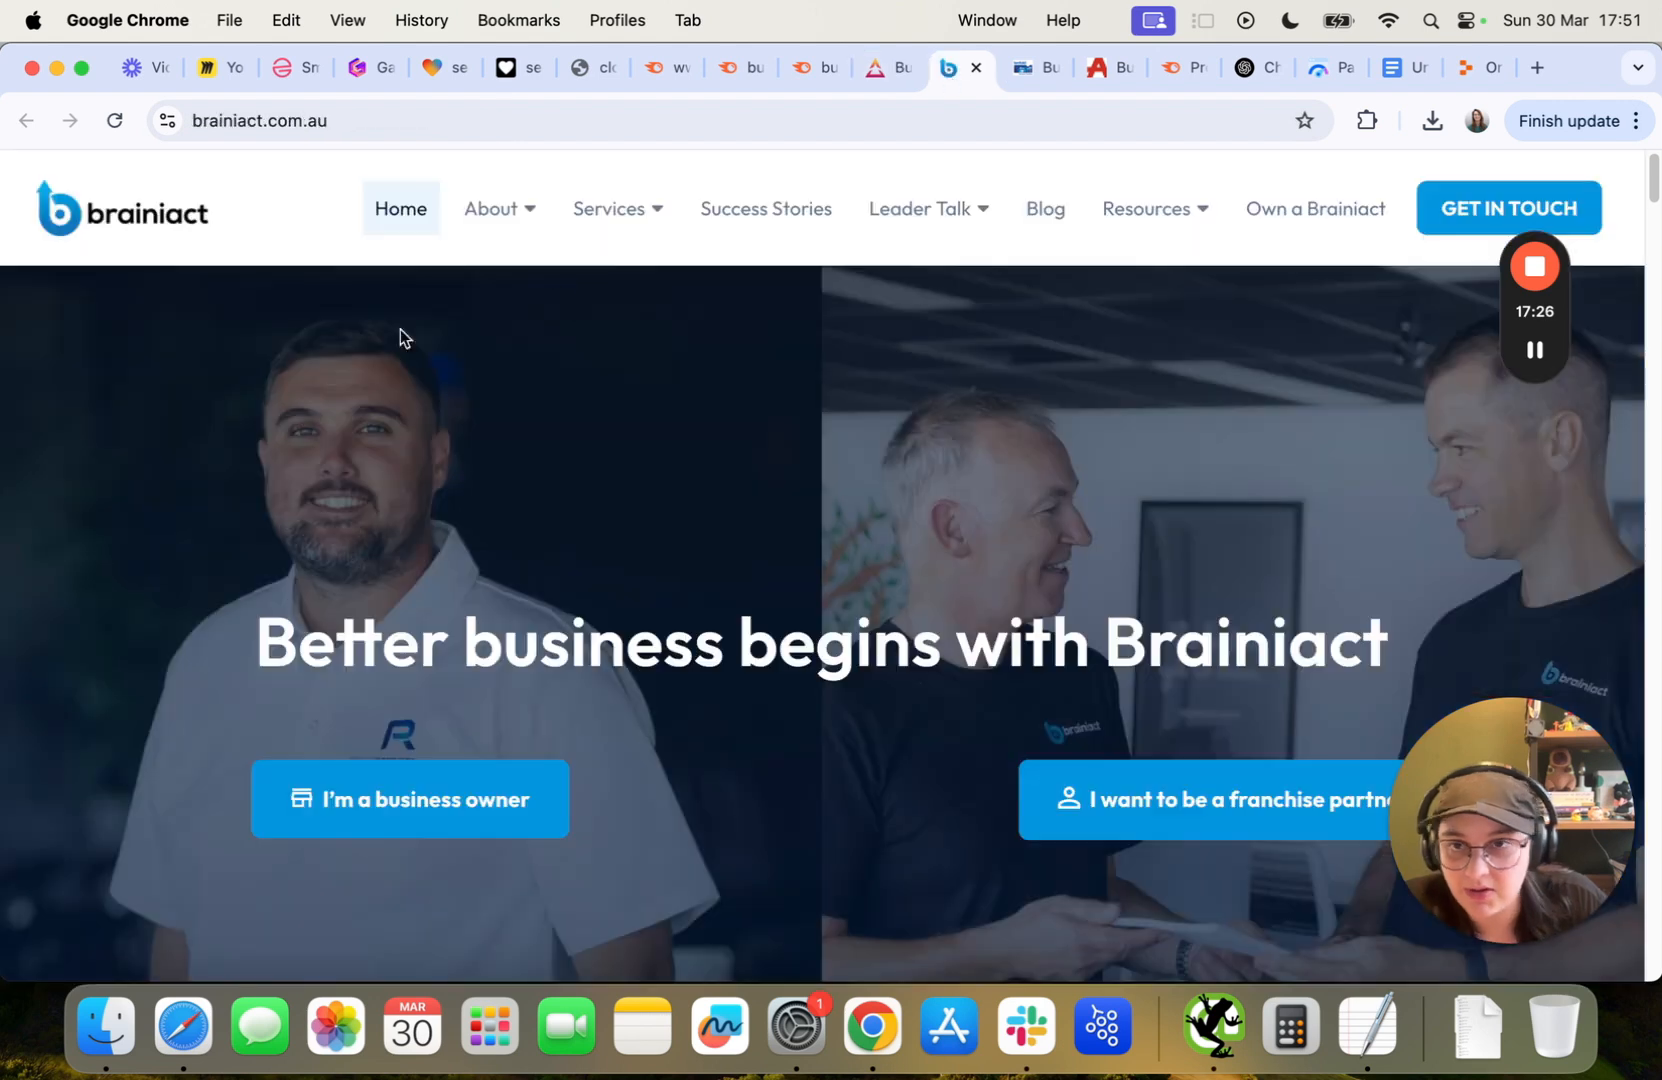
{"action": "left_click_drag", "start_coordinate": [252, 648], "coordinate": [1362, 637]}
{"action": "left_click", "coordinate": [667, 586]}
{"action": "scroll", "coordinate": [667, 586], "scroll_direction": "down", "scroll_amount": 3}
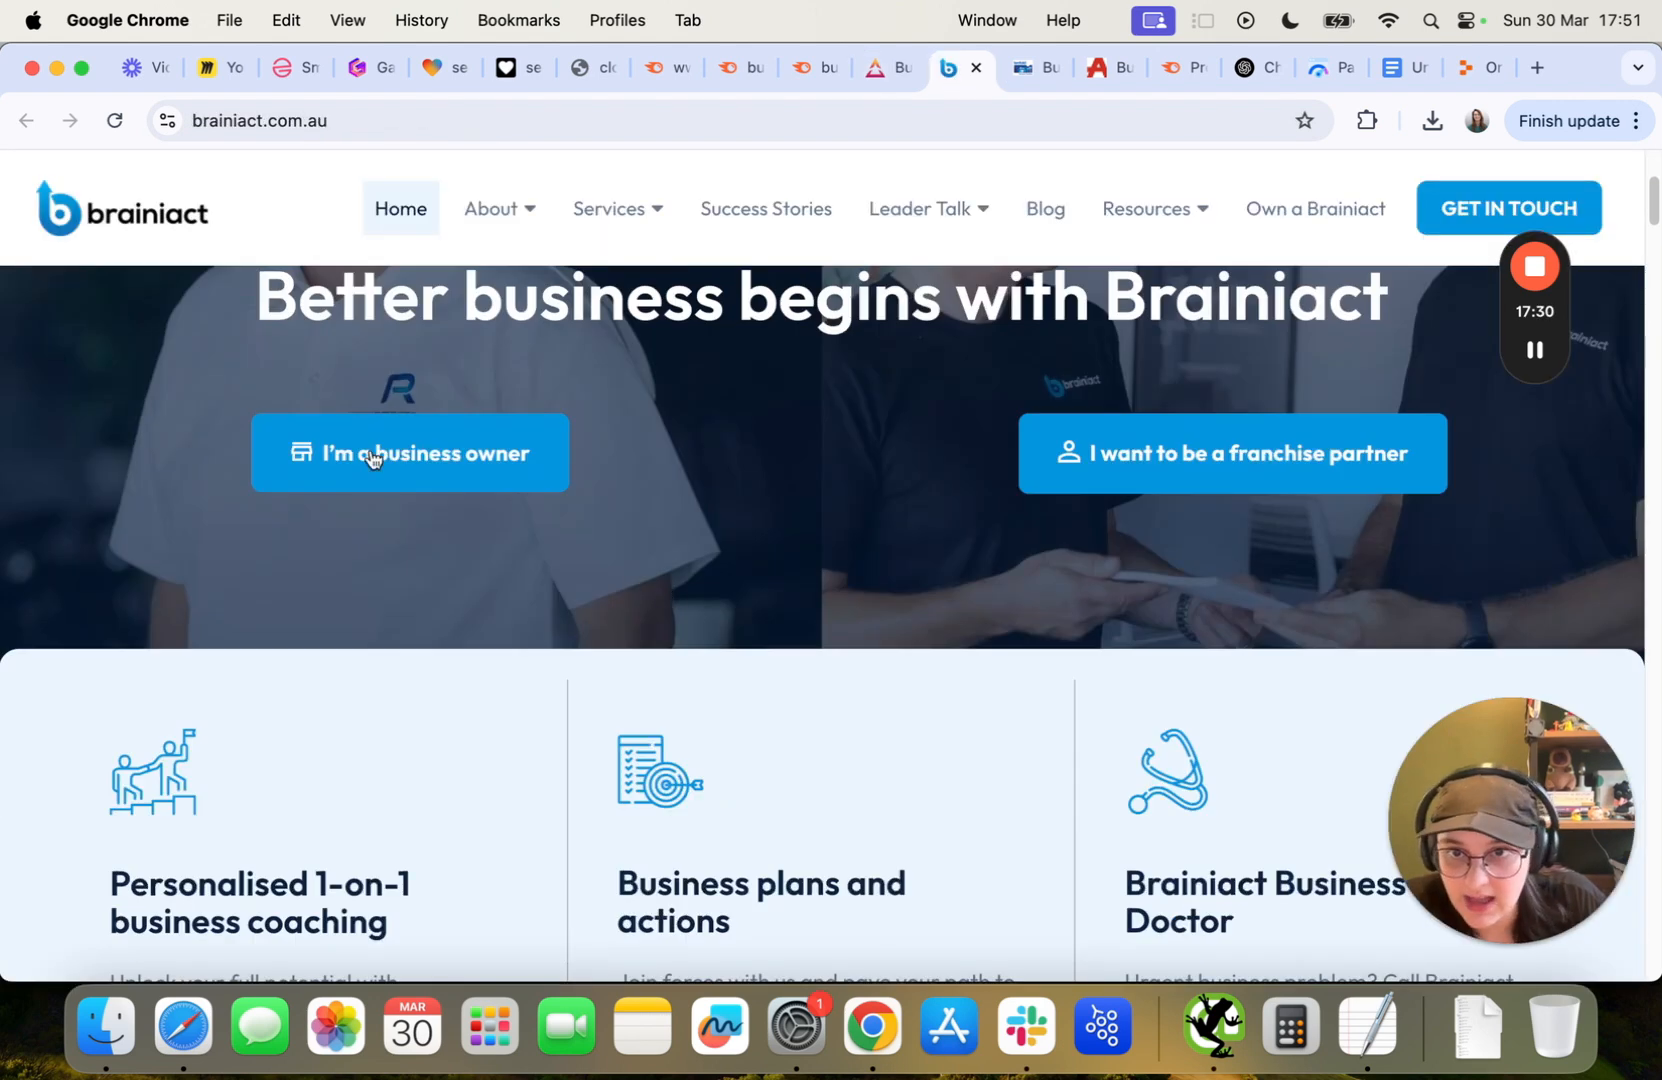
{"action": "mouse_move", "coordinate": [618, 210]}
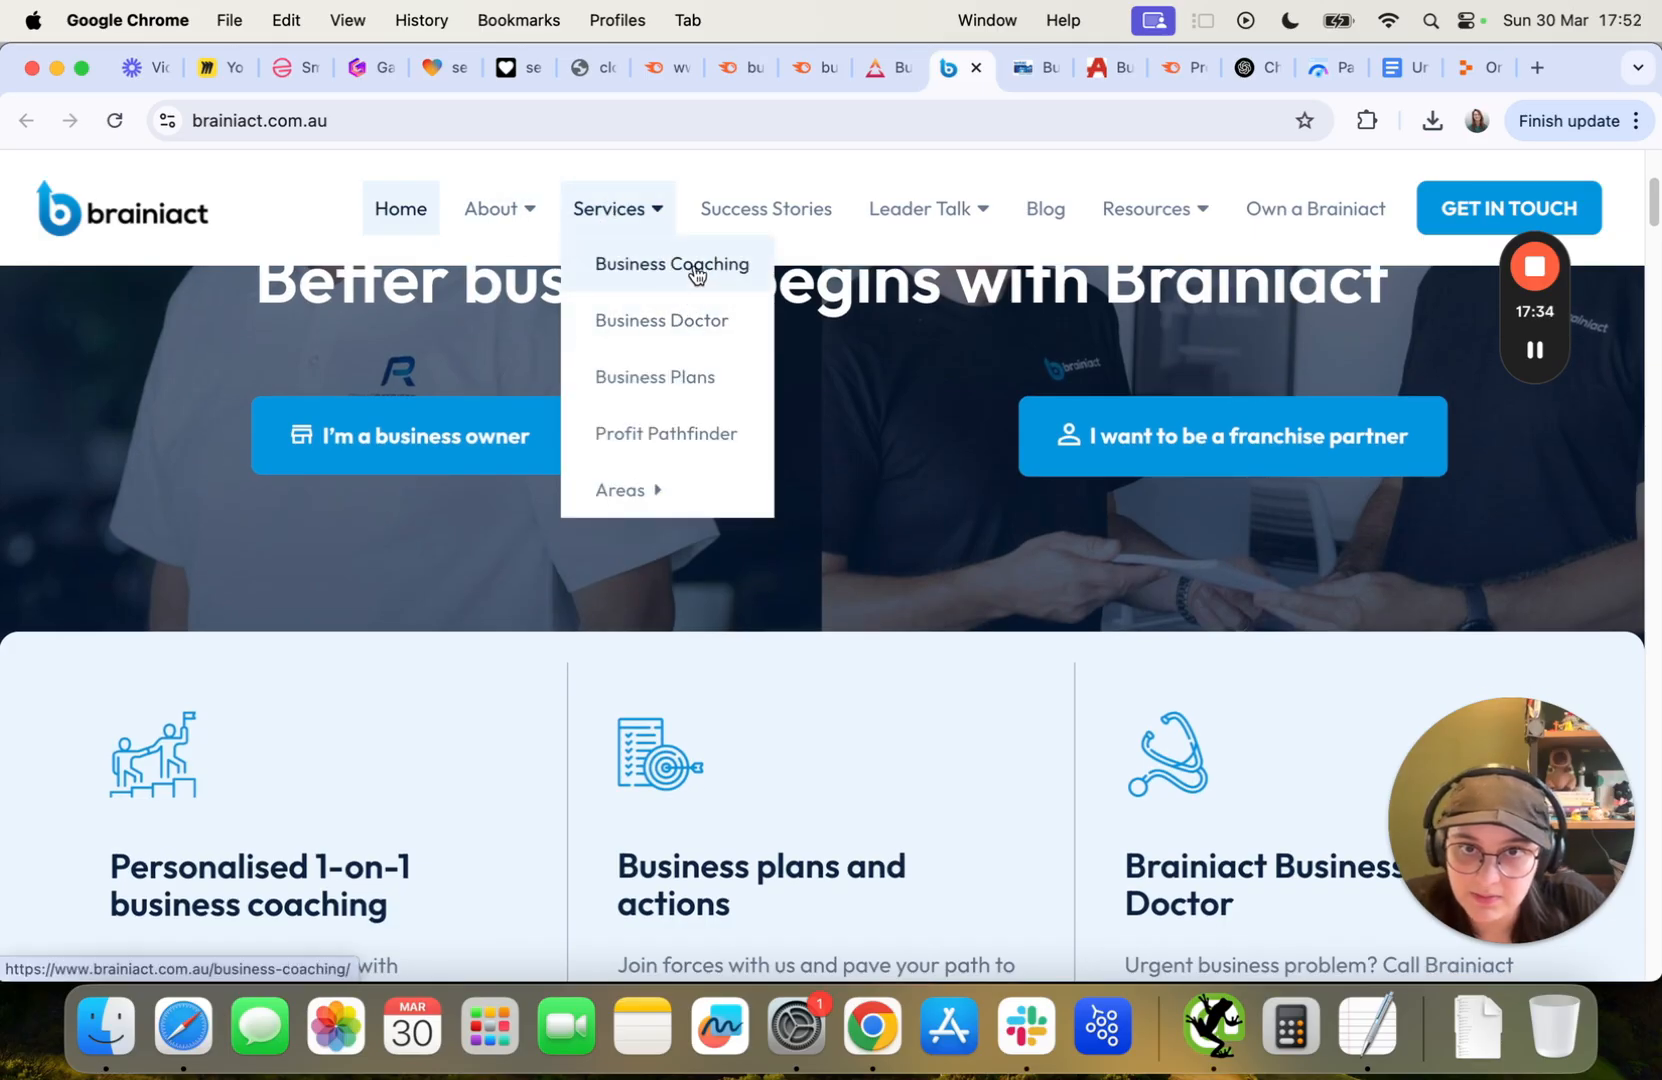
{"action": "scroll", "coordinate": [798, 660], "scroll_direction": "up", "scroll_amount": 3}
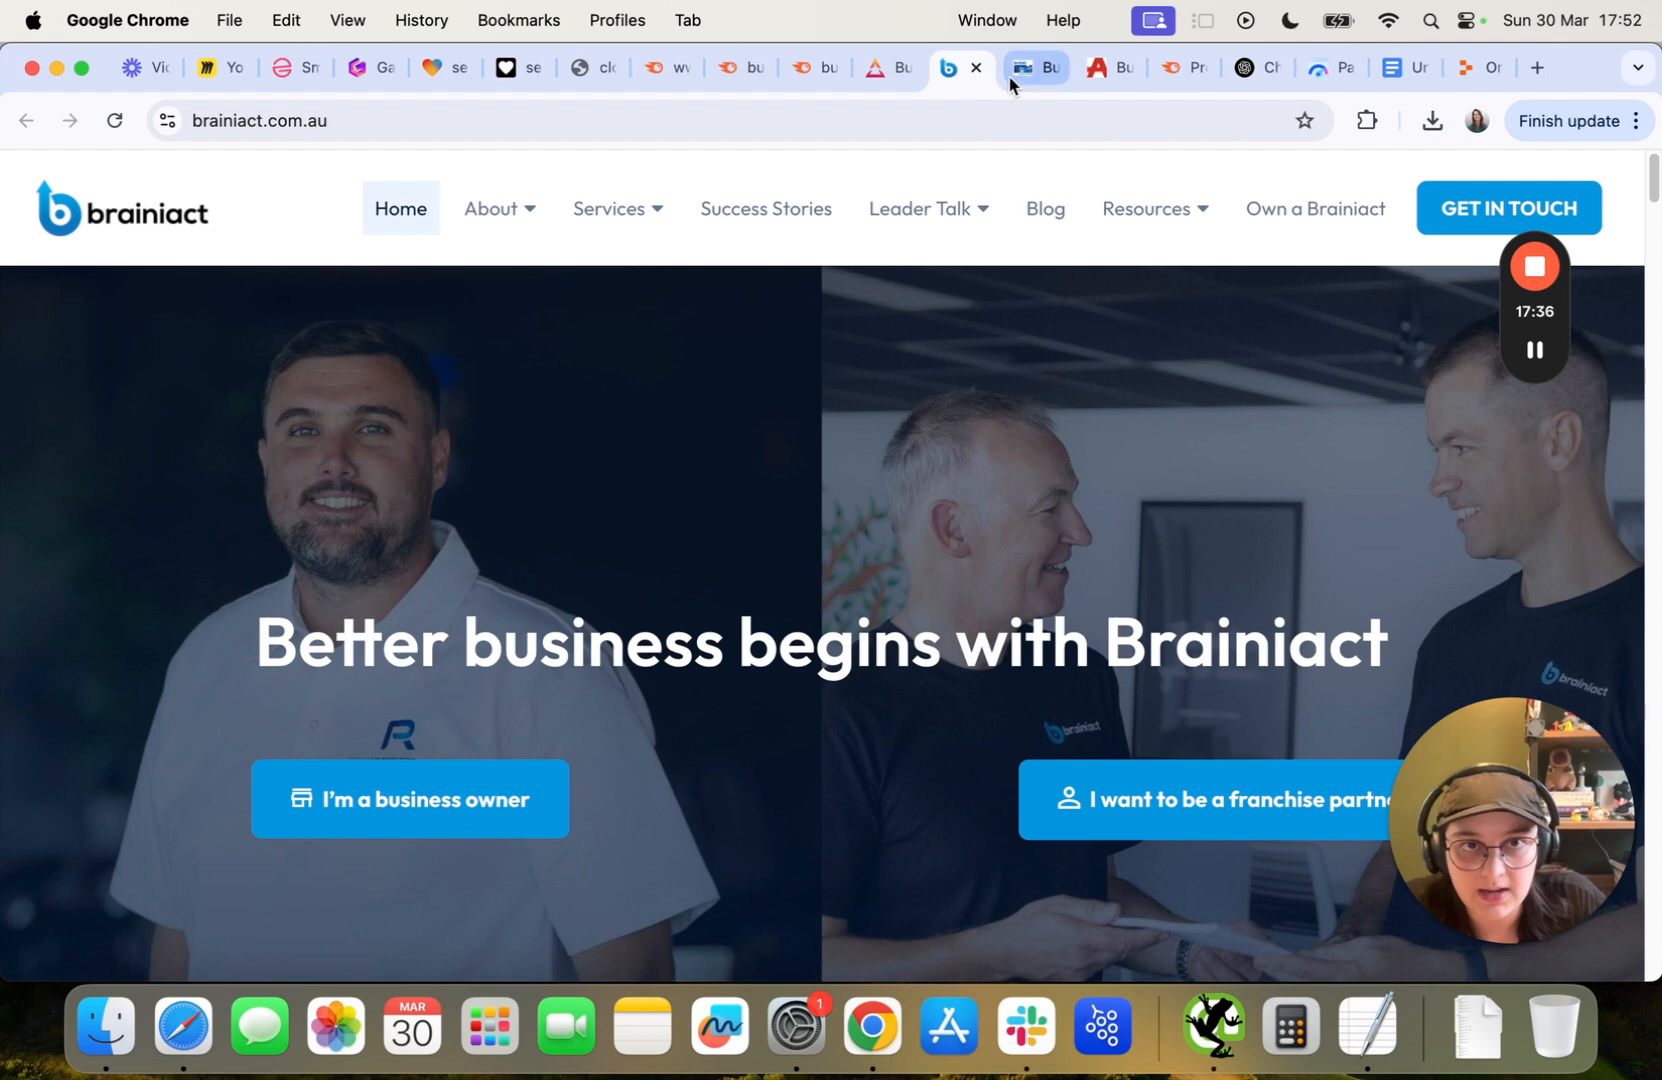
{"action": "left_click_drag", "start_coordinate": [317, 120], "coordinate": [404, 125]}
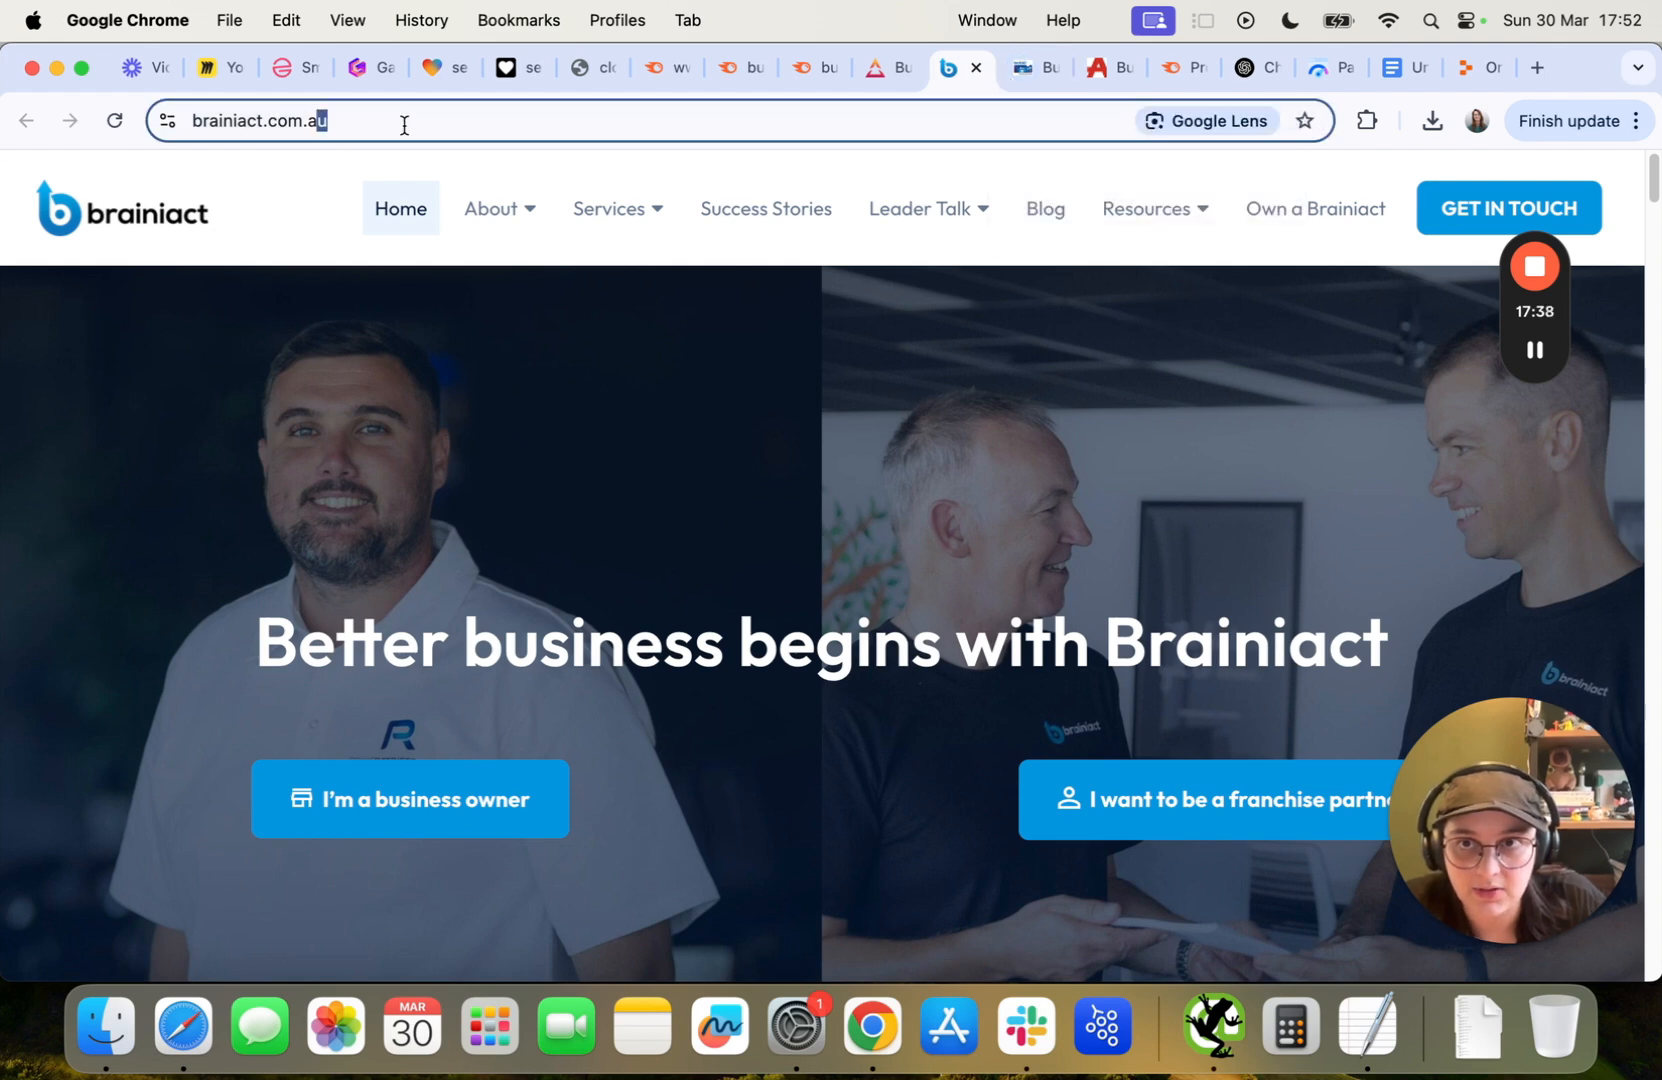
Examine the Tenfold Business Coaching homepage's logo and introductory subheading.
{"action": "key", "text": "ctrl+Tab"}
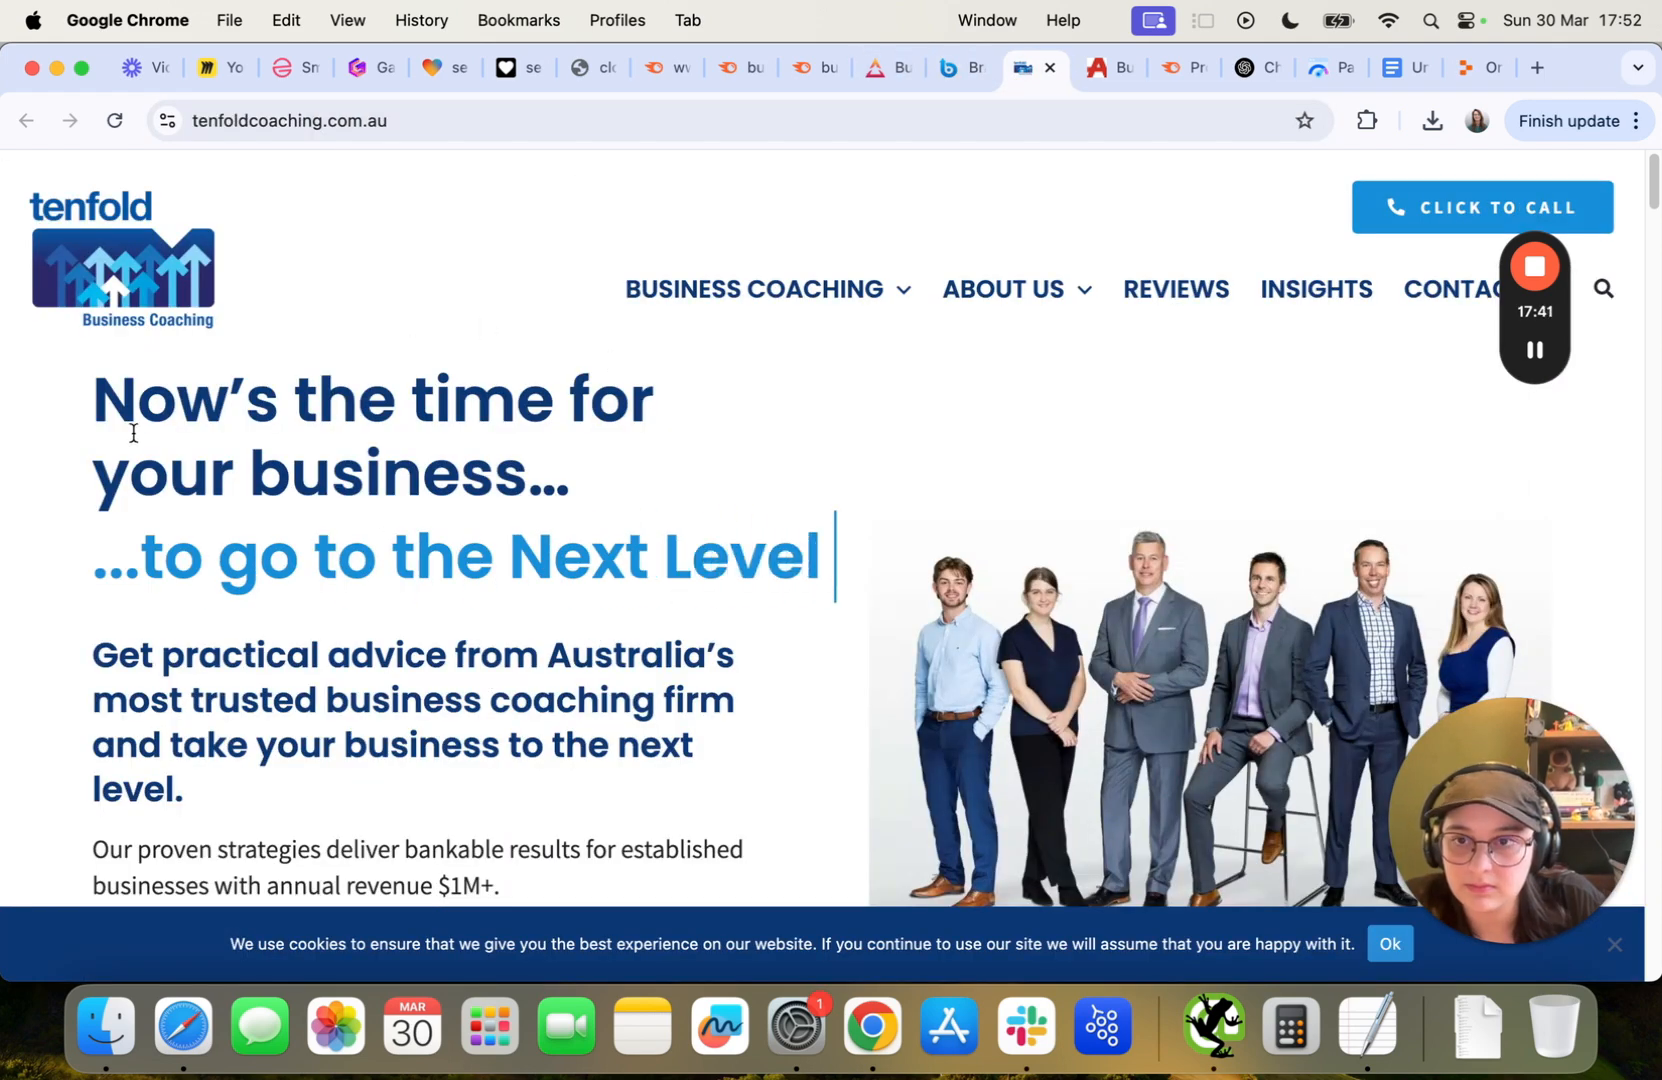
{"action": "left_click", "coordinate": [150, 287]}
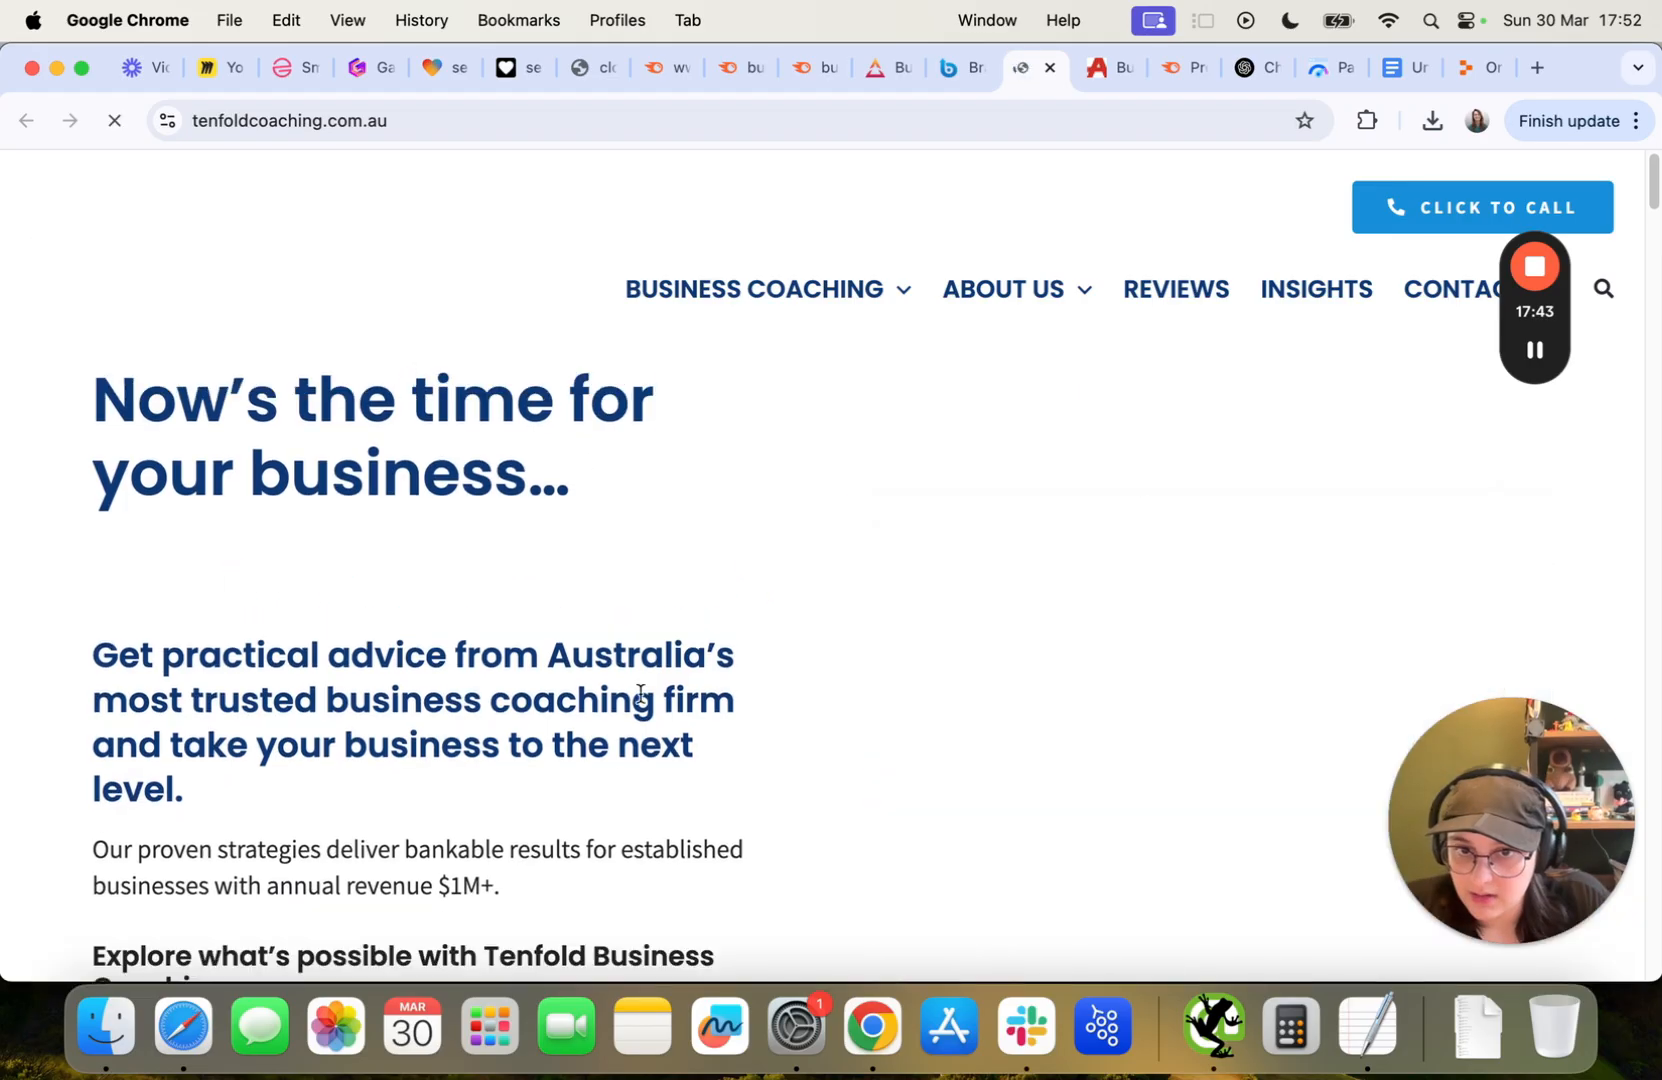
{"action": "left_click_drag", "start_coordinate": [60, 673], "coordinate": [664, 742]}
{"action": "left_click", "coordinate": [1337, 242]}
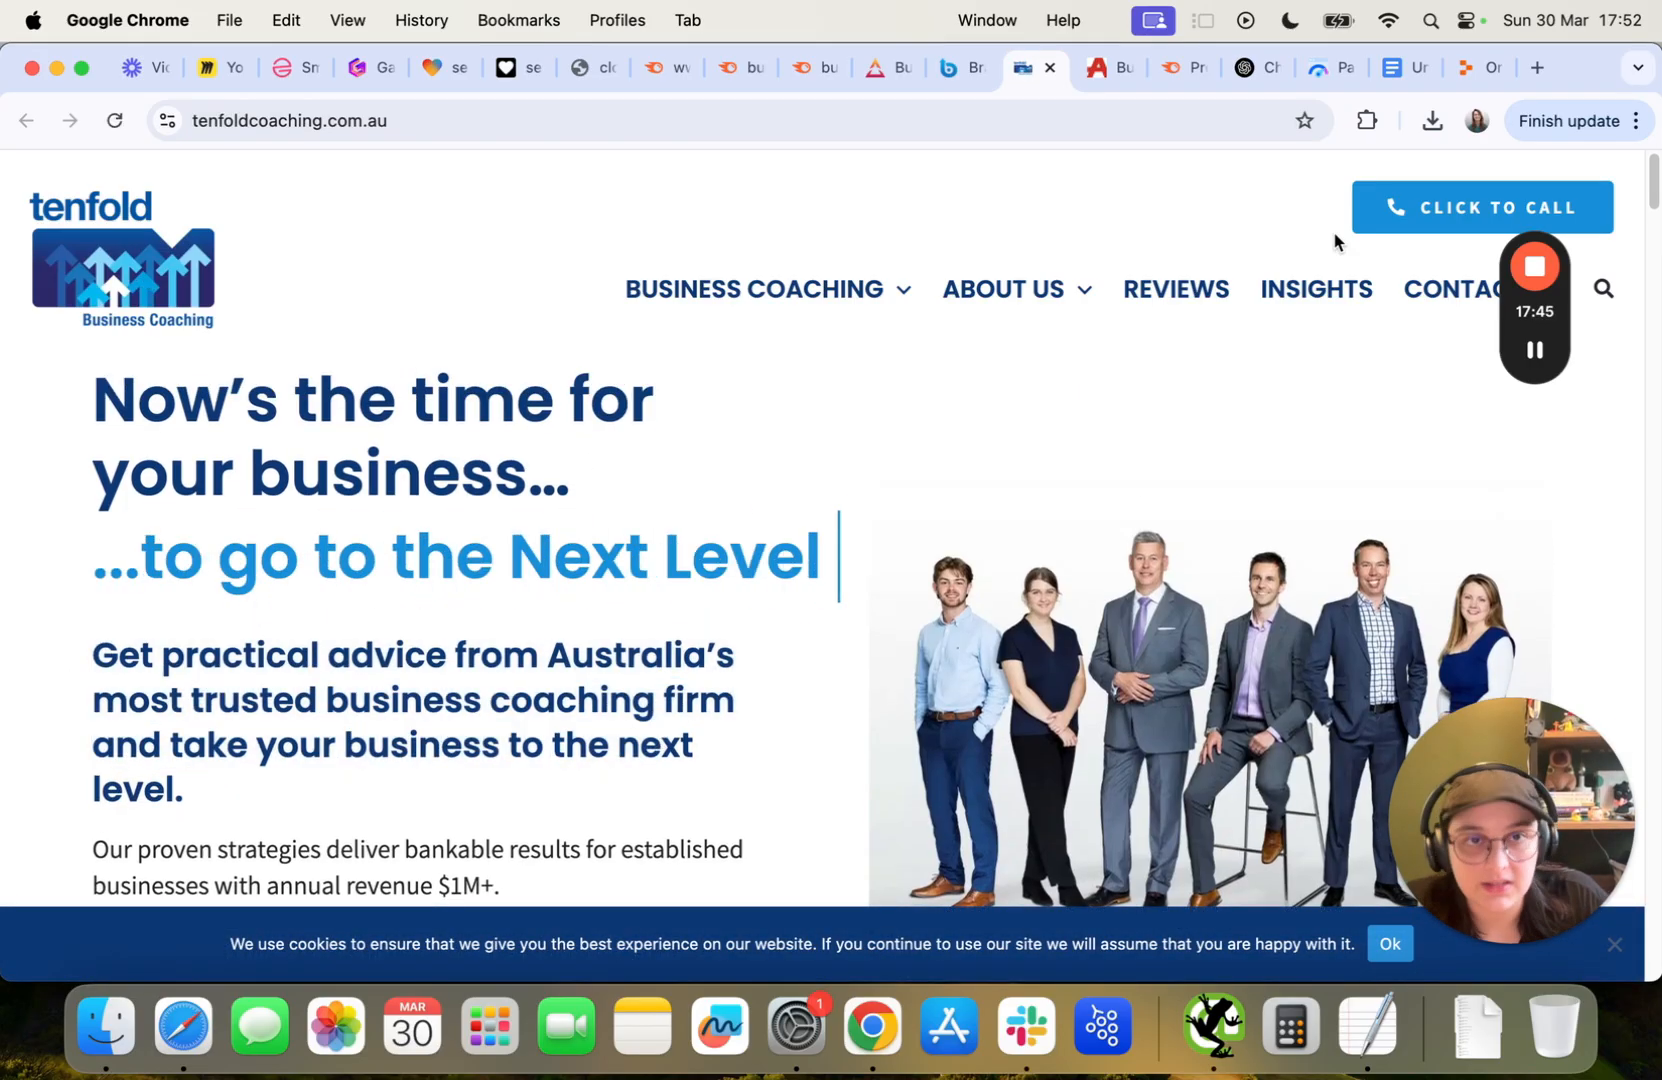
Examine the ActionCOACH homepage's headline and logo.
{"action": "left_click", "coordinate": [1091, 72]}
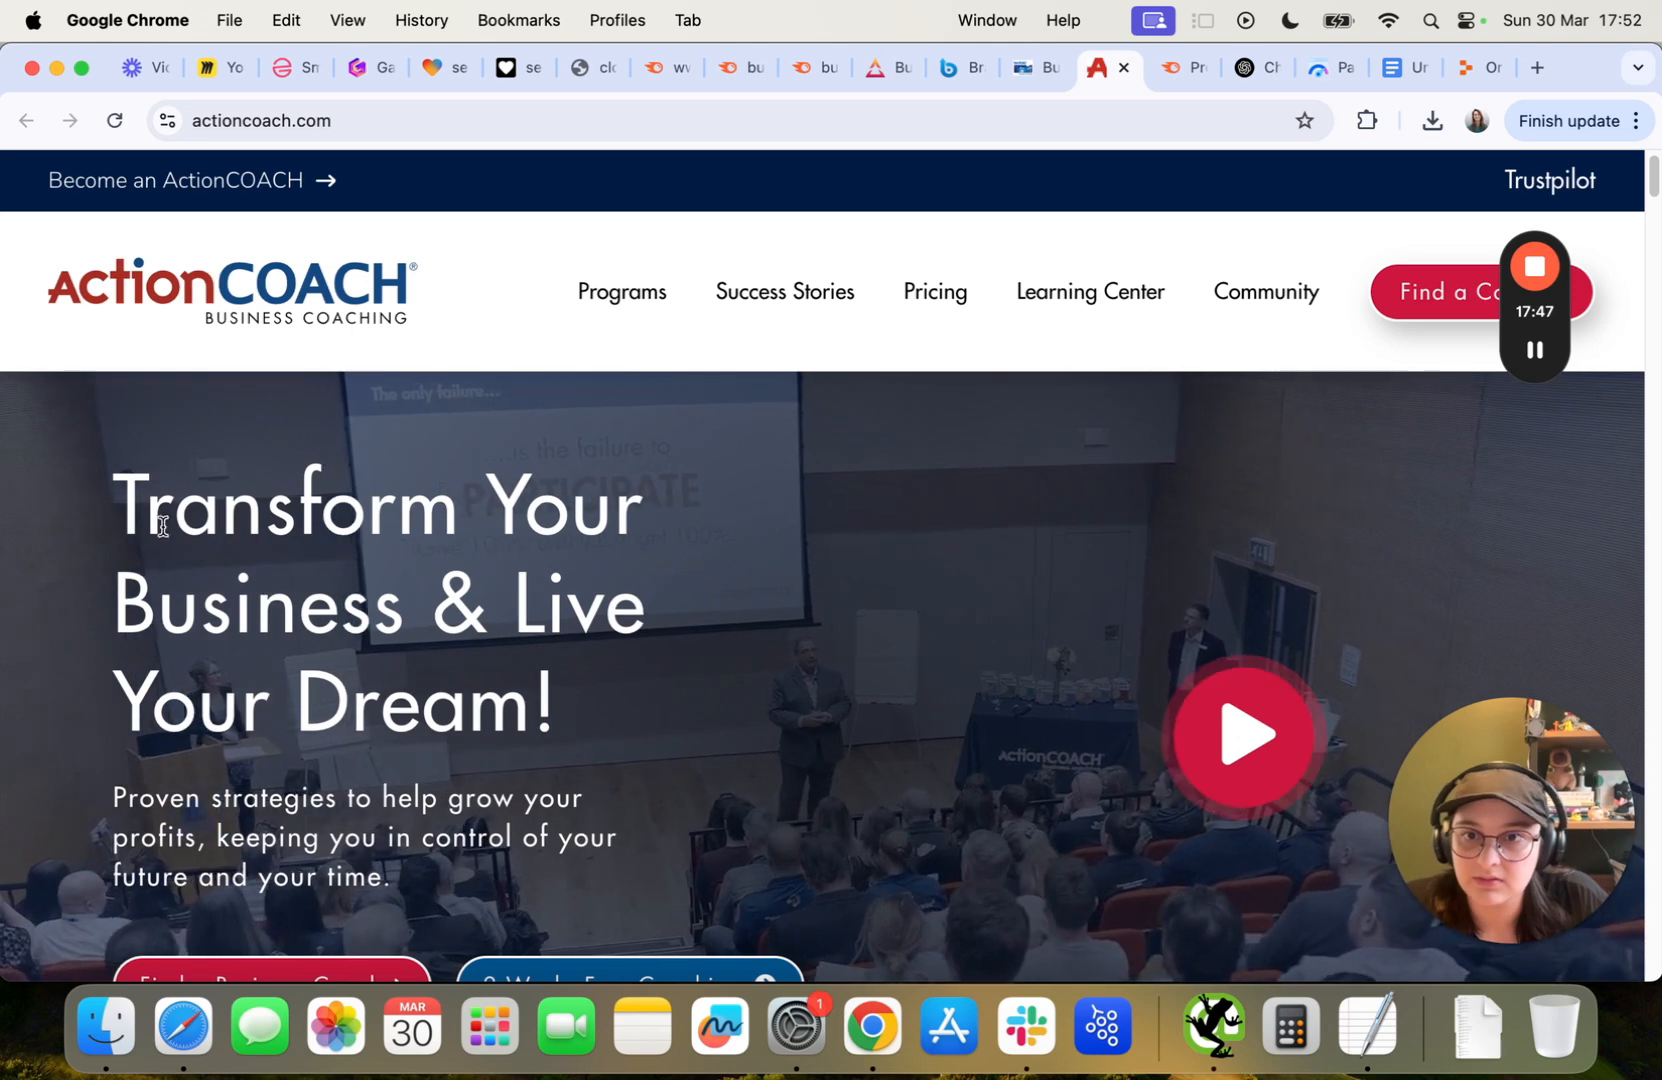
{"action": "left_click_drag", "start_coordinate": [175, 500], "coordinate": [619, 750]}
{"action": "left_click", "coordinate": [619, 750]}
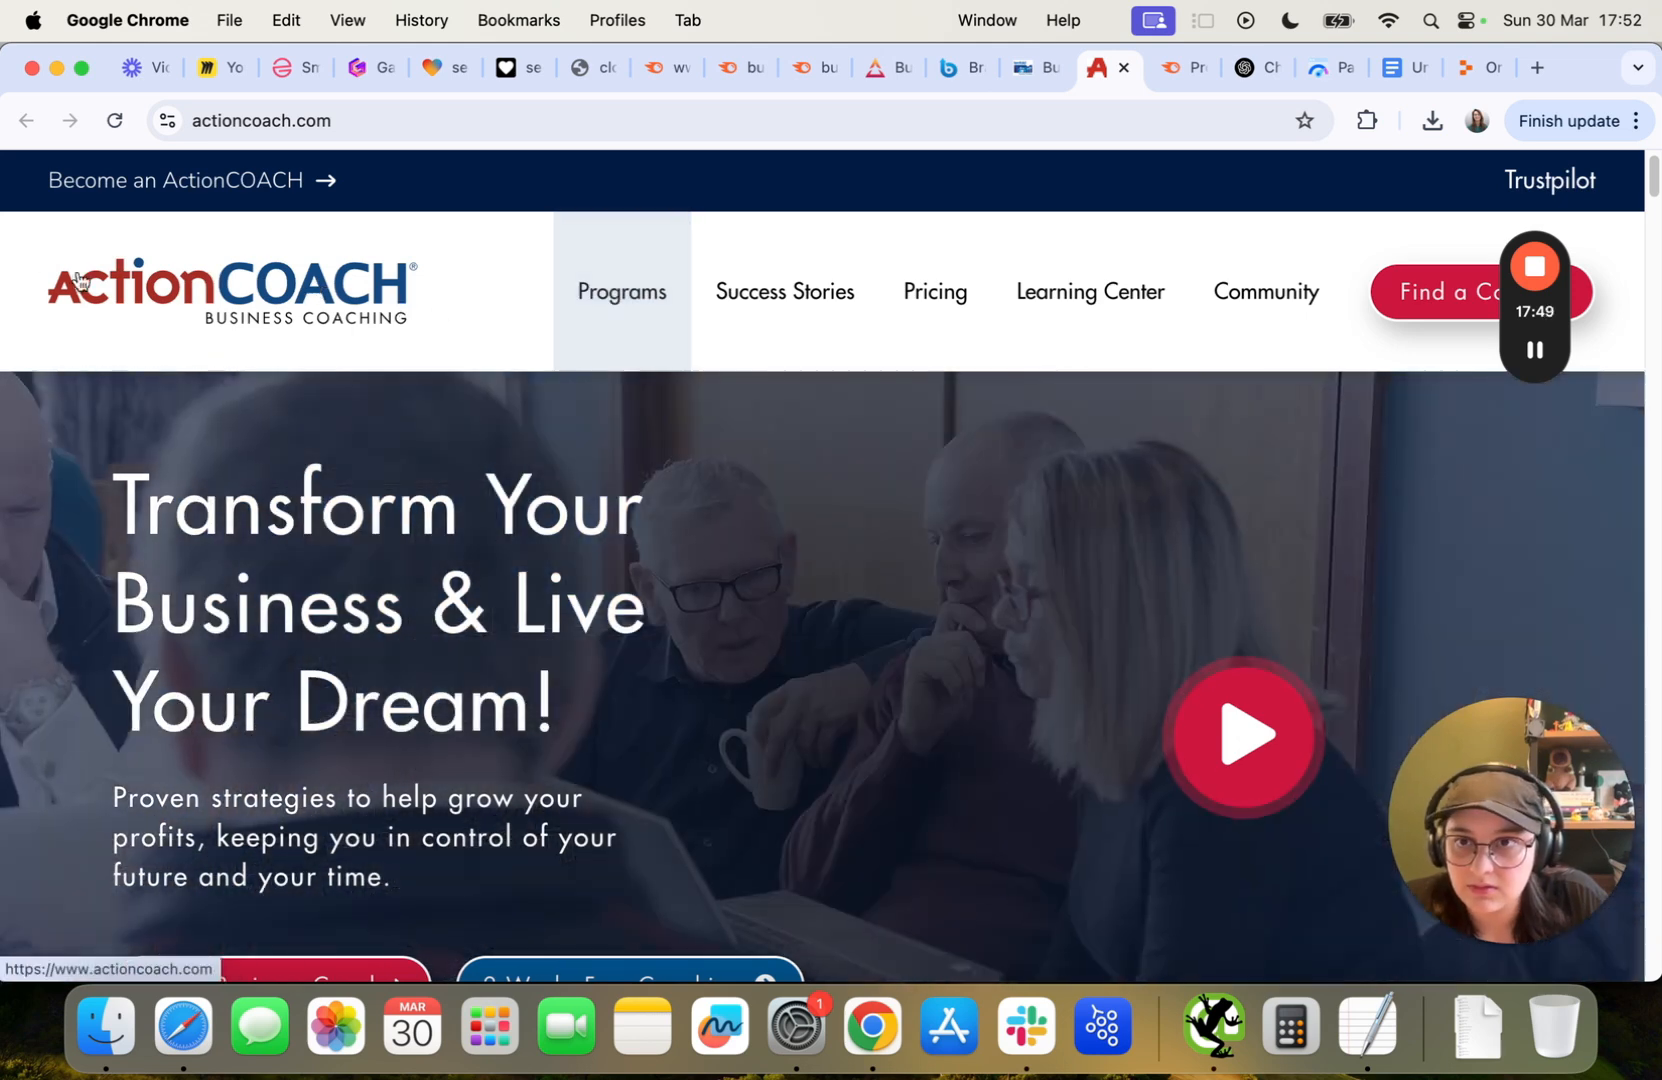
Return to Semrush's Keyword Overview for "business coaching" and open the full list of keyword variations.
{"action": "left_click", "coordinate": [1174, 70]}
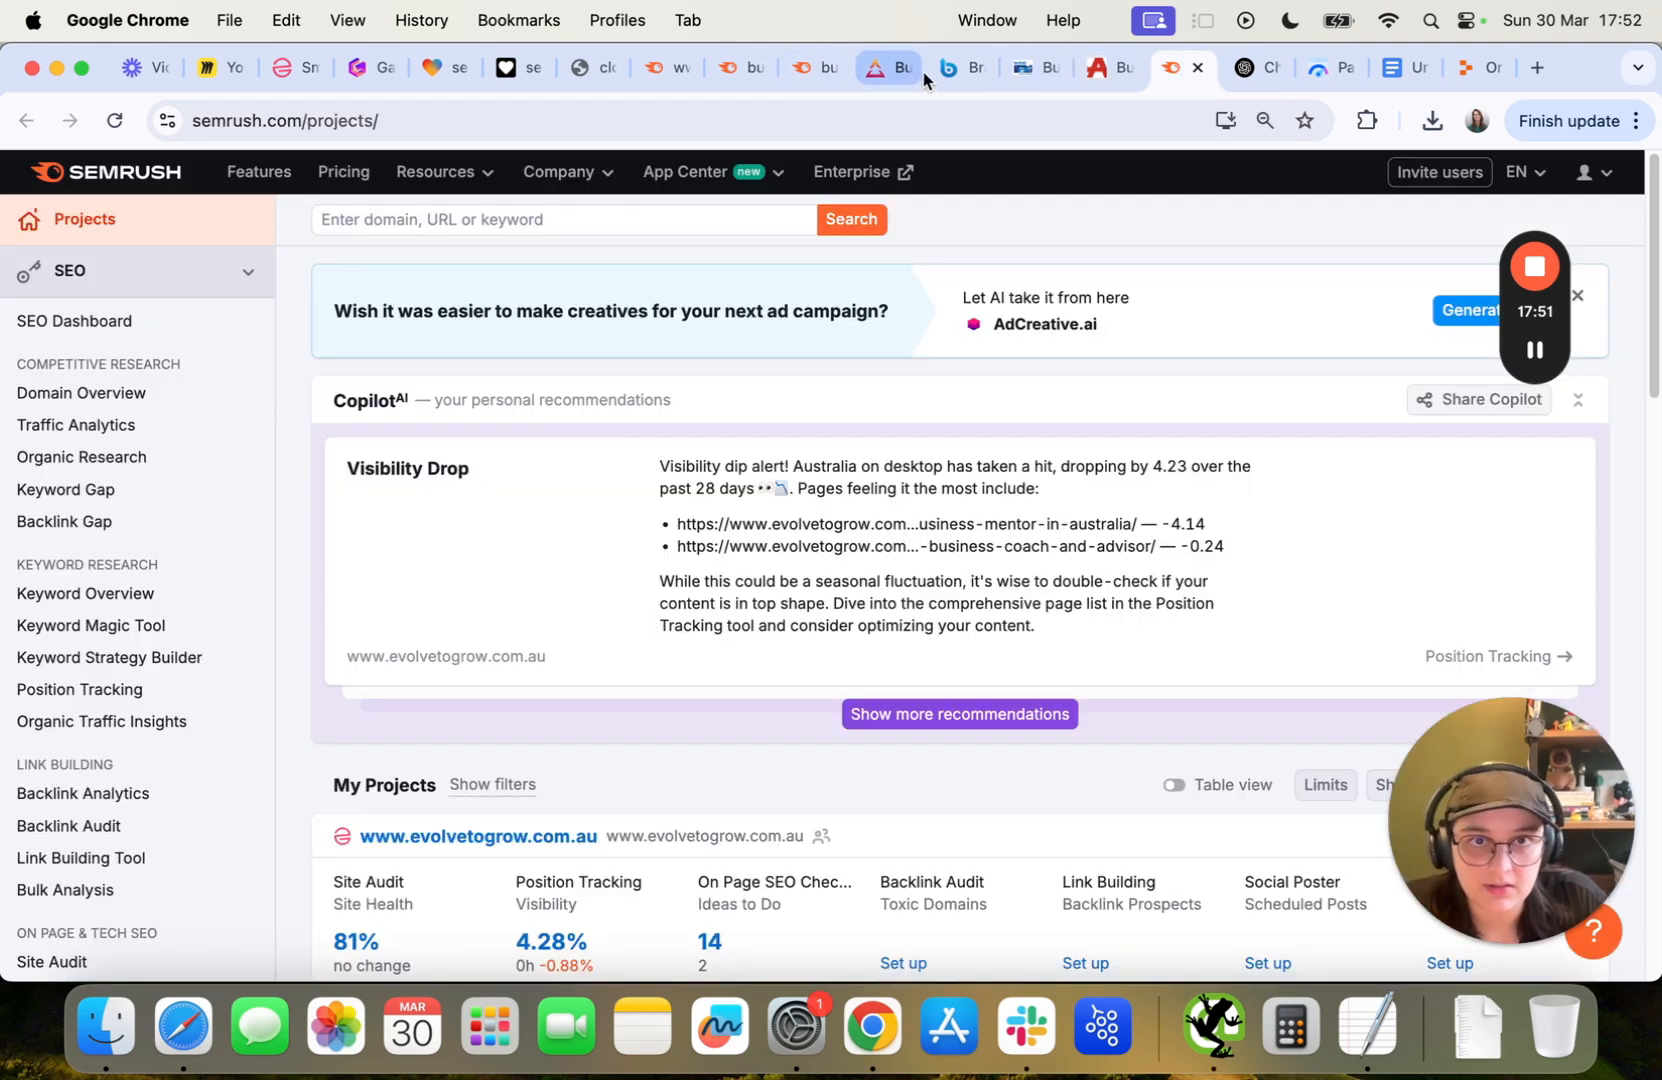
{"action": "left_click", "coordinate": [879, 70]}
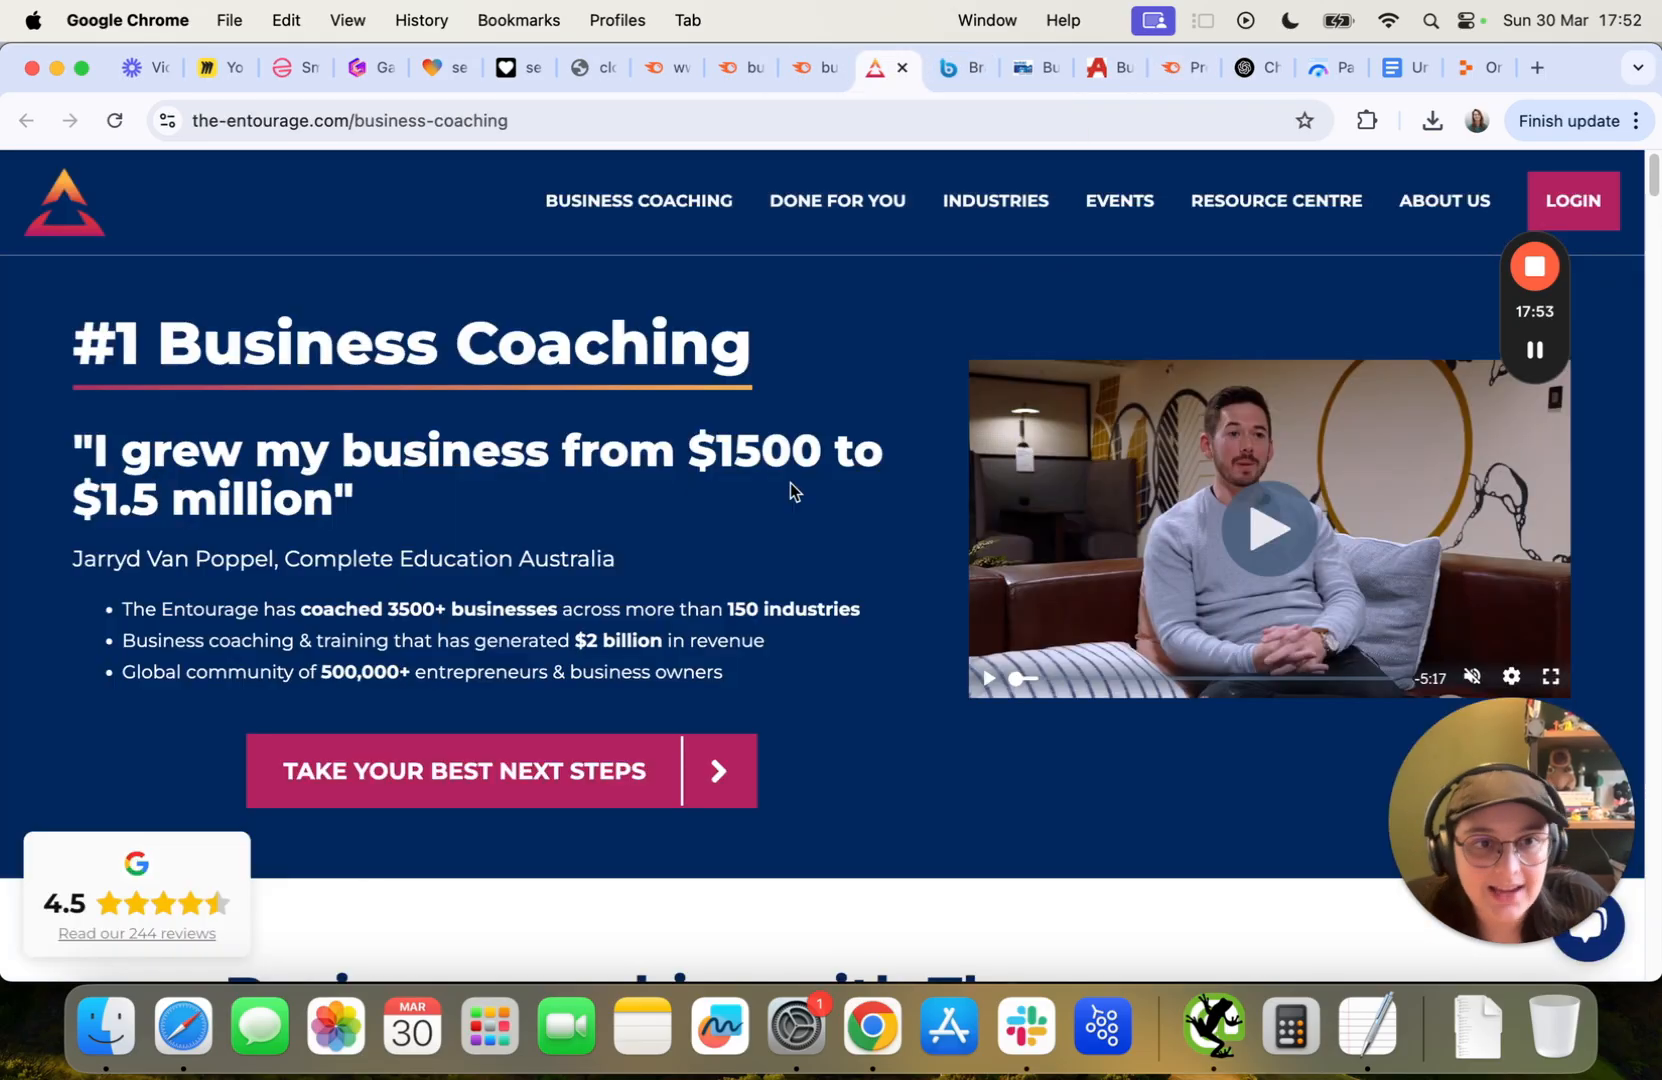
{"action": "left_click", "coordinate": [800, 70]}
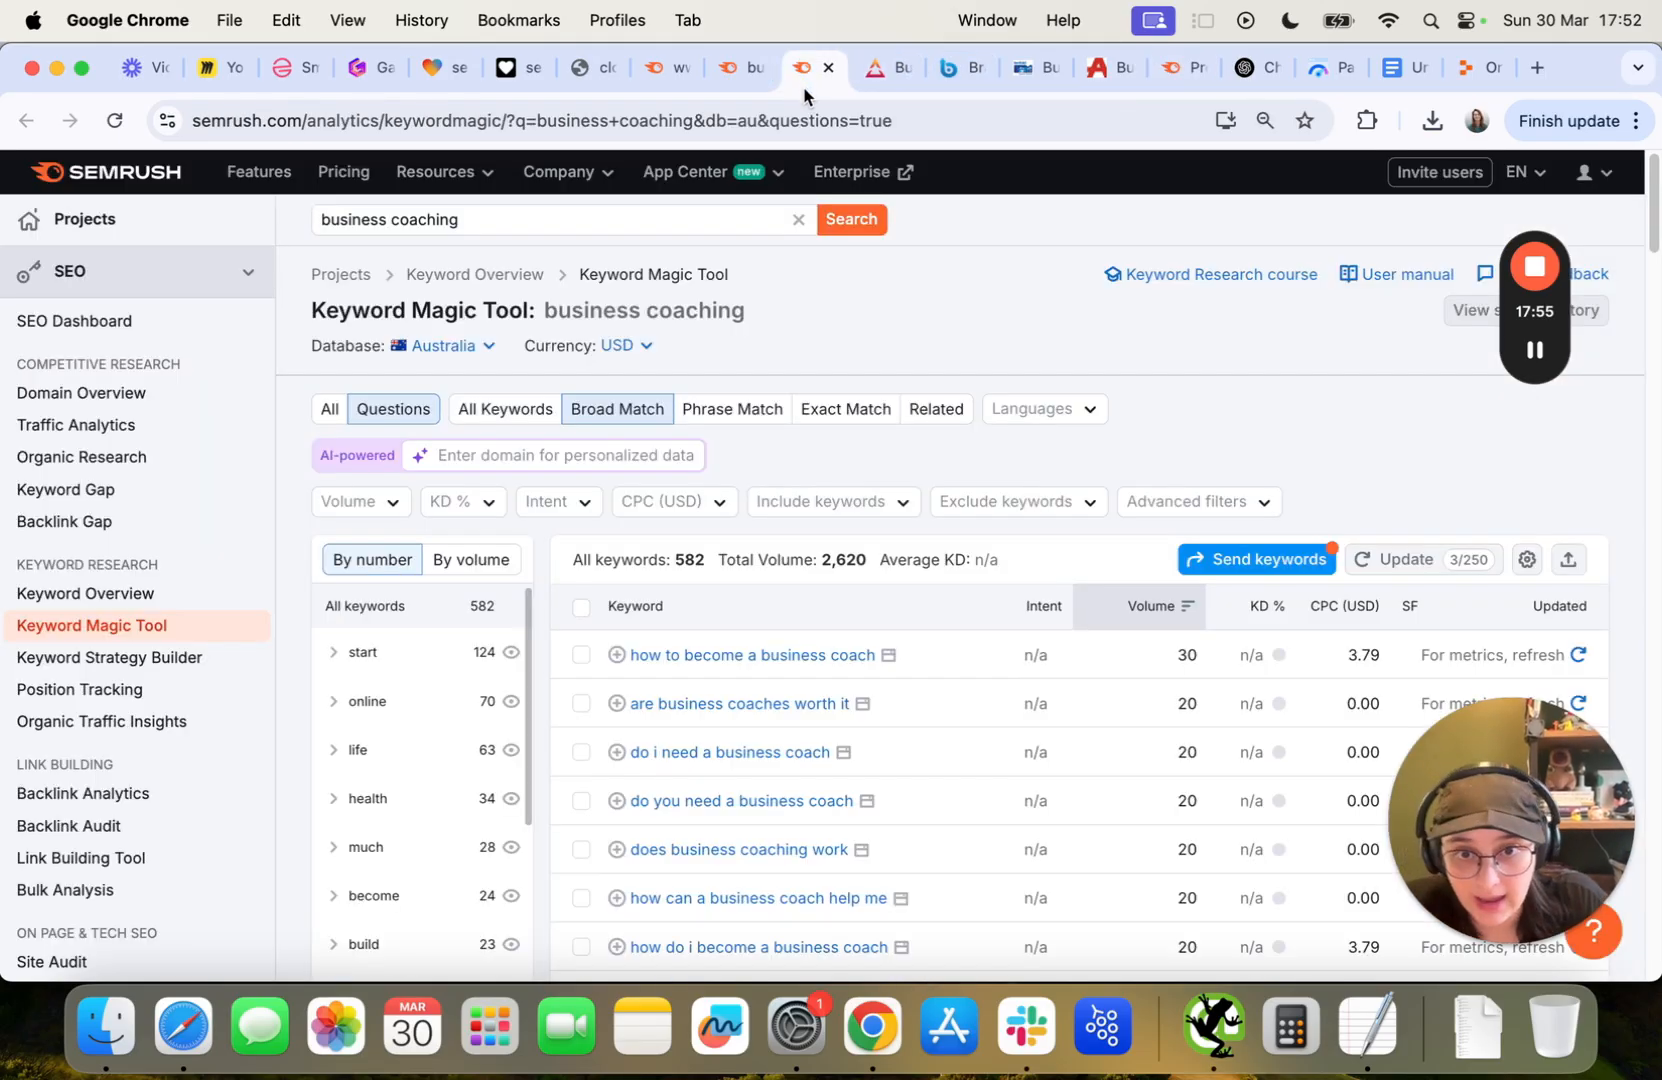
{"action": "left_click", "coordinate": [747, 84]}
{"action": "left_click", "coordinate": [785, 72]}
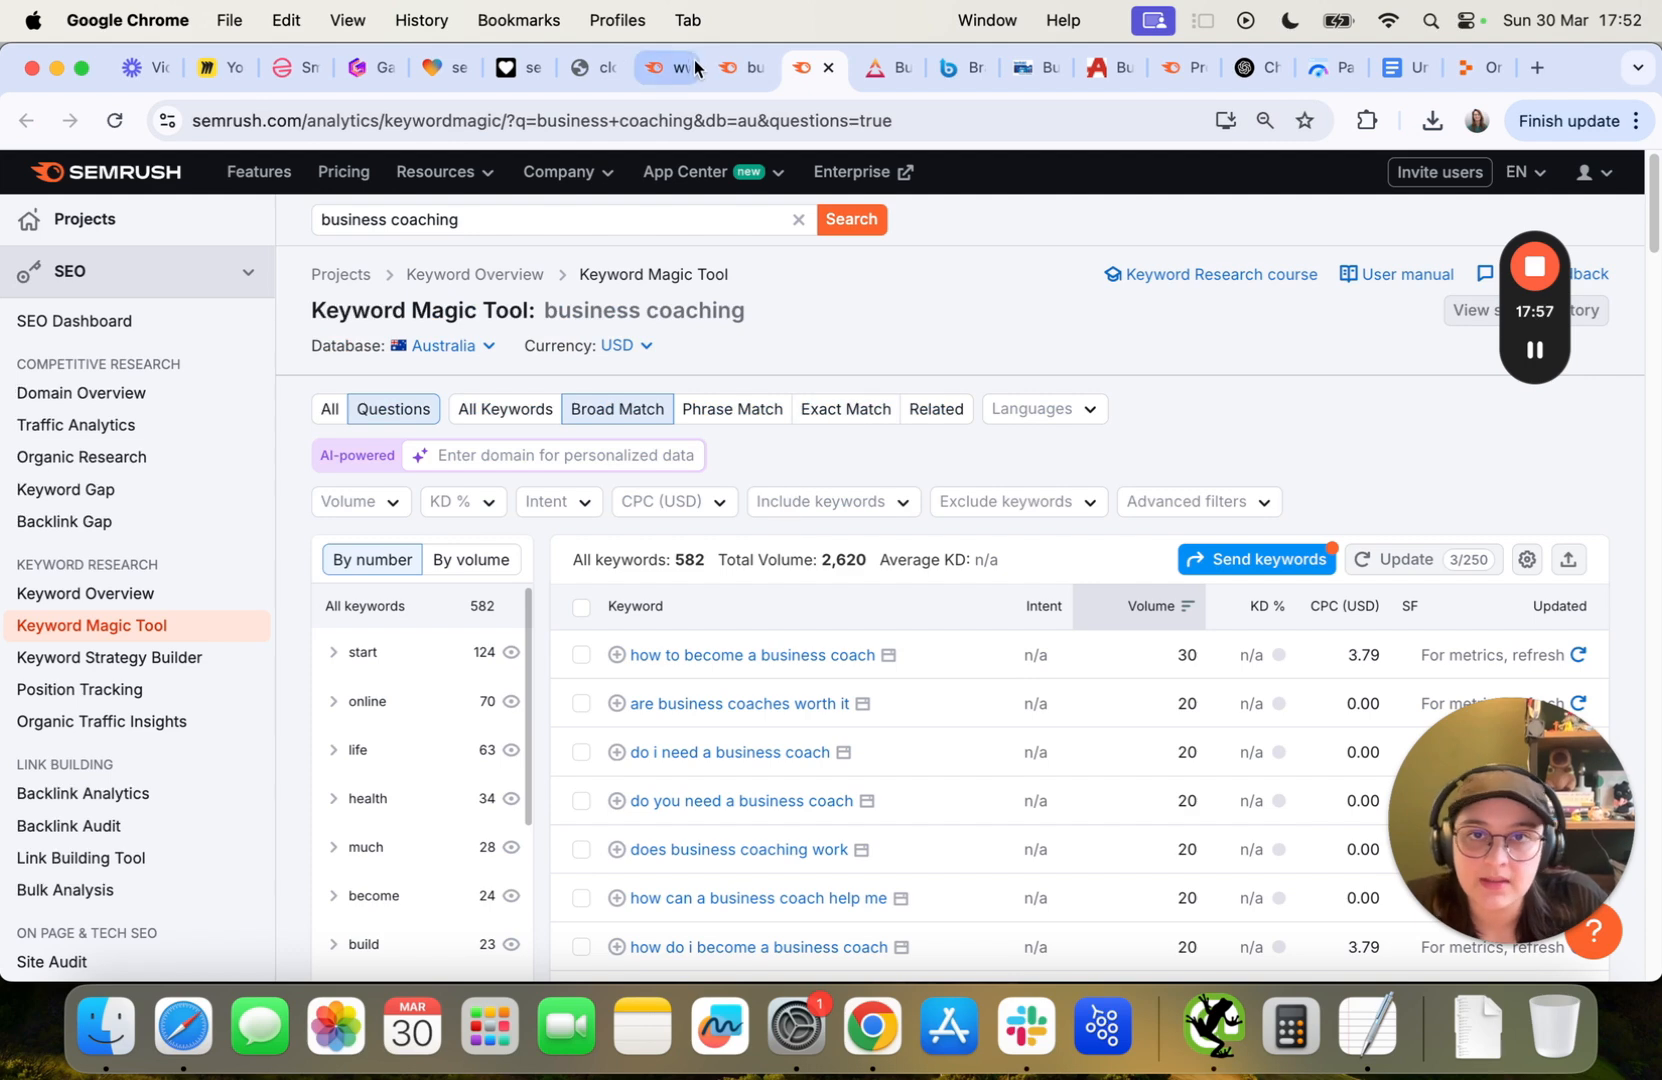
{"action": "left_click", "coordinate": [742, 68]}
{"action": "scroll", "coordinate": [568, 594], "scroll_direction": "up", "scroll_amount": 10}
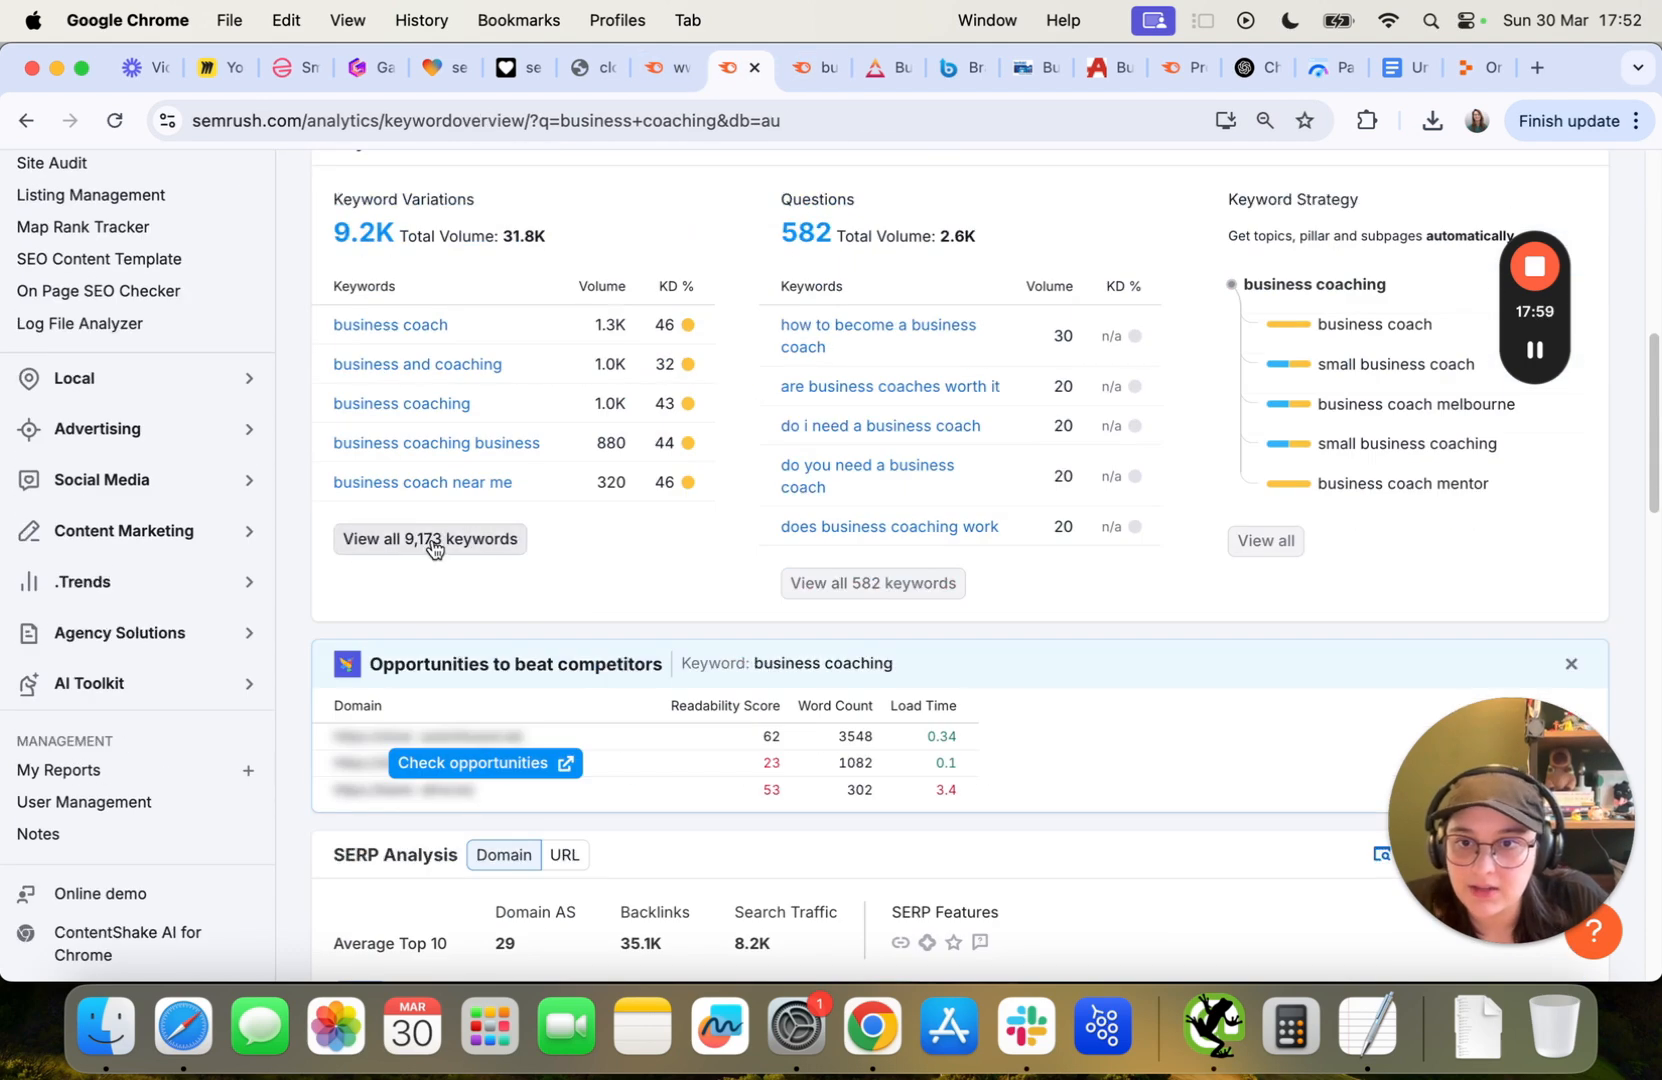
{"action": "left_click", "coordinate": [430, 540]}
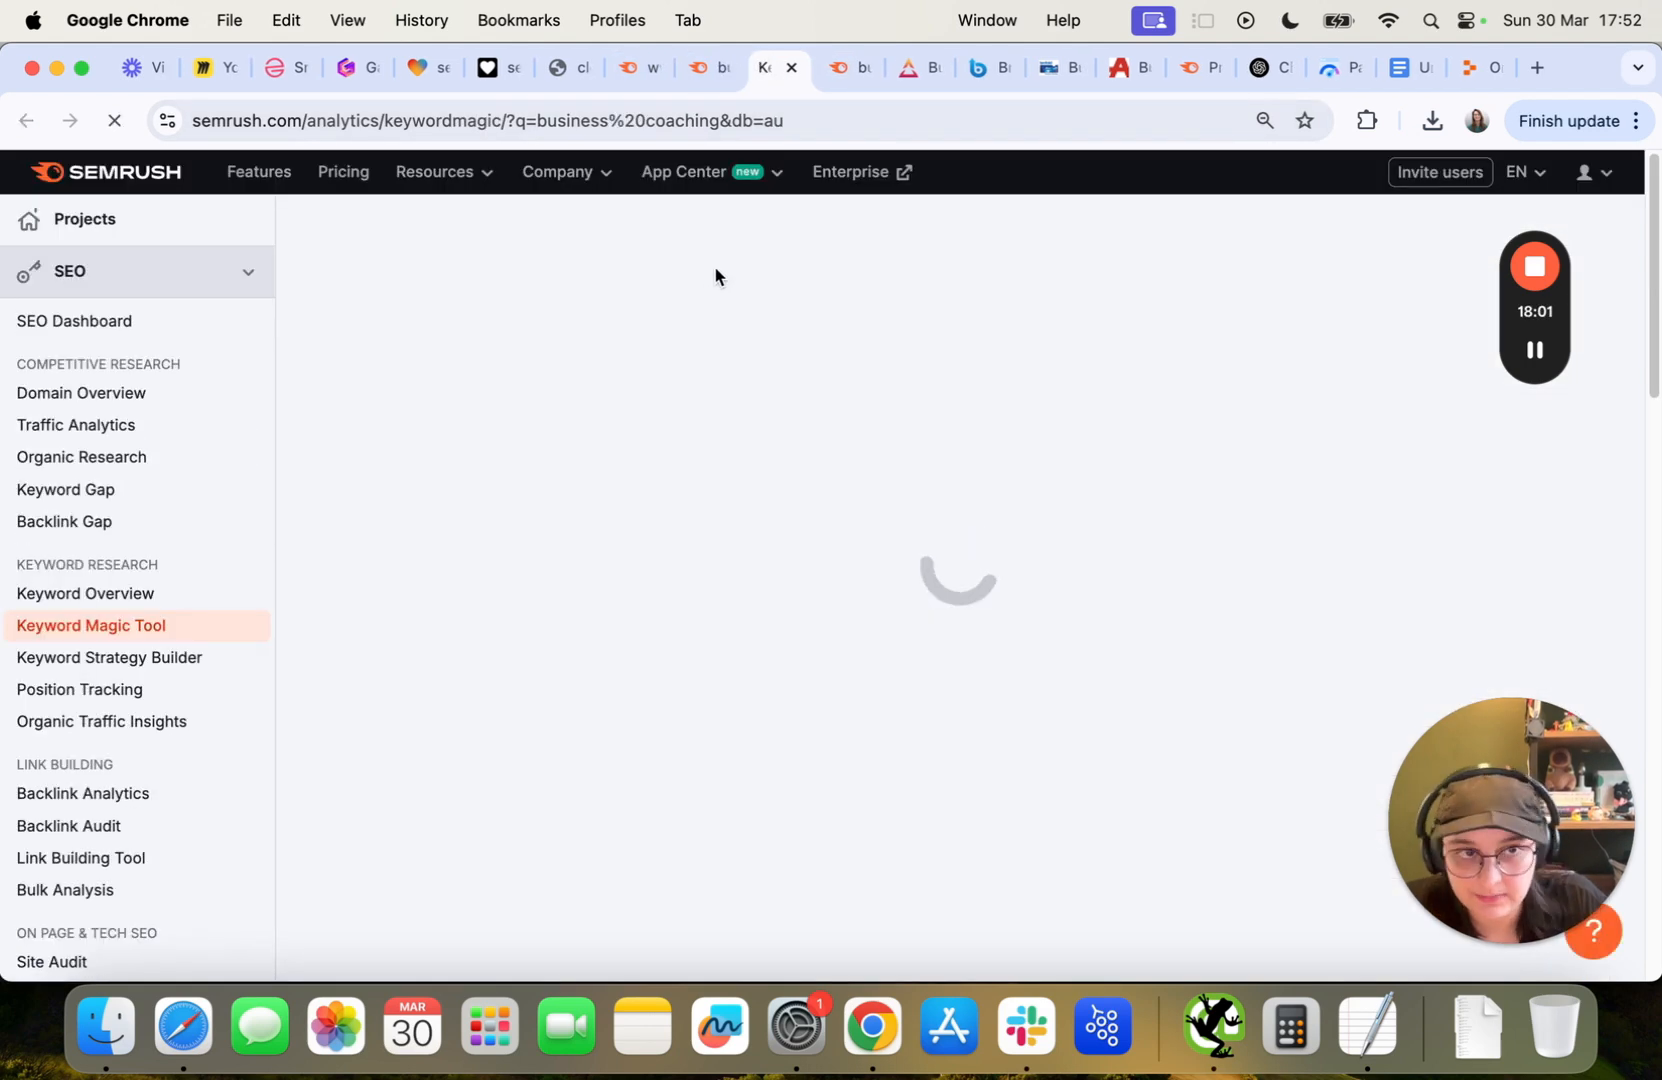
Filter the "business coaching" keyword variations to a maximum keyword difficulty of 60%.
{"action": "scroll", "coordinate": [1012, 645], "scroll_direction": "down", "scroll_amount": 1}
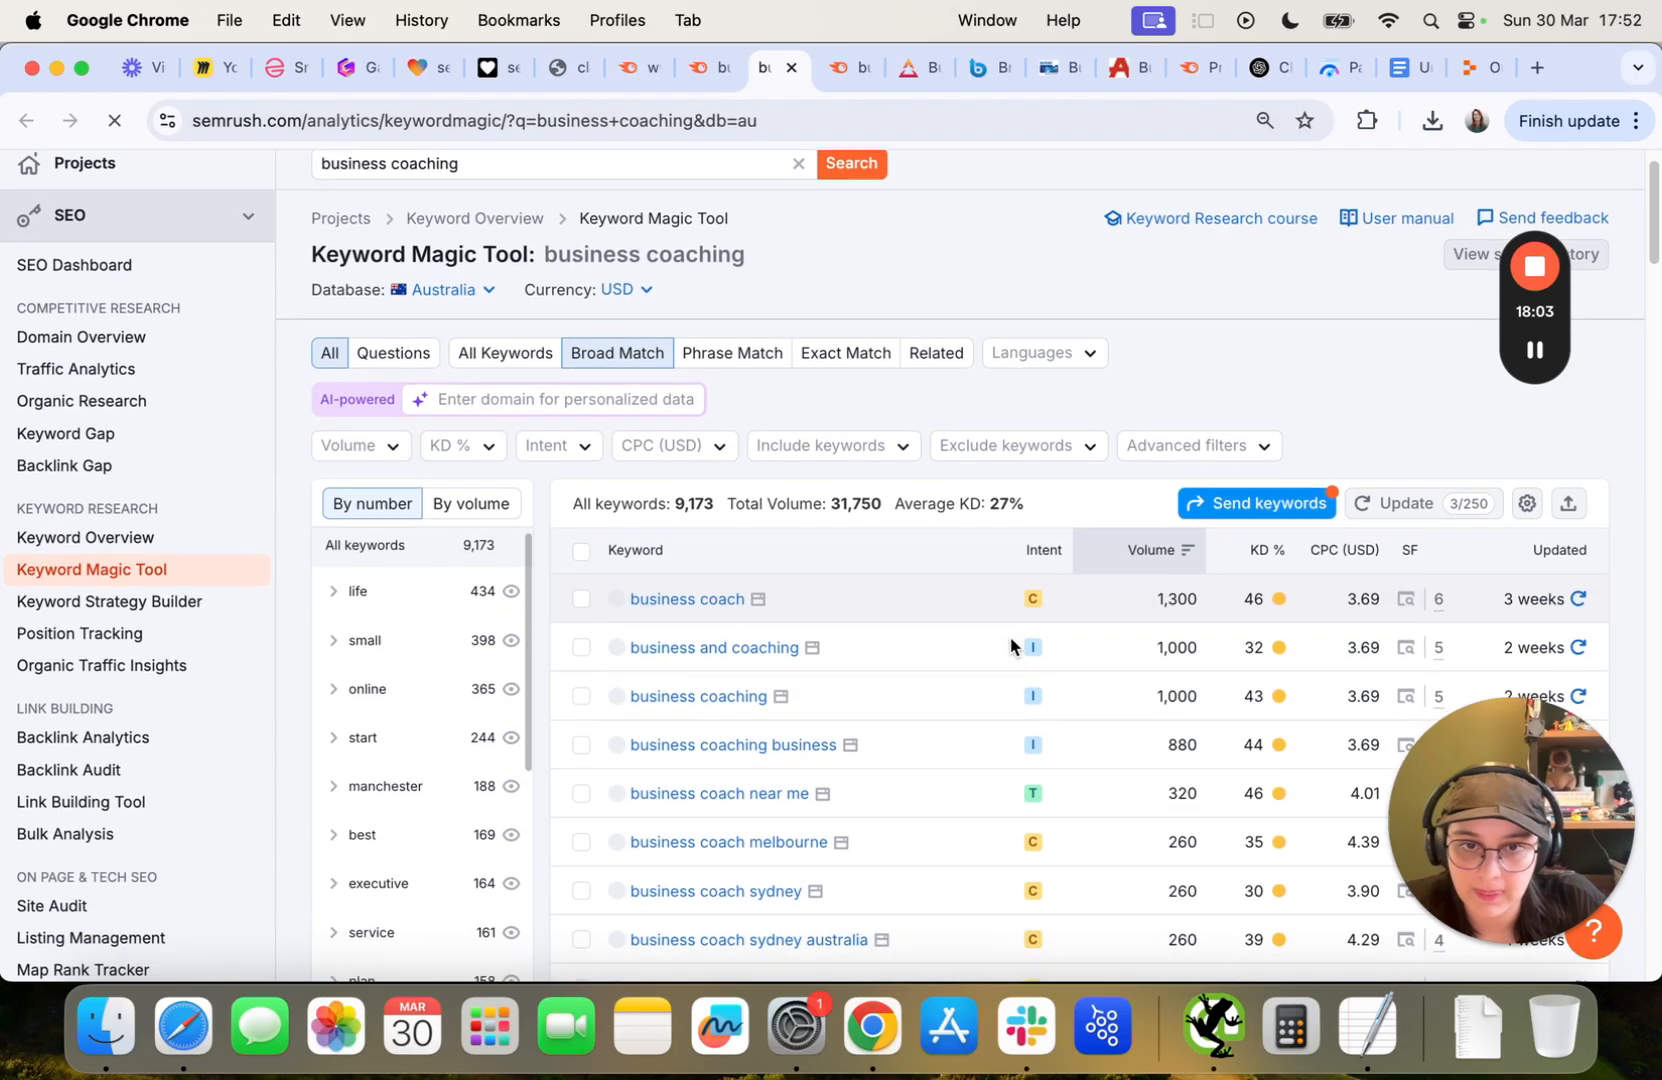
{"action": "scroll", "coordinate": [1012, 645], "scroll_direction": "down", "scroll_amount": 4}
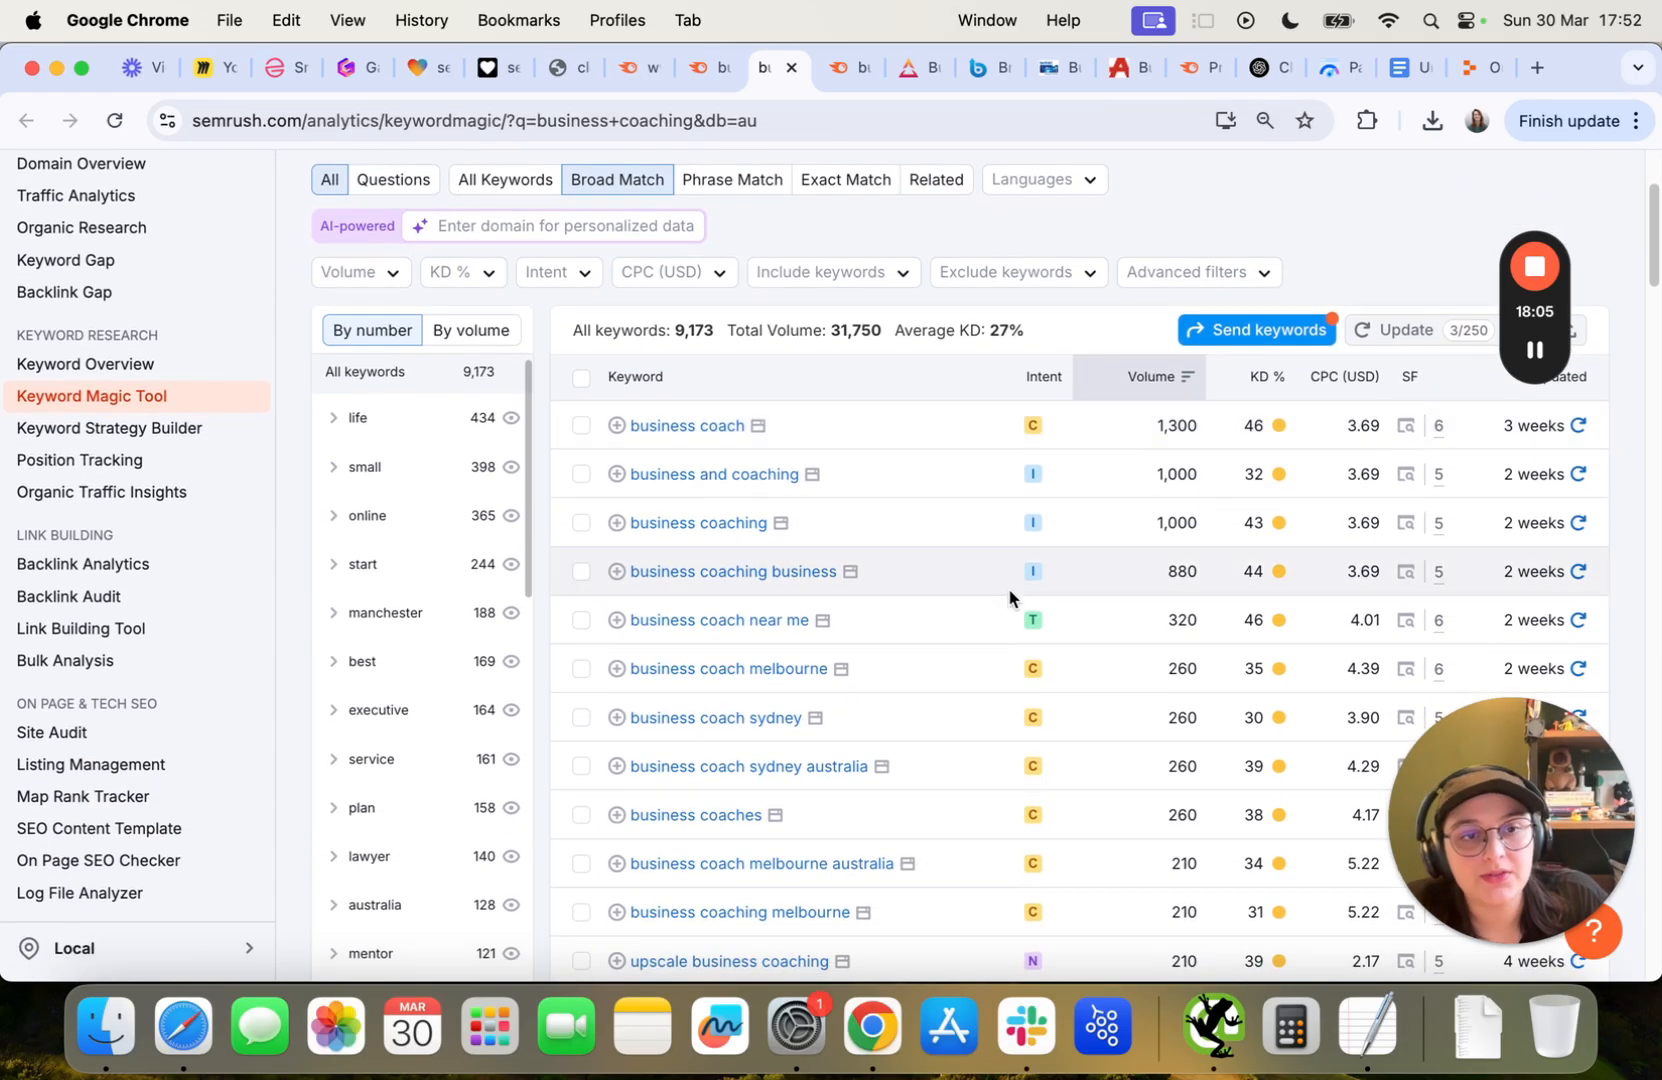
{"action": "scroll", "coordinate": [1157, 612], "scroll_direction": "down", "scroll_amount": 10}
{"action": "scroll", "coordinate": [1160, 620], "scroll_direction": "up", "scroll_amount": 15}
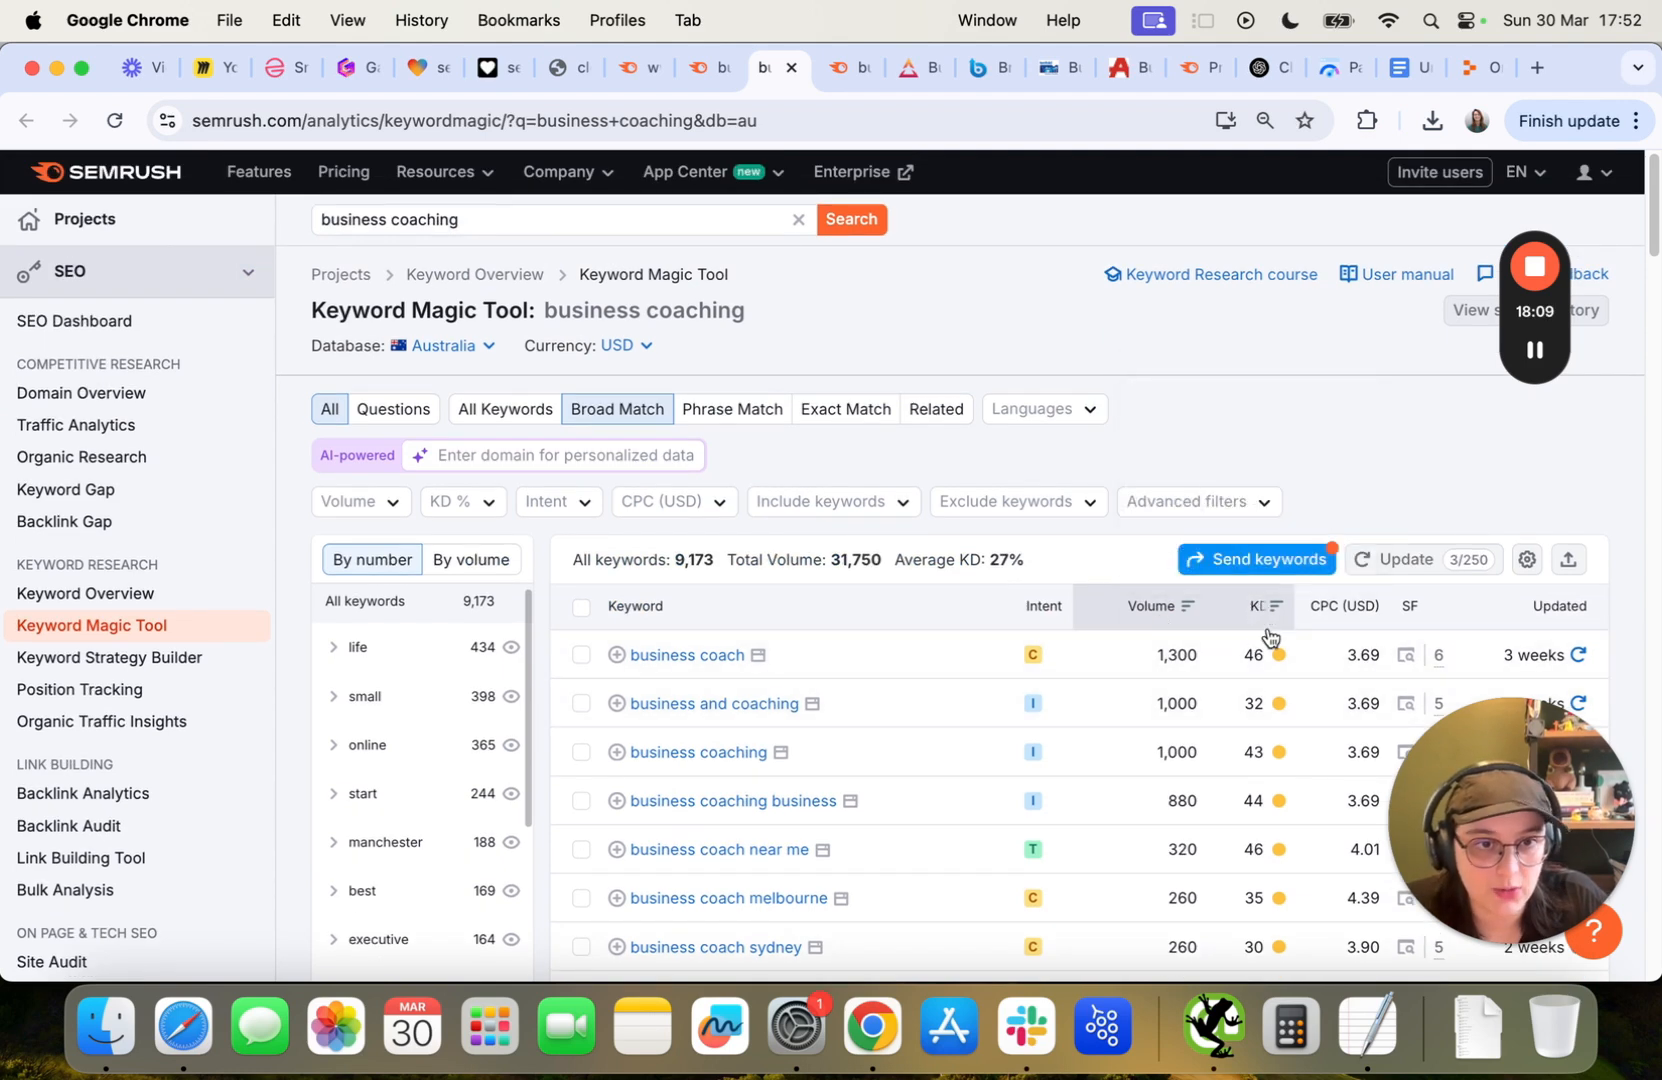
{"action": "mouse_move", "coordinate": [1100, 609]}
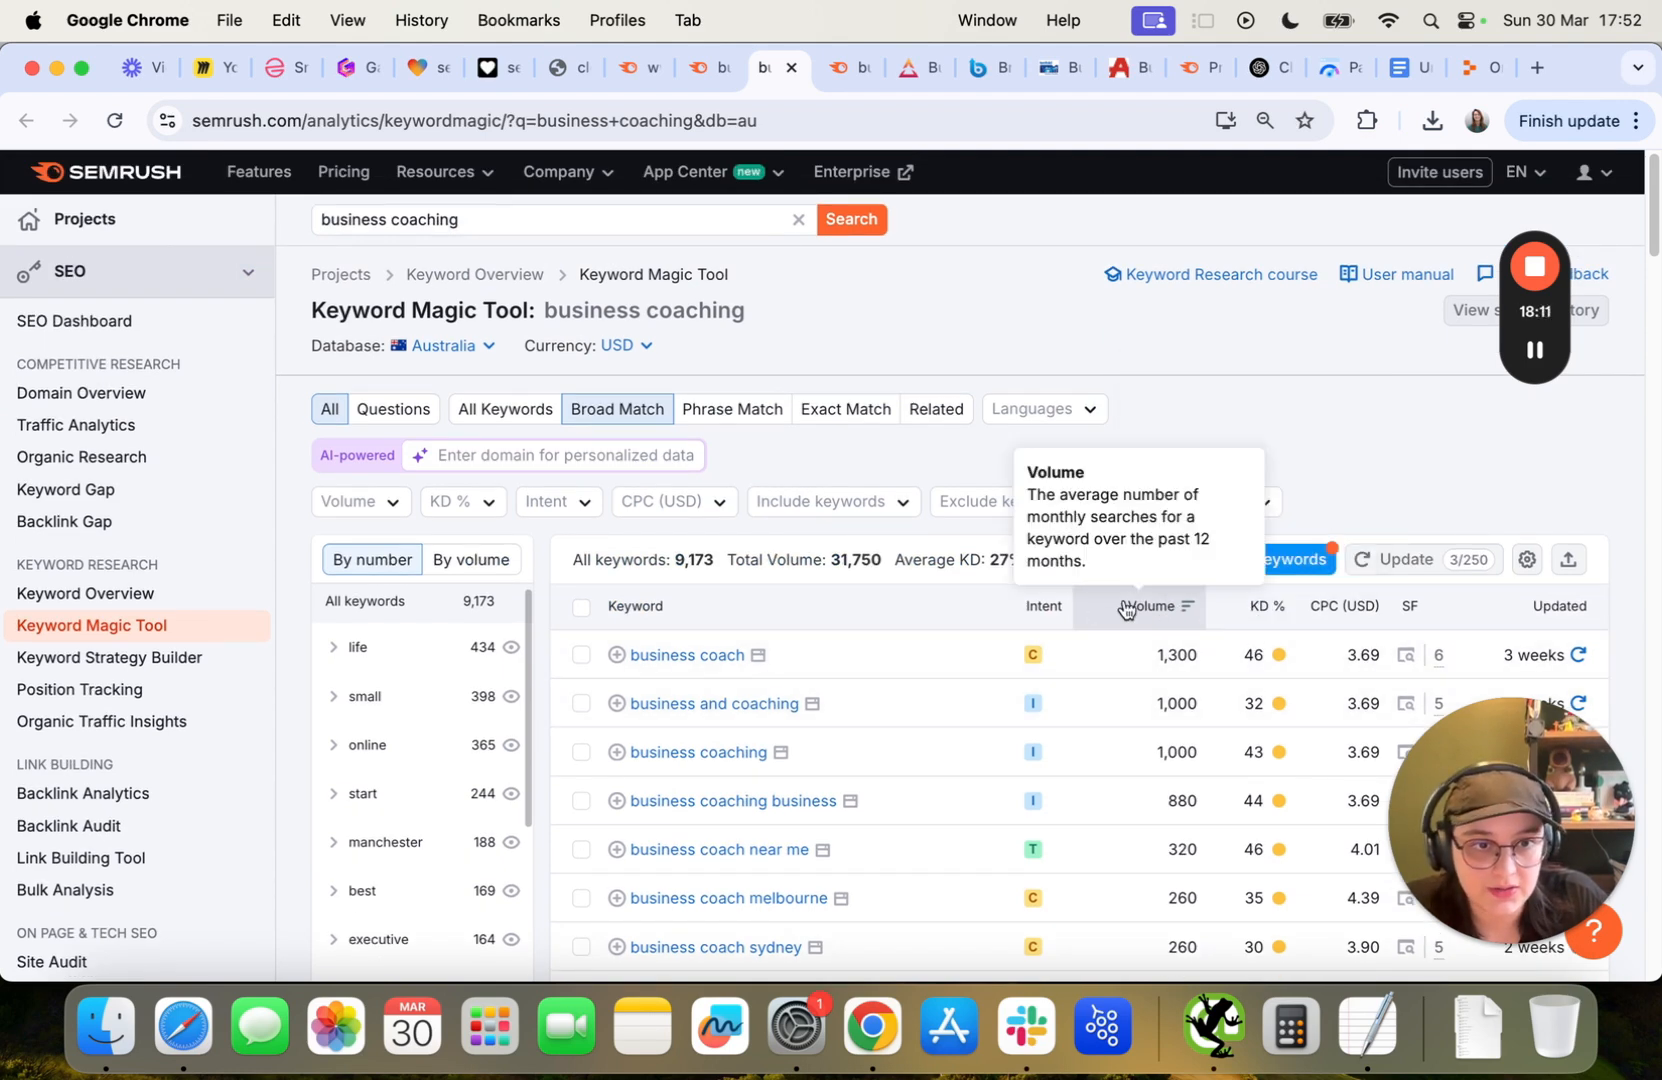
{"action": "left_click", "coordinate": [466, 506]}
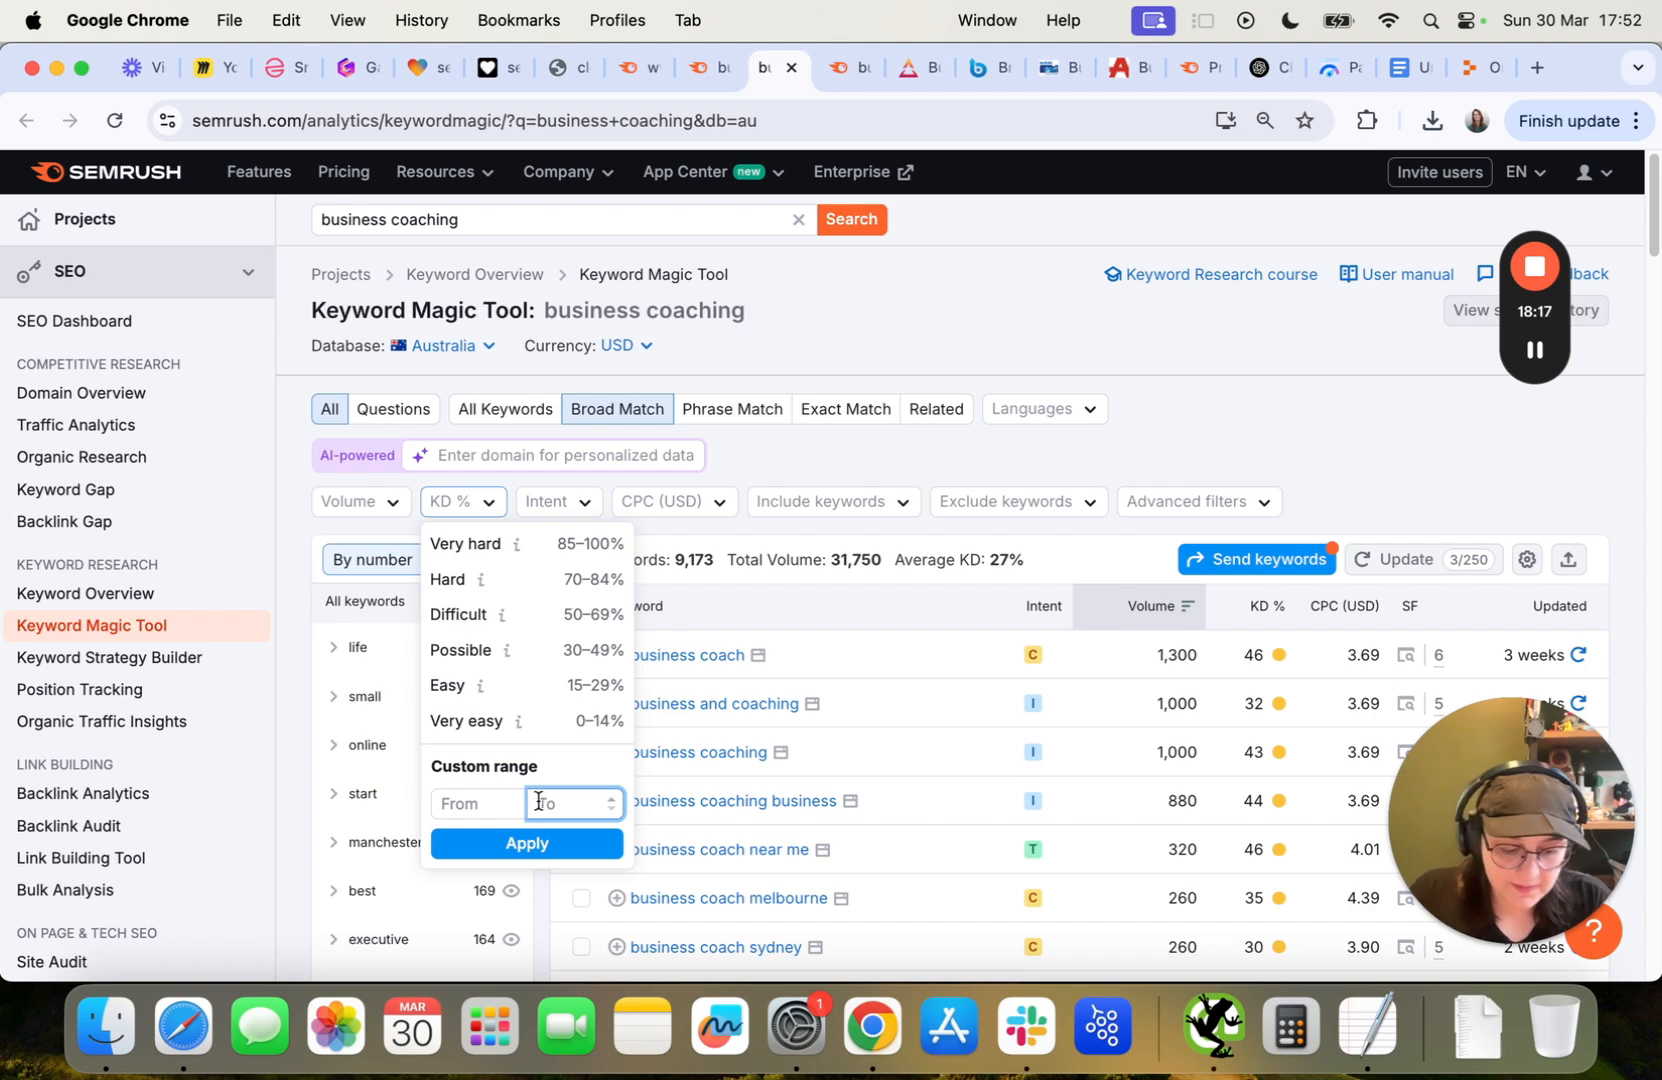
{"action": "left_click", "coordinate": [552, 803]}
{"action": "type", "text": "60"}
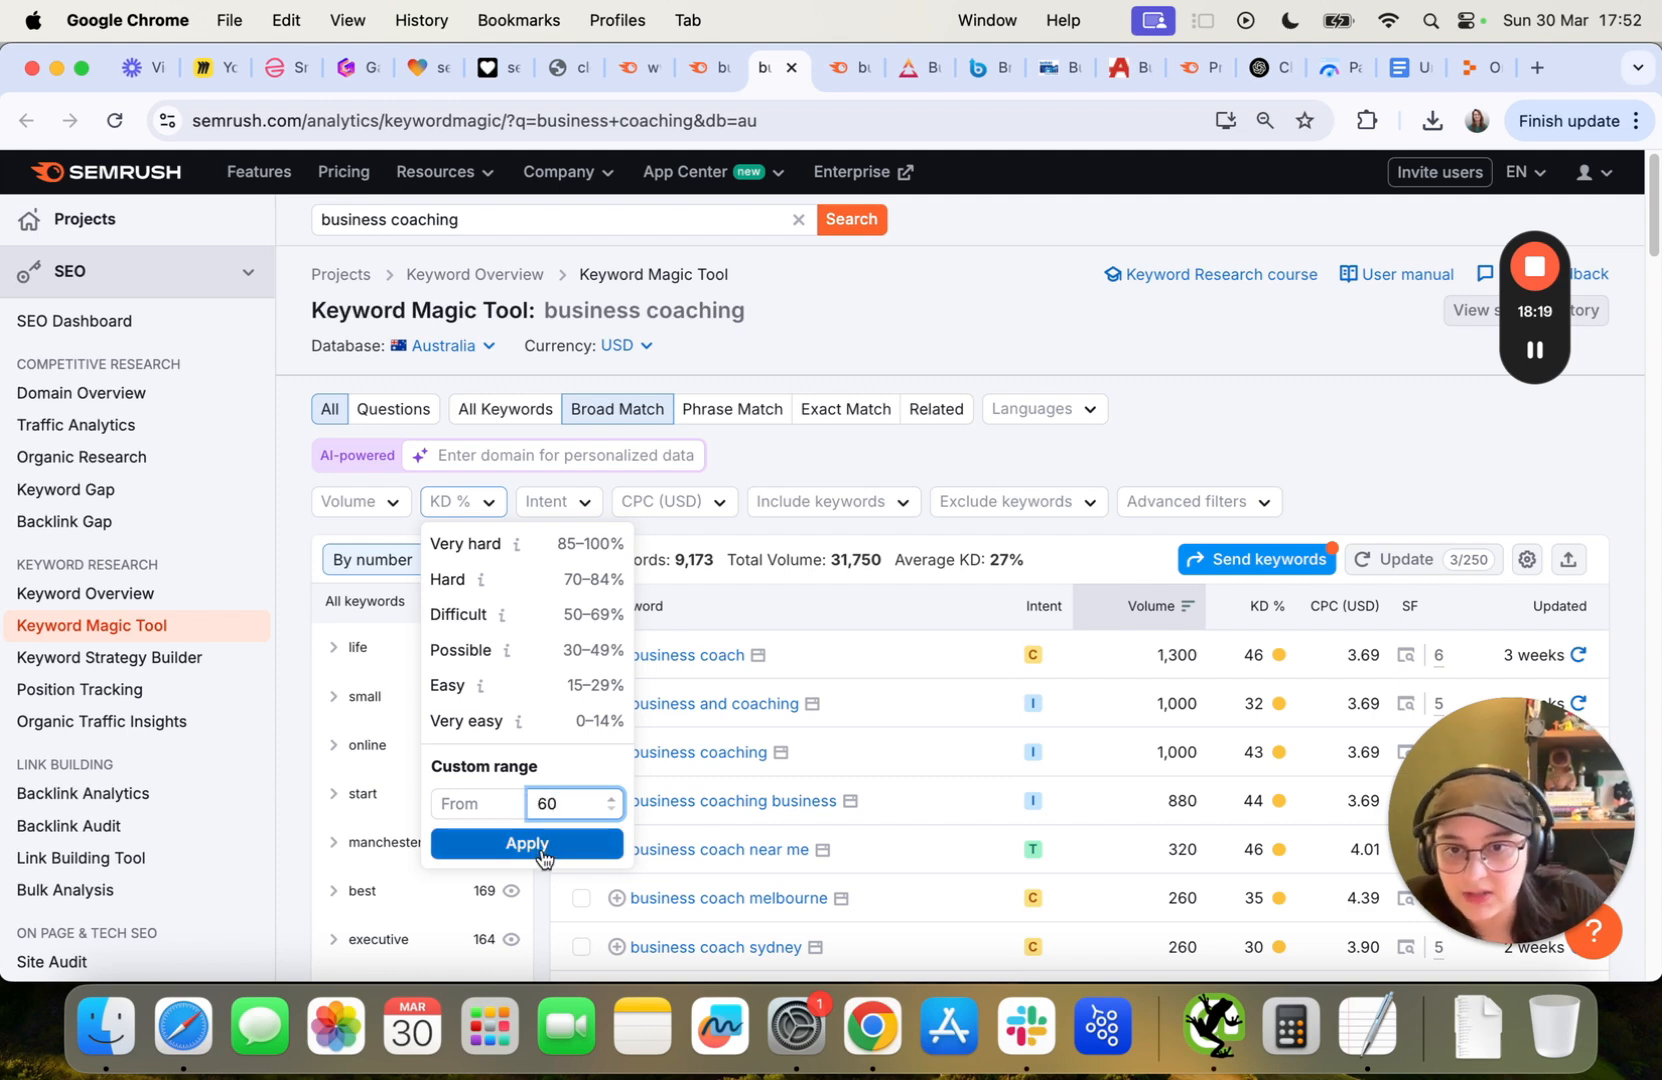
{"action": "left_click", "coordinate": [528, 843]}
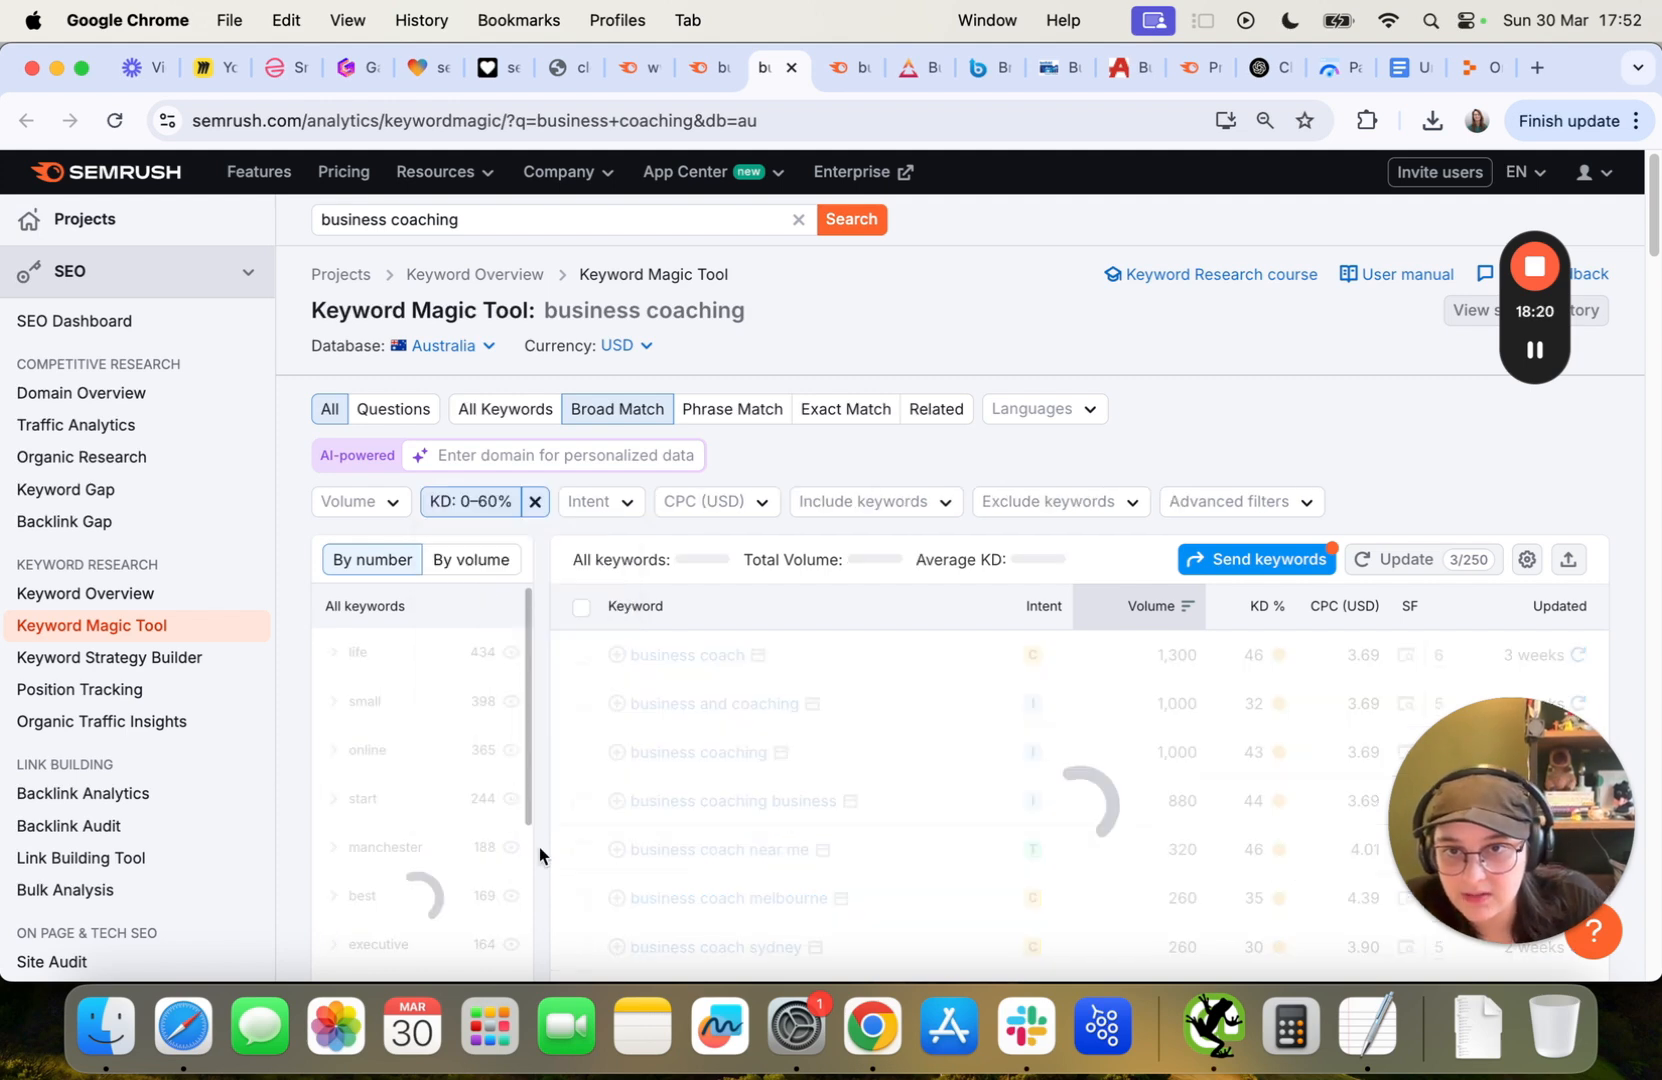
Filter the keyword list to a minimum search volume of 30.
{"action": "left_click", "coordinate": [372, 511]}
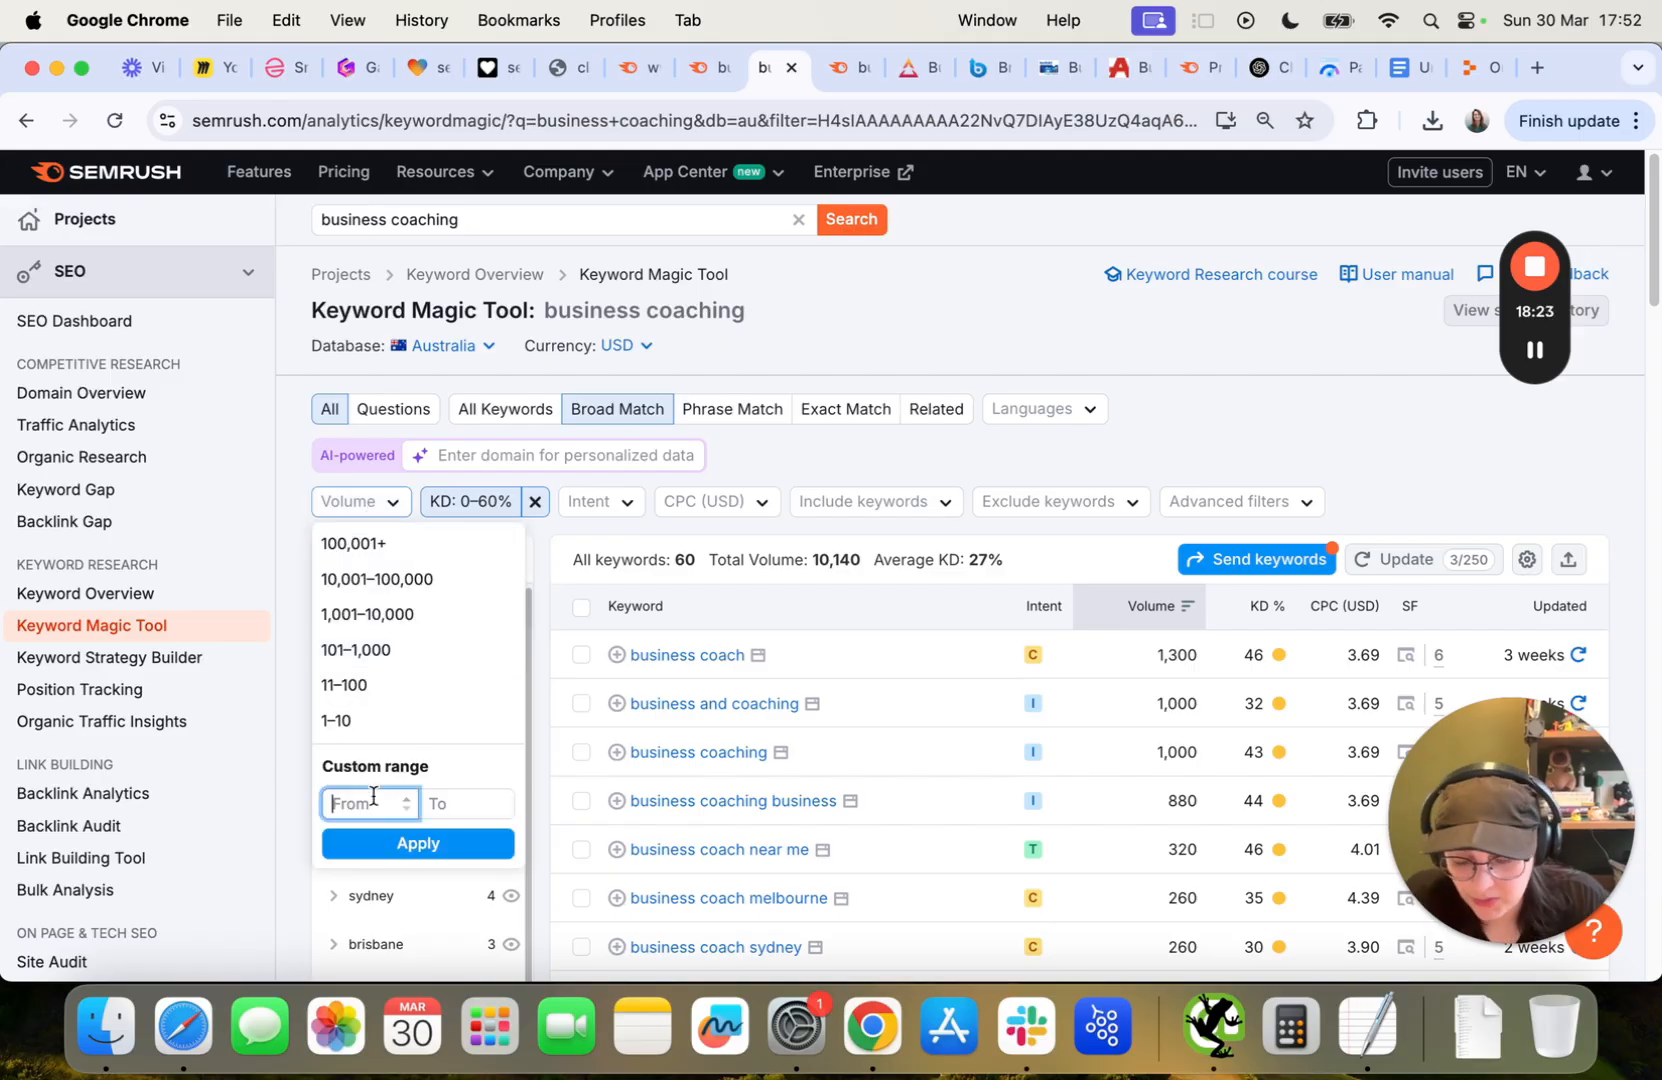
{"action": "type", "text": "30"}
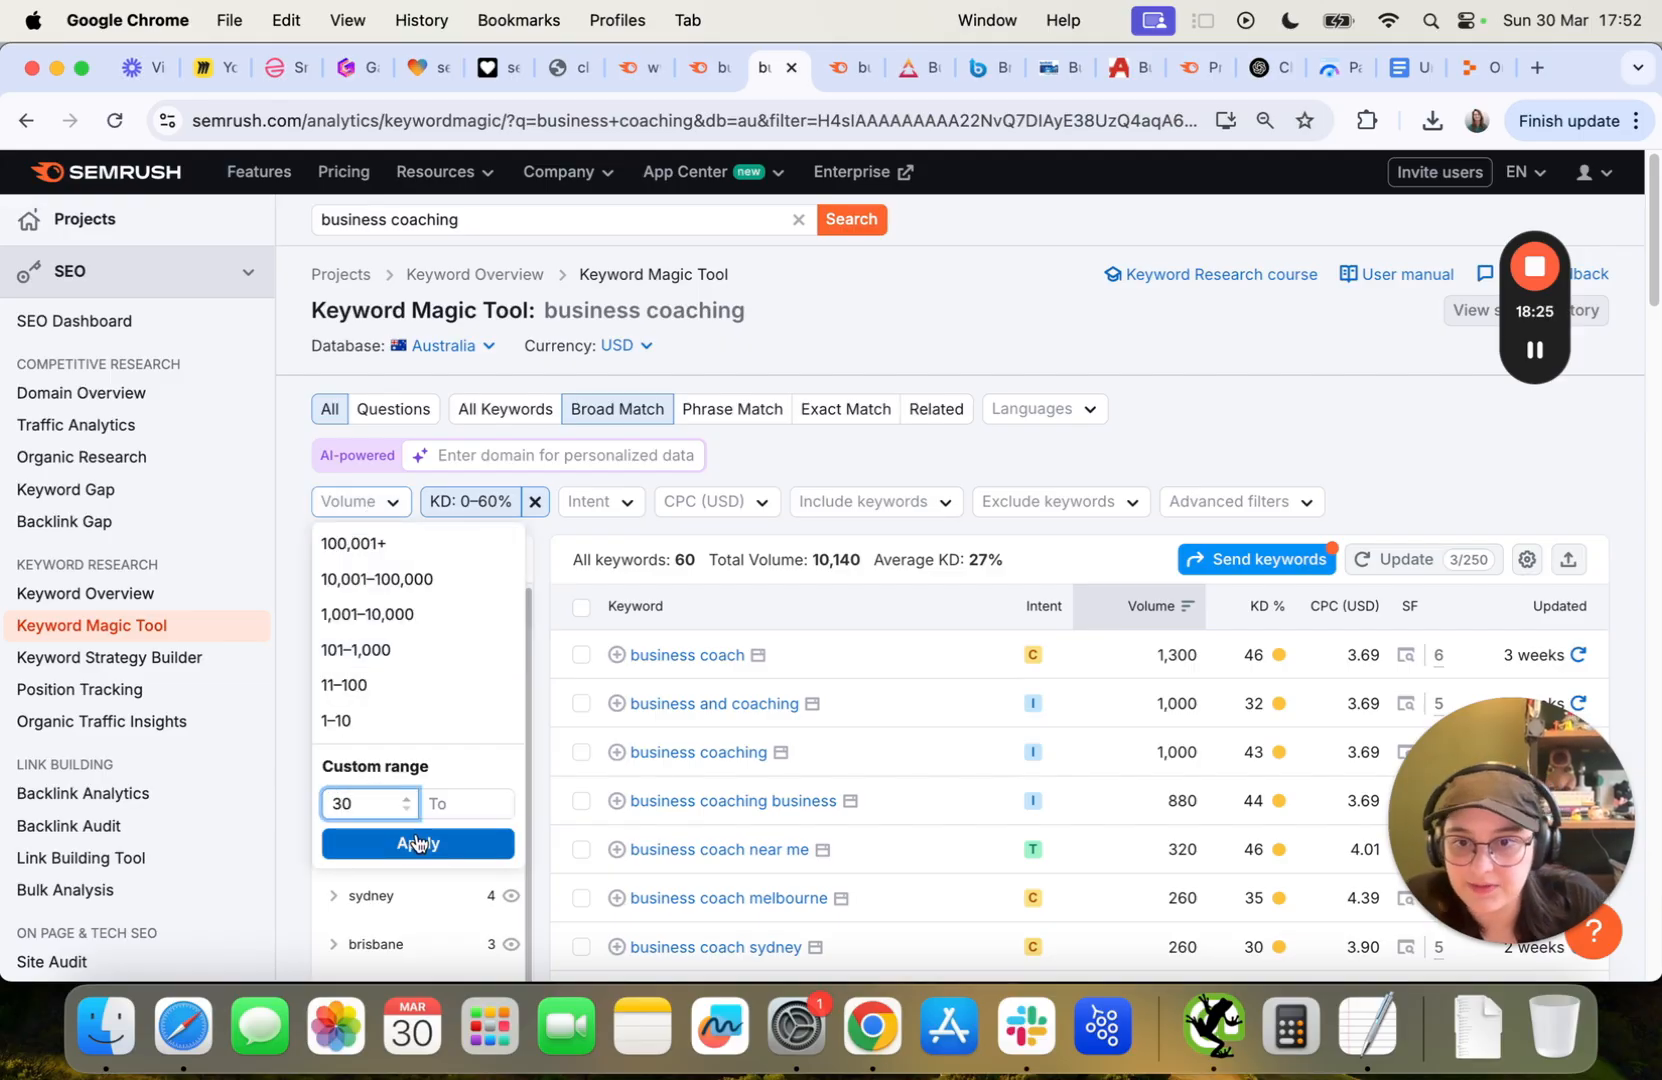
{"action": "left_click", "coordinate": [416, 843]}
Filter the keyword list to a minimum CPC of 0.10 USD.
{"action": "scroll", "coordinate": [960, 630], "scroll_direction": "down", "scroll_amount": 2}
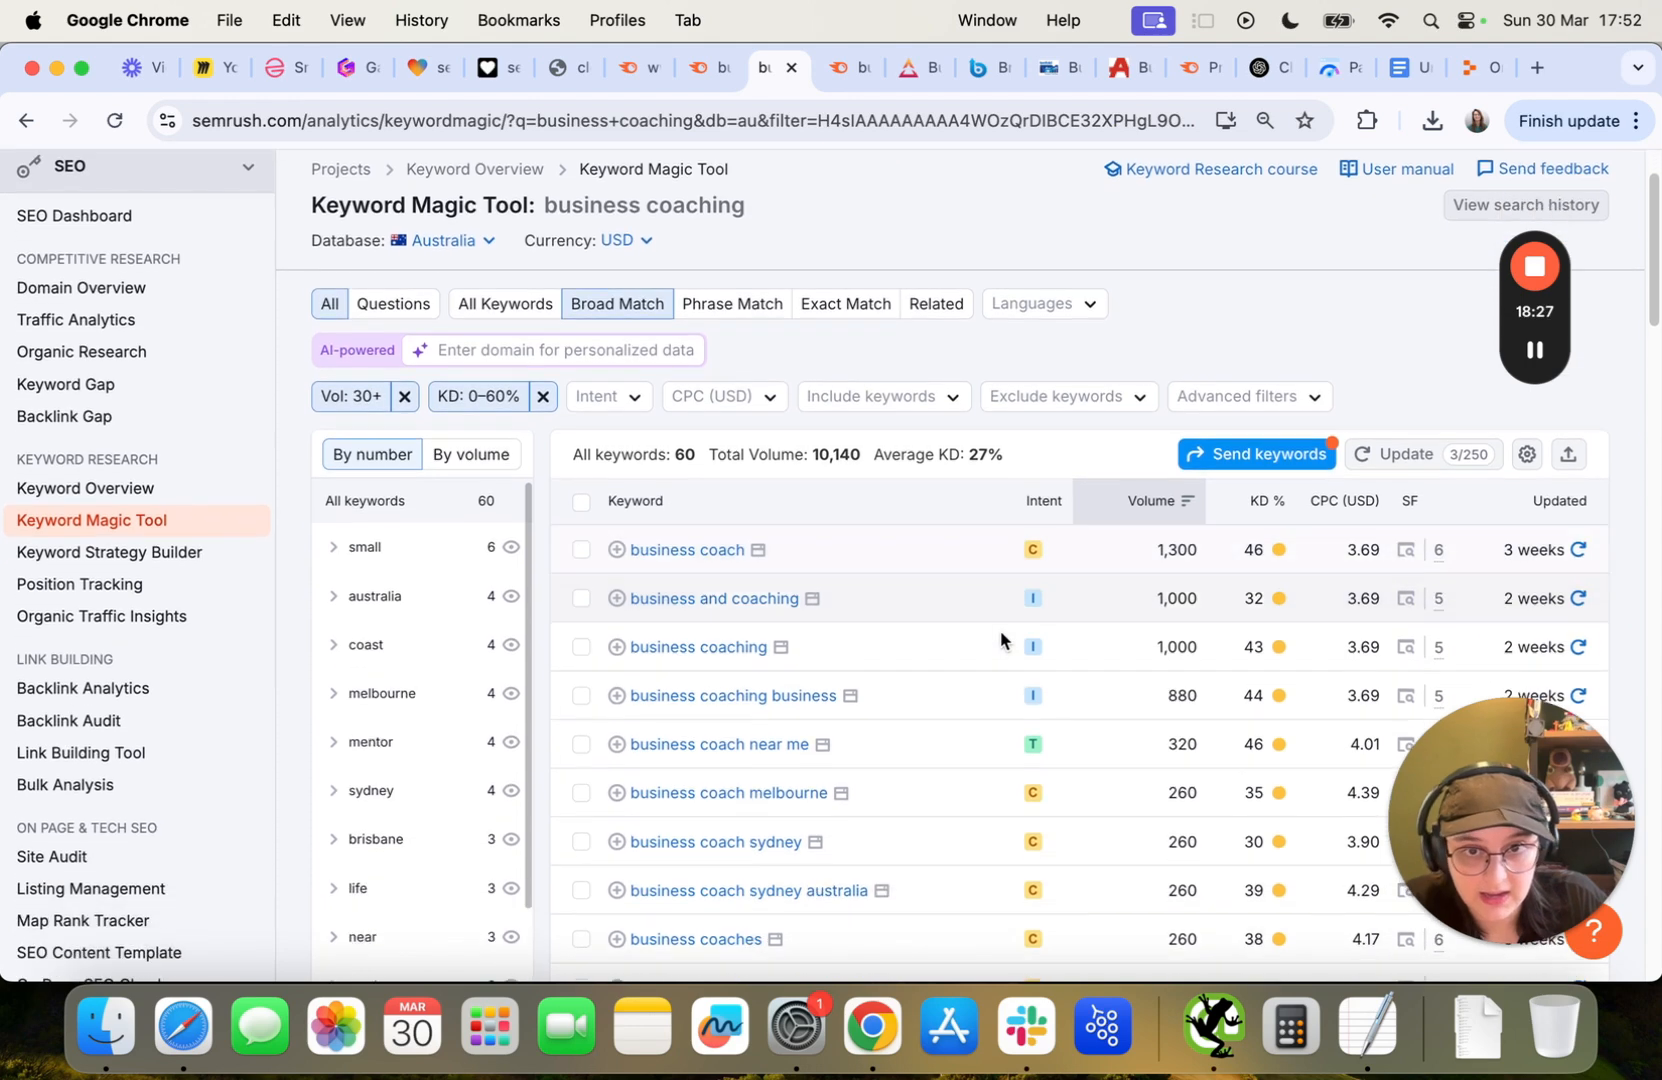
{"action": "scroll", "coordinate": [1005, 641], "scroll_direction": "down", "scroll_amount": 1}
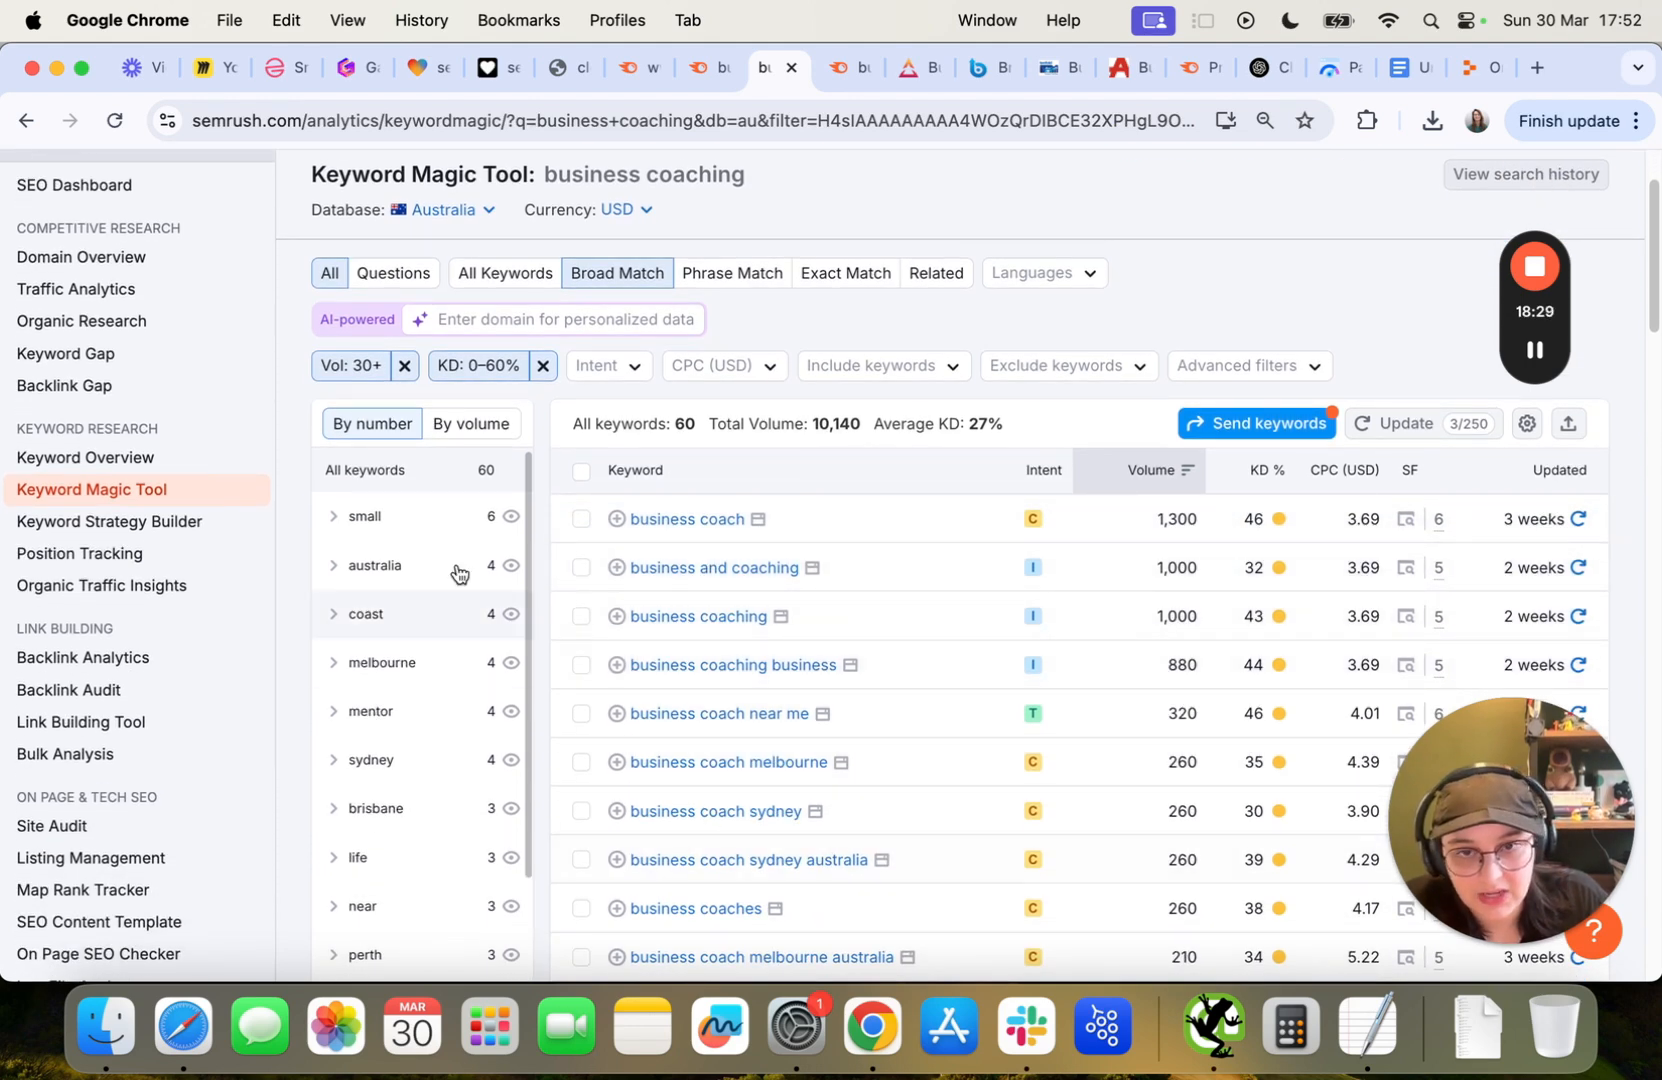
{"action": "scroll", "coordinate": [960, 500], "scroll_direction": "down", "scroll_amount": 1}
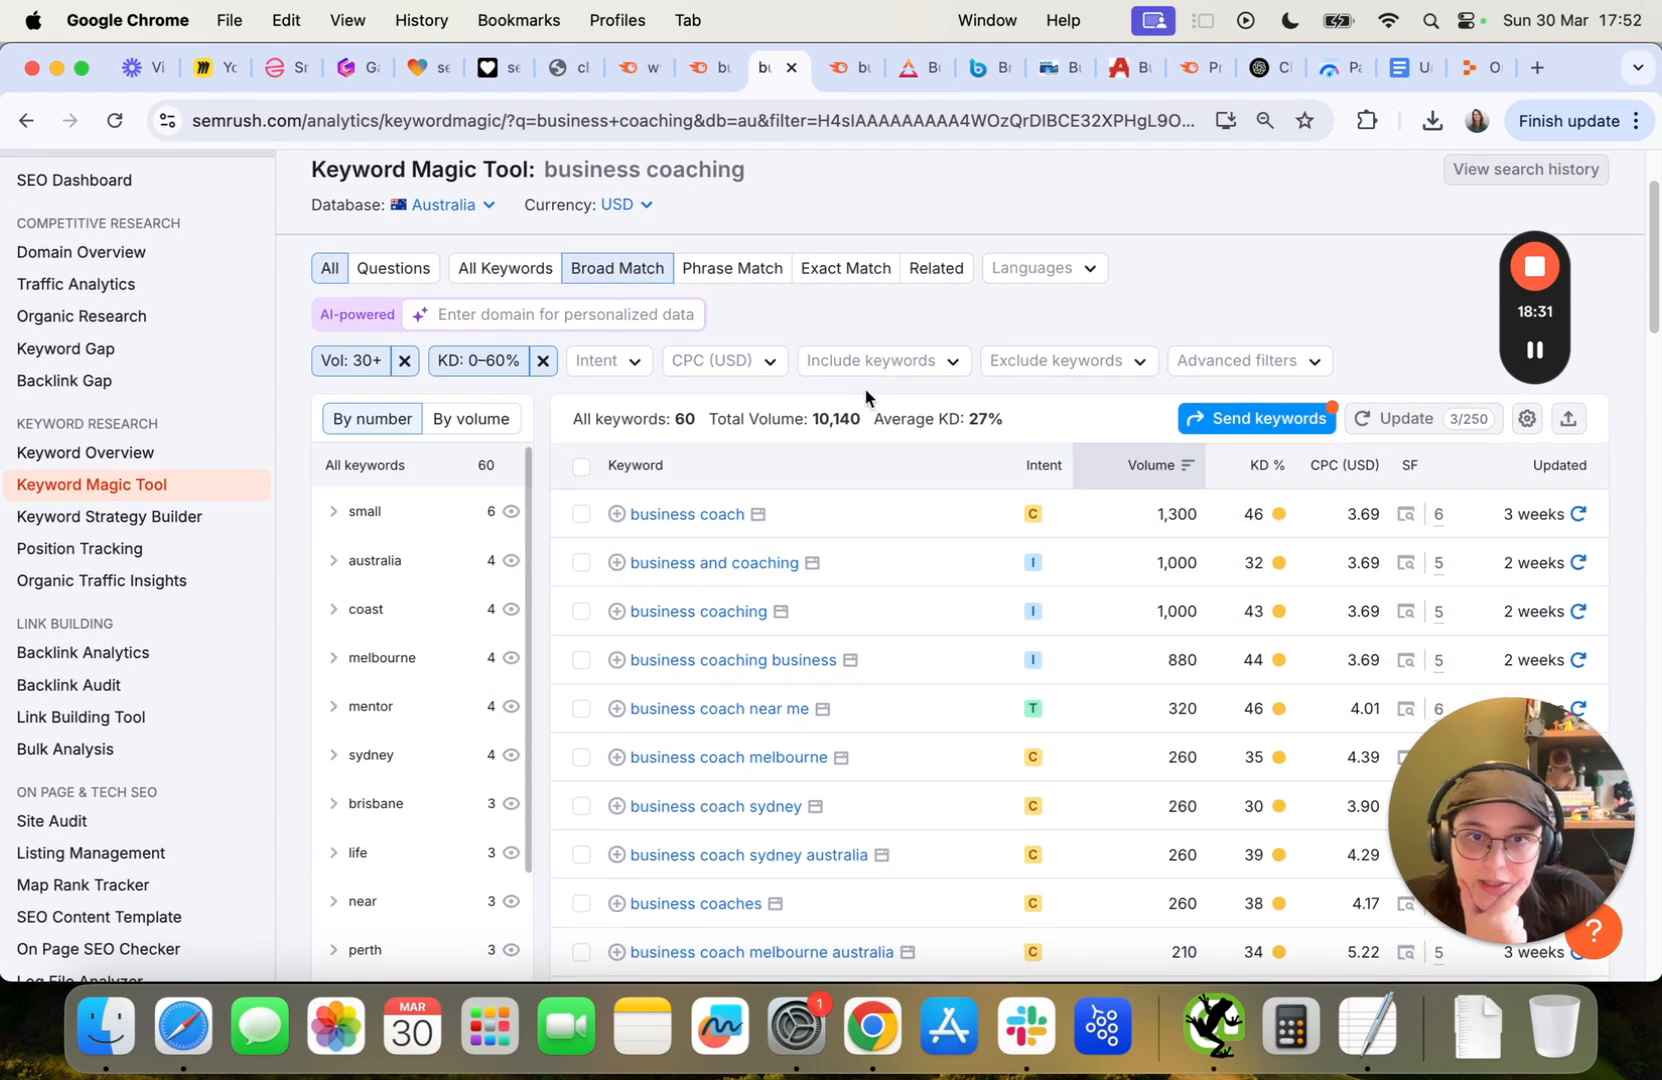
{"action": "left_click", "coordinate": [764, 360]}
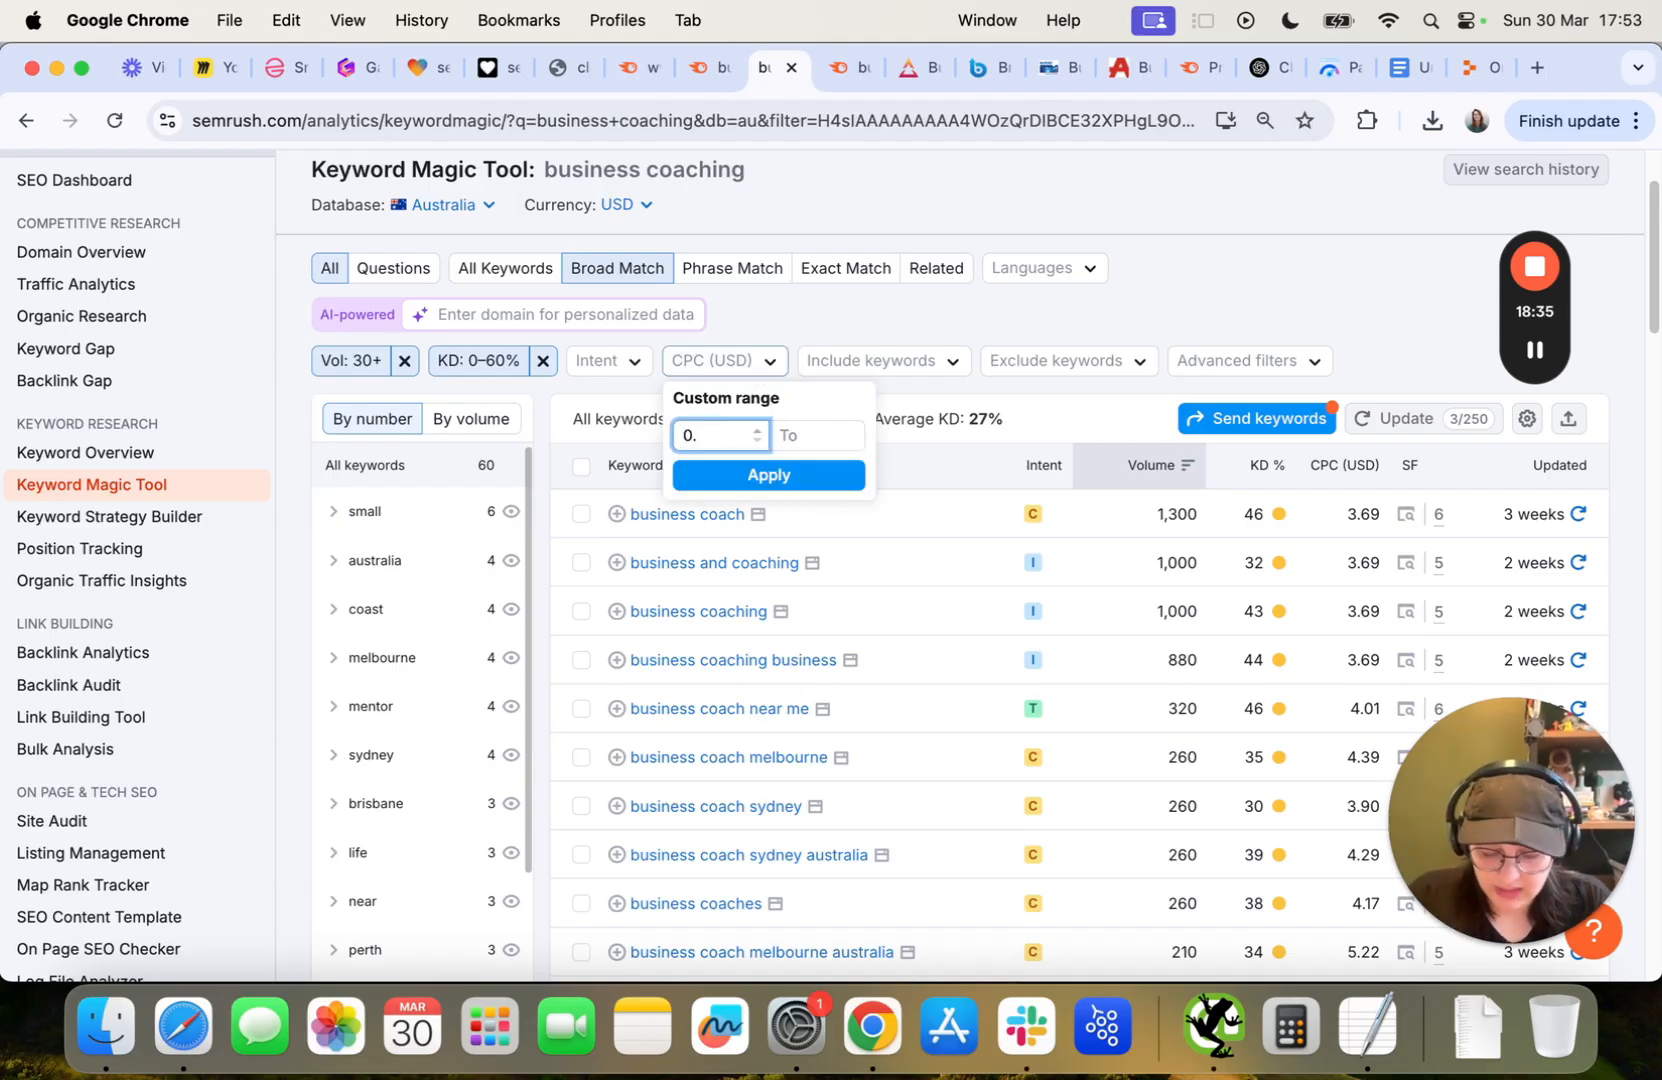
{"action": "type", "text": "0.10"}
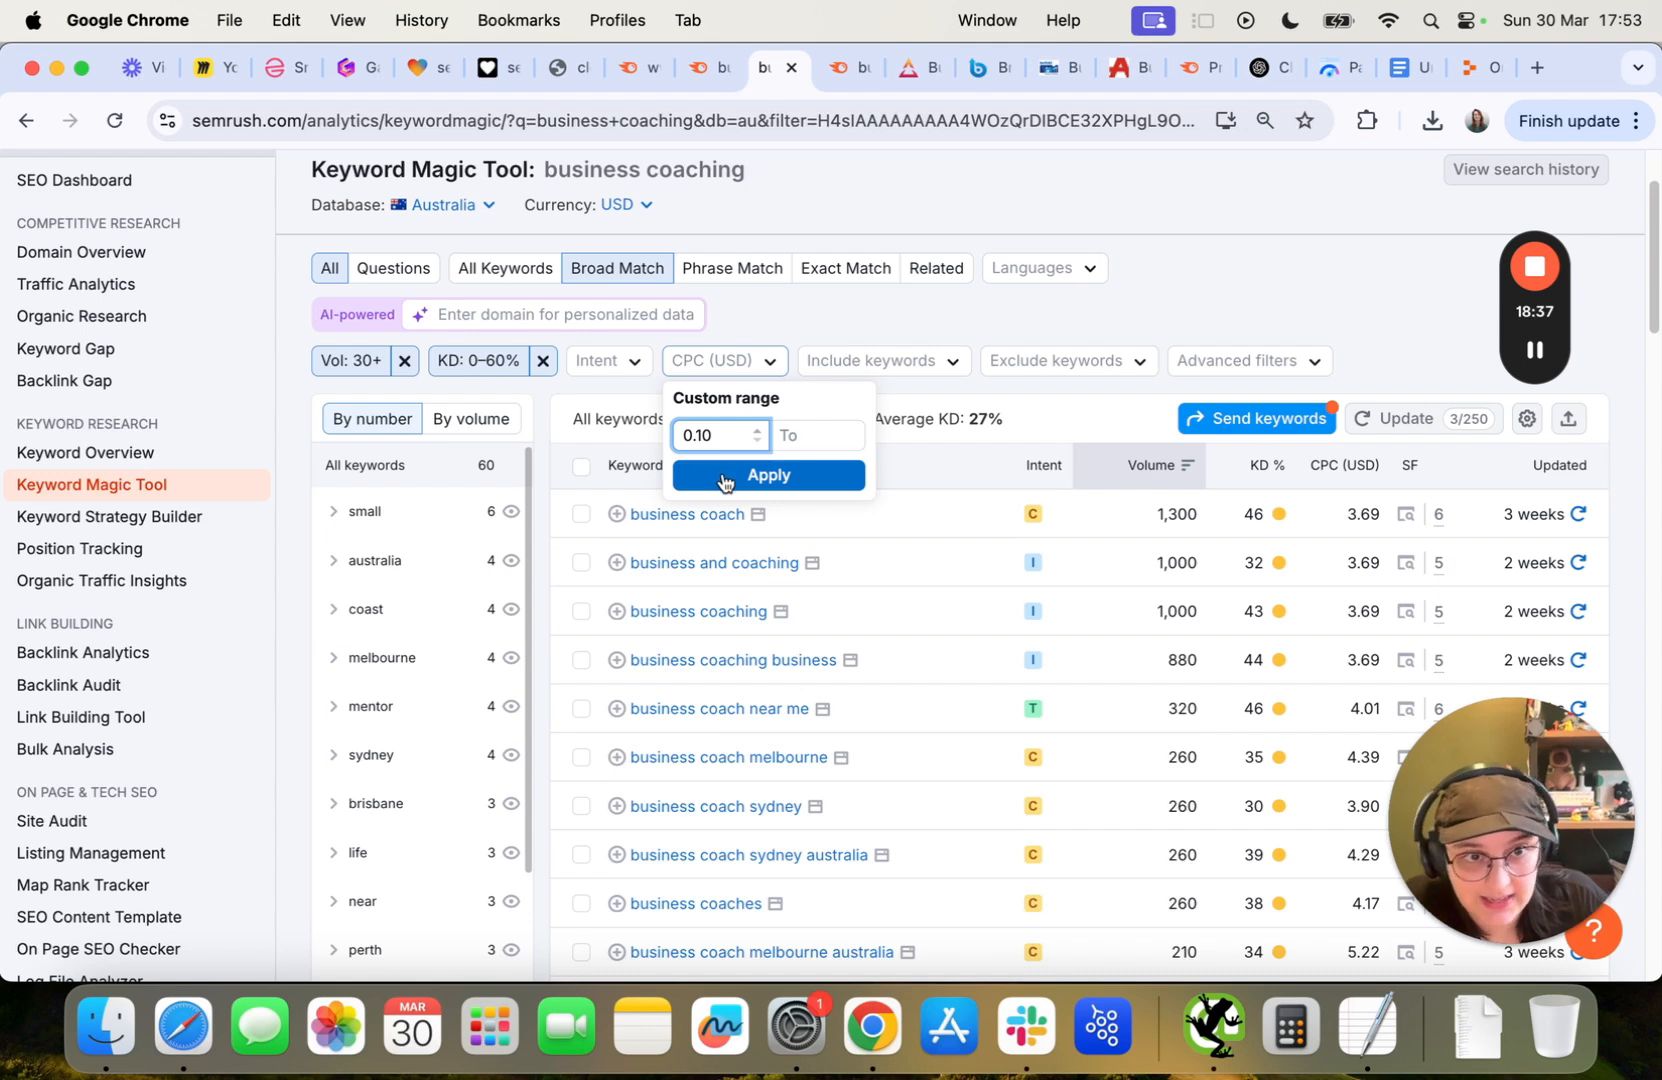
{"action": "left_click", "coordinate": [724, 478]}
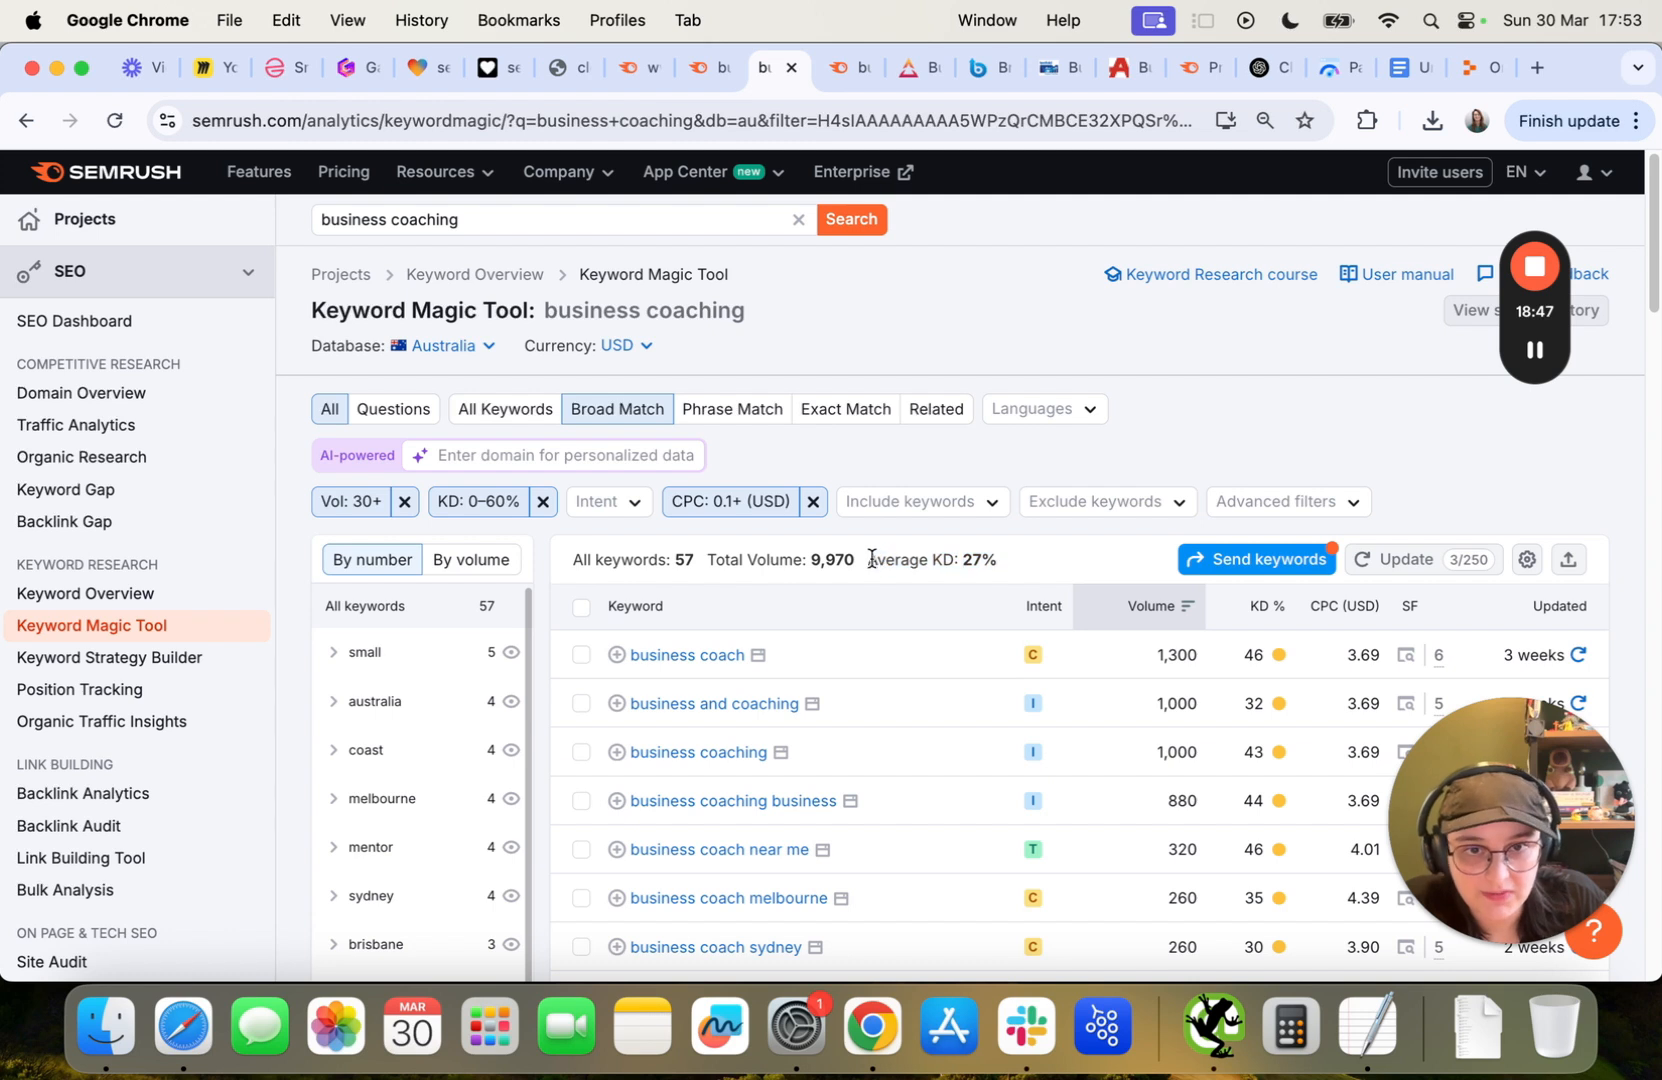
Check the filtered list's average keyword difficulty against the predefined difficulty ranges, and its total search volume.
{"action": "left_click_drag", "start_coordinate": [867, 559], "coordinate": [1013, 563]}
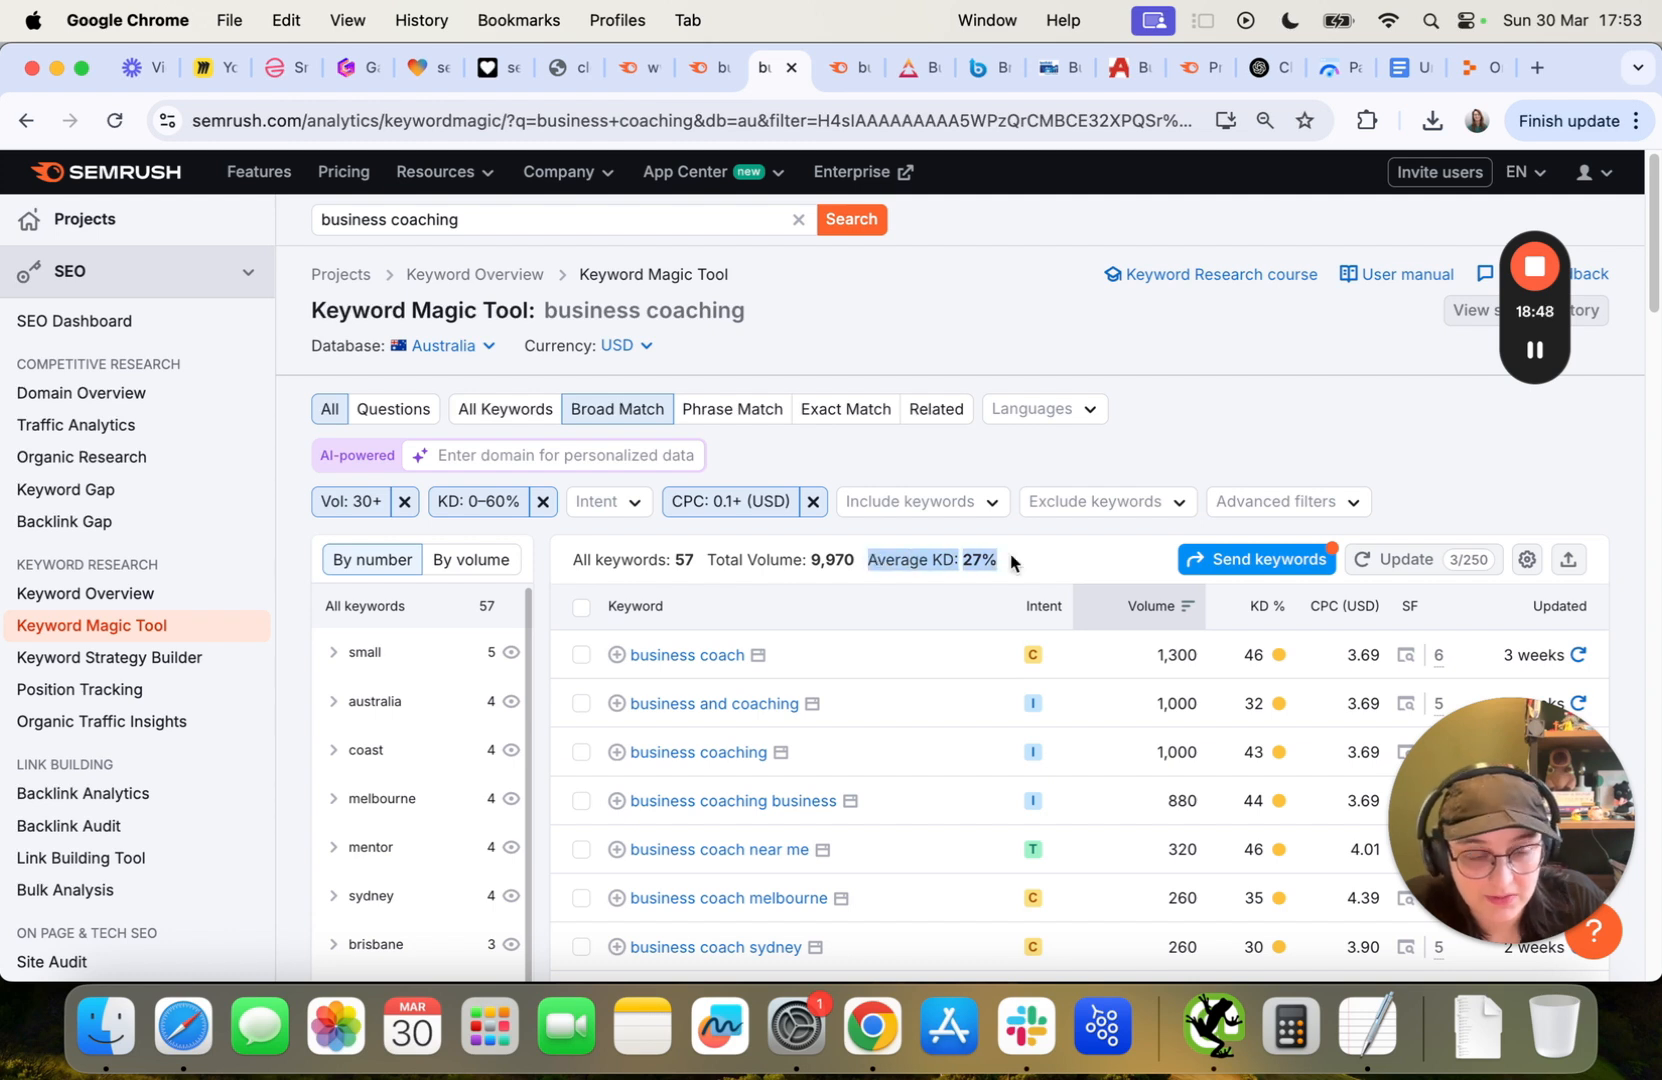
{"action": "left_click", "coordinate": [459, 519]}
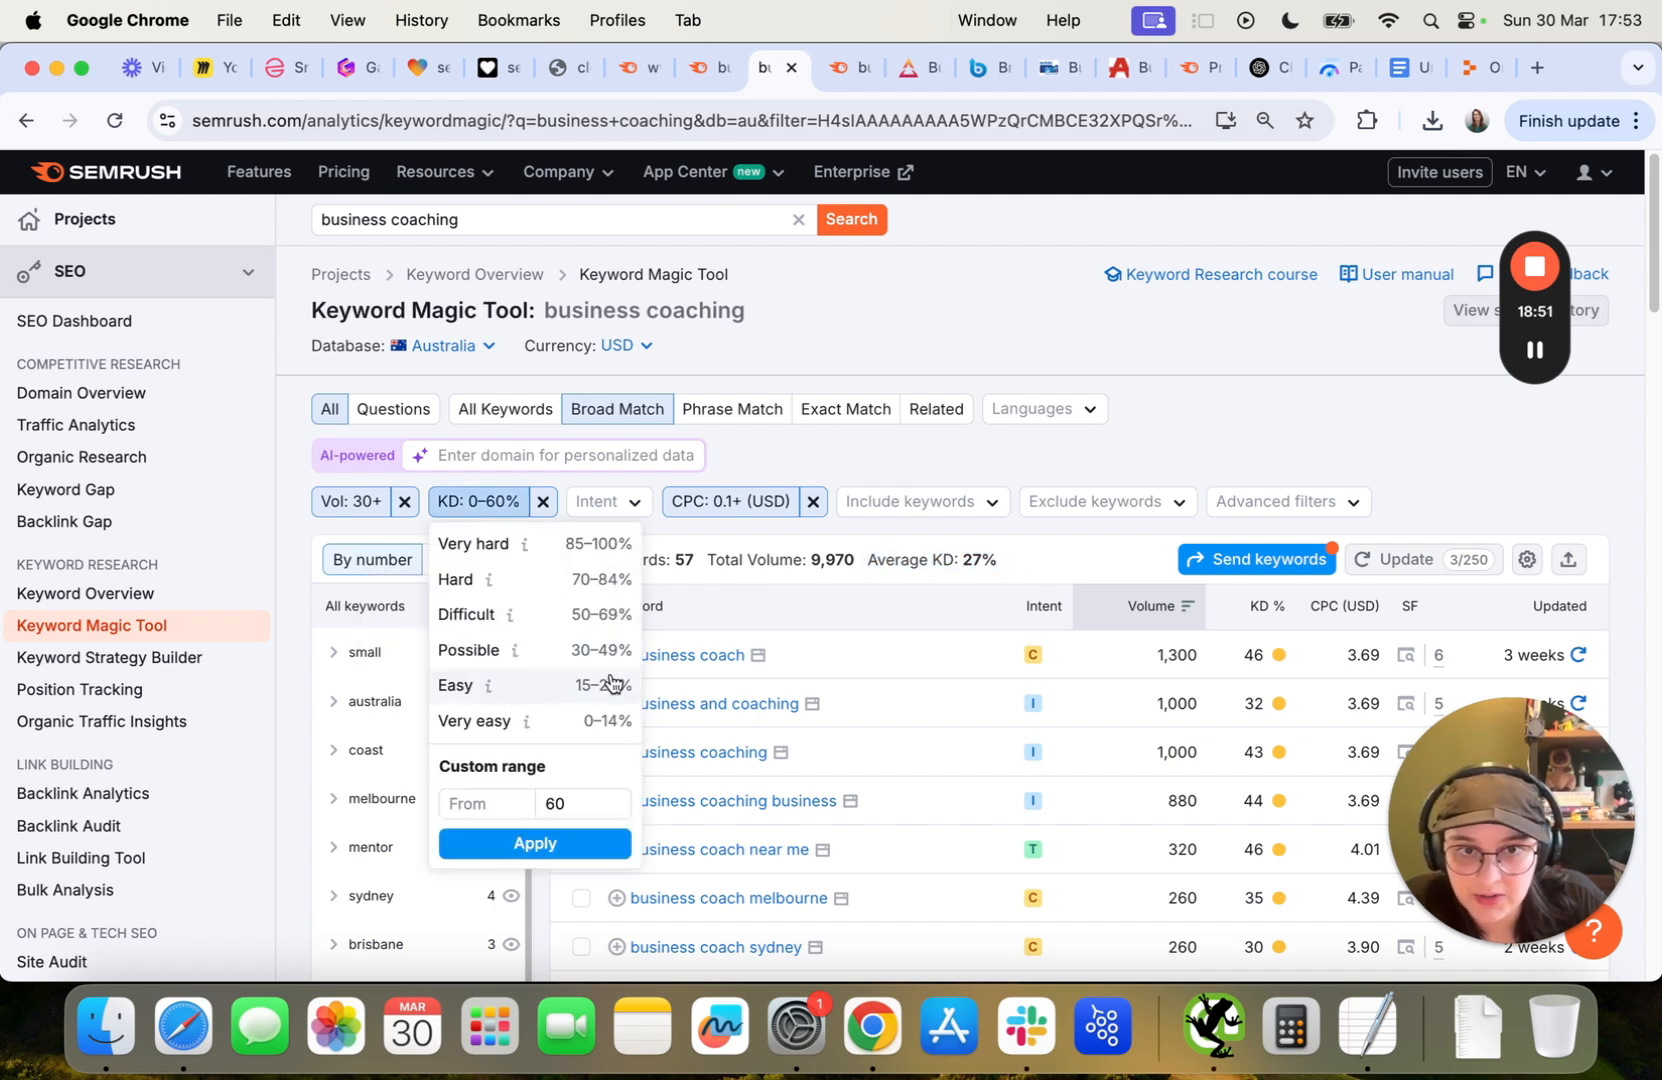
{"action": "left_click", "coordinate": [1270, 455]}
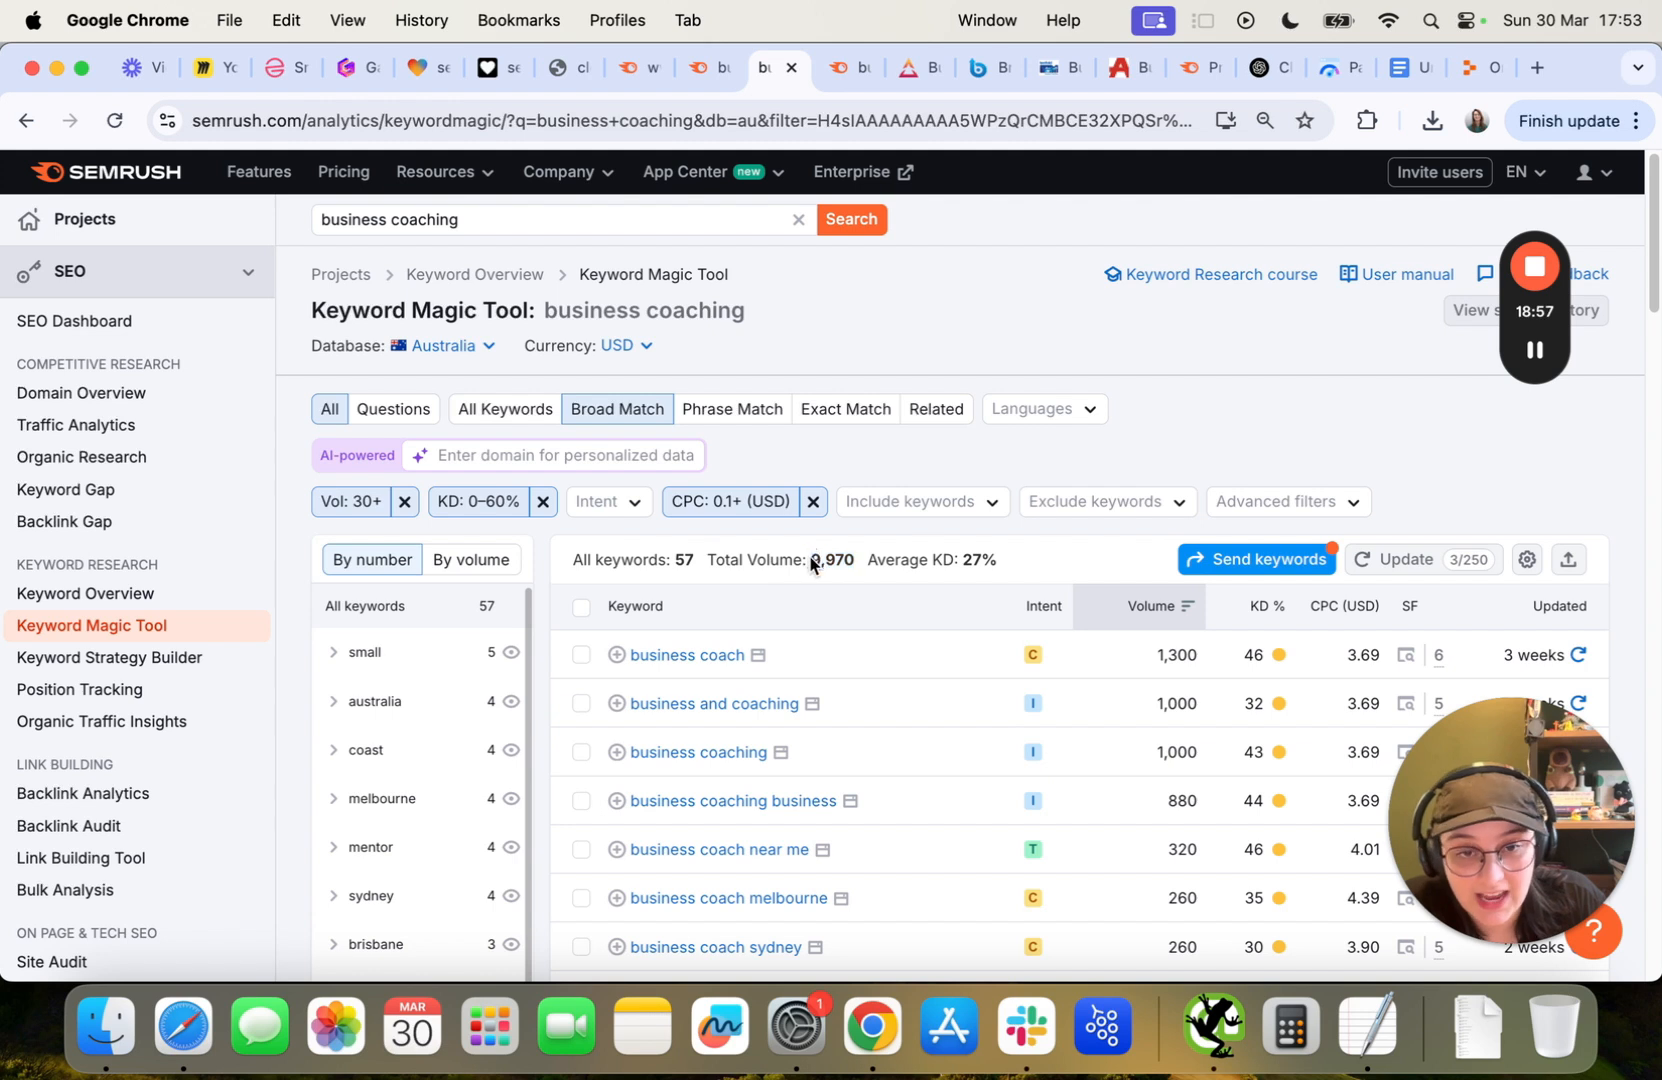
{"action": "left_click", "coordinate": [809, 556]}
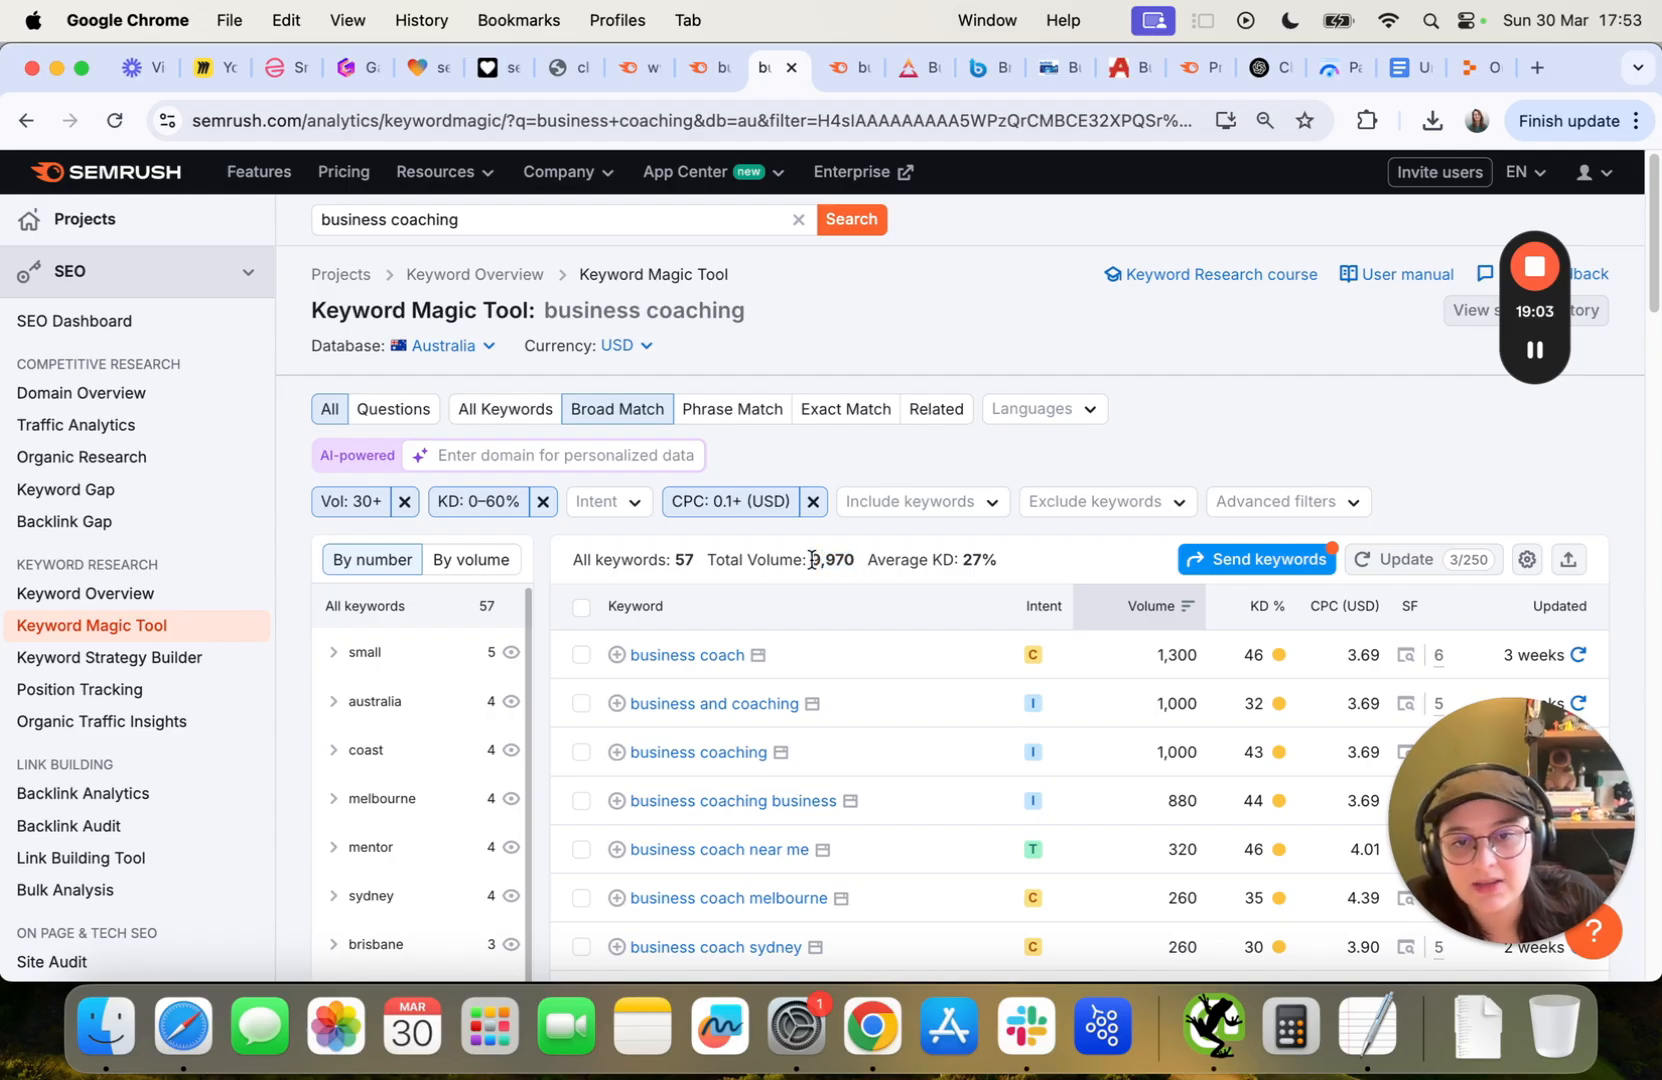
Look through the filtered keywords and export all of them as an XLSX file.
{"action": "scroll", "coordinate": [668, 742], "scroll_direction": "down", "scroll_amount": 5}
{"action": "scroll", "coordinate": [735, 600], "scroll_direction": "down", "scroll_amount": 1}
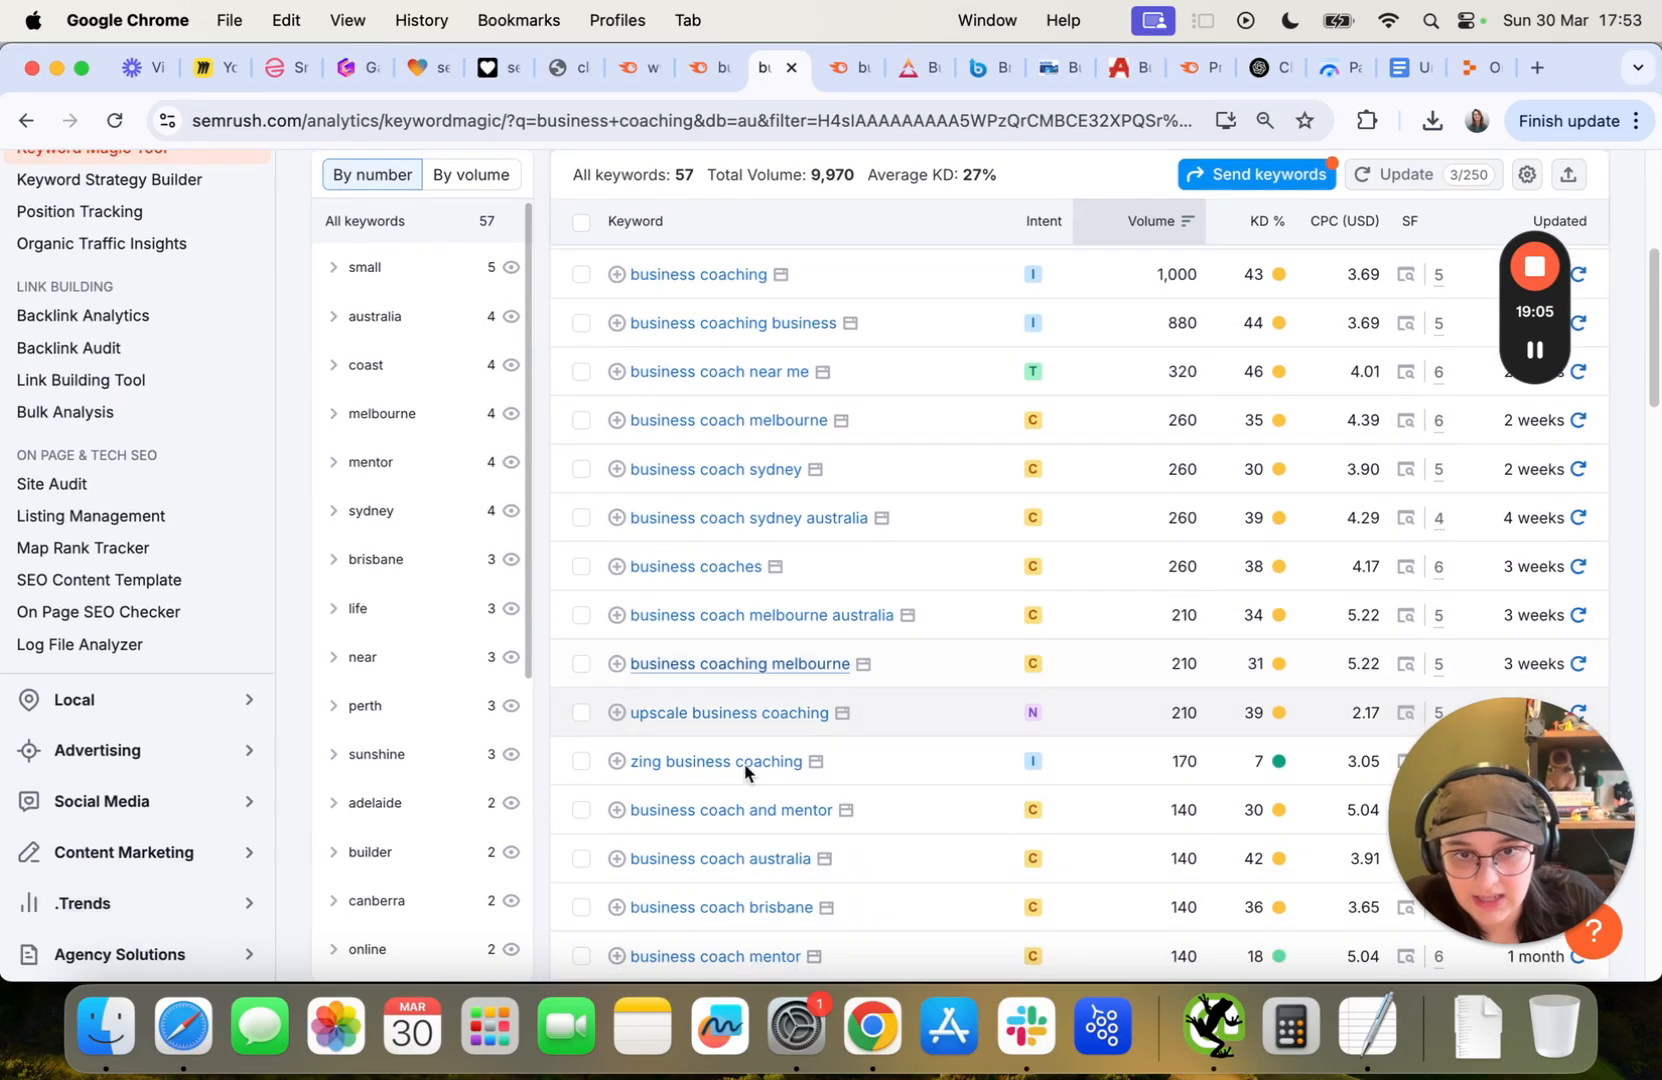
{"action": "scroll", "coordinate": [745, 770], "scroll_direction": "up", "scroll_amount": 5}
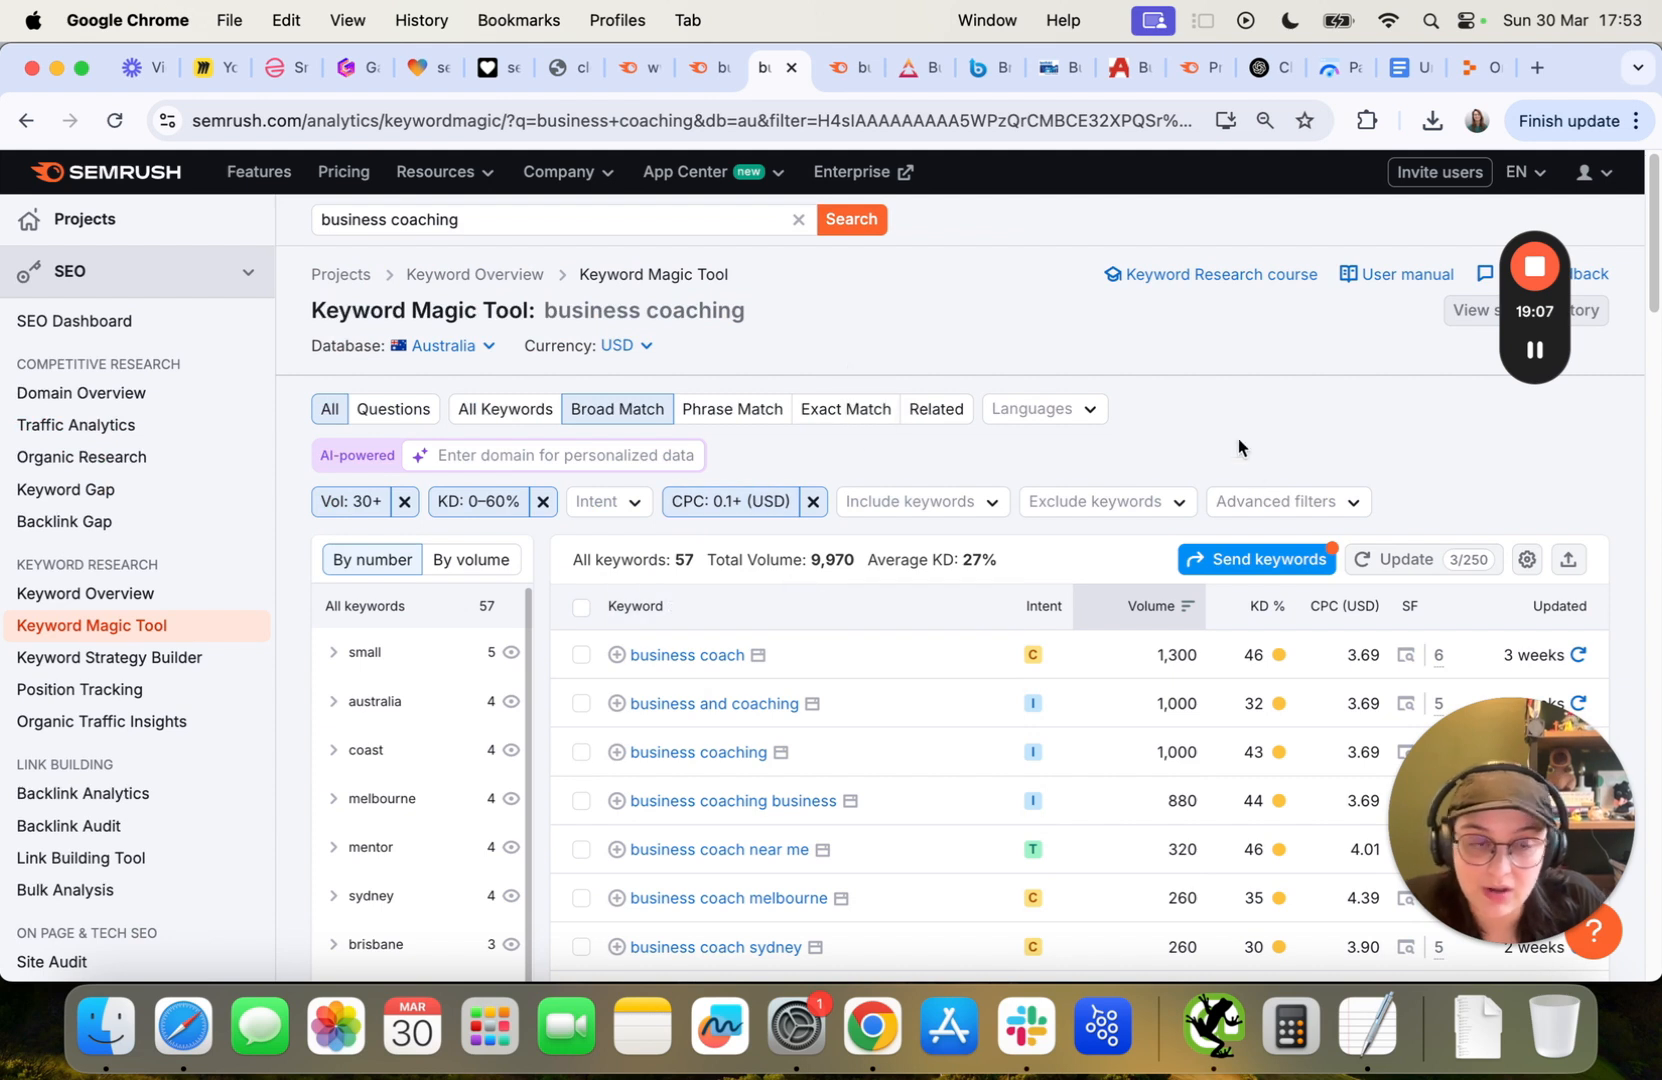
{"action": "left_click", "coordinate": [1568, 559]}
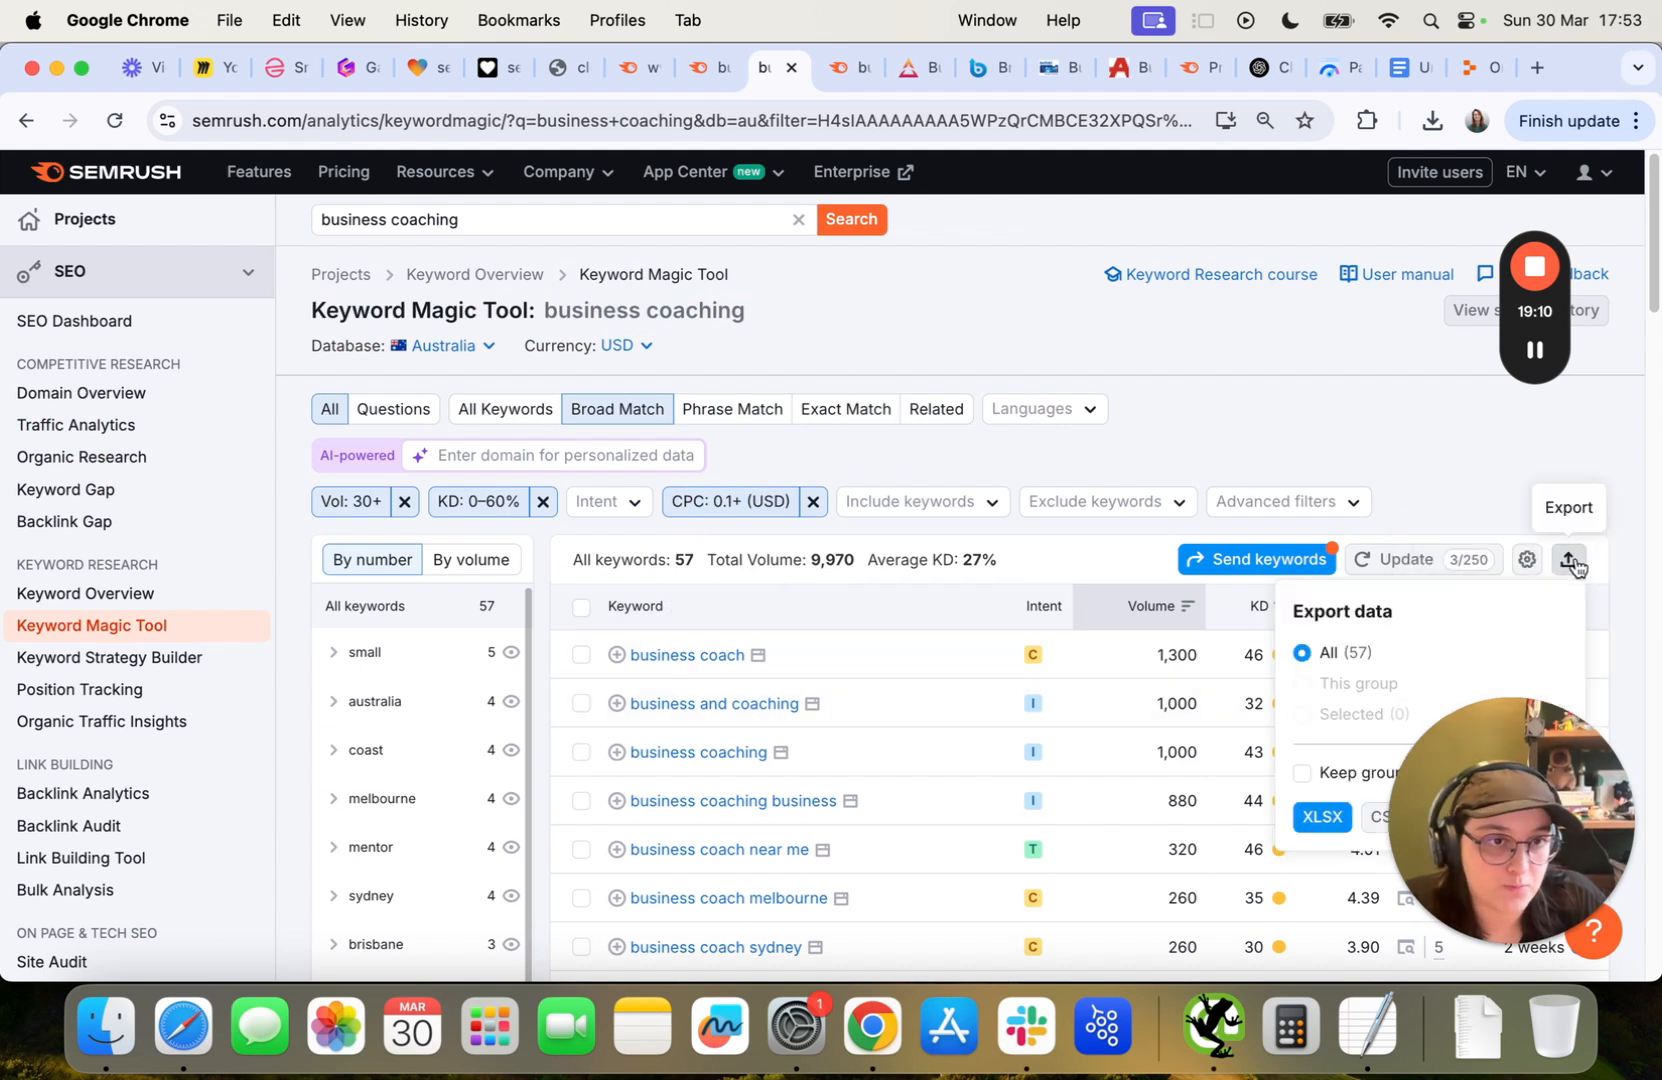
{"action": "left_click", "coordinate": [1323, 818]}
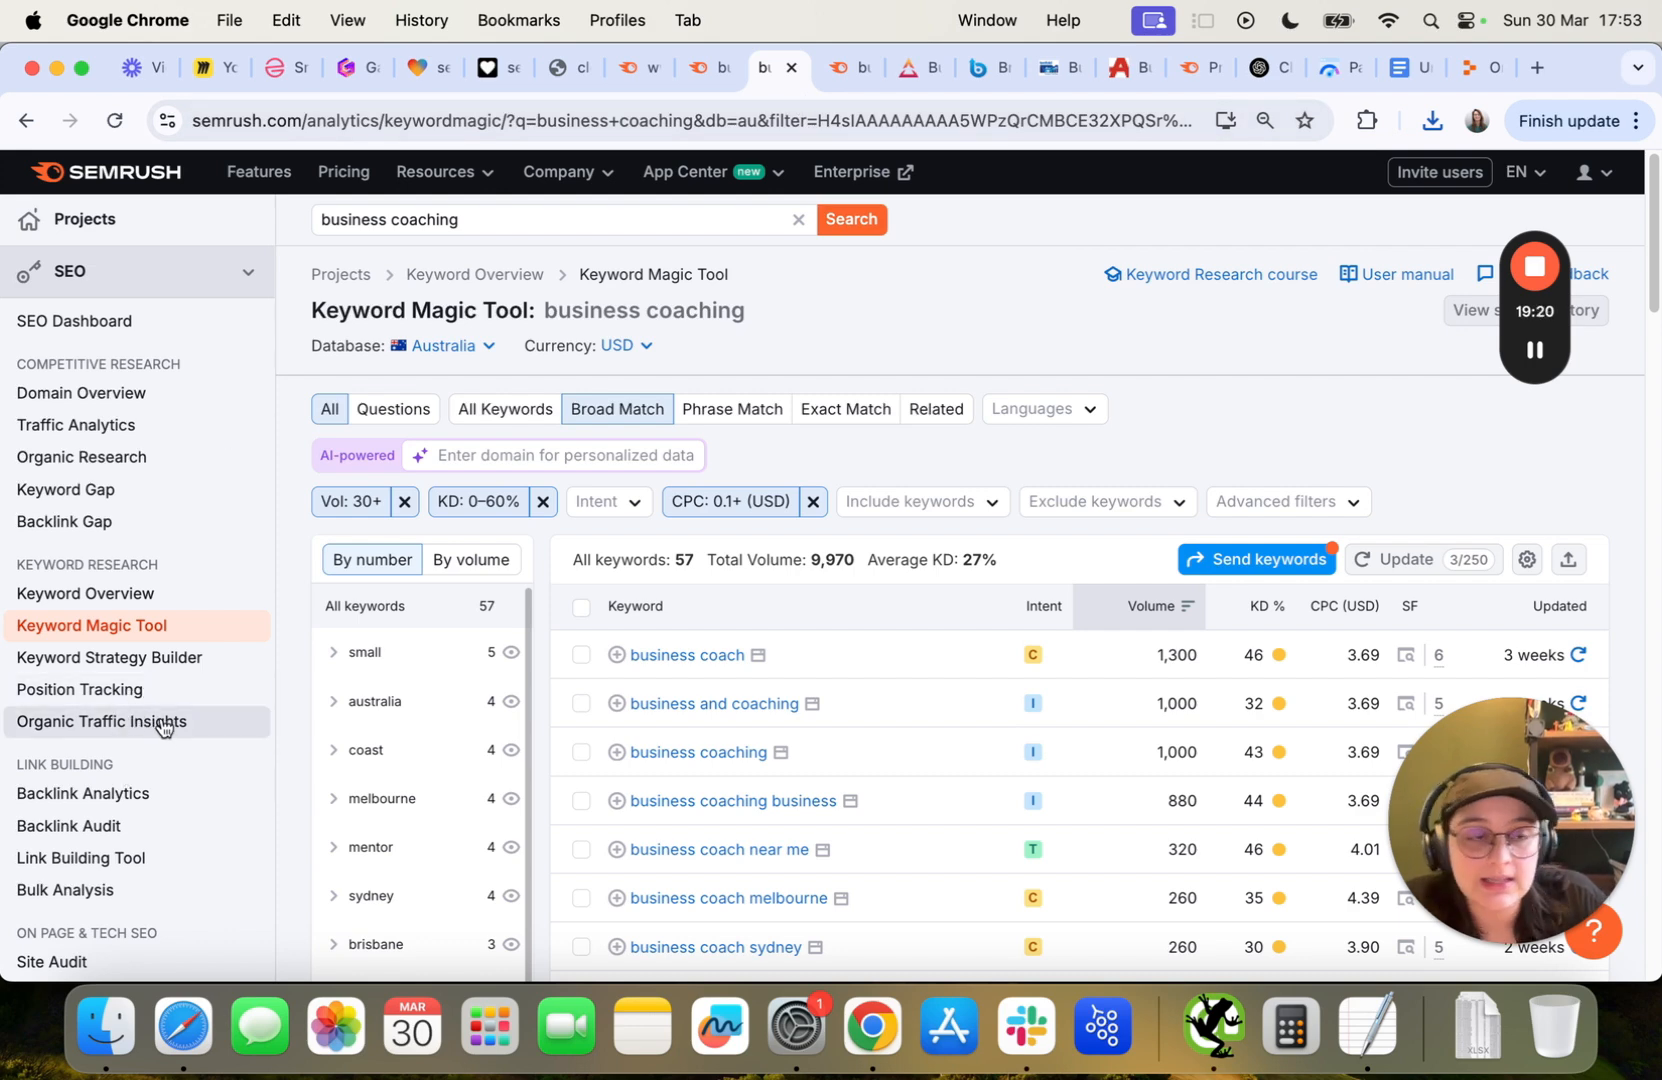
Move the Entourage and Brainiact competitor tabs next to the filtered Keyword Magic Tool tab.
{"action": "left_click", "coordinate": [898, 70]}
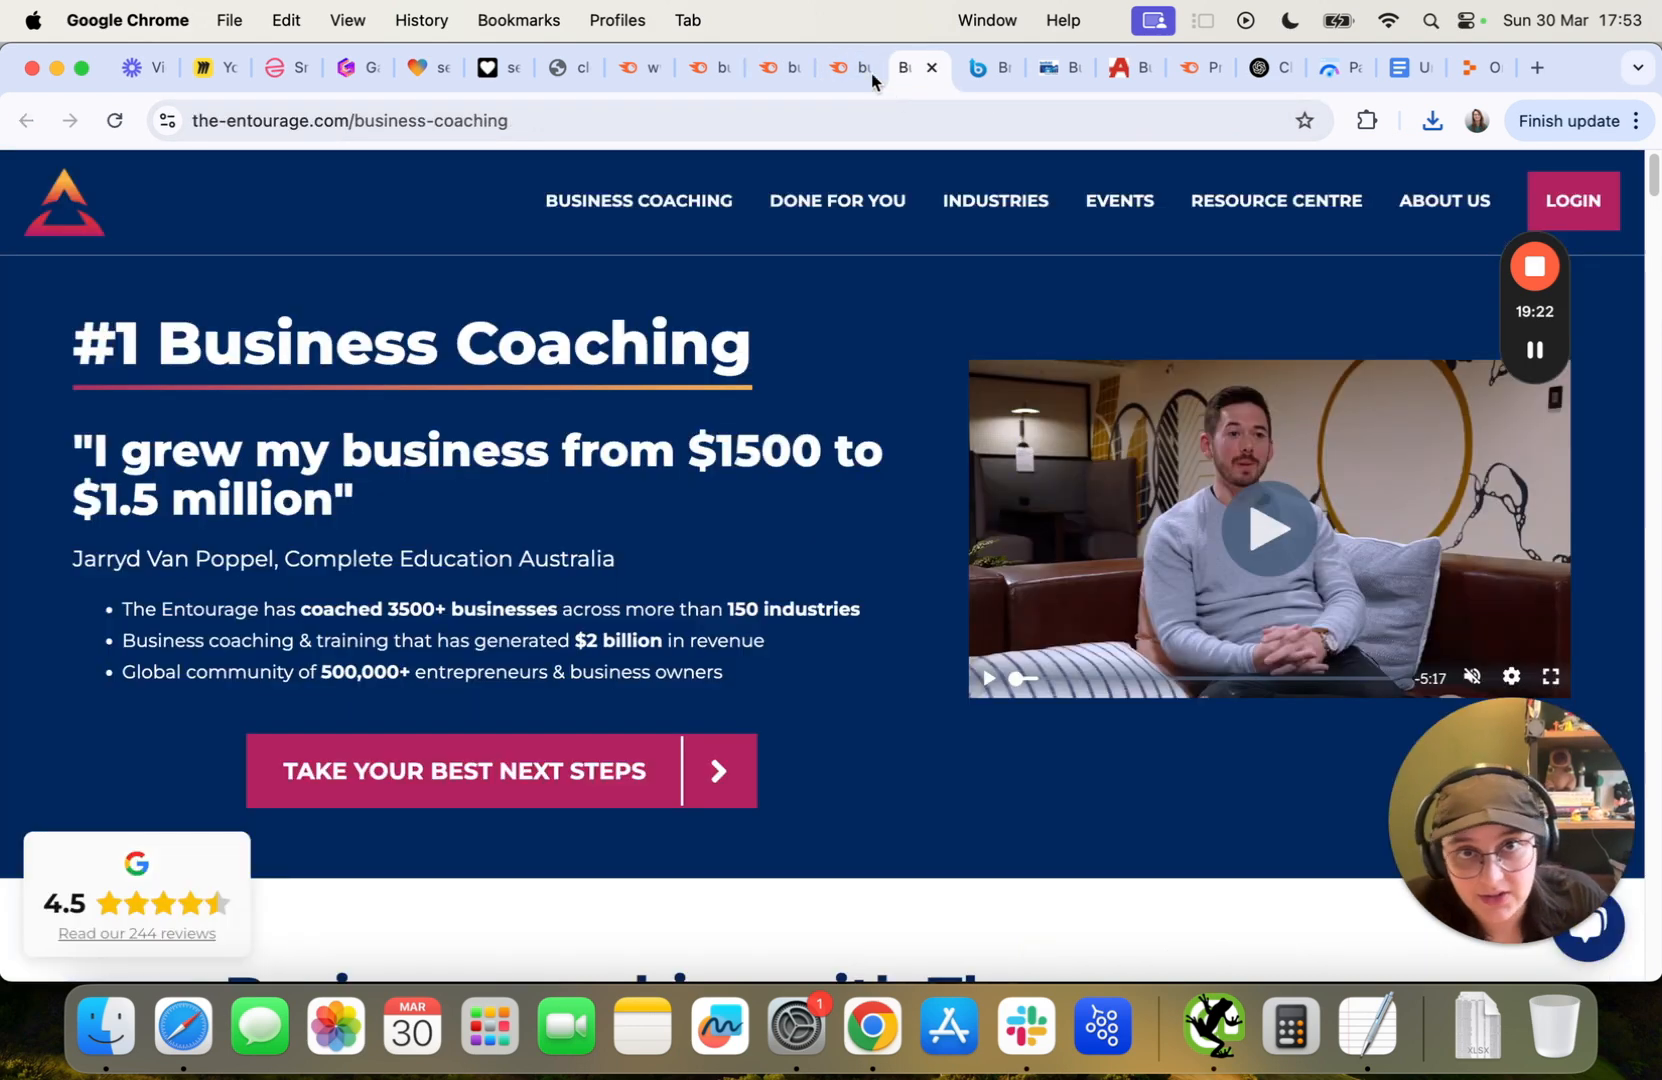
{"action": "left_click_drag", "start_coordinate": [872, 82], "coordinate": [836, 80]}
{"action": "left_click_drag", "start_coordinate": [980, 76], "coordinate": [840, 79]}
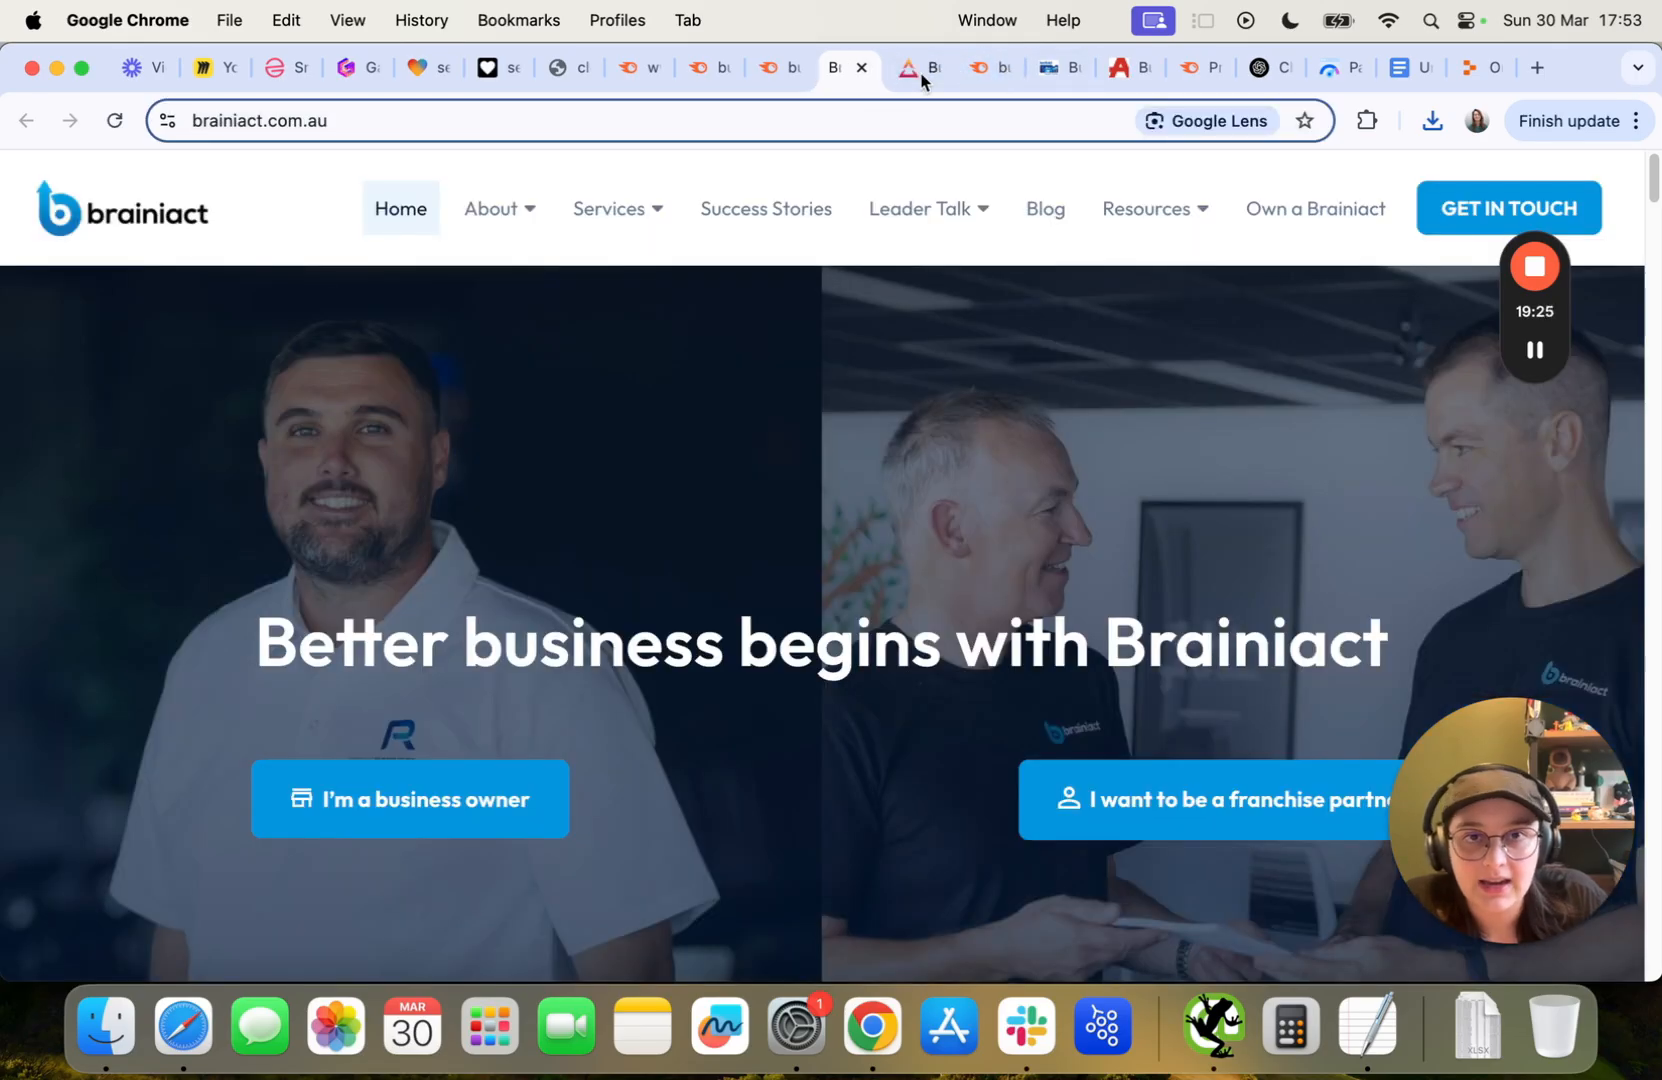
Return to the filtered keyword list in Semrush and open the Keyword Gap tool.
{"action": "left_click", "coordinate": [806, 74]}
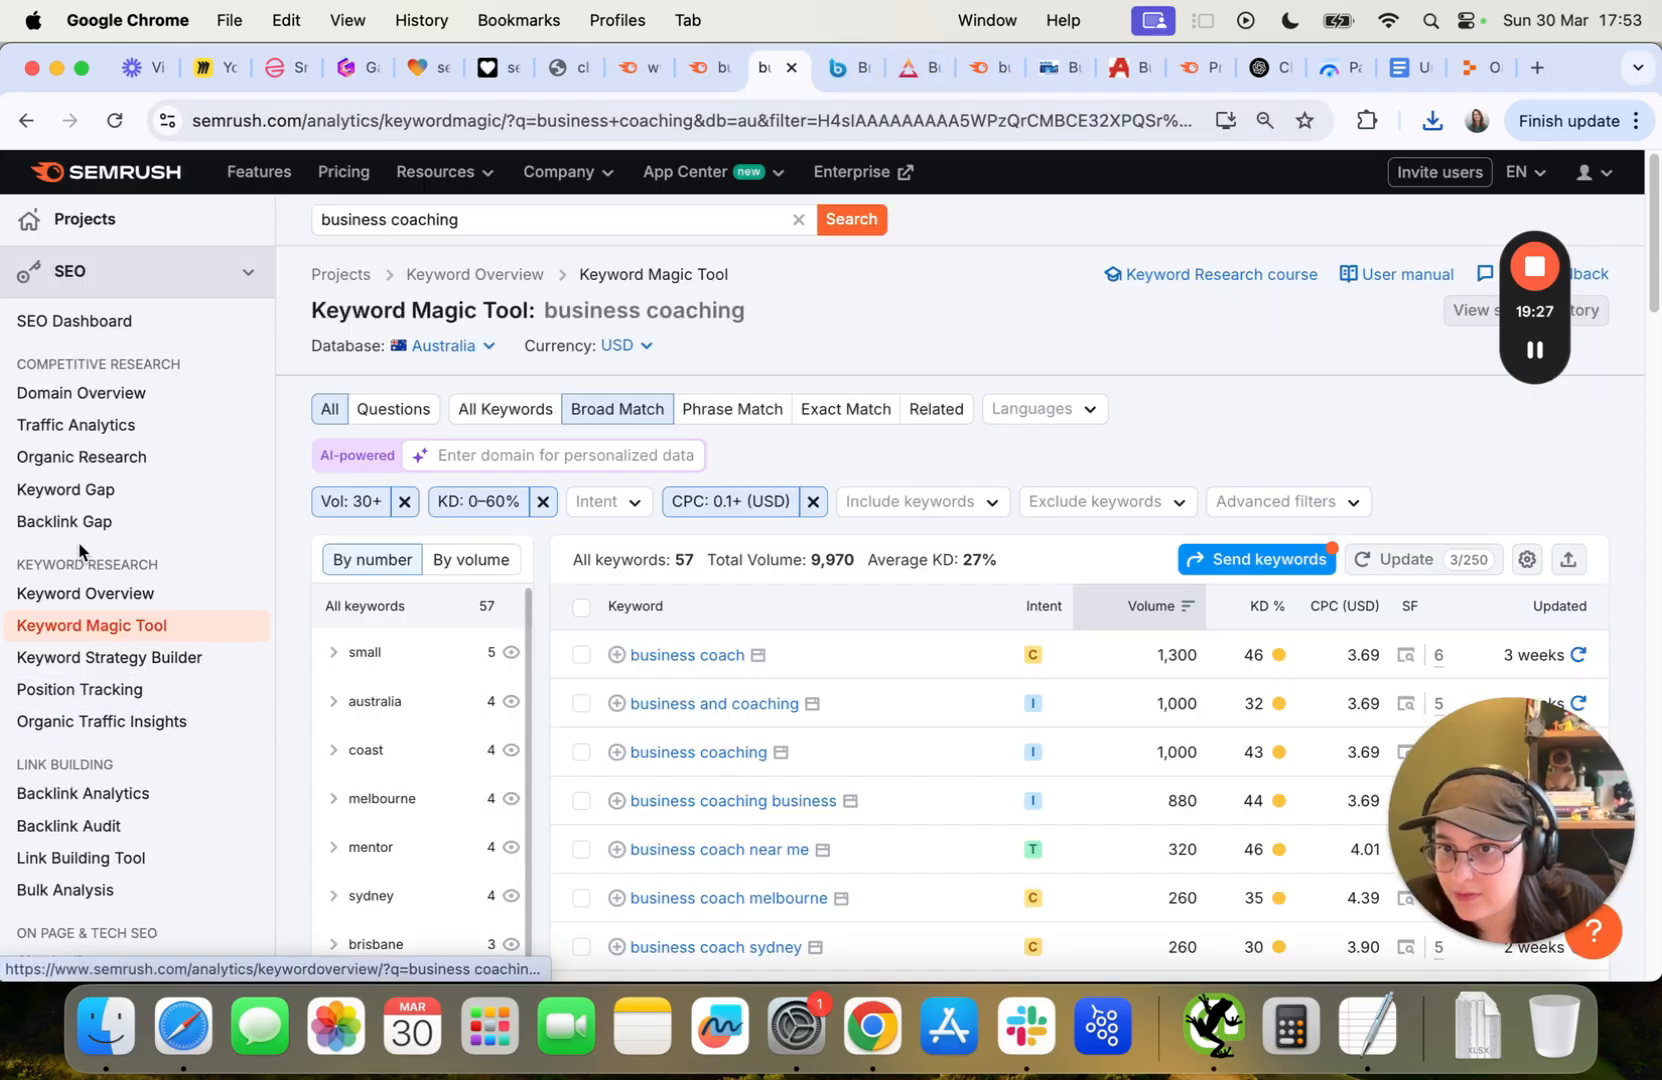
{"action": "left_click", "coordinate": [68, 490]}
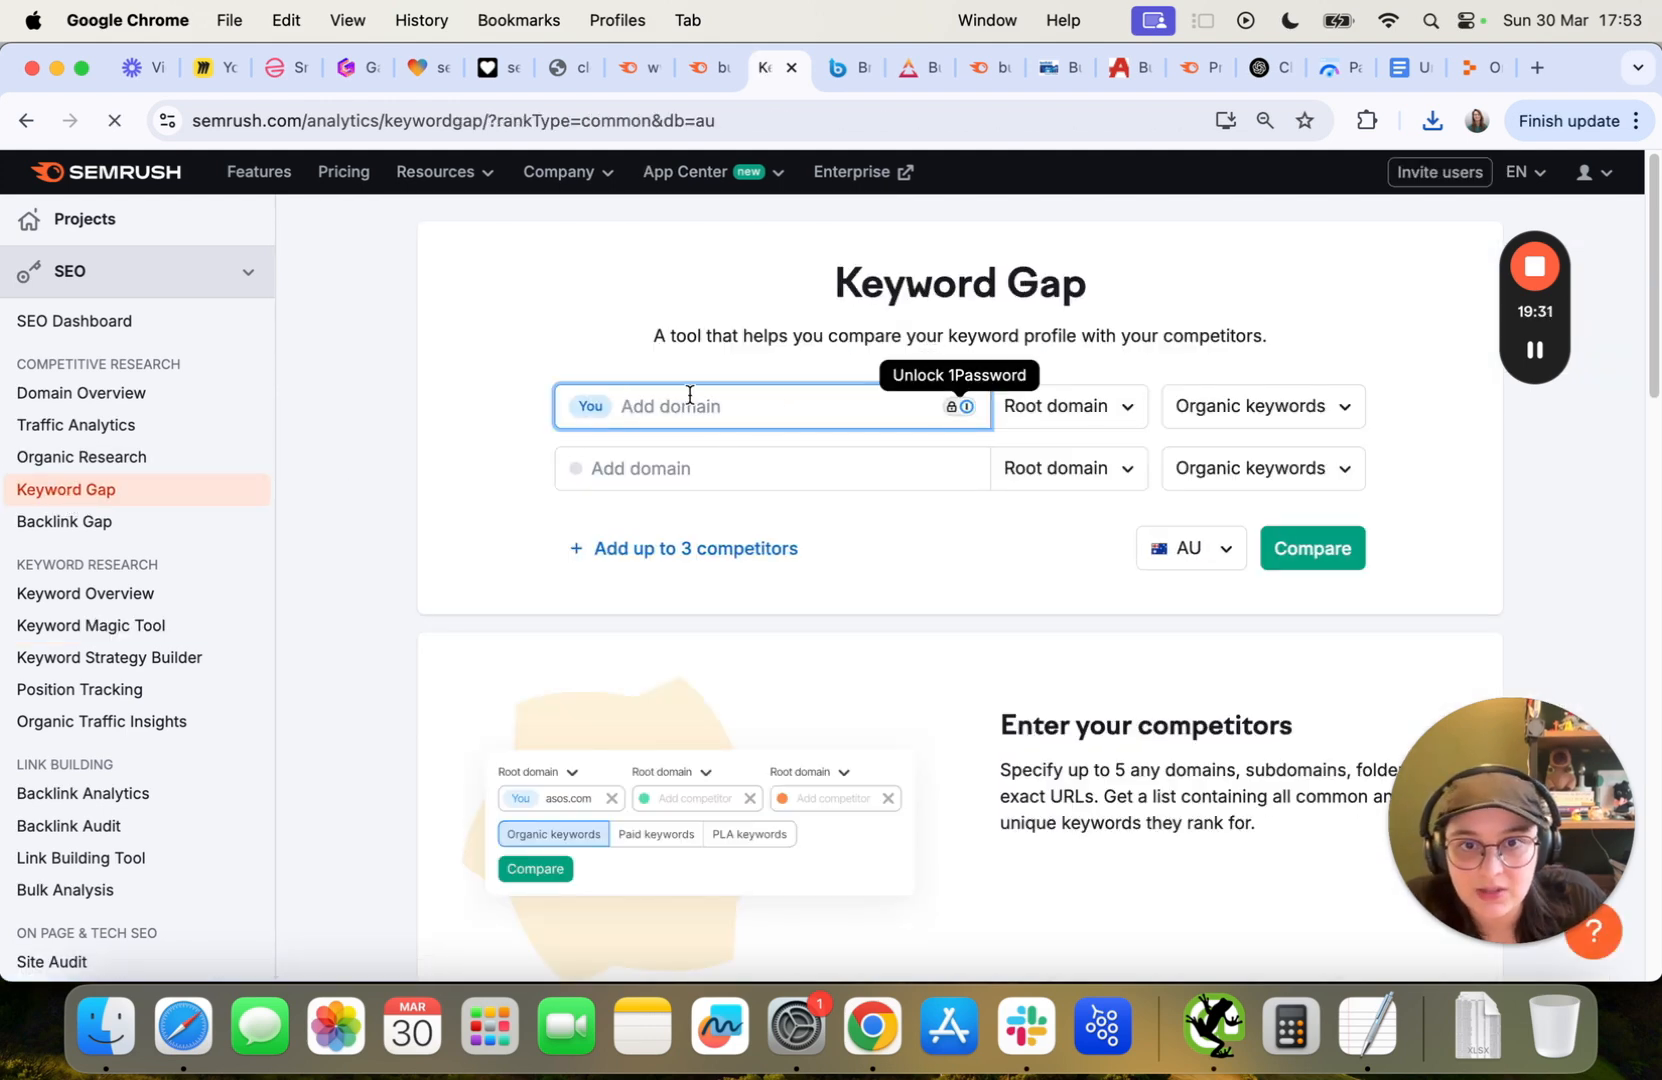
{"action": "left_click", "coordinate": [278, 67]}
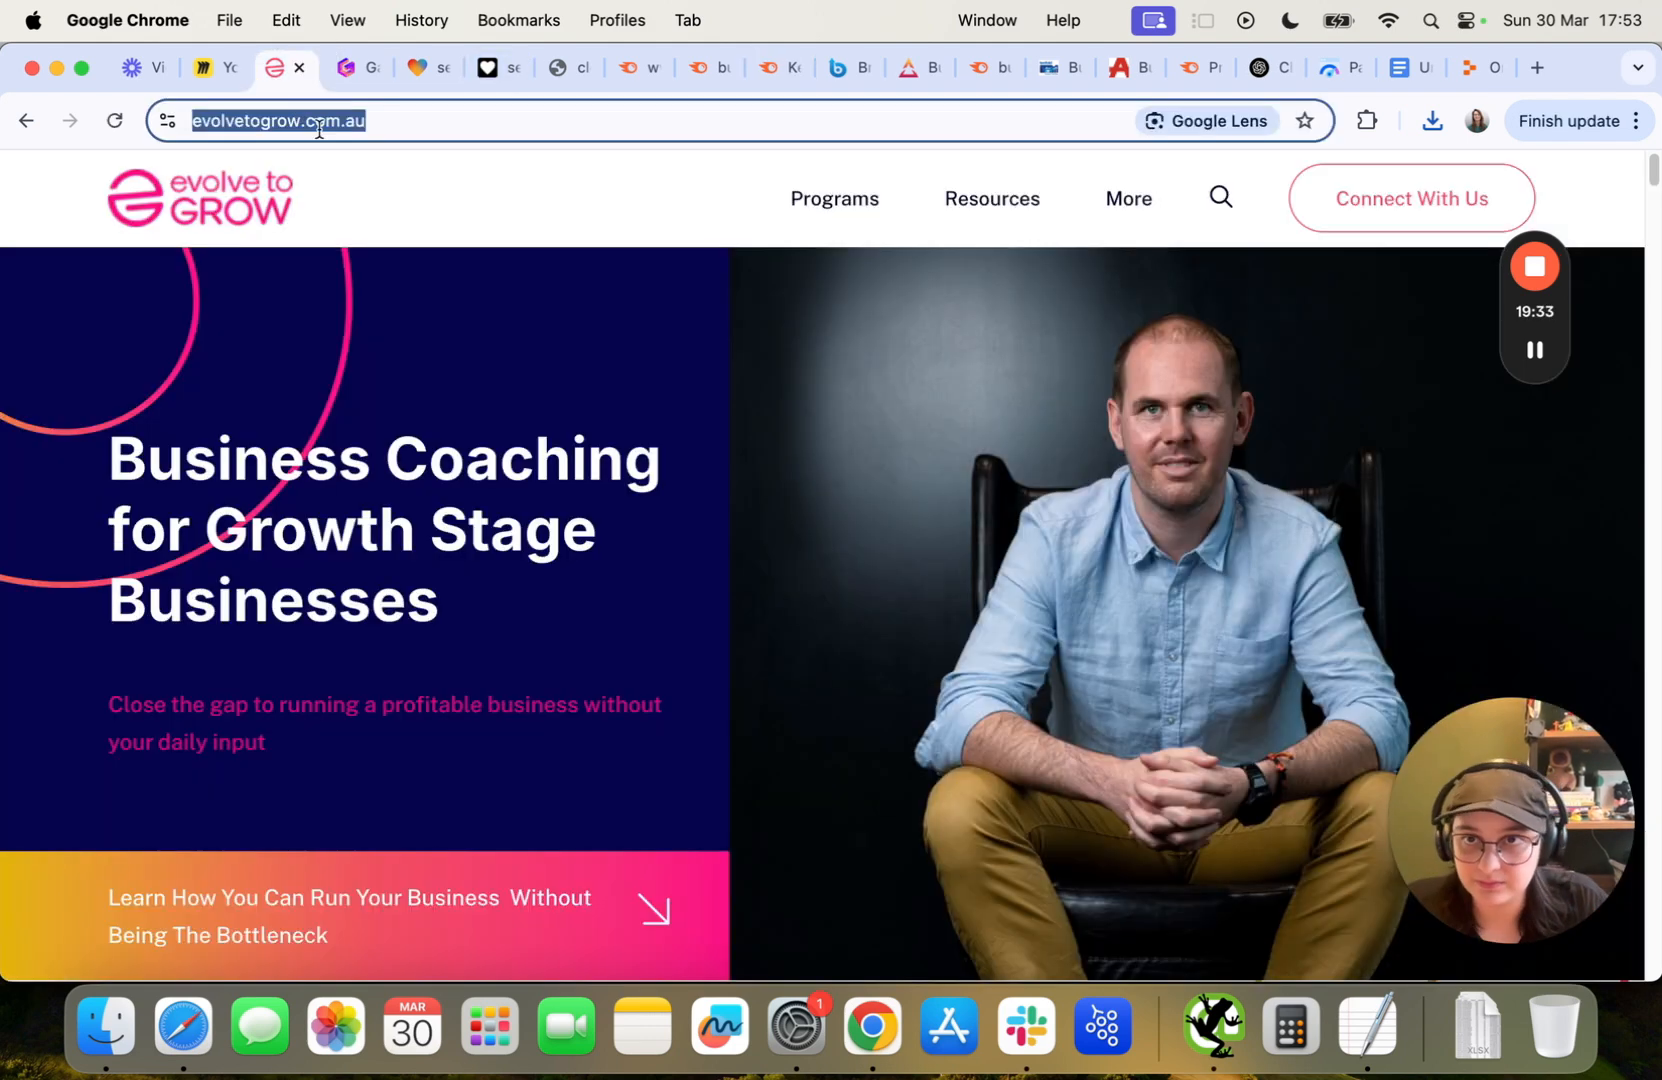
{"action": "left_click", "coordinate": [768, 68]}
{"action": "type", "text": "https://www.evolvetogrow.com.au/"}
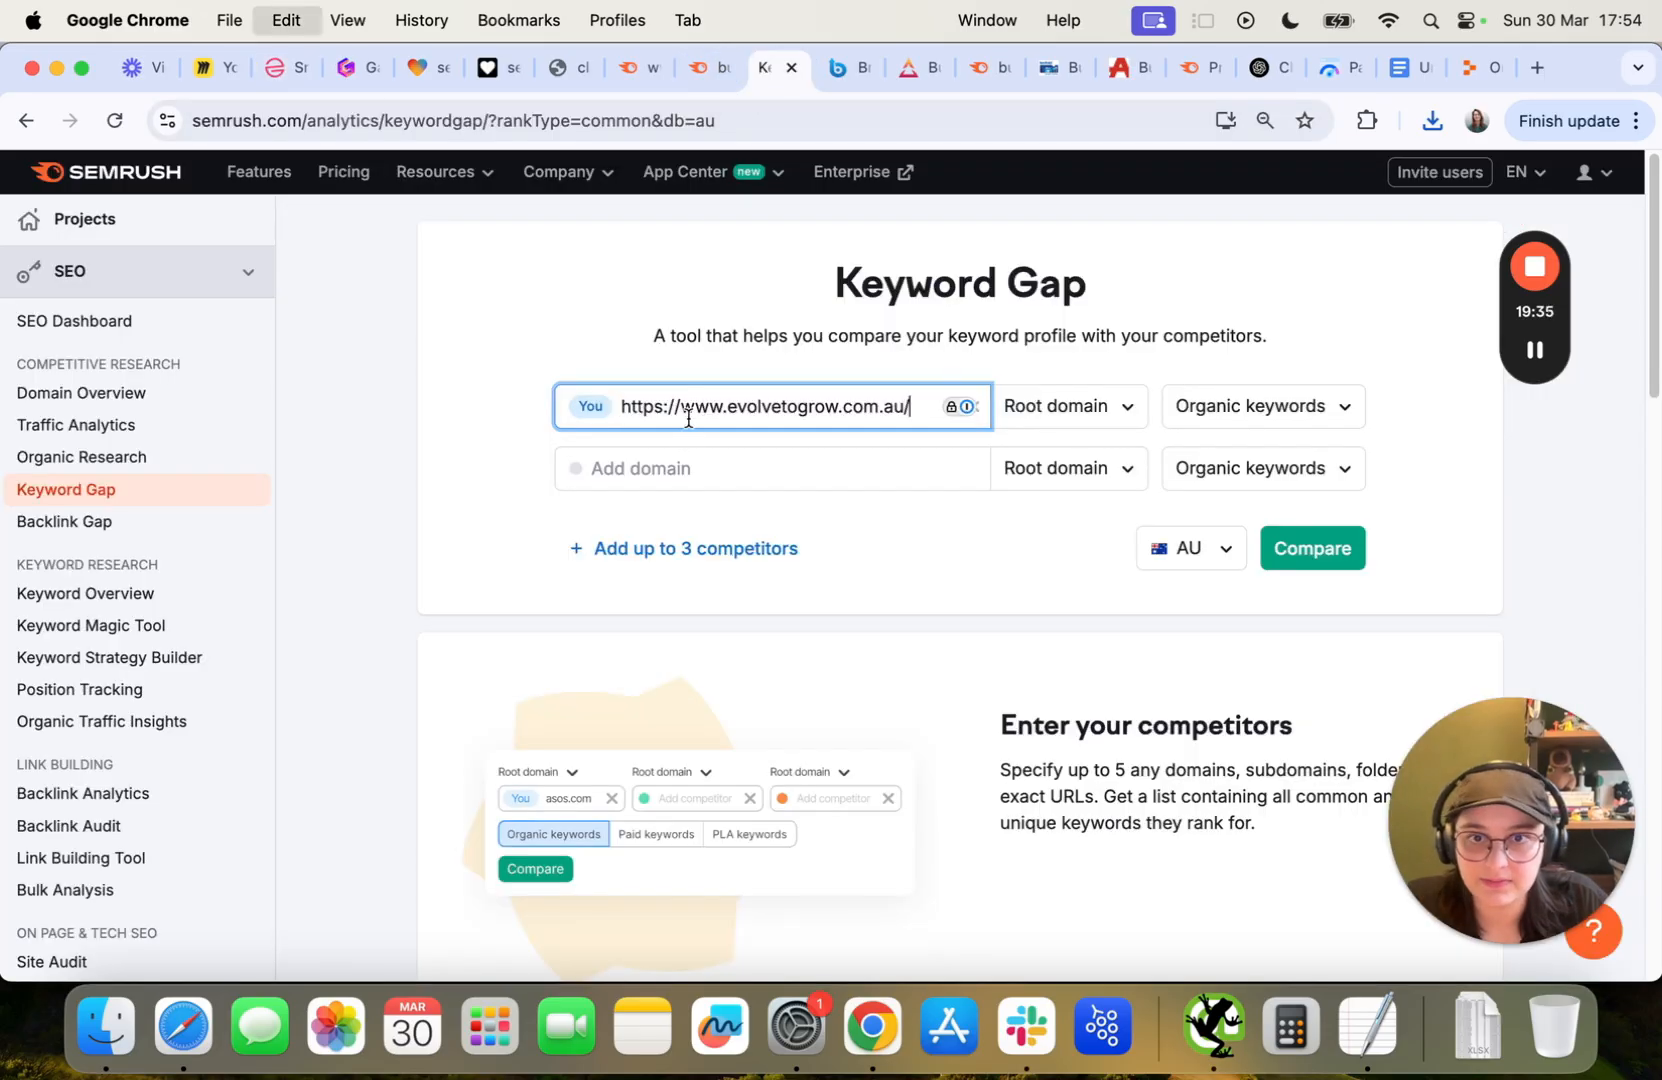
{"action": "left_click", "coordinate": [705, 455]}
{"action": "left_click", "coordinate": [846, 68]}
{"action": "left_click", "coordinate": [790, 110]}
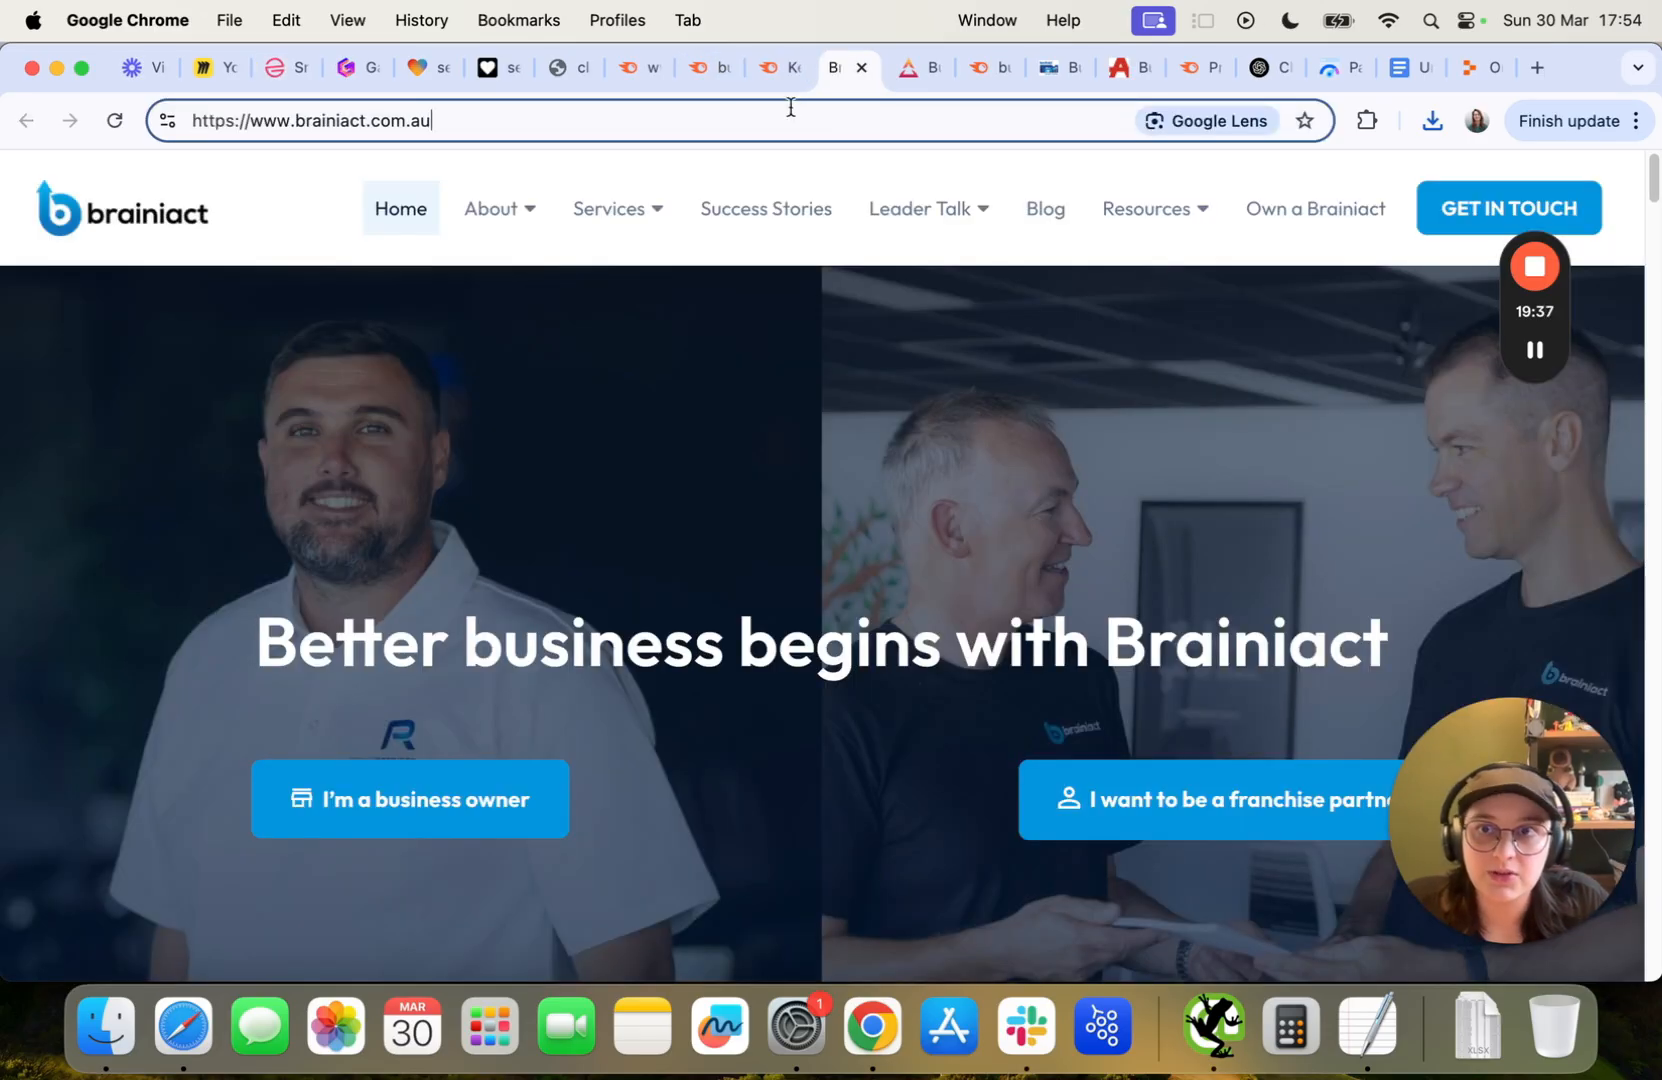
{"action": "key", "text": "super+a"}
{"action": "key", "text": "cmd+c"}
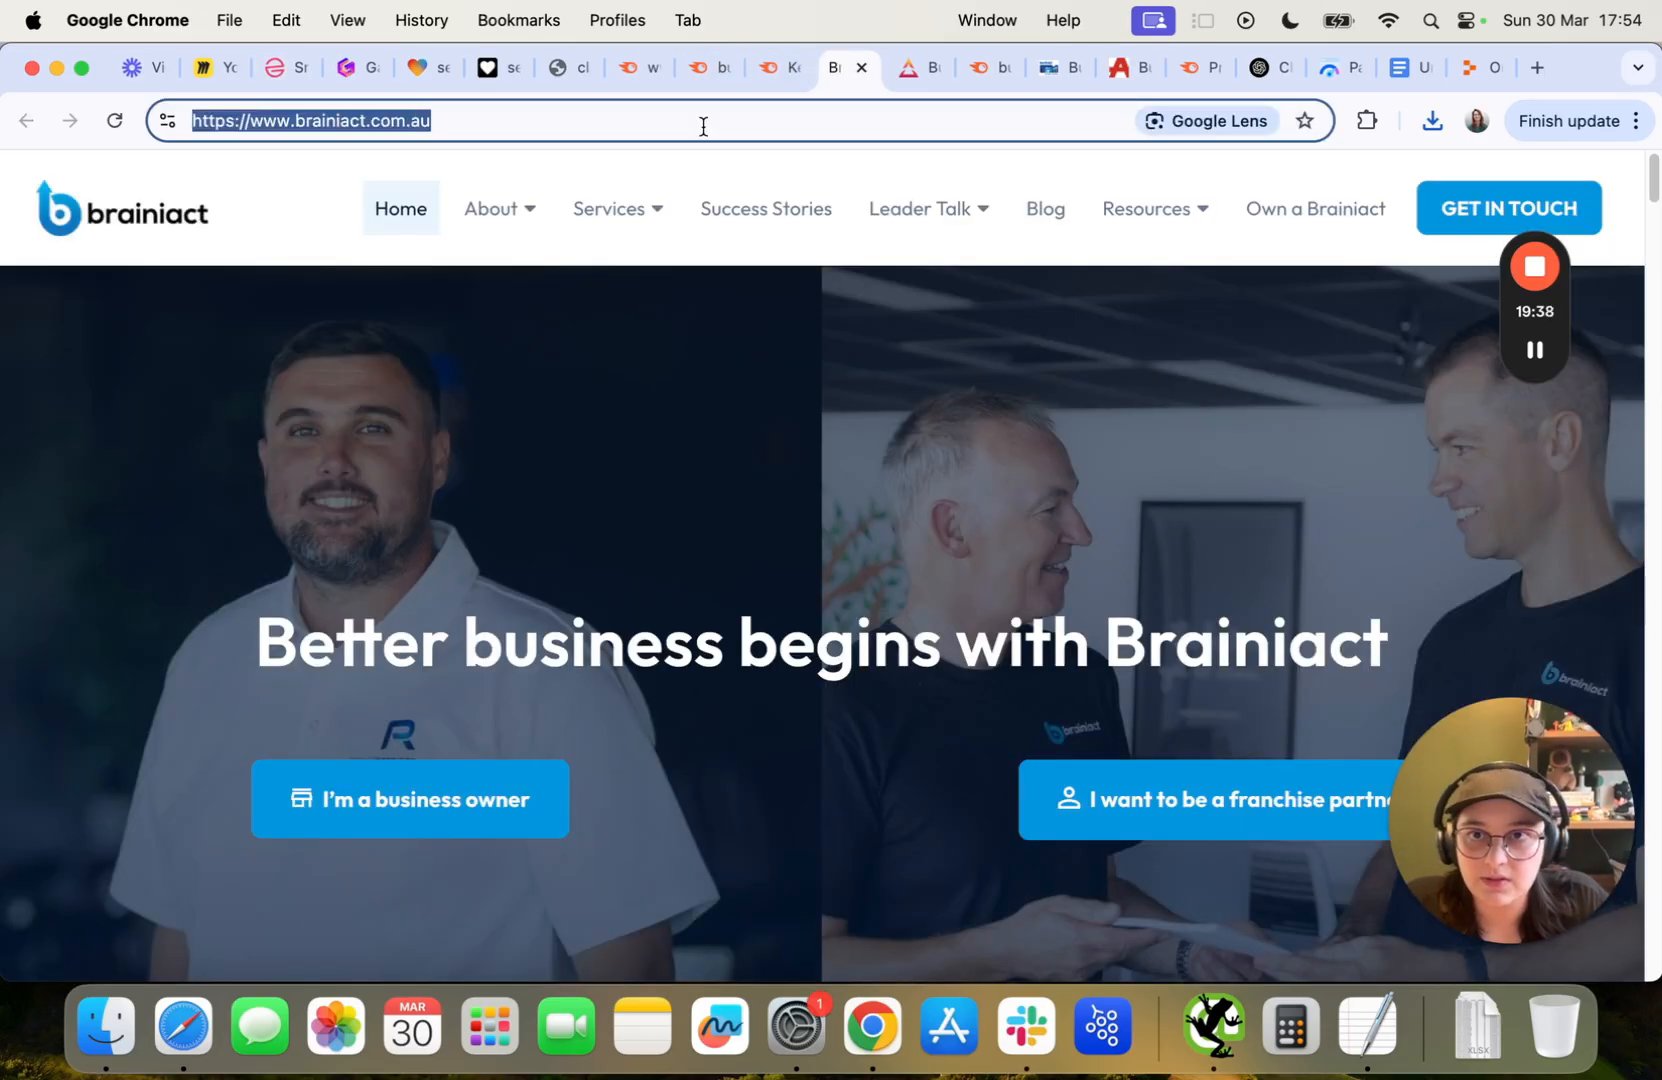
{"action": "left_click", "coordinate": [788, 70]}
{"action": "left_click", "coordinate": [735, 472]}
{"action": "key", "text": "cmd+v"}
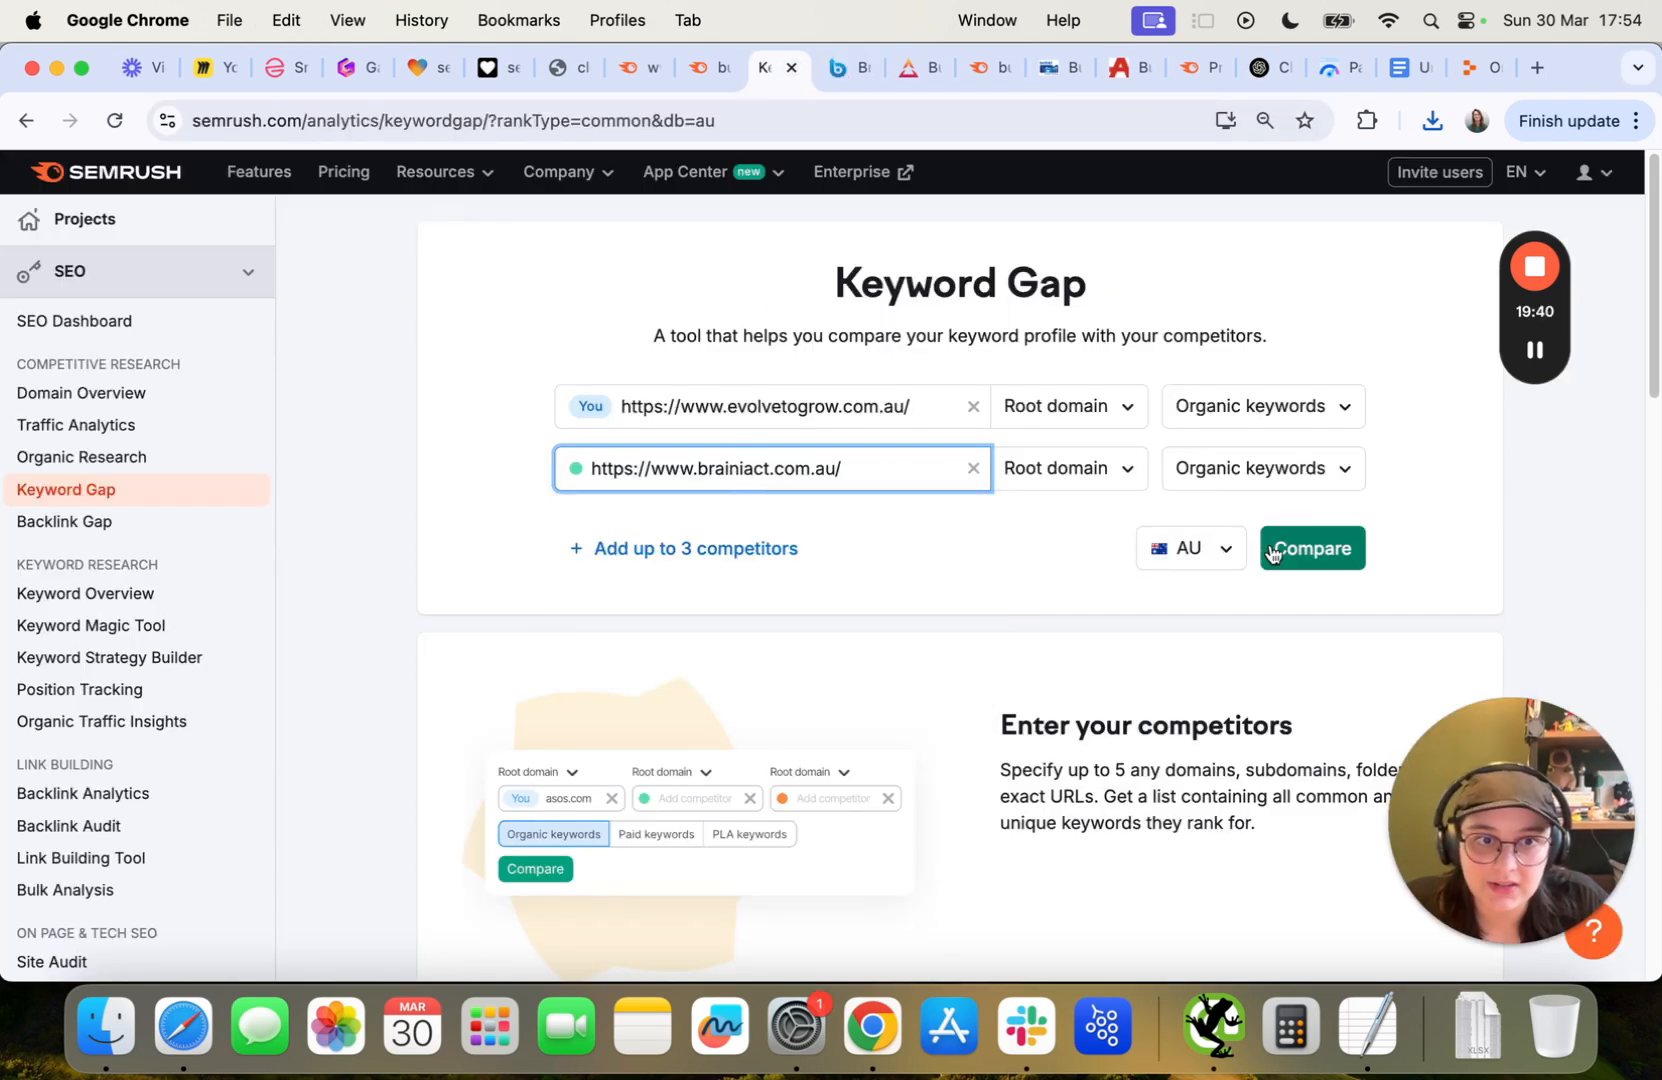
Add more competitor fields and enter the Entourage page address, the-entourage.com/business-coaching, as the second competitor.
{"action": "left_click", "coordinate": [725, 551]}
{"action": "left_click", "coordinate": [905, 75]}
{"action": "left_click", "coordinate": [898, 106]}
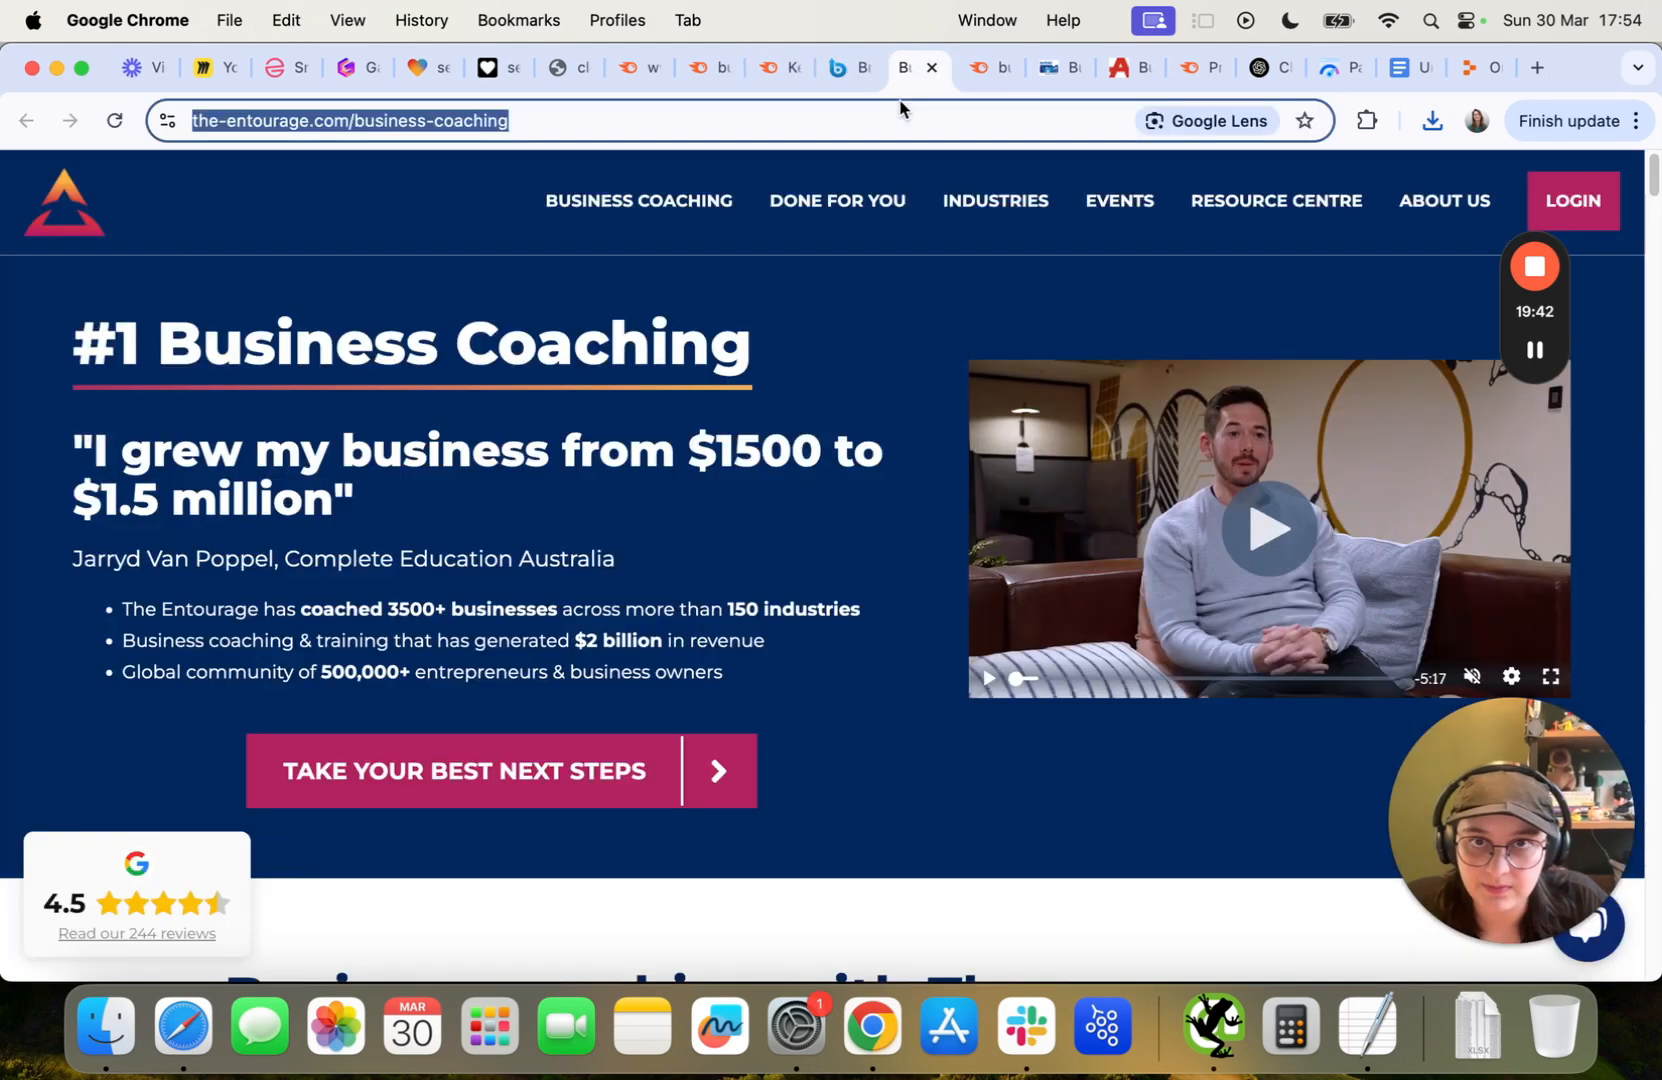
{"action": "key", "text": "cmd+c"}
{"action": "left_click", "coordinate": [772, 68]}
{"action": "key", "text": "cmd+v"}
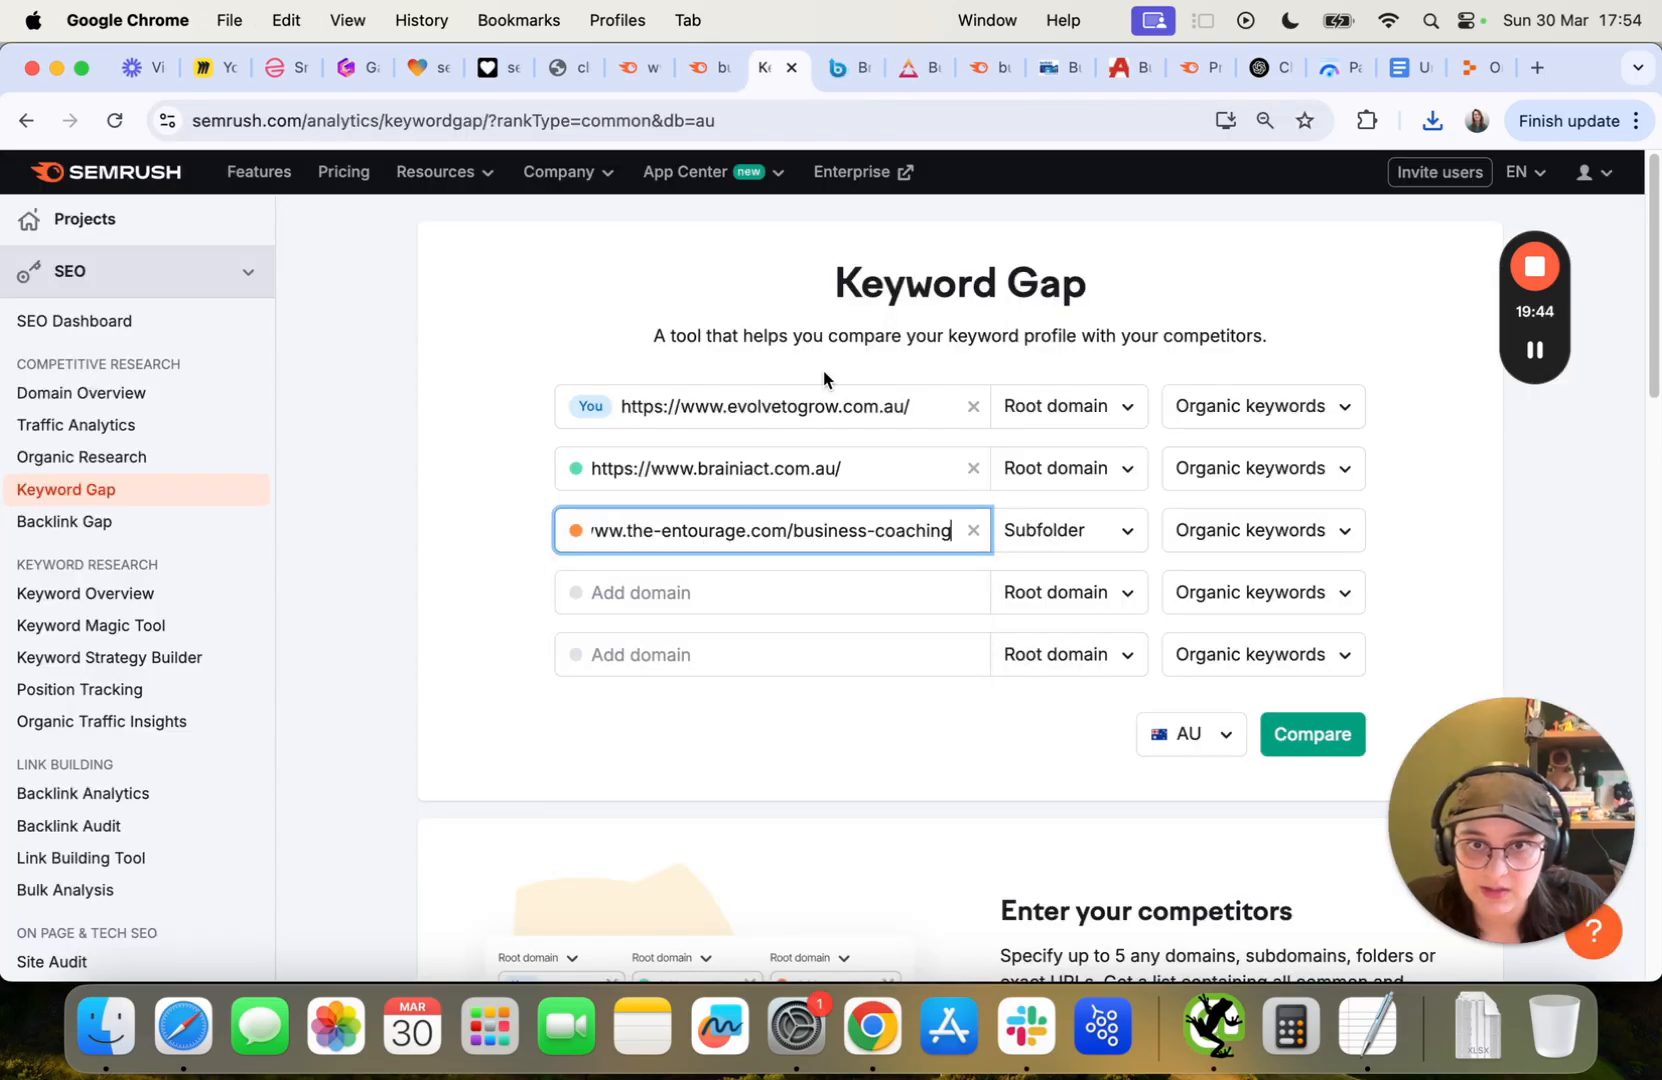
{"action": "left_click", "coordinate": [968, 76]}
{"action": "left_click", "coordinate": [779, 79]}
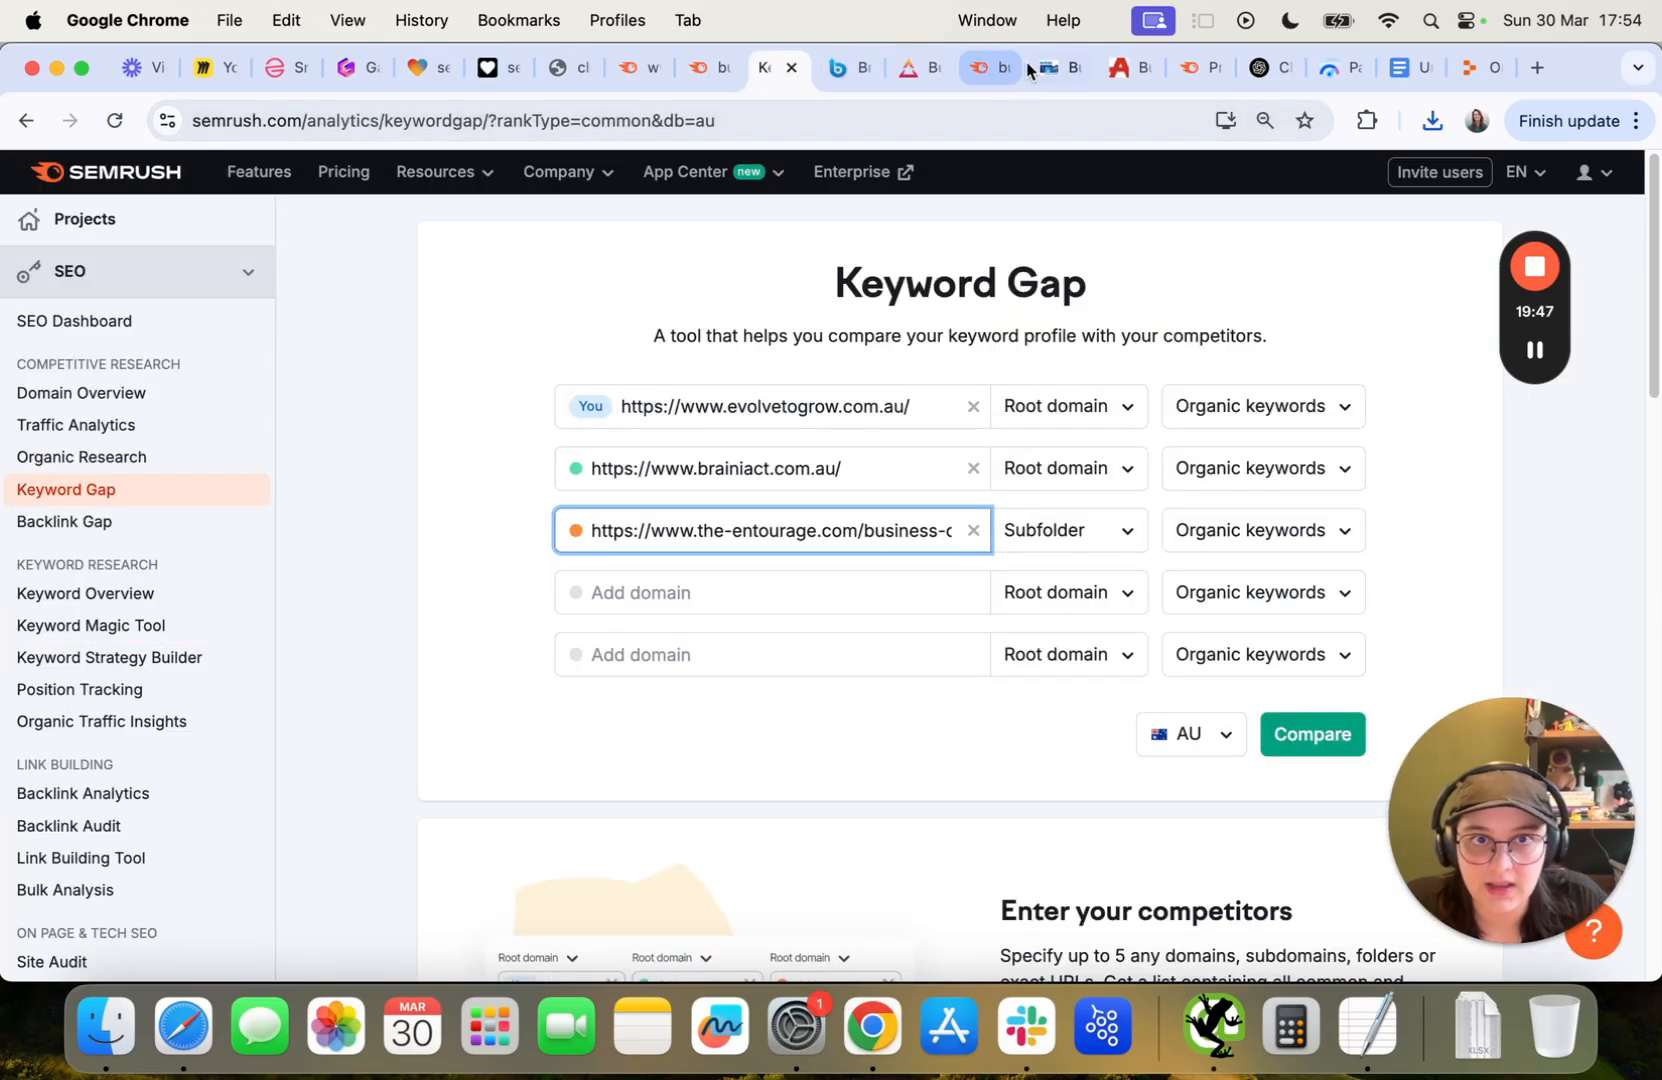
{"action": "left_click", "coordinate": [1114, 67]}
{"action": "left_click", "coordinate": [743, 112]}
{"action": "key", "text": "cmd+c"}
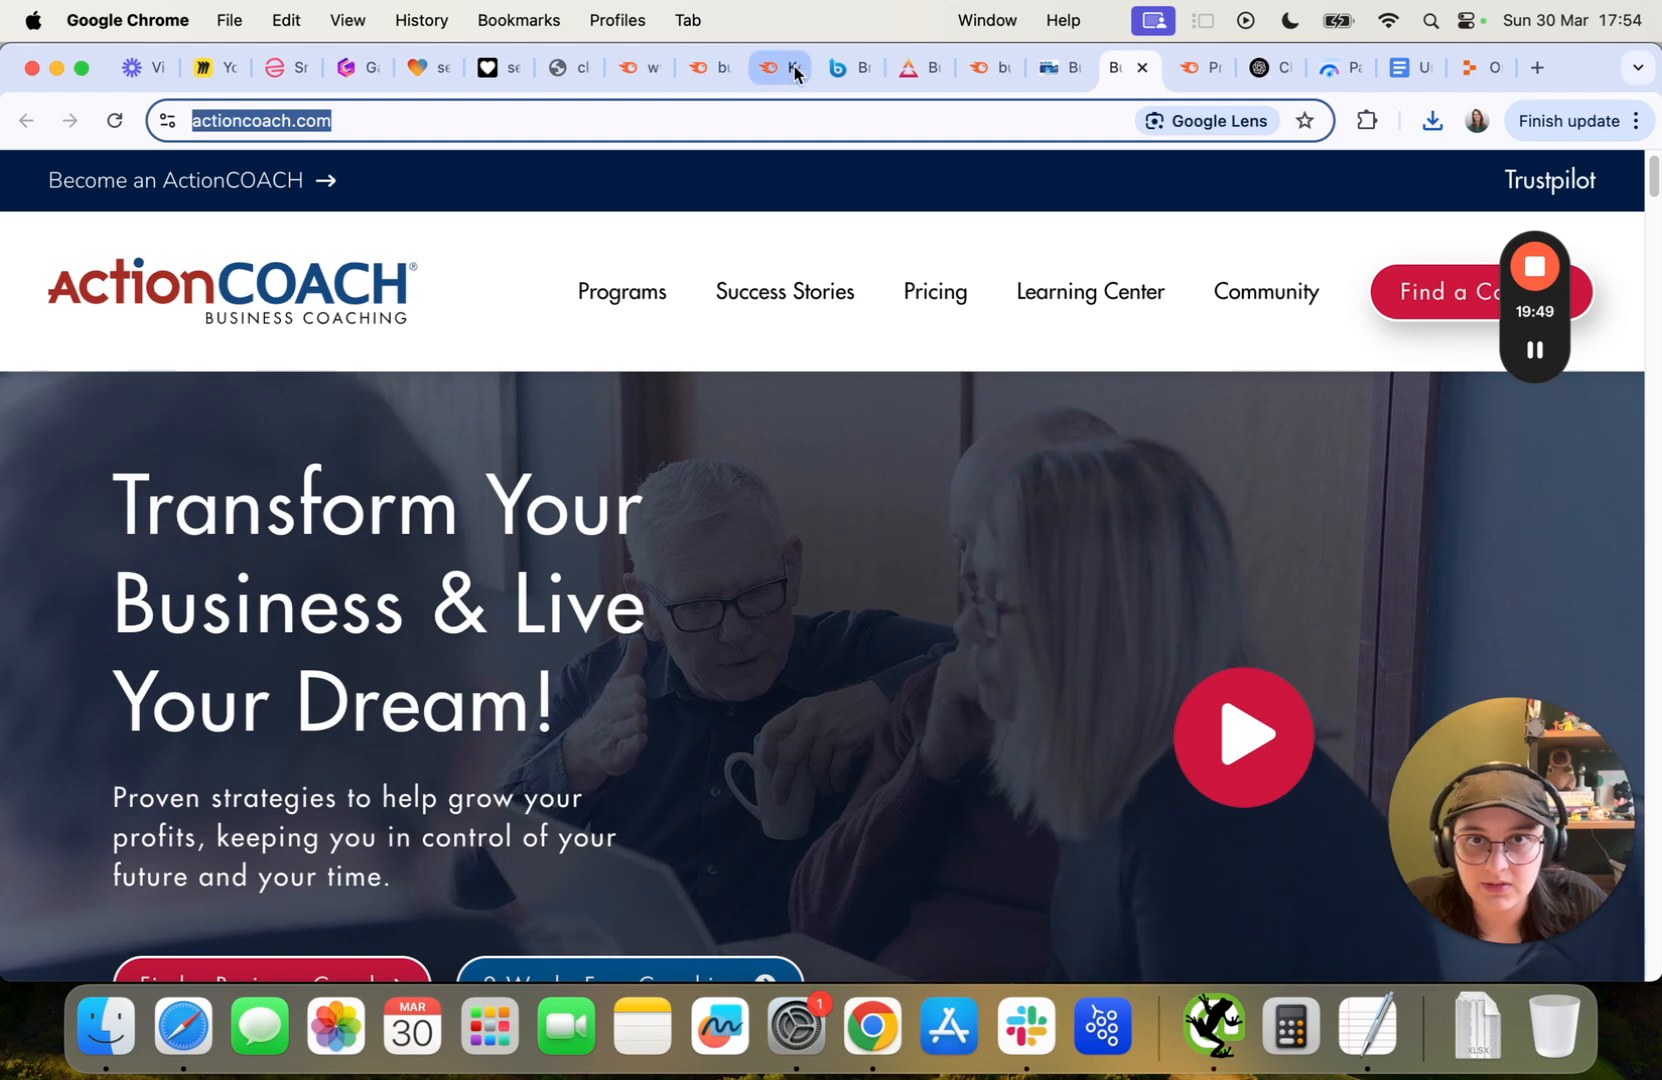
{"action": "left_click", "coordinate": [795, 67]}
{"action": "left_click", "coordinate": [750, 580]}
{"action": "key", "text": "cmd+v"}
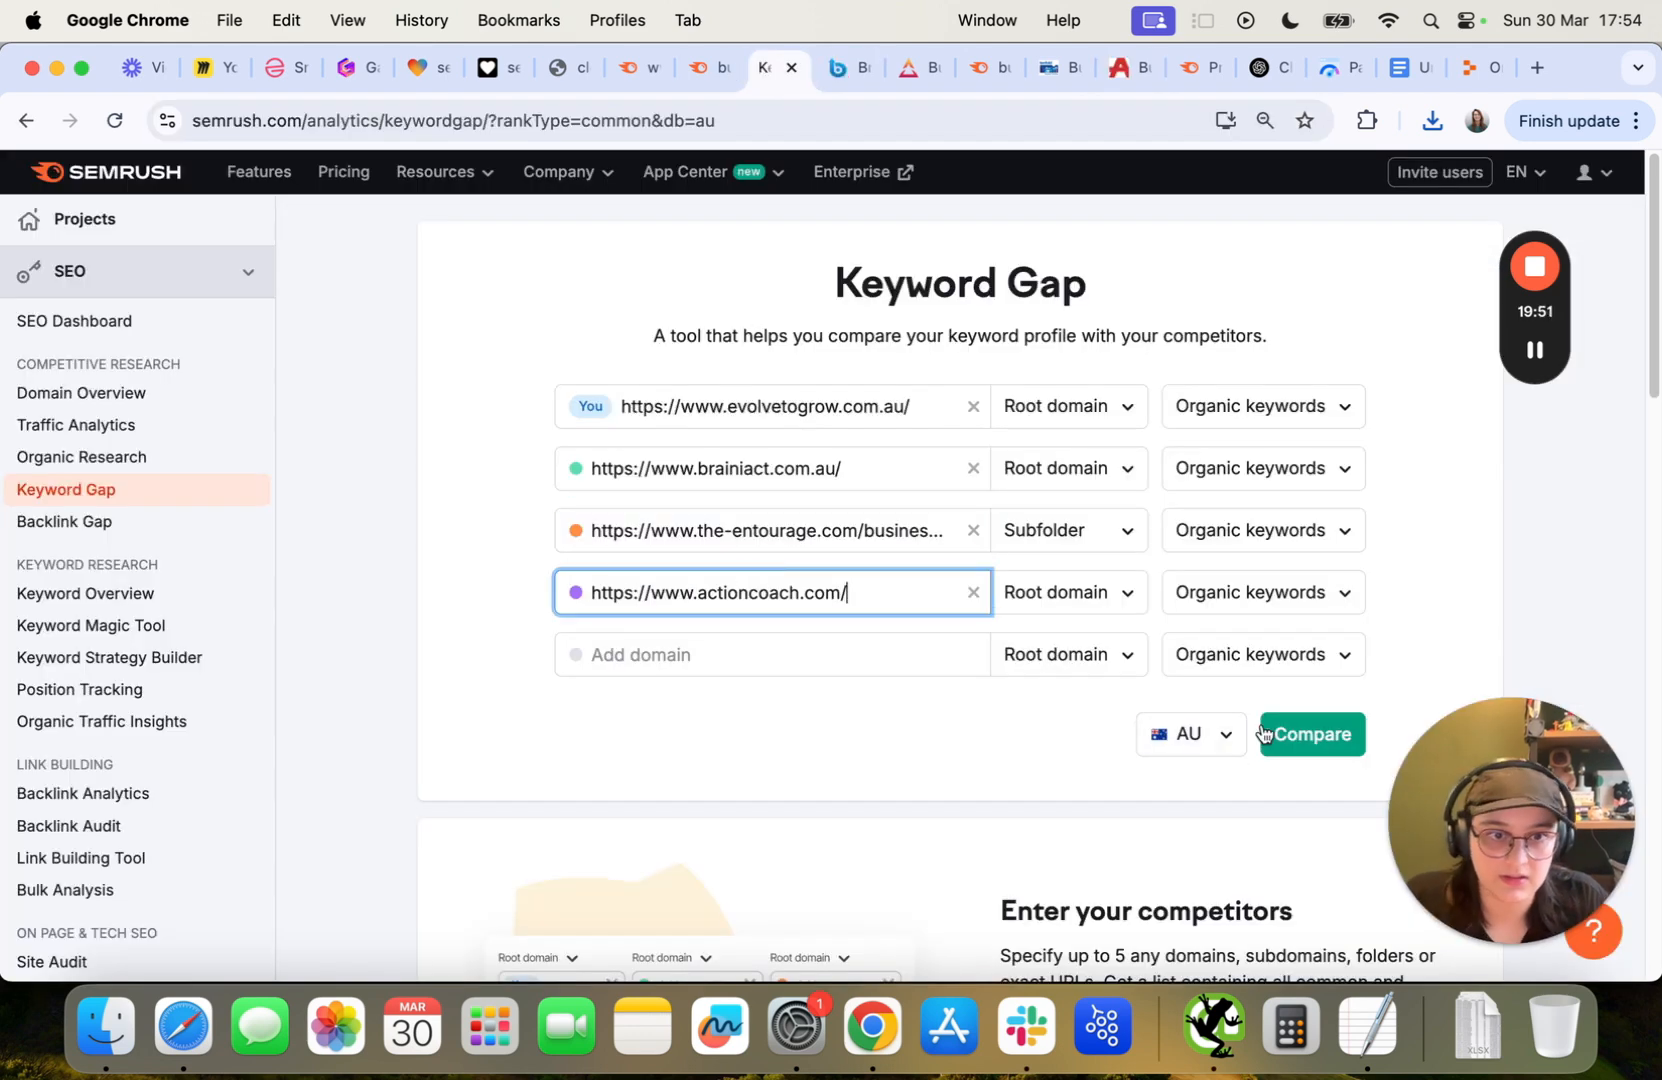
{"action": "left_click", "coordinate": [1300, 737]}
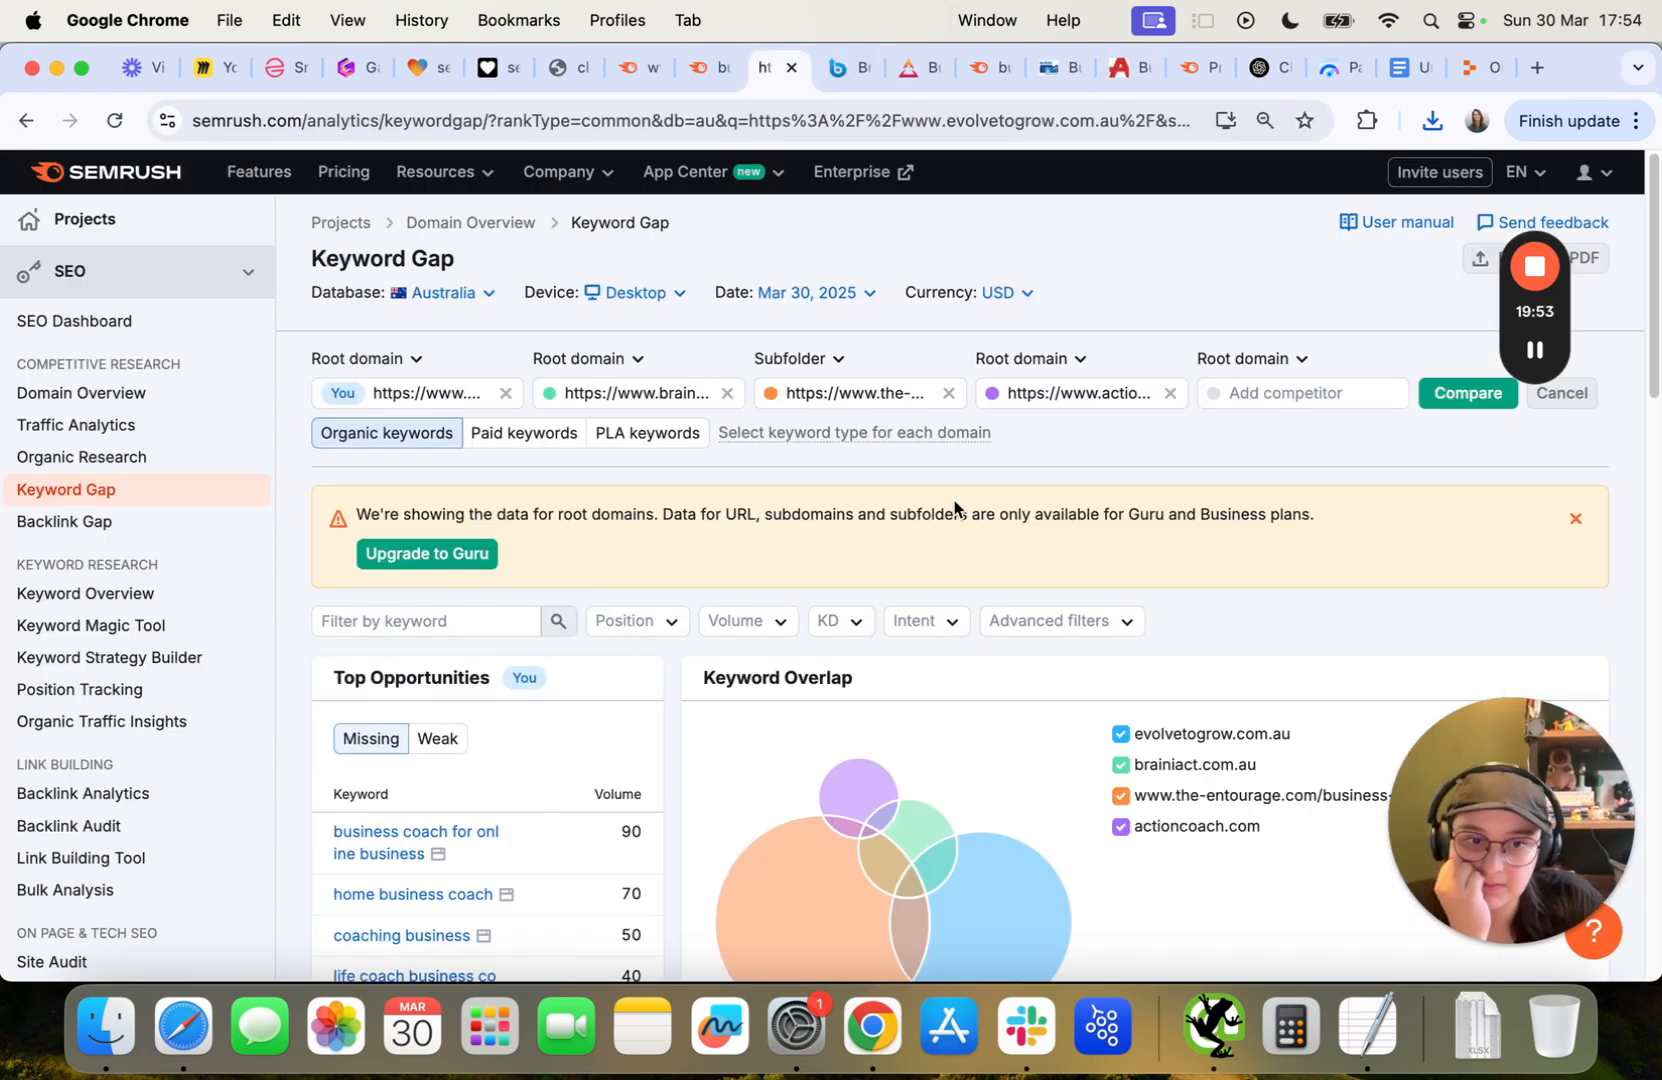
Examine the keyword overlap between the compared domains and the rankings for their shared keywords.
{"action": "scroll", "coordinate": [978, 560], "scroll_direction": "down", "scroll_amount": 5}
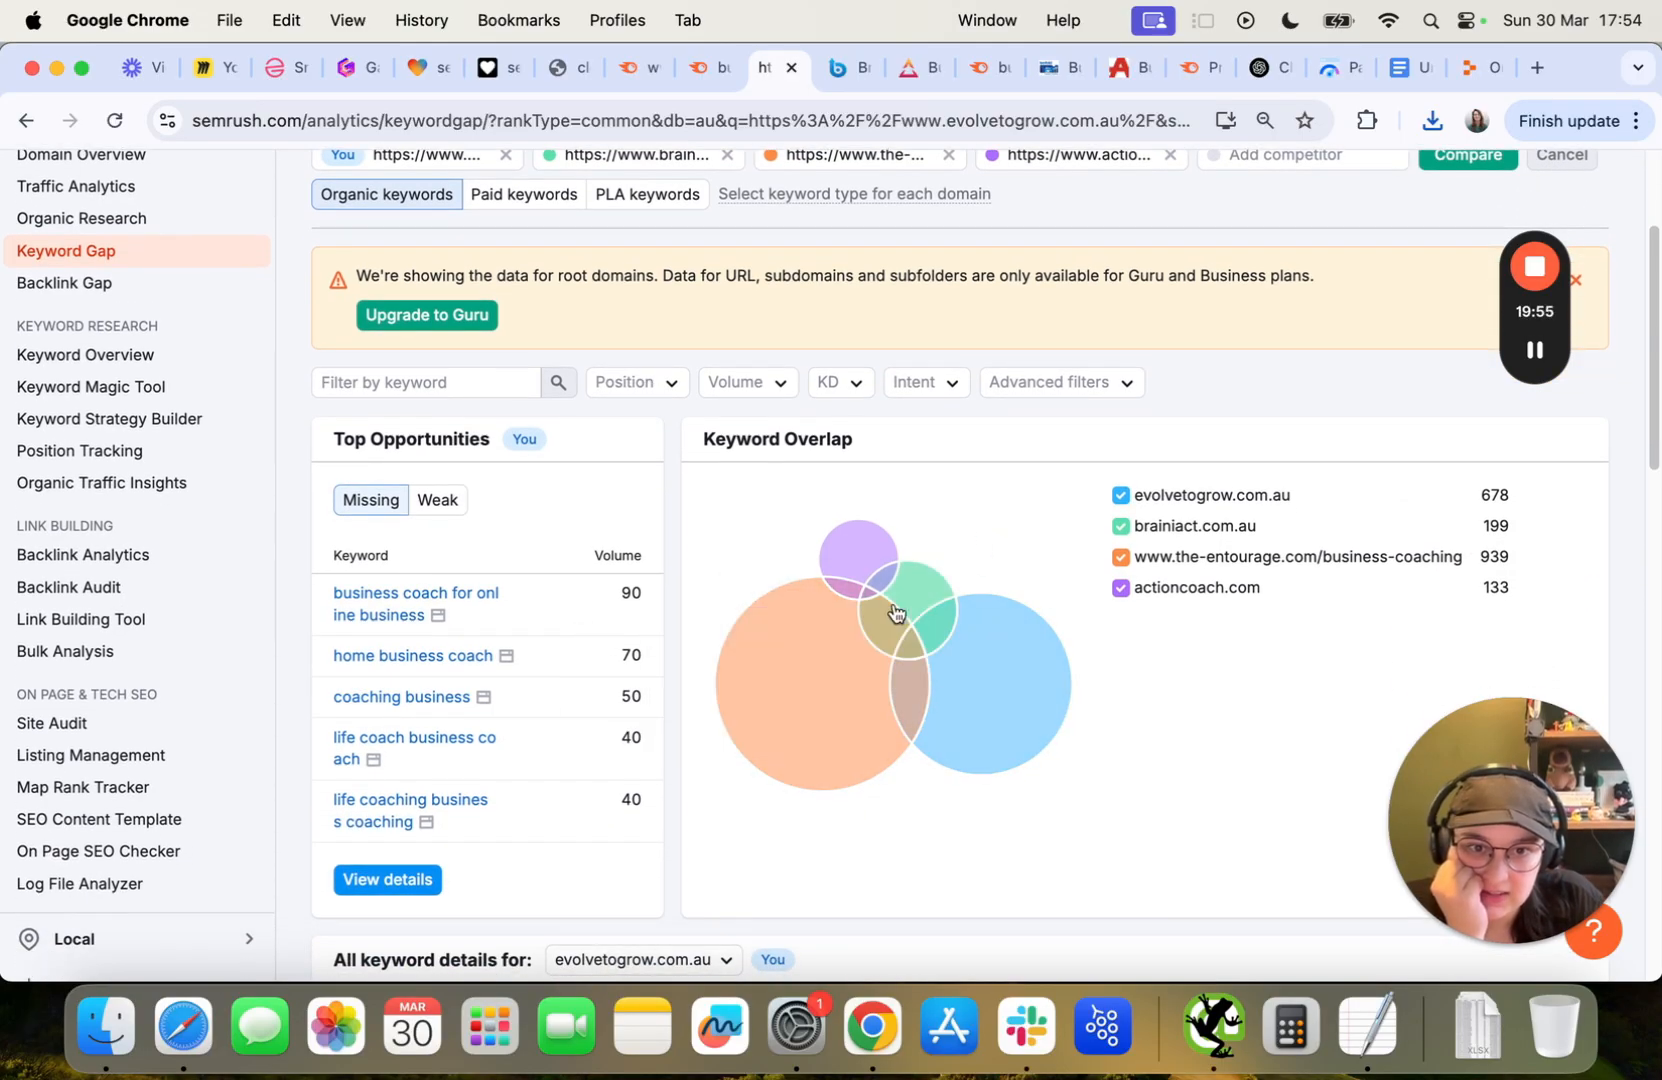
{"action": "mouse_move", "coordinate": [917, 686]}
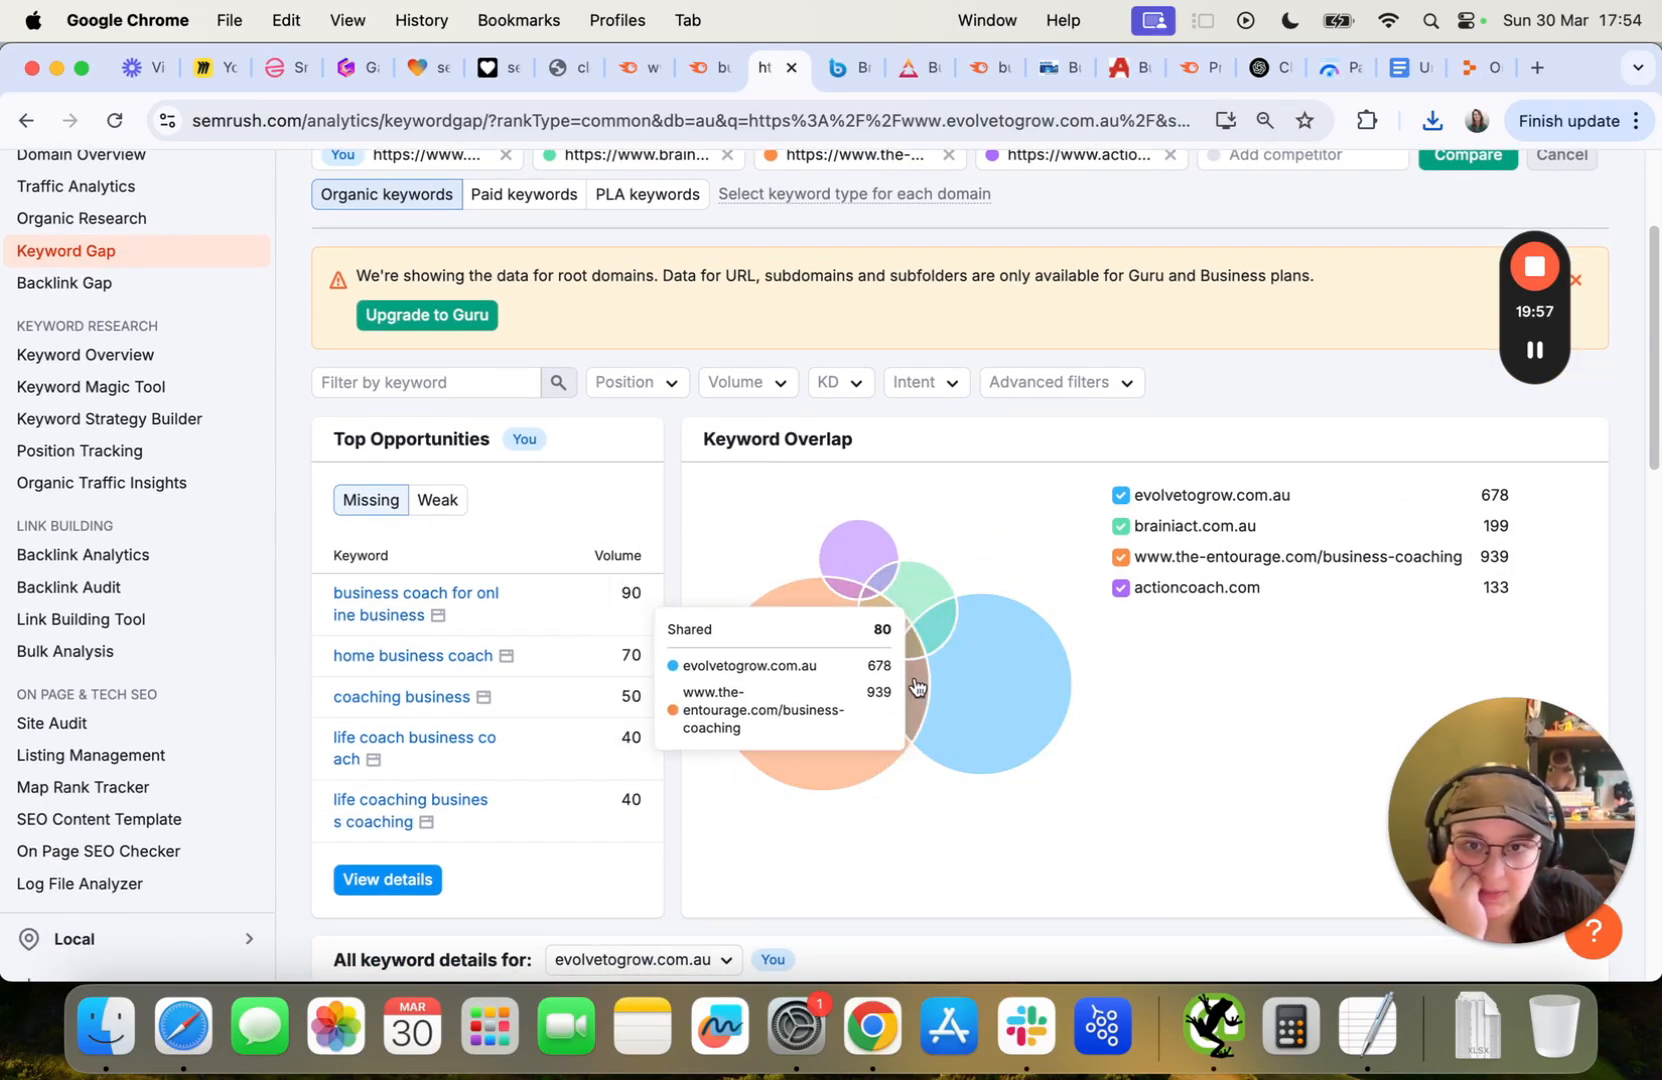
{"action": "scroll", "coordinate": [910, 660], "scroll_direction": "down", "scroll_amount": 10}
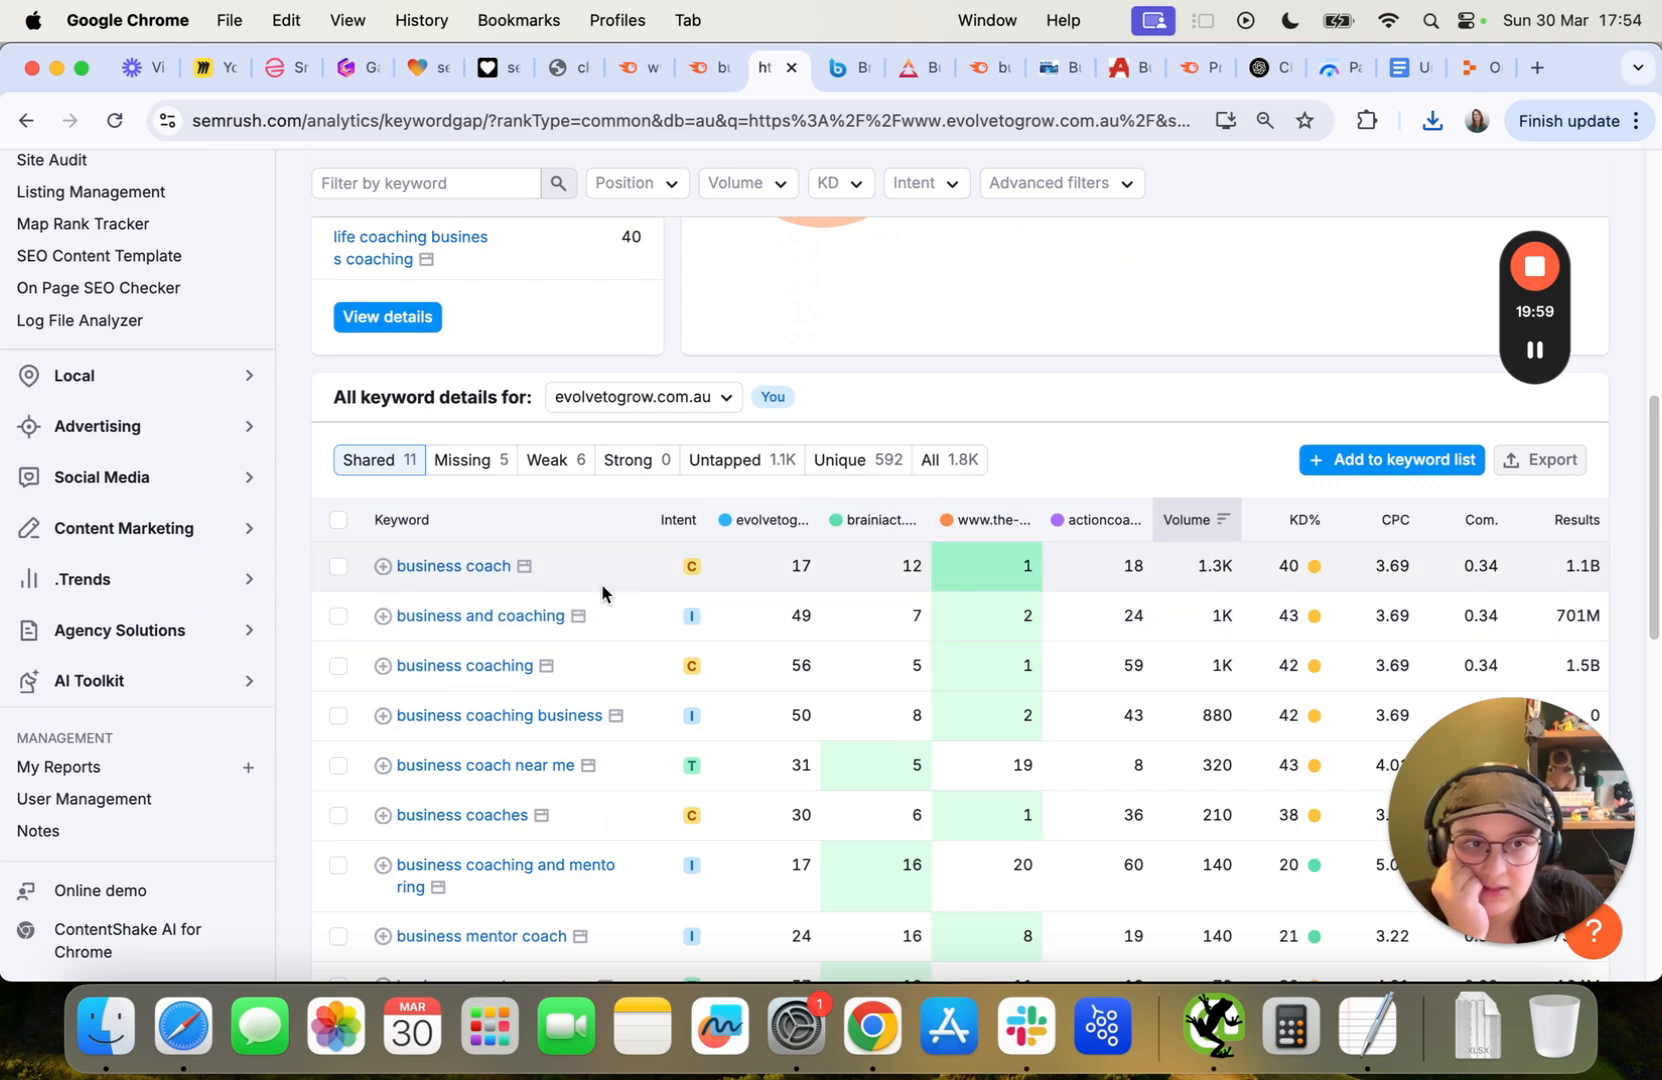
{"action": "scroll", "coordinate": [601, 583], "scroll_direction": "down", "scroll_amount": 1}
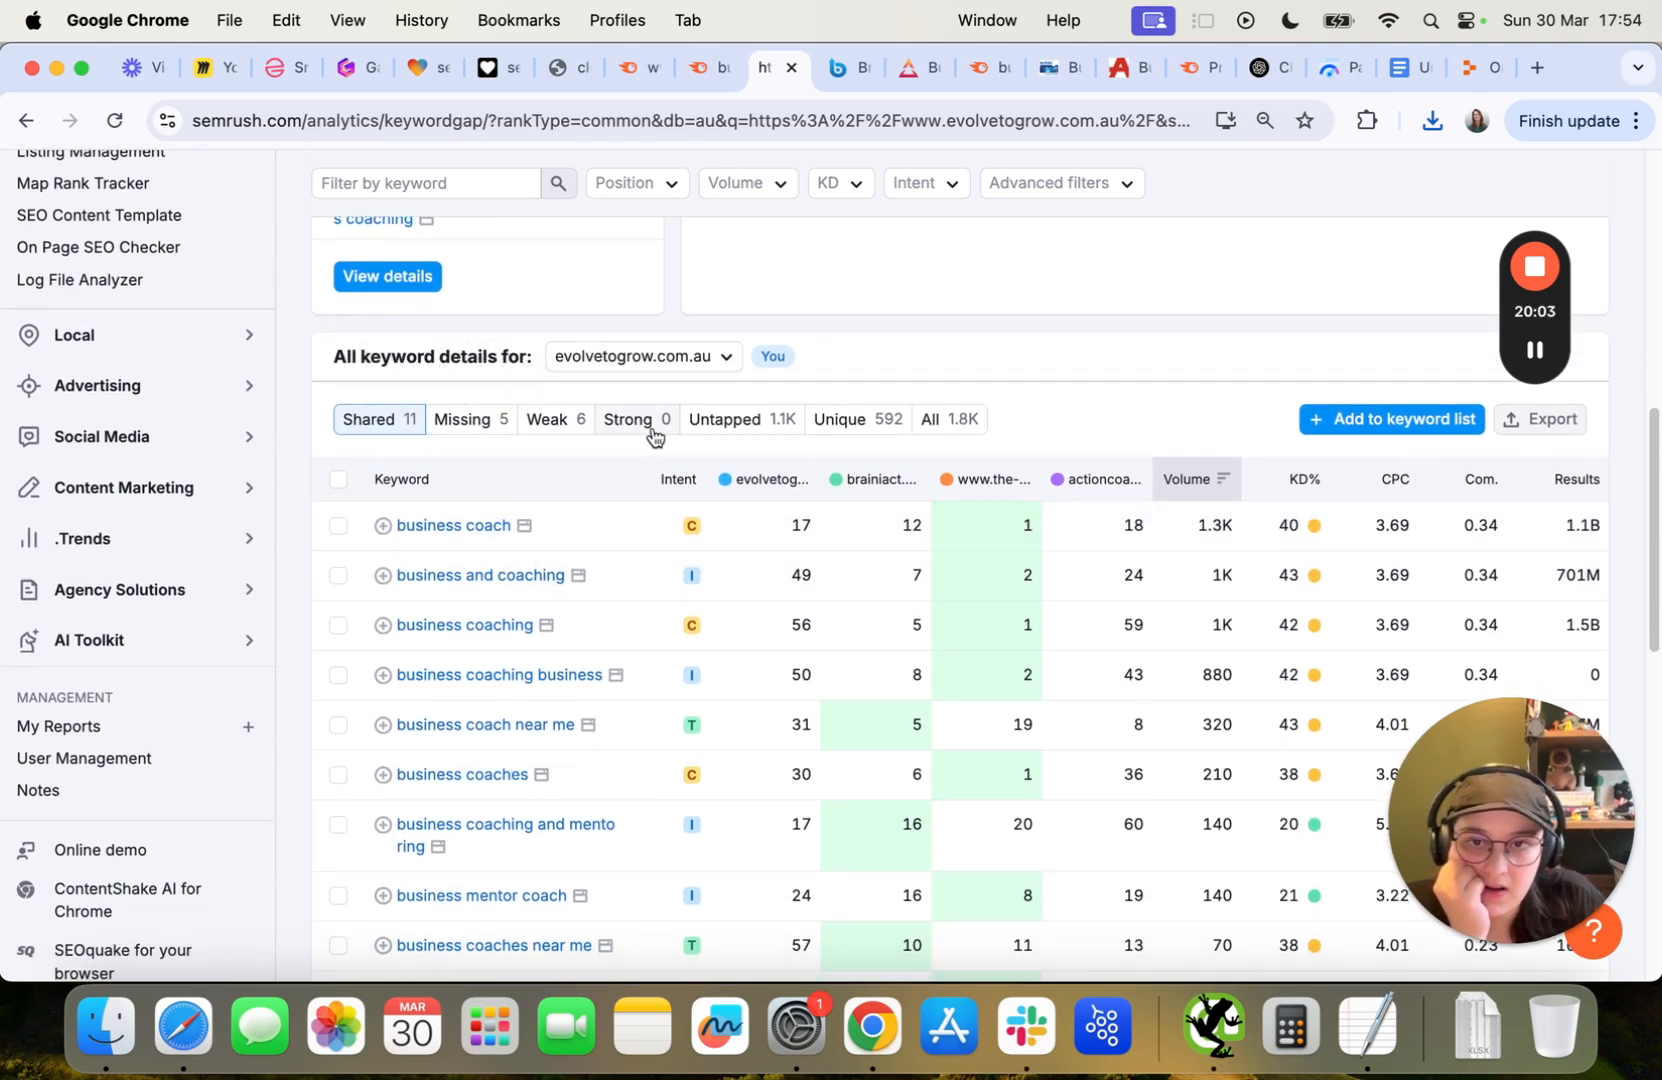
Filter the keyword details to untapped keywords, look through them, and export all of them as an Excel file.
{"action": "left_click", "coordinate": [745, 426]}
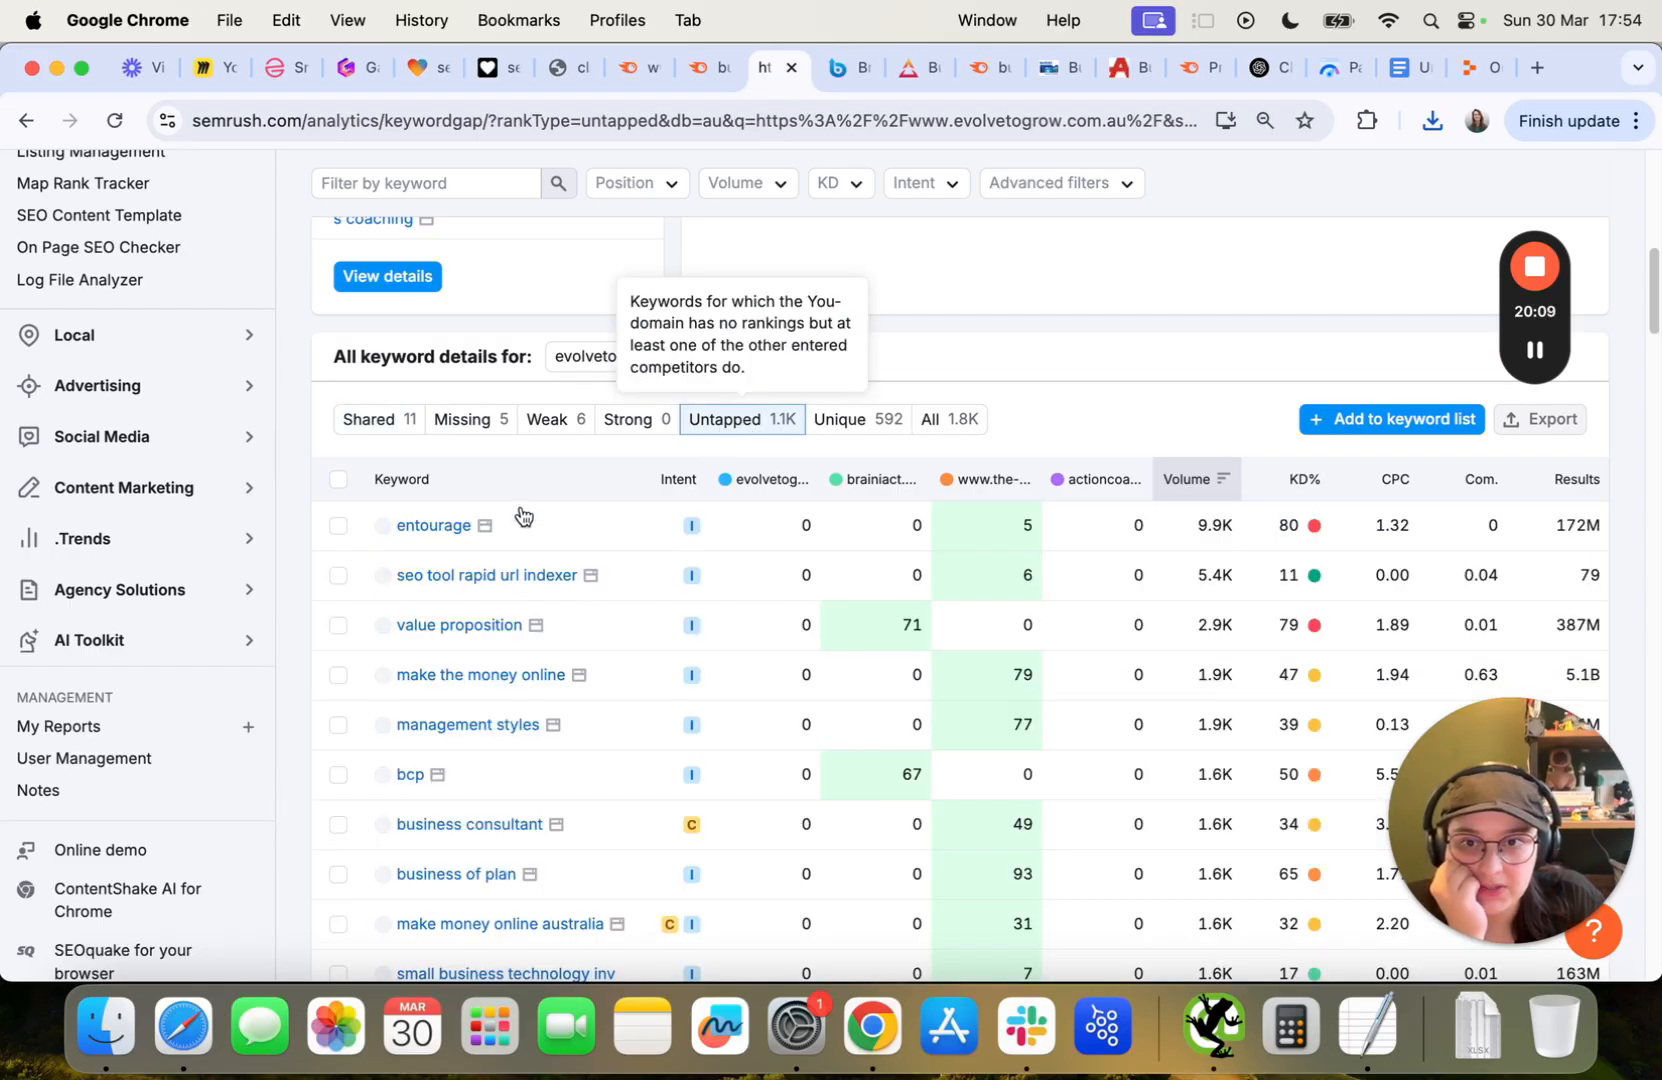
{"action": "scroll", "coordinate": [519, 671], "scroll_direction": "down", "scroll_amount": 10}
{"action": "scroll", "coordinate": [667, 610], "scroll_direction": "up", "scroll_amount": 12}
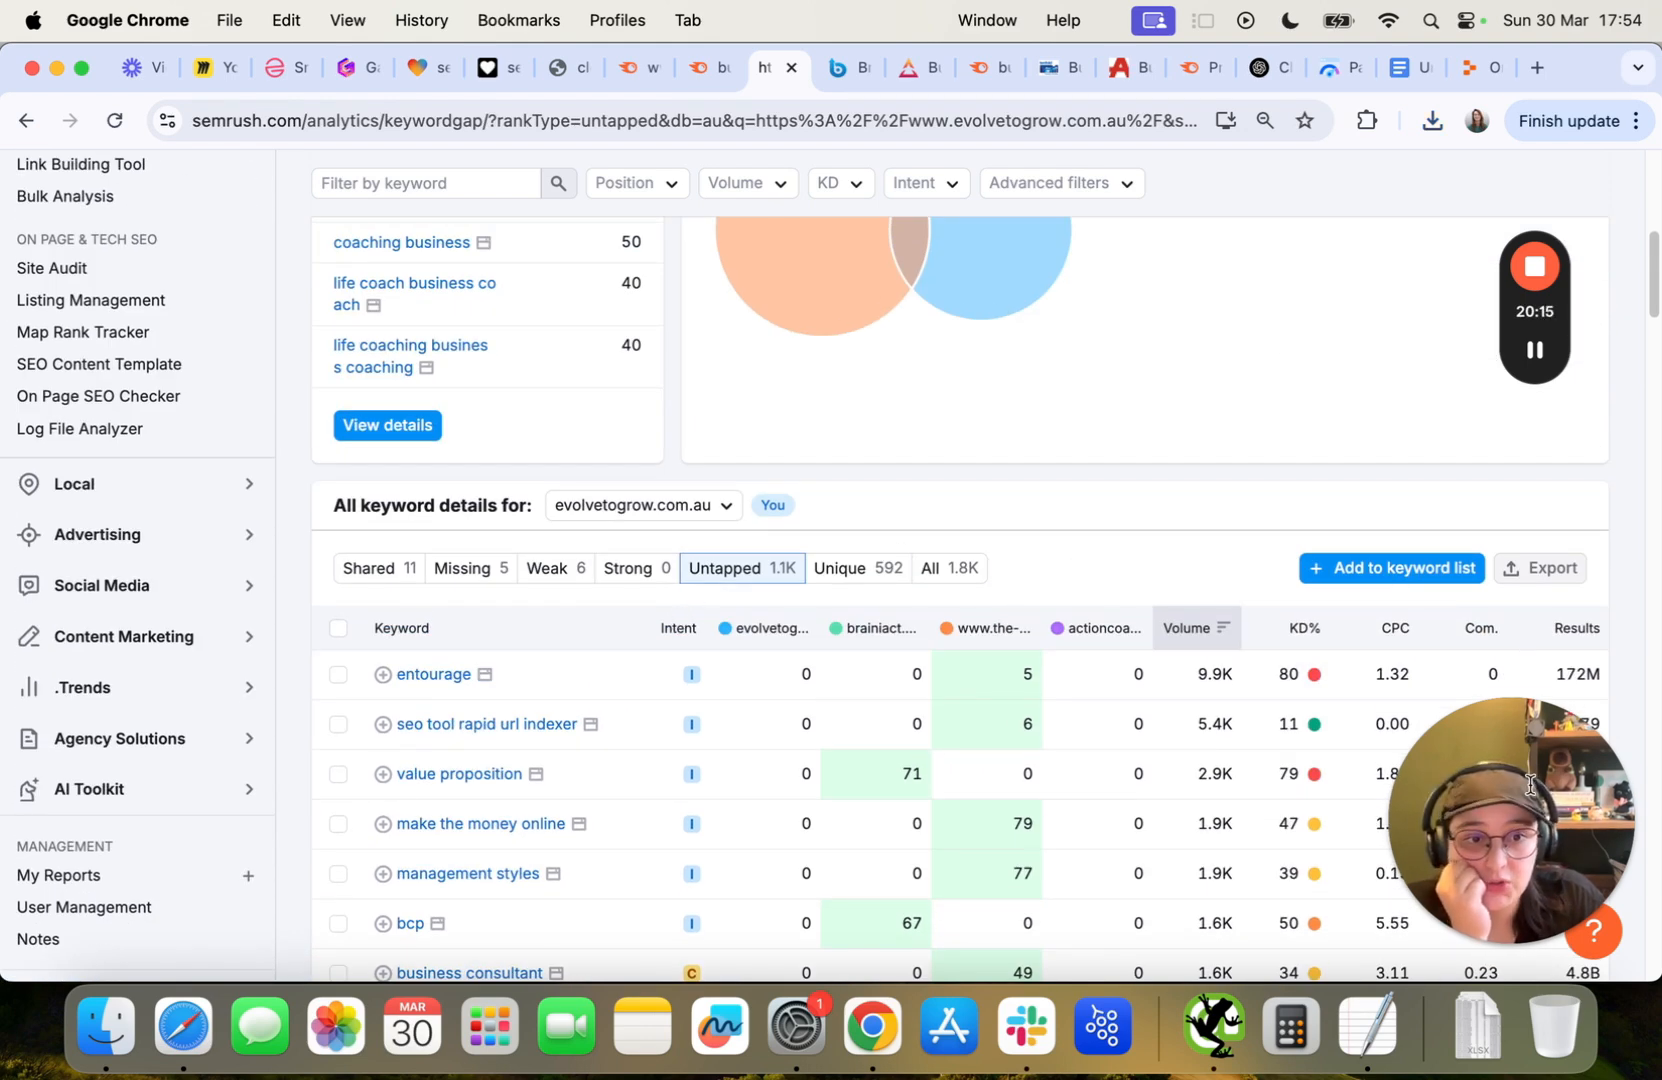
{"action": "left_click", "coordinate": [1540, 568]}
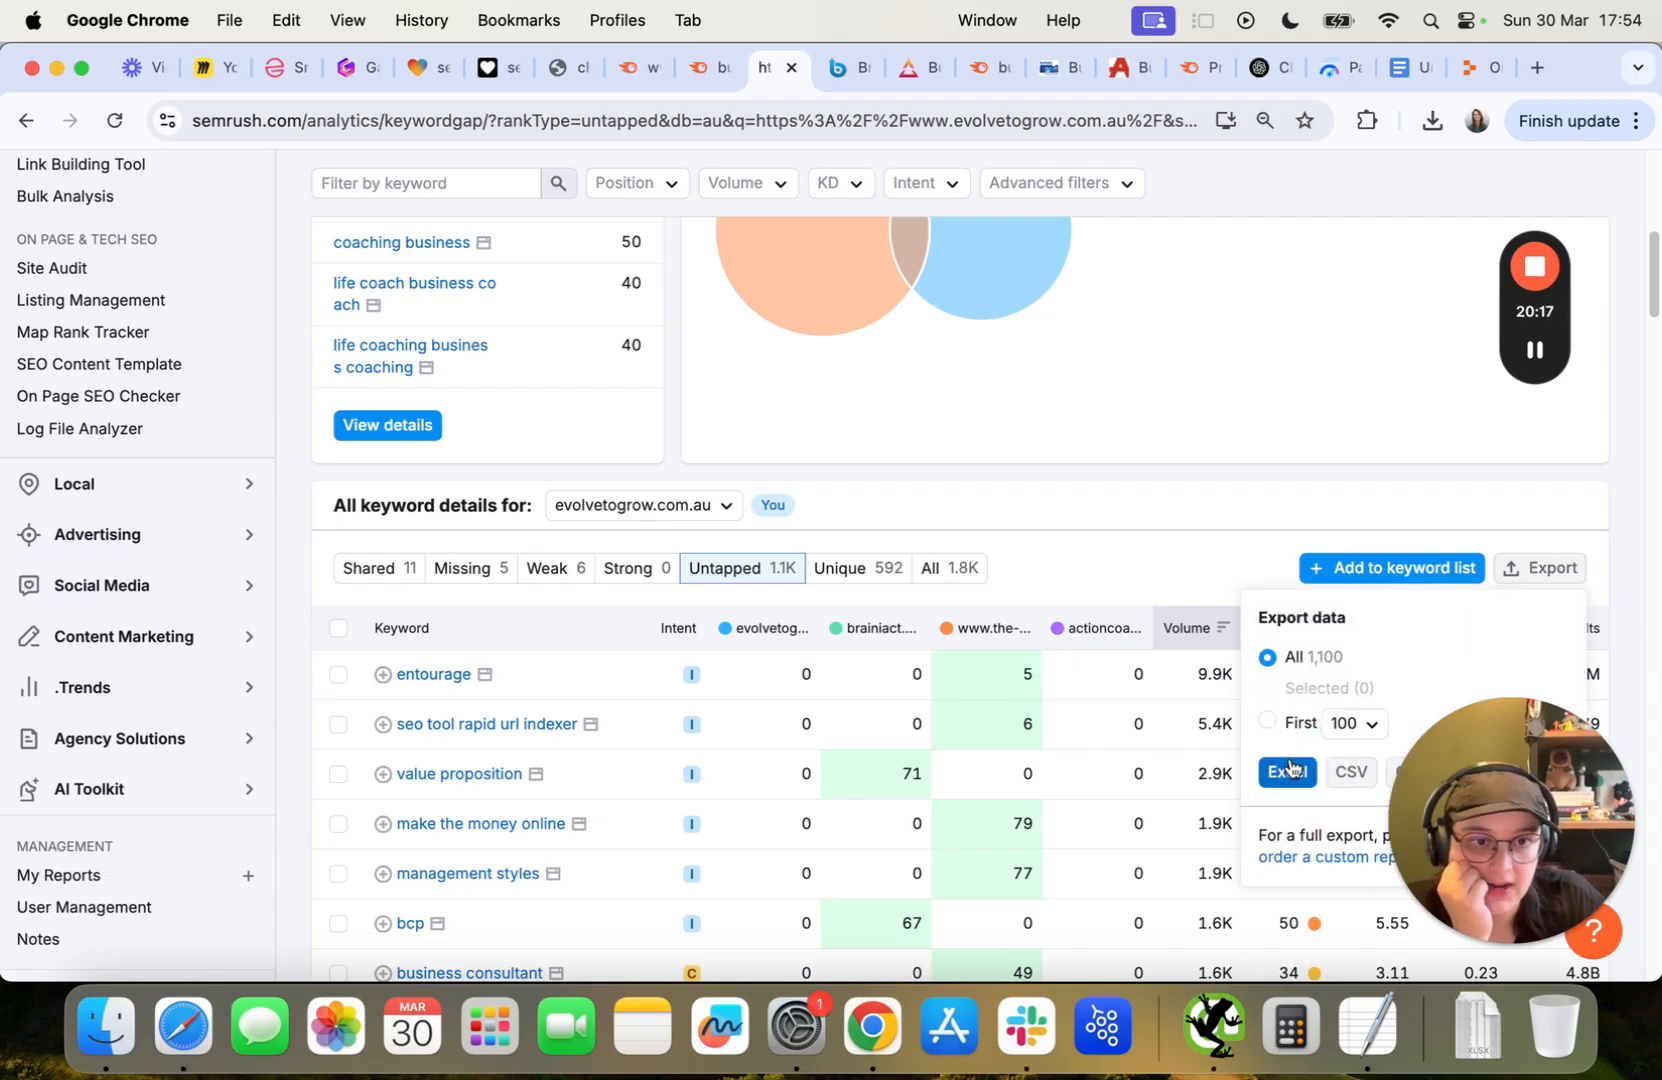
{"action": "left_click", "coordinate": [1288, 772]}
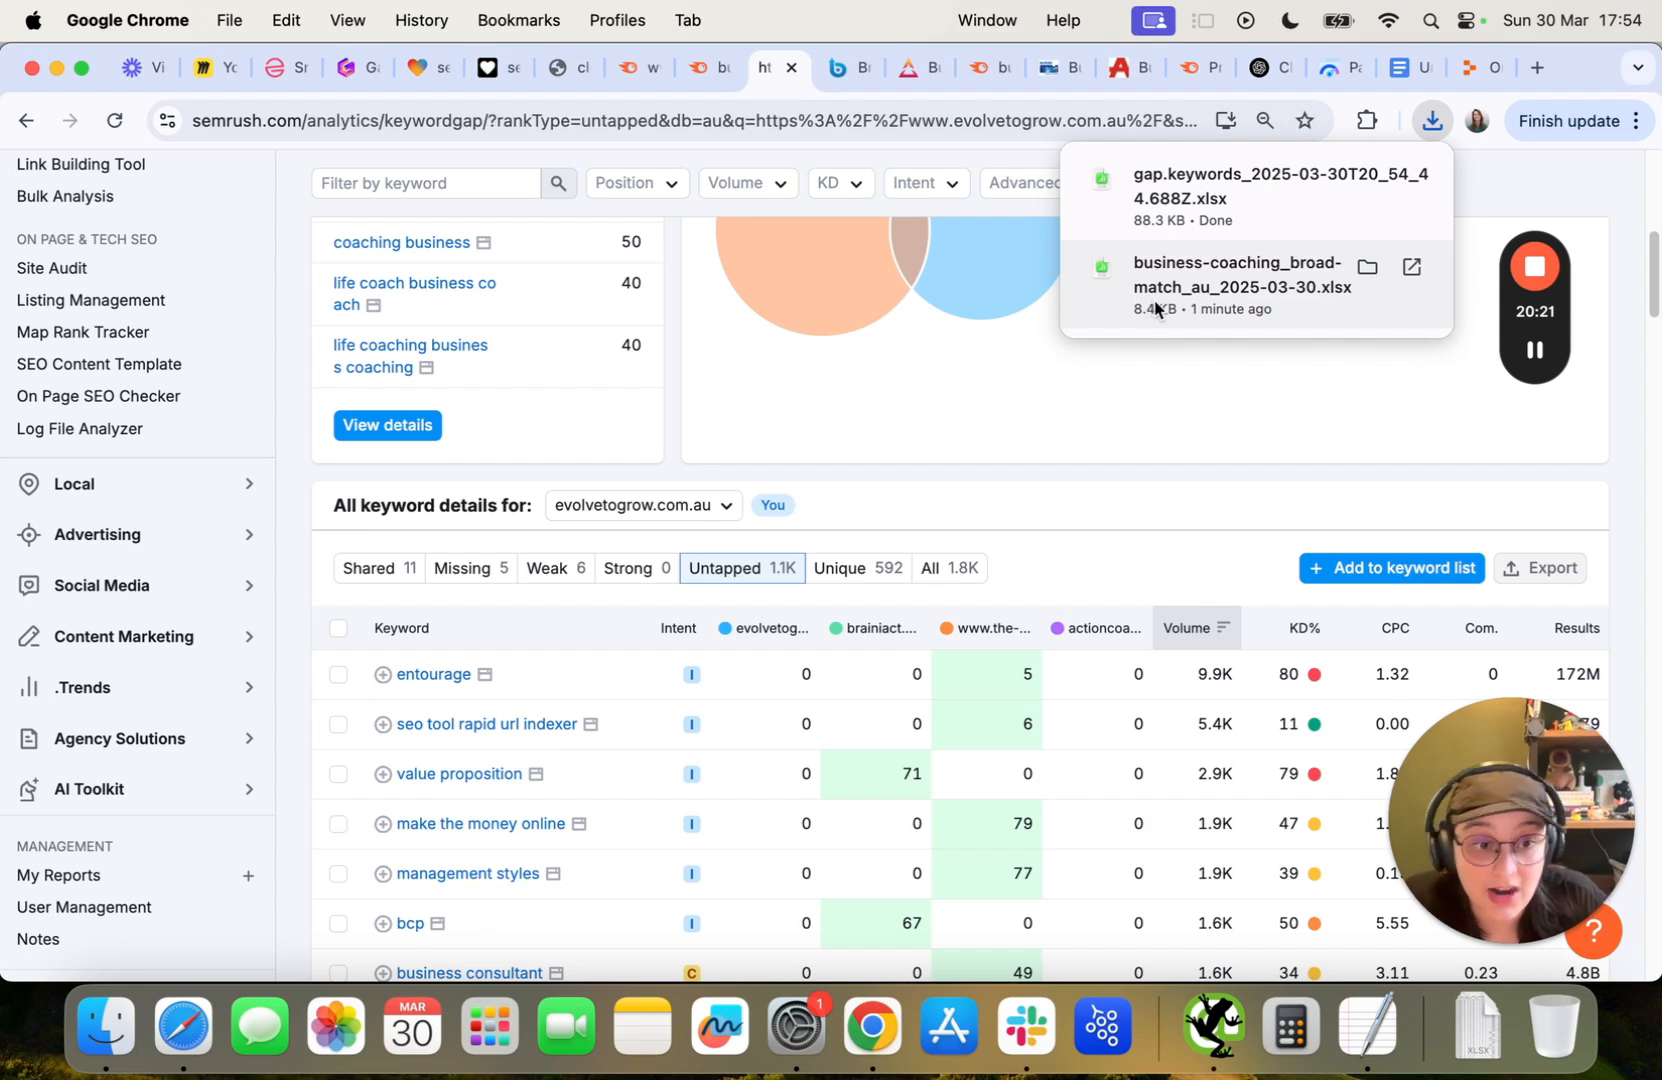
{"action": "left_click", "coordinate": [1042, 456]}
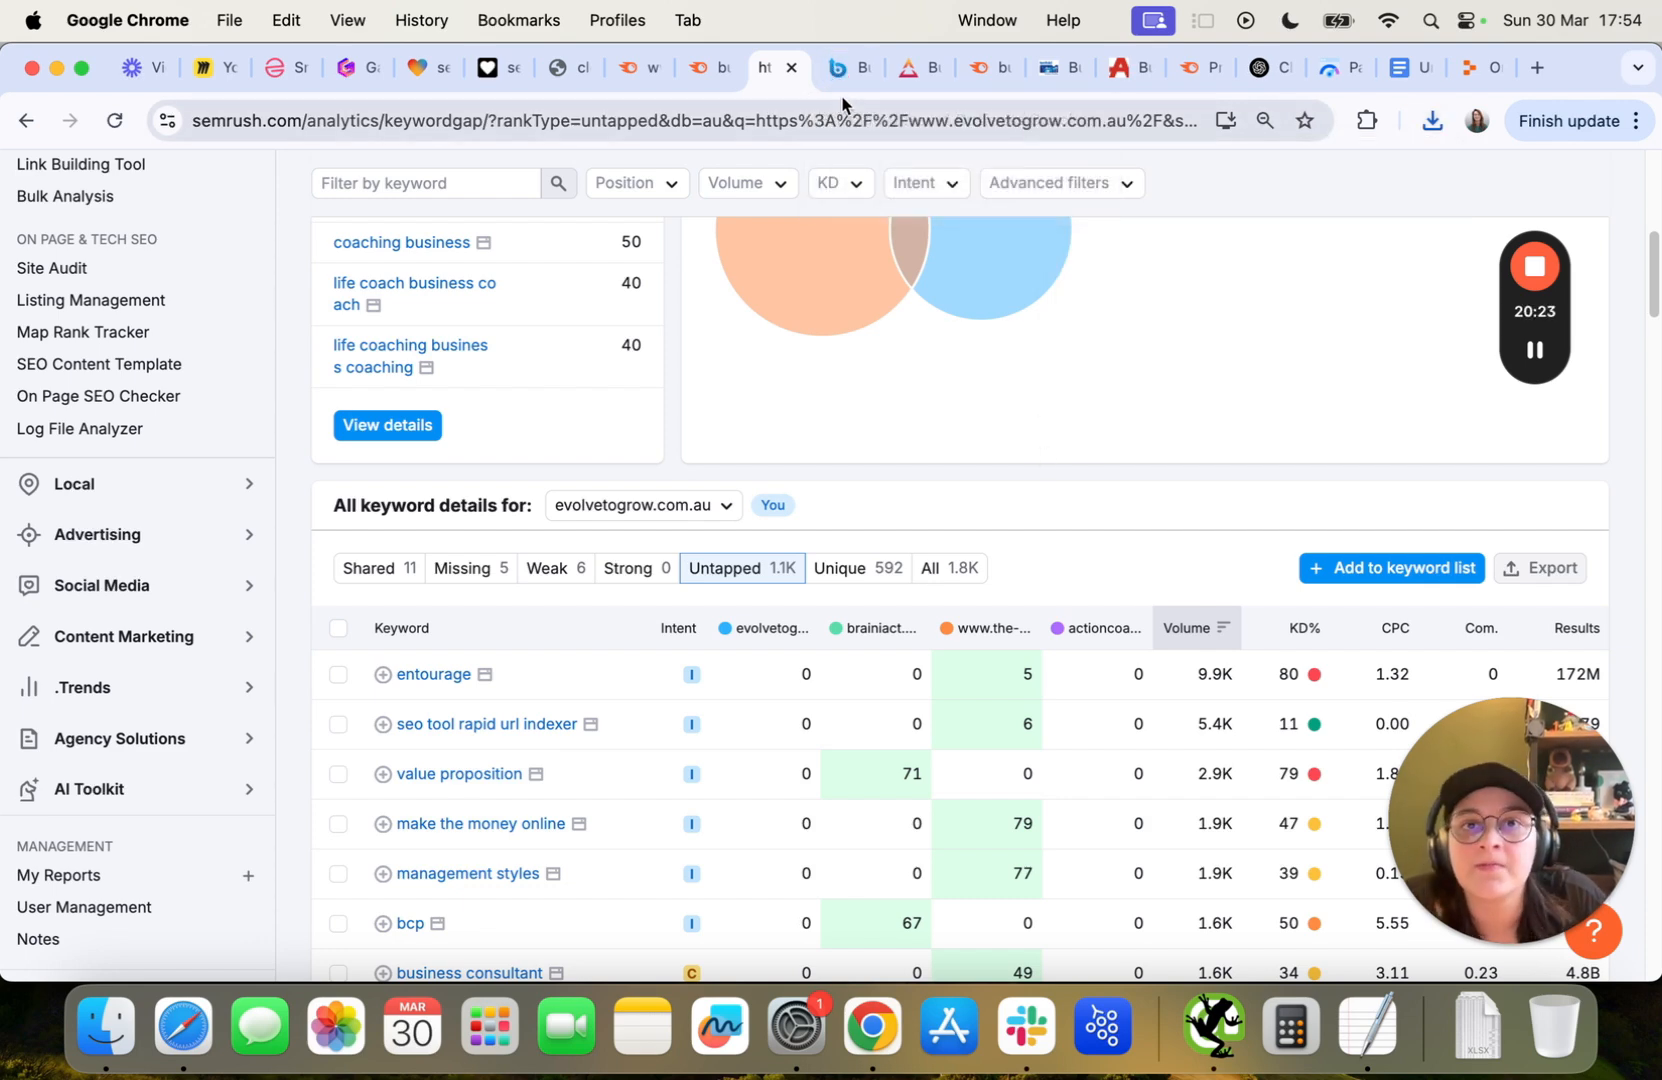
Switch to the blank Google Docs document and add "Evolve to grow SEO strategy" as a Heading 1.
{"action": "scroll", "coordinate": [840, 190], "scroll_direction": "up", "scroll_amount": 10}
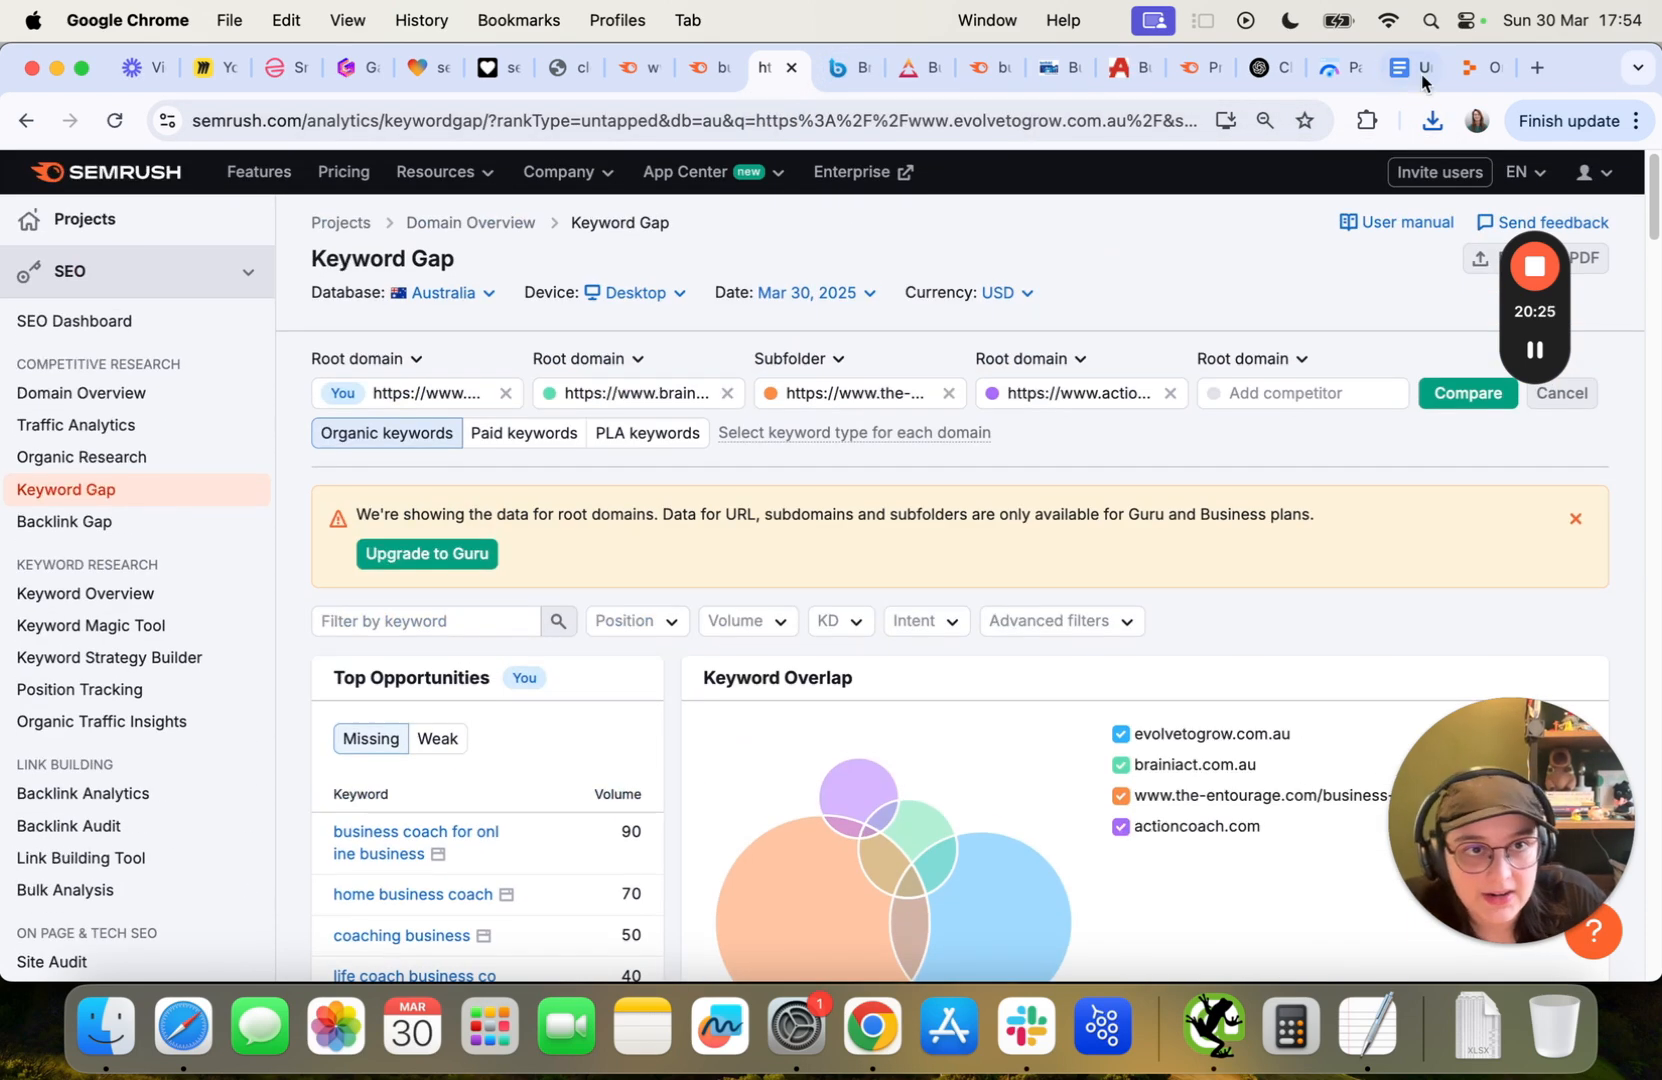
{"action": "left_click", "coordinate": [848, 68]}
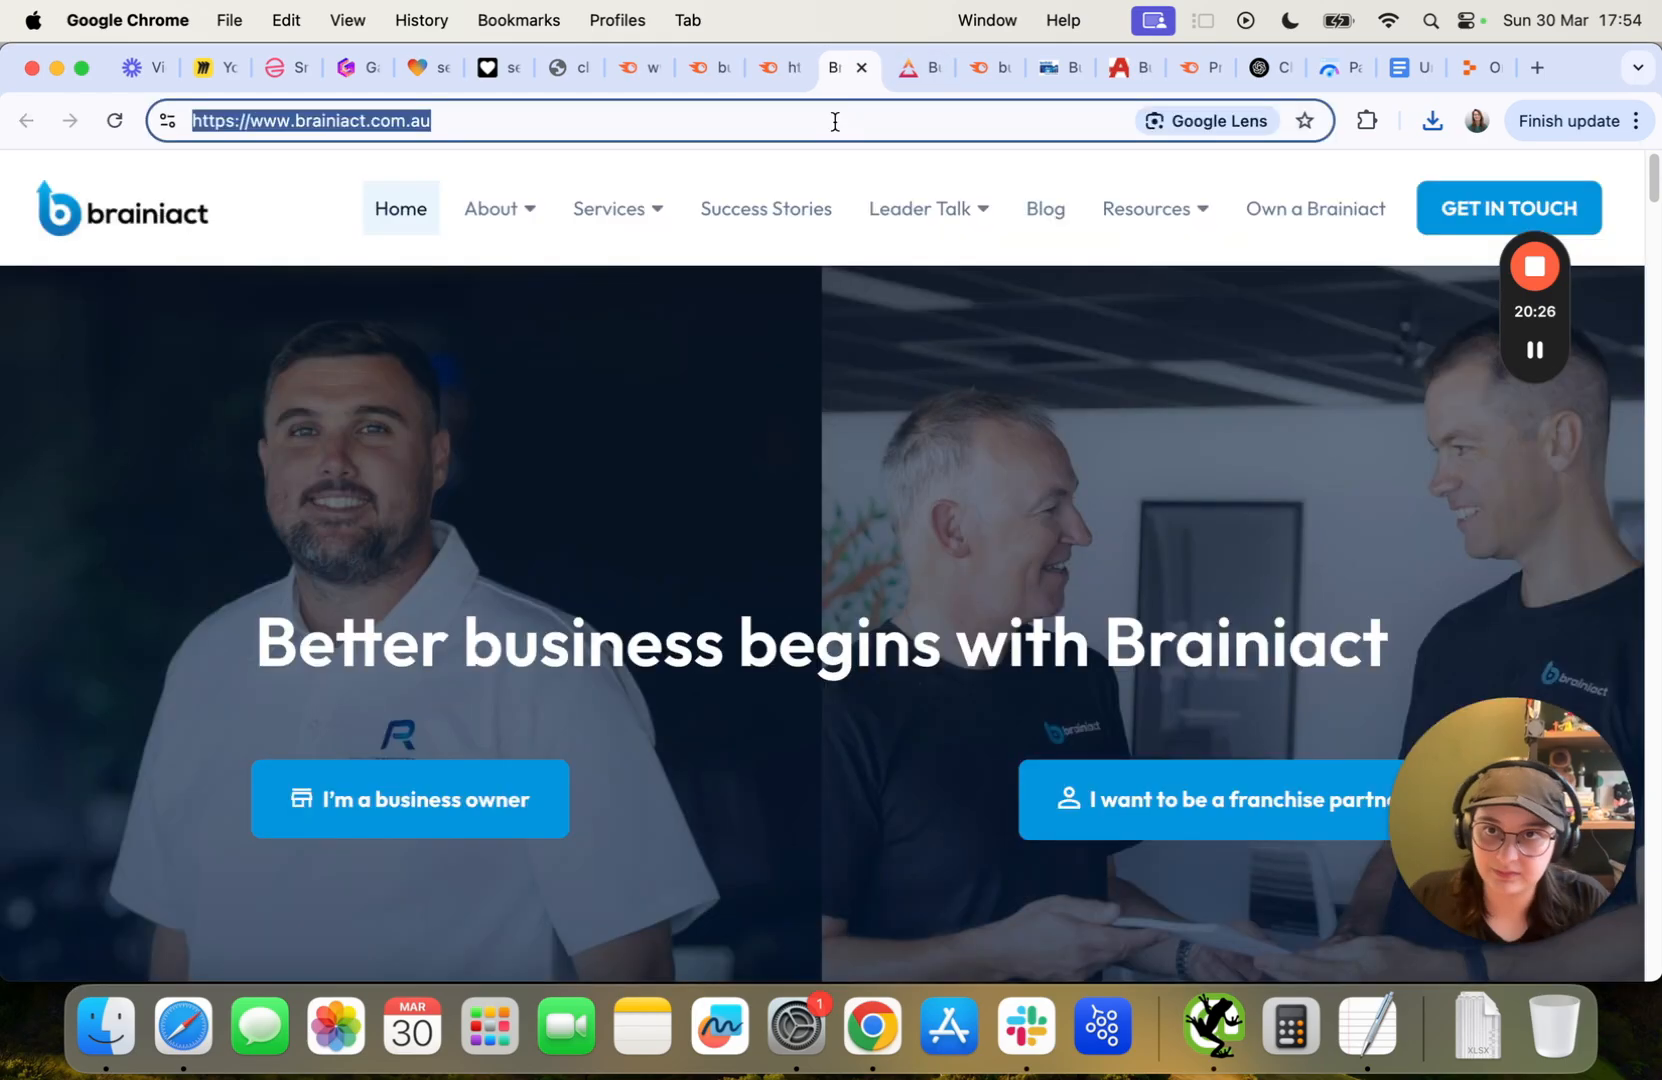
{"action": "left_click", "coordinate": [1410, 68]}
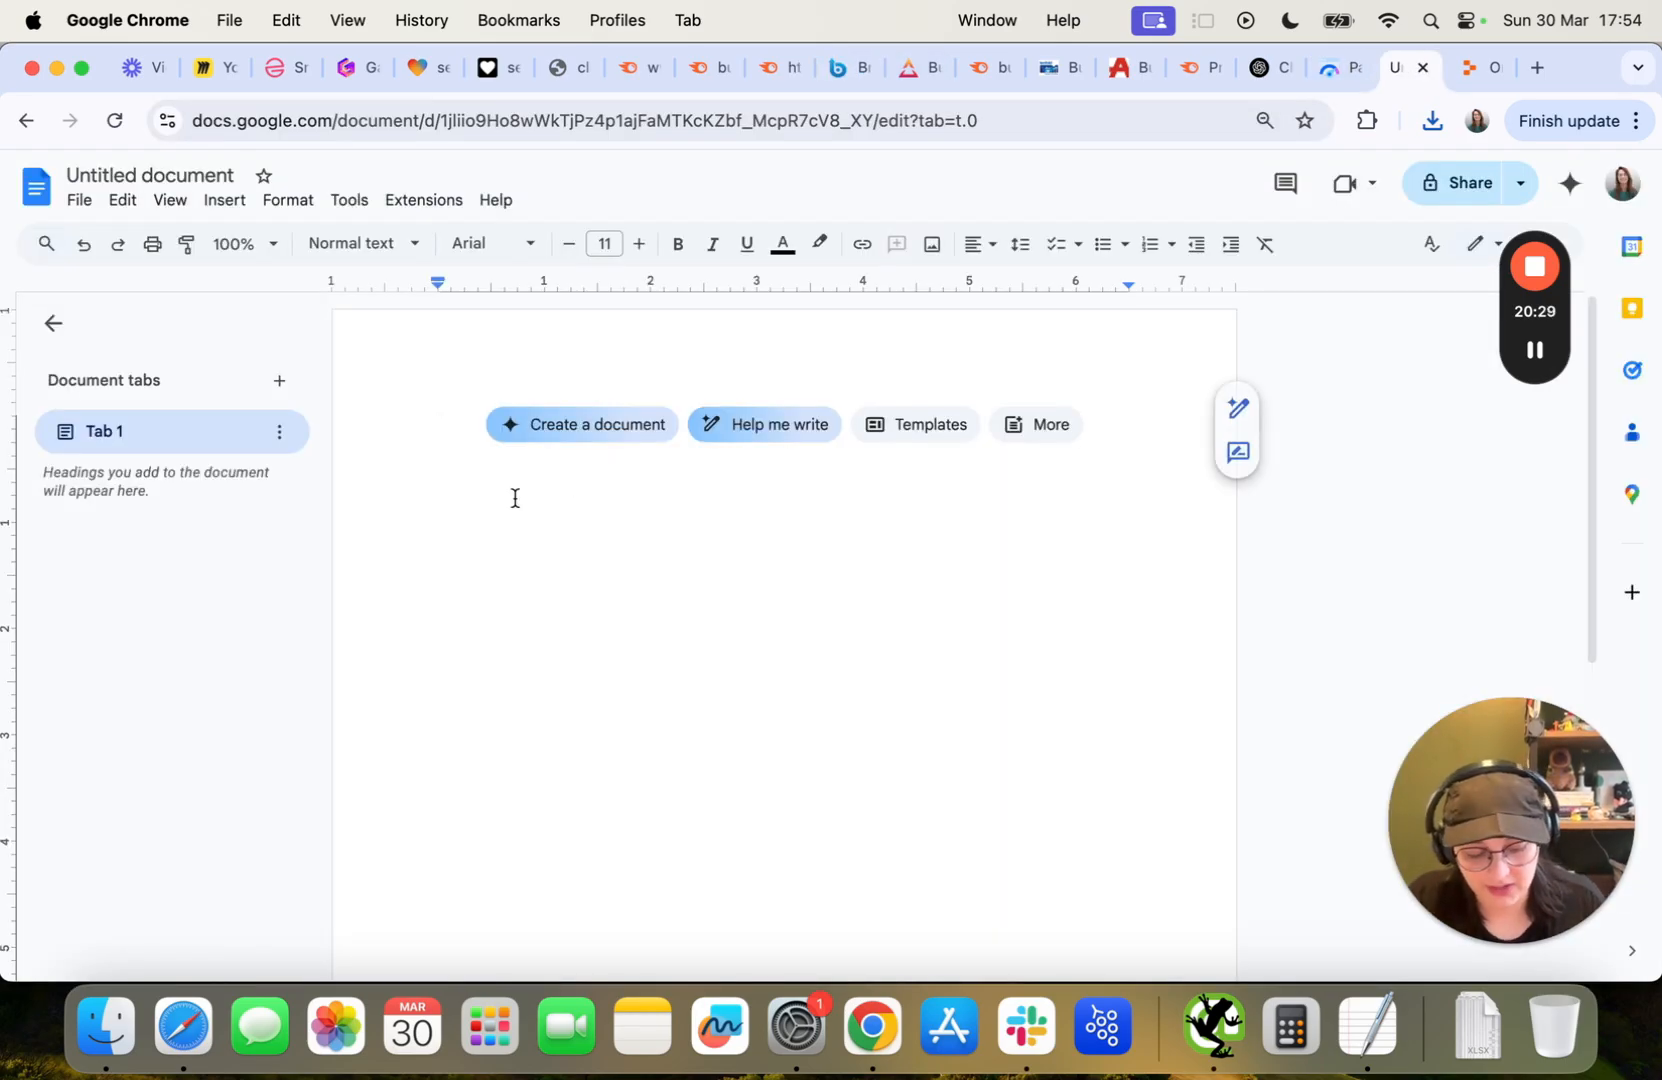
{"action": "left_click", "coordinate": [350, 243]}
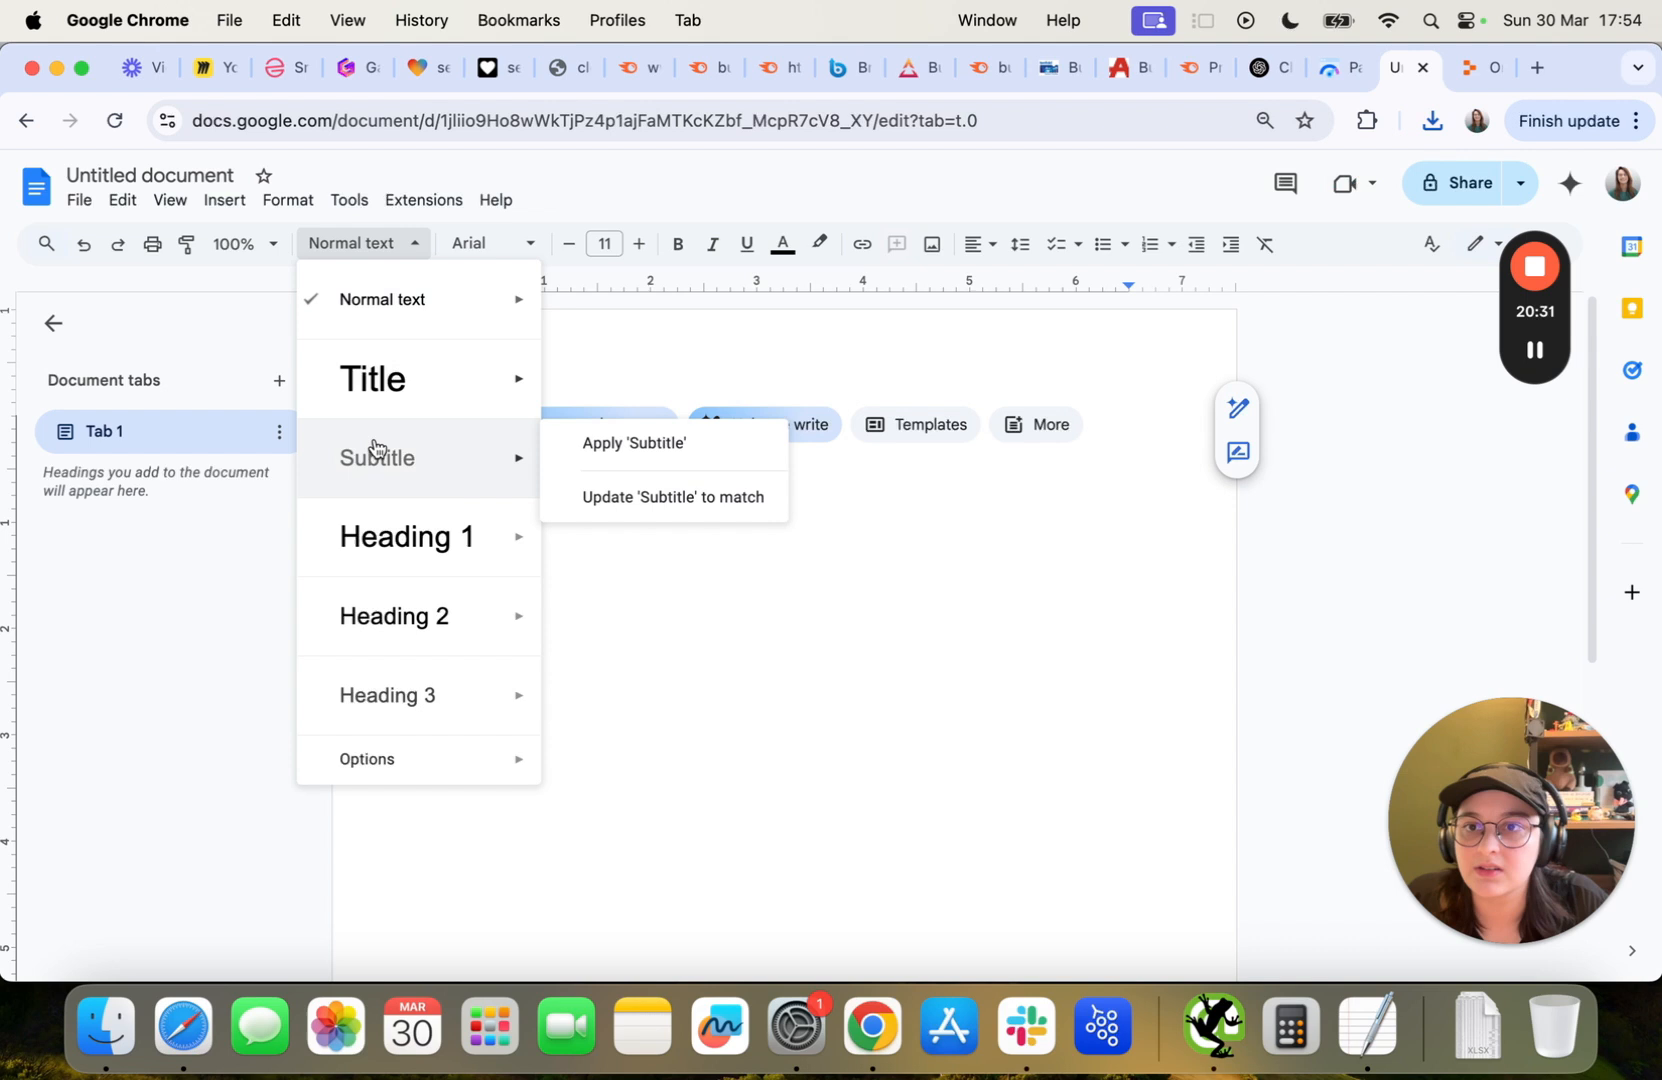
{"action": "left_click", "coordinate": [391, 546]}
{"action": "type", "text": "Ev"}
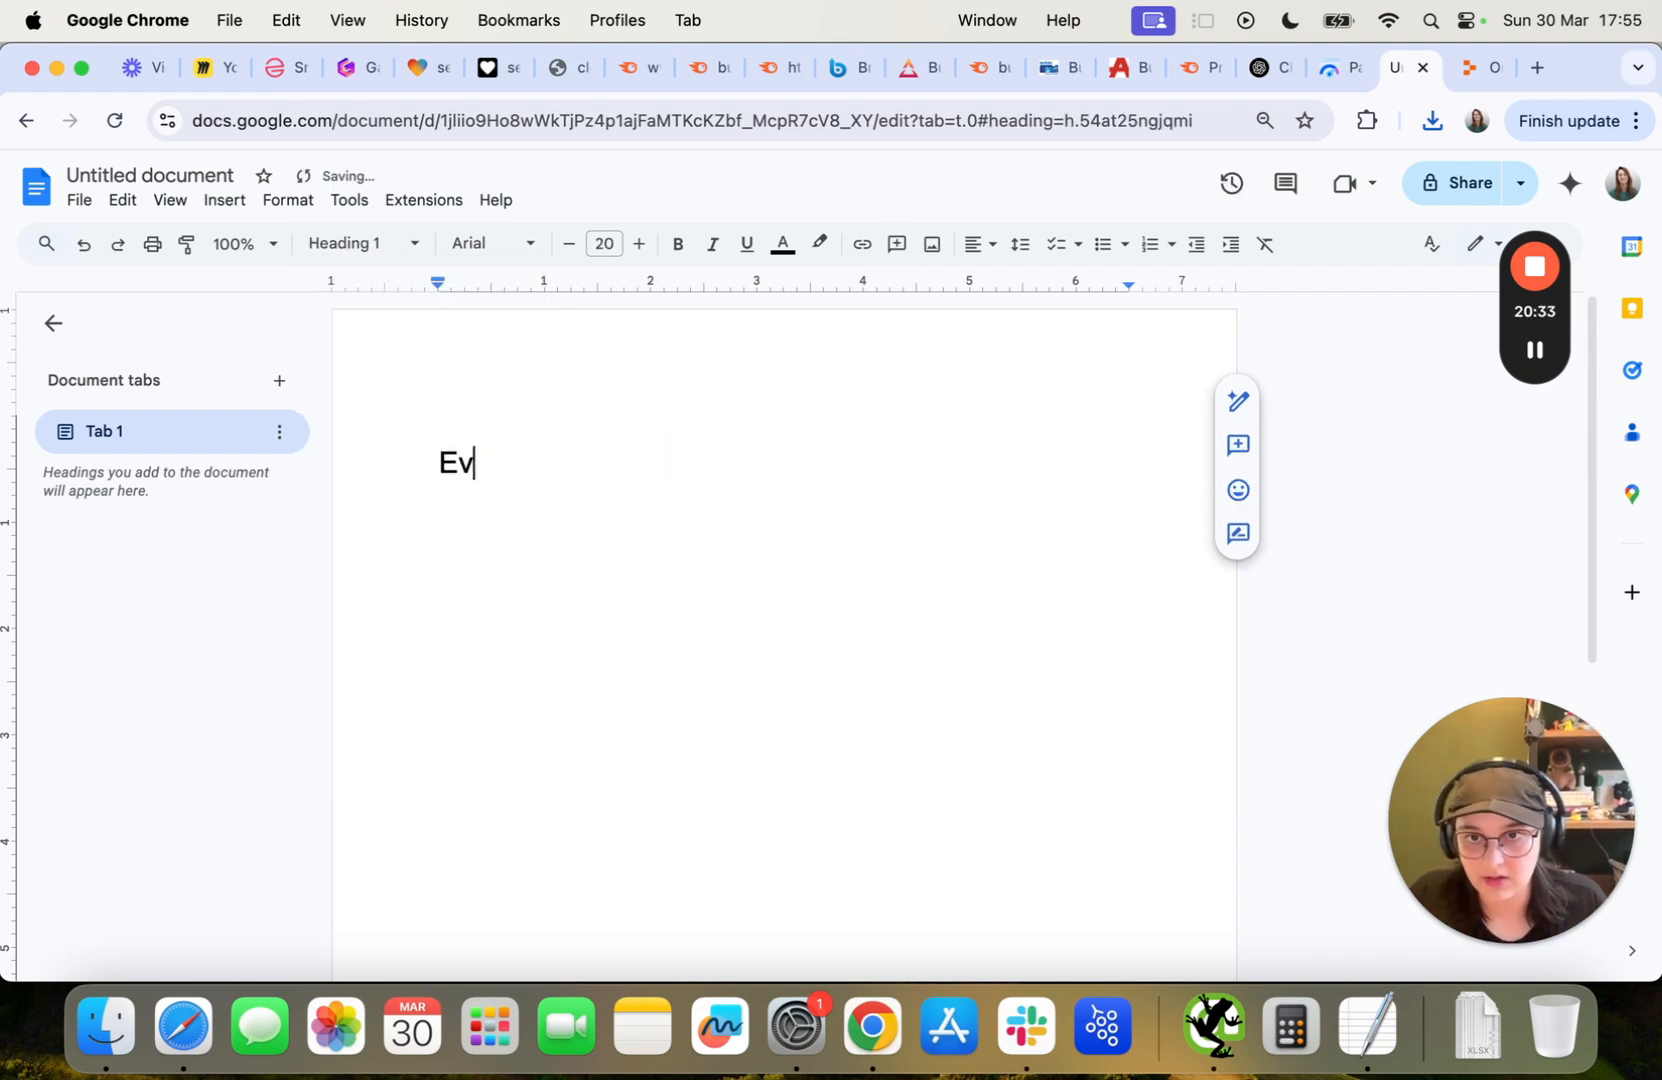
{"action": "type", "text": "olve tog row SEO strate"}
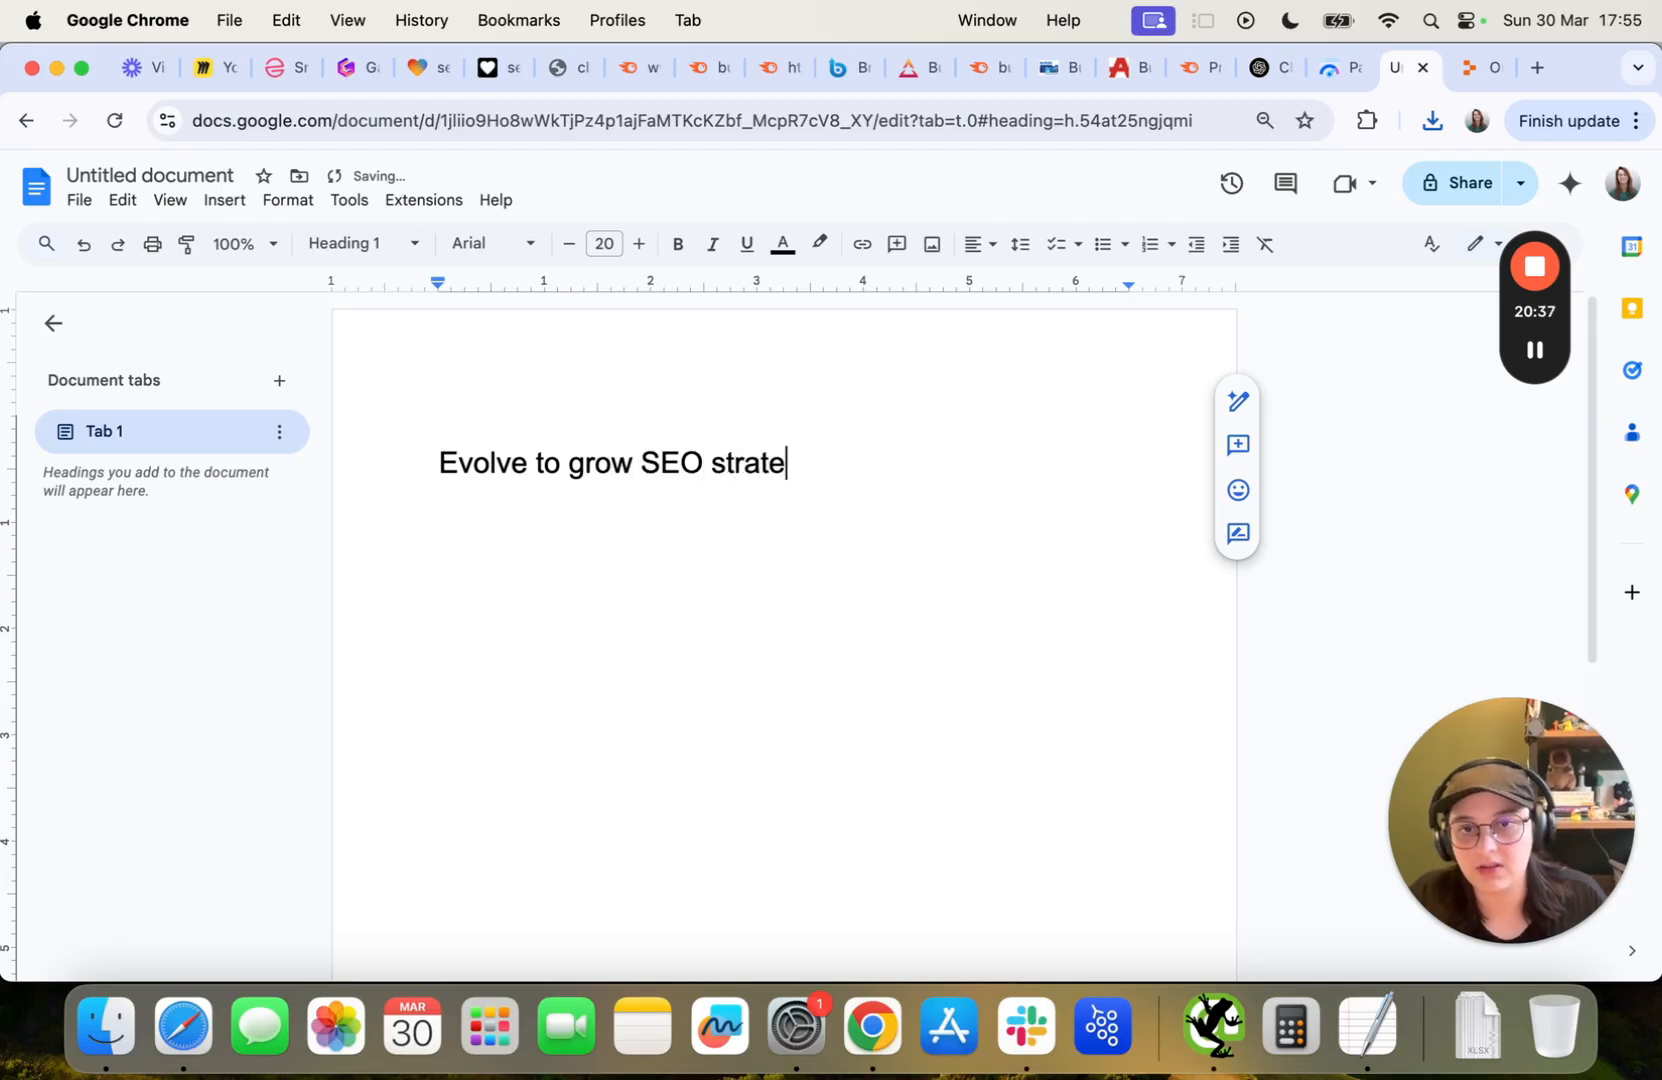
{"action": "type", "text": "gy"}
{"action": "key", "text": "Return"}
Add "Competitors" and "Keywords" as two Heading 2 sections below the document's main heading.
{"action": "left_click", "coordinate": [360, 243]}
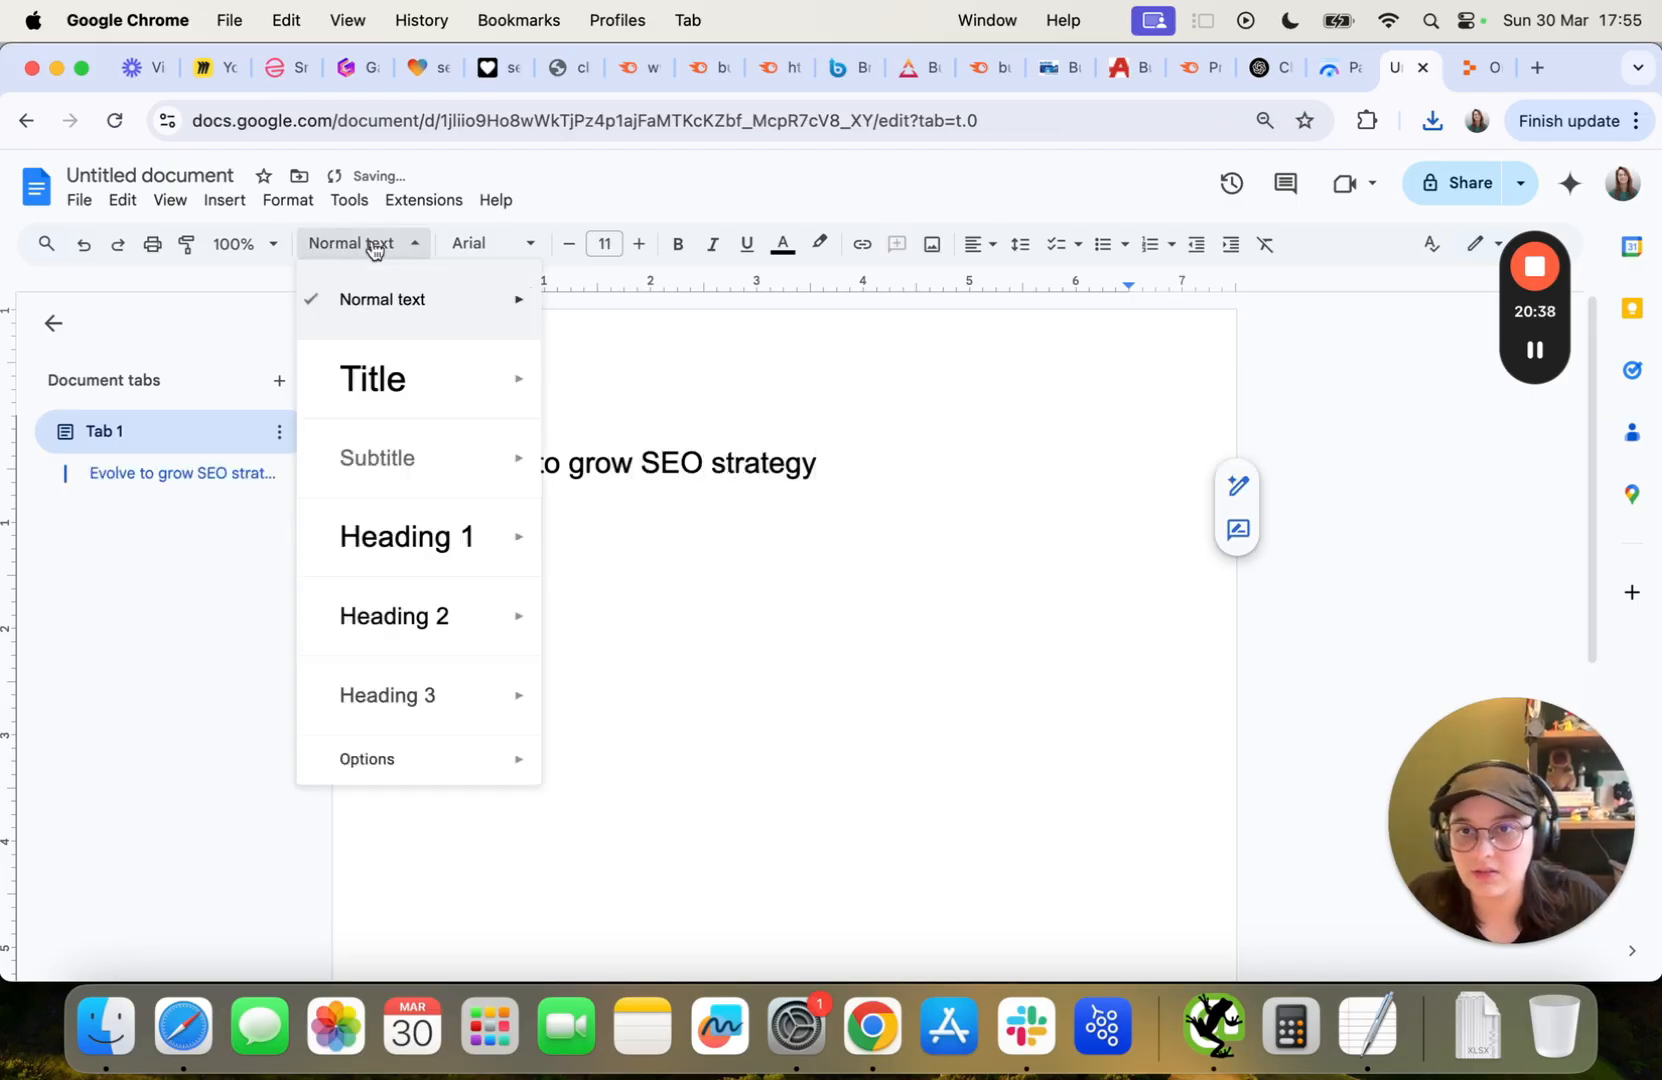
{"action": "left_click", "coordinate": [397, 616]}
{"action": "type", "text": "Competitor"}
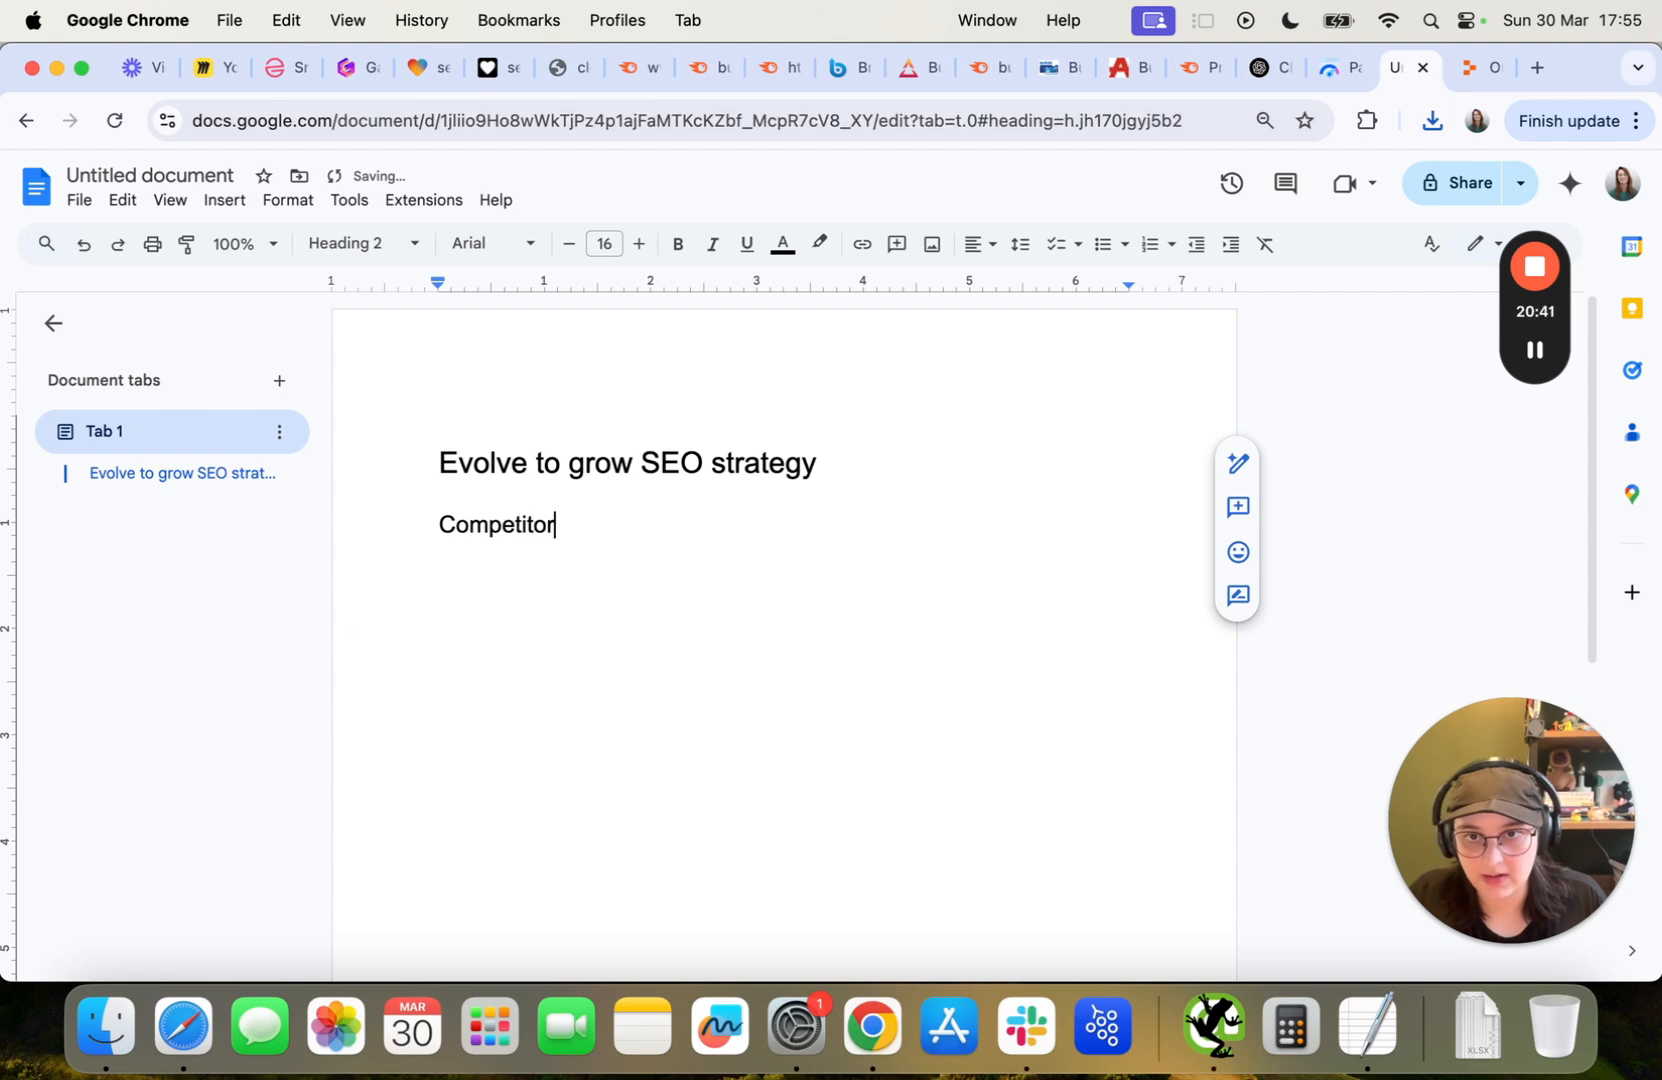
{"action": "type", "text": "s"}
{"action": "key", "text": "Return"}
{"action": "left_click", "coordinate": [355, 246]}
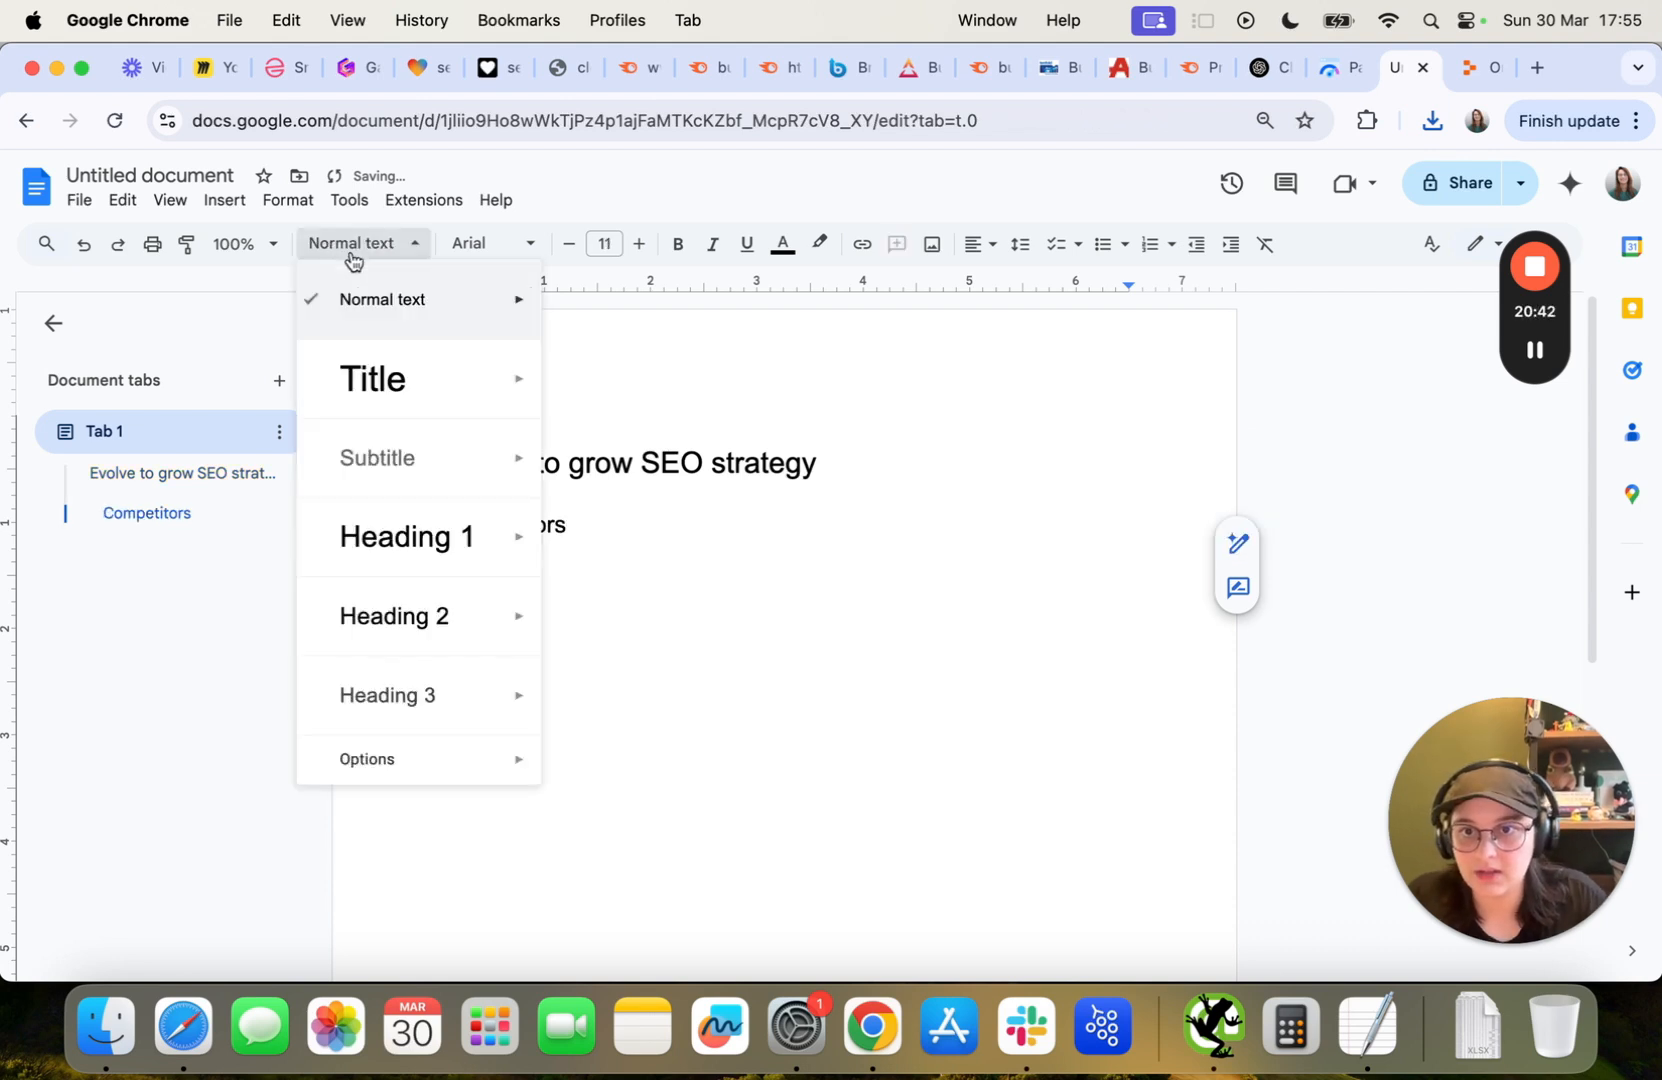
{"action": "left_click", "coordinate": [386, 632]}
{"action": "type", "text": "Keywords"}
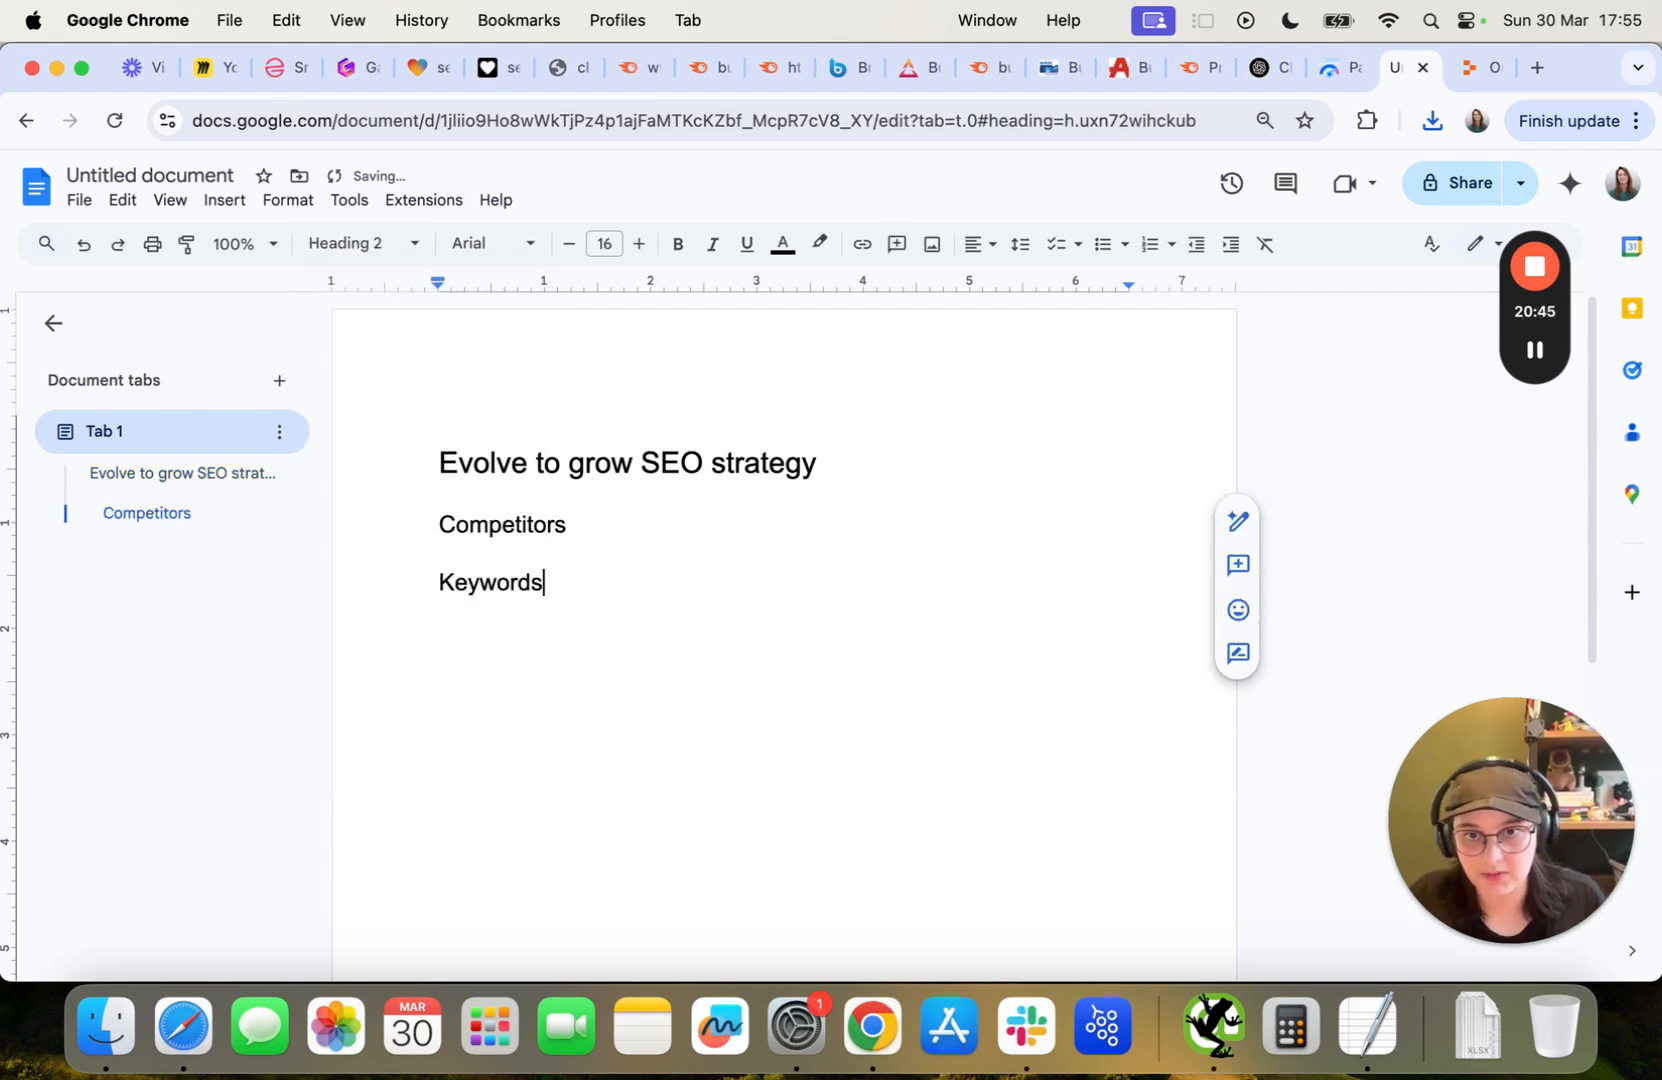
{"action": "key", "text": "Return"}
Under Keywords, add the Heading 3 lines "Keyword Research based on topic (services)" and "Keyword Gap (competitors)".
{"action": "left_click", "coordinate": [360, 244]}
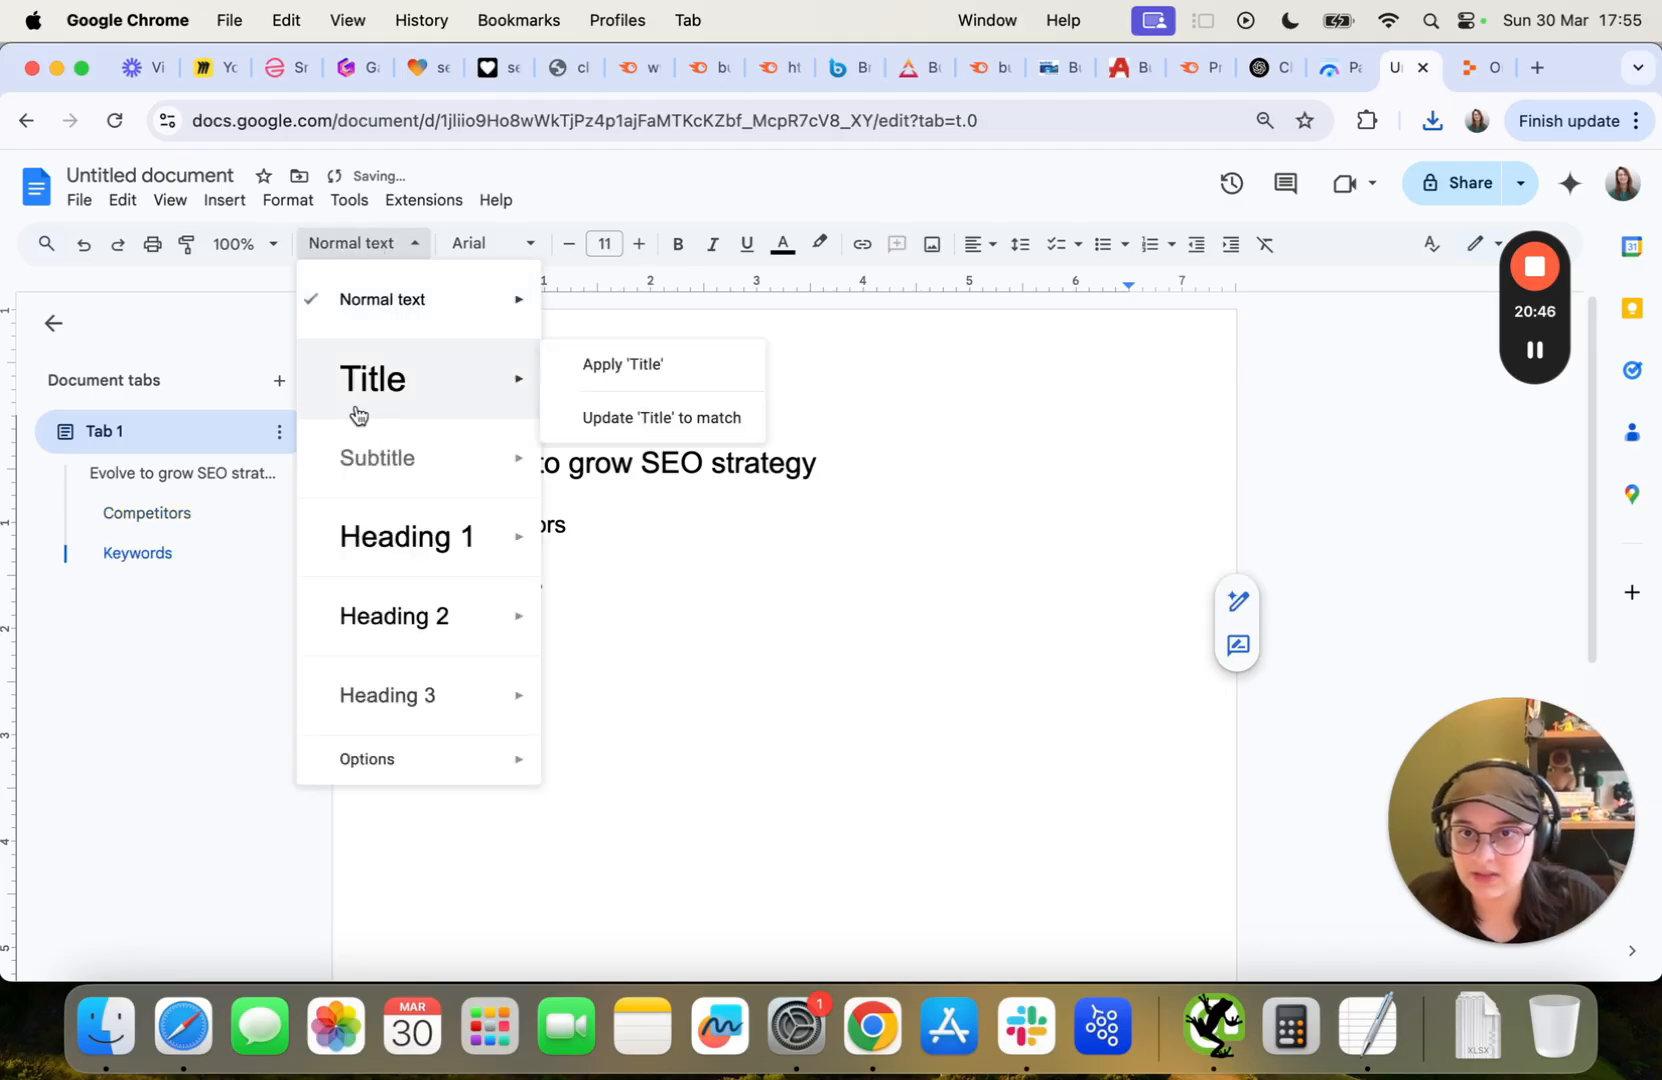
{"action": "left_click", "coordinate": [358, 670]}
{"action": "type", "text": "Keyword Research based on topic"}
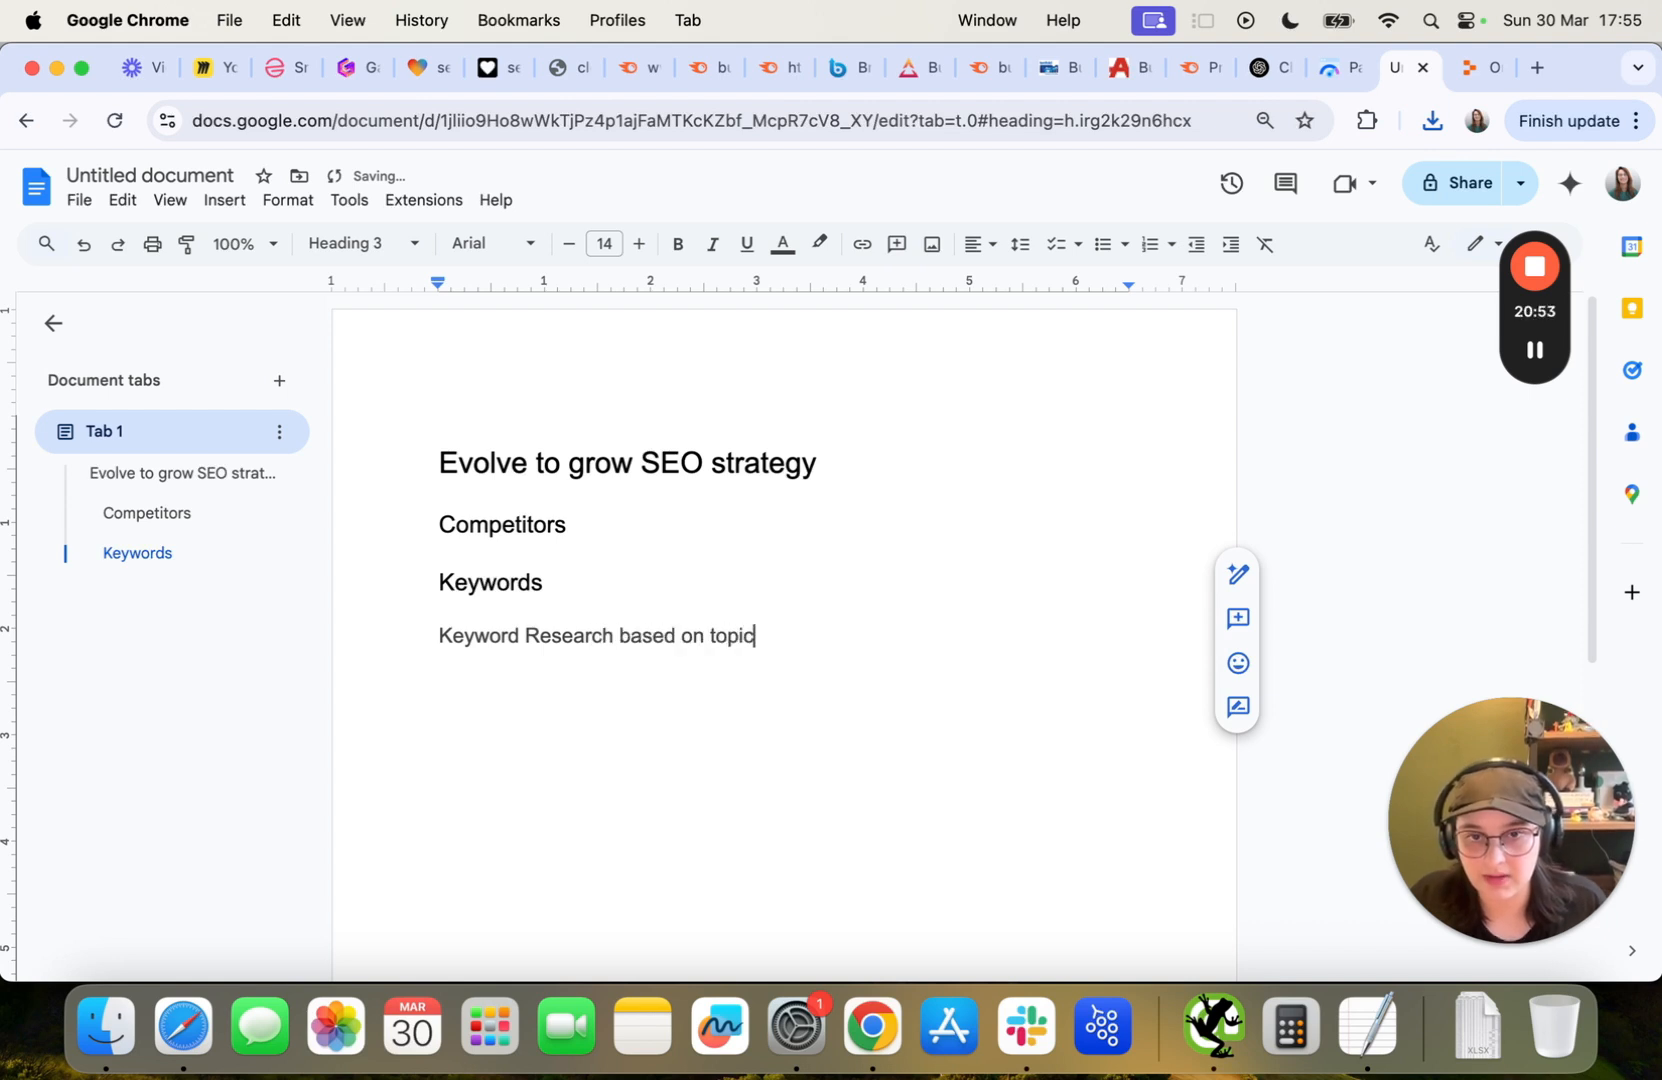
{"action": "type", "text": "(services"}
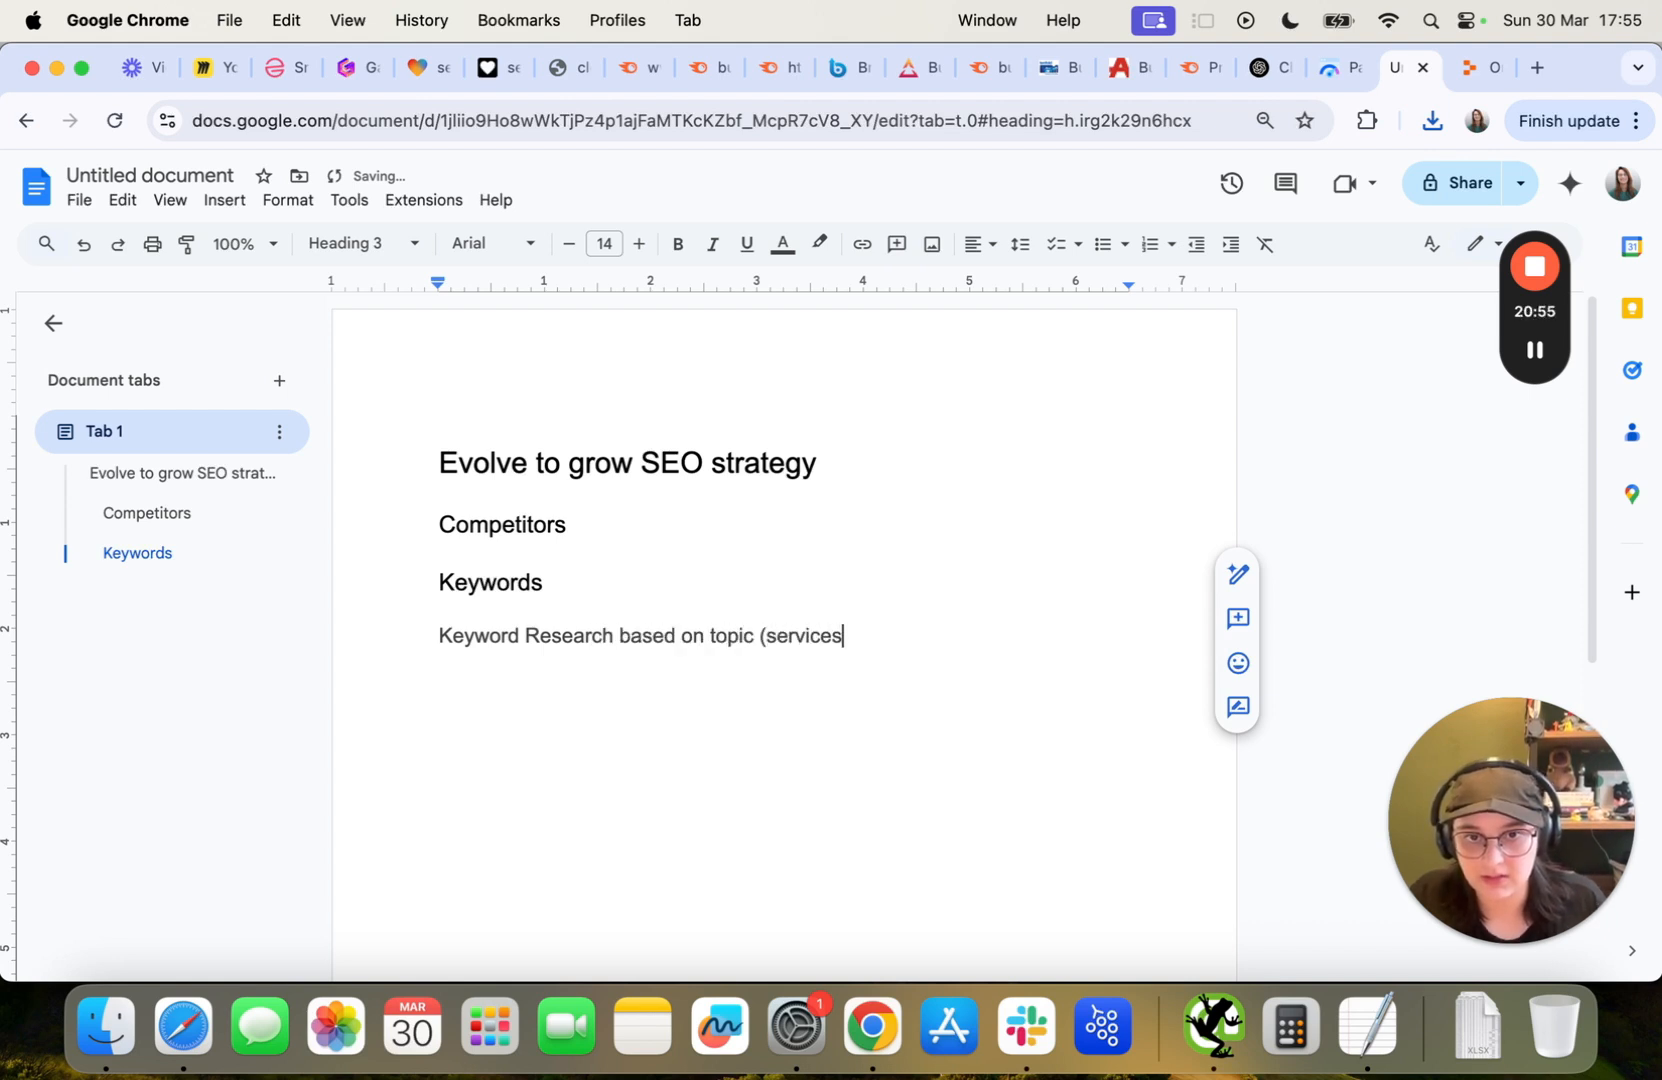
{"action": "type", "text": ")"}
{"action": "key", "text": "Return"}
{"action": "left_click", "coordinate": [398, 243]}
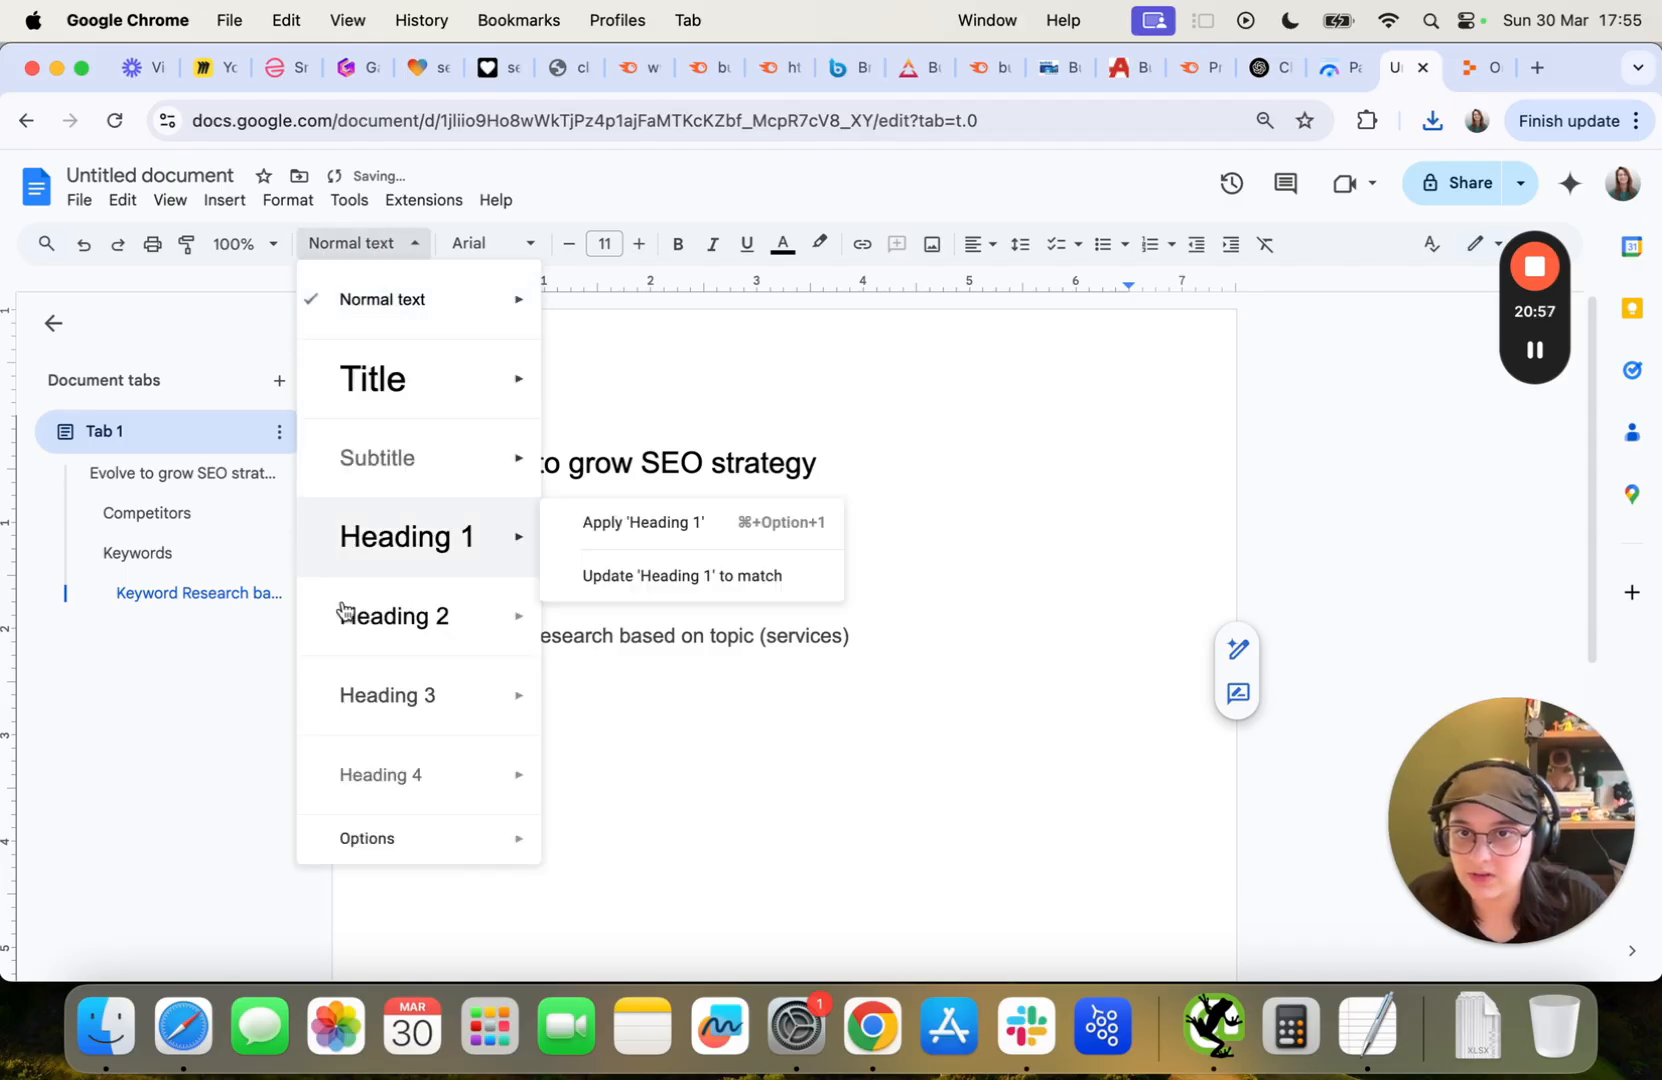
{"action": "left_click", "coordinate": [375, 716]}
{"action": "type", "text": "Keyword Gap (competitors"}
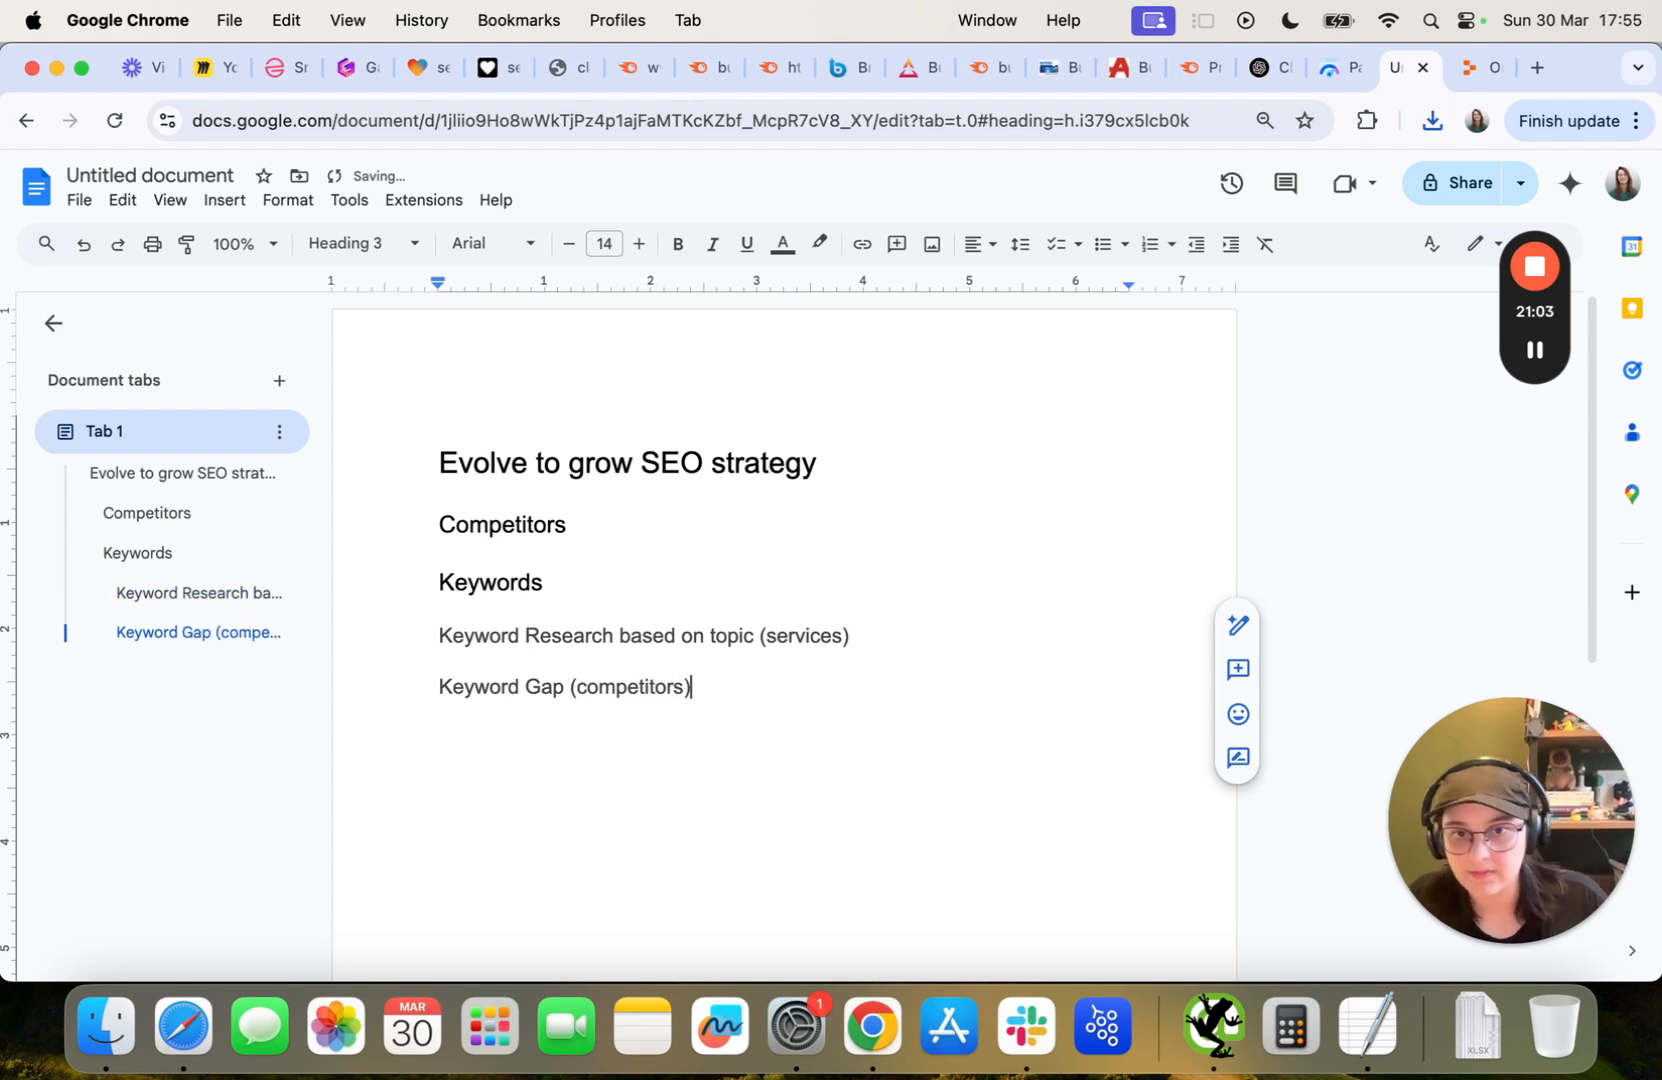
{"action": "left_click", "coordinate": [517, 524]}
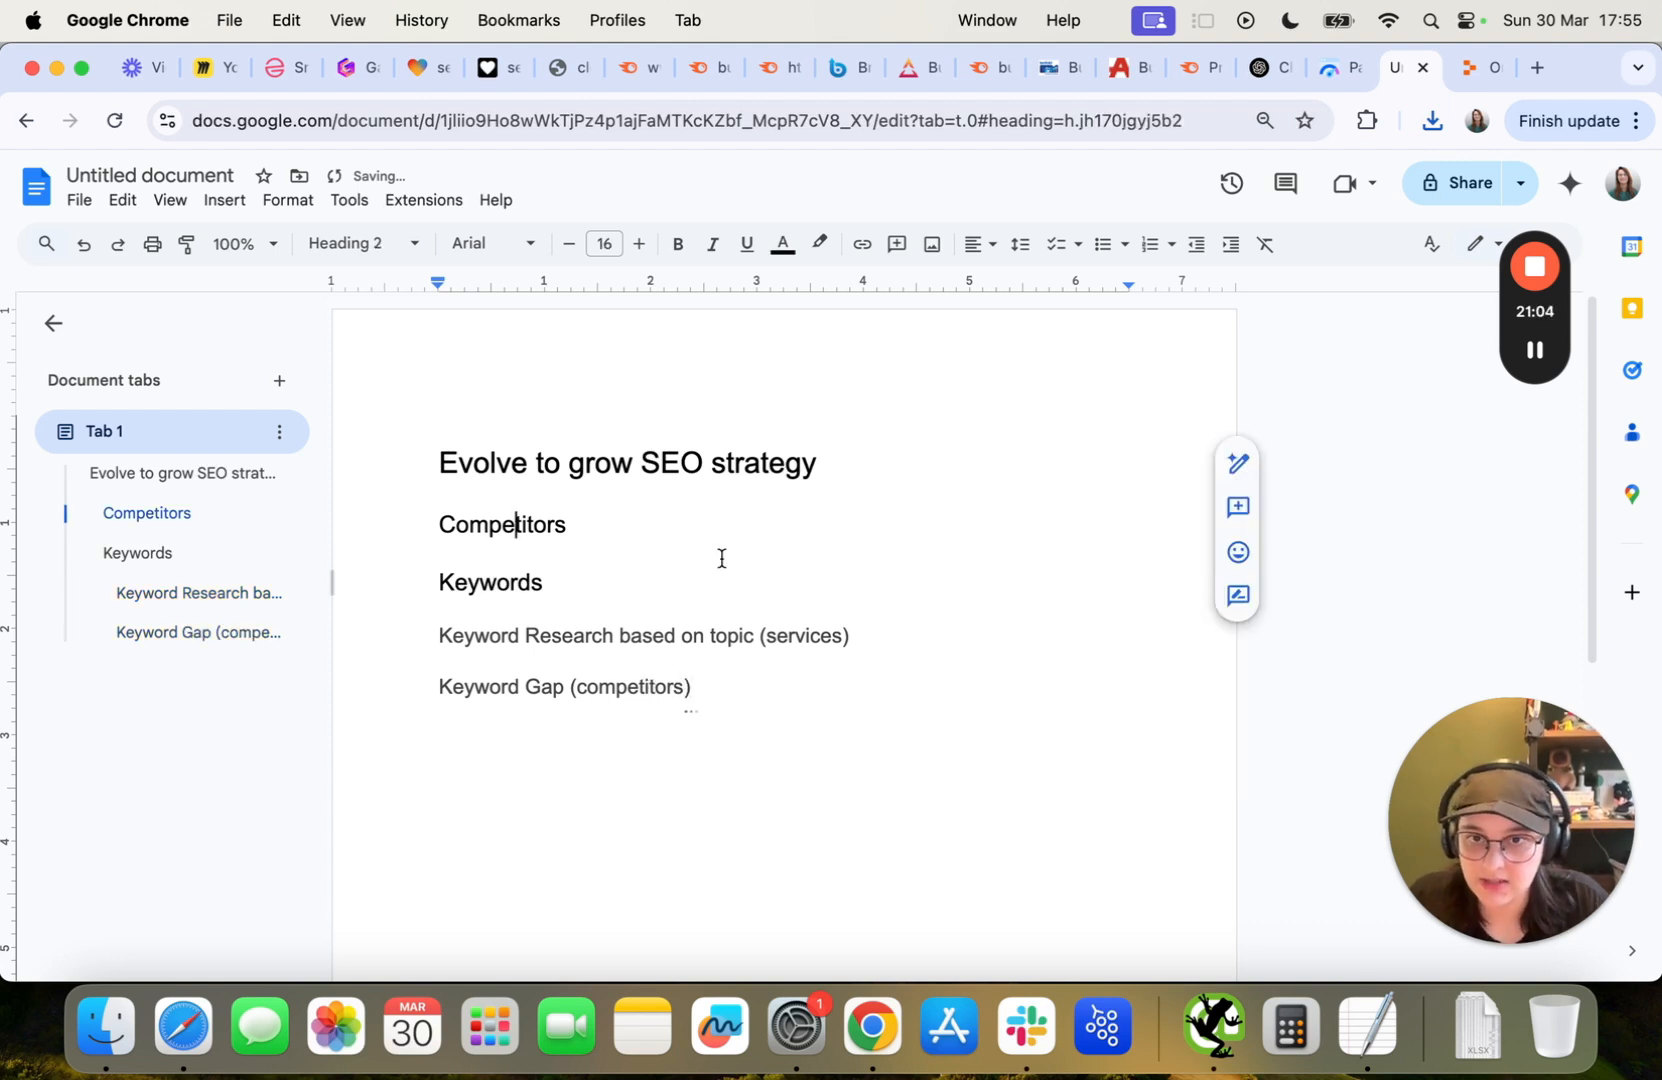
{"action": "left_click", "coordinate": [835, 67]}
{"action": "left_click", "coordinate": [770, 120]}
{"action": "key", "text": "super+c"}
{"action": "left_click", "coordinate": [1397, 67]}
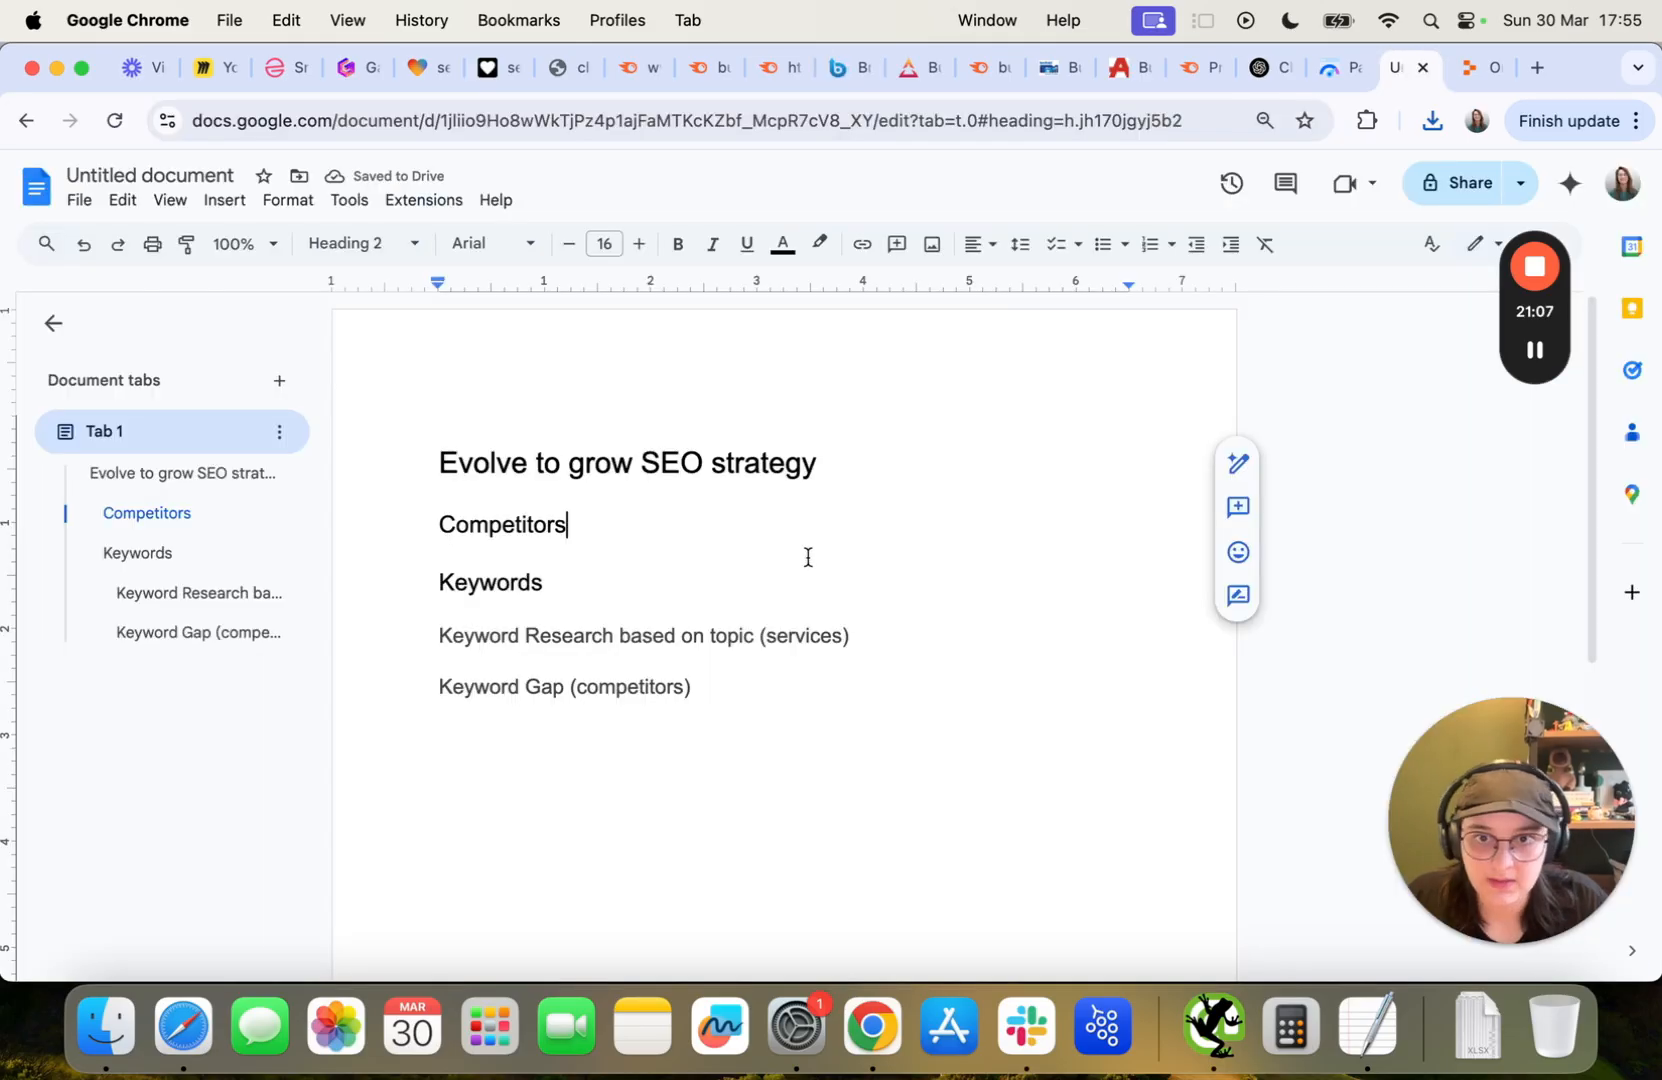
{"action": "key", "text": "Return"}
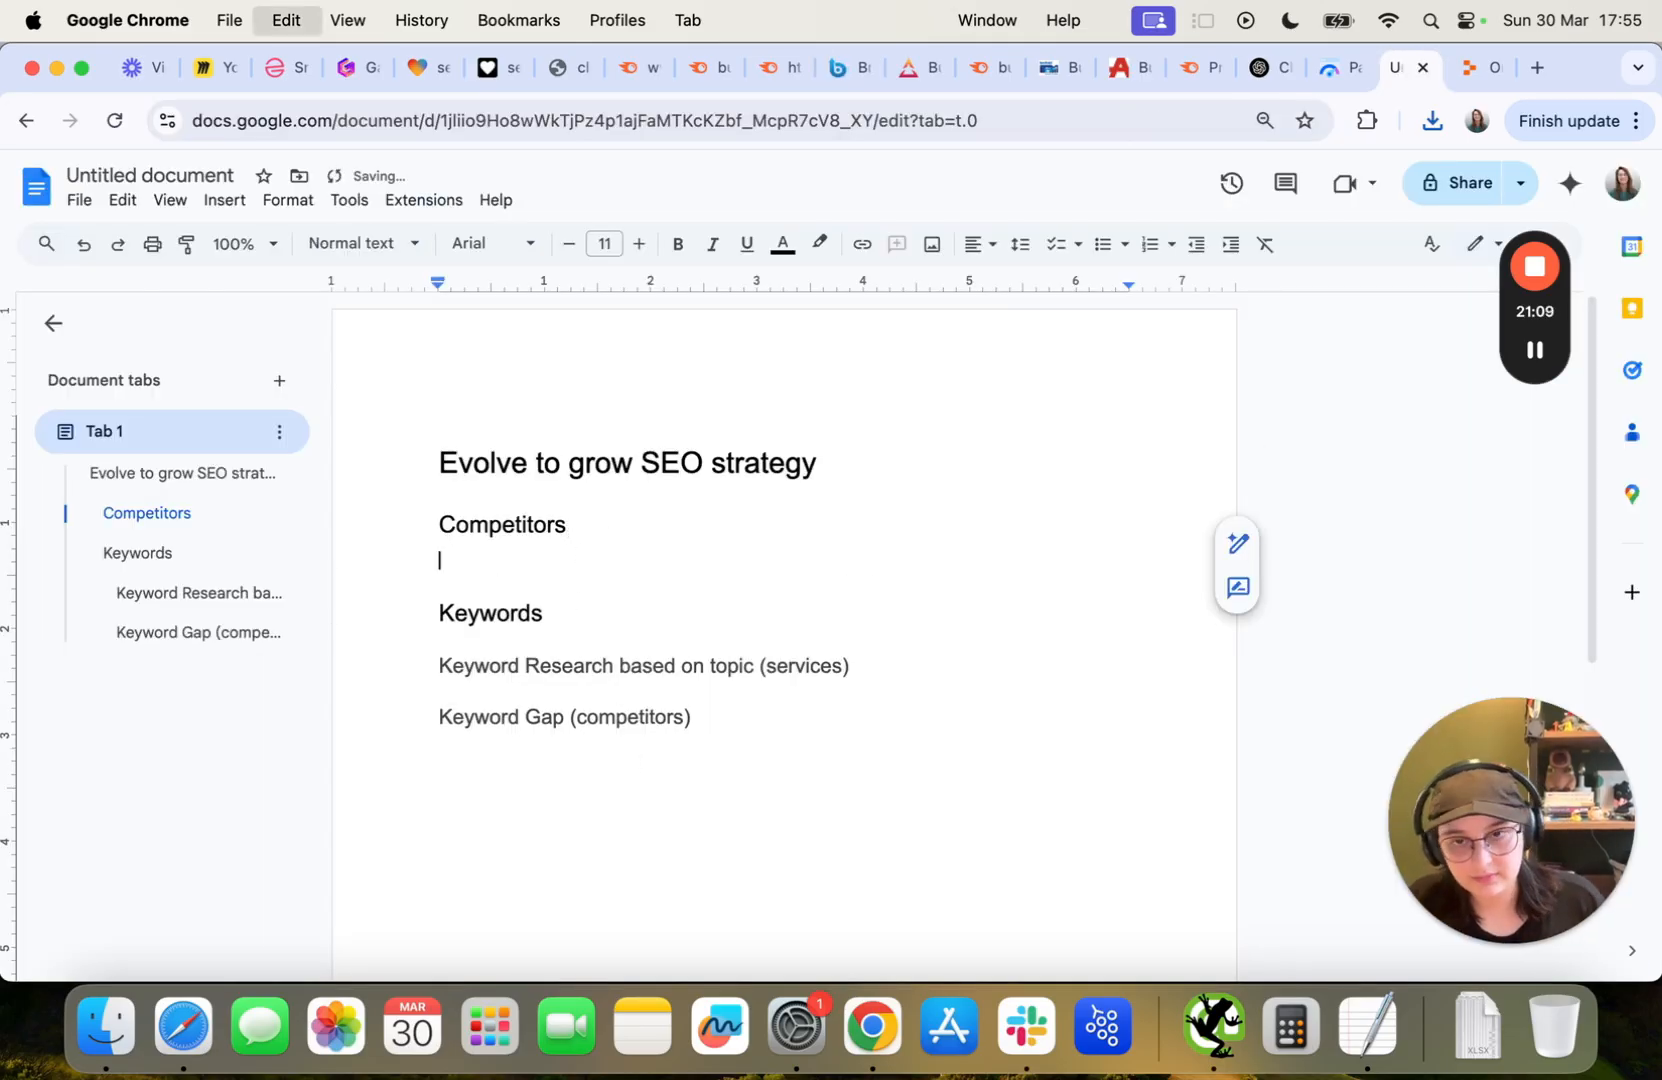
{"action": "key", "text": "super+v"}
{"action": "key", "text": "Return"}
{"action": "left_click", "coordinate": [893, 78]}
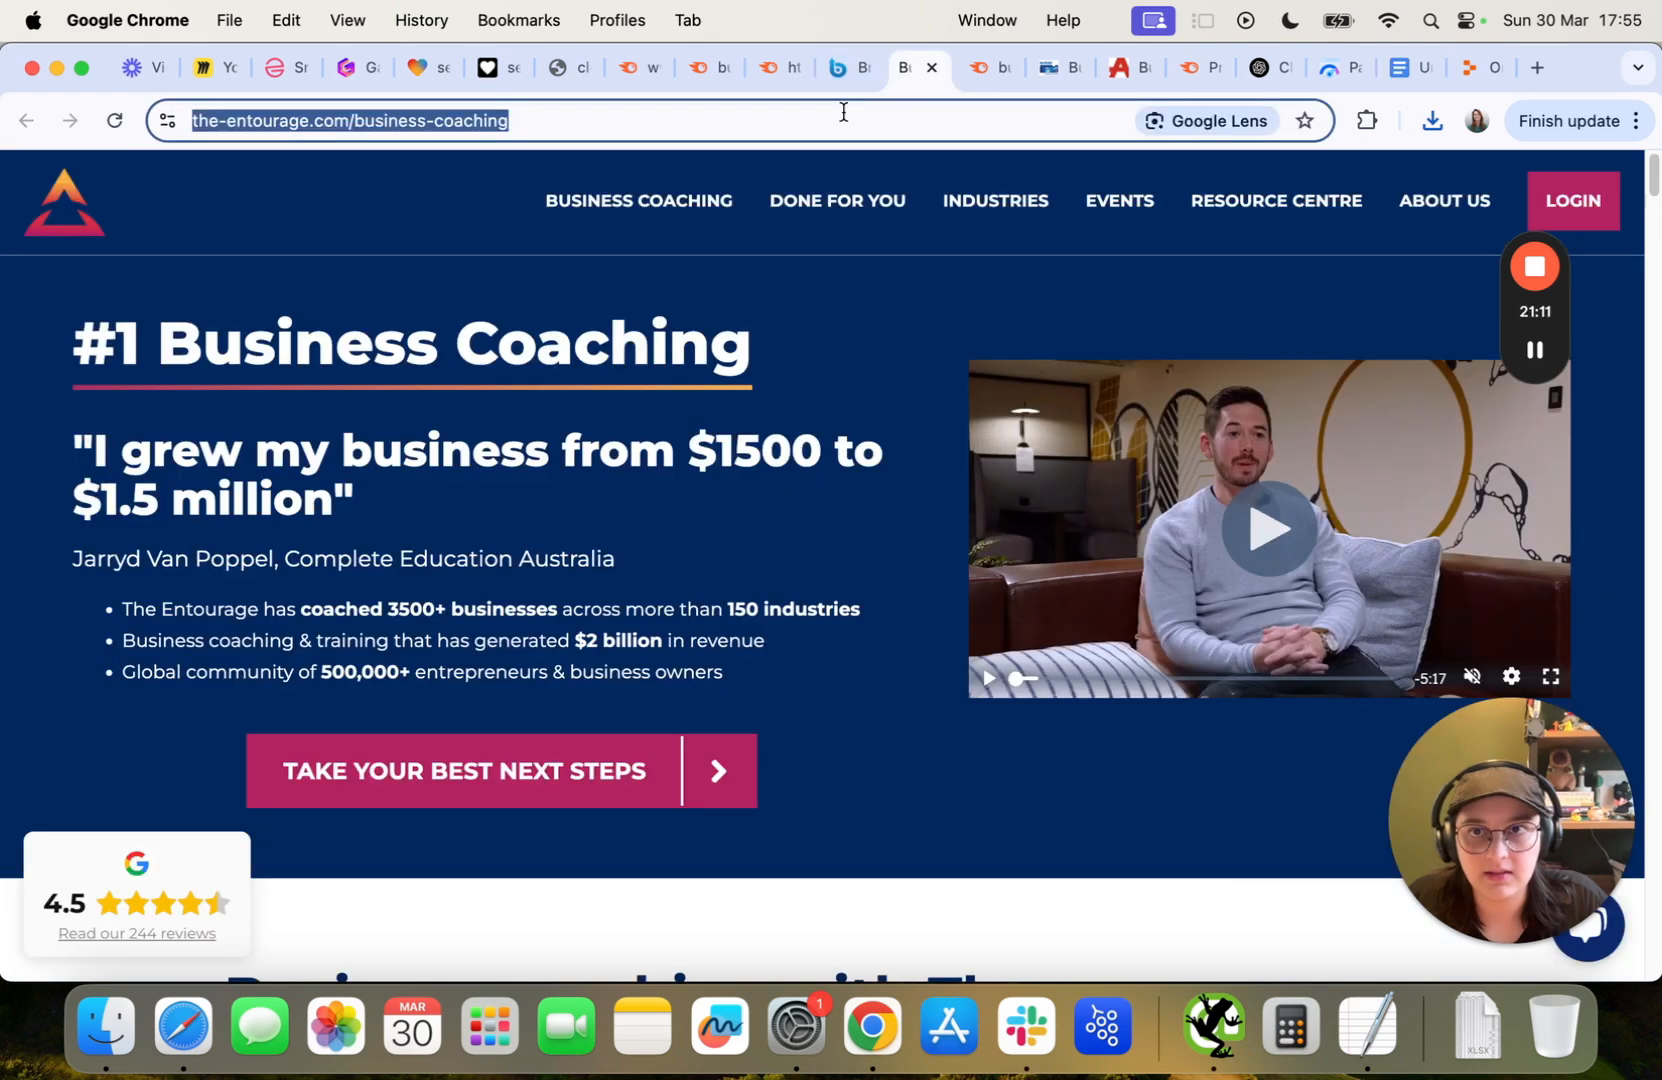
{"action": "left_click", "coordinate": [1405, 78]}
{"action": "type", "text": "https://www.the-entourage.com/business-coaching"}
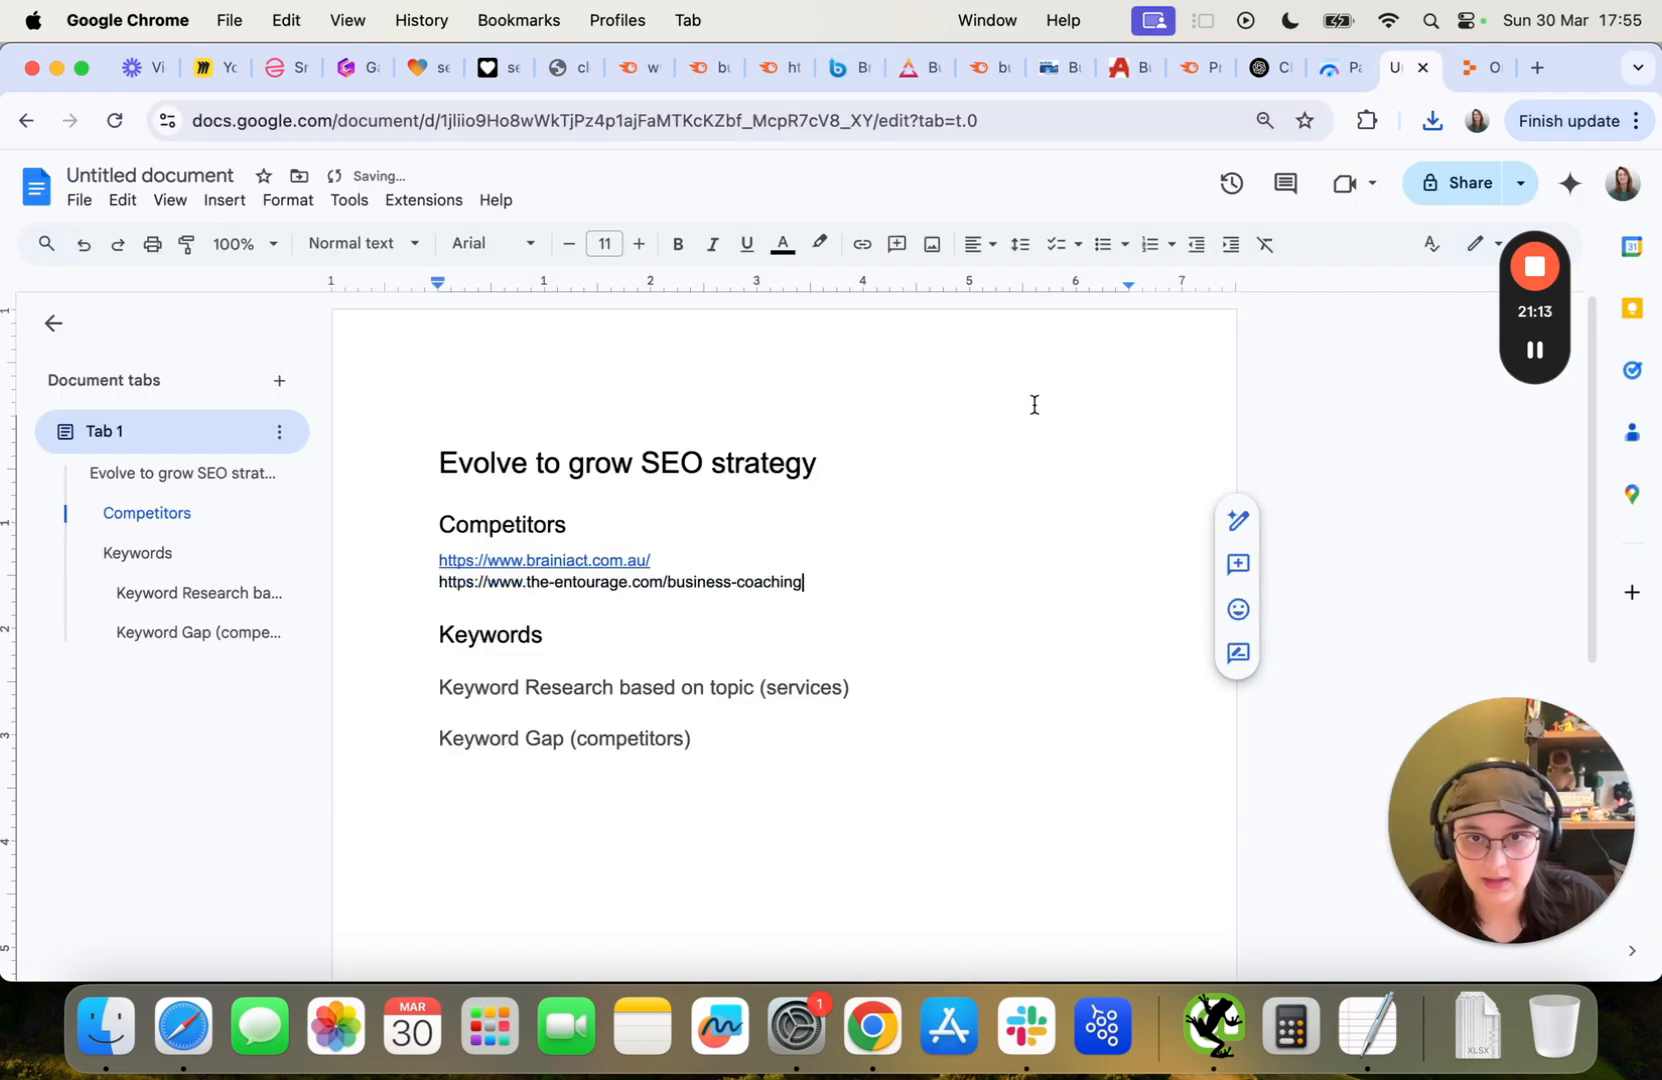
{"action": "key", "text": "Return"}
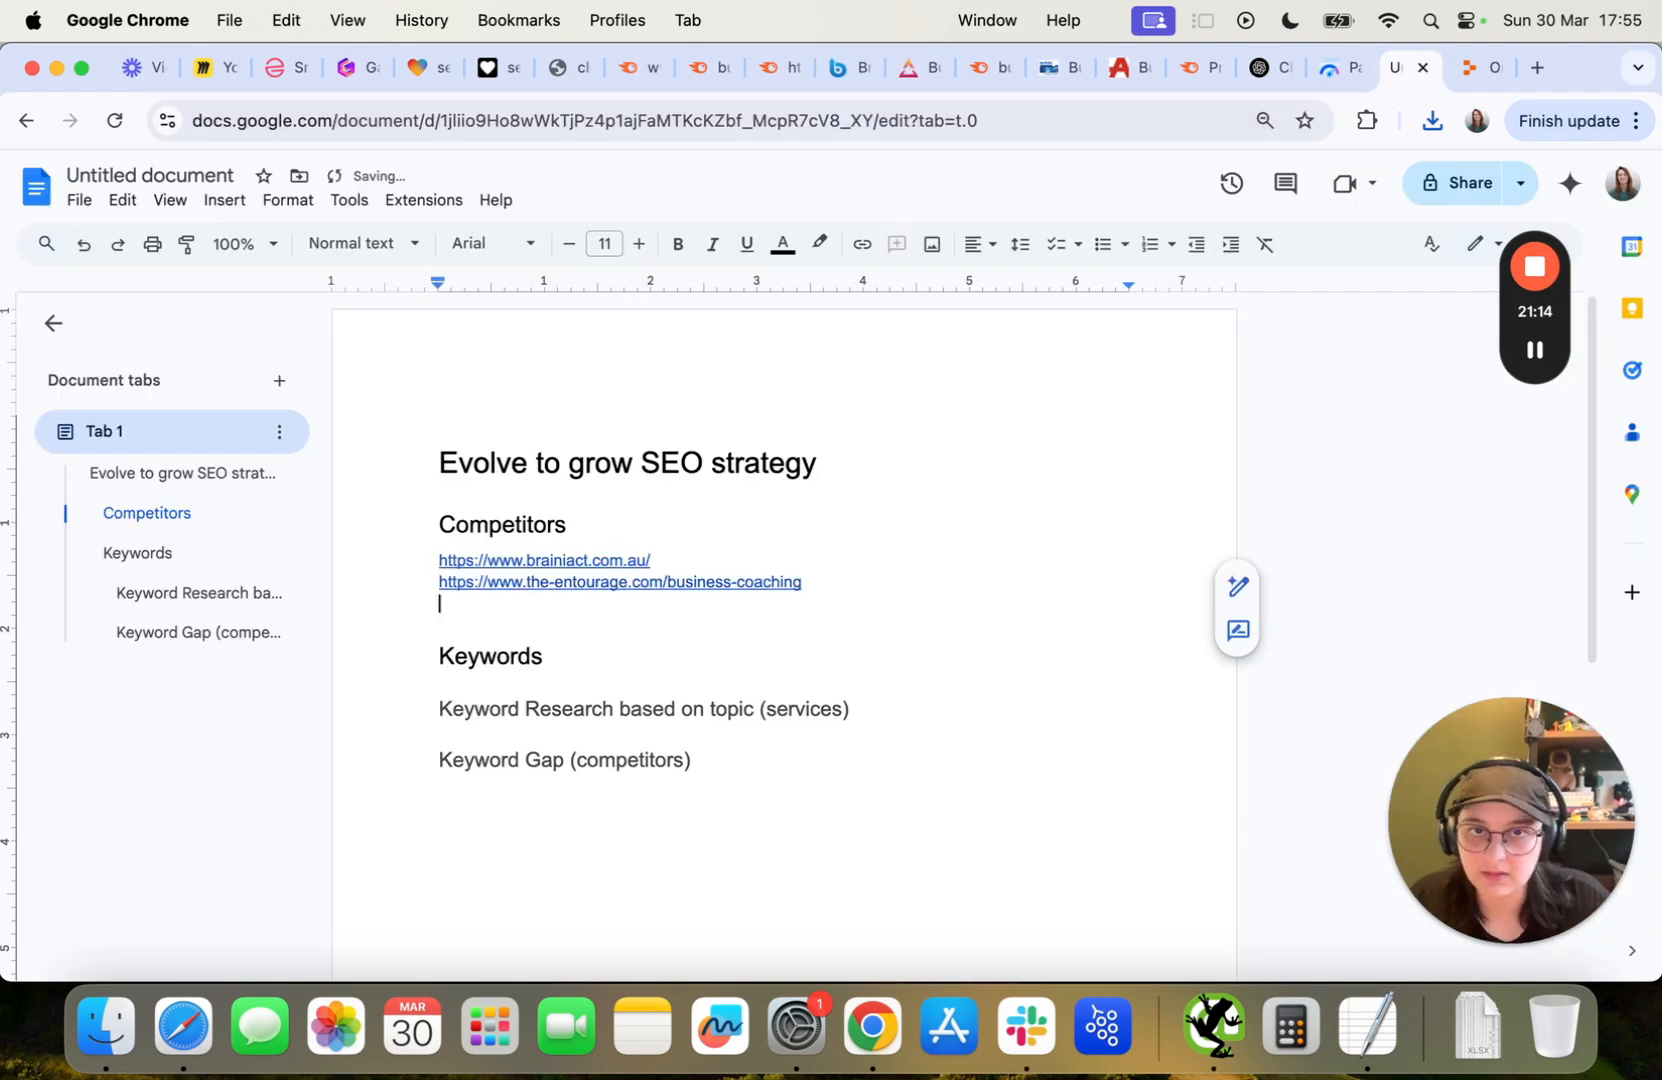
{"action": "left_click", "coordinate": [966, 80]}
{"action": "left_click", "coordinate": [912, 76]}
{"action": "left_click", "coordinate": [1121, 70]}
{"action": "left_click", "coordinate": [1058, 113]}
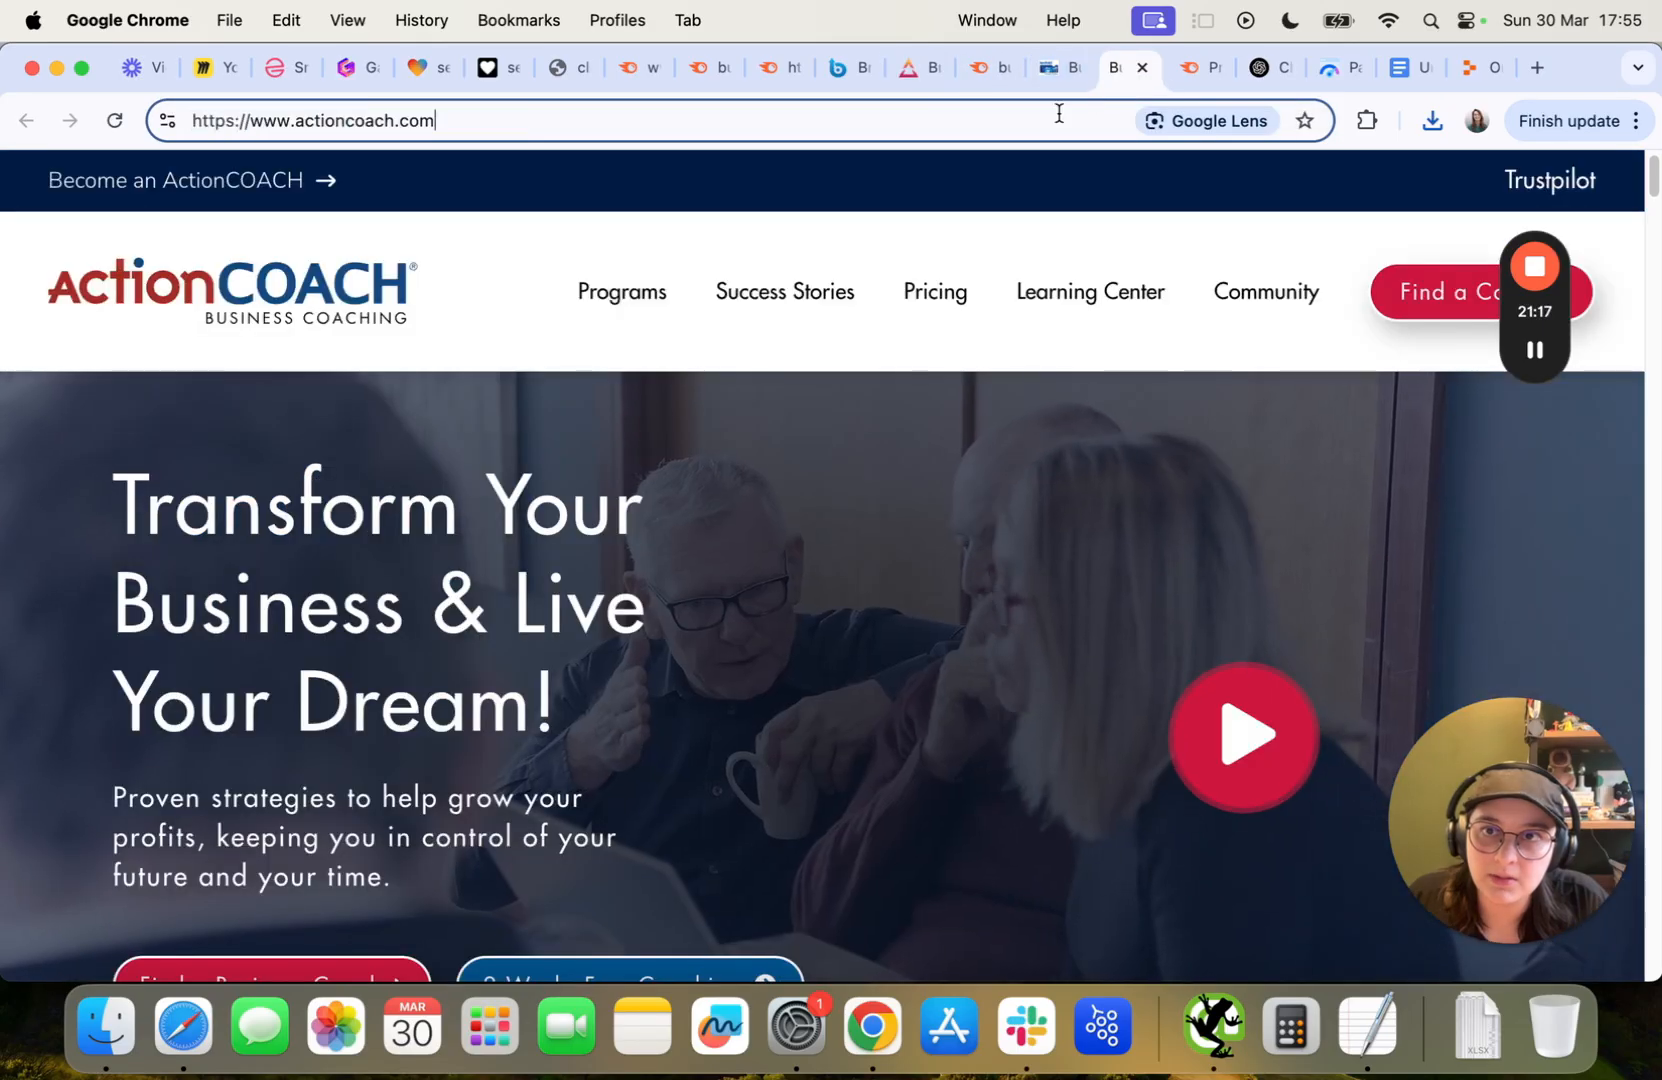
{"action": "double_click", "coordinate": [813, 117]}
{"action": "key", "text": "super+a"}
{"action": "key", "text": "super+c"}
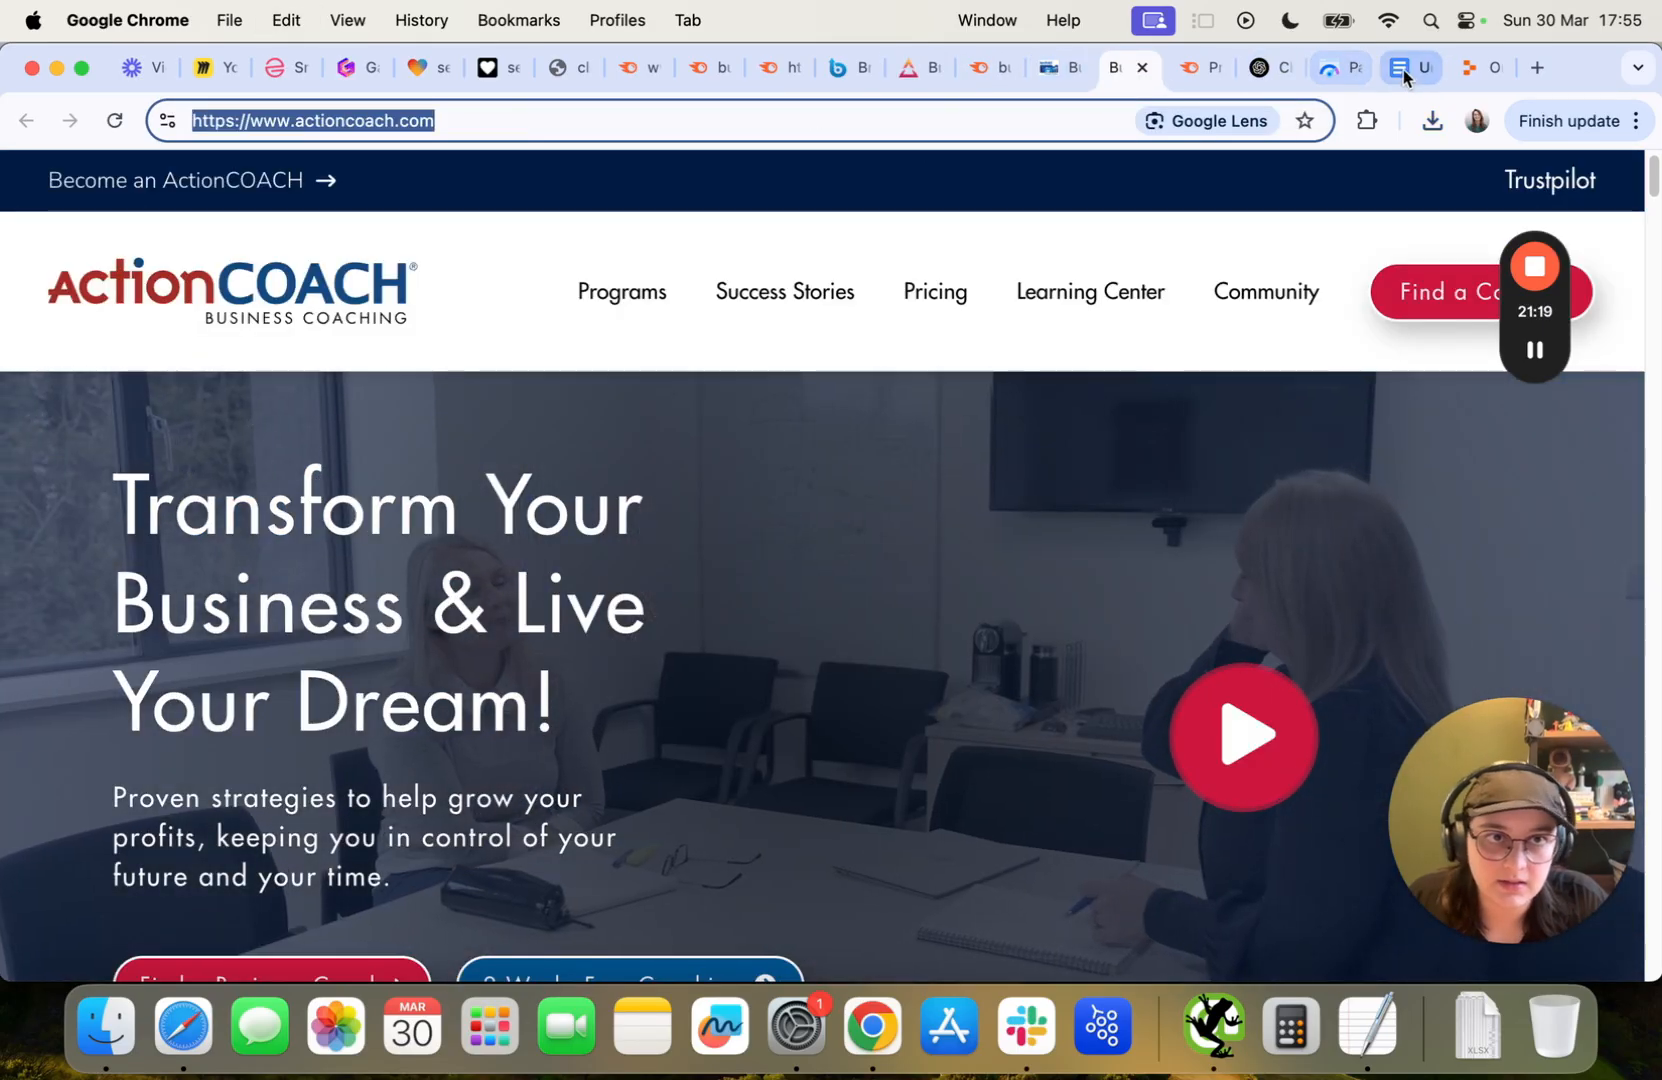
{"action": "left_click", "coordinate": [1410, 68]}
{"action": "key", "text": "super+v"}
Check the recent downloads, and add the placeholder "[keywords related to biz coaching]" below the Keyword Research heading.
{"action": "left_click", "coordinate": [640, 760]}
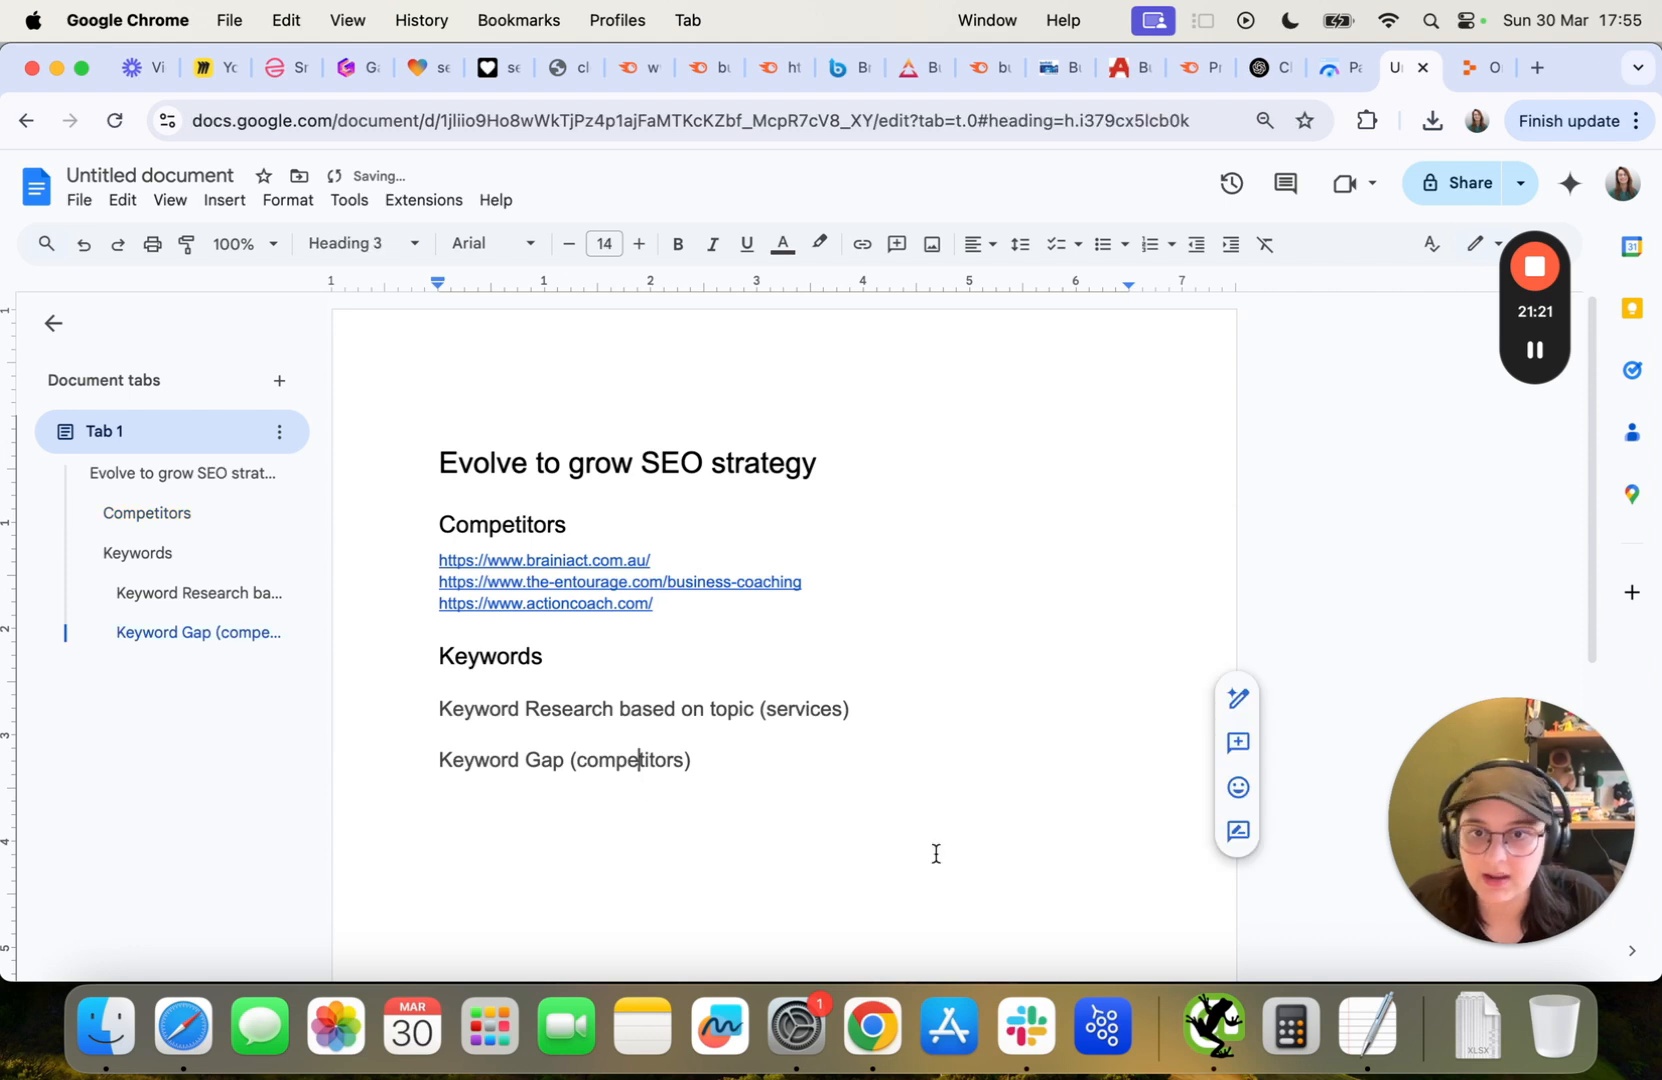
{"action": "left_click", "coordinate": [902, 713]}
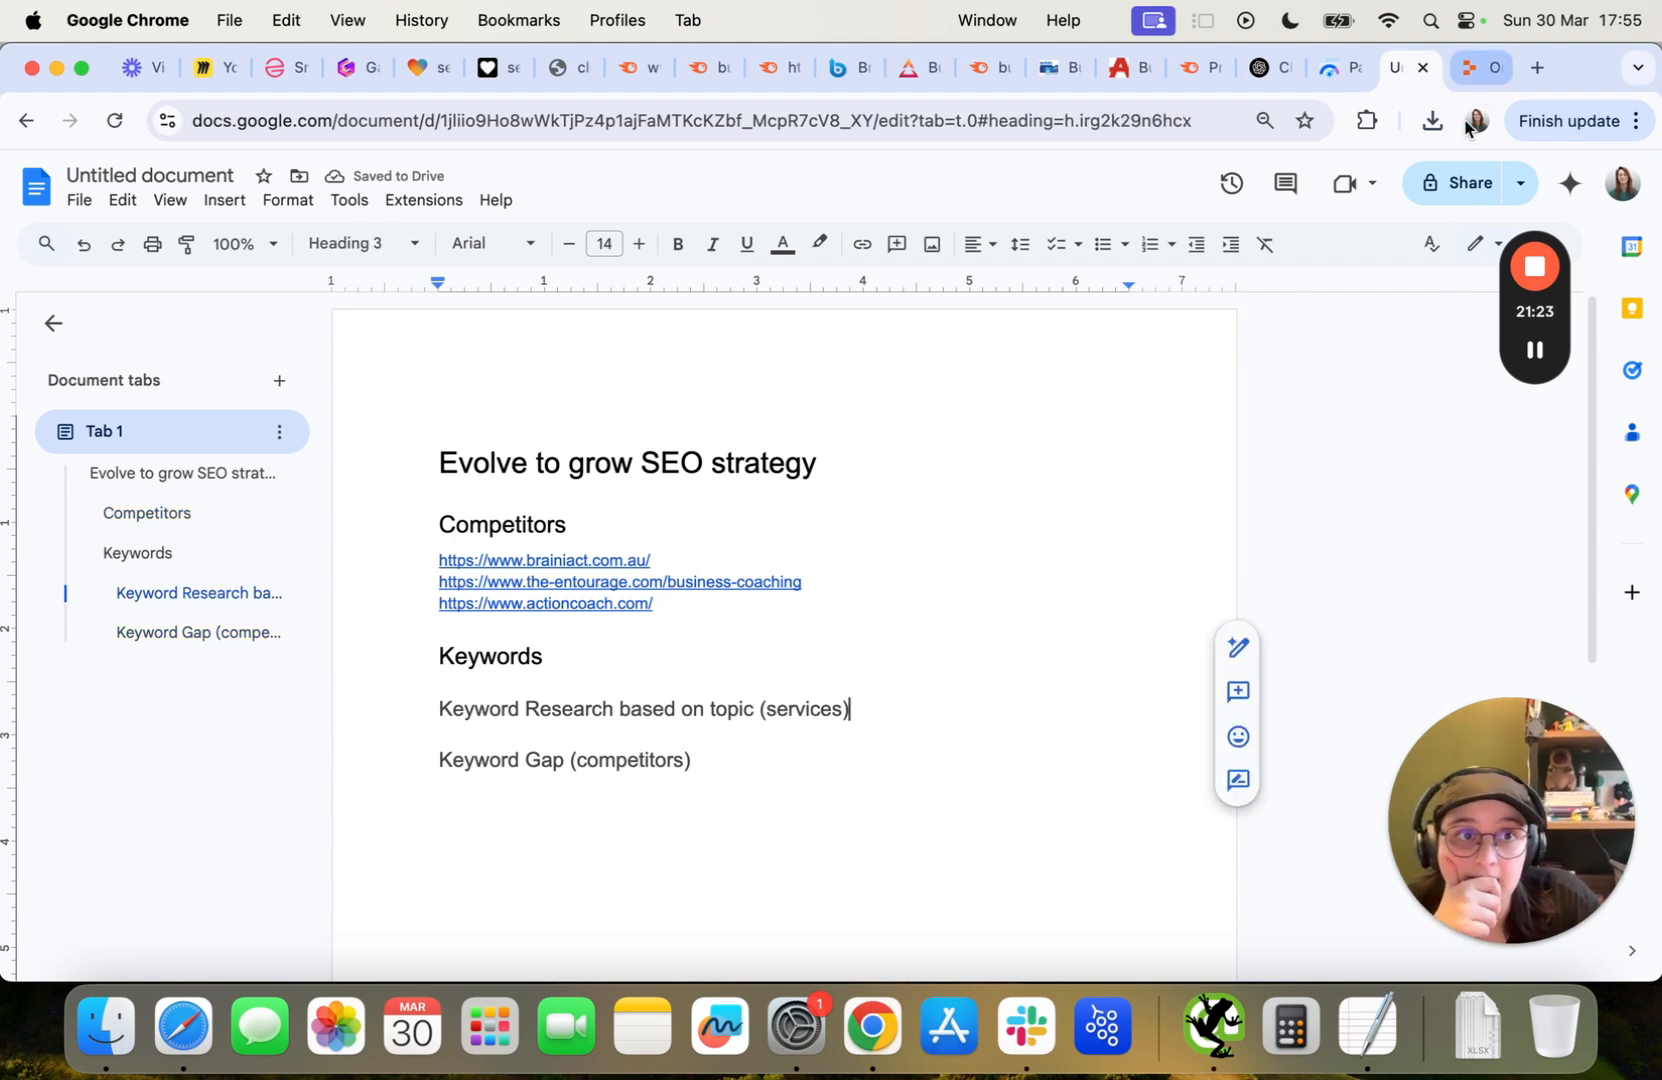
{"action": "left_click", "coordinate": [1432, 120]}
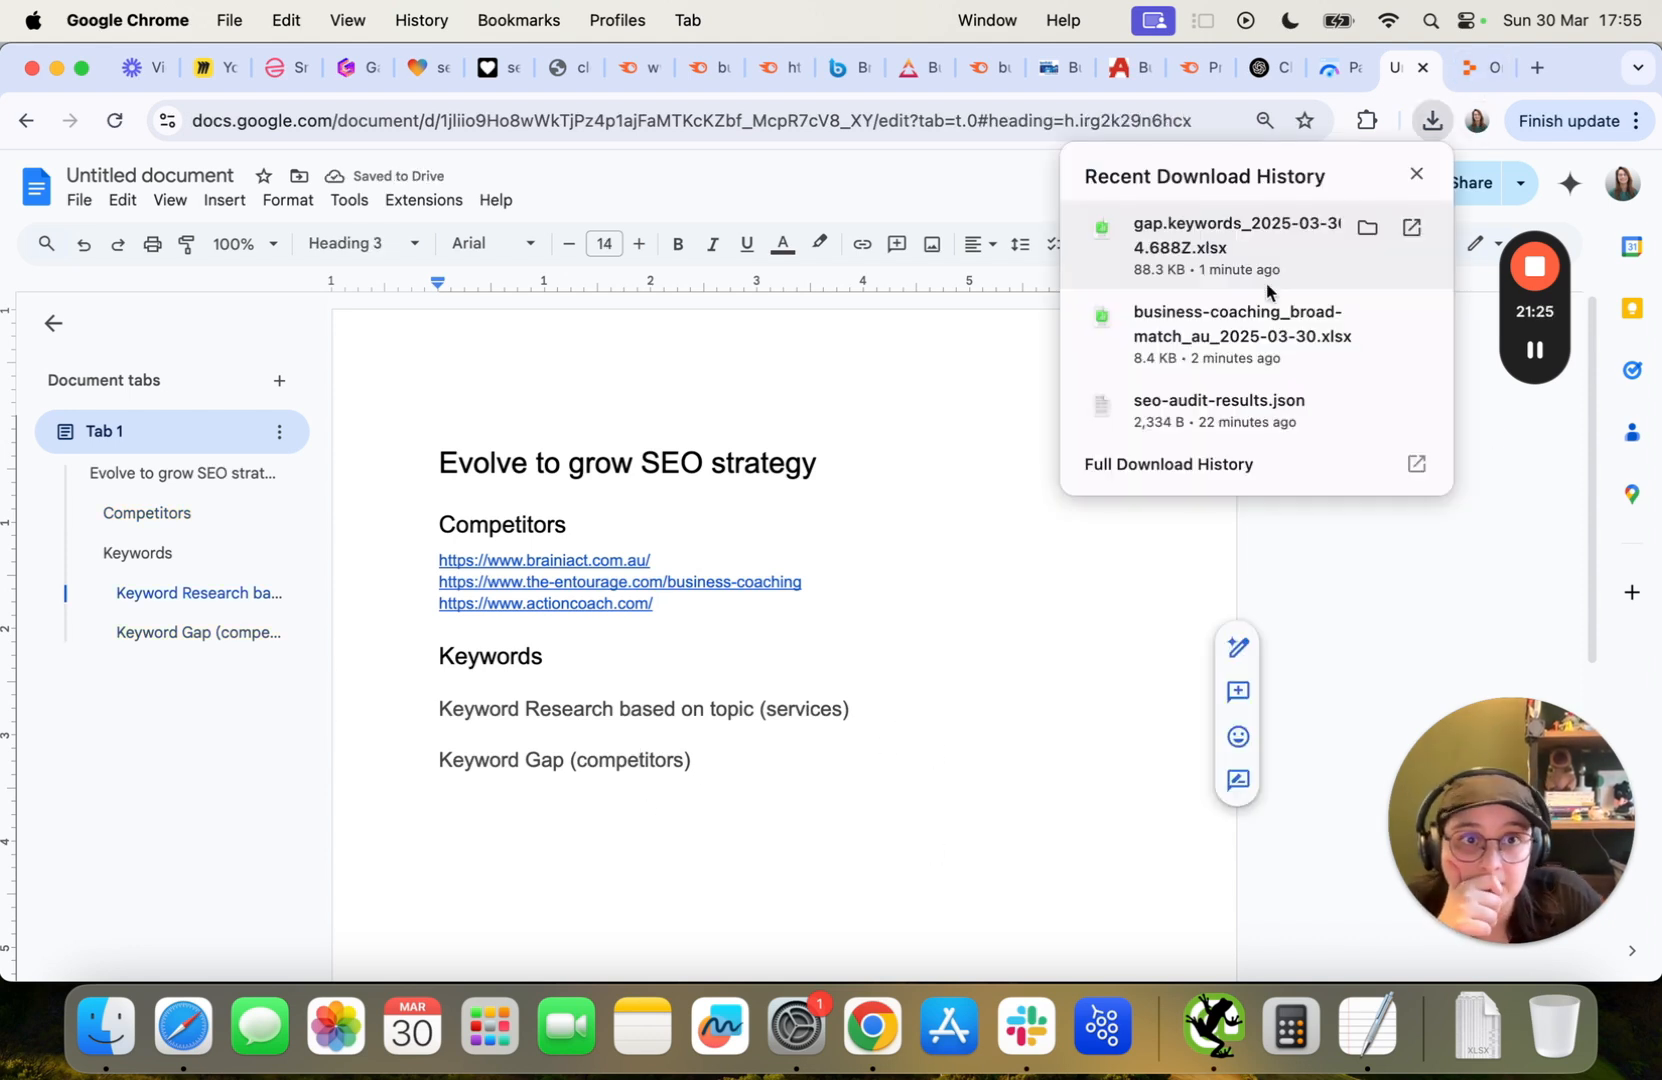
{"action": "left_click", "coordinate": [838, 412]}
{"action": "left_click", "coordinate": [858, 712]}
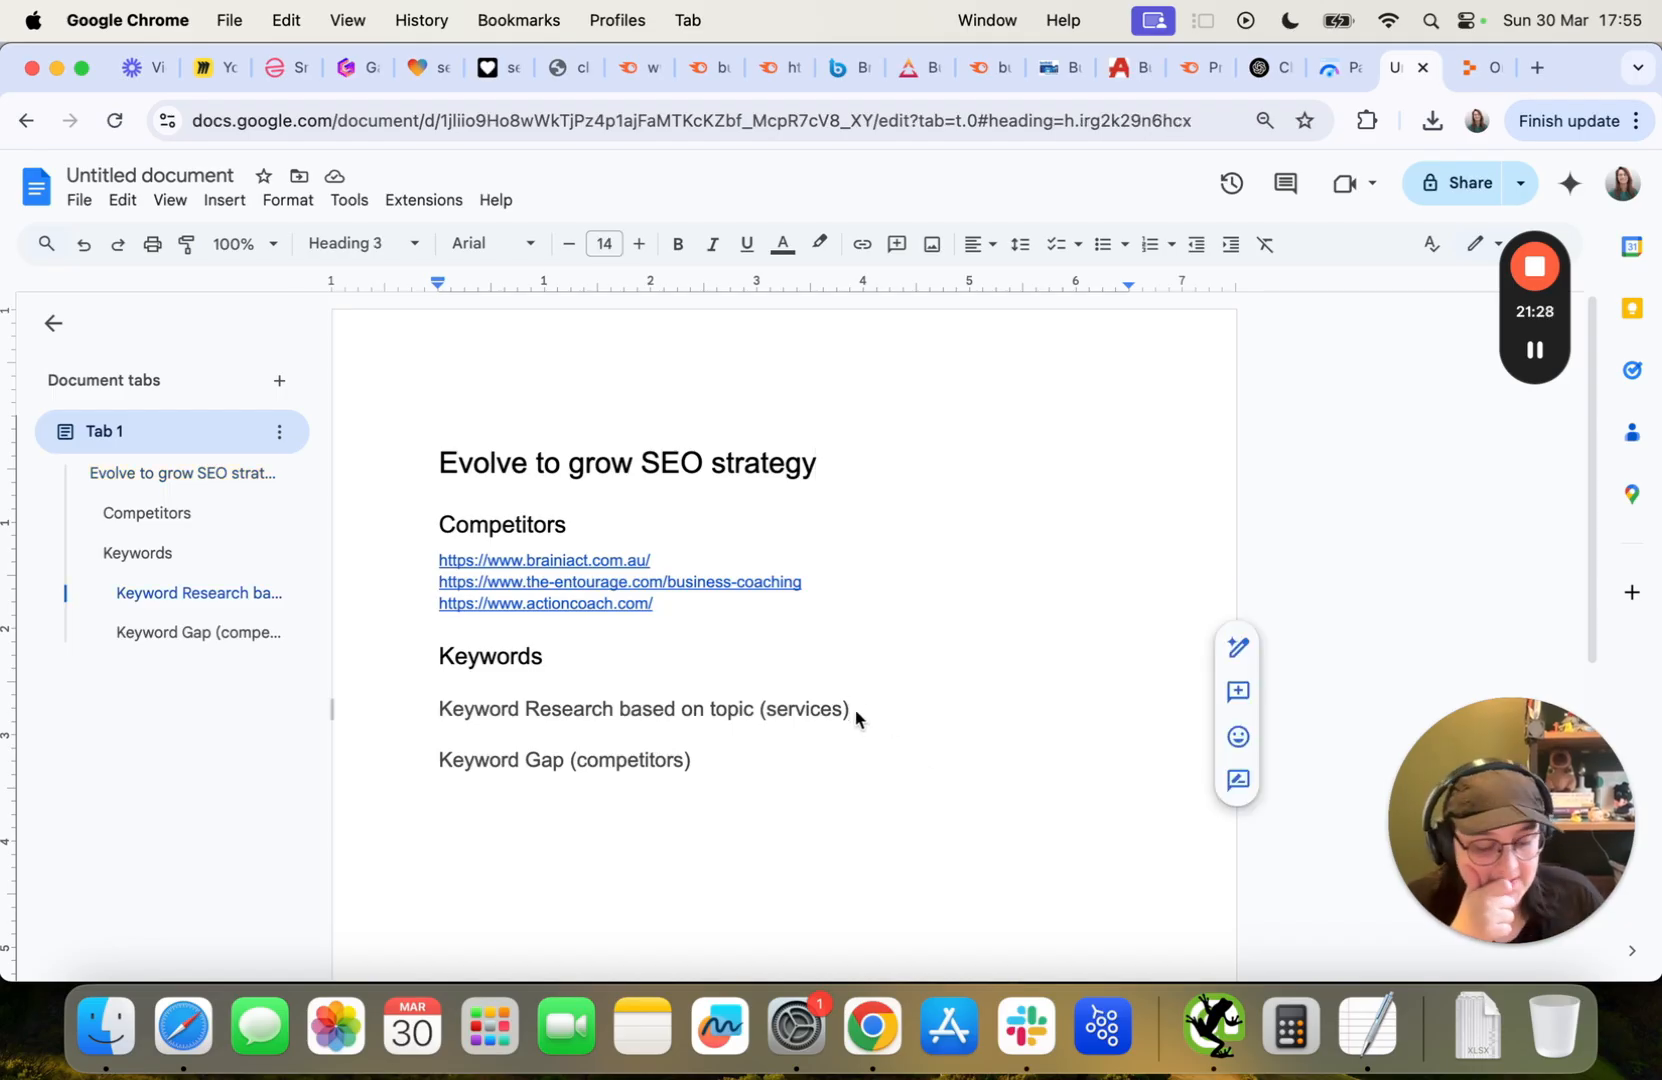
{"action": "key", "text": "Return"}
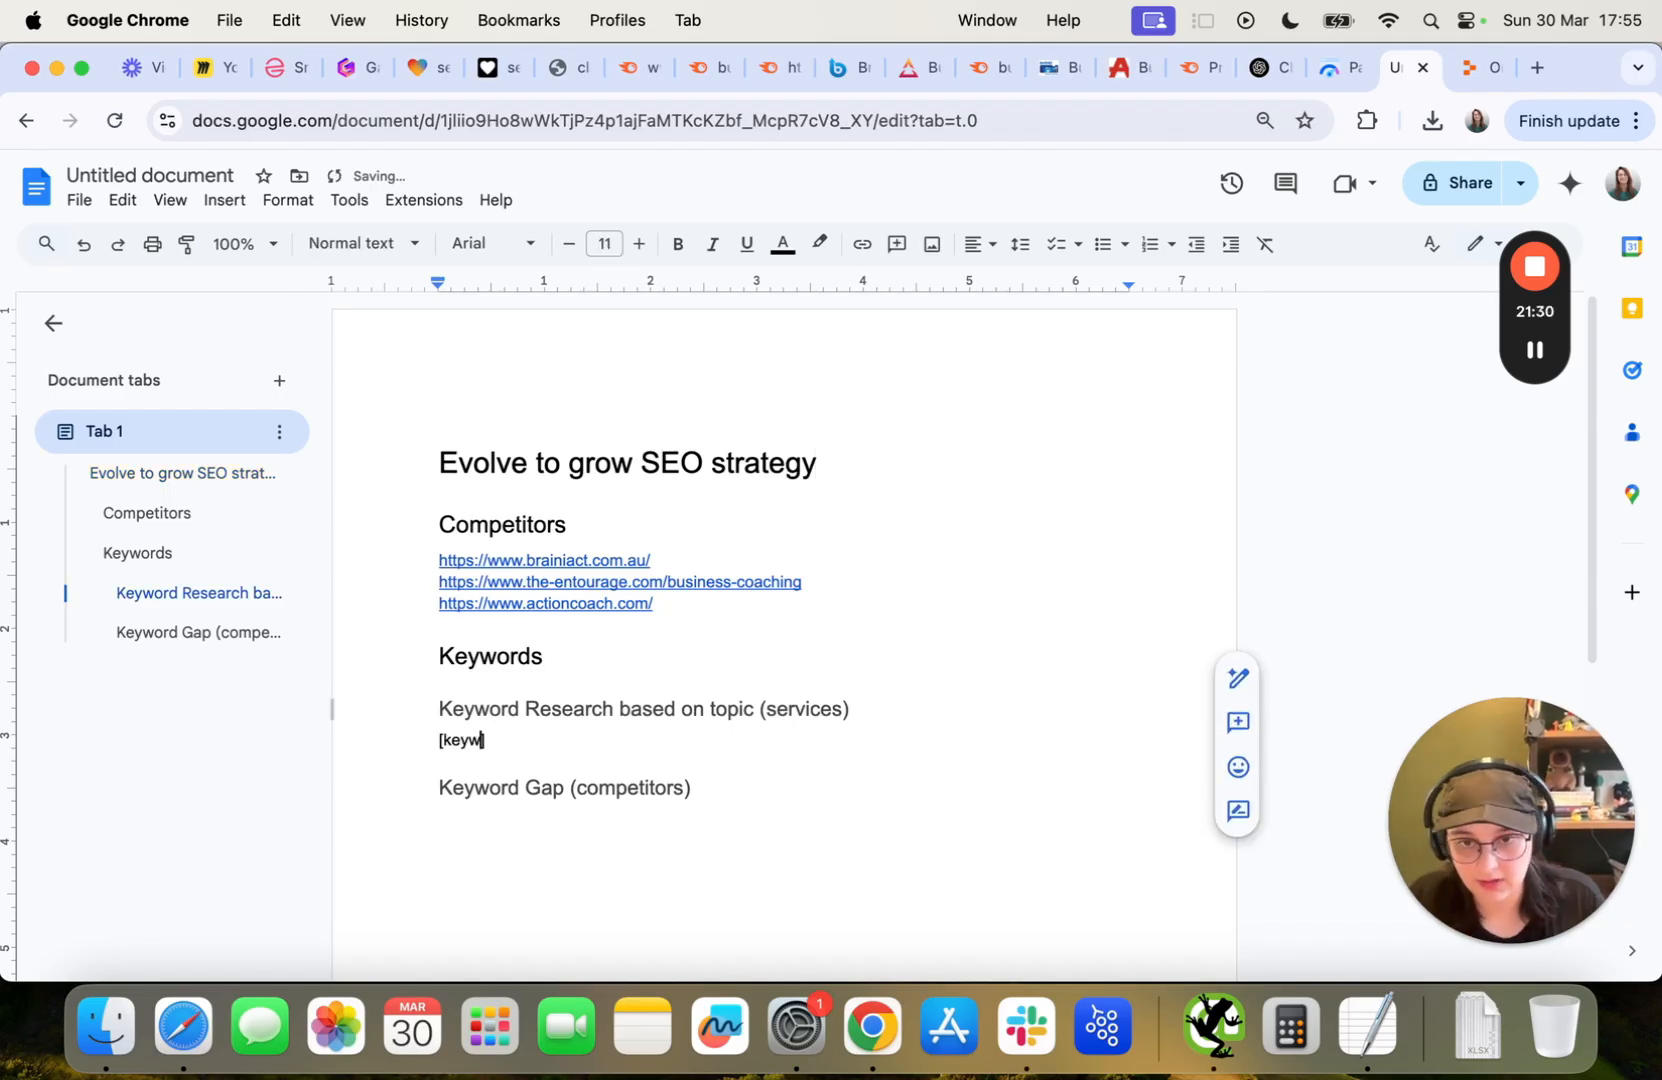
{"action": "triple_click", "coordinate": [473, 740]}
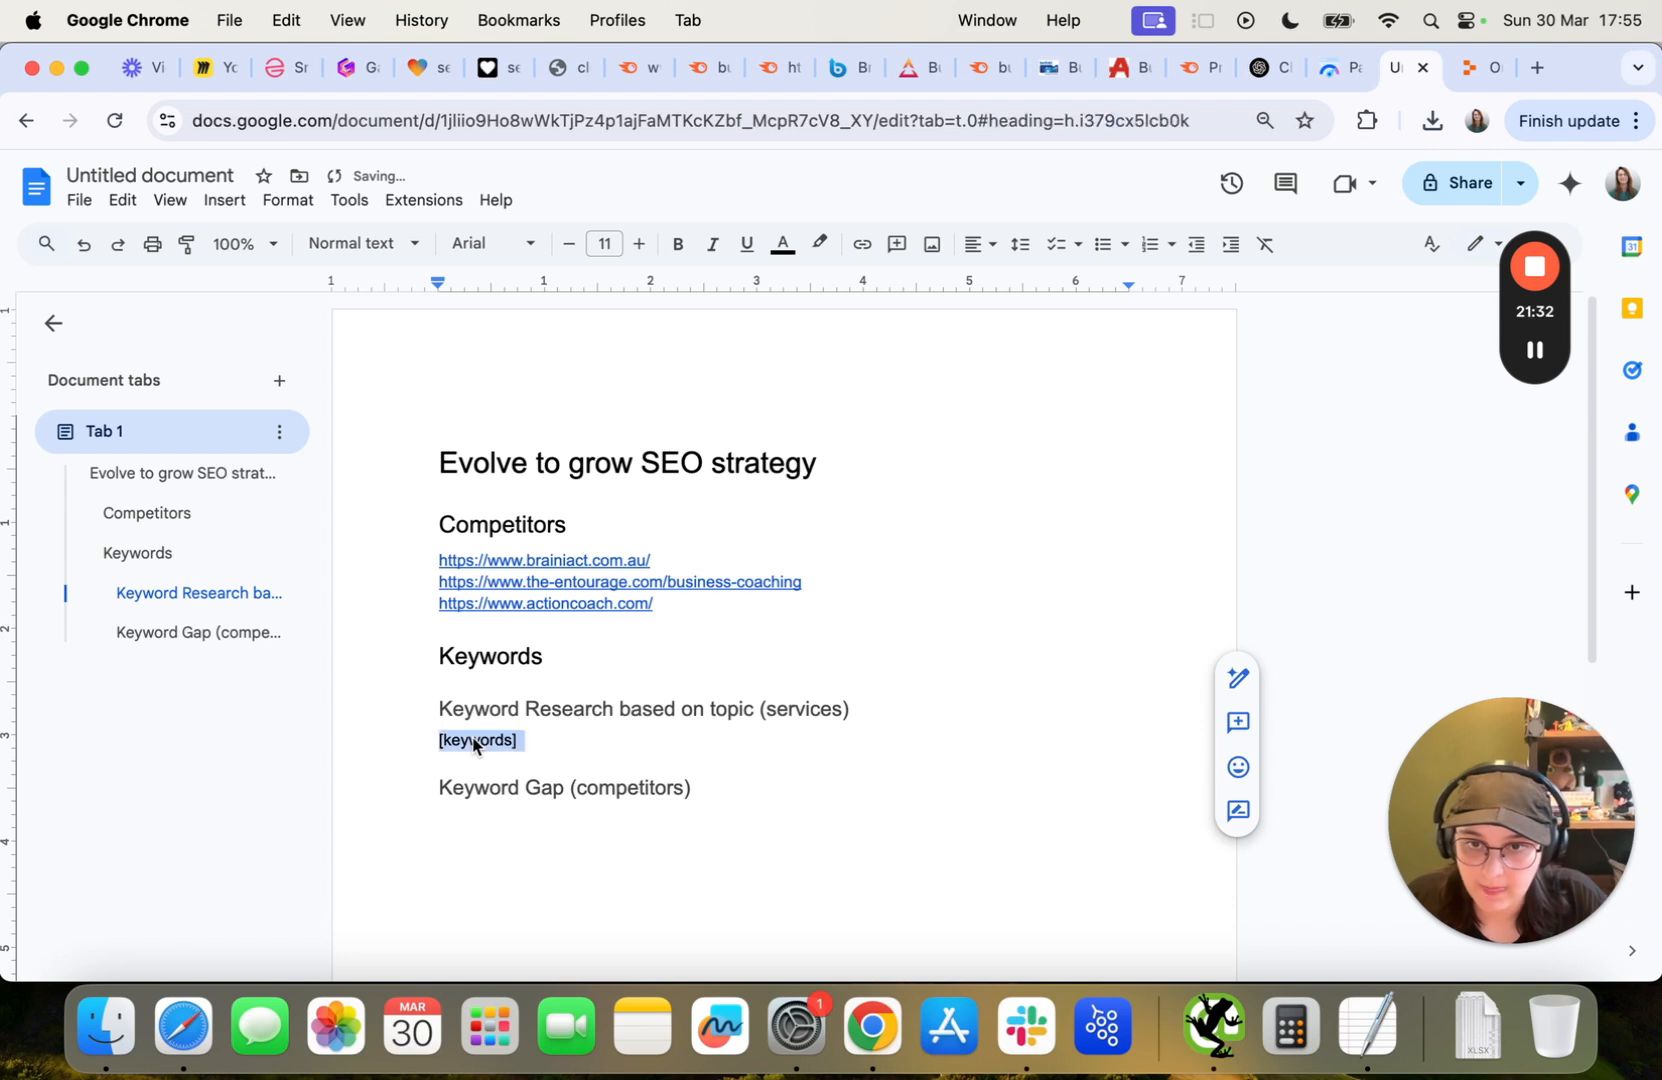
{"action": "left_click", "coordinate": [526, 745]}
{"action": "key", "text": "Left"}
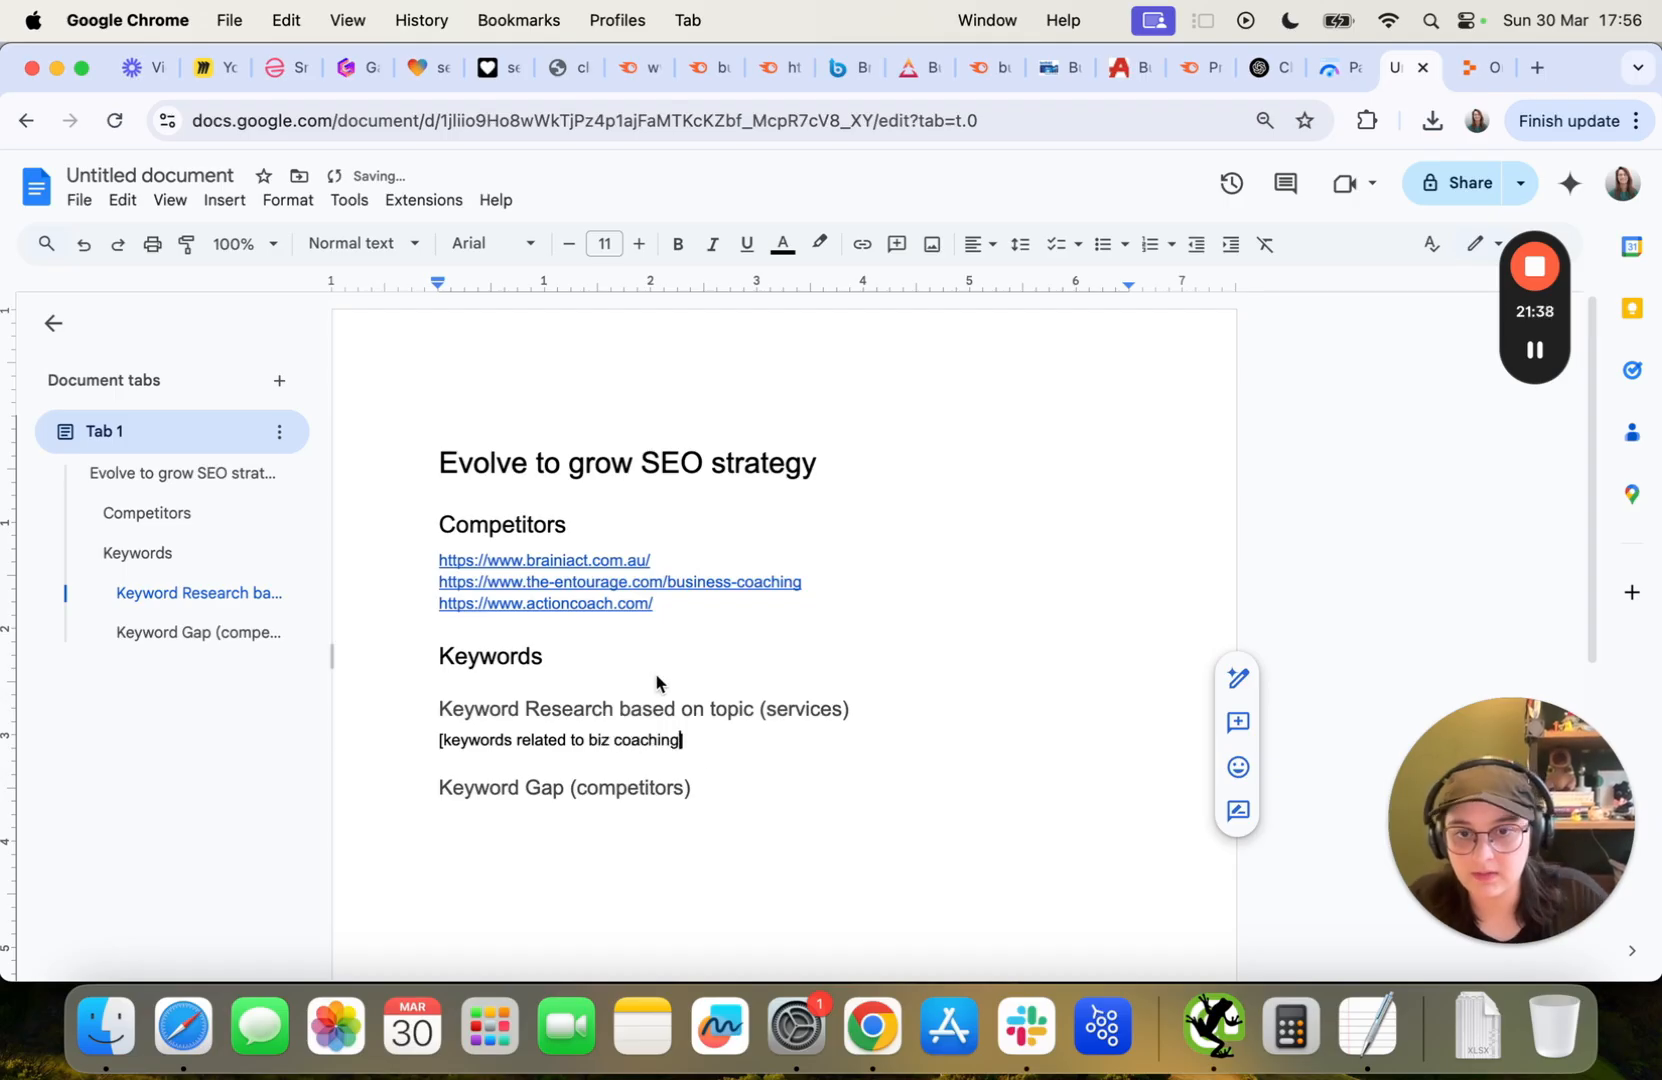
Add "[keyword gap spreadsheet]" below the Keyword Gap heading and extend the other placeholder to "[keywords related to biz coaching spreadsheet]".
{"action": "left_click", "coordinate": [729, 789]}
{"action": "key", "text": "Return"}
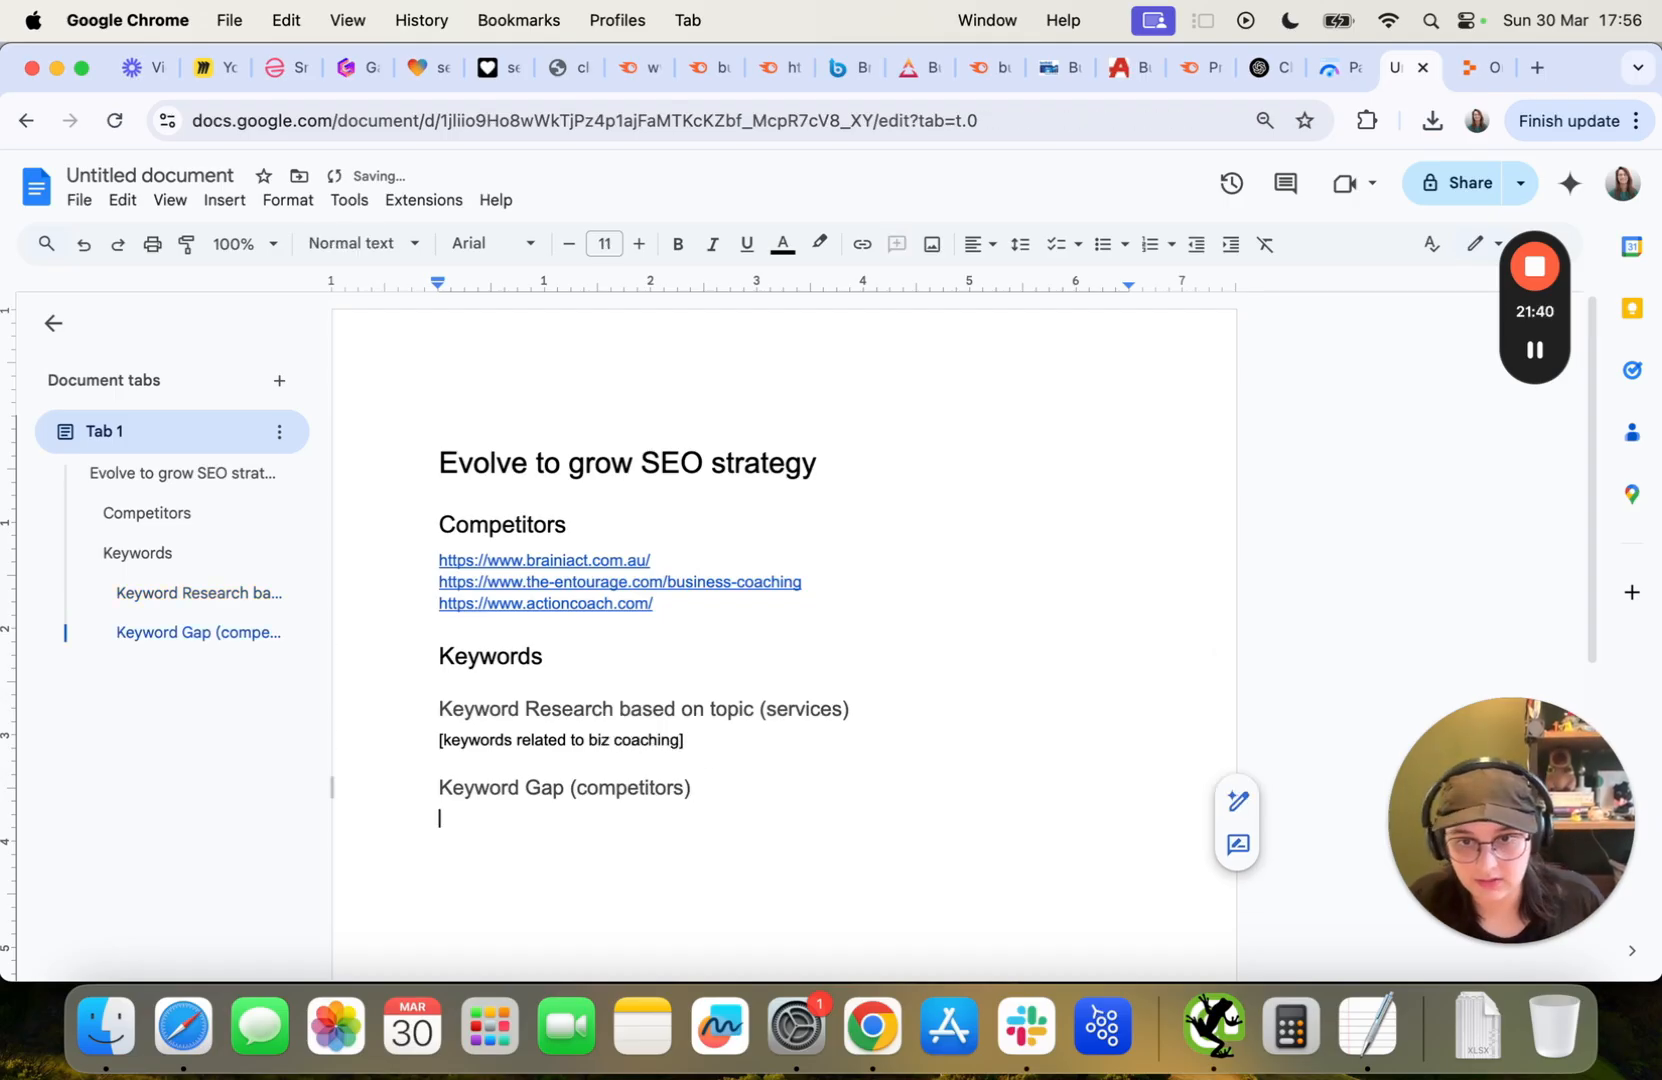
{"action": "type", "text": "[keyword gap spreadsheet"}
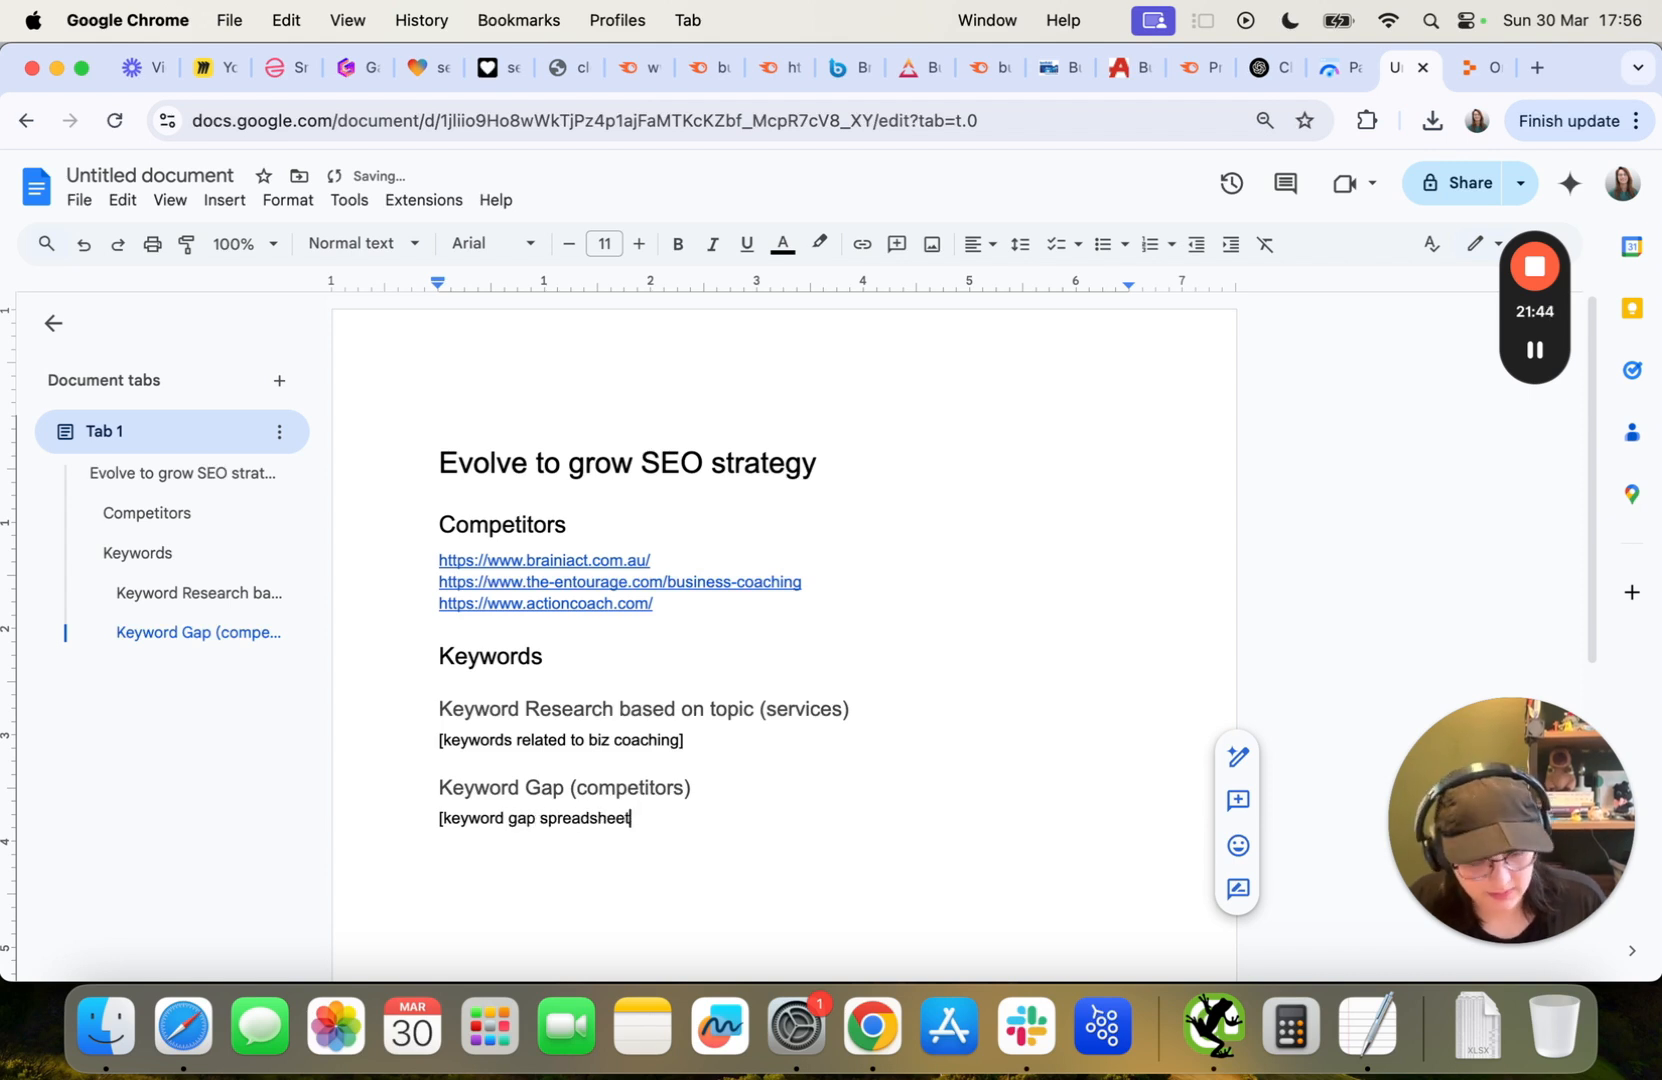
{"action": "left_click", "coordinate": [682, 743]}
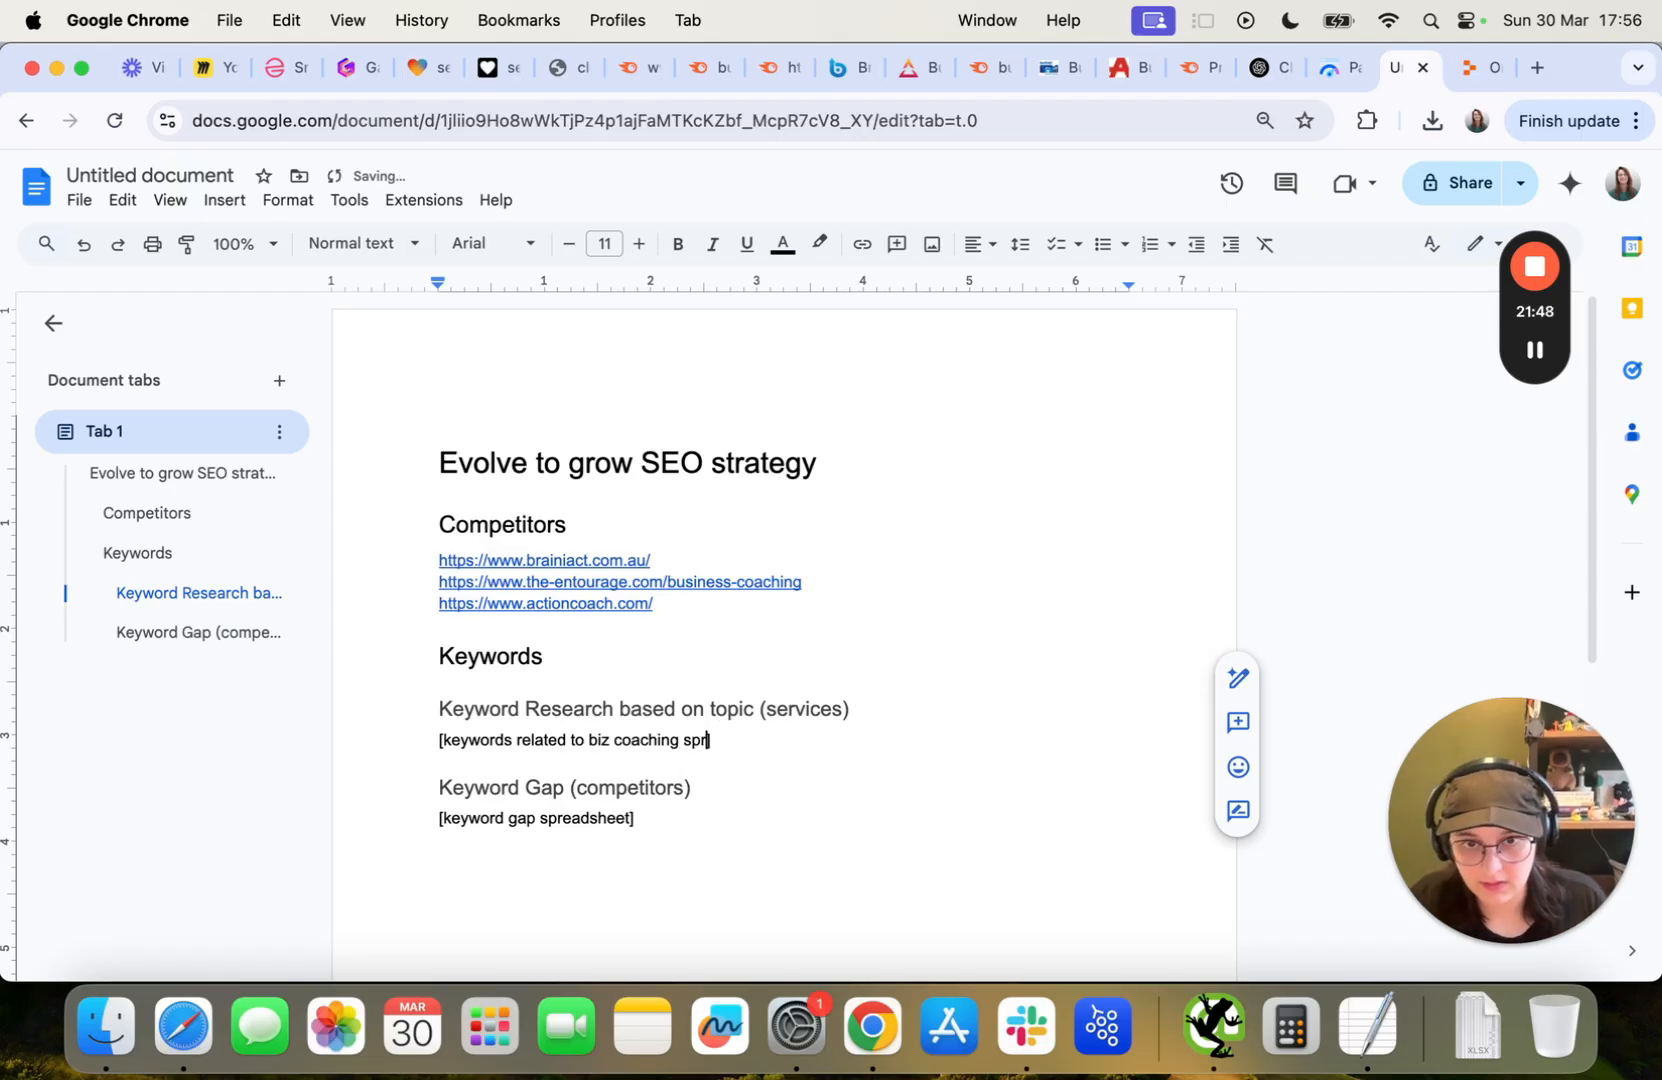
{"action": "left_click", "coordinate": [754, 877]}
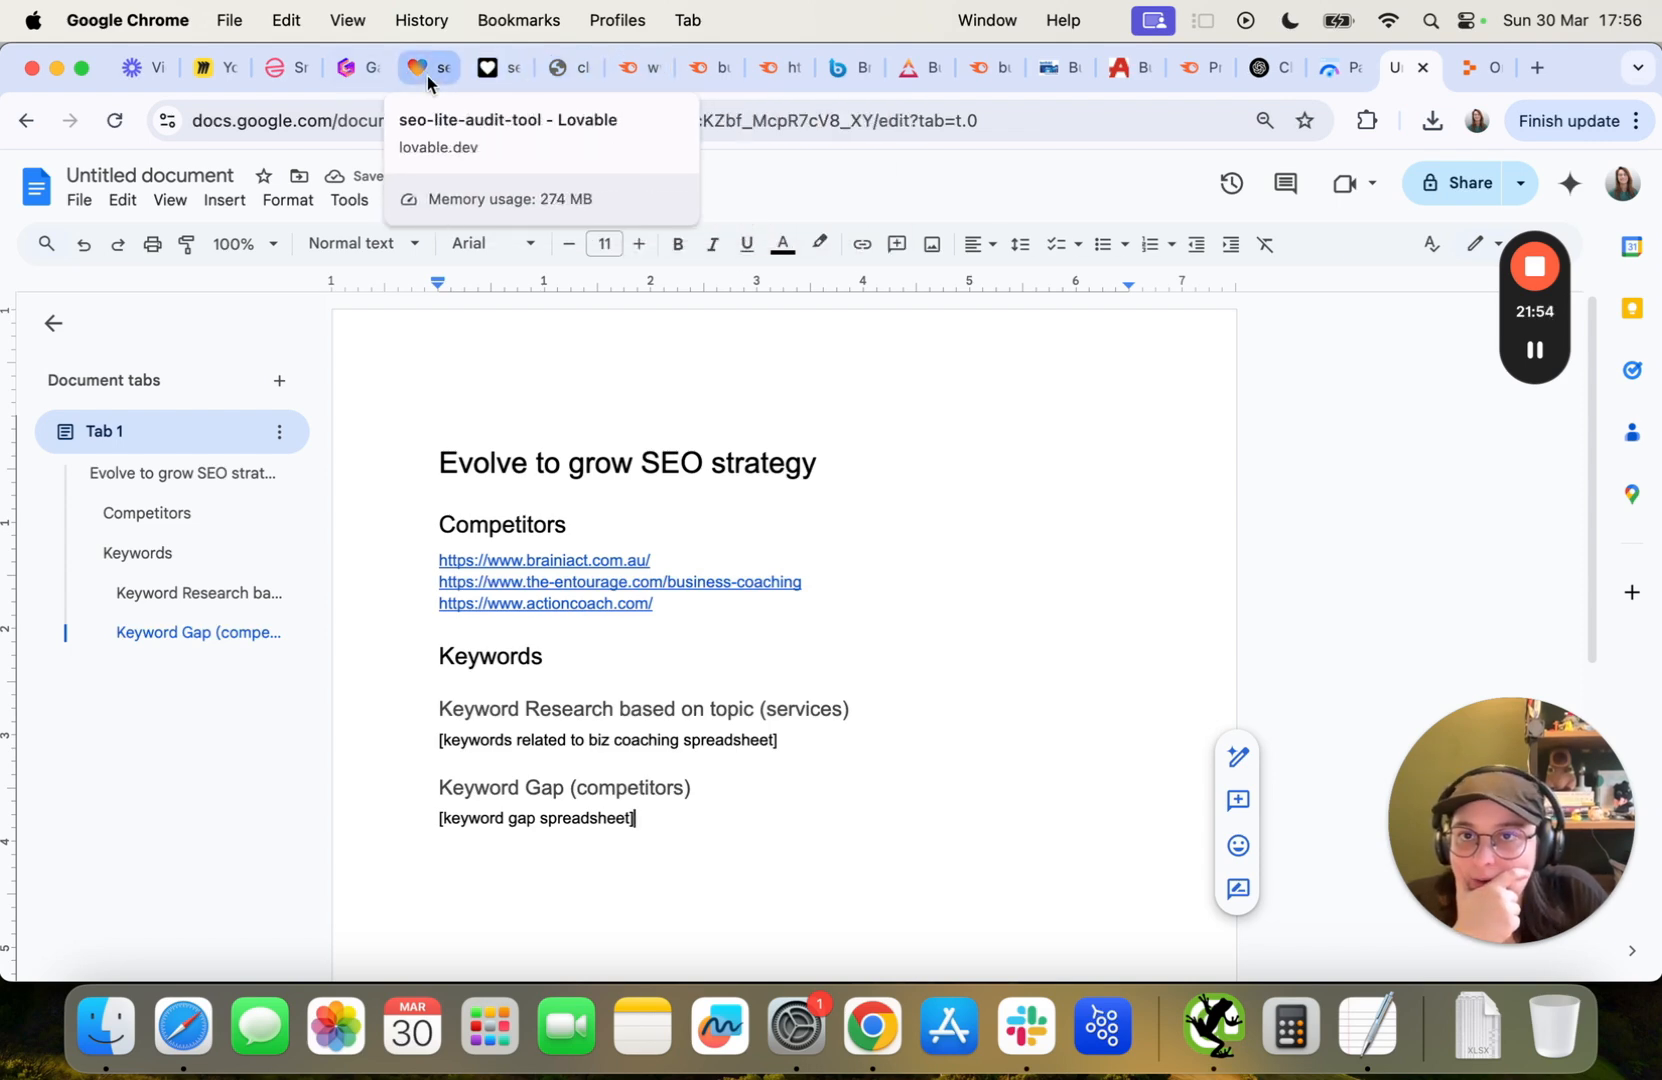
Switch to the Miro board and draw pen marks beside the Keyword Research and SERP Analysis items in the Research list.
{"action": "left_click", "coordinate": [203, 68]}
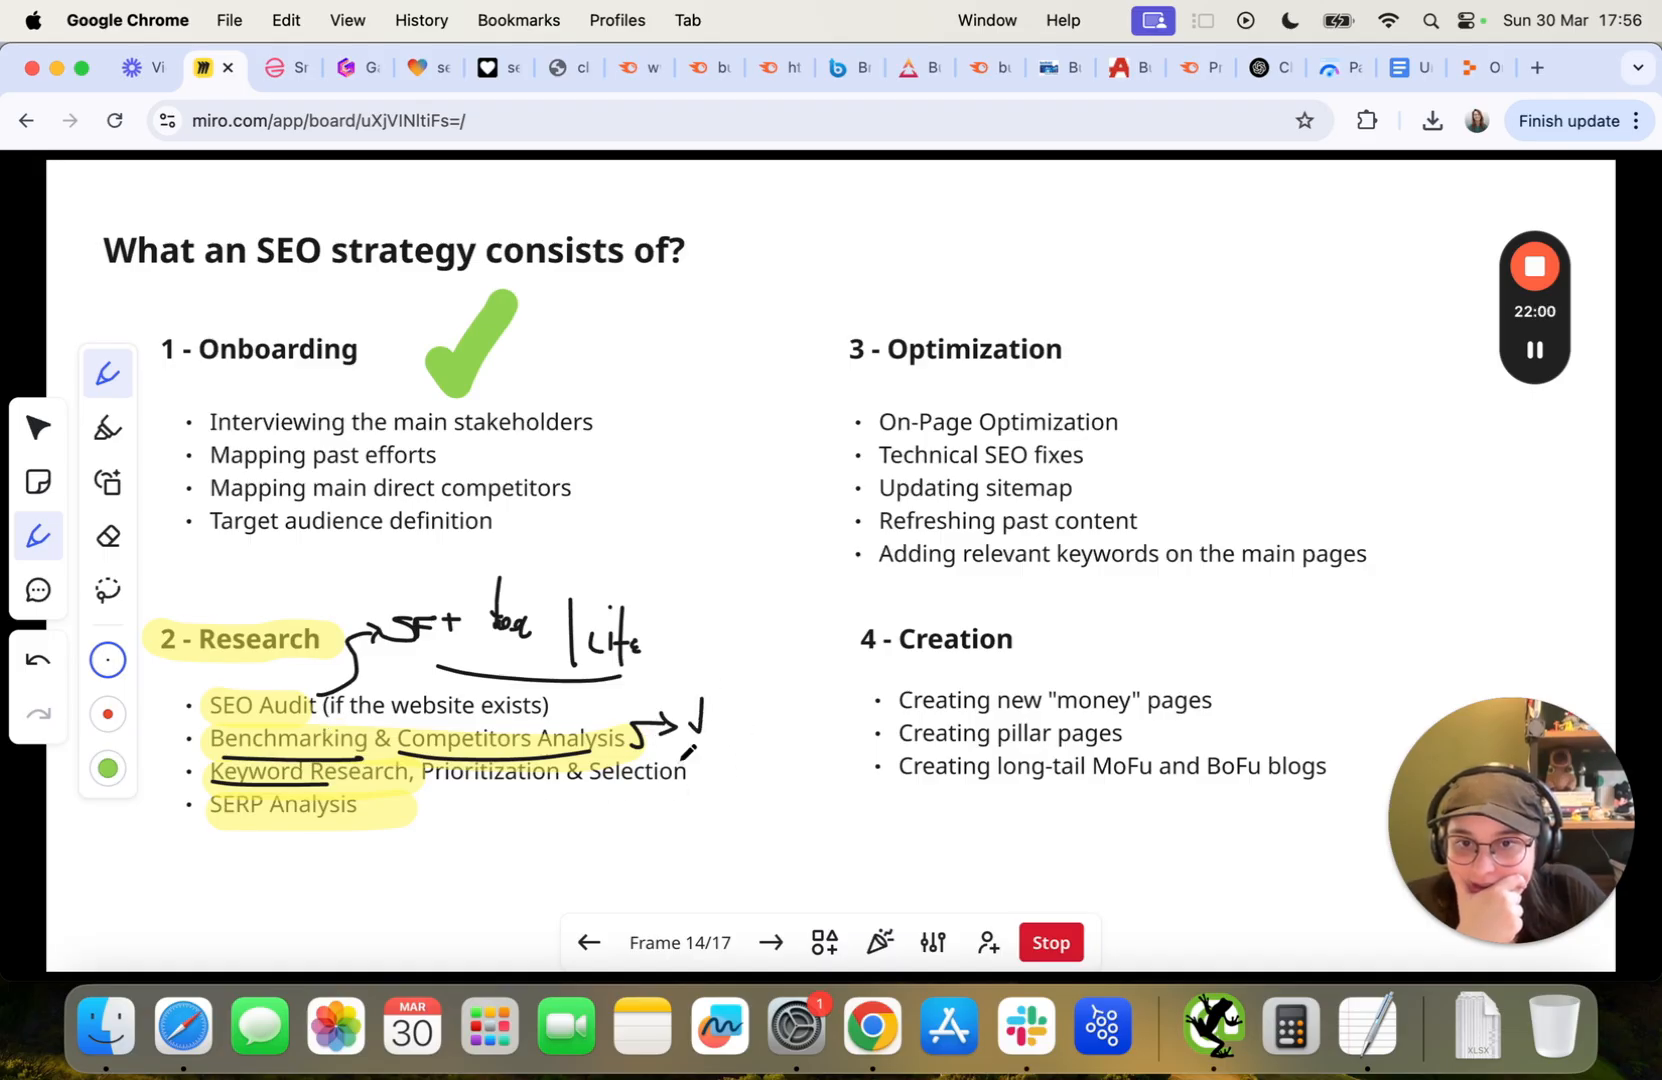
{"action": "left_click_drag", "start_coordinate": [713, 778], "coordinate": [718, 747]}
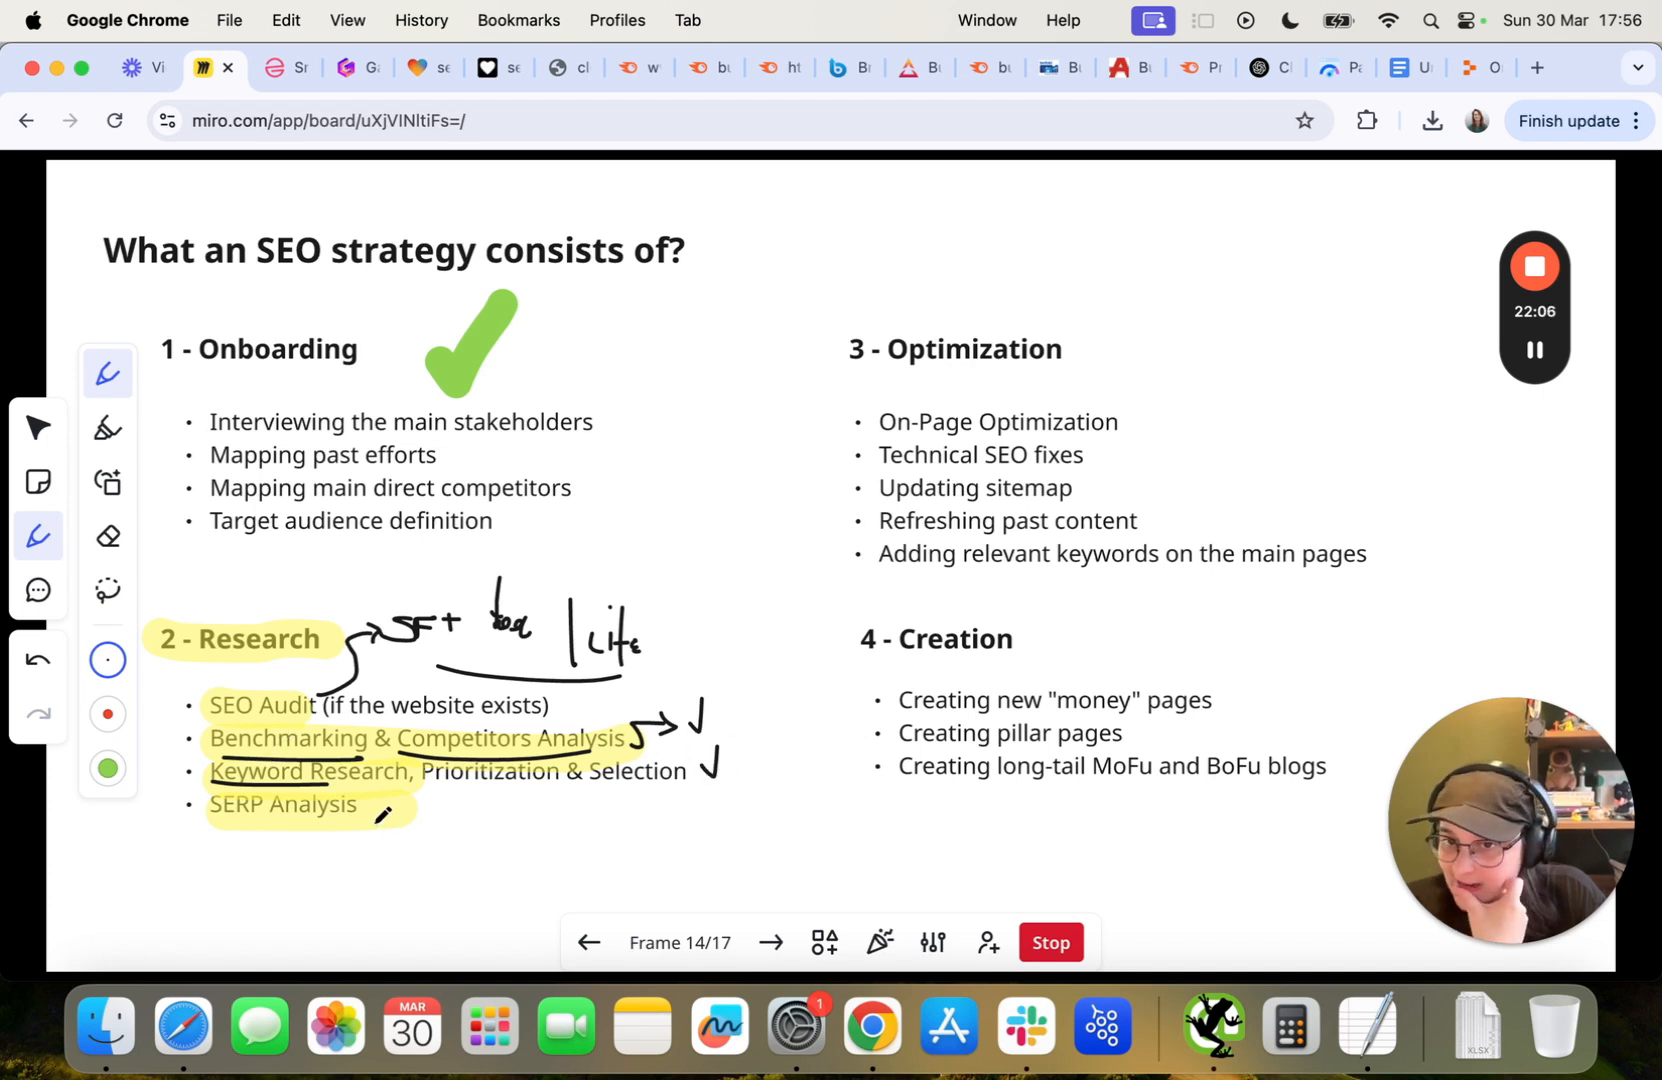
{"action": "left_click_drag", "start_coordinate": [372, 811], "coordinate": [385, 800]}
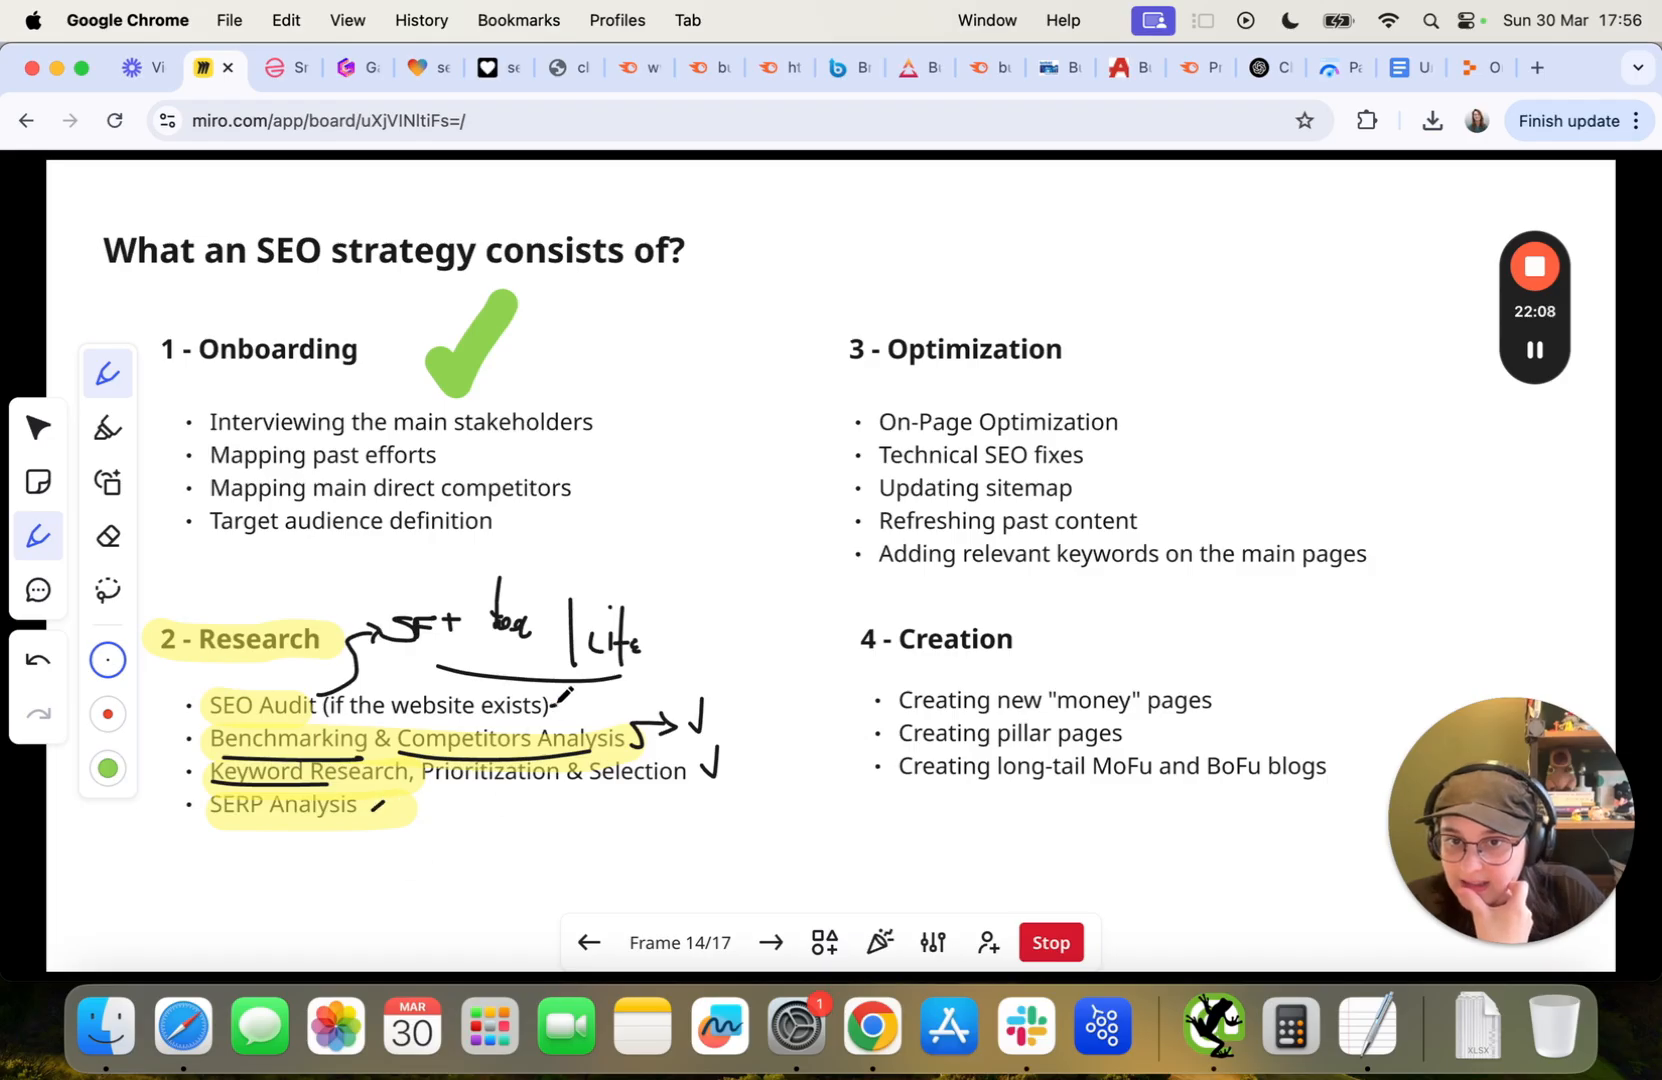
Switch to the SEO Audit Tool web app and look over its analysis areas and their metrics.
{"action": "left_click", "coordinate": [476, 74]}
{"action": "left_click_drag", "start_coordinate": [1498, 797], "coordinate": [1567, 541]}
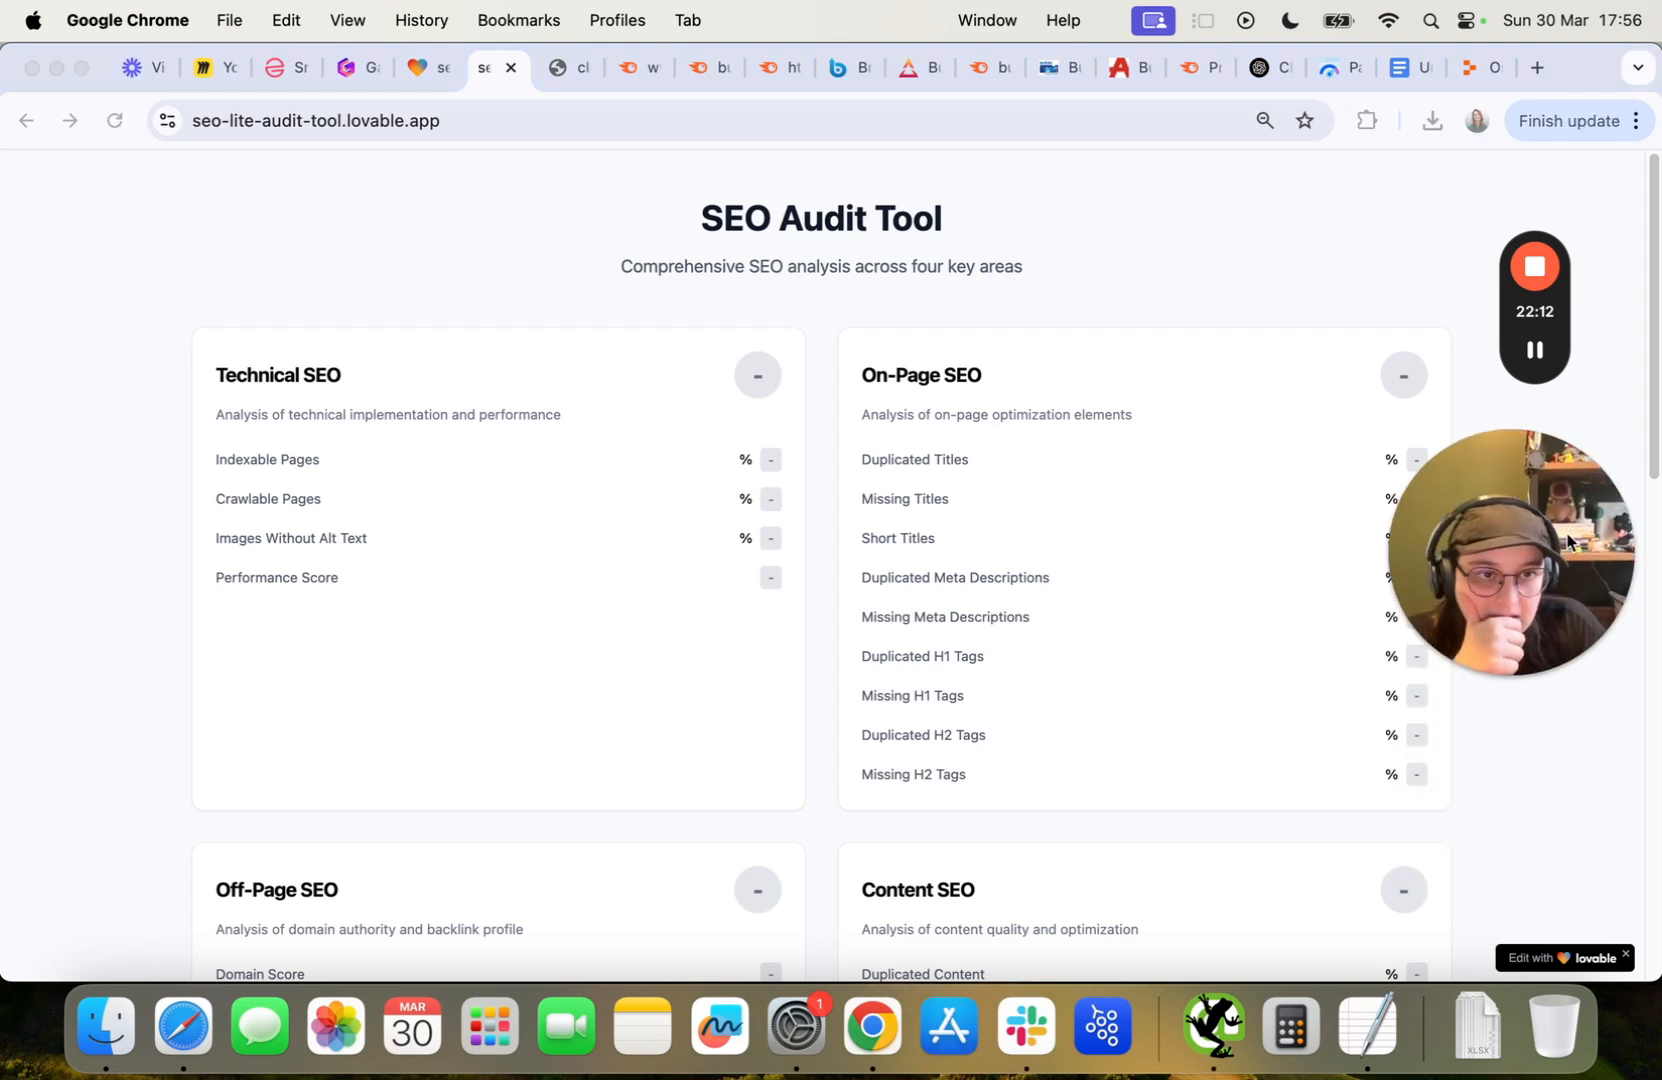
{"action": "left_click_drag", "start_coordinate": [1543, 327], "coordinate": [1546, 186]}
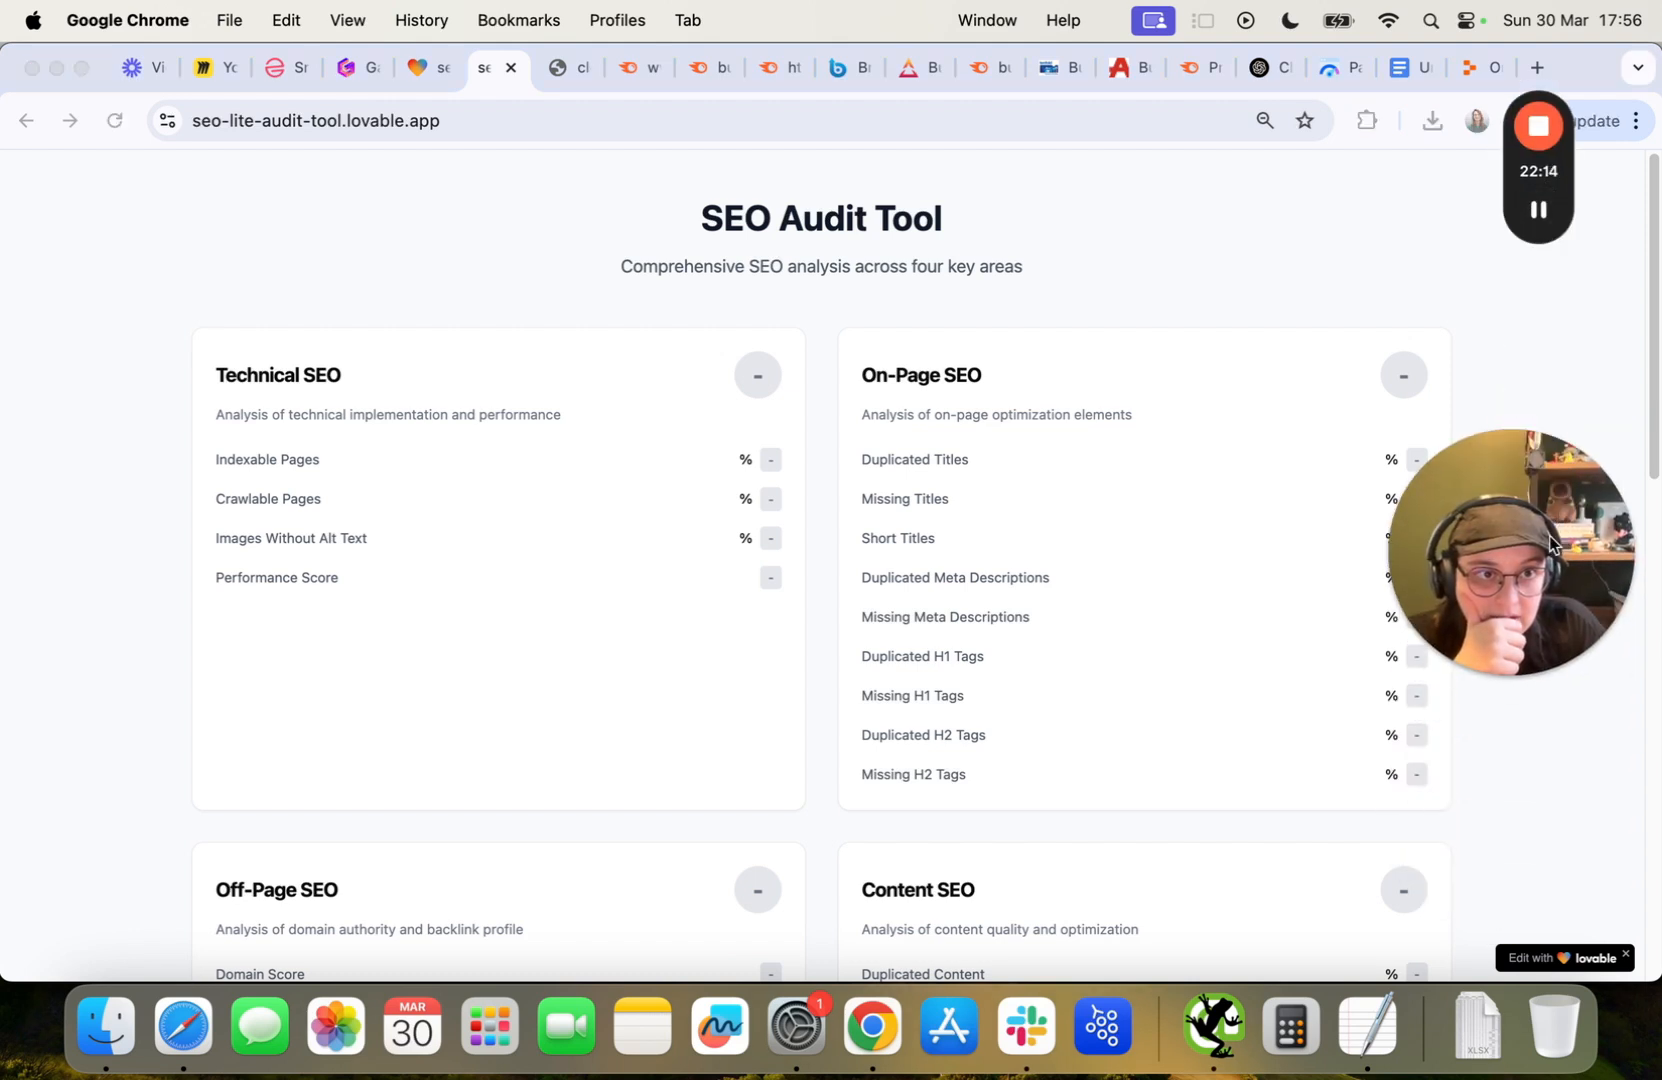
{"action": "left_click_drag", "start_coordinate": [1549, 543], "coordinate": [129, 169]}
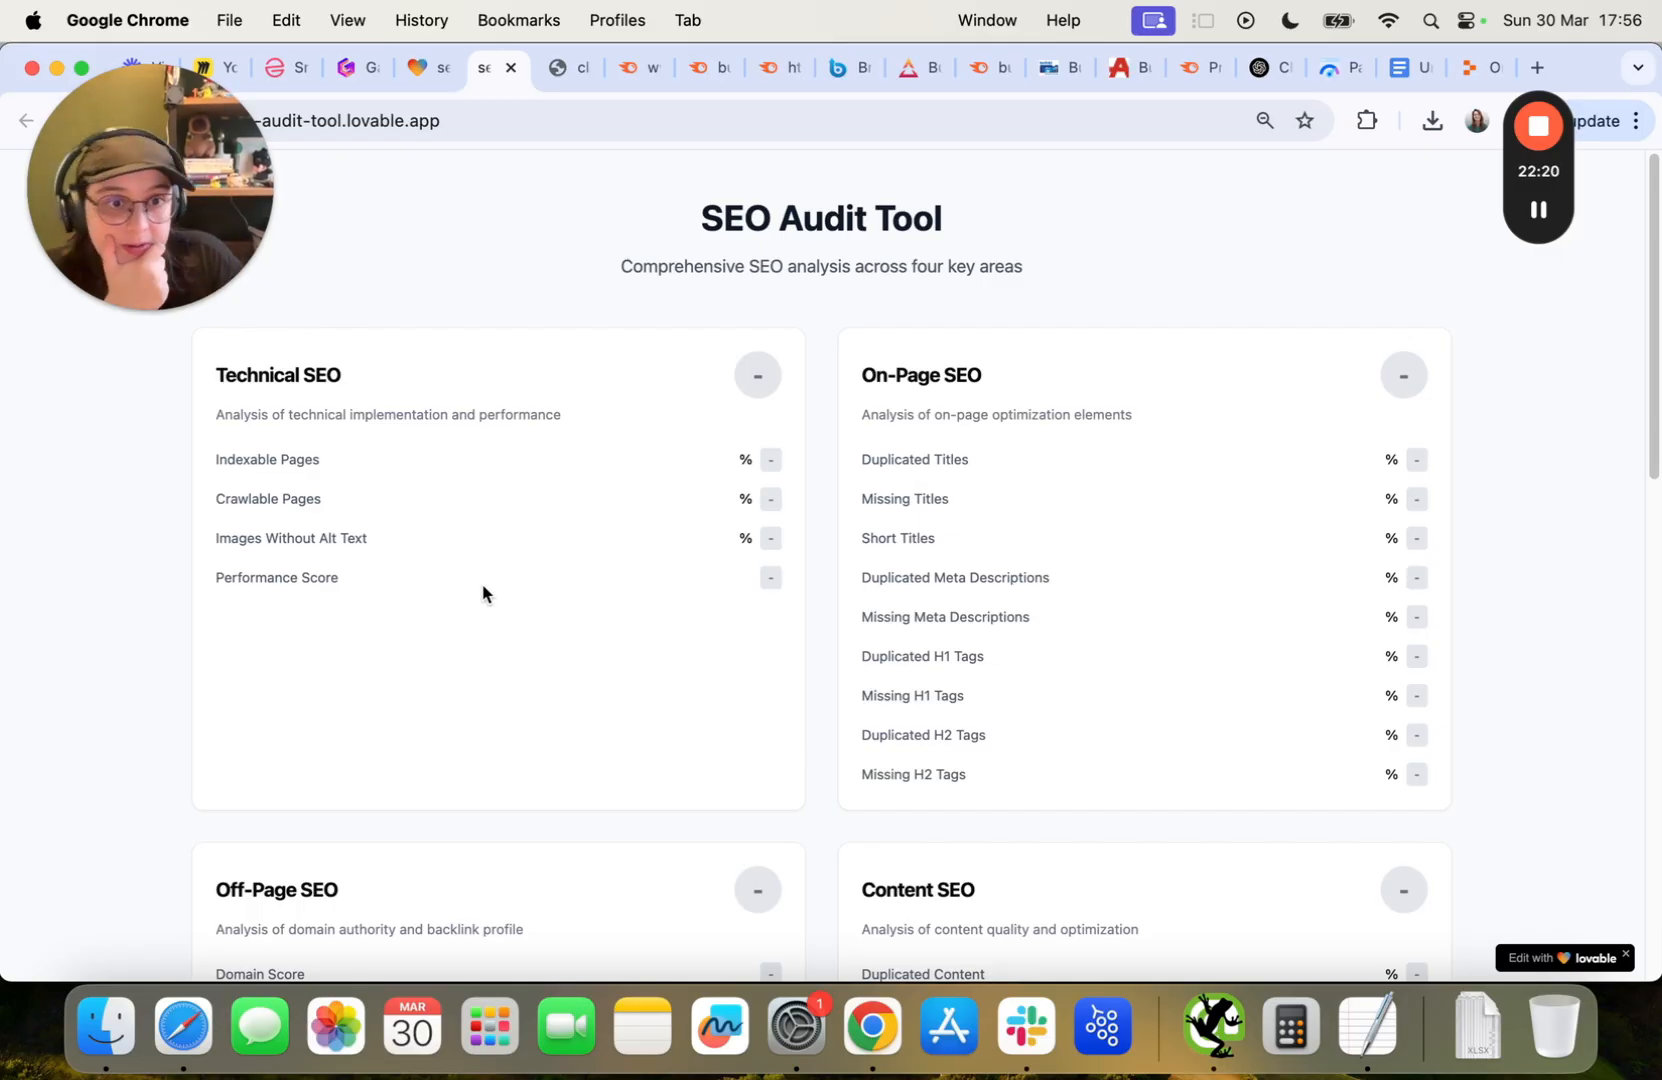
{"action": "scroll", "coordinate": [538, 697], "scroll_direction": "down", "scroll_amount": 5}
{"action": "scroll", "coordinate": [541, 705], "scroll_direction": "up", "scroll_amount": 5}
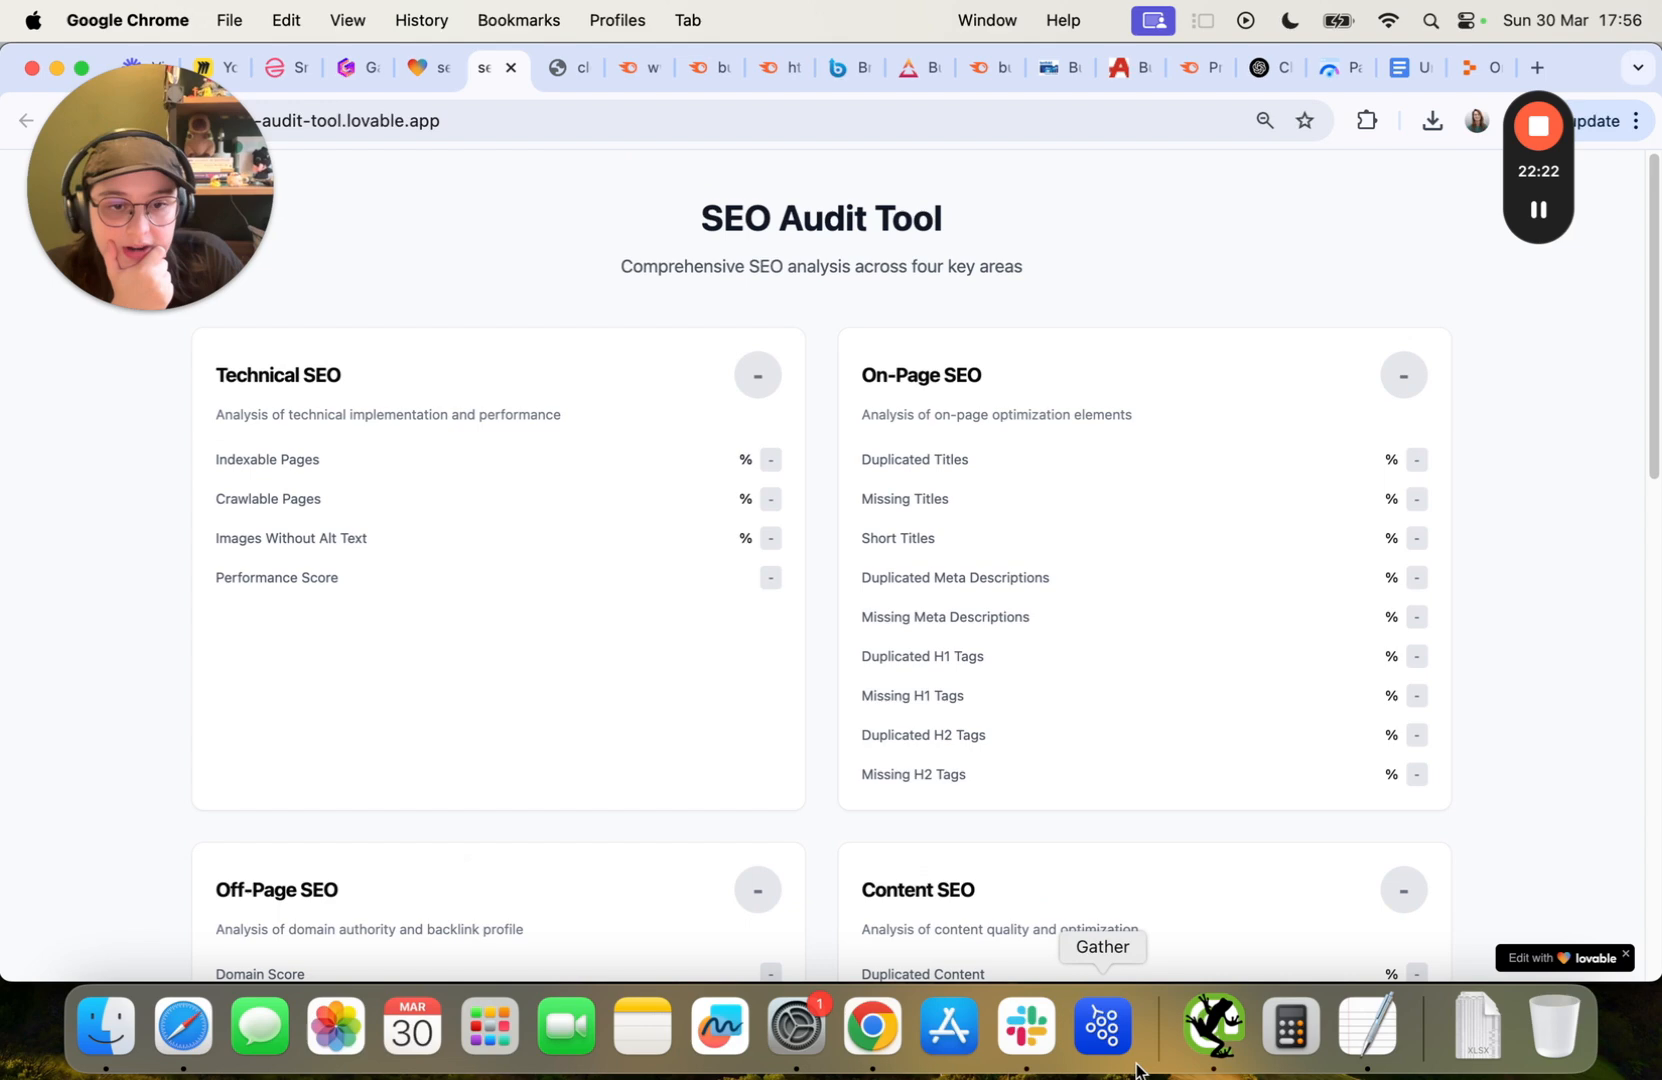
Switch to Screaming Frog SEO Spider and examine the crawl overview, including the internal URL figures and the Response Codes breakdown.
{"action": "left_click", "coordinate": [1226, 1037]}
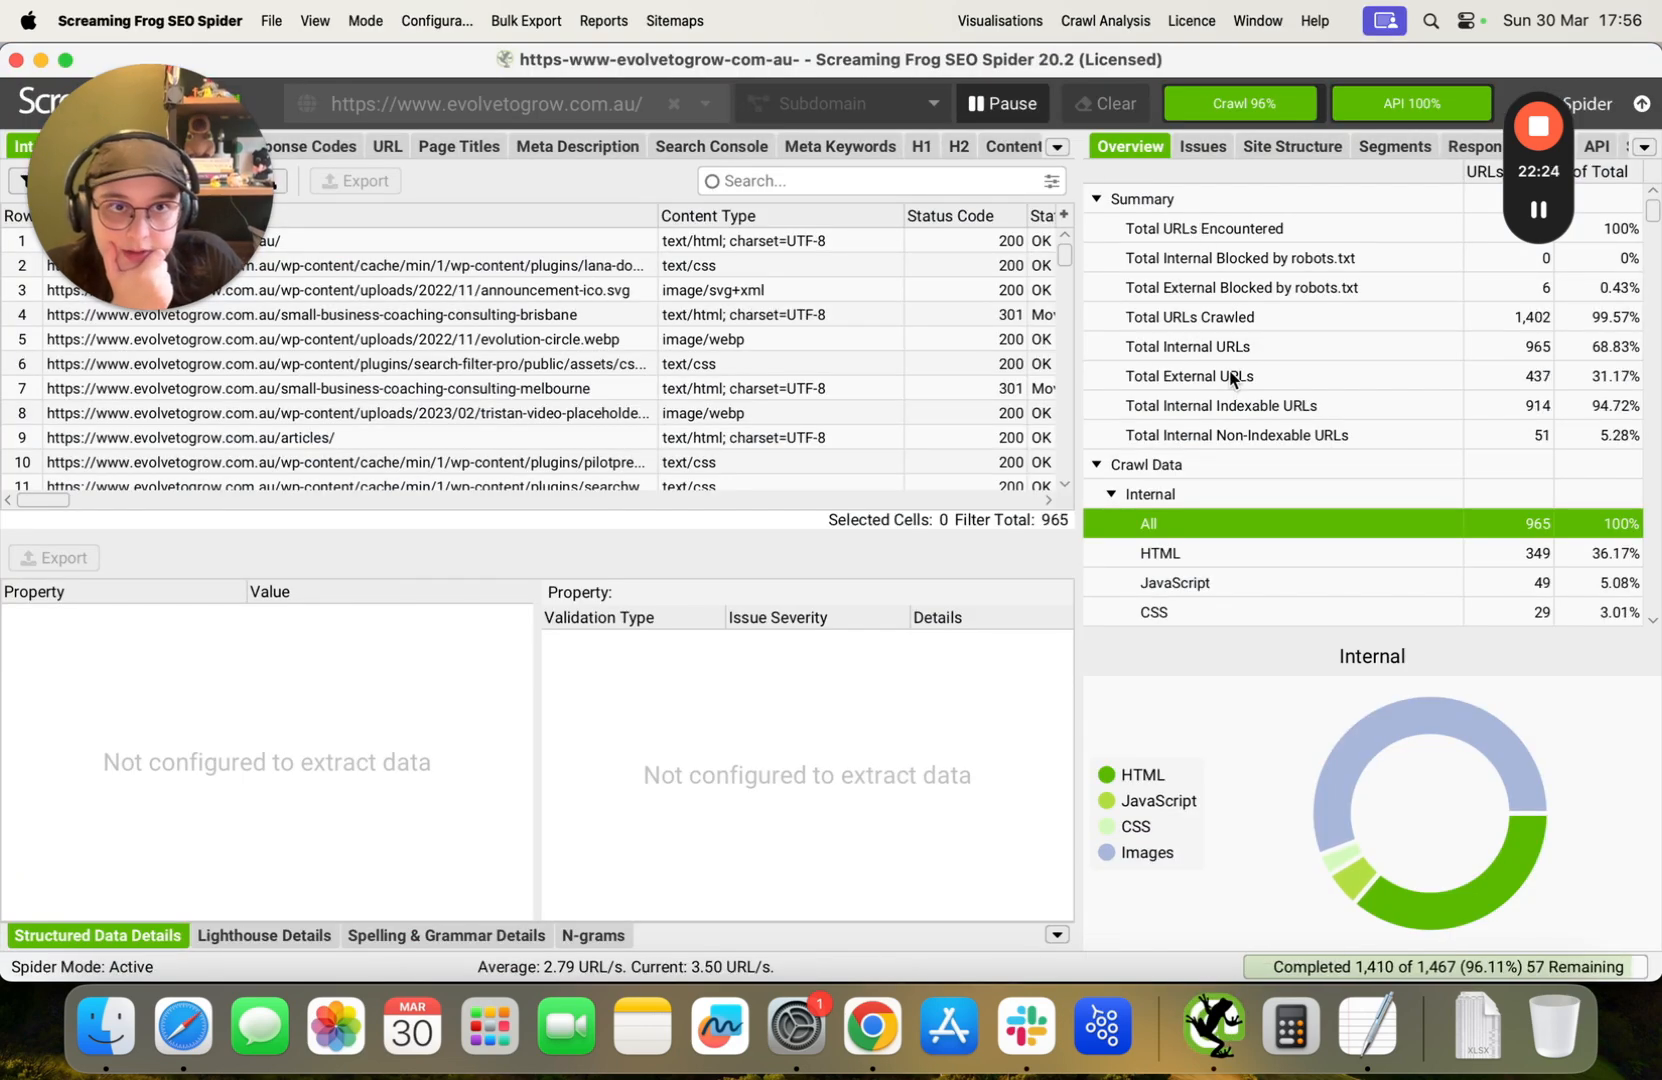
{"action": "left_click", "coordinate": [1250, 290]}
{"action": "left_click", "coordinate": [1178, 496]}
{"action": "scroll", "coordinate": [1182, 510], "scroll_direction": "down", "scroll_amount": 4}
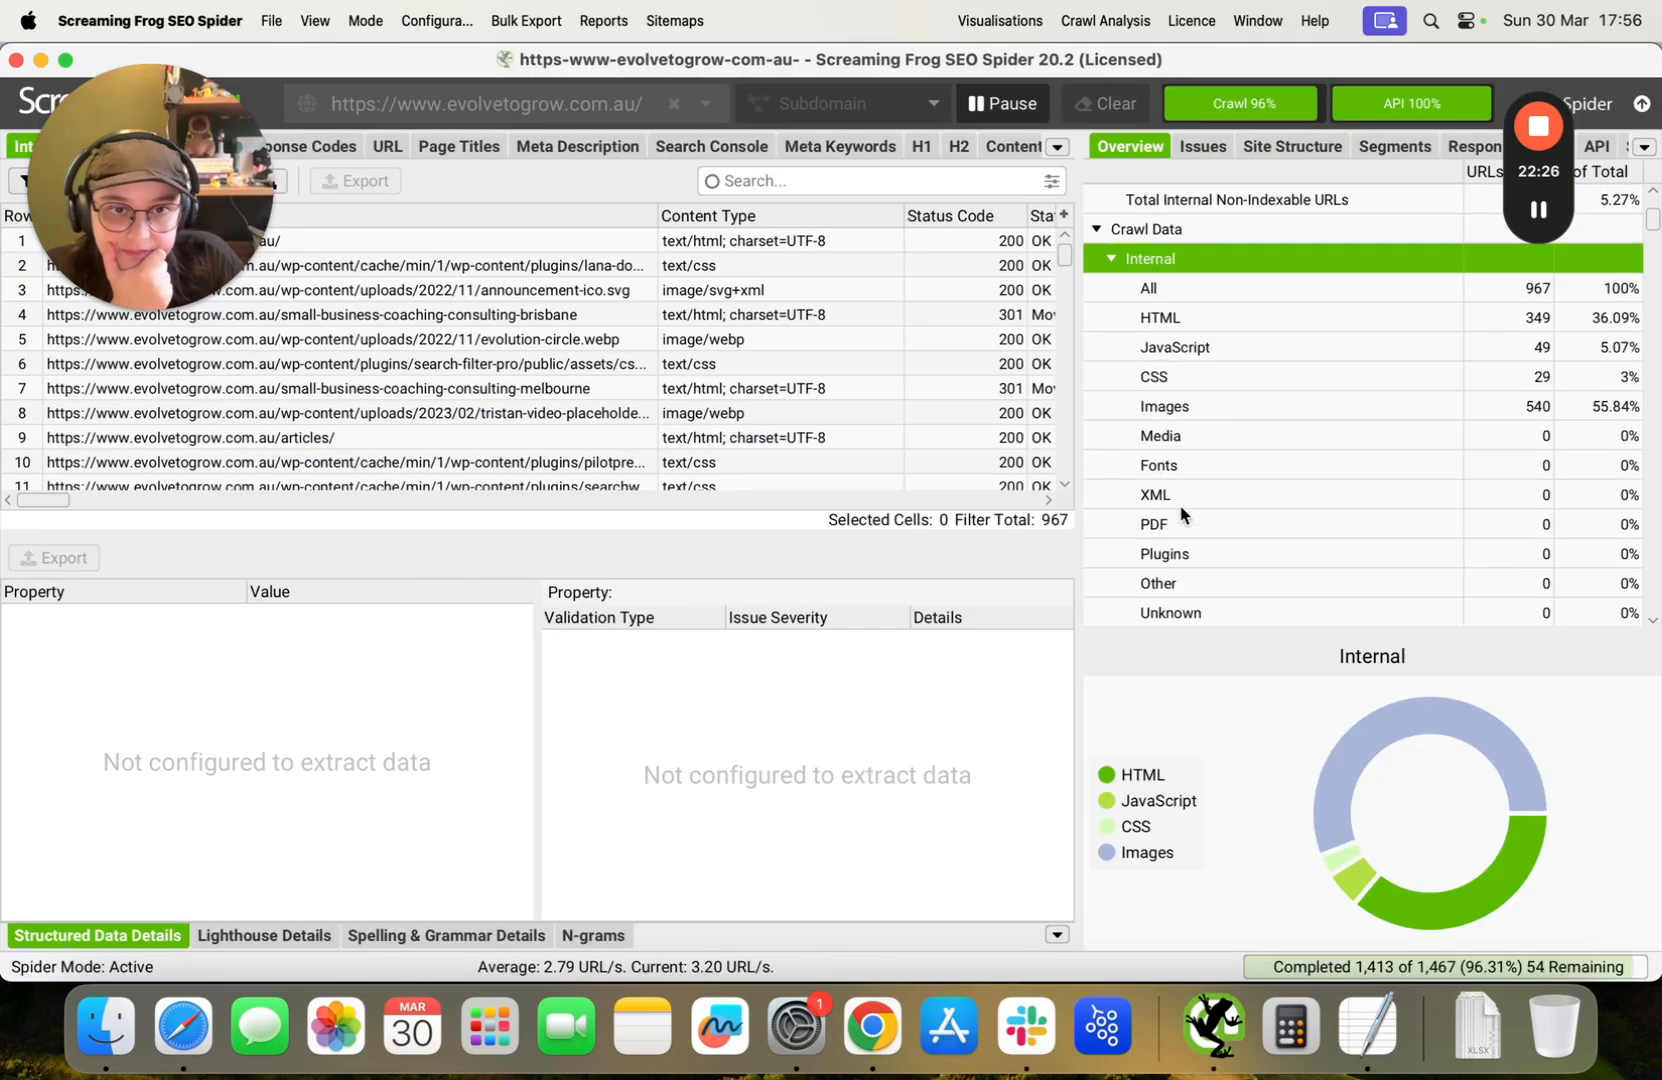
{"action": "scroll", "coordinate": [1182, 512], "scroll_direction": "down", "scroll_amount": 15}
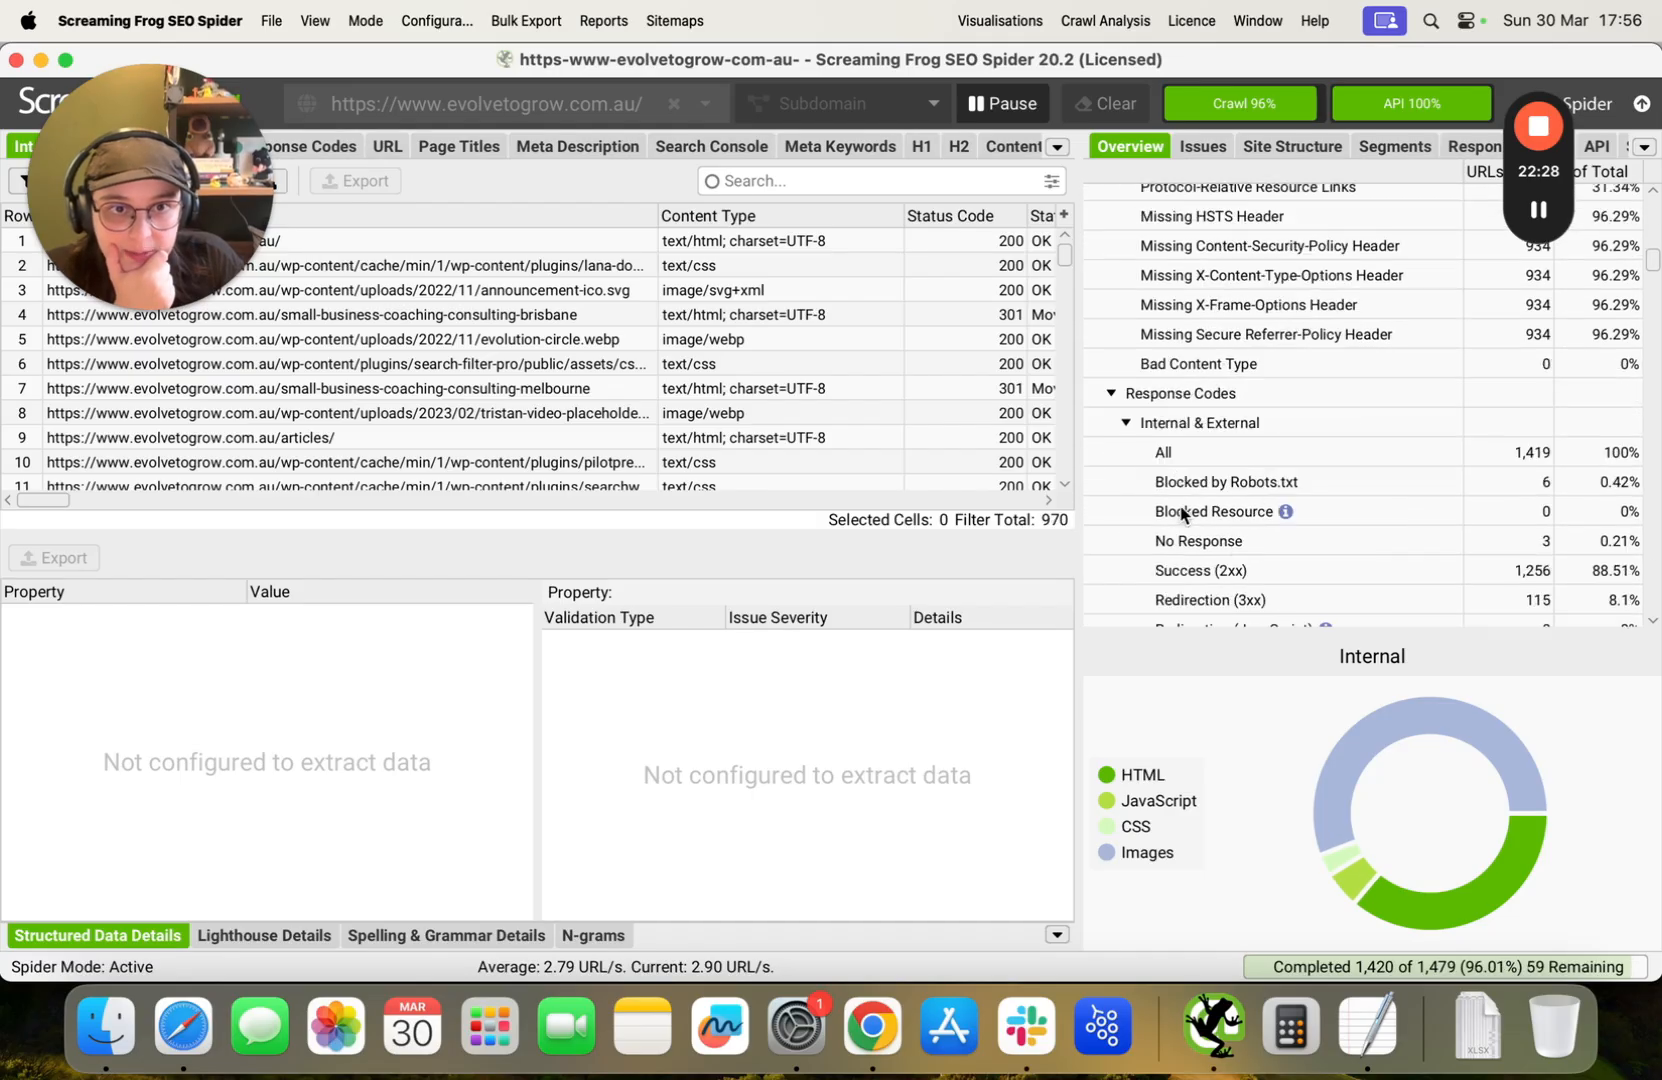
{"action": "left_click", "coordinate": [1174, 361]}
{"action": "scroll", "coordinate": [1174, 361], "scroll_direction": "down", "scroll_amount": 3}
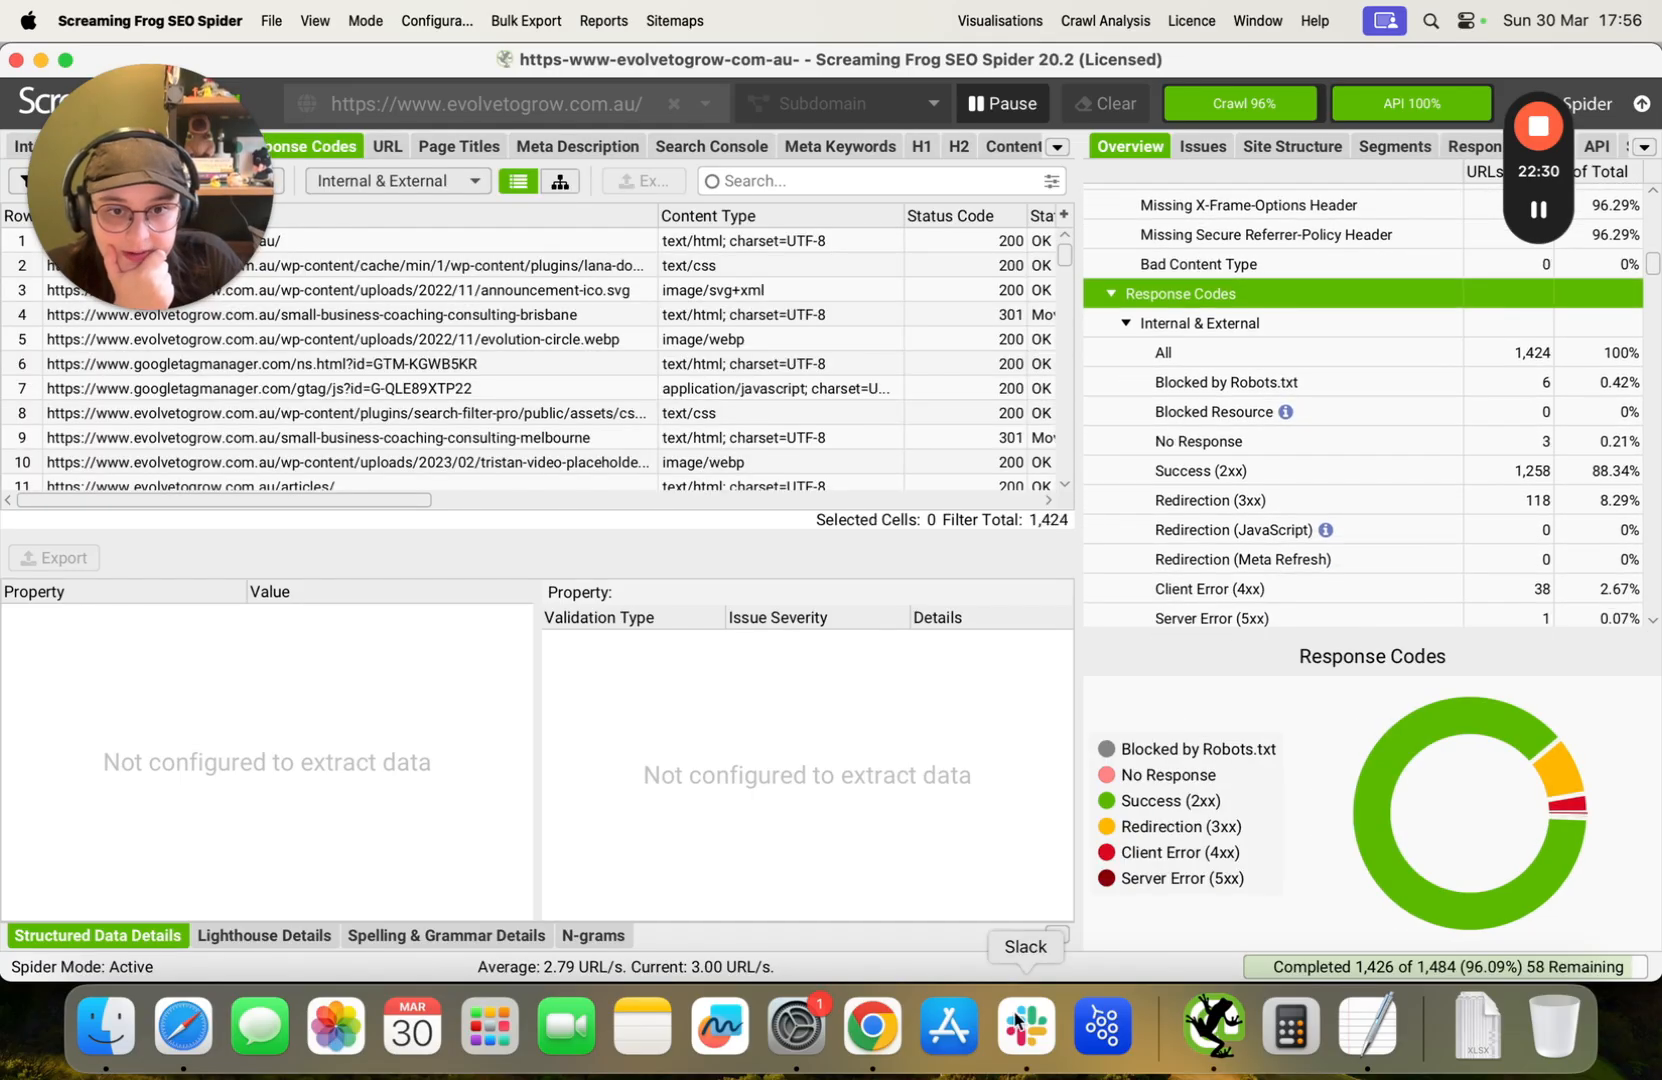
{"action": "mouse_move", "coordinate": [1519, 740]}
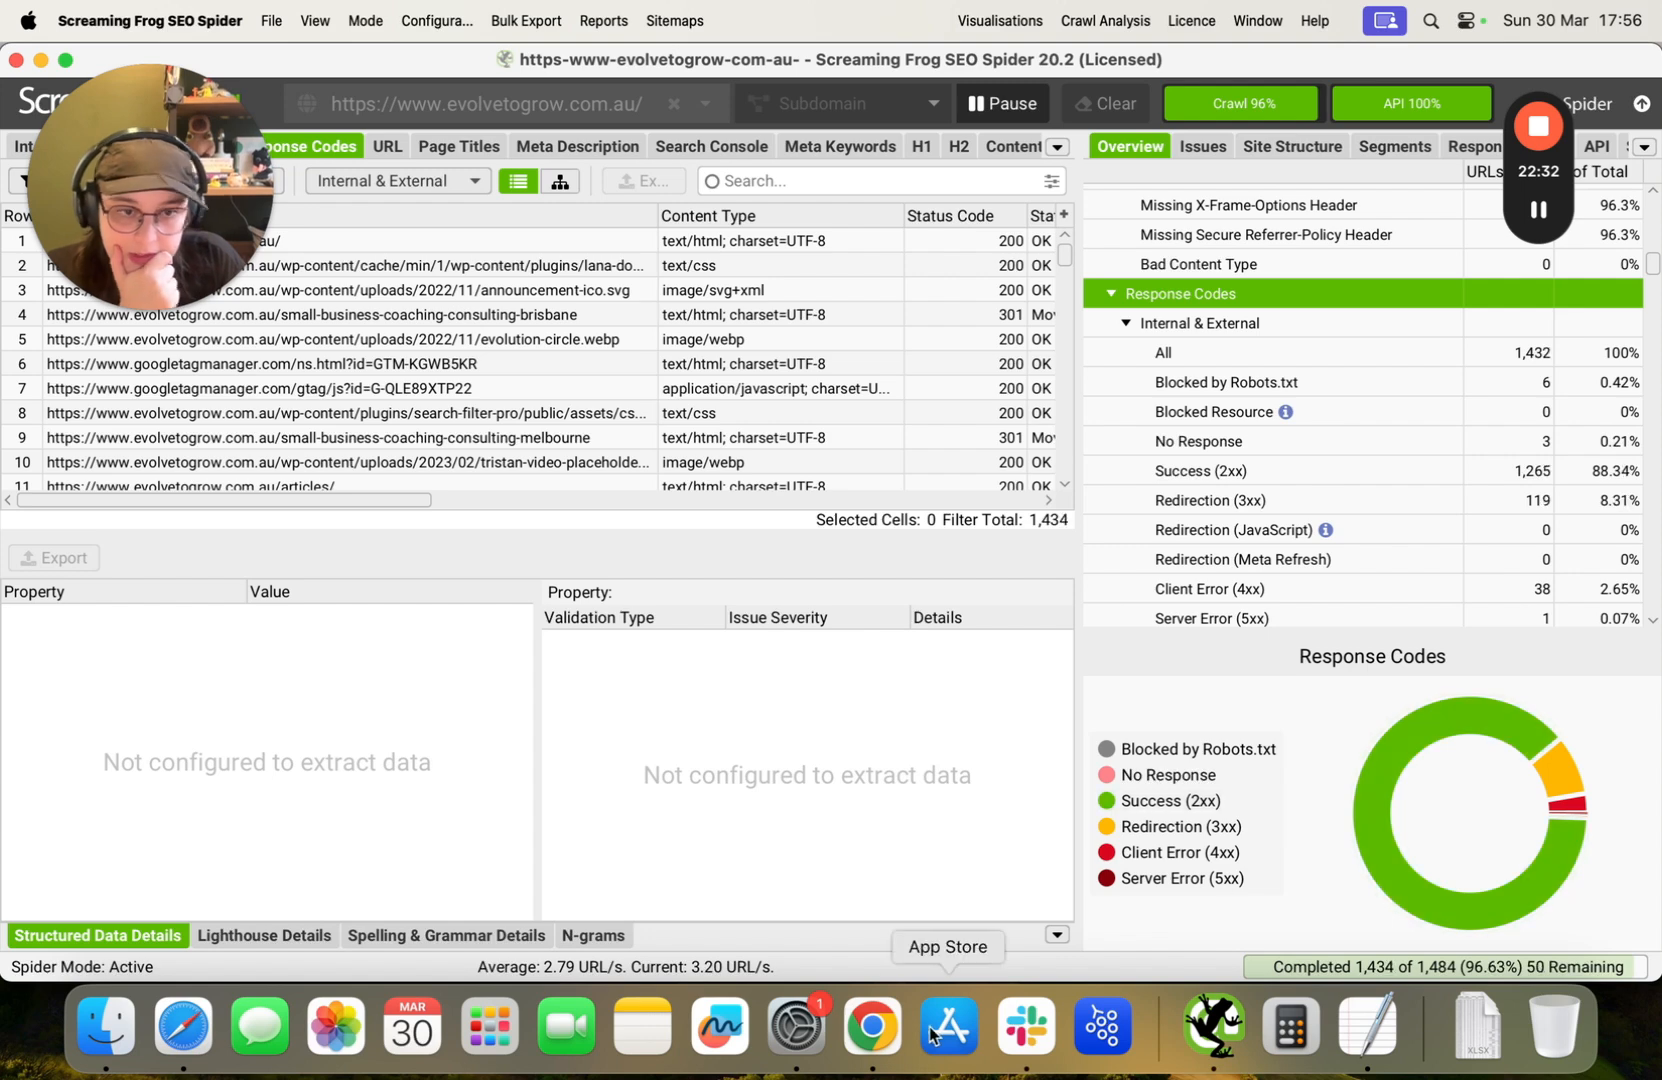
Switch to the SEO Audit Tool in Chrome and set Indexable Pages to 88 under Technical SEO.
{"action": "left_click", "coordinate": [872, 1025]}
{"action": "scroll", "coordinate": [470, 620], "scroll_direction": "down", "scroll_amount": 3}
{"action": "scroll", "coordinate": [469, 636], "scroll_direction": "down", "scroll_amount": 8}
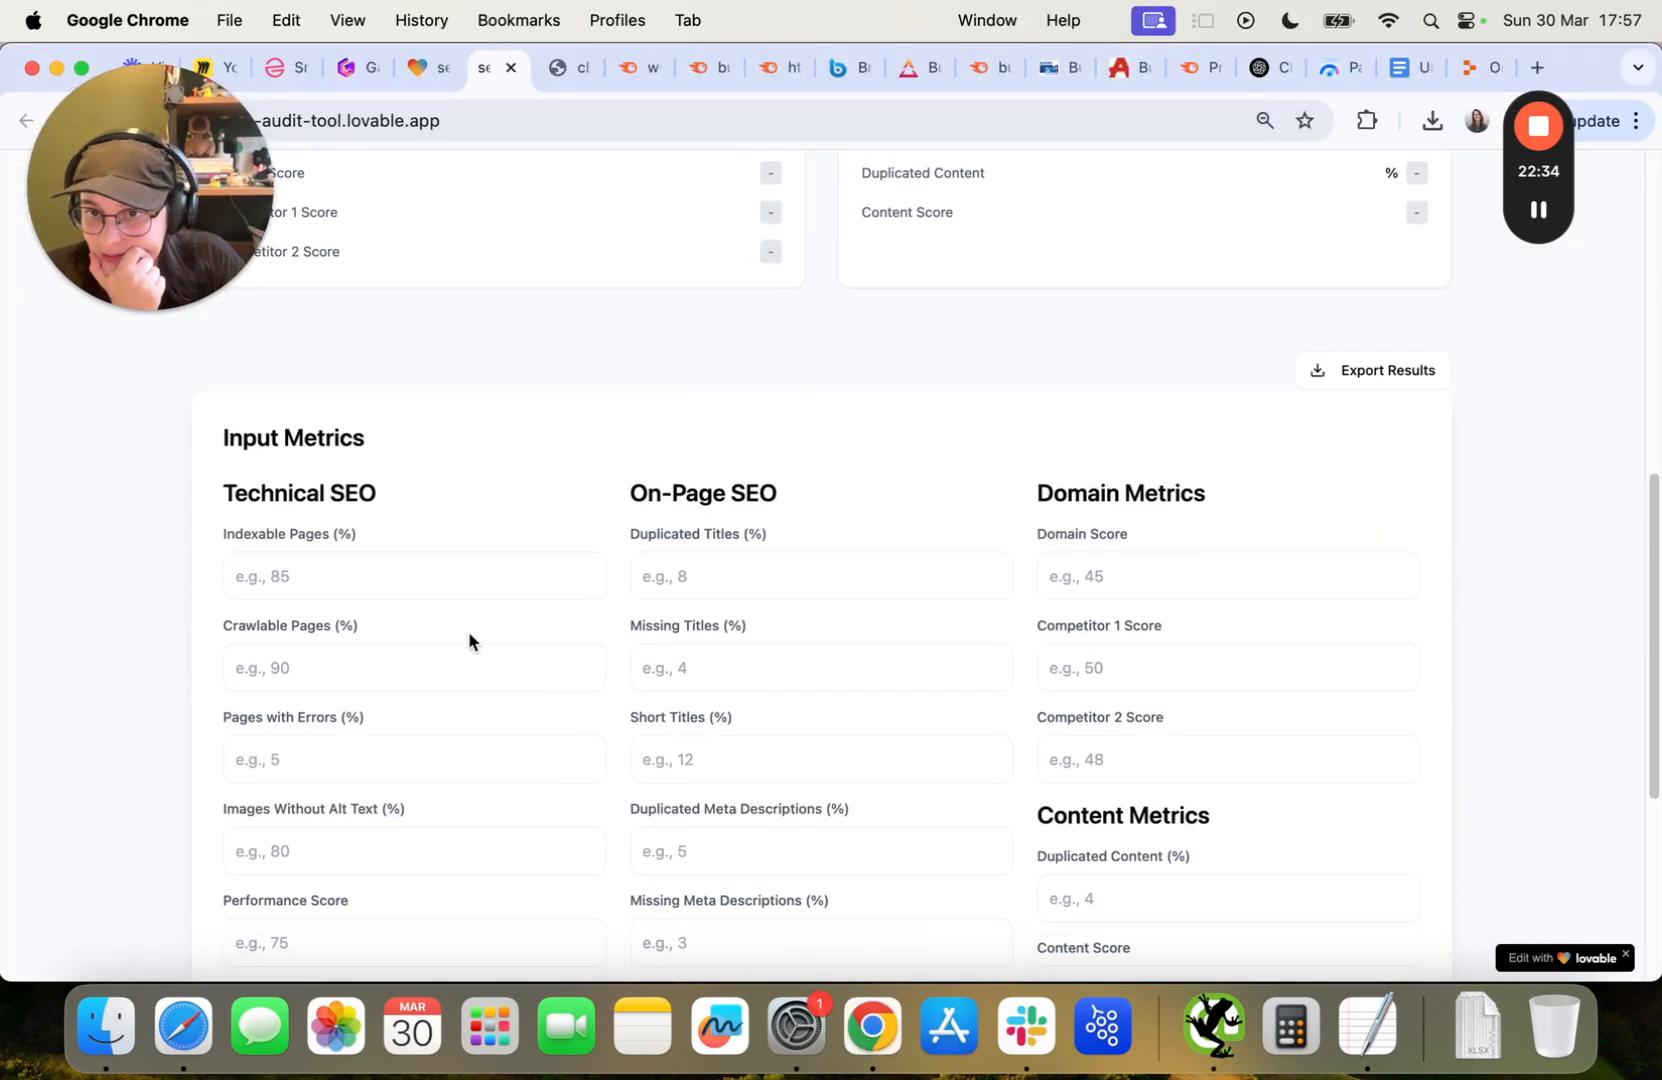
{"action": "left_click", "coordinate": [362, 588]}
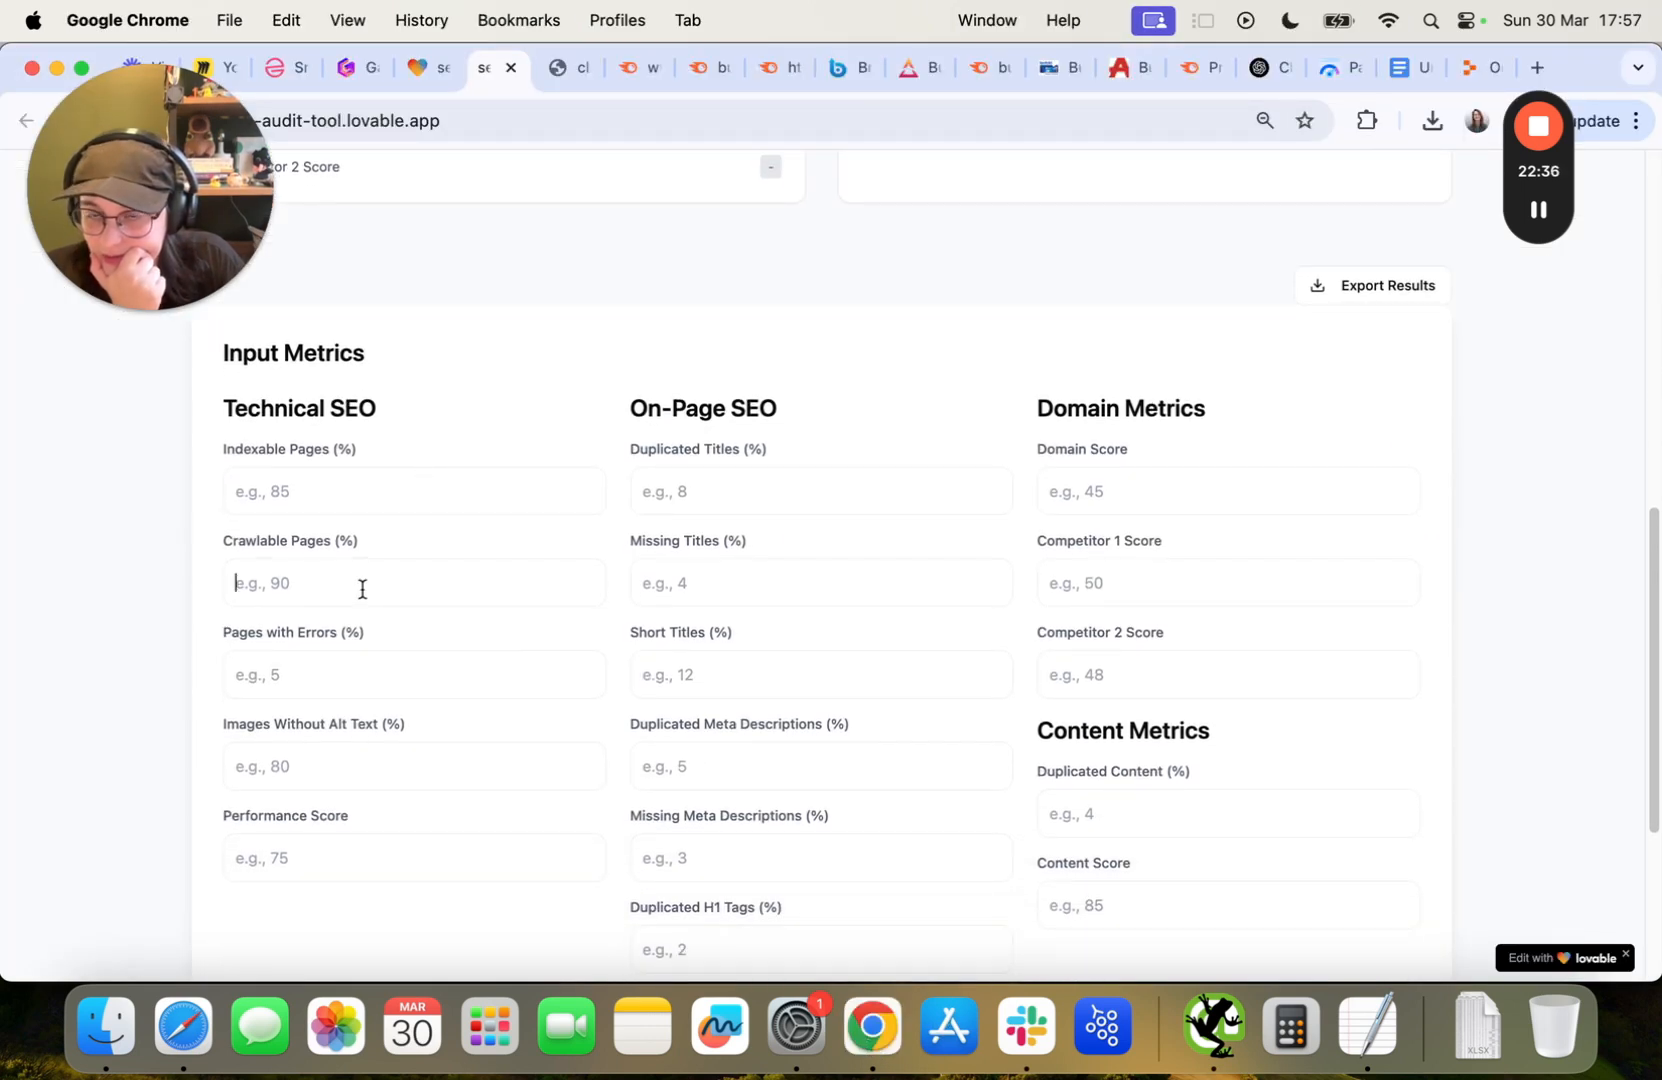
{"action": "left_click", "coordinate": [297, 493]}
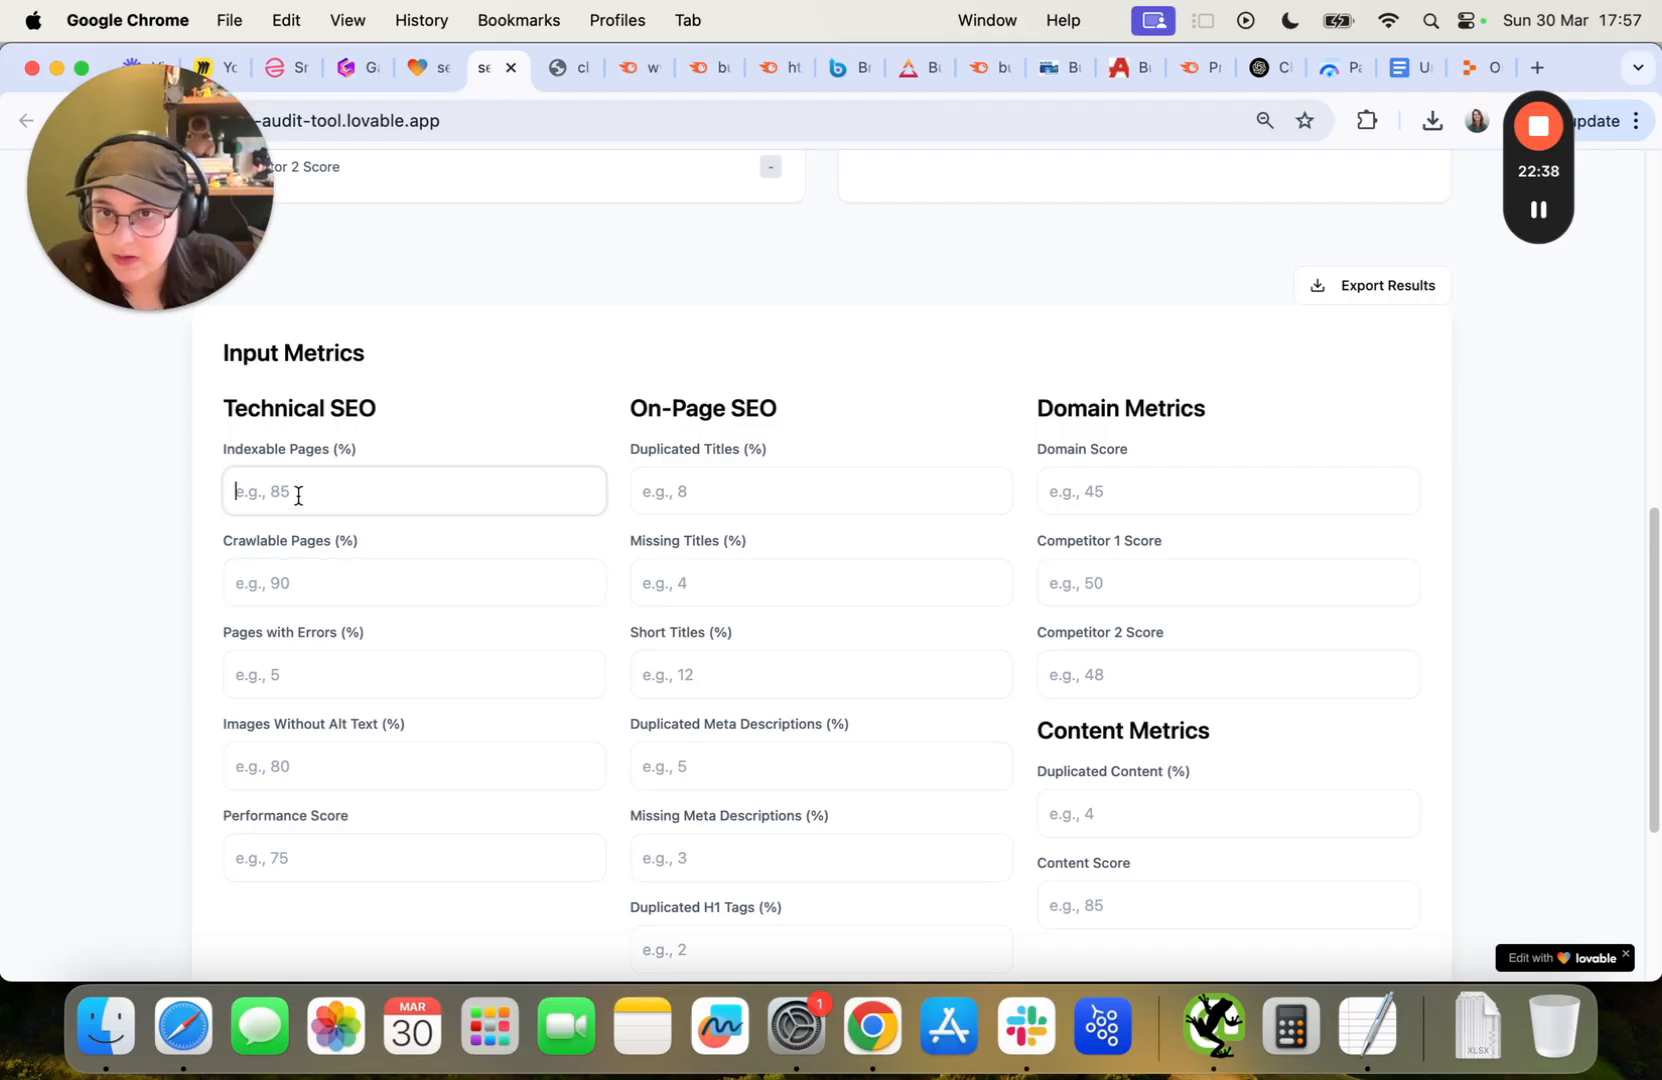
{"action": "type", "text": "88"}
{"action": "left_click", "coordinate": [312, 586]}
Check the Client Error (4xx) share in Screaming Frog and set Pages with Errors to 2.6 in the SEO Audit Tool.
{"action": "left_click", "coordinate": [412, 676]}
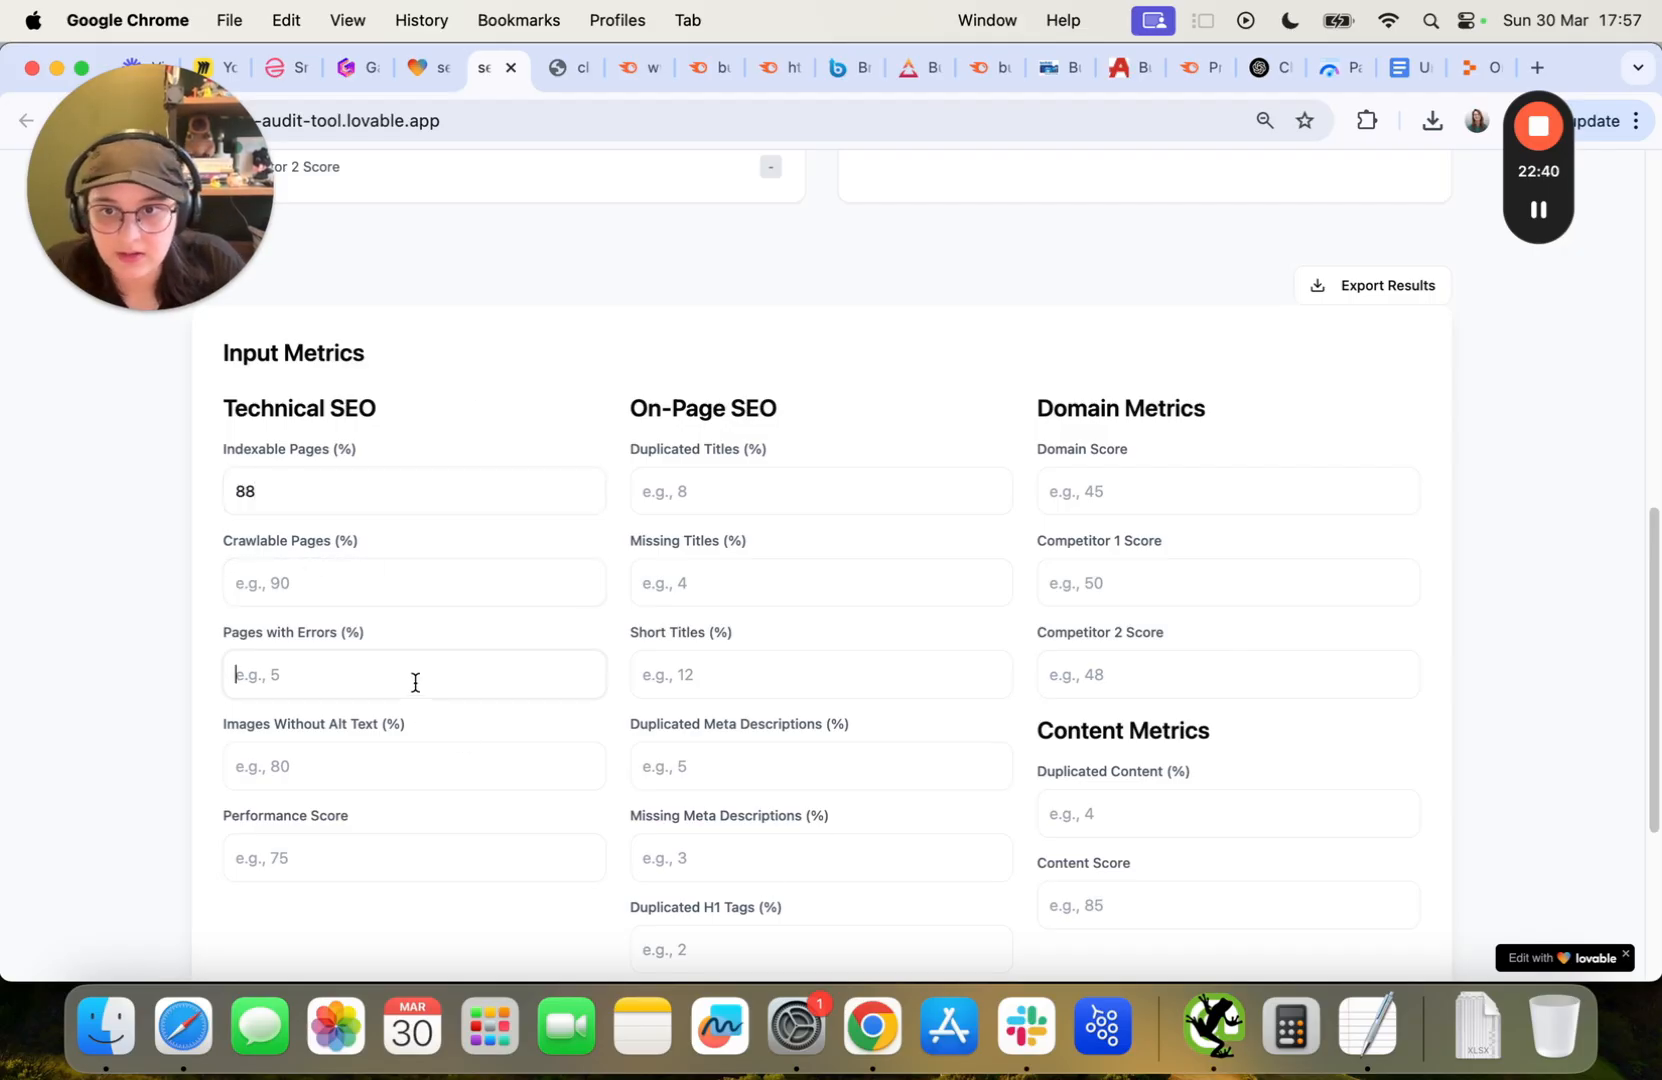
{"action": "left_click", "coordinate": [1213, 1025]}
{"action": "mouse_move", "coordinate": [1578, 810]}
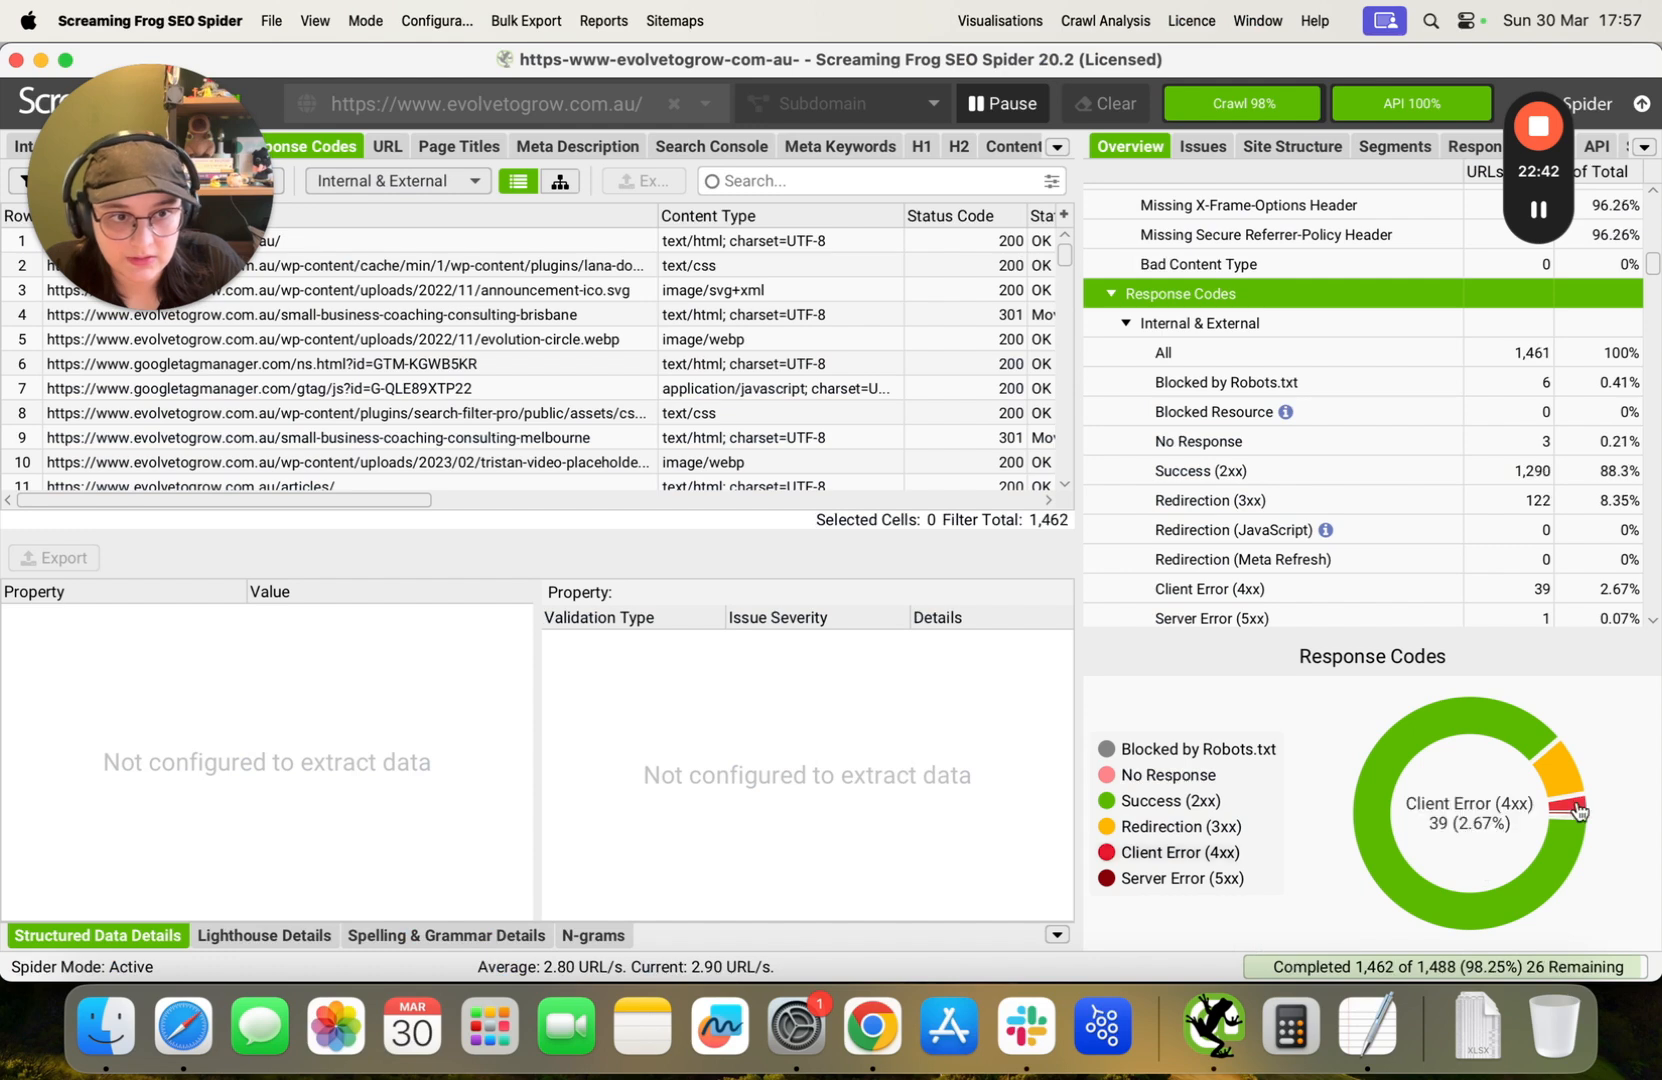
{"action": "left_click", "coordinate": [872, 1025]}
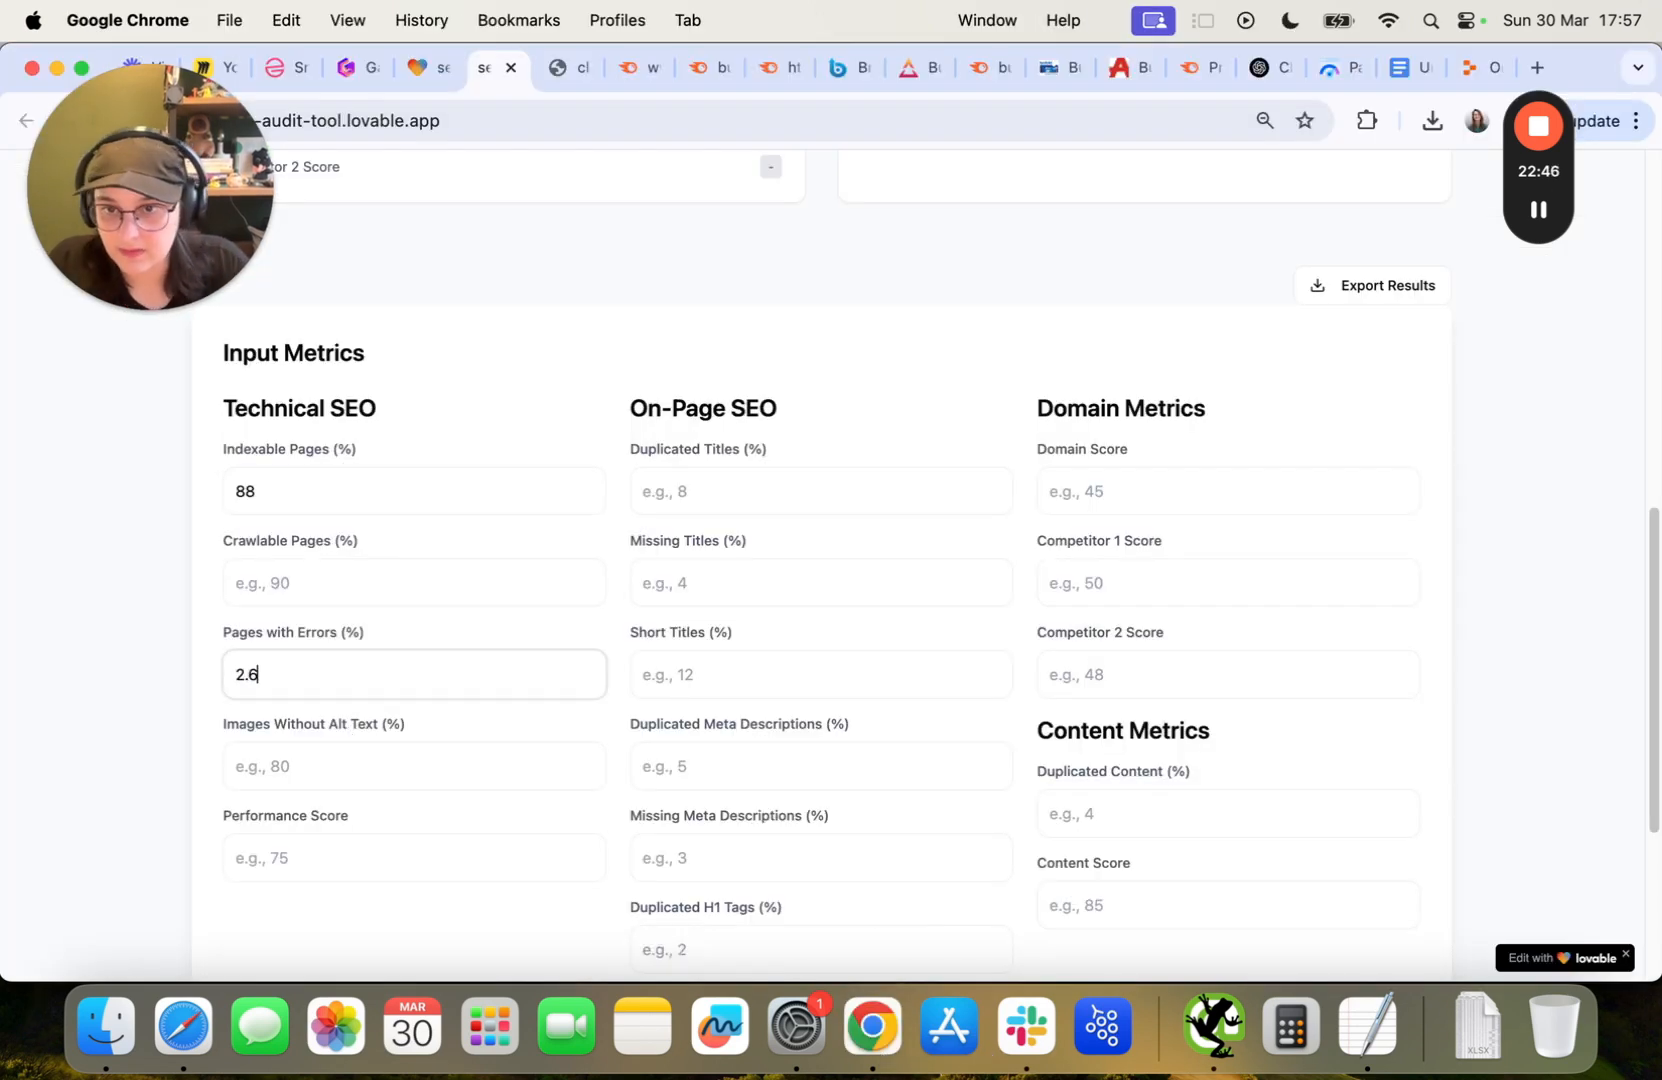
Look up the Missing Alt Text share in Screaming Frog's Images section and set Images Without Alt Text to 0.6 in the audit tool.
{"action": "left_click", "coordinate": [330, 777]}
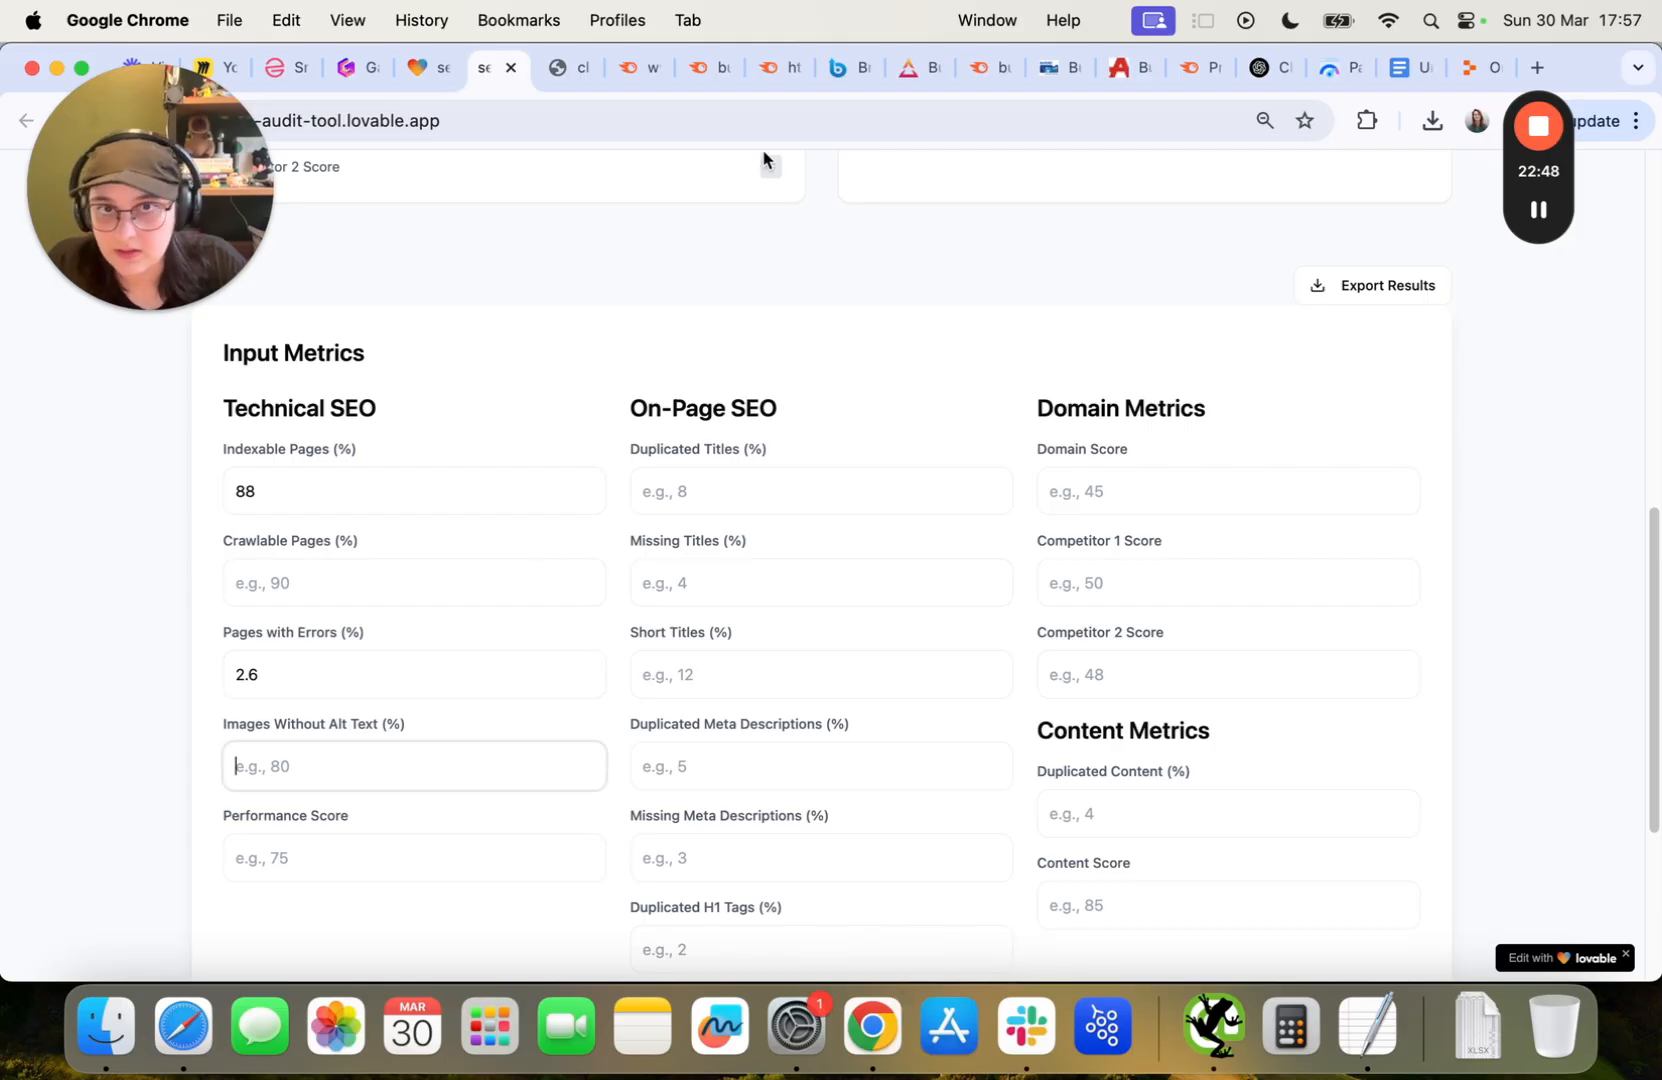
{"action": "left_click", "coordinate": [1213, 1025]}
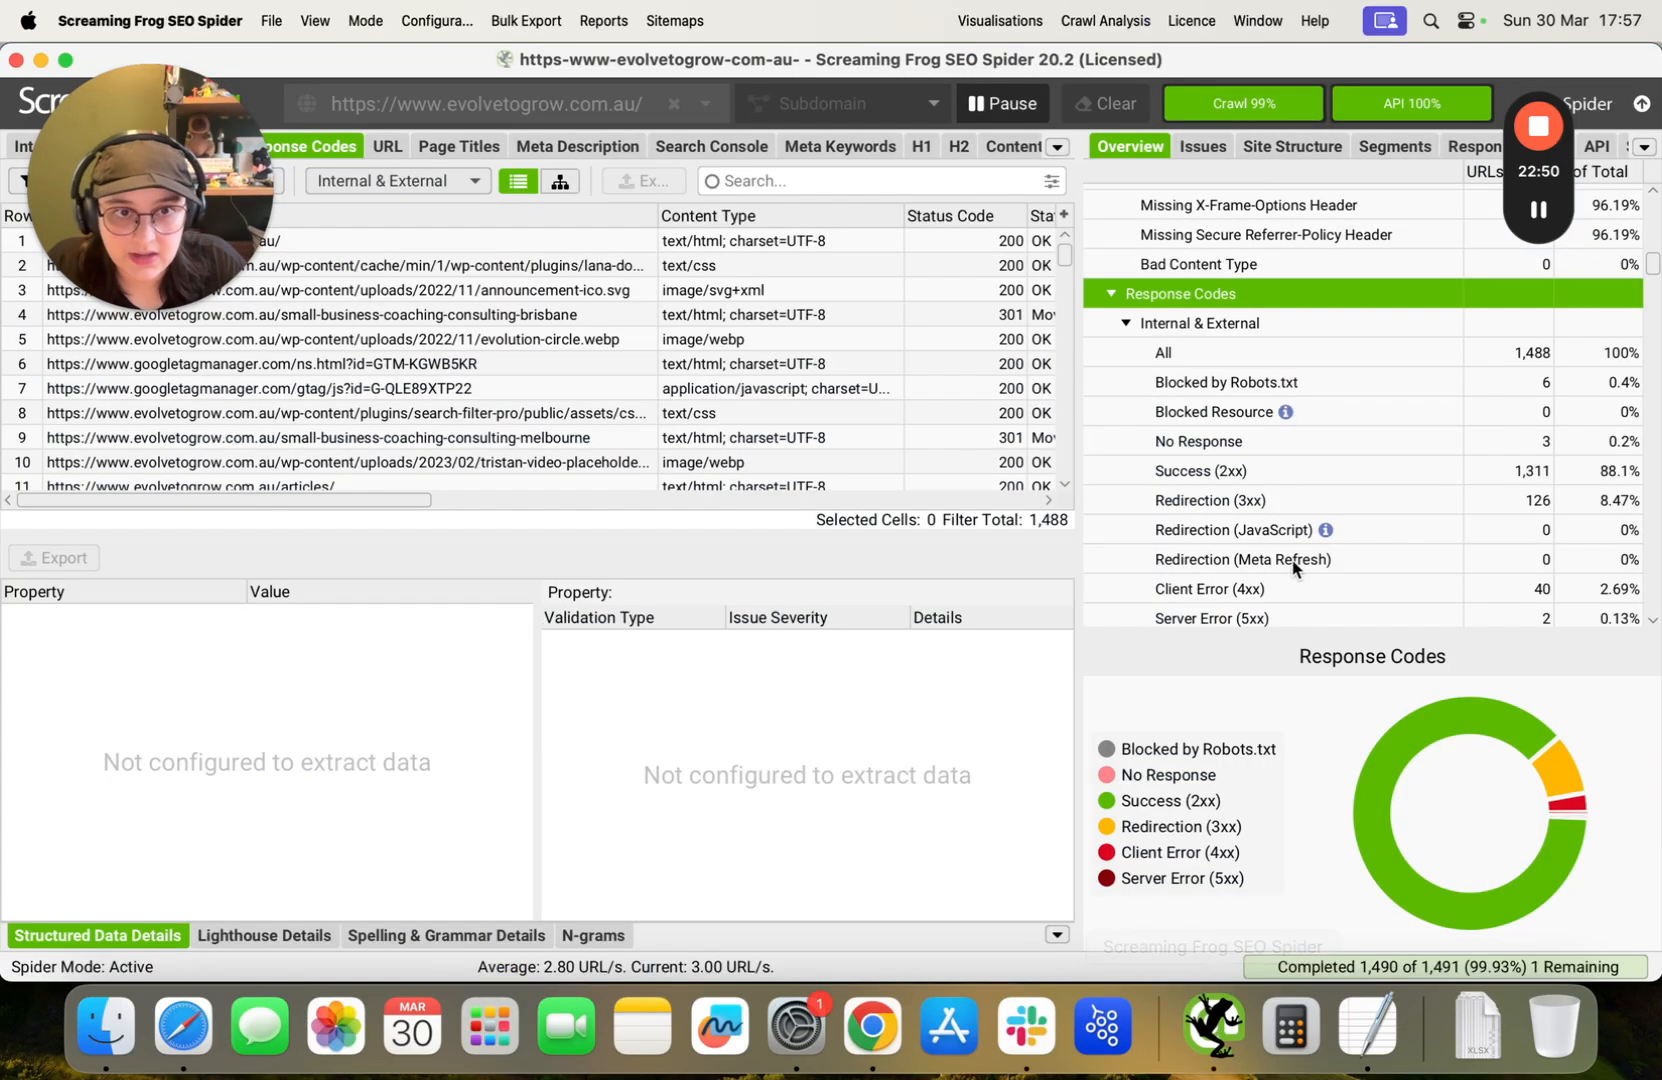
{"action": "scroll", "coordinate": [1293, 562], "scroll_direction": "down", "scroll_amount": 15}
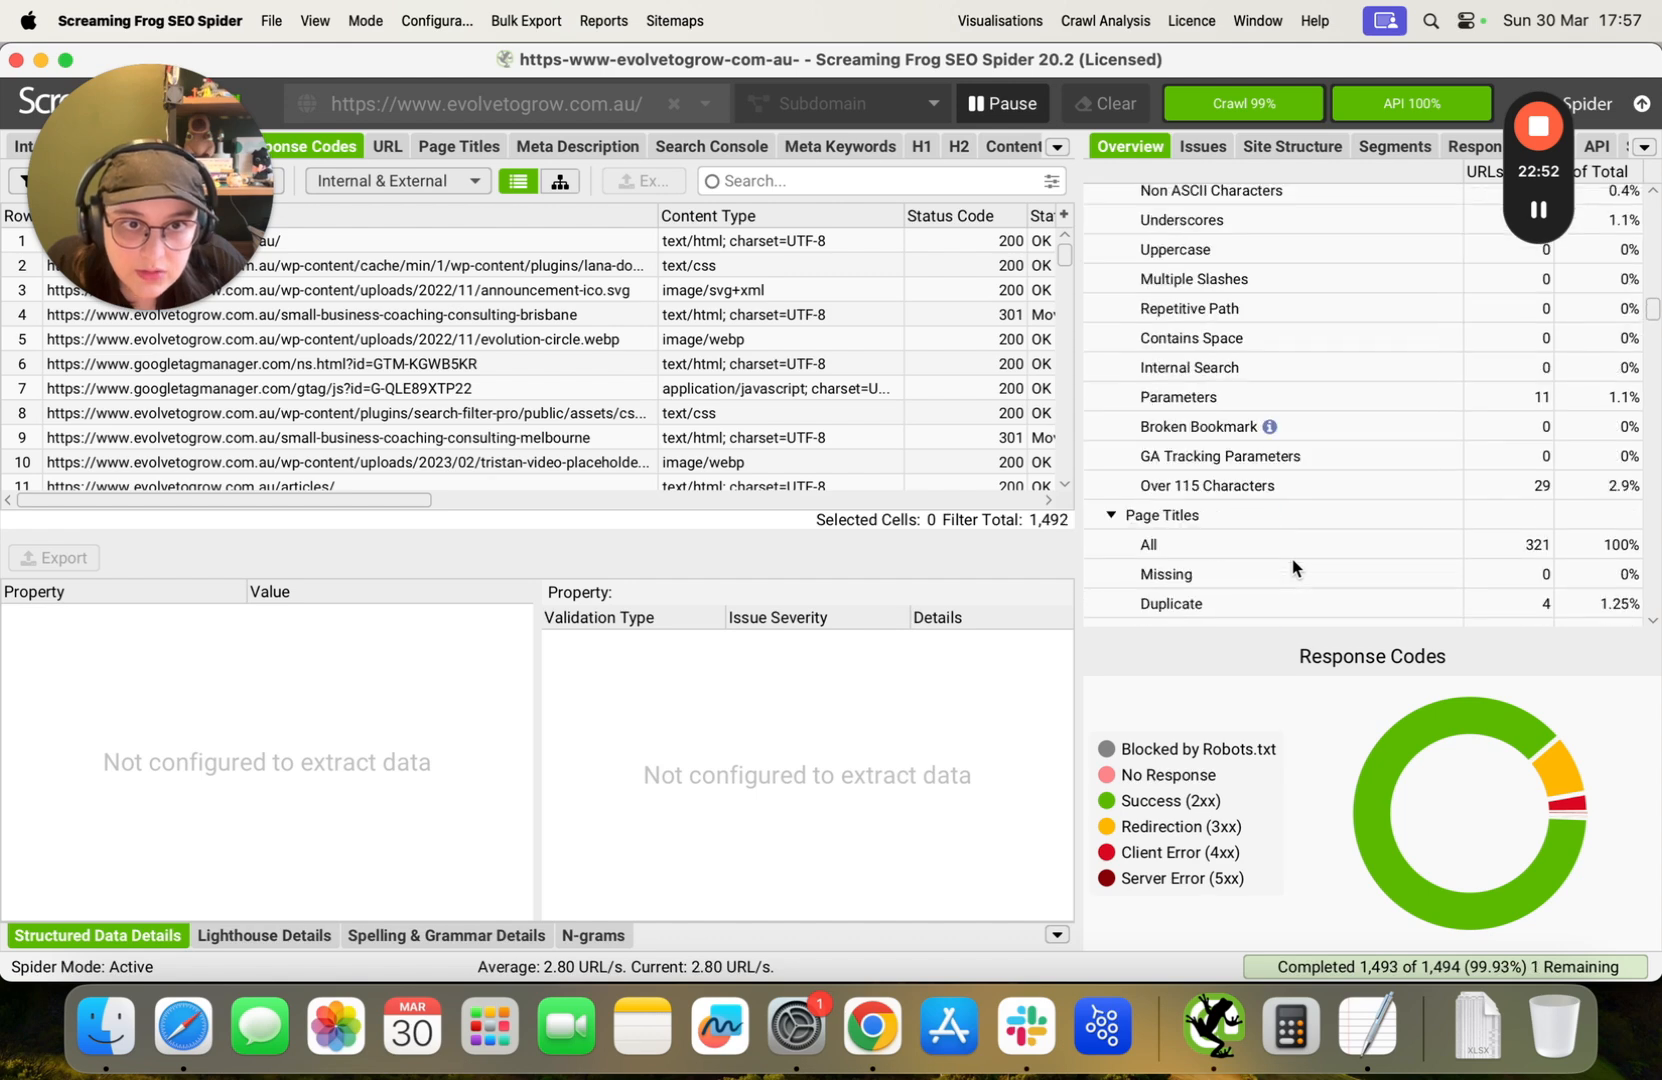
{"action": "scroll", "coordinate": [1293, 567], "scroll_direction": "down", "scroll_amount": 15}
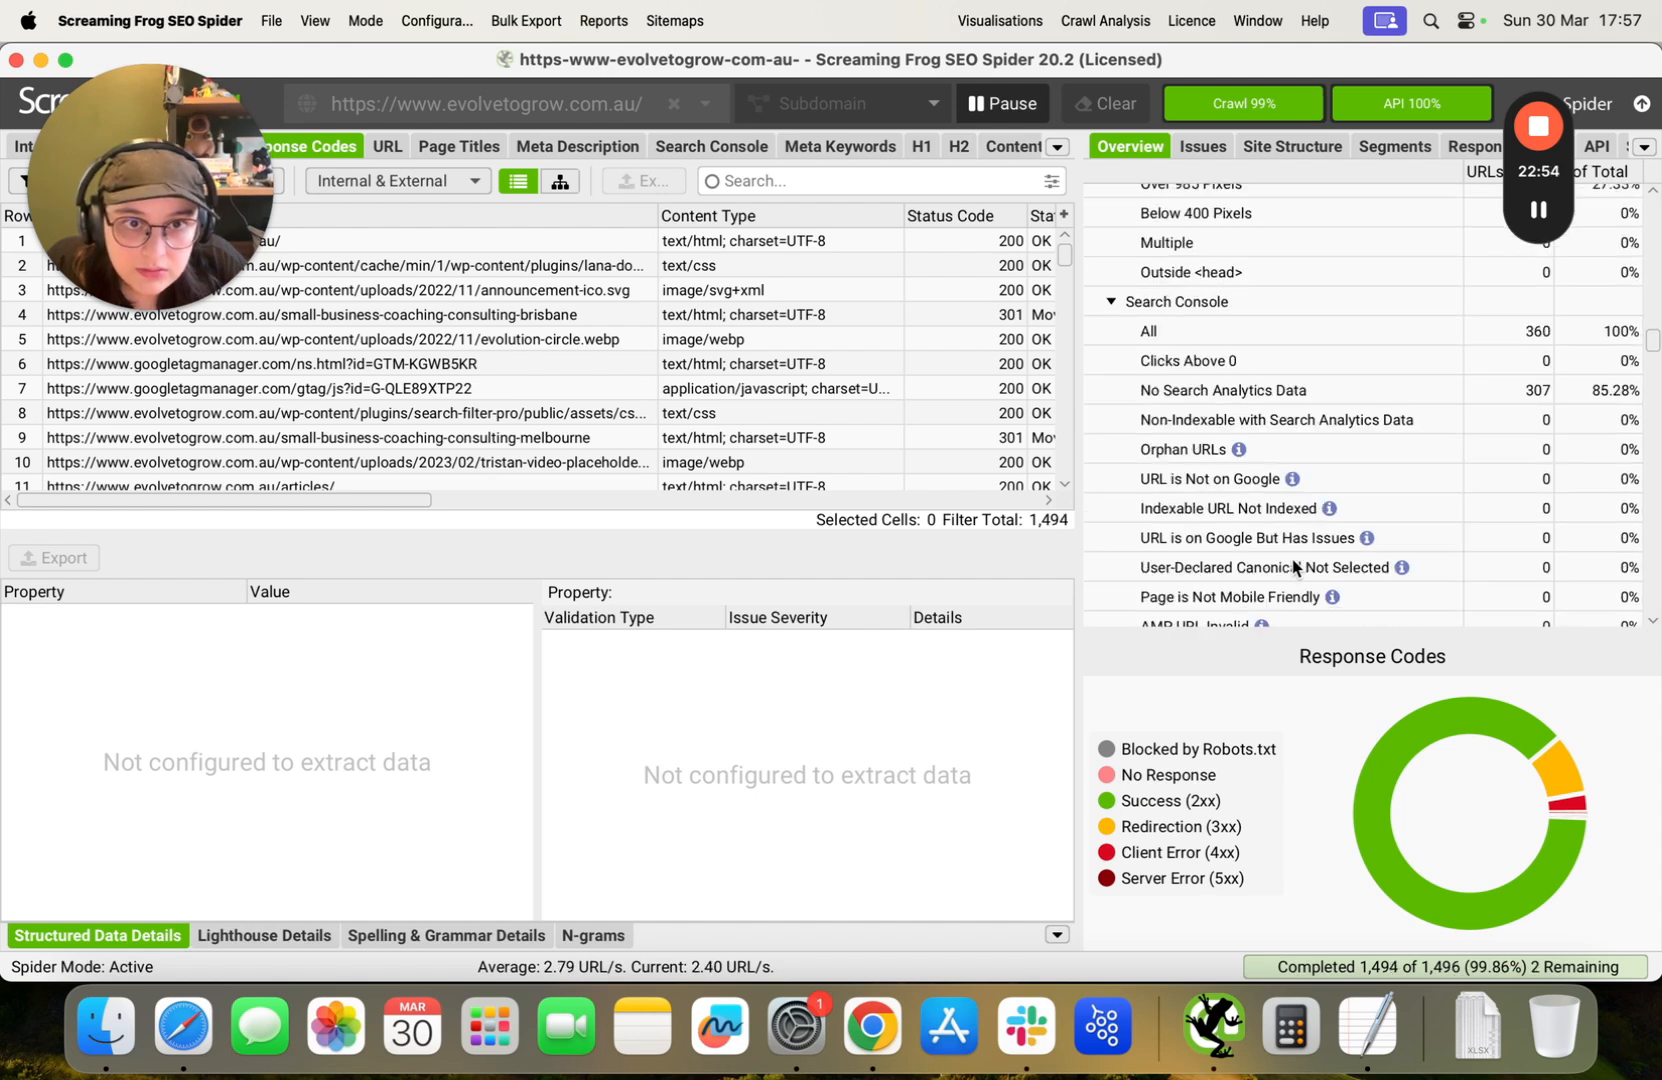
{"action": "scroll", "coordinate": [1293, 567], "scroll_direction": "down", "scroll_amount": 15}
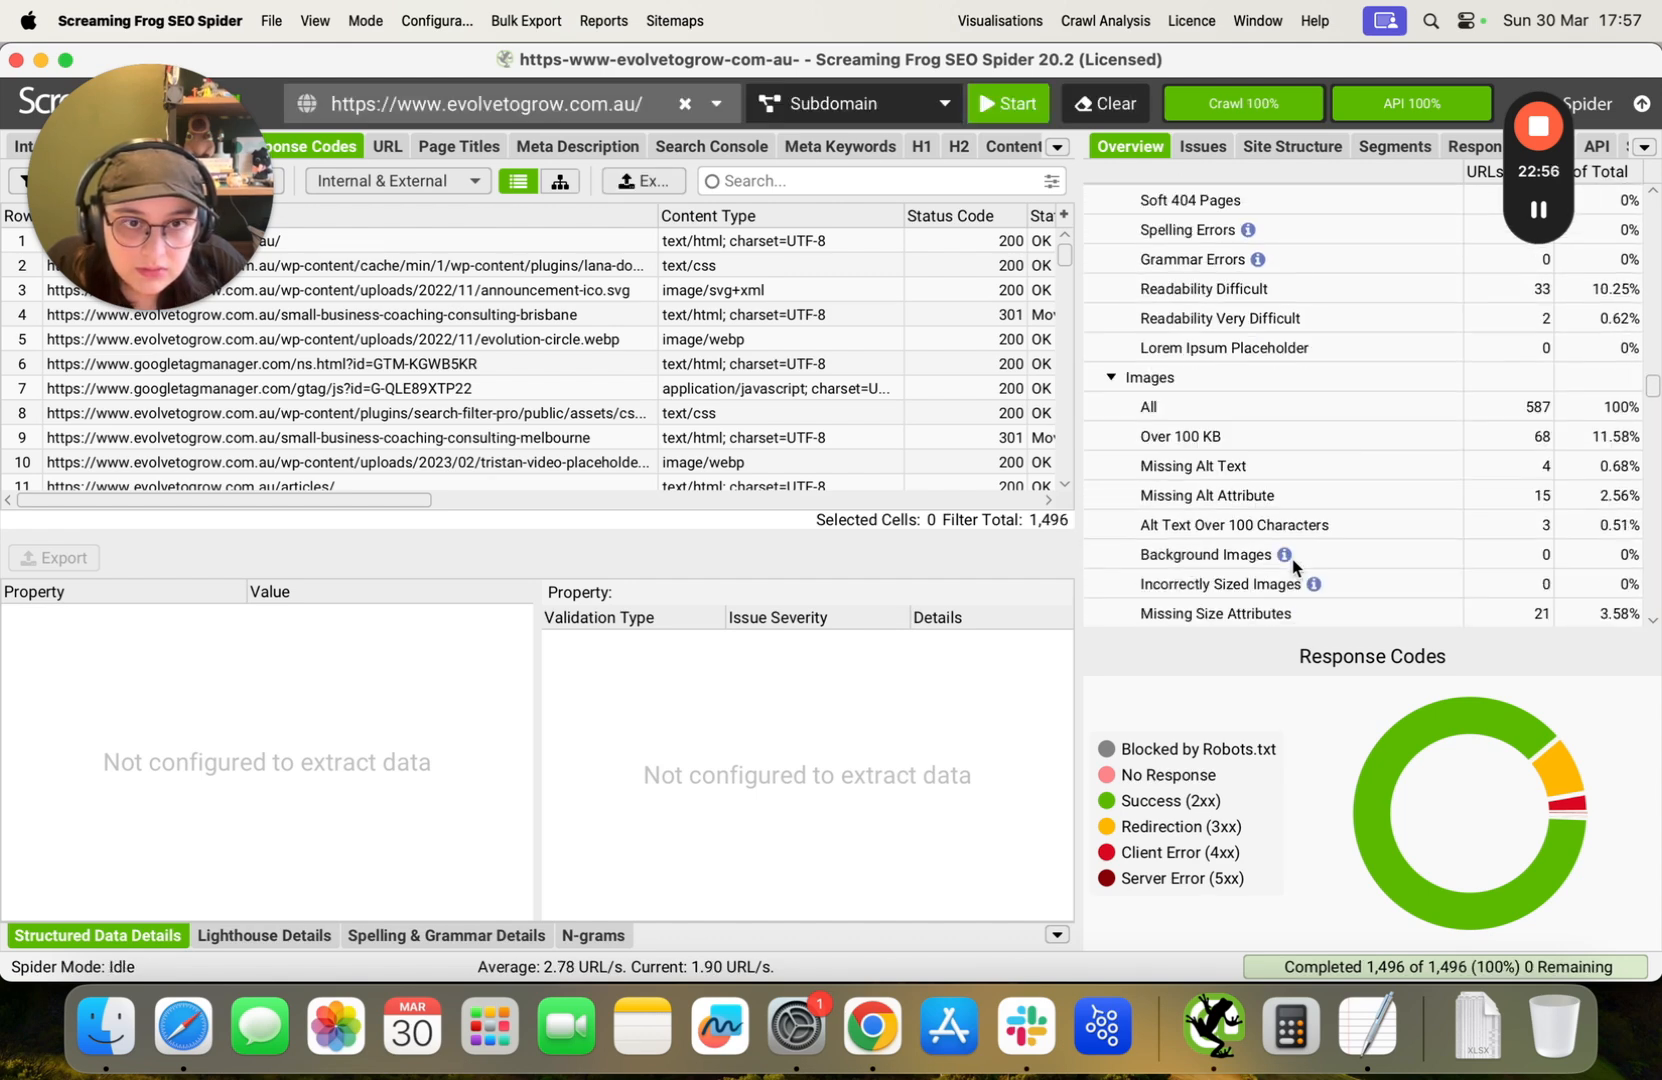
{"action": "left_click", "coordinate": [1195, 602]}
{"action": "scroll", "coordinate": [1195, 600], "scroll_direction": "down", "scroll_amount": 3}
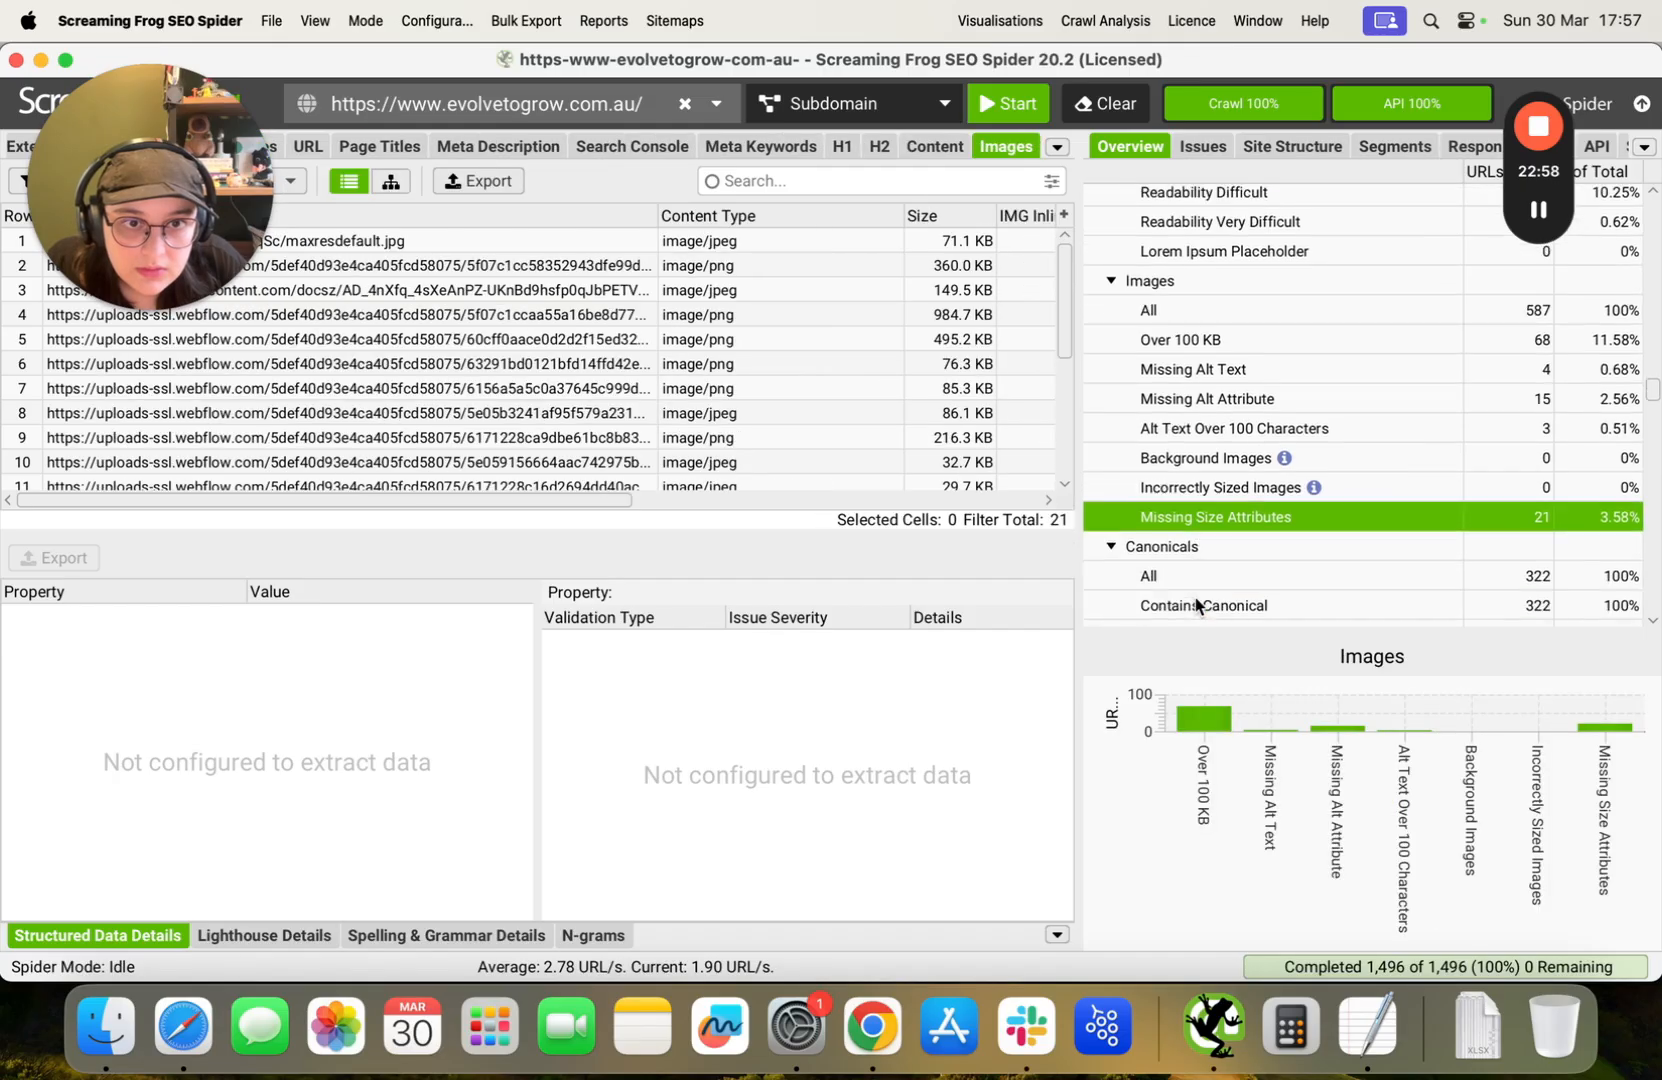
{"action": "left_click", "coordinate": [1195, 370]}
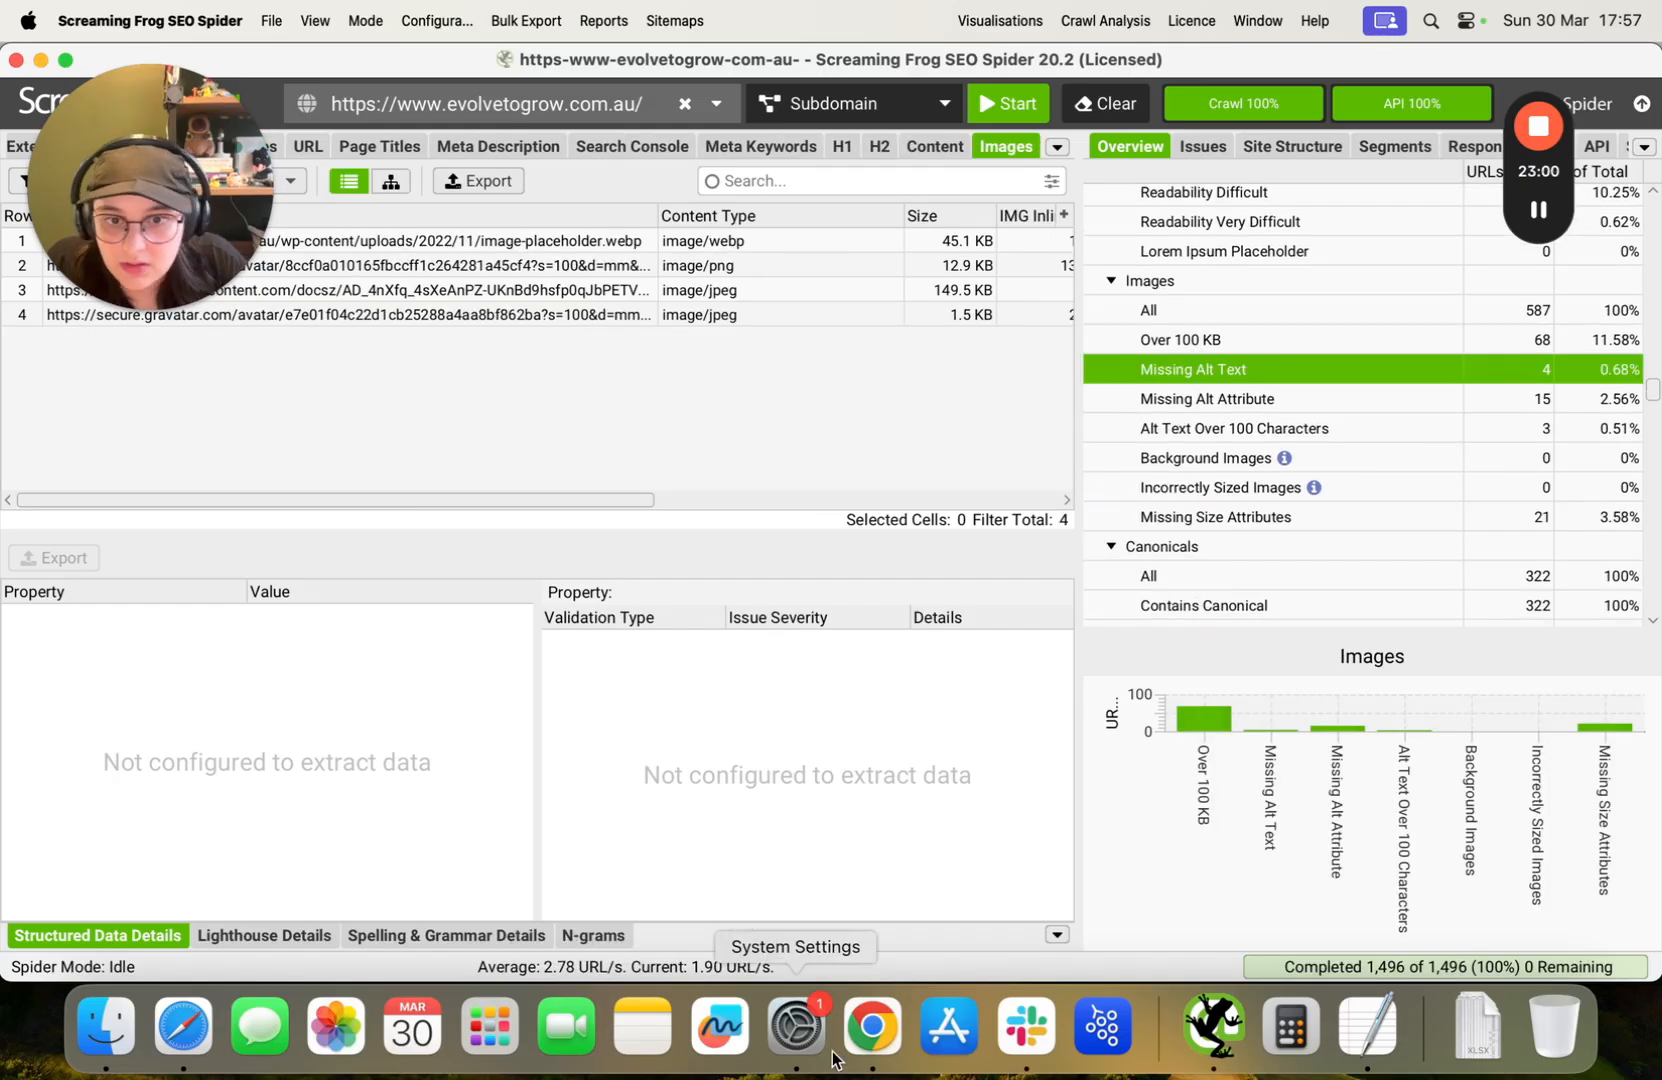
{"action": "left_click", "coordinate": [872, 1025]}
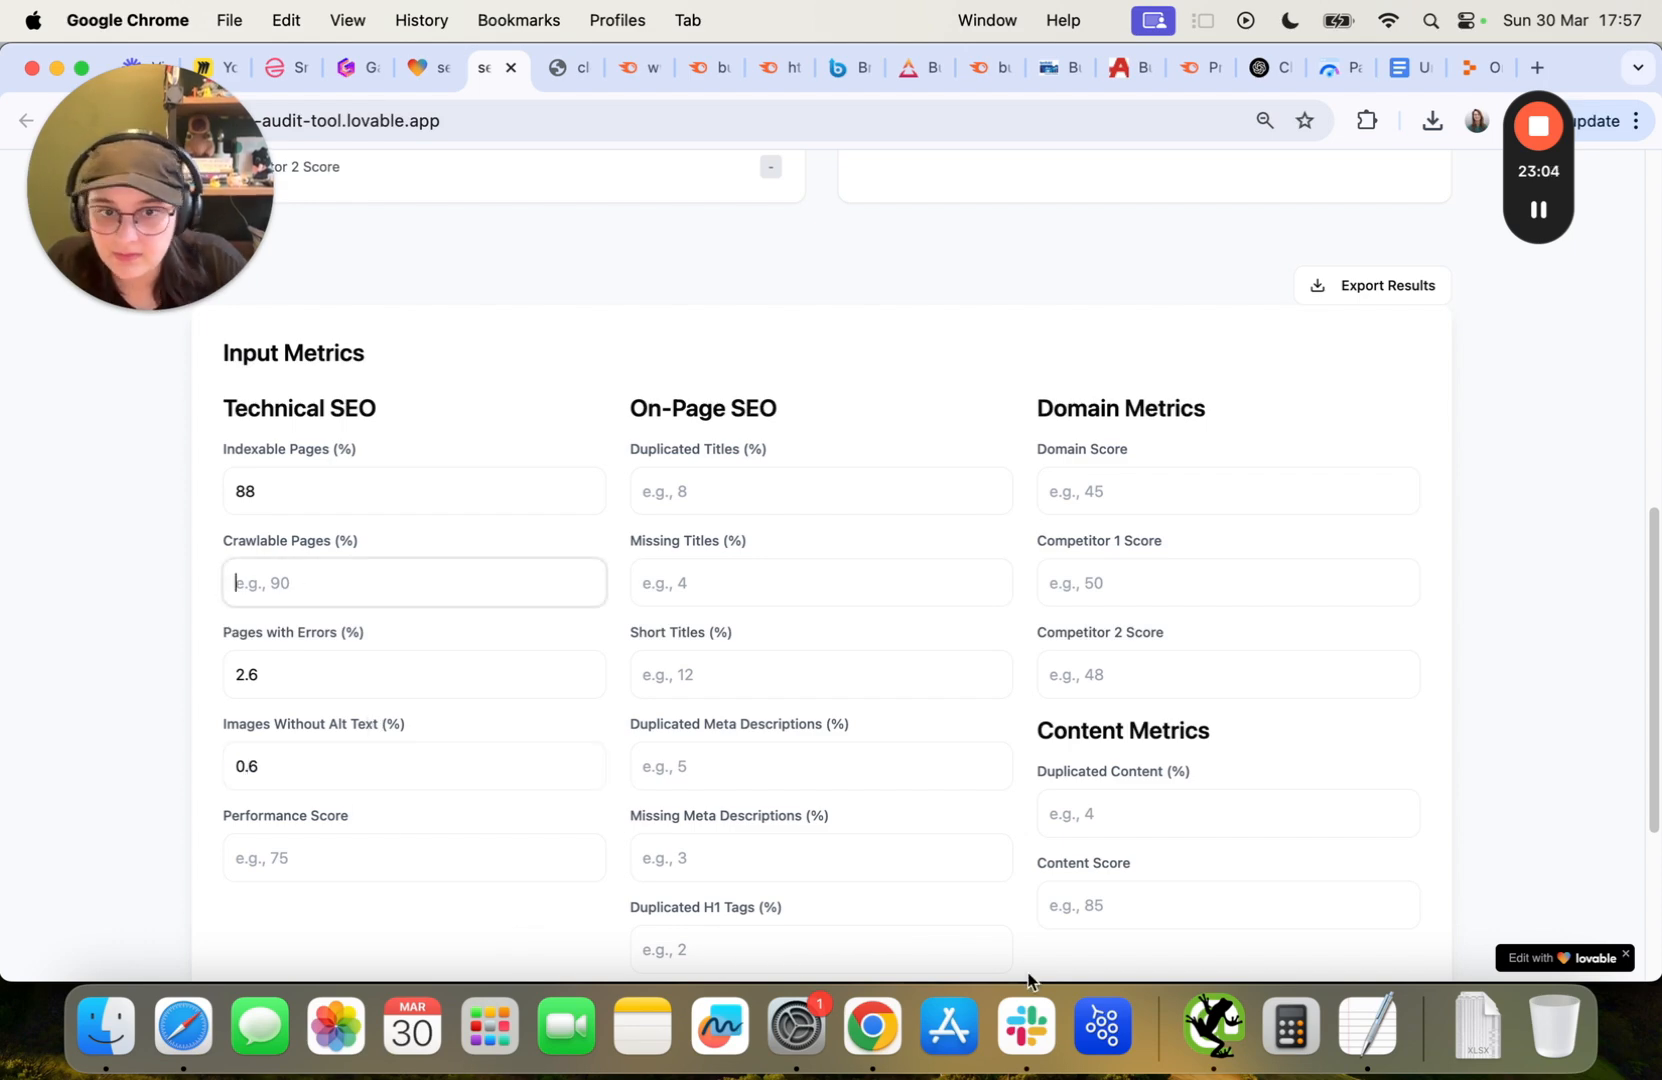
Review the Internal & External response codes in Screaming Frog and set Crawlable Pages to 88 in the audit tool.
{"action": "left_click", "coordinate": [1213, 1025]}
{"action": "scroll", "coordinate": [1300, 413], "scroll_direction": "up", "scroll_amount": 10}
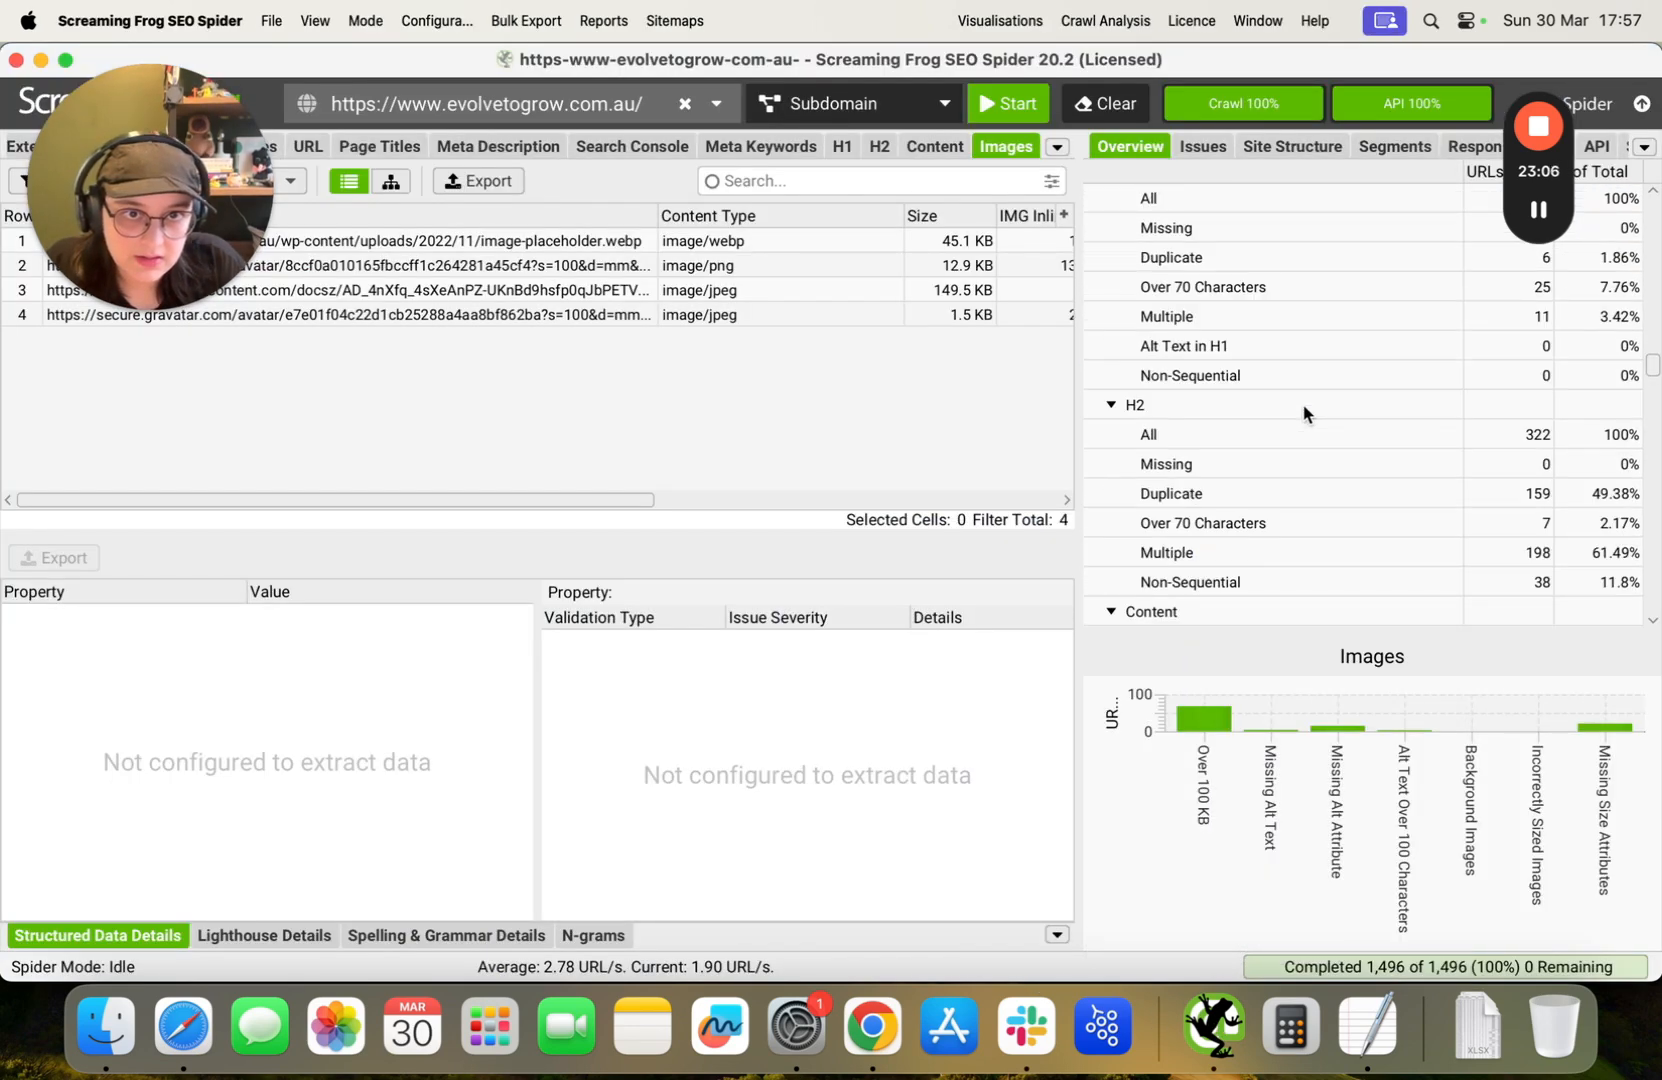
{"action": "scroll", "coordinate": [1304, 413], "scroll_direction": "up", "scroll_amount": 15}
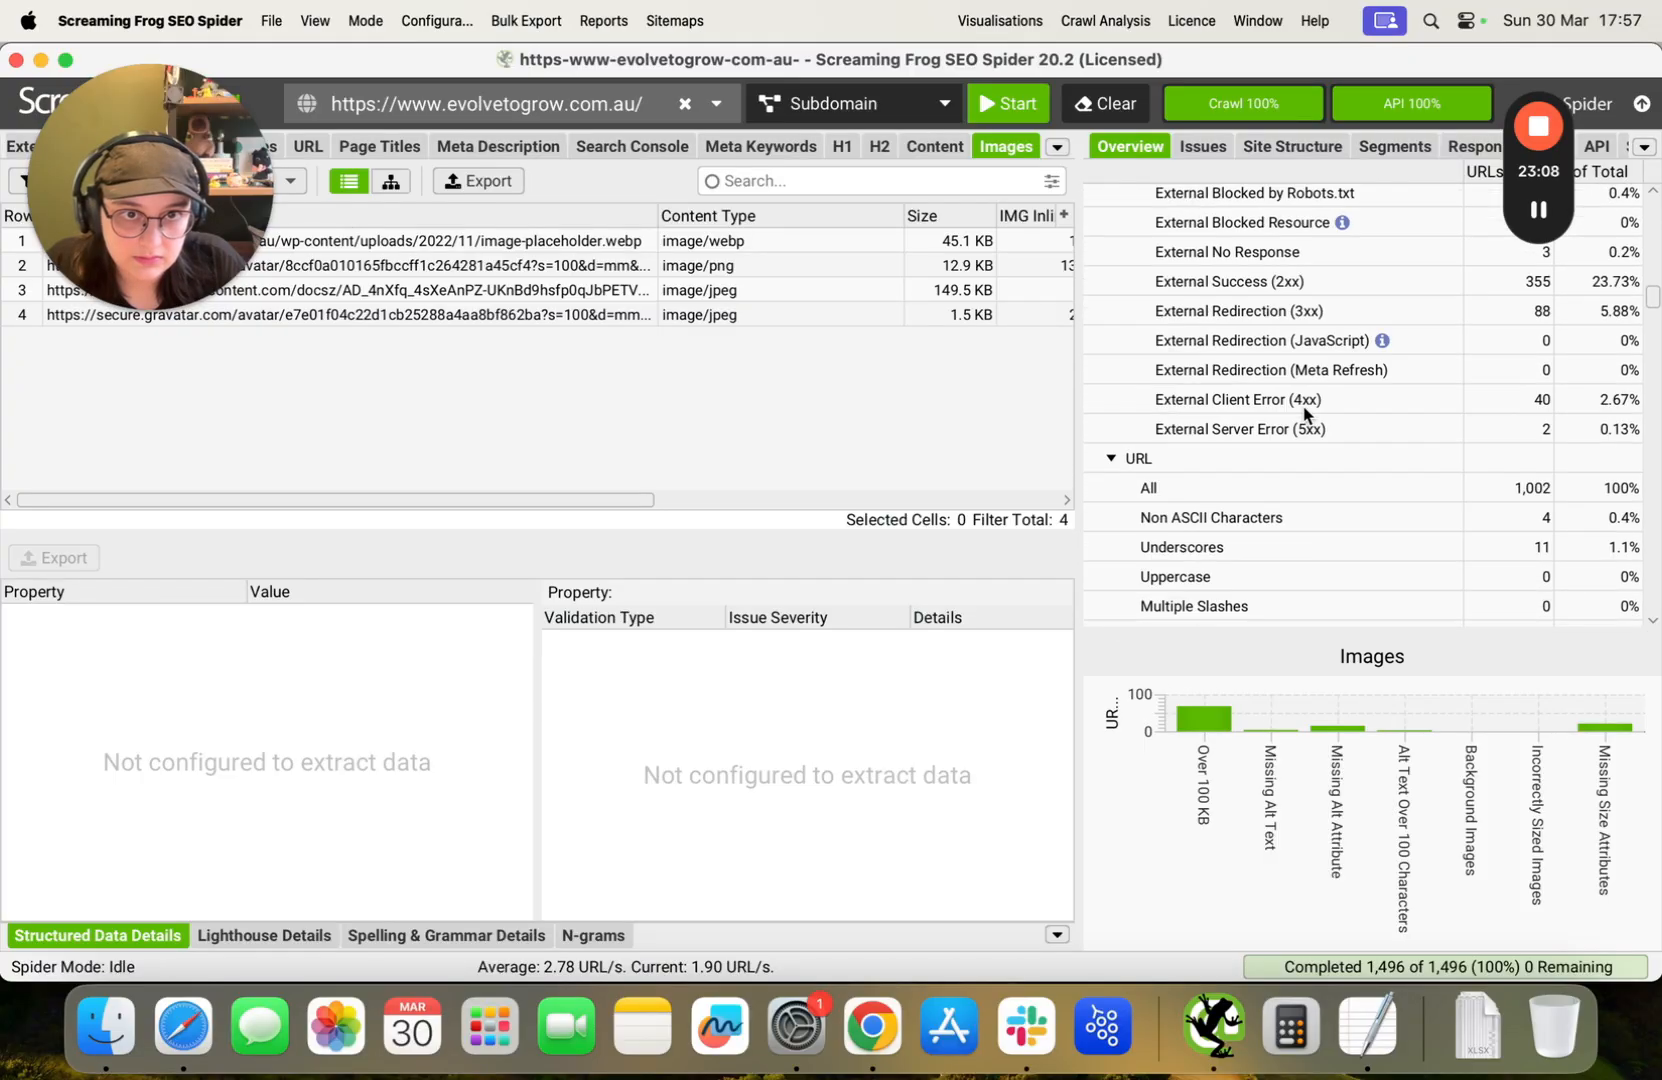
{"action": "scroll", "coordinate": [1304, 413], "scroll_direction": "up", "scroll_amount": 12}
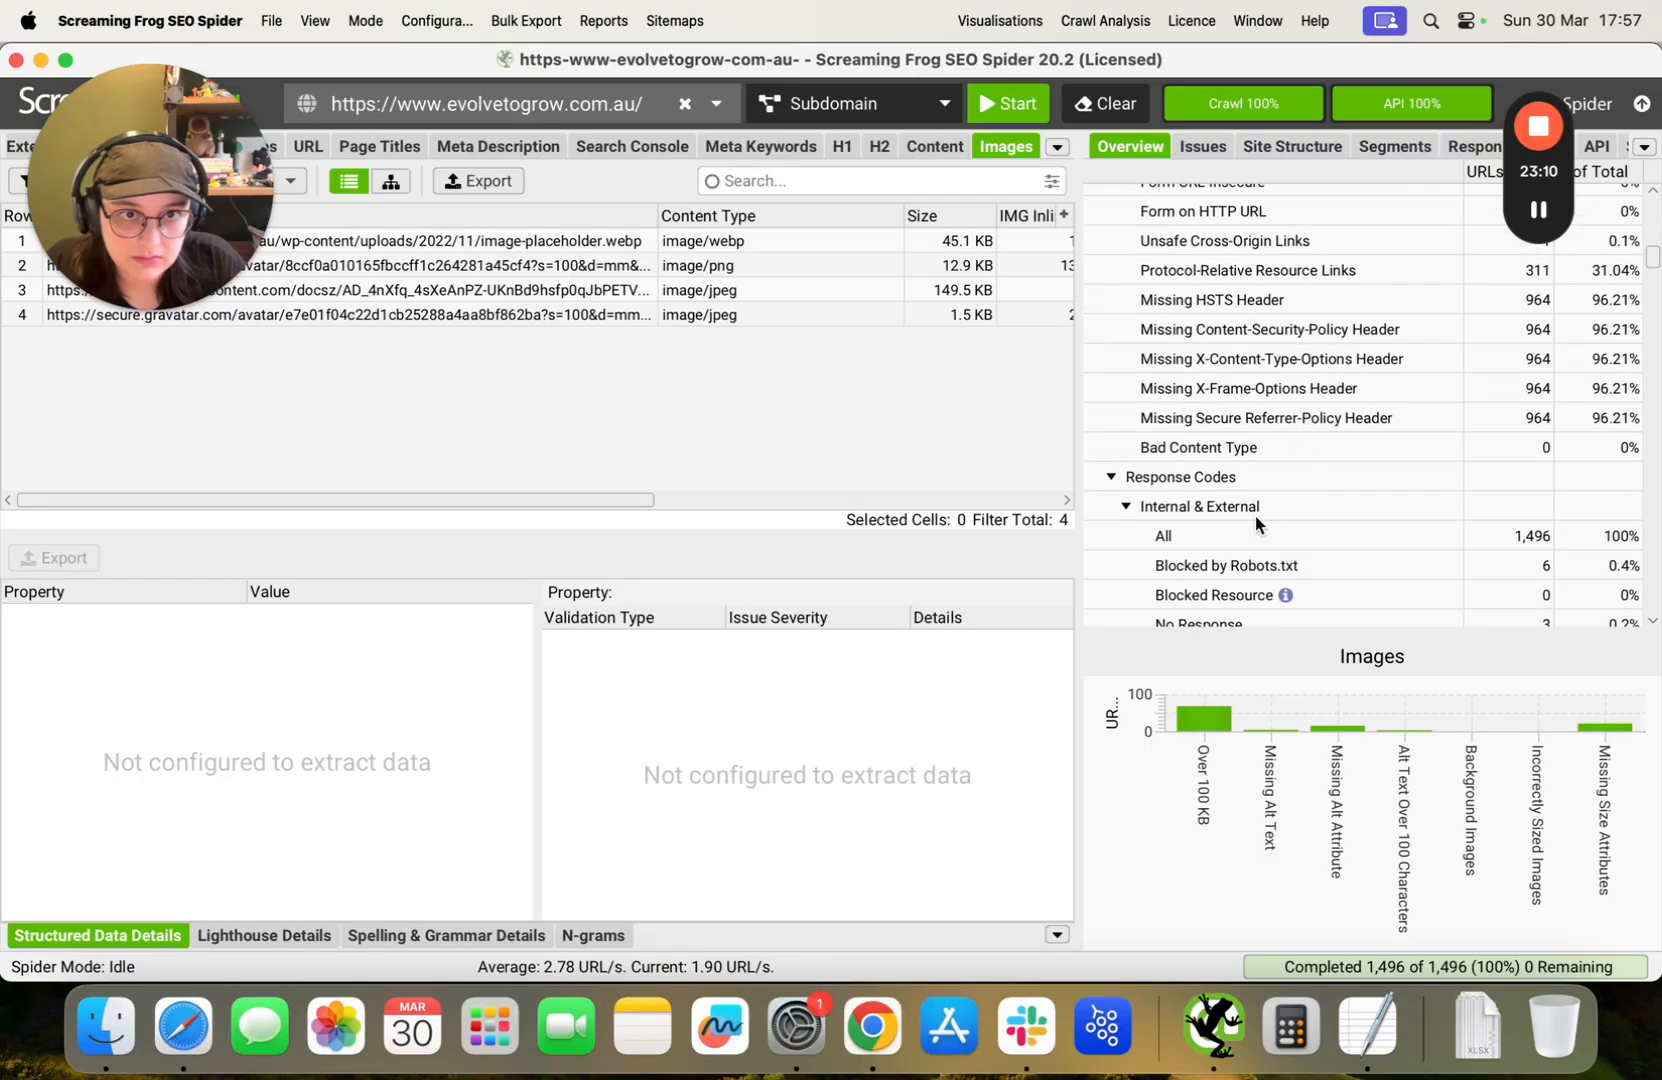
{"action": "left_click", "coordinate": [1256, 515]}
{"action": "scroll", "coordinate": [1254, 532], "scroll_direction": "down", "scroll_amount": 3}
{"action": "left_click", "coordinate": [872, 1025]}
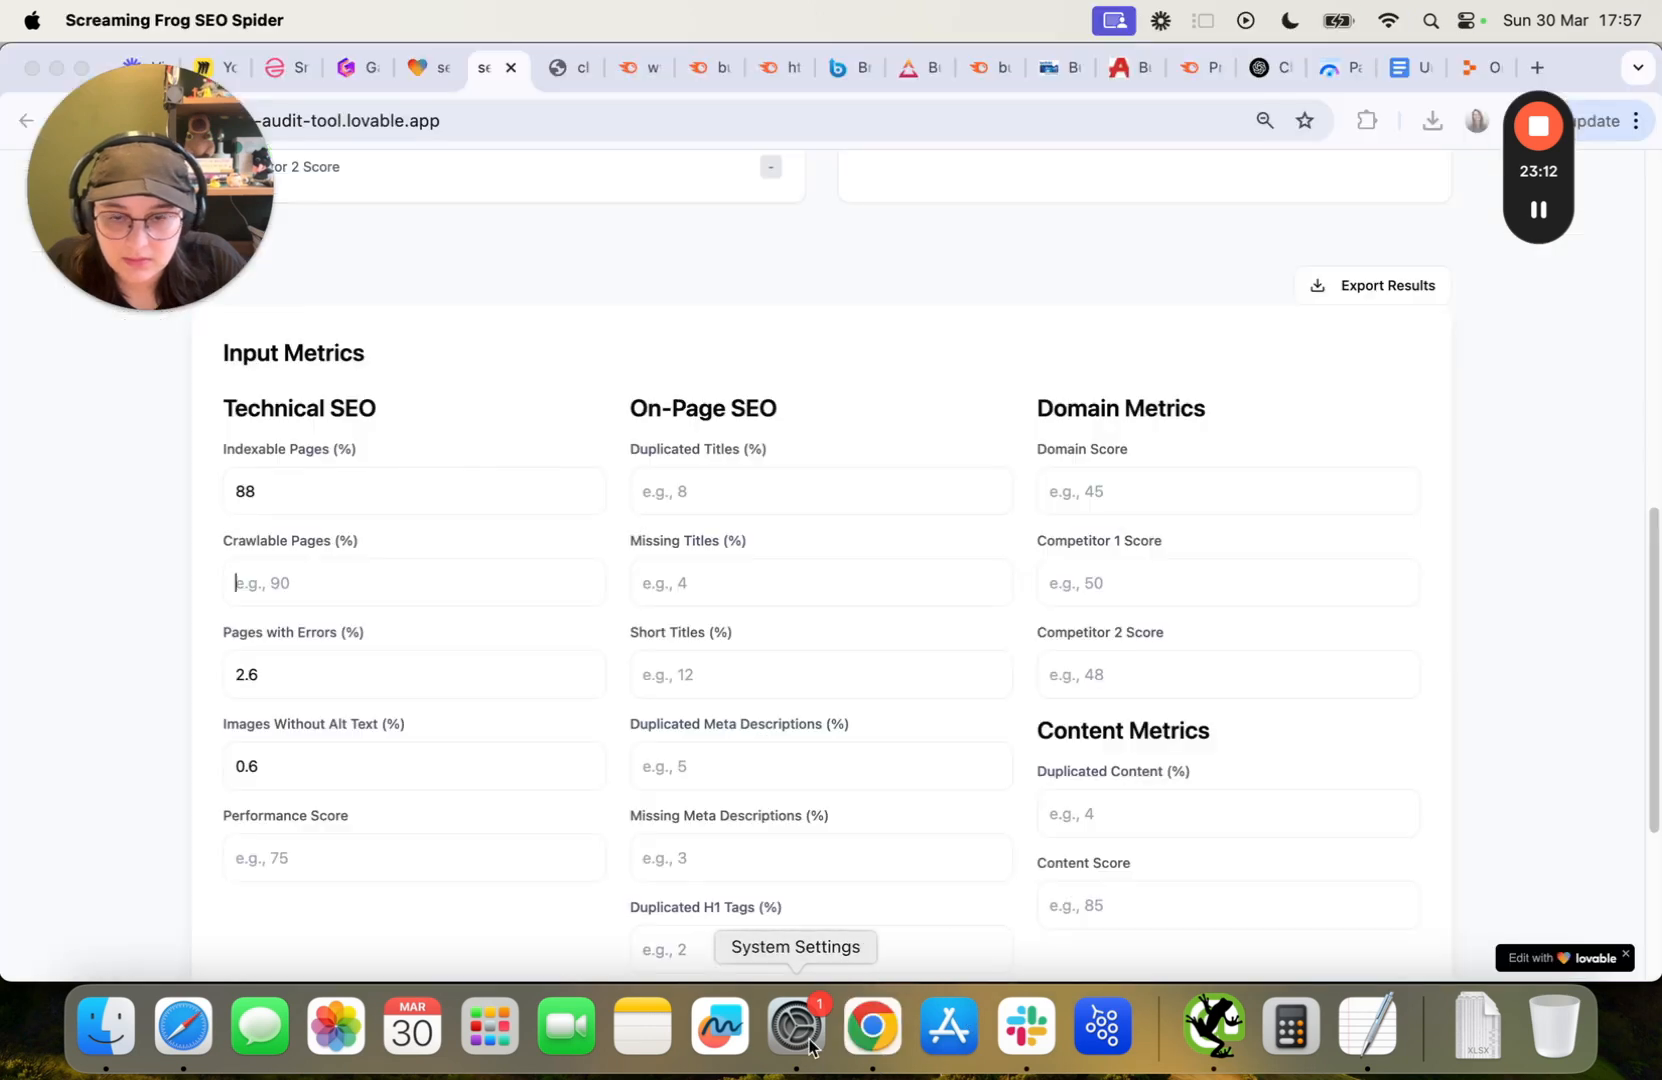
{"action": "type", "text": "8"}
Review the Internal response codes in Screaming Frog and set Indexable Pages to 95 in the audit tool.
{"action": "left_click", "coordinate": [276, 486]}
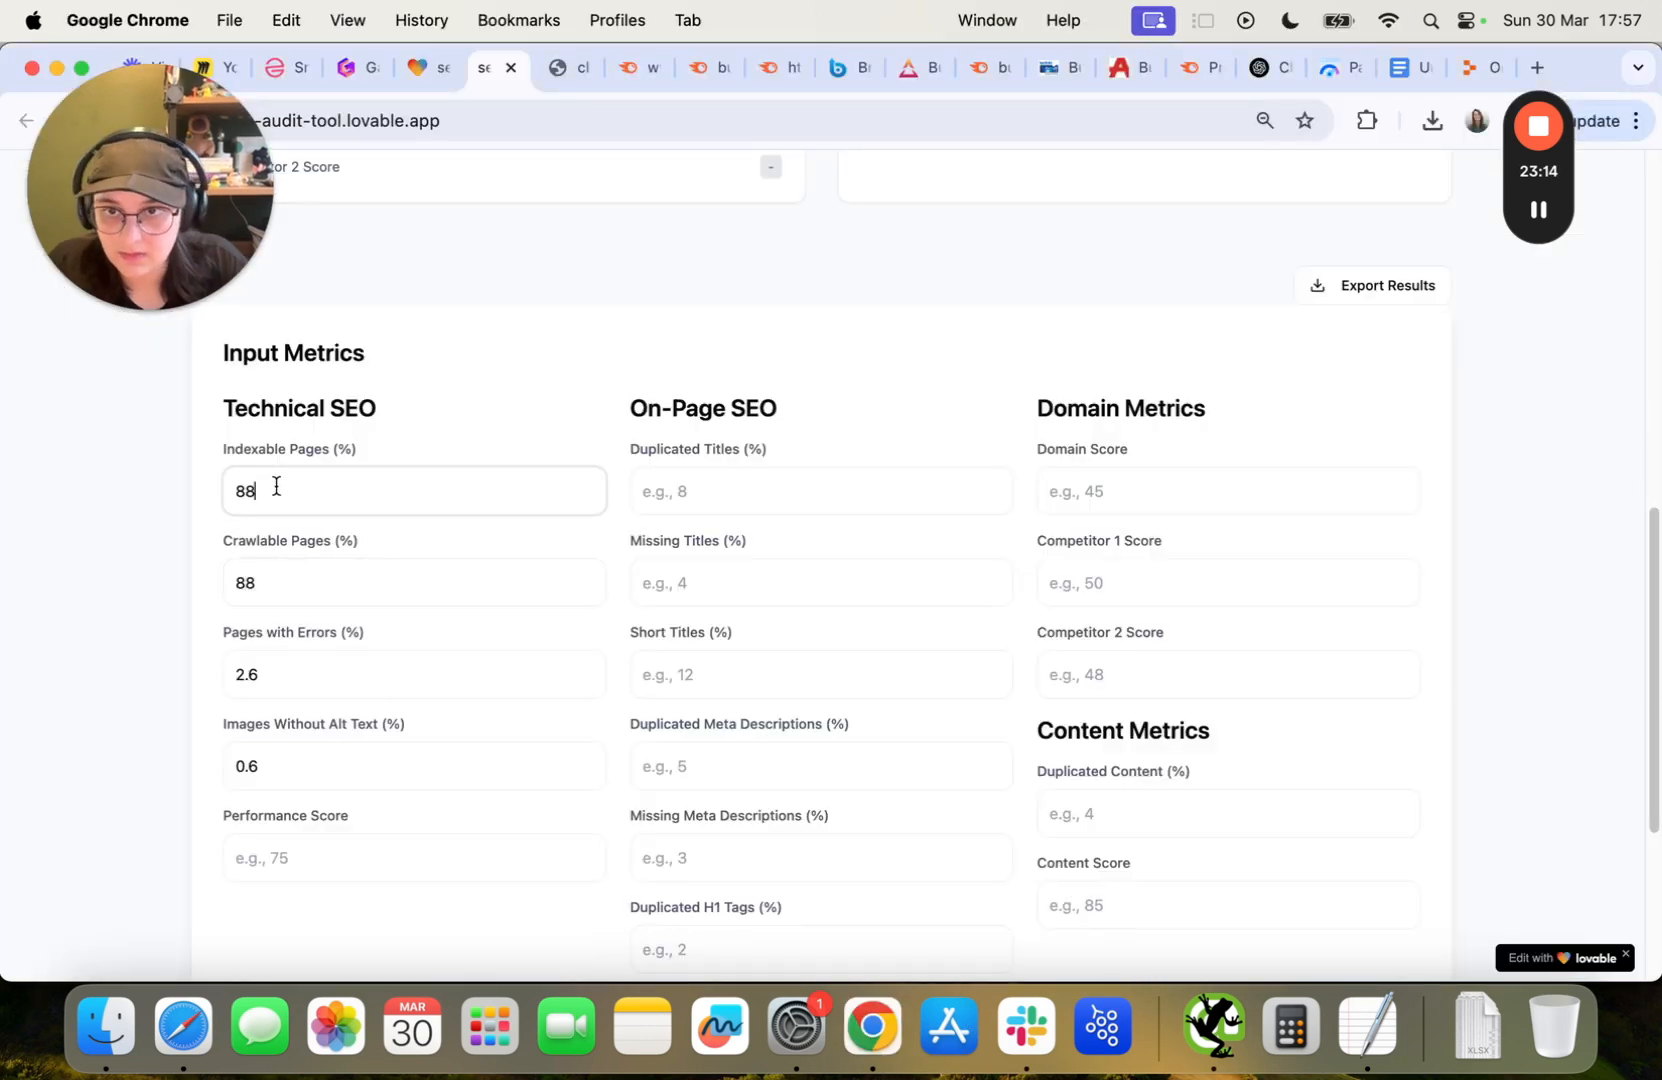
{"action": "left_click", "coordinate": [1213, 1030]}
{"action": "scroll", "coordinate": [1306, 425], "scroll_direction": "down", "scroll_amount": 3}
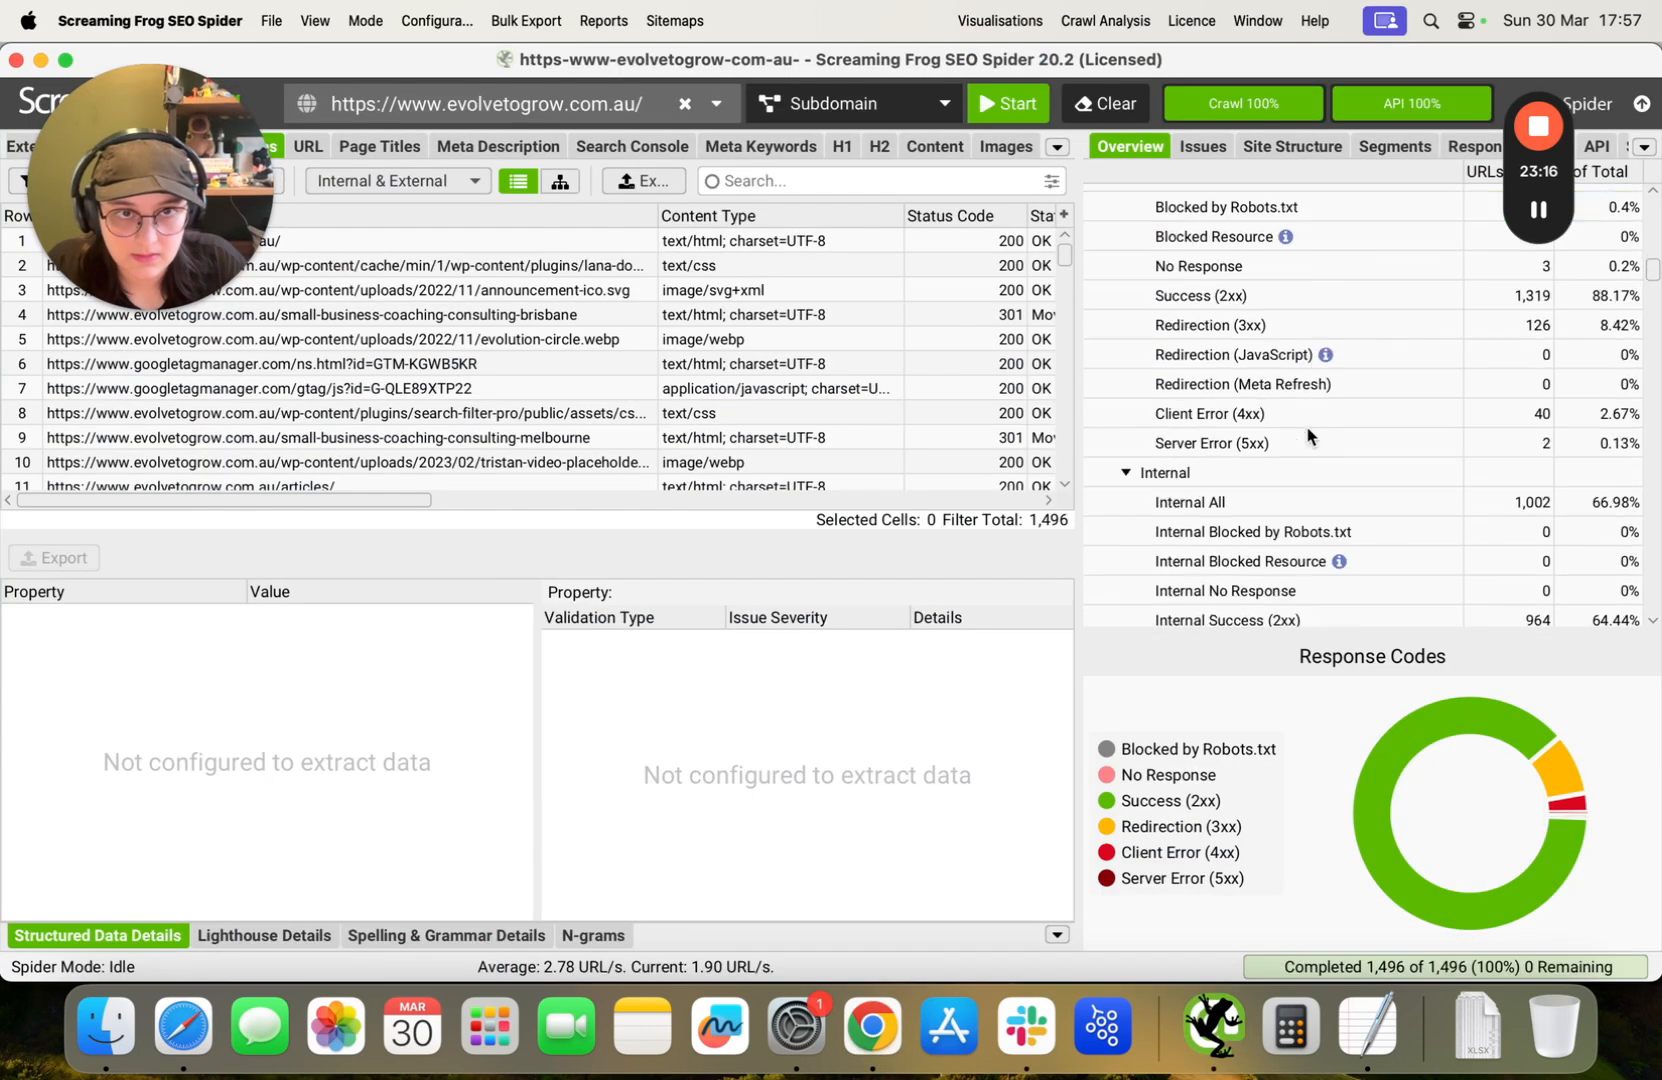
{"action": "left_click", "coordinate": [1165, 478]}
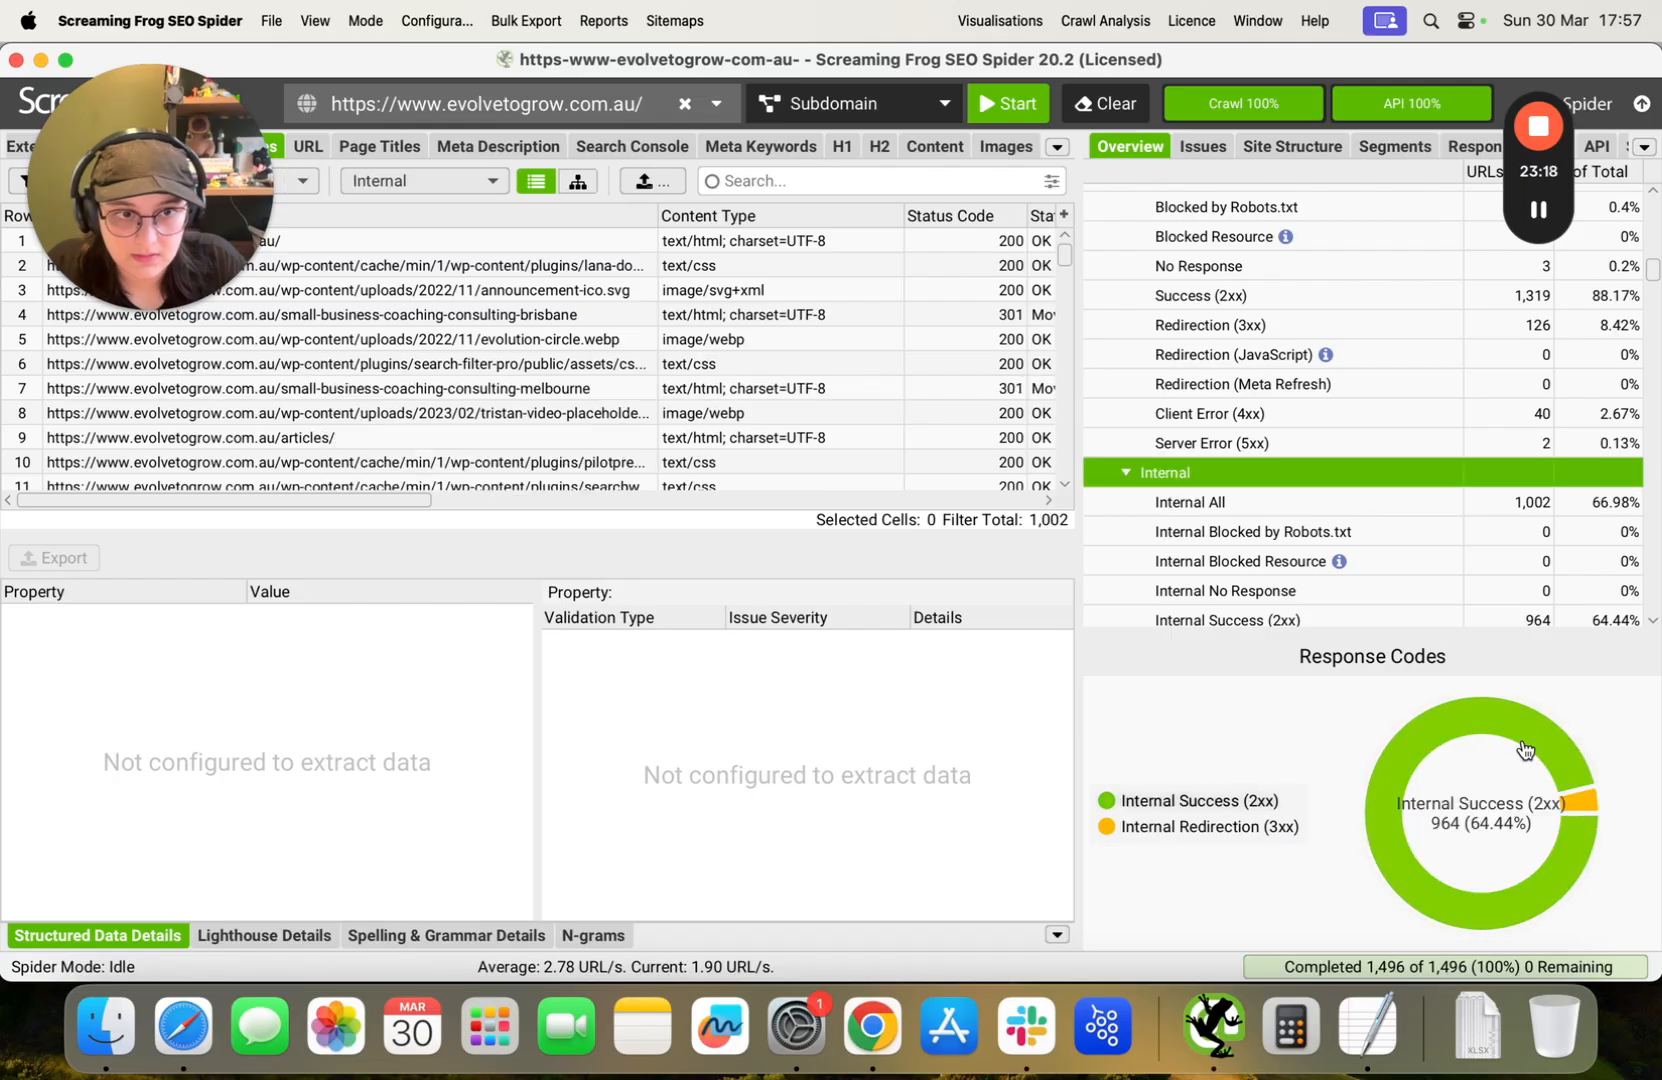
{"action": "left_click", "coordinate": [872, 1027]}
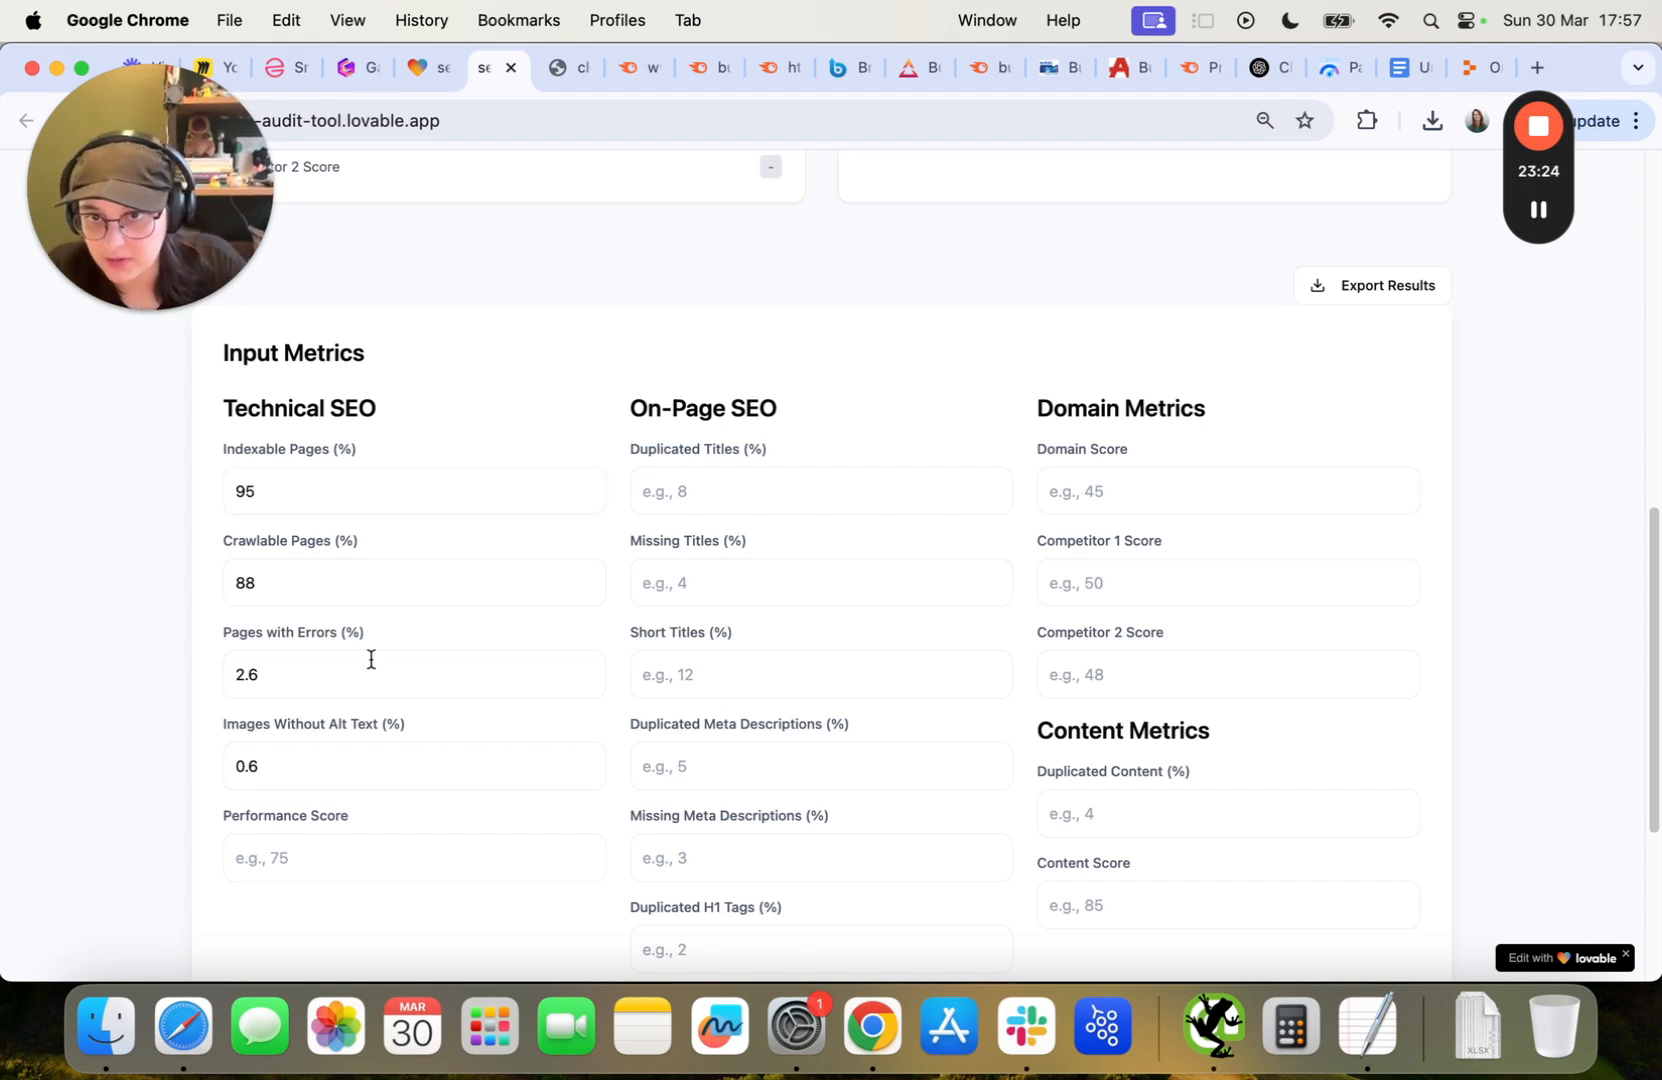
Generate a Lighthouse report for the Evolve to Grow home page with the browser extension to obtain the Performance Score.
{"action": "scroll", "coordinate": [371, 659], "scroll_direction": "down", "scroll_amount": 3}
{"action": "left_click", "coordinate": [341, 705]}
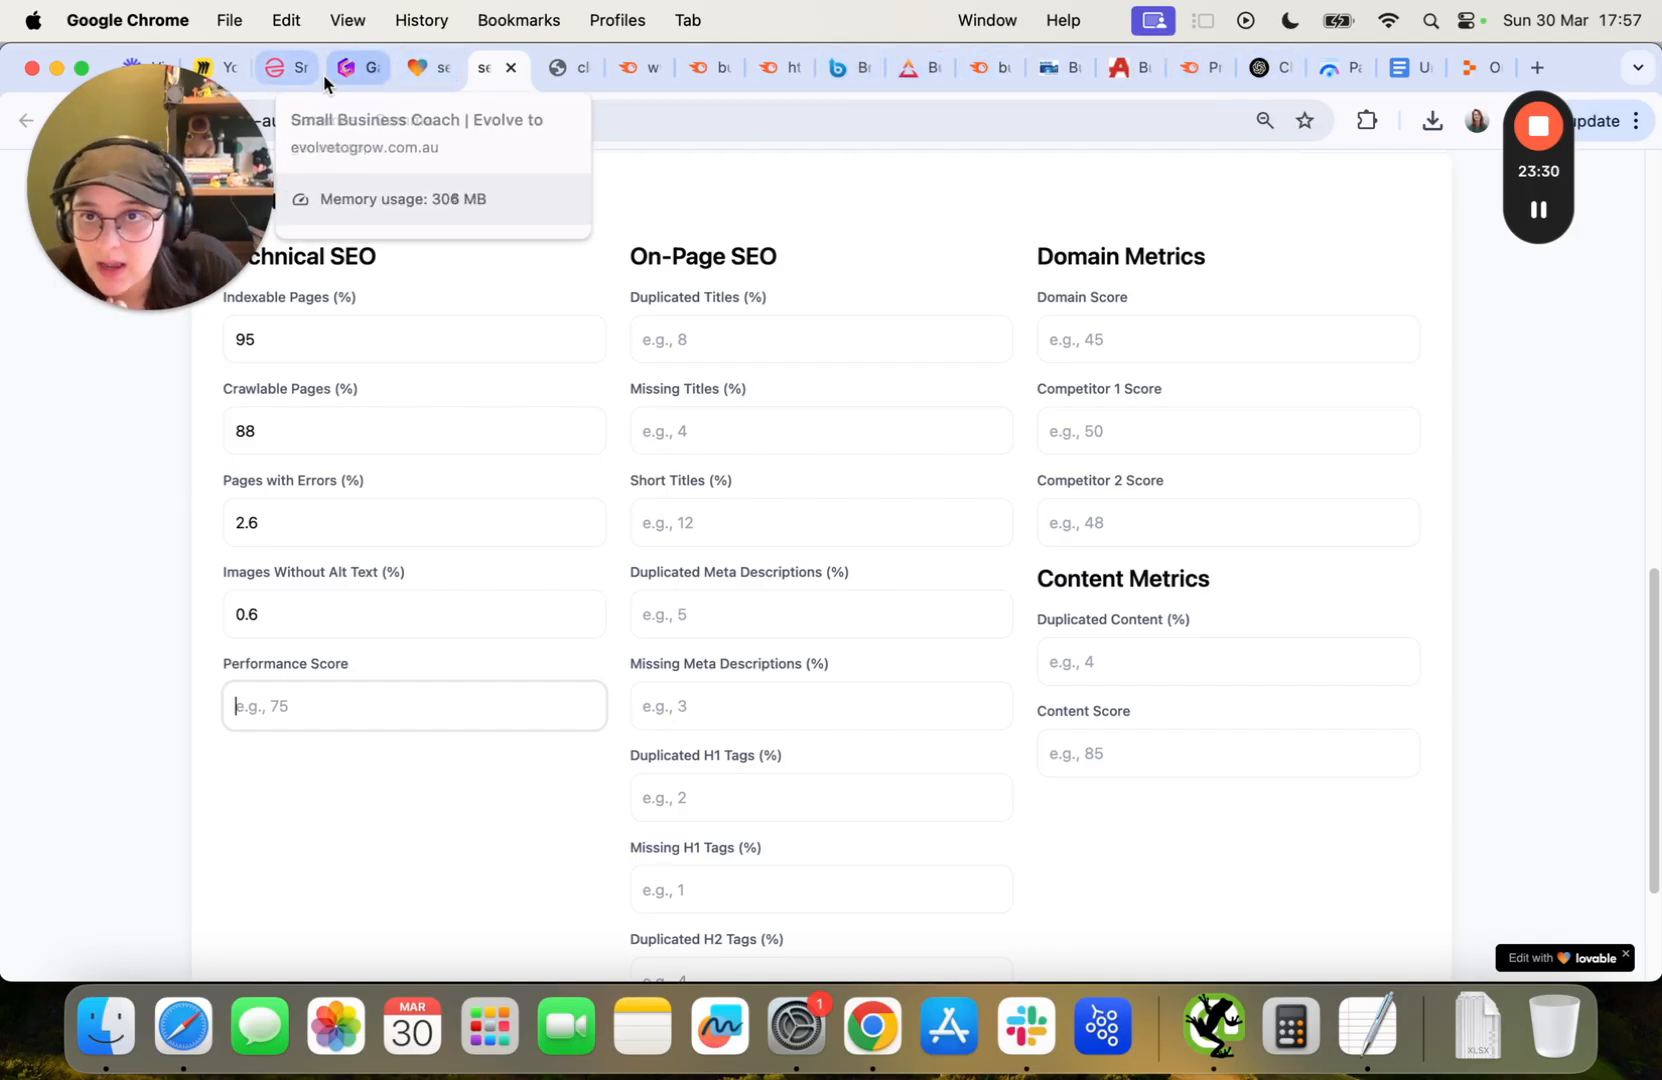
{"action": "left_click", "coordinate": [296, 70]}
{"action": "left_click", "coordinate": [1366, 120]}
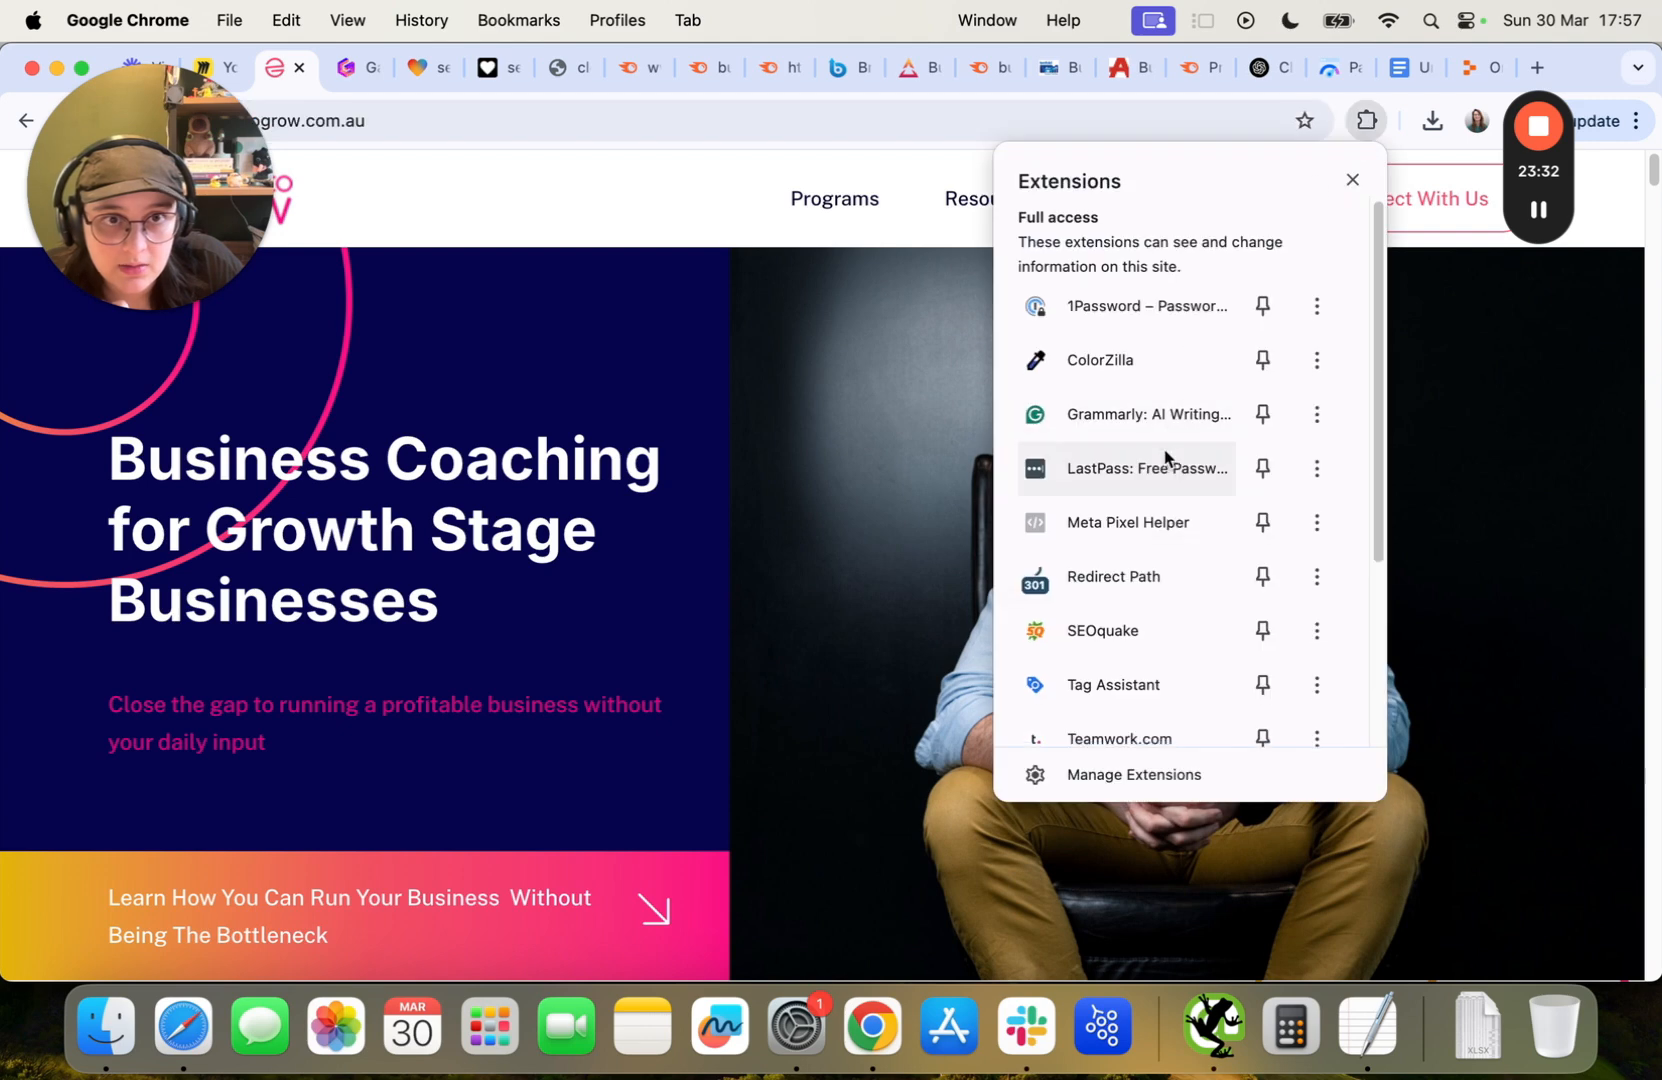
{"action": "scroll", "coordinate": [1165, 460], "scroll_direction": "down", "scroll_amount": 5}
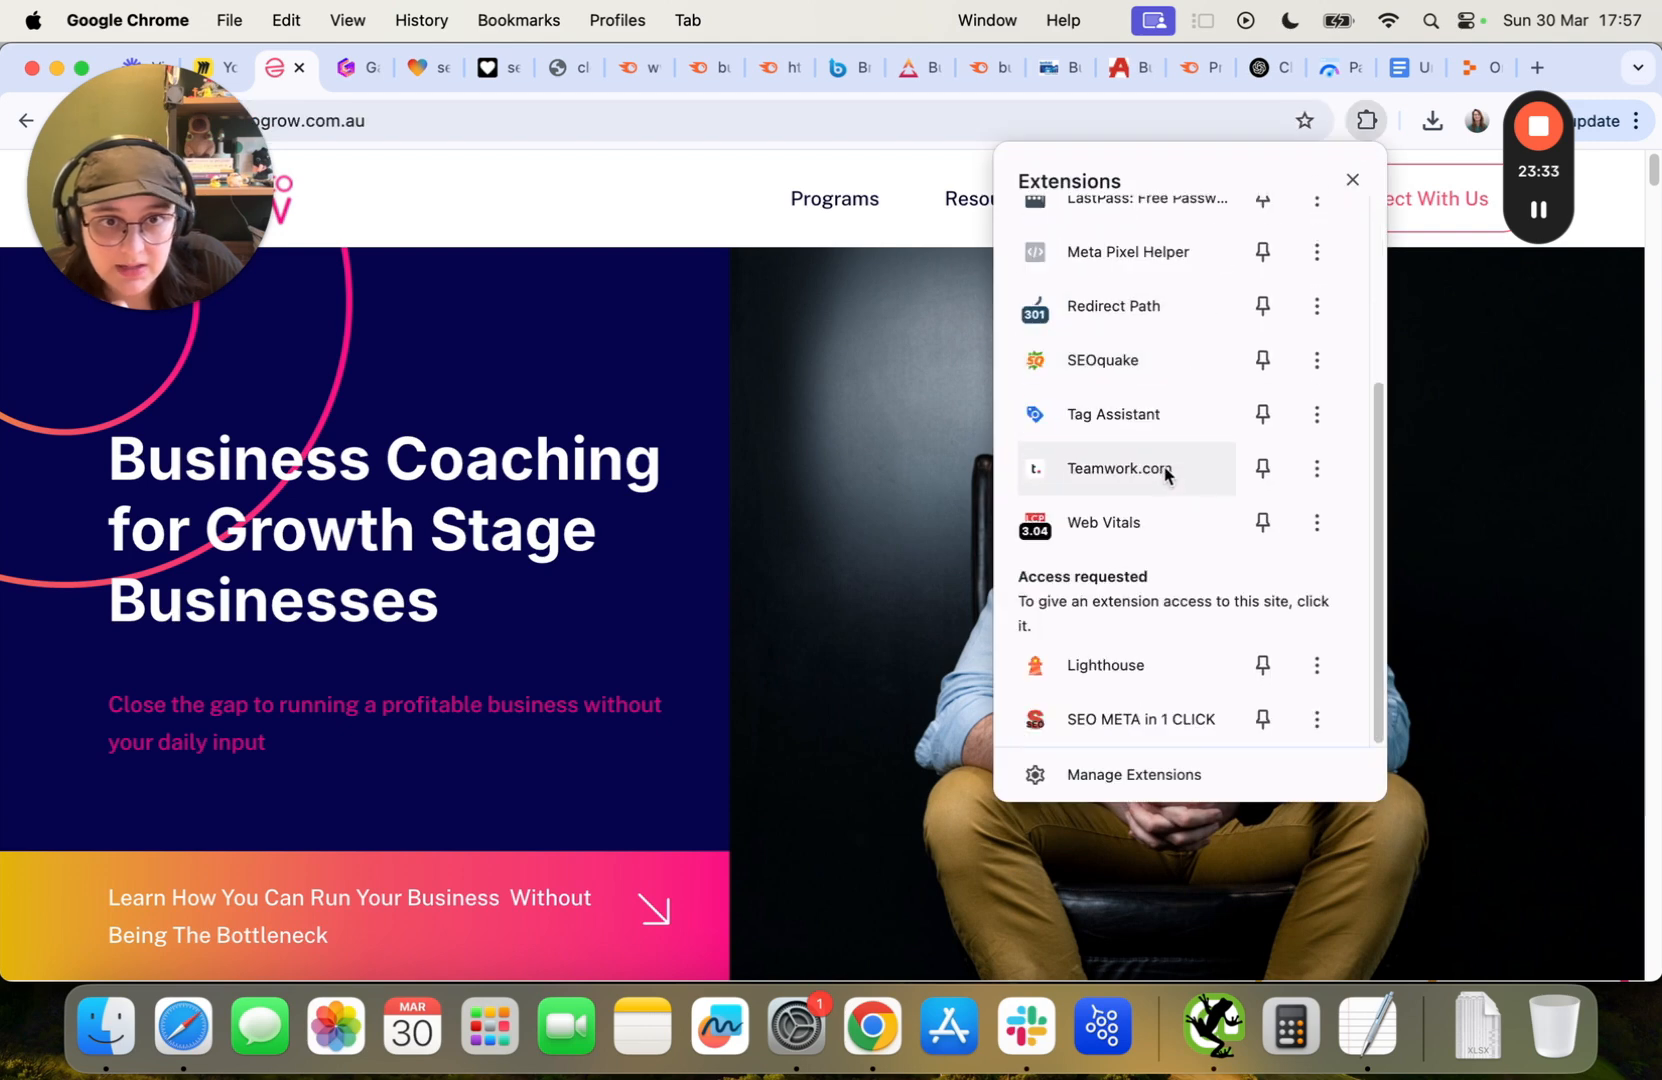
{"action": "left_click", "coordinate": [1080, 664]}
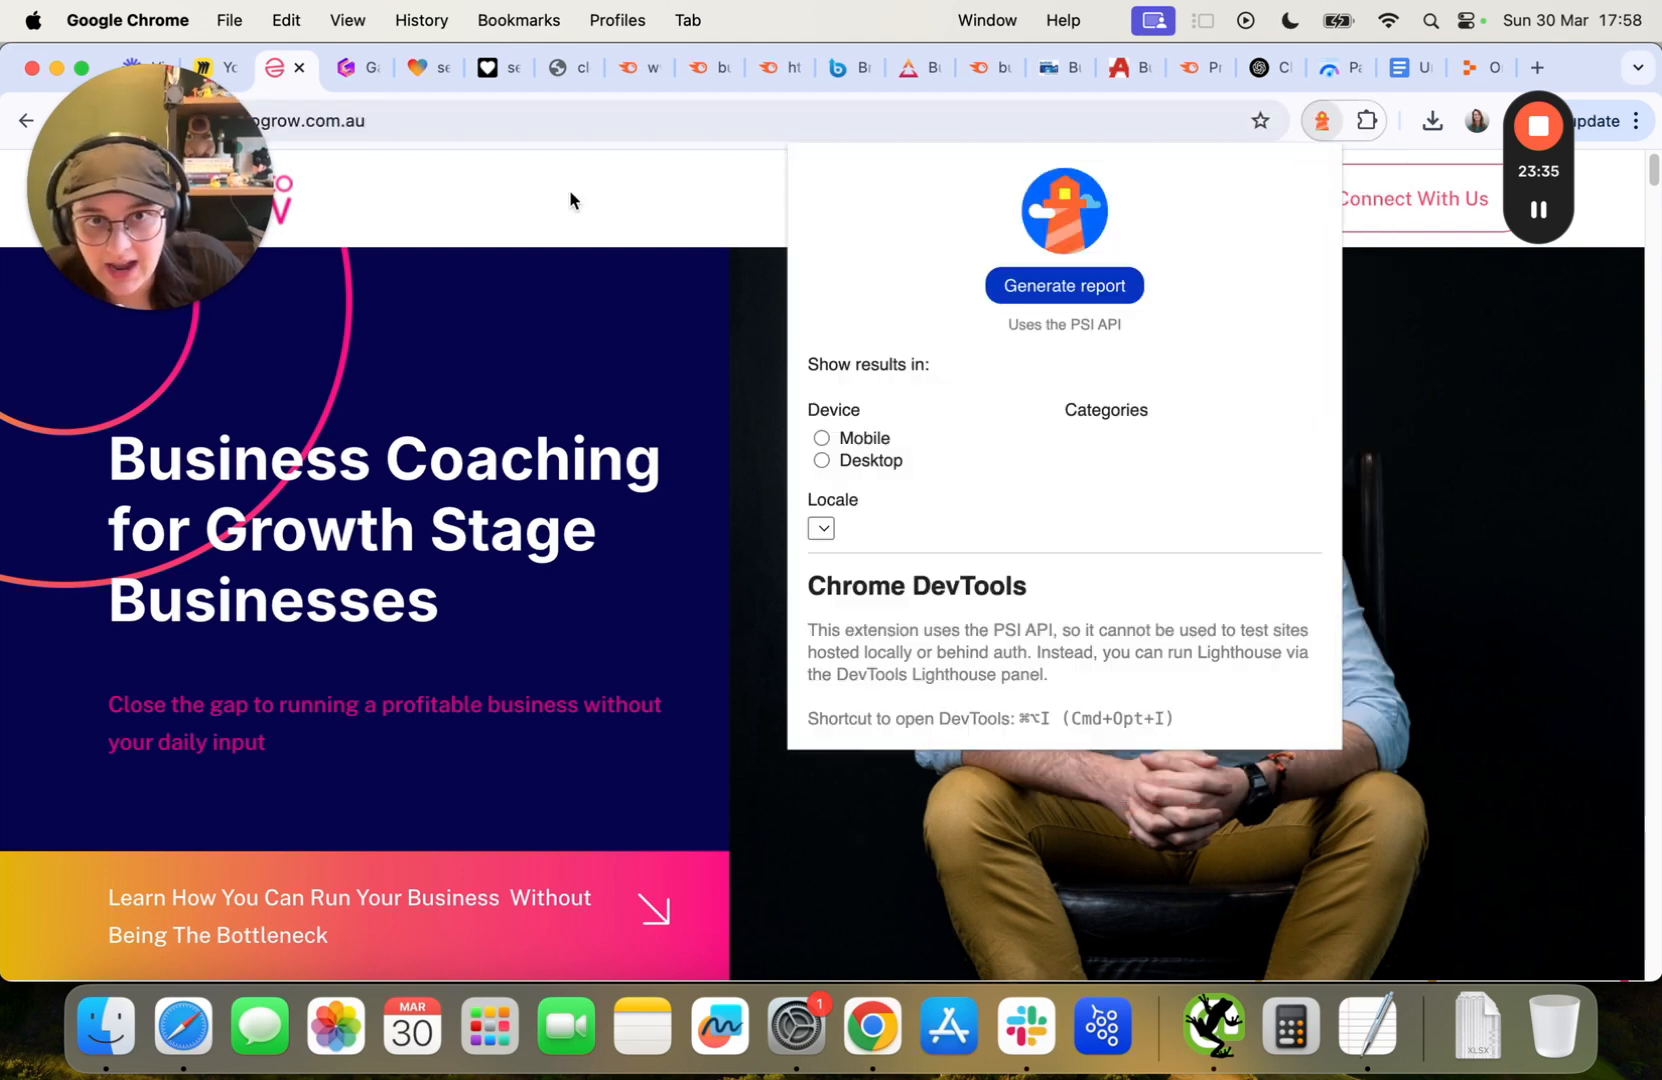
{"action": "left_click", "coordinate": [1055, 303]}
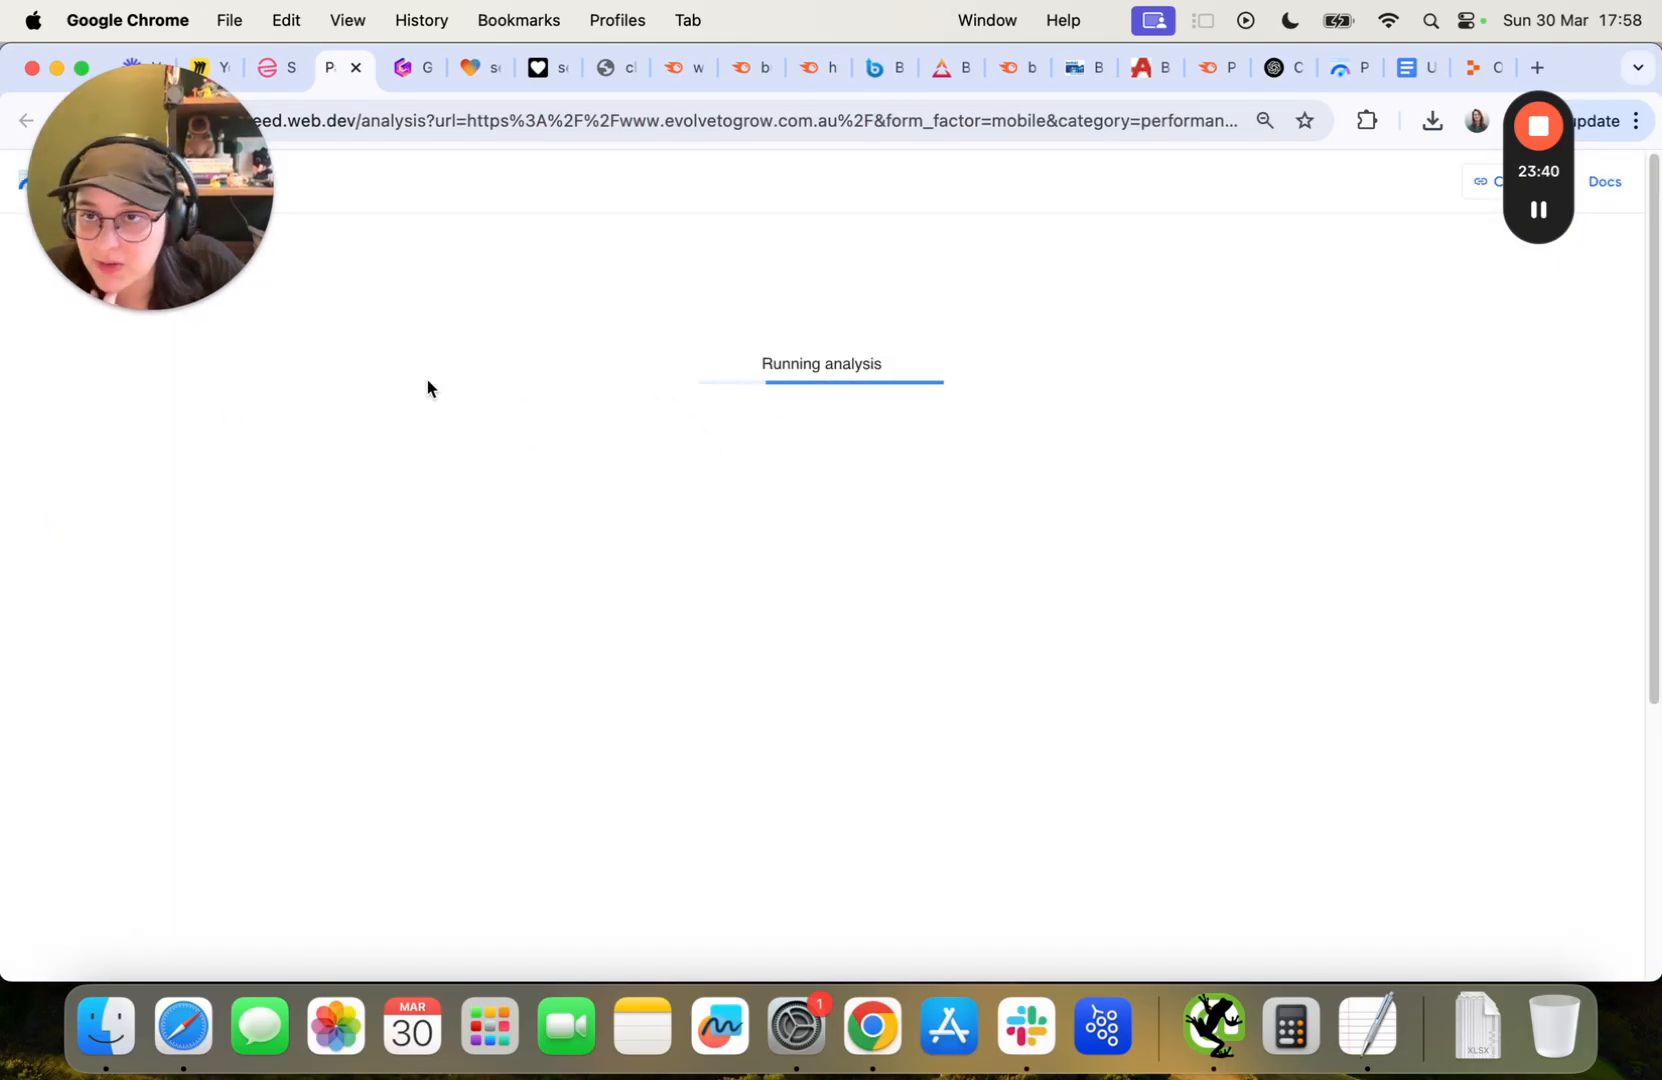
Examine the mobile Core Web Vitals in the PageSpeed Insights report, and switch to the Lovable project of the audit tool.
{"action": "mouse_move", "coordinate": [112, 197]}
{"action": "left_mouse_down"}
{"action": "mouse_move", "coordinate": [138, 527]}
{"action": "mouse_move", "coordinate": [132, 225]}
{"action": "left_mouse_up"}
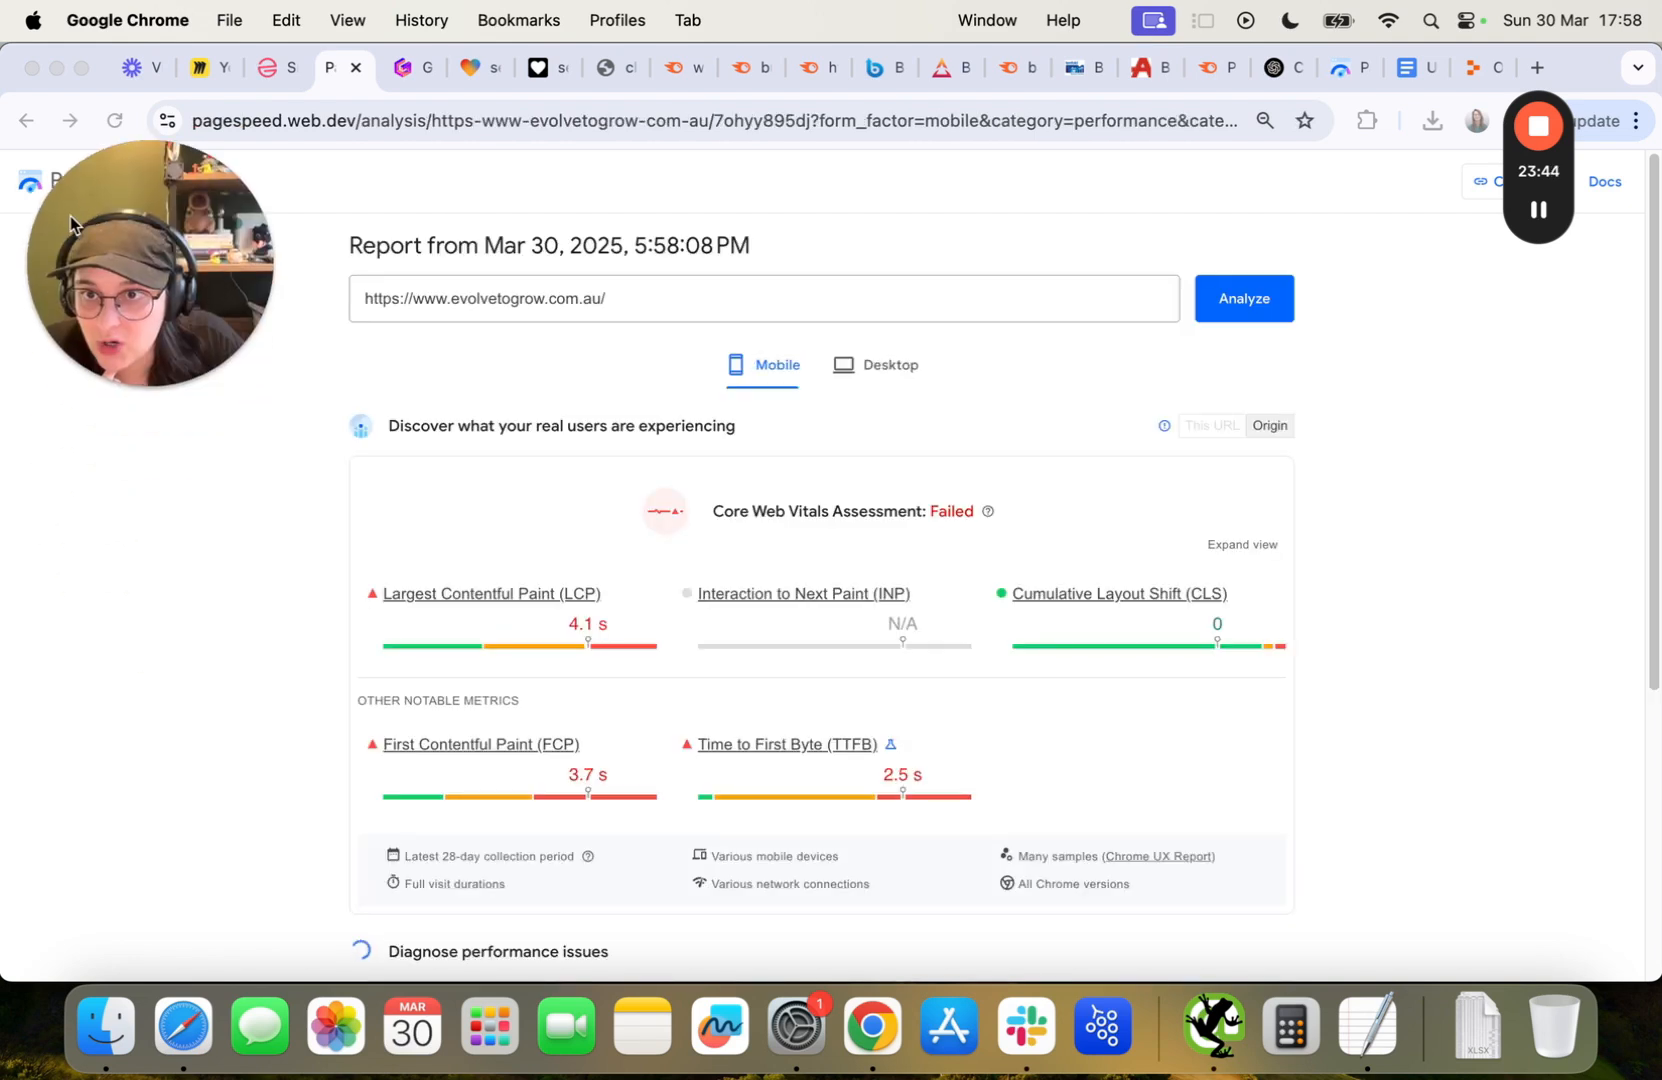
{"action": "left_click", "coordinate": [171, 619]}
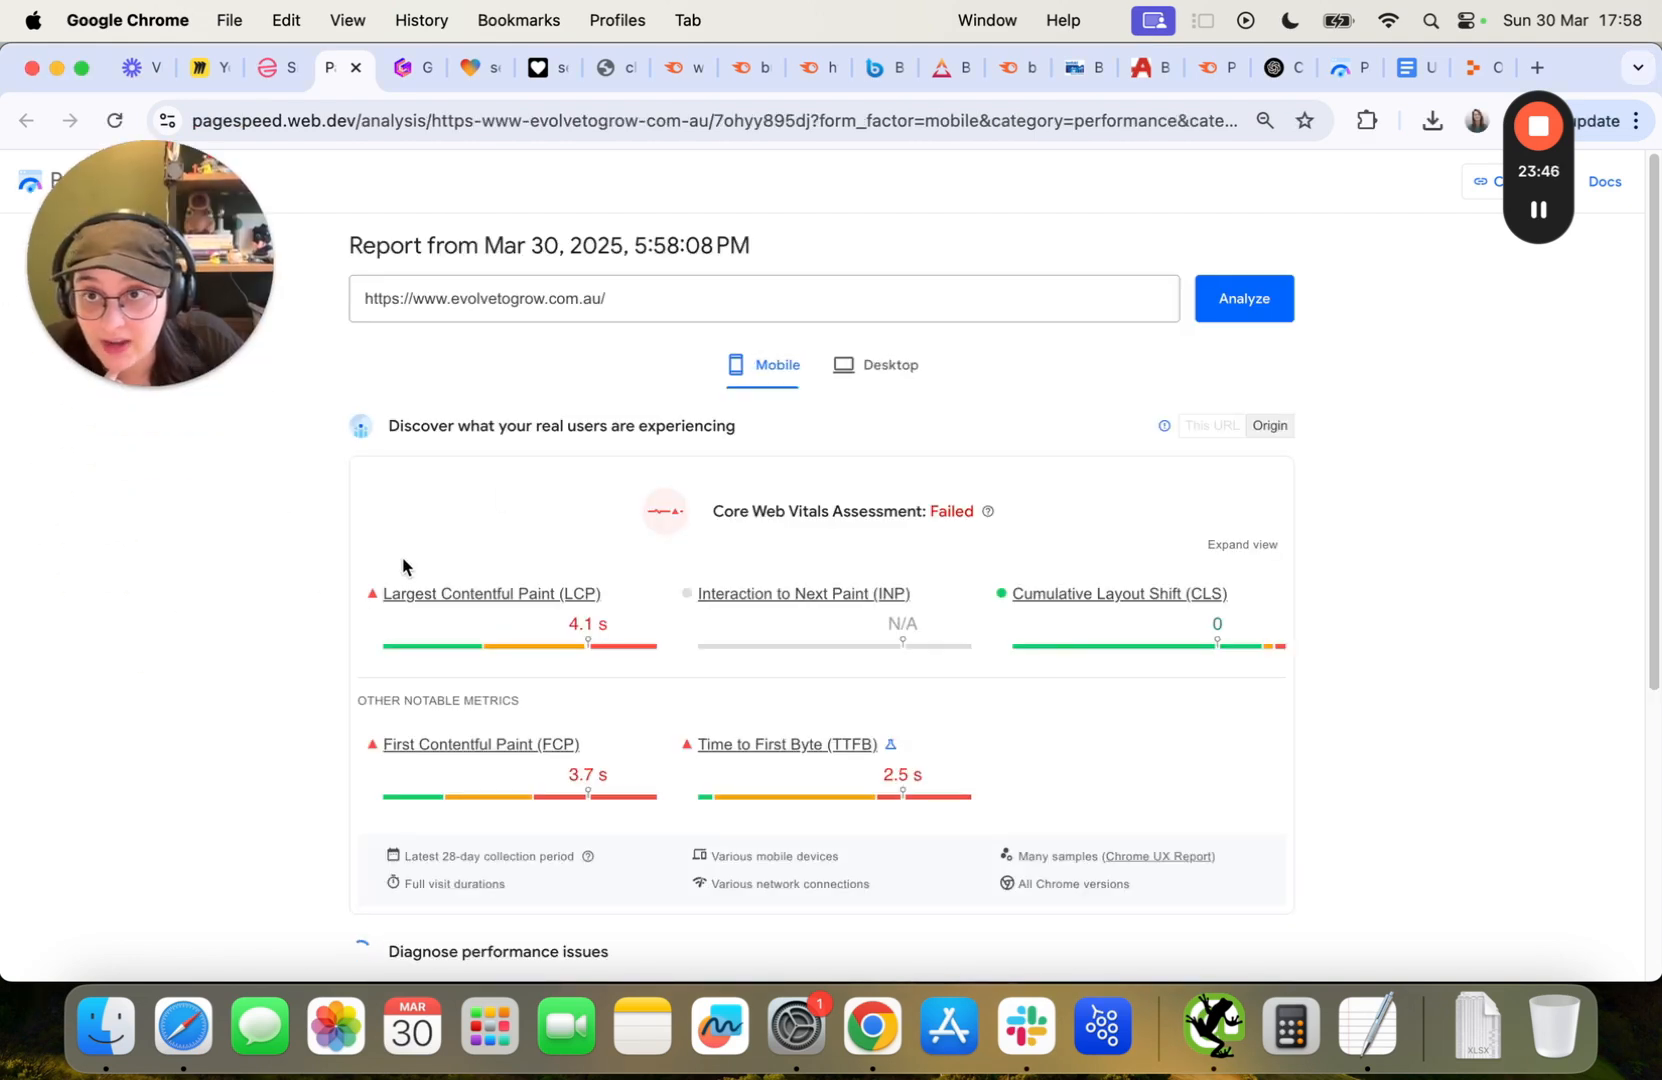
{"action": "scroll", "coordinate": [331, 640], "scroll_direction": "down", "scroll_amount": 5}
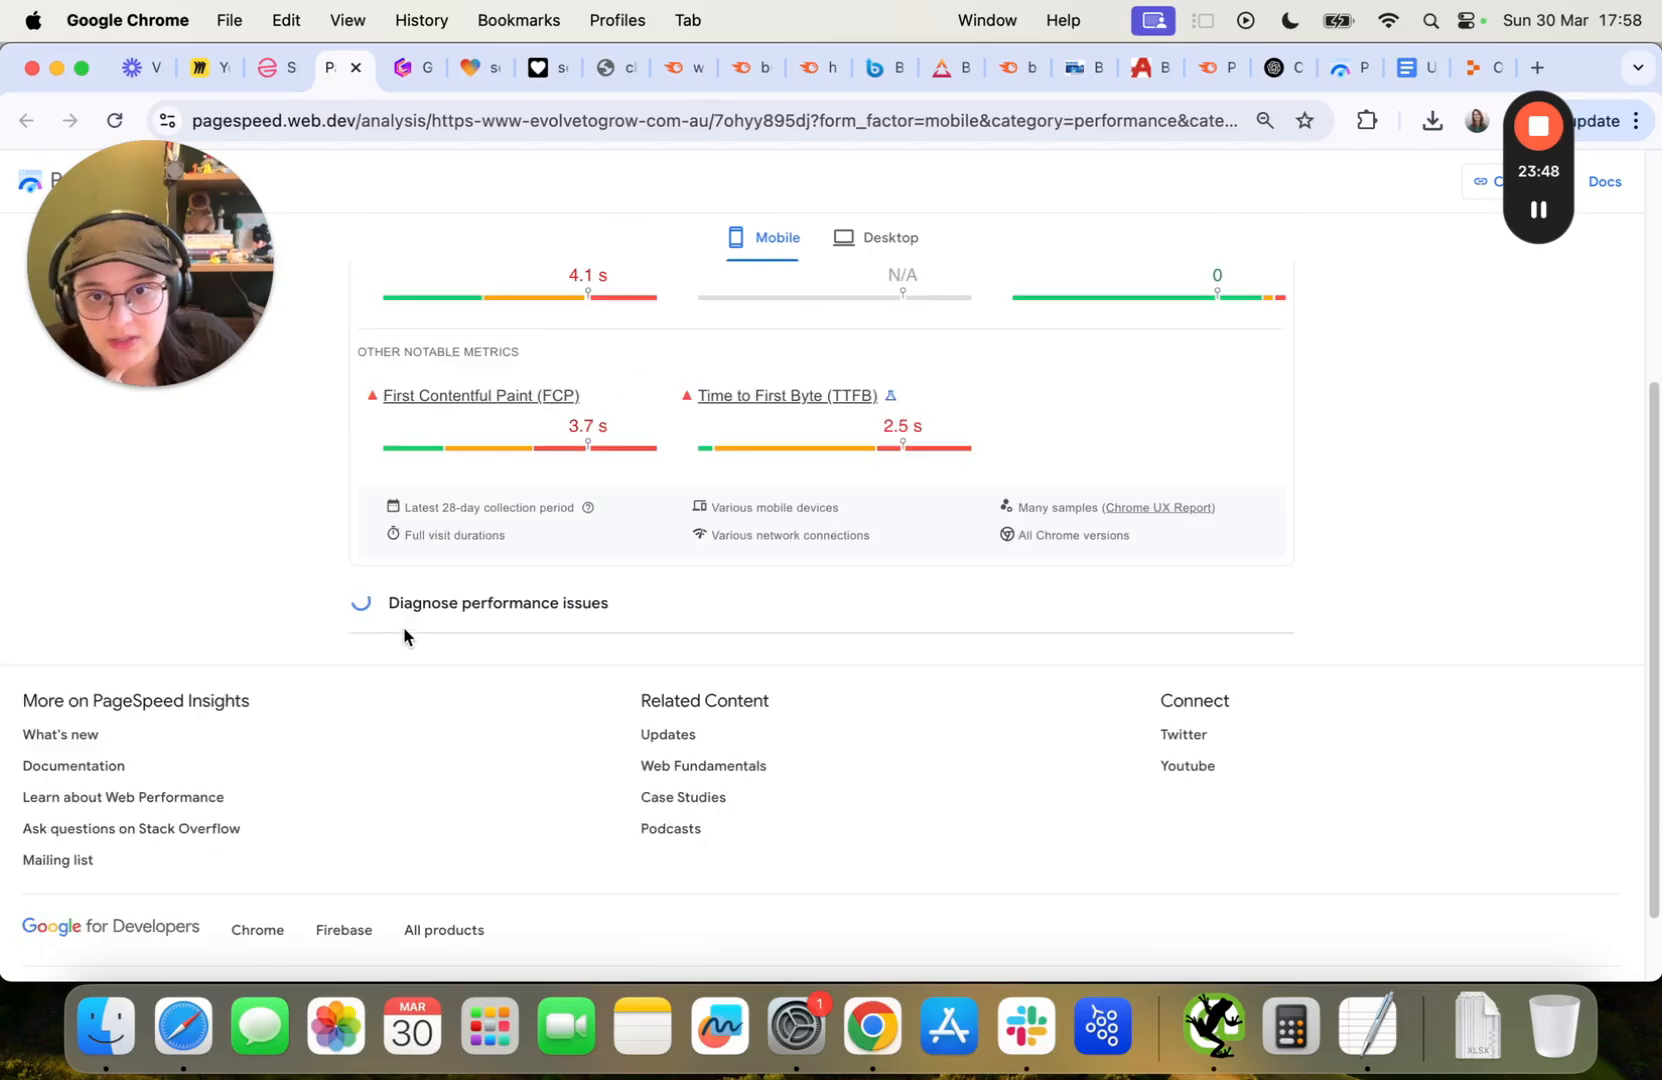
{"action": "scroll", "coordinate": [502, 612], "scroll_direction": "up", "scroll_amount": 5}
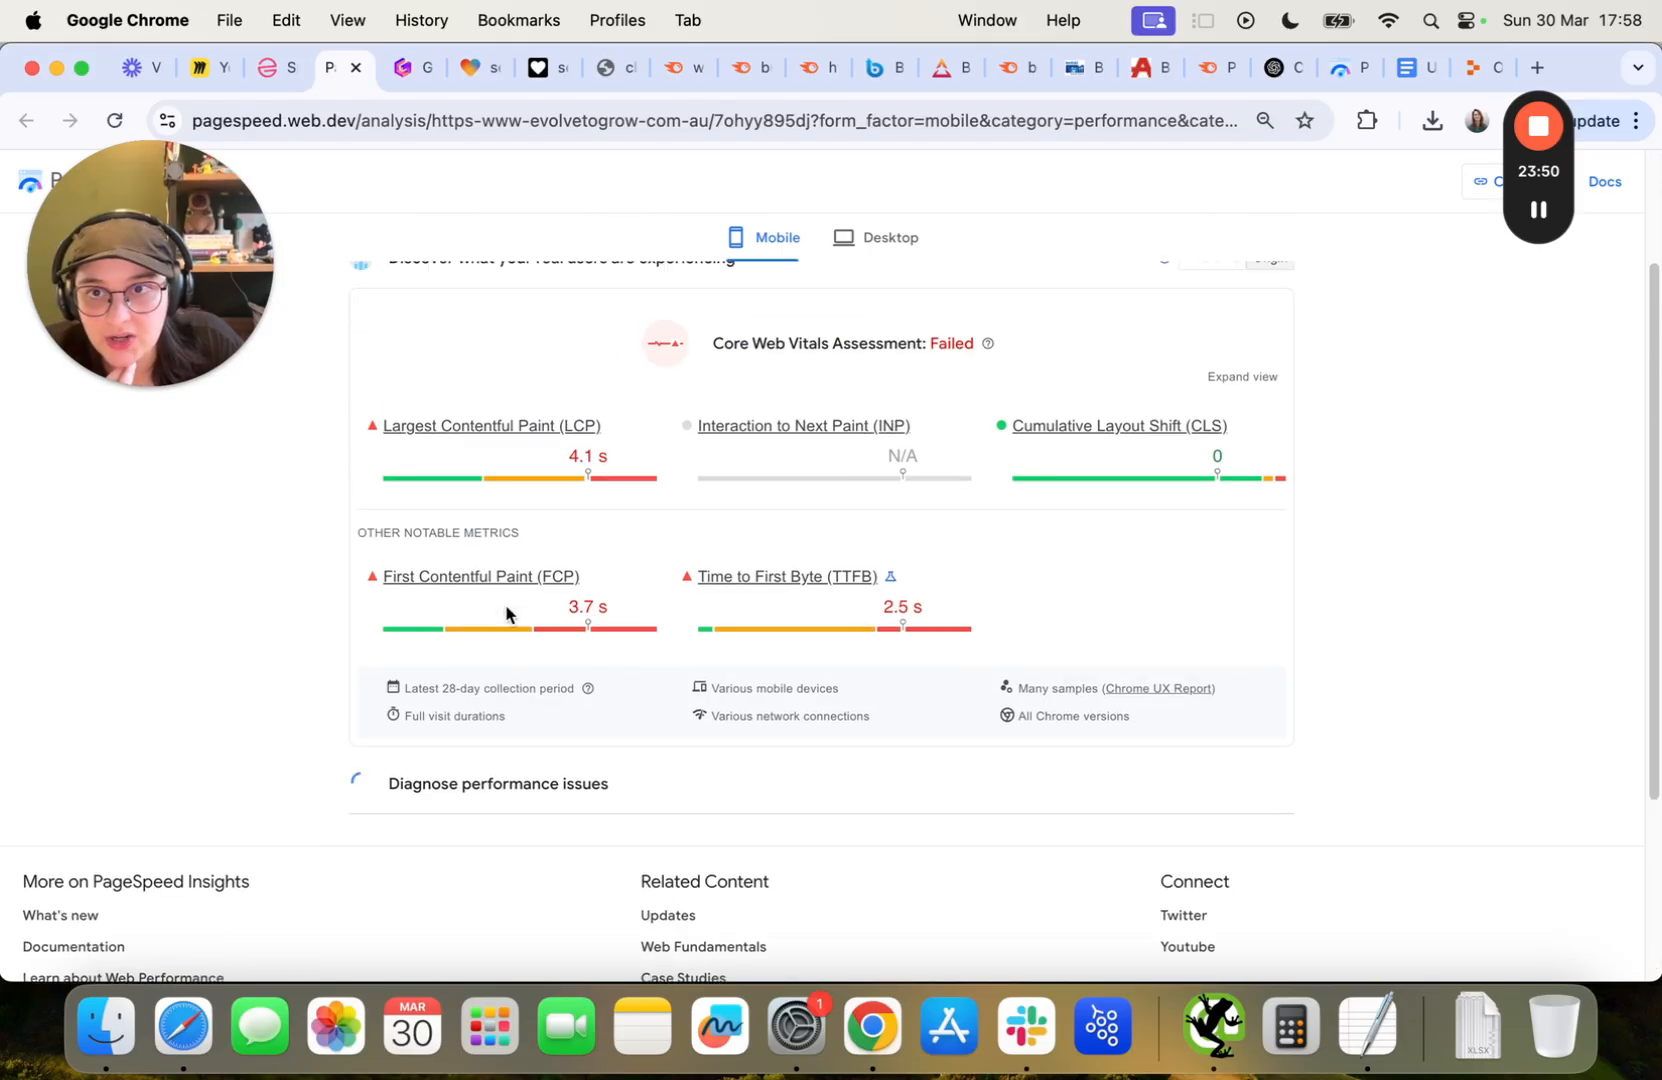
{"action": "scroll", "coordinate": [880, 595], "scroll_direction": "down", "scroll_amount": 3}
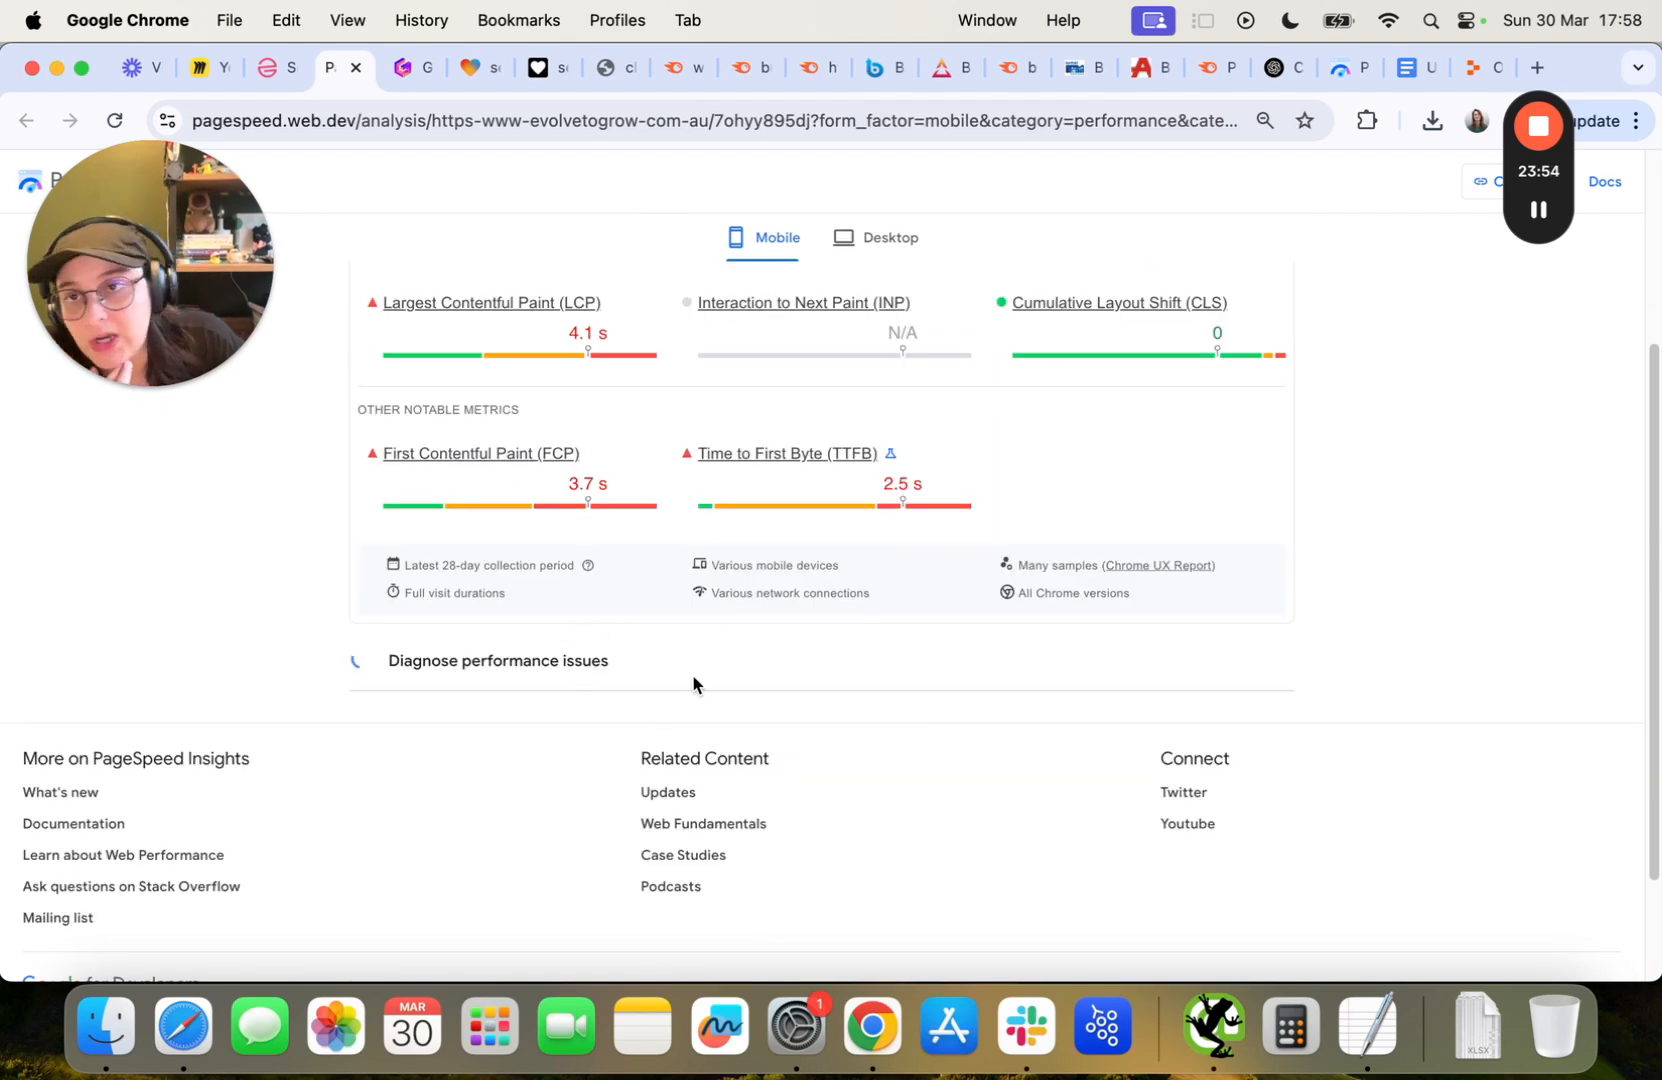
{"action": "scroll", "coordinate": [606, 590], "scroll_direction": "up", "scroll_amount": 3}
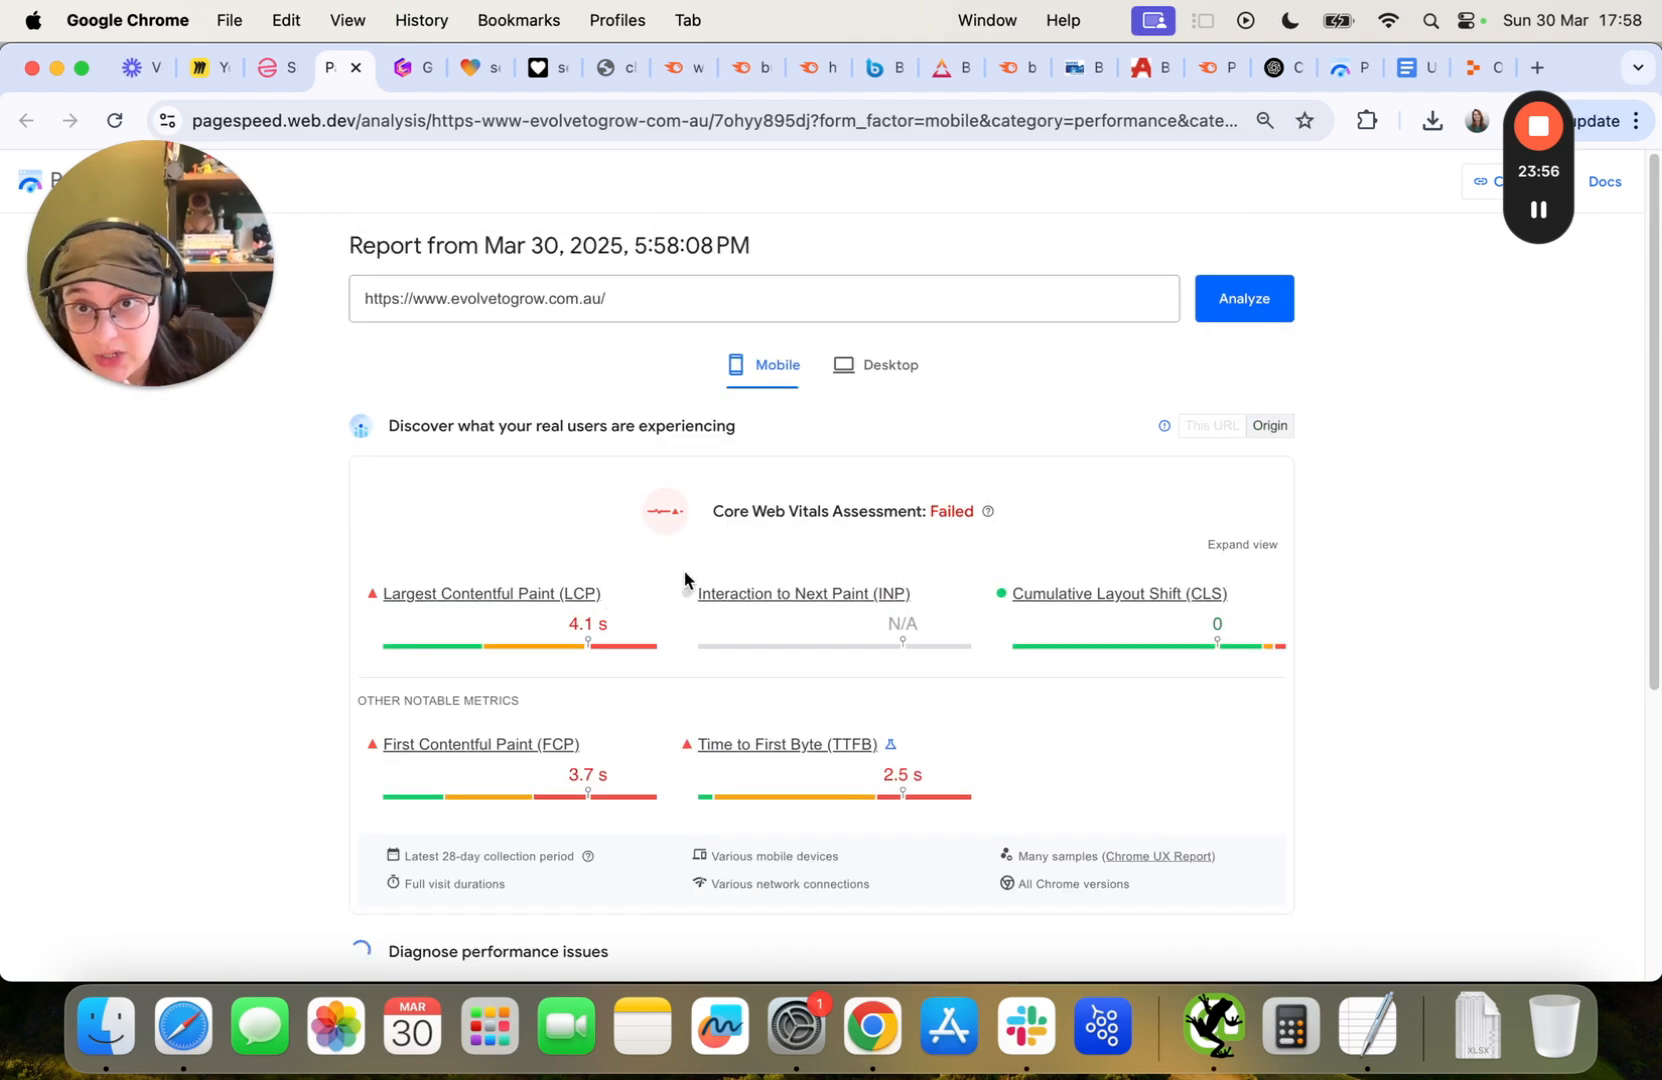
{"action": "scroll", "coordinate": [704, 484], "scroll_direction": "down", "scroll_amount": 2}
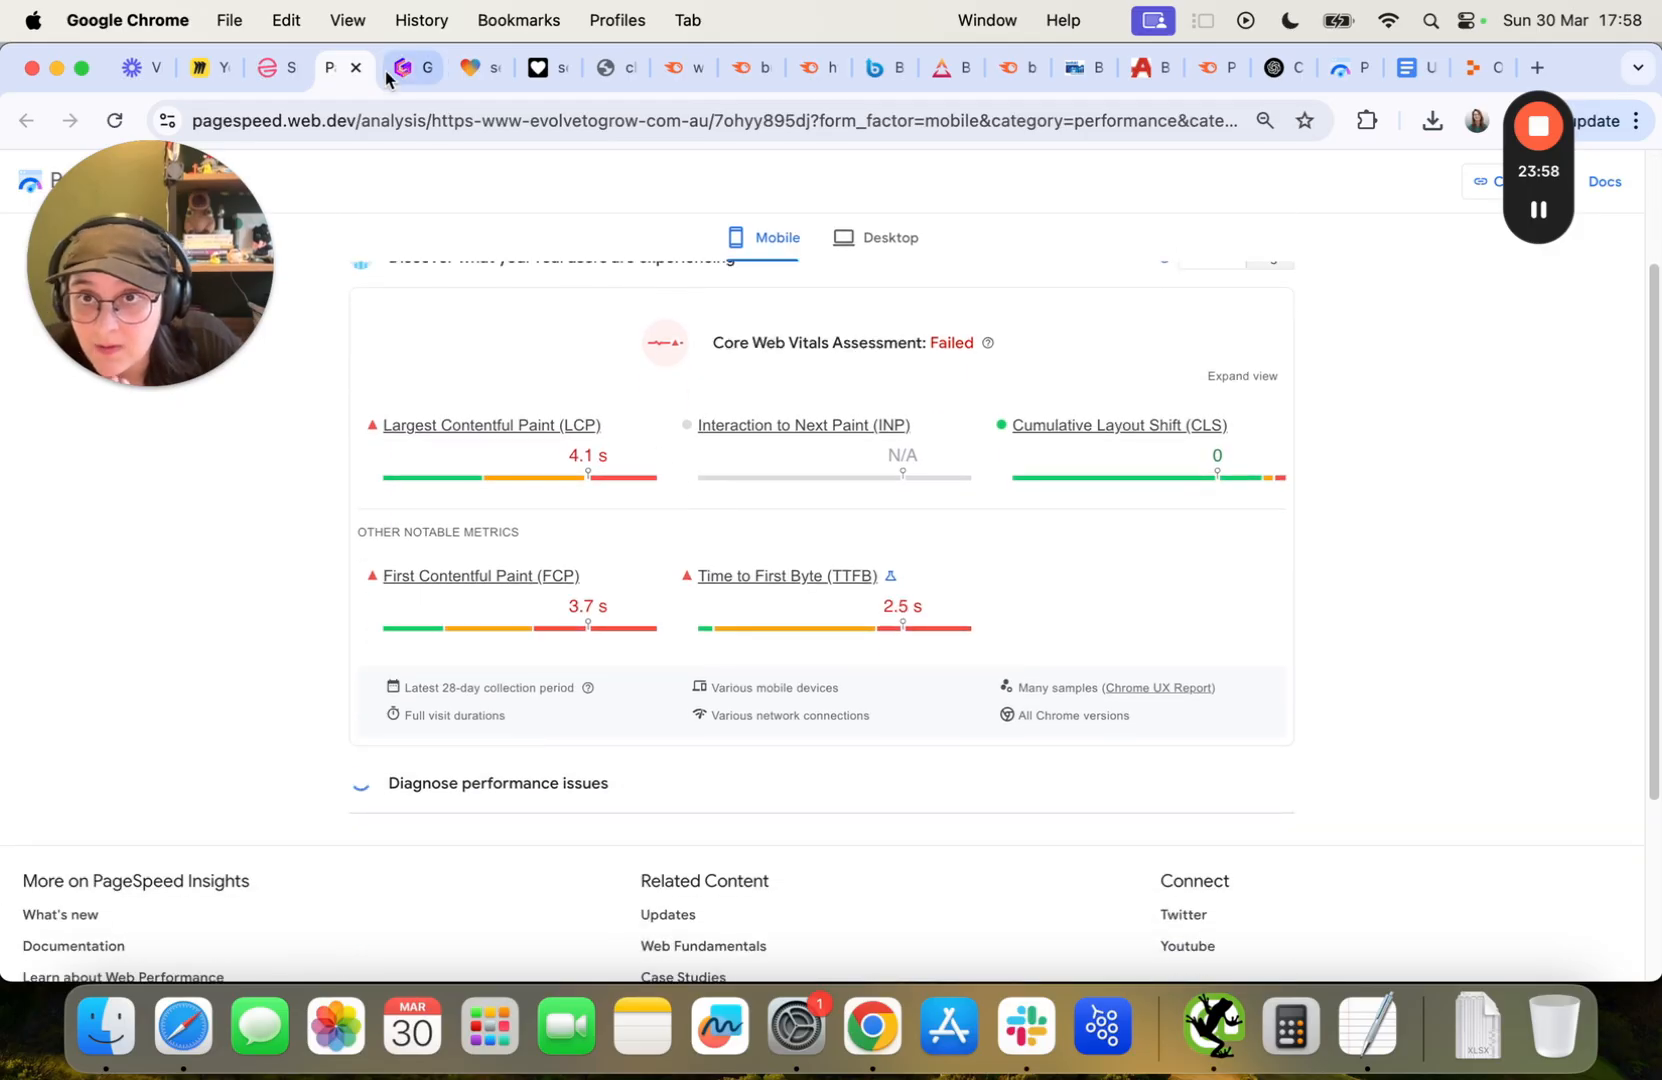
{"action": "left_click", "coordinate": [478, 70]}
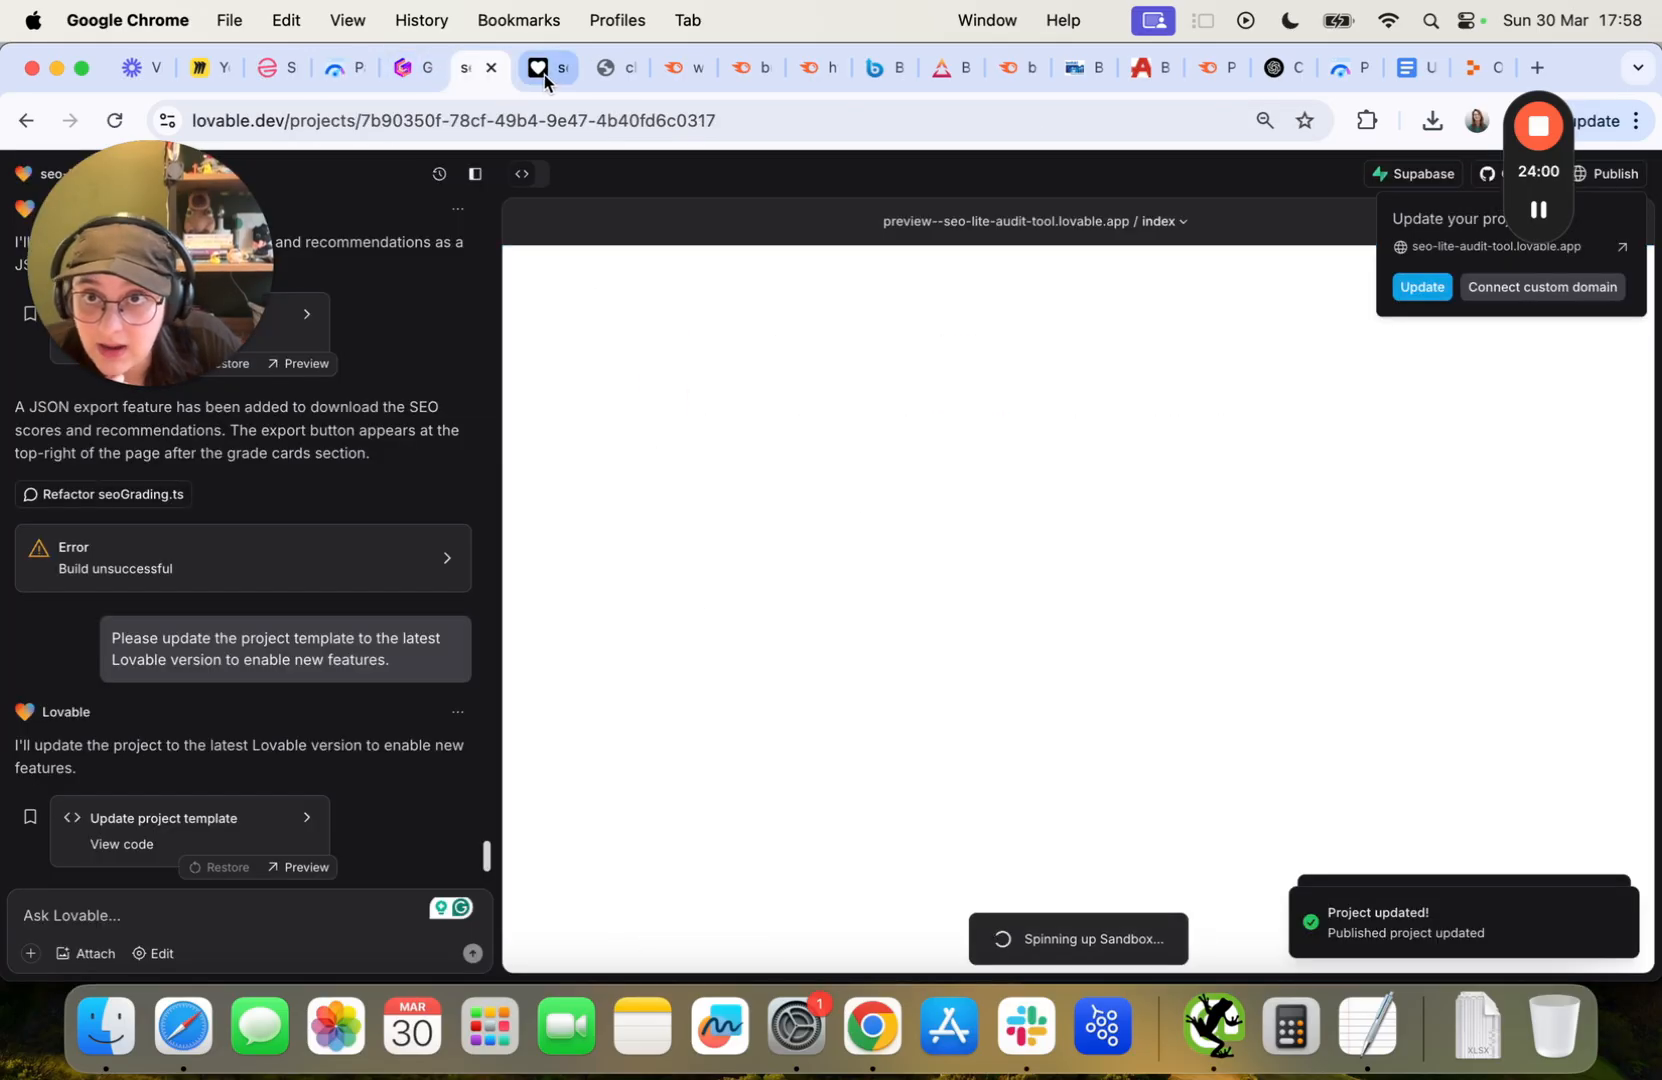
Check the mobile performance diagnosis in PageSpeed Insights and set Performance Score to 59 in the audit tool.
{"action": "left_click_drag", "start_coordinate": [543, 72], "coordinate": [408, 79]}
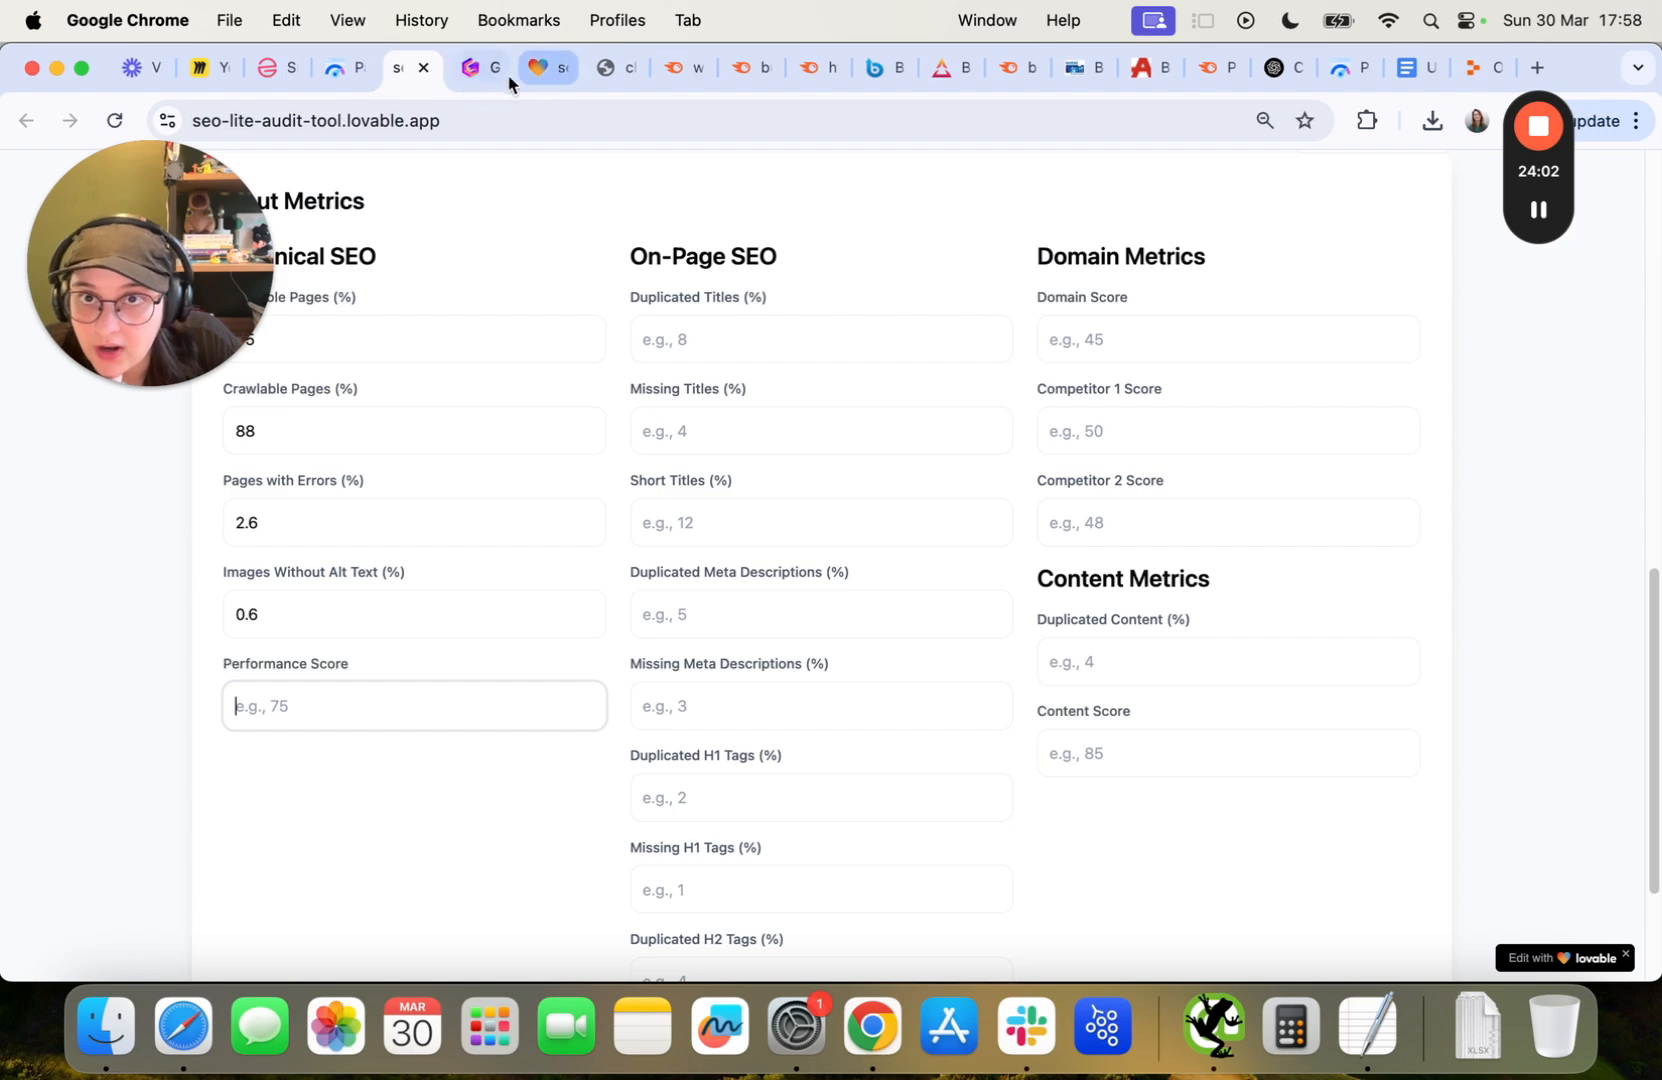
{"action": "left_click", "coordinate": [345, 68]}
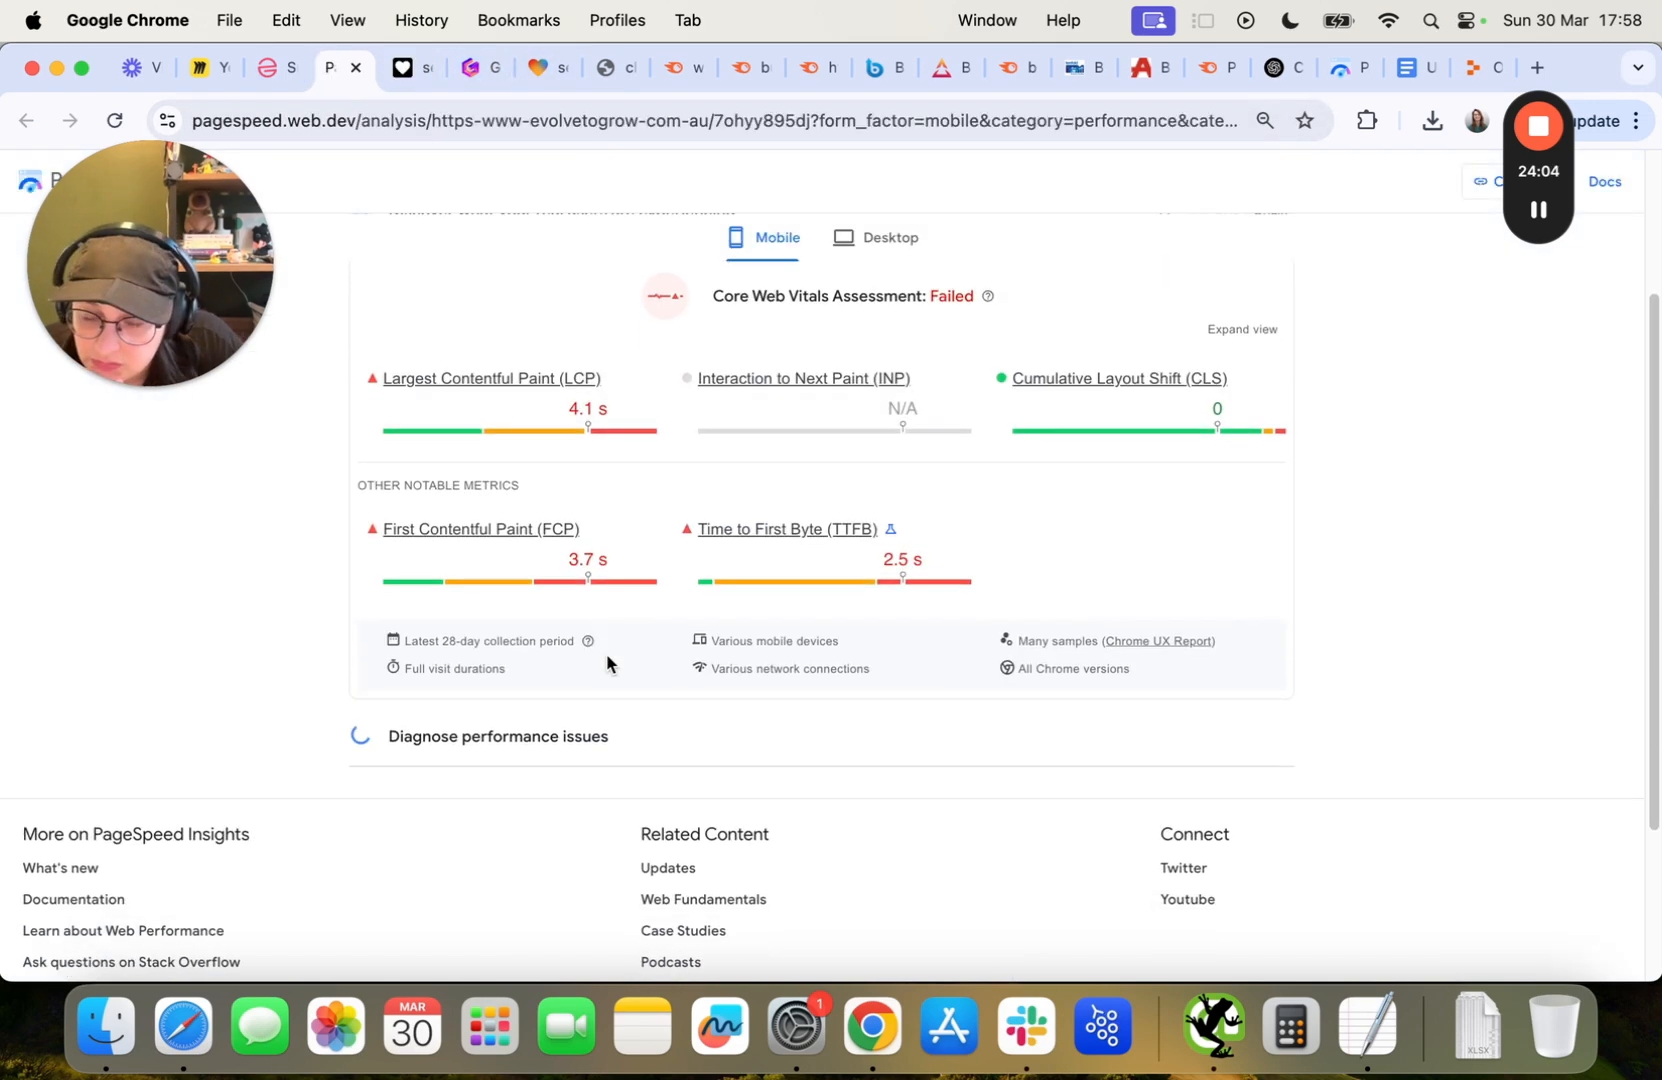
{"action": "scroll", "coordinate": [570, 662], "scroll_direction": "down", "scroll_amount": 2}
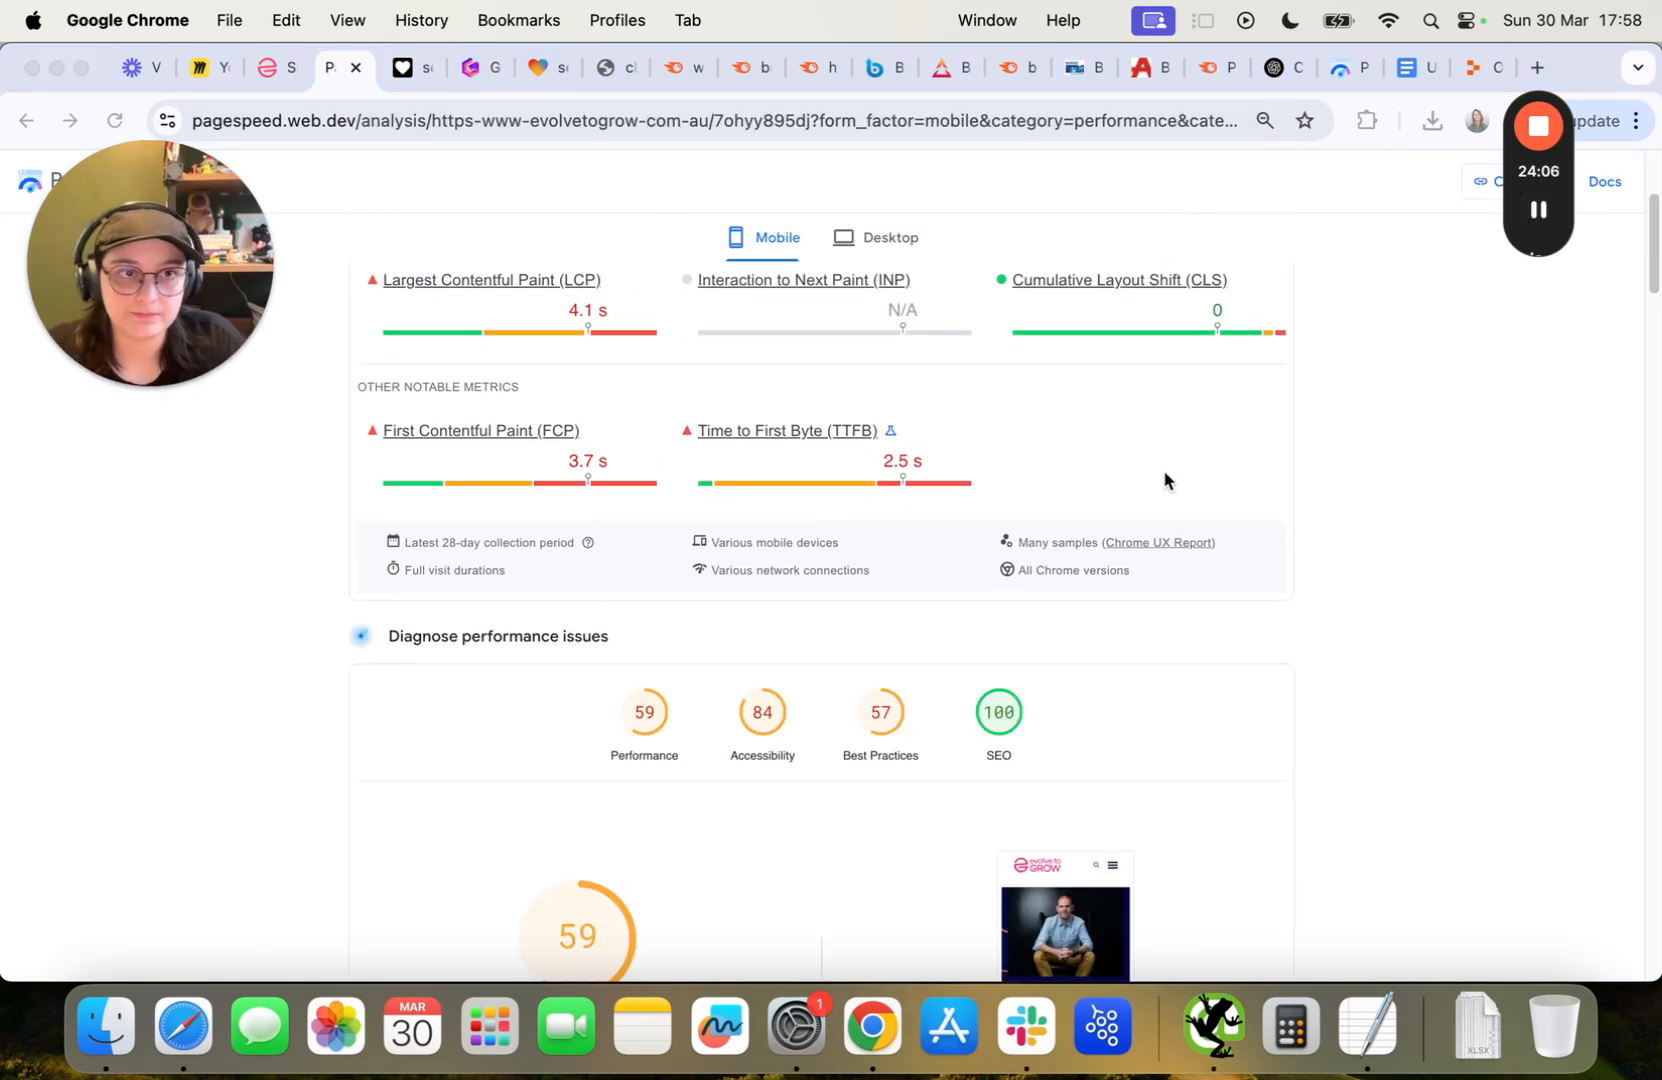
{"action": "scroll", "coordinate": [805, 479], "scroll_direction": "down", "scroll_amount": 8}
{"action": "scroll", "coordinate": [610, 560], "scroll_direction": "up", "scroll_amount": 5}
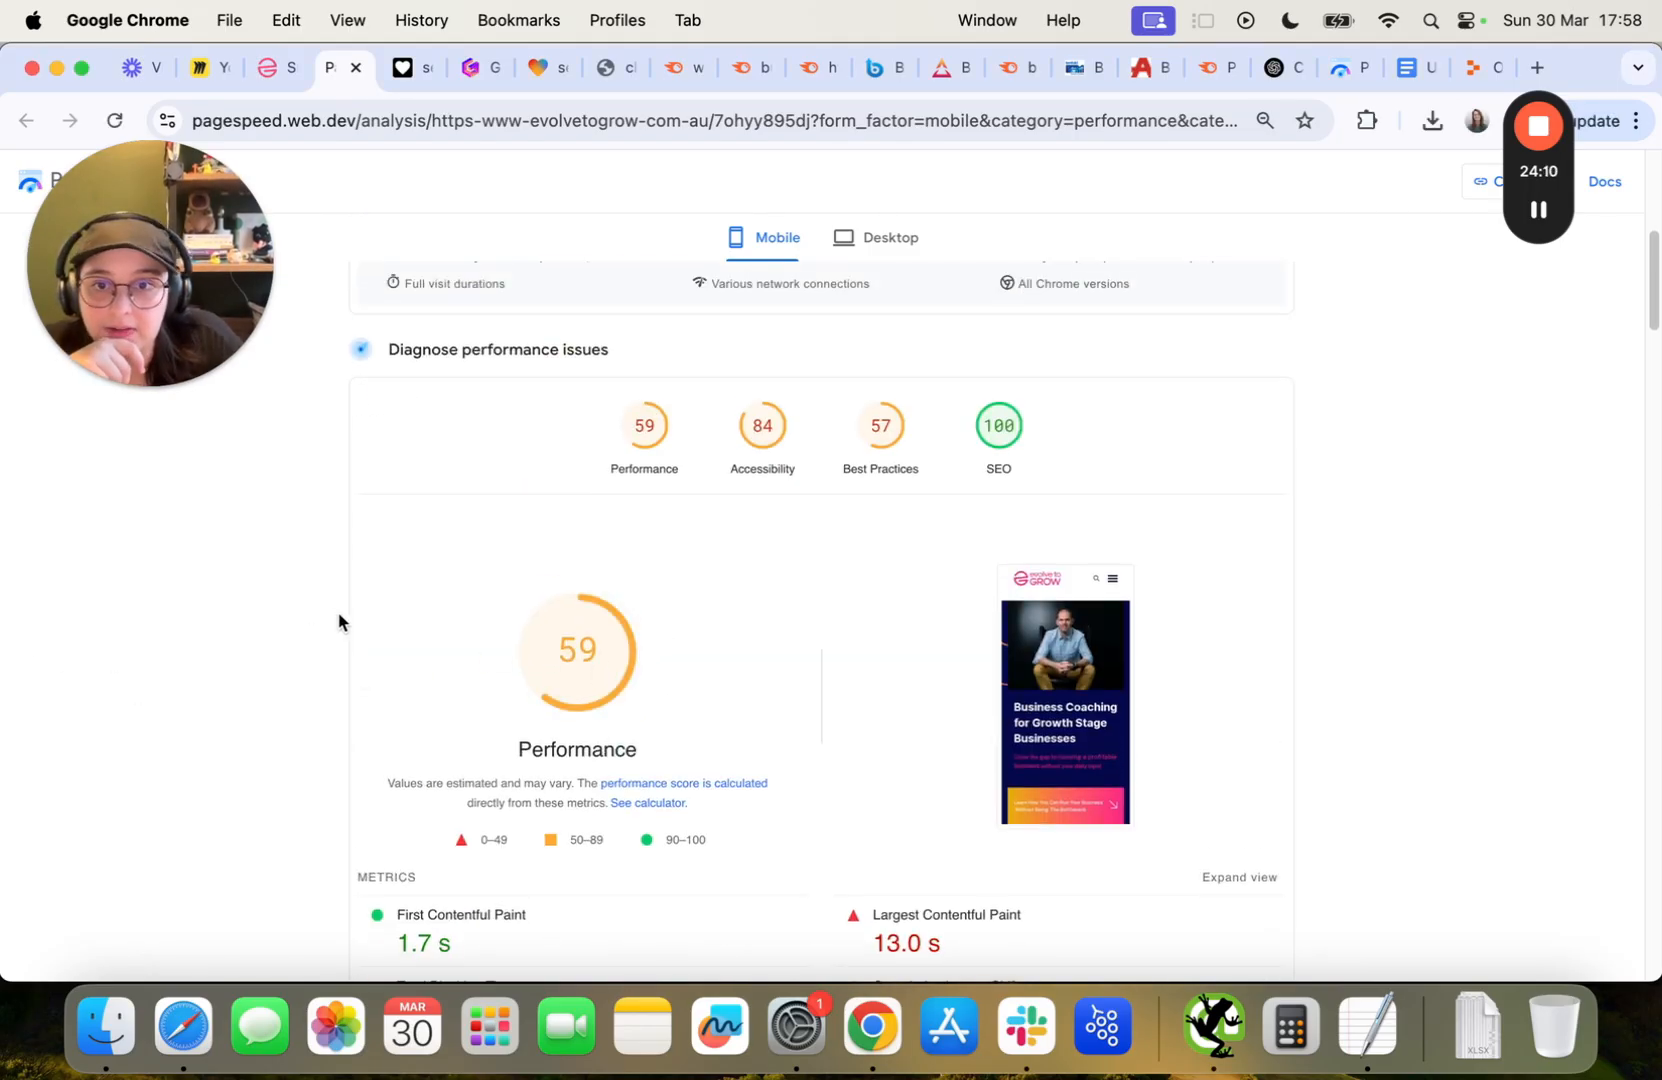
{"action": "scroll", "coordinate": [340, 622], "scroll_direction": "up", "scroll_amount": 6}
{"action": "left_click", "coordinate": [405, 70]}
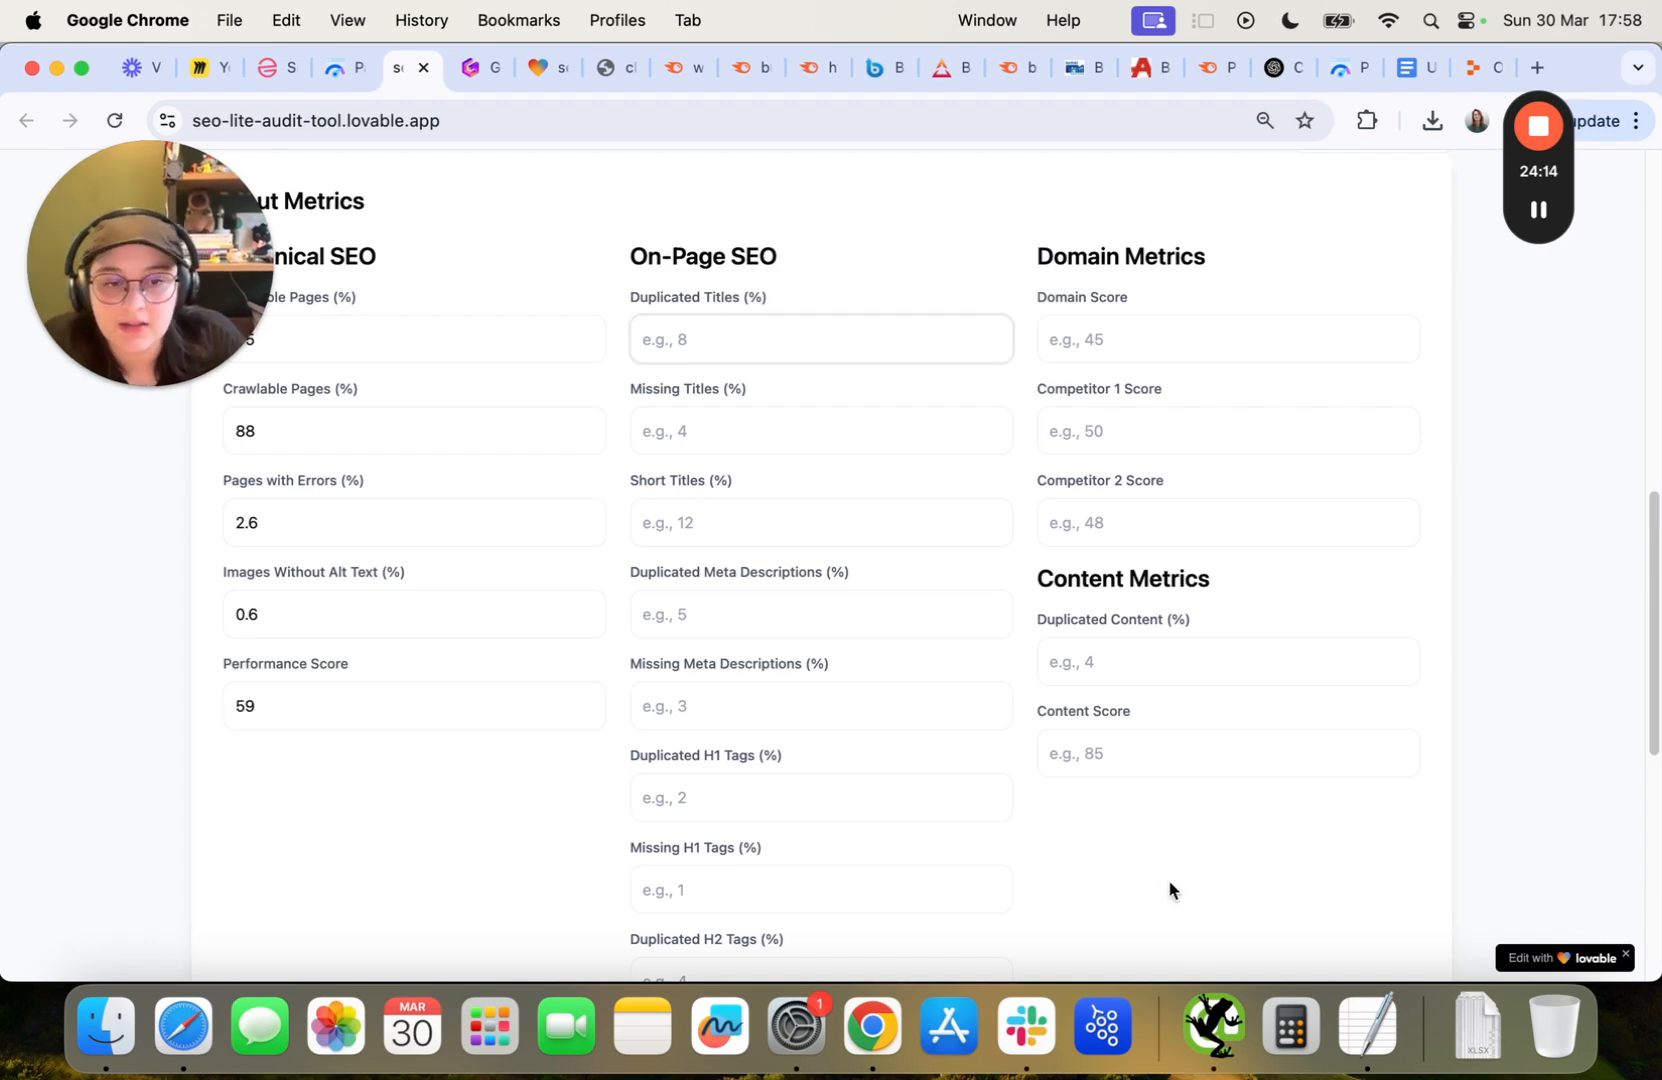
Review the missing, duplicate and short page titles in Screaming Frog, and set Duplicated, Missing and Short Titles to 1 in the audit tool.
{"action": "left_click", "coordinate": [1213, 1025]}
{"action": "scroll", "coordinate": [1211, 367], "scroll_direction": "up", "scroll_amount": 10}
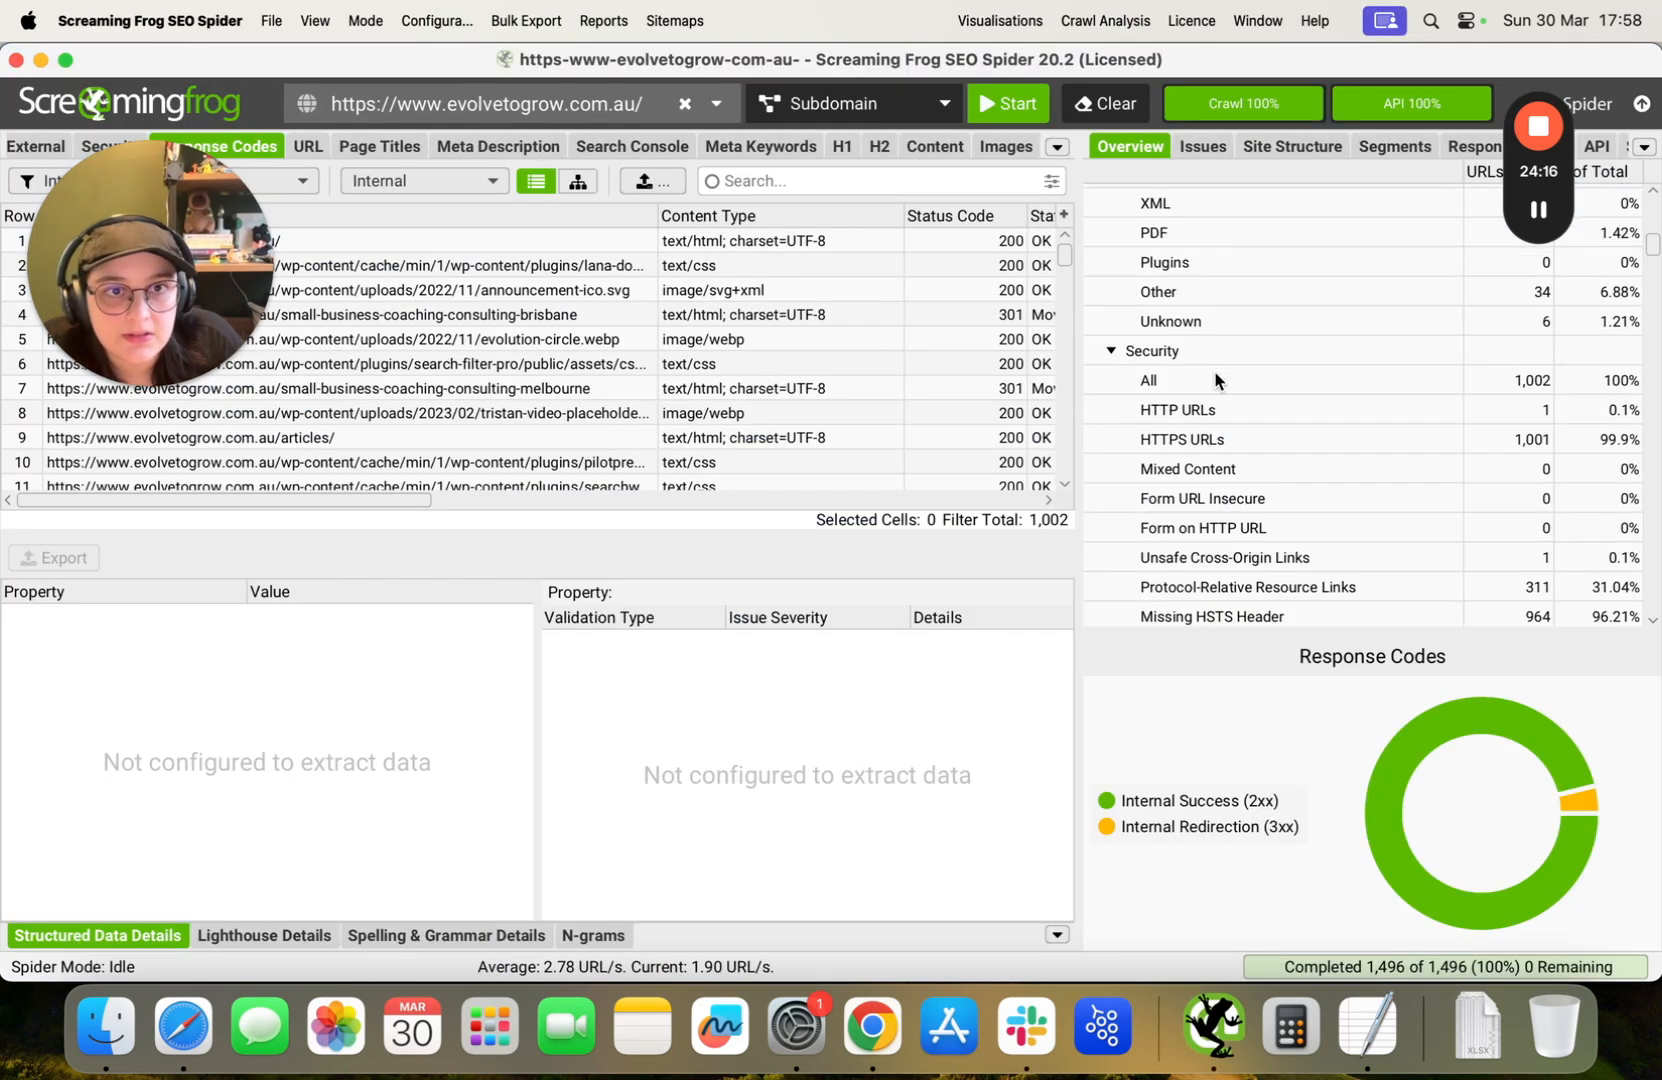
{"action": "scroll", "coordinate": [1216, 380], "scroll_direction": "up", "scroll_amount": 15}
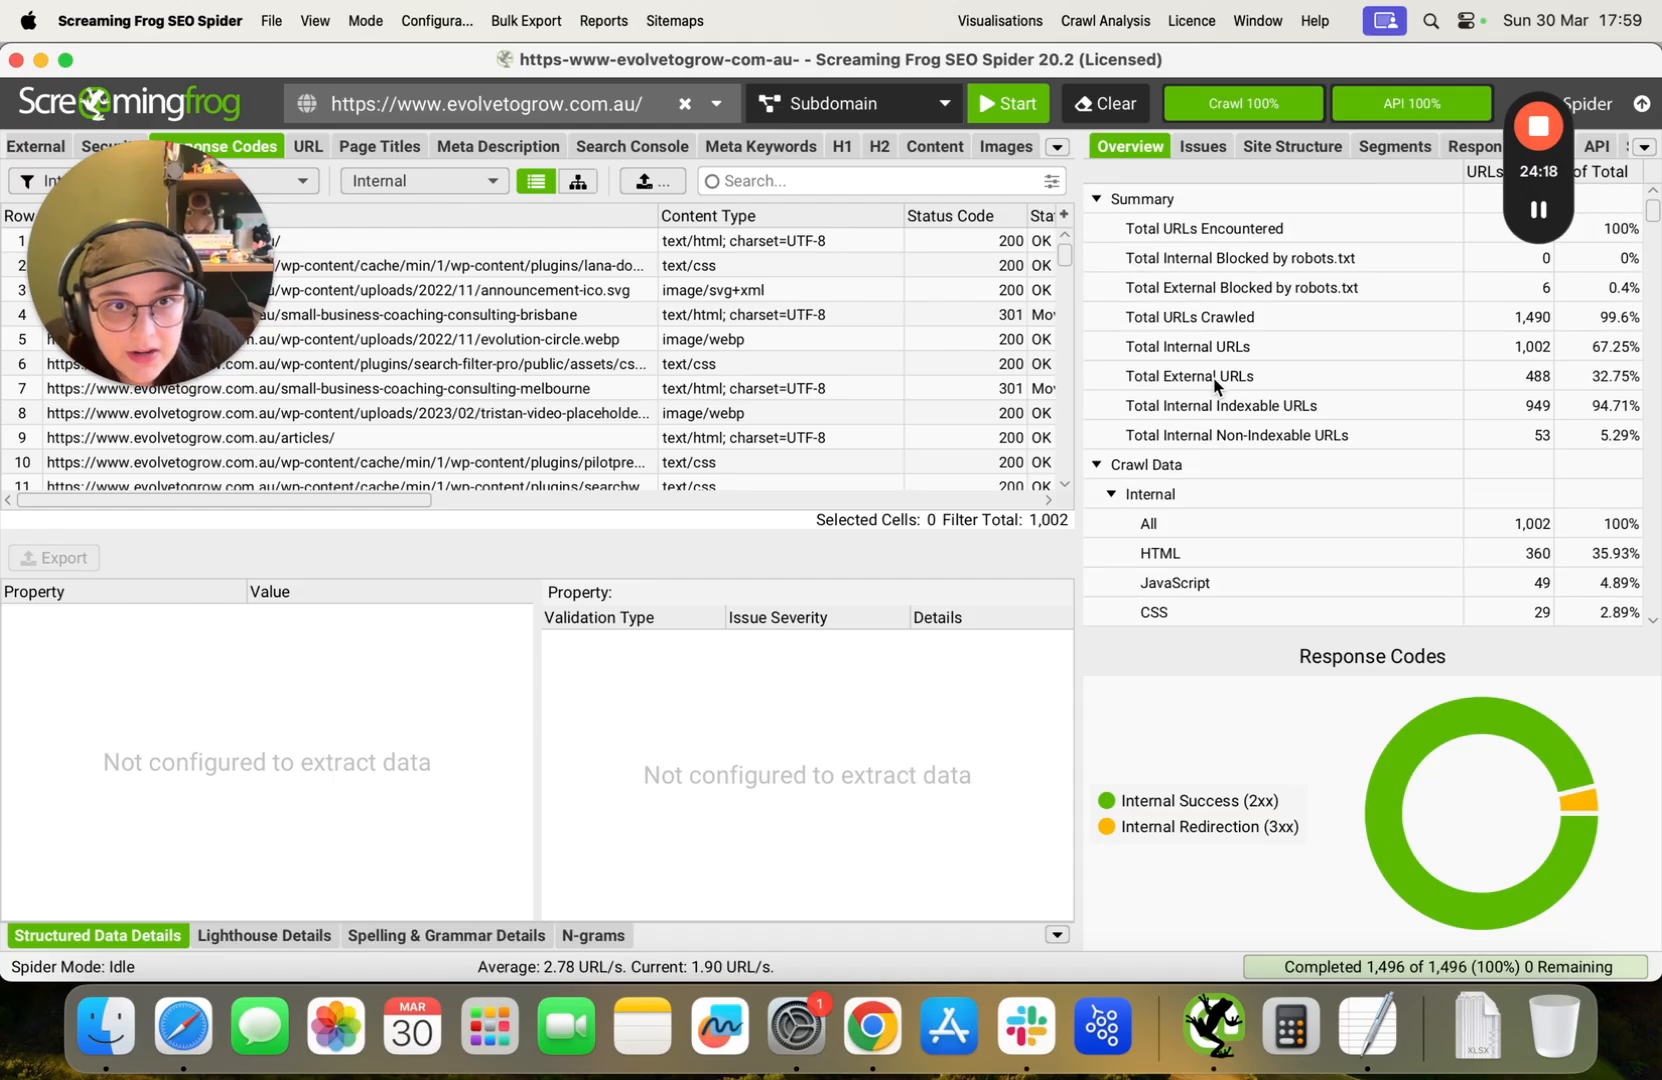
{"action": "scroll", "coordinate": [1211, 367], "scroll_direction": "down", "scroll_amount": 20}
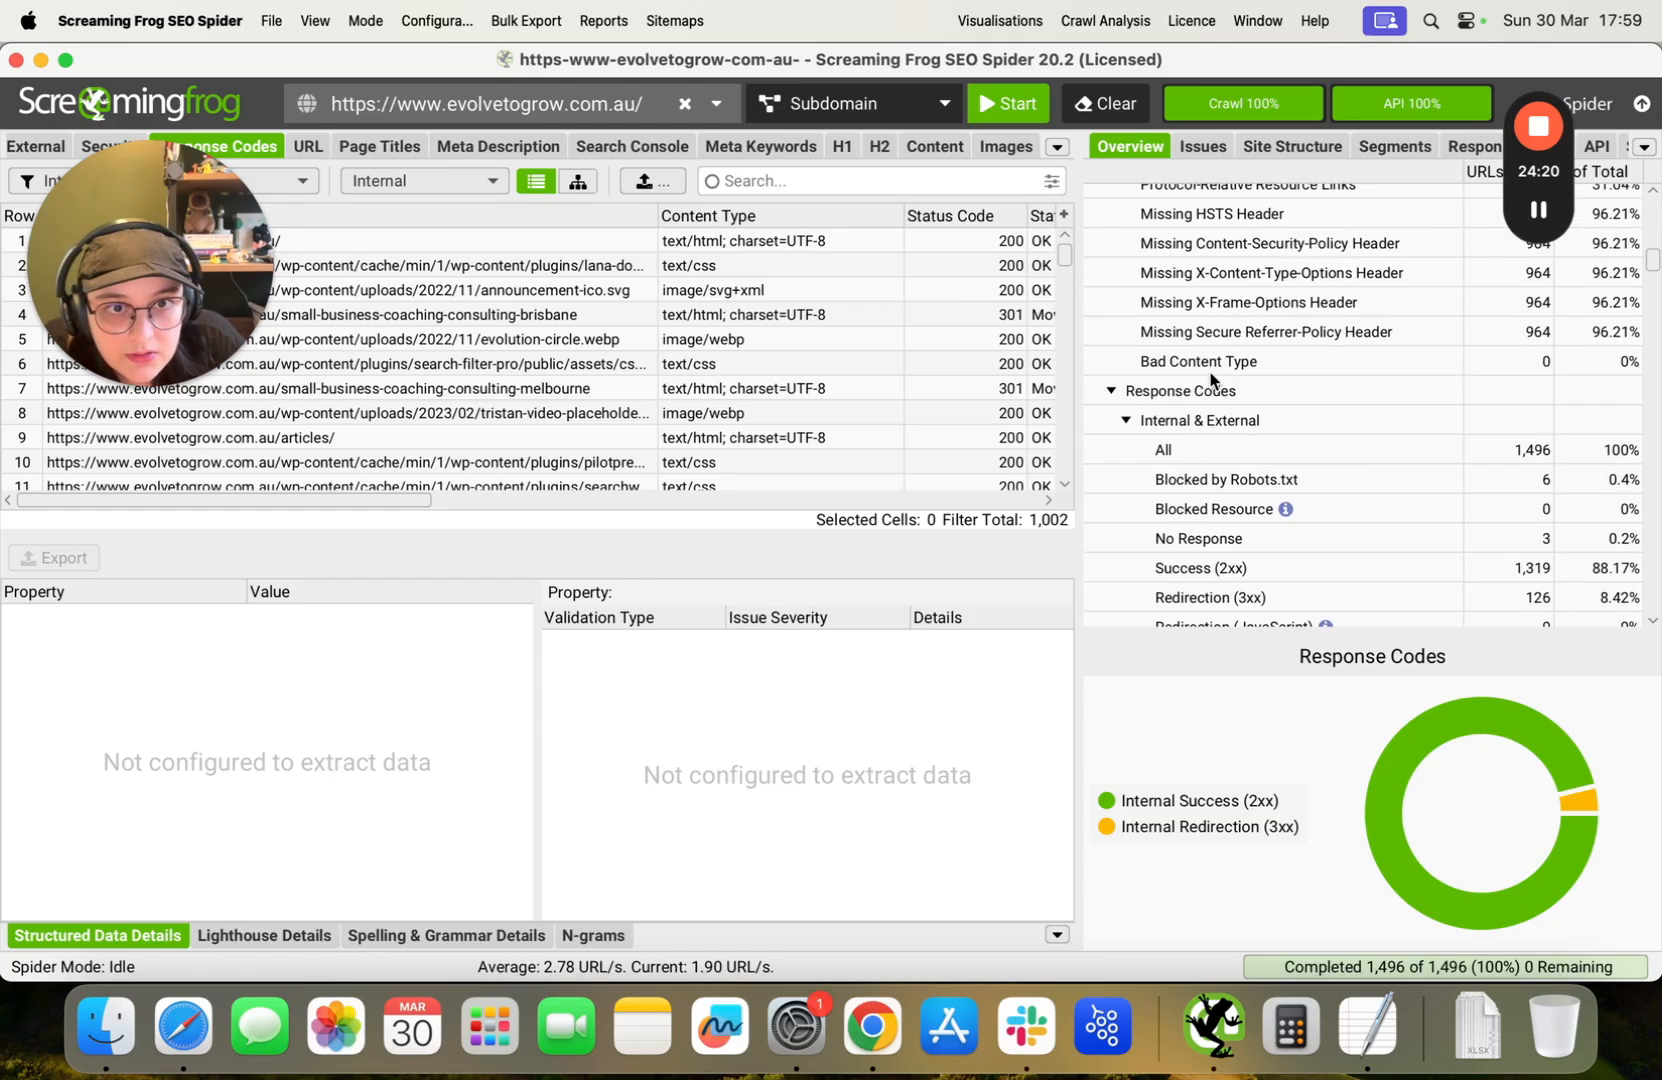
{"action": "scroll", "coordinate": [1210, 371], "scroll_direction": "down", "scroll_amount": 15}
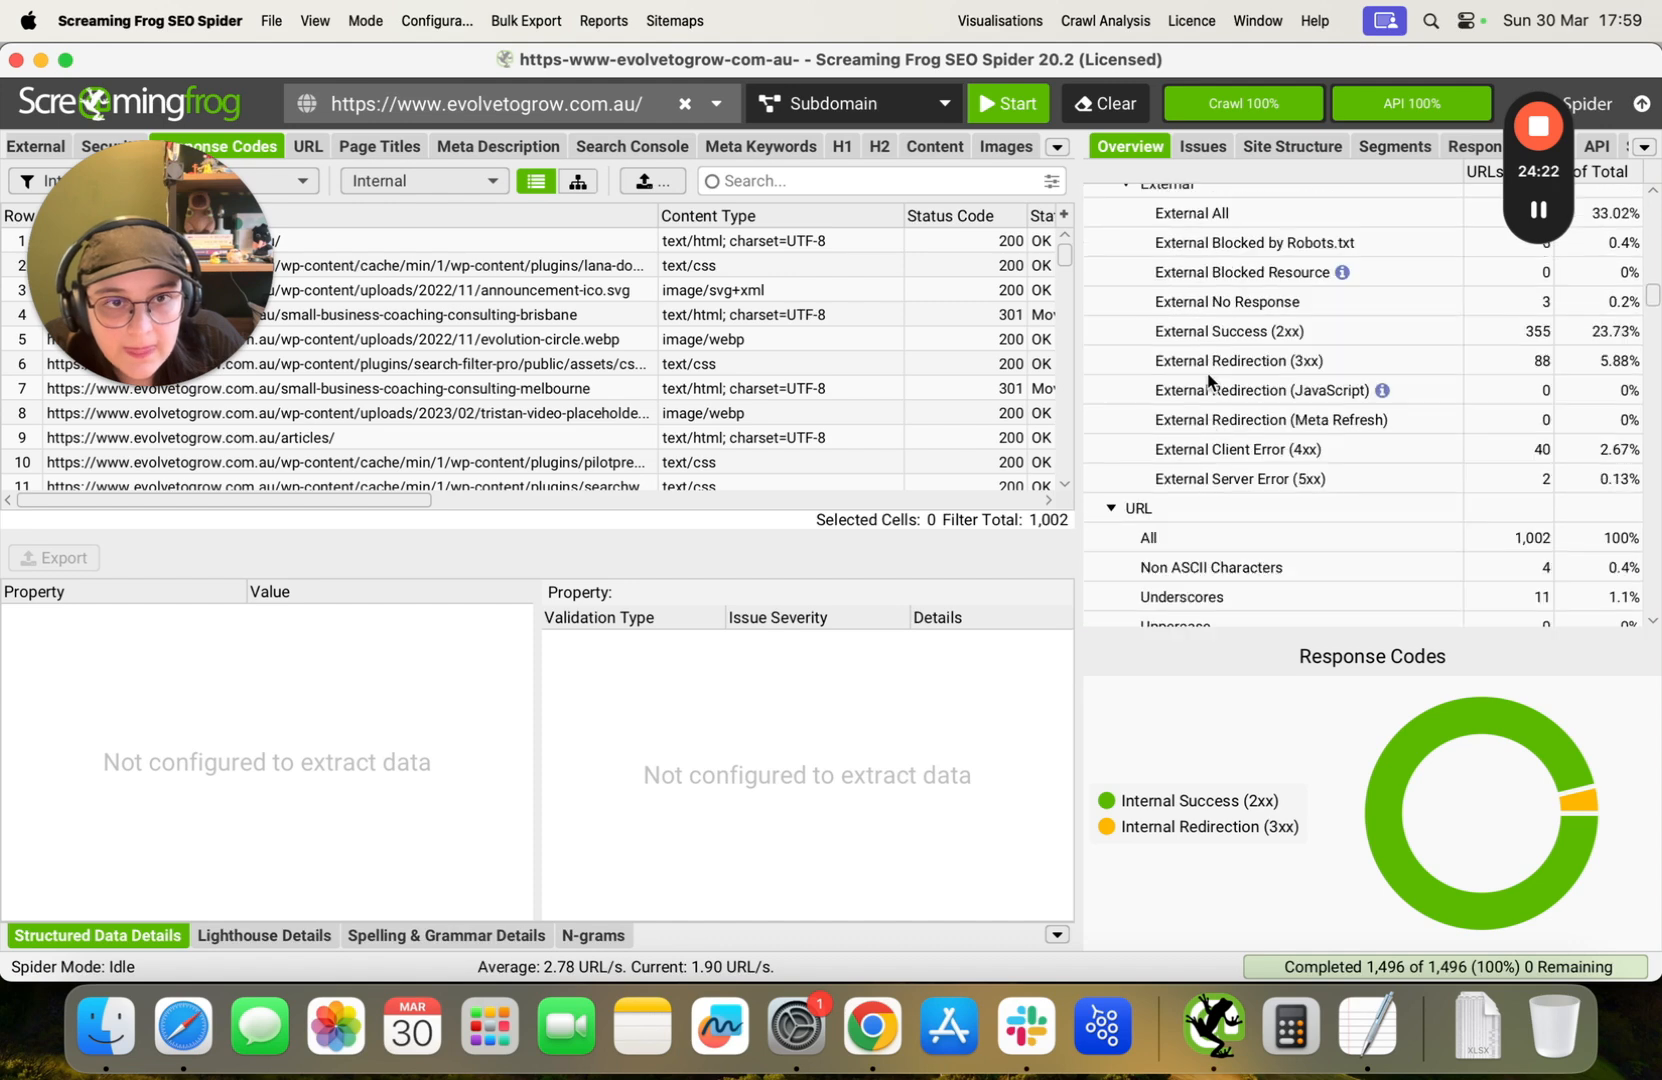
{"action": "scroll", "coordinate": [1208, 380], "scroll_direction": "down", "scroll_amount": 6}
{"action": "left_click", "coordinate": [1174, 329]}
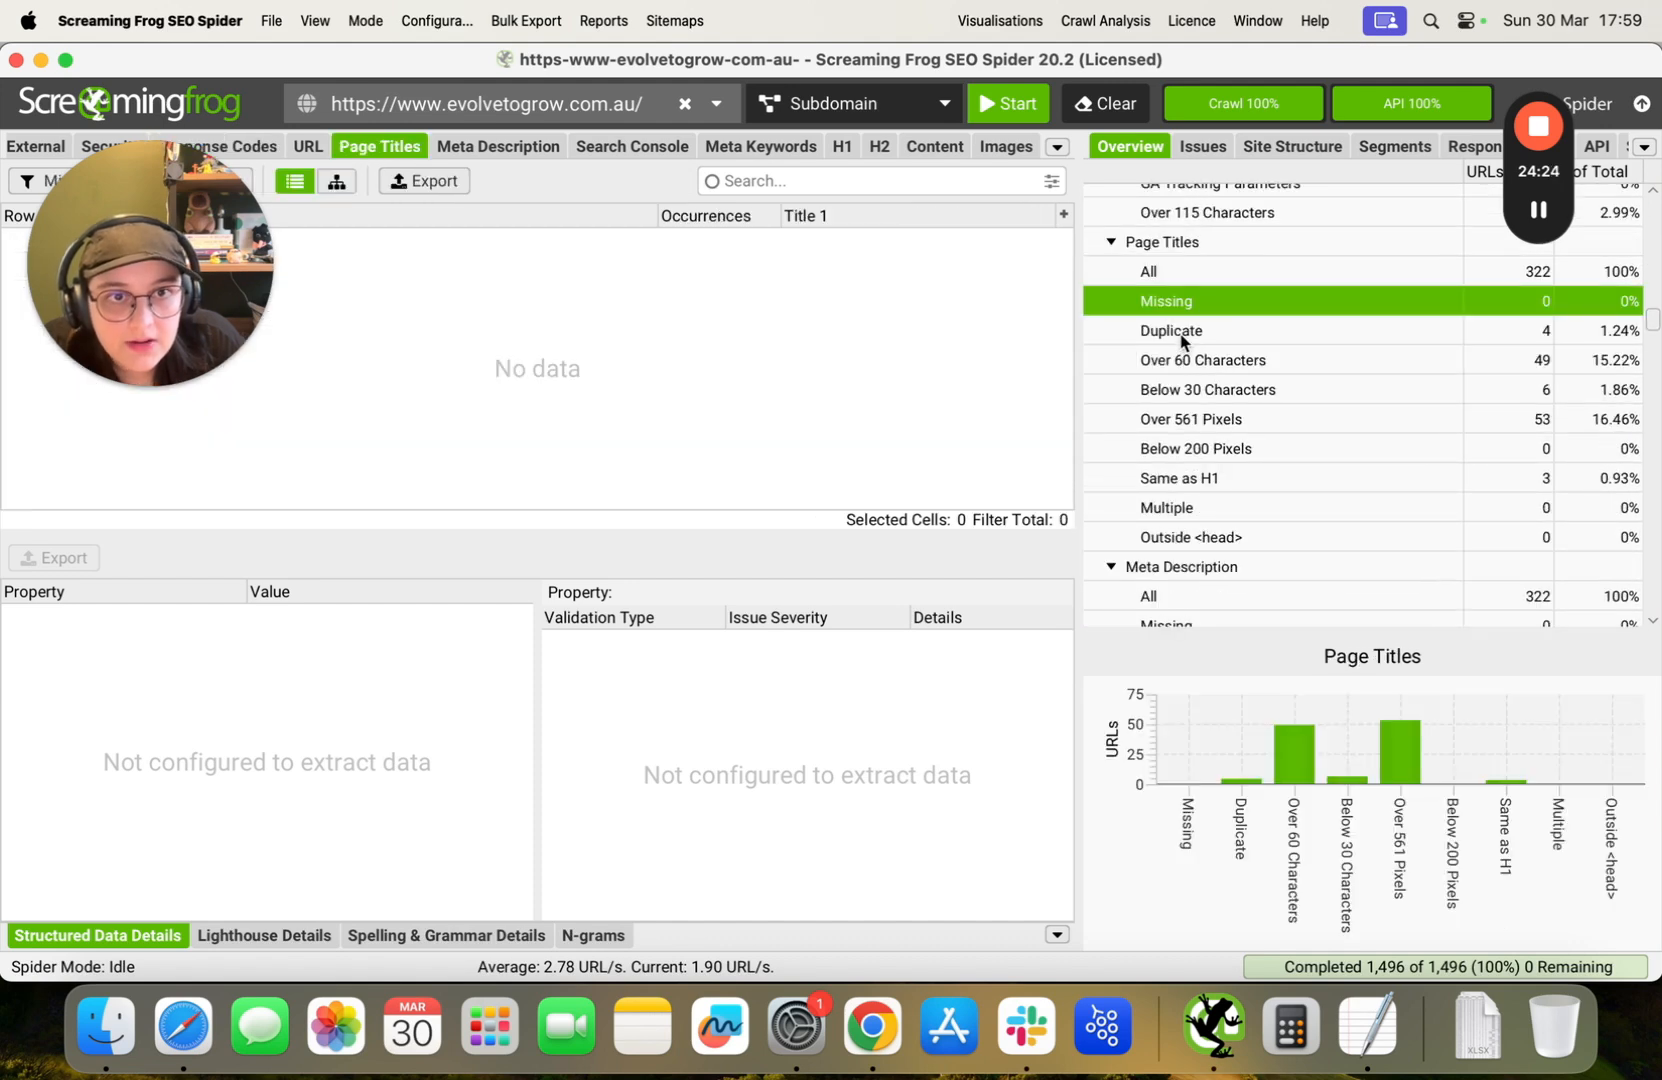
{"action": "left_click", "coordinate": [1189, 303]}
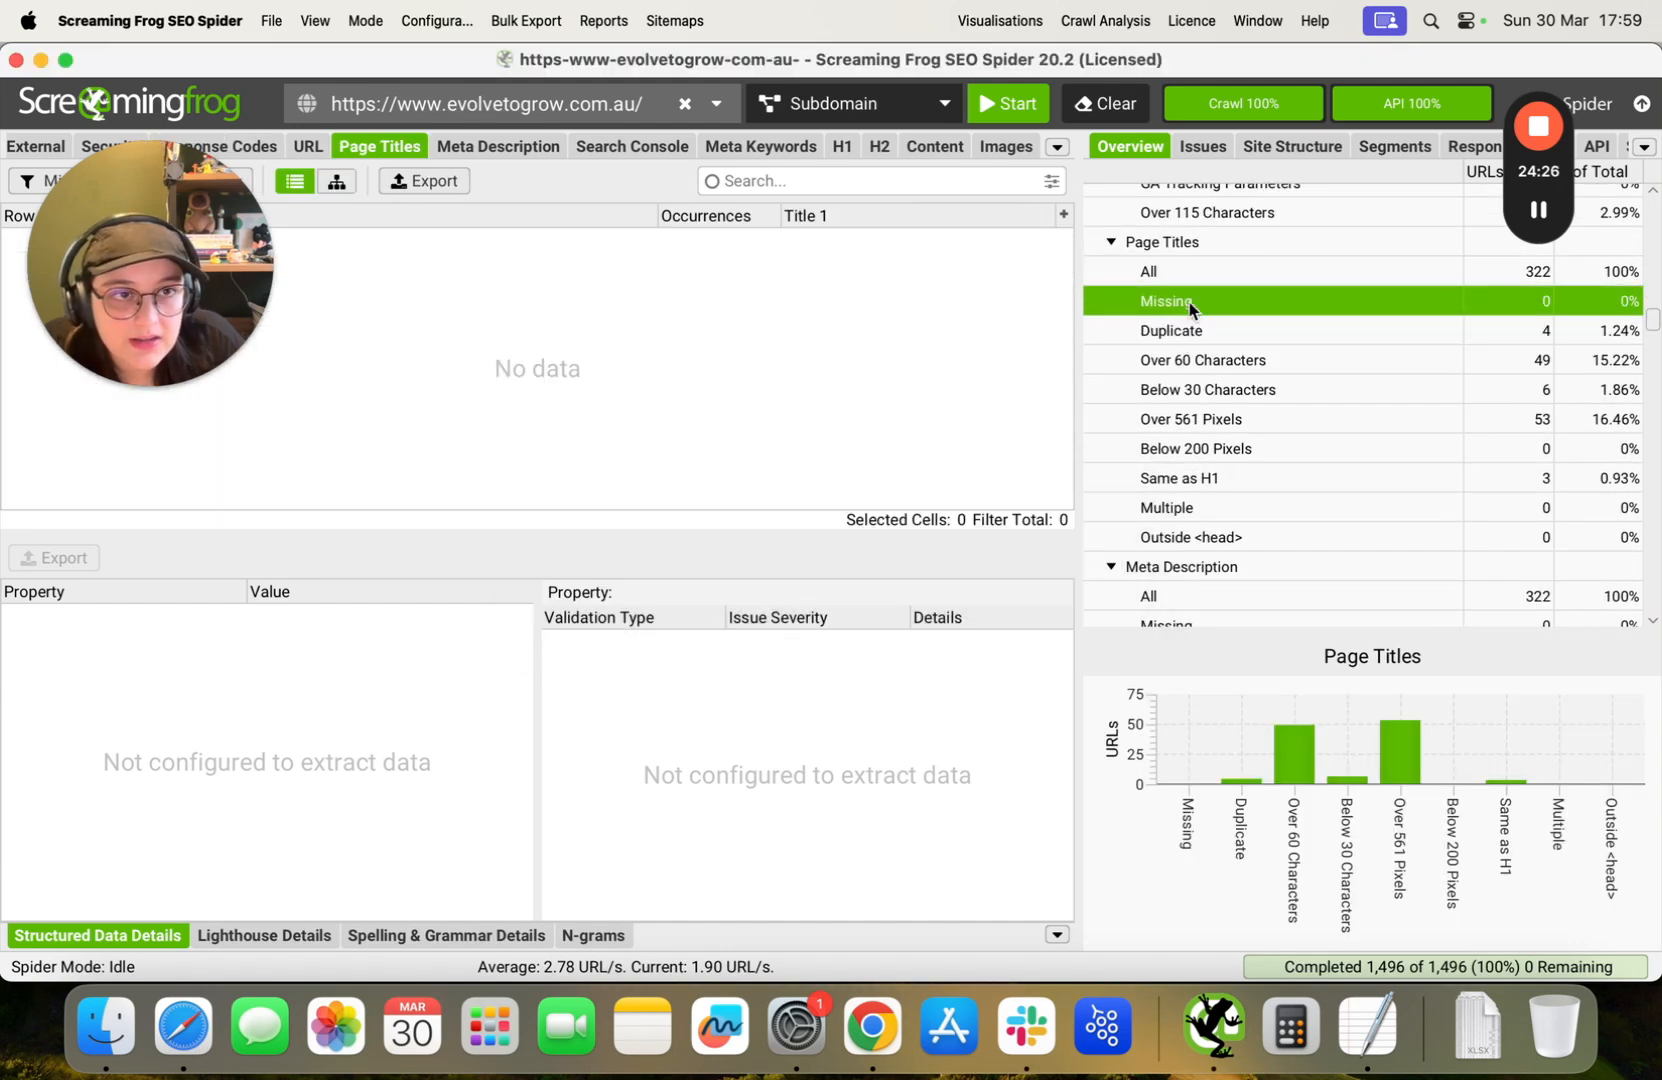
{"action": "left_click", "coordinate": [1150, 338]}
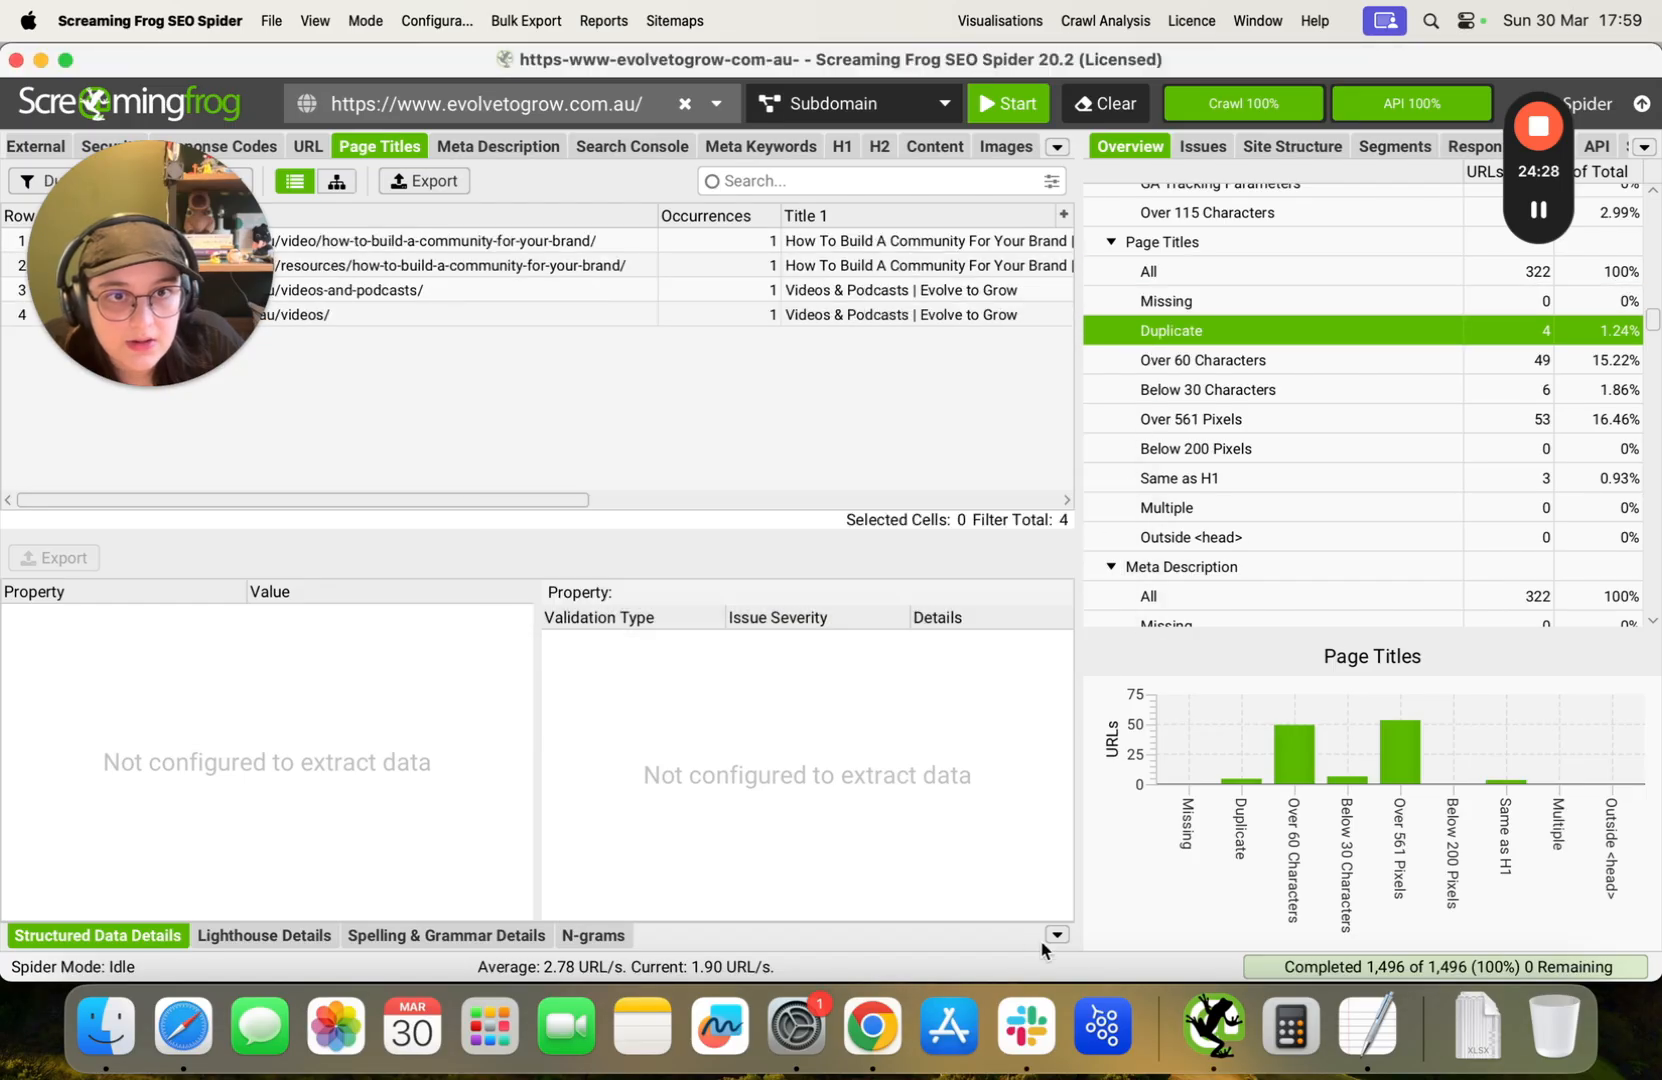
{"action": "left_click", "coordinate": [1274, 392]}
{"action": "left_click", "coordinate": [872, 1024]}
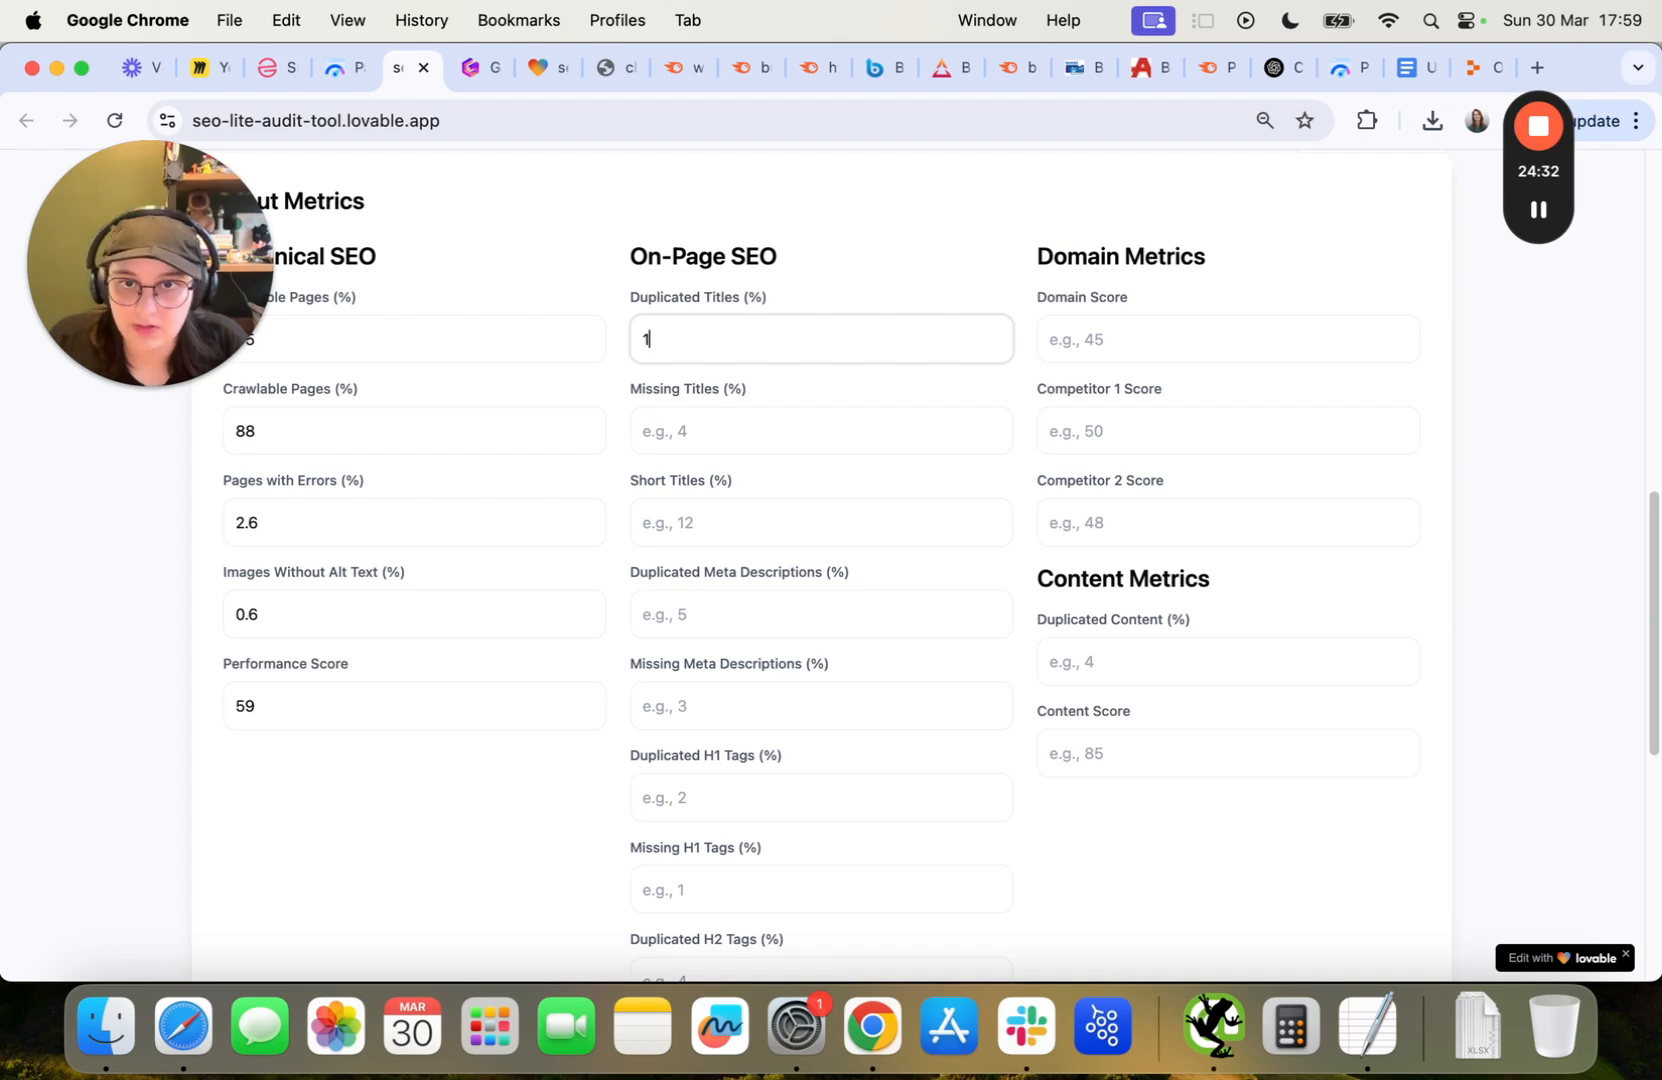
Review the missing, duplicate and short meta descriptions in Screaming Frog, and set Duplicated and Missing Meta Descriptions to 0.1 in the audit tool.
{"action": "left_click", "coordinate": [751, 614]}
{"action": "left_click", "coordinate": [1214, 1024]}
{"action": "scroll", "coordinate": [1195, 474], "scroll_direction": "down", "scroll_amount": 5}
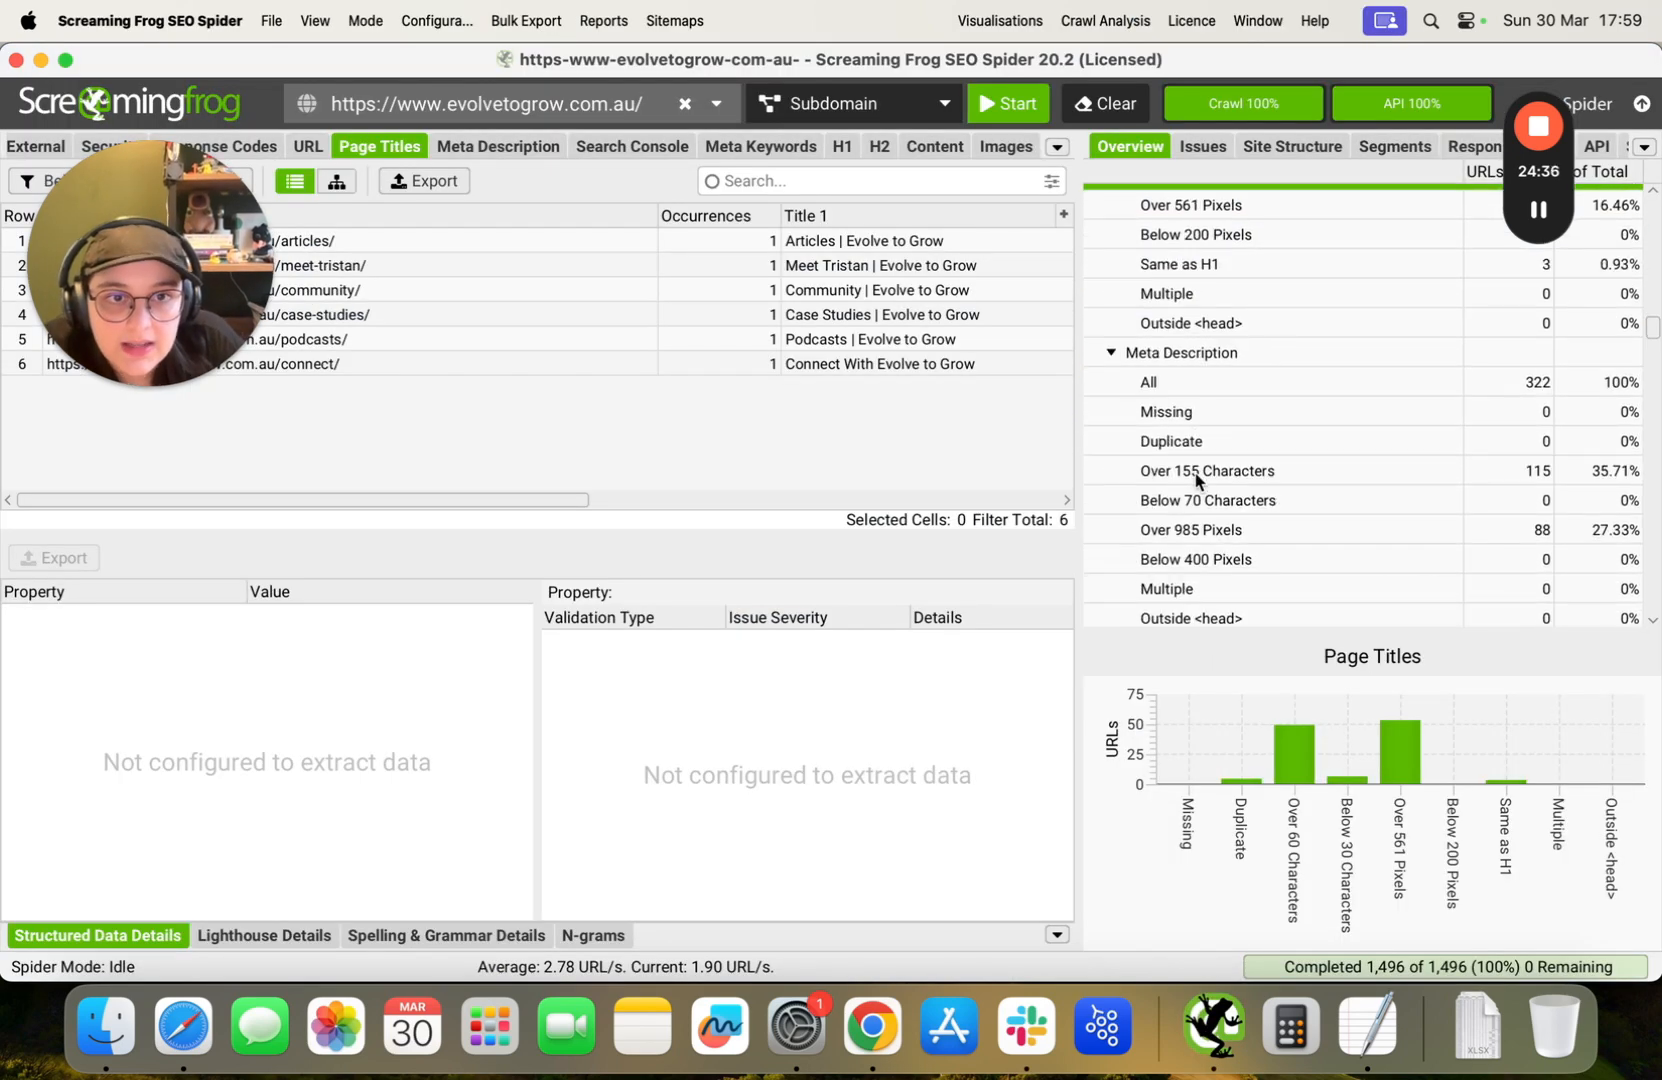
{"action": "scroll", "coordinate": [1195, 474], "scroll_direction": "down", "scroll_amount": 2}
{"action": "left_click", "coordinate": [1167, 370]}
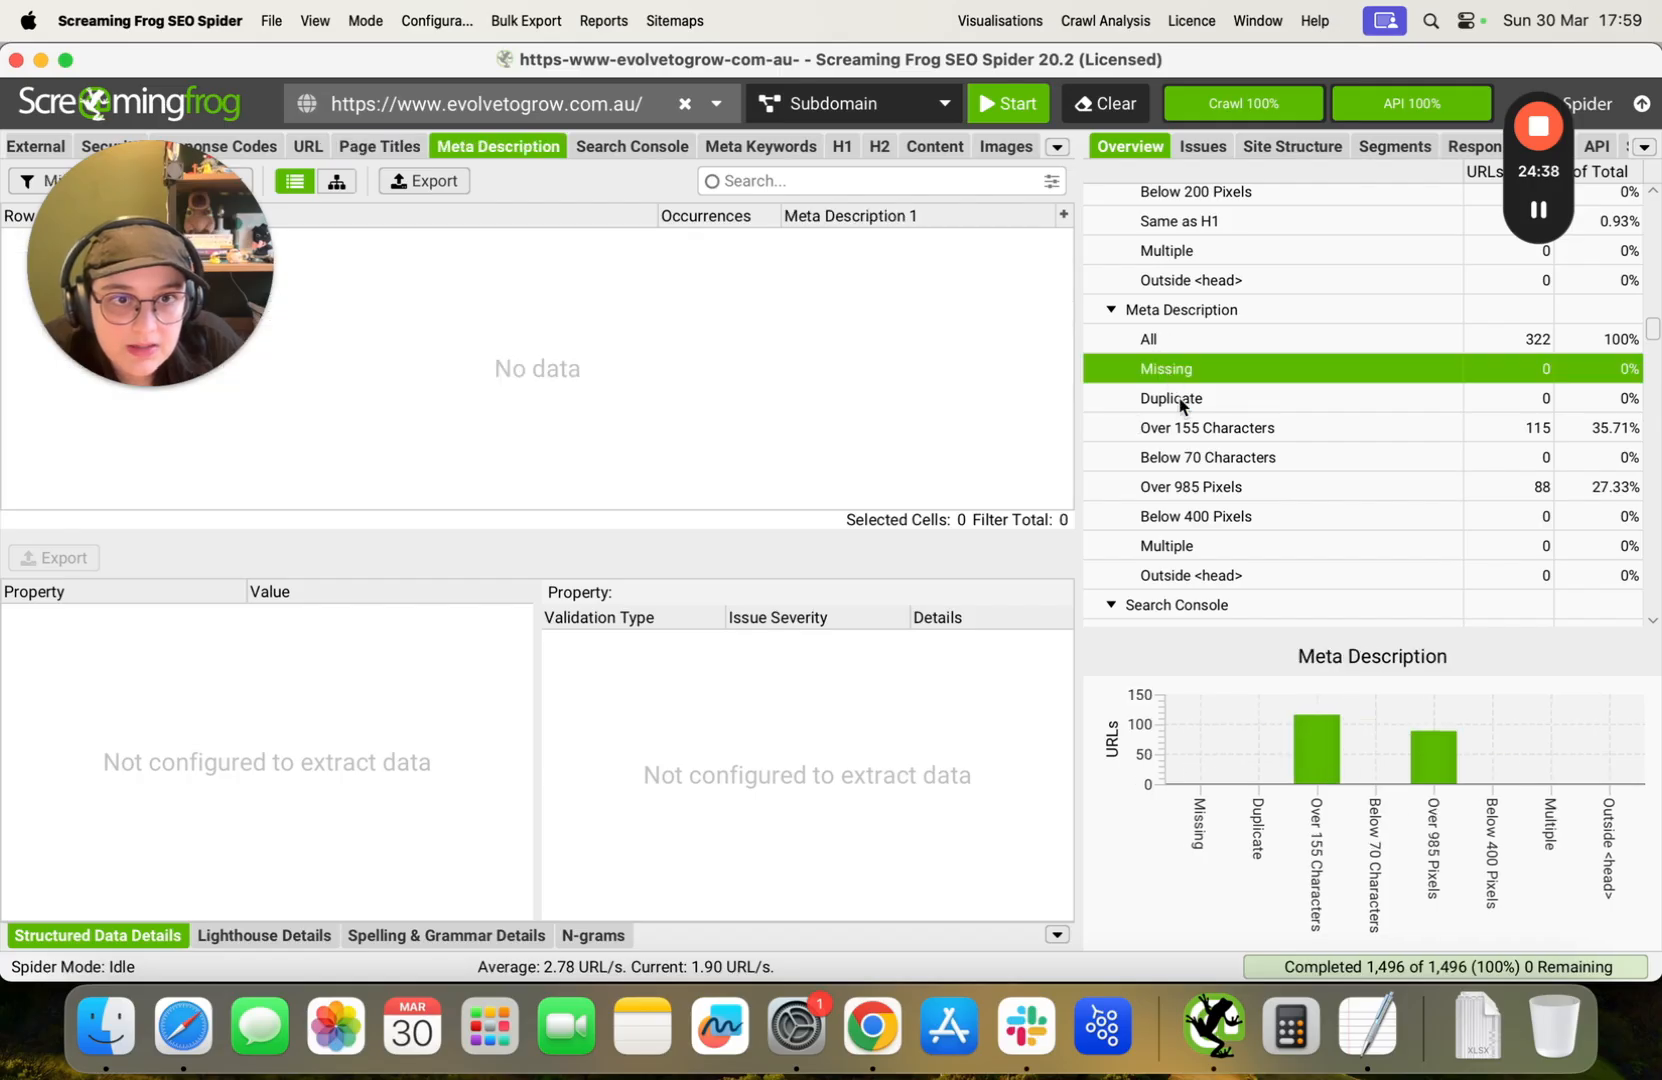
{"action": "left_click", "coordinate": [1181, 400]}
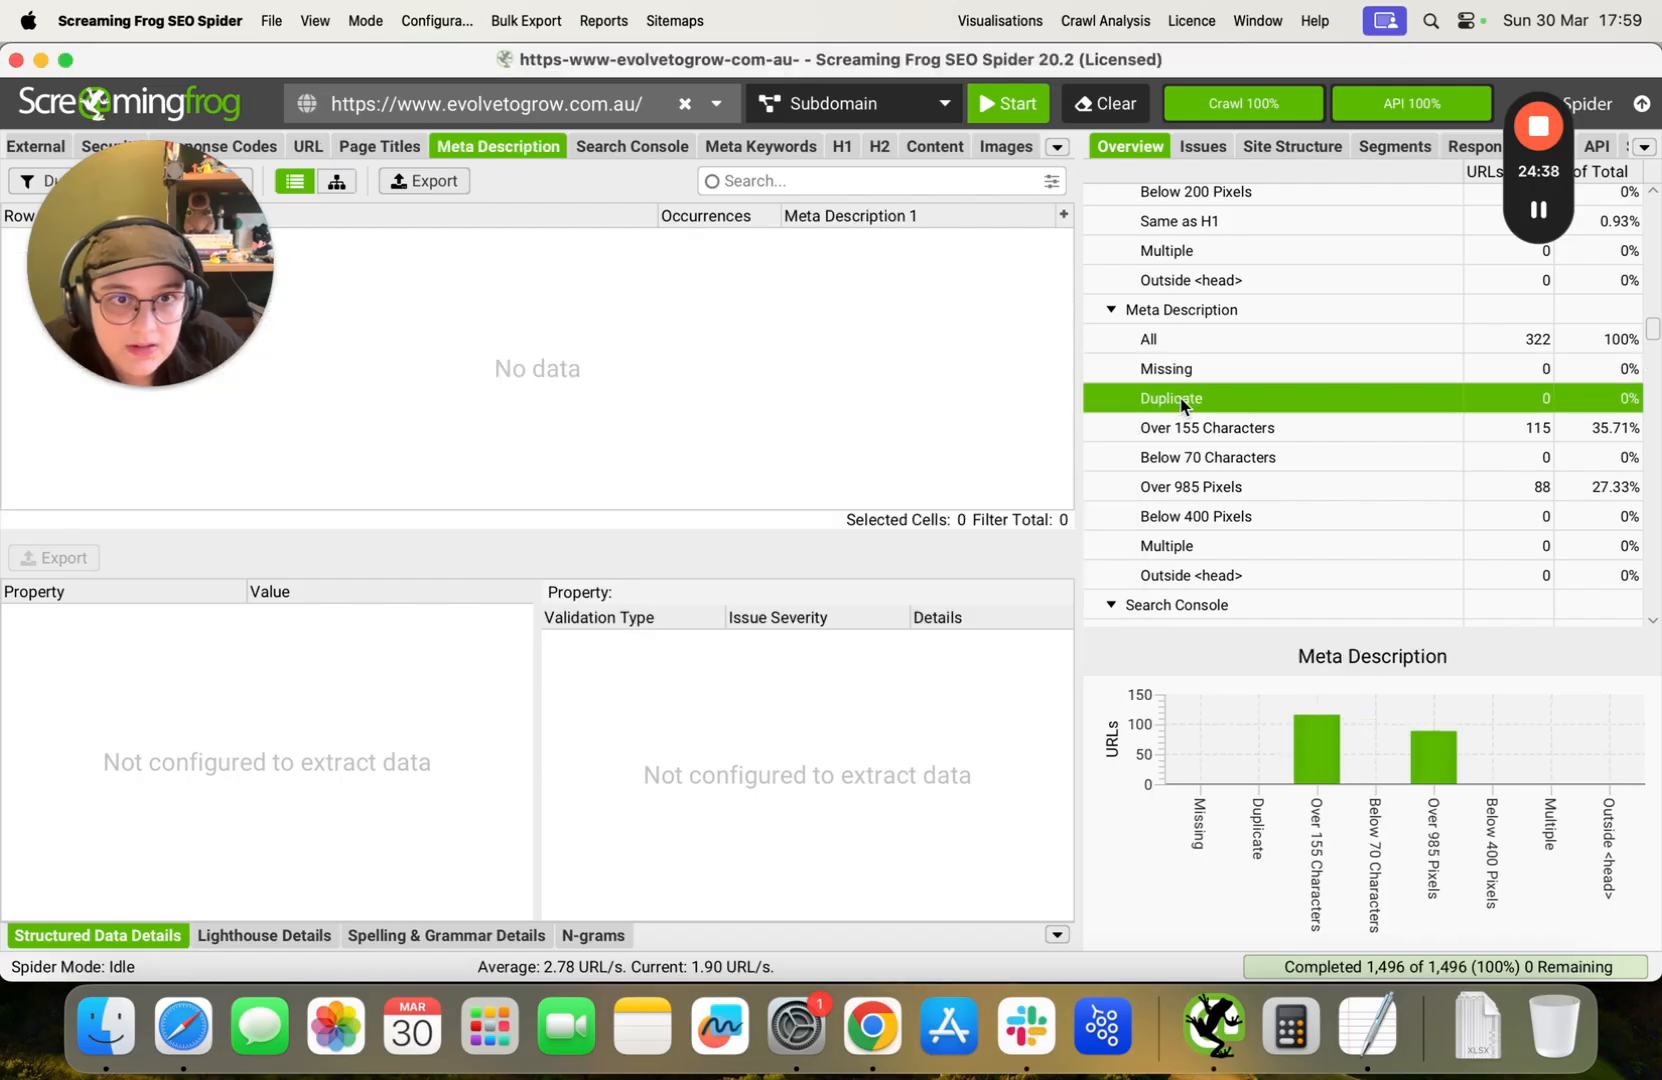
{"action": "left_click", "coordinate": [1259, 458]}
{"action": "left_click", "coordinate": [872, 1025]}
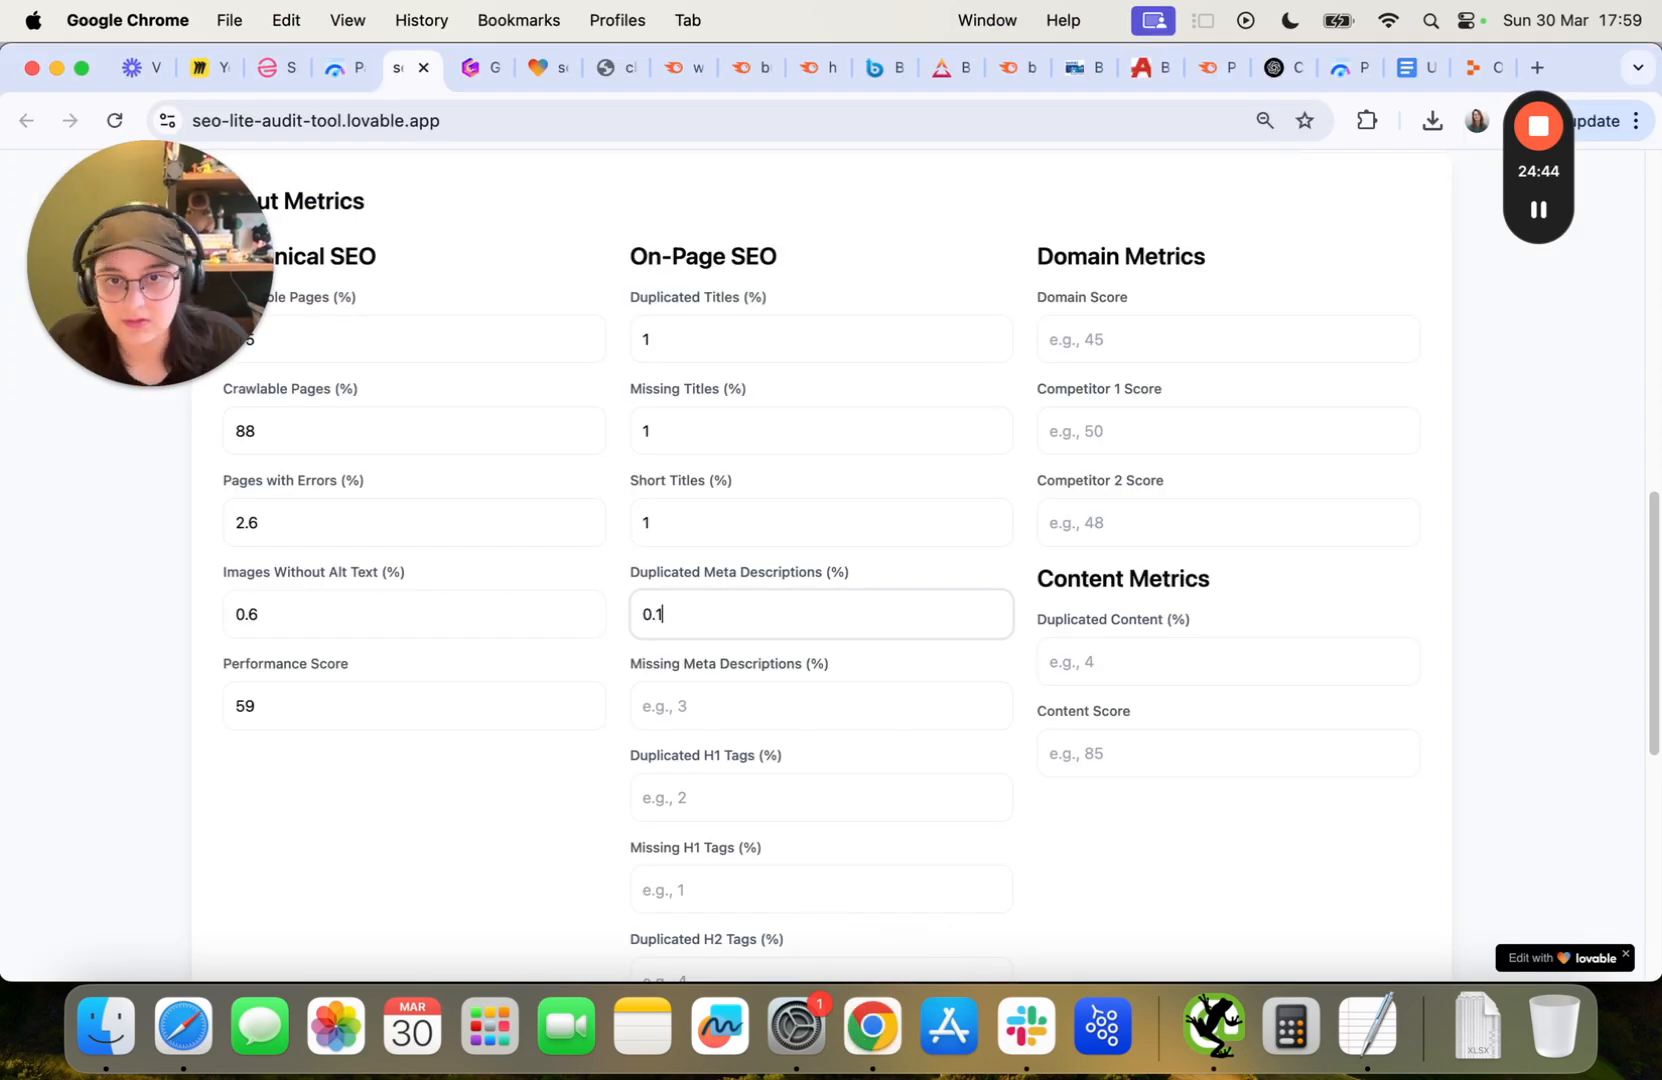
{"action": "left_click", "coordinate": [691, 706]}
{"action": "type", "text": "0.1"}
Switch to Screaming Frog and examine the missing and duplicate H1 entries in the crawl overview.
{"action": "scroll", "coordinate": [691, 706], "scroll_direction": "down", "scroll_amount": 5}
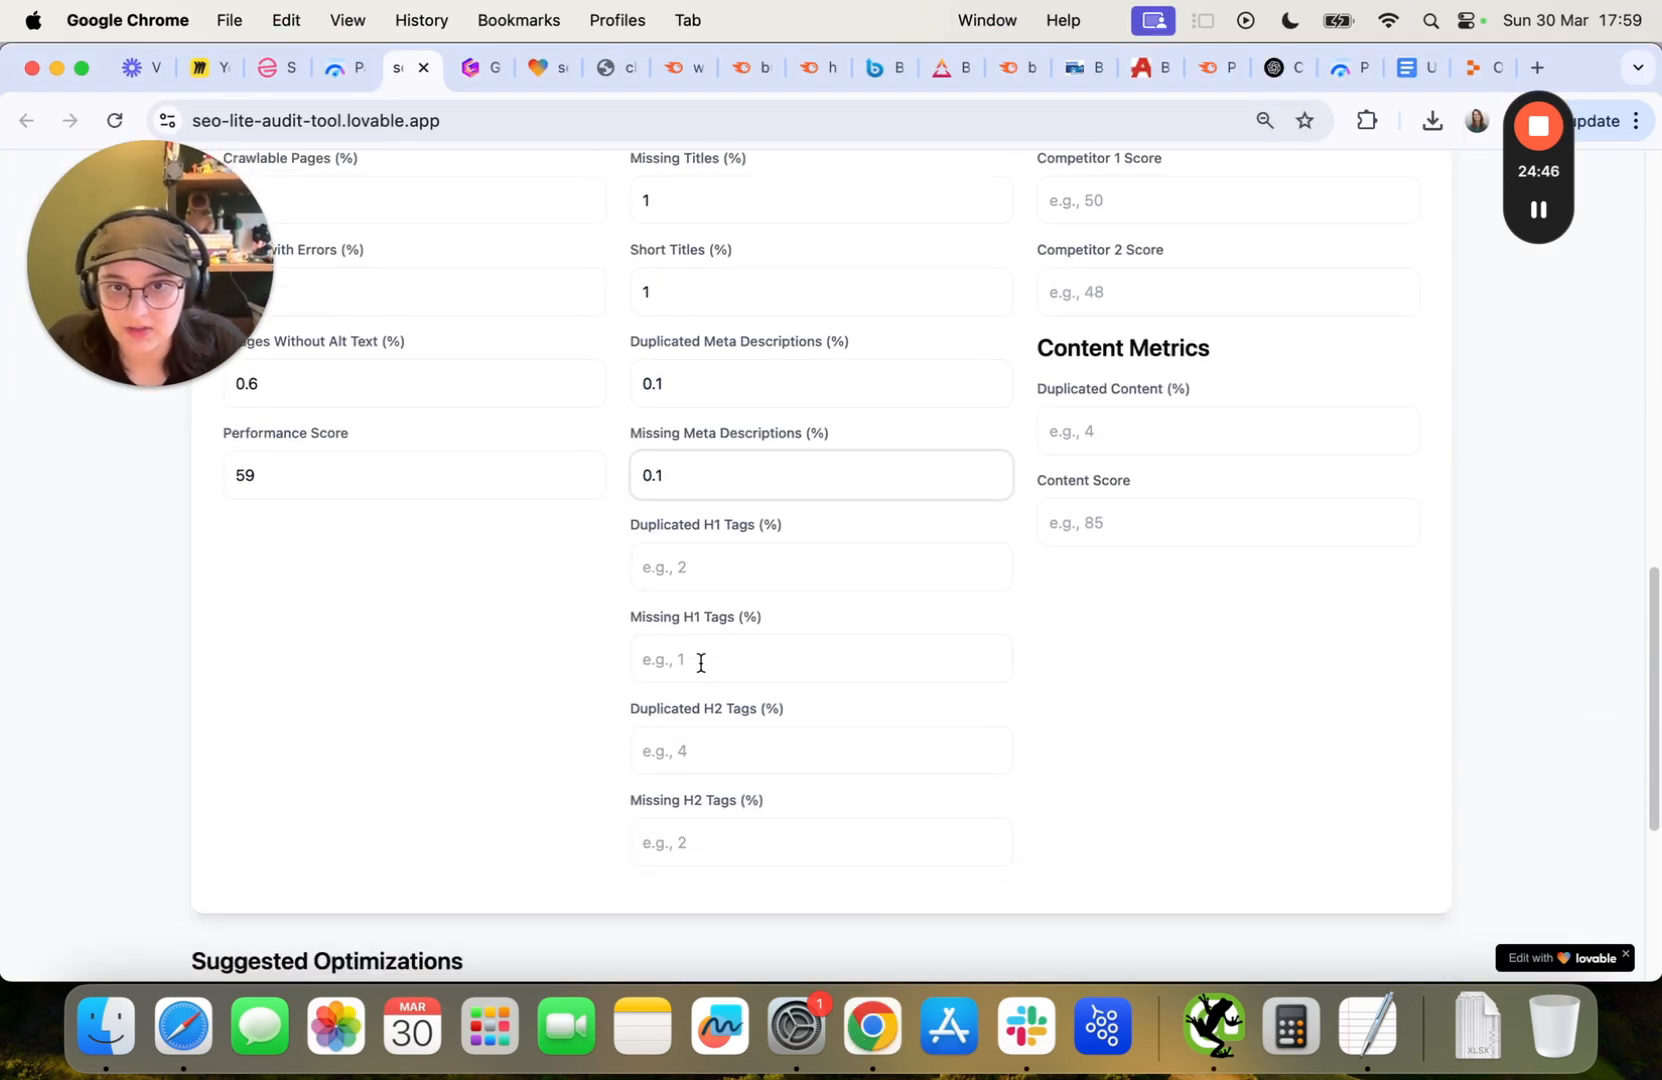
{"action": "left_click", "coordinate": [712, 565]}
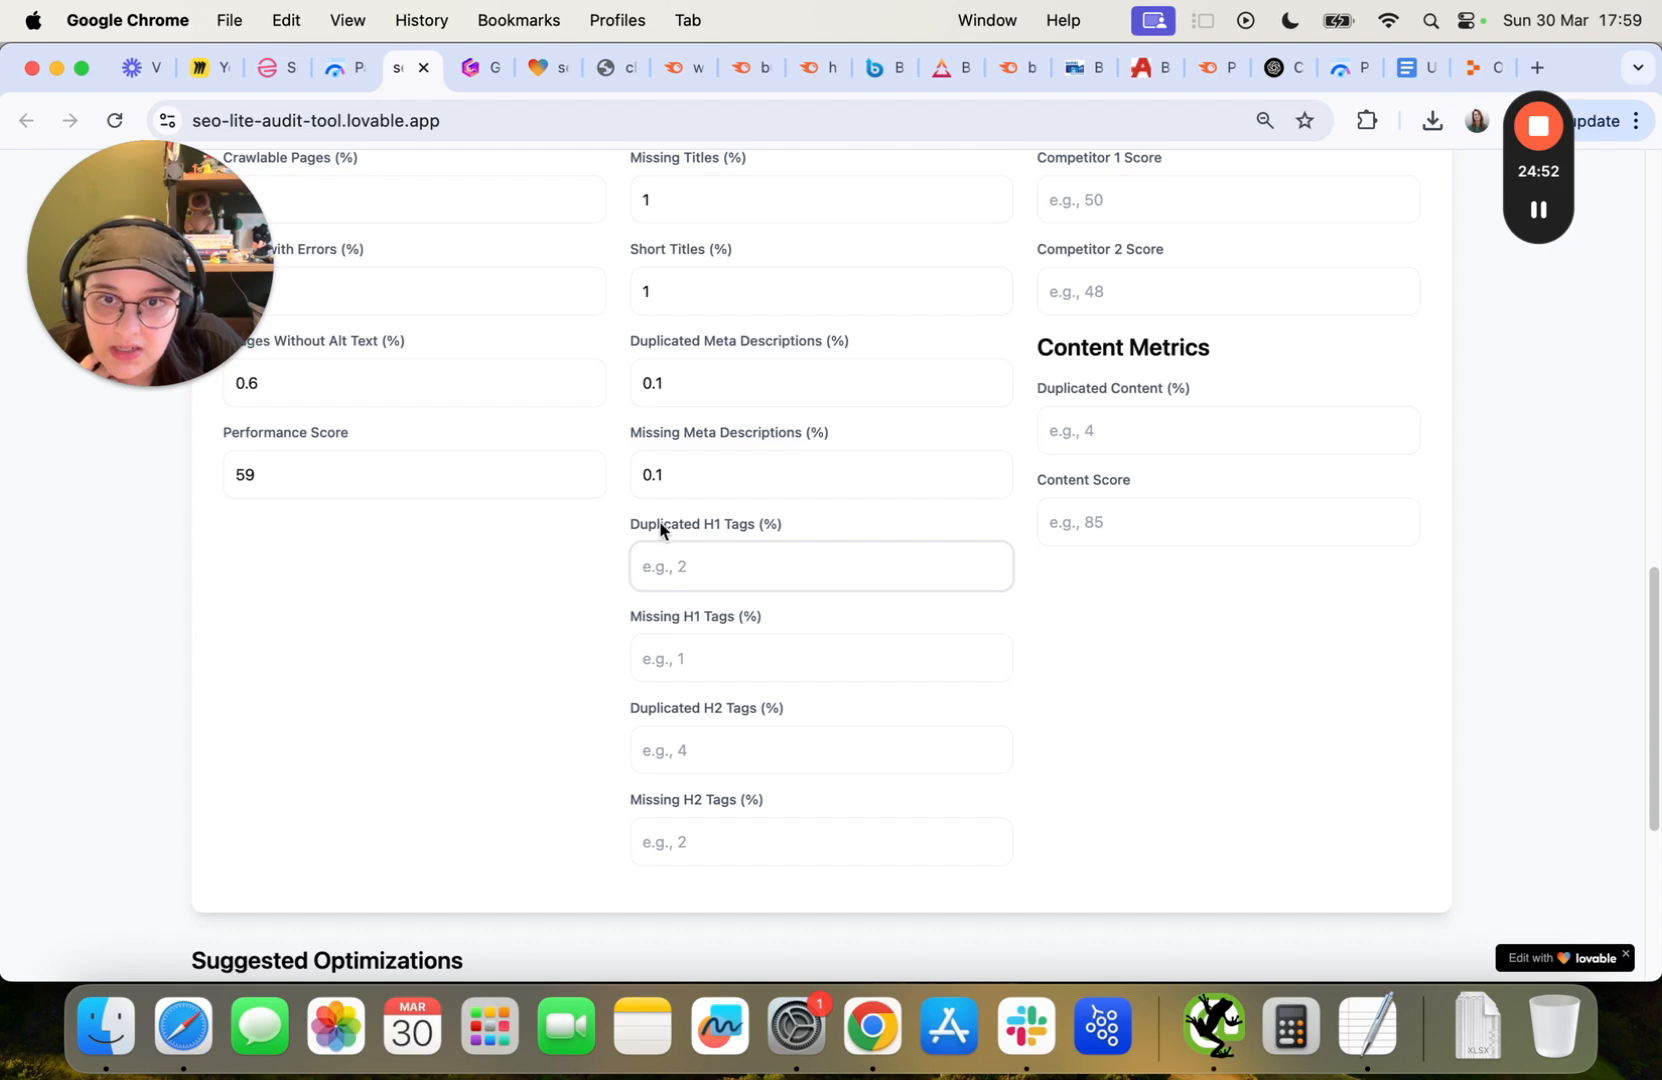
{"action": "left_click", "coordinate": [1254, 1034]}
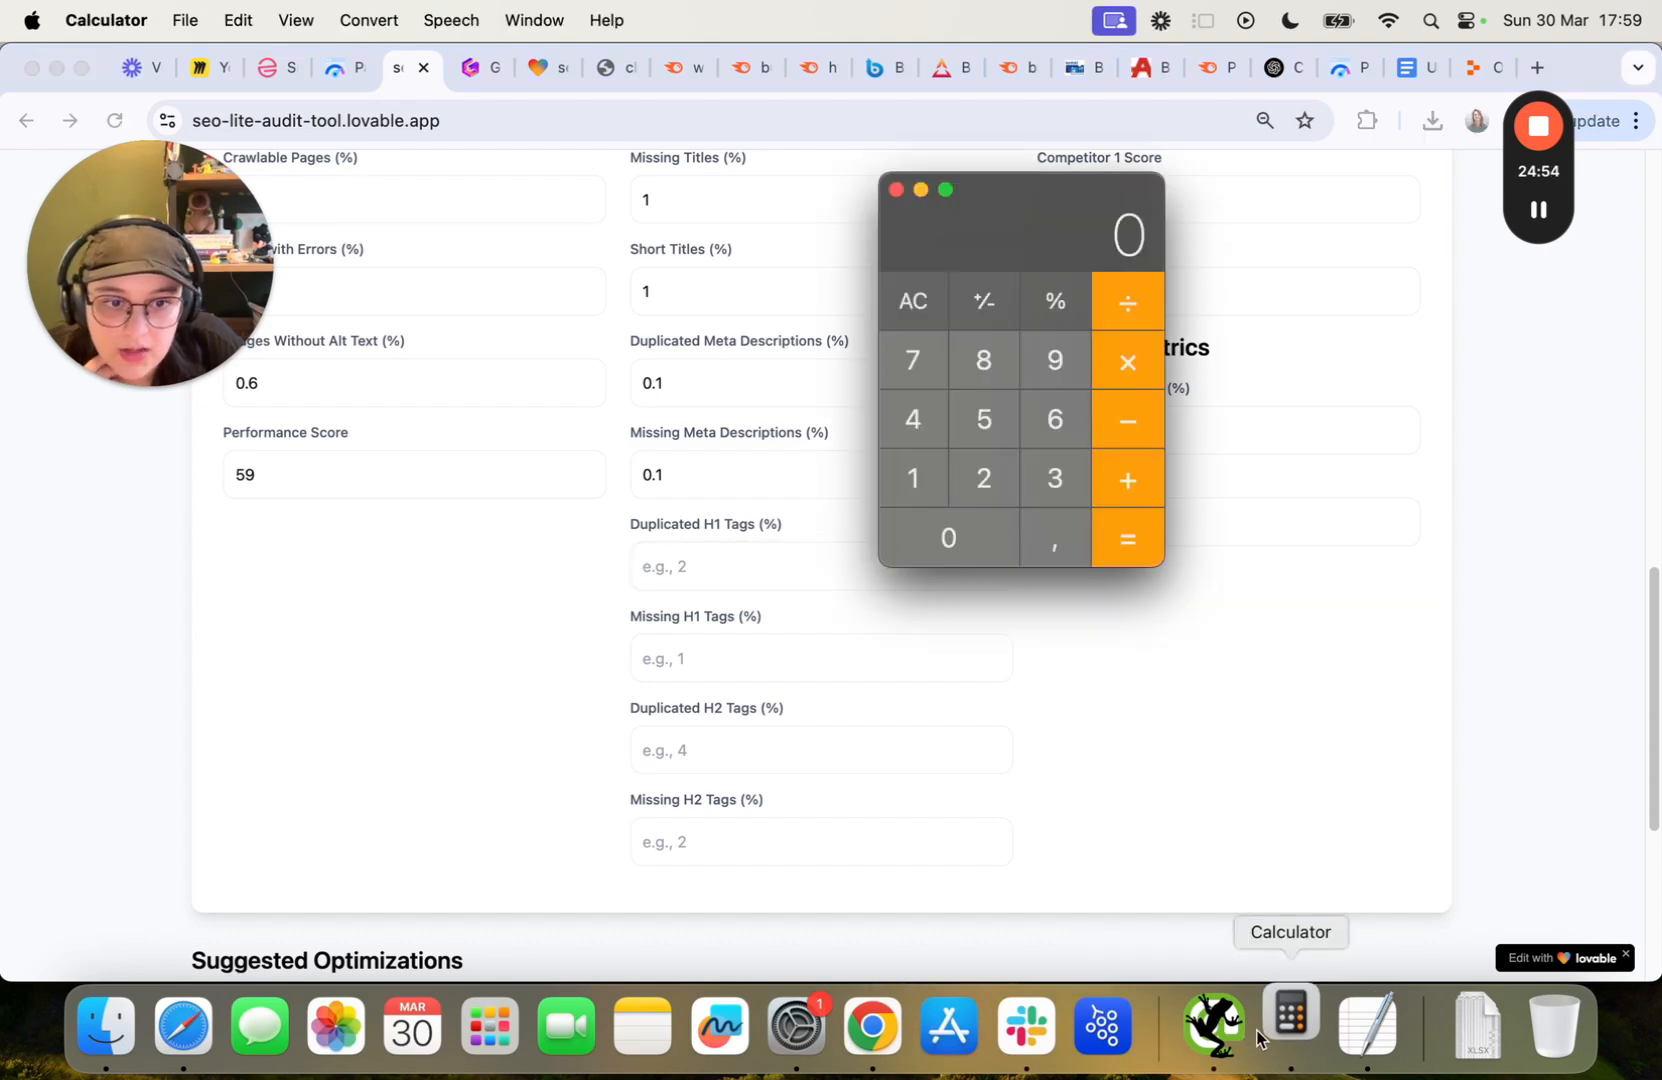
{"action": "left_click", "coordinate": [1220, 1038]}
{"action": "right_click", "coordinate": [1290, 1035]}
{"action": "left_click", "coordinate": [1290, 940]}
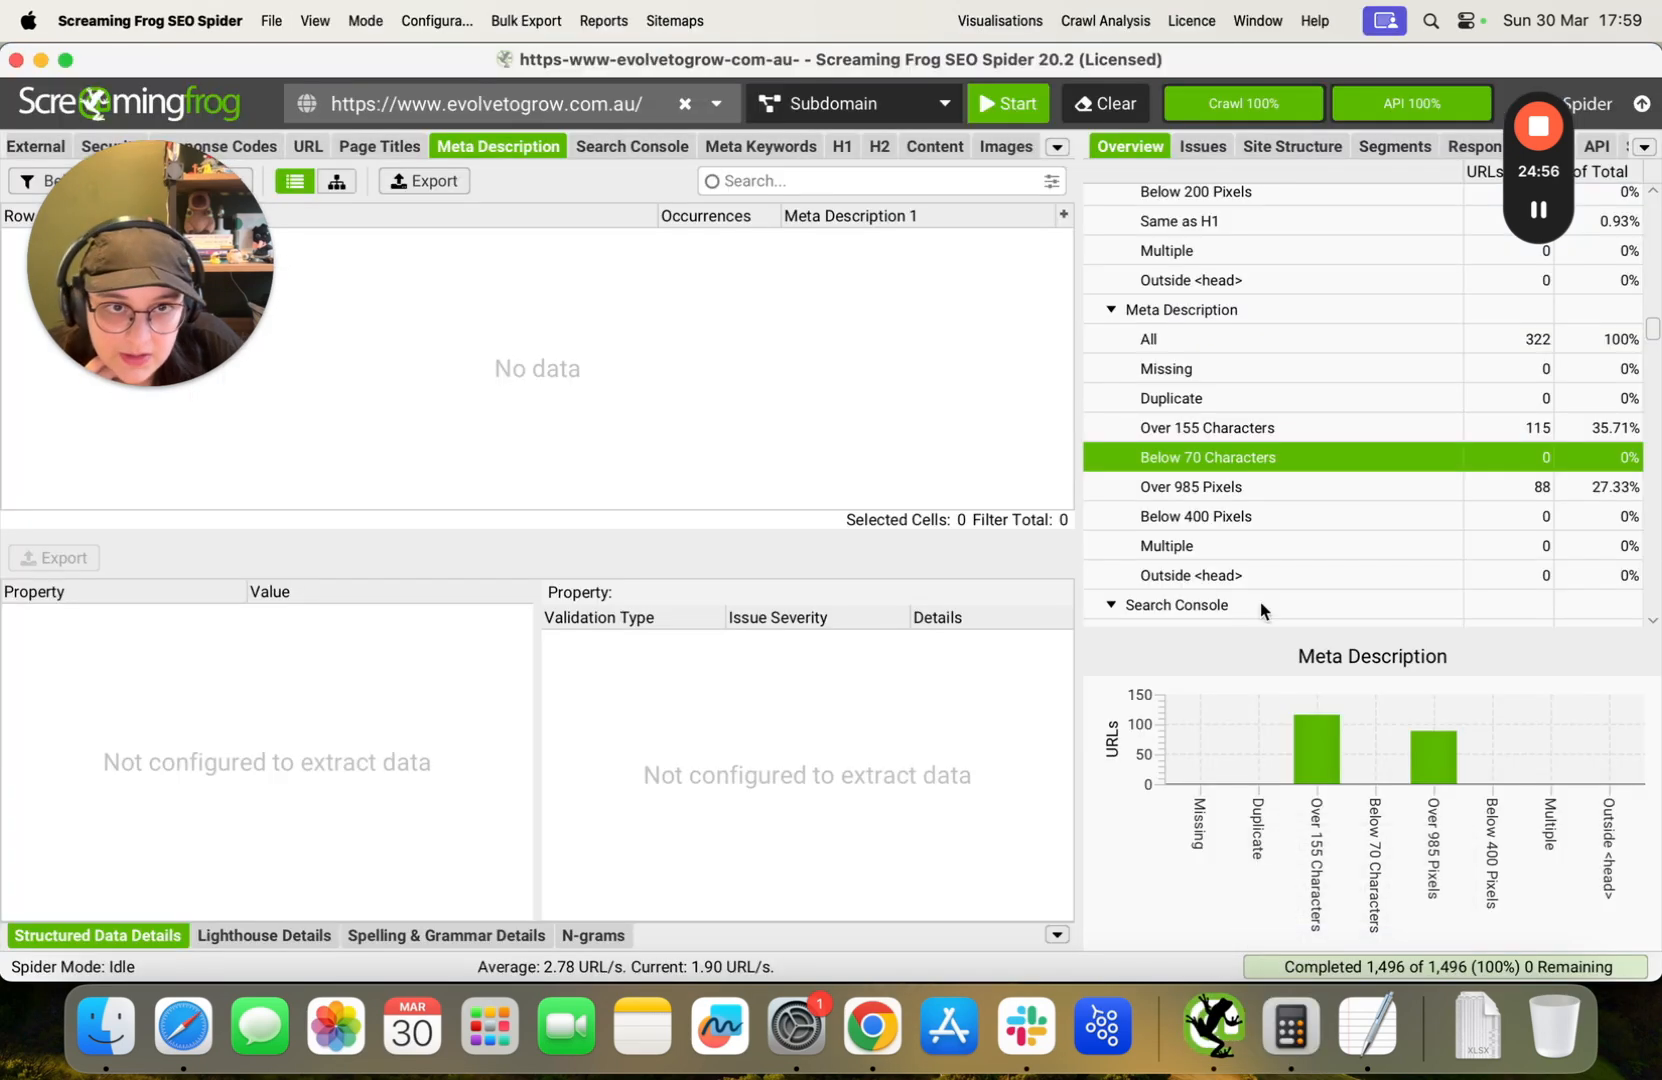
{"action": "scroll", "coordinate": [1195, 465], "scroll_direction": "down", "scroll_amount": 2}
{"action": "scroll", "coordinate": [1195, 463], "scroll_direction": "up", "scroll_amount": 5}
{"action": "scroll", "coordinate": [1195, 463], "scroll_direction": "up", "scroll_amount": 6}
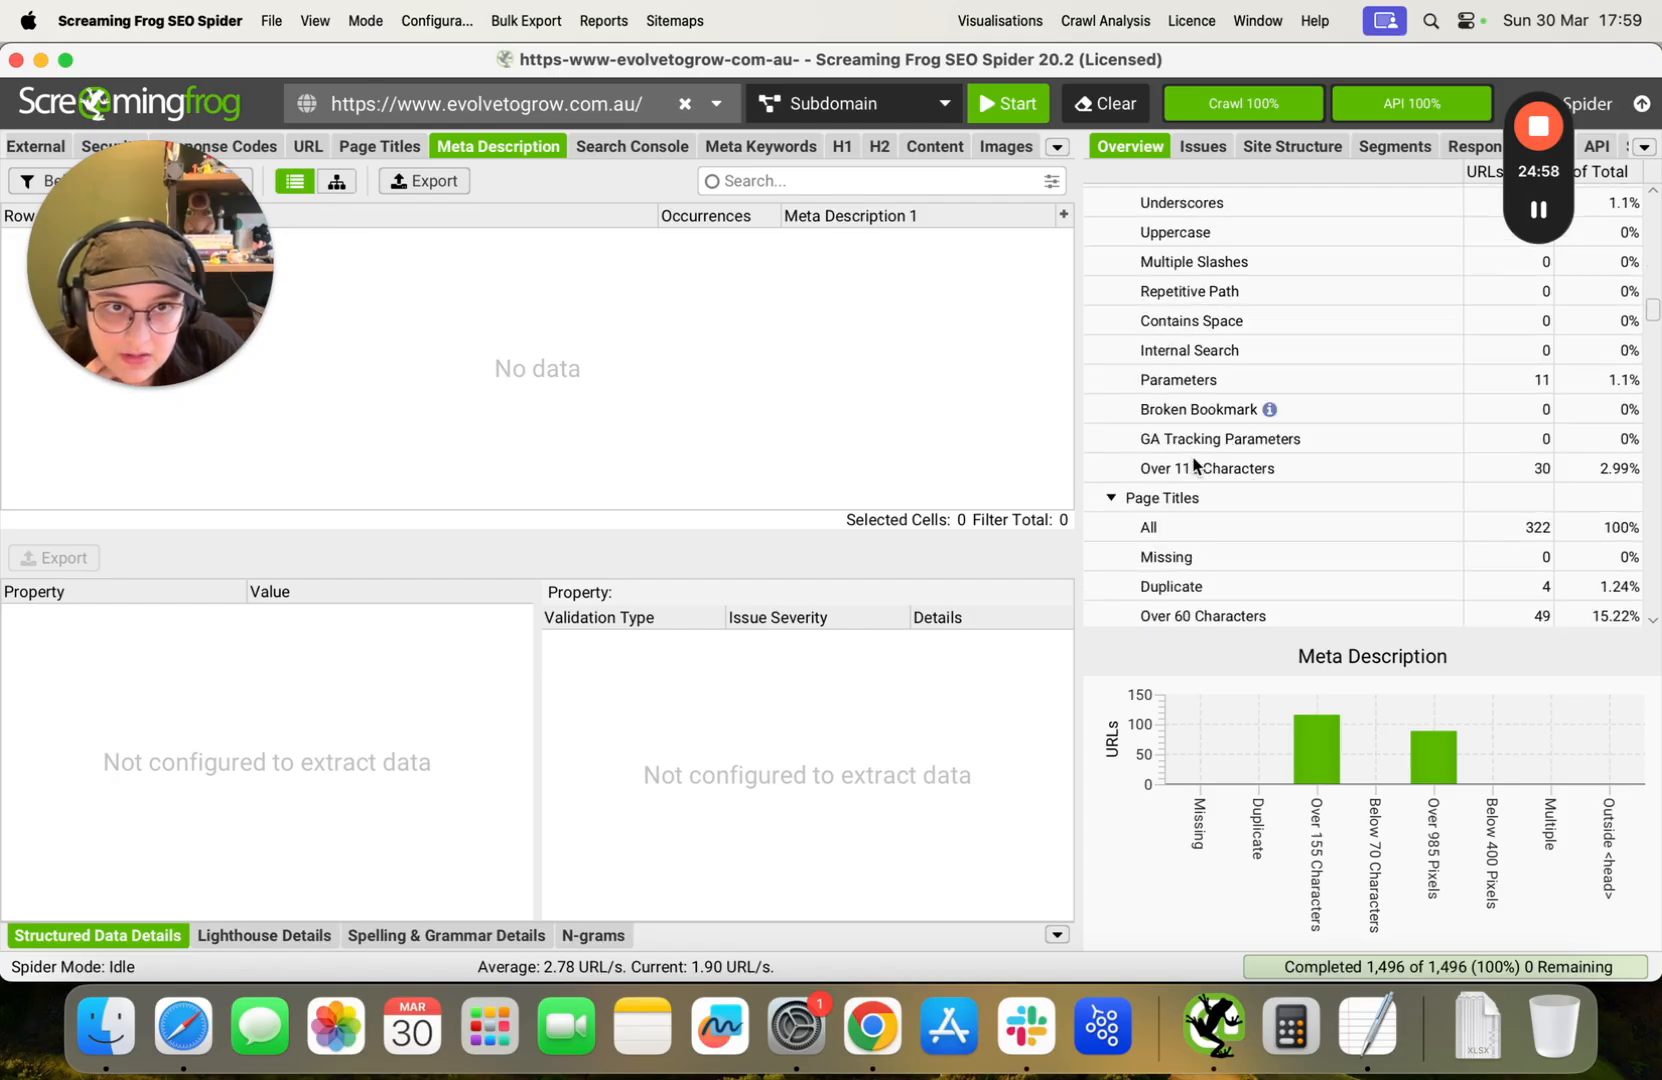
{"action": "scroll", "coordinate": [1195, 463], "scroll_direction": "down", "scroll_amount": 6}
{"action": "scroll", "coordinate": [1195, 463], "scroll_direction": "down", "scroll_amount": 15}
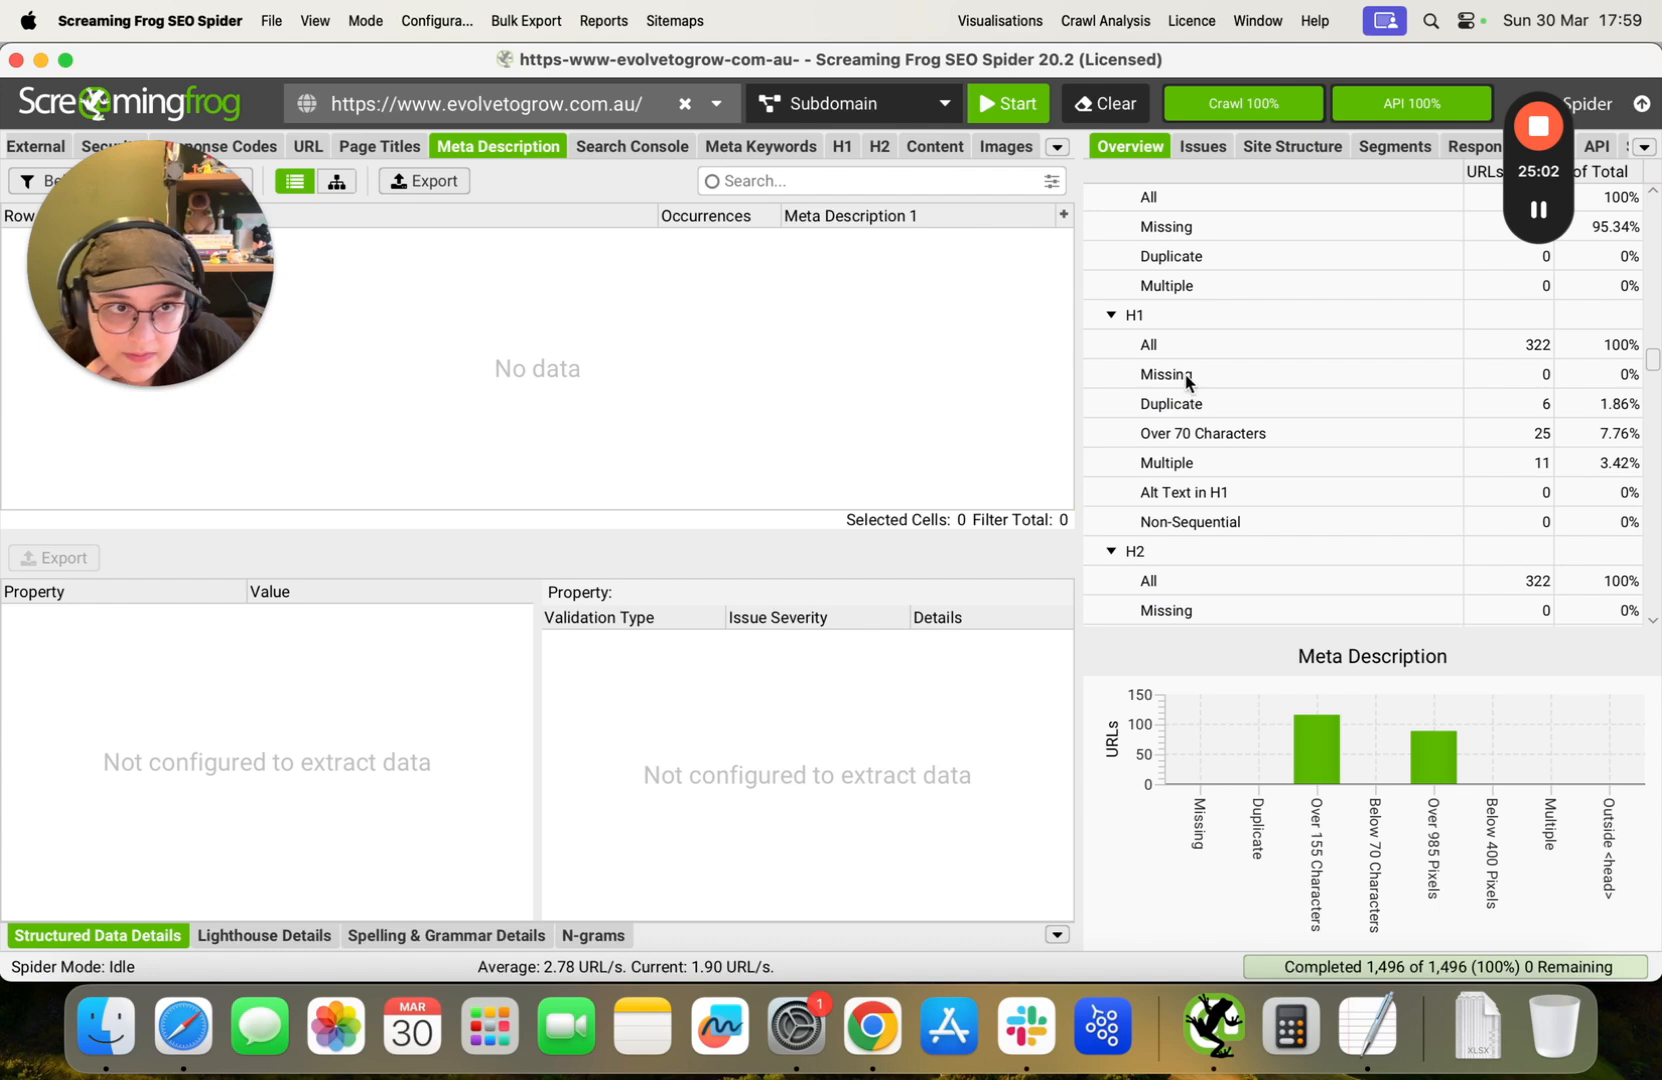
{"action": "left_click", "coordinate": [1180, 405]}
{"action": "scroll", "coordinate": [1180, 522], "scroll_direction": "down", "scroll_amount": 2}
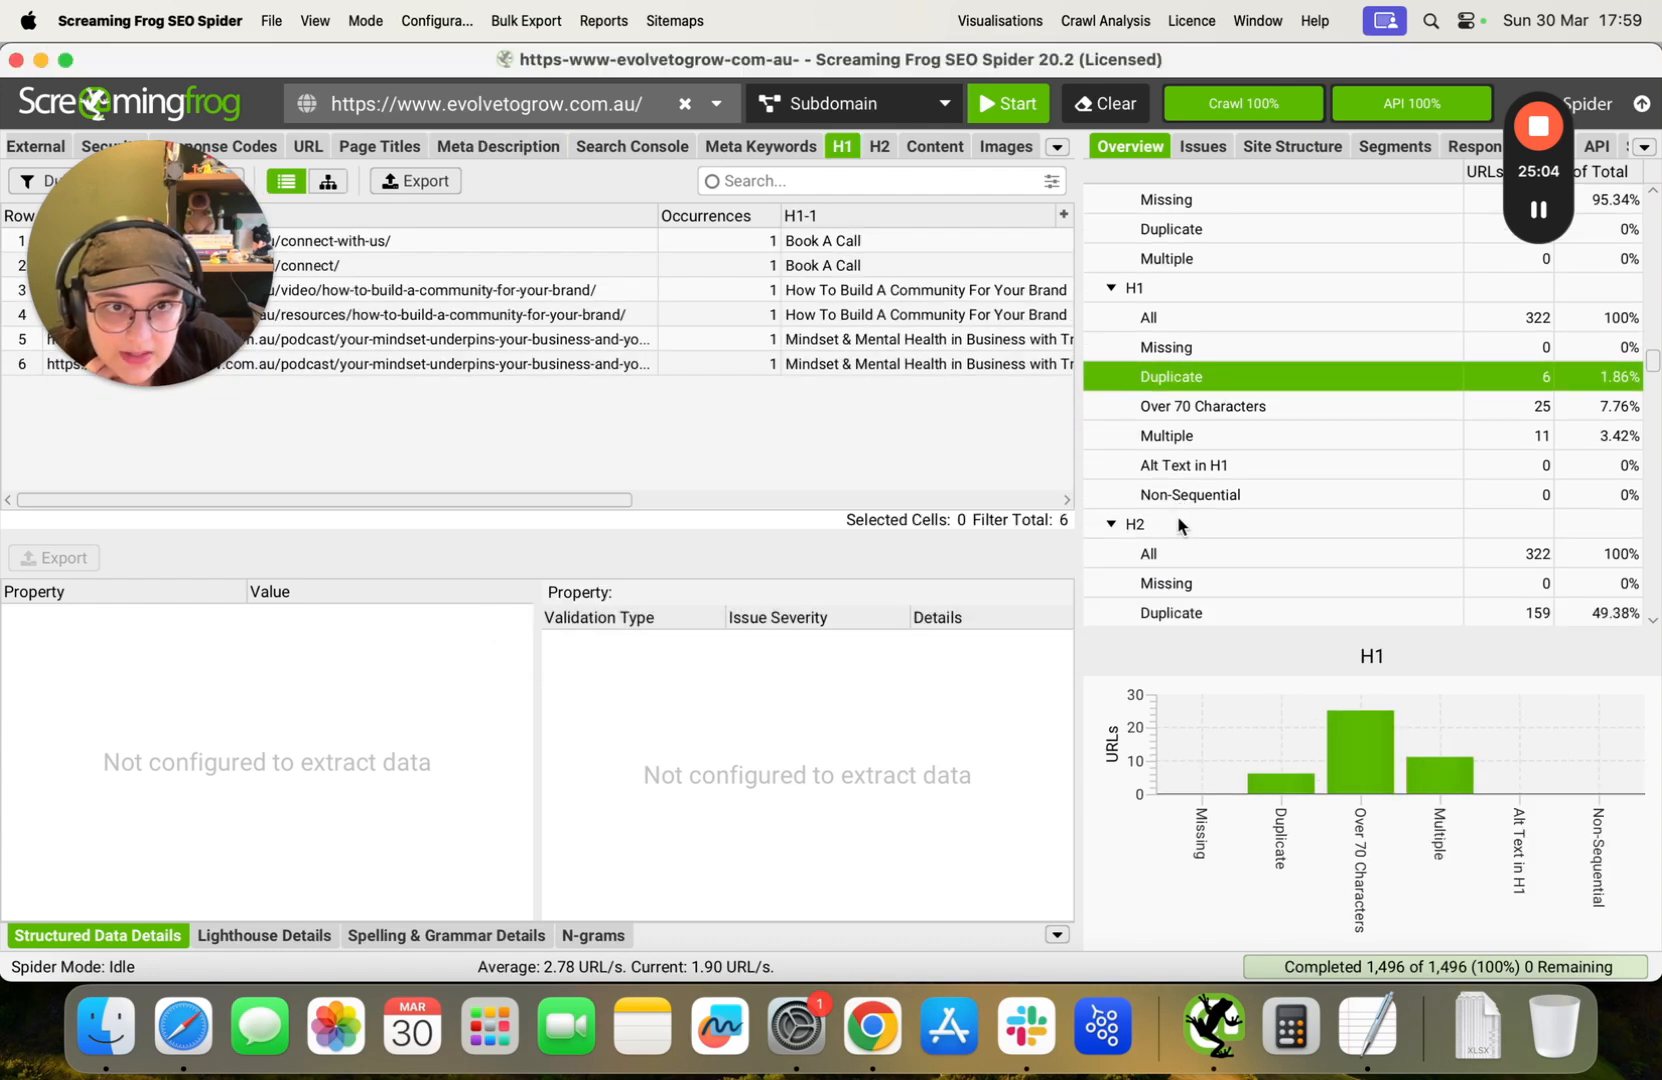
Review the missing and duplicate H2 entries, and set Duplicated H1 Tags to 1, Missing H1 Tags to 0.1 and Duplicated H2 Tags to 49.
{"action": "scroll", "coordinate": [1166, 516], "scroll_direction": "down", "scroll_amount": 1}
{"action": "scroll", "coordinate": [1178, 490], "scroll_direction": "down", "scroll_amount": 2}
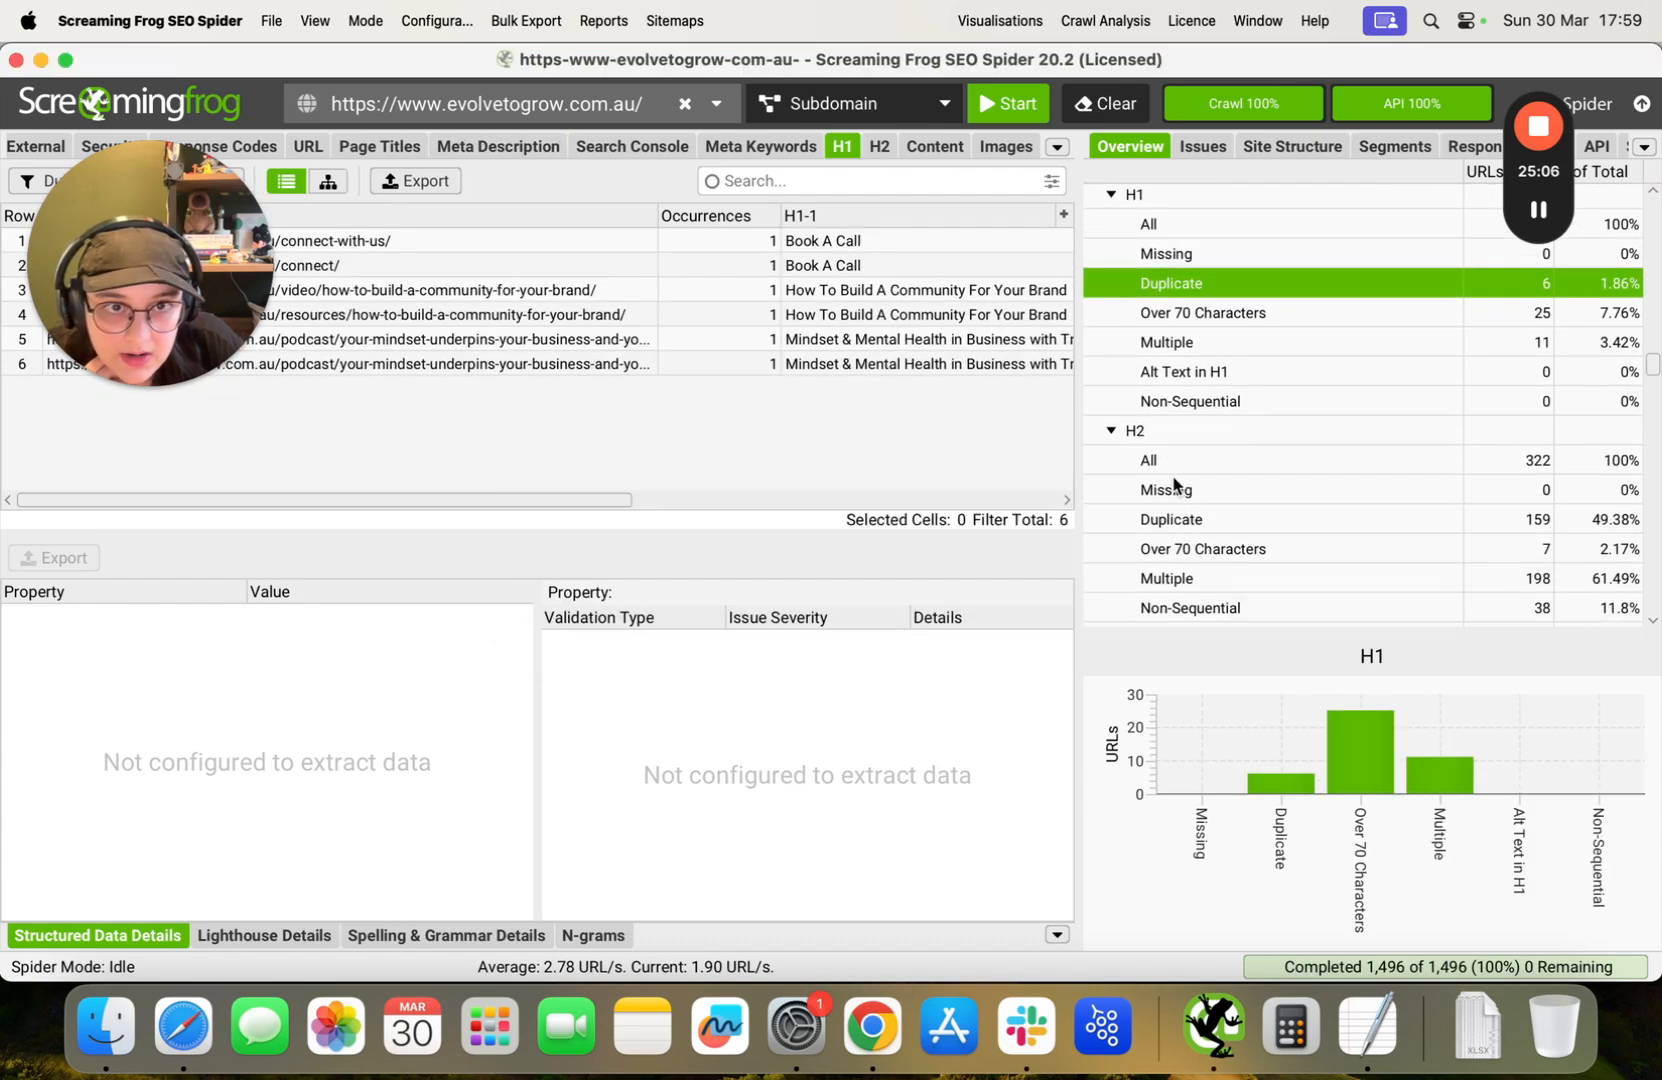
{"action": "left_click", "coordinate": [1177, 497]}
{"action": "left_click", "coordinate": [1175, 520]}
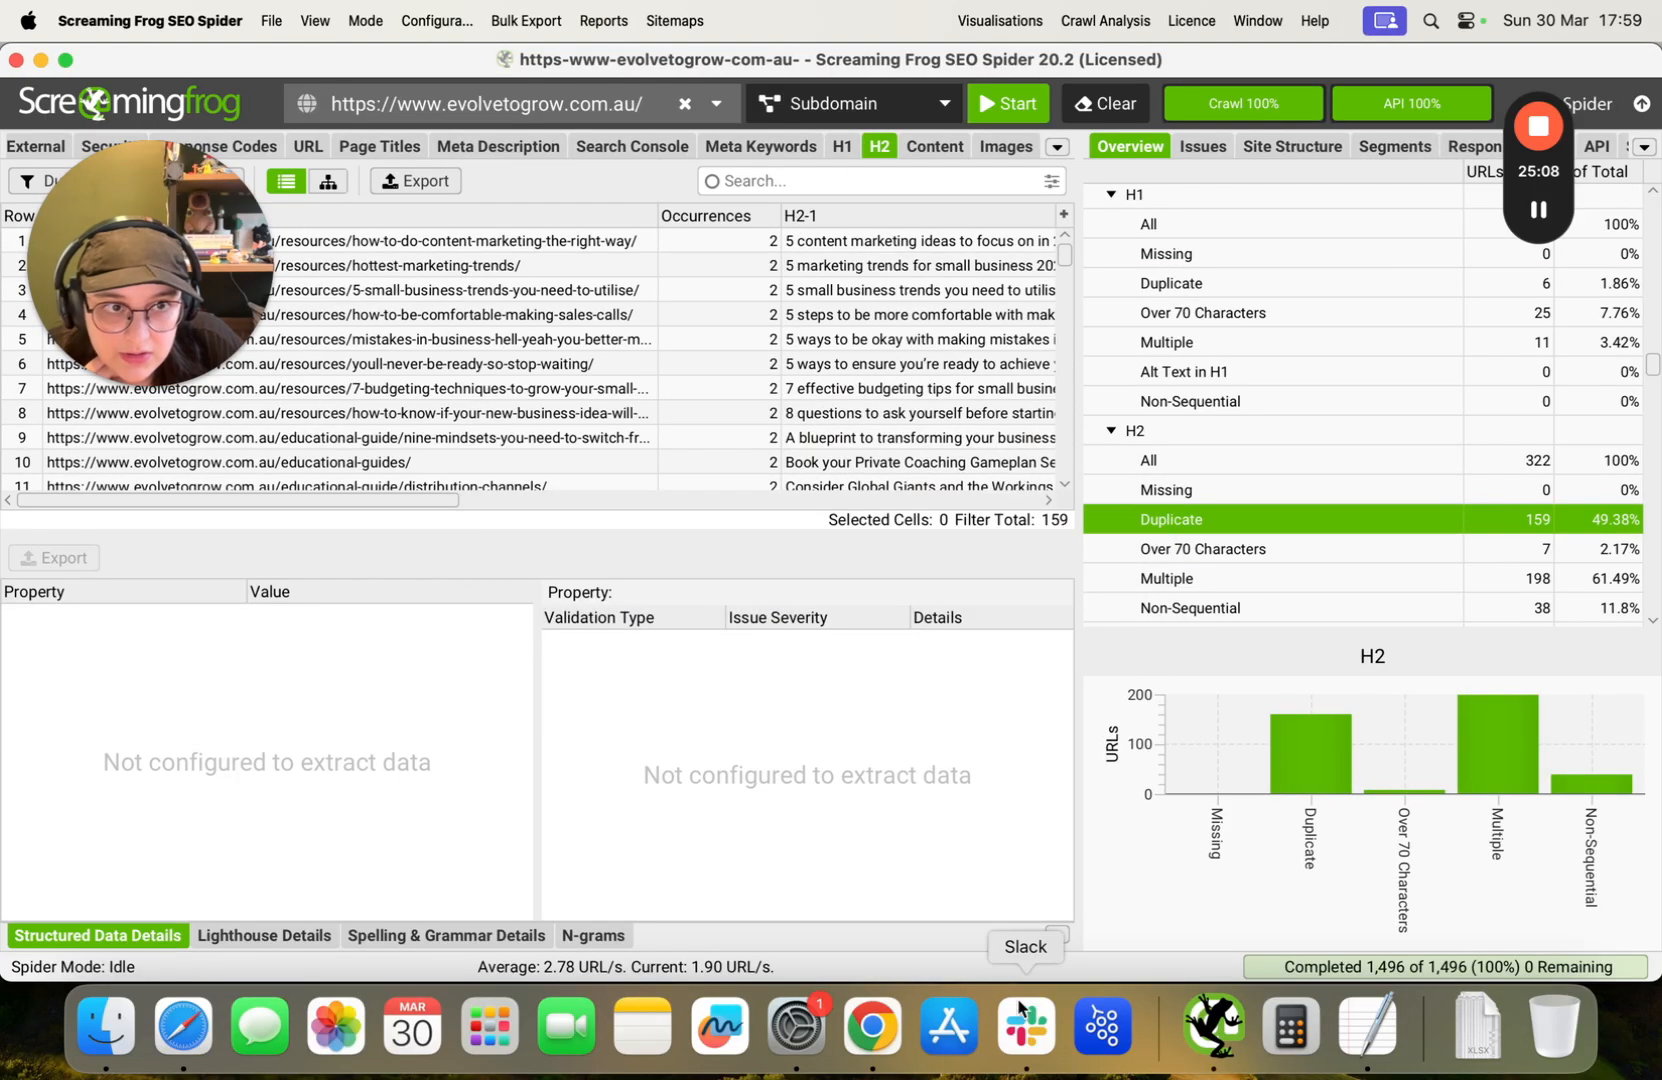
{"action": "left_click", "coordinate": [872, 1027]}
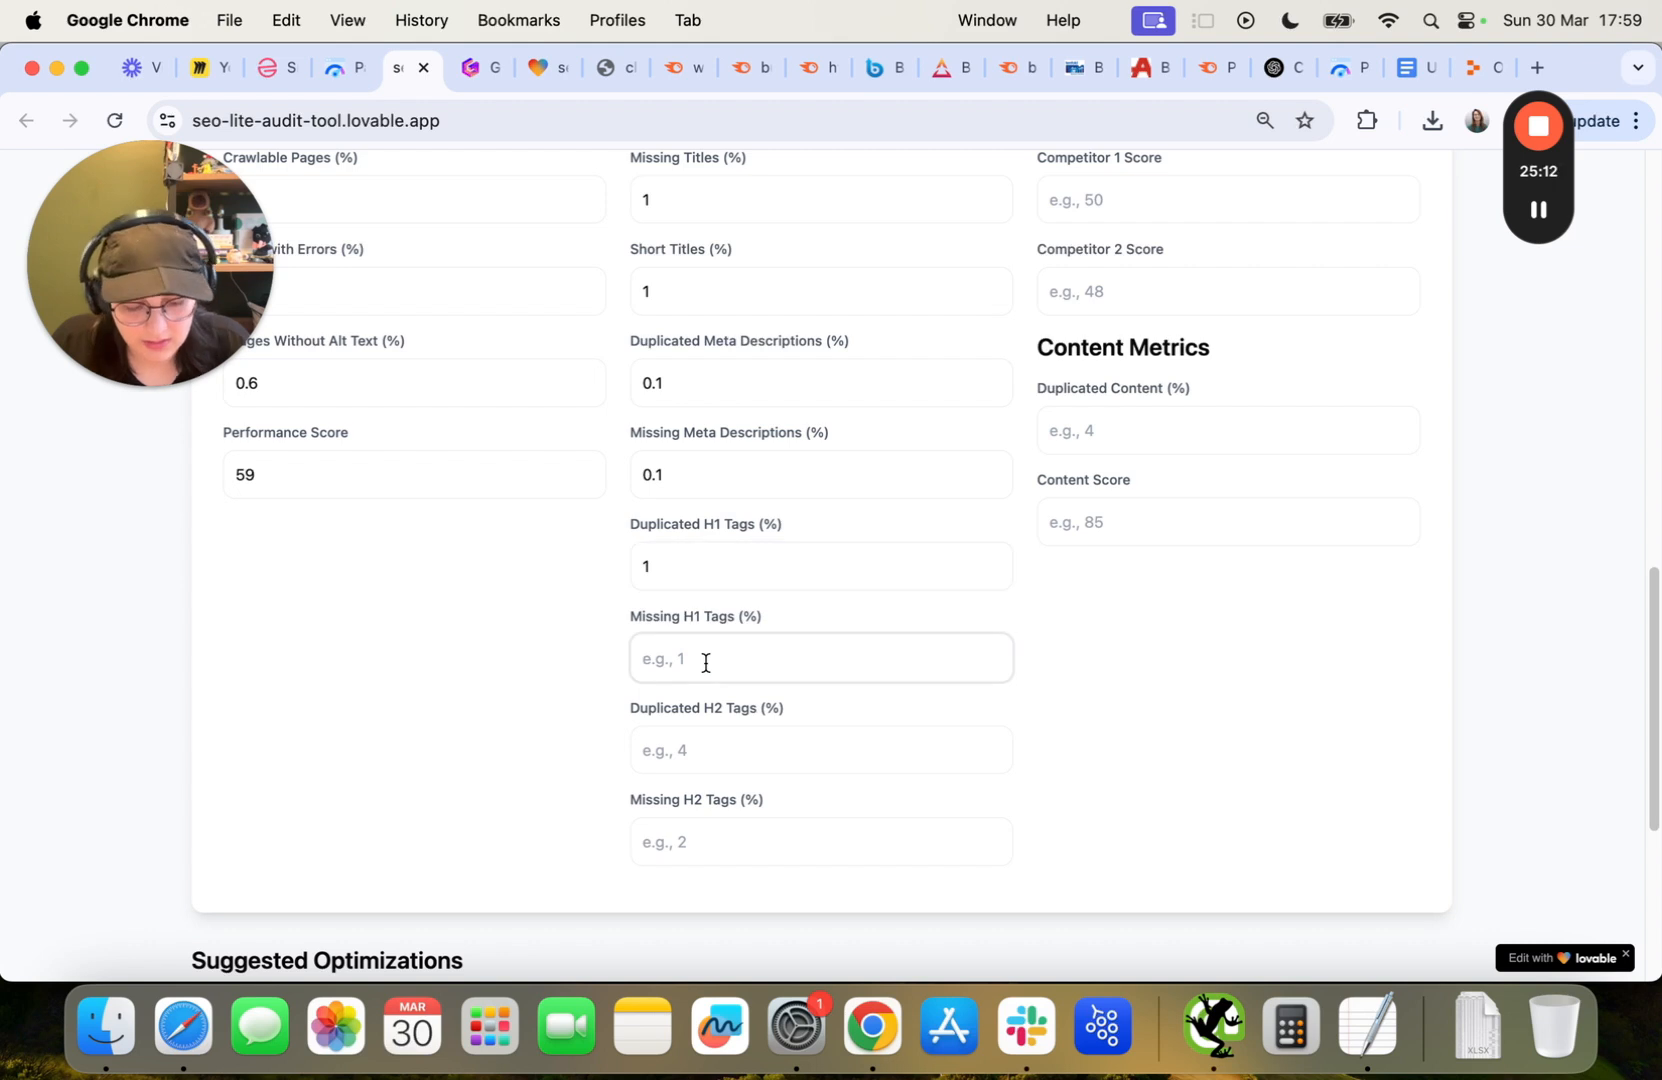
{"action": "left_click", "coordinate": [684, 727]}
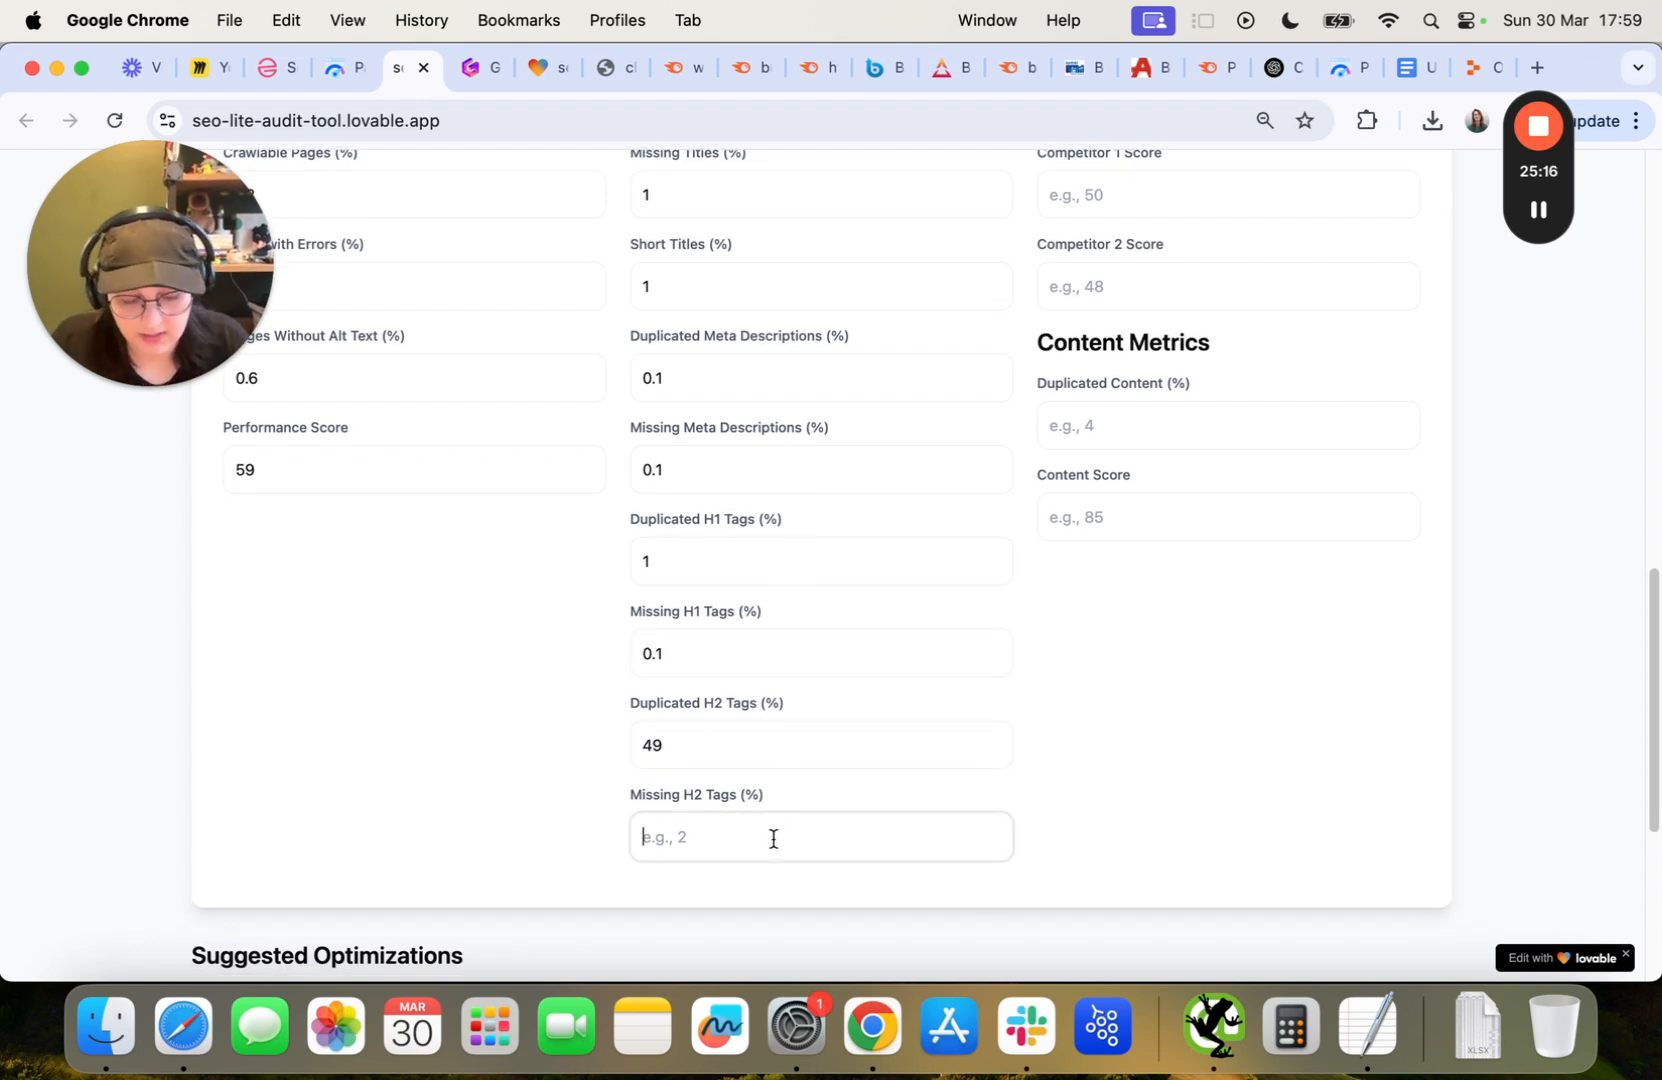
Check the Evolve to Grow Authority Score on the Semrush project dashboard and close the Lovable project page.
{"action": "scroll", "coordinate": [1134, 690], "scroll_direction": "up", "scroll_amount": 5}
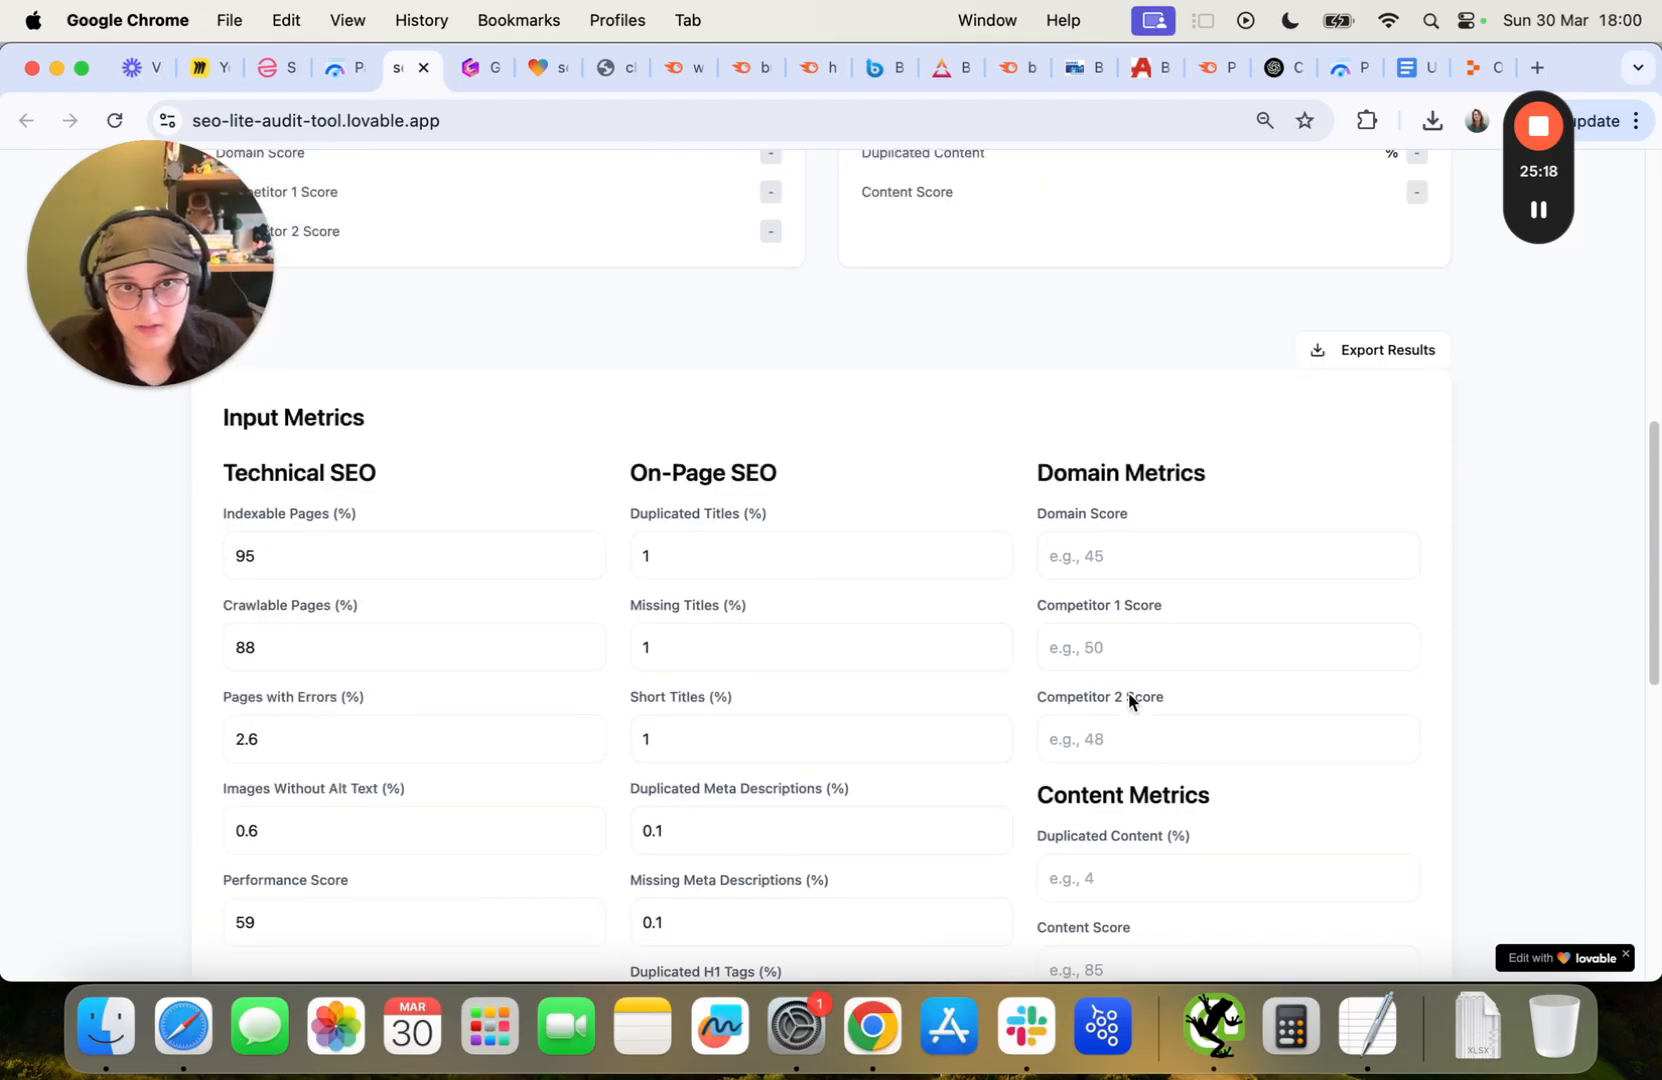
{"action": "left_click", "coordinate": [680, 67]}
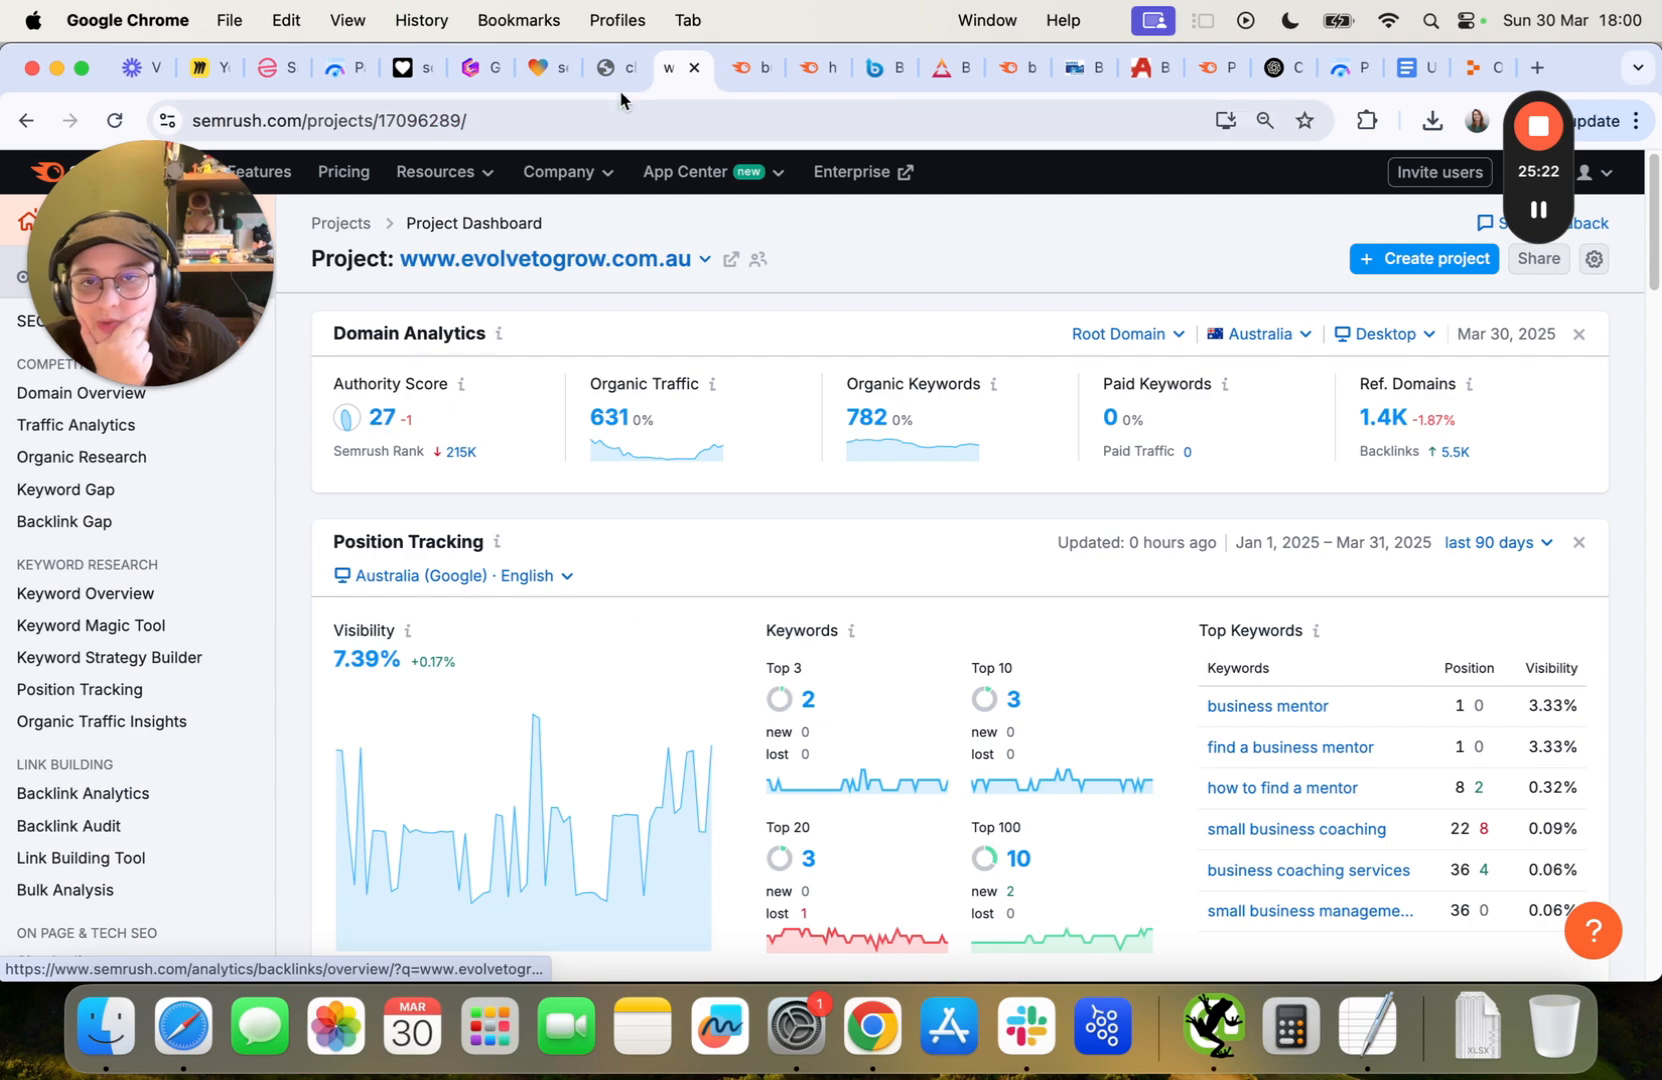
{"action": "left_click", "coordinate": [546, 70]}
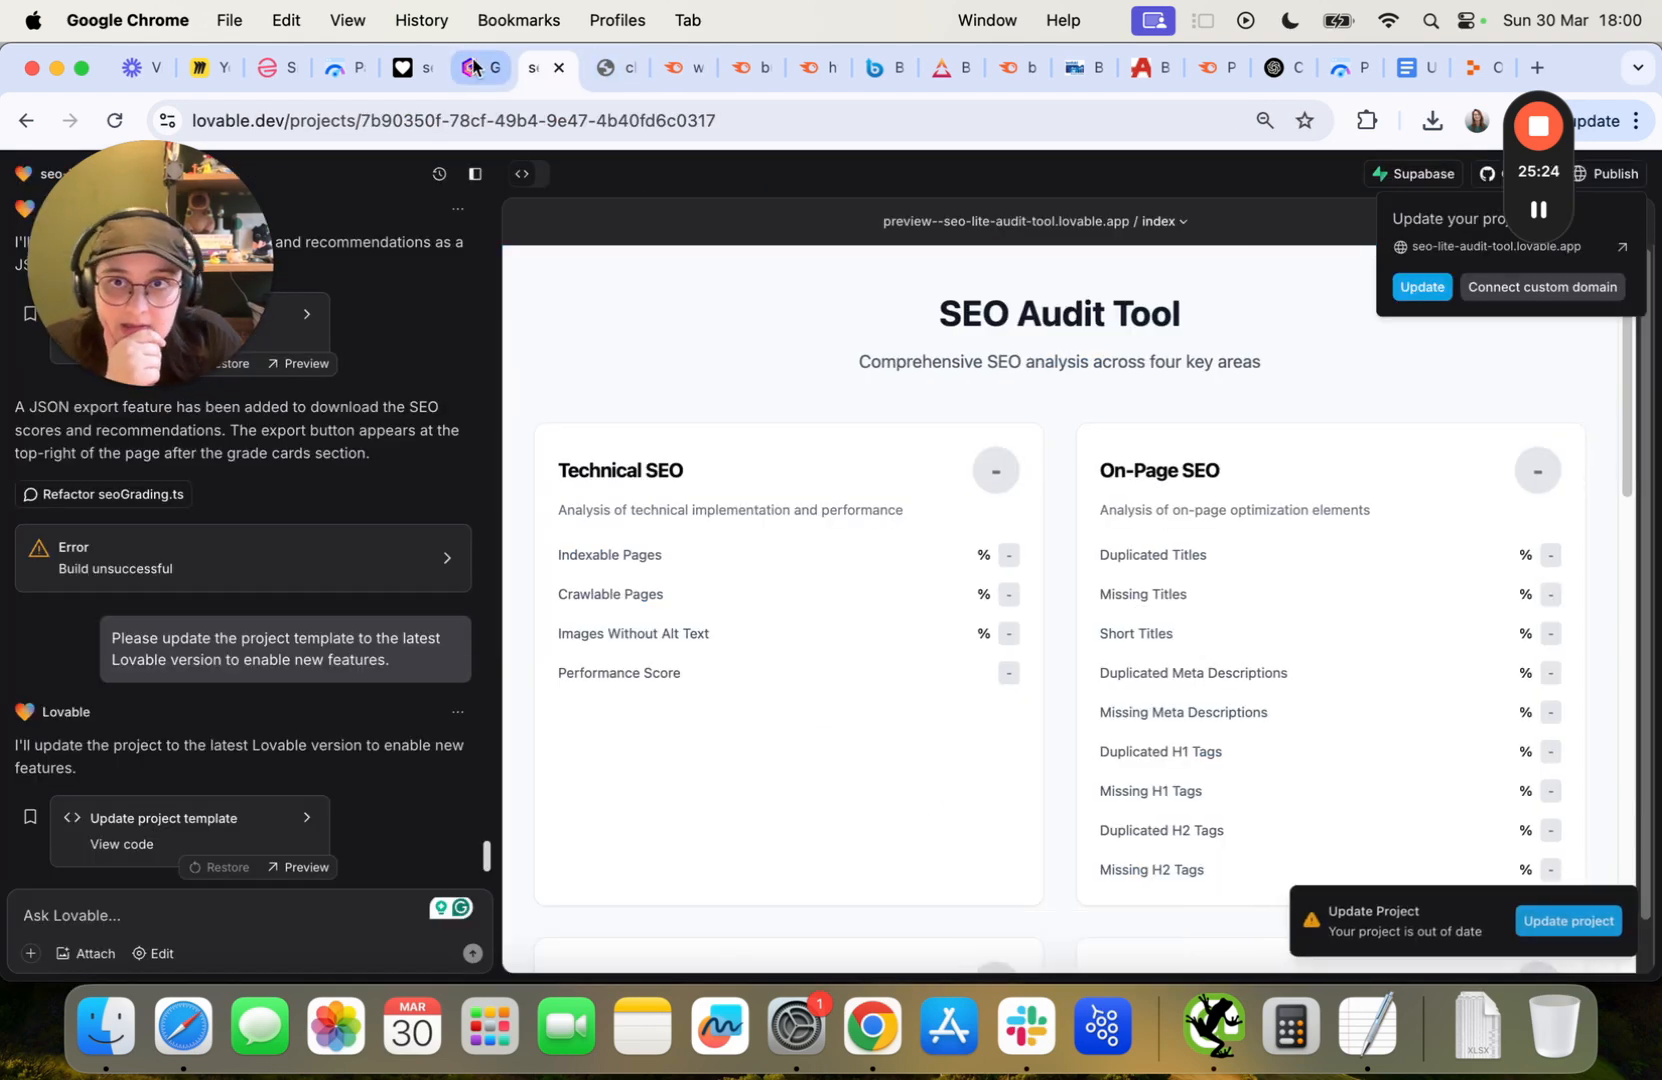
{"action": "left_click_drag", "start_coordinate": [423, 74], "coordinate": [540, 82]}
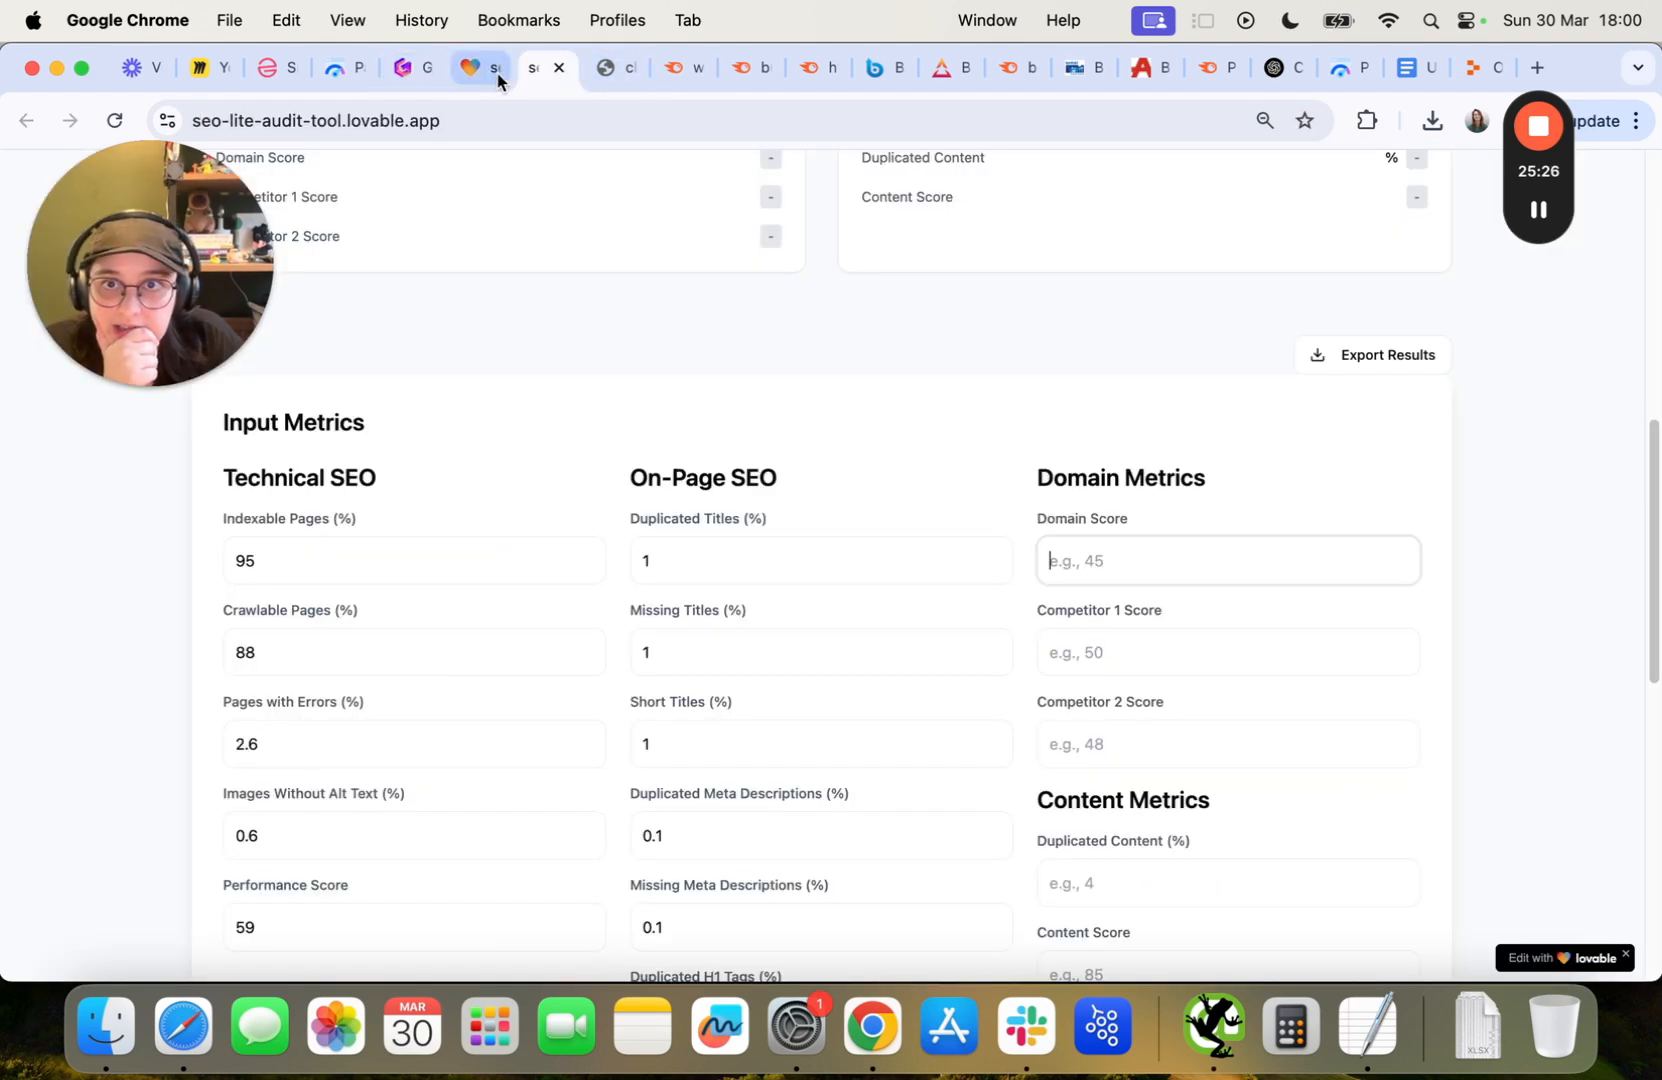
{"action": "right_click", "coordinate": [497, 78]}
{"action": "left_click", "coordinate": [565, 379]}
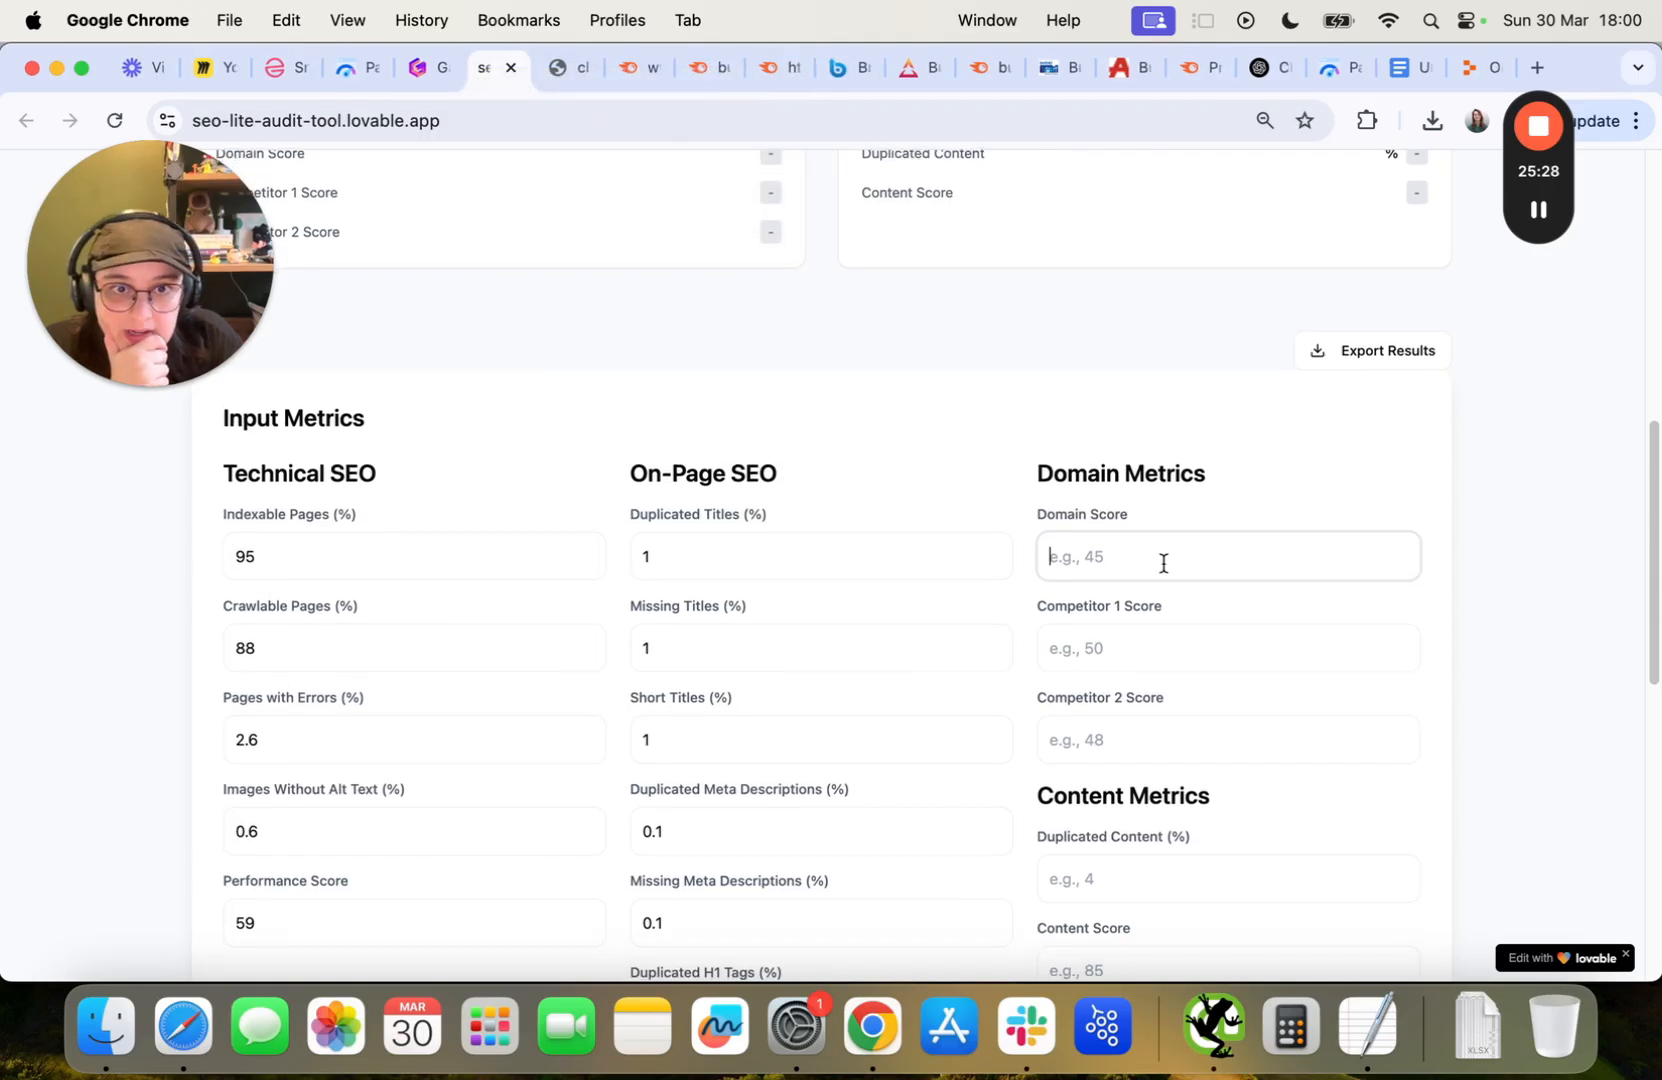
Set Domain Score to 27 in the audit tool and select the Competitor 1 Score field.
{"action": "scroll", "coordinate": [1163, 563], "scroll_direction": "down", "scroll_amount": 1}
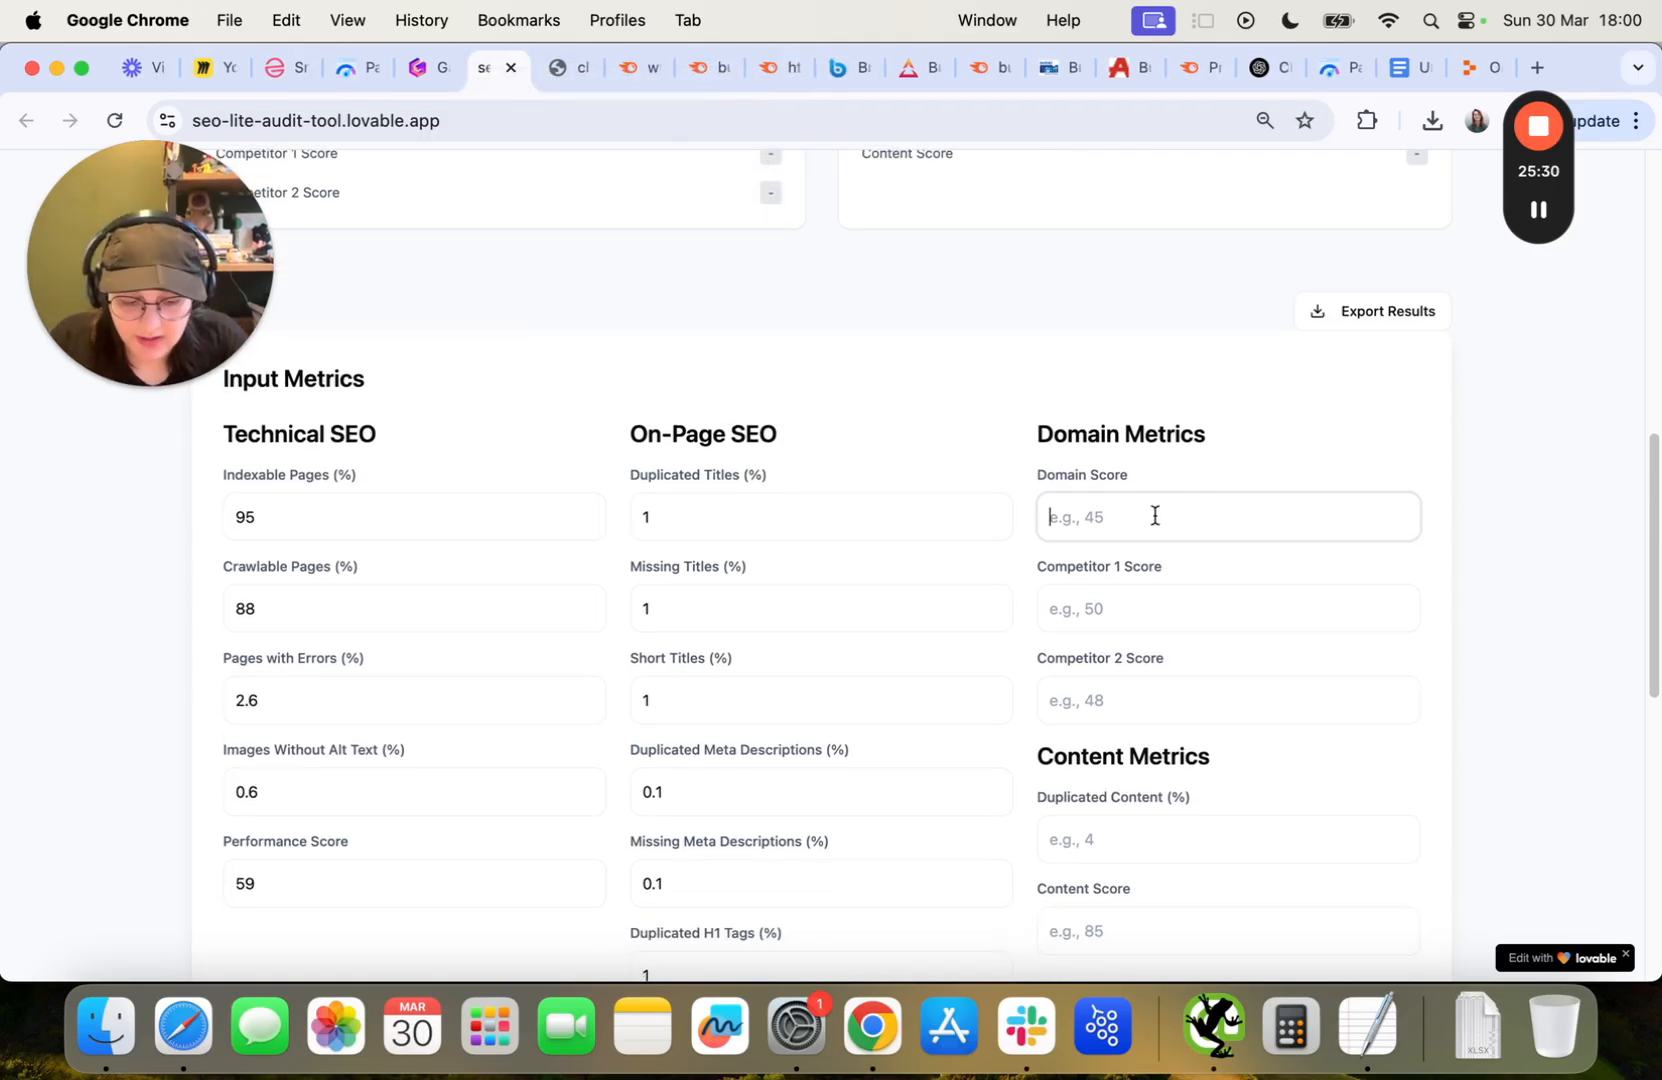
{"action": "type", "text": "27"}
{"action": "left_click", "coordinate": [1082, 605]}
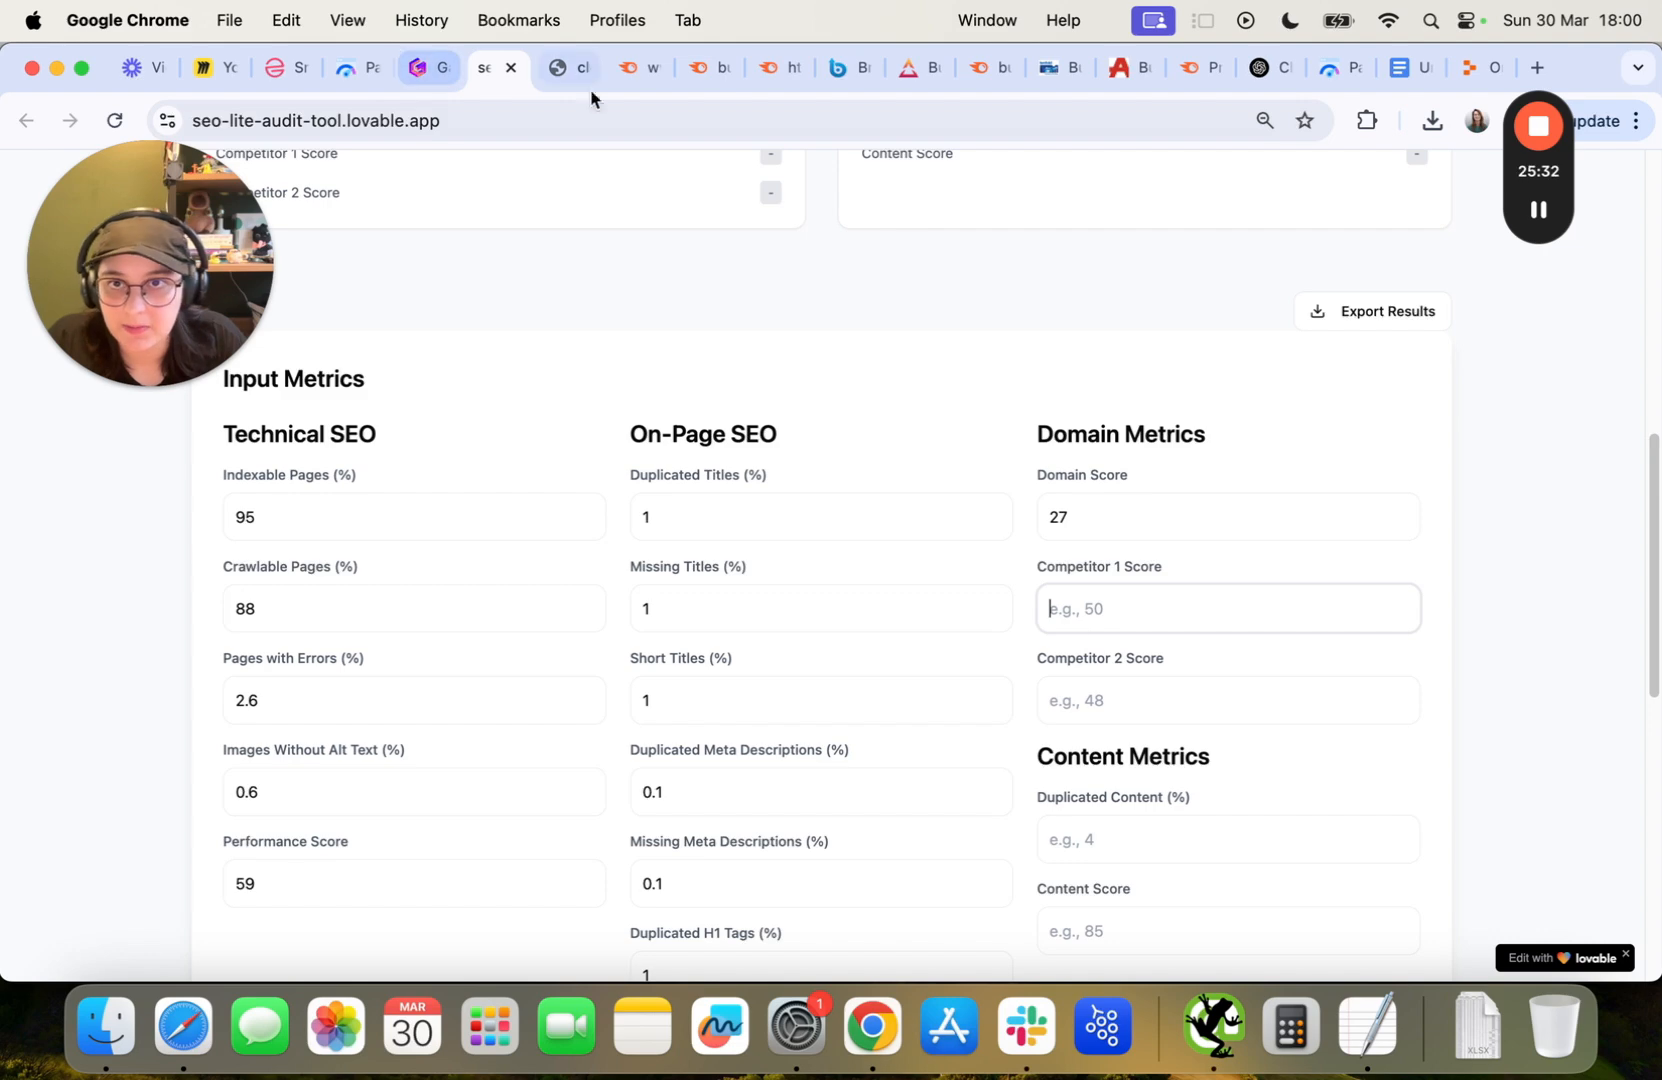
Switch to the business coaching keyword overview in Semrush and open the Semrush projects page in a separate tab.
{"action": "left_click", "coordinate": [645, 70]}
{"action": "left_click", "coordinate": [712, 68]}
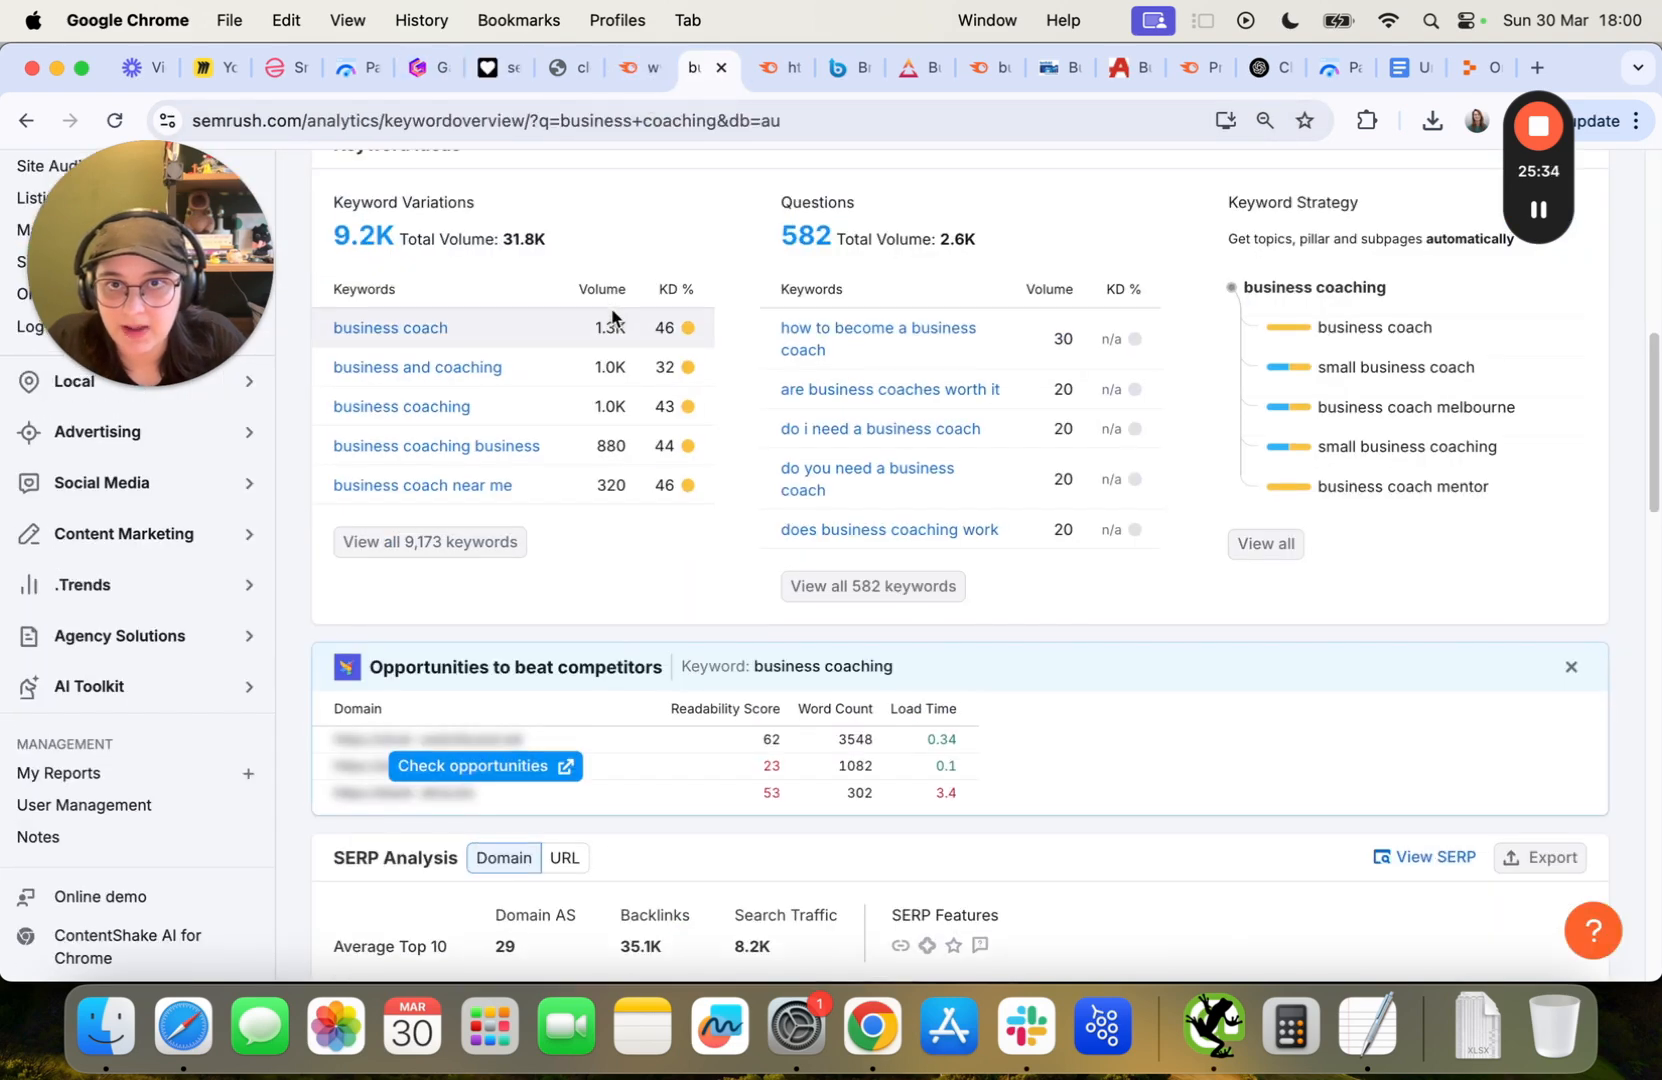
{"action": "scroll", "coordinate": [612, 318], "scroll_direction": "up", "scroll_amount": 8}
{"action": "left_click_drag", "start_coordinate": [183, 192], "coordinate": [160, 556]}
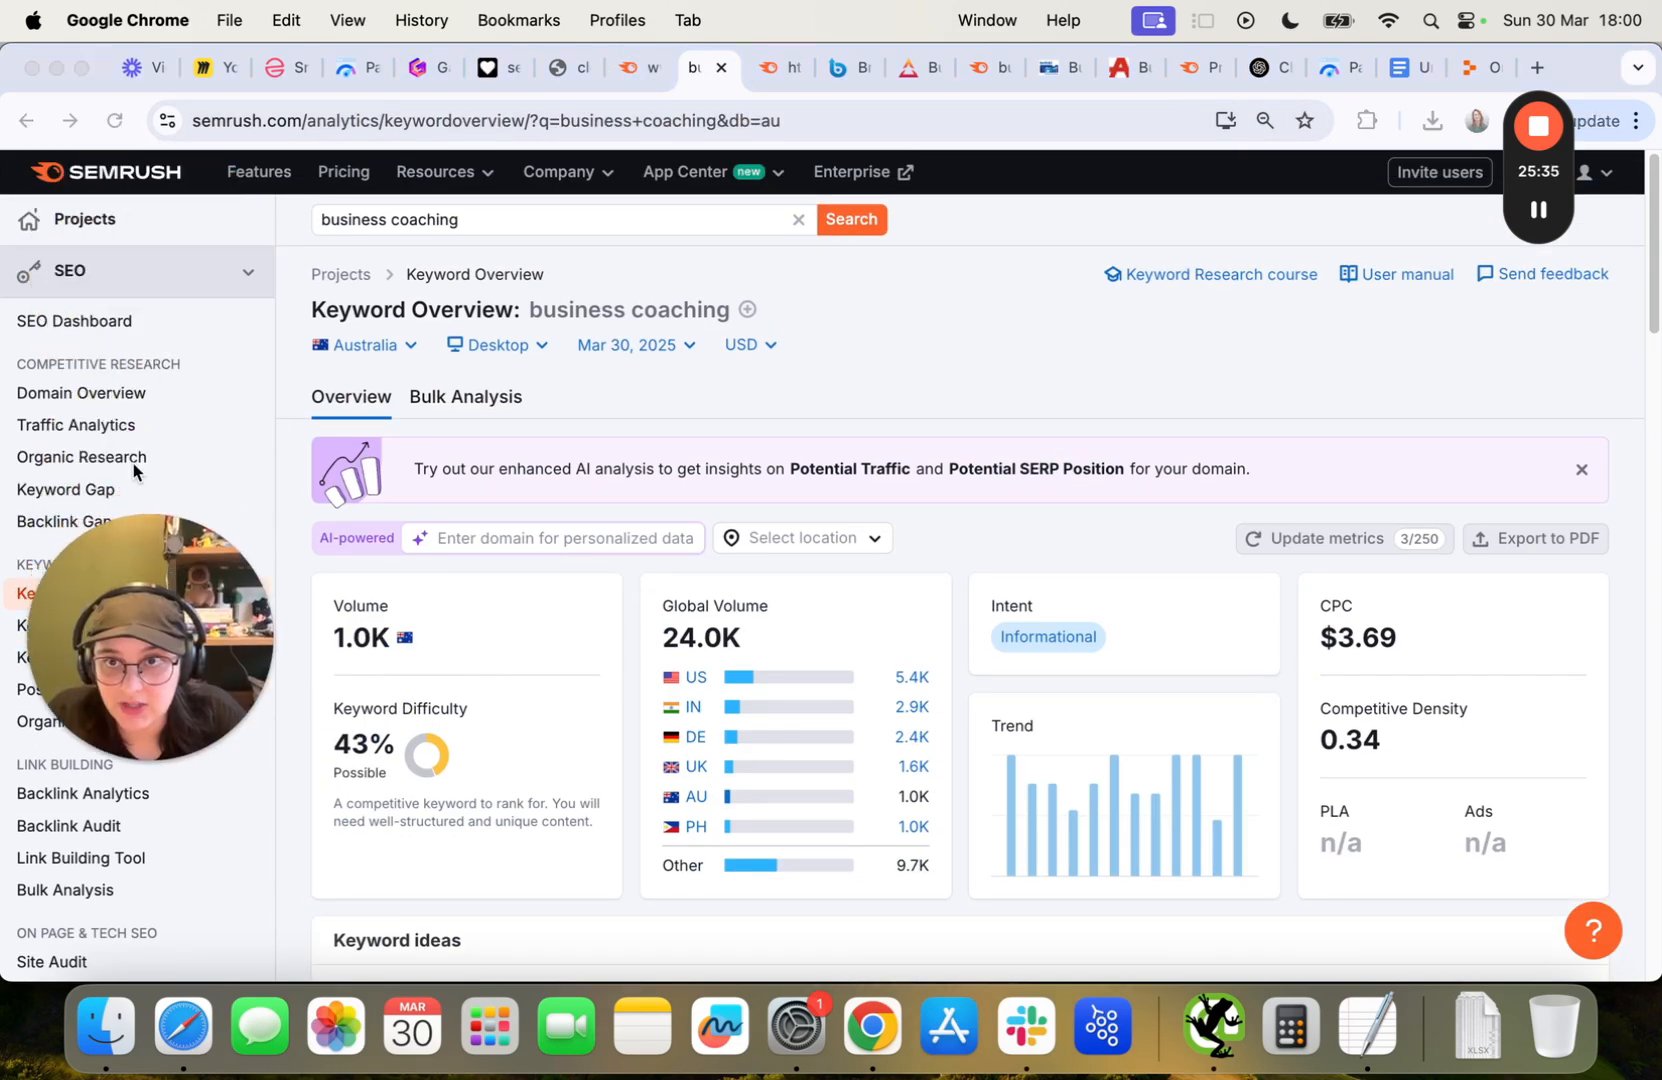
{"action": "left_click", "coordinate": [70, 180]}
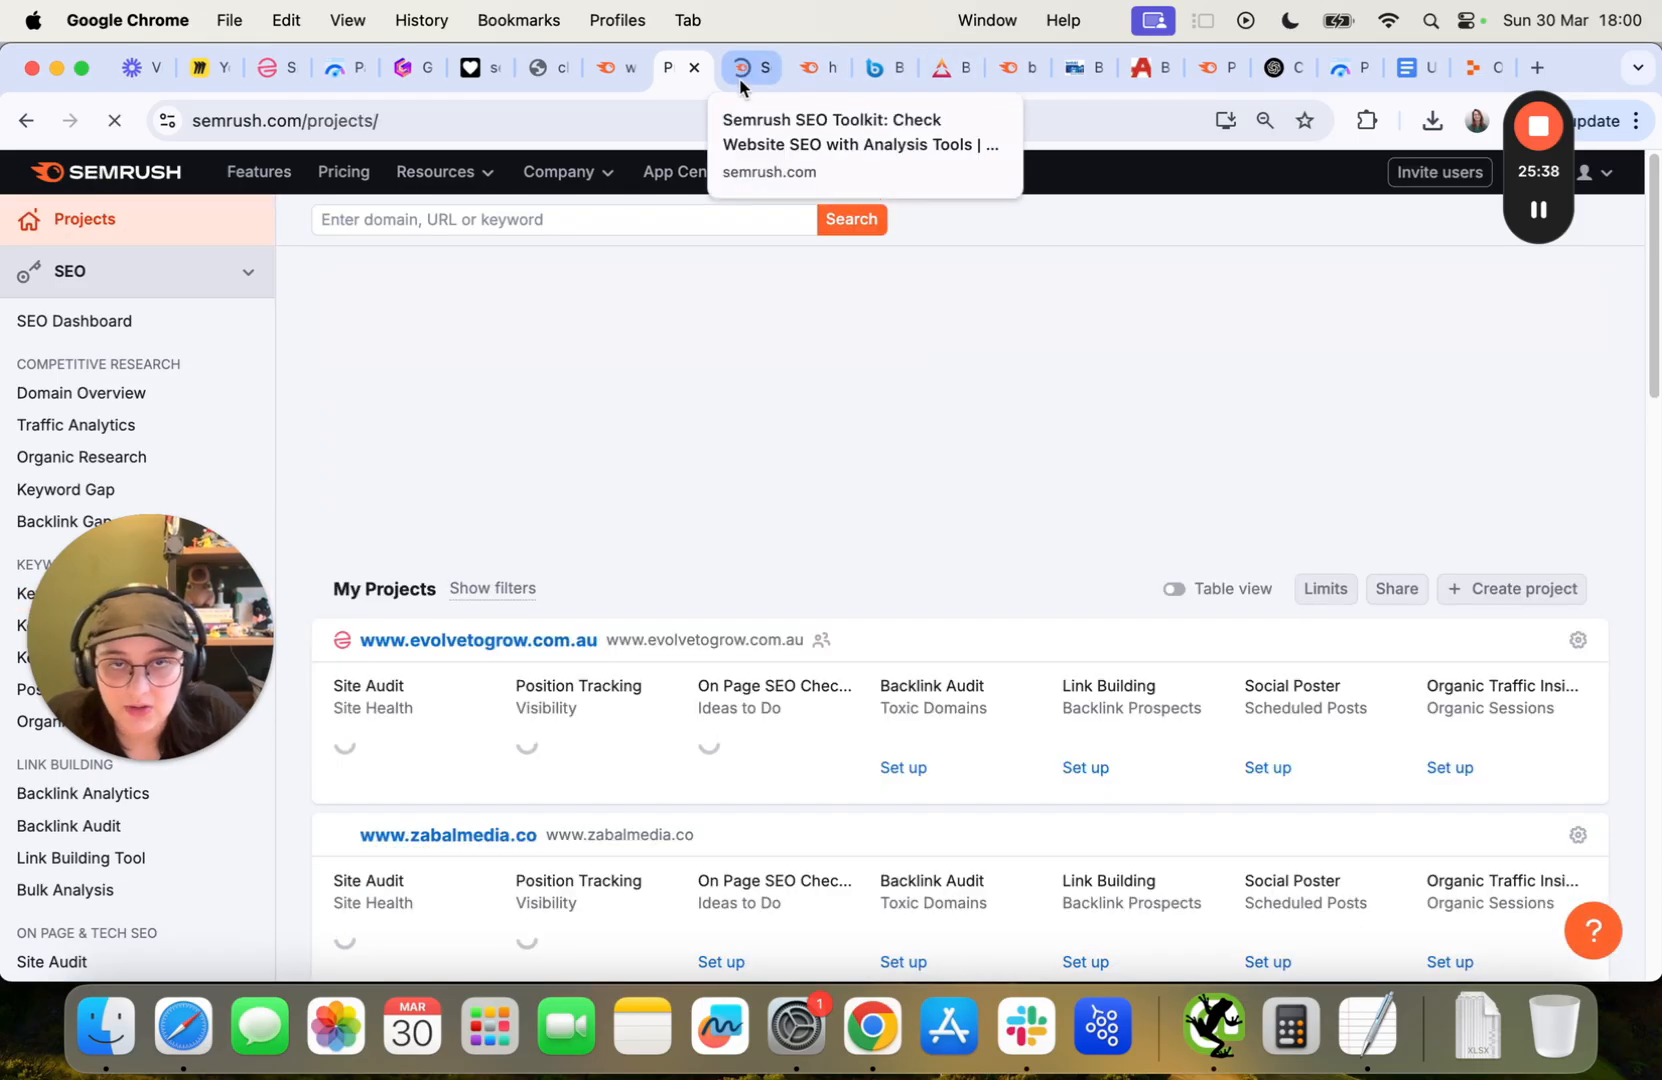
Copy Brainiact's website address and look up the domain overview for brainiact.com.au in Semrush.
{"action": "left_click", "coordinate": [880, 70]}
{"action": "left_click", "coordinate": [790, 123]}
{"action": "key", "text": "super+c"}
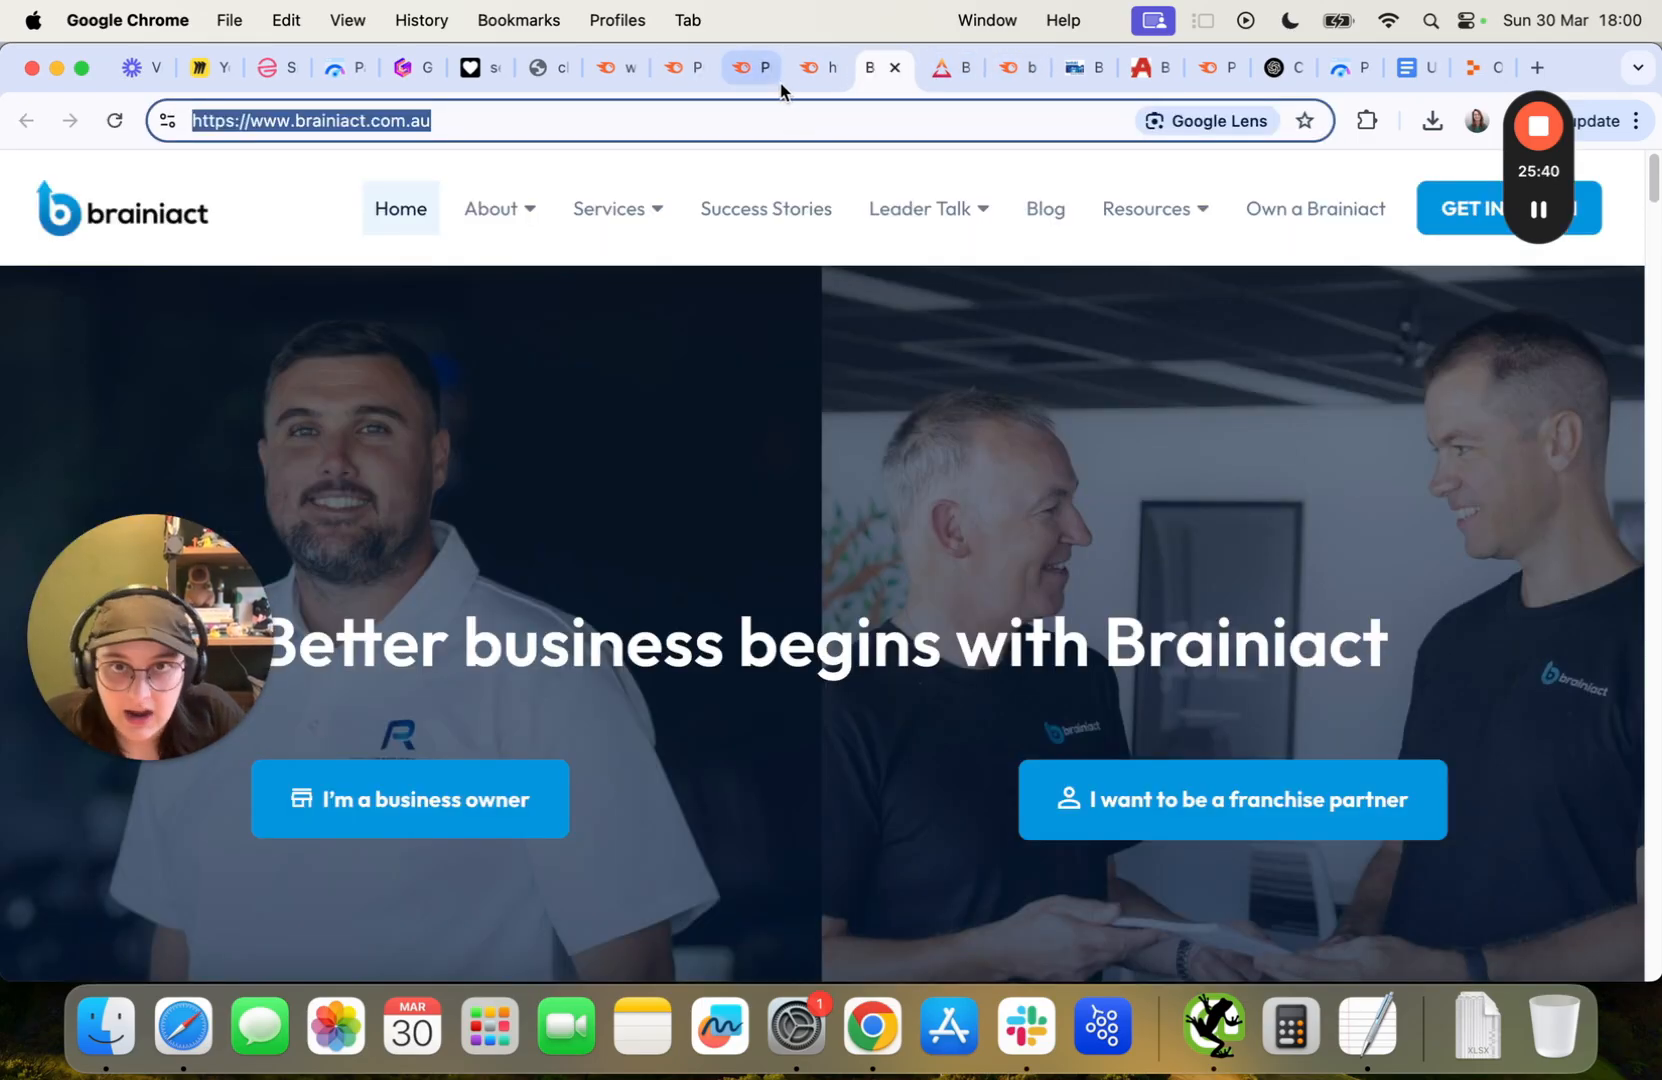
{"action": "left_click", "coordinate": [745, 68]}
{"action": "left_click", "coordinate": [575, 215]}
{"action": "key", "text": "super+v"}
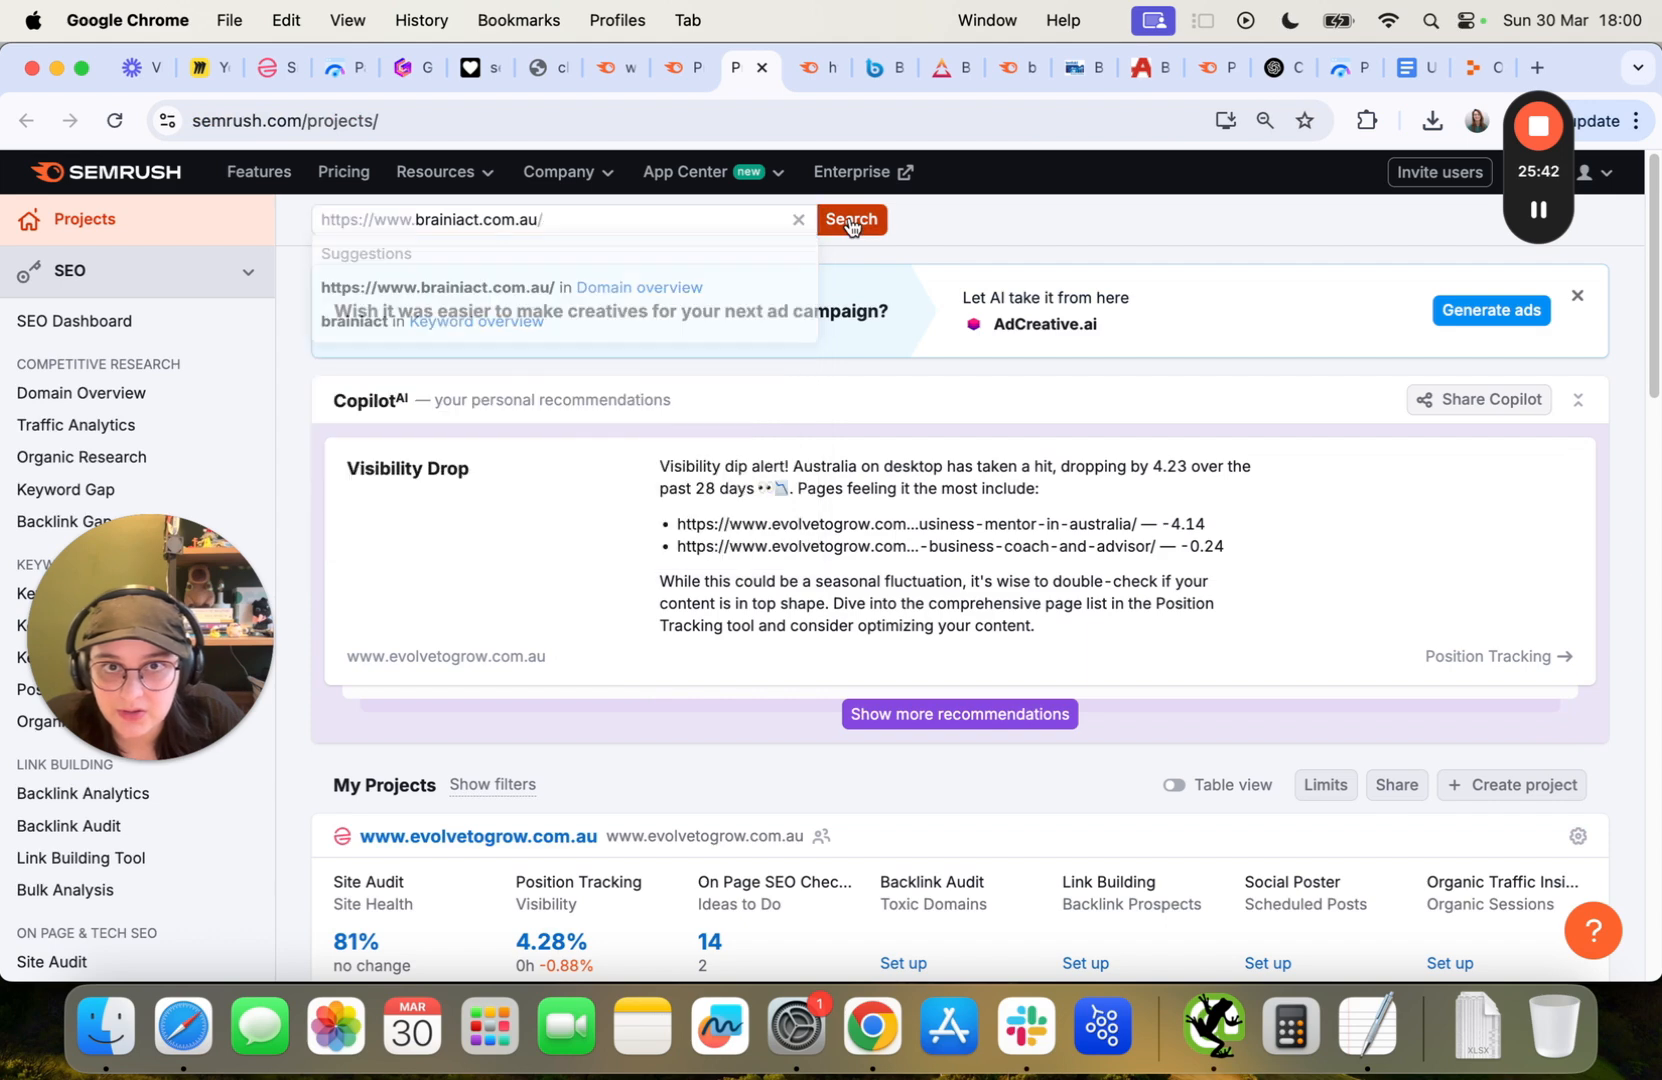
{"action": "left_click", "coordinate": [851, 219]}
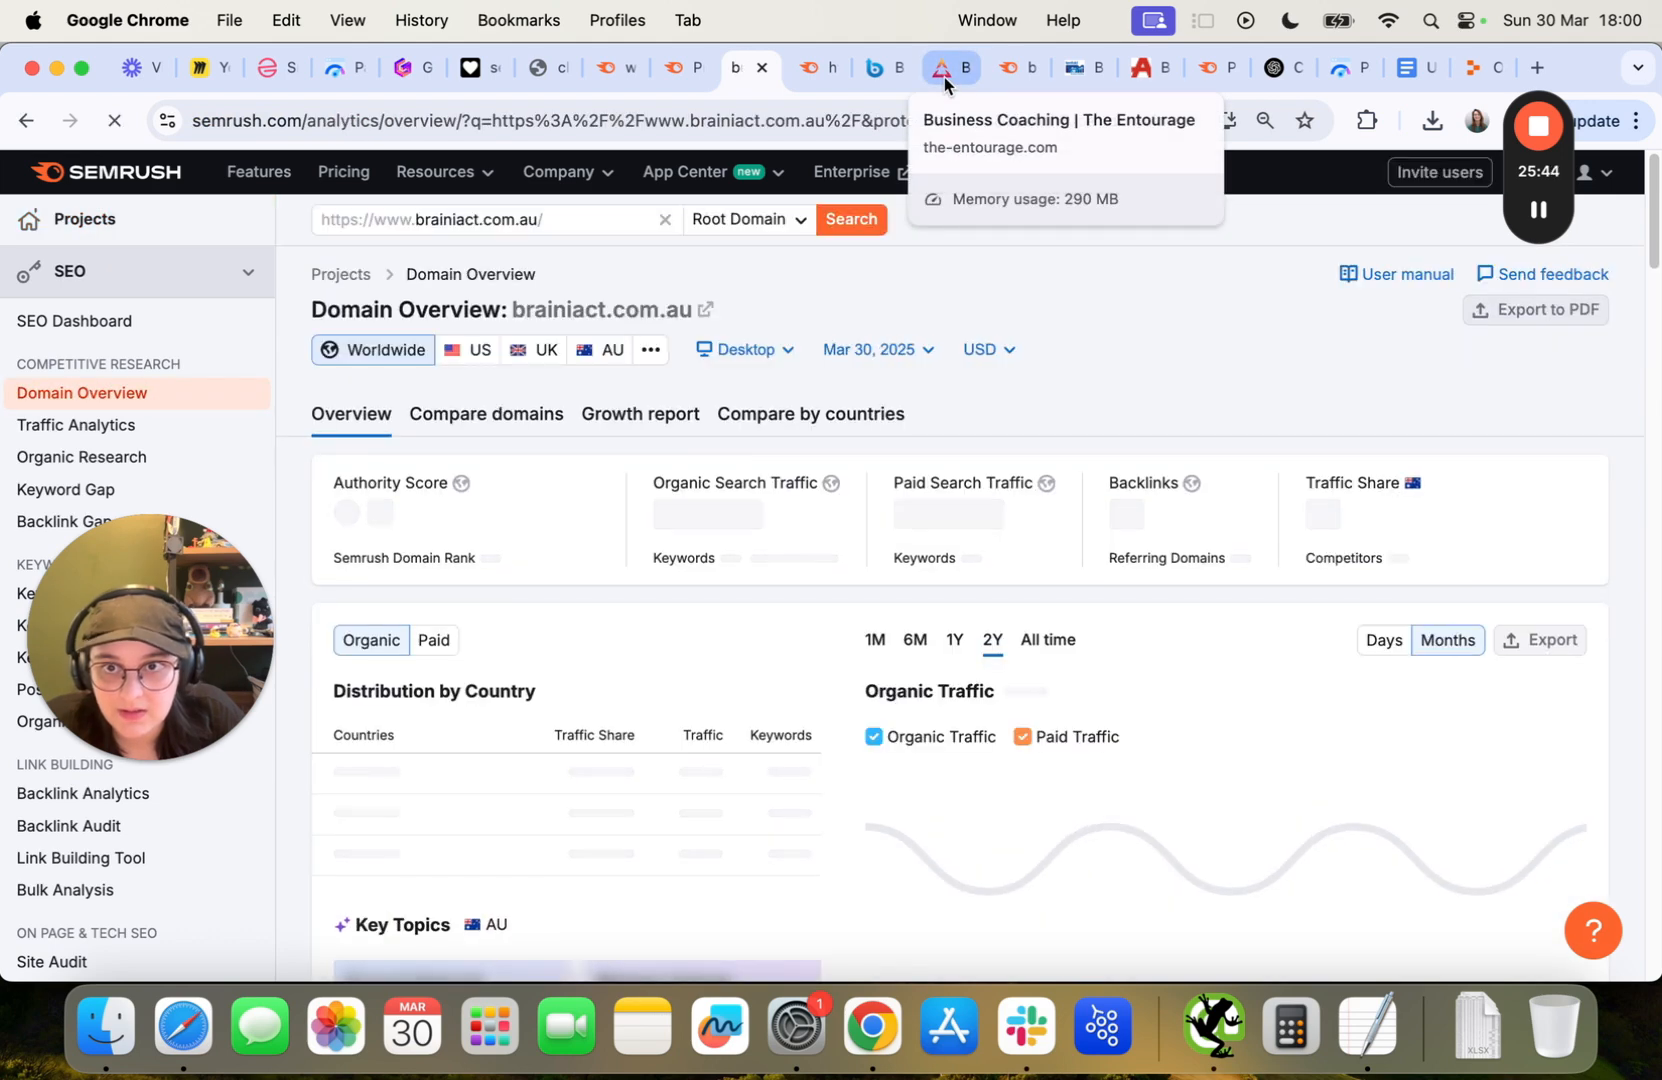
{"action": "left_click", "coordinate": [944, 70]}
{"action": "left_click", "coordinate": [921, 122]}
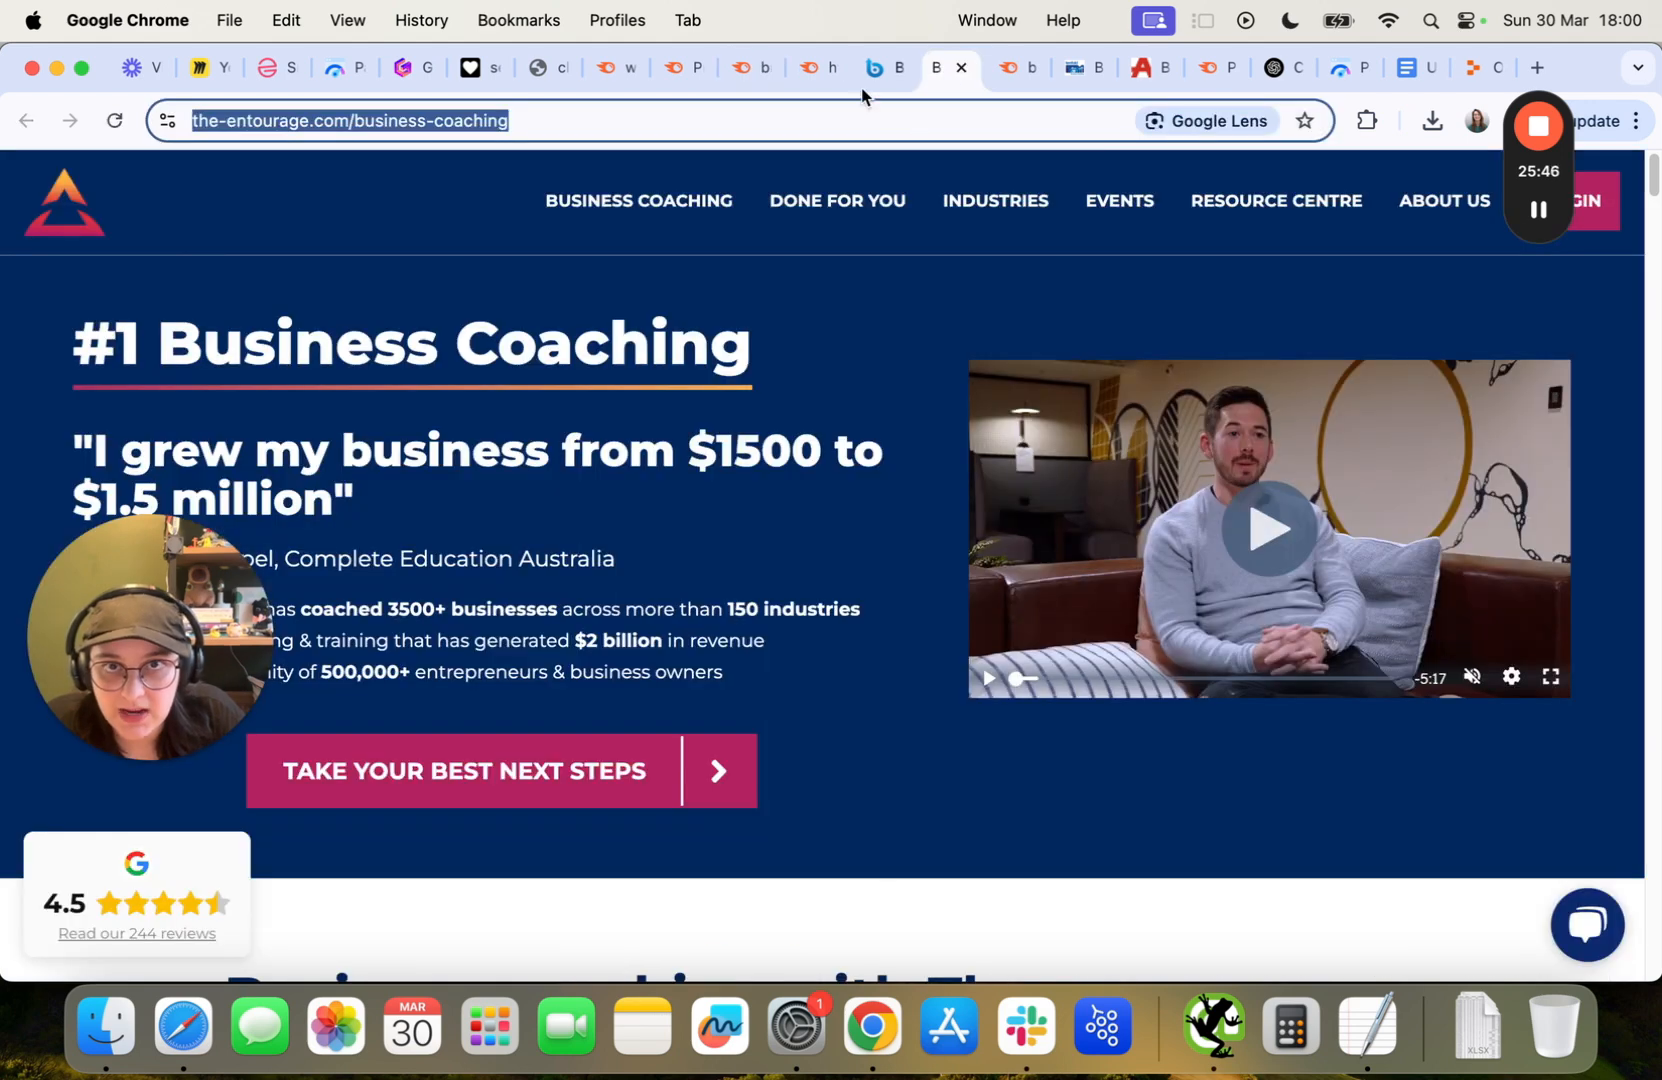
{"action": "left_click", "coordinate": [806, 67]}
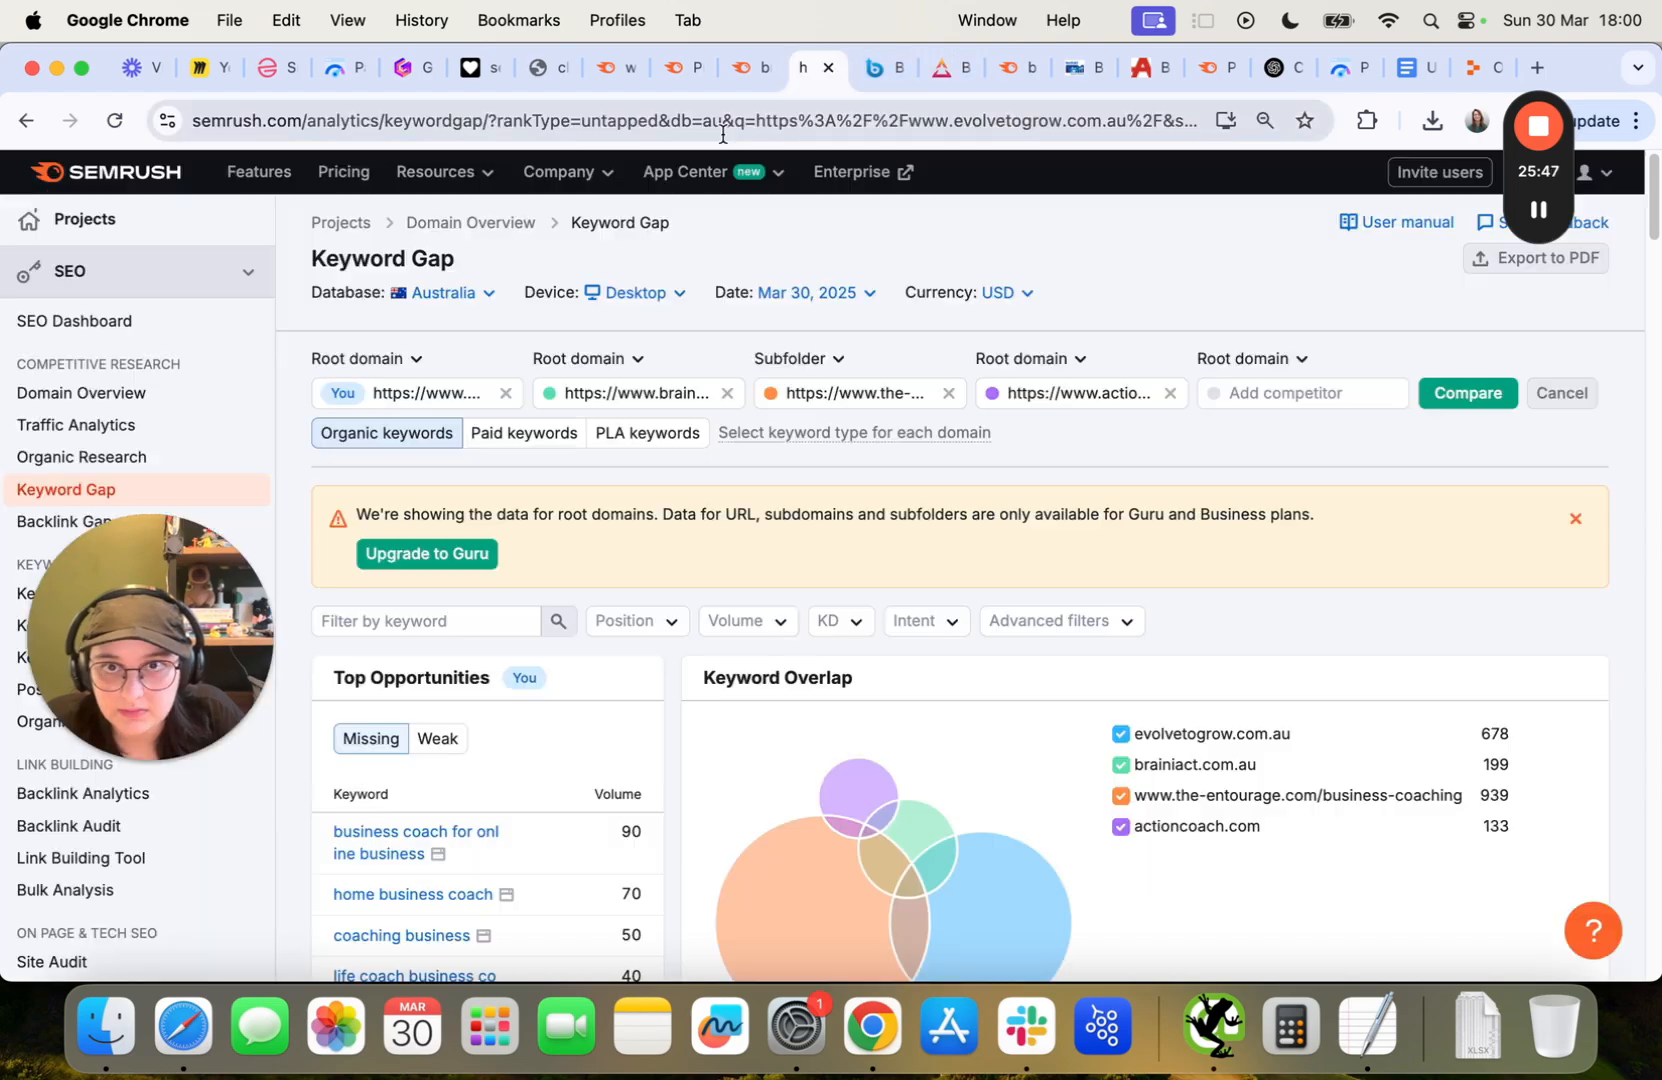
{"action": "left_click", "coordinate": [750, 67]}
{"action": "triple_click", "coordinate": [612, 211]}
{"action": "key", "text": "super+v"}
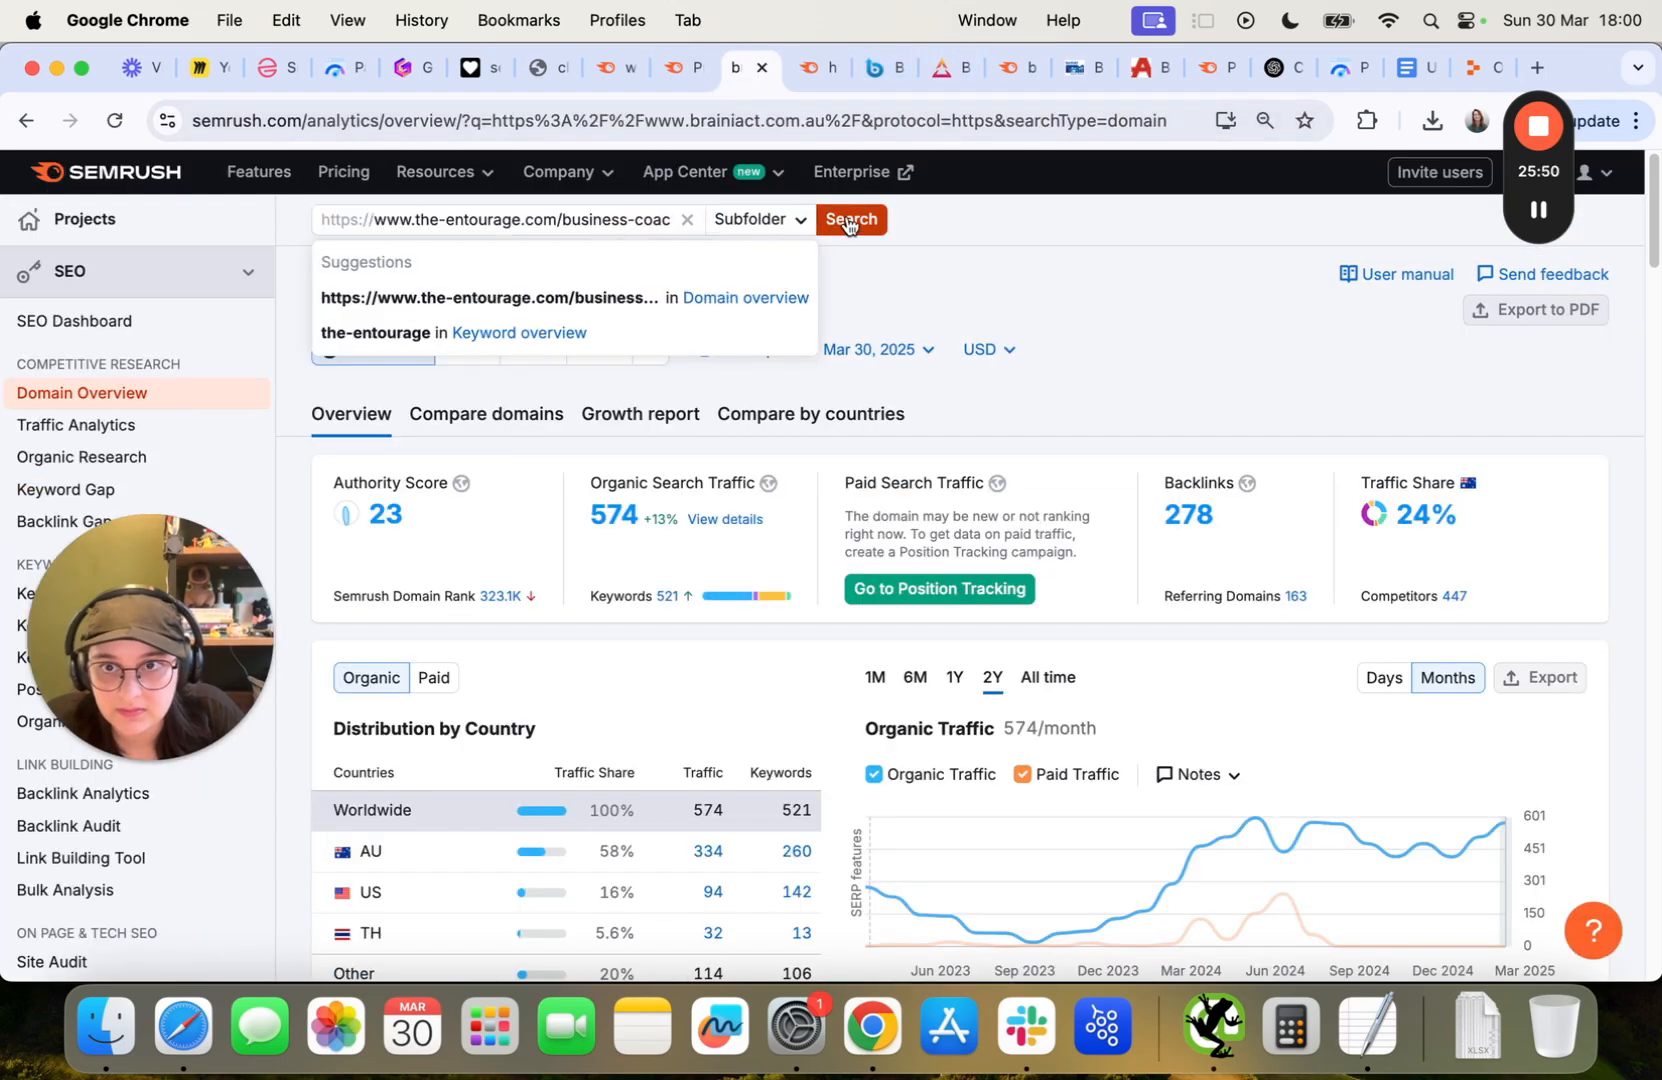
{"action": "left_click", "coordinate": [847, 221]}
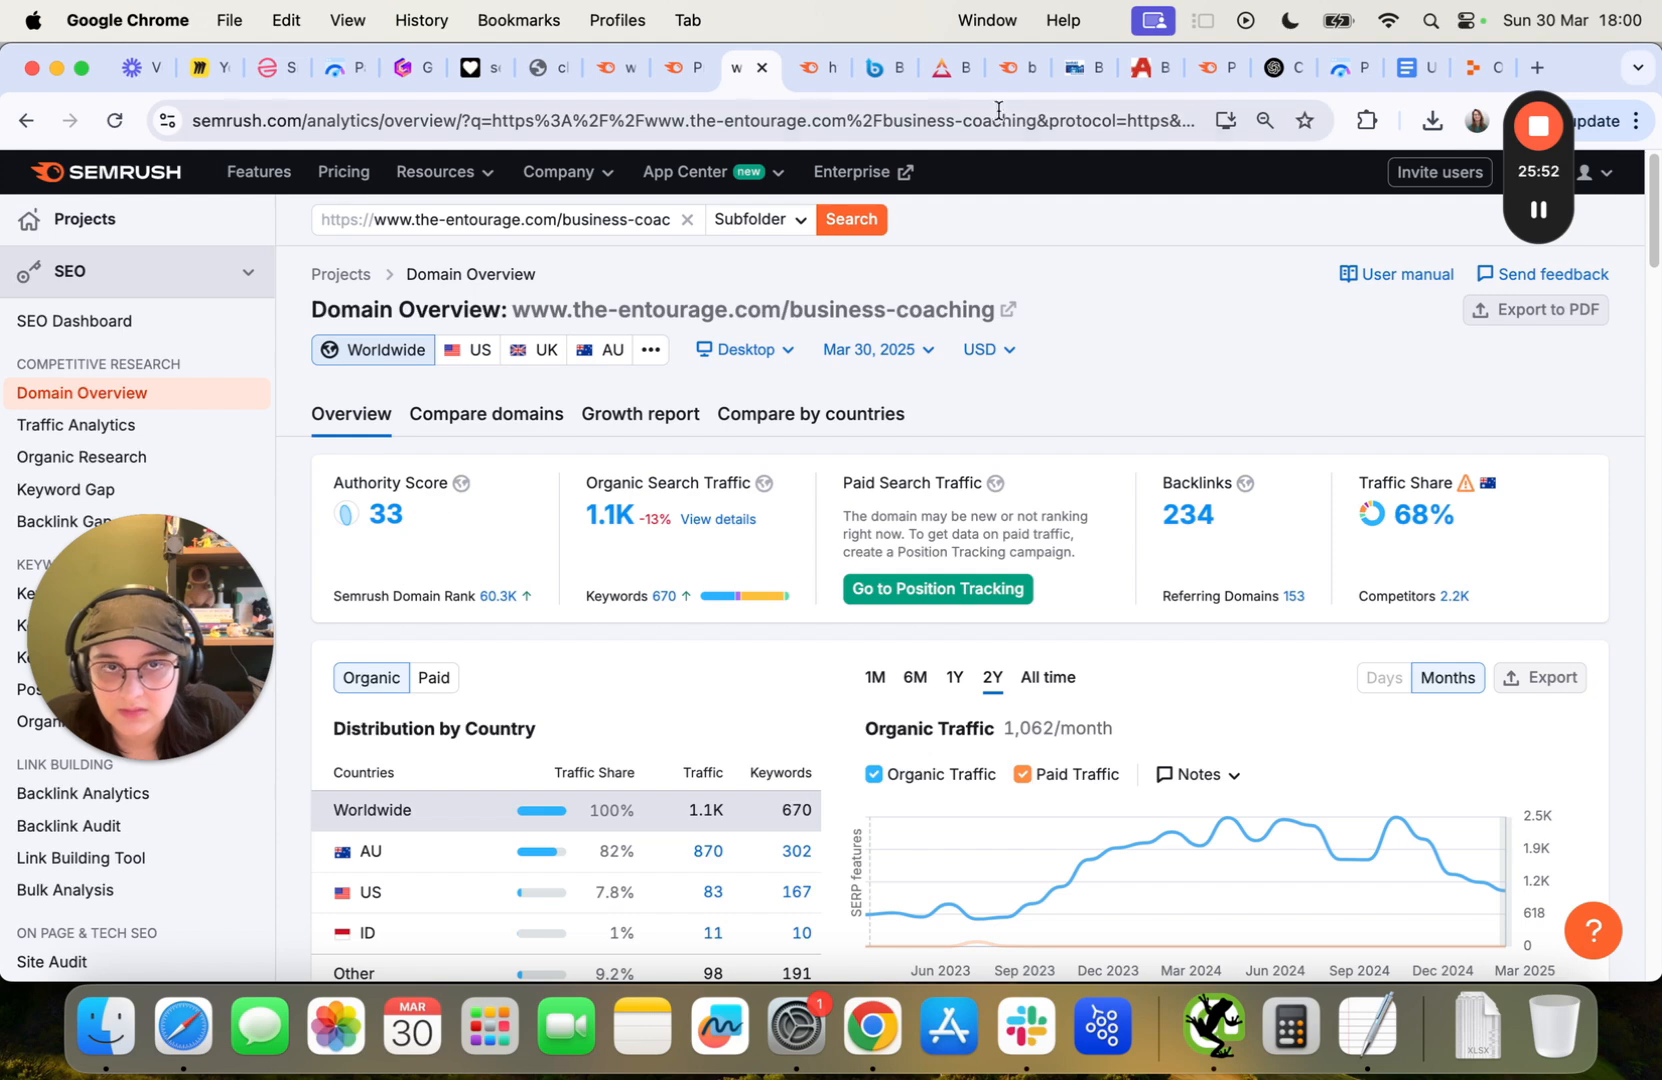
Find the ActionCOACH website among the open competitor sites and look up the Semrush domain overview for actioncoach.com.
{"action": "left_click", "coordinate": [1072, 76]}
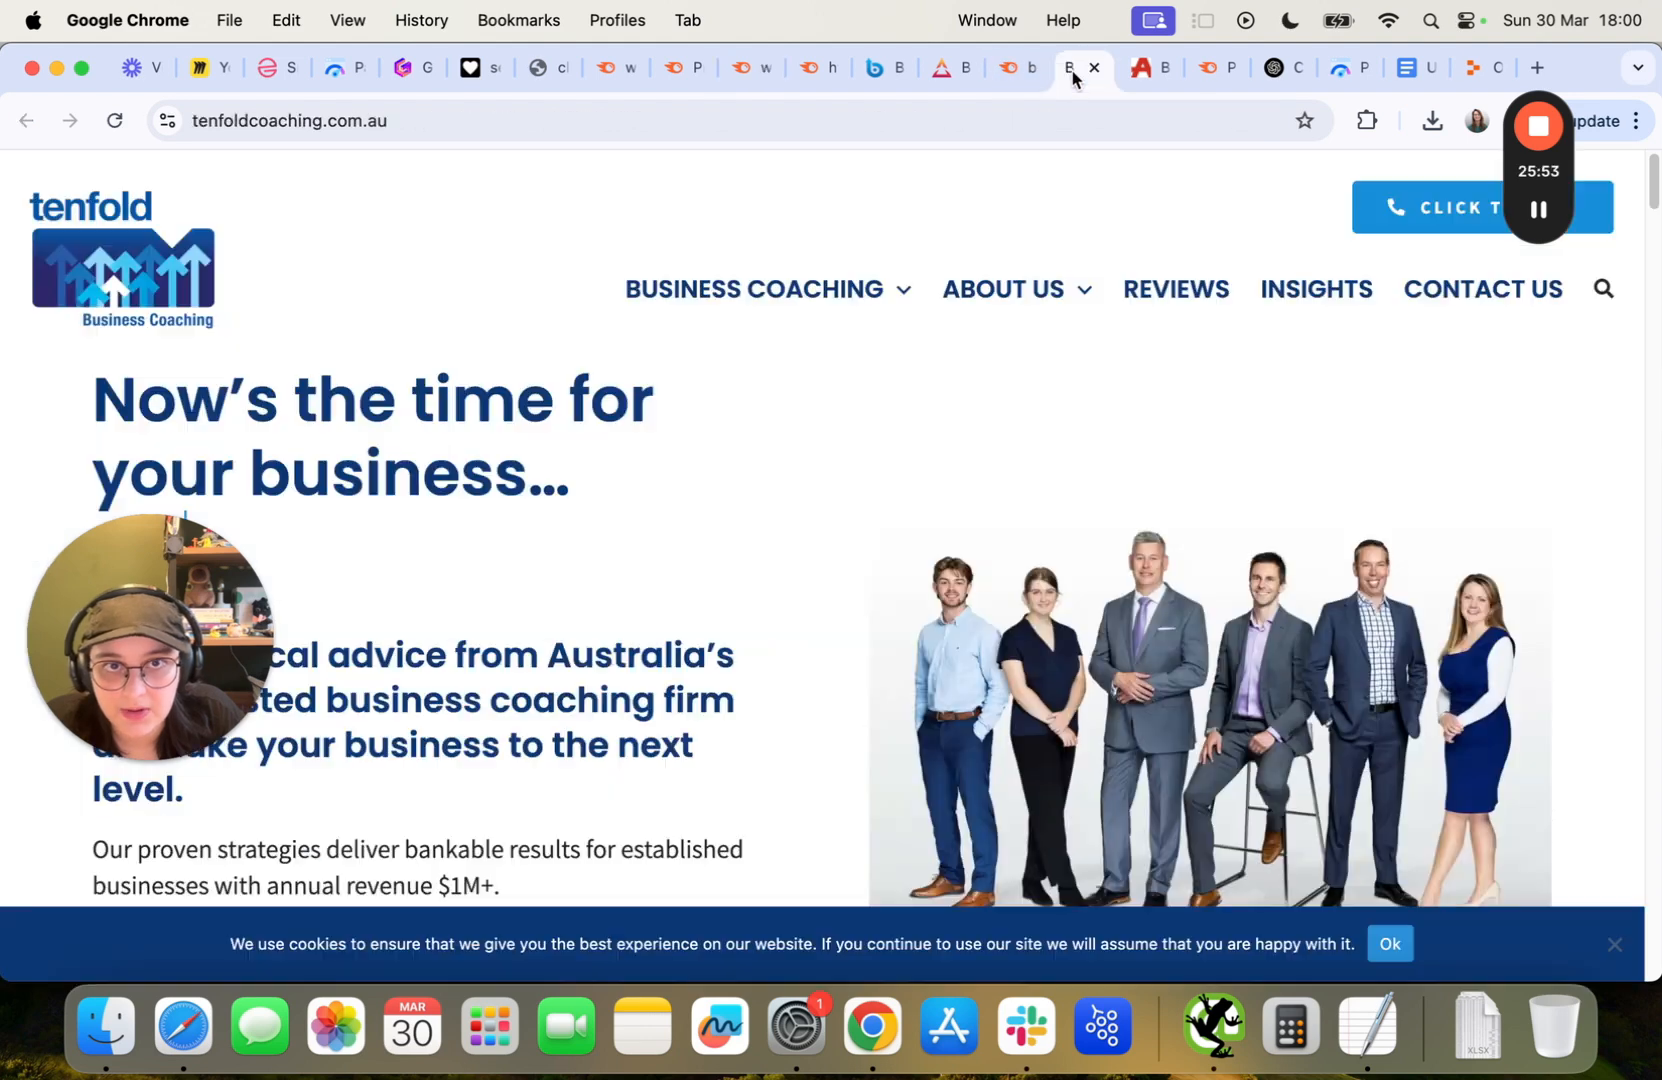
{"action": "left_click", "coordinate": [1146, 72]}
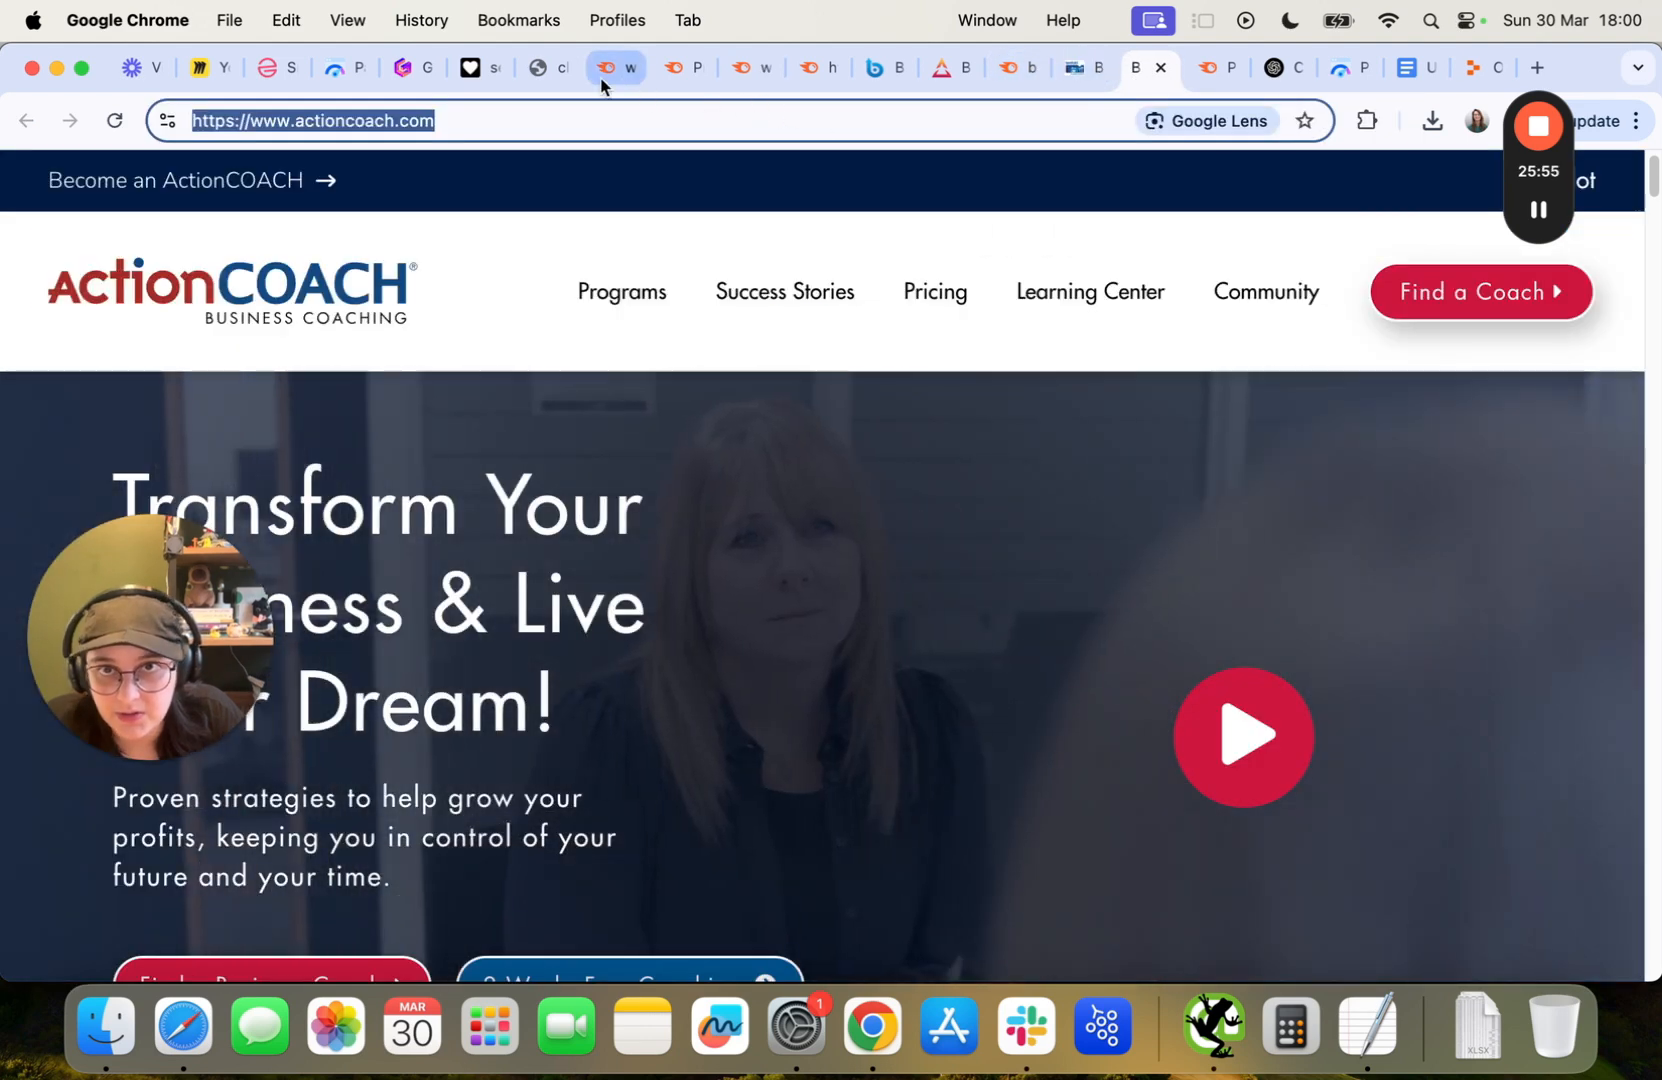
{"action": "left_click", "coordinate": [601, 70]}
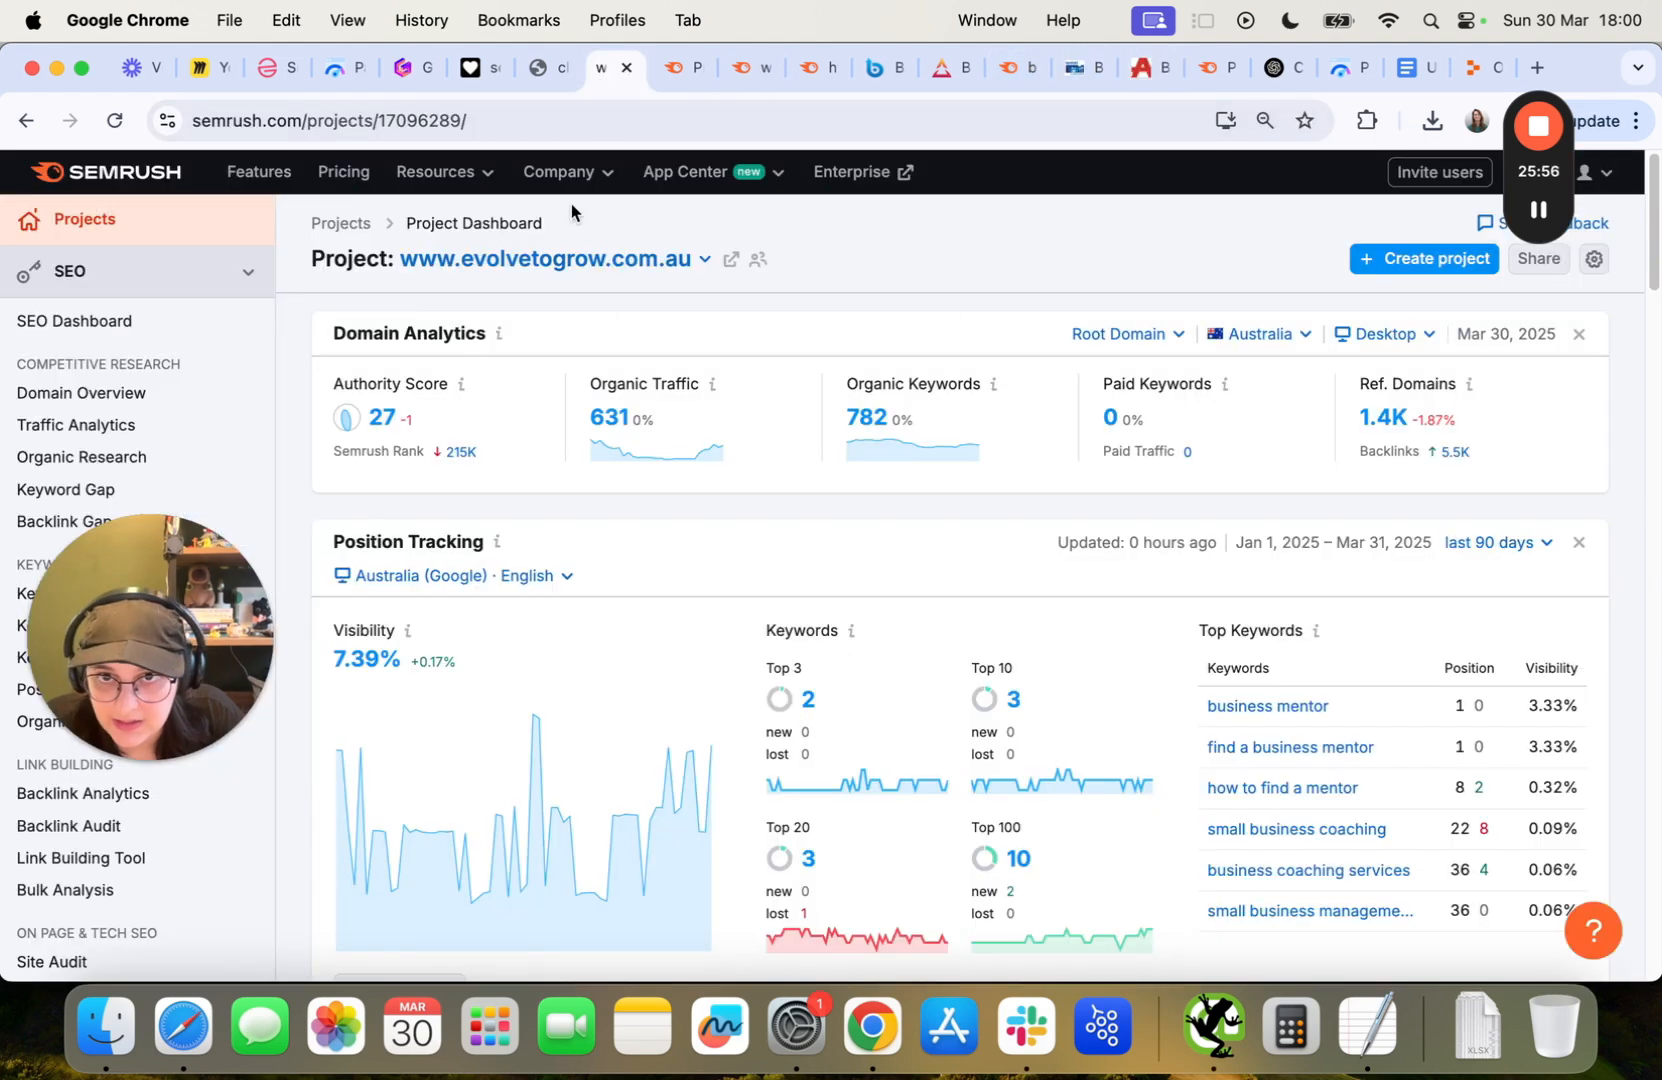
{"action": "left_click", "coordinate": [673, 68]}
{"action": "left_click", "coordinate": [757, 80]}
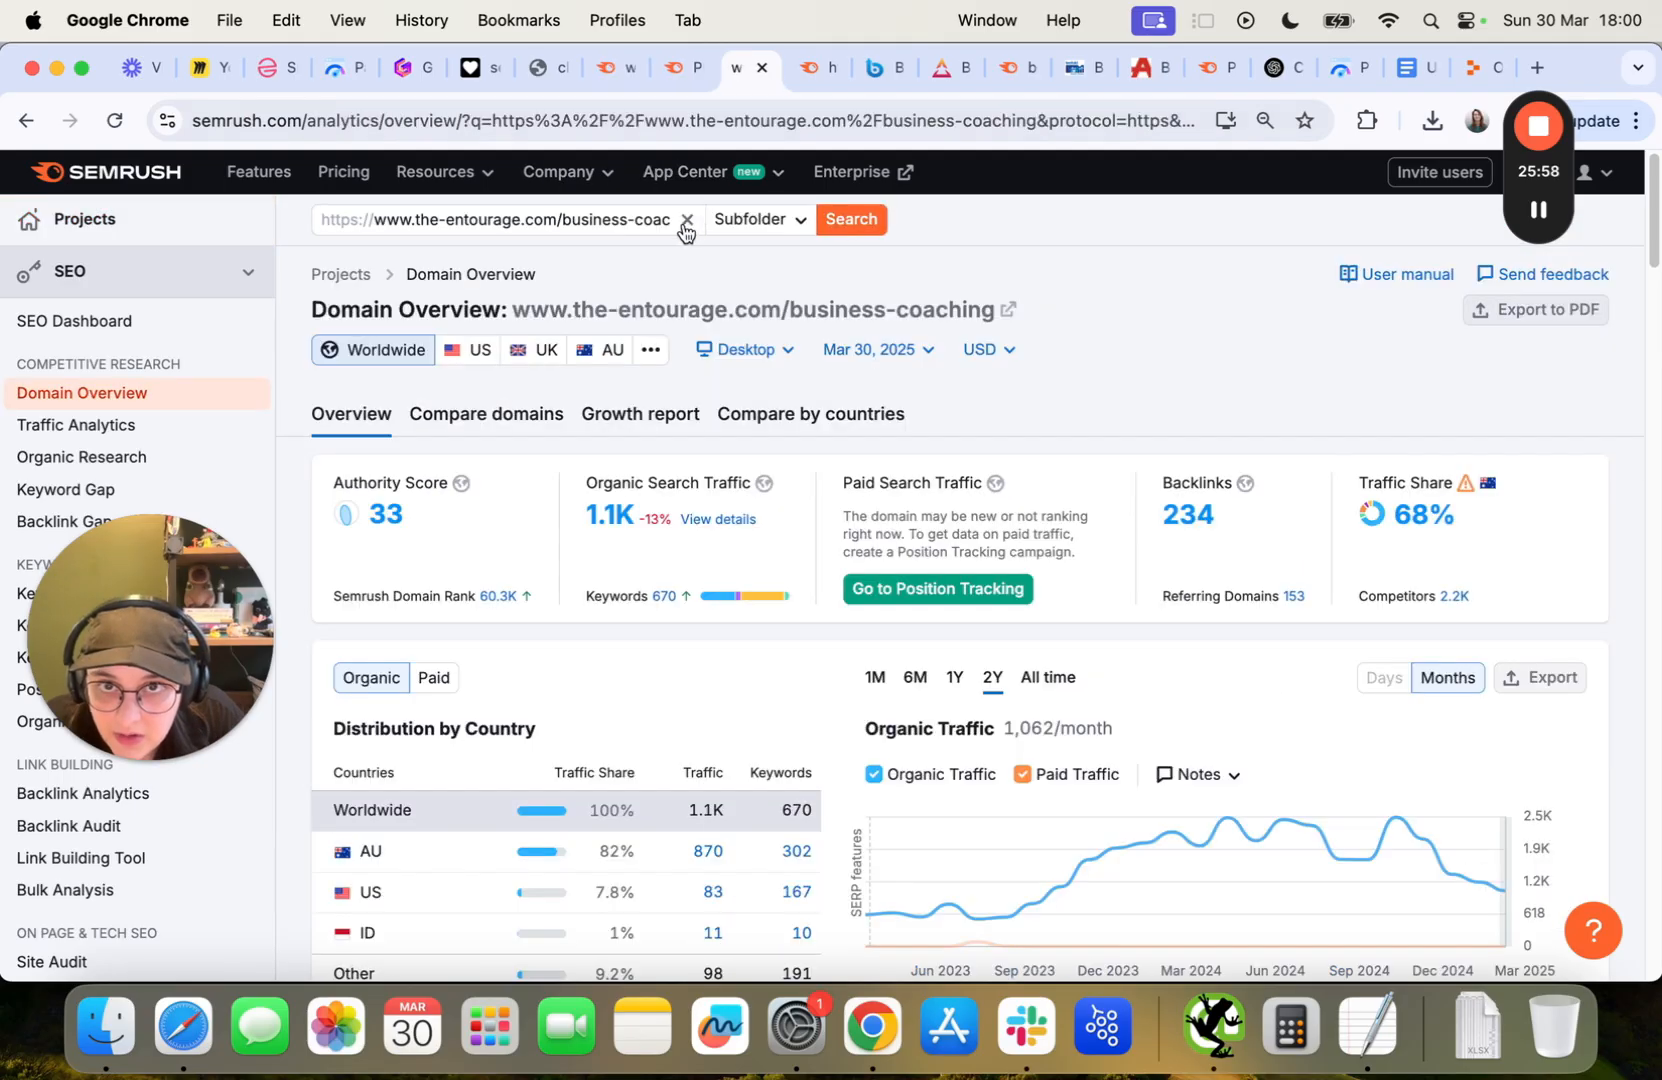
{"action": "left_click", "coordinate": [679, 219]}
{"action": "key", "text": "super+a"}
{"action": "key", "text": "super+v"}
{"action": "left_click", "coordinate": [843, 221]}
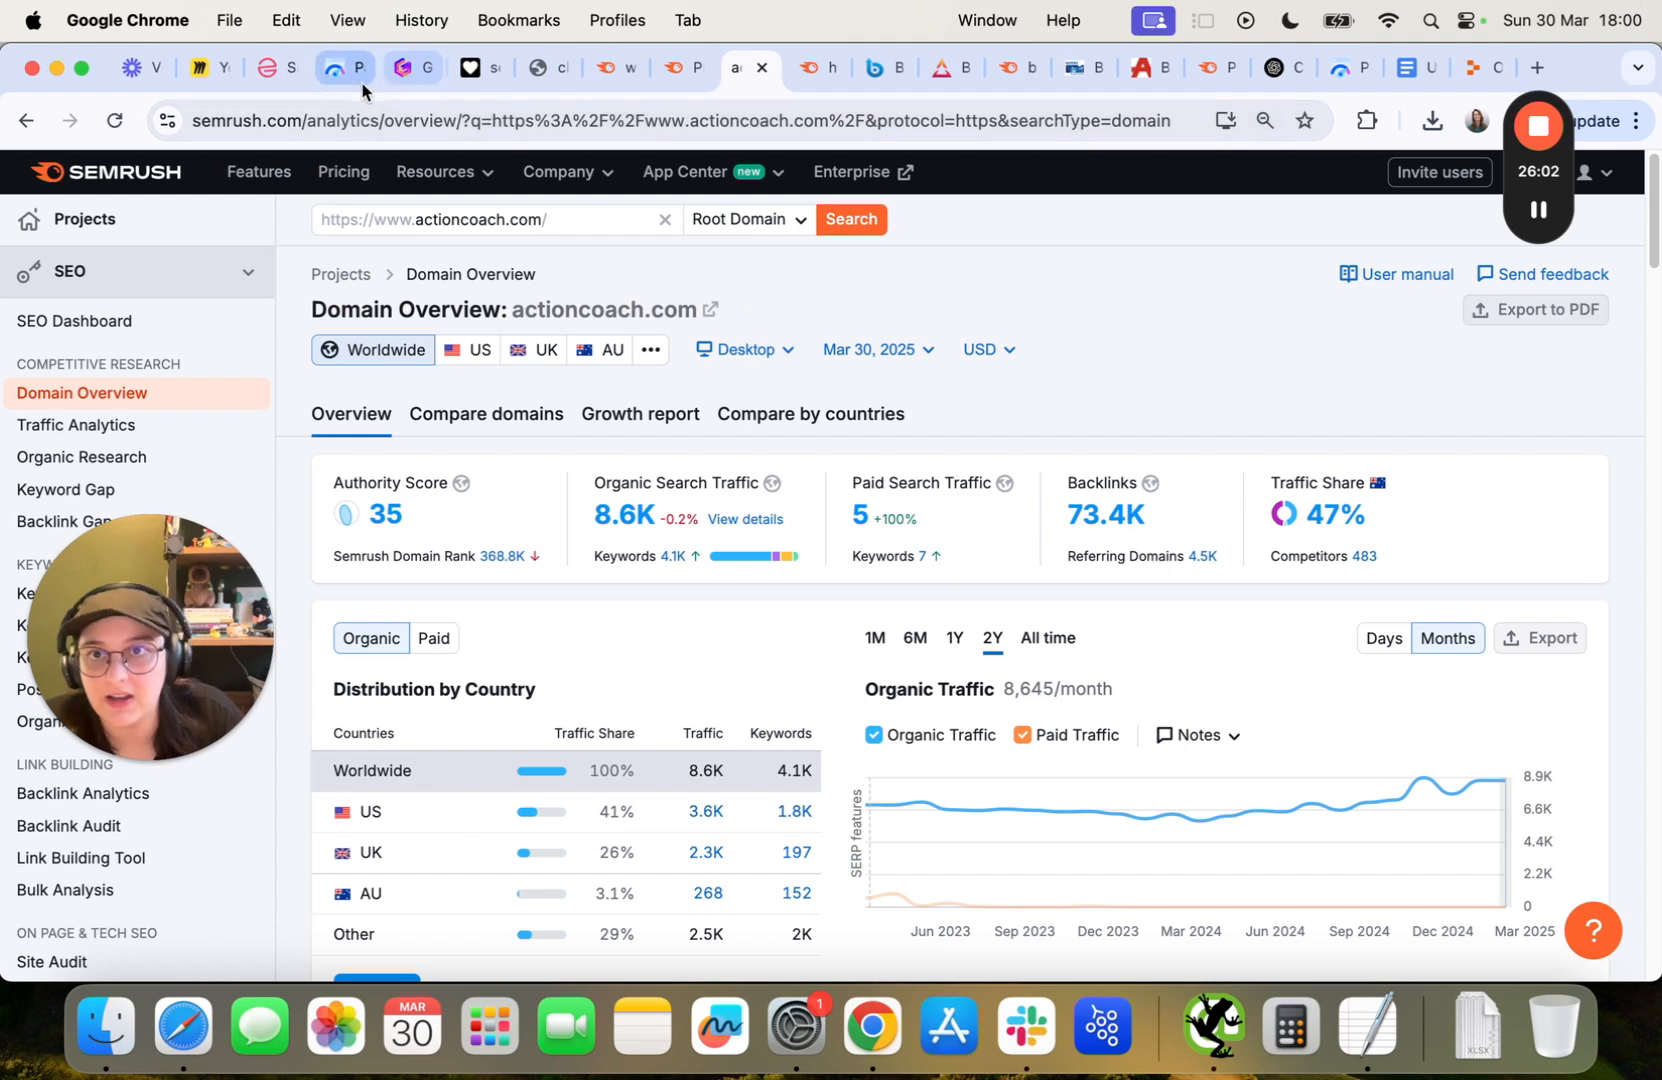
Set Competitor 1 Score to 33 and Competitor 2 Score to 35 in the SEO audit tool's domain metrics.
{"action": "left_click", "coordinate": [471, 70]}
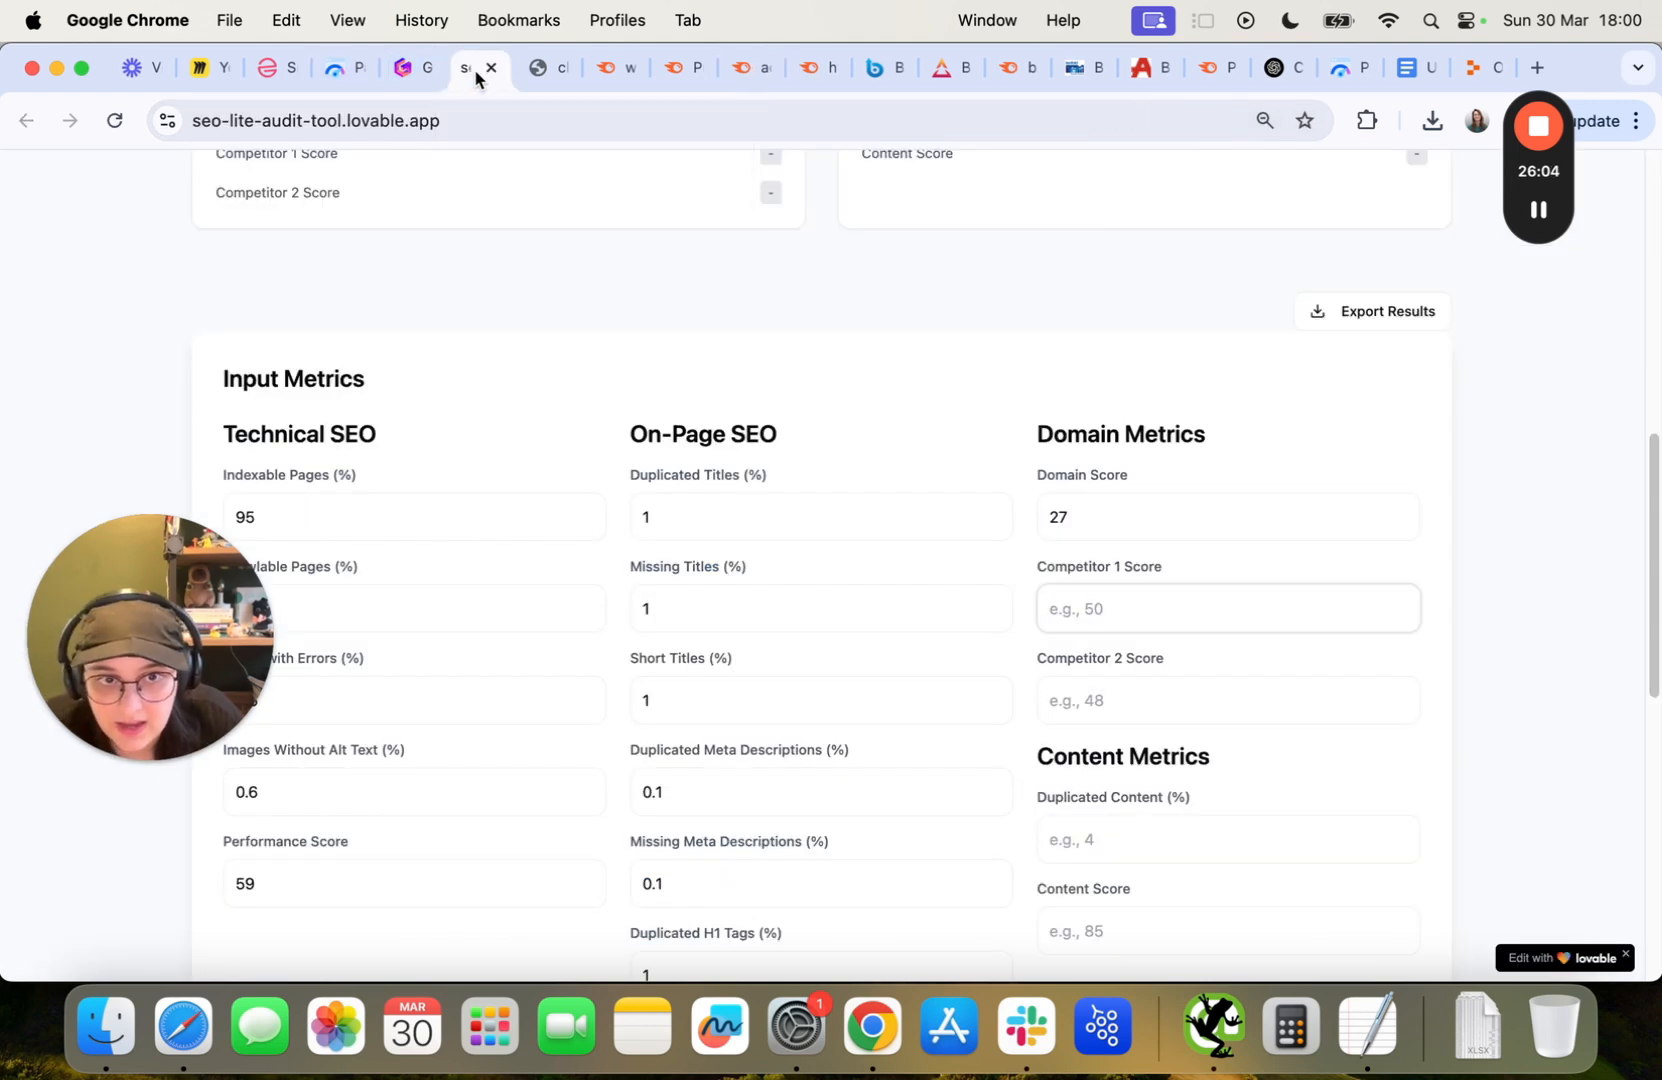
{"action": "type", "text": "33"}
{"action": "left_click", "coordinate": [1100, 677]}
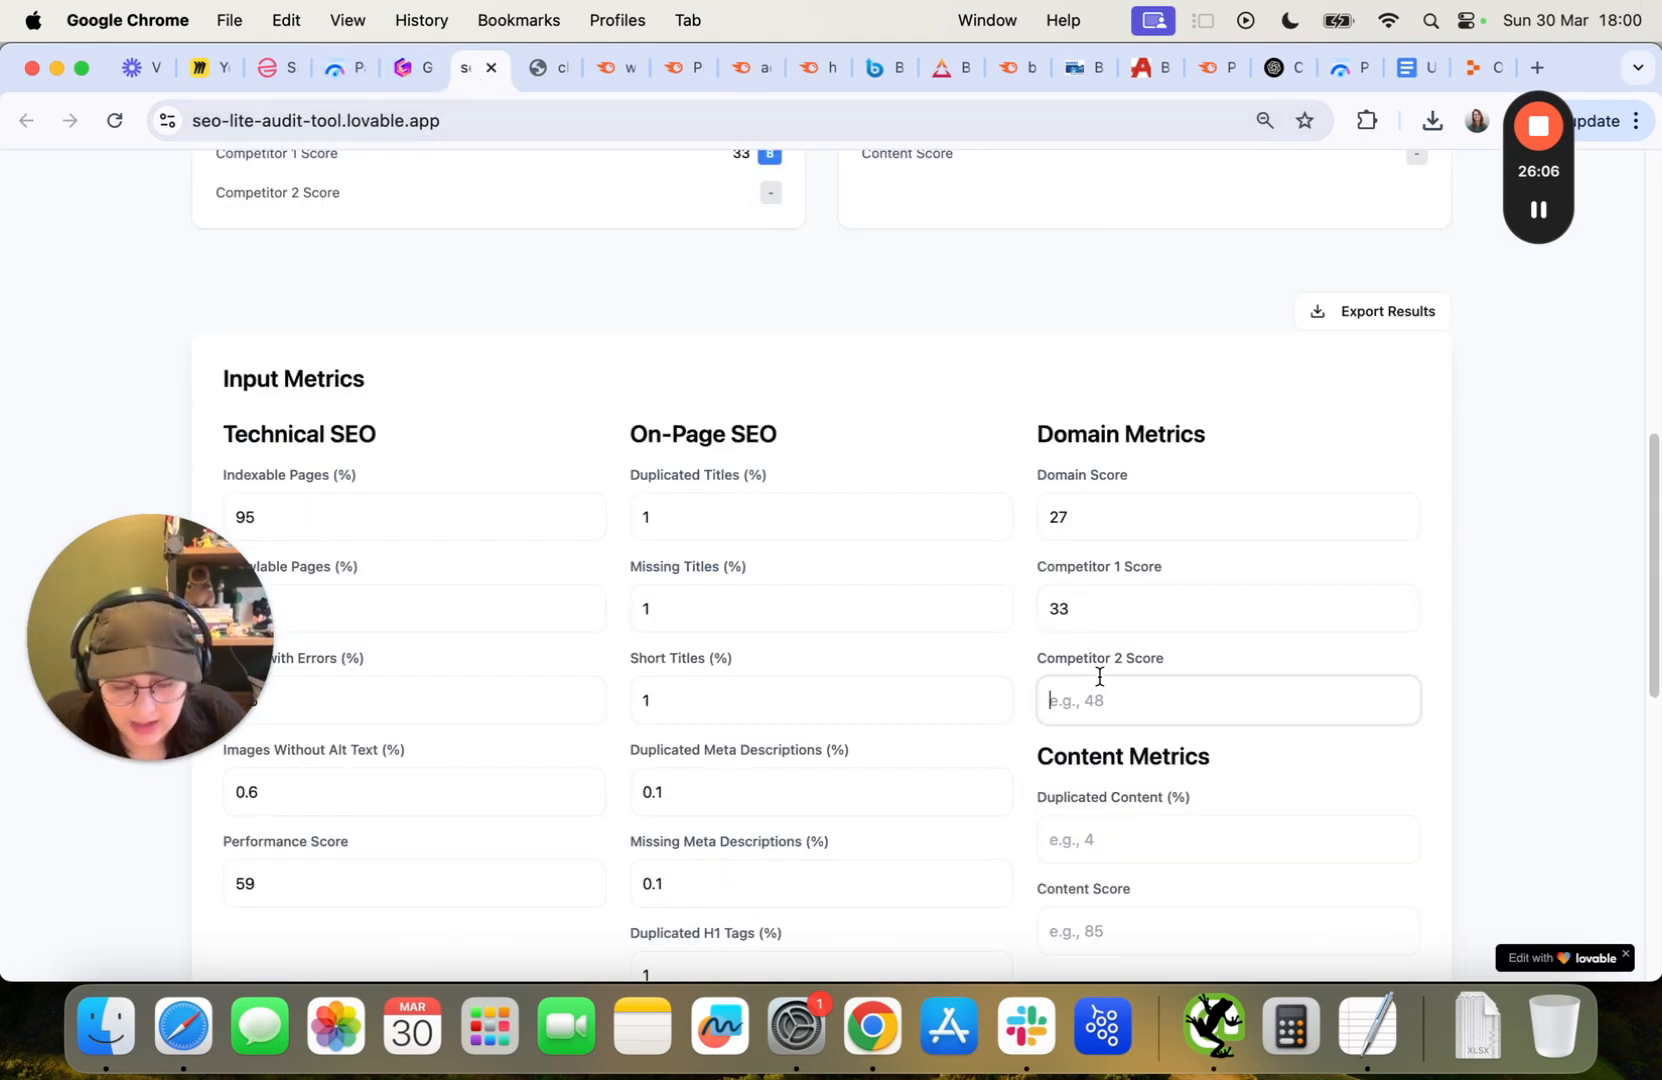
{"action": "type", "text": "35"}
{"action": "left_click", "coordinate": [998, 532]}
{"action": "scroll", "coordinate": [1170, 700], "scroll_direction": "down", "scroll_amount": 1}
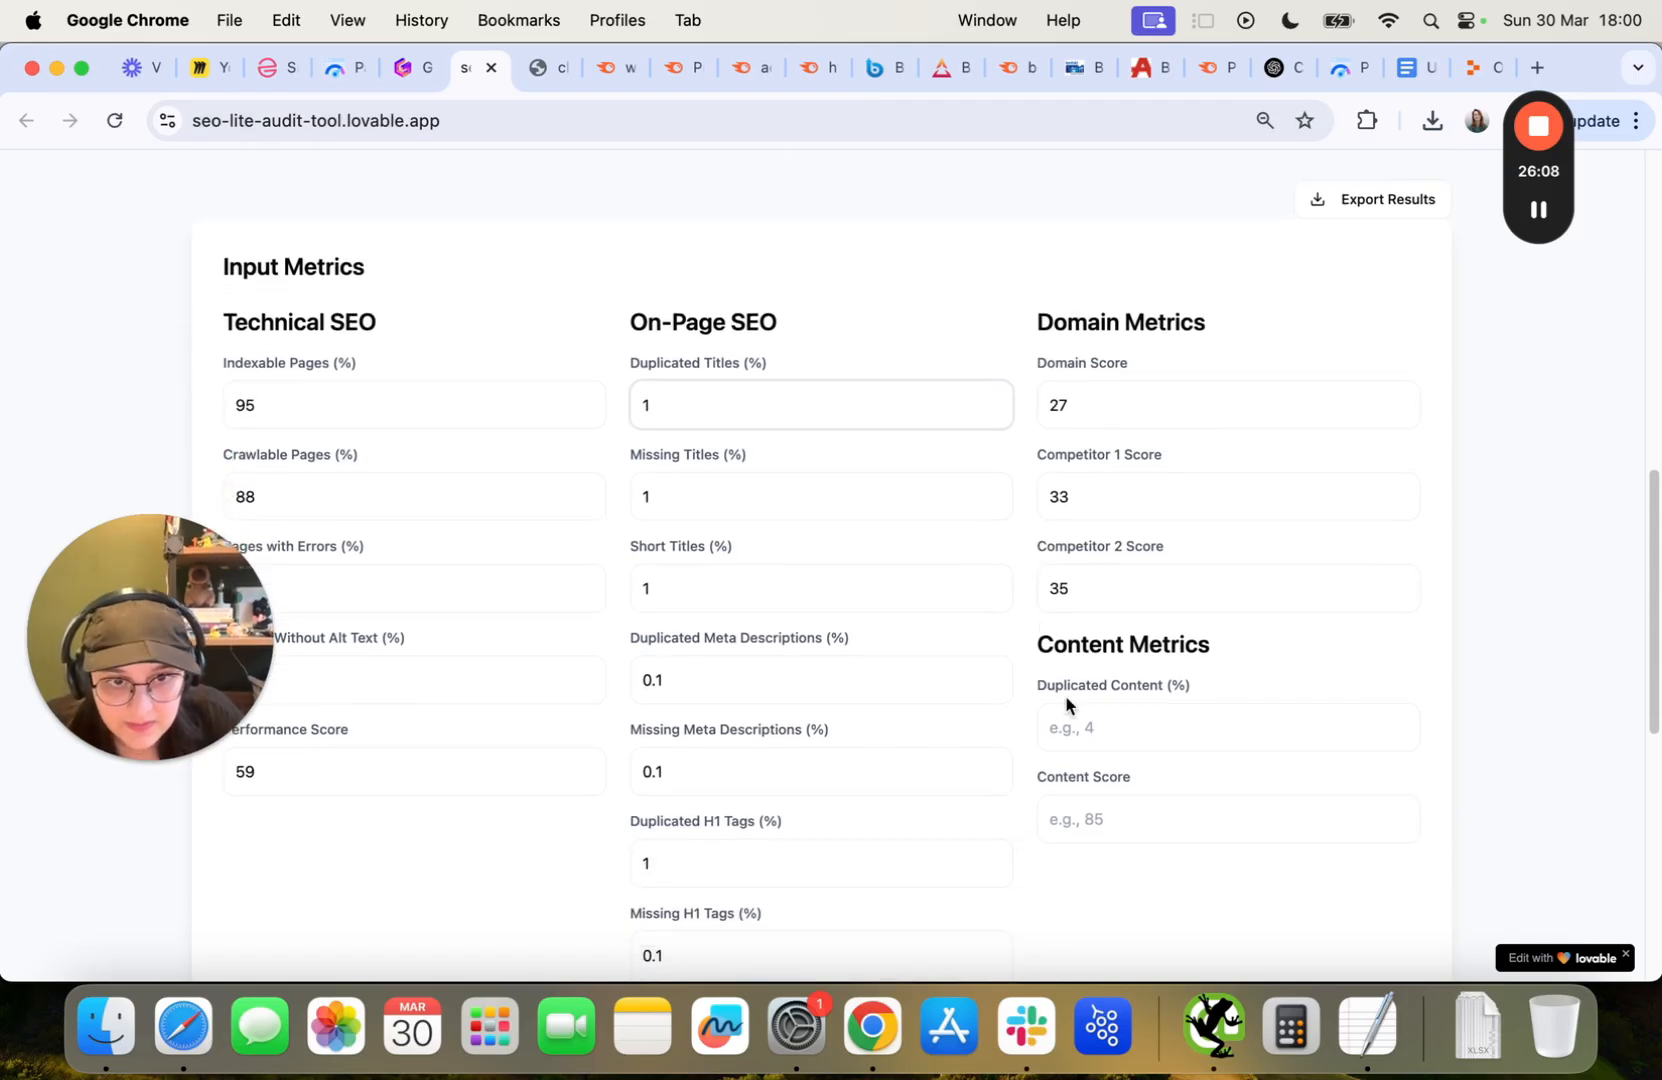
Check the duplicate content entries in Screaming Frog's crawl overview and set Duplicated Content to 0.1 in the audit tool.
{"action": "left_click", "coordinate": [1213, 1025]}
{"action": "scroll", "coordinate": [1191, 516], "scroll_direction": "down", "scroll_amount": 5}
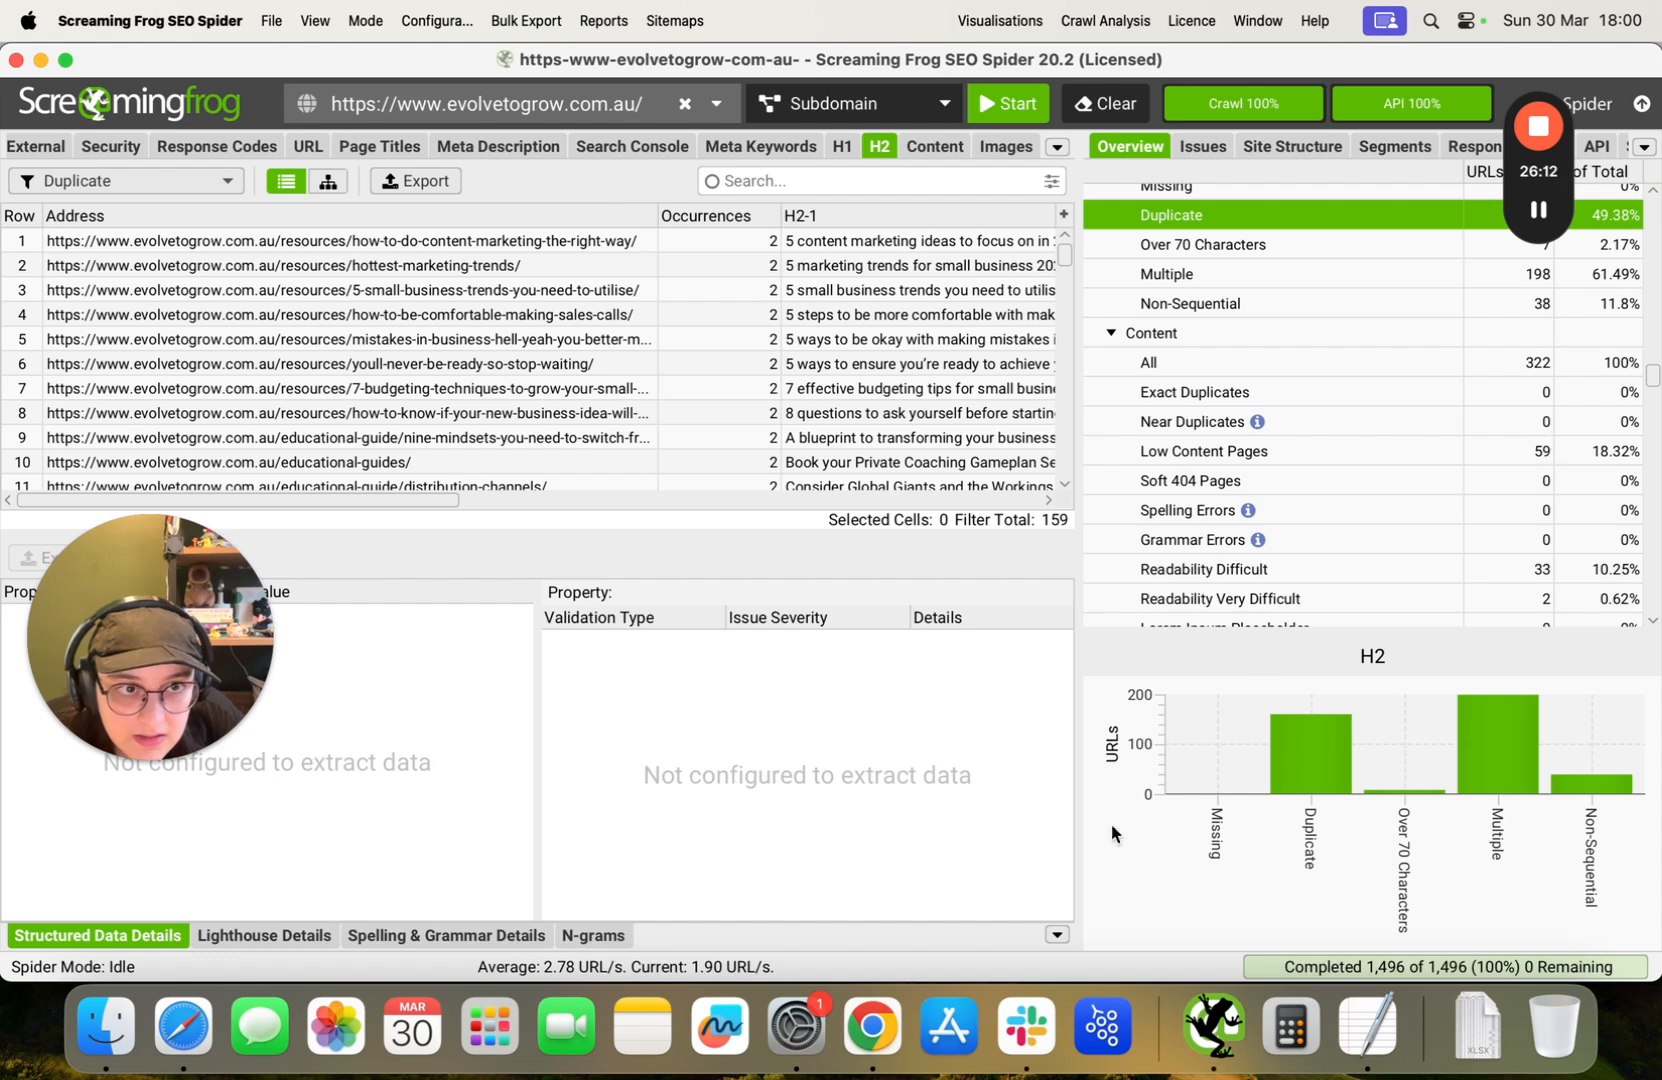
{"action": "left_click", "coordinate": [860, 1030]}
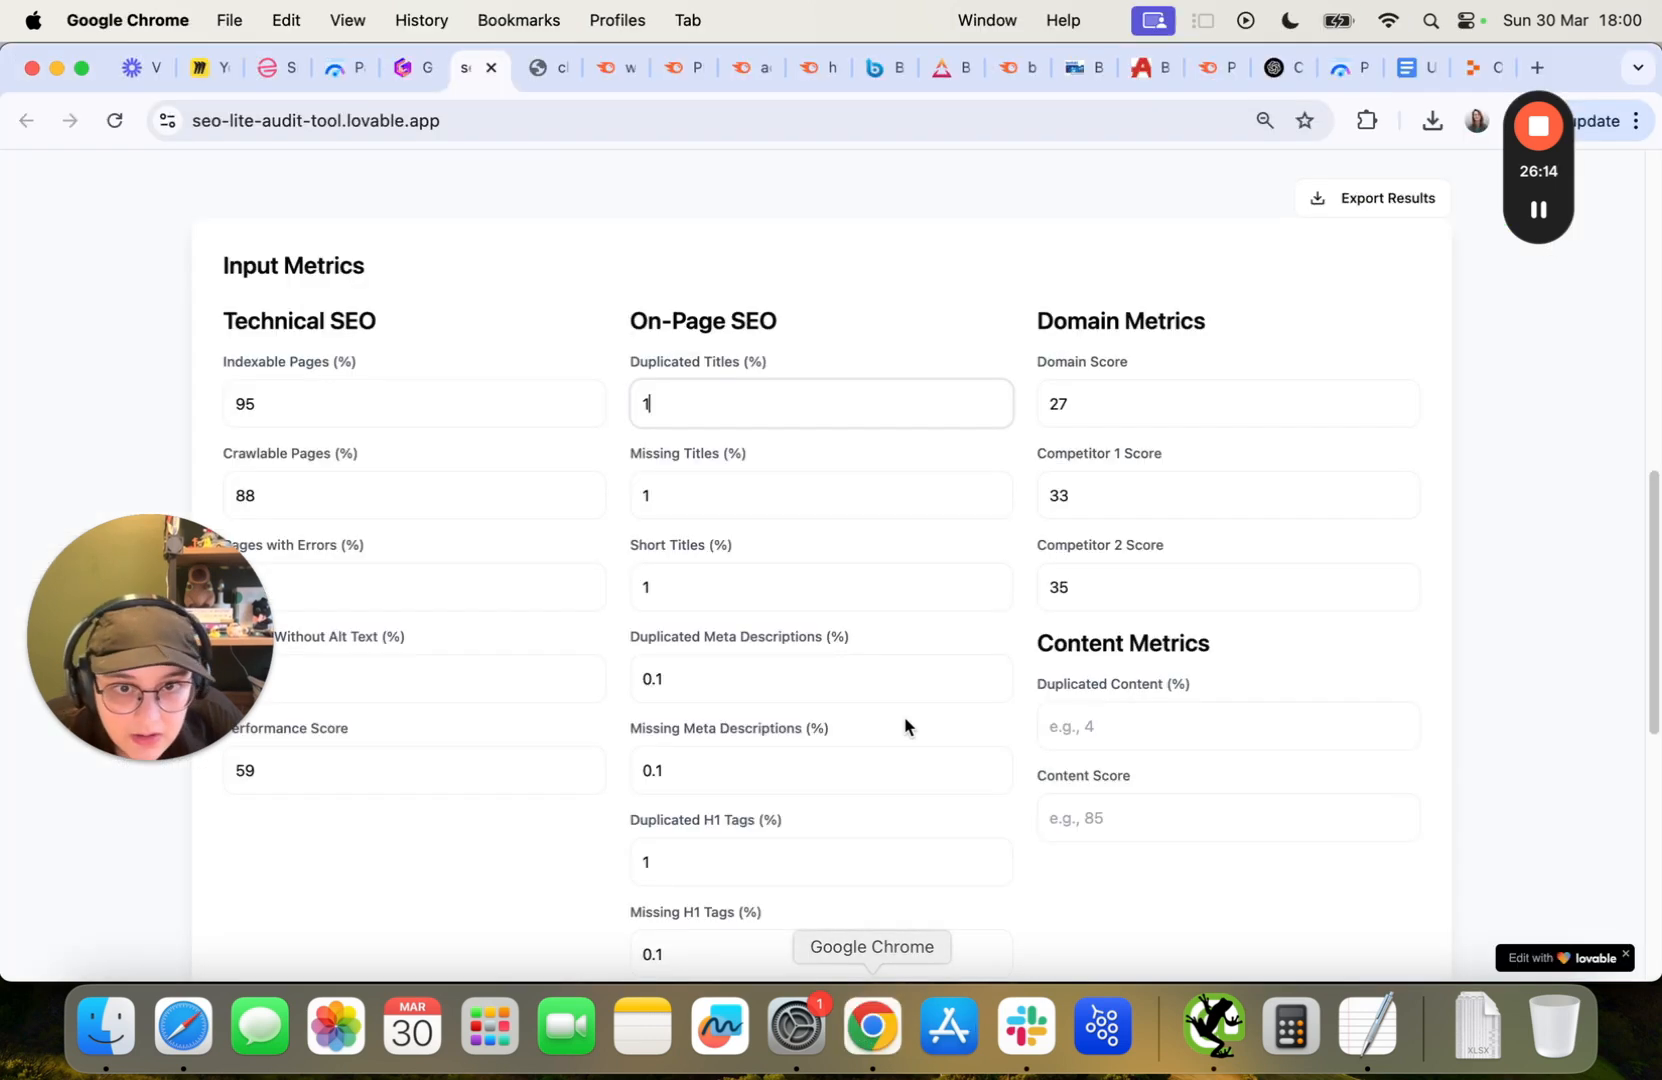
{"action": "left_click", "coordinate": [1049, 729]}
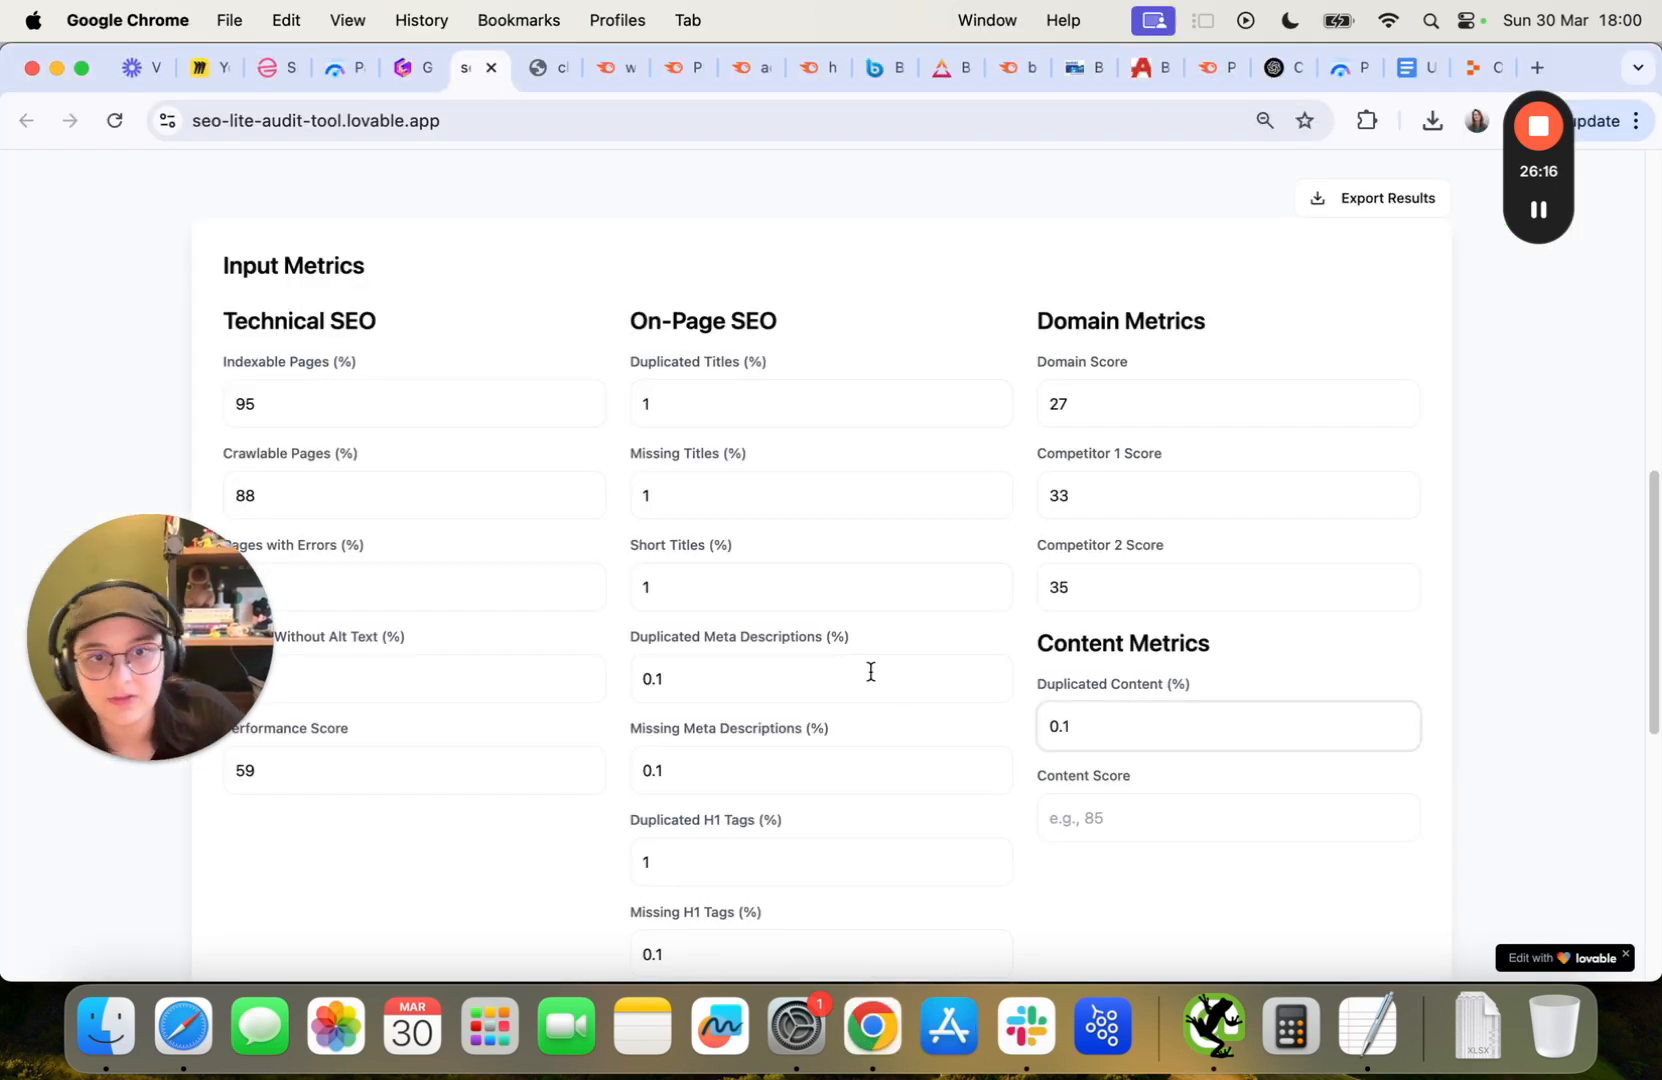
Review the Technical SEO and On-Page SEO grades in the audit results, focusing on Performance Score and Duplicated H2 Tags.
{"action": "scroll", "coordinate": [870, 671], "scroll_direction": "up", "scroll_amount": 10}
{"action": "scroll", "coordinate": [790, 597], "scroll_direction": "down", "scroll_amount": 2}
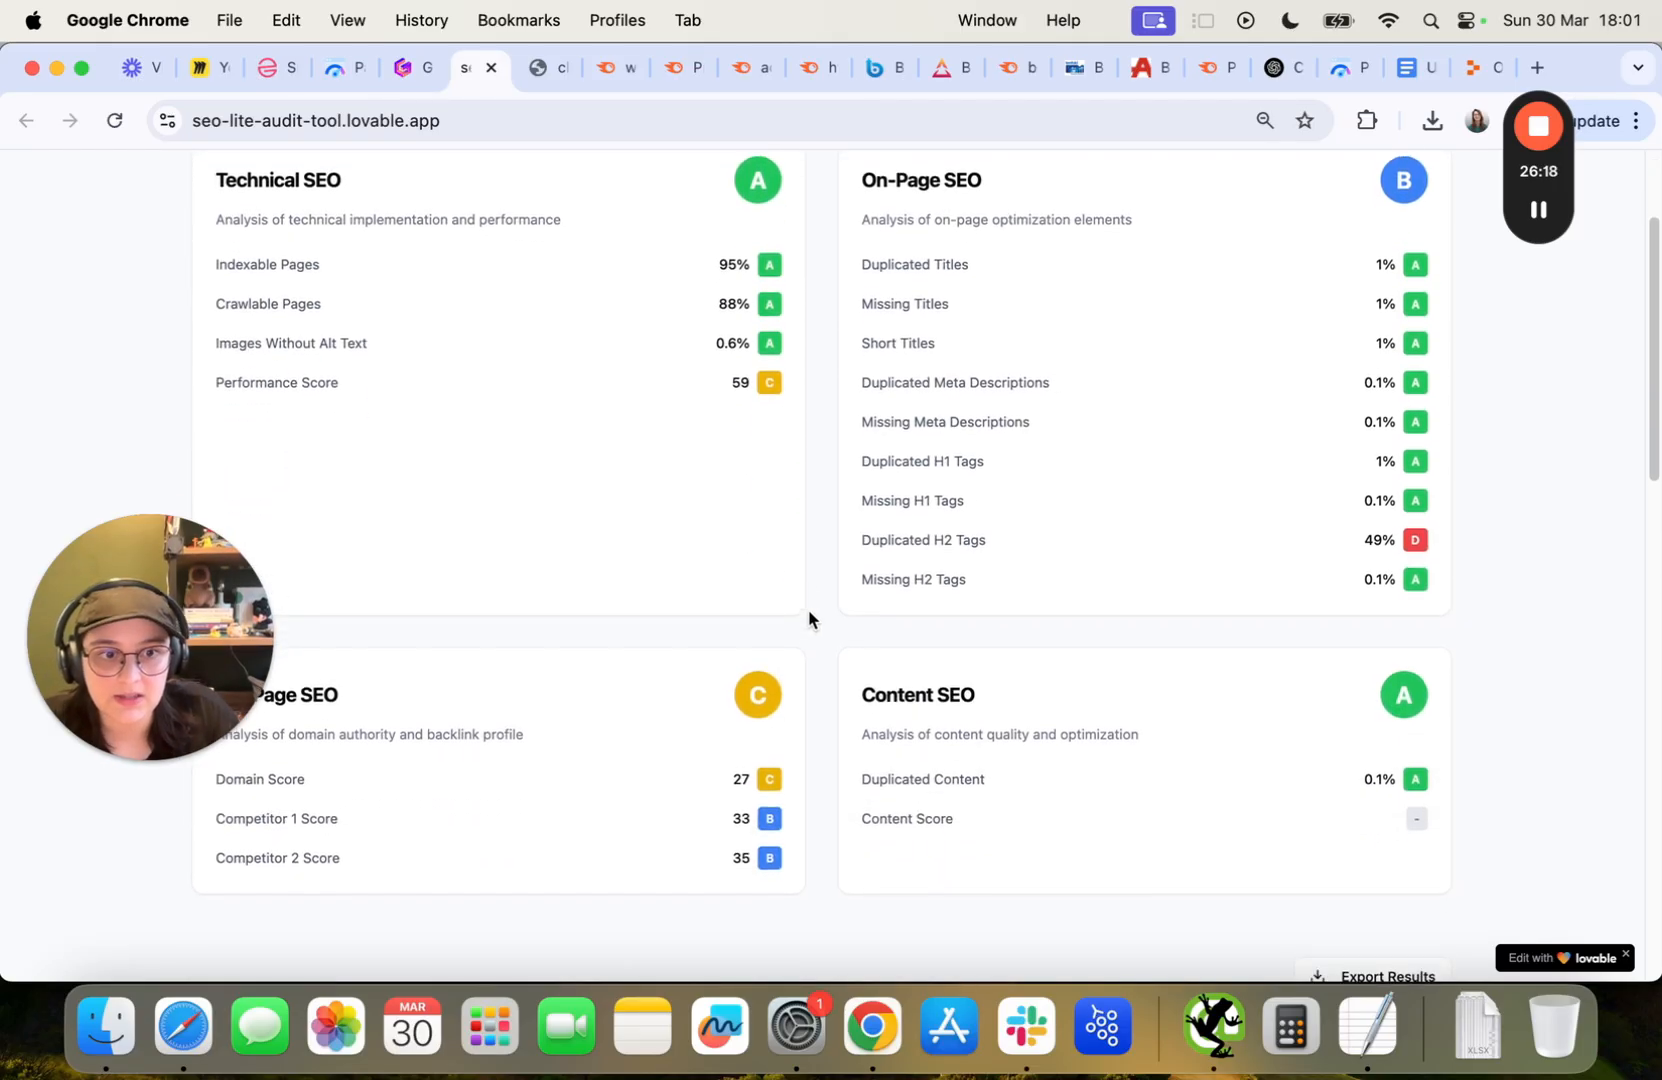
{"action": "scroll", "coordinate": [808, 613], "scroll_direction": "up", "scroll_amount": 1}
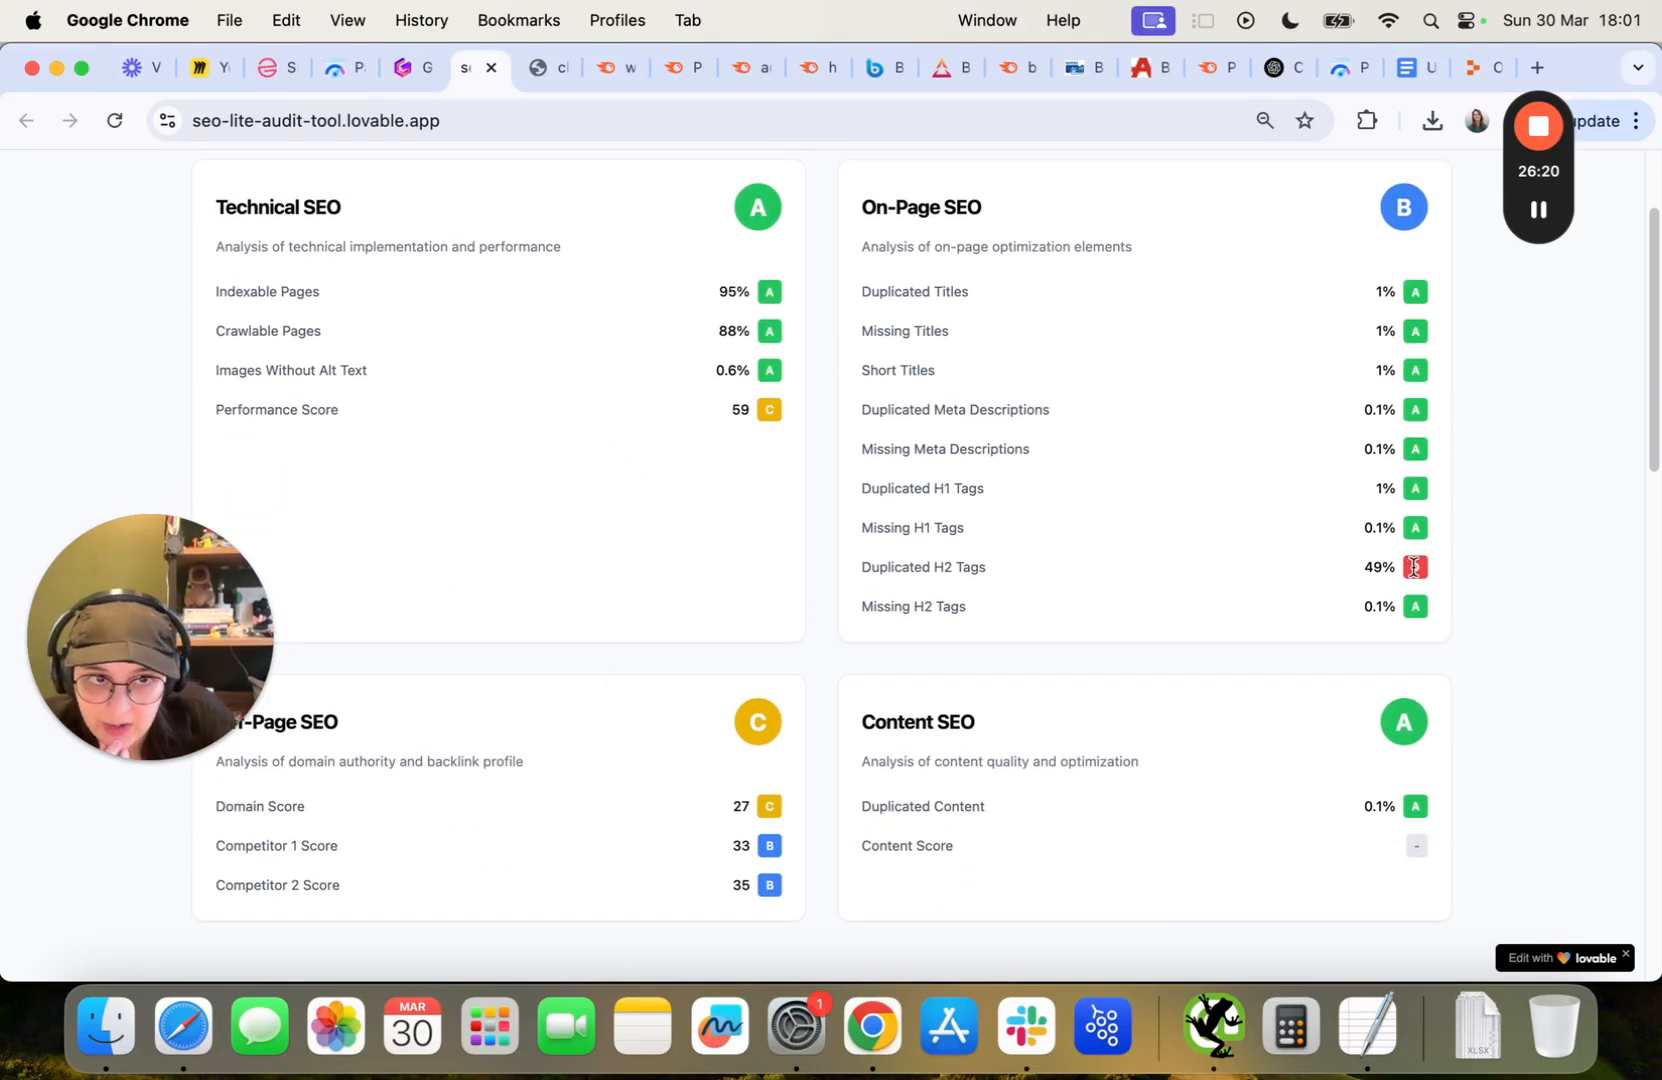
{"action": "left_click_drag", "start_coordinate": [262, 600], "coordinate": [1567, 800]}
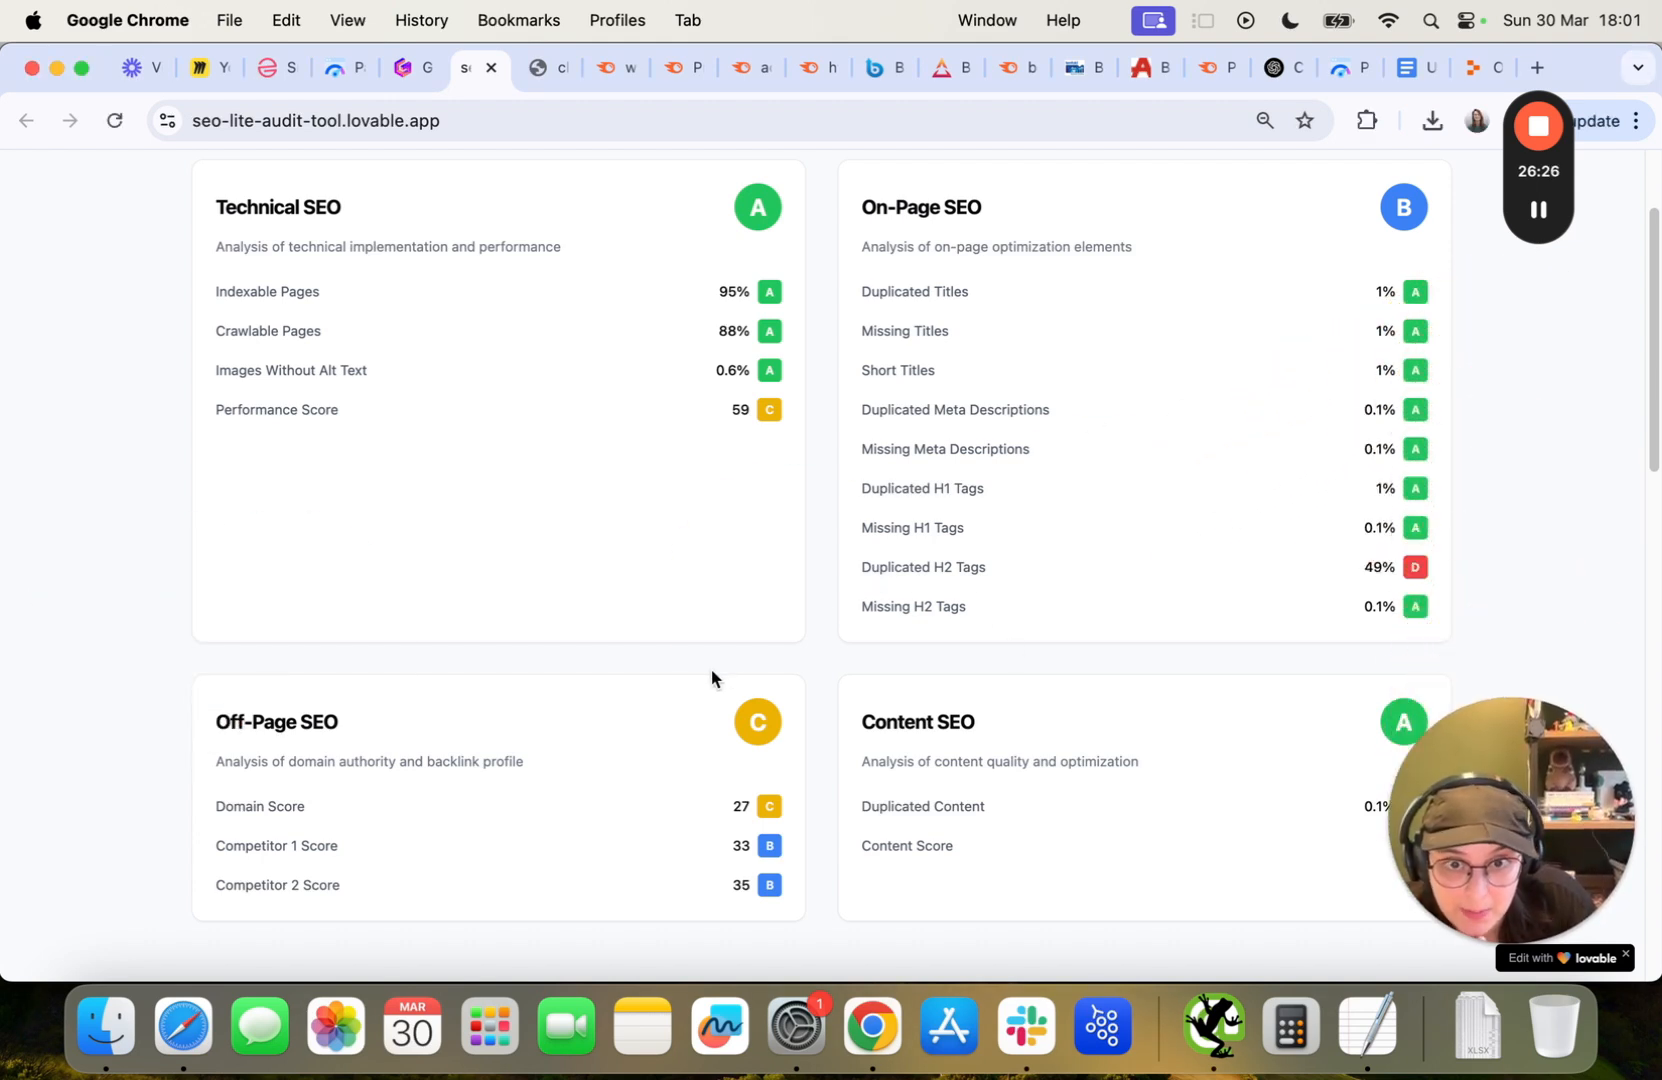
{"action": "left_click_drag", "start_coordinate": [857, 571], "coordinate": [1440, 565]}
{"action": "left_click", "coordinate": [965, 560]}
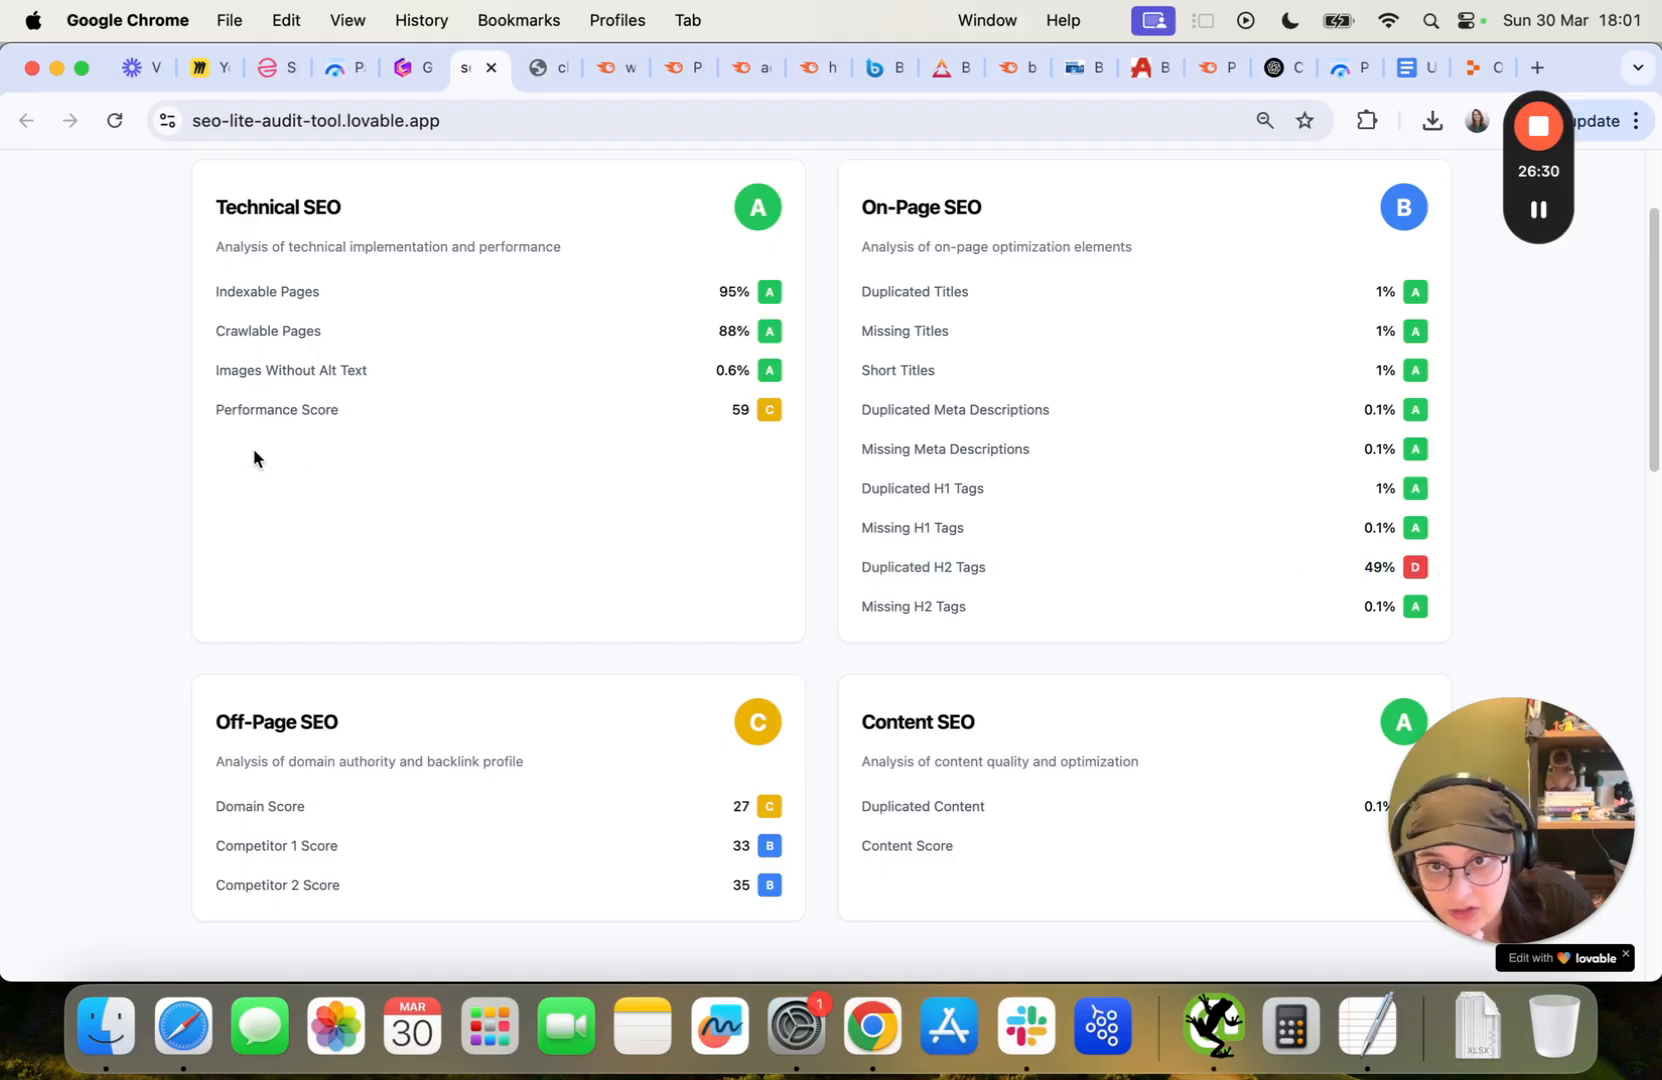
{"action": "left_click_drag", "start_coordinate": [253, 448], "coordinate": [894, 386]}
{"action": "left_click", "coordinate": [554, 747]}
Review the Off-Page SEO domain score against the competitor scores and read the suggested optimizations.
{"action": "scroll", "coordinate": [554, 747], "scroll_direction": "down", "scroll_amount": 4}
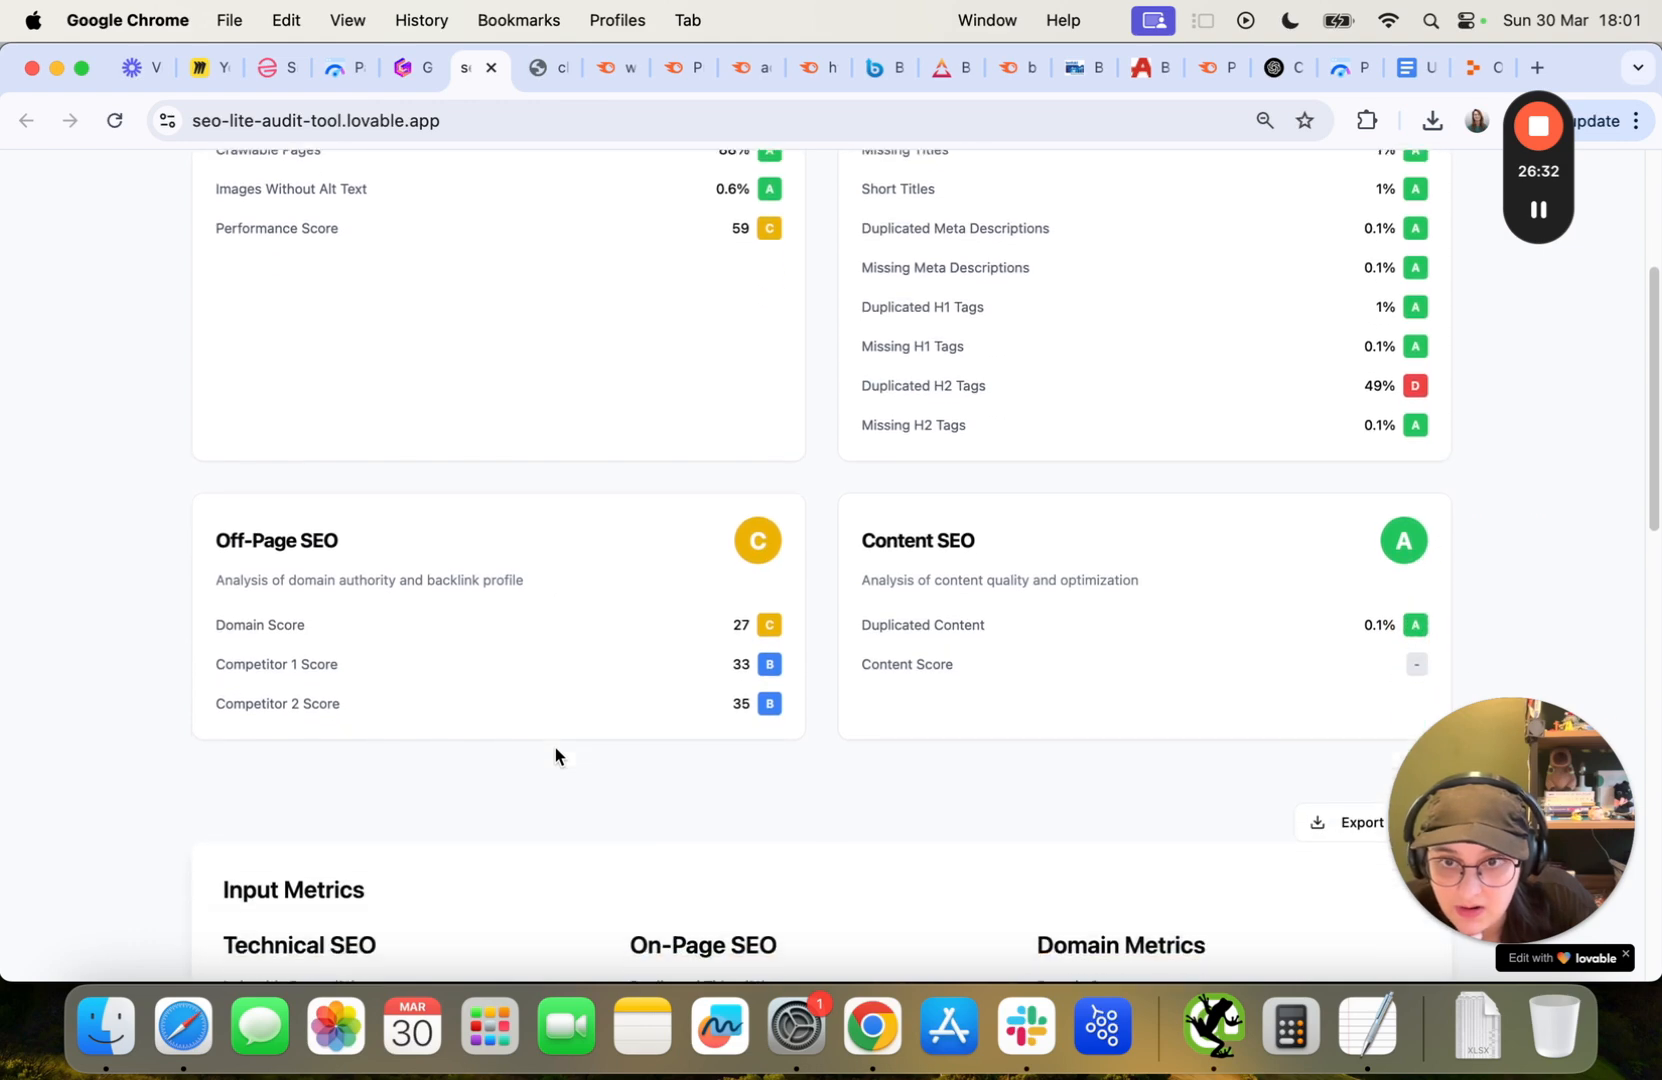
{"action": "left_click_drag", "start_coordinate": [218, 594], "coordinate": [306, 594]}
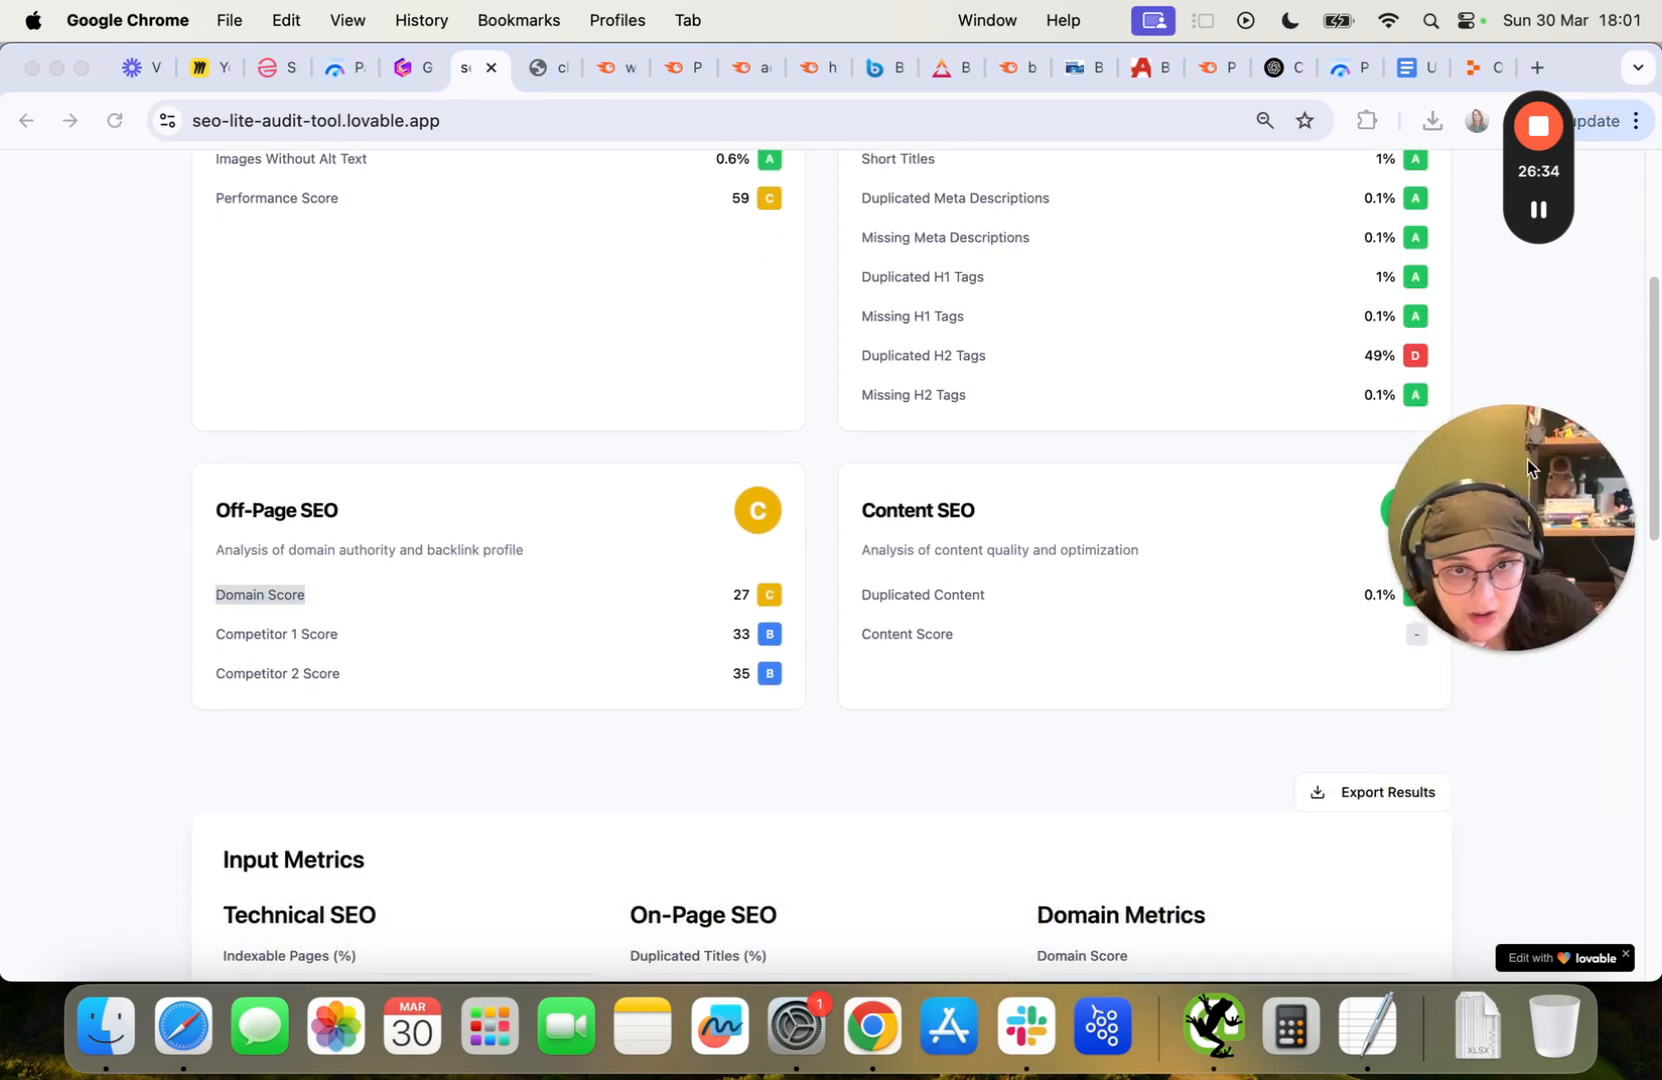
{"action": "scroll", "coordinate": [1530, 460], "scroll_direction": "up", "scroll_amount": 6}
{"action": "scroll", "coordinate": [1530, 461], "scroll_direction": "down", "scroll_amount": 20}
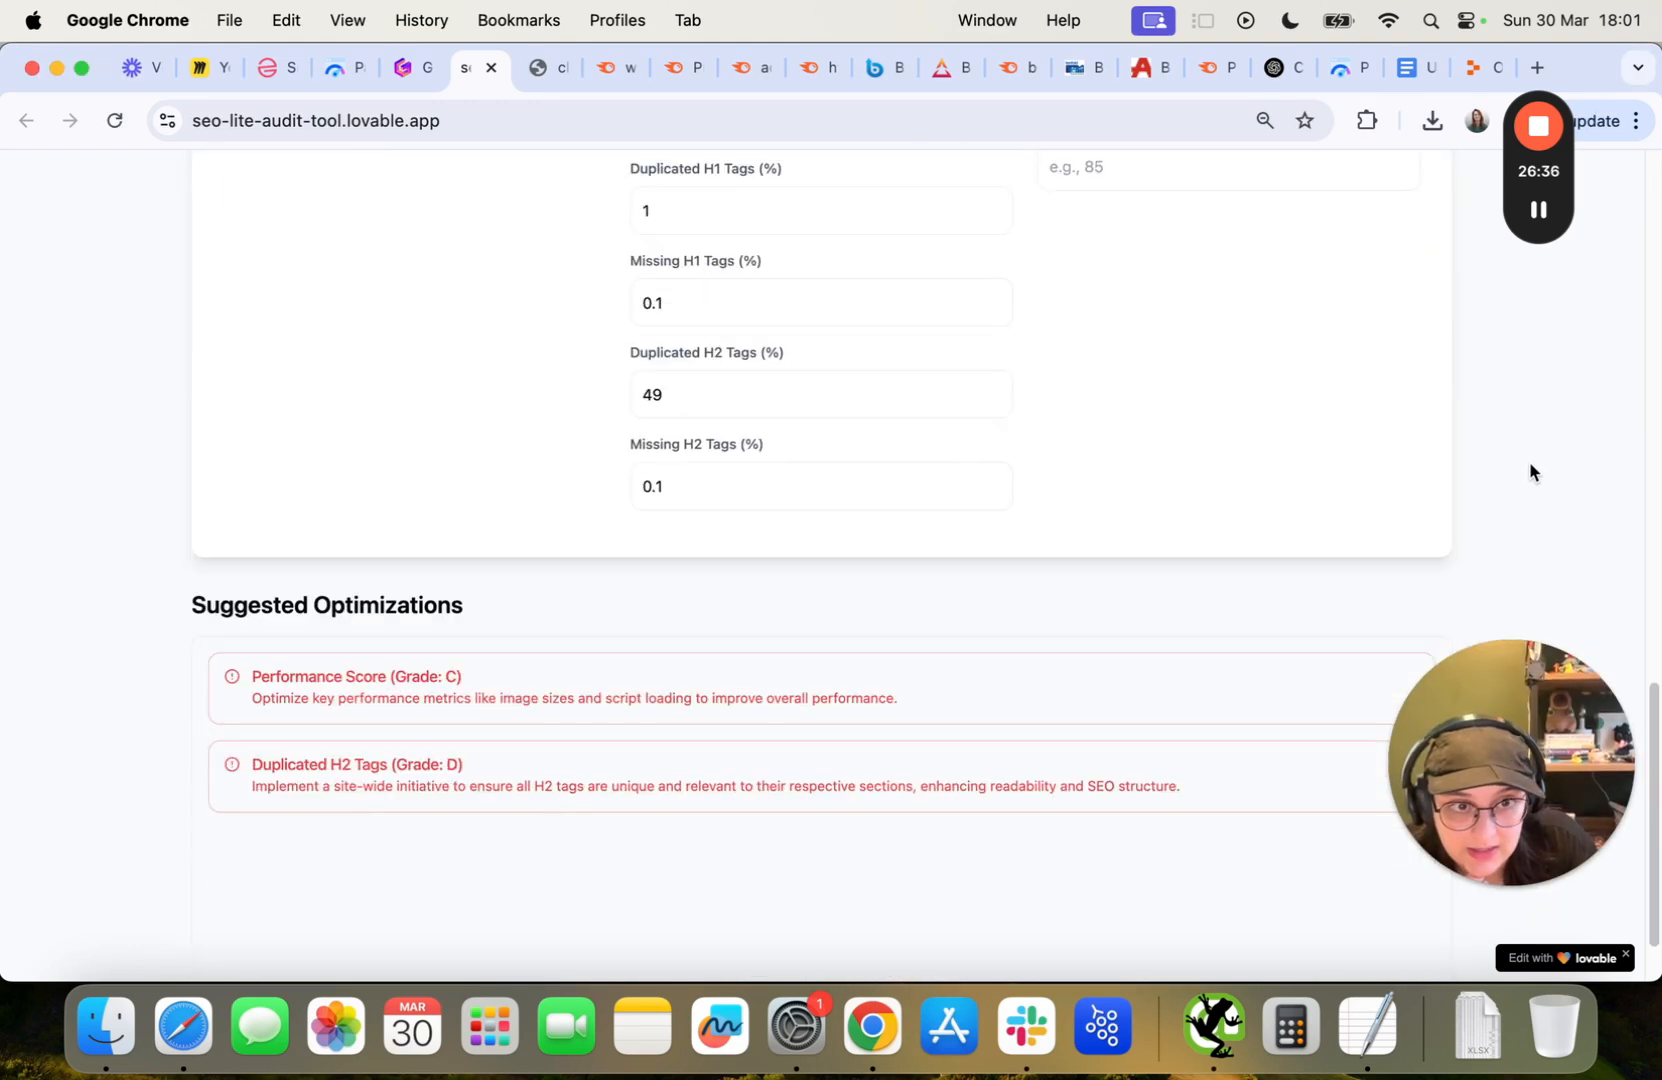
Export the SEO audit results as a JSON file and return to the grade summary.
{"action": "scroll", "coordinate": [1530, 461], "scroll_direction": "up", "scroll_amount": 19}
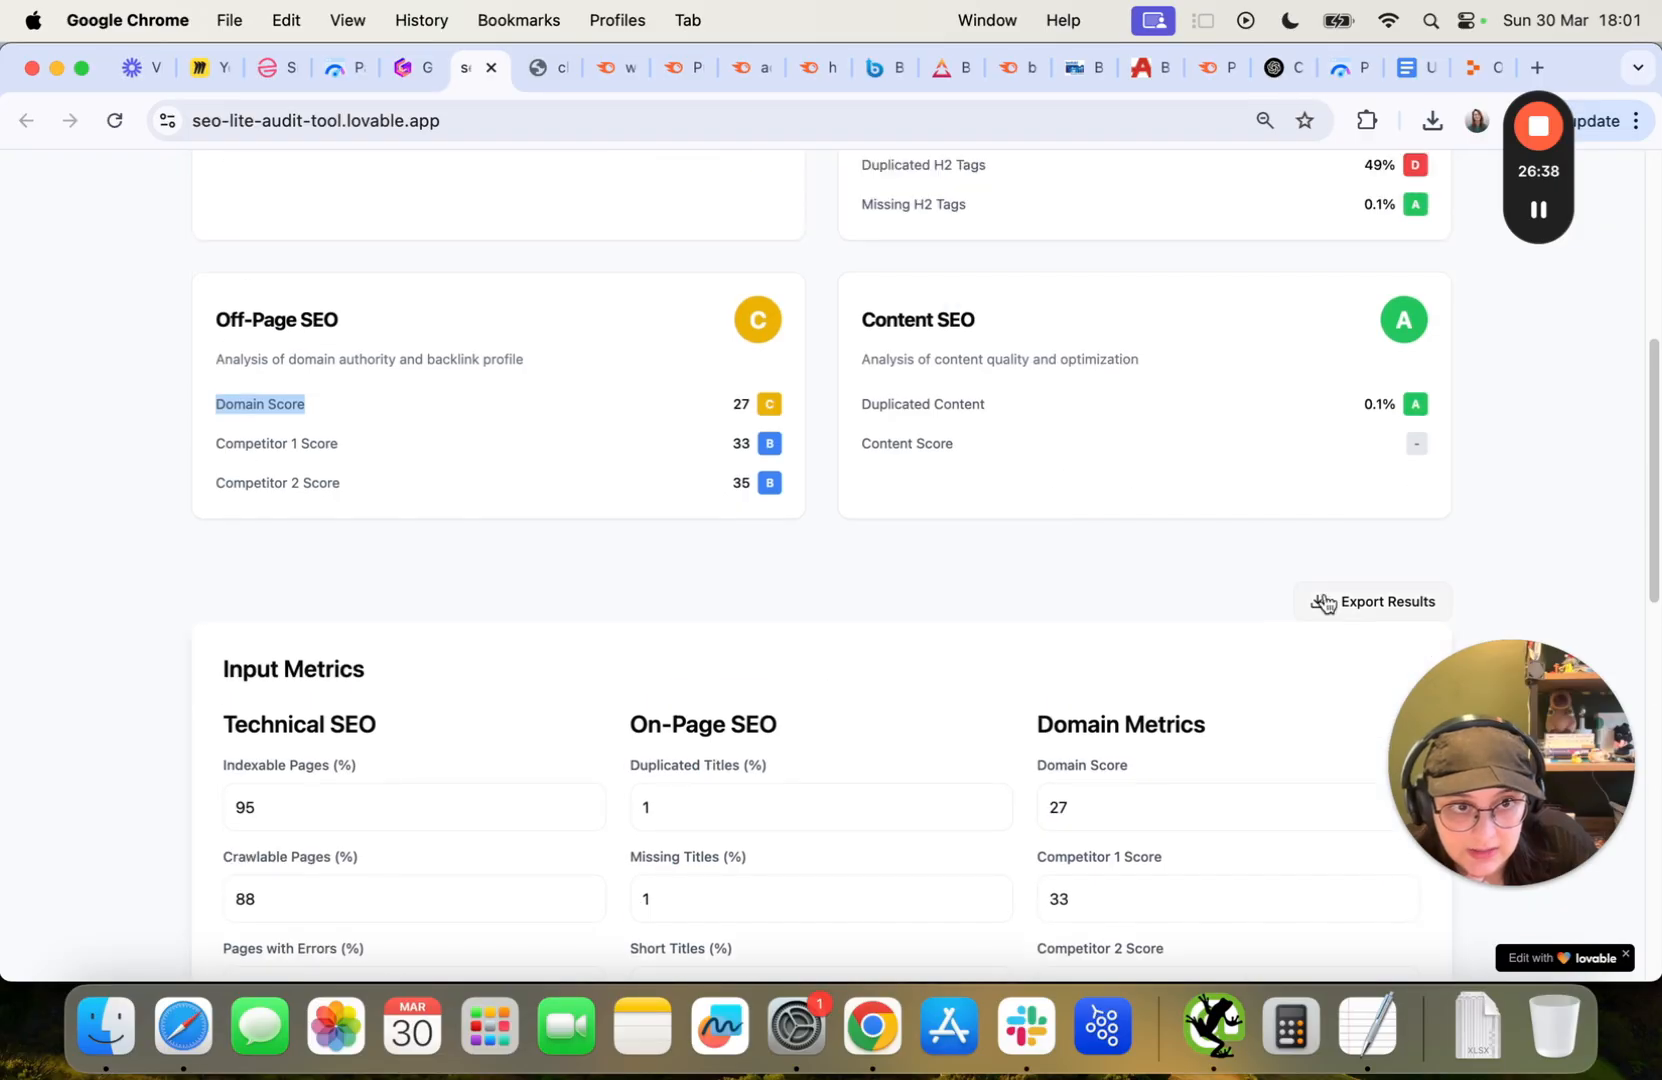
{"action": "left_click", "coordinate": [1372, 601]}
{"action": "scroll", "coordinate": [1120, 350], "scroll_direction": "up", "scroll_amount": 10}
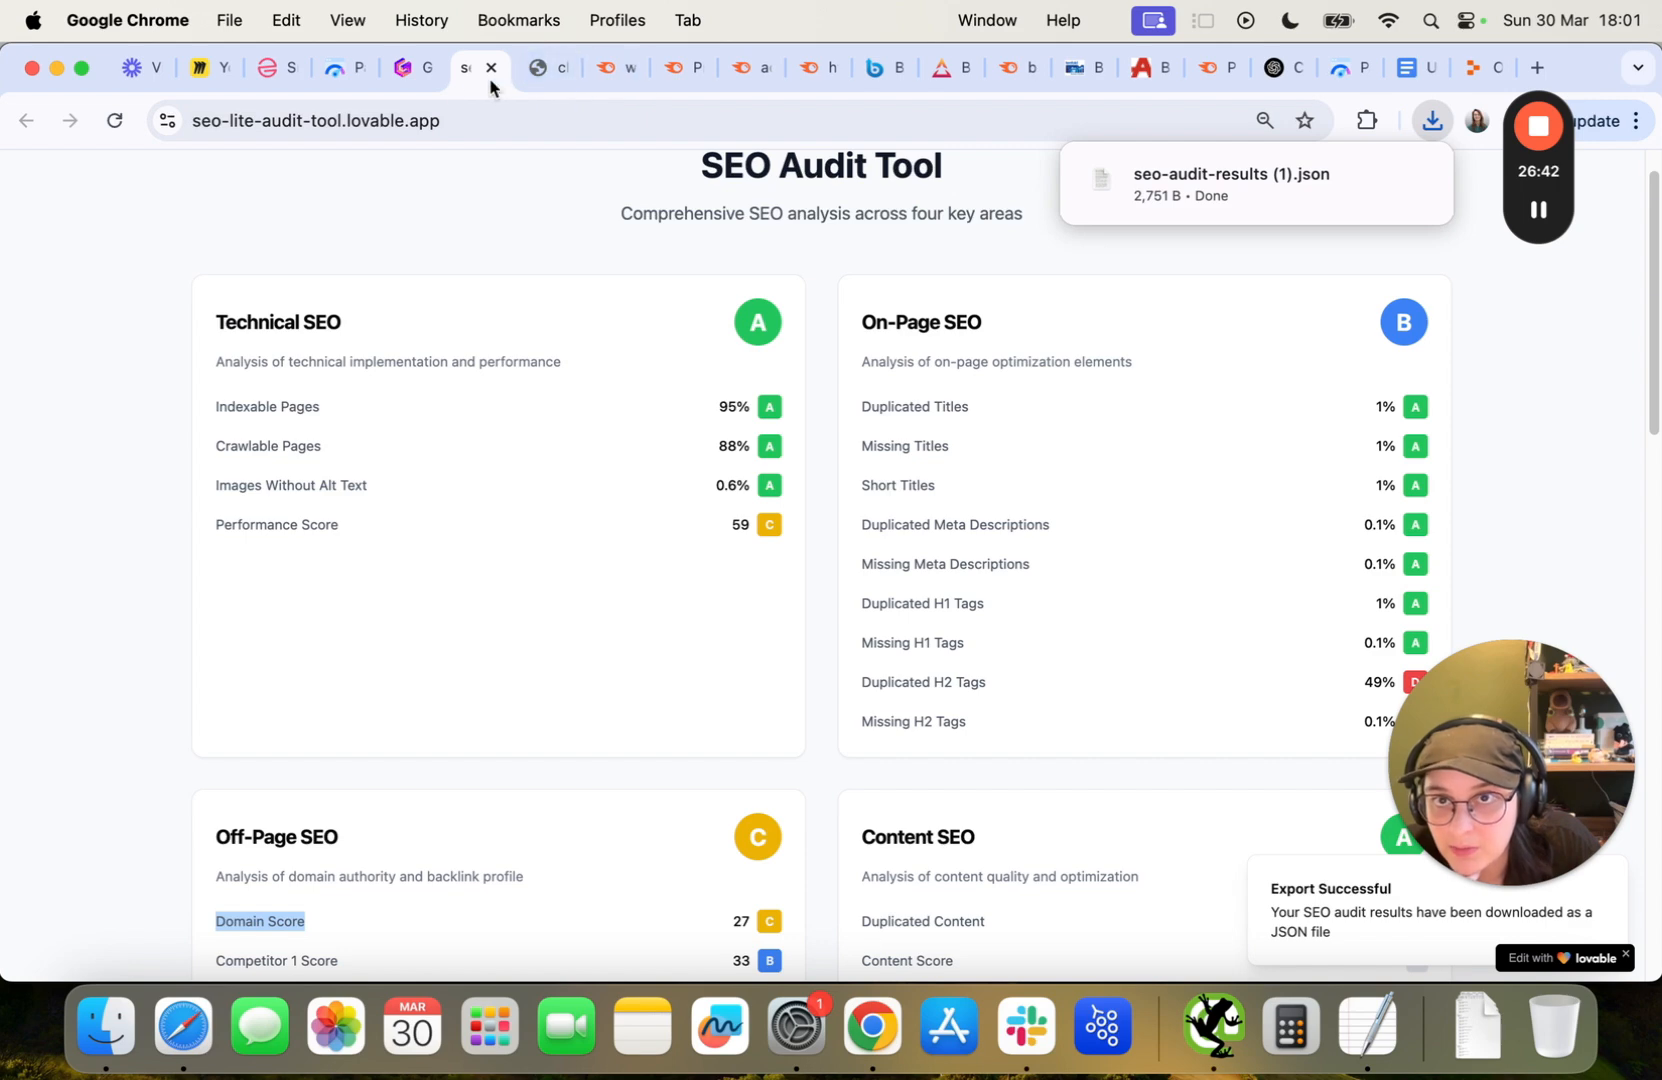
On the Miro SEO strategy slide, strike out SEO Audit, Benchmarking and Keyword Research, and draw a bracket under SERP Analysis.
{"action": "left_click", "coordinate": [212, 70]}
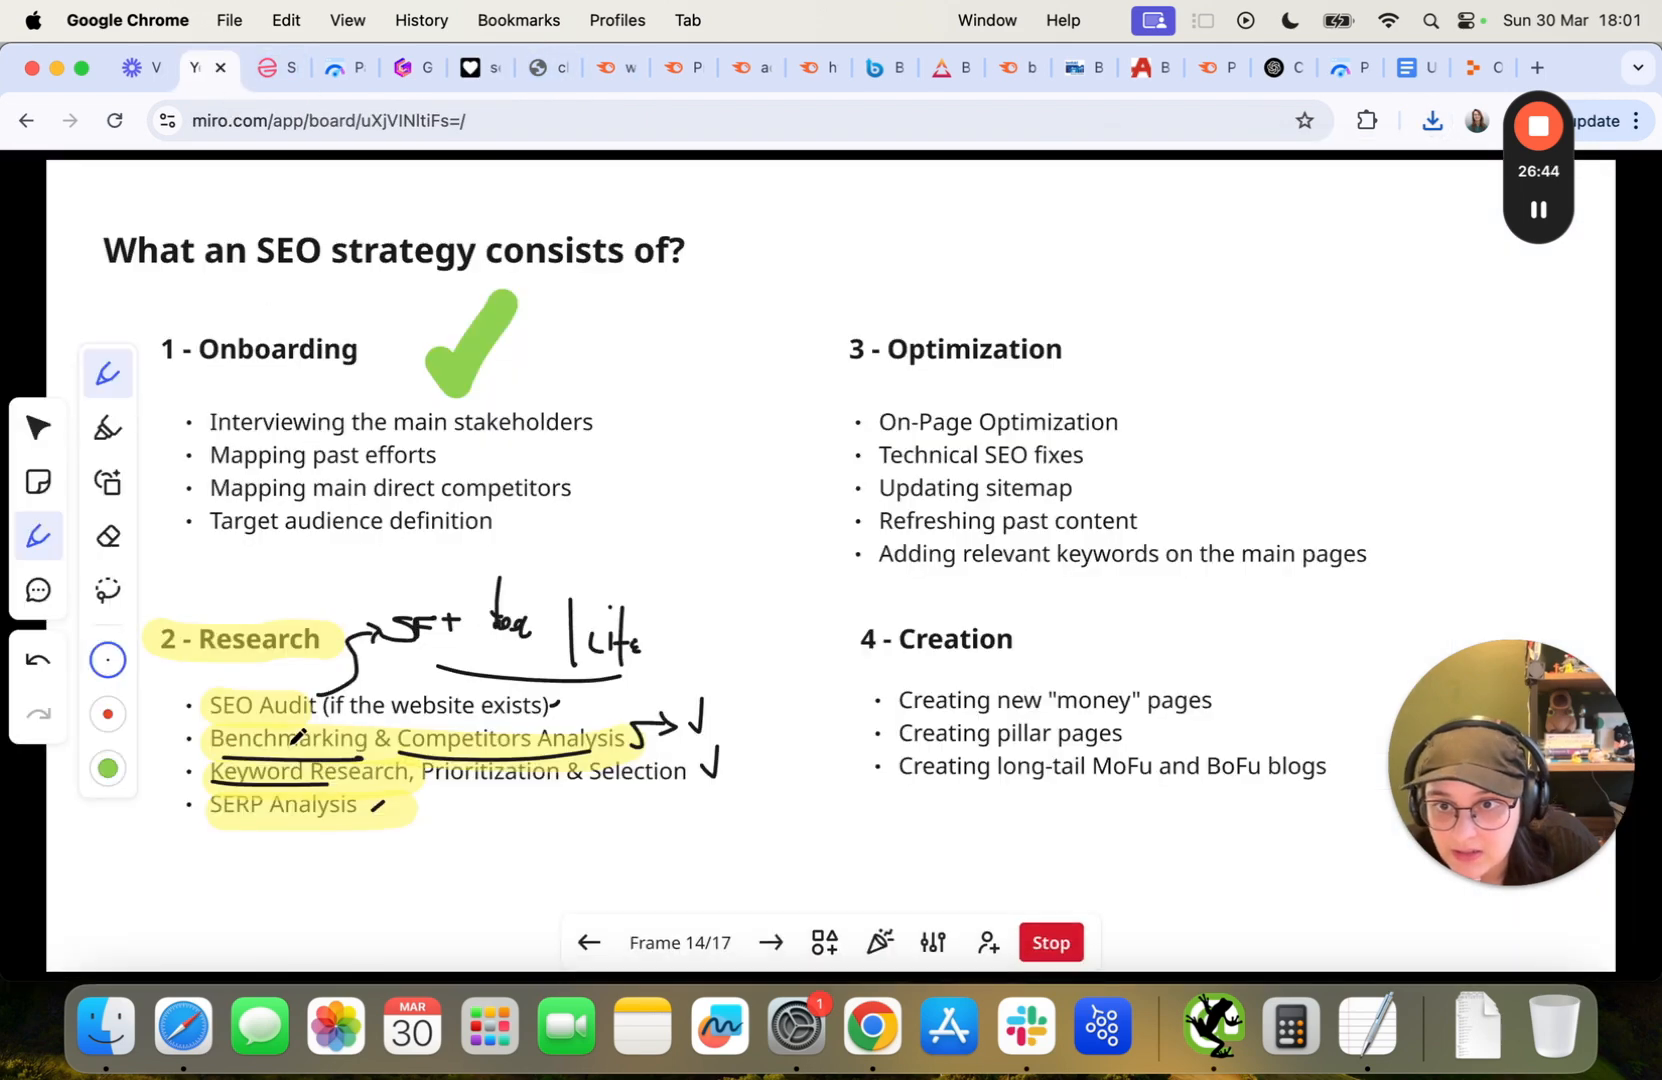
{"action": "left_click_drag", "start_coordinate": [207, 706], "coordinate": [318, 703]}
{"action": "left_click_drag", "start_coordinate": [210, 740], "coordinate": [401, 727]}
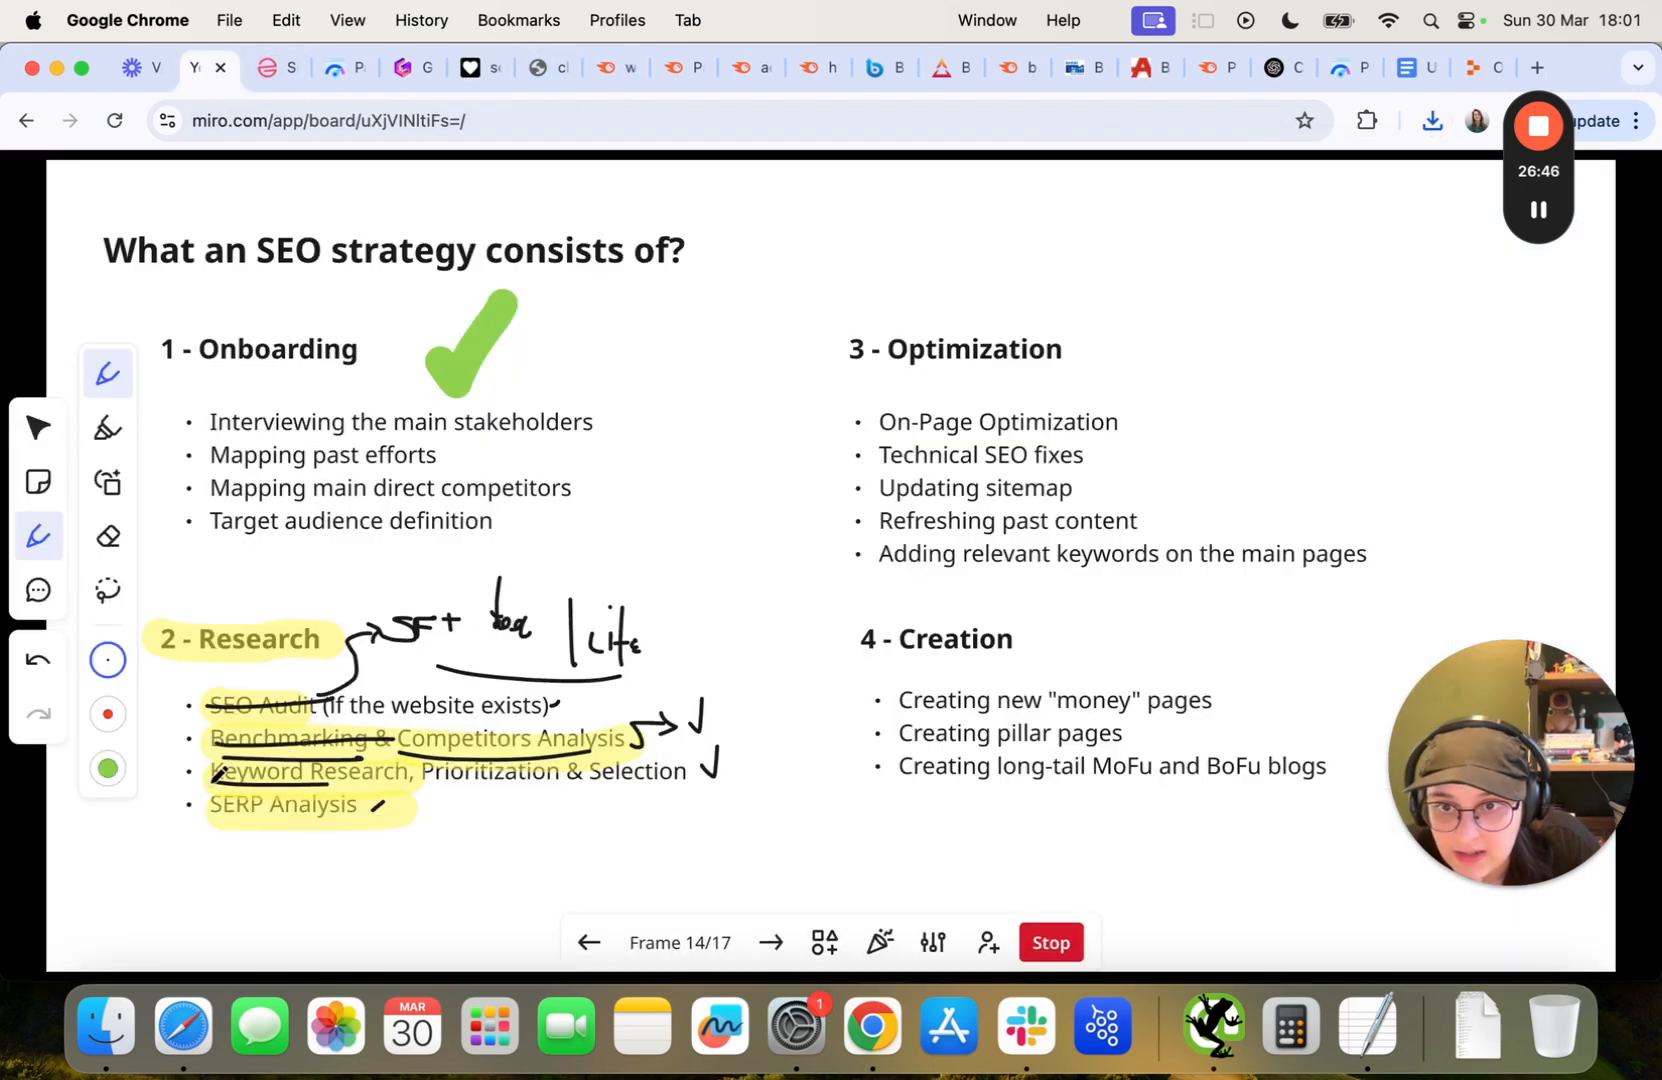
{"action": "left_click_drag", "start_coordinate": [215, 782], "coordinate": [385, 770]}
{"action": "mouse_move", "coordinate": [205, 818]}
{"action": "left_mouse_down"}
{"action": "mouse_move", "coordinate": [338, 824]}
{"action": "mouse_move", "coordinate": [398, 790]}
{"action": "left_mouse_up"}
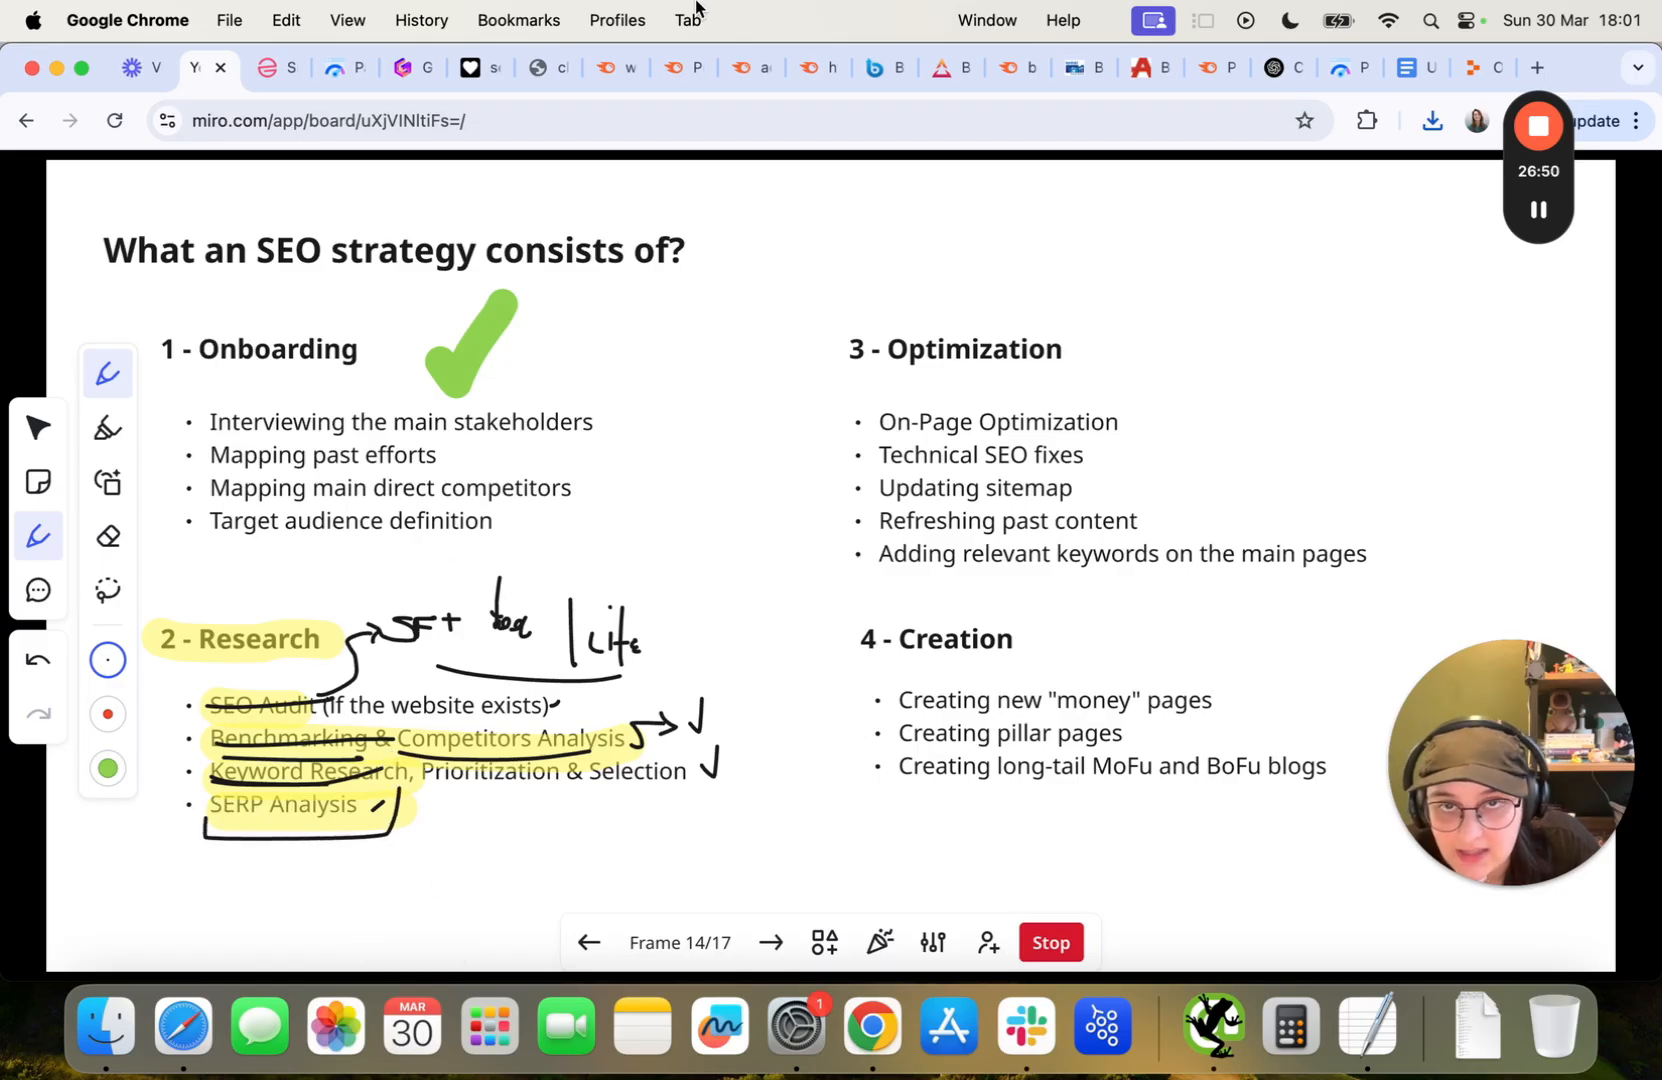
Look through the Semrush project dashboard and competitor sites, ending on The Entourage's business coaching page.
{"action": "left_click", "coordinate": [601, 72]}
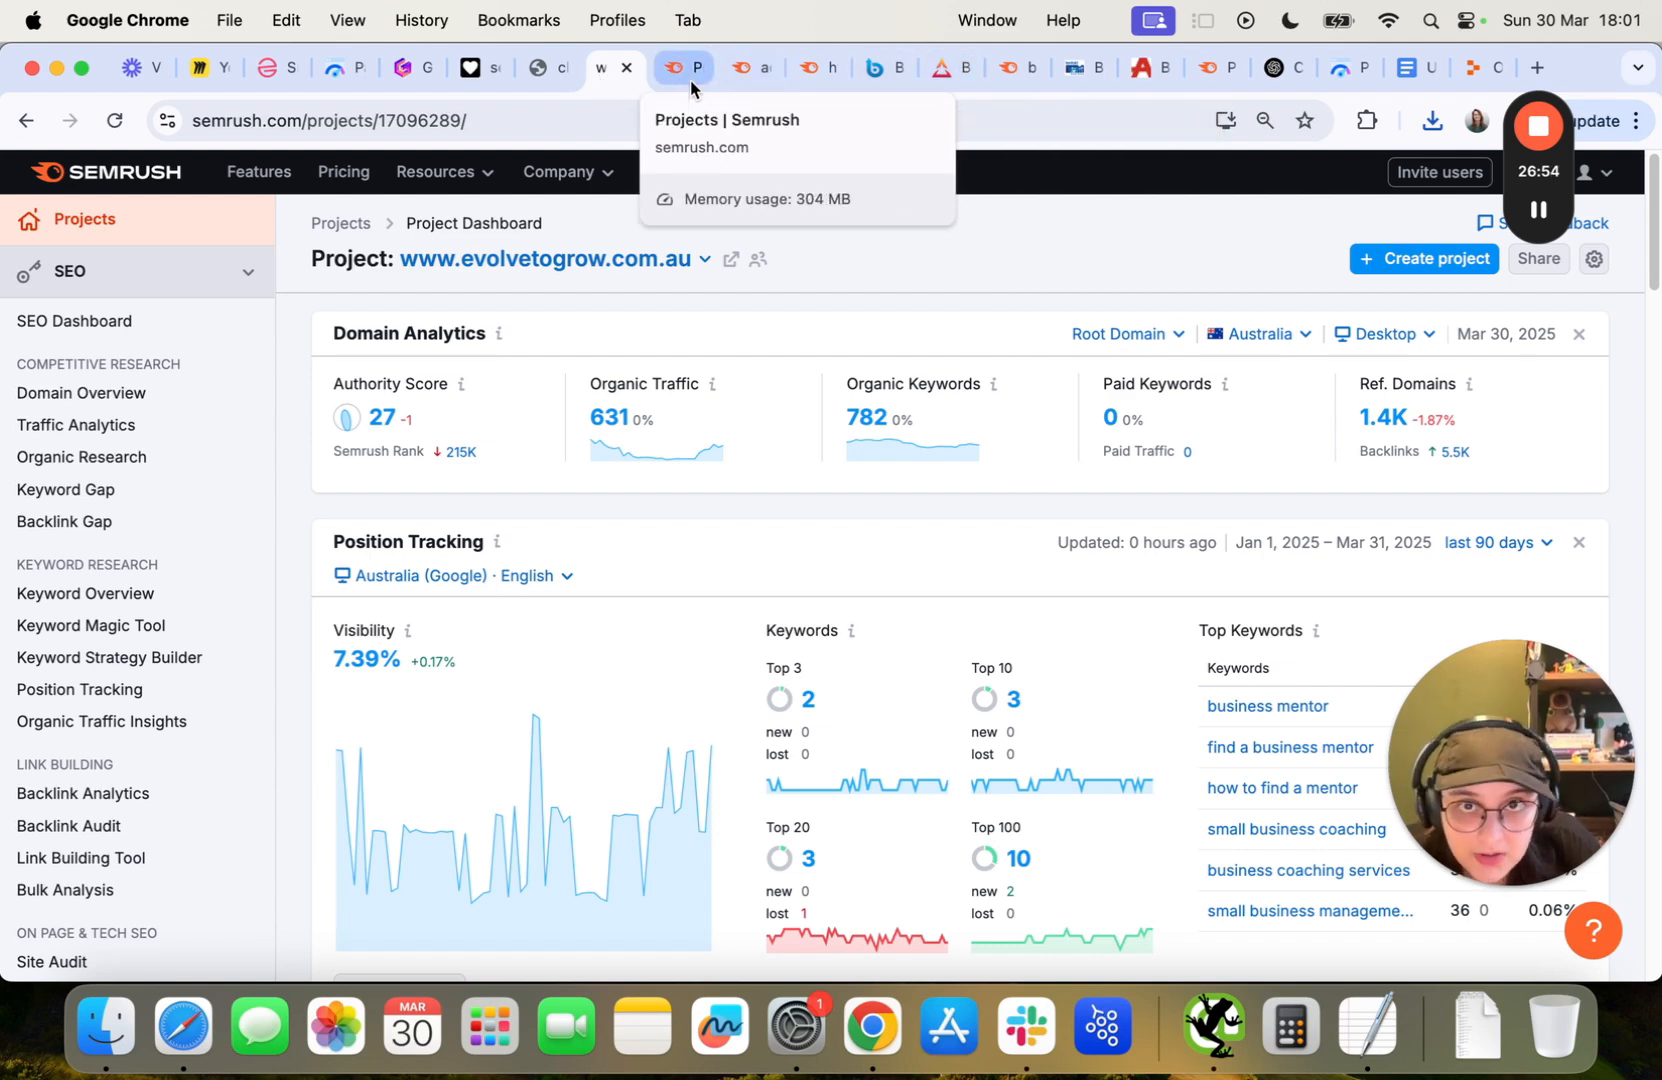
{"action": "left_click", "coordinate": [885, 67]}
{"action": "left_click", "coordinate": [940, 67]}
{"action": "left_click", "coordinate": [830, 67]}
{"action": "left_click", "coordinate": [922, 72]}
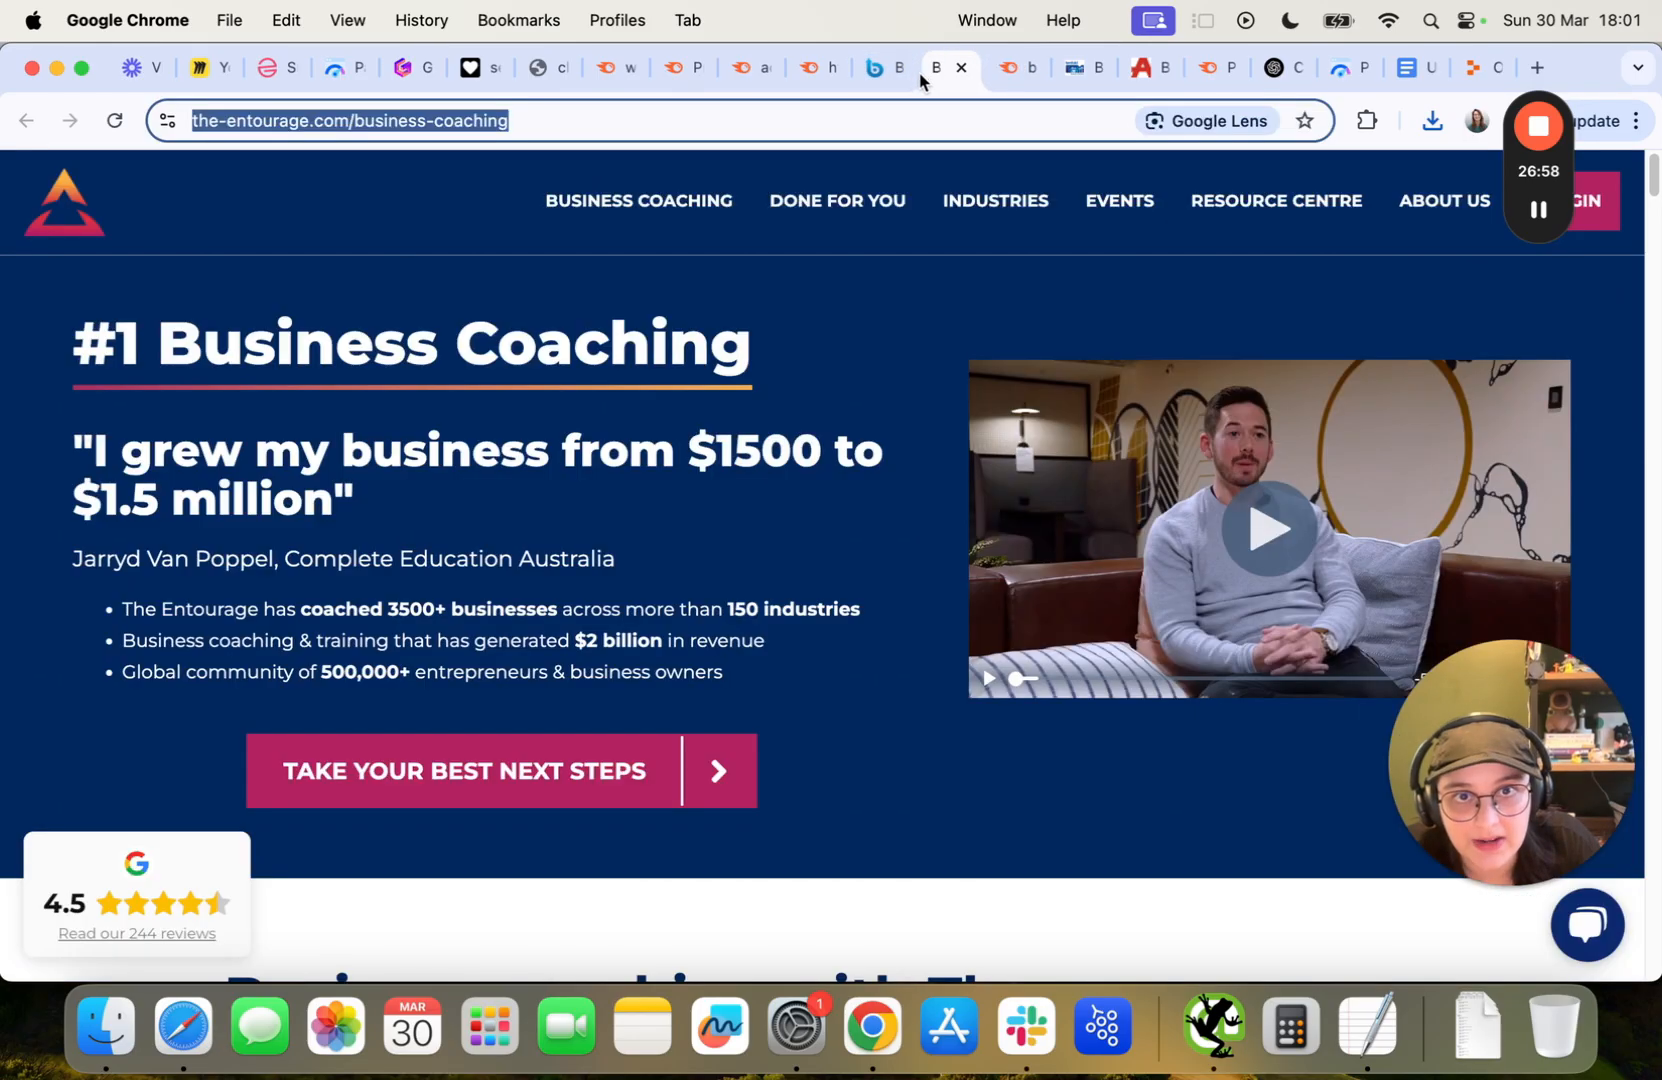
Examine the page sections of The Entourage's business coaching page and Brainiact's home page for SERP analysis.
{"action": "left_click", "coordinate": [898, 70]}
{"action": "left_click", "coordinate": [940, 70]}
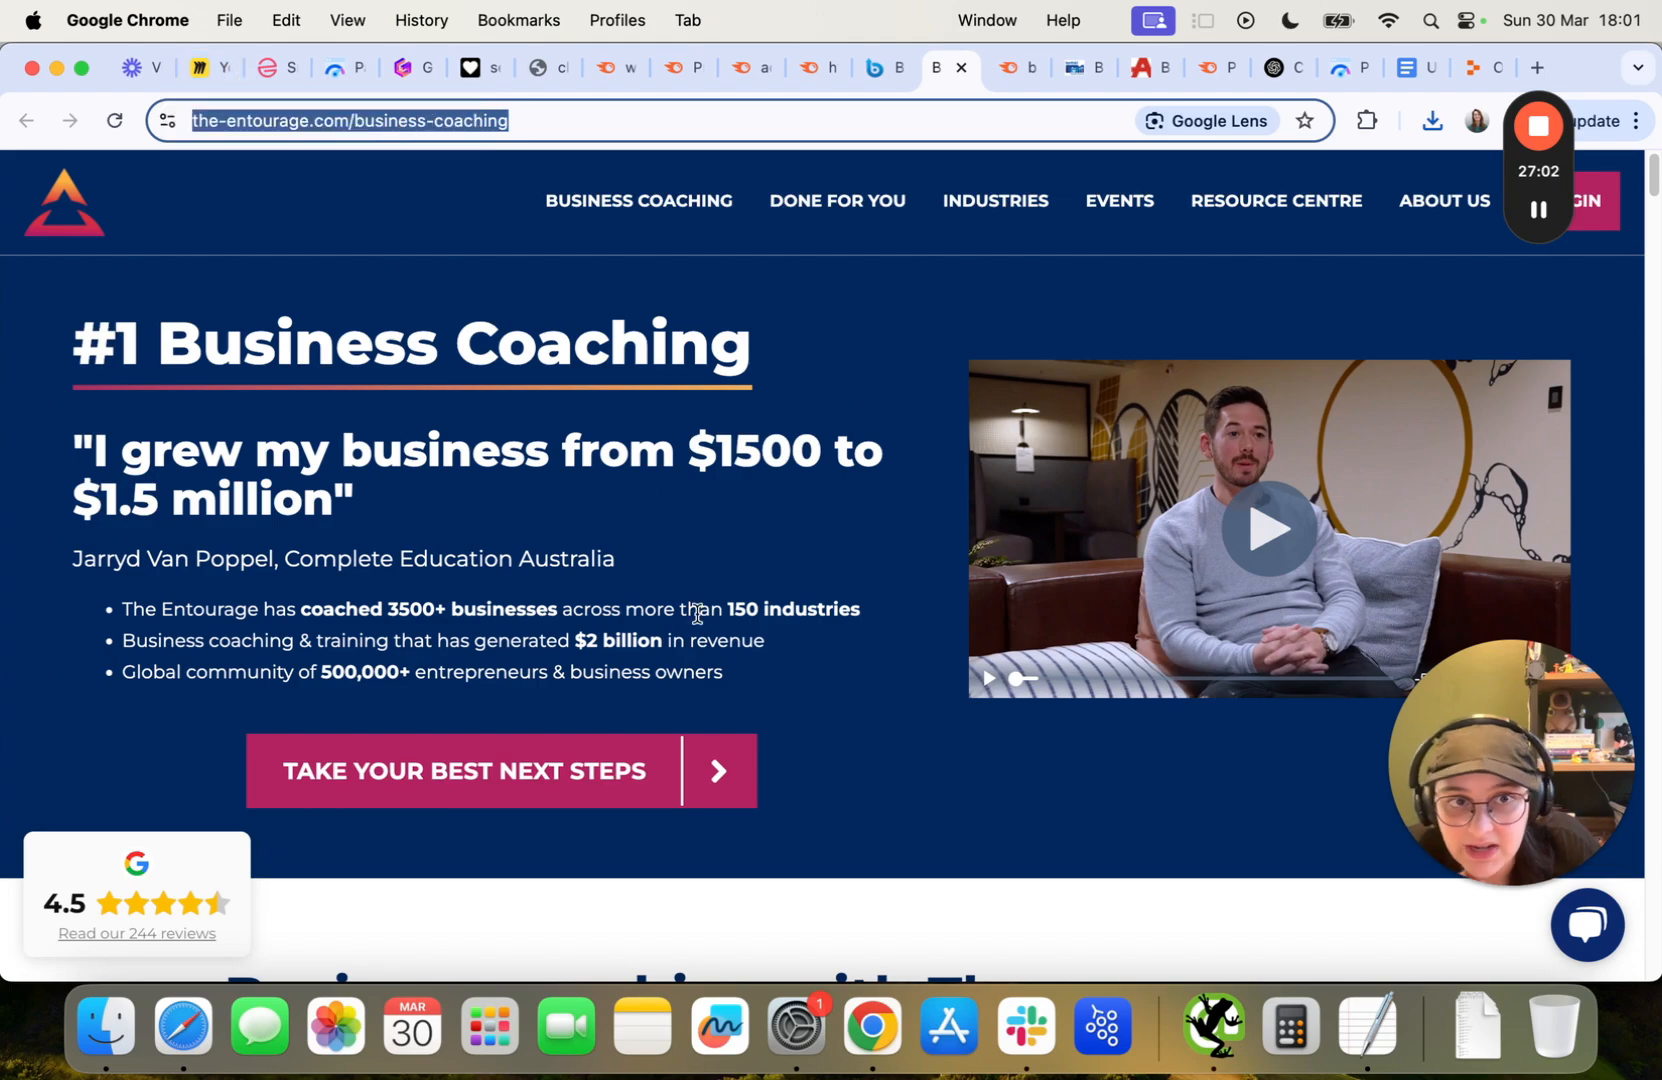
{"action": "scroll", "coordinate": [694, 625], "scroll_direction": "down", "scroll_amount": 10}
{"action": "scroll", "coordinate": [694, 630], "scroll_direction": "up", "scroll_amount": 10}
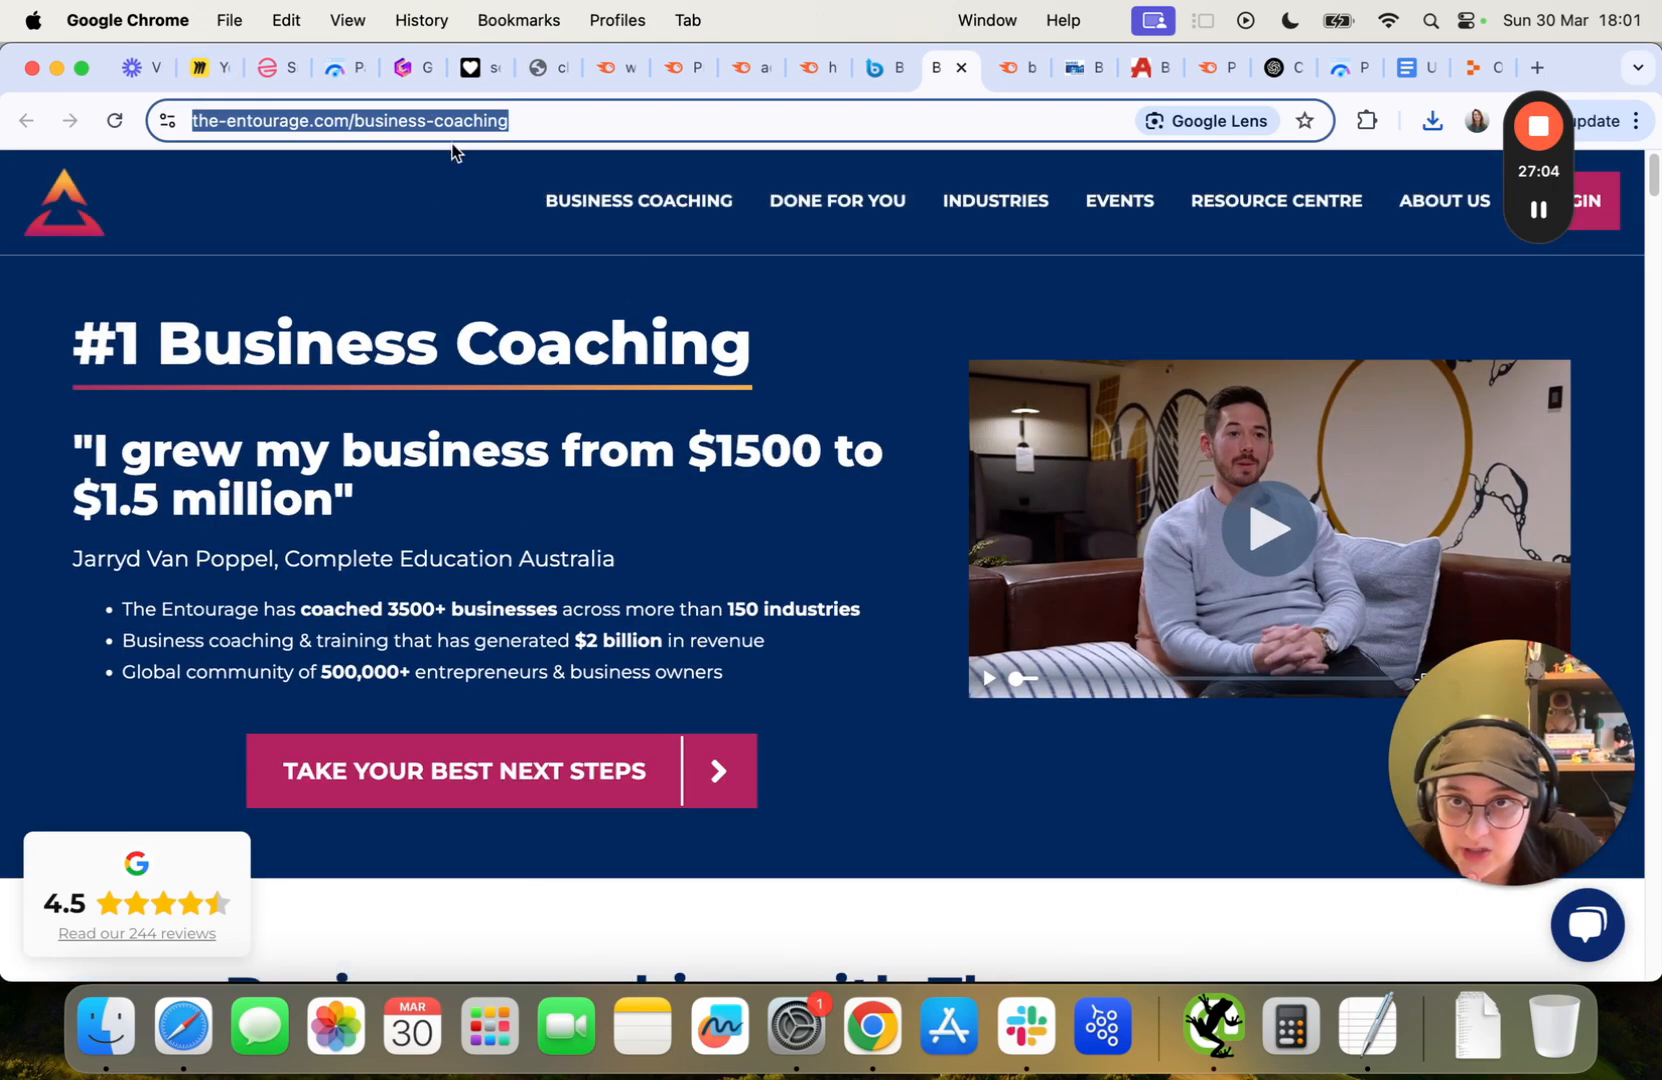
{"action": "scroll", "coordinate": [553, 517], "scroll_direction": "down", "scroll_amount": 20}
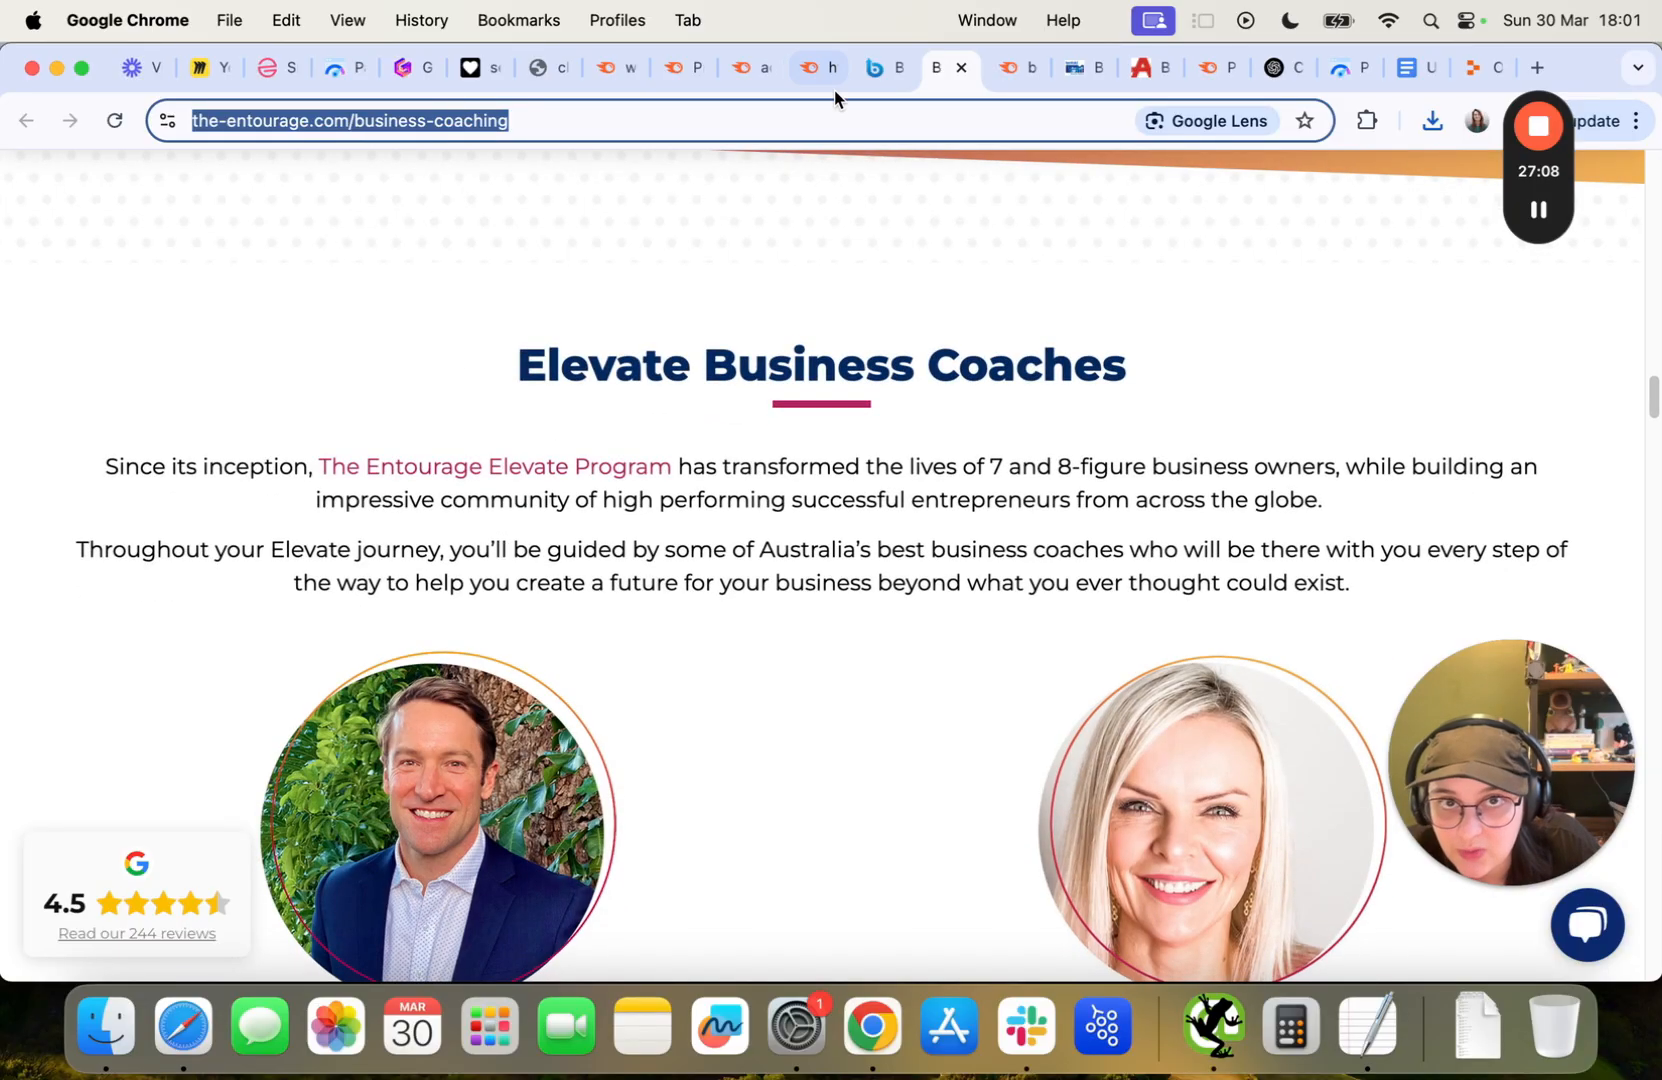
{"action": "left_click", "coordinate": [885, 67]}
{"action": "scroll", "coordinate": [634, 564], "scroll_direction": "down", "scroll_amount": 10}
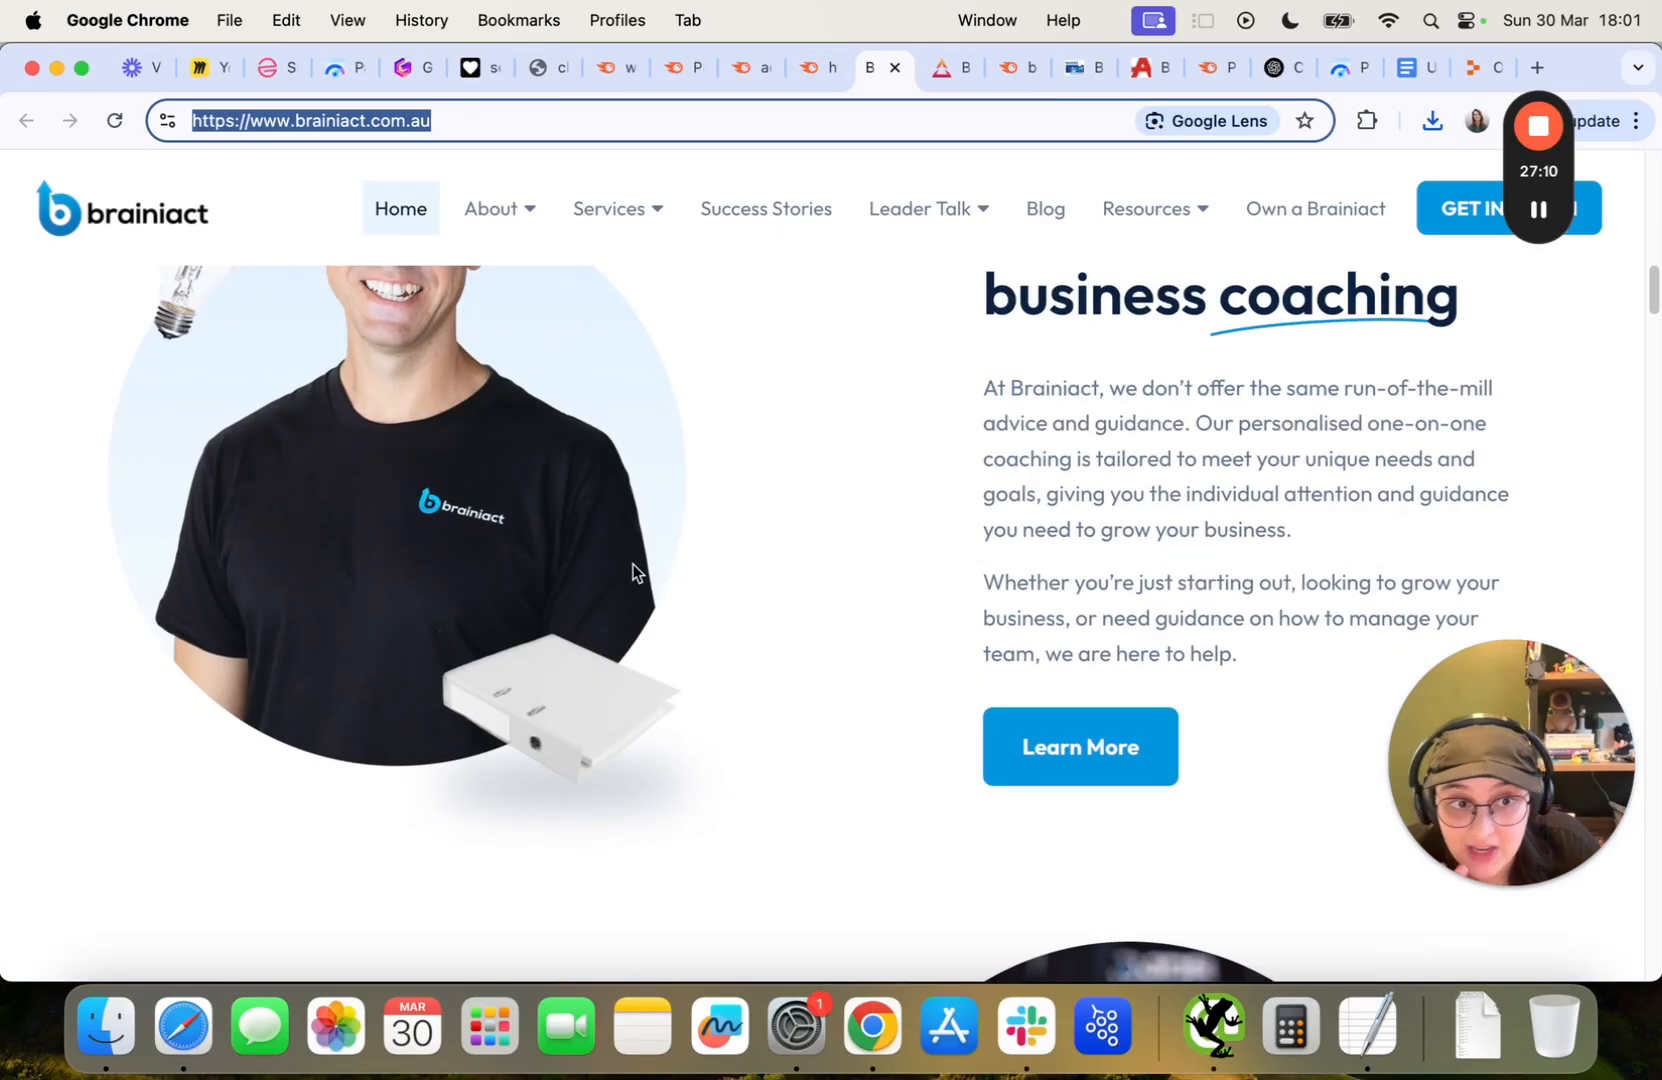
{"action": "scroll", "coordinate": [632, 572], "scroll_direction": "down", "scroll_amount": 10}
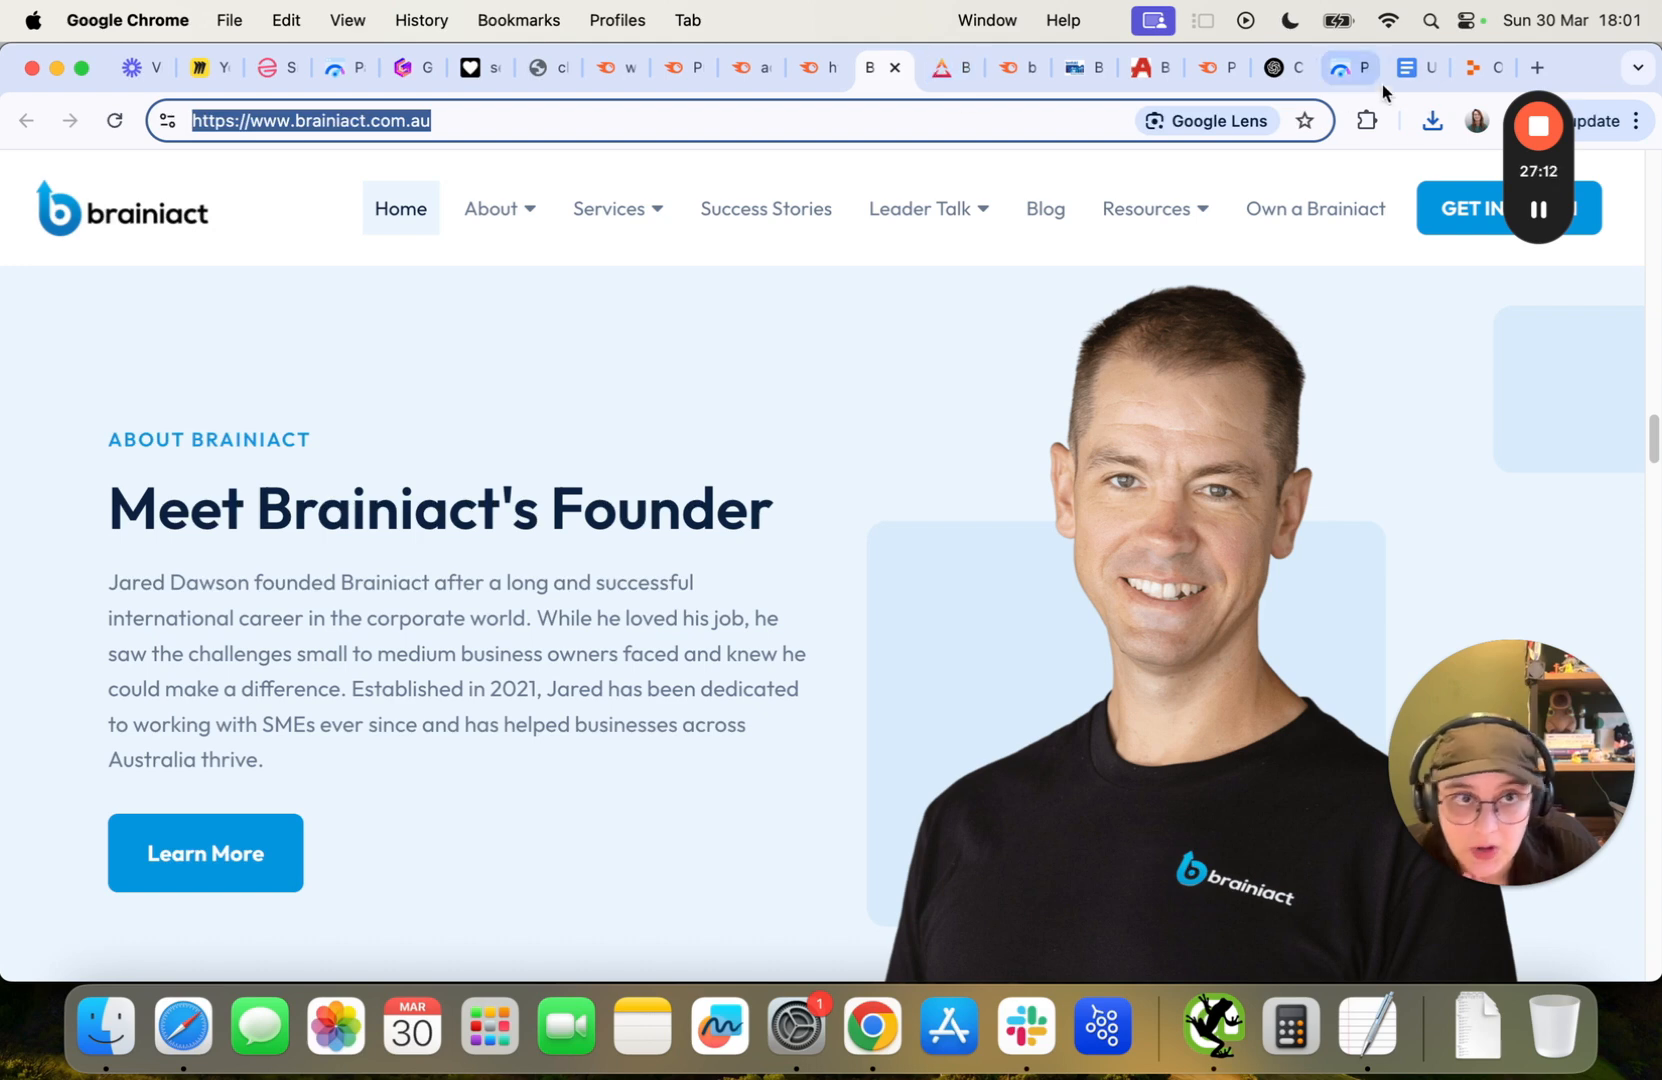
{"action": "left_click", "coordinate": [1546, 209]}
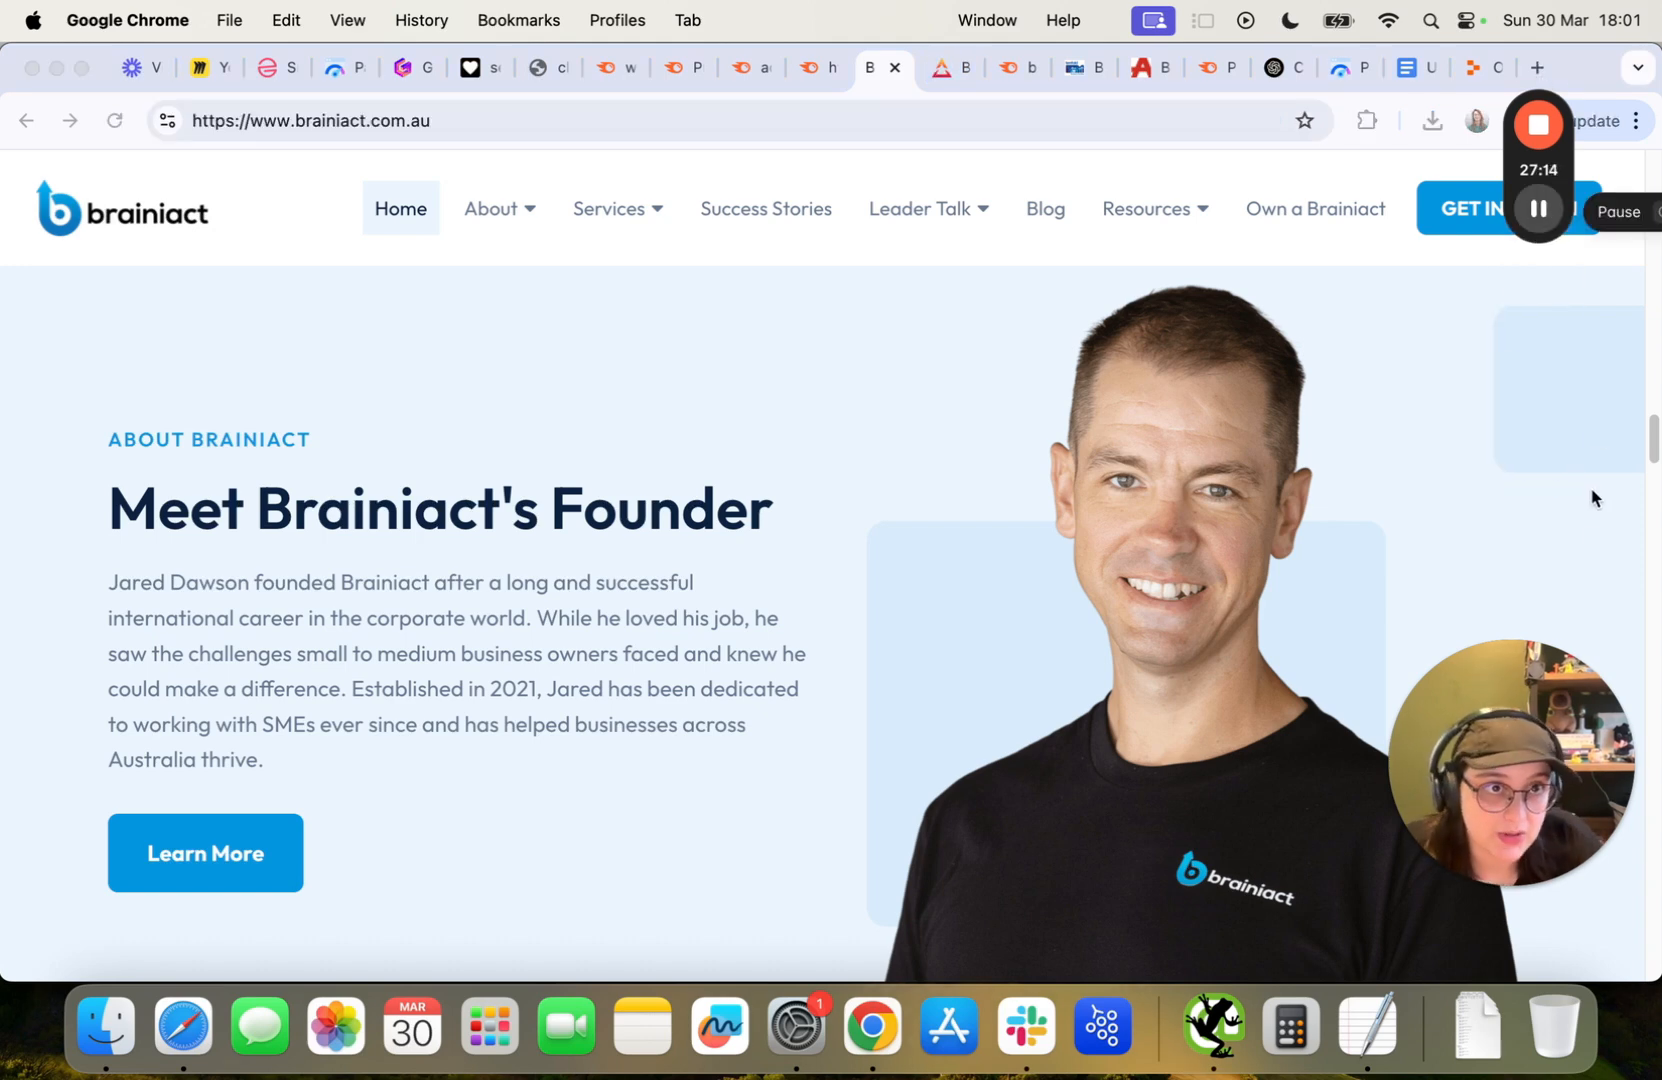
Open chatgpt.com in a new browser tab.
{"action": "left_click", "coordinate": [1537, 68]}
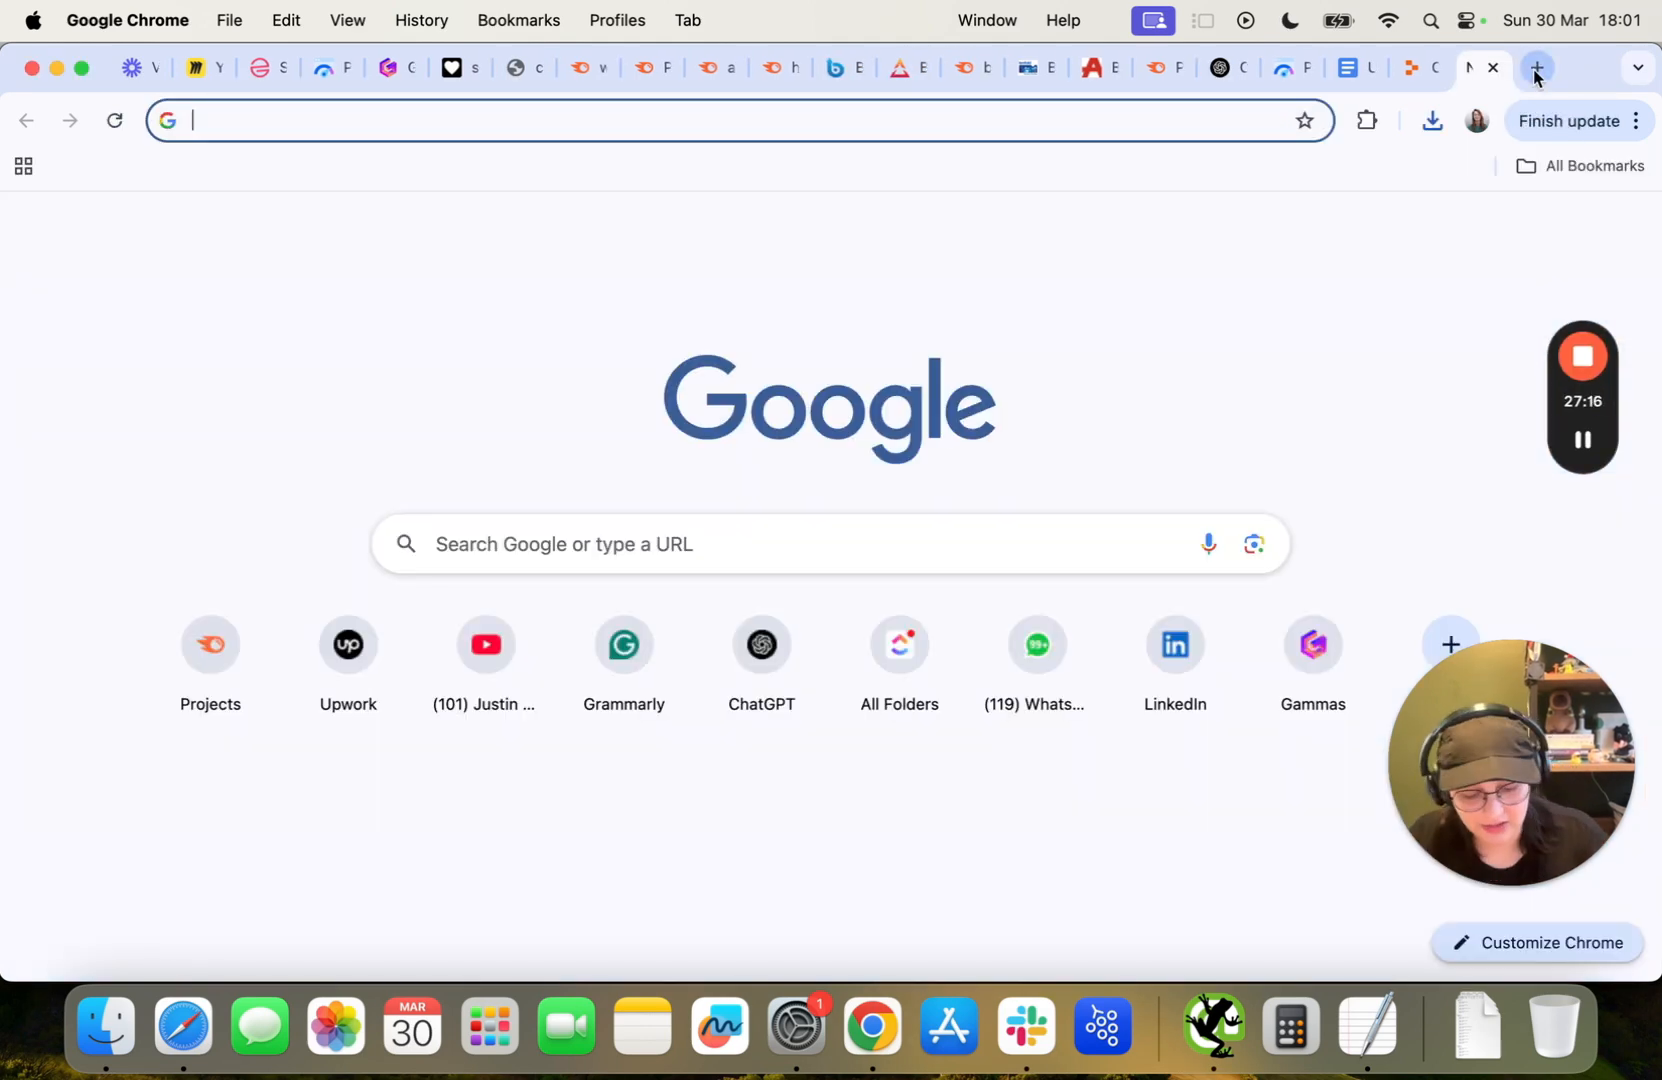
{"action": "type", "text": "chatgpt.com"}
{"action": "key", "text": "Return"}
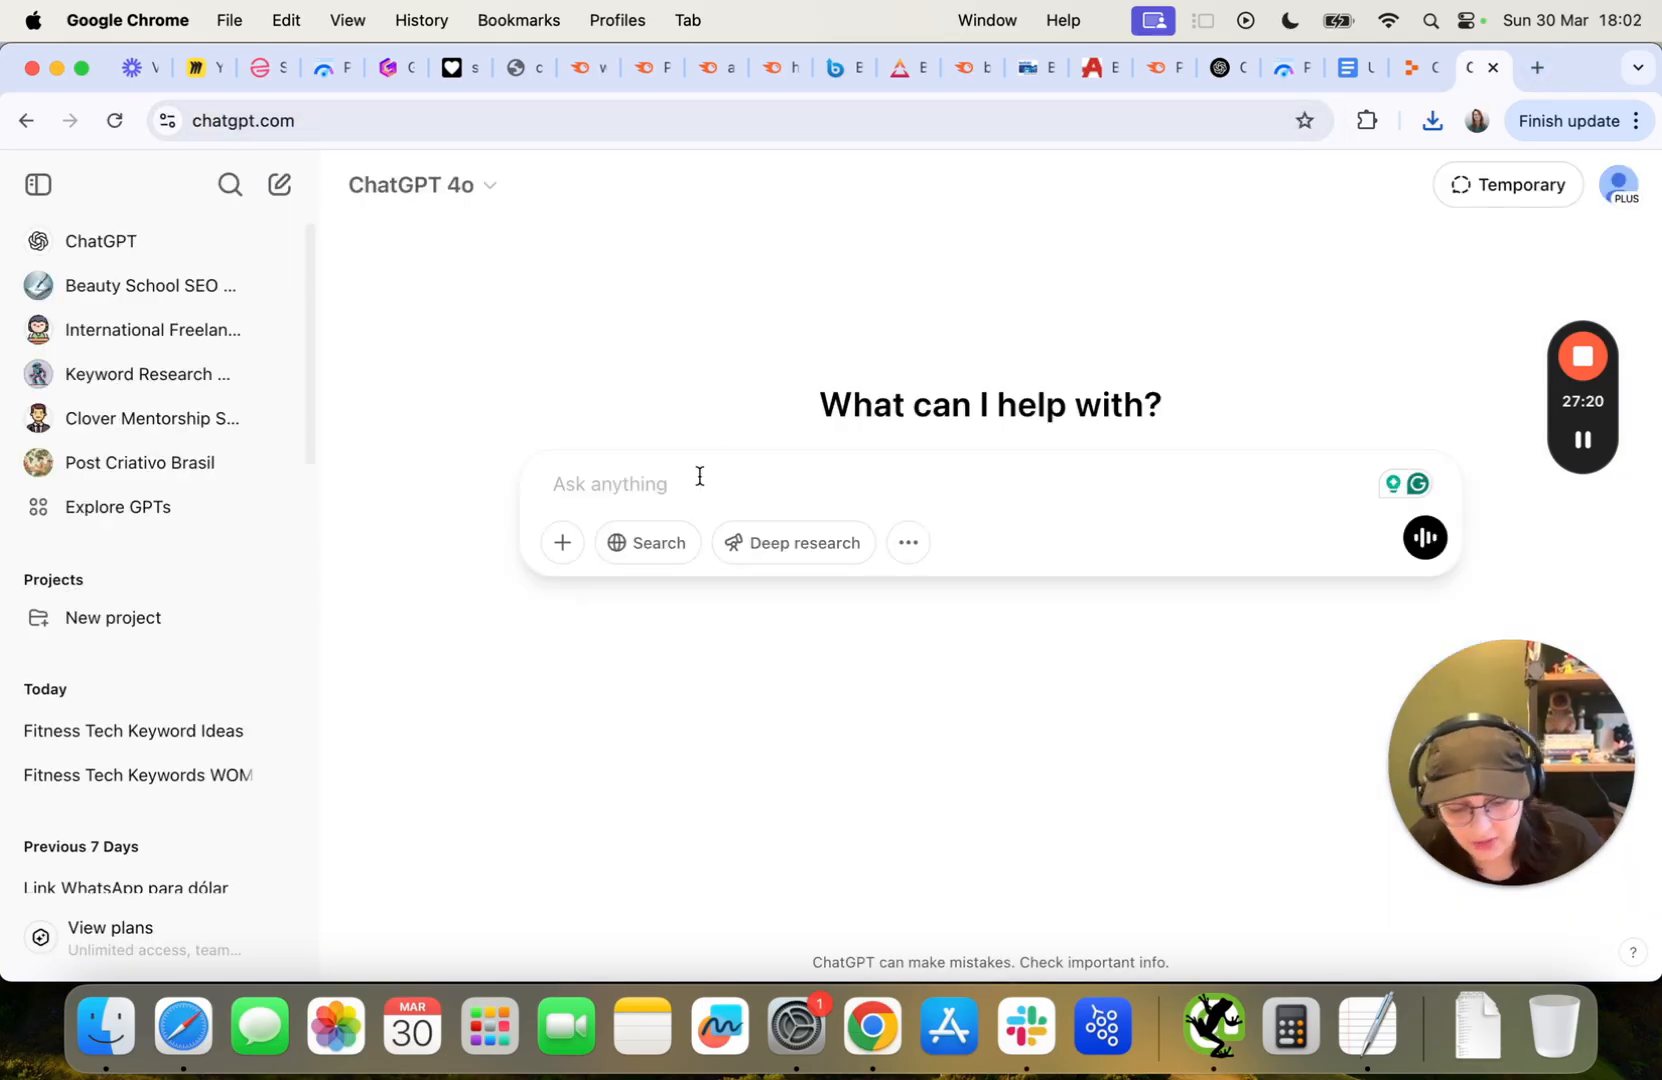
Draft the prompt "Please crawl these pages:" and, after blank lines, "And tell me what they have in common that my client doesn't have:".
{"action": "type", "text": "Please crawl the"}
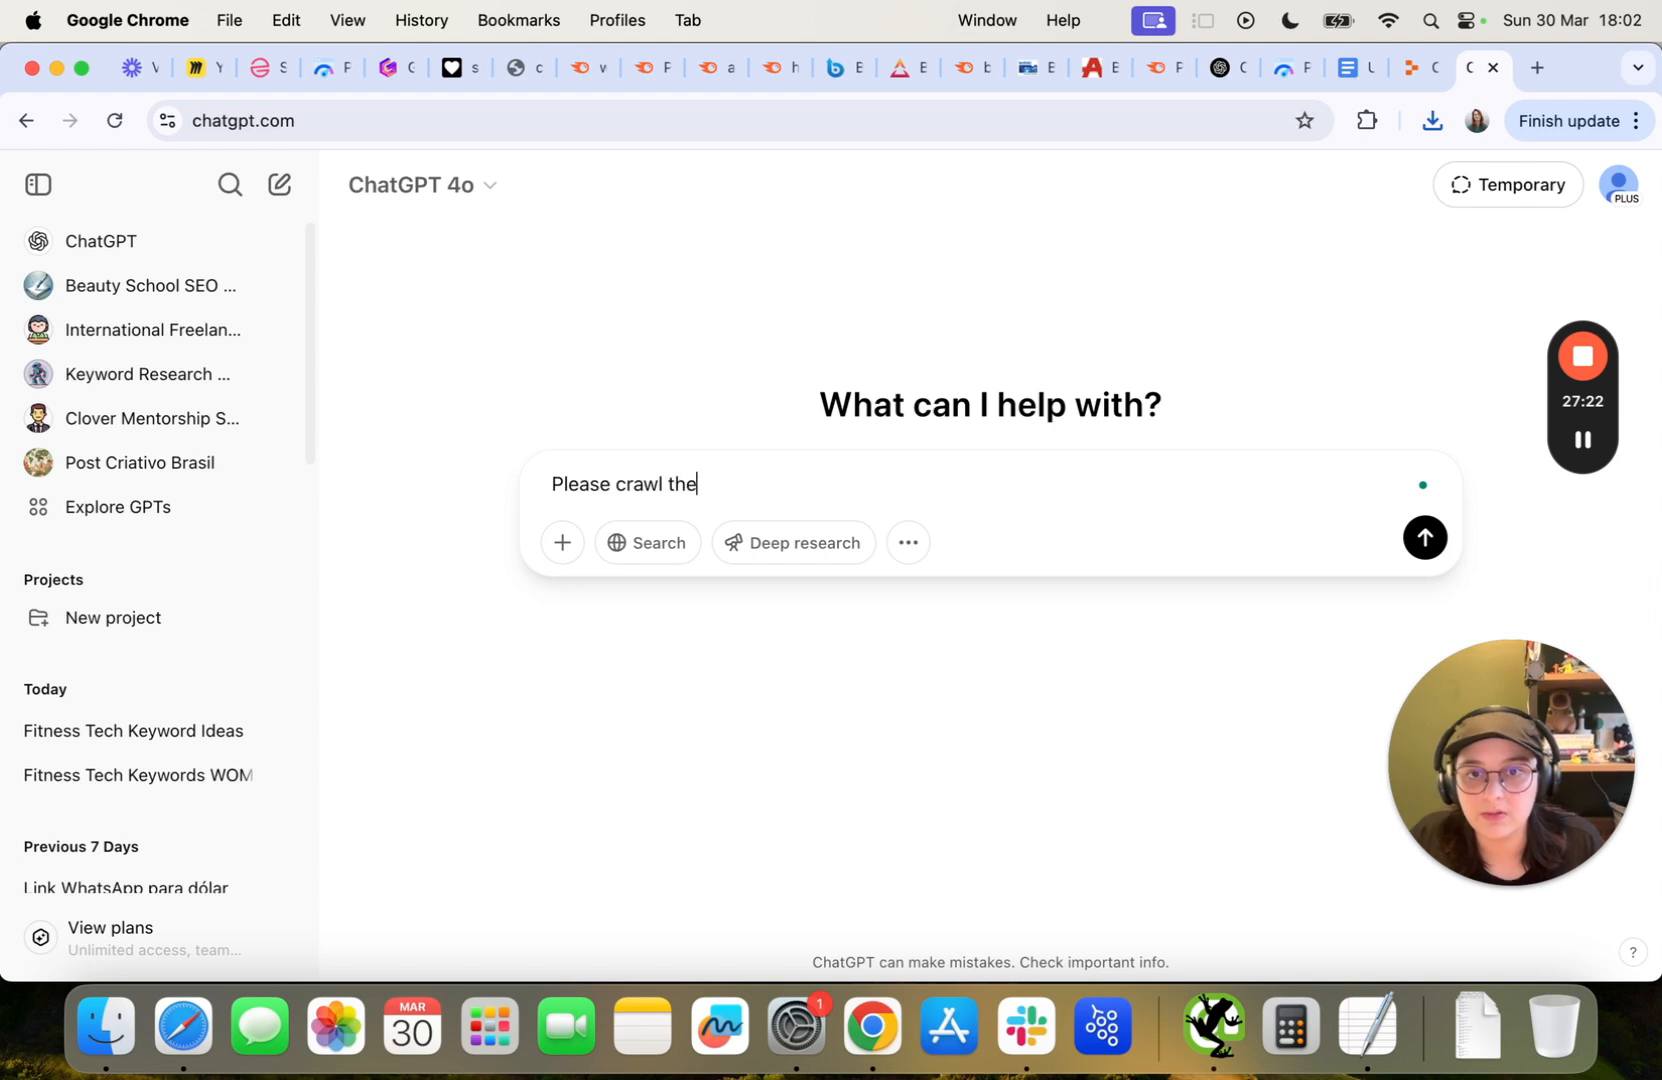
{"action": "type", "text": "se pages:"}
{"action": "key", "text": "shift+Return"}
{"action": "key", "text": "shift+Return"}
{"action": "type", "text": "And"}
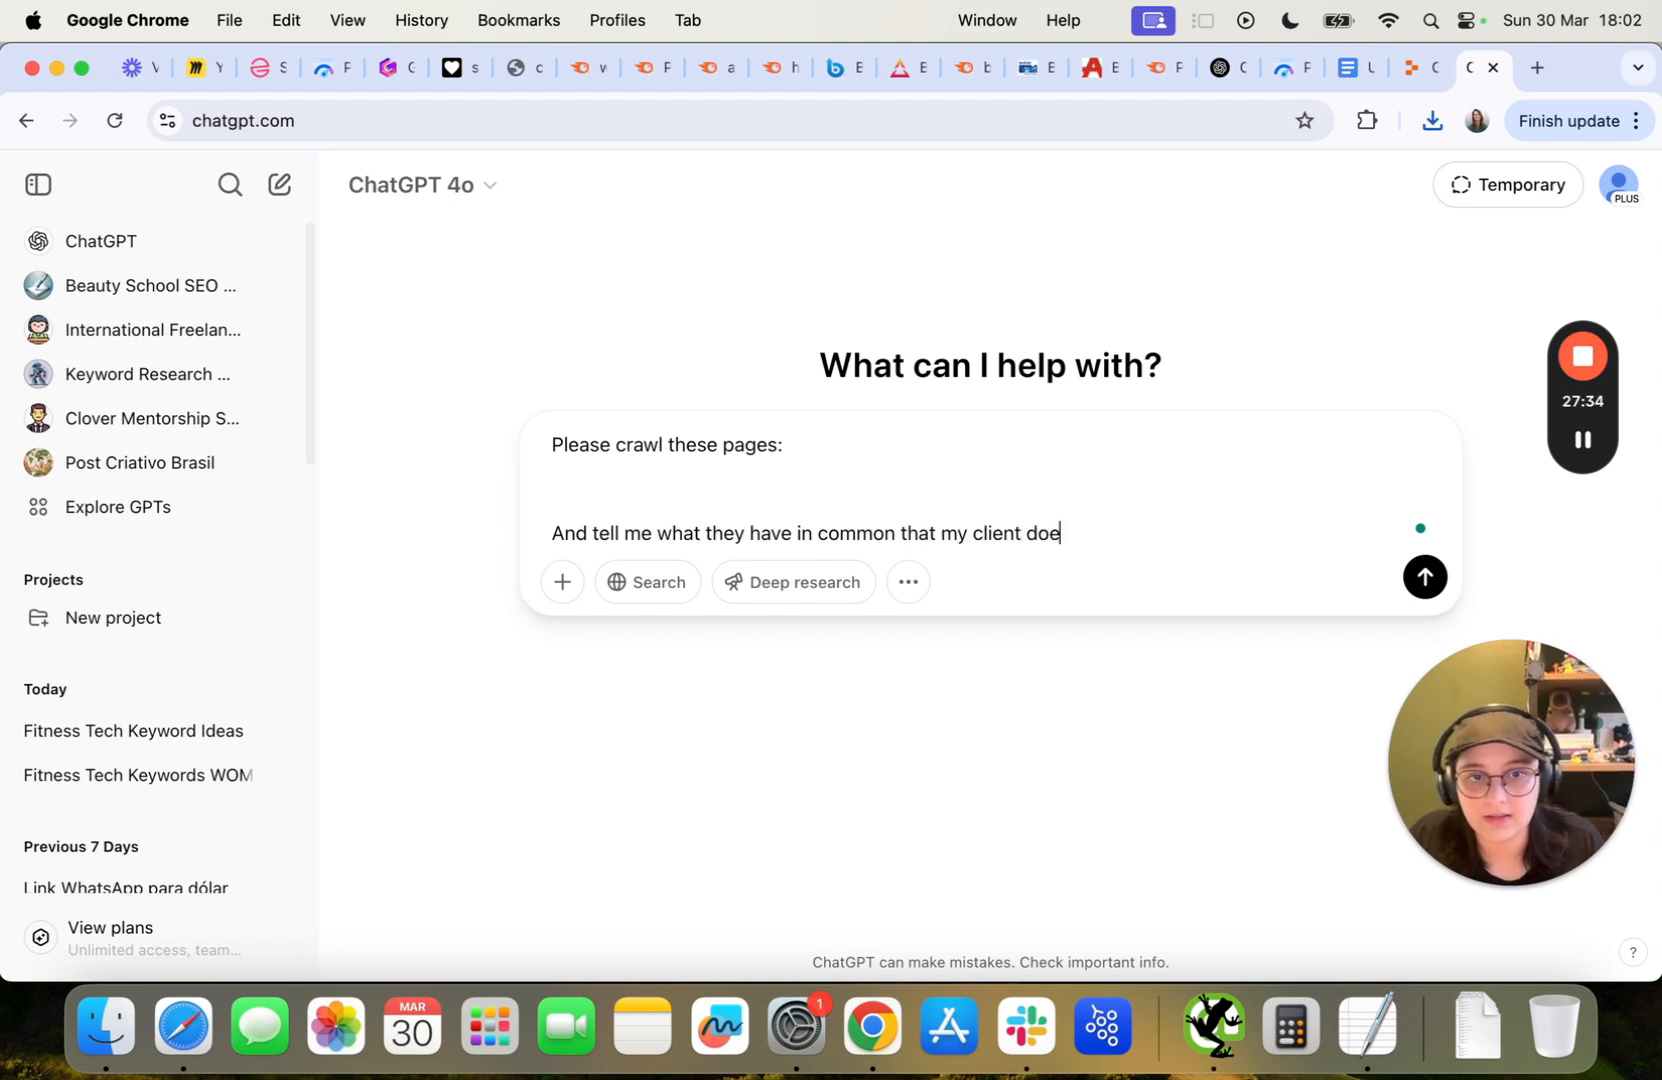
{"action": "type", "text": "sn't have:"}
{"action": "key", "text": "shift+Return"}
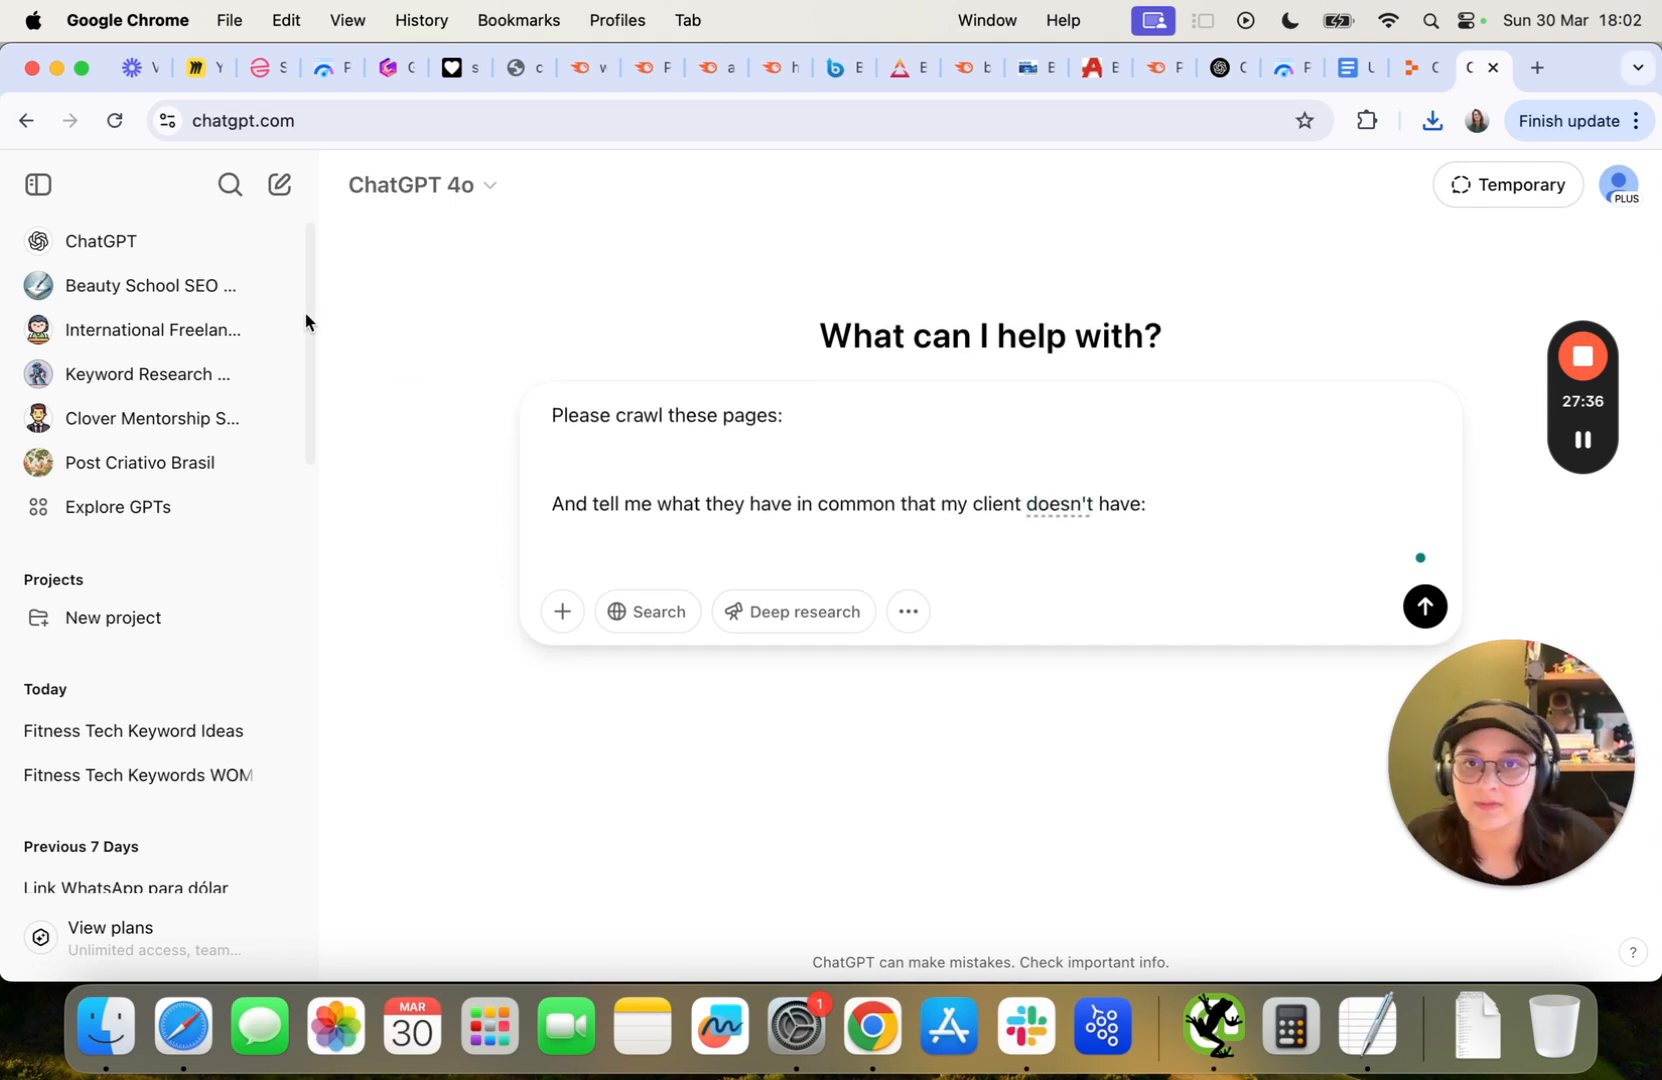
Copy the three competitor URLs from the SEO strategy document into the ChatGPT prompt below "Please crawl these pages:".
{"action": "left_click", "coordinate": [835, 67]}
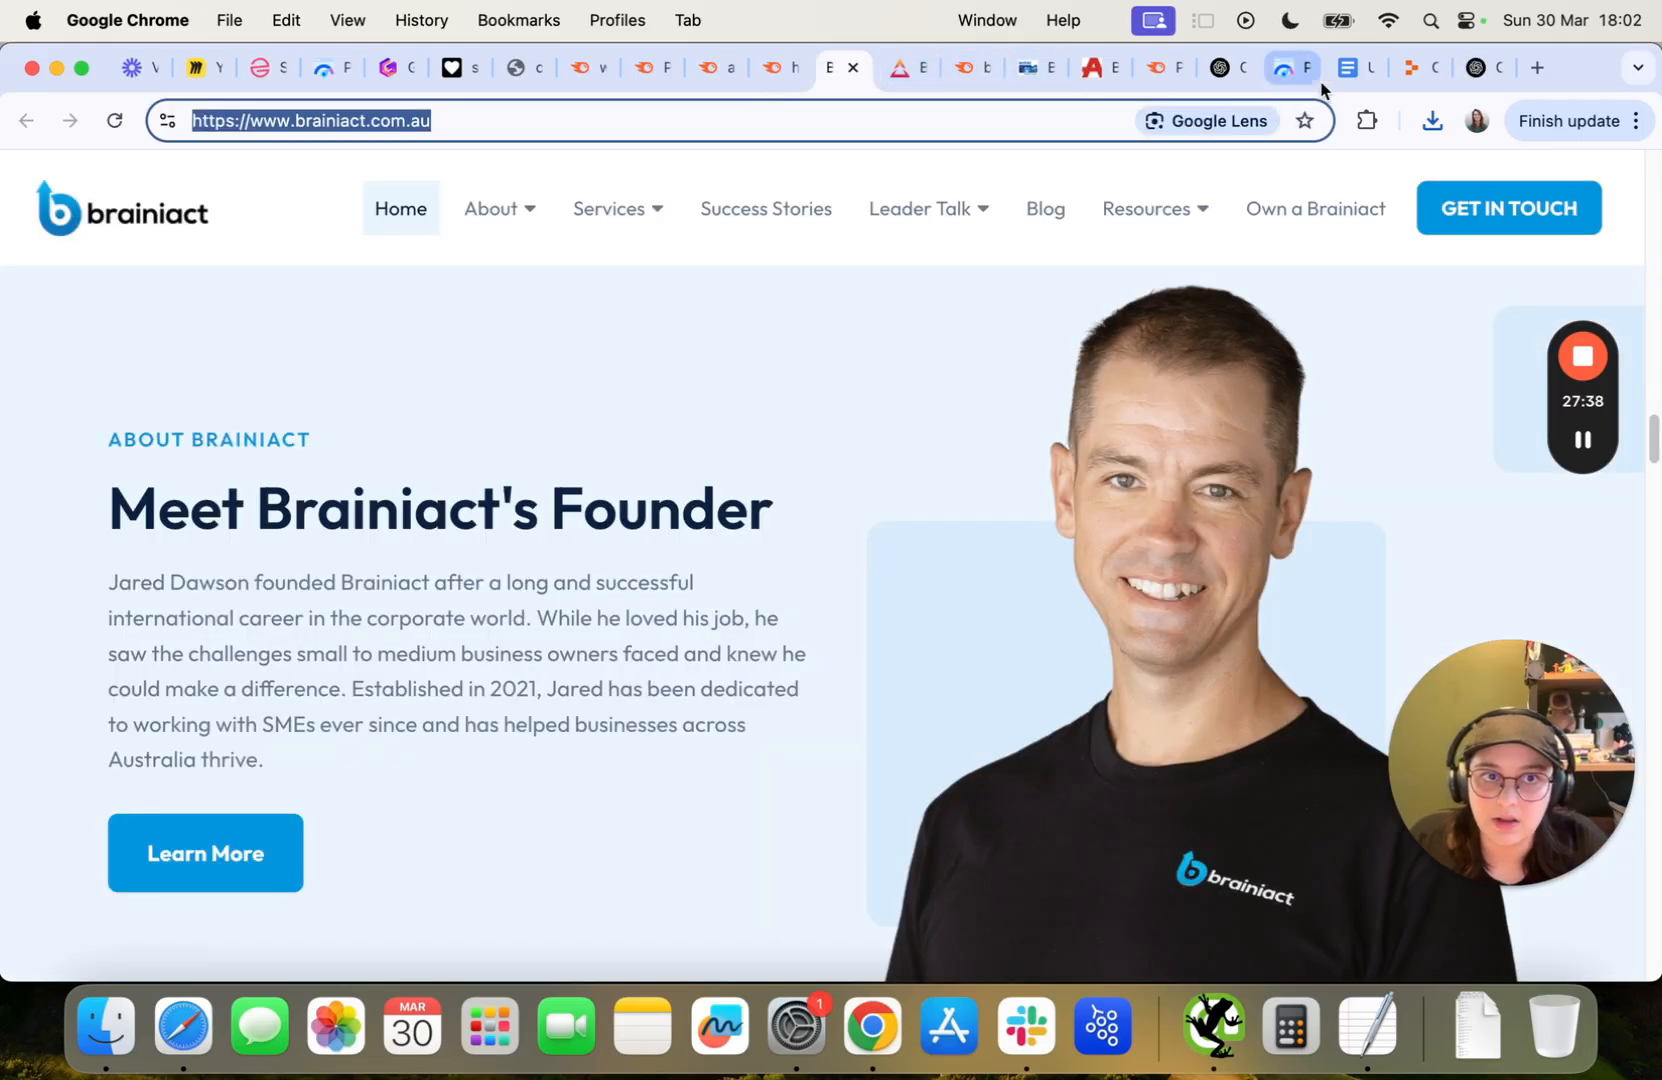
{"action": "left_click", "coordinate": [1348, 67]}
{"action": "left_click_drag", "start_coordinate": [761, 603], "coordinate": [400, 557]}
{"action": "key", "text": "super+c"}
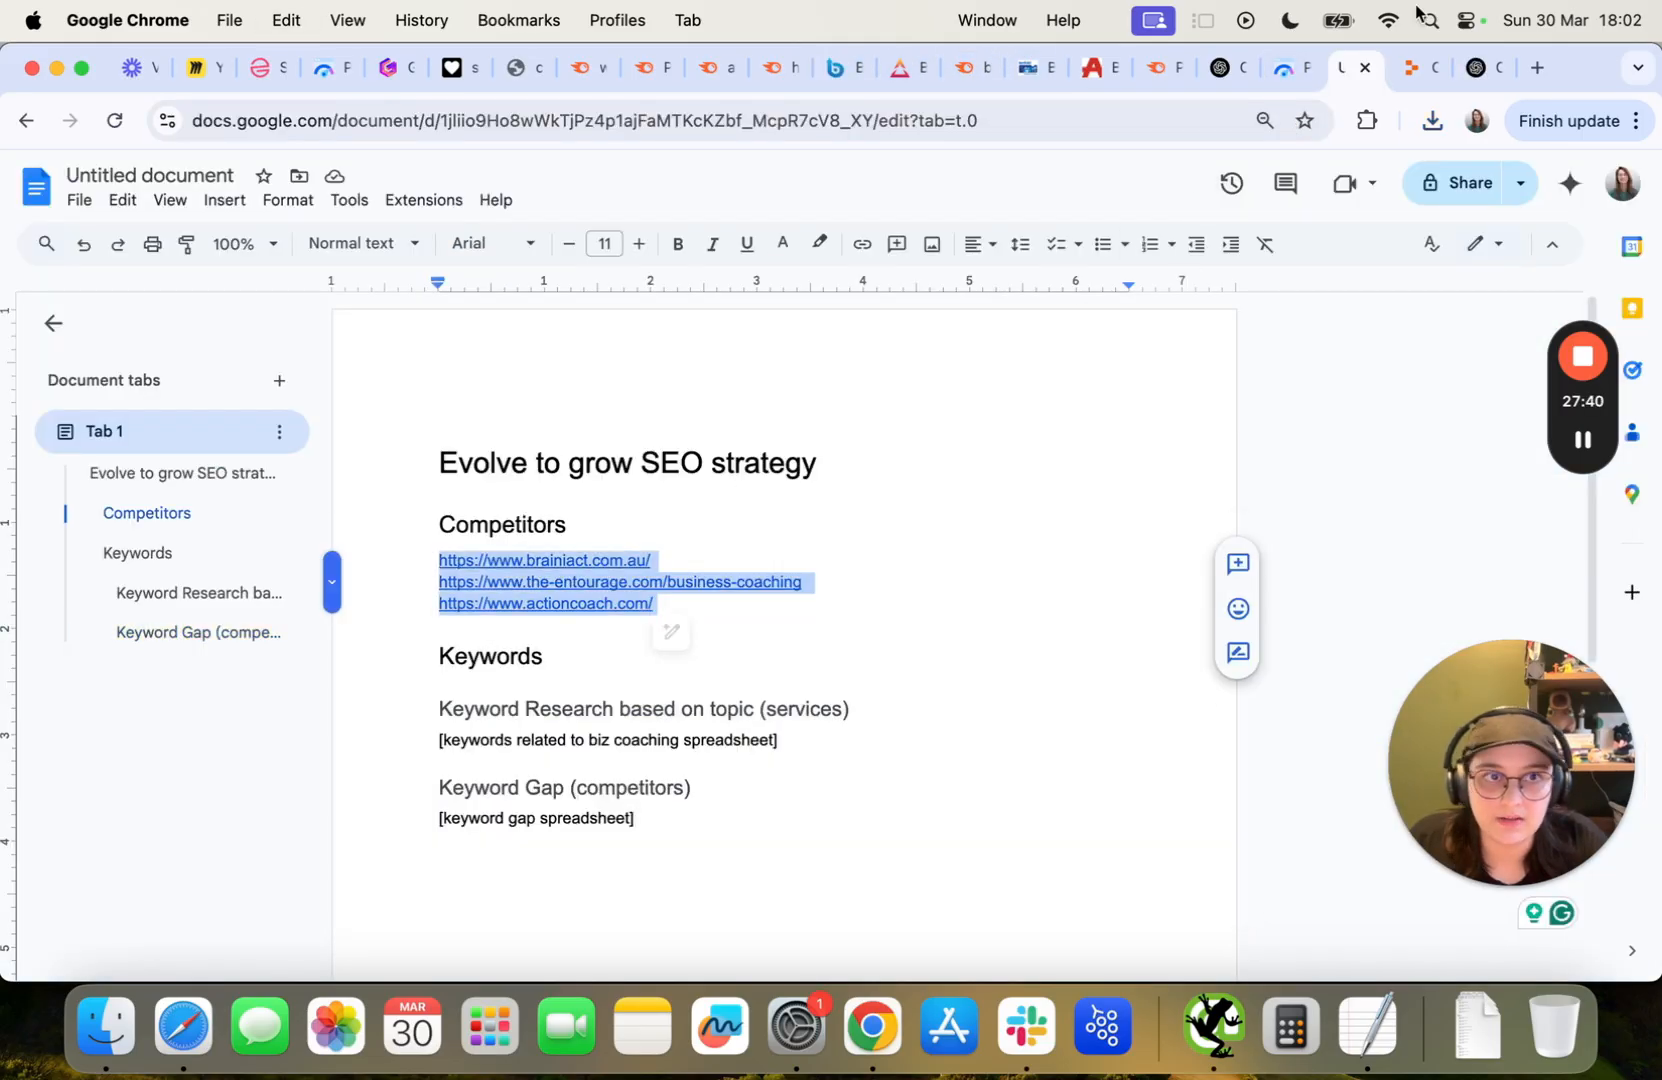
{"action": "left_click", "coordinate": [1480, 67]}
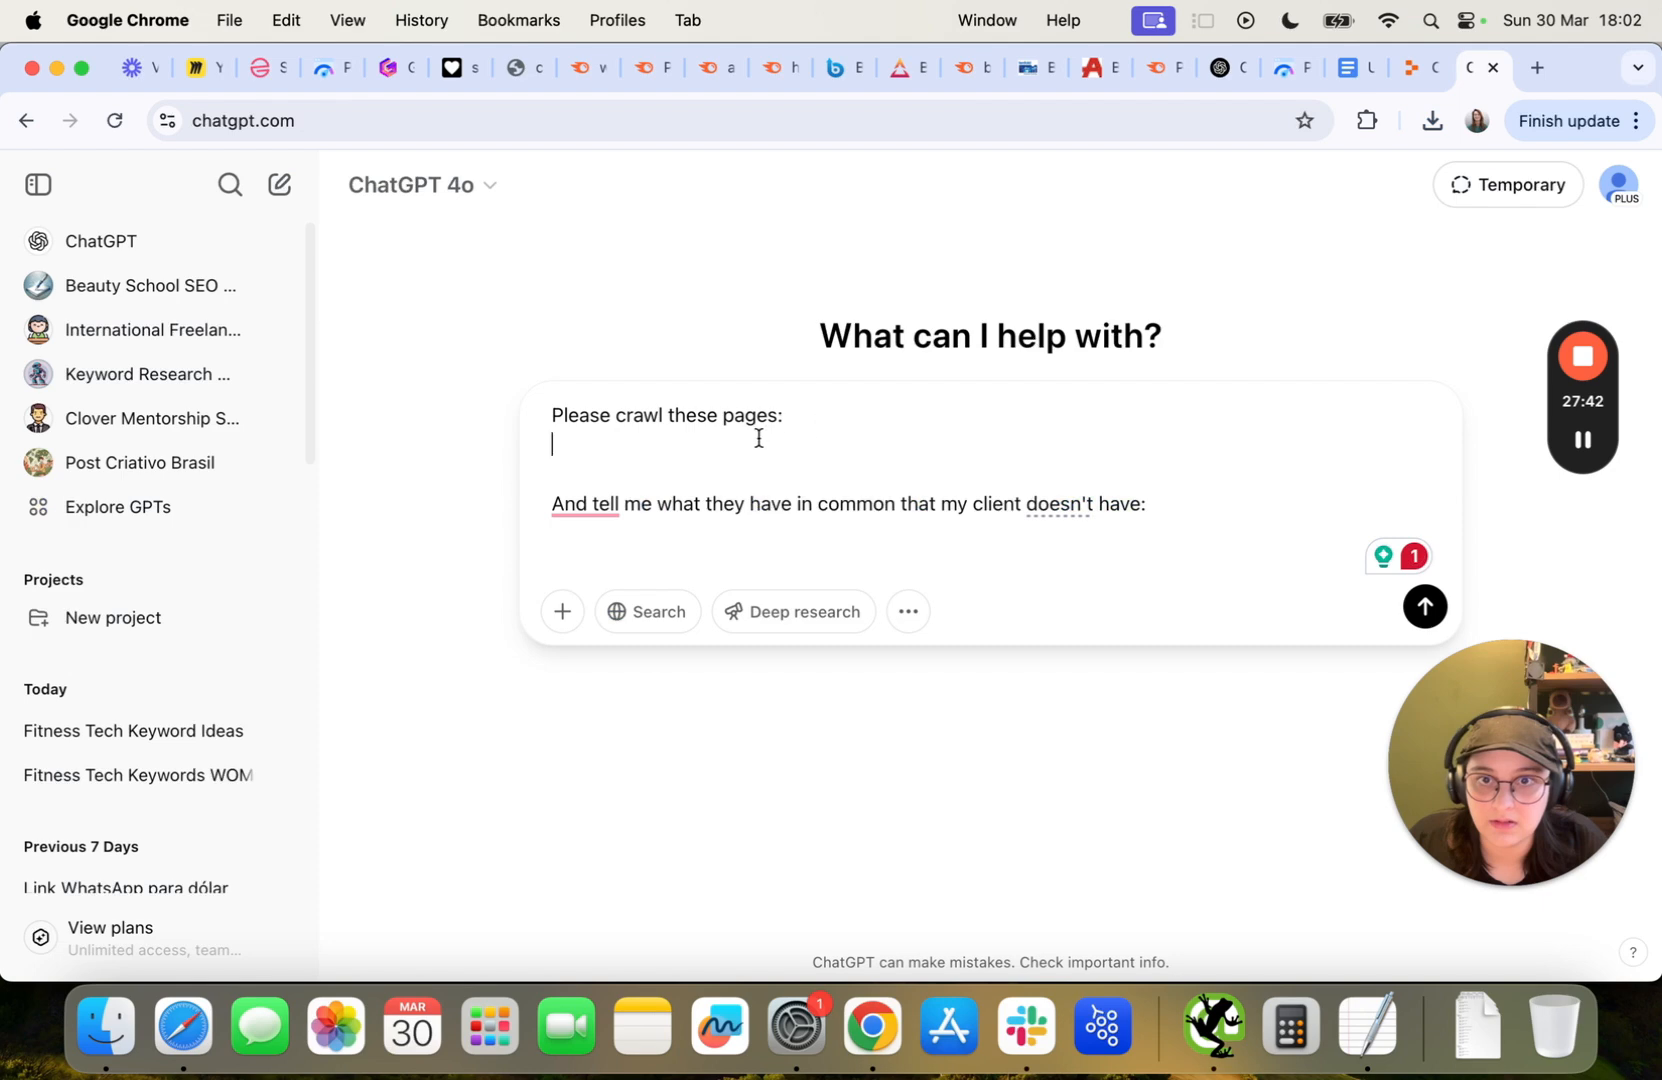
{"action": "key", "text": "super+v"}
{"action": "left_click", "coordinate": [265, 67]}
{"action": "key", "text": "super+l"}
{"action": "key", "text": "super+c"}
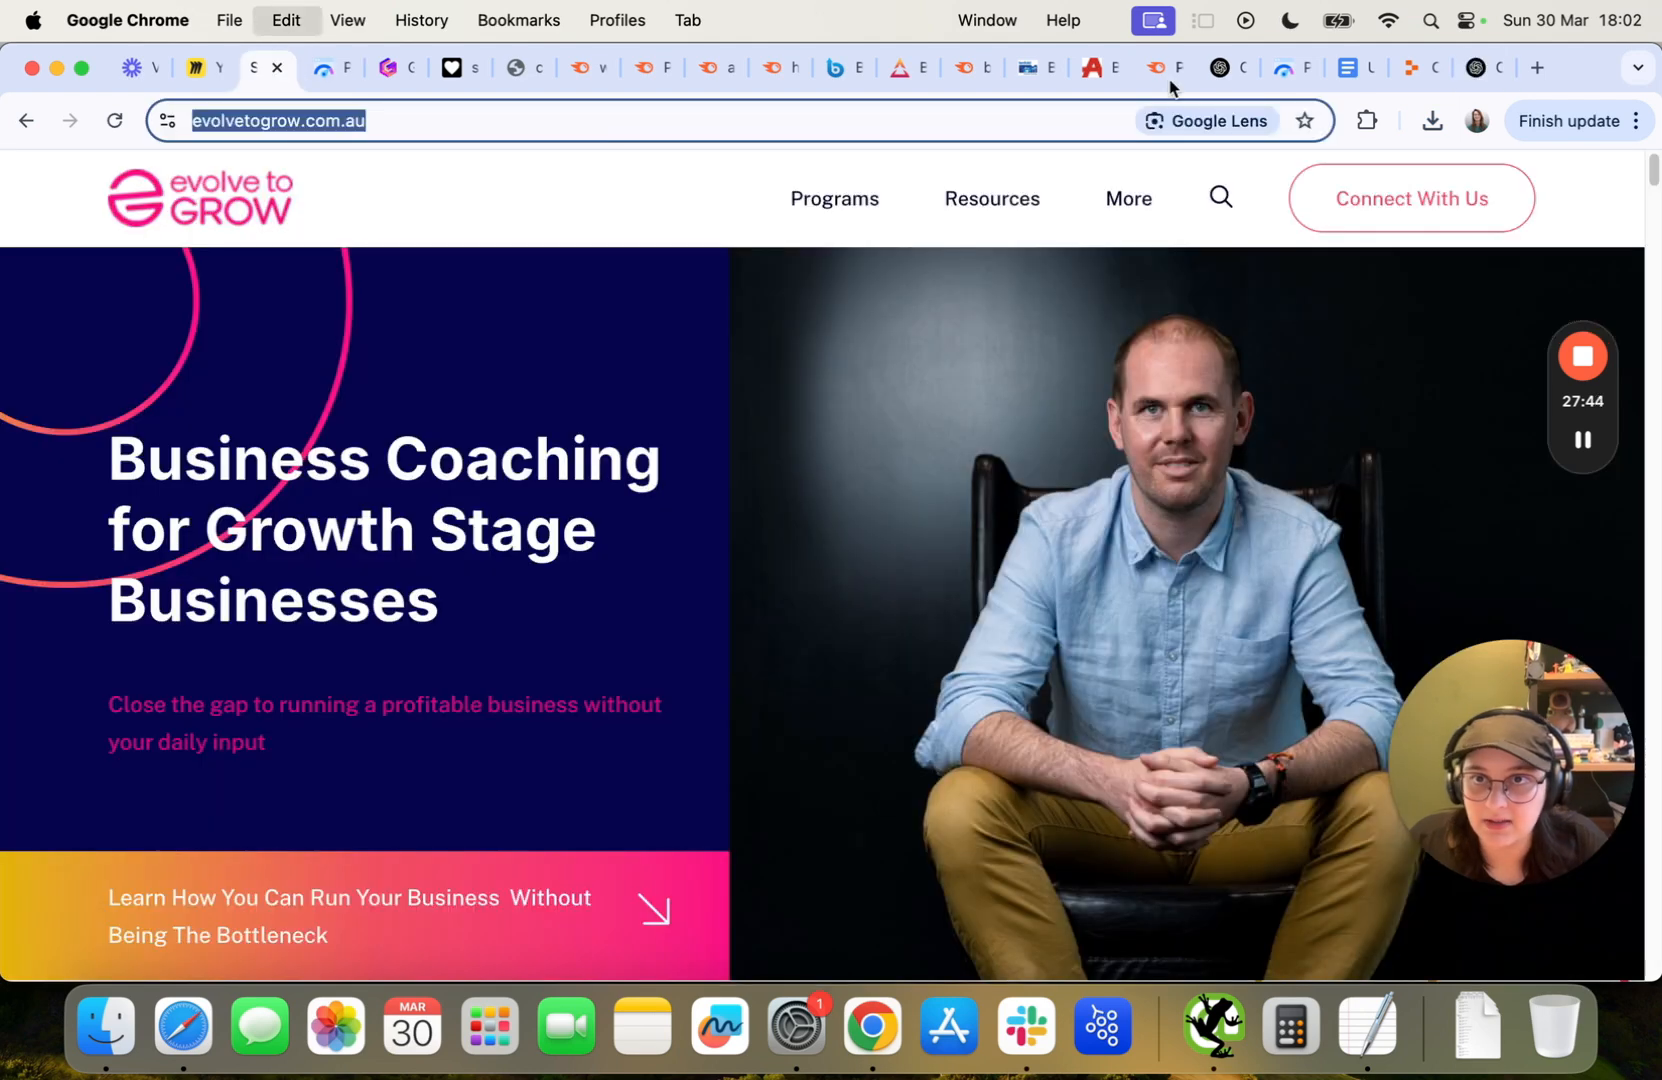
{"action": "left_click", "coordinate": [1480, 67]}
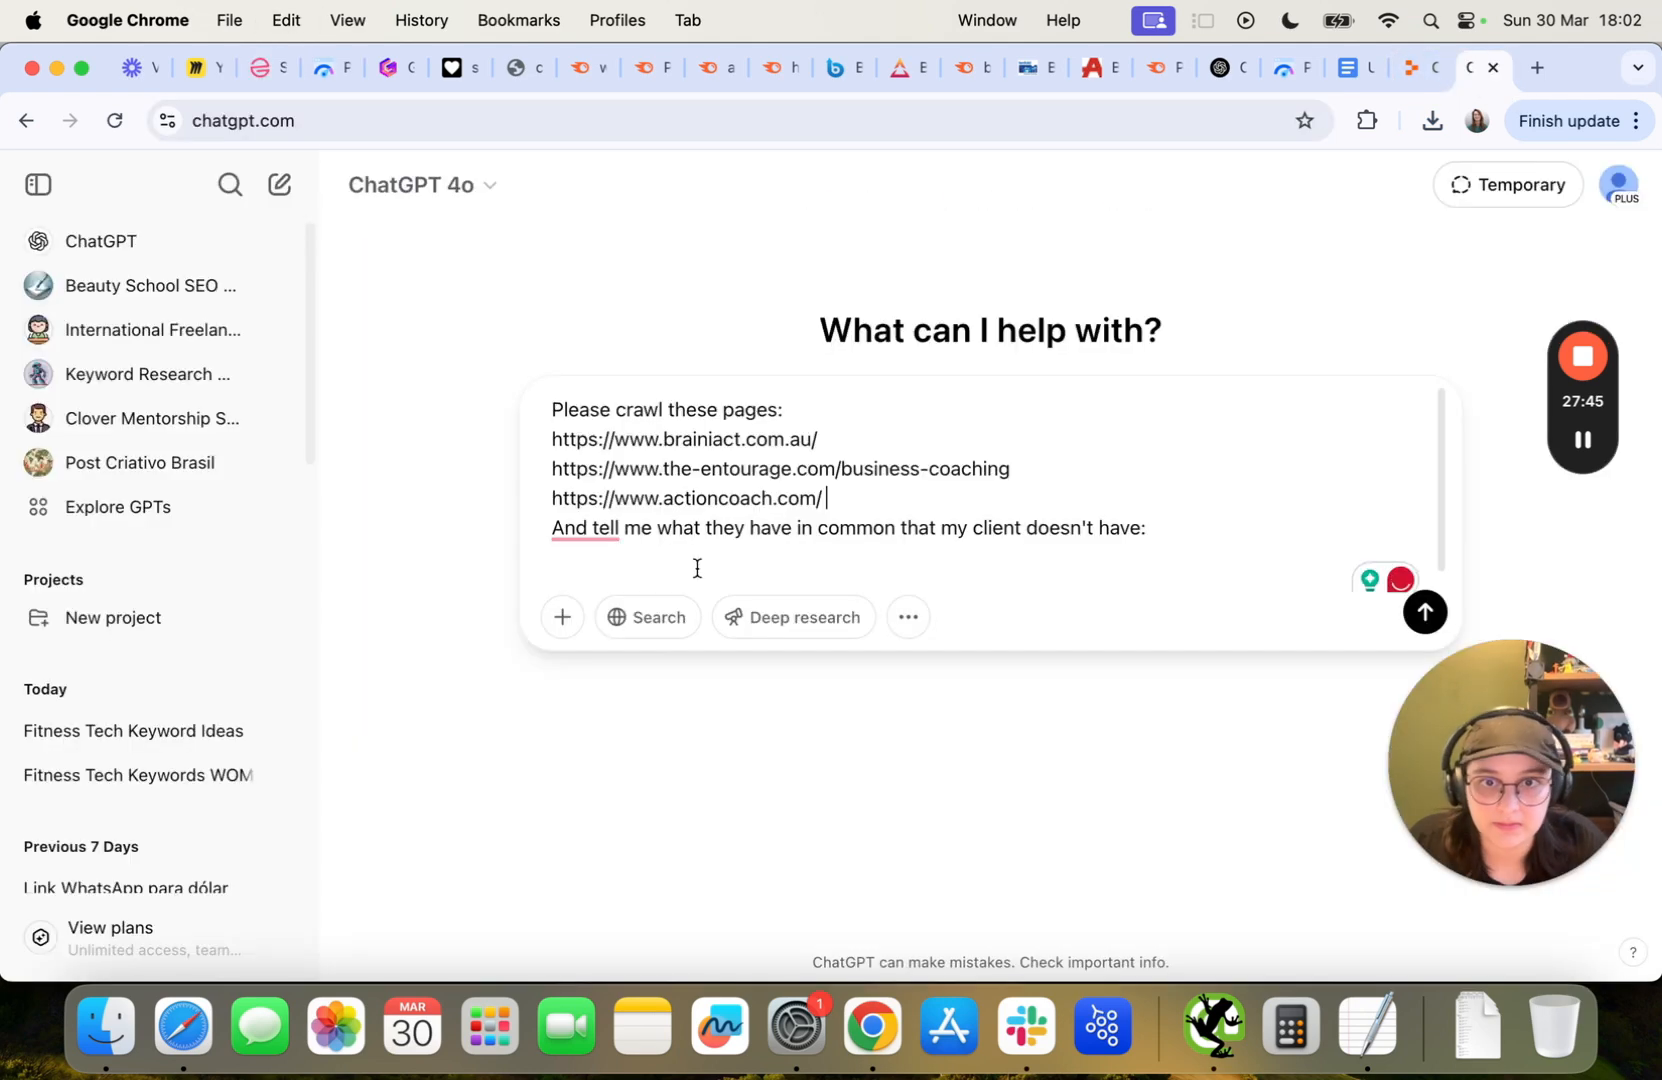
{"action": "left_click", "coordinate": [547, 521]}
{"action": "key", "text": "Return"}
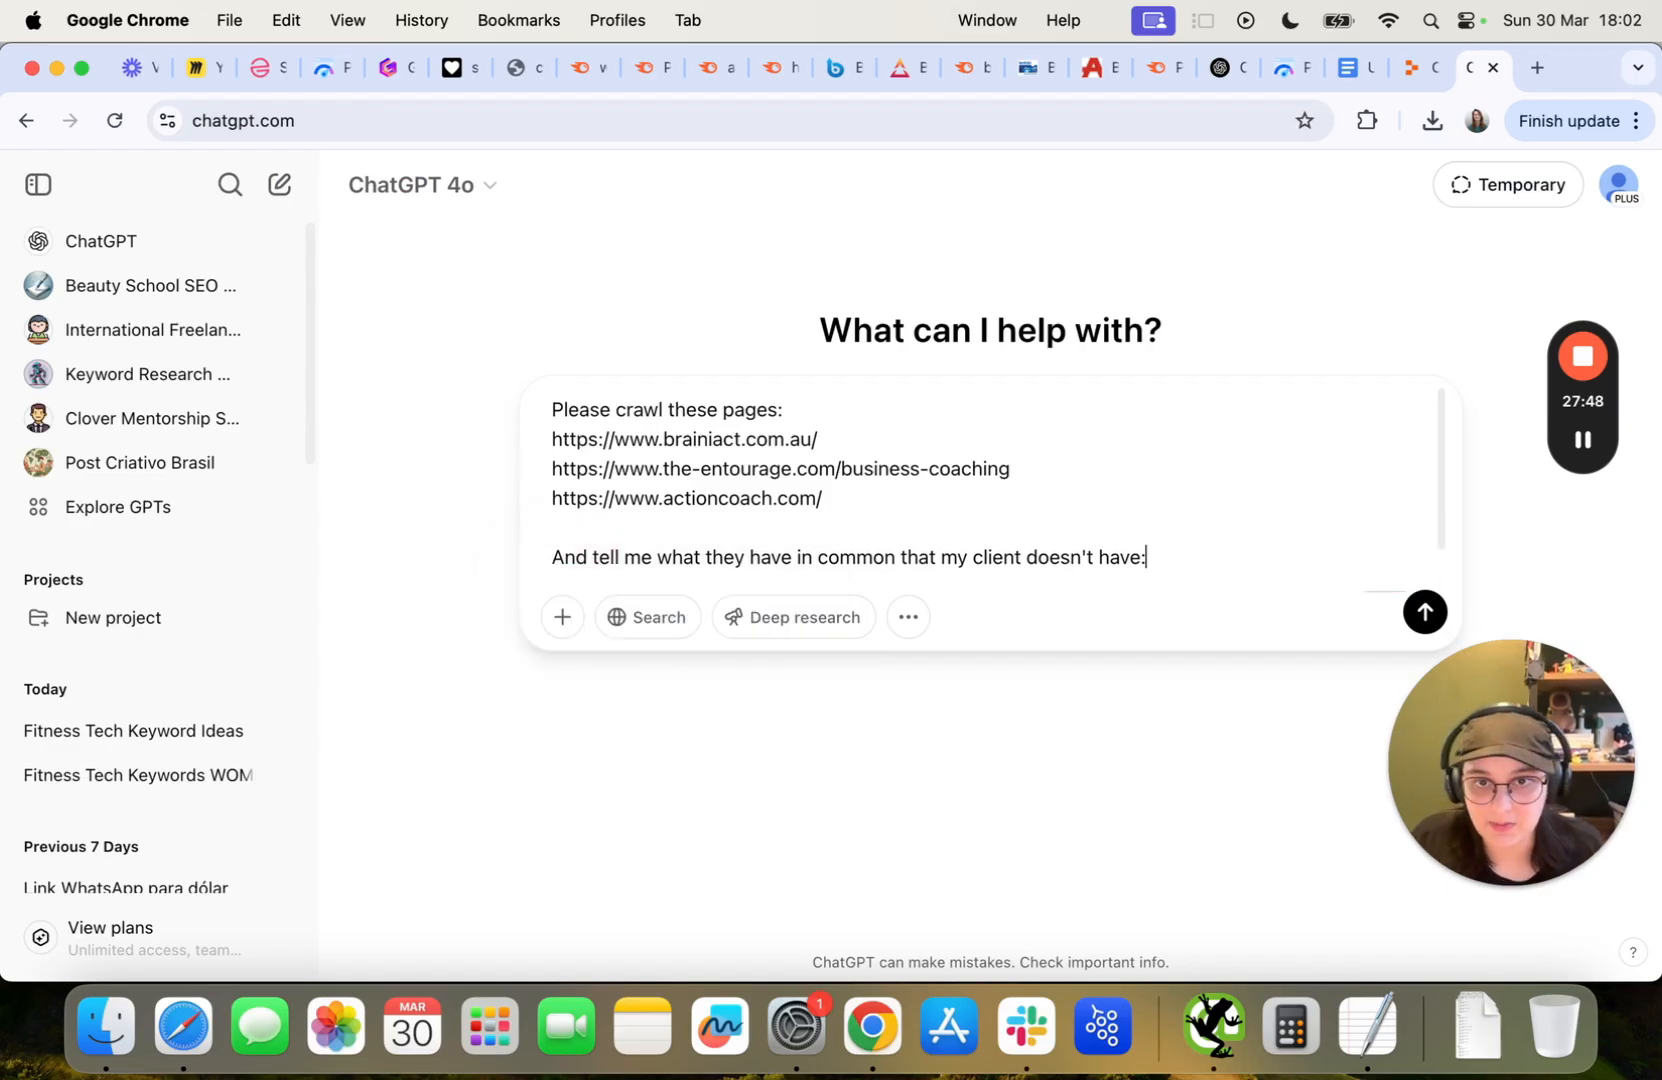
{"action": "key", "text": "shift+Return"}
{"action": "key", "text": "super+v"}
{"action": "key", "text": "Return"}
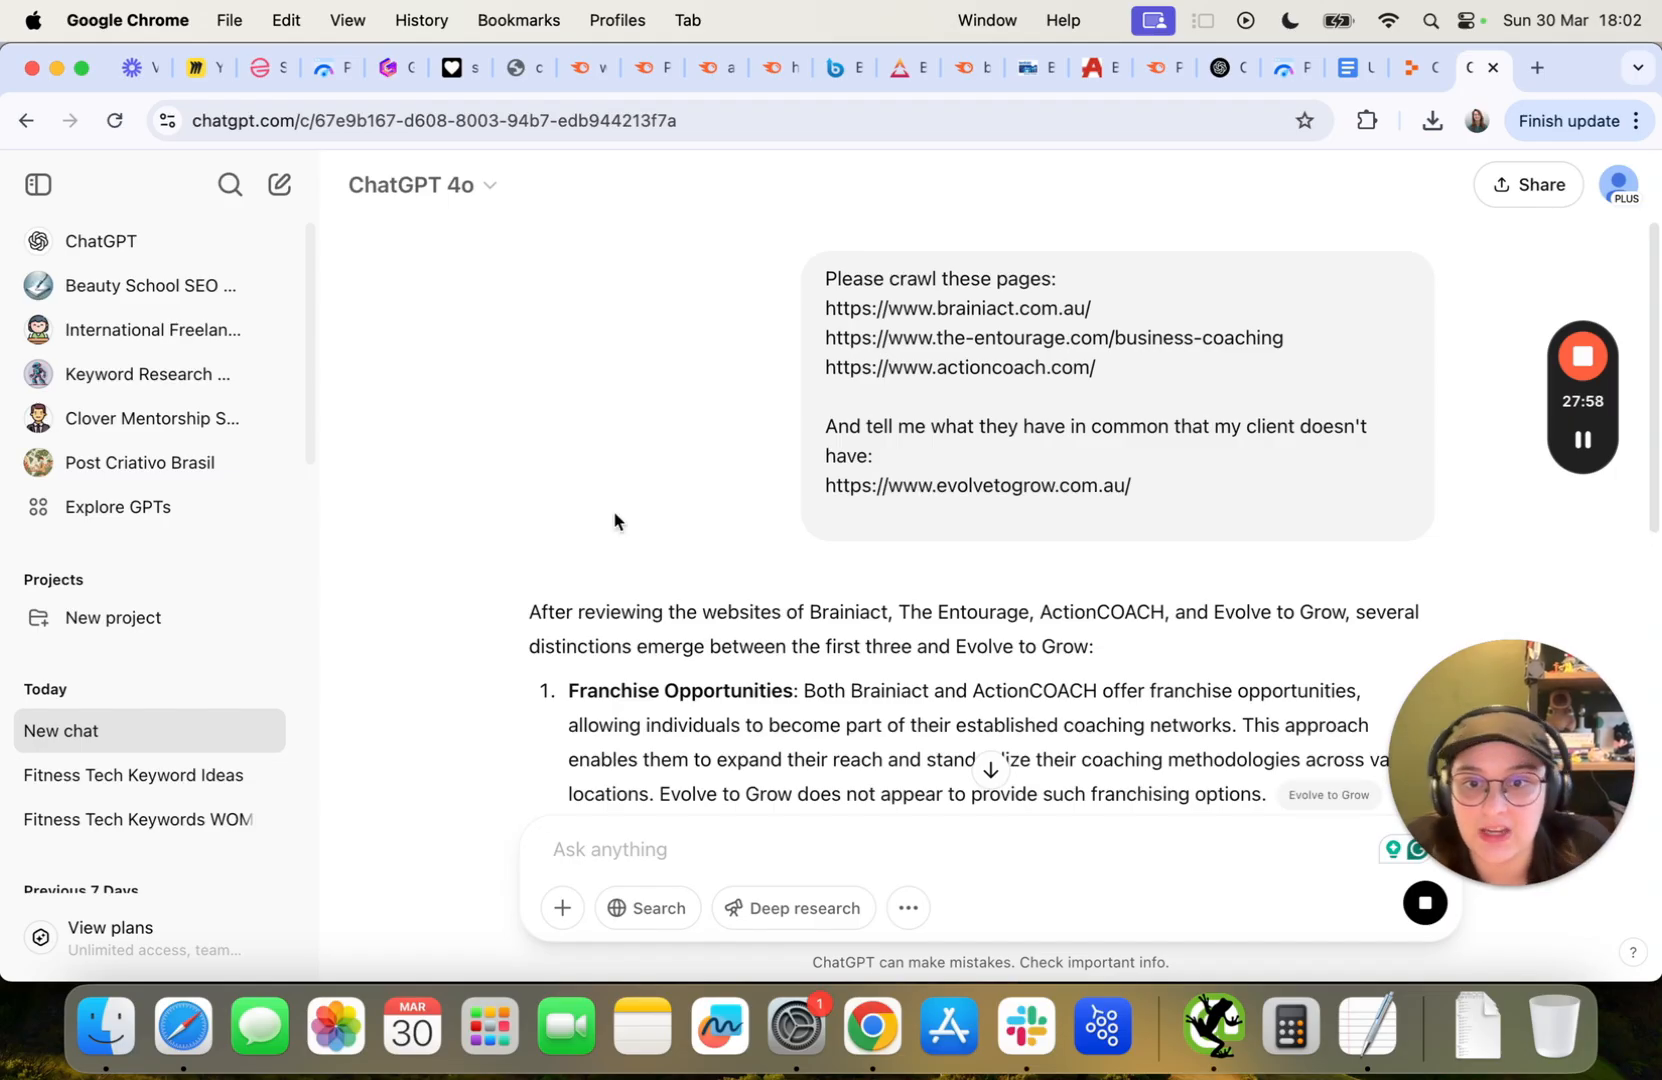
Send the follow-up "please describe elements on the page for example the page sections structure so my client can incorporate that in their current page".
{"action": "scroll", "coordinate": [742, 534], "scroll_direction": "down", "scroll_amount": 8}
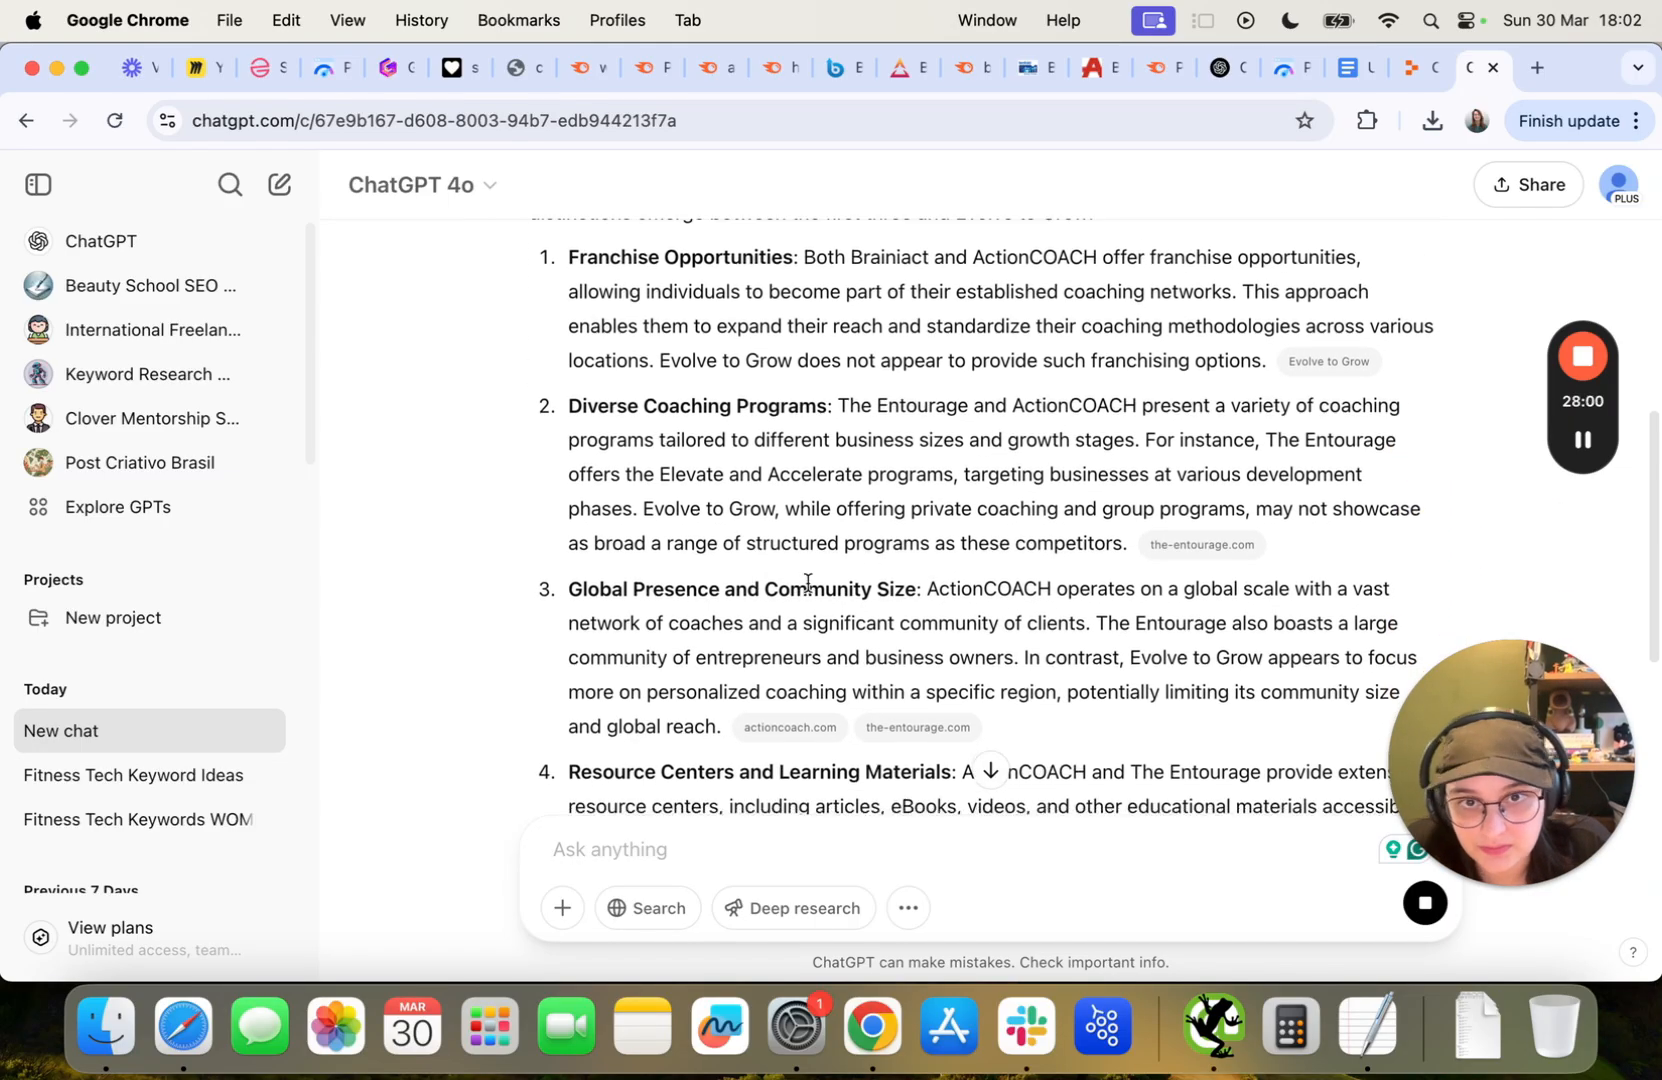
{"action": "scroll", "coordinate": [808, 582], "scroll_direction": "down", "scroll_amount": 5}
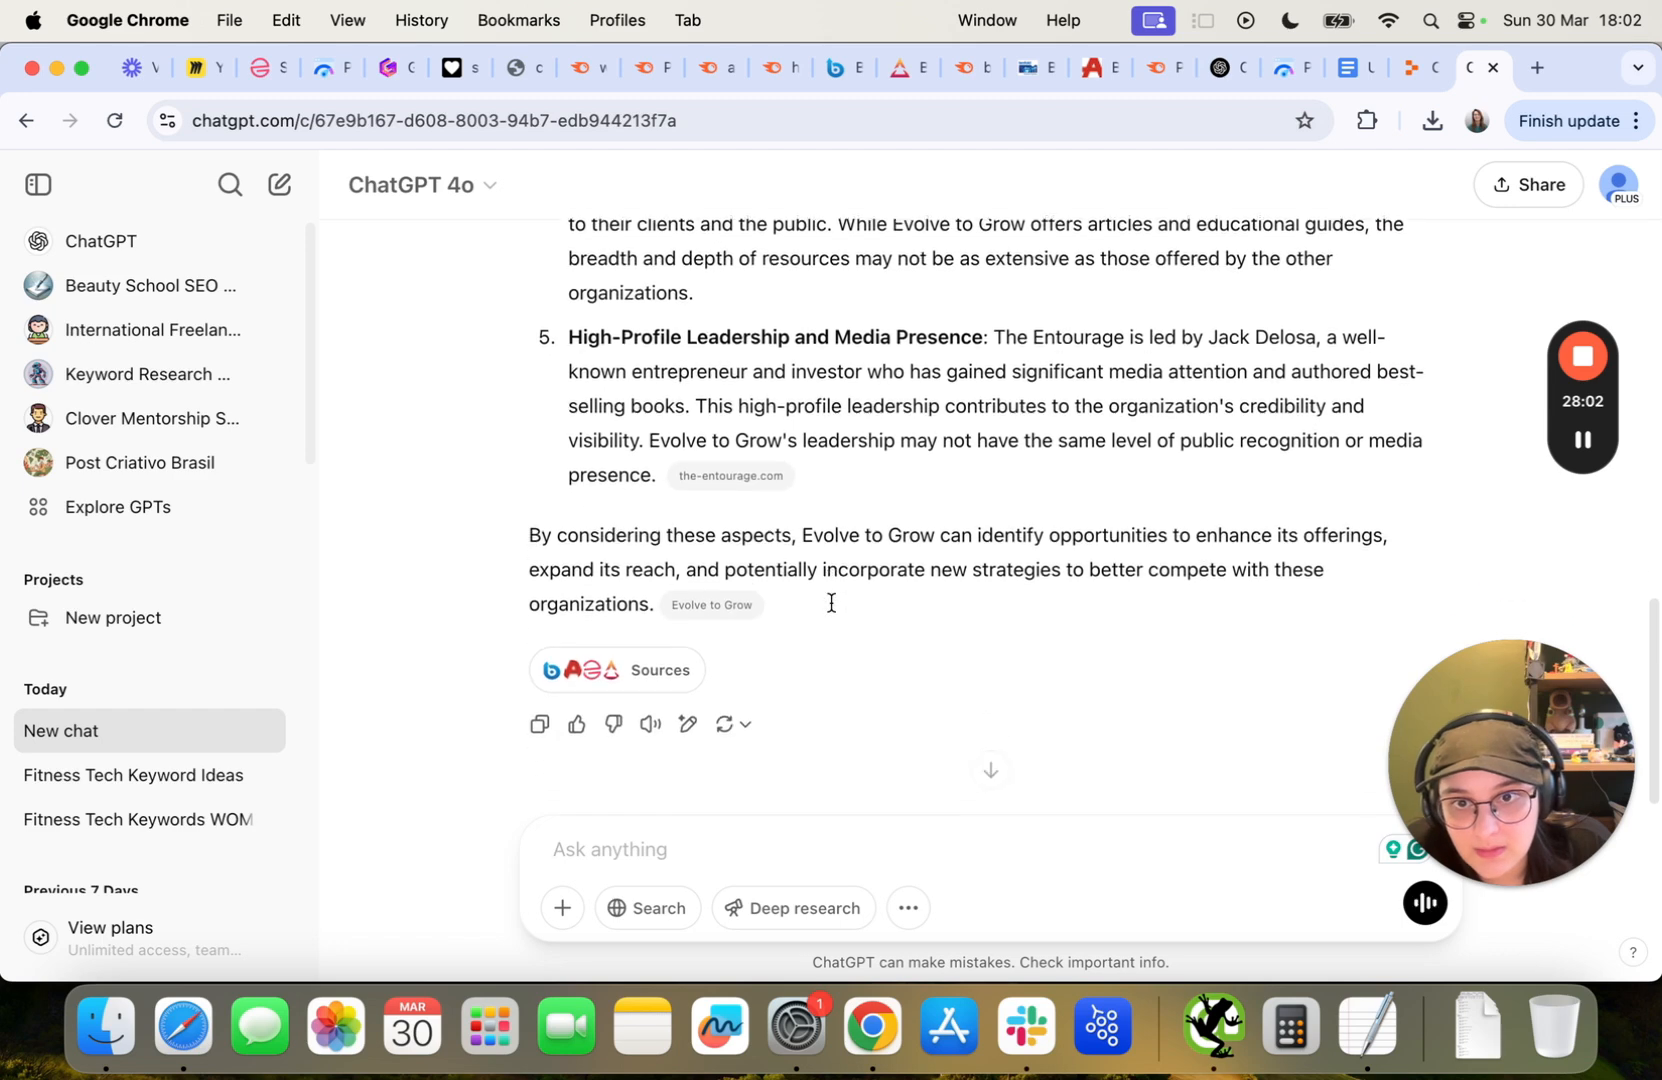
{"action": "scroll", "coordinate": [831, 603], "scroll_direction": "up", "scroll_amount": 13}
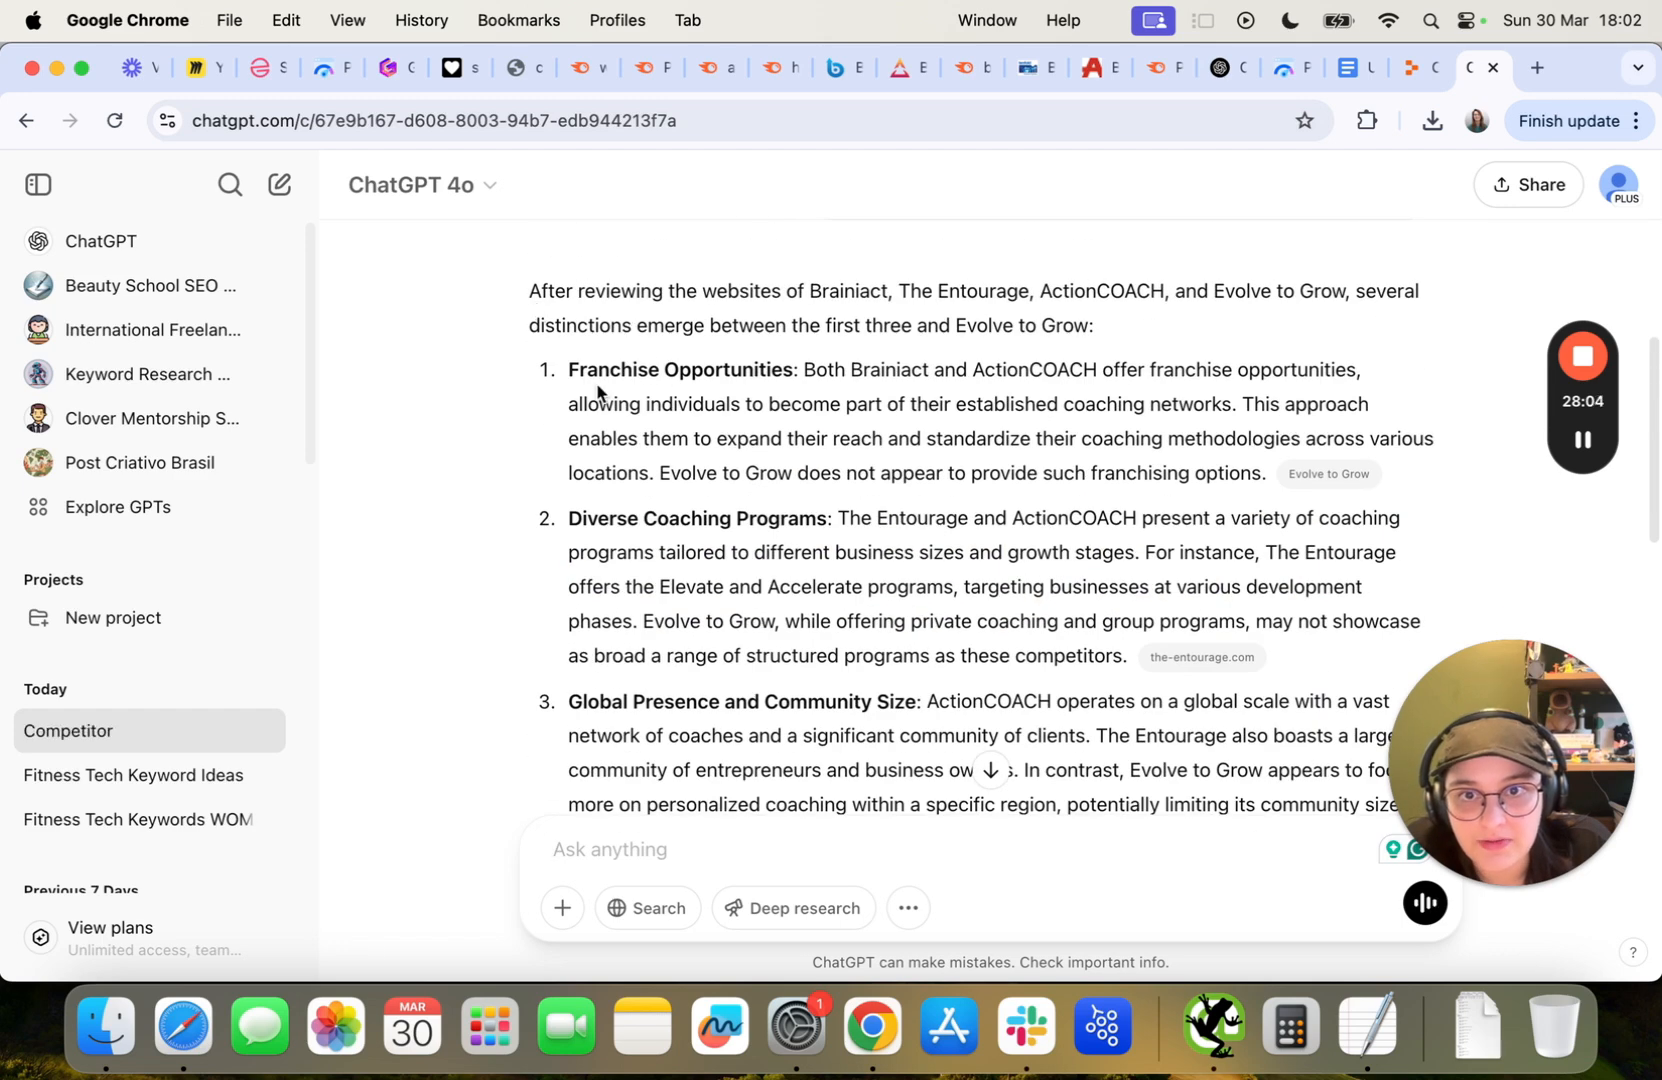
{"action": "scroll", "coordinate": [567, 382], "scroll_direction": "down", "scroll_amount": 13}
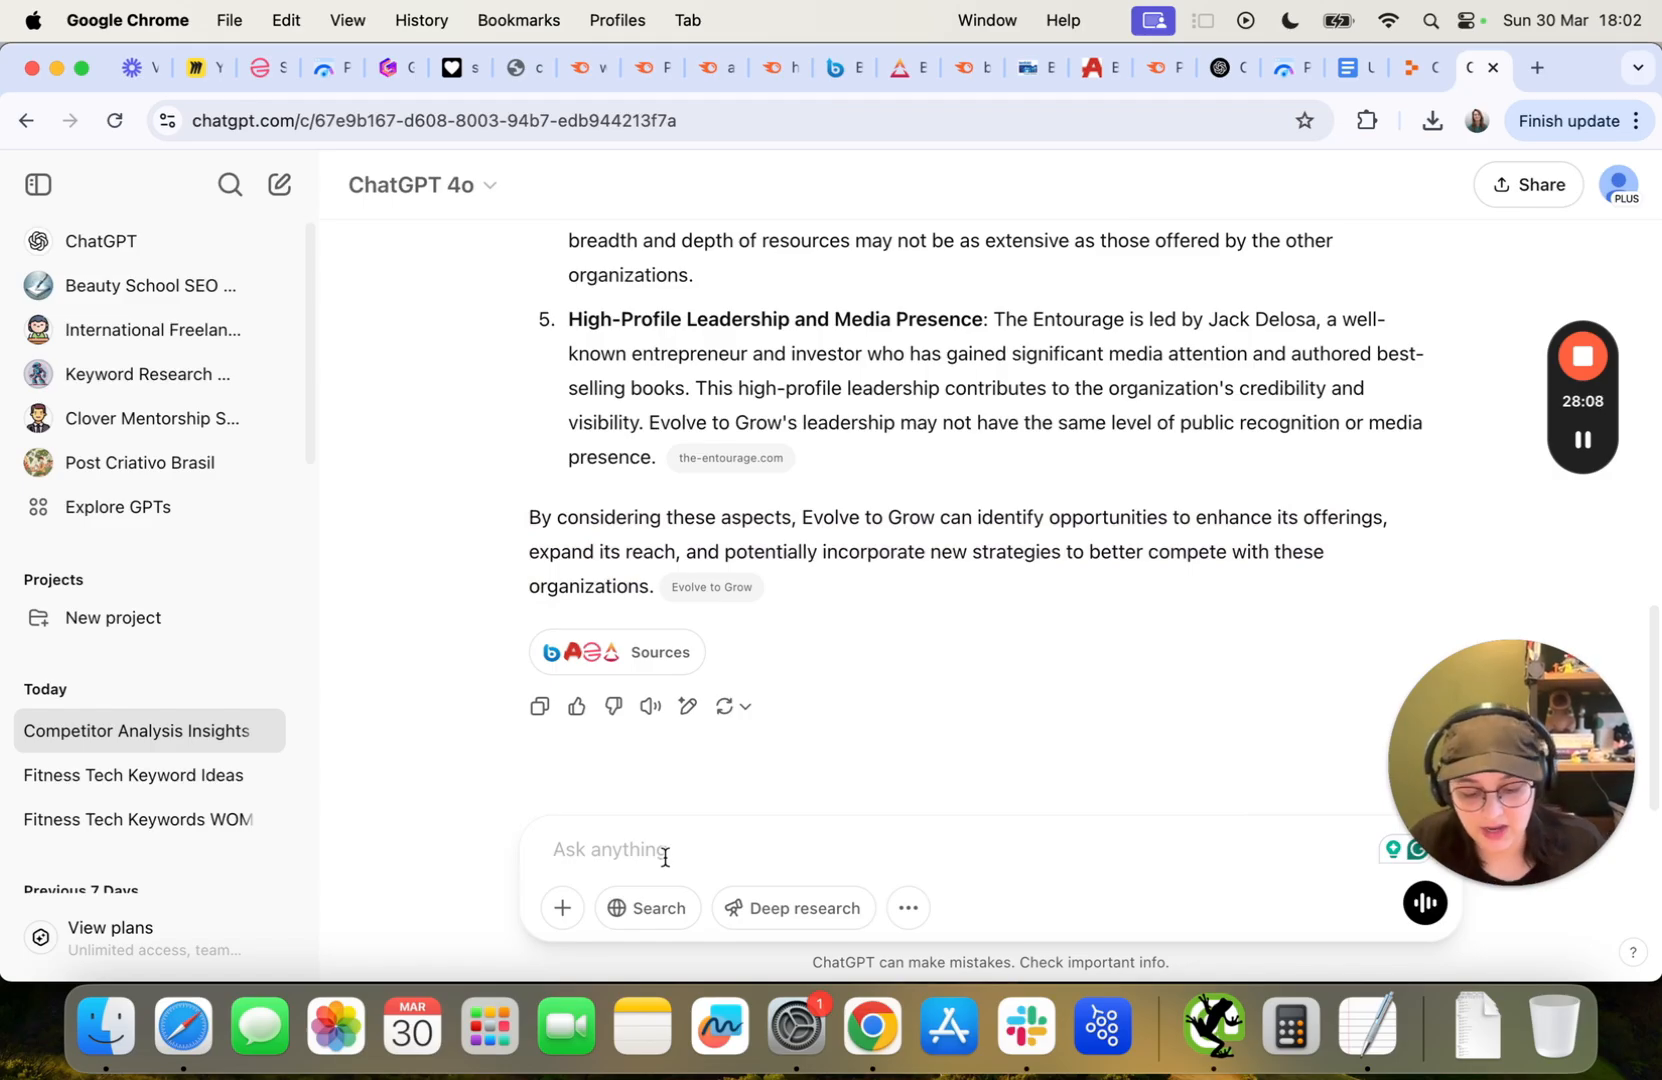
{"action": "type", "text": "please describe"}
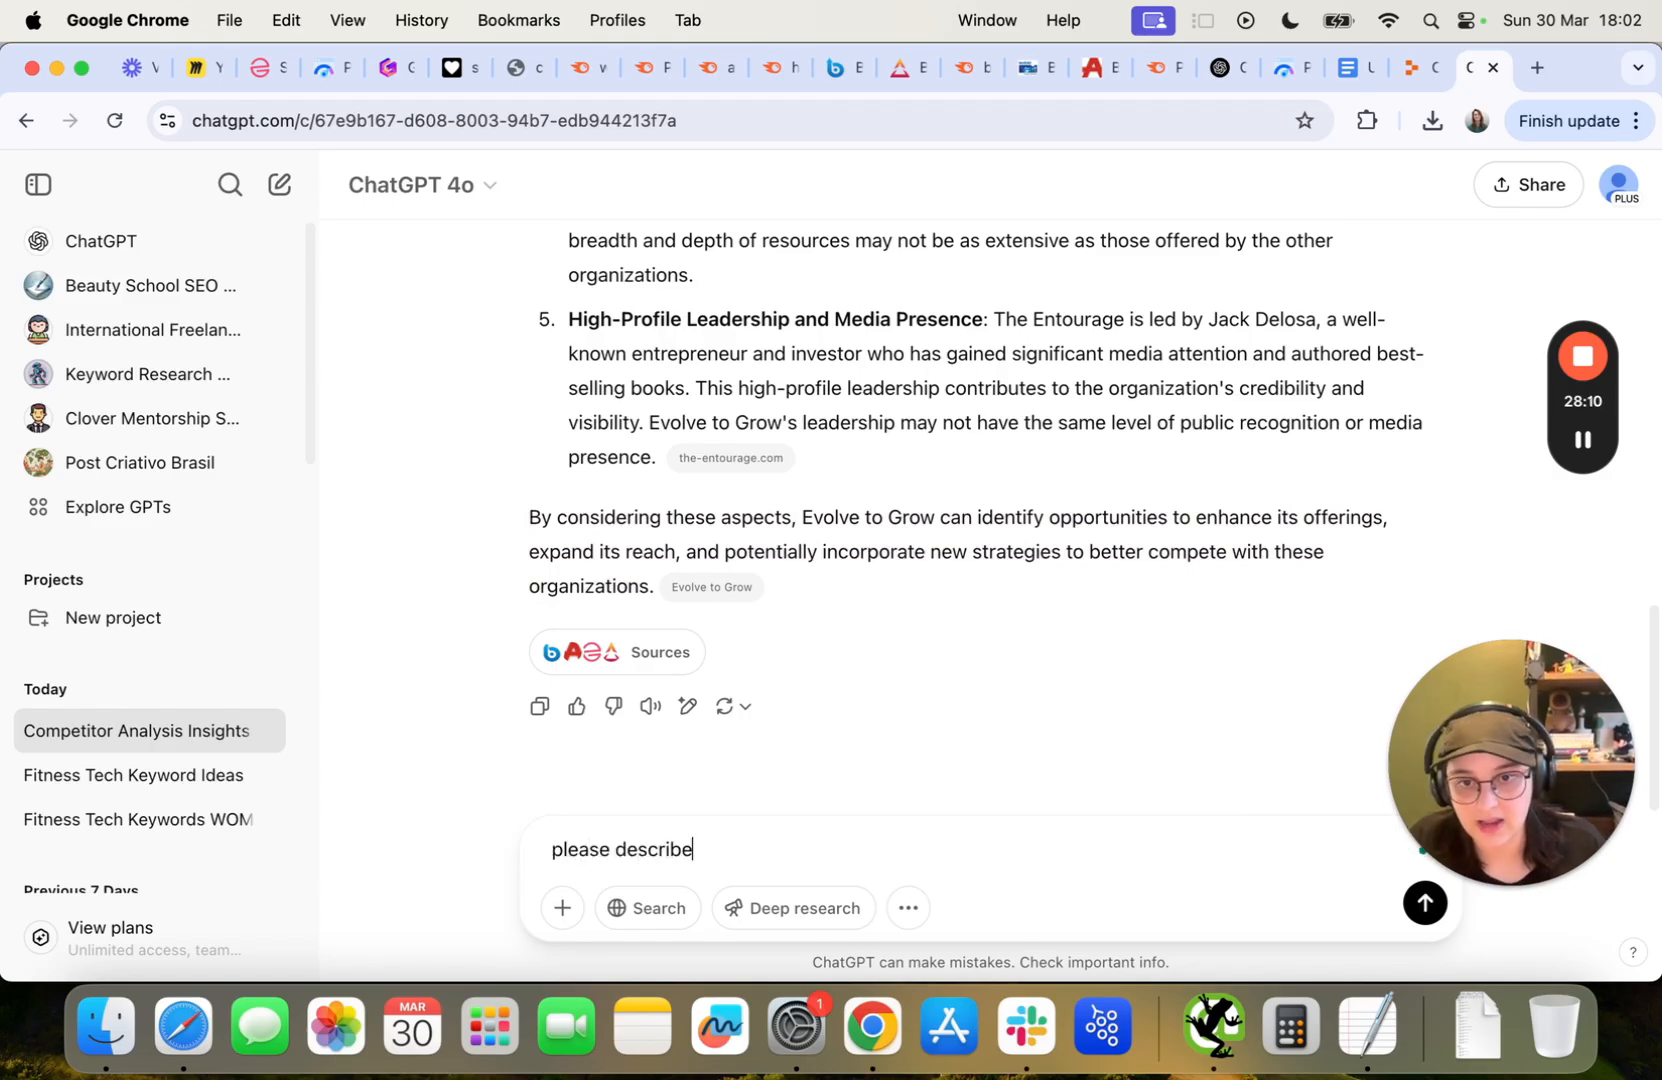
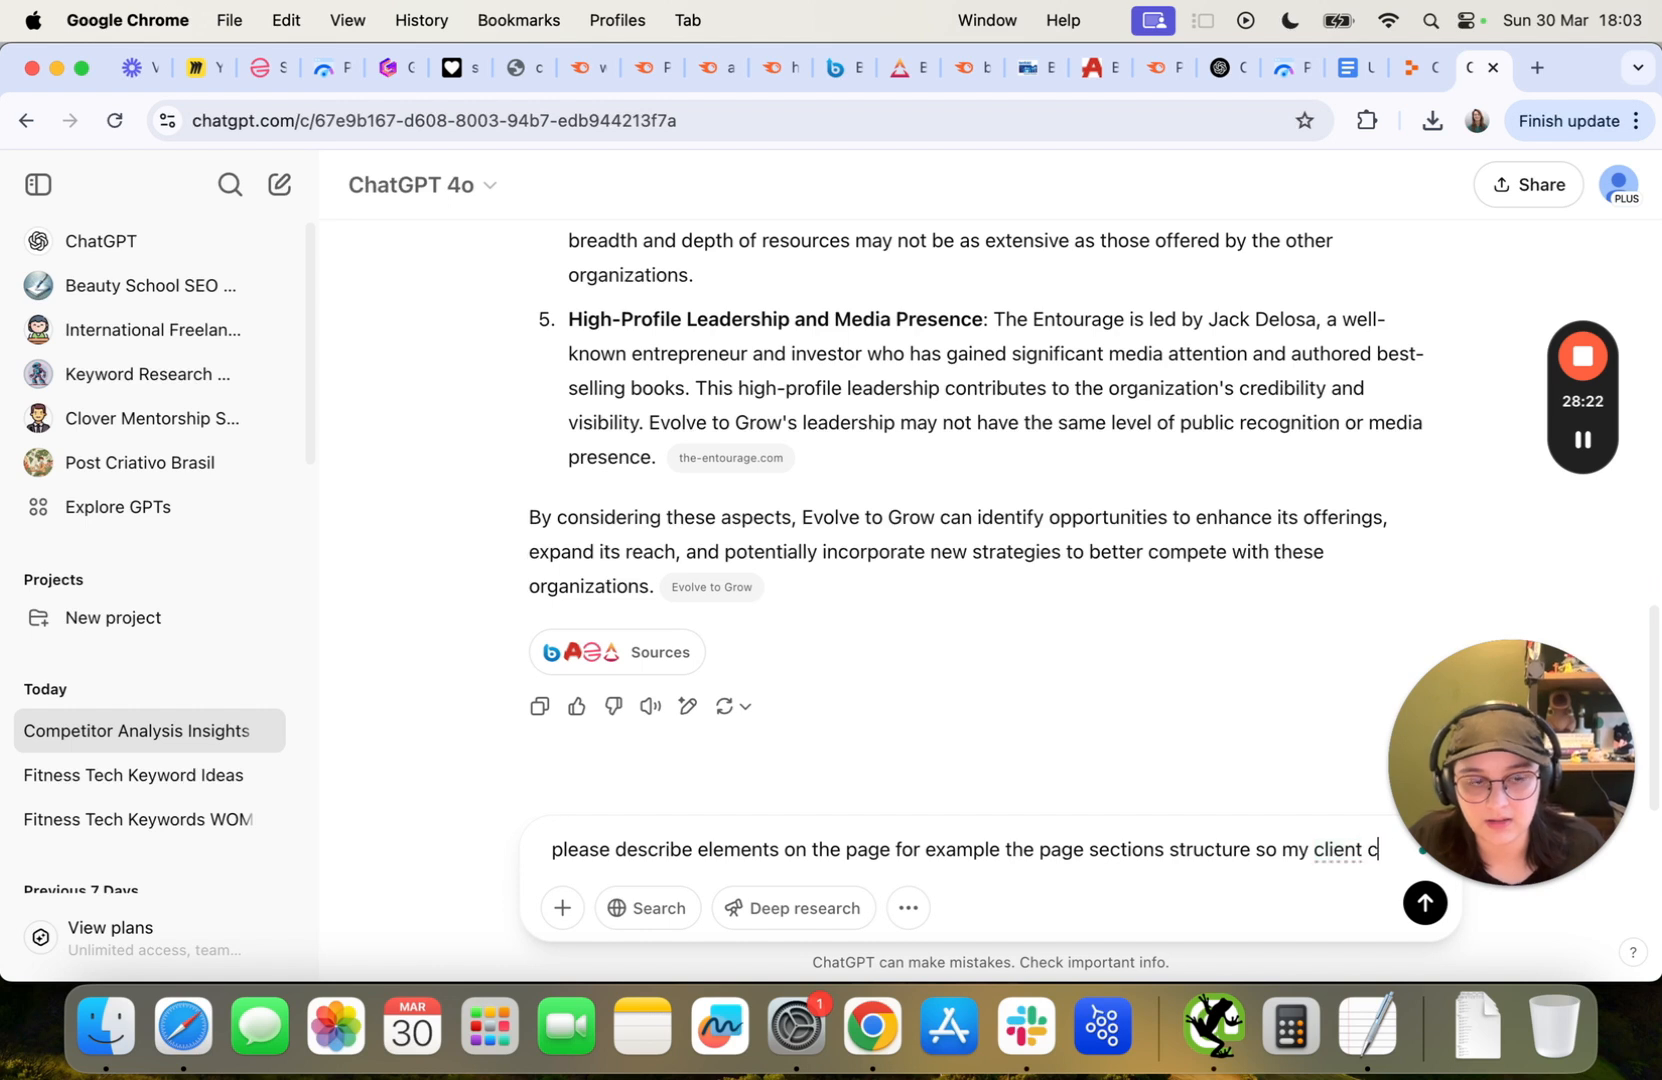
{"action": "type", "text": "incorporate that in their"}
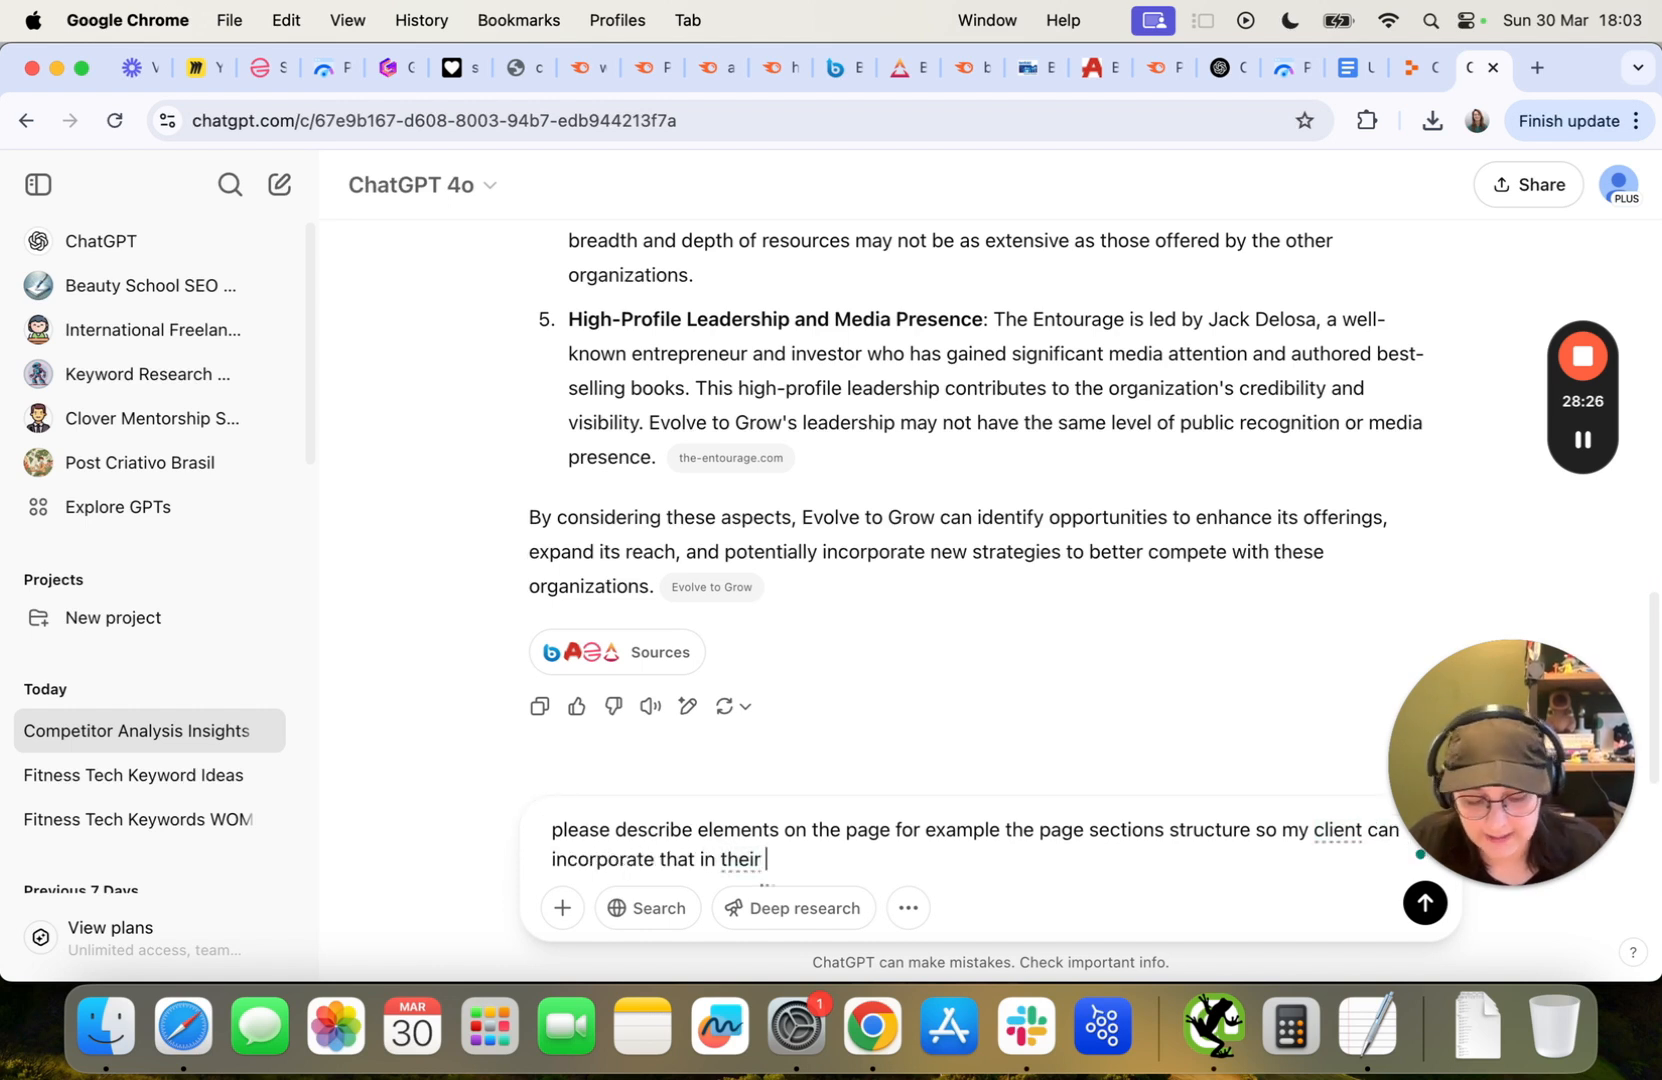
{"action": "type", "text": "ge"}
{"action": "key", "text": "Return"}
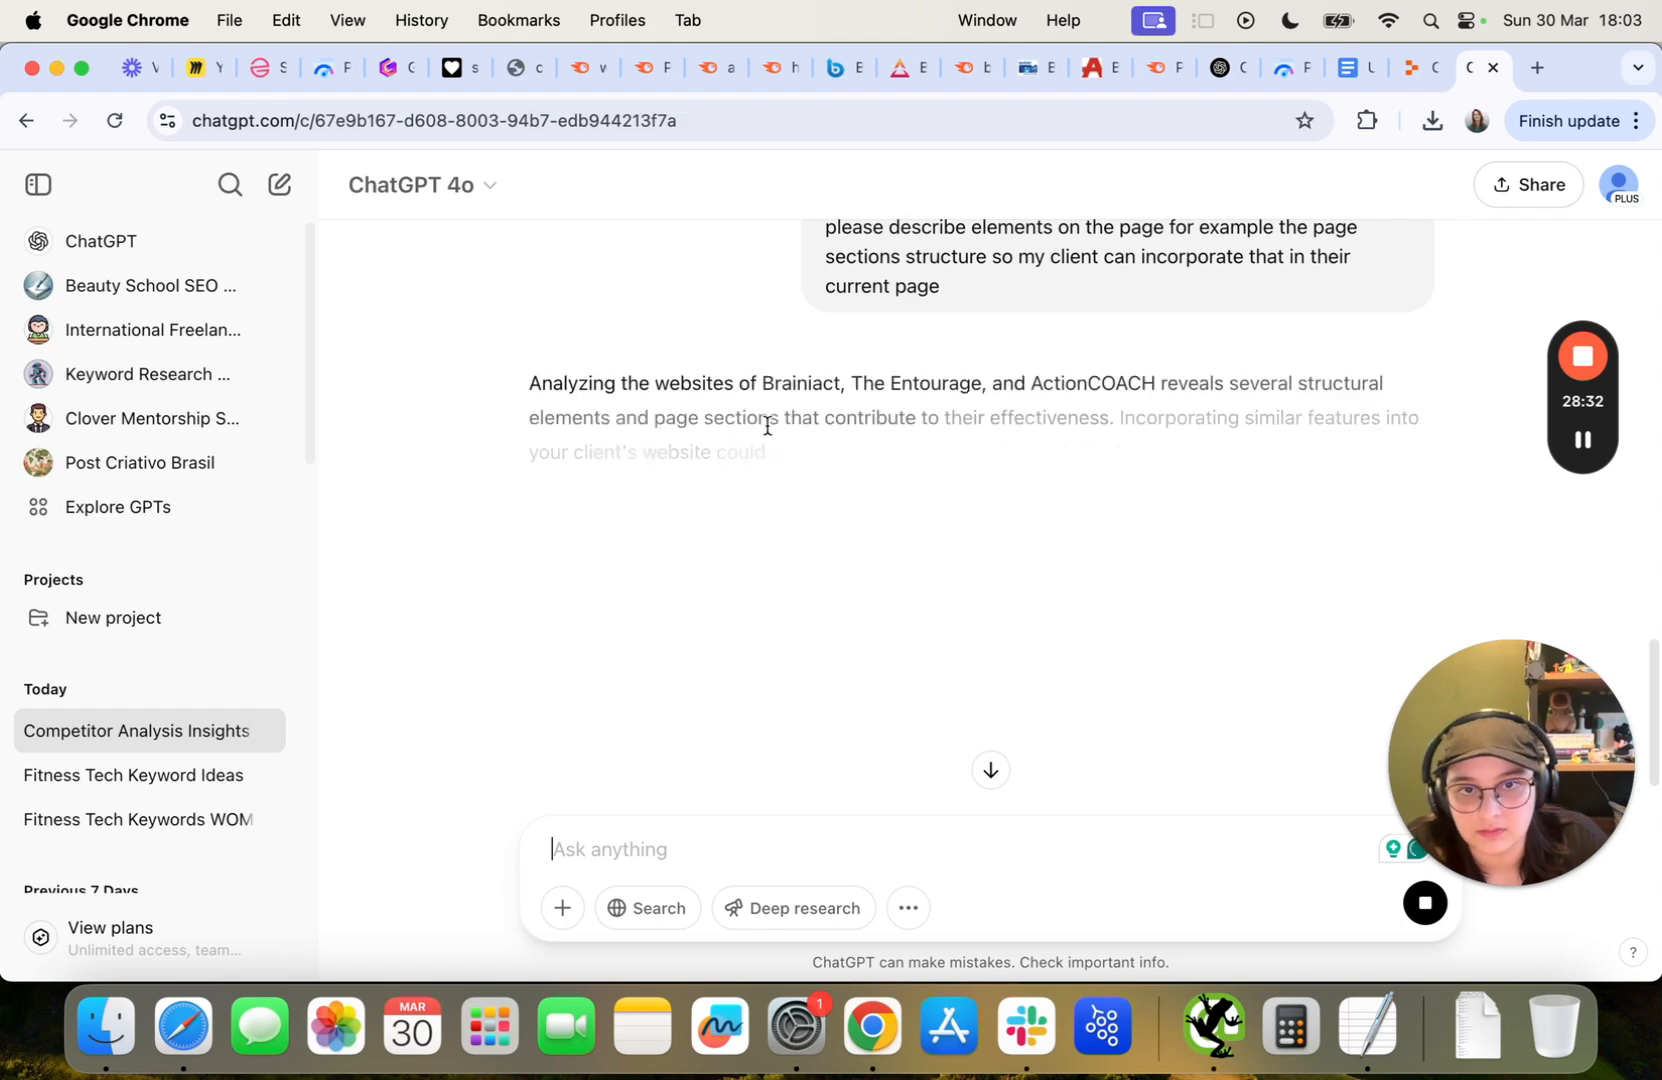
Copy ChatGPT's full competitor website analysis and paste it directly below the Competitors heading in the Google Docs strategy document.
{"action": "left_click_drag", "start_coordinate": [521, 395], "coordinate": [1322, 706]}
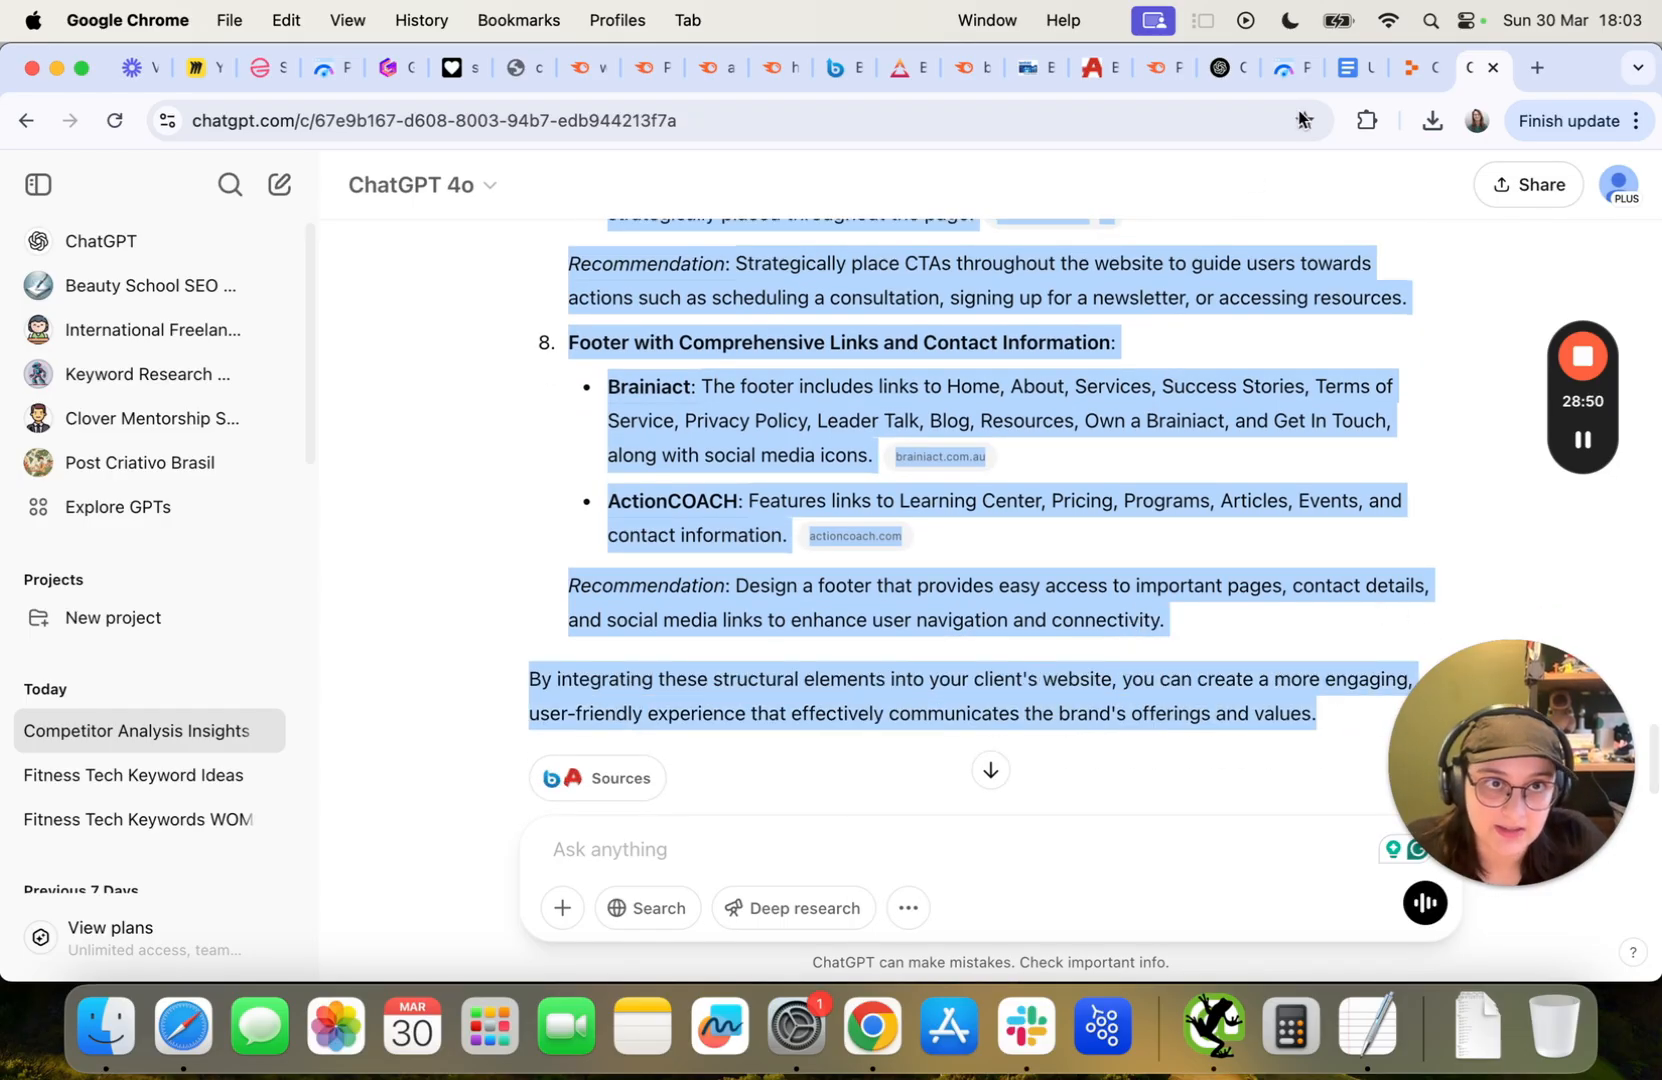
{"action": "left_click", "coordinate": [1354, 69]}
{"action": "left_click", "coordinate": [619, 537]}
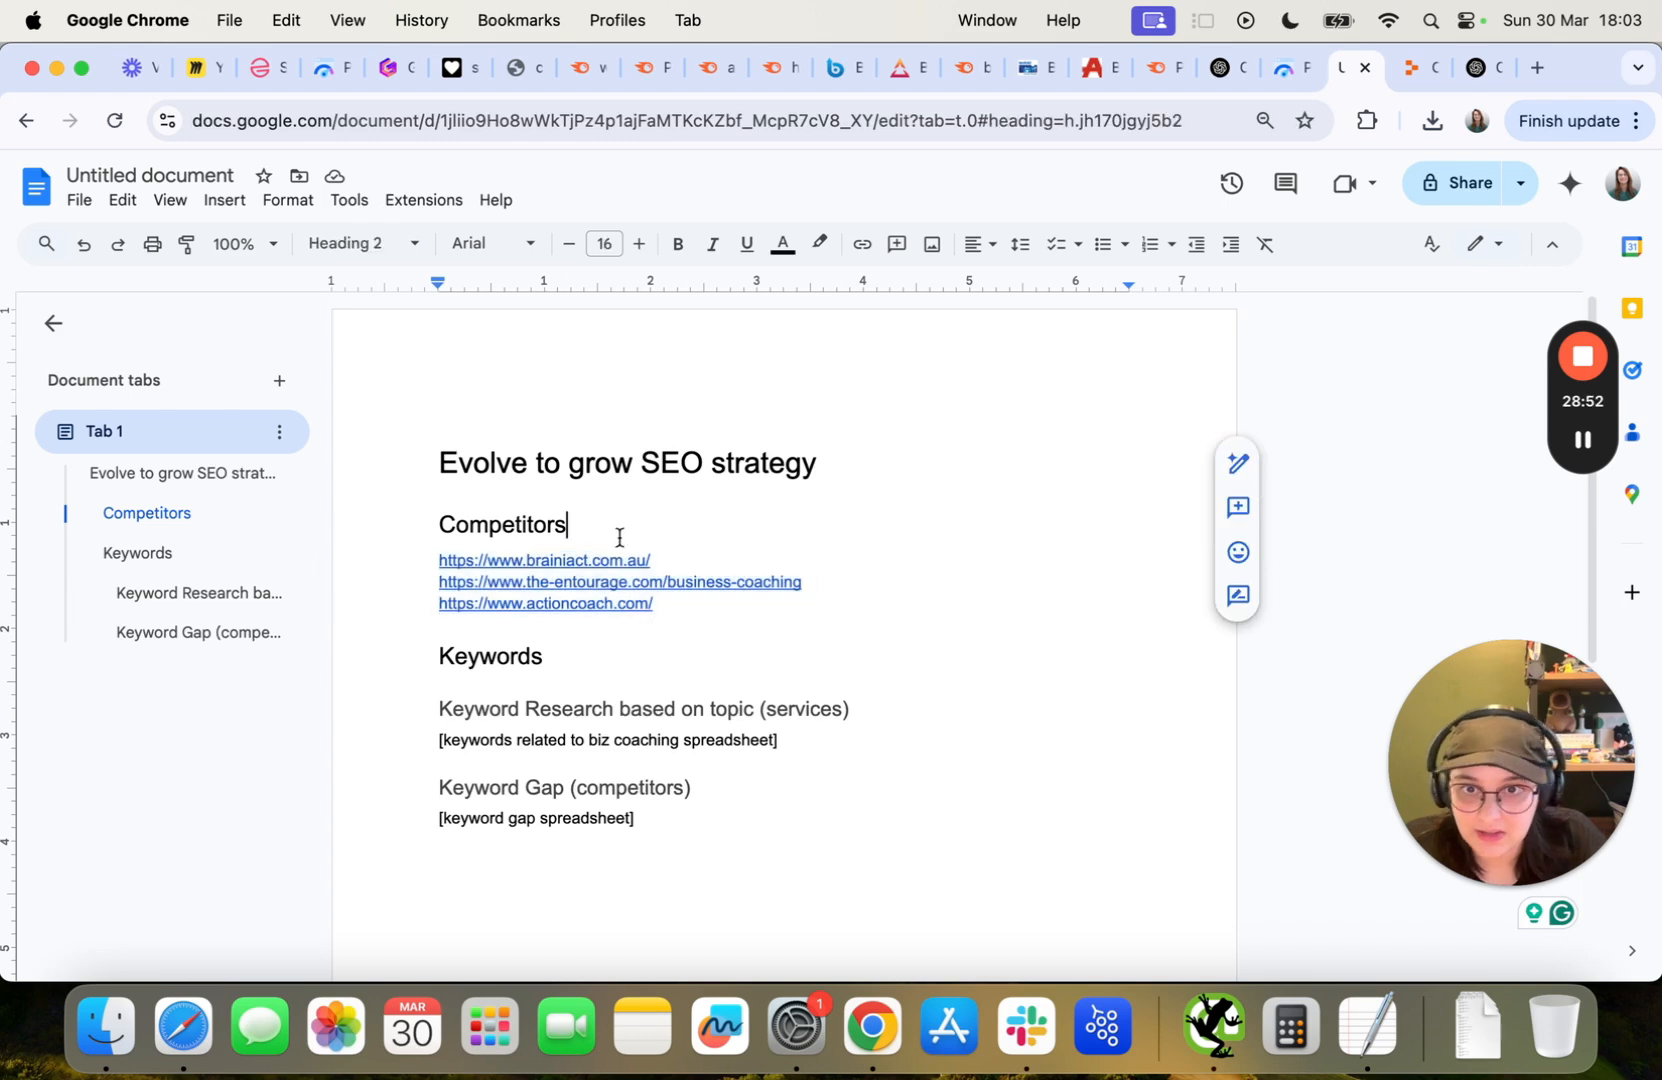
{"action": "key", "text": "Return"}
{"action": "key", "text": "super+v"}
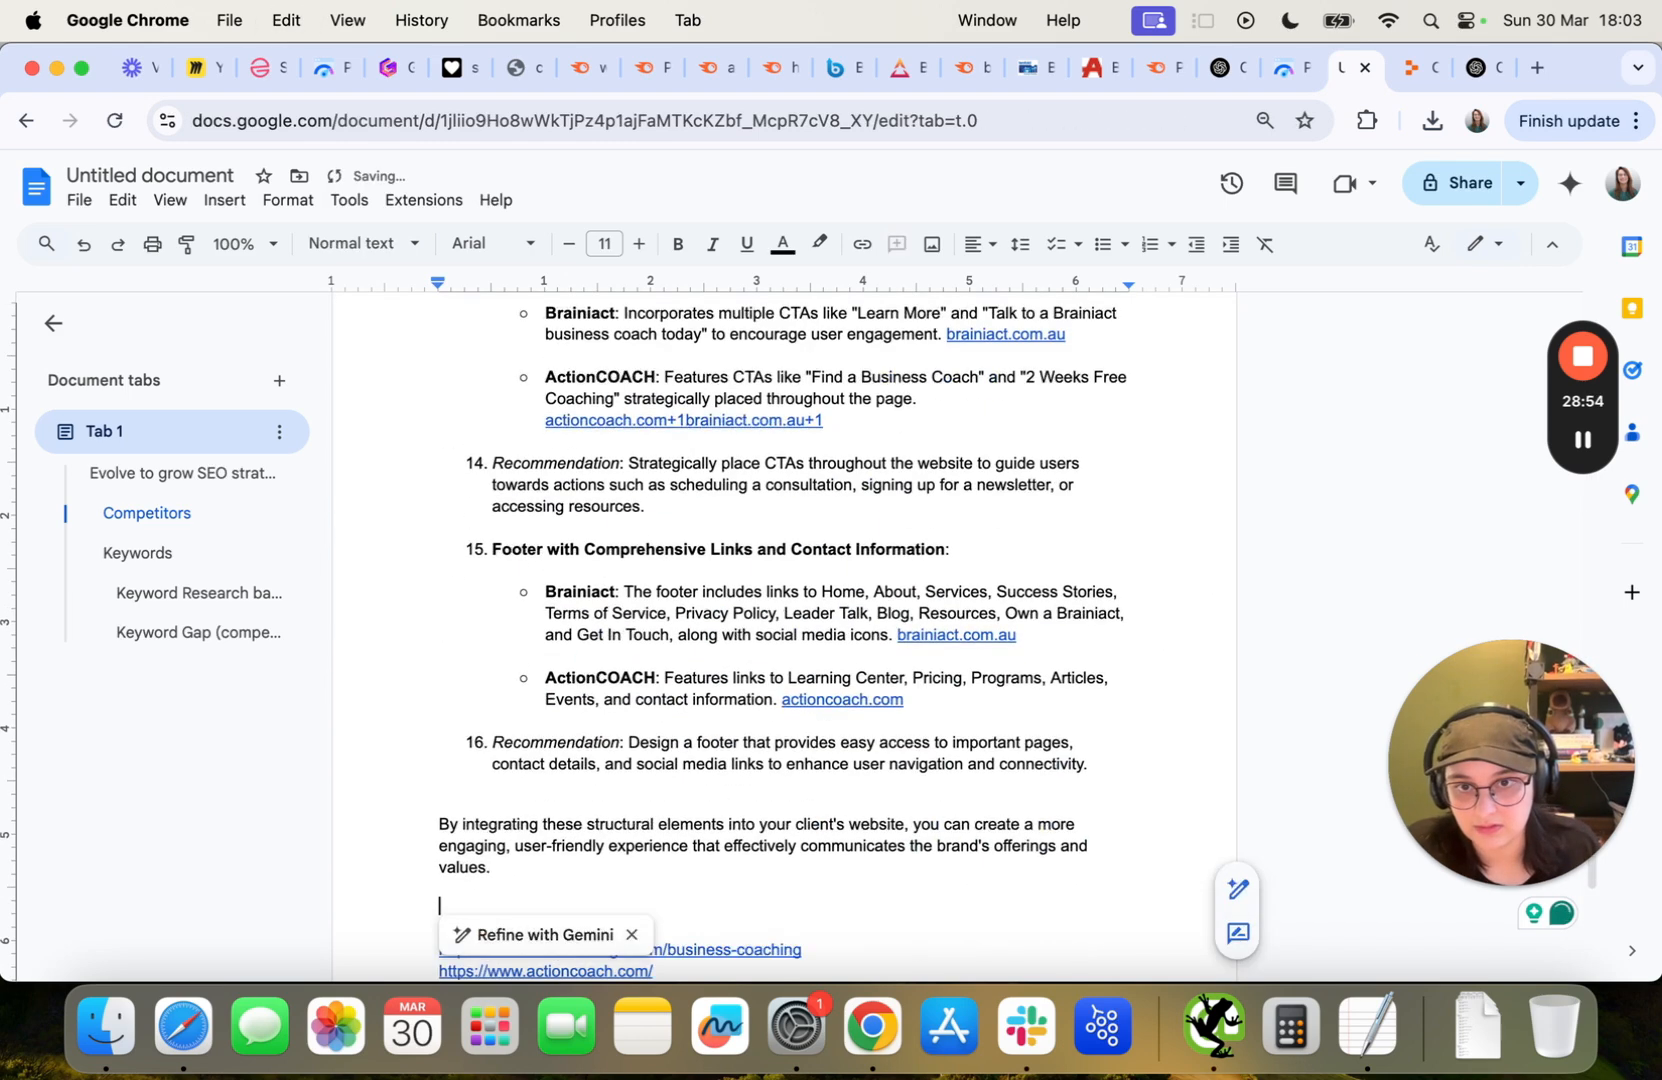
Extend the Competitors heading to read "Competitors Research & Business Coaching SERP Analysis".
{"action": "scroll", "coordinate": [600, 531], "scroll_direction": "up", "scroll_amount": 20}
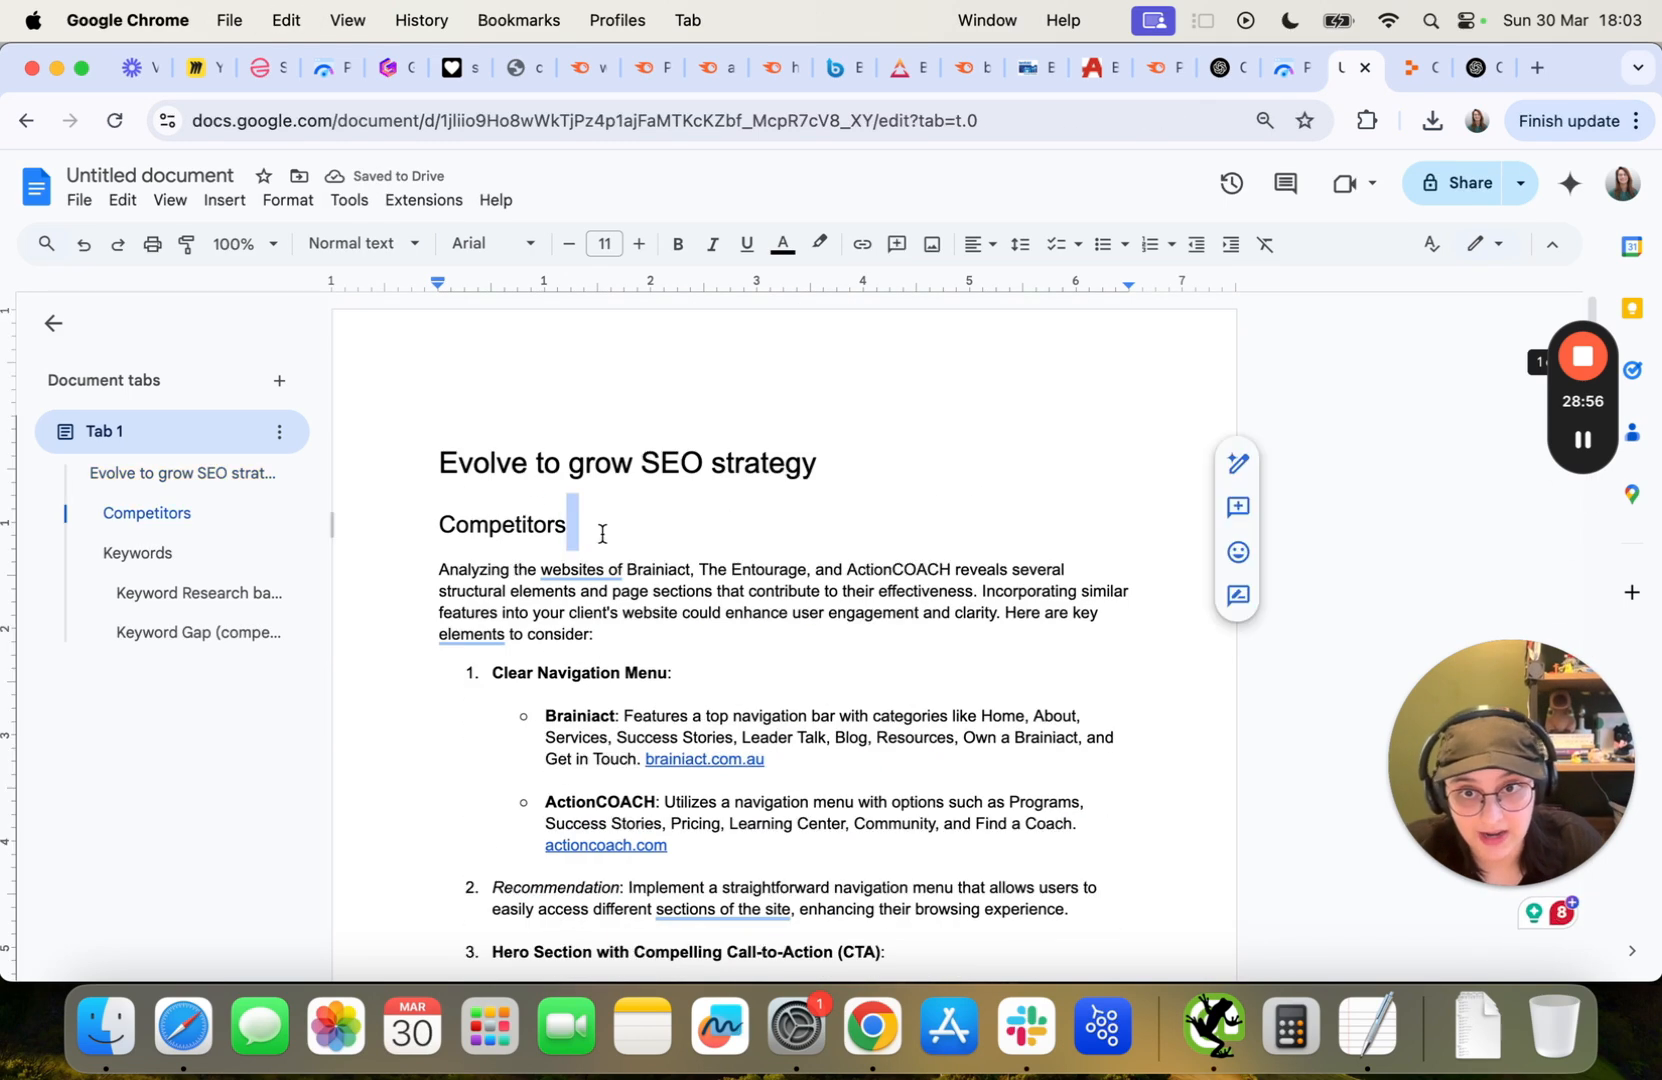
{"action": "left_click", "coordinate": [600, 532]}
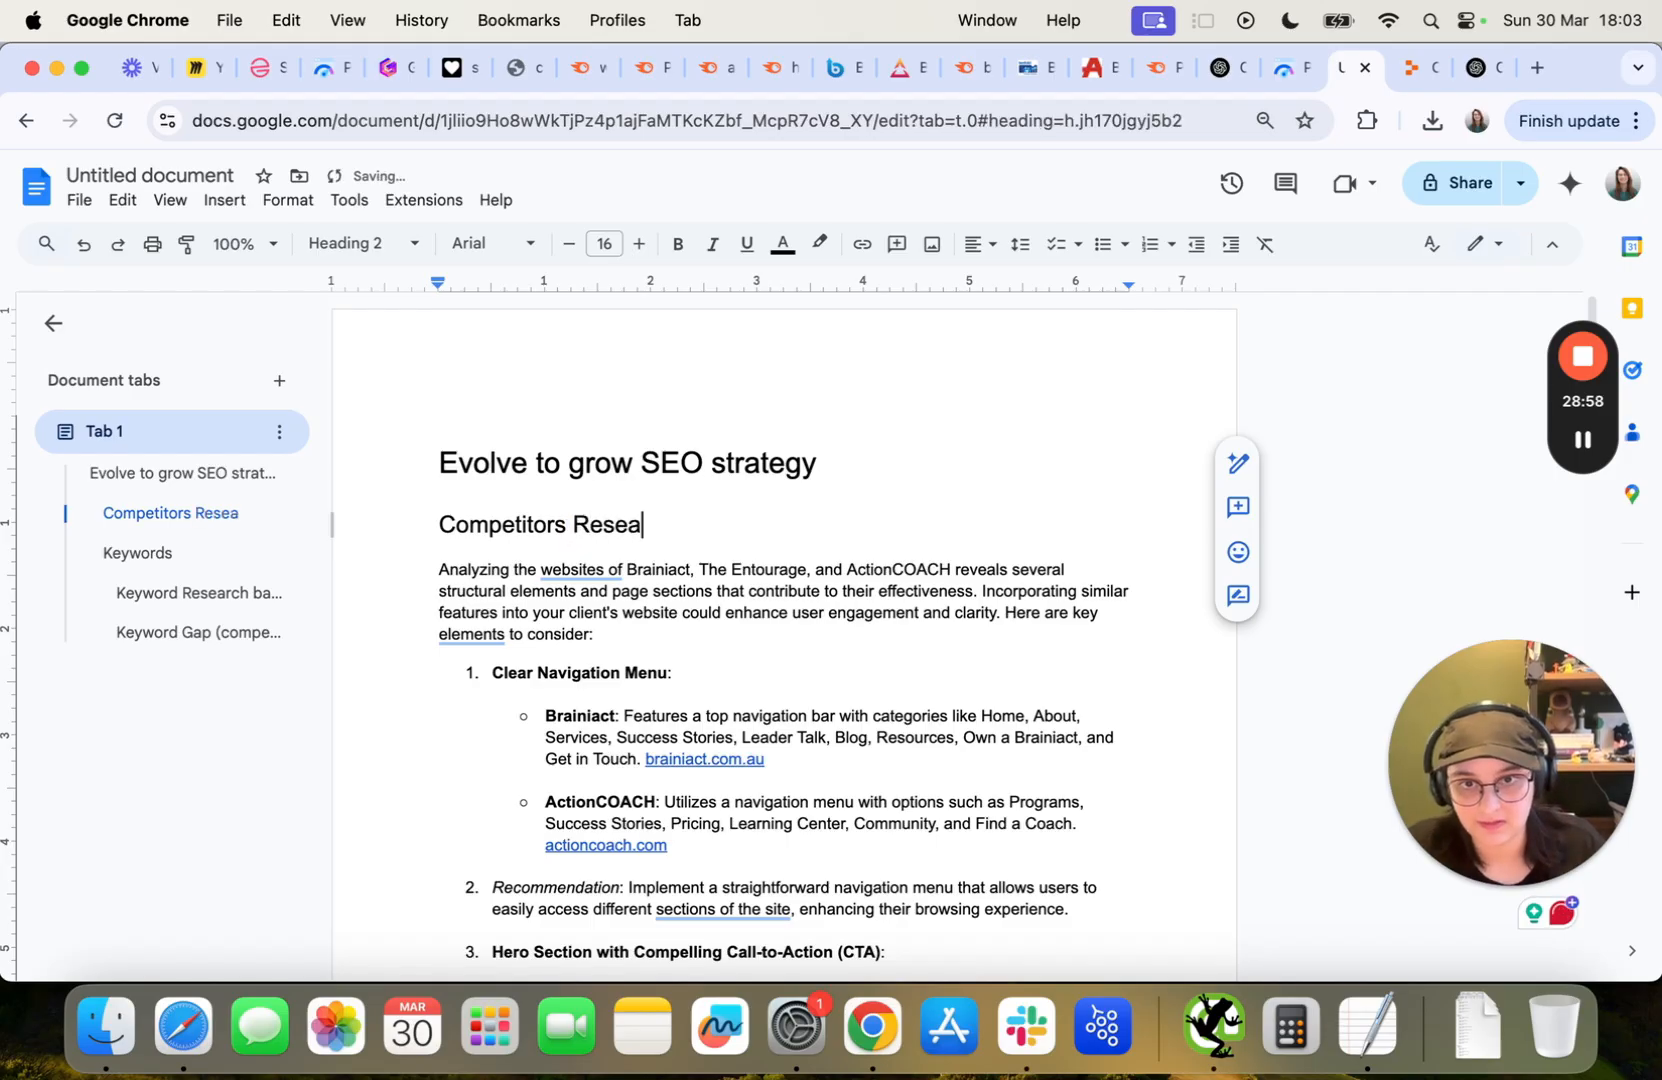
{"action": "scroll", "coordinate": [697, 612], "scroll_direction": "down", "scroll_amount": 1}
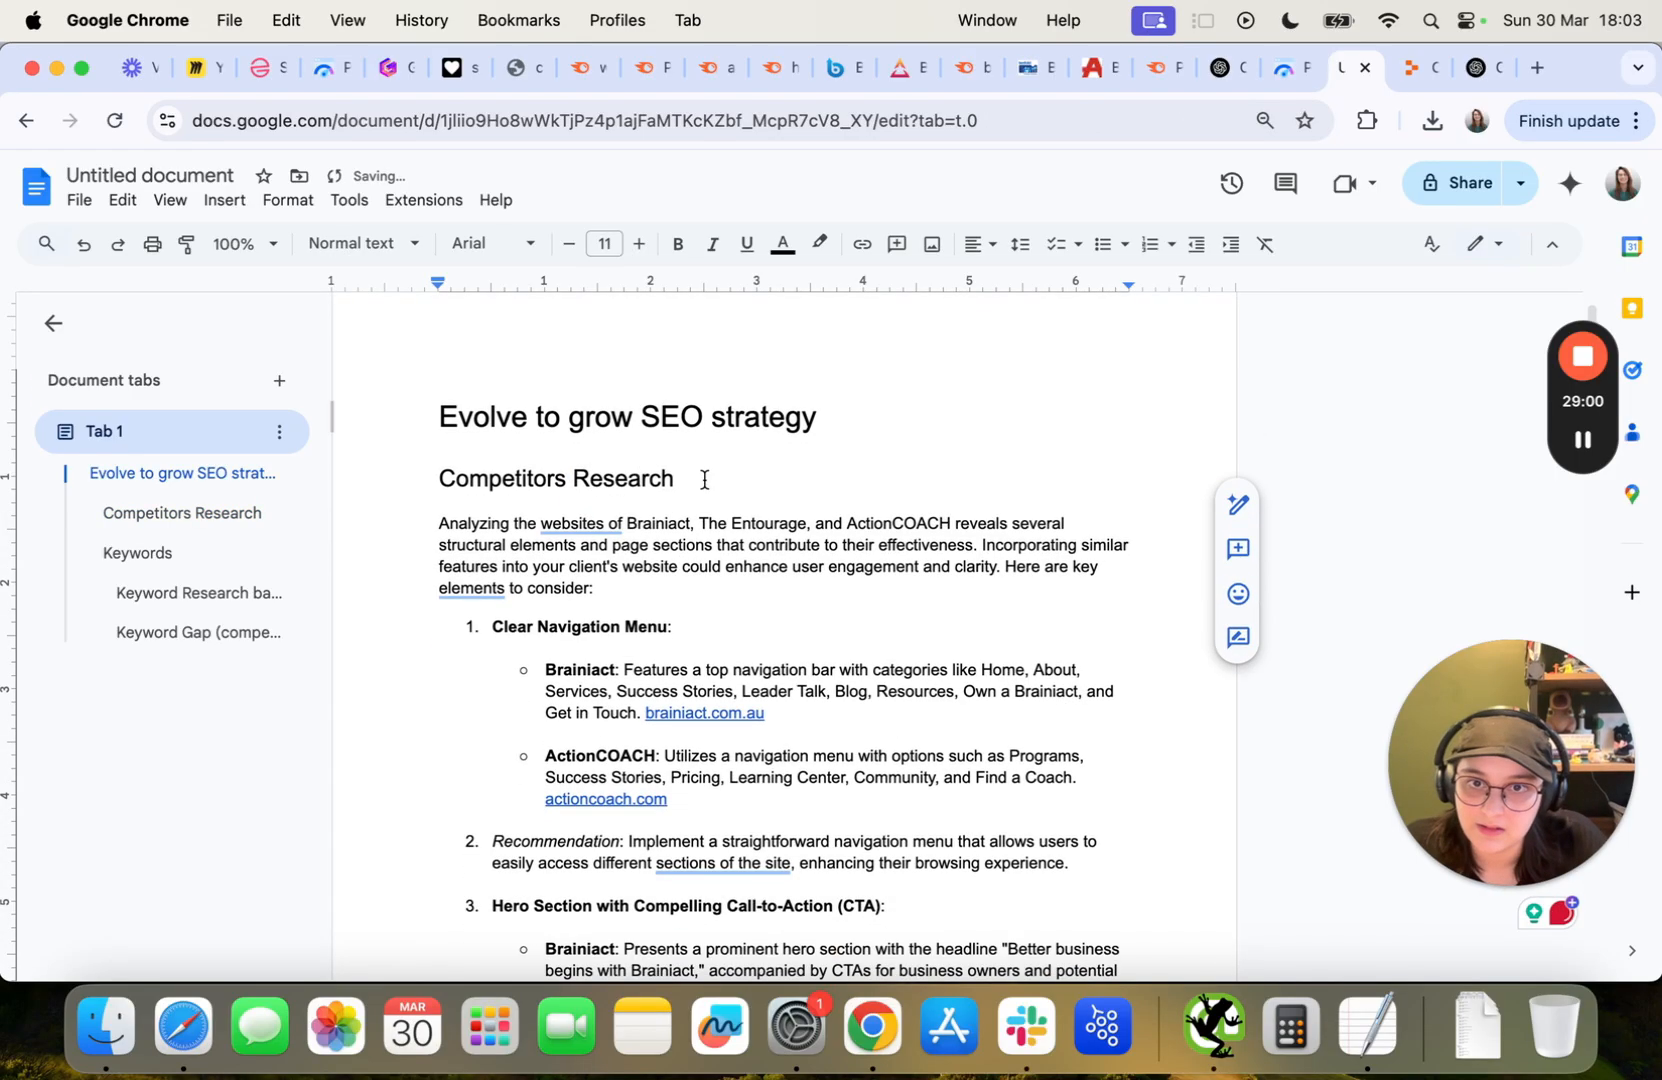
{"action": "type", "text": "Research & SERP Analysis"}
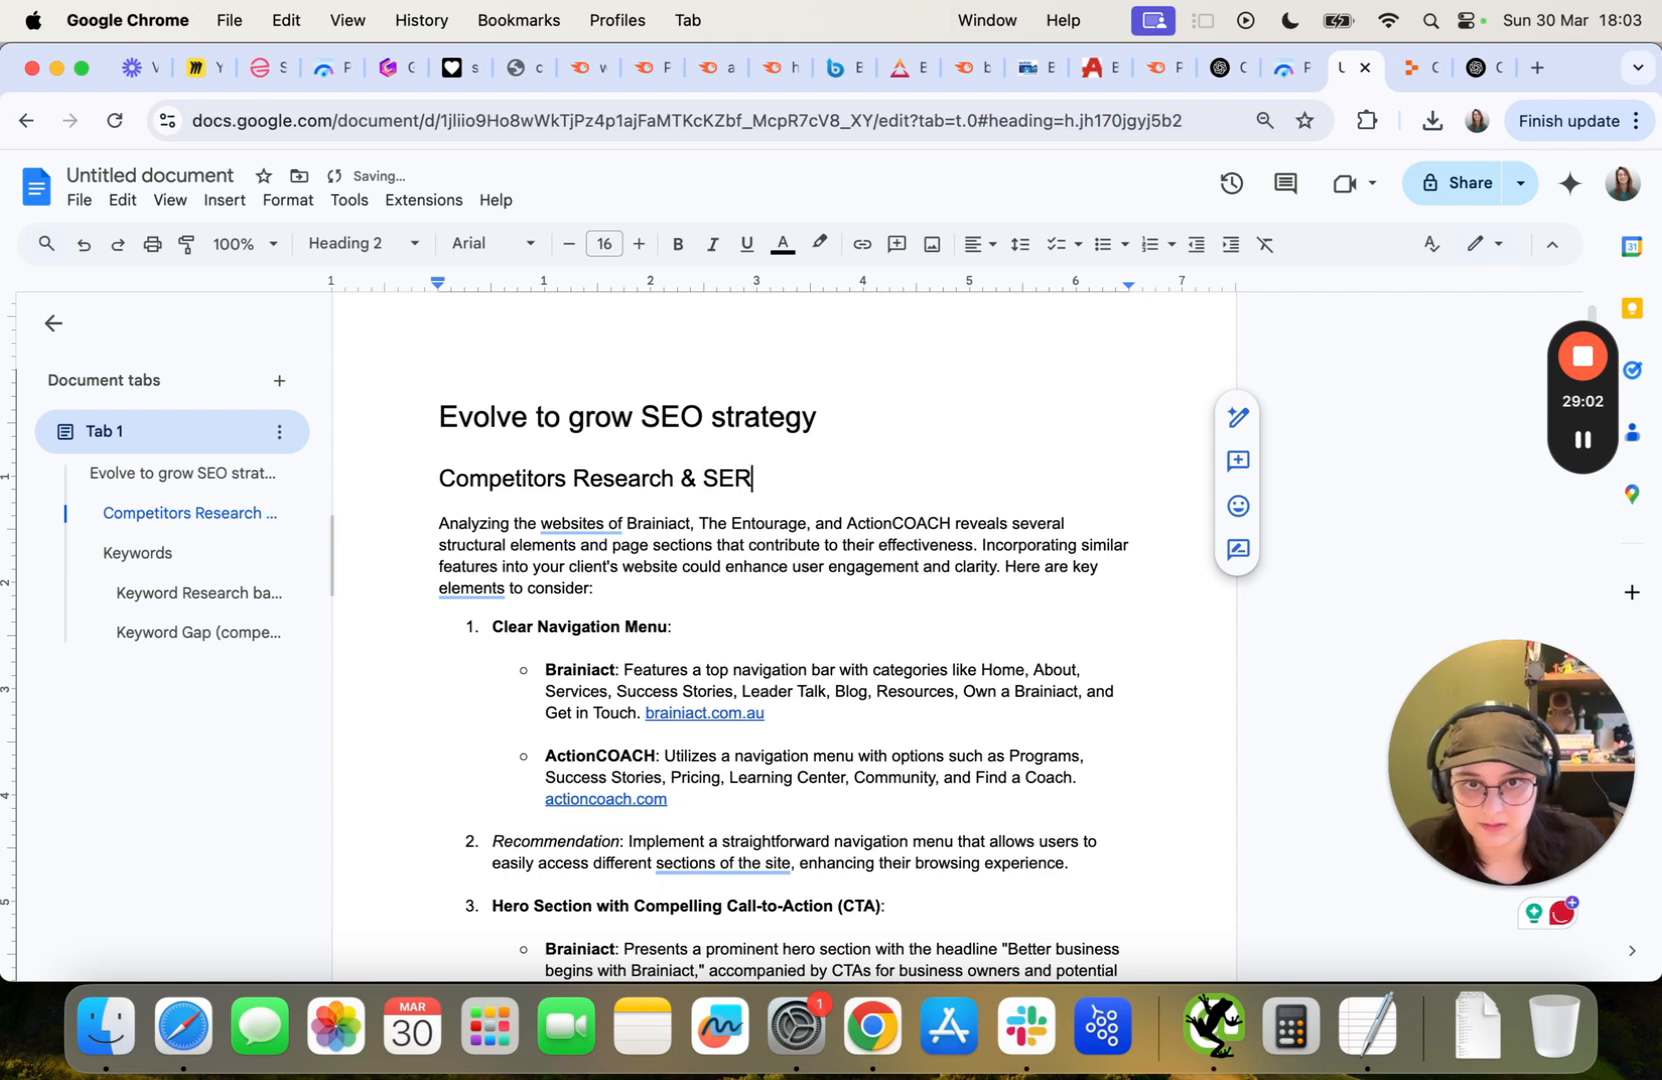
{"action": "left_click", "coordinate": [706, 470]}
{"action": "type", "text": "Business C"}
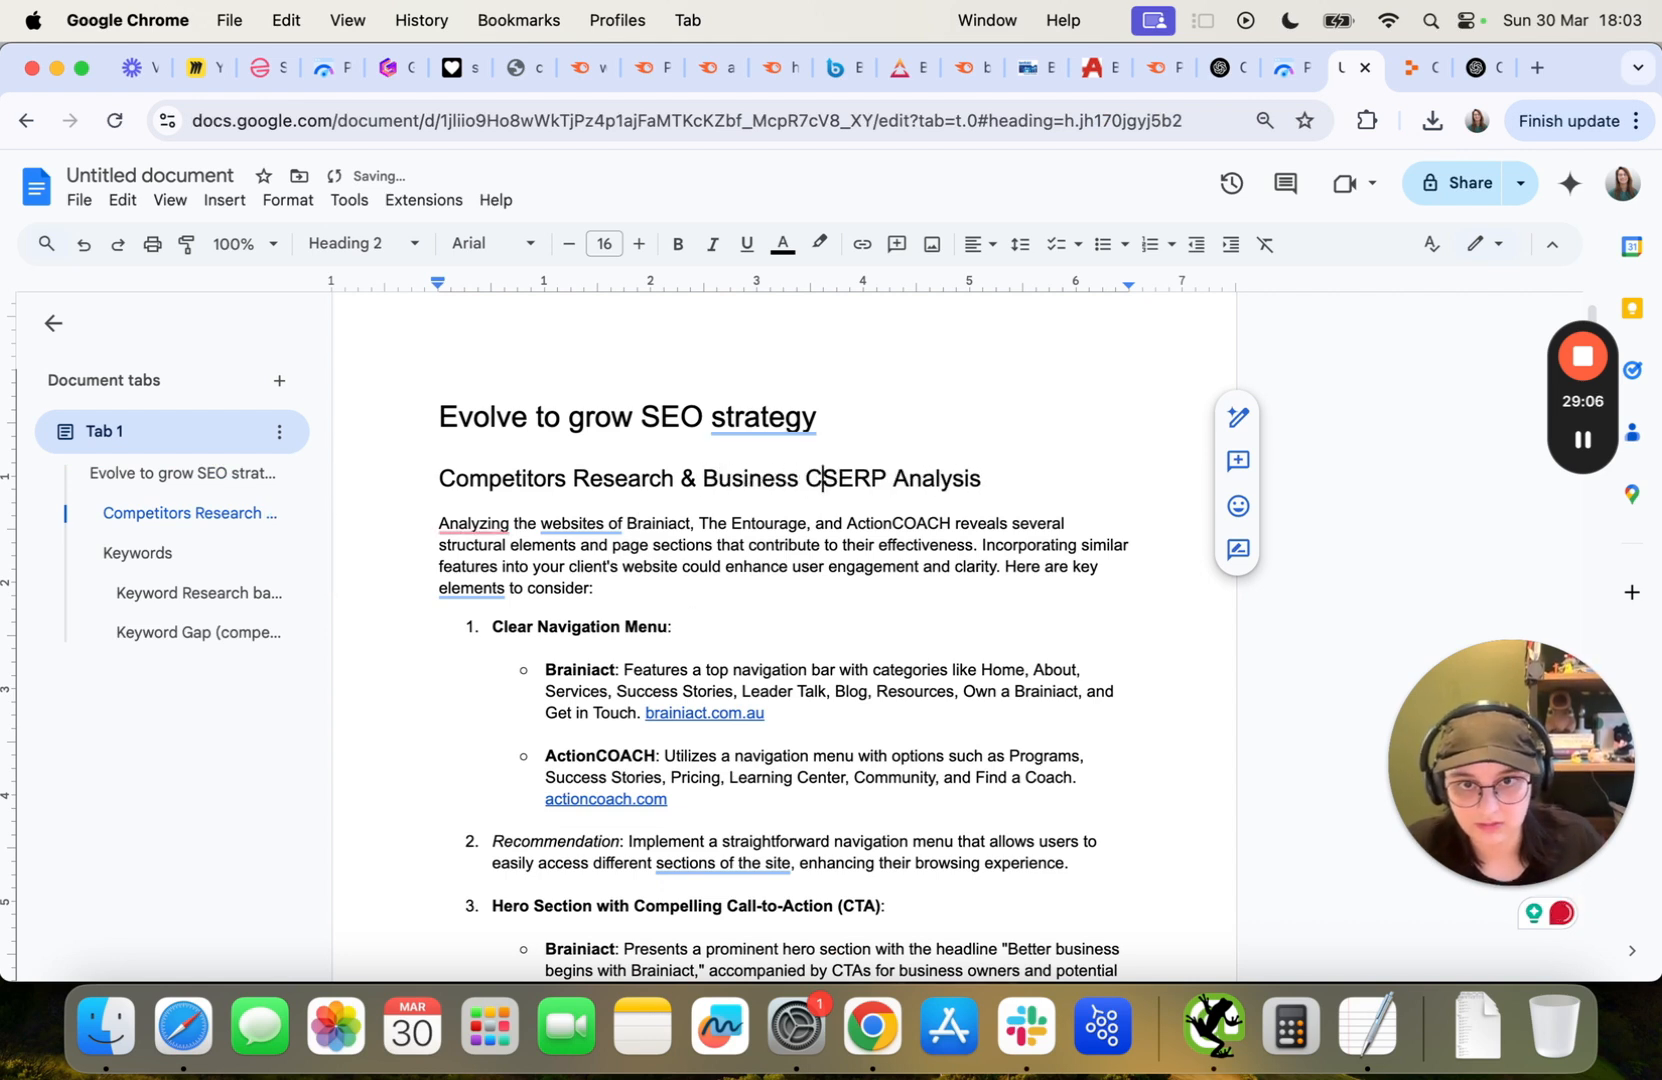
{"action": "type", "text": "oaching"}
Copy the Keywords heading and paste it on a new line between the document title and the Competitors Research heading.
{"action": "scroll", "coordinate": [650, 660], "scroll_direction": "down", "scroll_amount": 20}
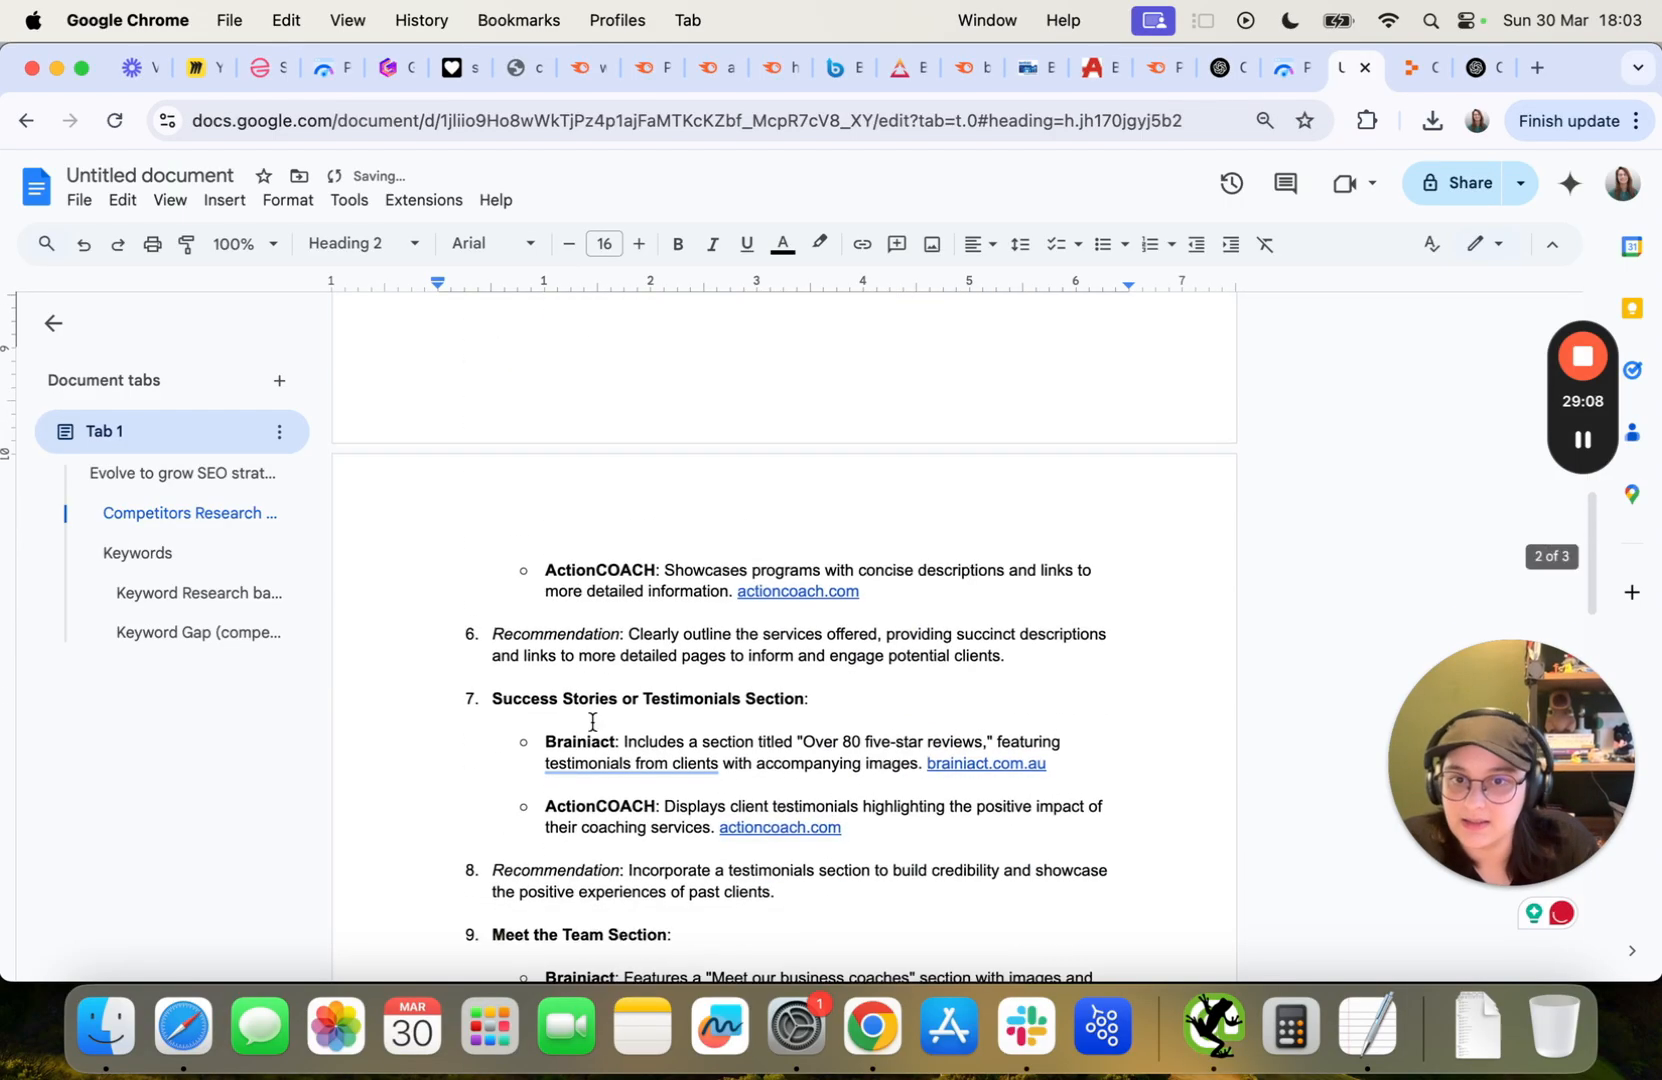
{"action": "scroll", "coordinate": [611, 722], "scroll_direction": "down", "scroll_amount": 5}
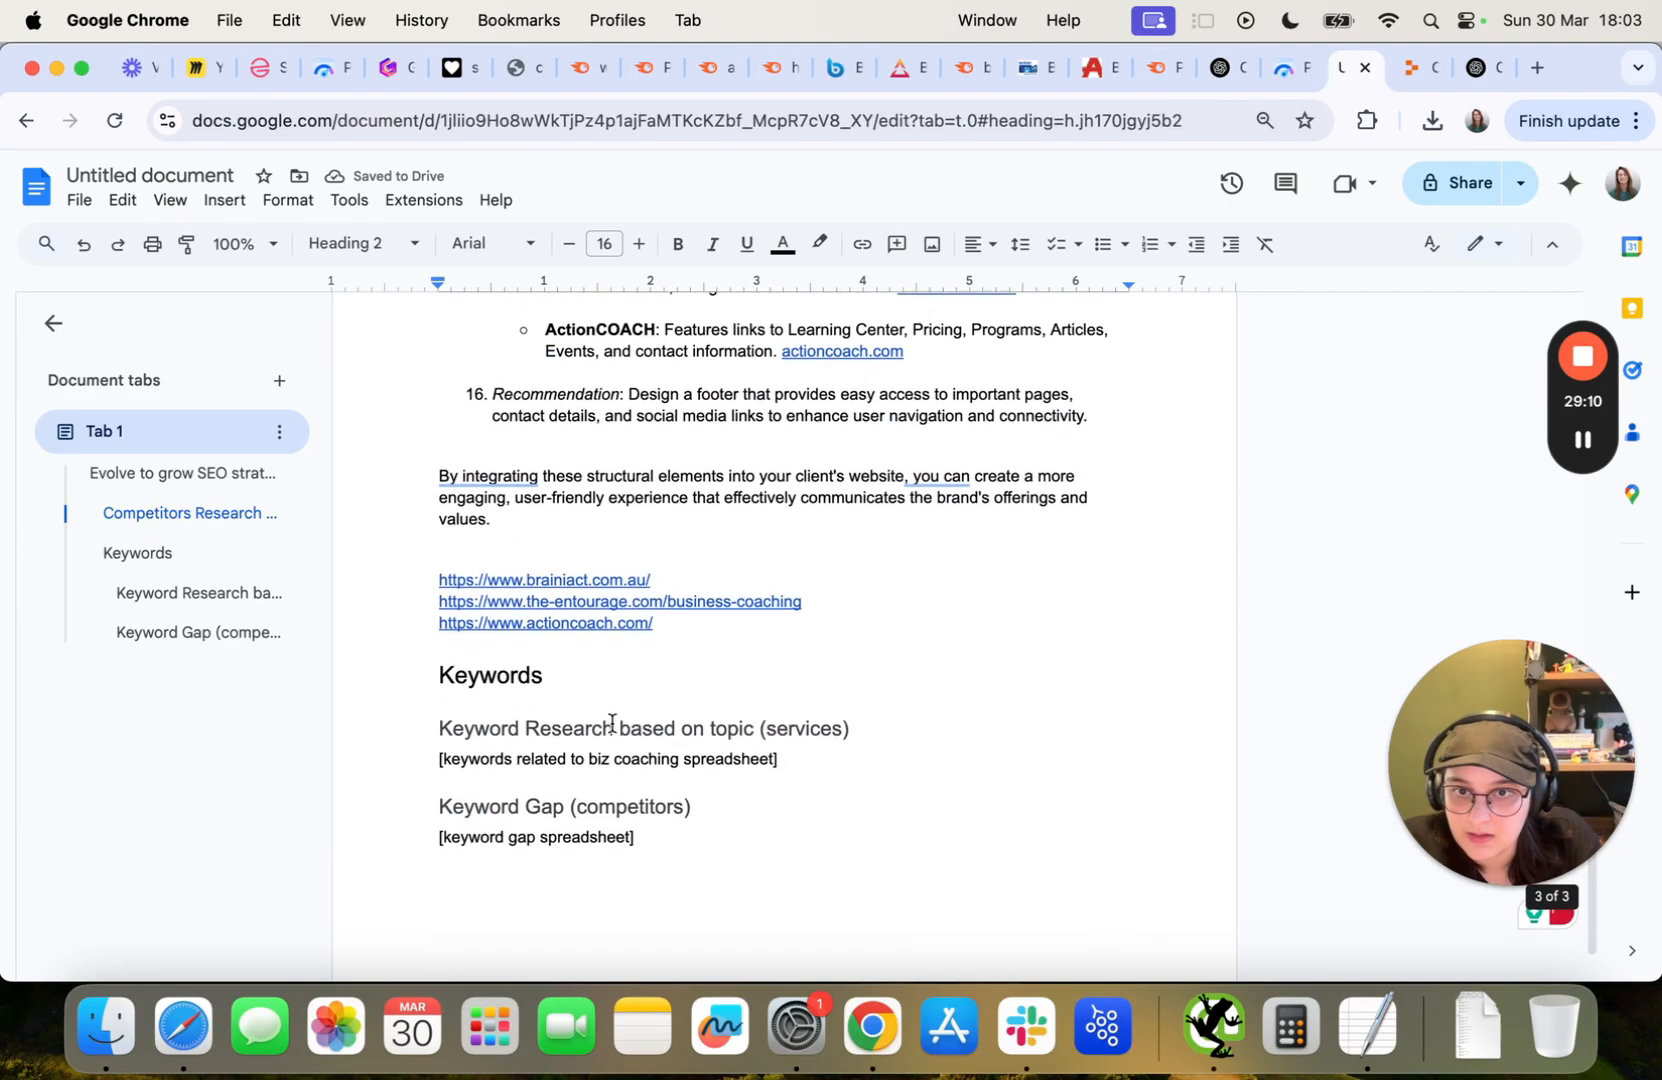
{"action": "double_click", "coordinate": [521, 677]}
{"action": "key", "text": "super+c"}
{"action": "left_click", "coordinate": [190, 513]}
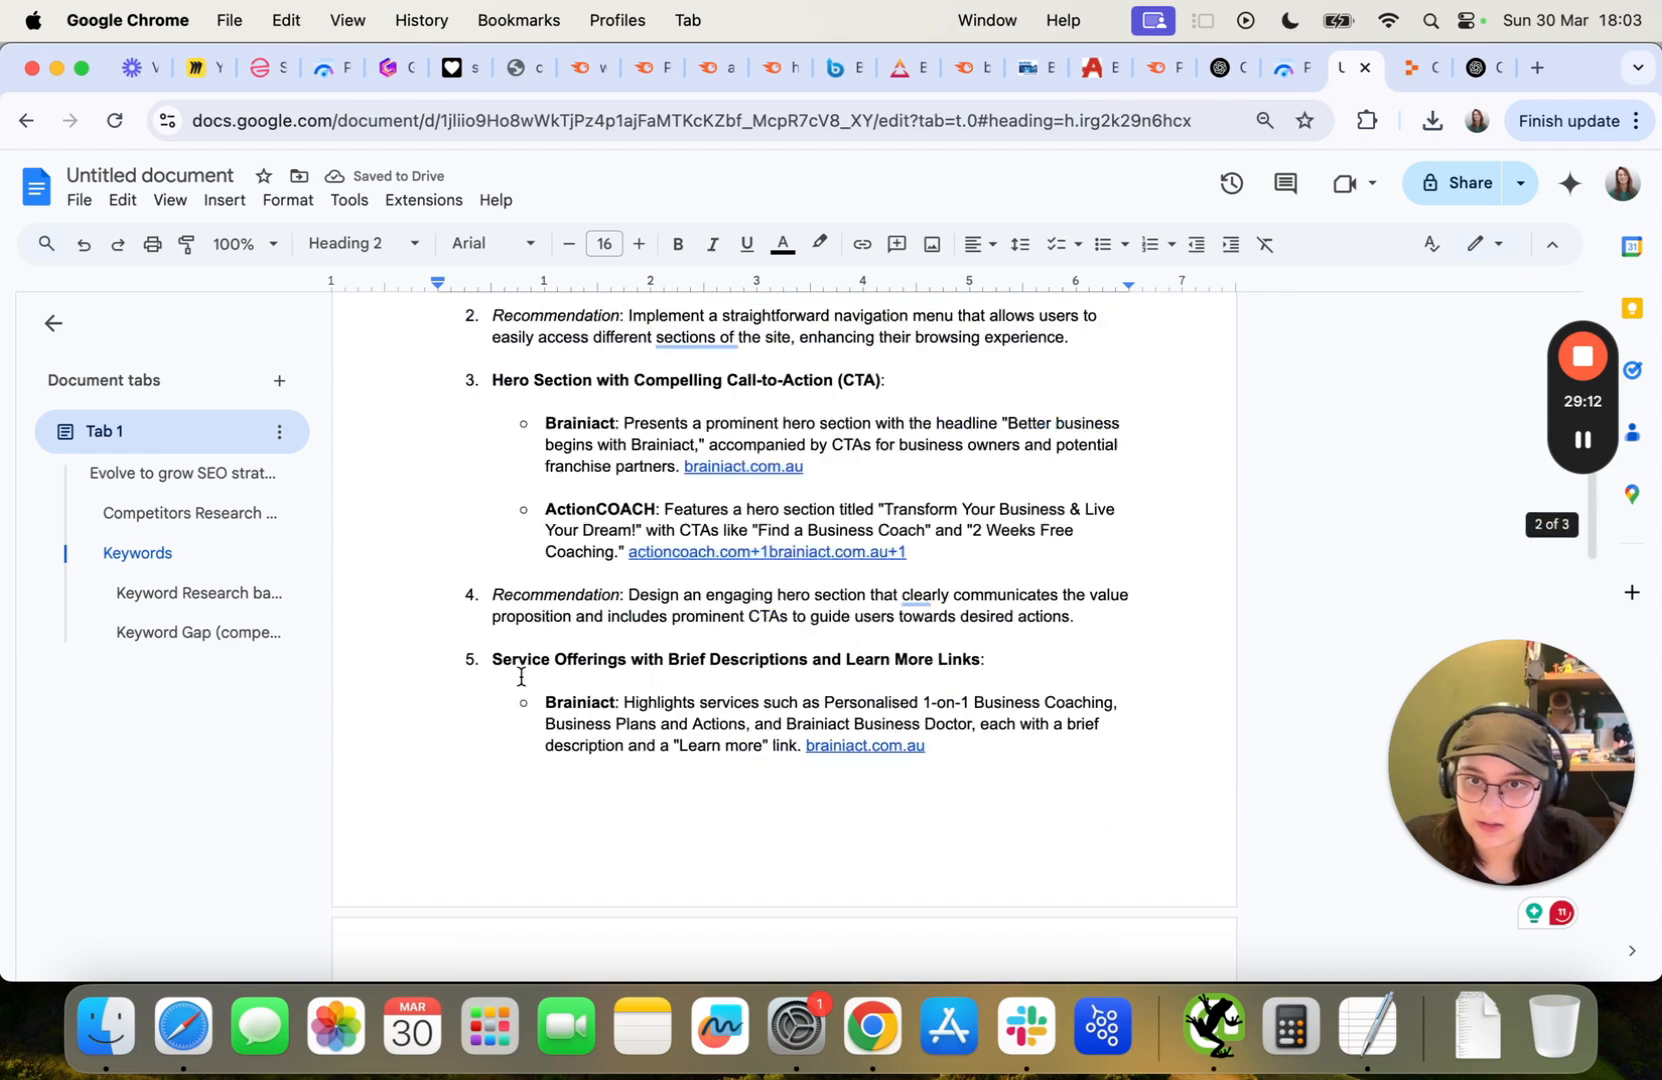
{"action": "key", "text": "Return"}
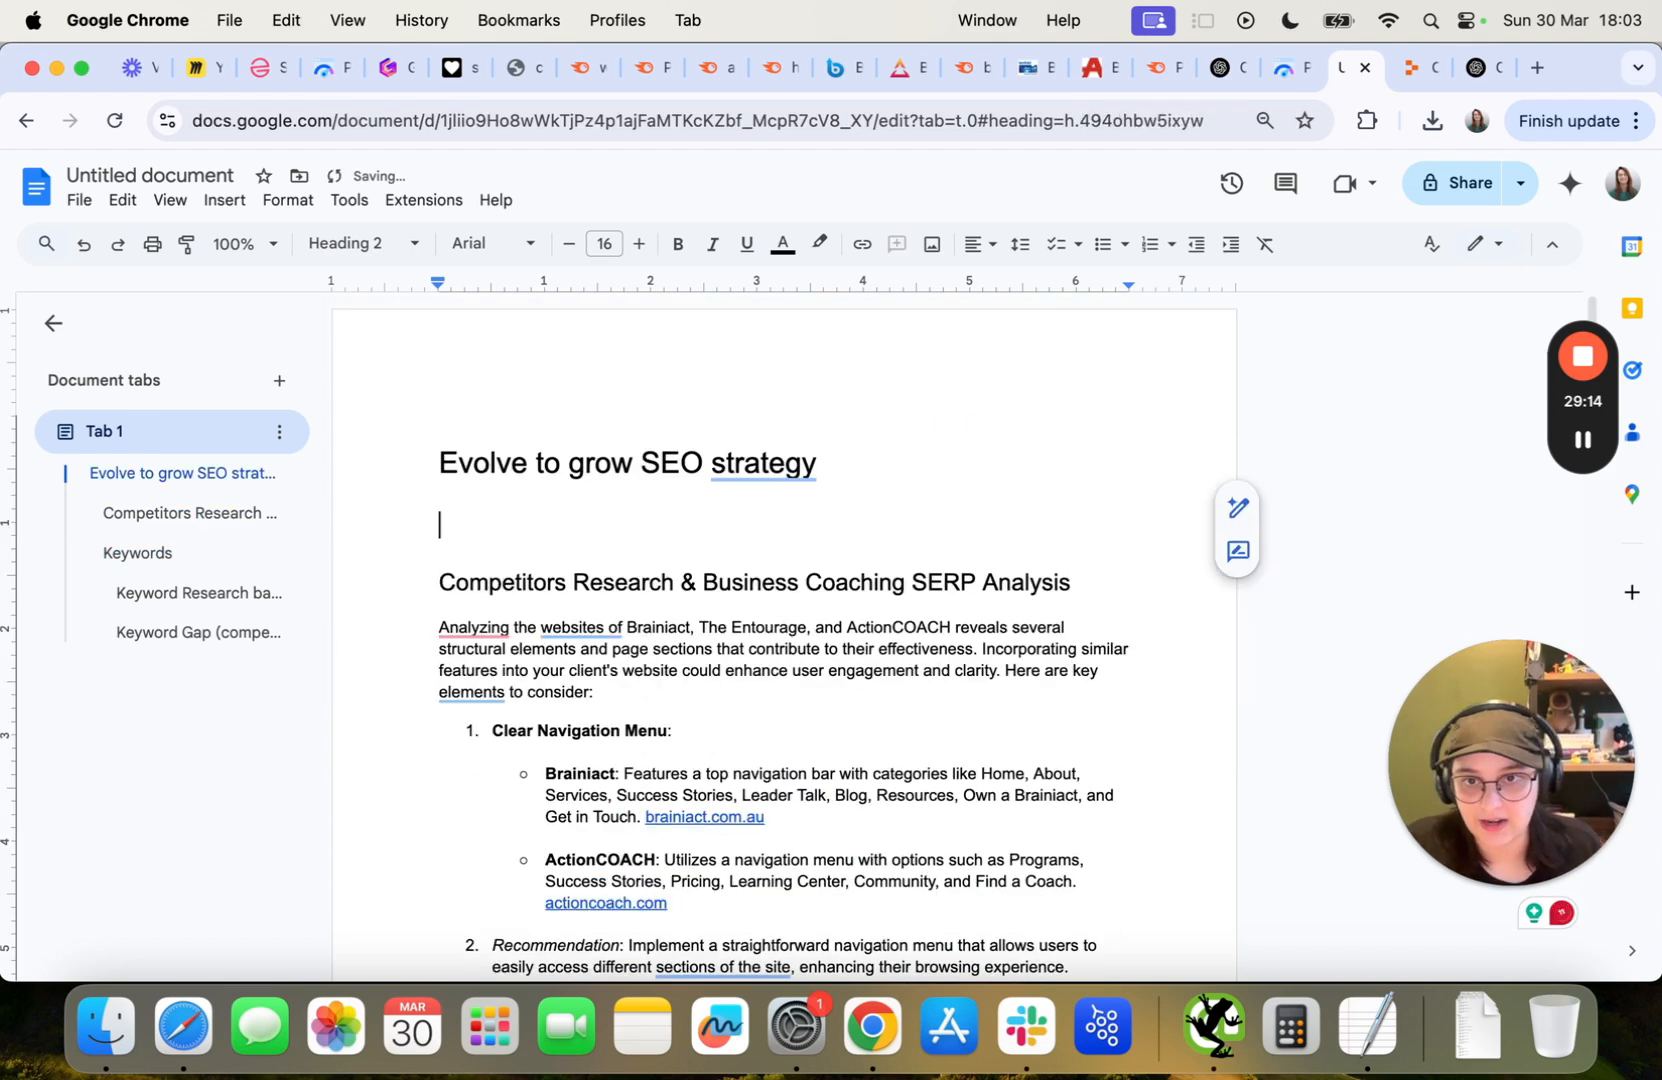
{"action": "key", "text": "super+v"}
{"action": "key", "text": "Up"}
{"action": "key", "text": "Up"}
{"action": "key", "text": "Down"}
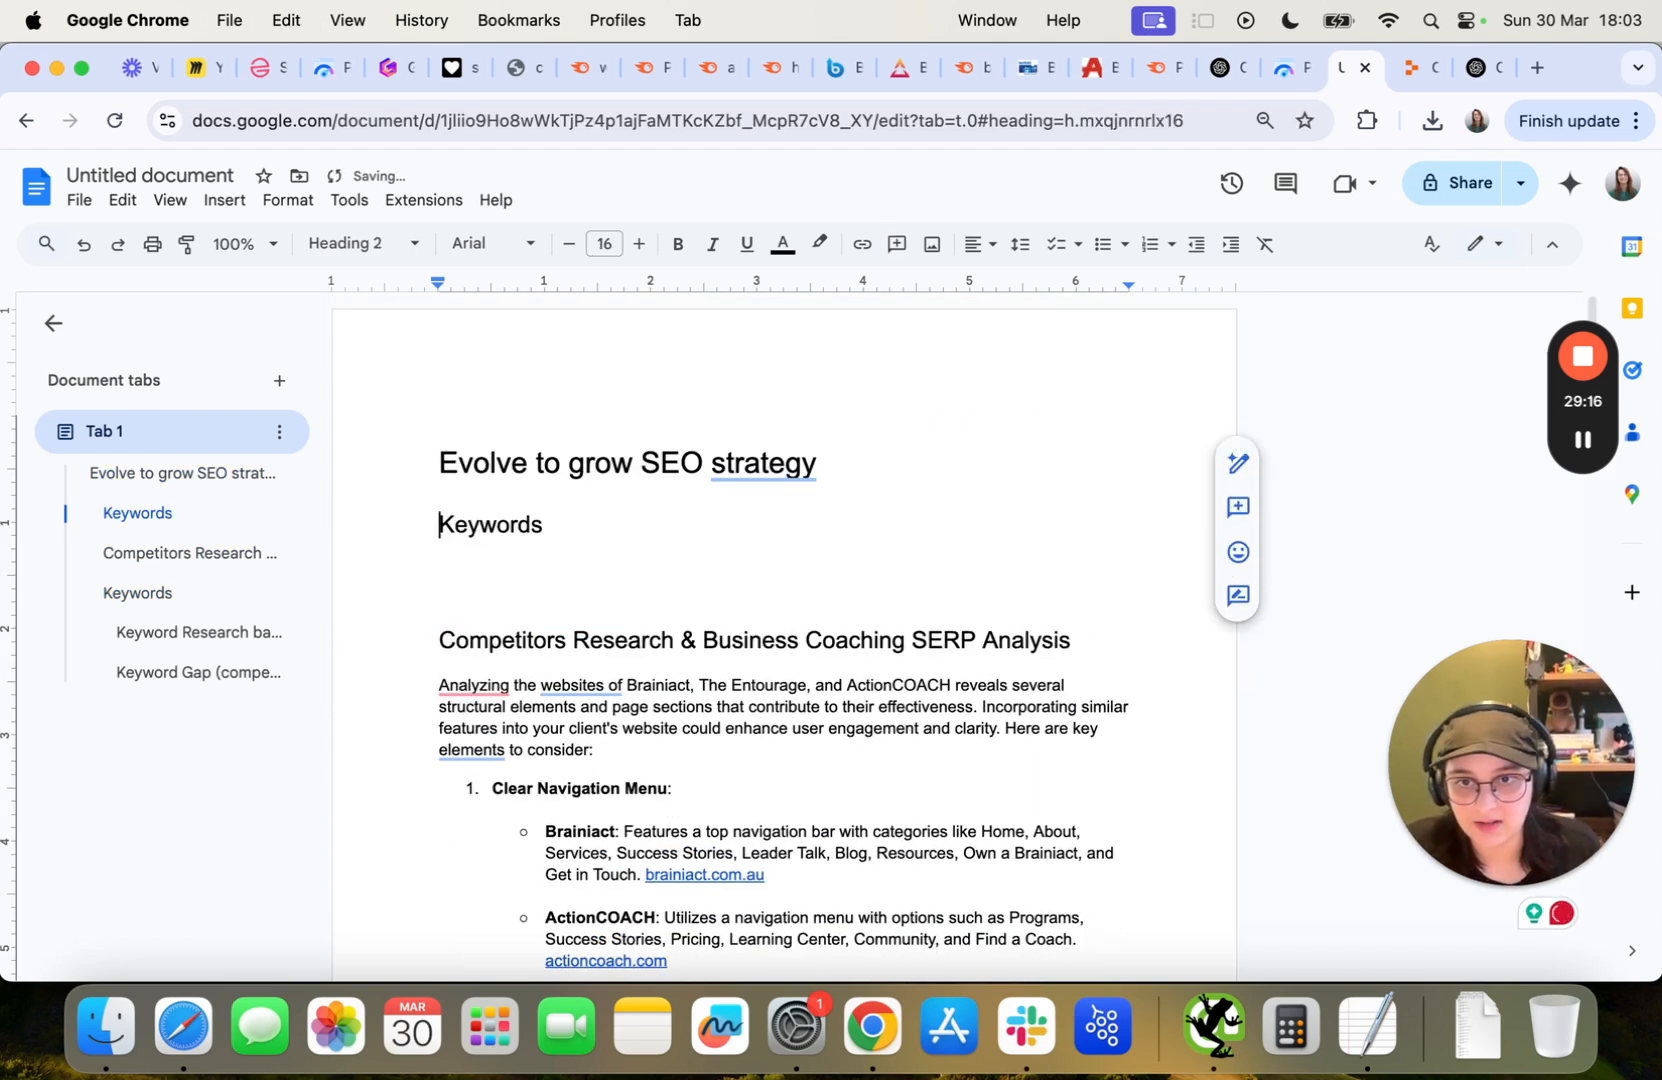
Replace the pasted heading's text with "Website Audit results" and start a new body line beneath it.
{"action": "key", "text": "shift+End"}
{"action": "type", "text": "We"}
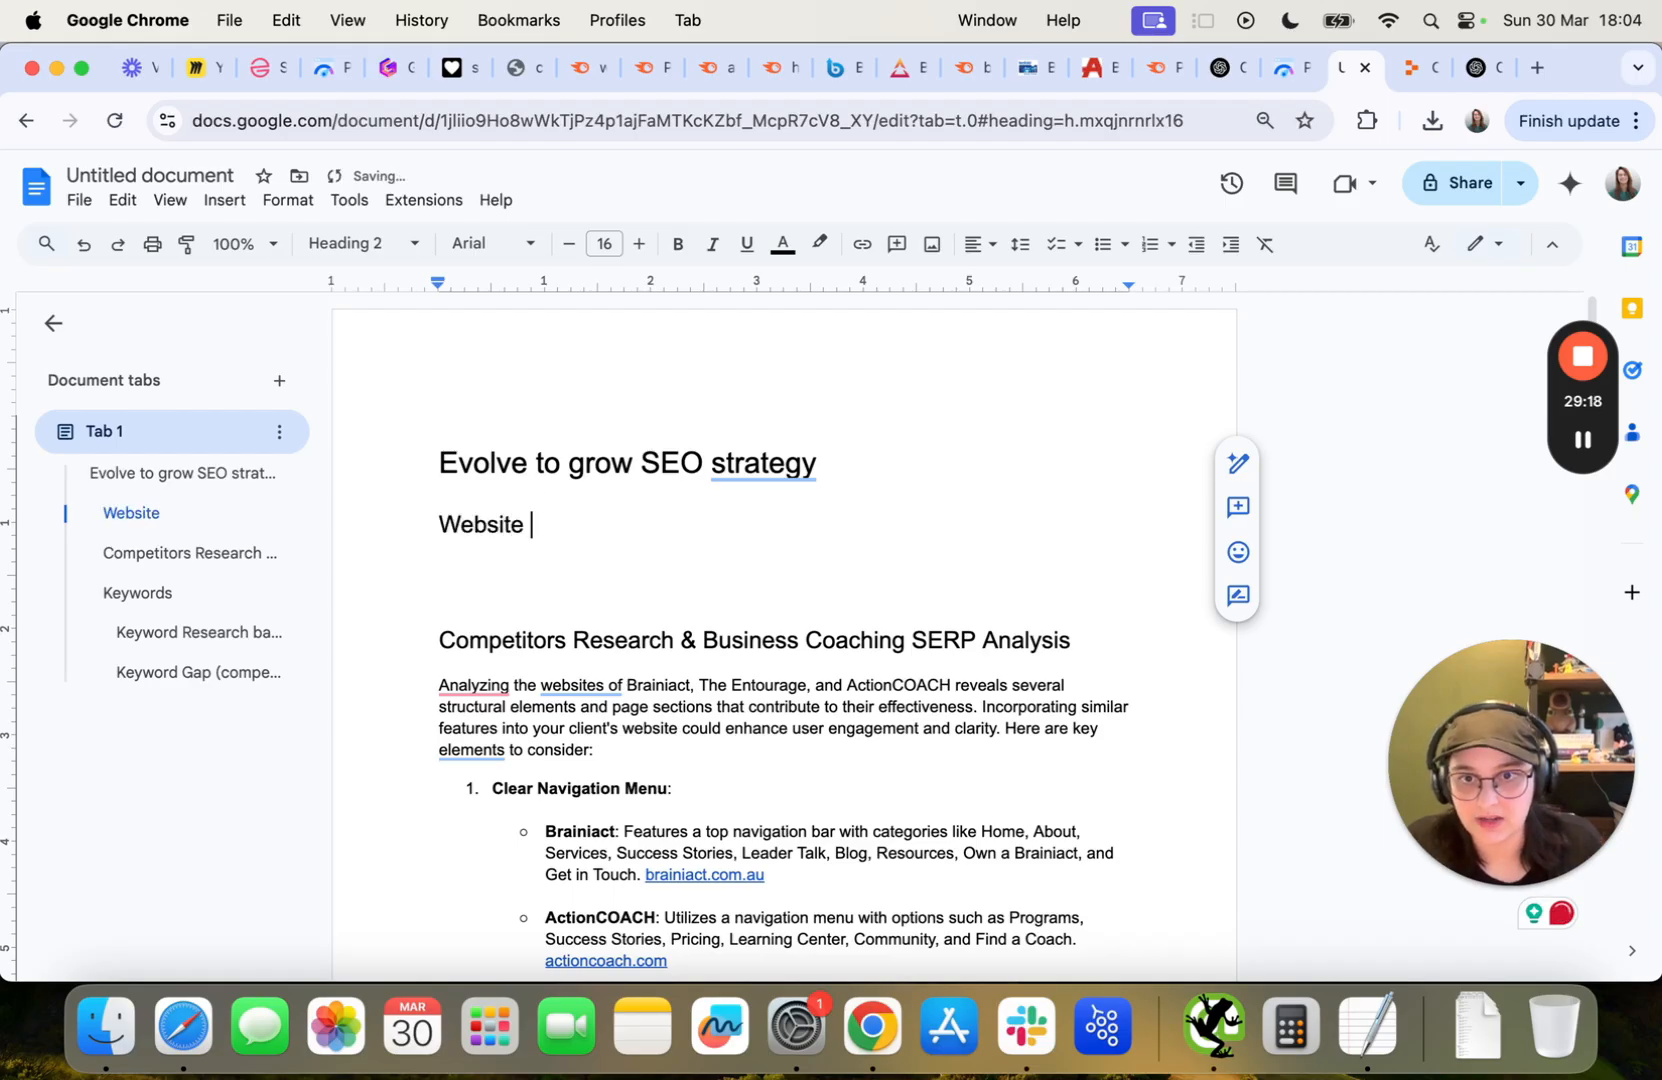
{"action": "type", "text": "bsite Audit resu"}
{"action": "key", "text": "BackSpace"}
{"action": "key", "text": "BackSpace"}
{"action": "key", "text": "BackSpace"}
{"action": "type", "text": "R"}
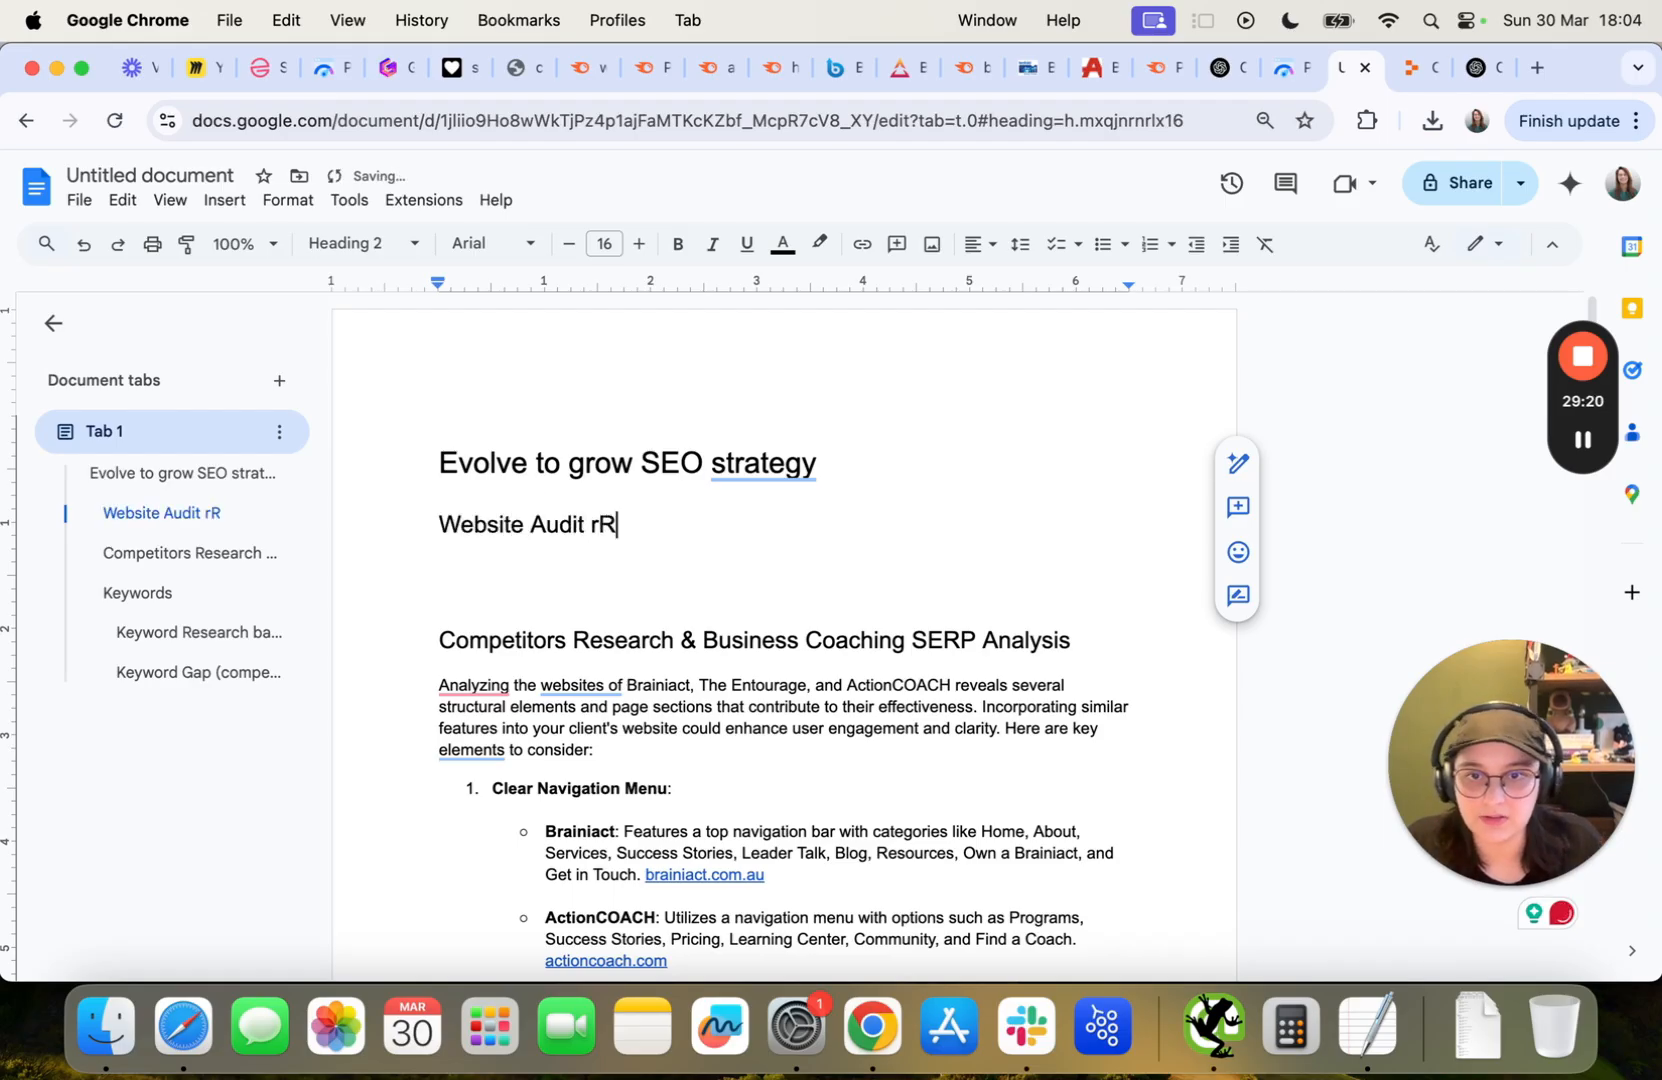
{"action": "type", "text": "es"}
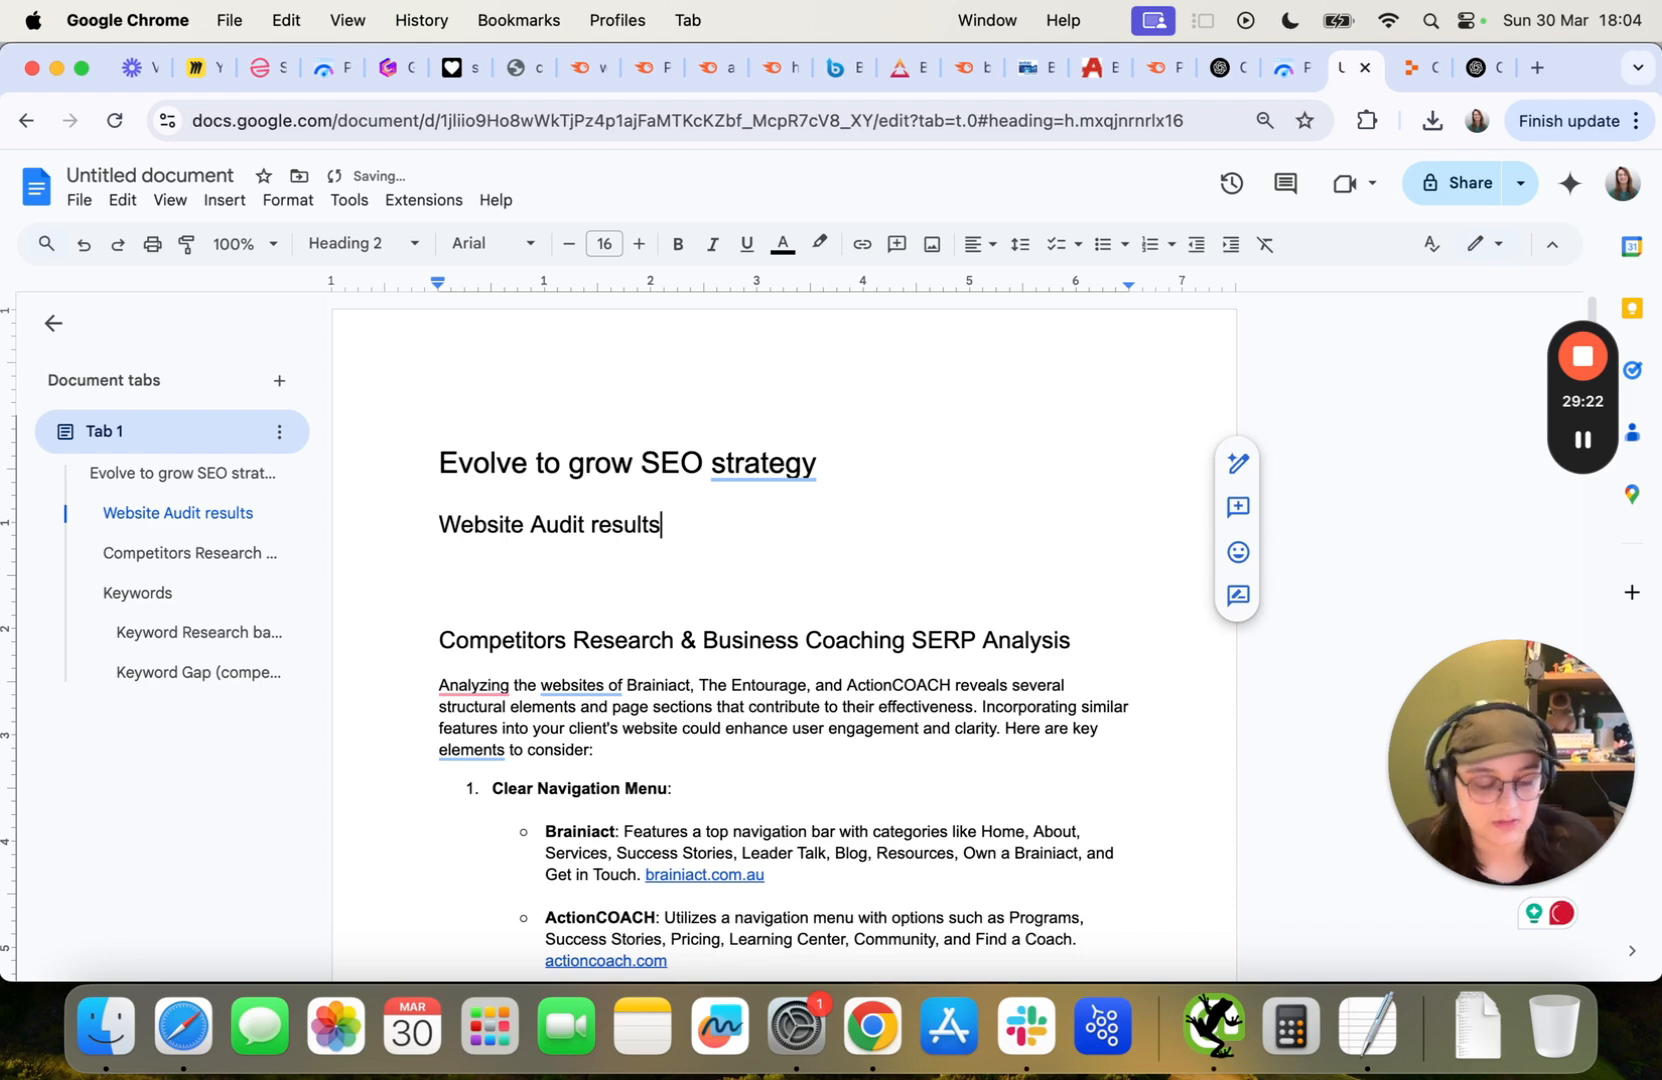
{"action": "type", "text": "ults"}
{"action": "key", "text": "Return"}
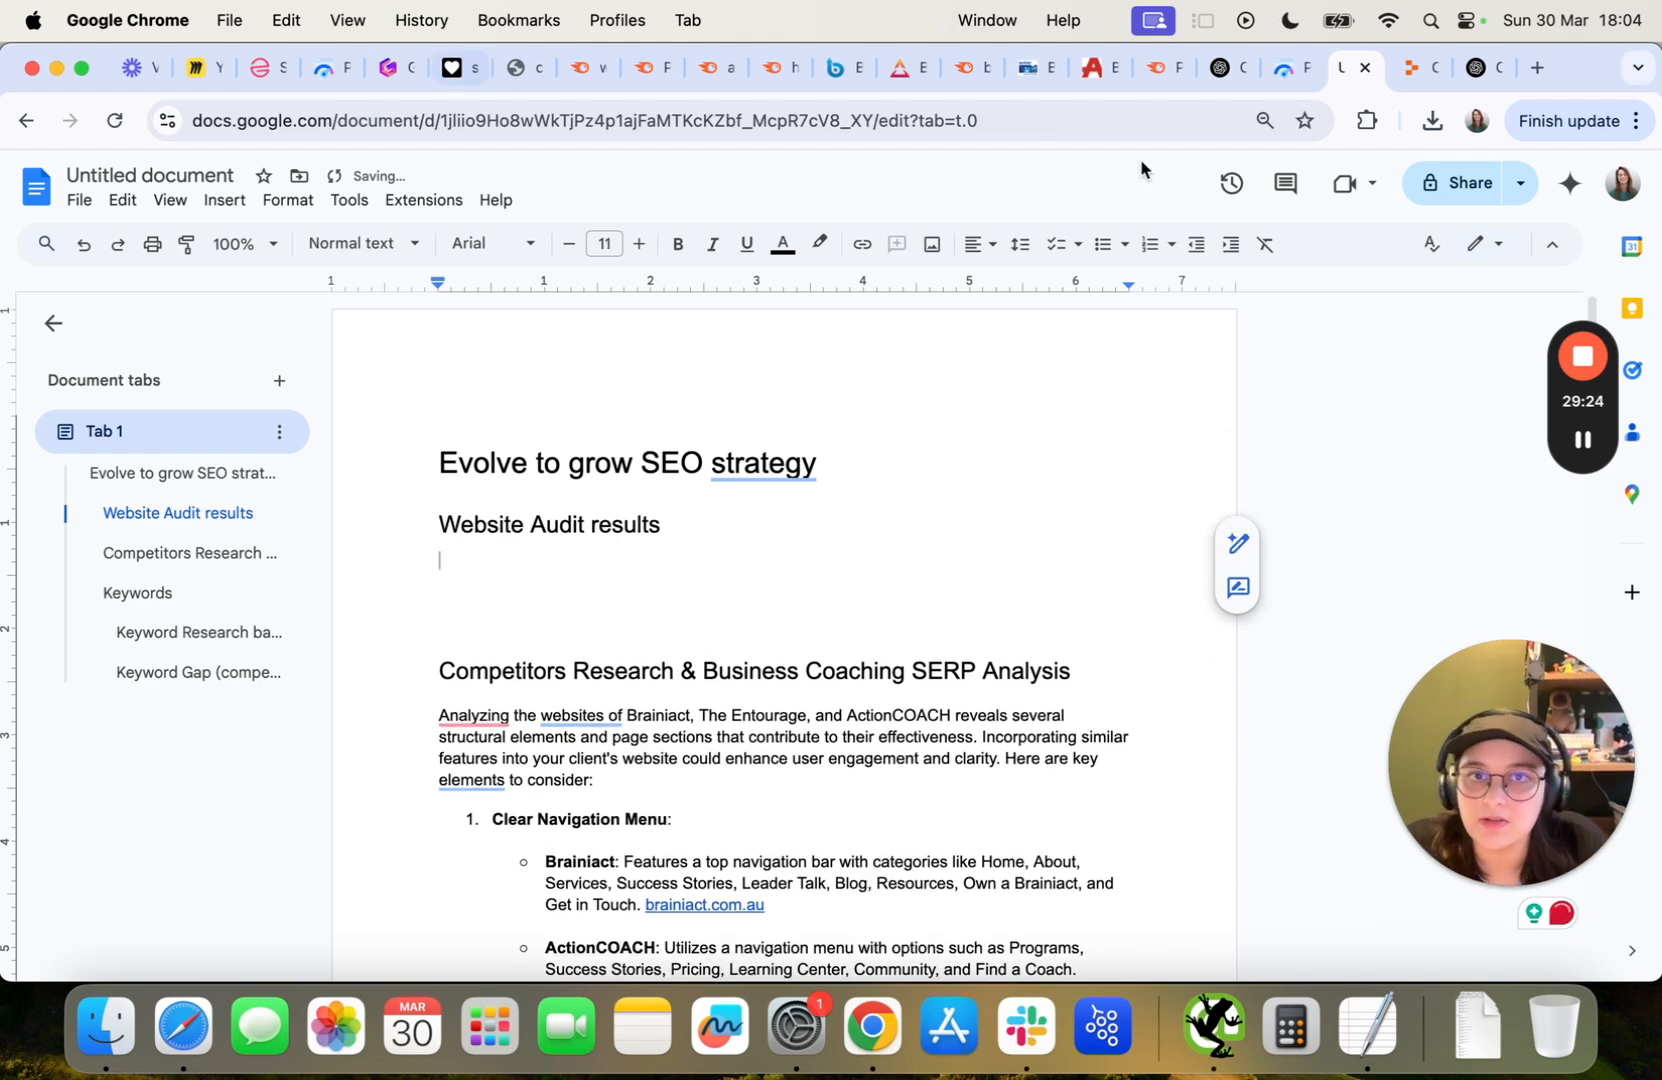
In a new ChatGPT chat, attach seo-audit-results (1).json and send "please turn this json into a website audit report".
{"action": "left_click", "coordinate": [1471, 72]}
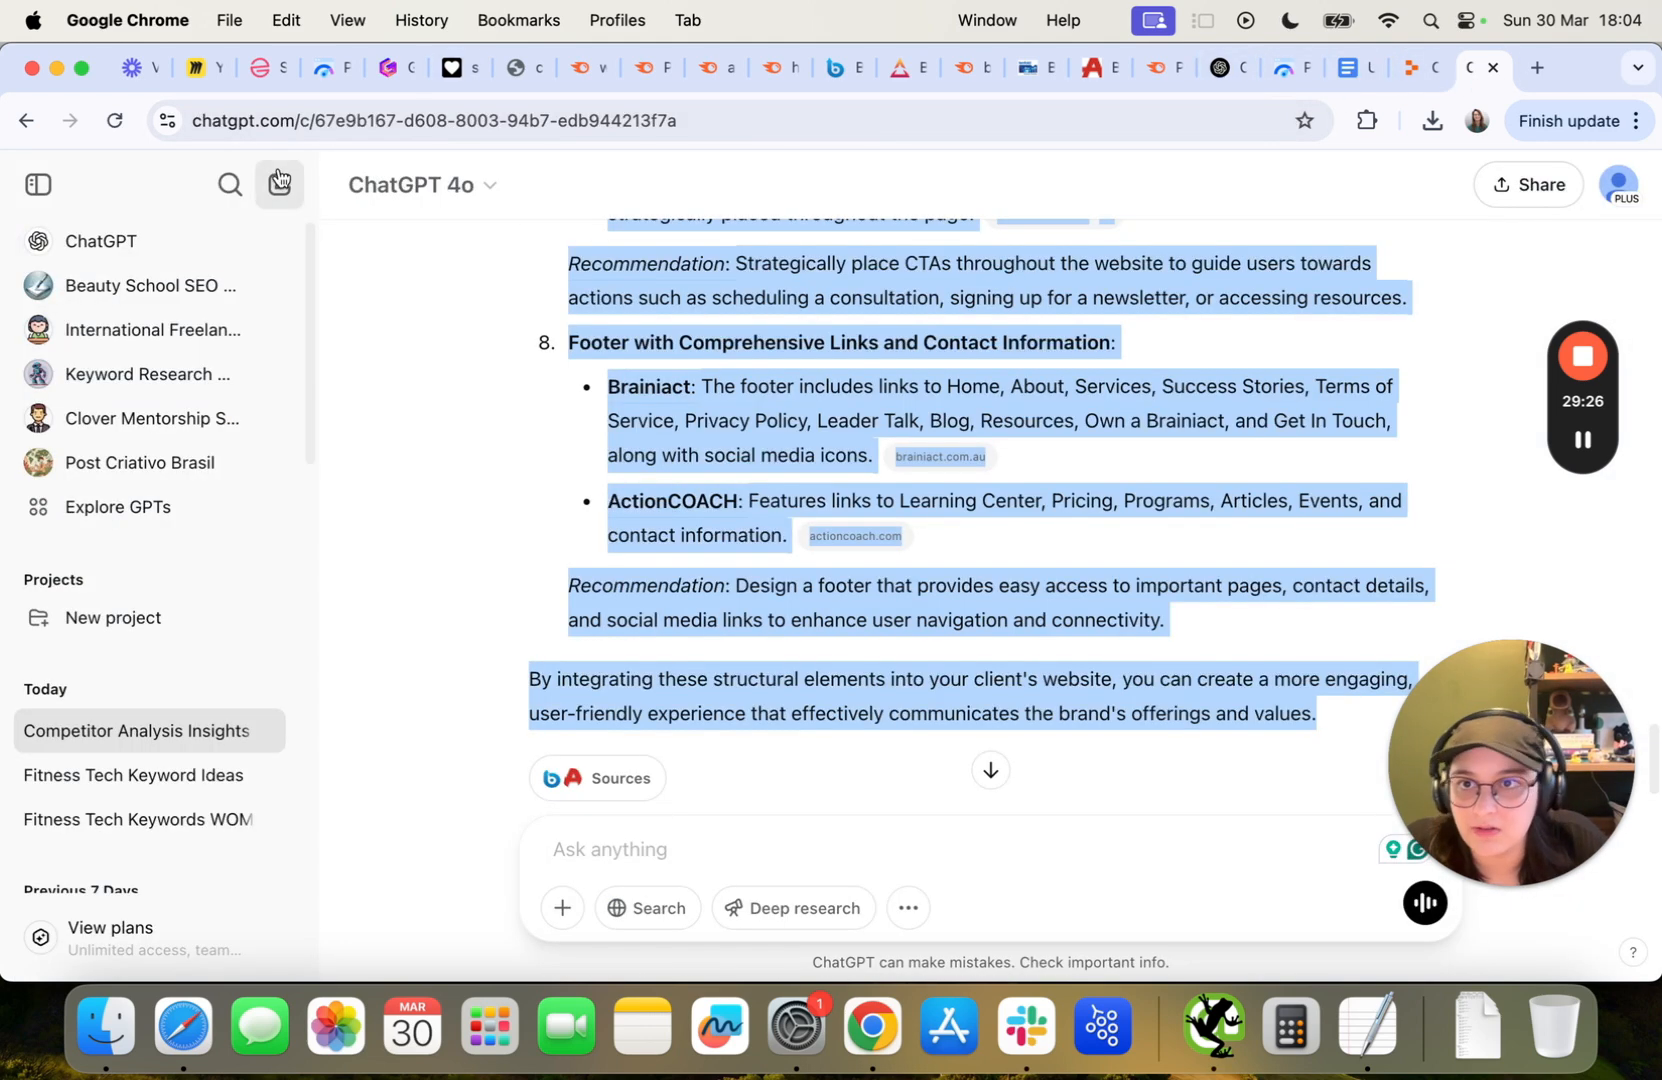
{"action": "left_click", "coordinate": [279, 184]}
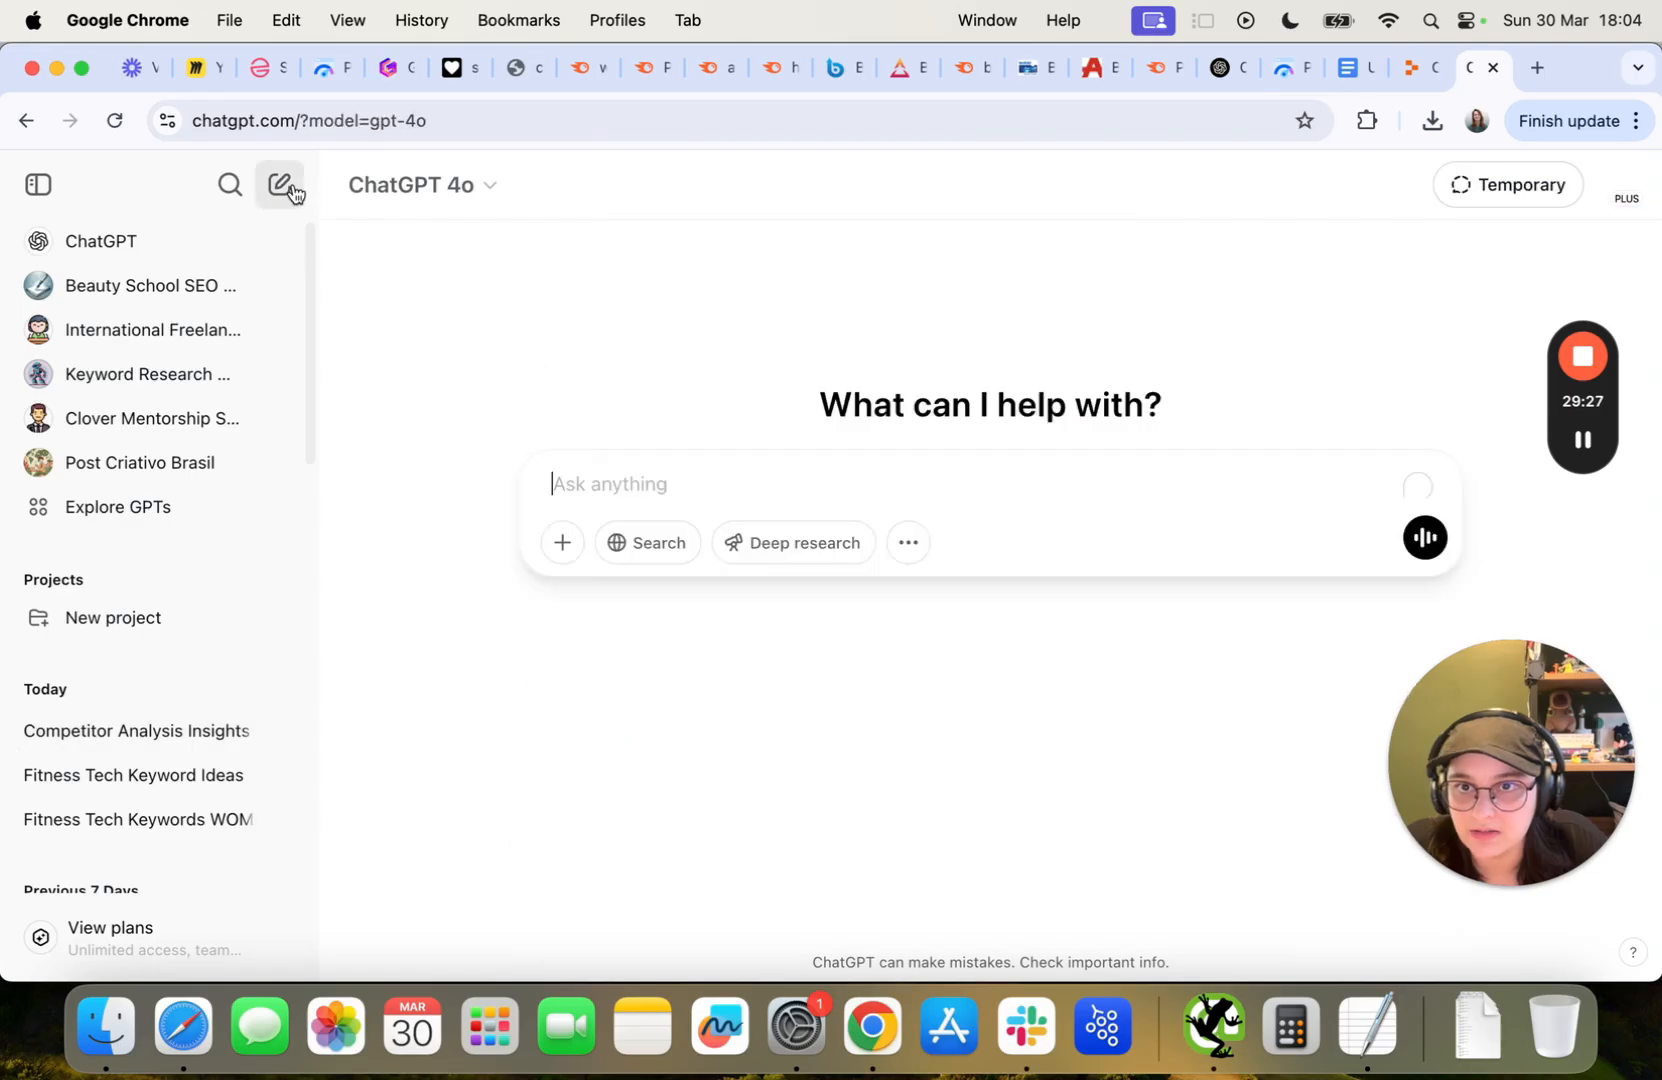
{"action": "left_click", "coordinate": [1432, 132]}
{"action": "left_click_drag", "start_coordinate": [1280, 226], "coordinate": [657, 508]}
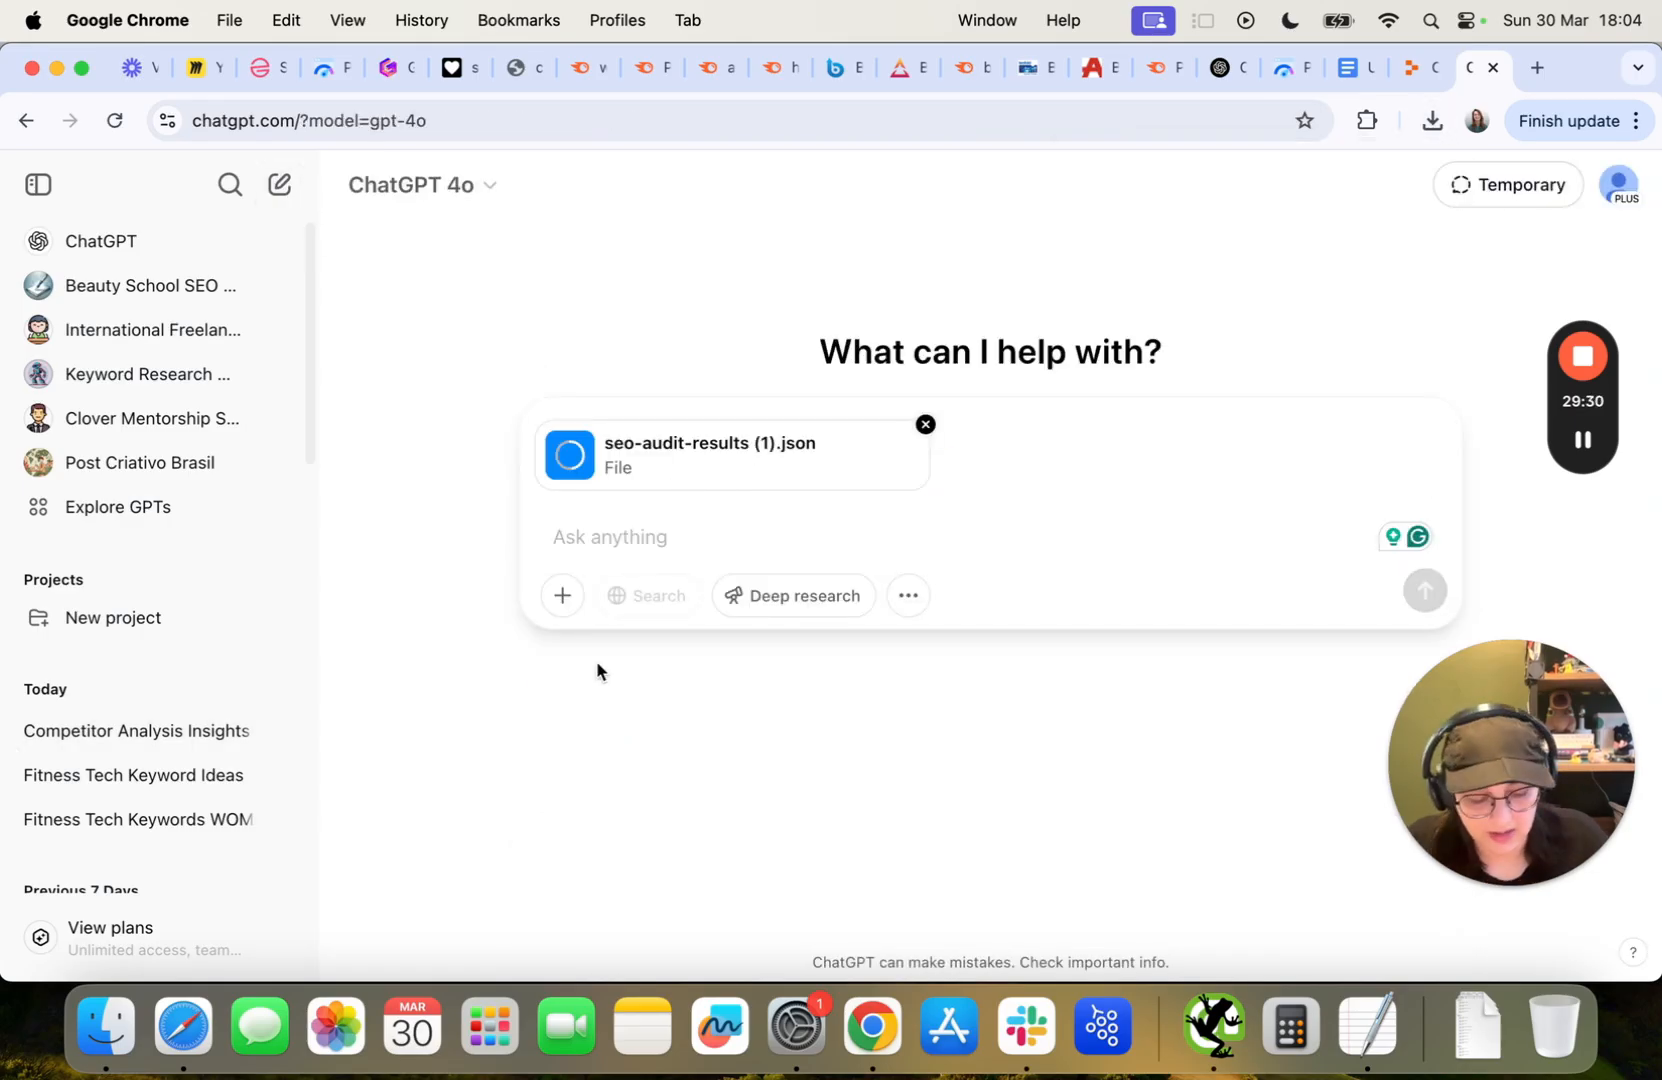
{"action": "type", "text": "please tr"}
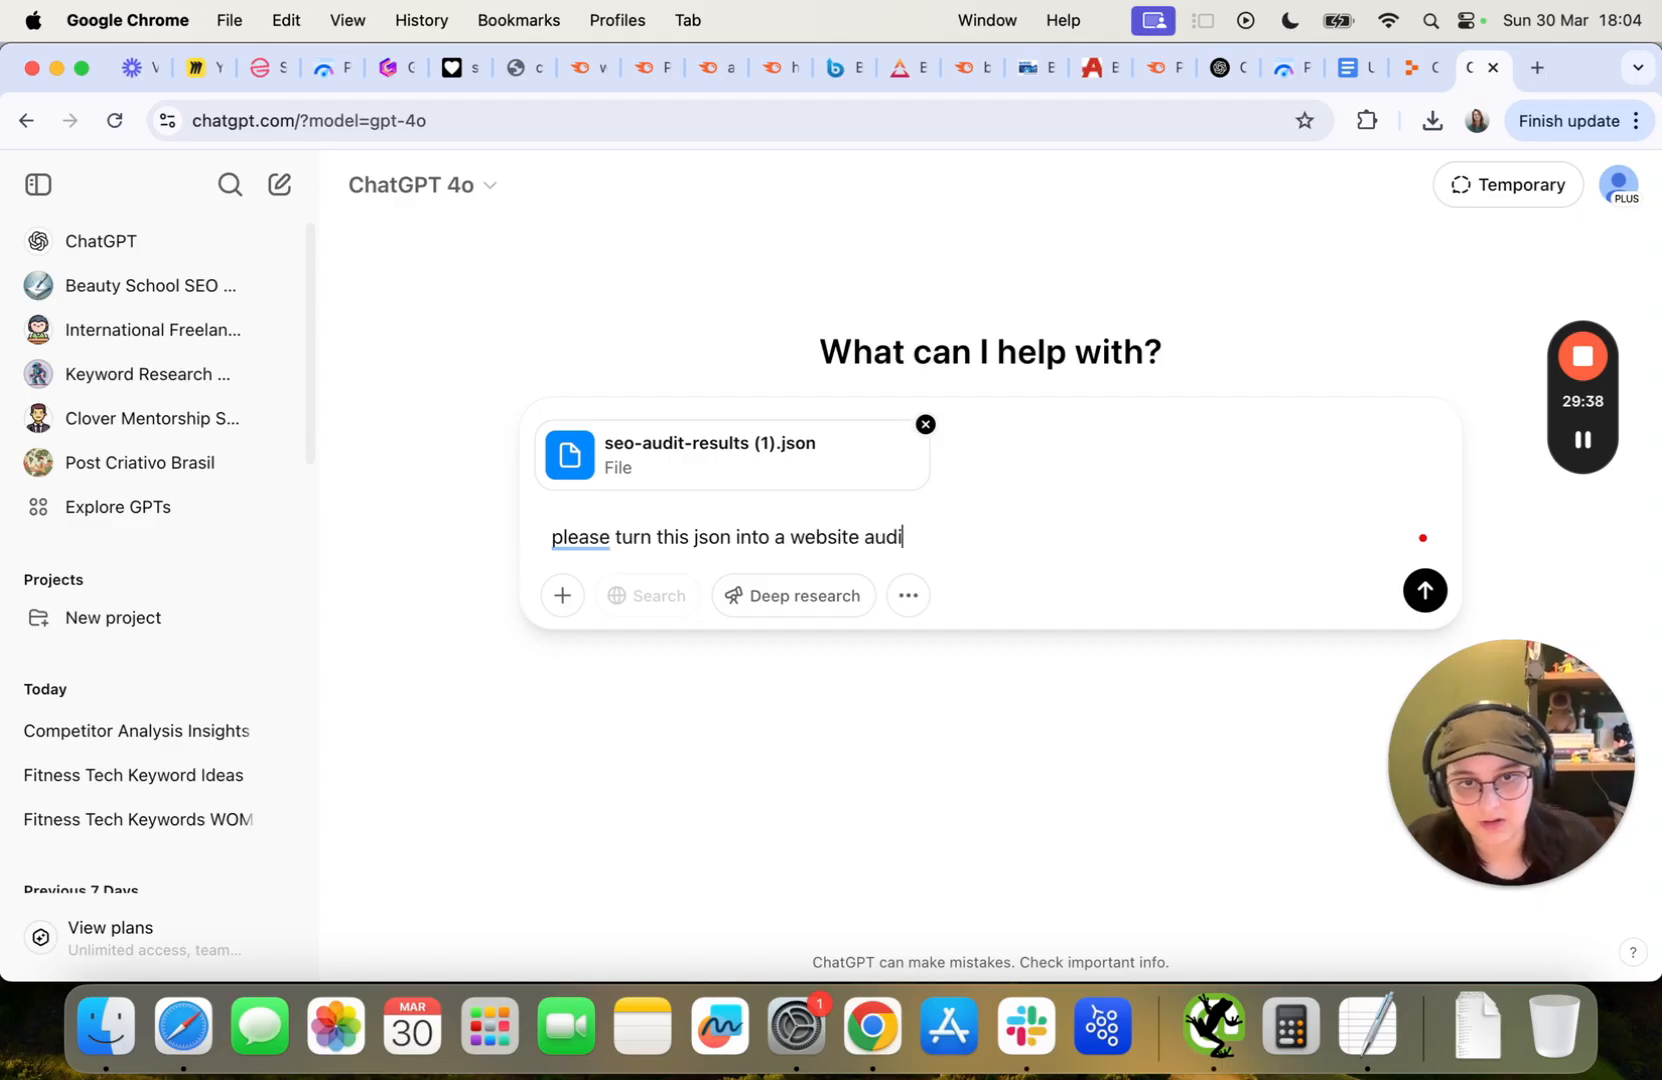
{"action": "type", "text": "urn this json into a website audit report"}
{"action": "key", "text": "Return"}
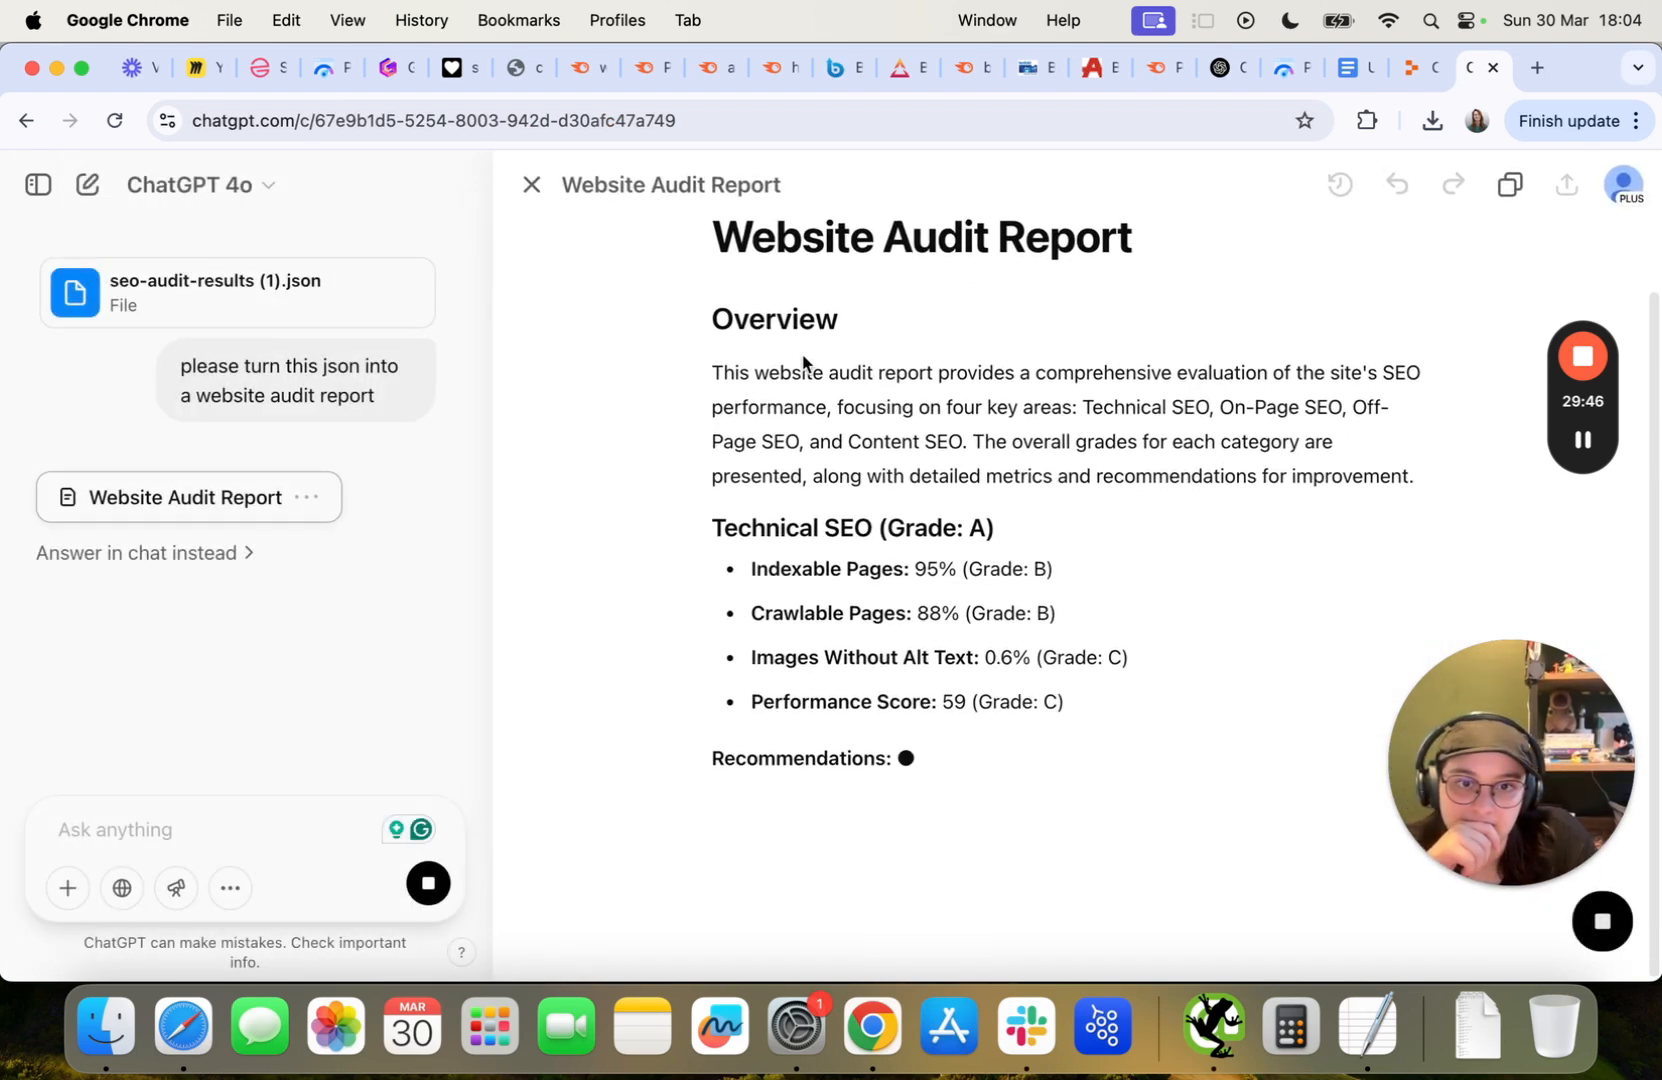
Copy the generated website audit report and paste it under the Website Audit results heading in the Google Docs document.
{"action": "scroll", "coordinate": [823, 397], "scroll_direction": "up", "scroll_amount": 3}
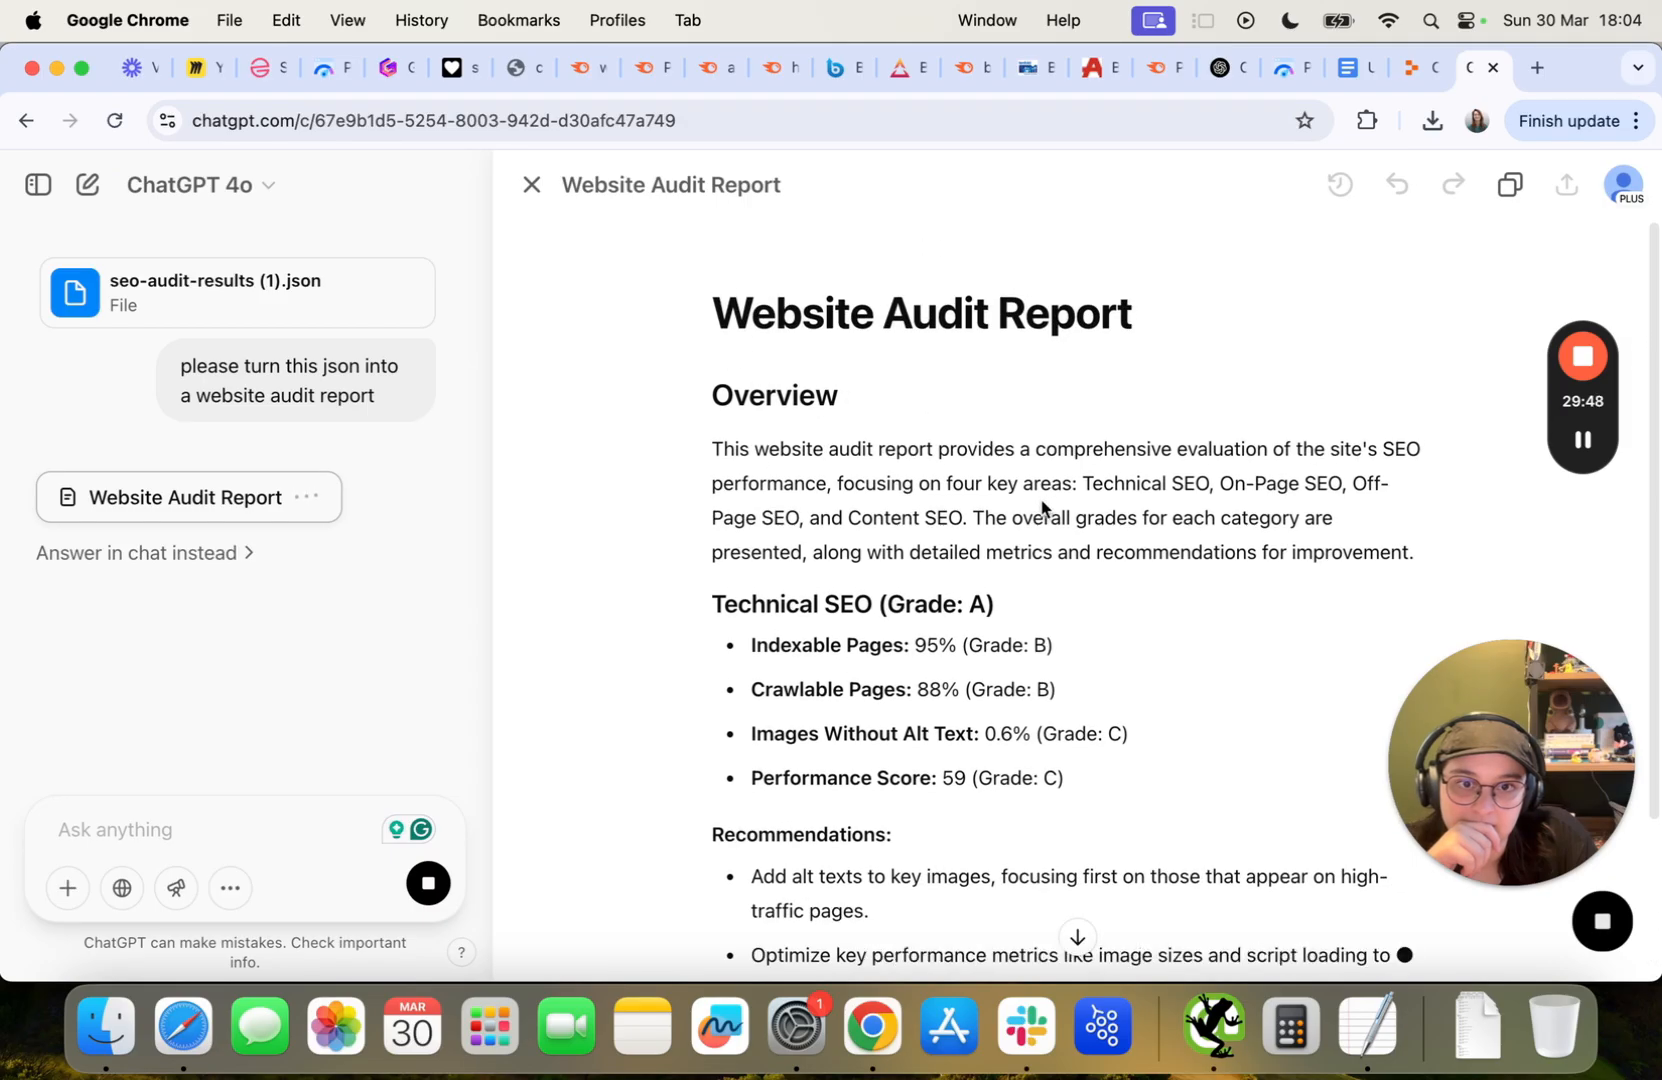
{"action": "mouse_move", "coordinate": [722, 318]}
{"action": "left_mouse_down"}
{"action": "mouse_move", "coordinate": [1068, 540]}
{"action": "mouse_move", "coordinate": [1072, 523]}
{"action": "mouse_move", "coordinate": [1043, 646]}
{"action": "mouse_move", "coordinate": [1354, 783]}
{"action": "mouse_move", "coordinate": [1146, 657]}
{"action": "mouse_move", "coordinate": [845, 378]}
{"action": "mouse_move", "coordinate": [727, 382]}
{"action": "mouse_move", "coordinate": [695, 318]}
{"action": "left_mouse_up"}
{"action": "left_click", "coordinate": [1348, 68]}
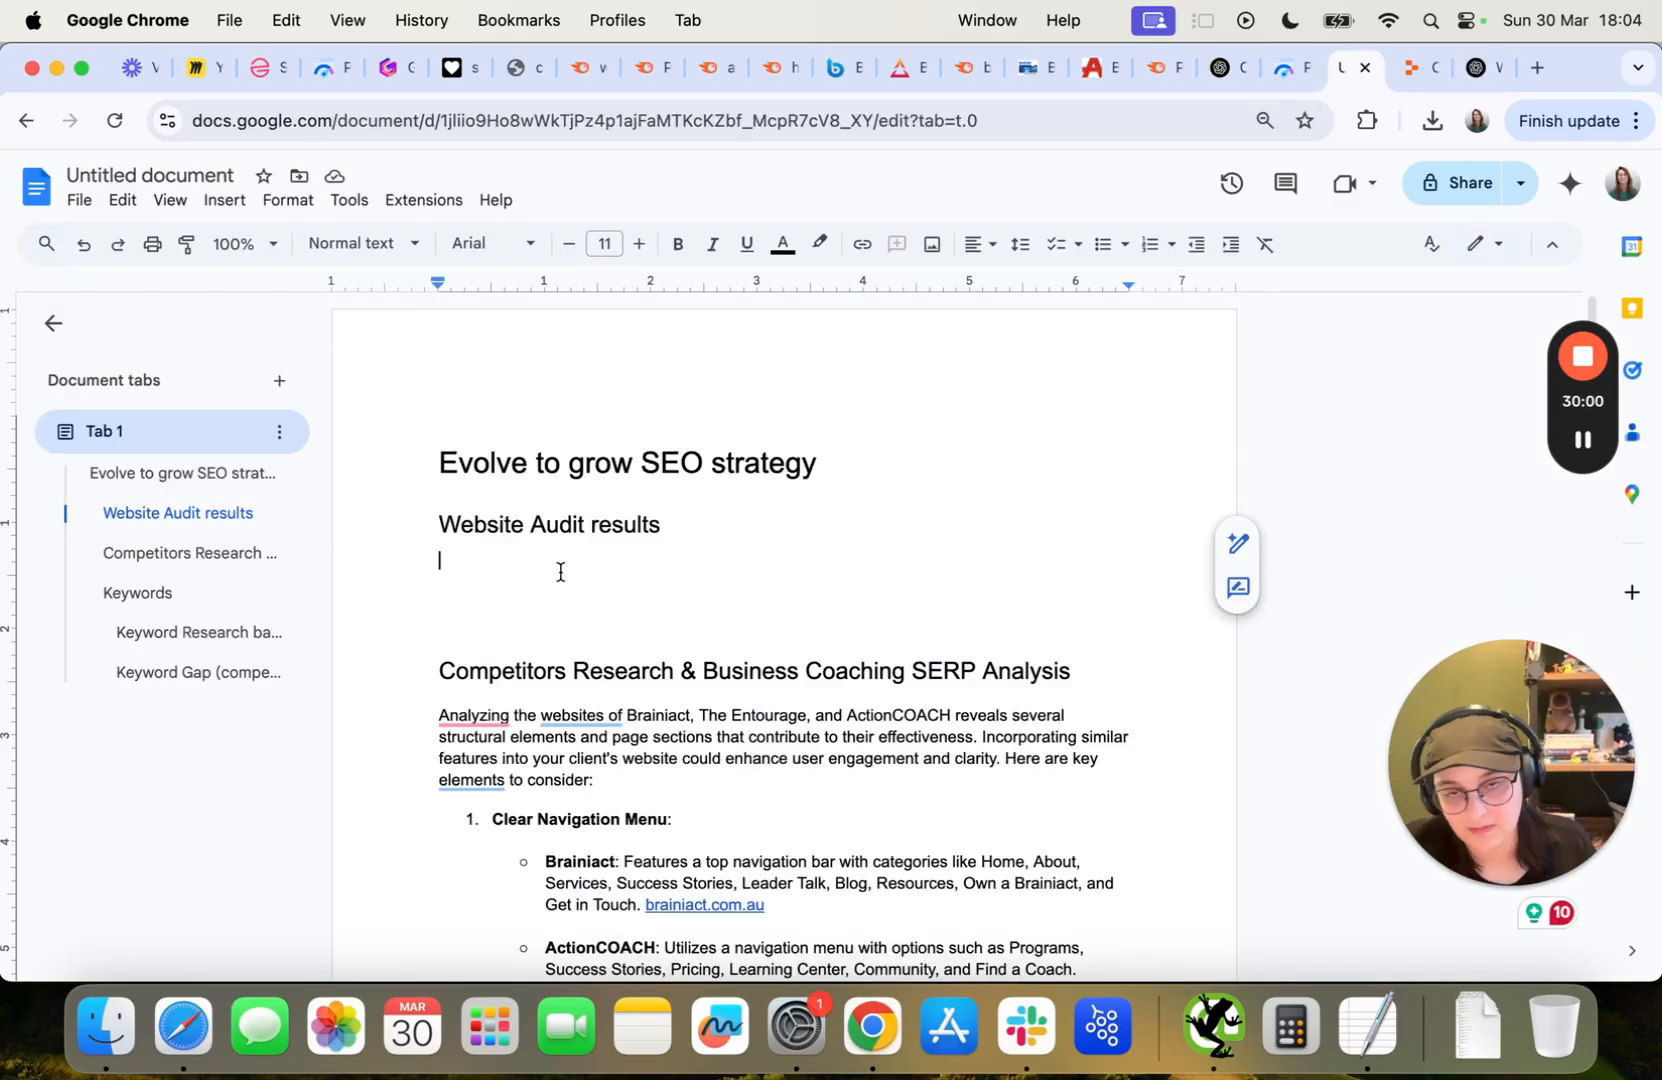
{"action": "key", "text": "super+v"}
Delete the redundant "Website Audit Report" title from the pasted report.
{"action": "scroll", "coordinate": [562, 578], "scroll_direction": "up", "scroll_amount": 20}
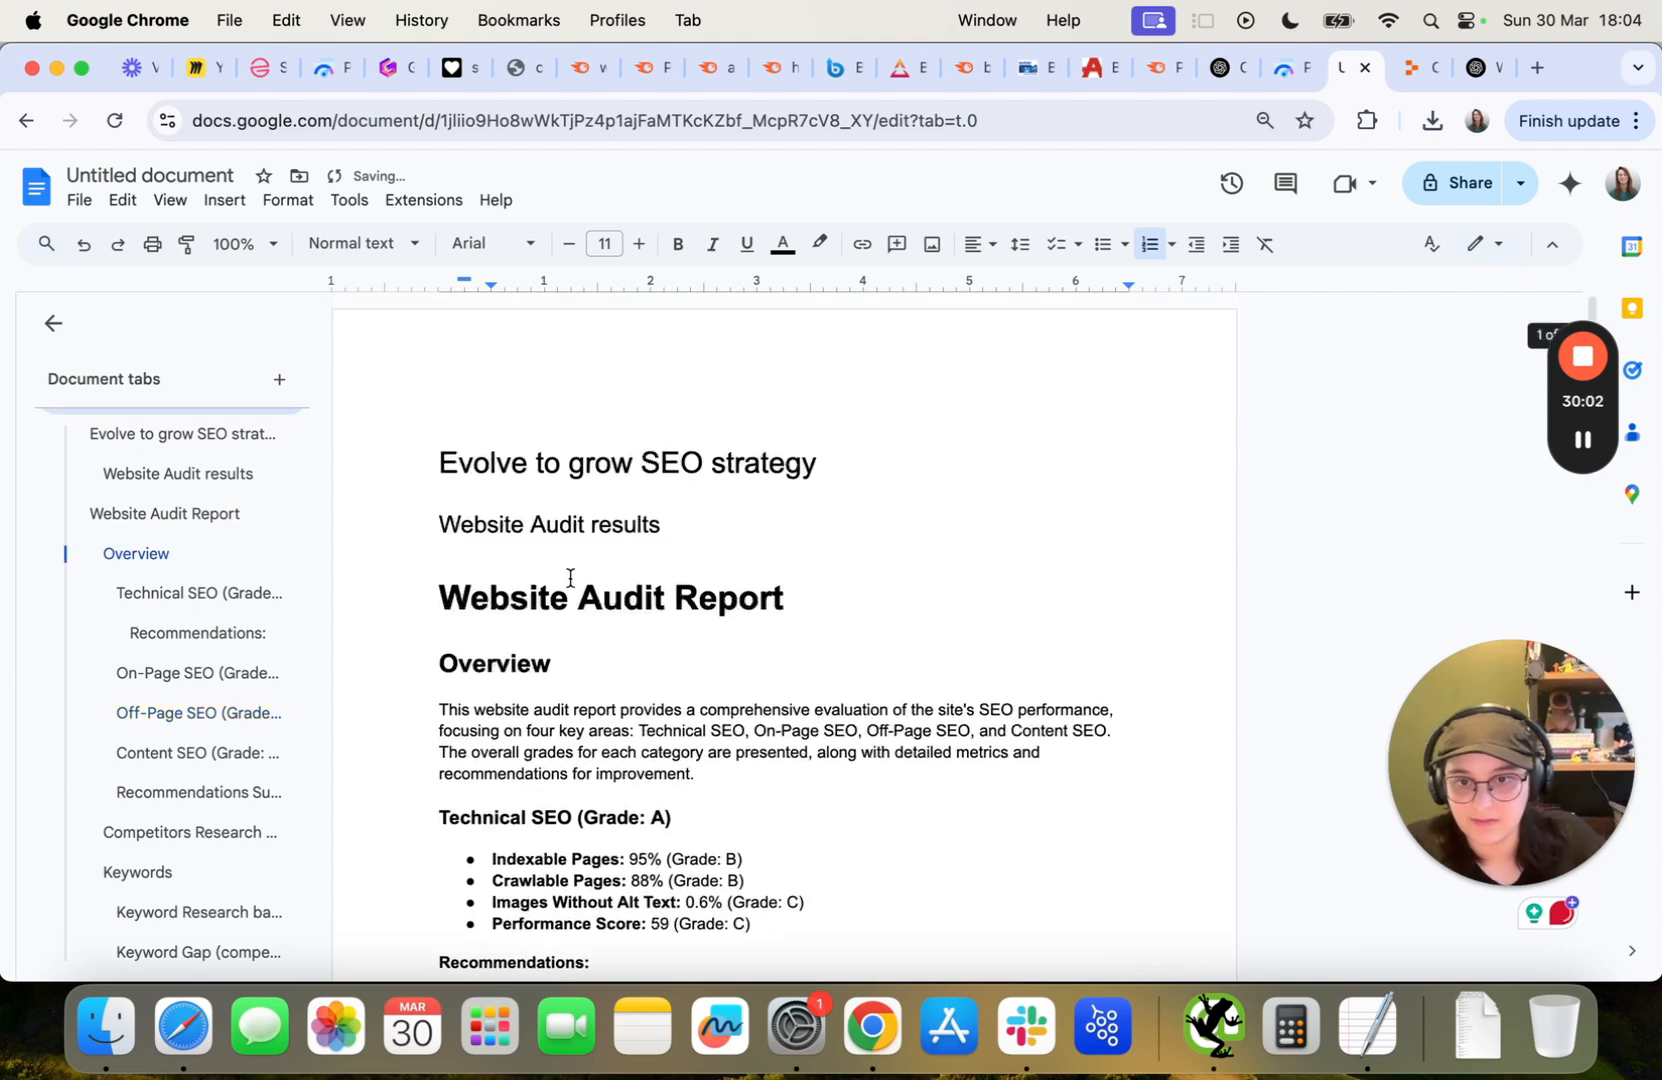
{"action": "left_click", "coordinate": [567, 593]}
{"action": "triple_click", "coordinate": [567, 593]}
{"action": "key", "text": "BackSpace"}
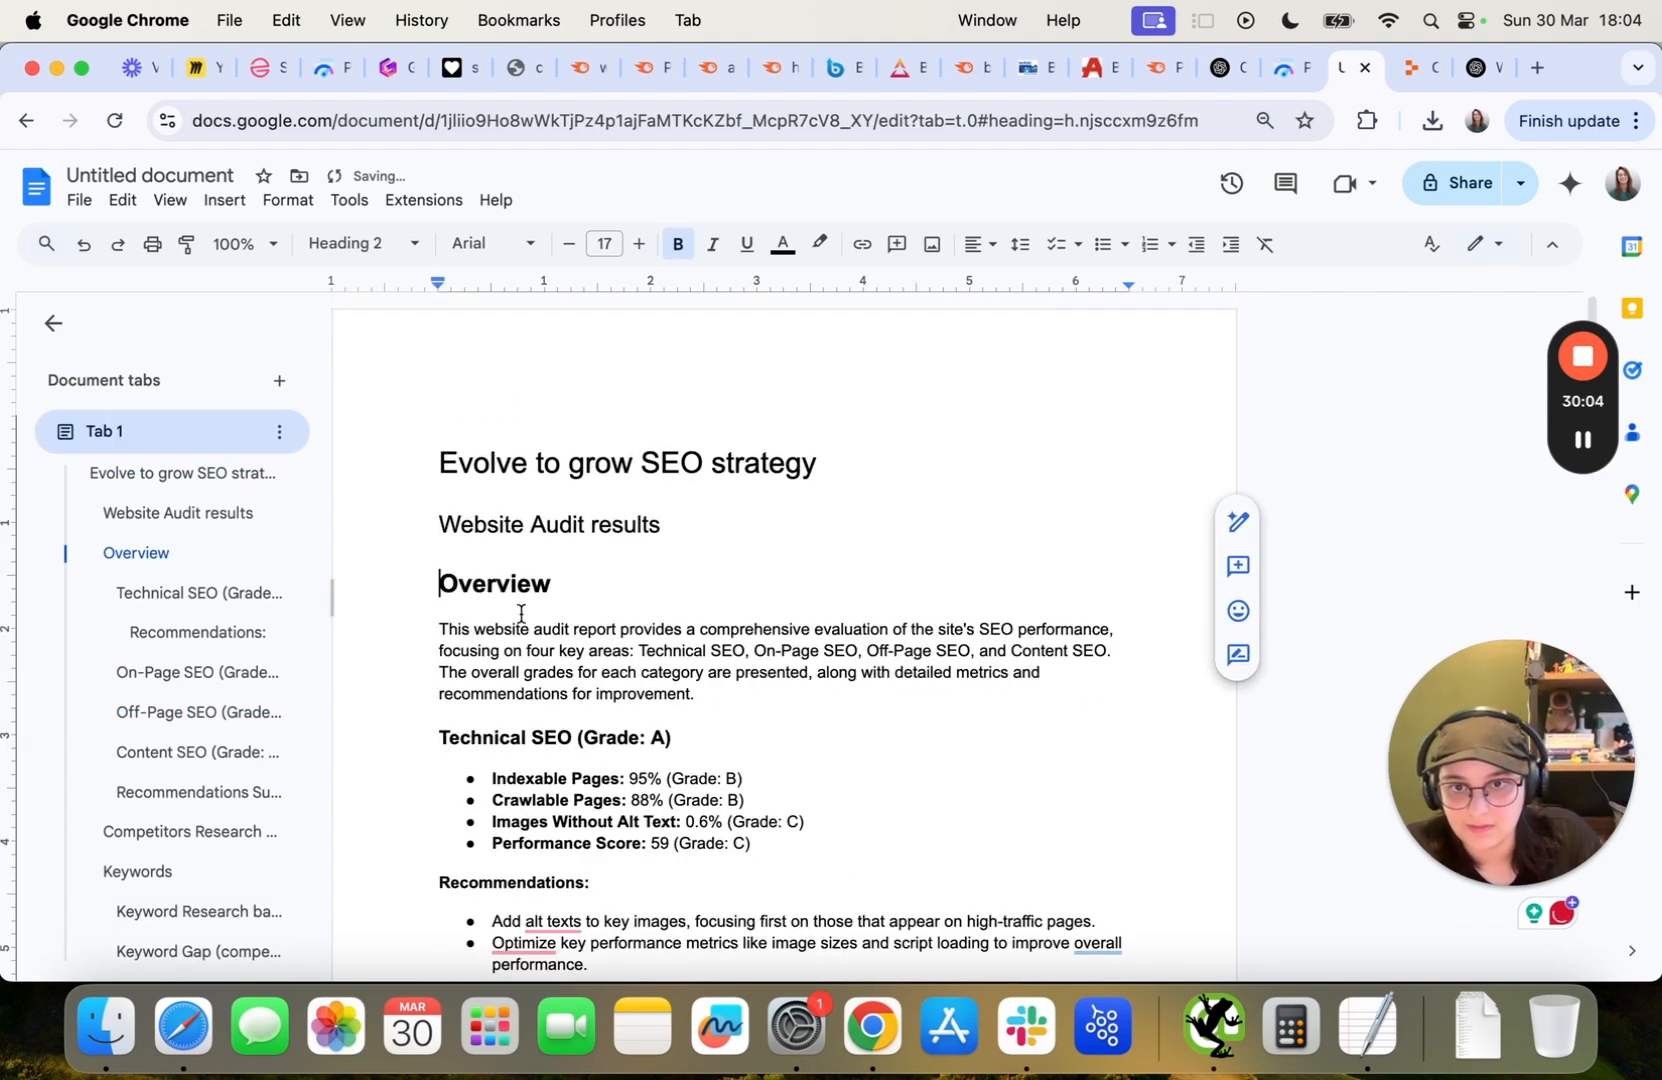
Remove the empty line between the Recommendations Summary list and the Competitors Research heading.
{"action": "triple_click", "coordinate": [467, 590]}
{"action": "left_click", "coordinate": [602, 673]}
{"action": "scroll", "coordinate": [604, 673], "scroll_direction": "down", "scroll_amount": 7}
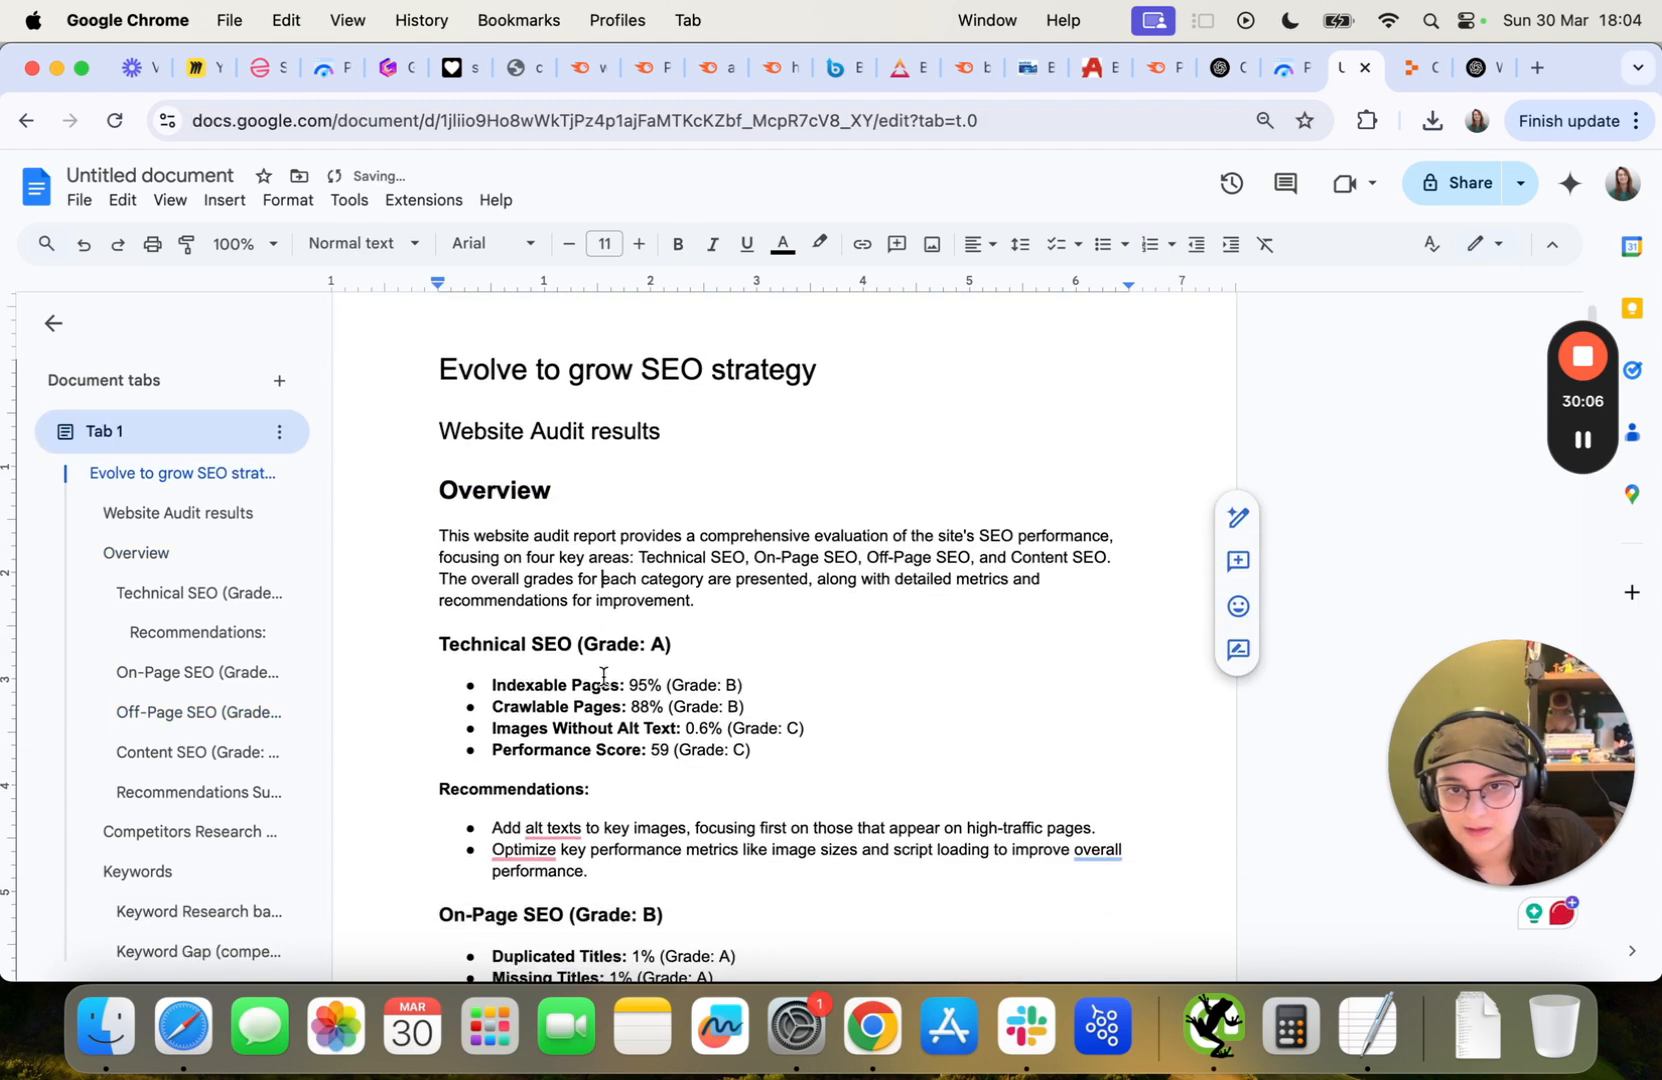
{"action": "scroll", "coordinate": [638, 690], "scroll_direction": "down", "scroll_amount": 7}
{"action": "left_click", "coordinate": [486, 562]}
{"action": "key", "text": "BackSpace"}
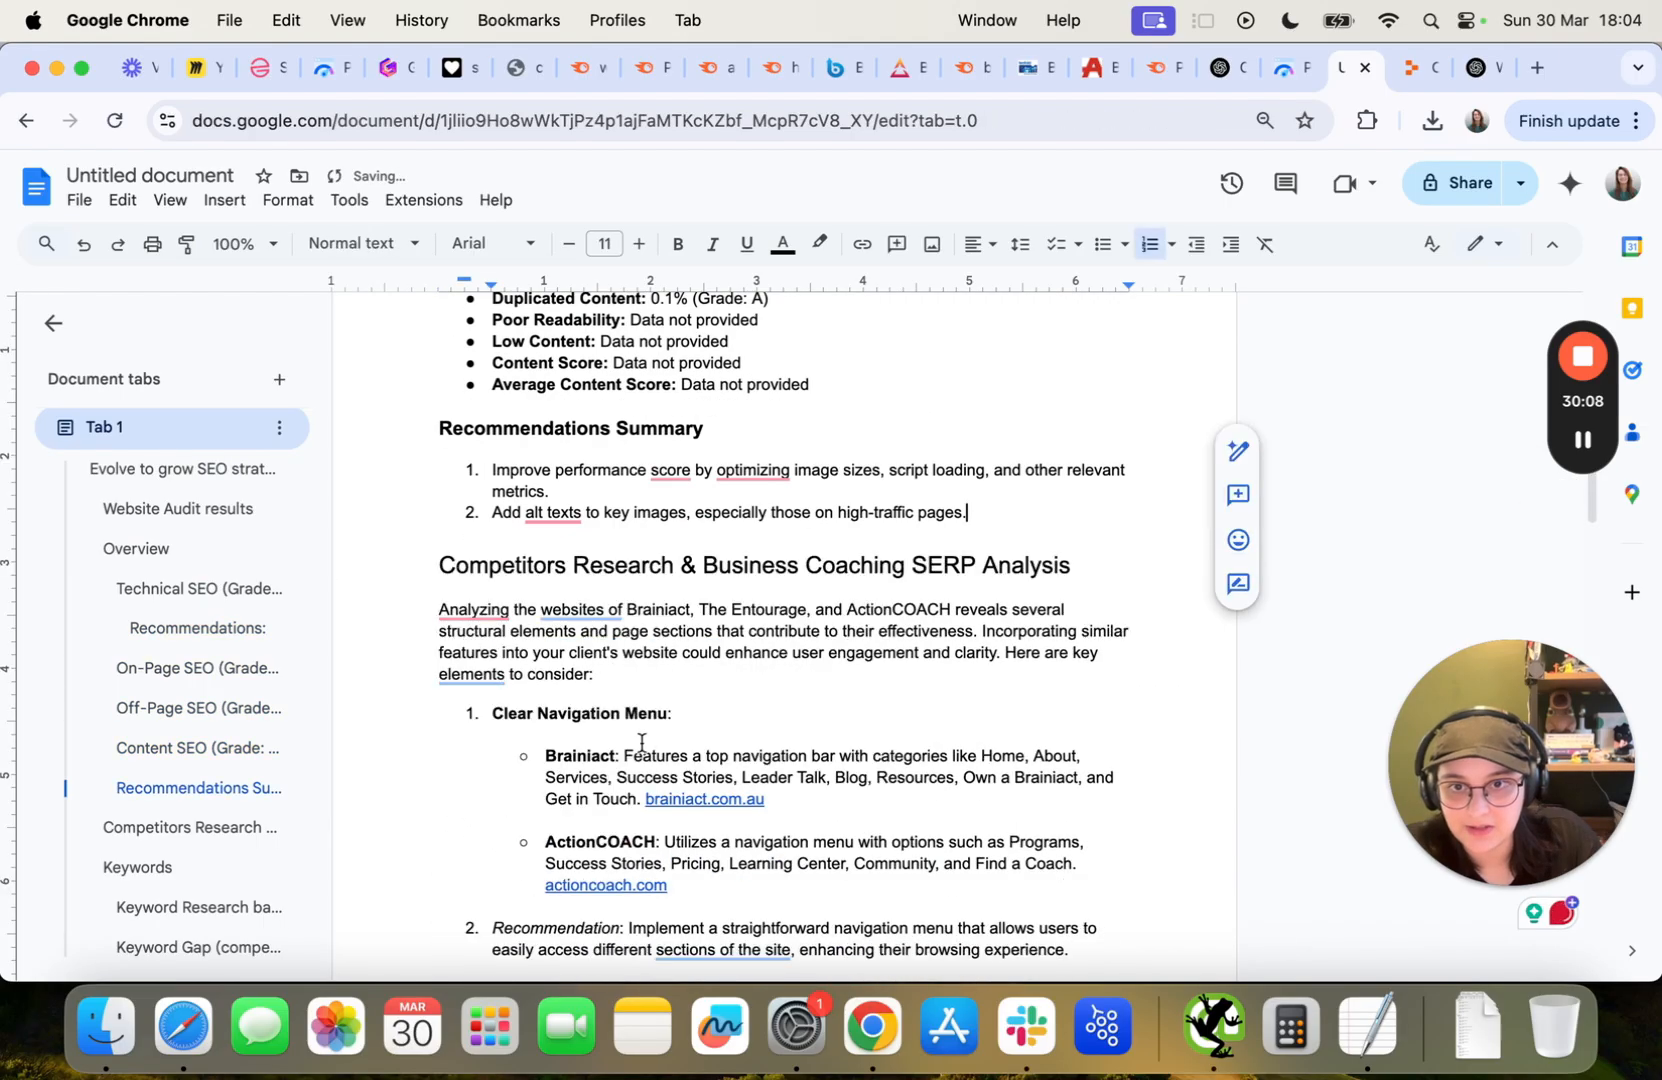
Delete the bracketed spreadsheet placeholders under Keyword Research and Keyword Gap, and place the cursor on the empty Keyword Research line.
{"action": "scroll", "coordinate": [667, 759], "scroll_direction": "down", "scroll_amount": 20}
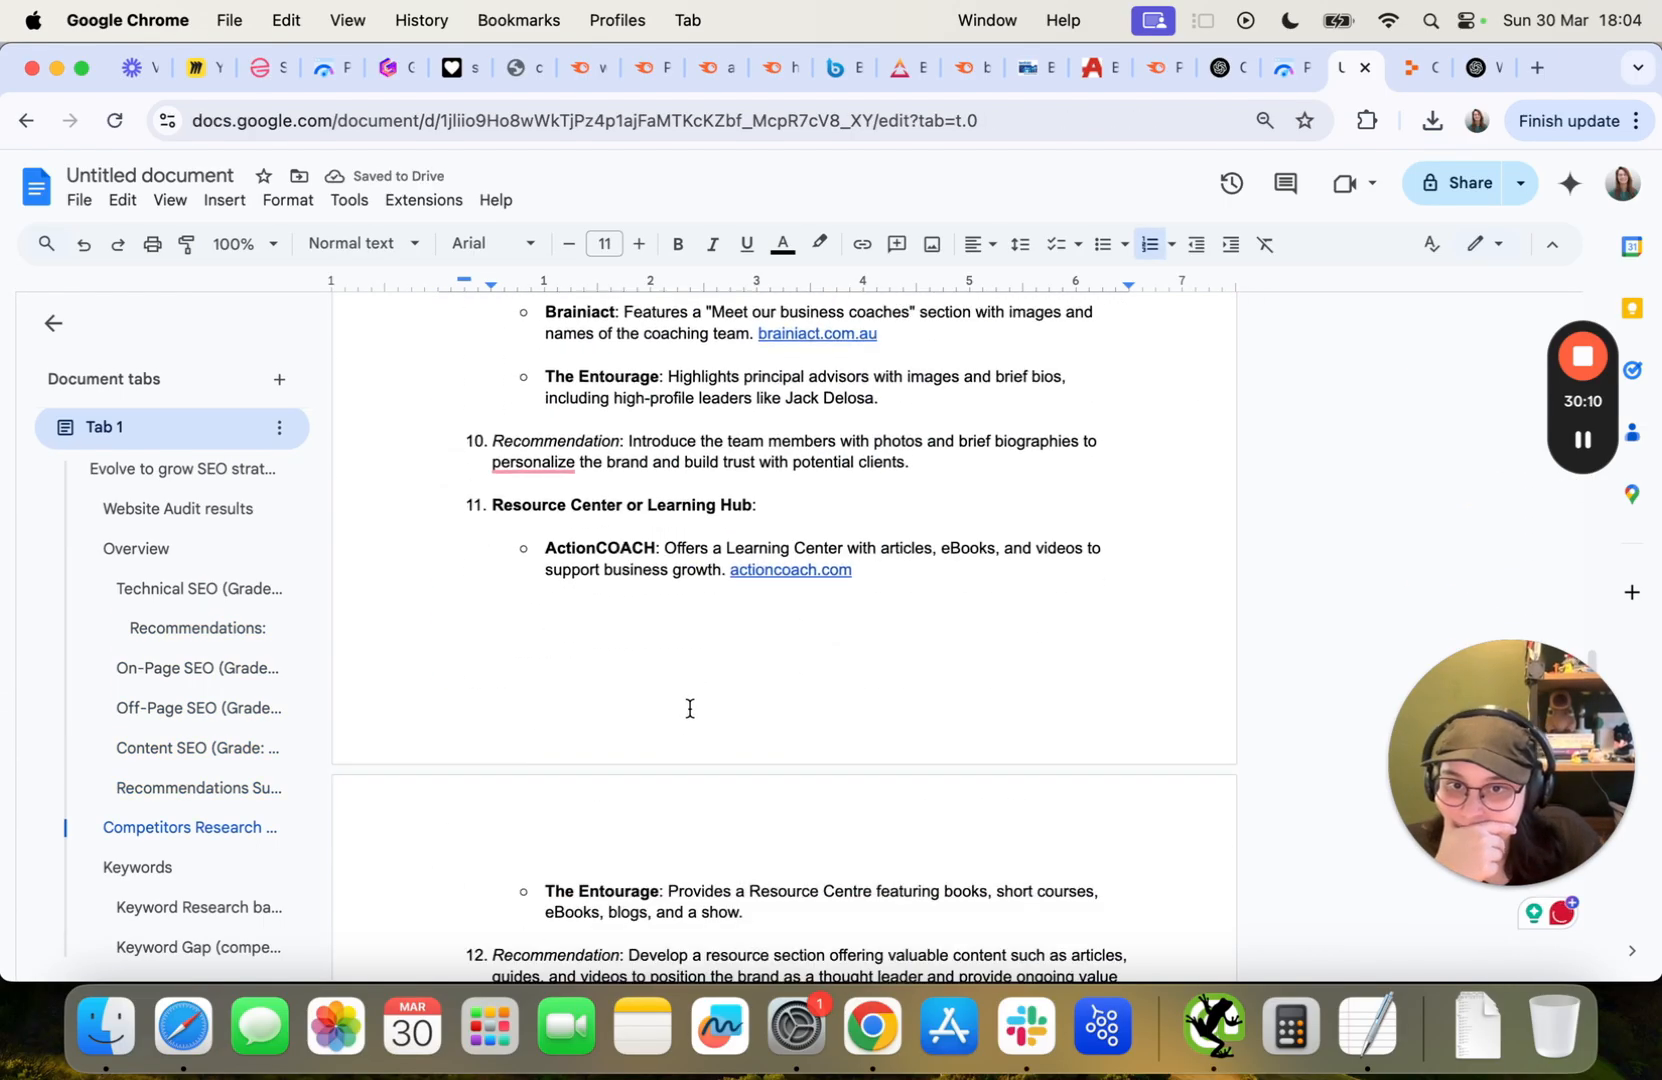
{"action": "scroll", "coordinate": [688, 690], "scroll_direction": "down", "scroll_amount": 10}
{"action": "left_click", "coordinate": [727, 534]}
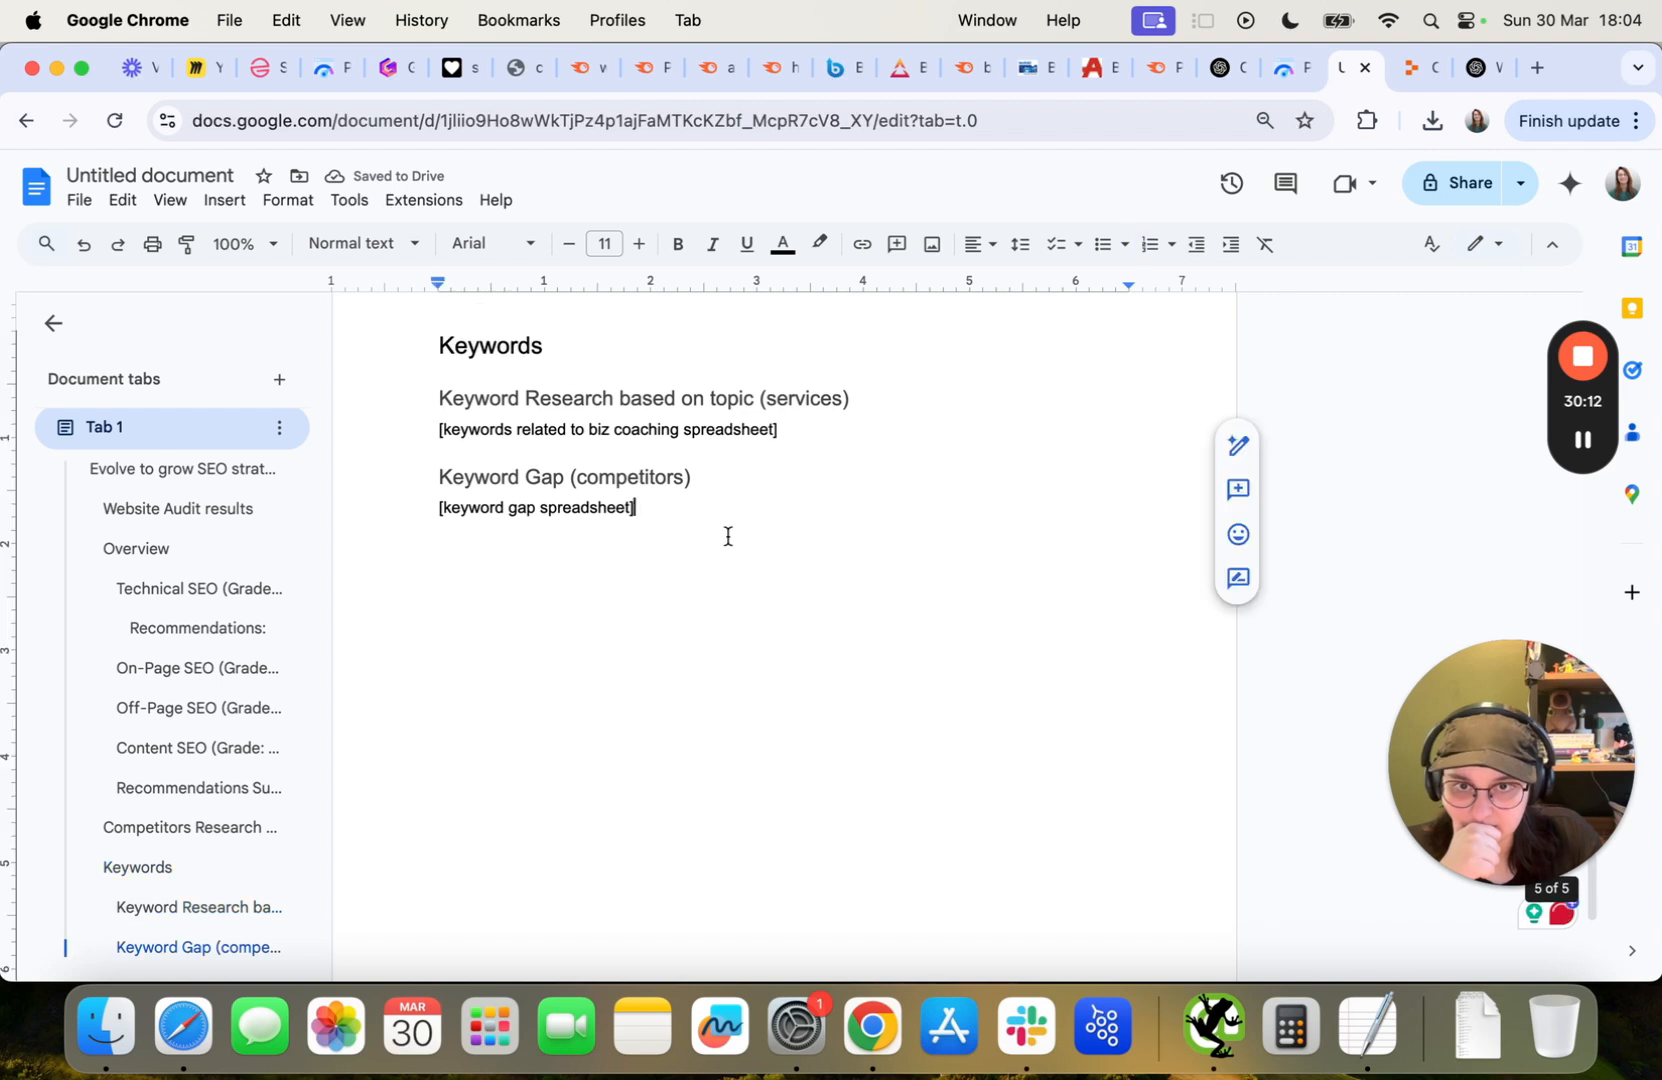
{"action": "left_click", "coordinate": [822, 427]}
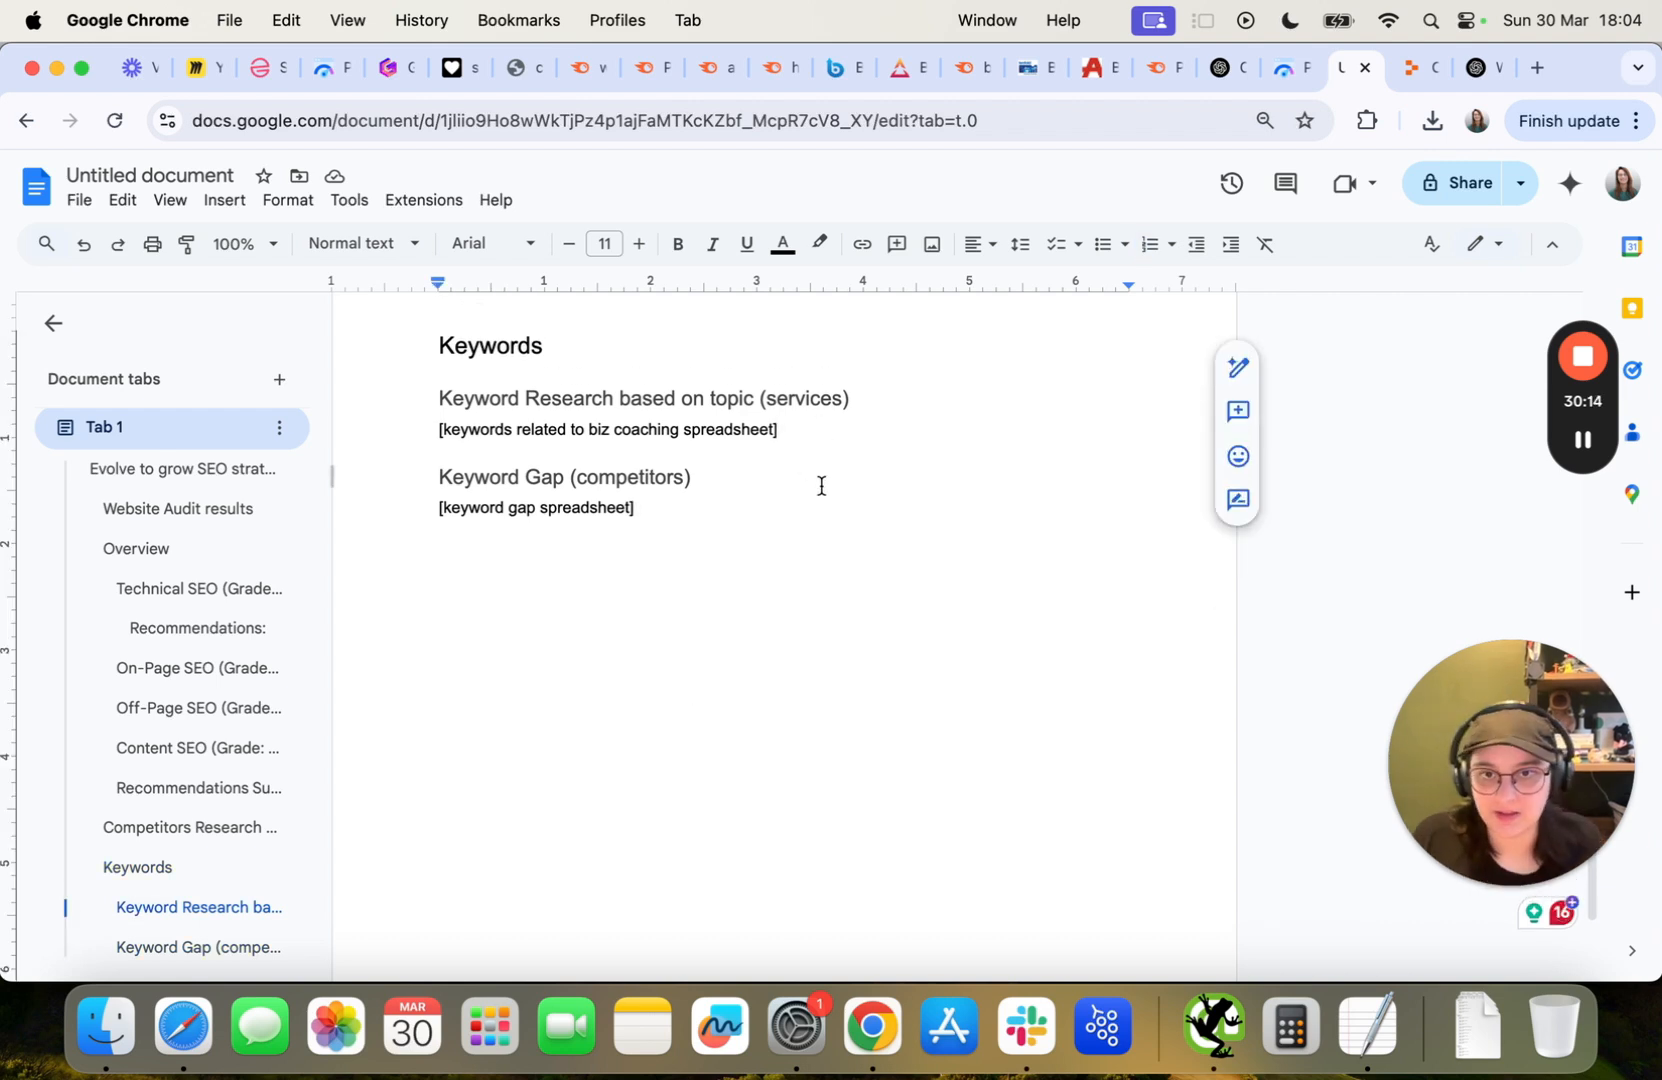
{"action": "key", "text": "super+shift+Left"}
{"action": "key", "text": "BackSpace"}
{"action": "key", "text": "Down"}
{"action": "key", "text": "Down"}
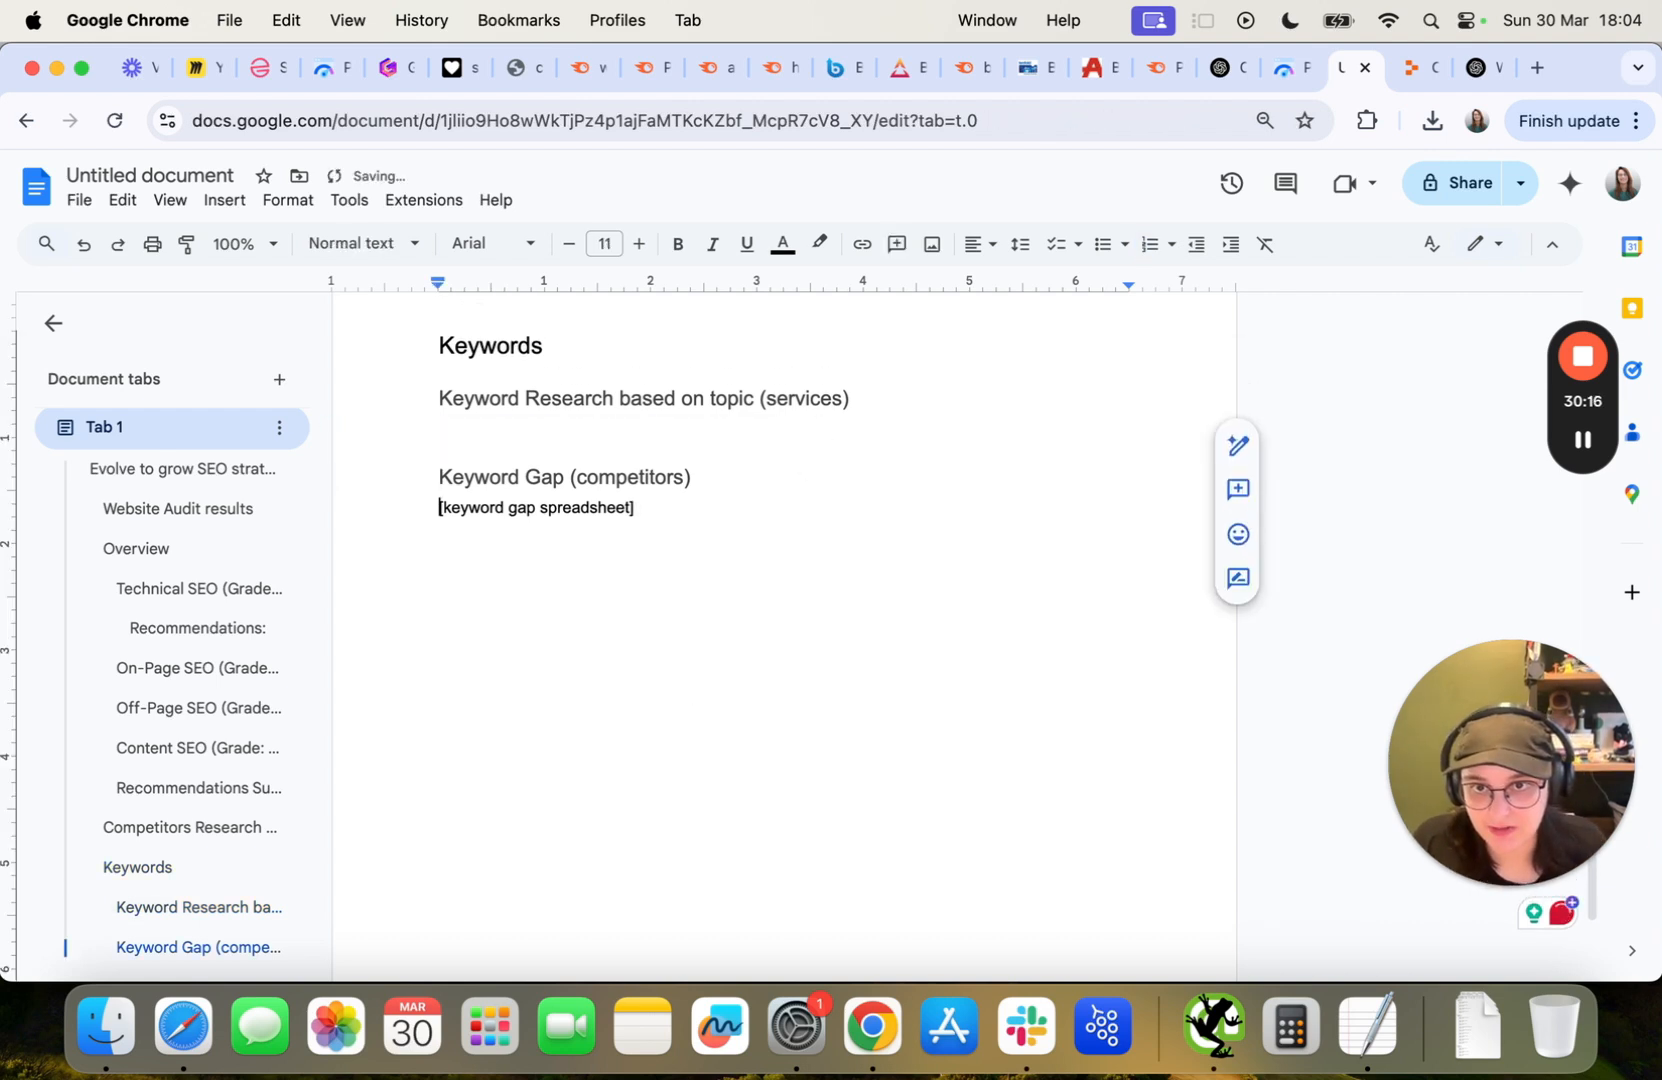
{"action": "key", "text": "super+shift+Right"}
{"action": "key", "text": "BackSpace"}
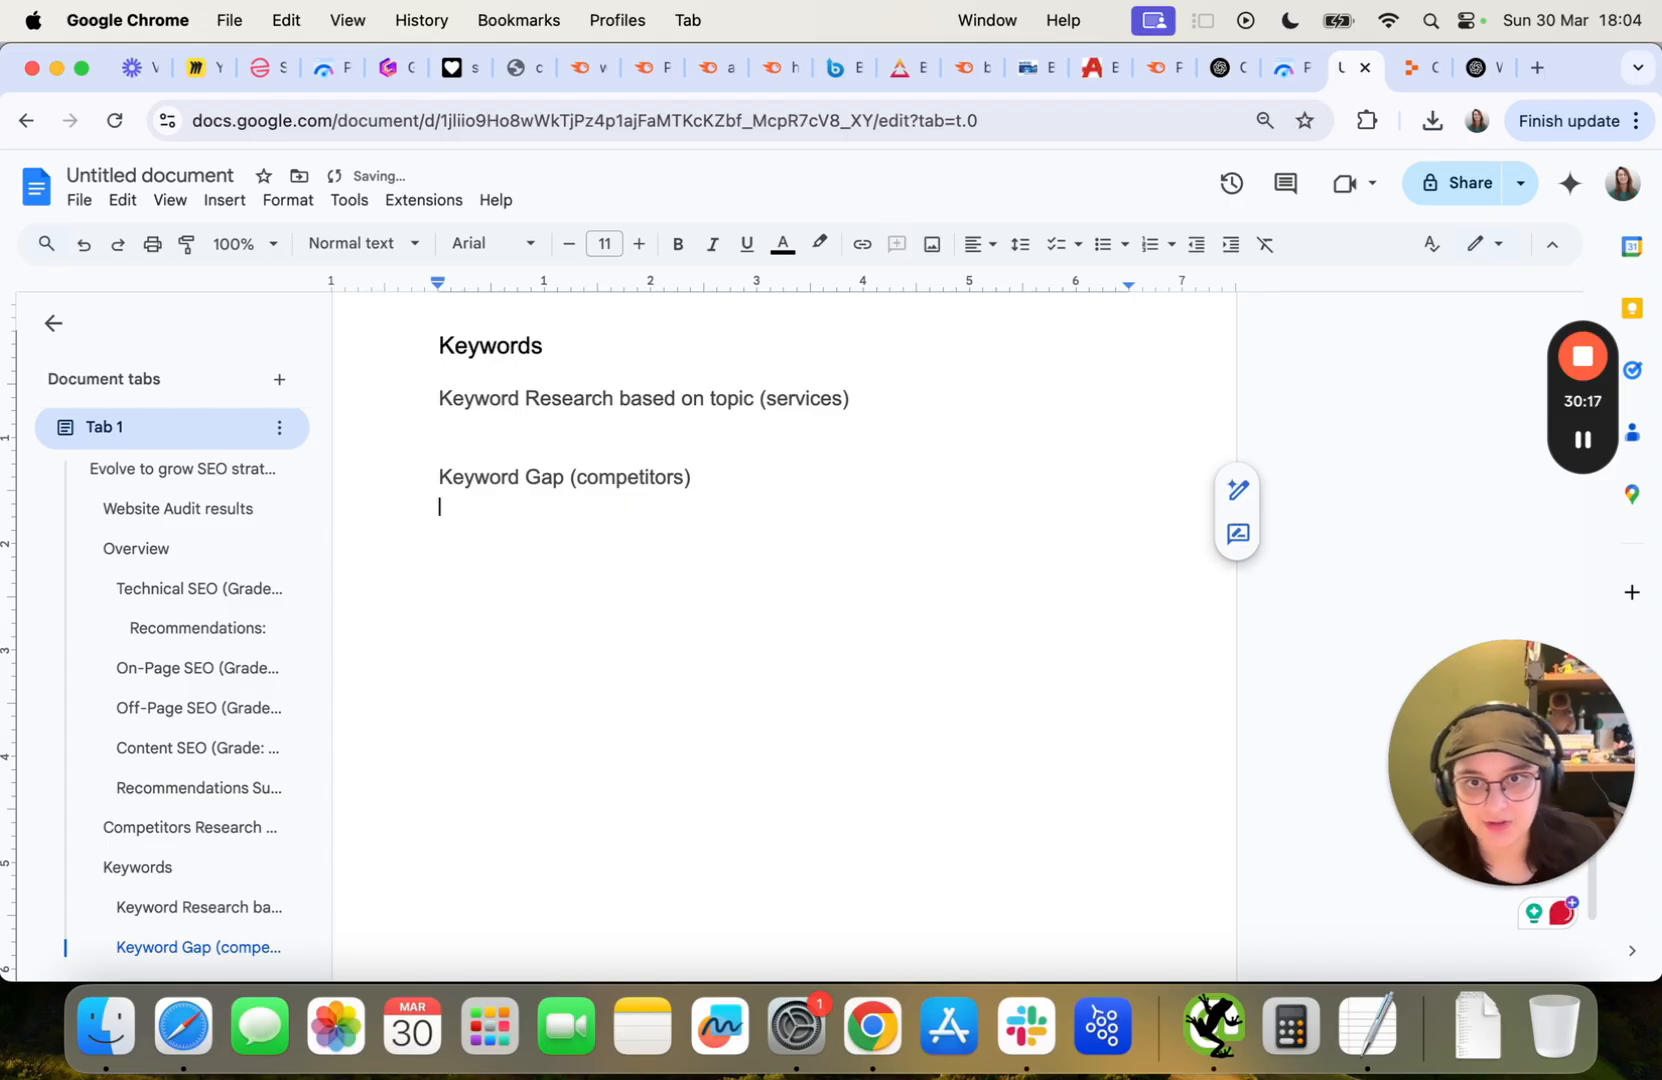
{"action": "left_click", "coordinate": [548, 420]}
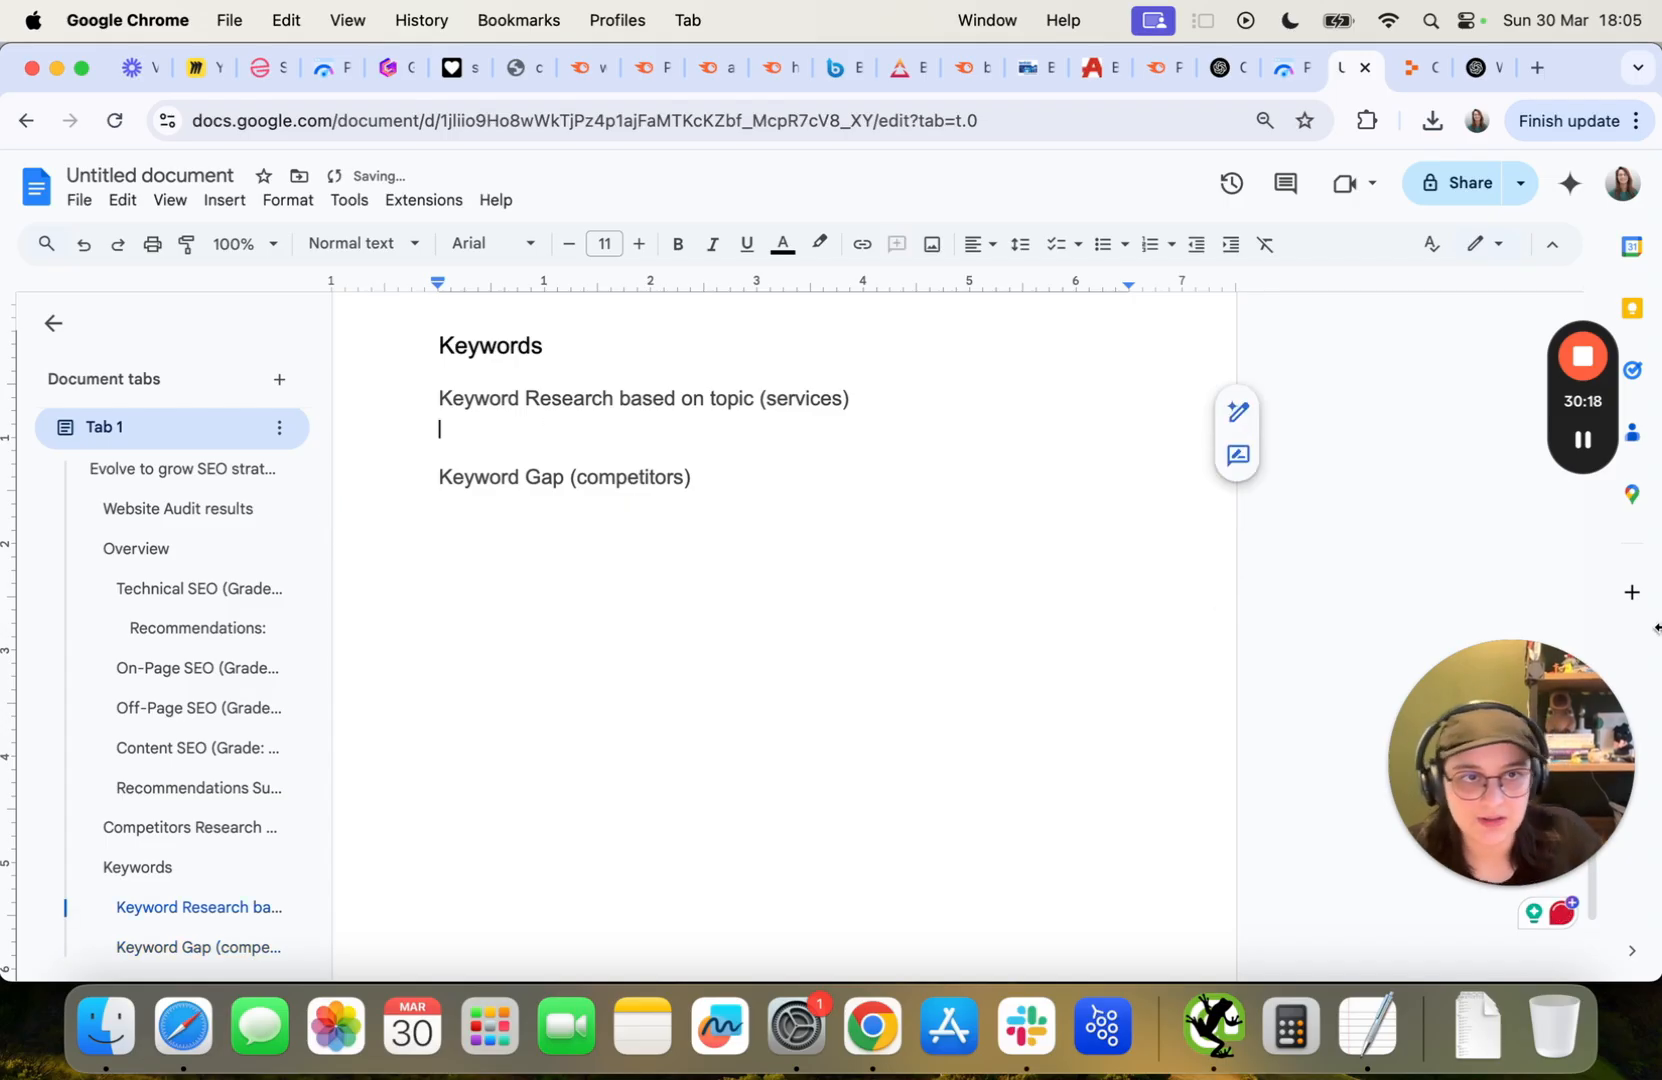
{"action": "left_click", "coordinate": [1583, 441]}
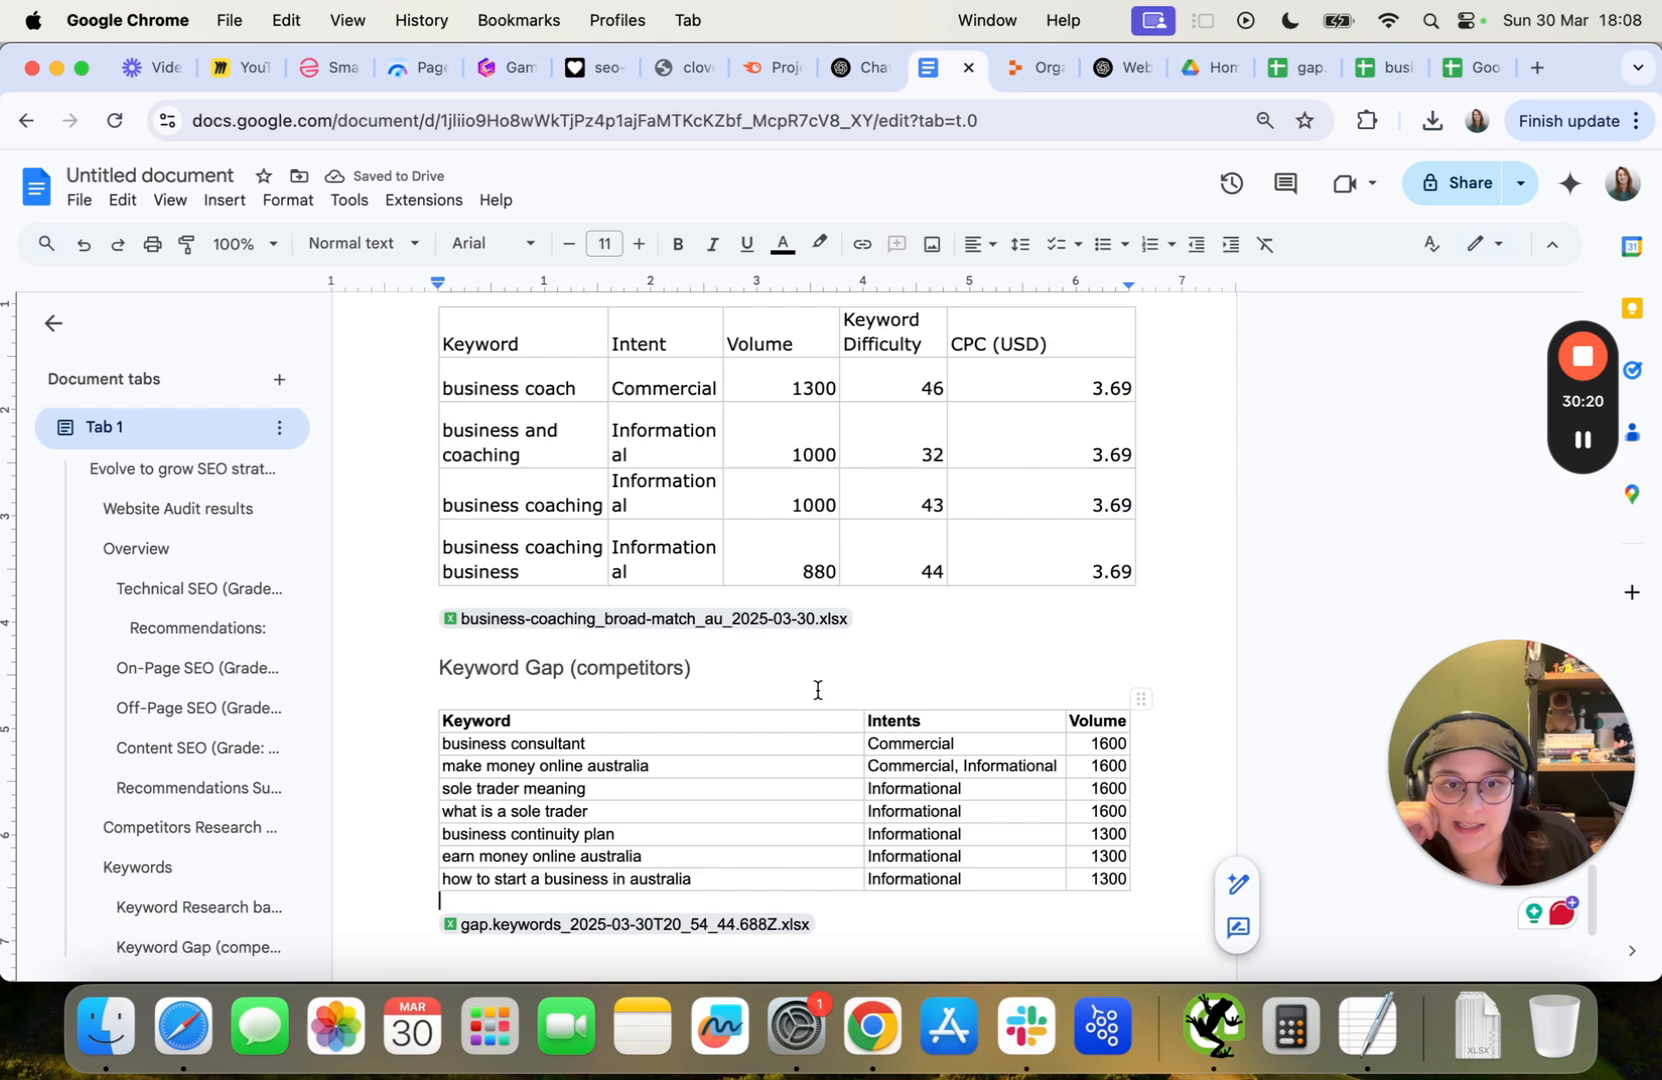
Review the keyword tables, linked spreadsheets and competitors research recommendations in the strategy document.
{"action": "scroll", "coordinate": [790, 660], "scroll_direction": "up", "scroll_amount": 3}
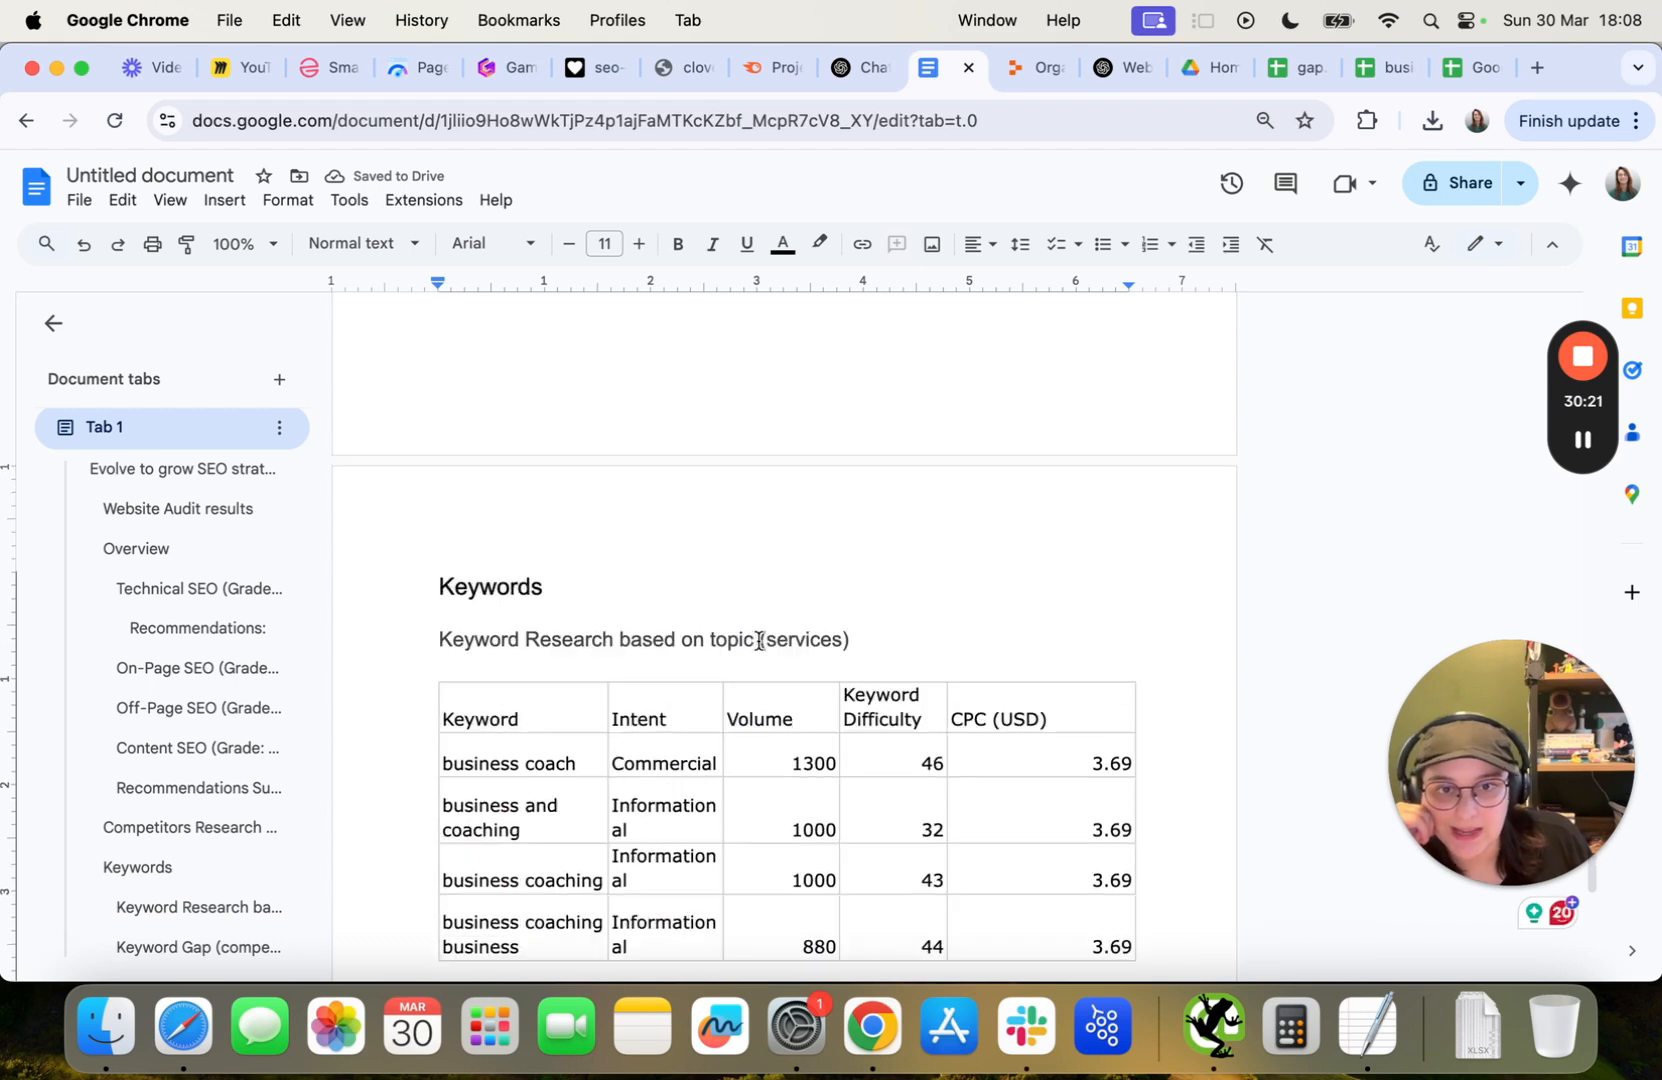
{"action": "scroll", "coordinate": [758, 639], "scroll_direction": "up", "scroll_amount": 2}
{"action": "scroll", "coordinate": [727, 705], "scroll_direction": "down", "scroll_amount": 7}
{"action": "scroll", "coordinate": [620, 660], "scroll_direction": "up", "scroll_amount": 5}
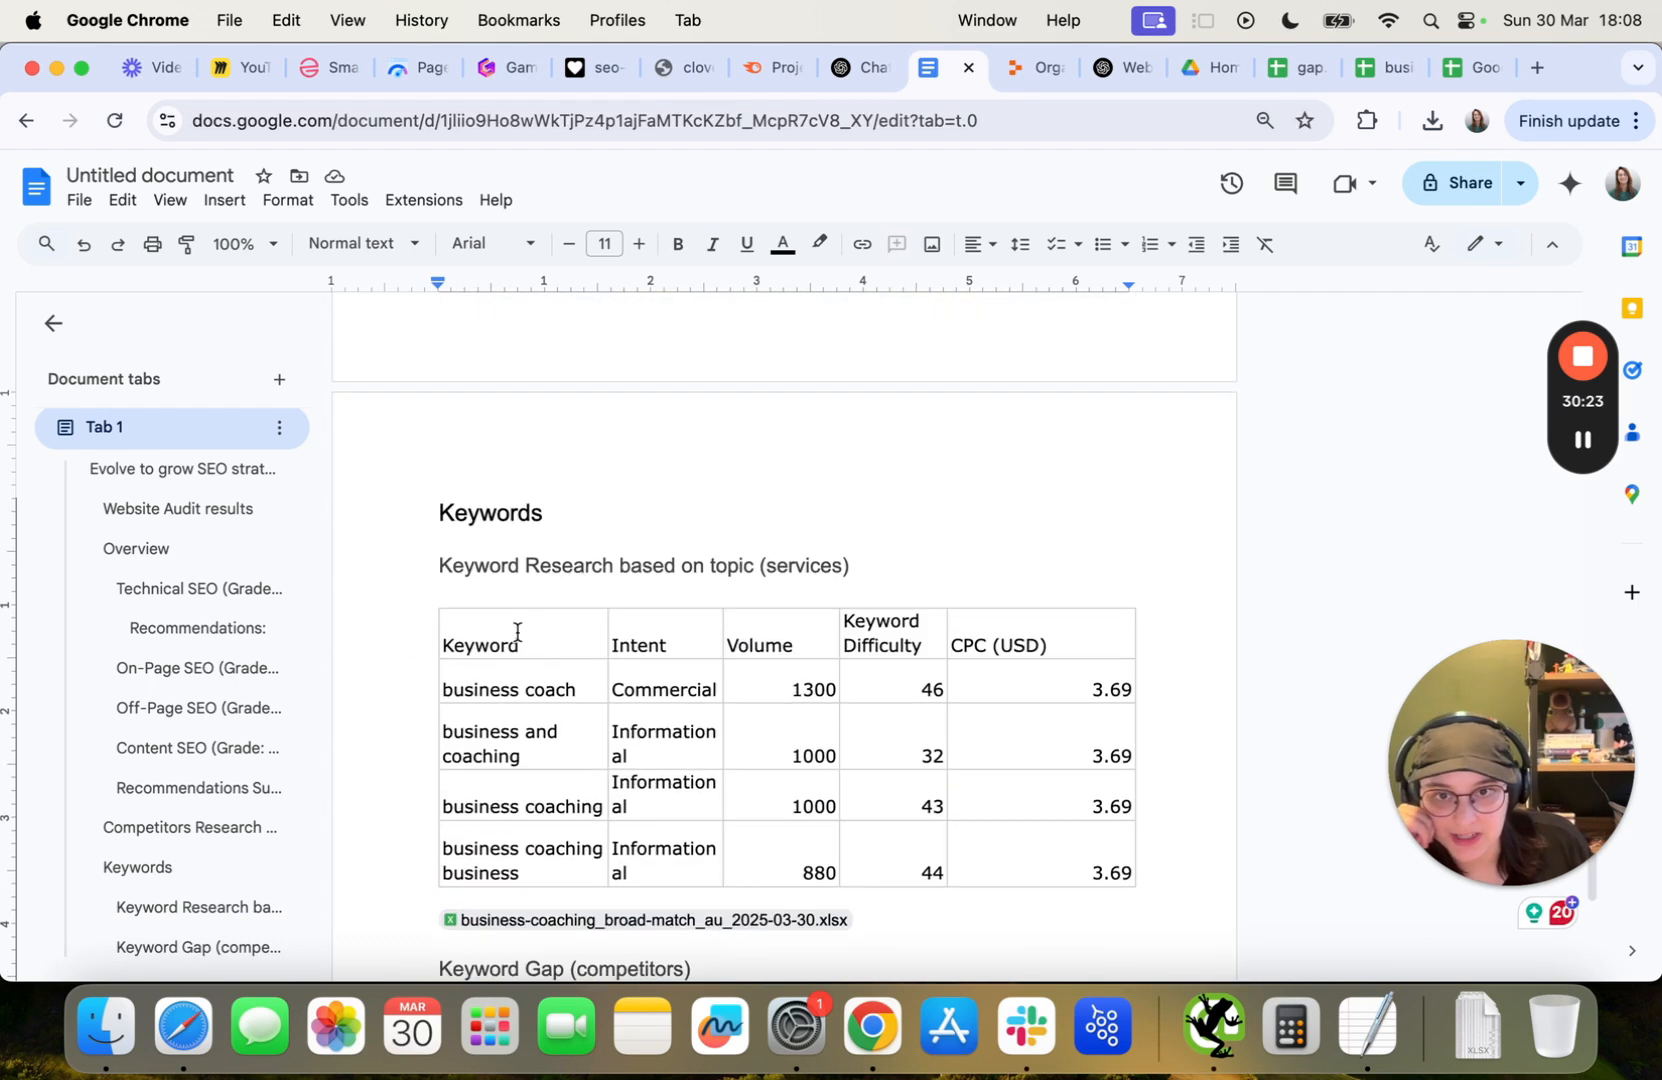
{"action": "scroll", "coordinate": [580, 630], "scroll_direction": "down", "scroll_amount": 5}
{"action": "mouse_move", "coordinate": [547, 826]}
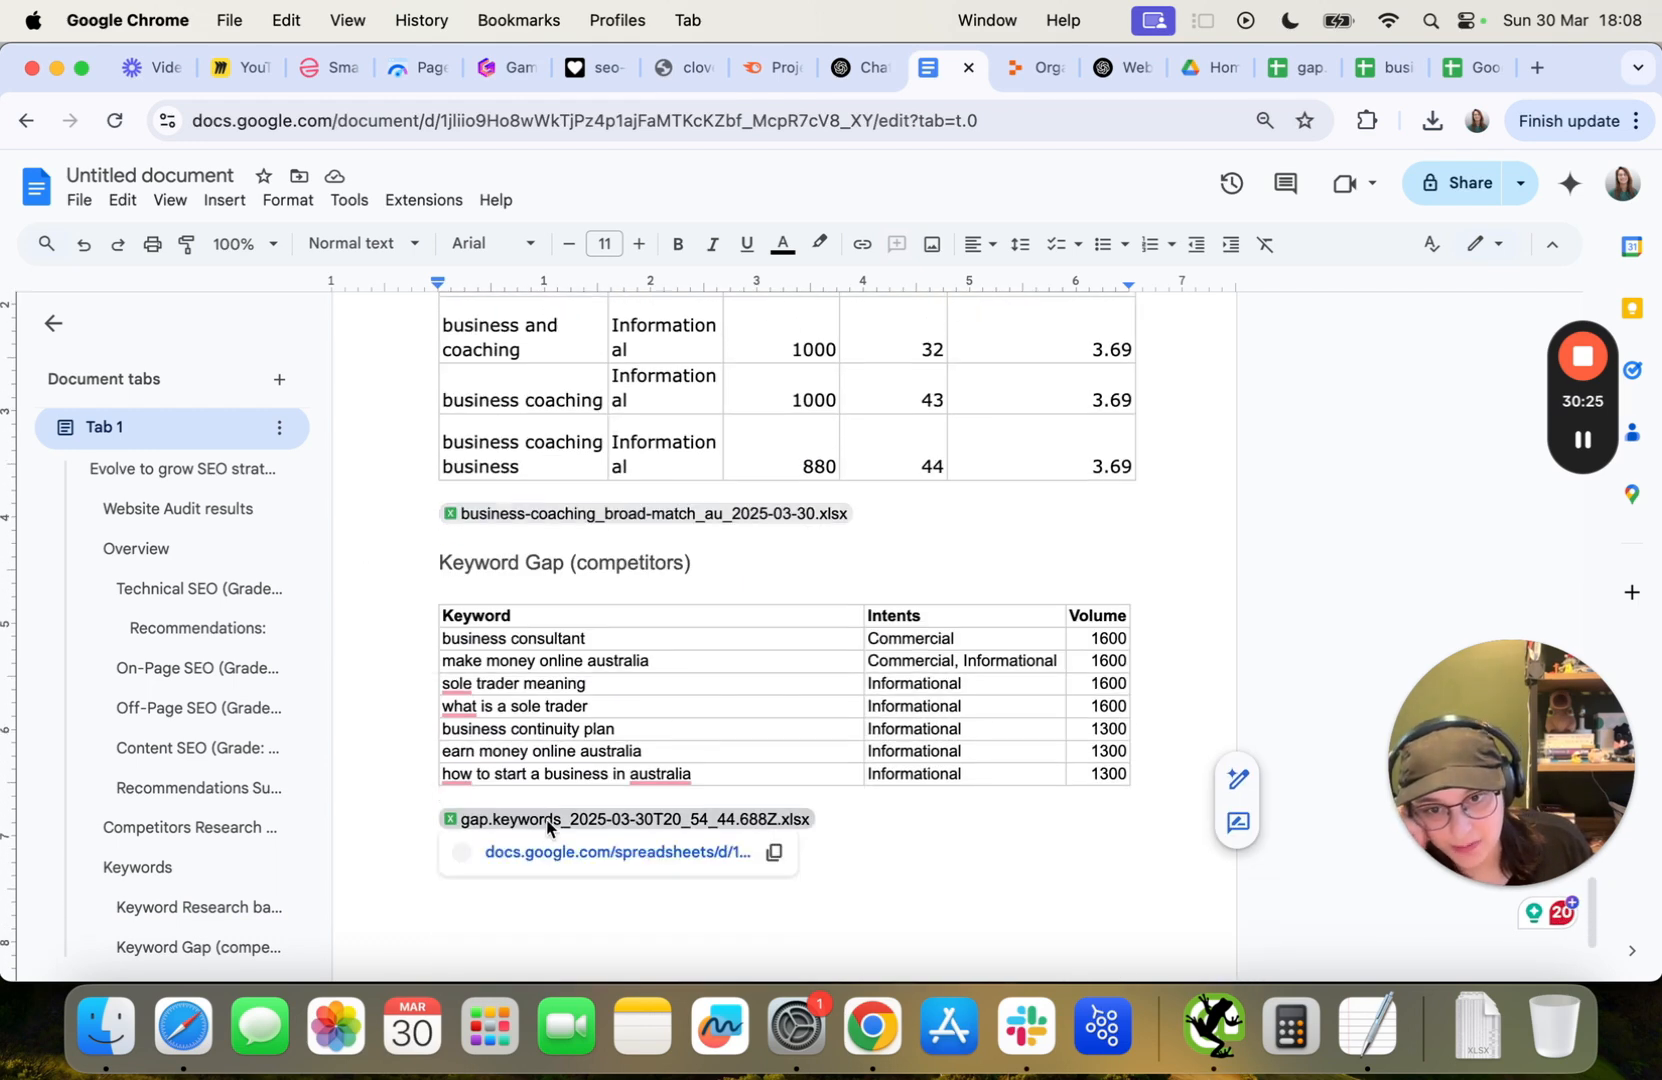
{"action": "scroll", "coordinate": [560, 560], "scroll_direction": "up", "scroll_amount": 15}
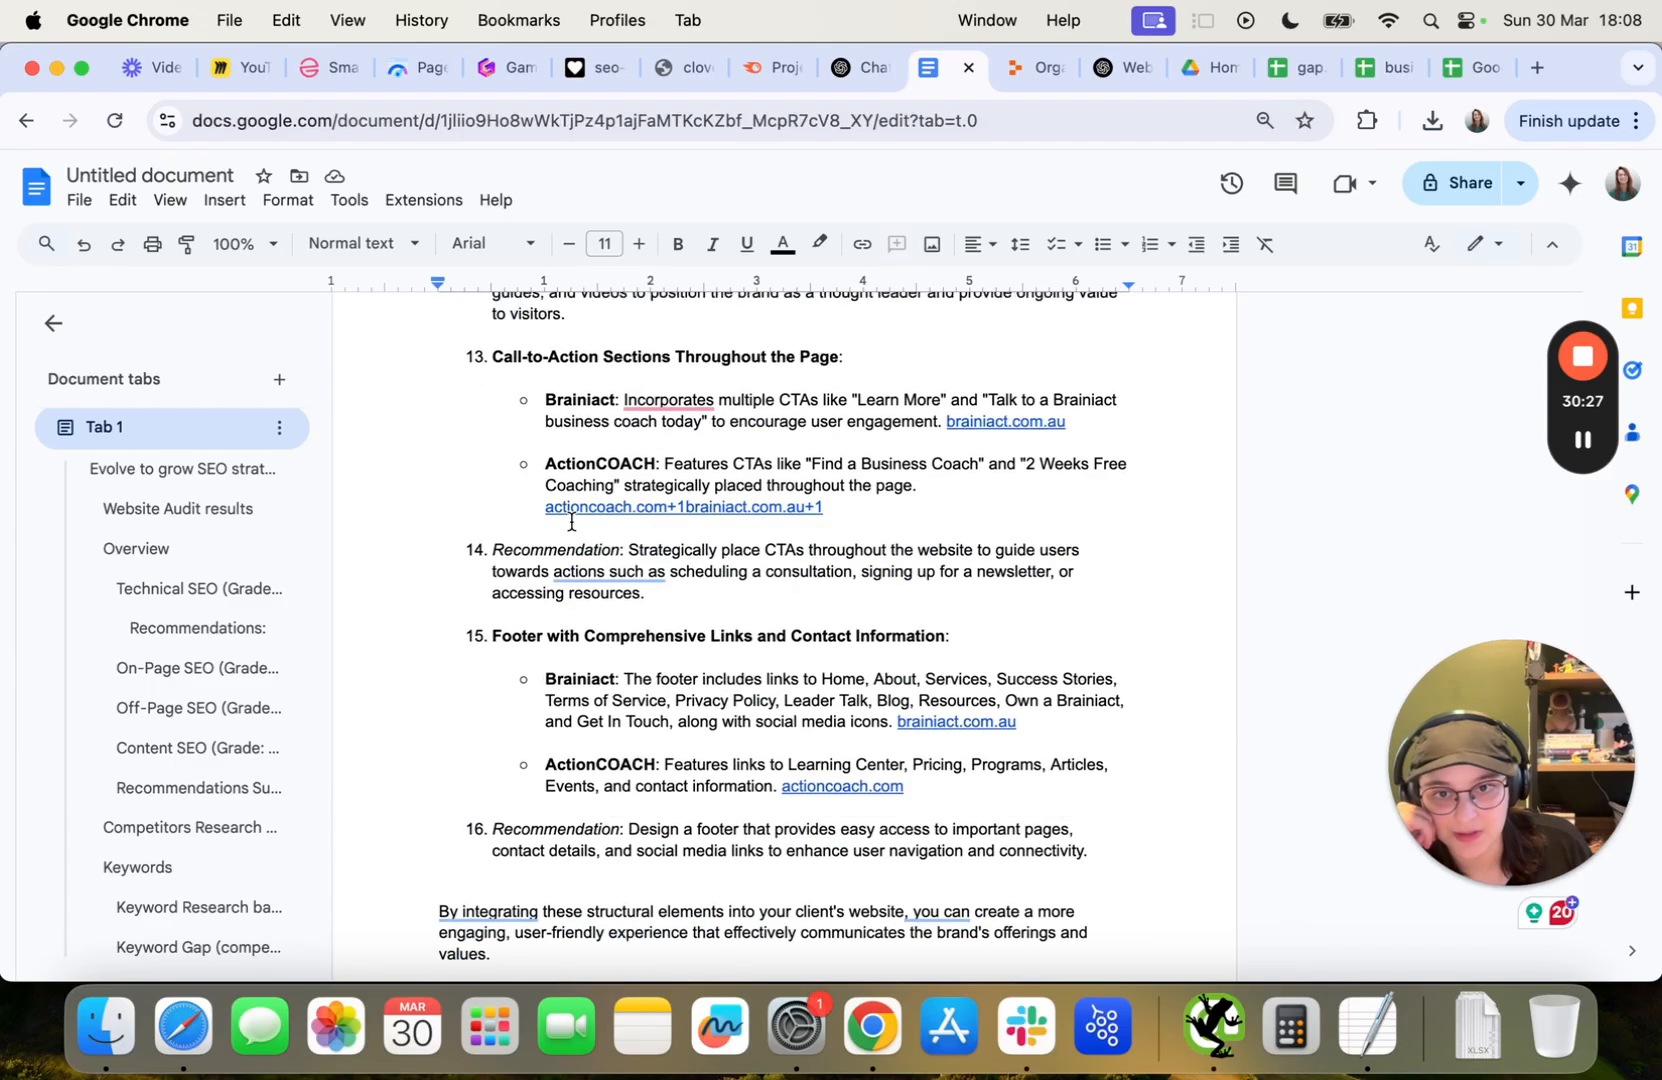
{"action": "scroll", "coordinate": [572, 522], "scroll_direction": "up", "scroll_amount": 15}
Switch to the Miro board, strike through SERP Analysis under Research, and draw freehand brackets around the Optimization list.
{"action": "left_click", "coordinate": [235, 67]}
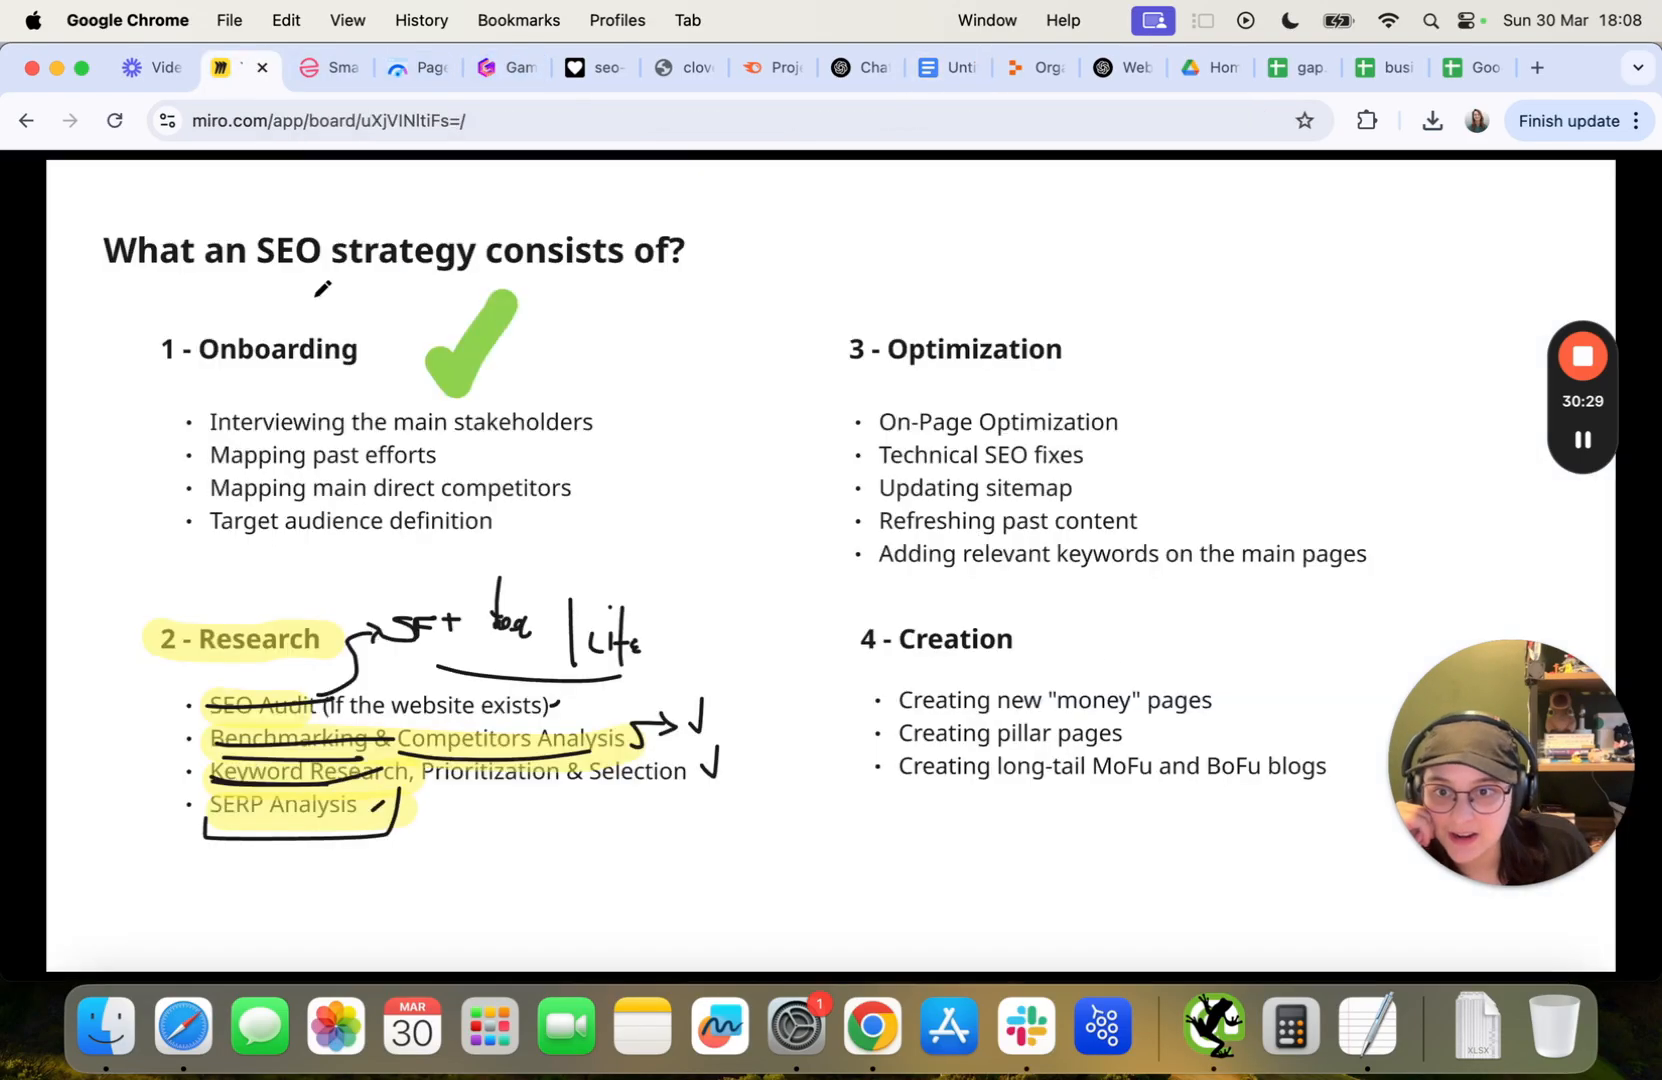
{"action": "left_click_drag", "start_coordinate": [213, 803], "coordinate": [400, 795]}
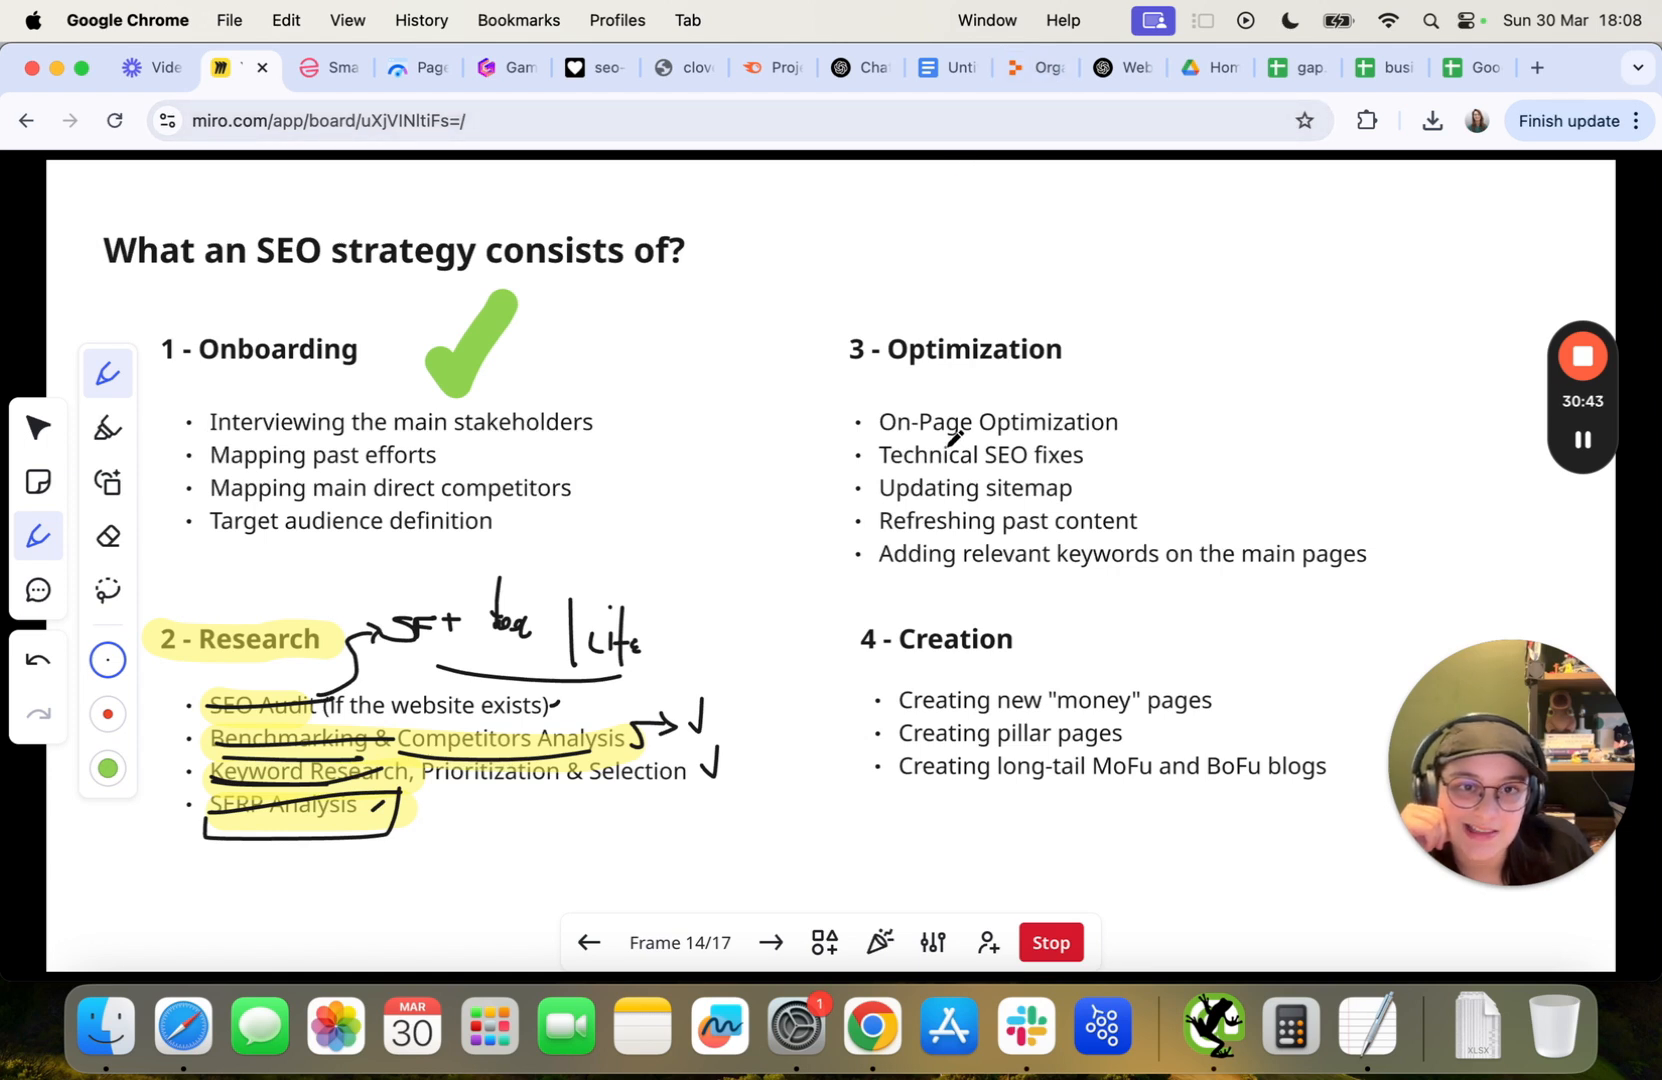
{"action": "mouse_move", "coordinate": [857, 409]}
{"action": "left_mouse_down"}
{"action": "mouse_move", "coordinate": [808, 520]}
{"action": "mouse_move", "coordinate": [887, 592]}
{"action": "left_mouse_up"}
{"action": "mouse_move", "coordinate": [1330, 398]}
{"action": "left_mouse_down"}
{"action": "mouse_move", "coordinate": [1452, 420]}
{"action": "mouse_move", "coordinate": [1324, 611]}
{"action": "left_mouse_up"}
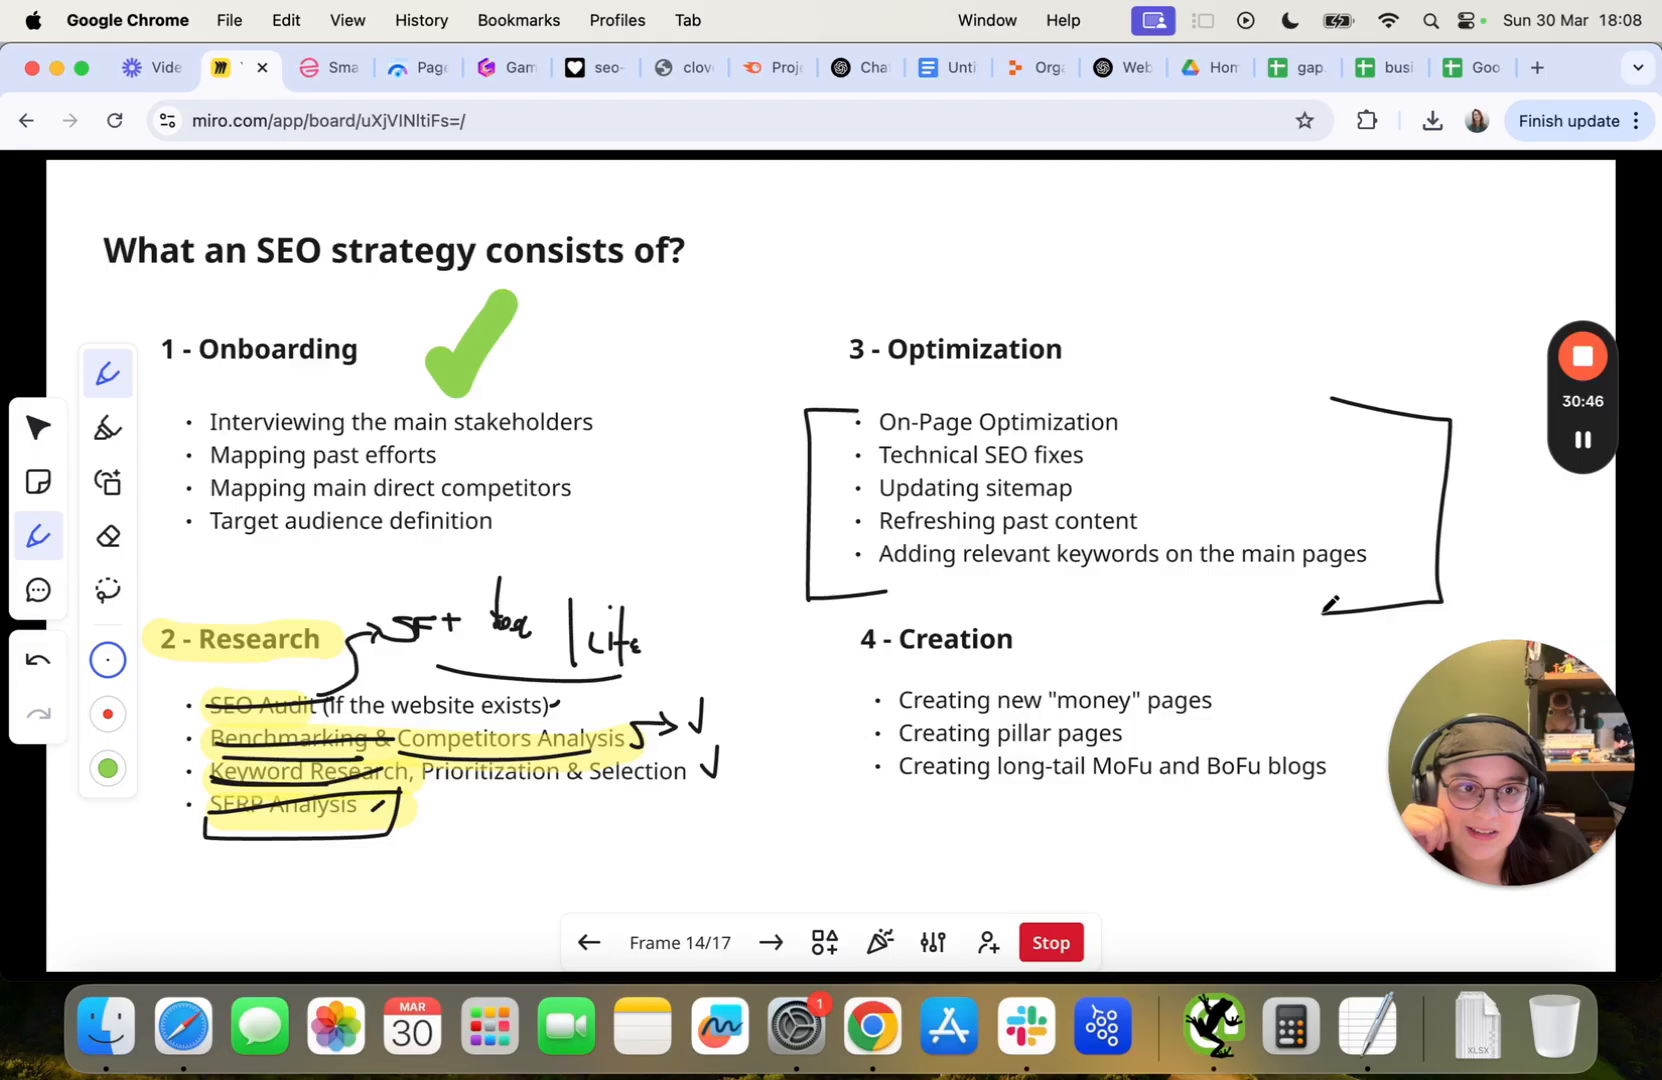
Switch to the SEO & CRO Roadmap Generator and sign in with the account email and password.
{"action": "left_click", "coordinate": [608, 82]}
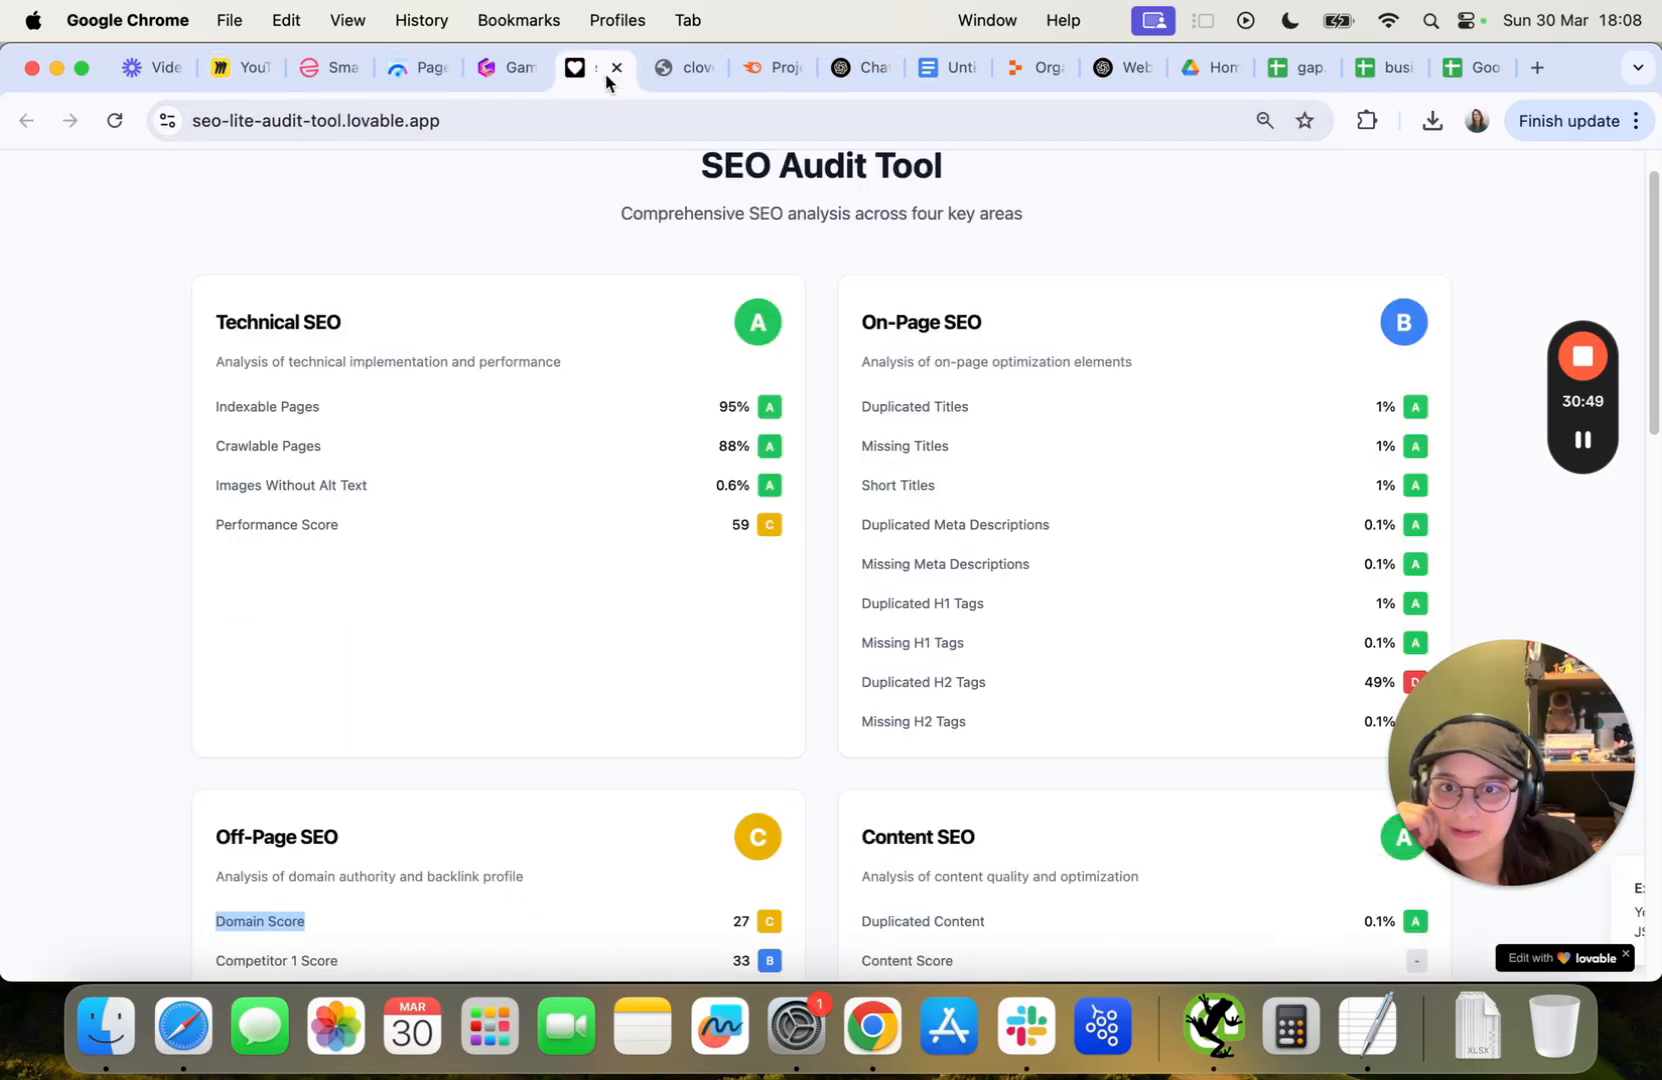
{"action": "left_click", "coordinate": [662, 67]}
{"action": "left_click", "coordinate": [447, 748]}
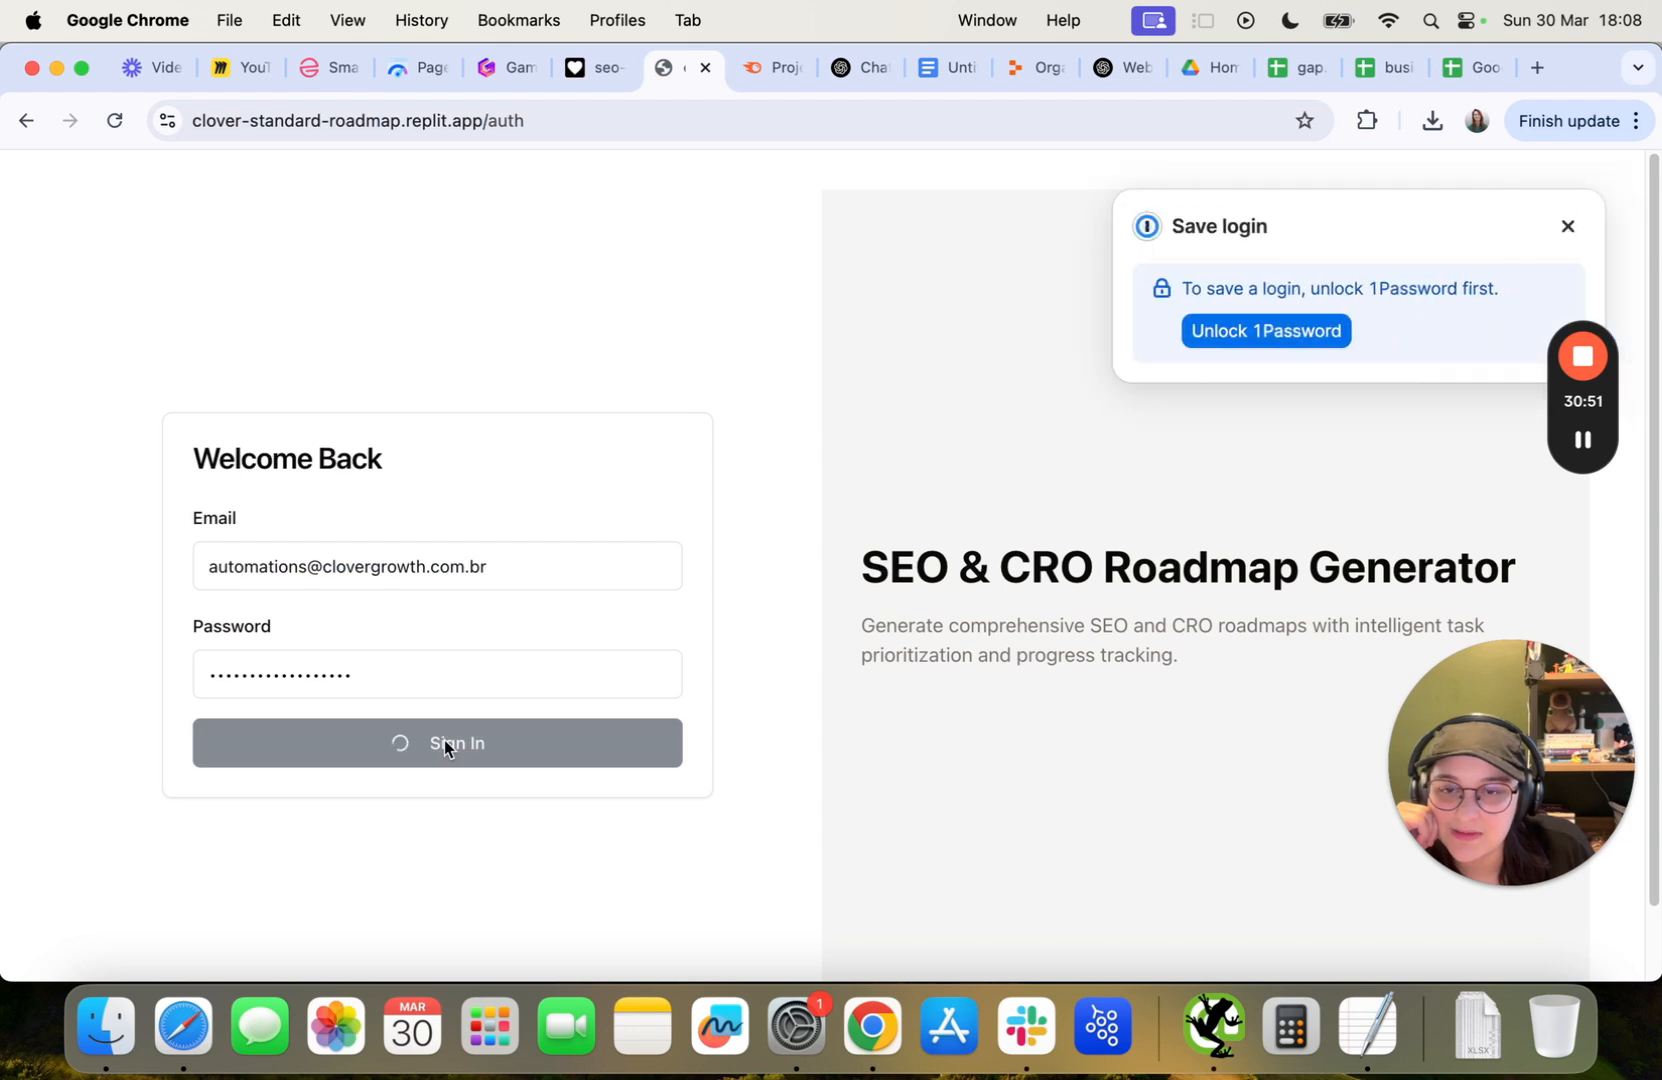
{"action": "left_click", "coordinate": [1567, 227]}
{"action": "scroll", "coordinate": [380, 640], "scroll_direction": "down", "scroll_amount": 3}
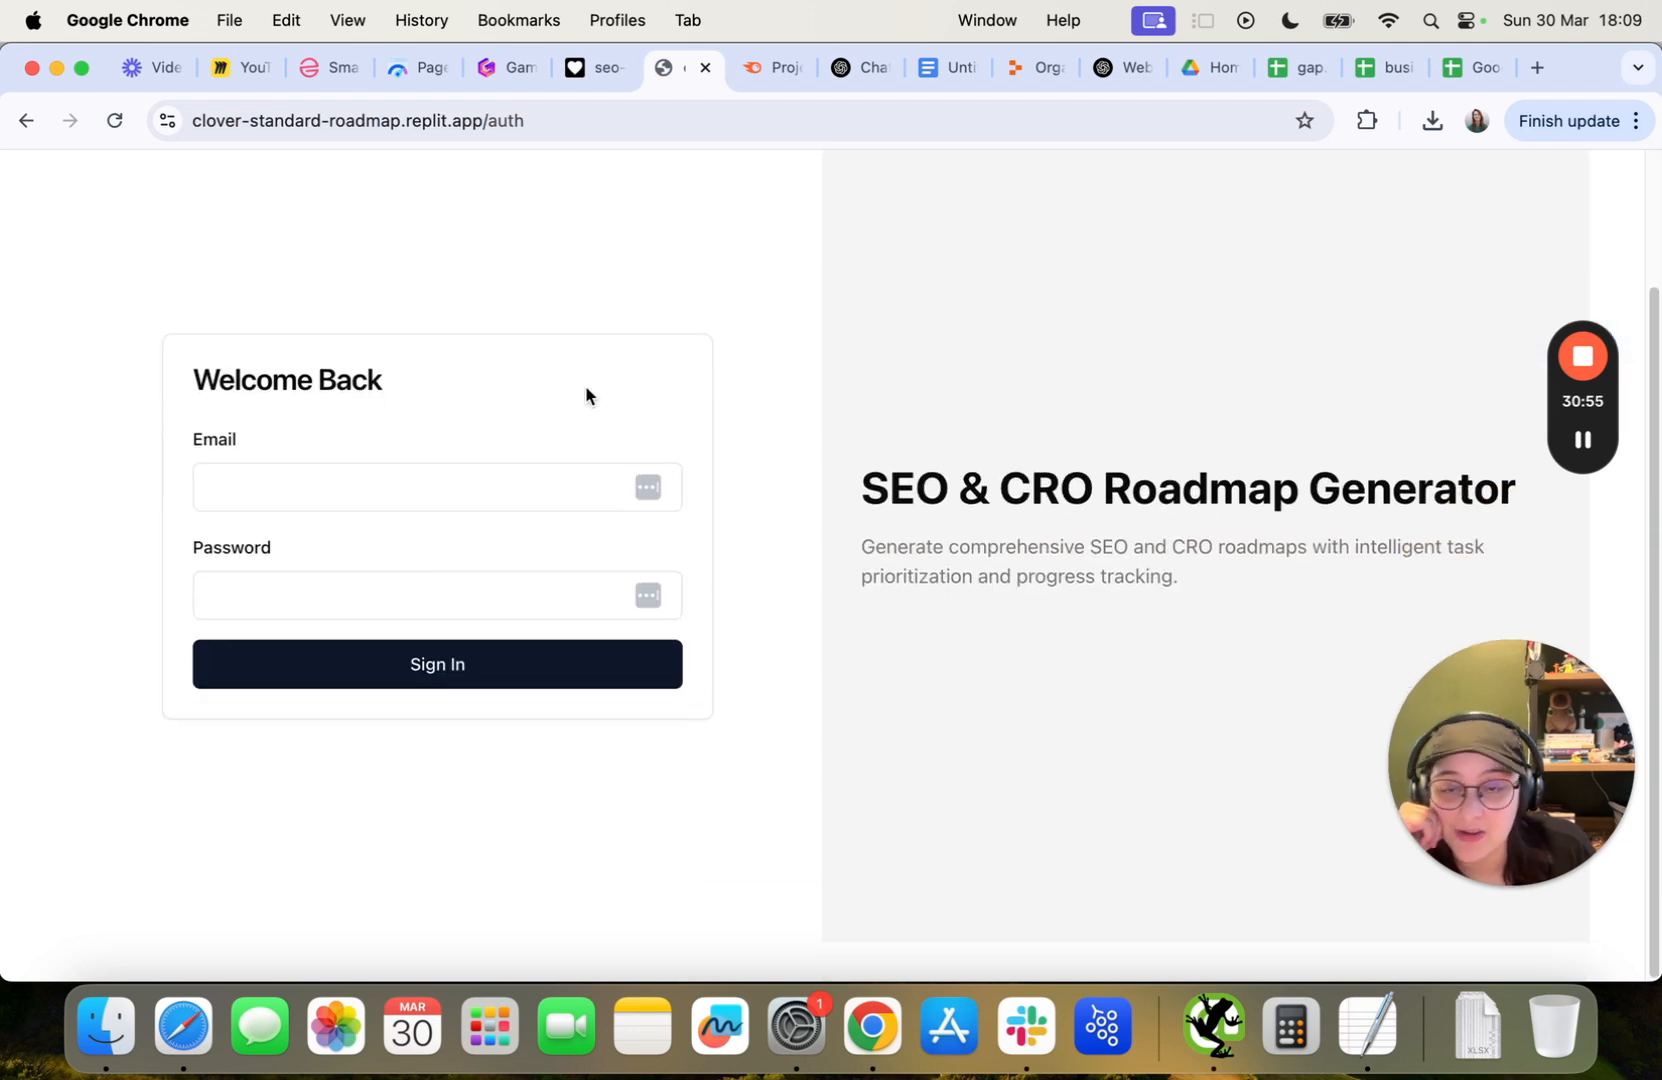
{"action": "left_click", "coordinate": [339, 491]}
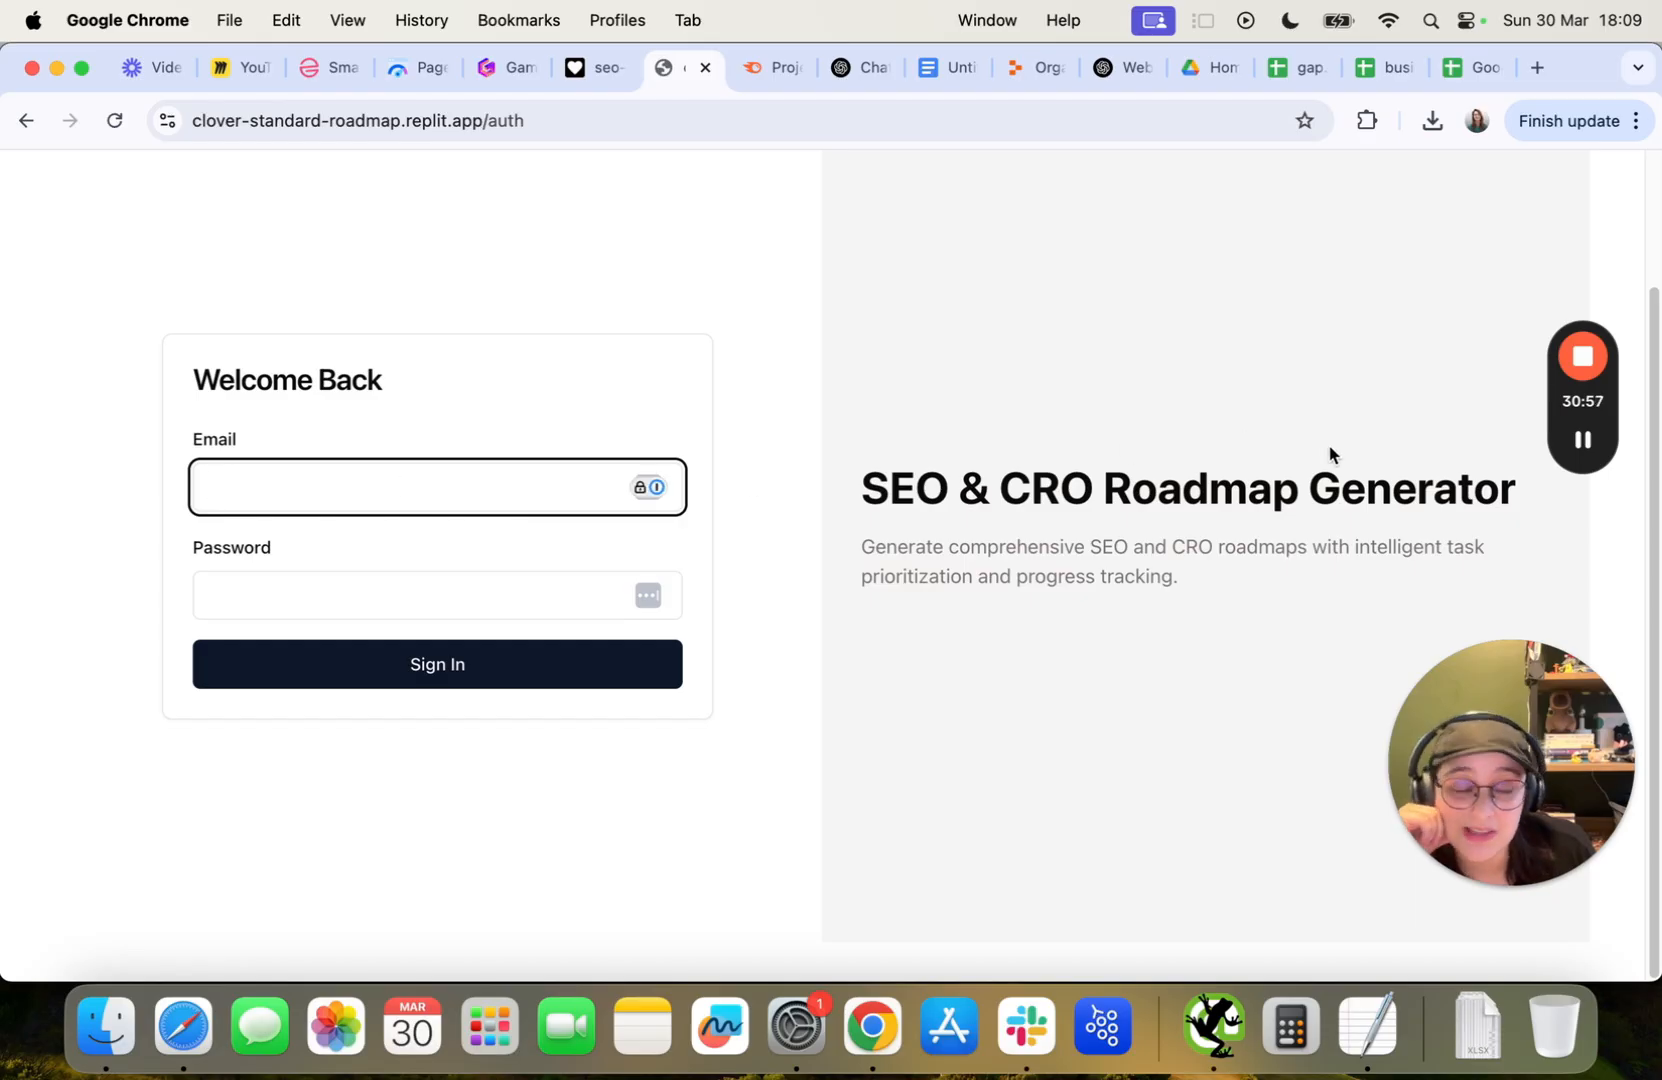
{"action": "mouse_move", "coordinate": [1566, 450]}
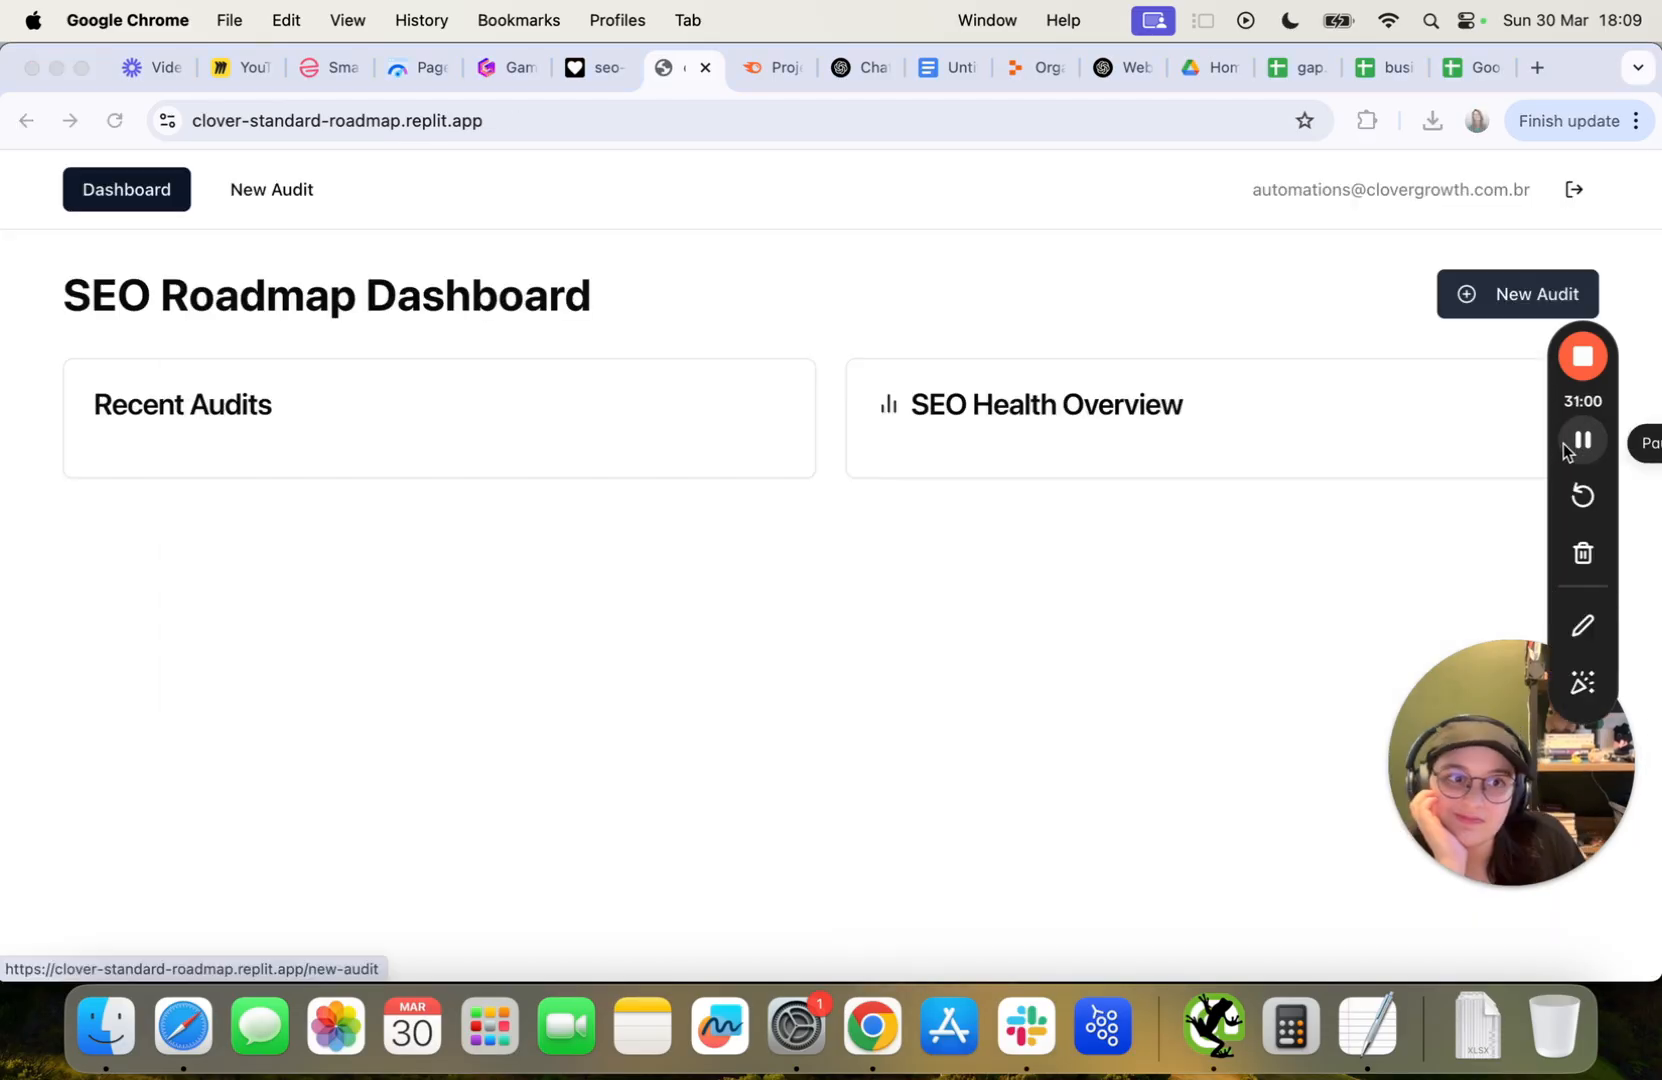
{"action": "left_click", "coordinate": [1152, 703]}
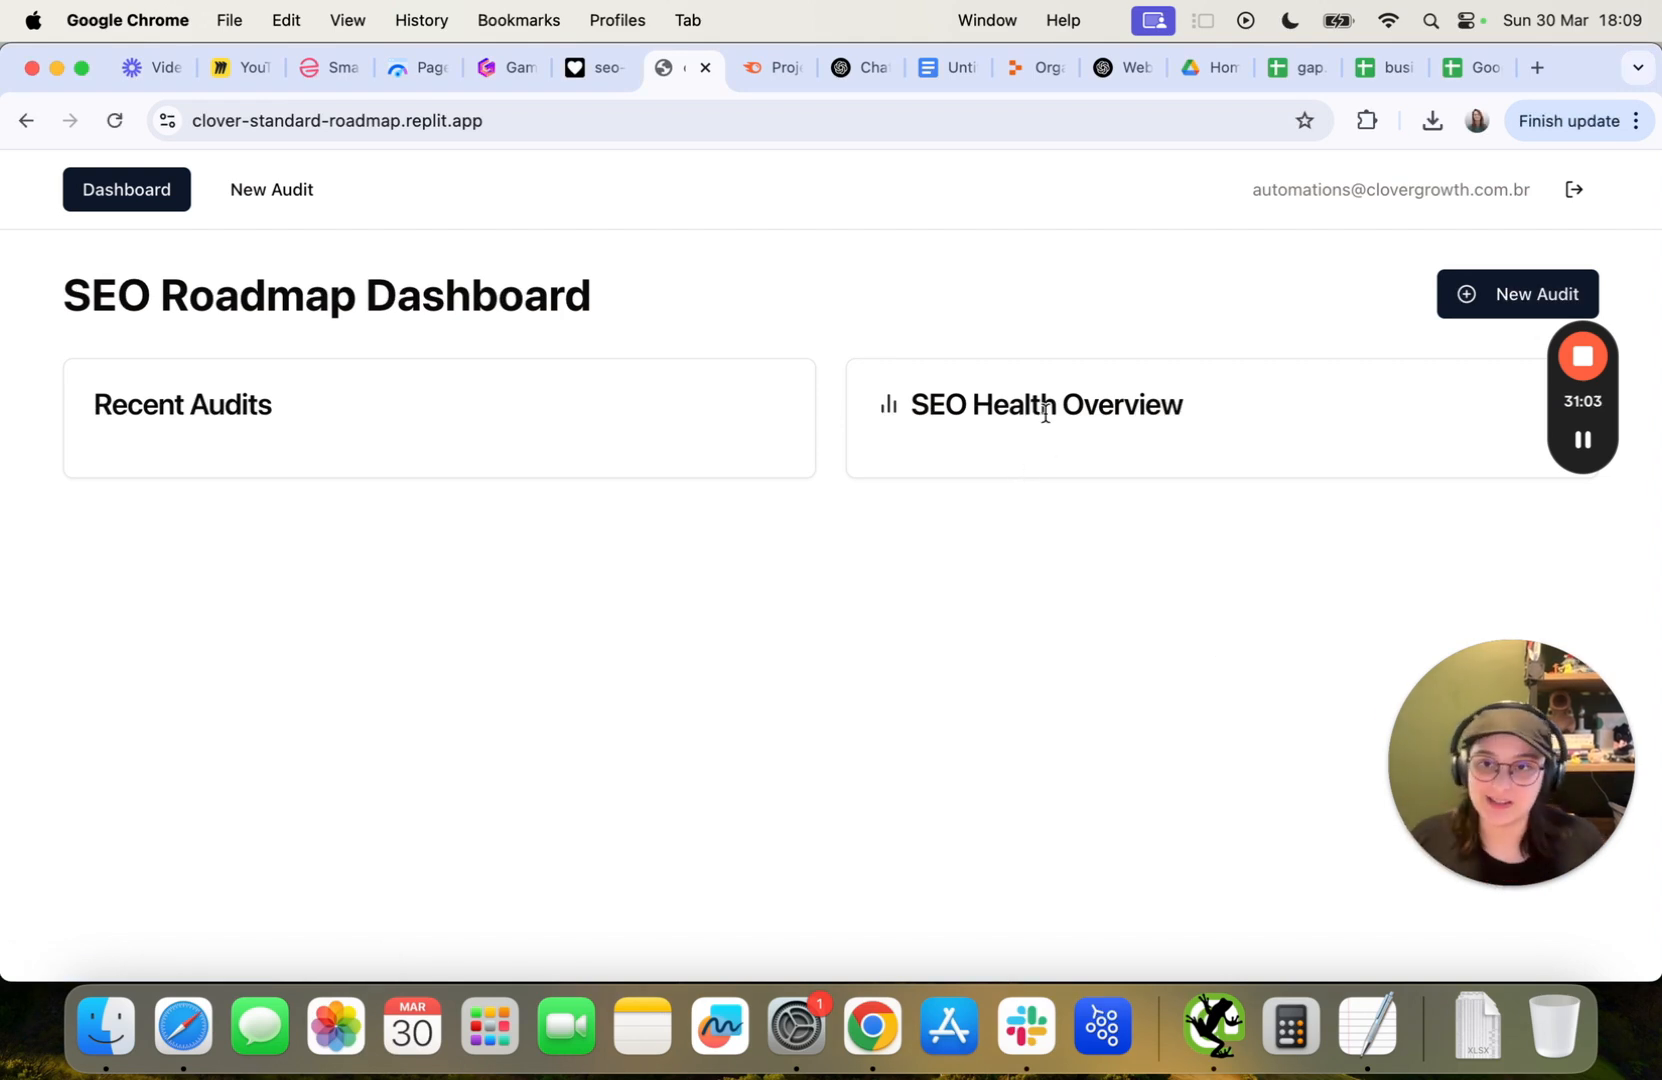
Start a new SEO audit with the client name "Evolve to grow".
{"action": "left_click", "coordinate": [1479, 312]}
{"action": "left_click", "coordinate": [499, 432]}
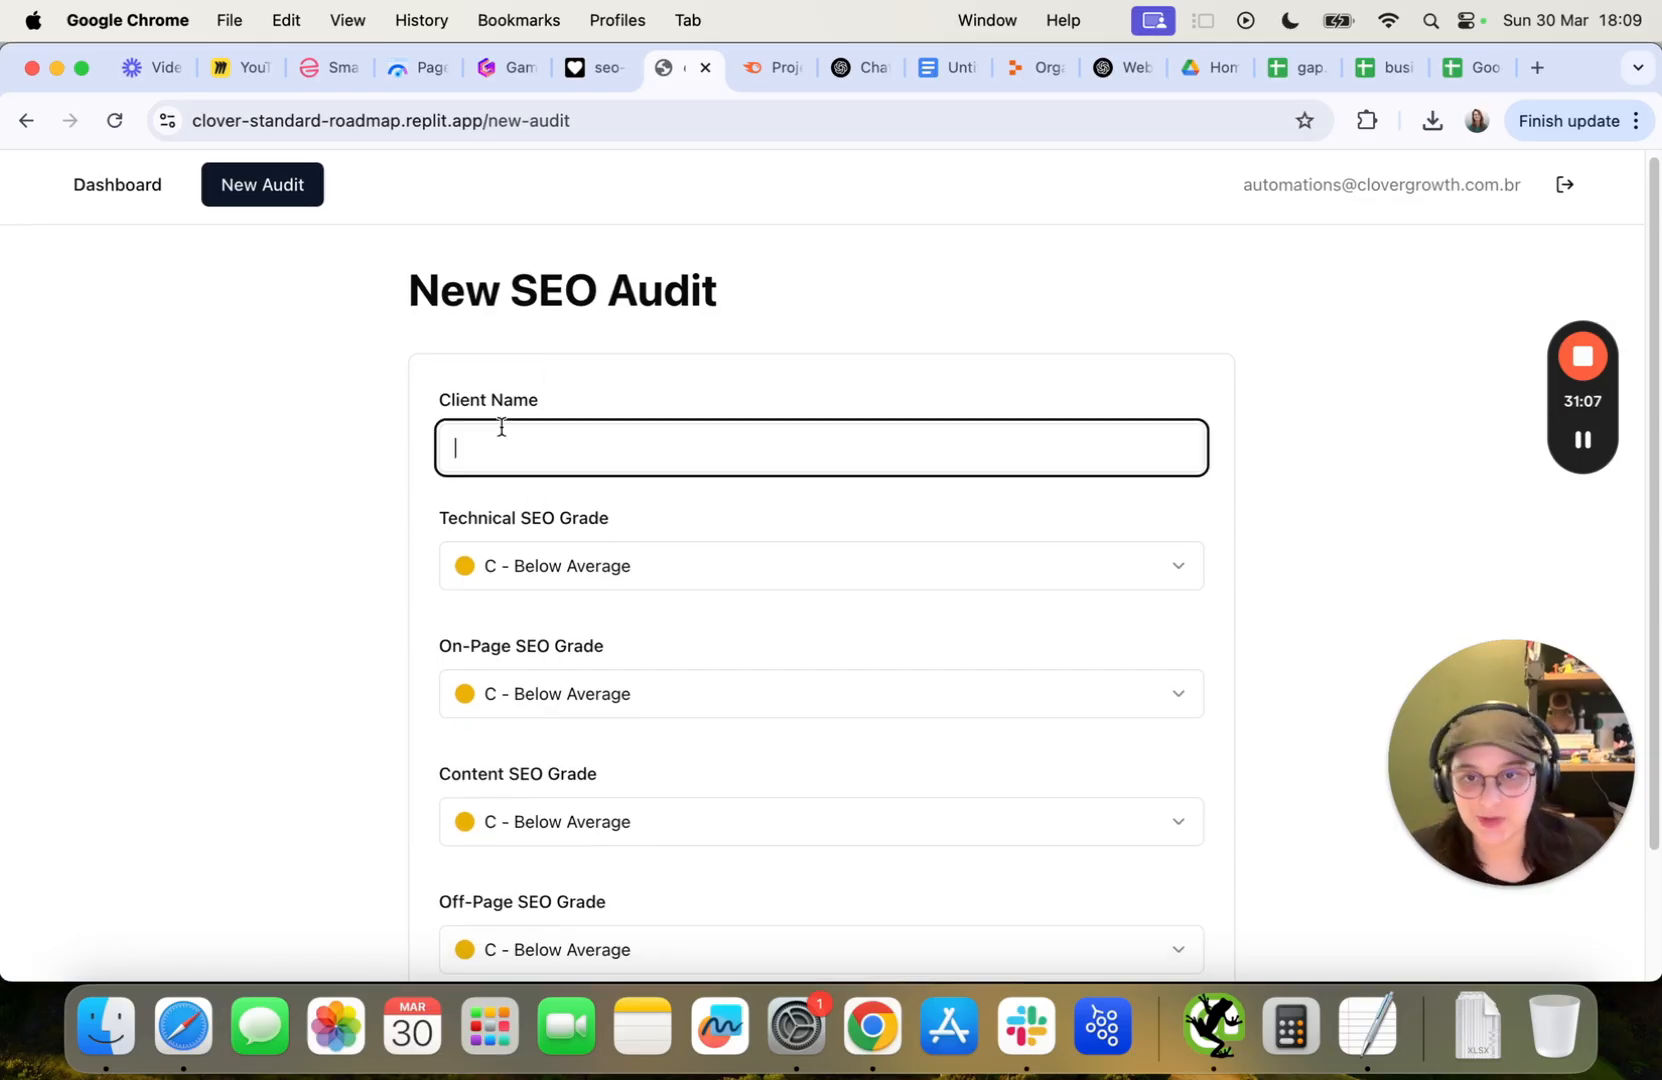
{"action": "type", "text": "Evolve to grow"}
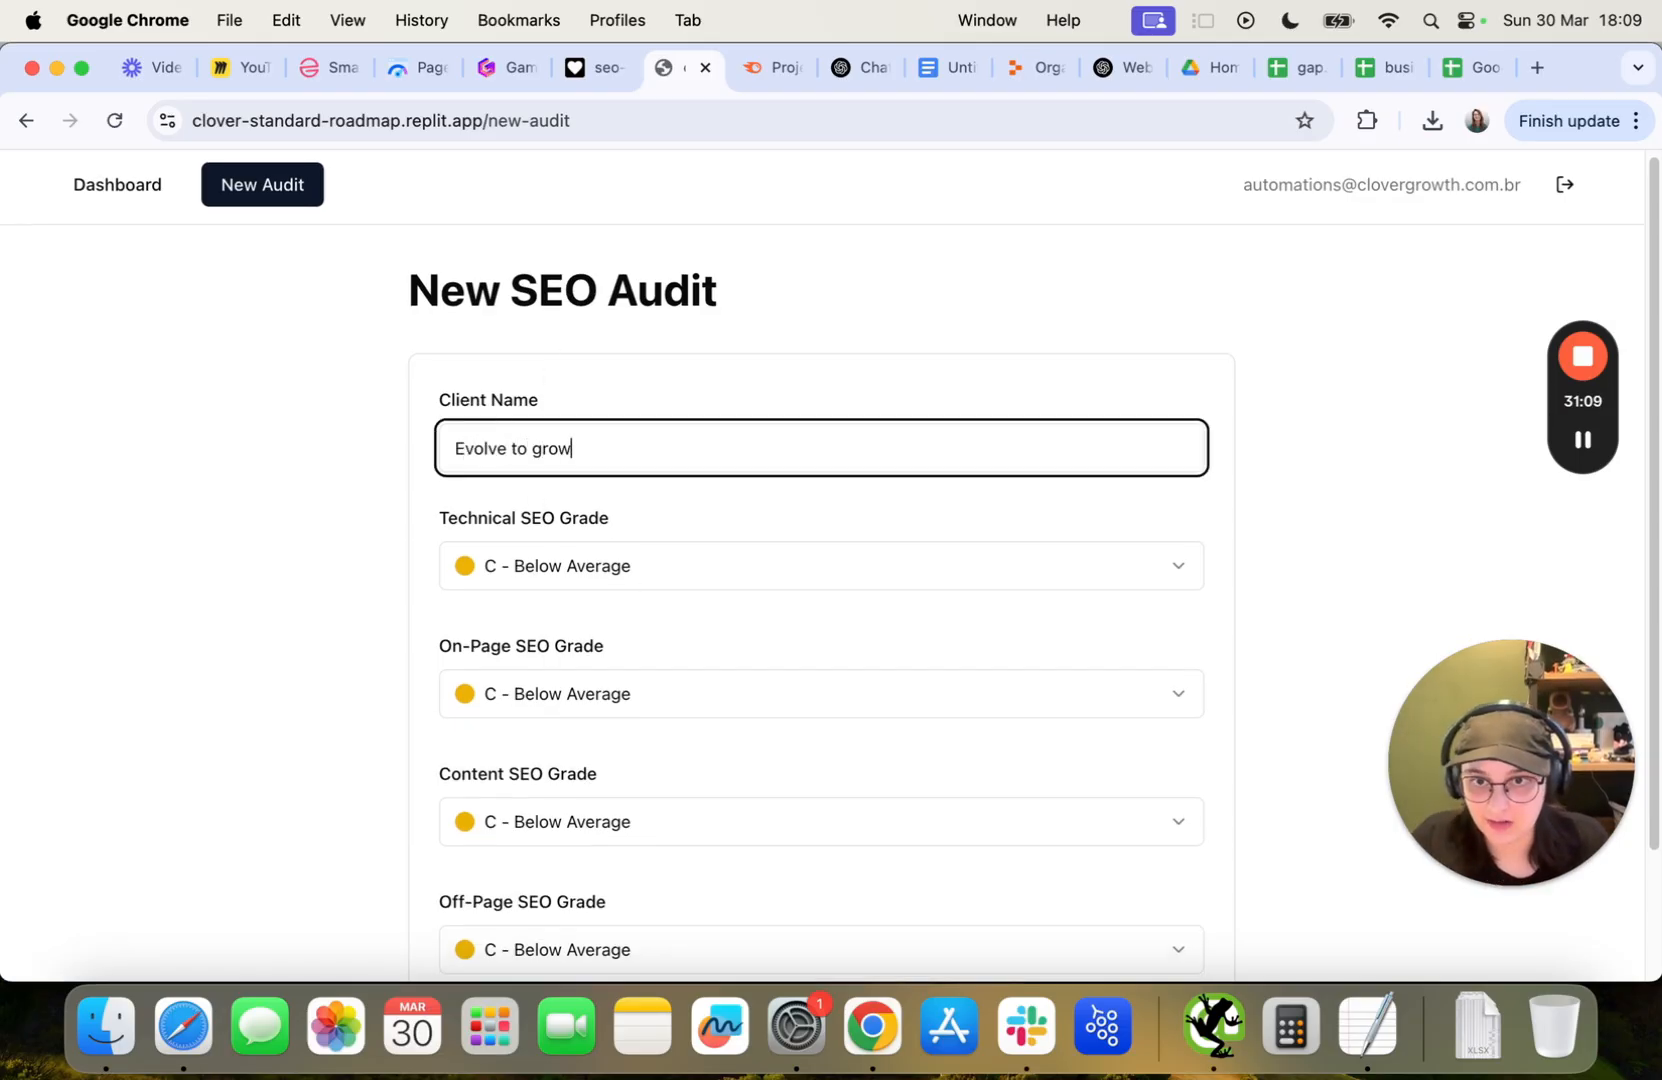
Using the SEO Audit Tool's grades, set the Technical SEO Grade to A - Excellent and the On-Page SEO Grade to B - Fair.
{"action": "scroll", "coordinate": [520, 267], "scroll_direction": "down", "scroll_amount": 2}
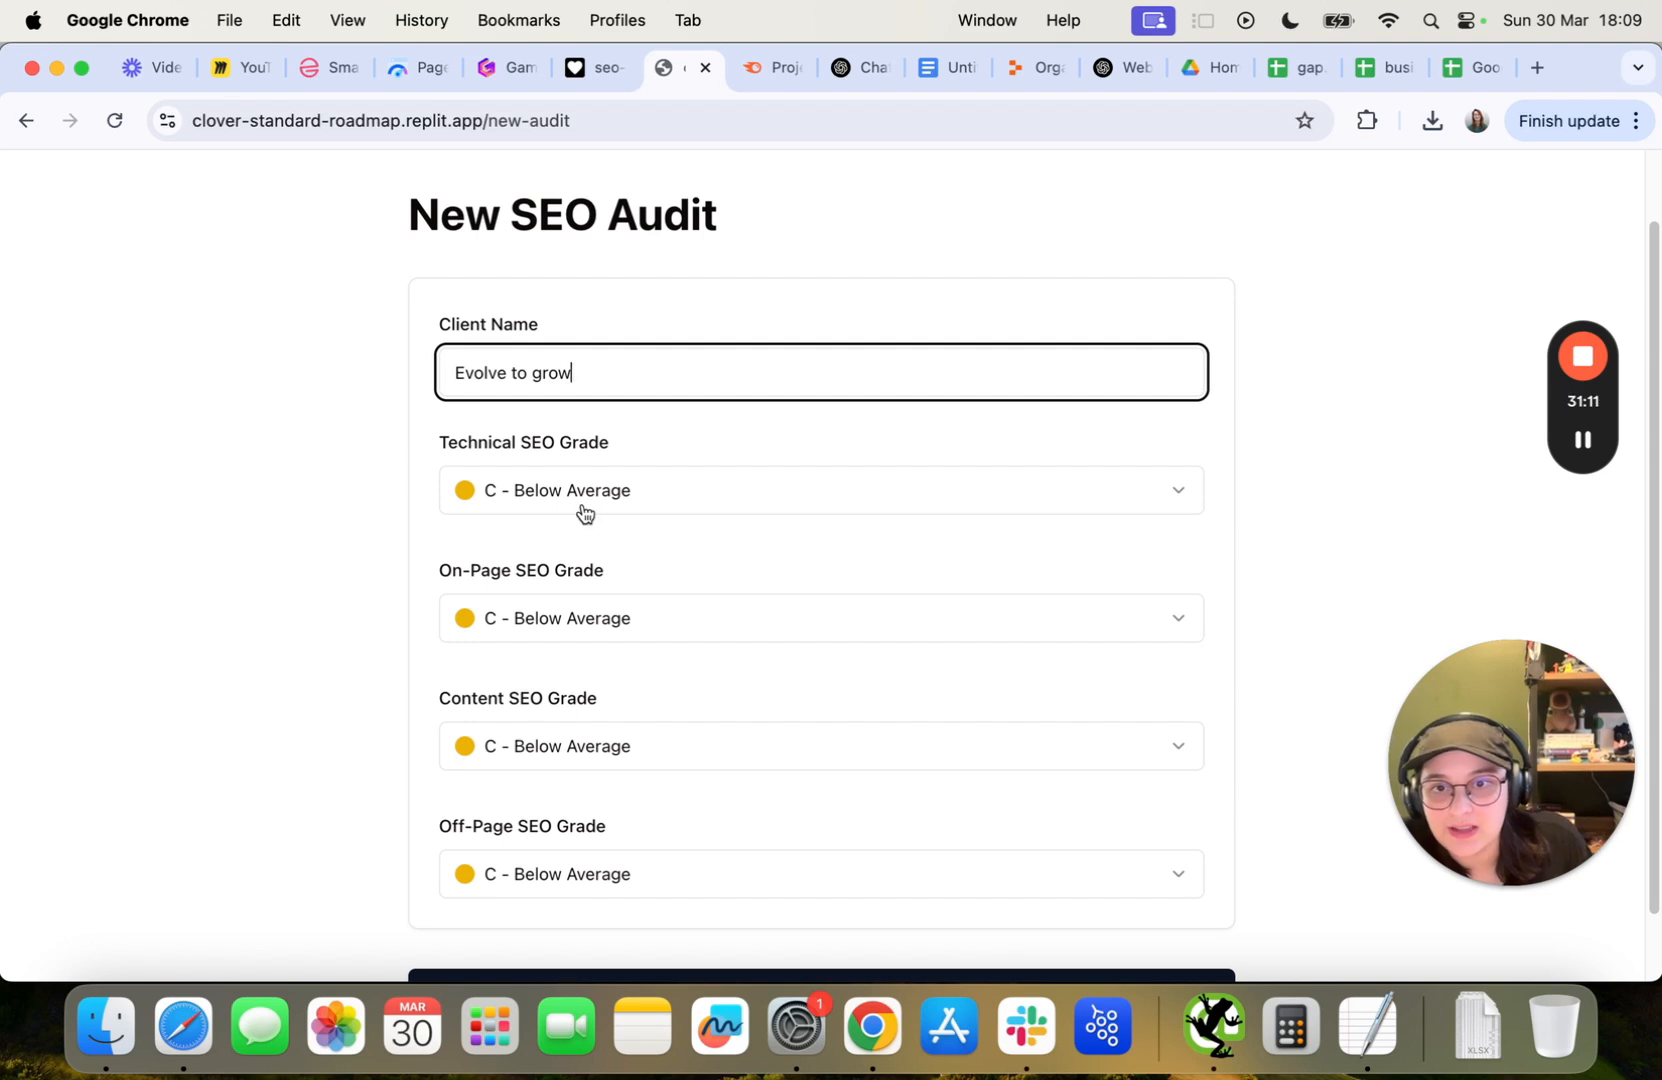
{"action": "left_click", "coordinate": [605, 74]}
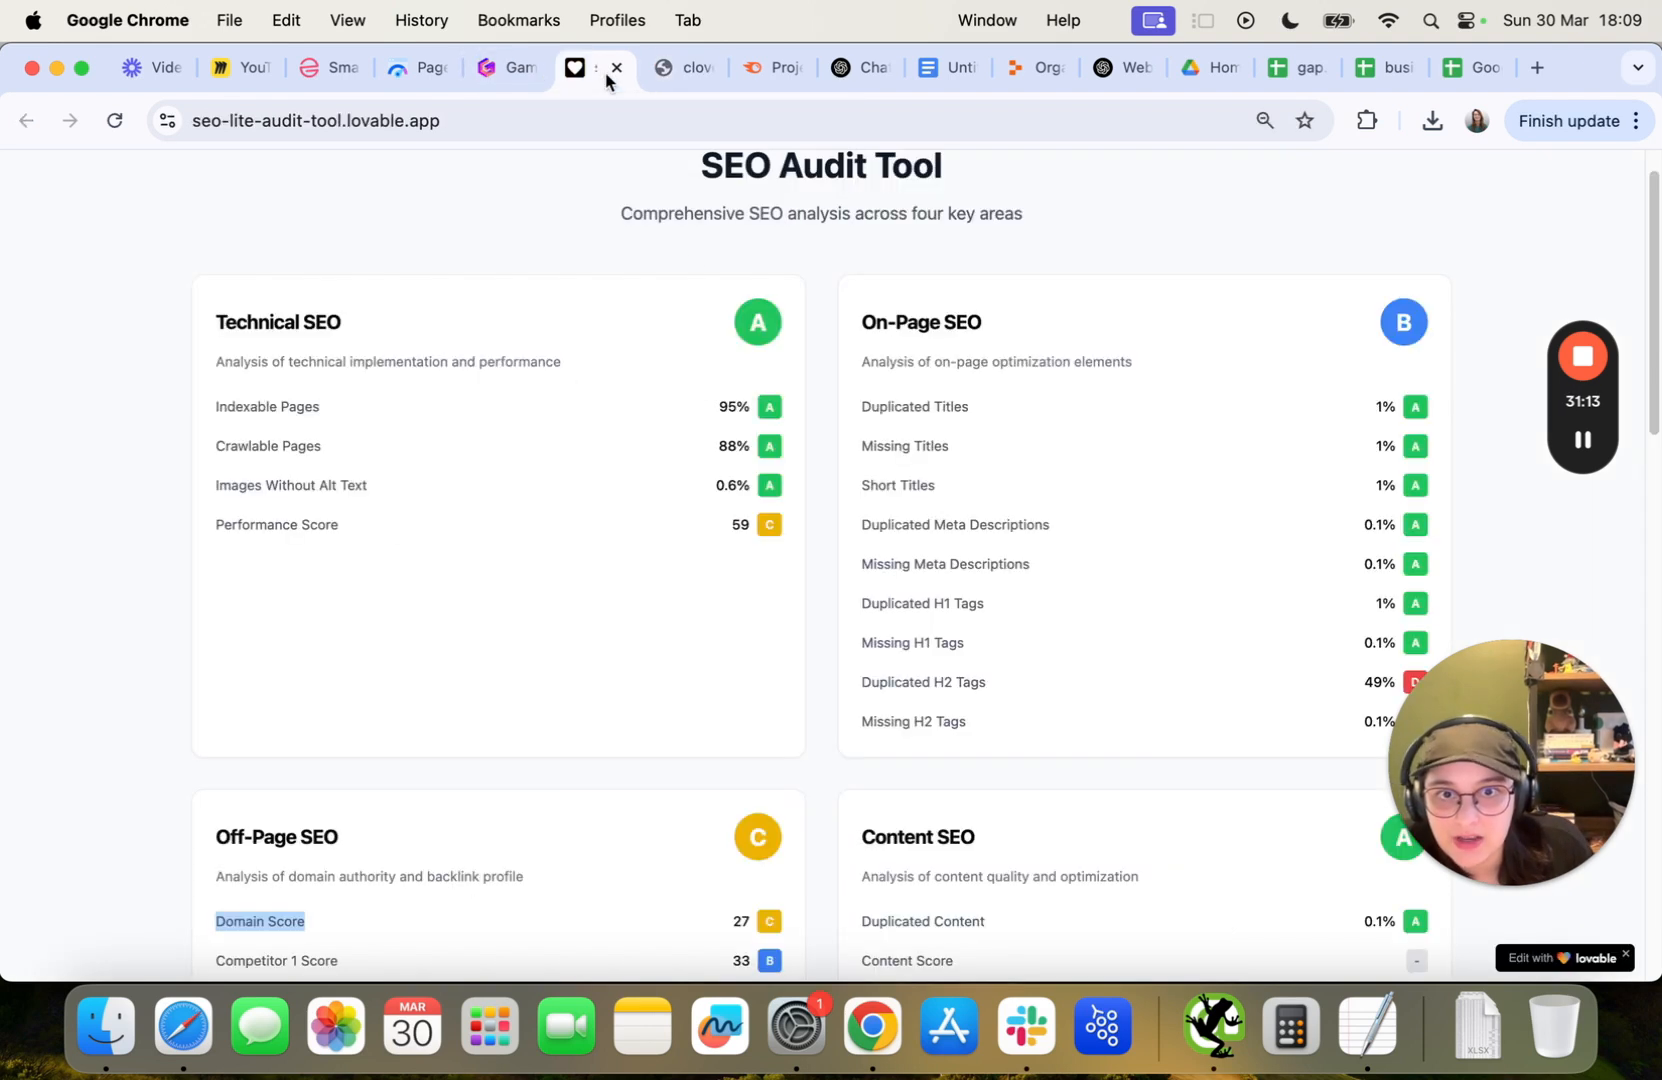
{"action": "left_click", "coordinate": [673, 74]}
{"action": "left_click", "coordinate": [530, 490]}
{"action": "left_click", "coordinate": [548, 548]}
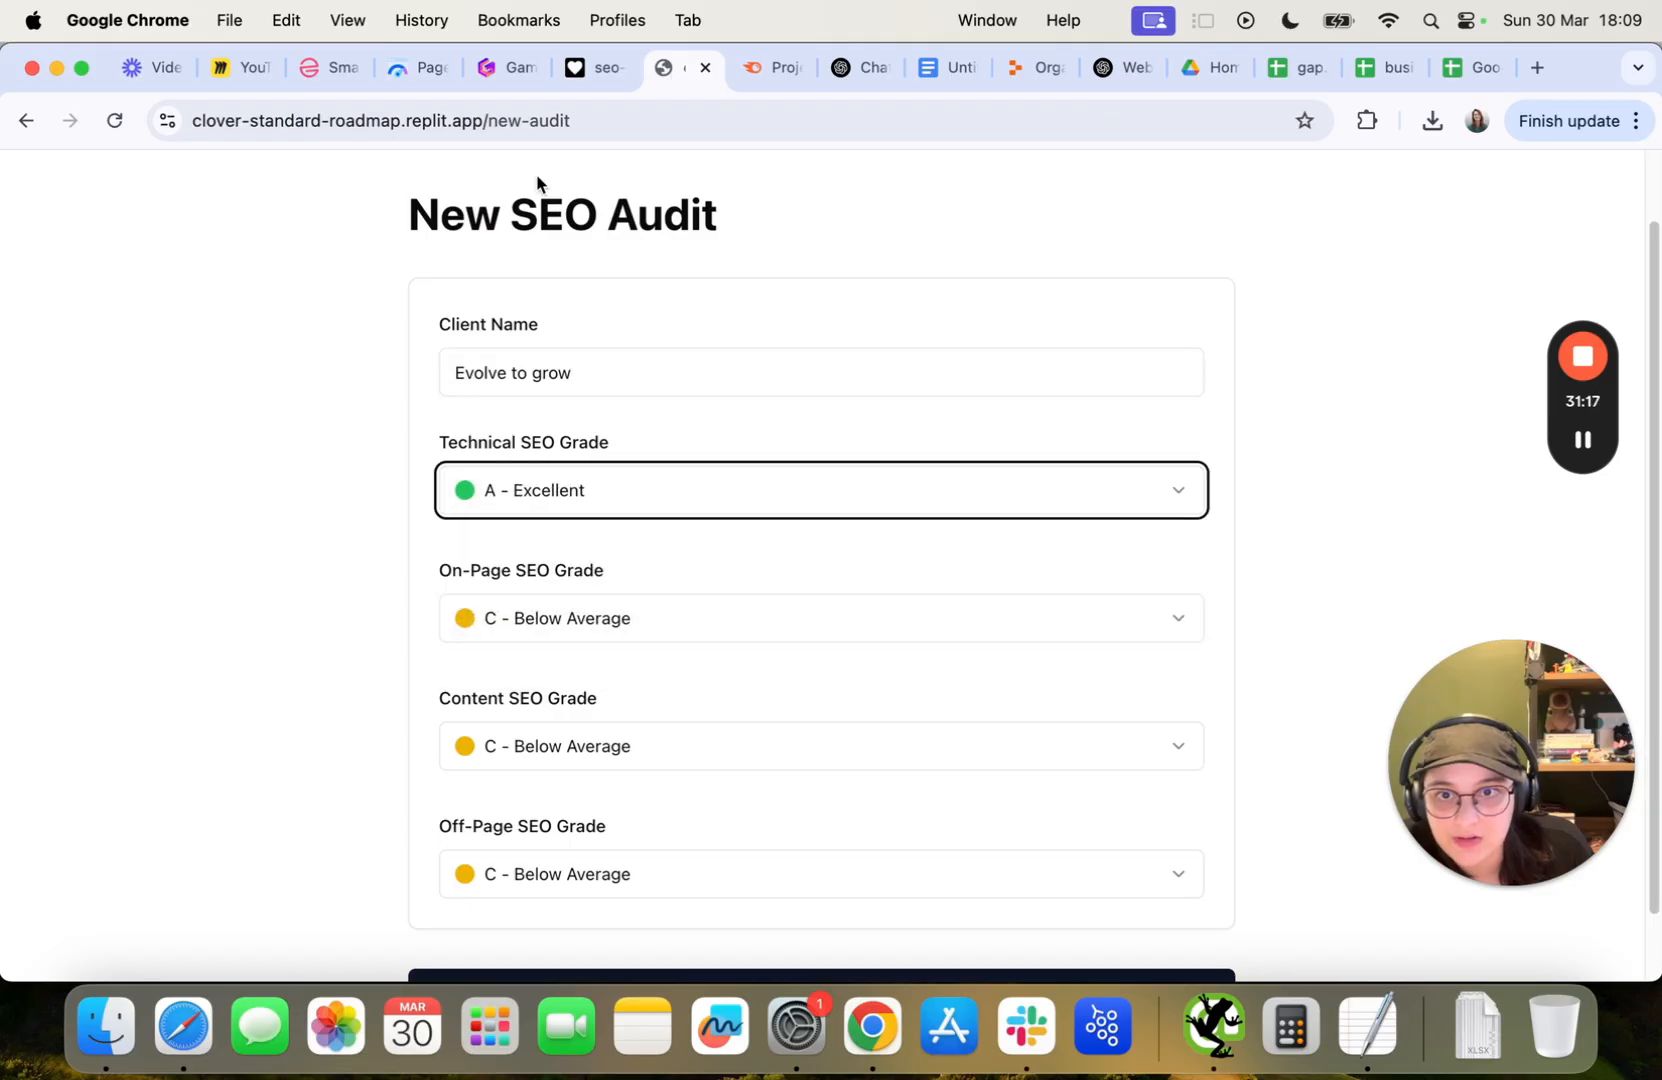
{"action": "left_click", "coordinate": [578, 70]}
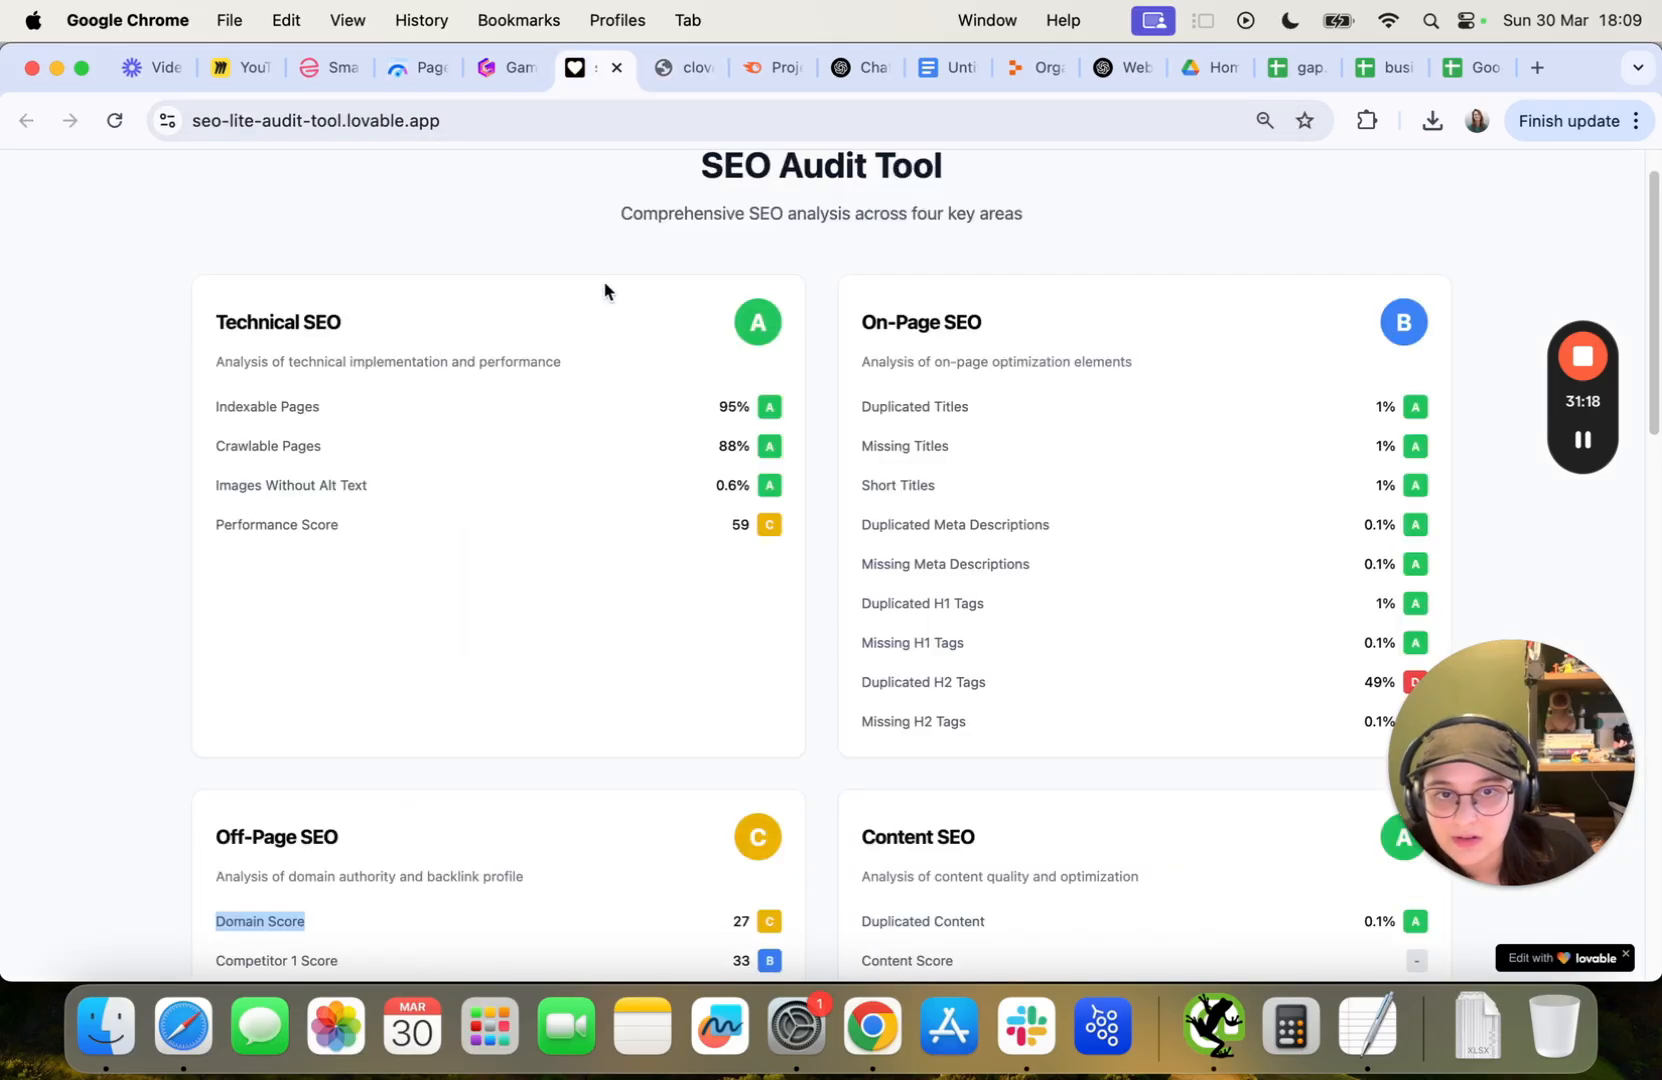
{"action": "left_click", "coordinate": [673, 70]}
{"action": "left_click", "coordinate": [545, 618]}
{"action": "left_click", "coordinate": [542, 712]}
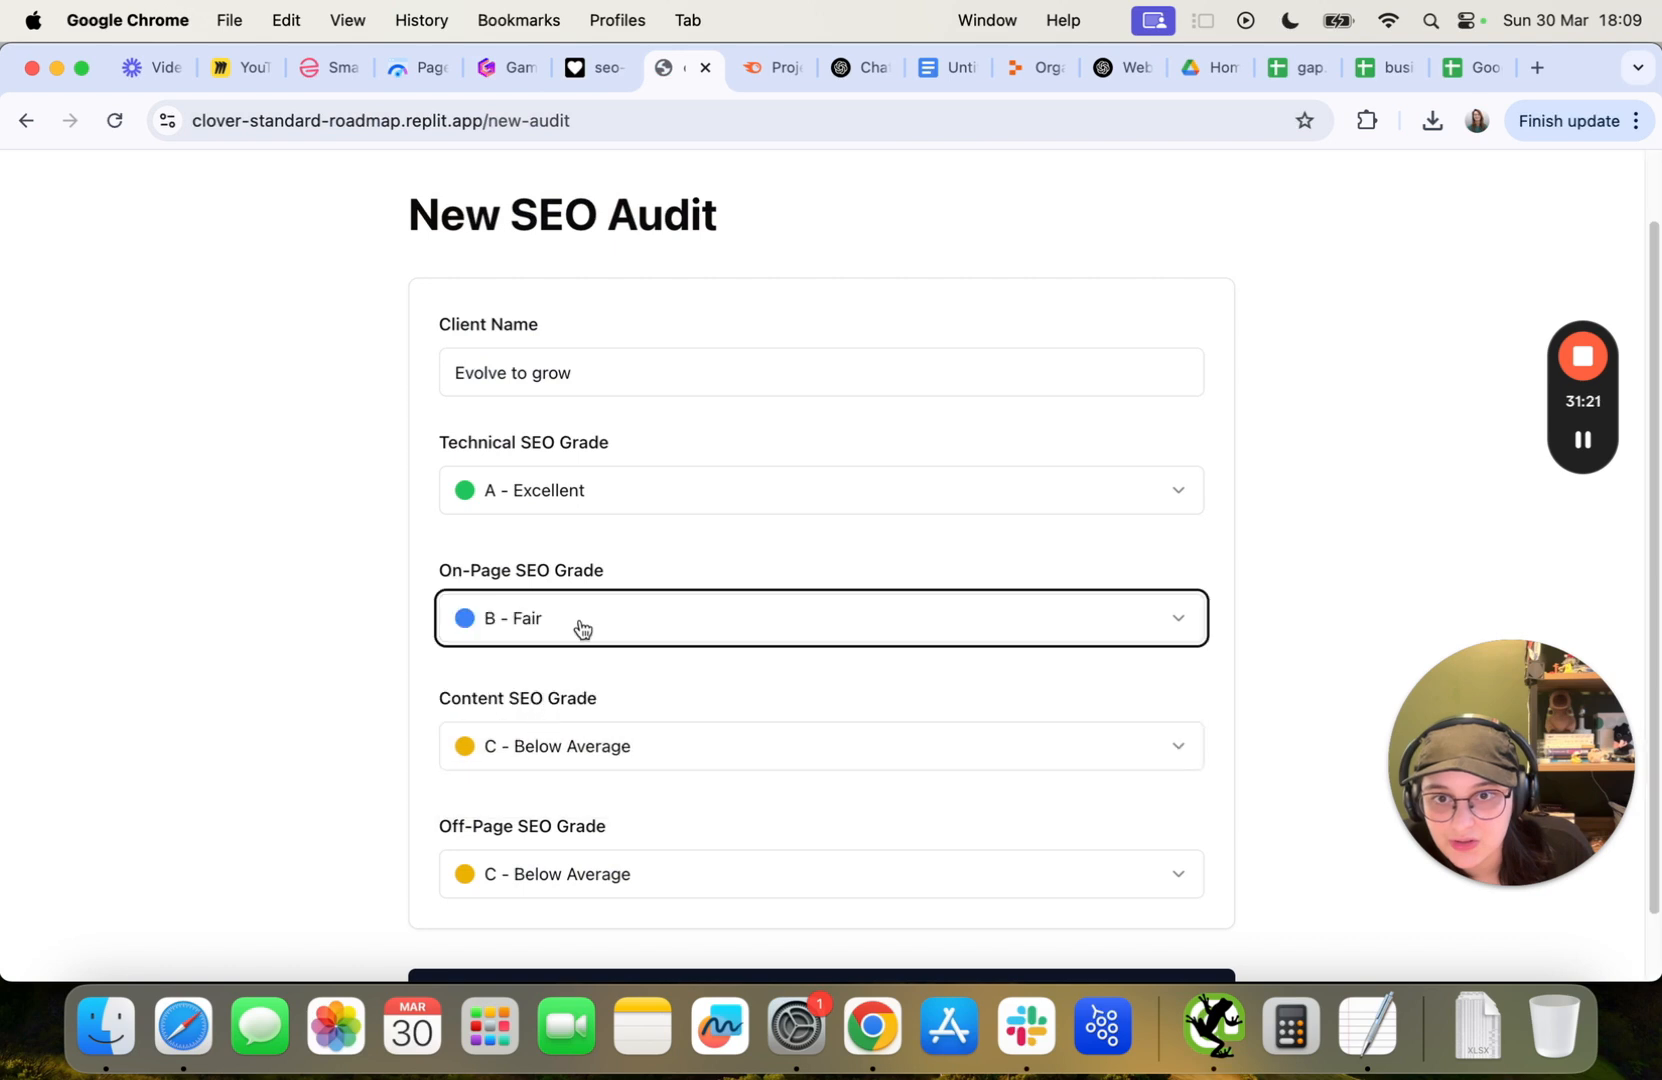
Set the Content SEO Grade to A - Excellent, leave Off-Page at C - Below Average, and create the audit with its roadmap.
{"action": "scroll", "coordinate": [582, 627], "scroll_direction": "down", "scroll_amount": 2}
{"action": "left_click", "coordinate": [553, 689]}
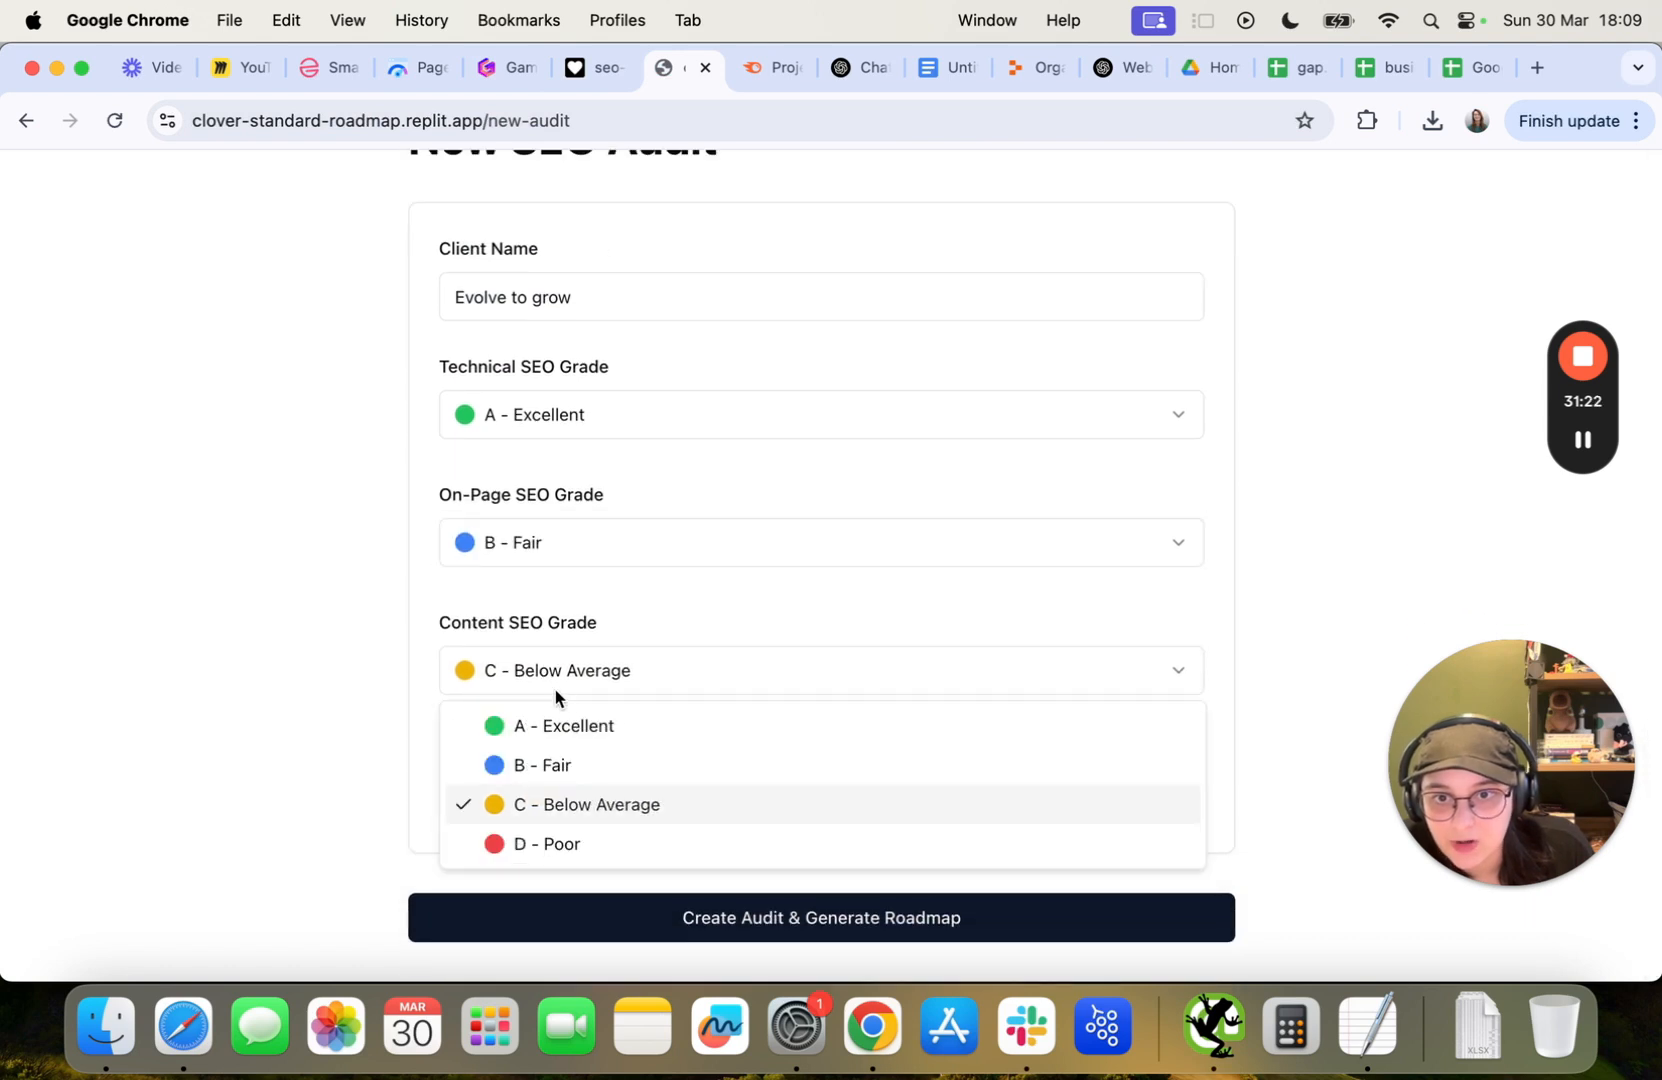
{"action": "left_click", "coordinate": [551, 724]}
{"action": "left_click", "coordinate": [556, 820]}
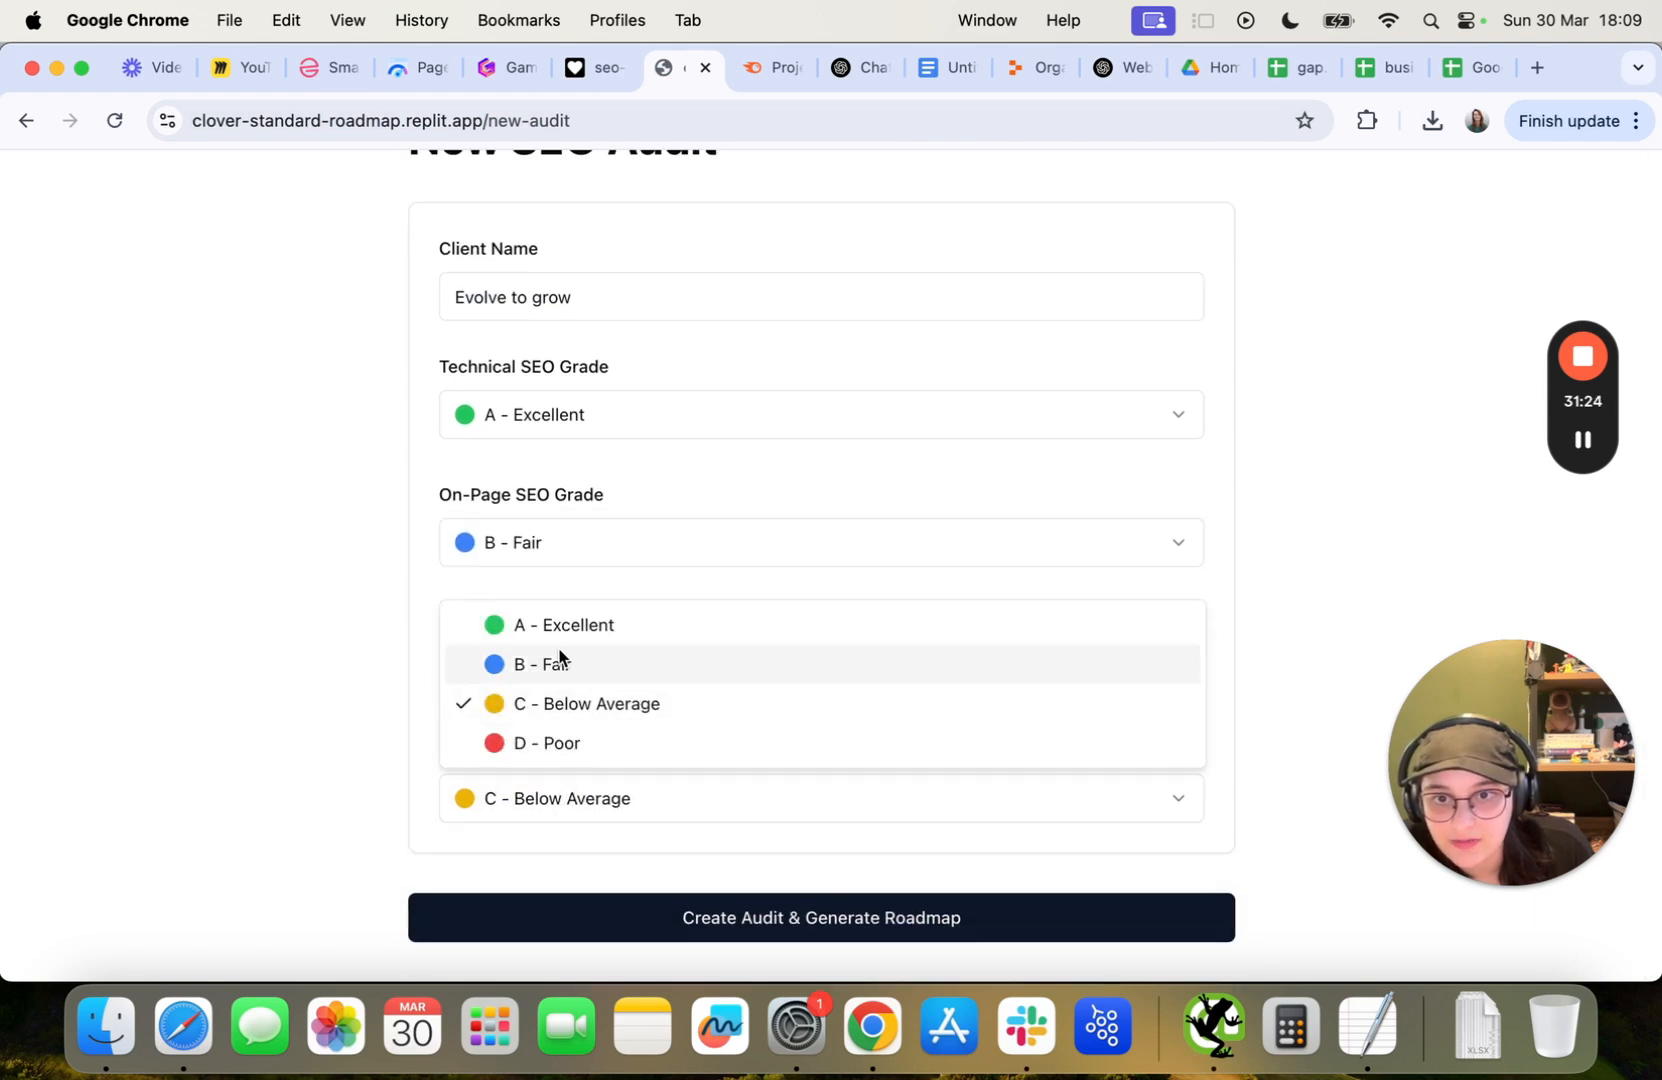
{"action": "left_click", "coordinate": [320, 728]}
{"action": "left_click", "coordinate": [744, 913]}
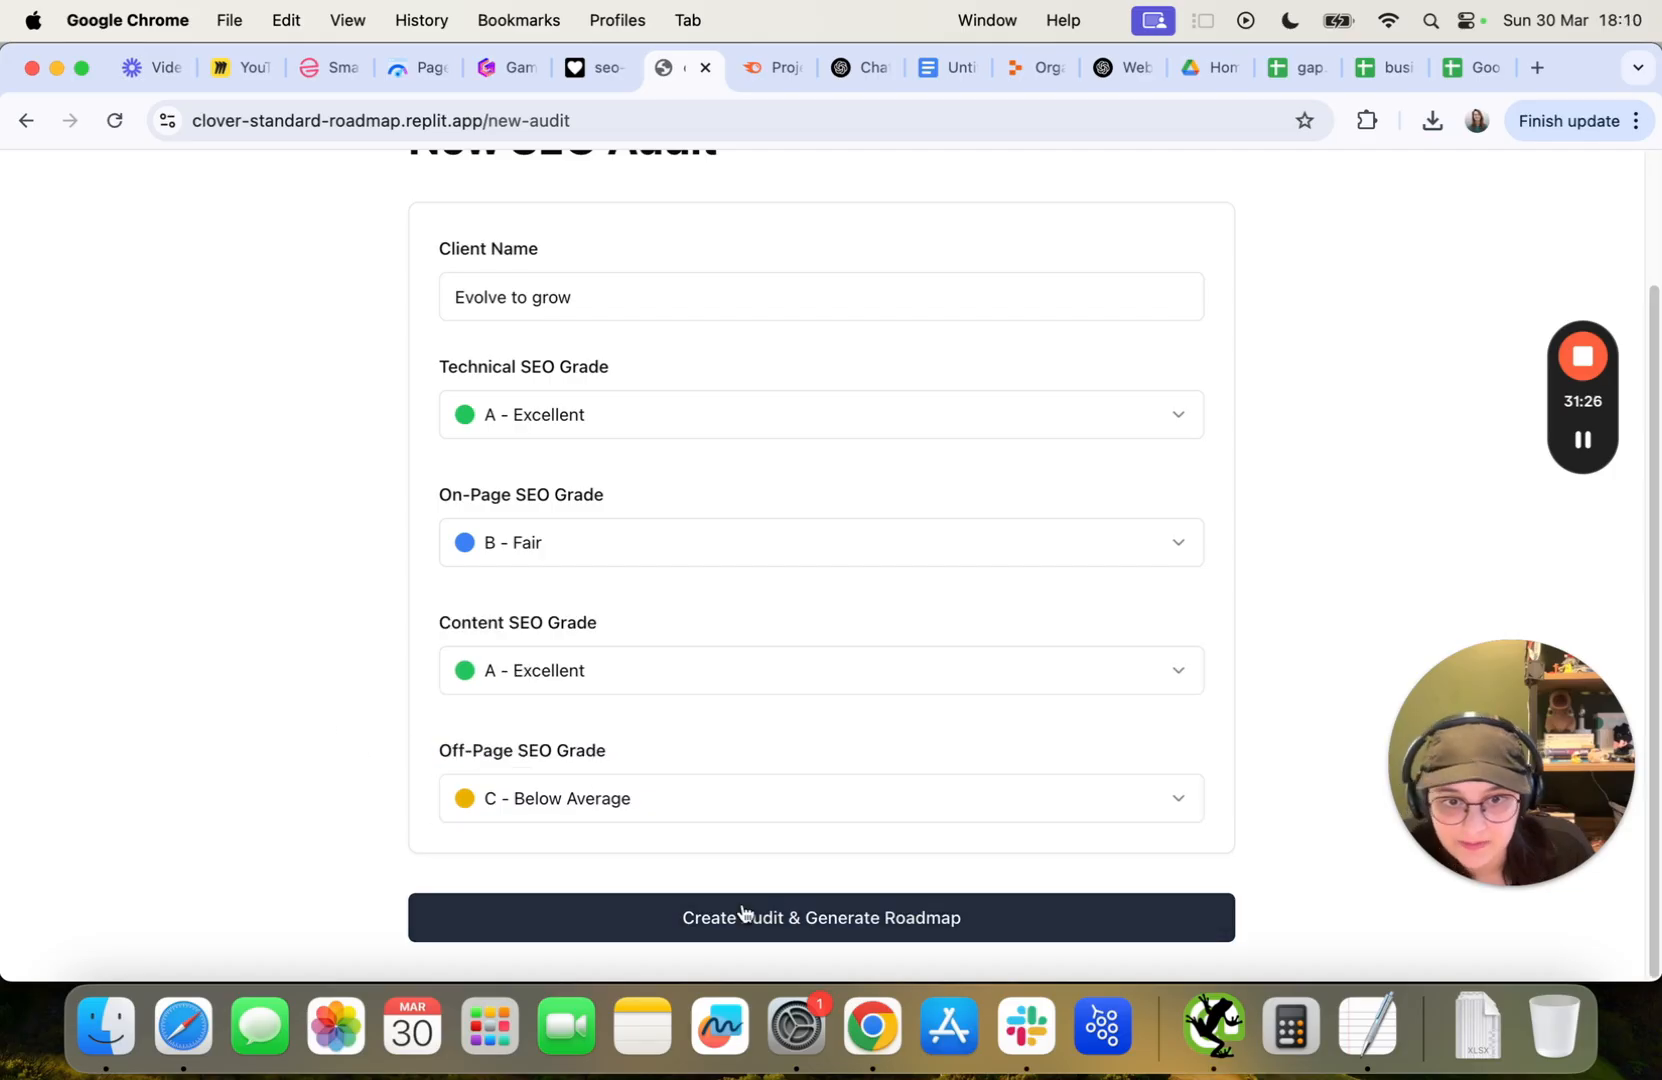
Examine the generated roadmap's grades, task categories and day-by-day timeline.
{"action": "scroll", "coordinate": [411, 455], "scroll_direction": "down", "scroll_amount": 5}
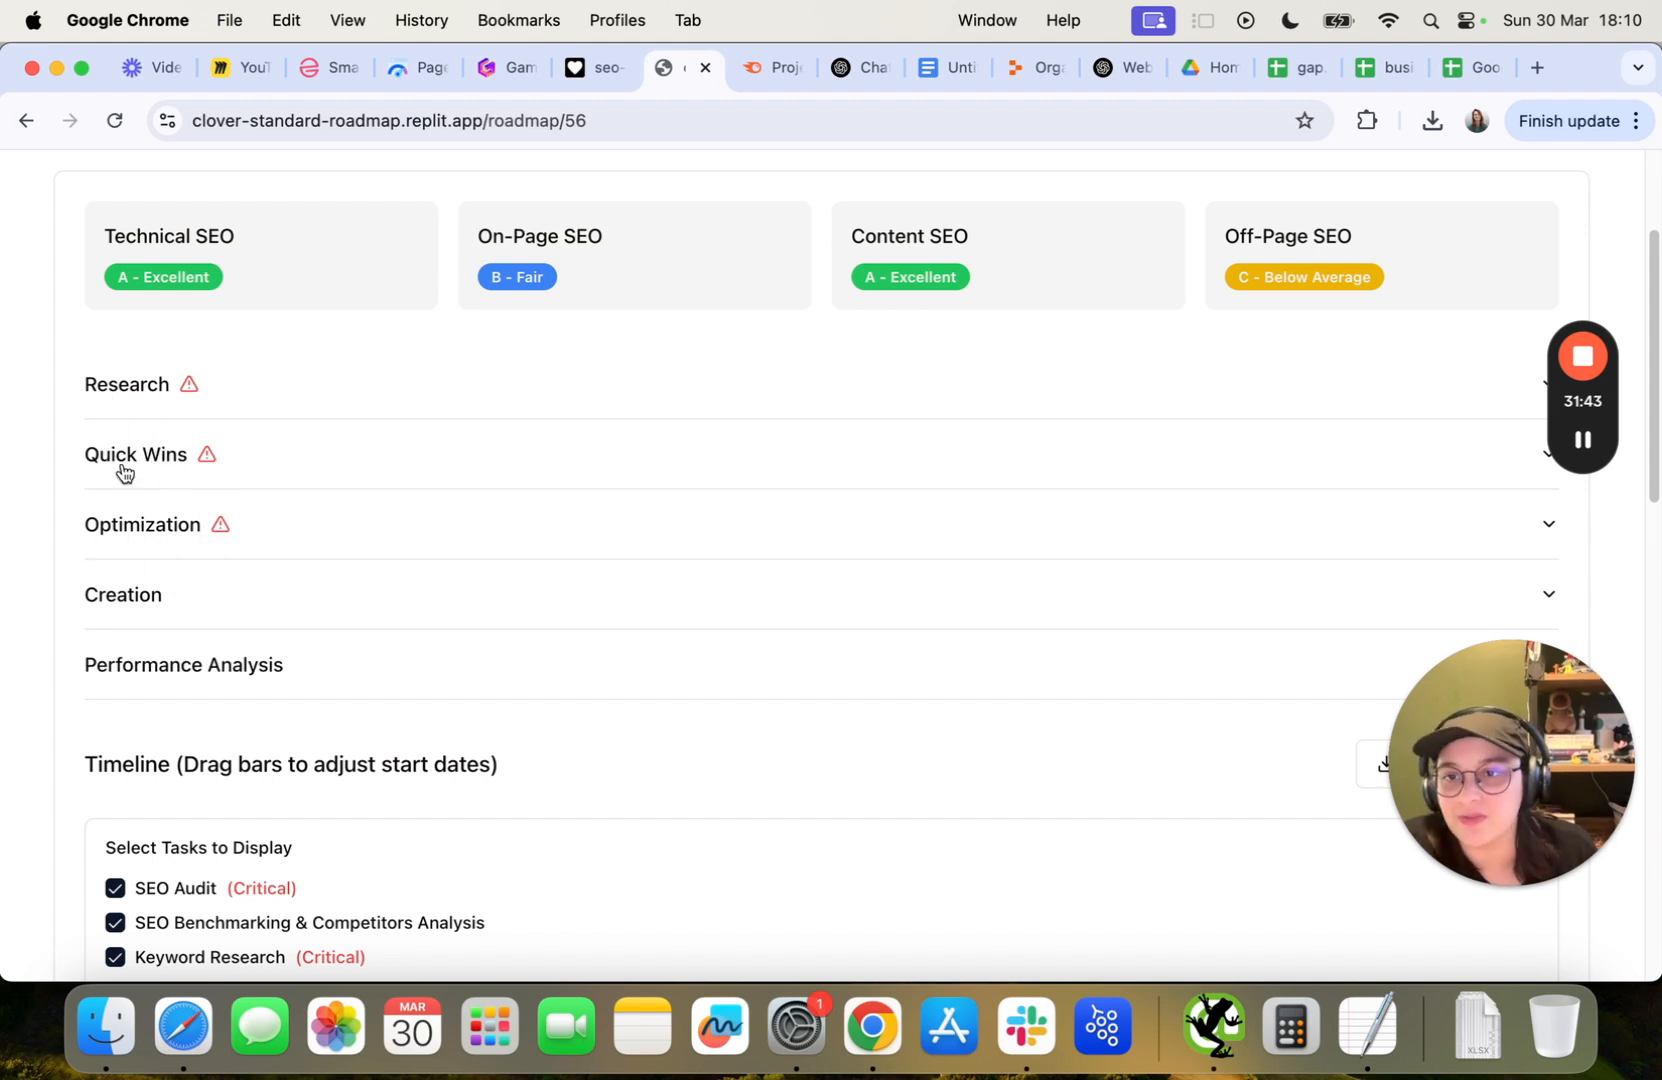
{"action": "scroll", "coordinate": [320, 573], "scroll_direction": "down", "scroll_amount": 1}
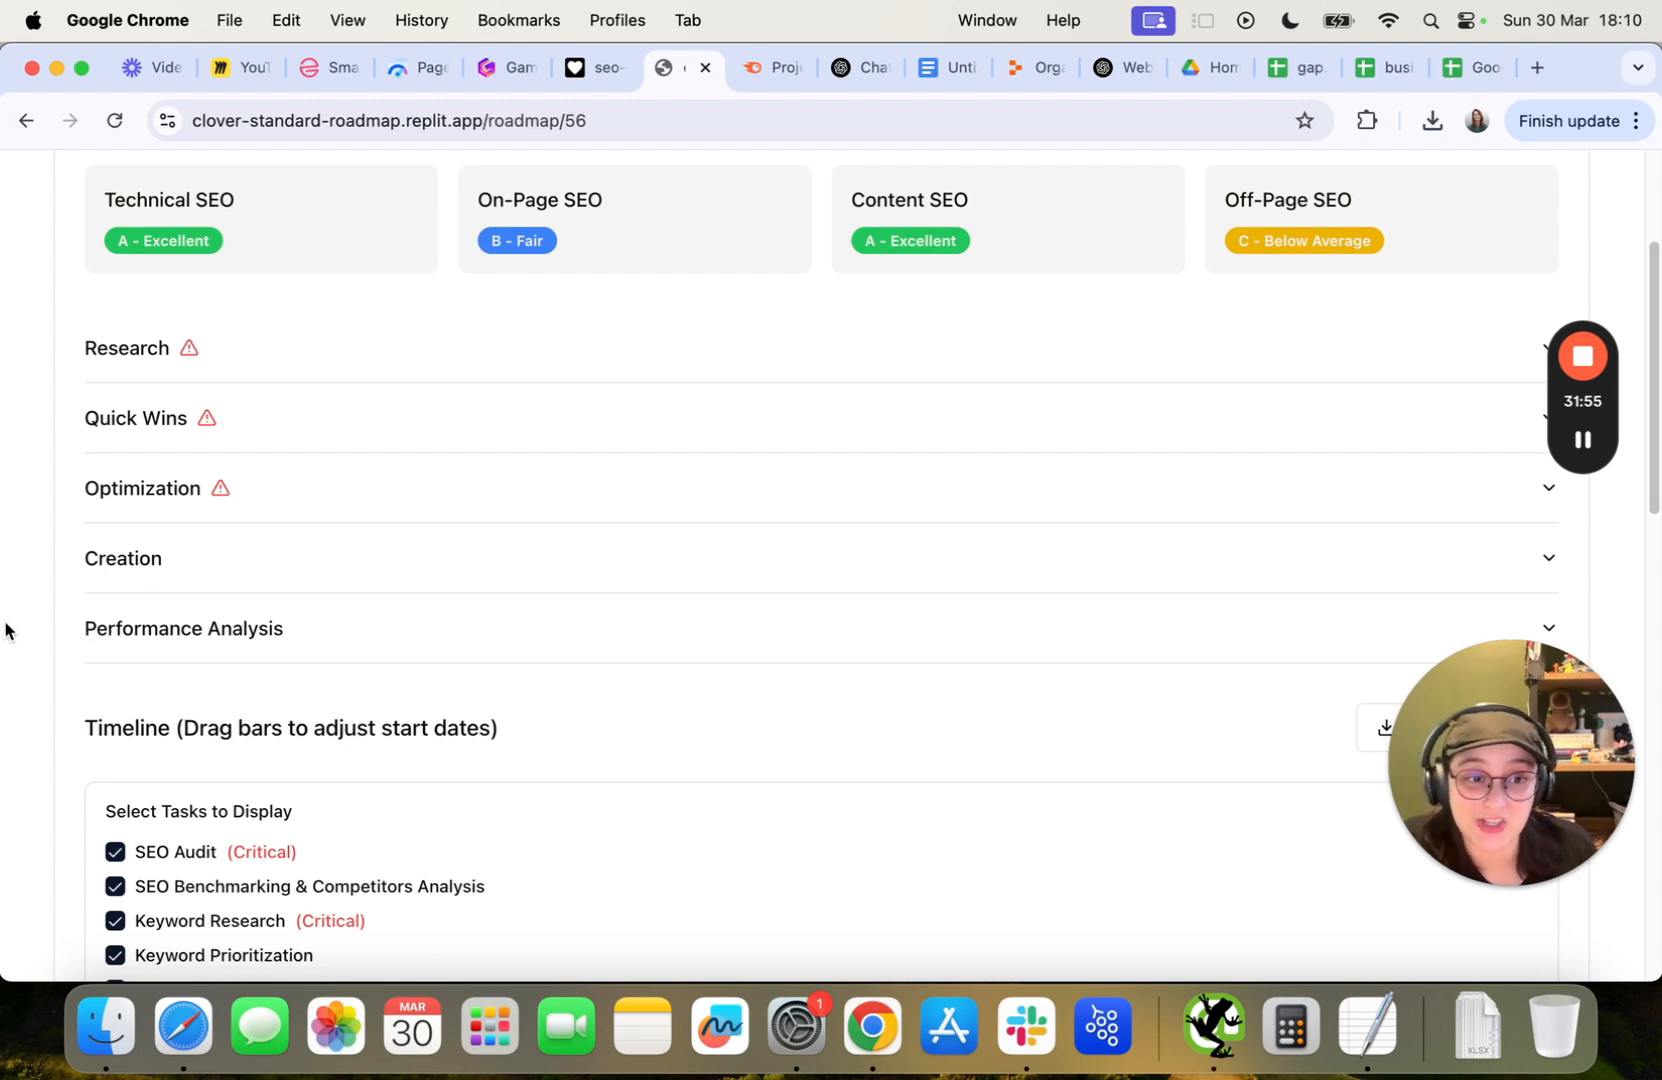
{"action": "scroll", "coordinate": [230, 582], "scroll_direction": "up", "scroll_amount": 3}
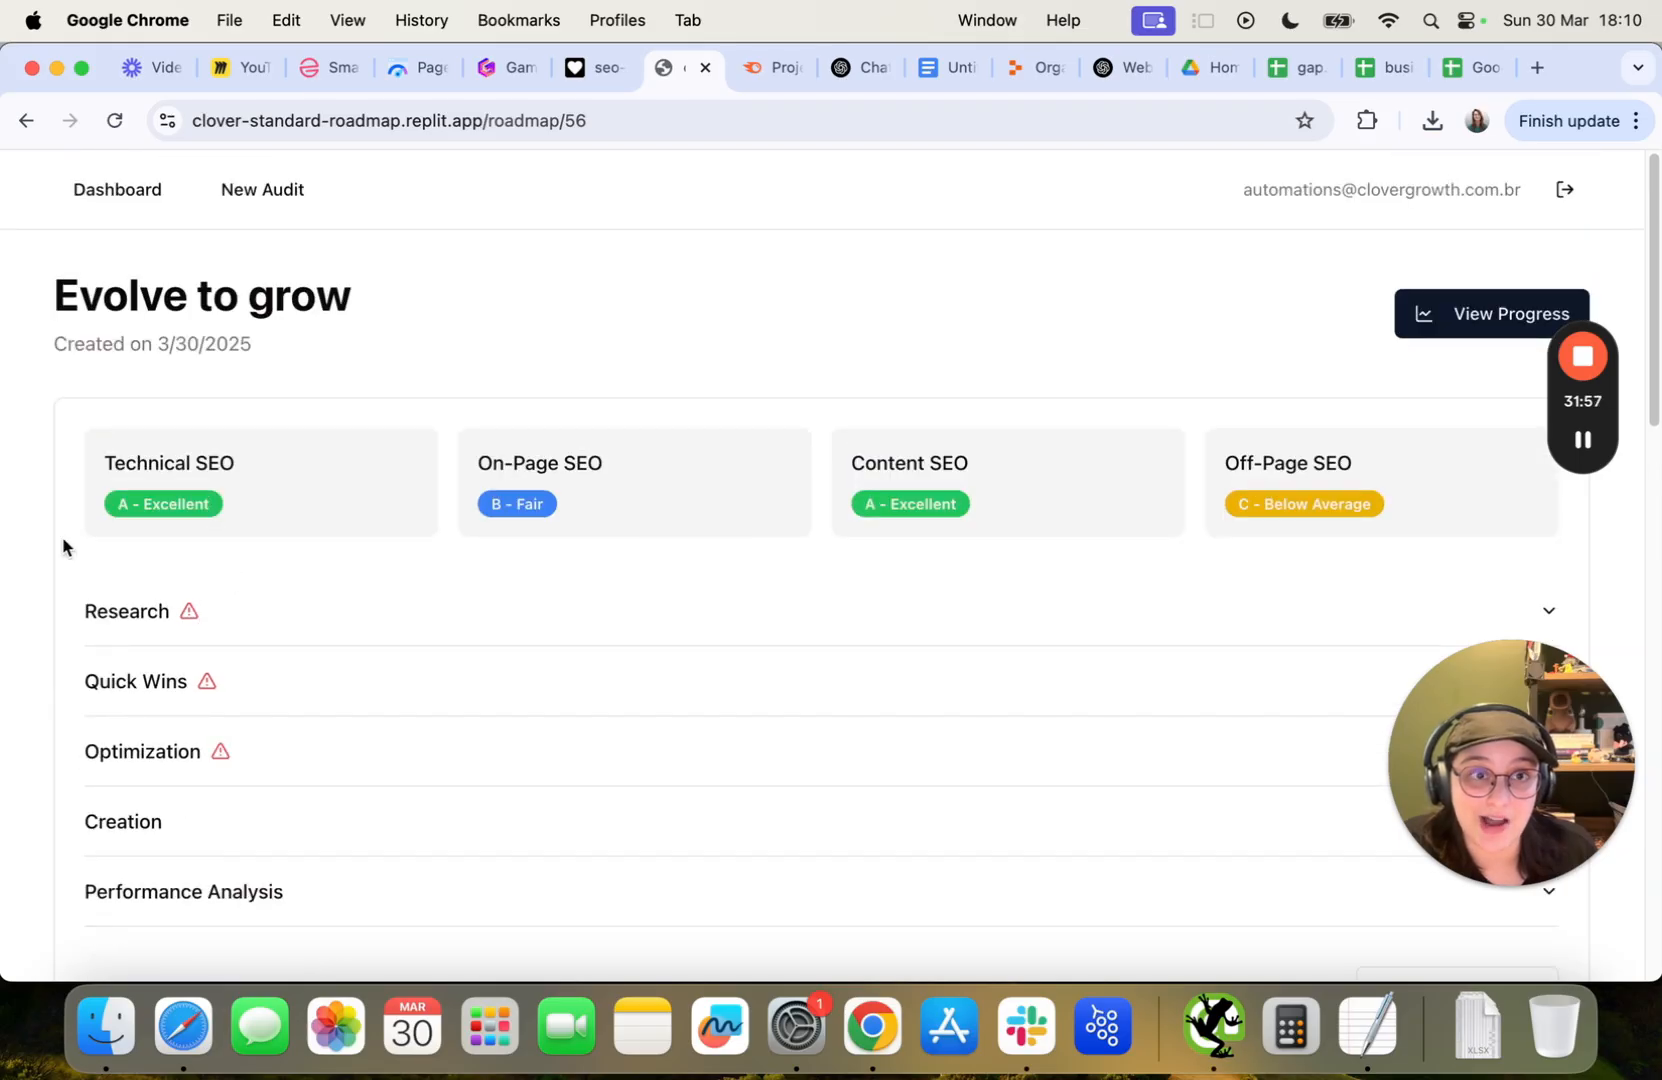
{"action": "scroll", "coordinate": [441, 499], "scroll_direction": "down", "scroll_amount": 15}
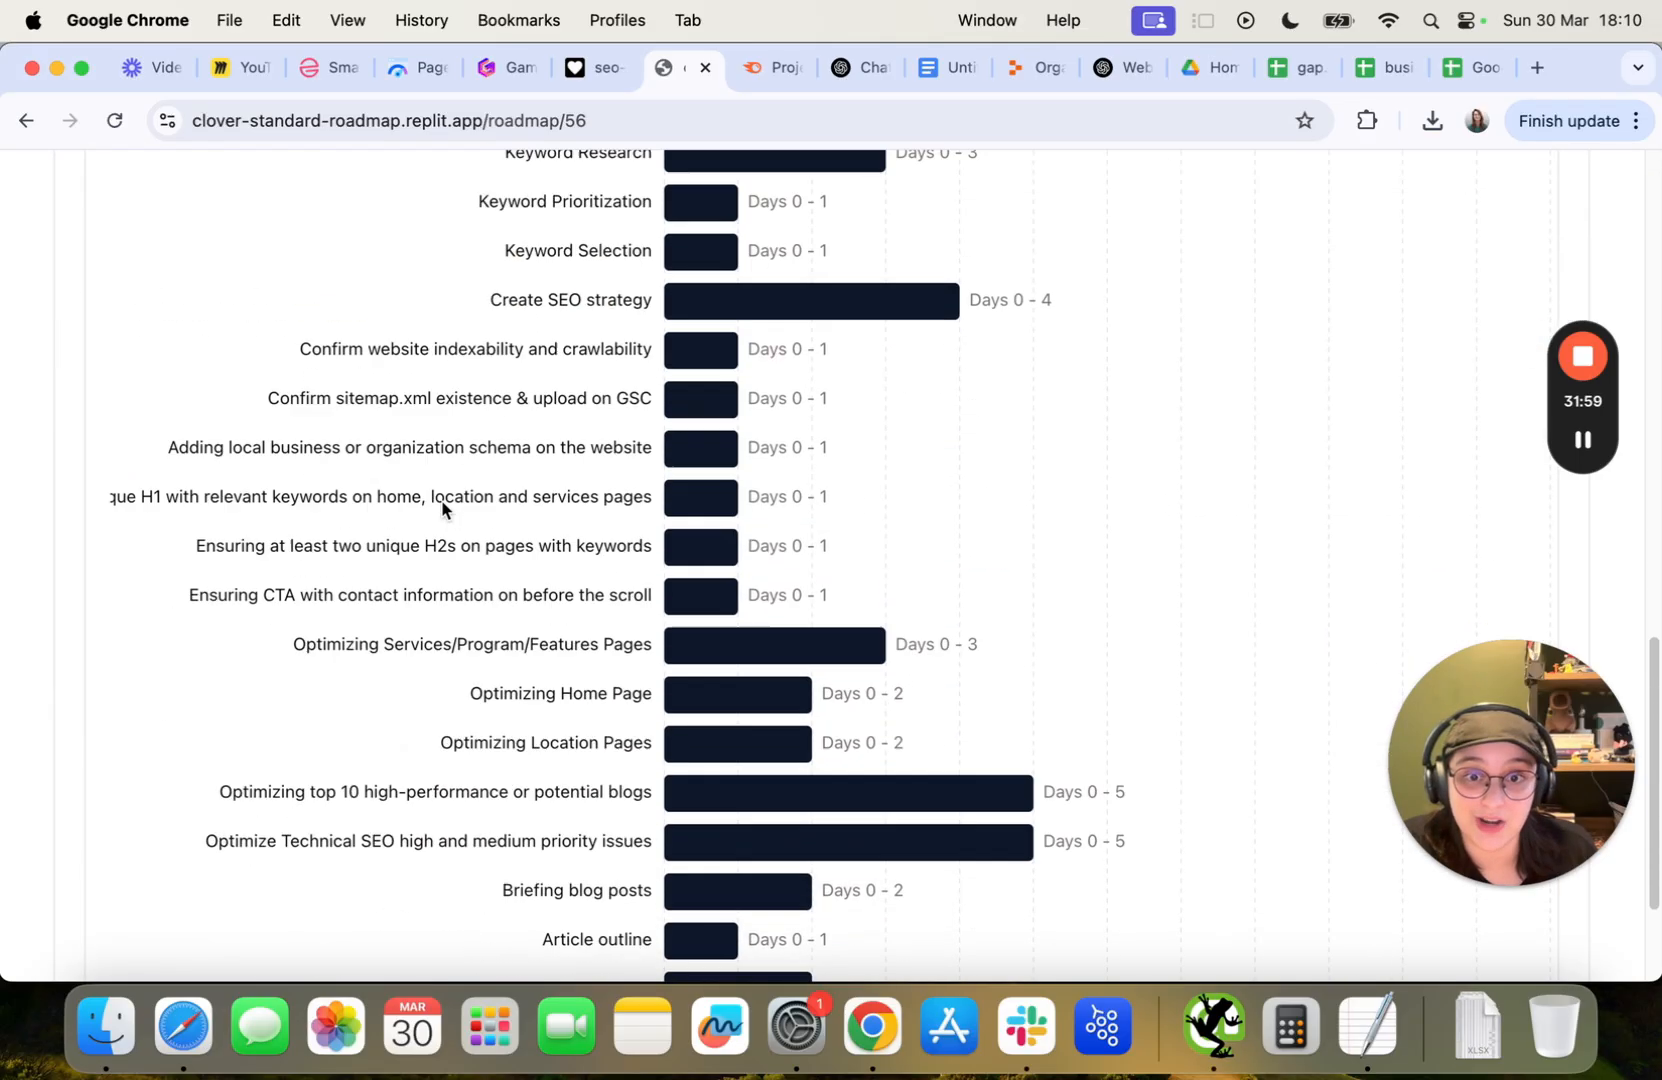
{"action": "scroll", "coordinate": [443, 486], "scroll_direction": "up", "scroll_amount": 6}
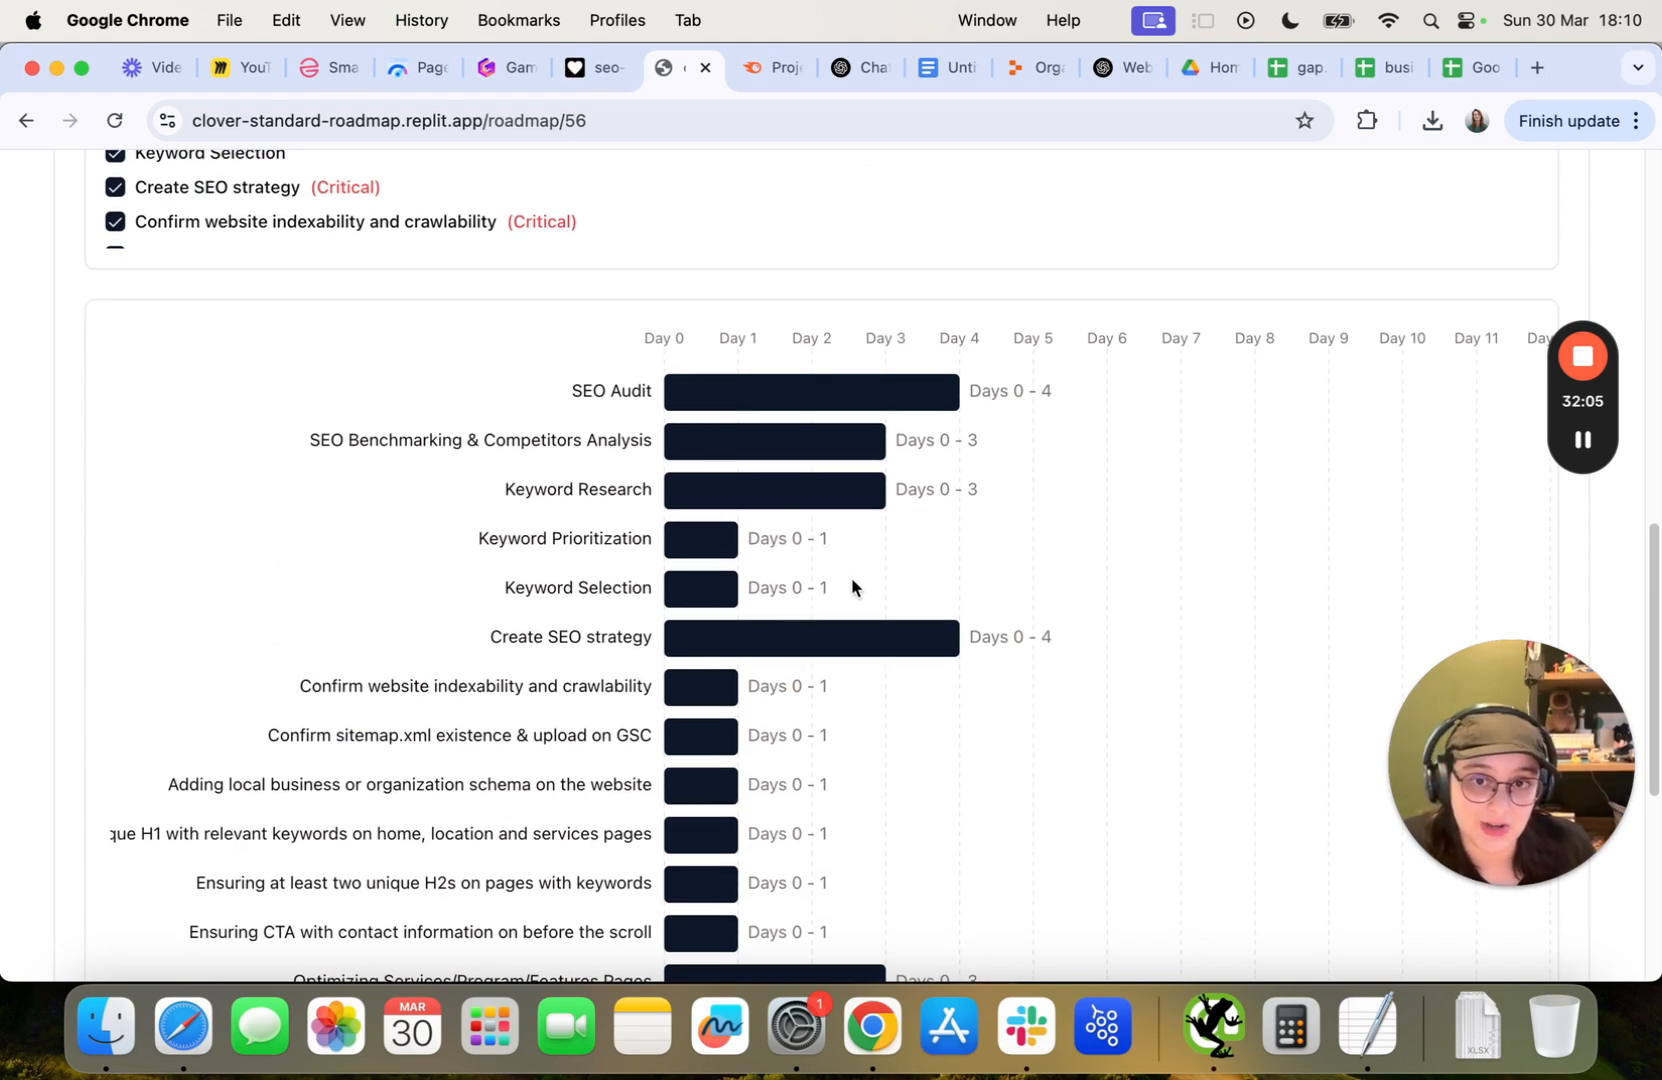
{"action": "scroll", "coordinate": [852, 587], "scroll_direction": "down", "scroll_amount": 2}
{"action": "scroll", "coordinate": [852, 587], "scroll_direction": "up", "scroll_amount": 2}
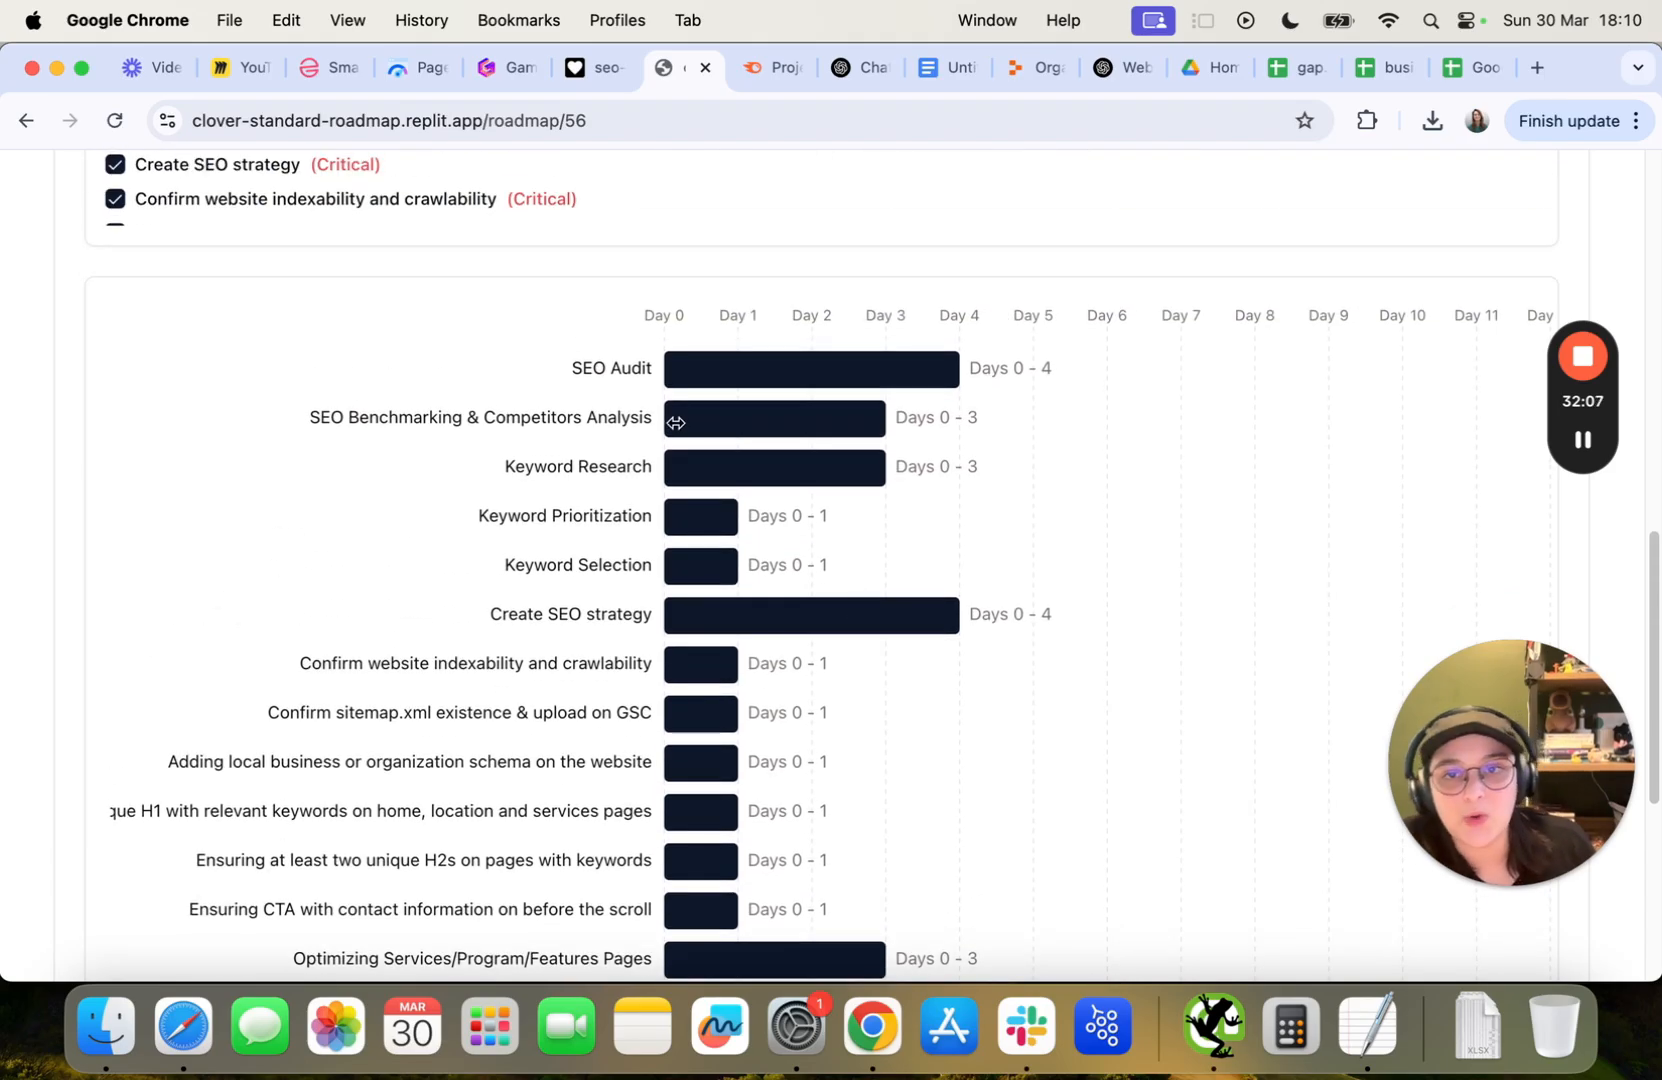
Reschedule SEO Benchmarking and Keyword Research to days 4-7, Keyword Prioritization and Selection to days 6-7, and Create SEO strategy to days 6-10.
{"action": "left_click_drag", "start_coordinate": [672, 417], "coordinate": [970, 416]}
{"action": "left_click_drag", "start_coordinate": [733, 466], "coordinate": [1016, 467]}
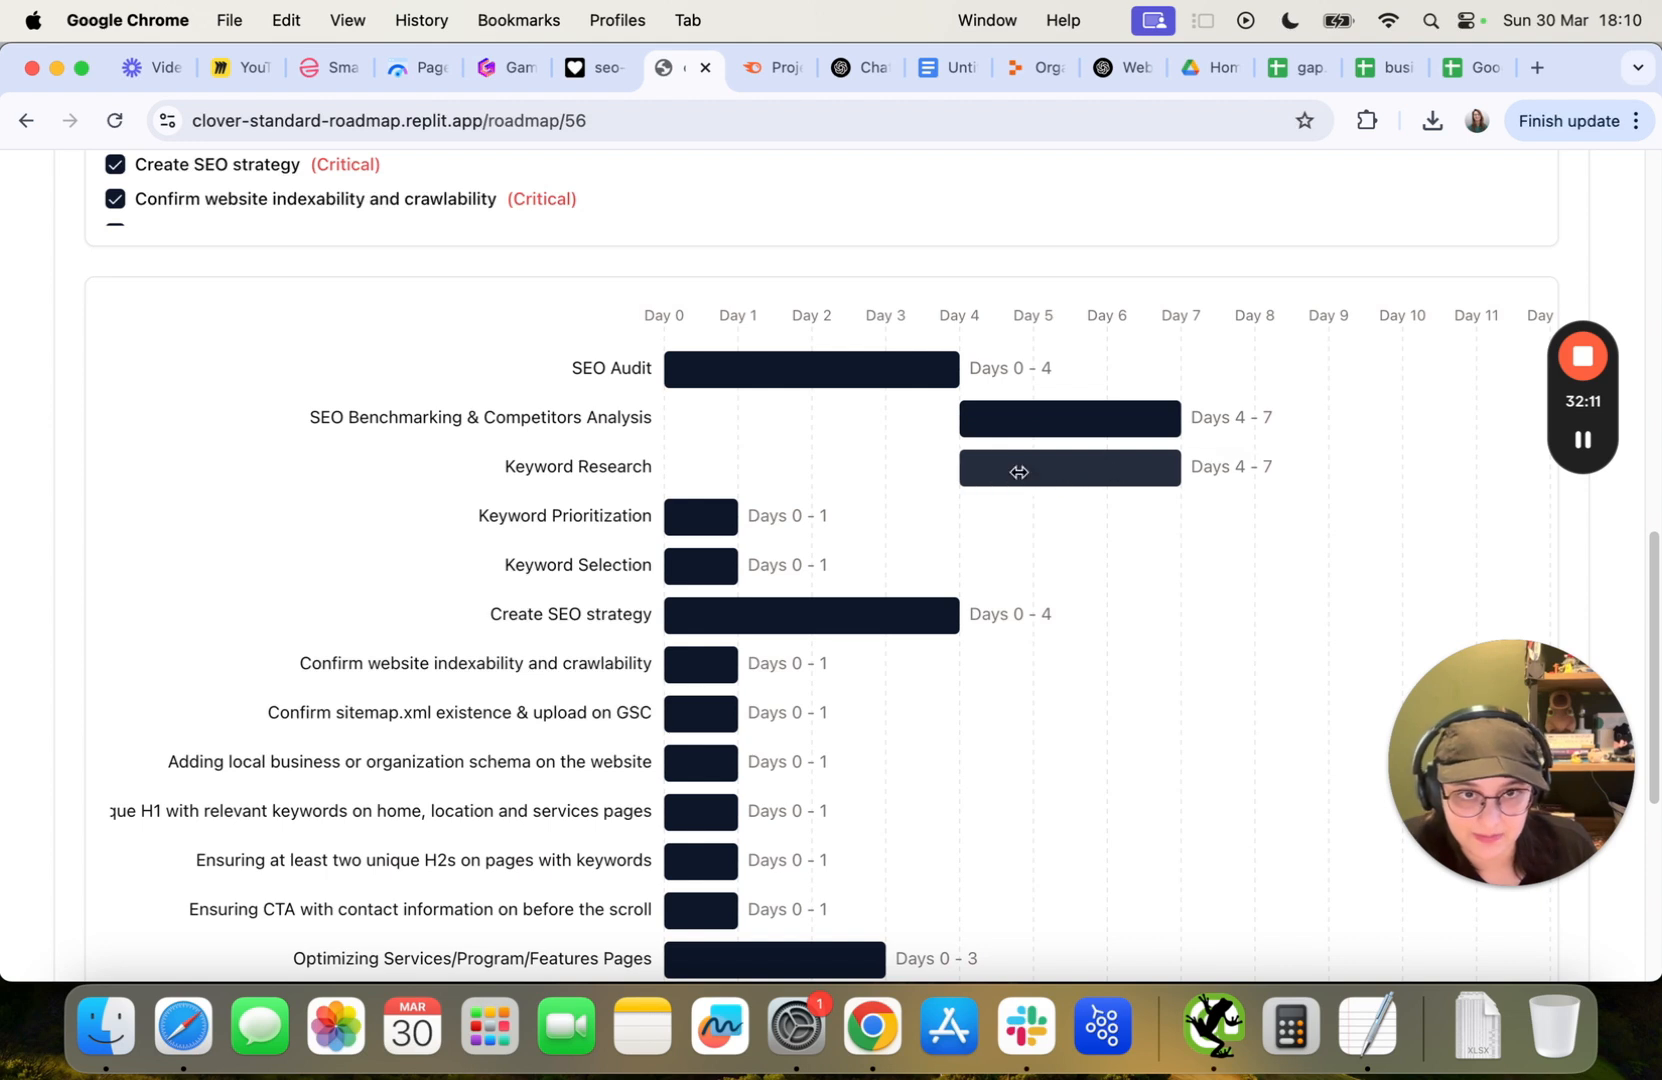
{"action": "left_click_drag", "start_coordinate": [690, 516], "coordinate": [1116, 509]}
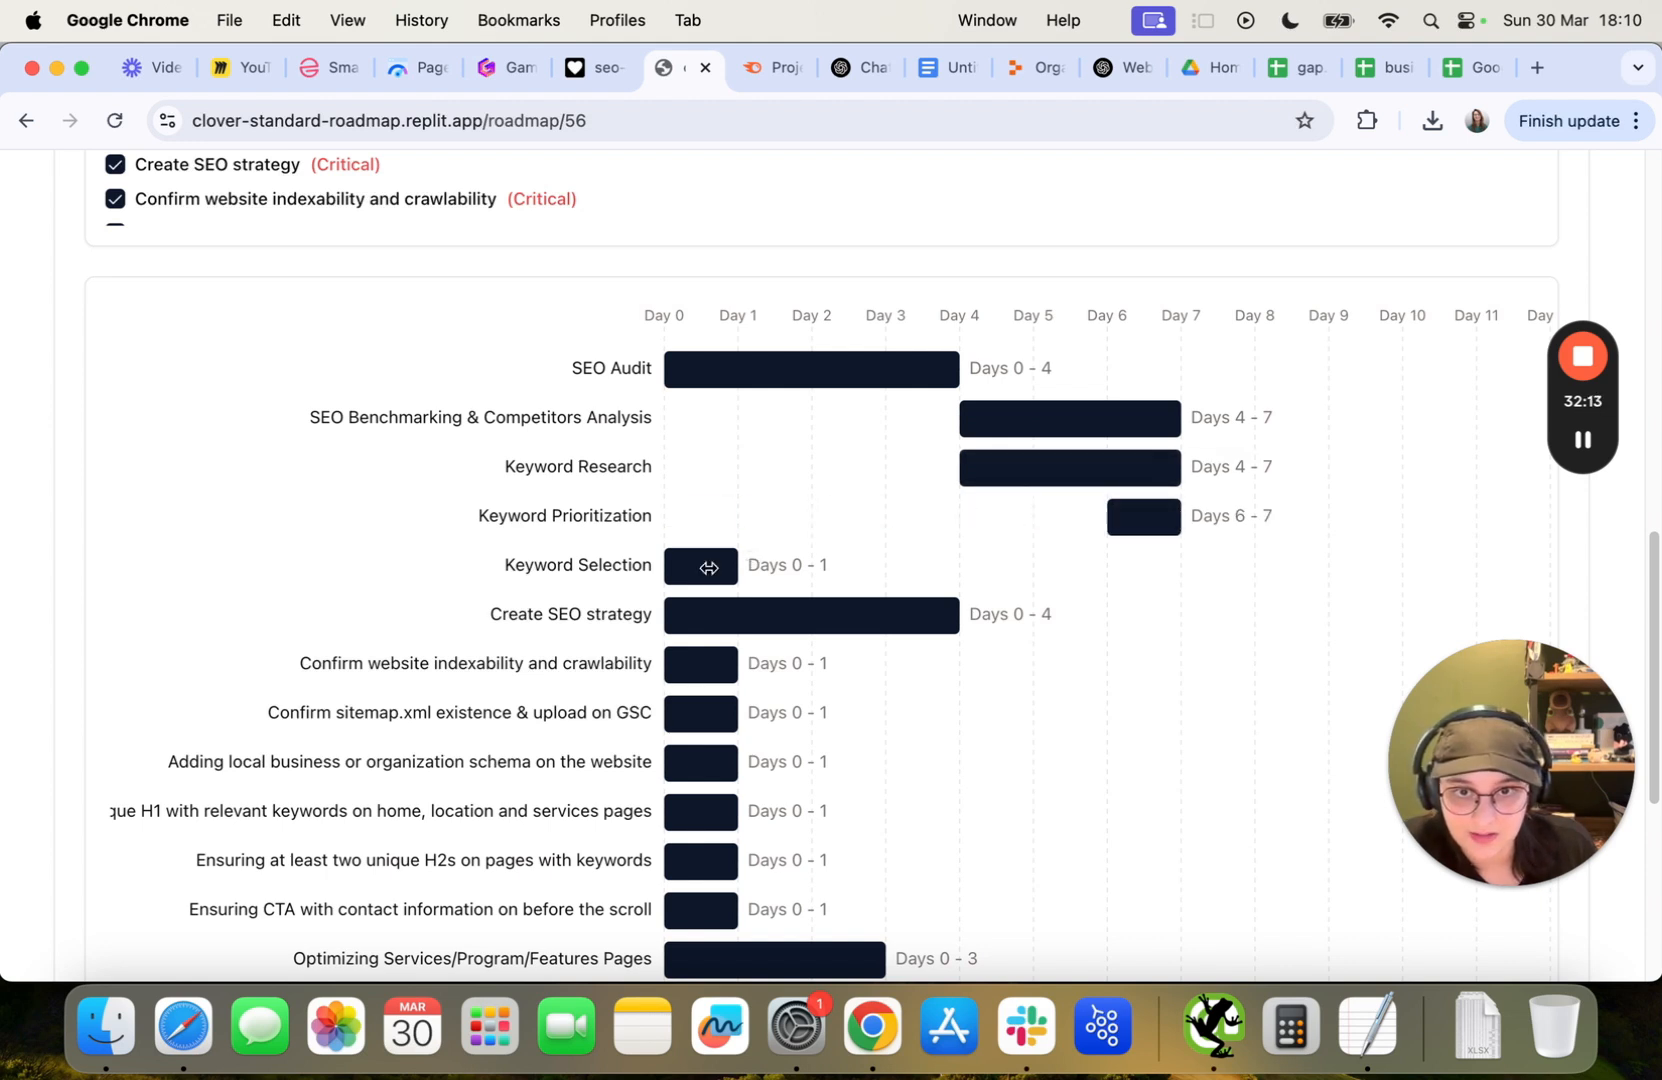
{"action": "left_click_drag", "start_coordinate": [705, 565], "coordinate": [1143, 565]}
{"action": "left_click_drag", "start_coordinate": [853, 601], "coordinate": [1318, 592]}
Move the website indexability, sitemap.xml and local business schema tasks to days 9-10 on the timeline.
{"action": "scroll", "coordinate": [1150, 700], "scroll_direction": "down", "scroll_amount": 5}
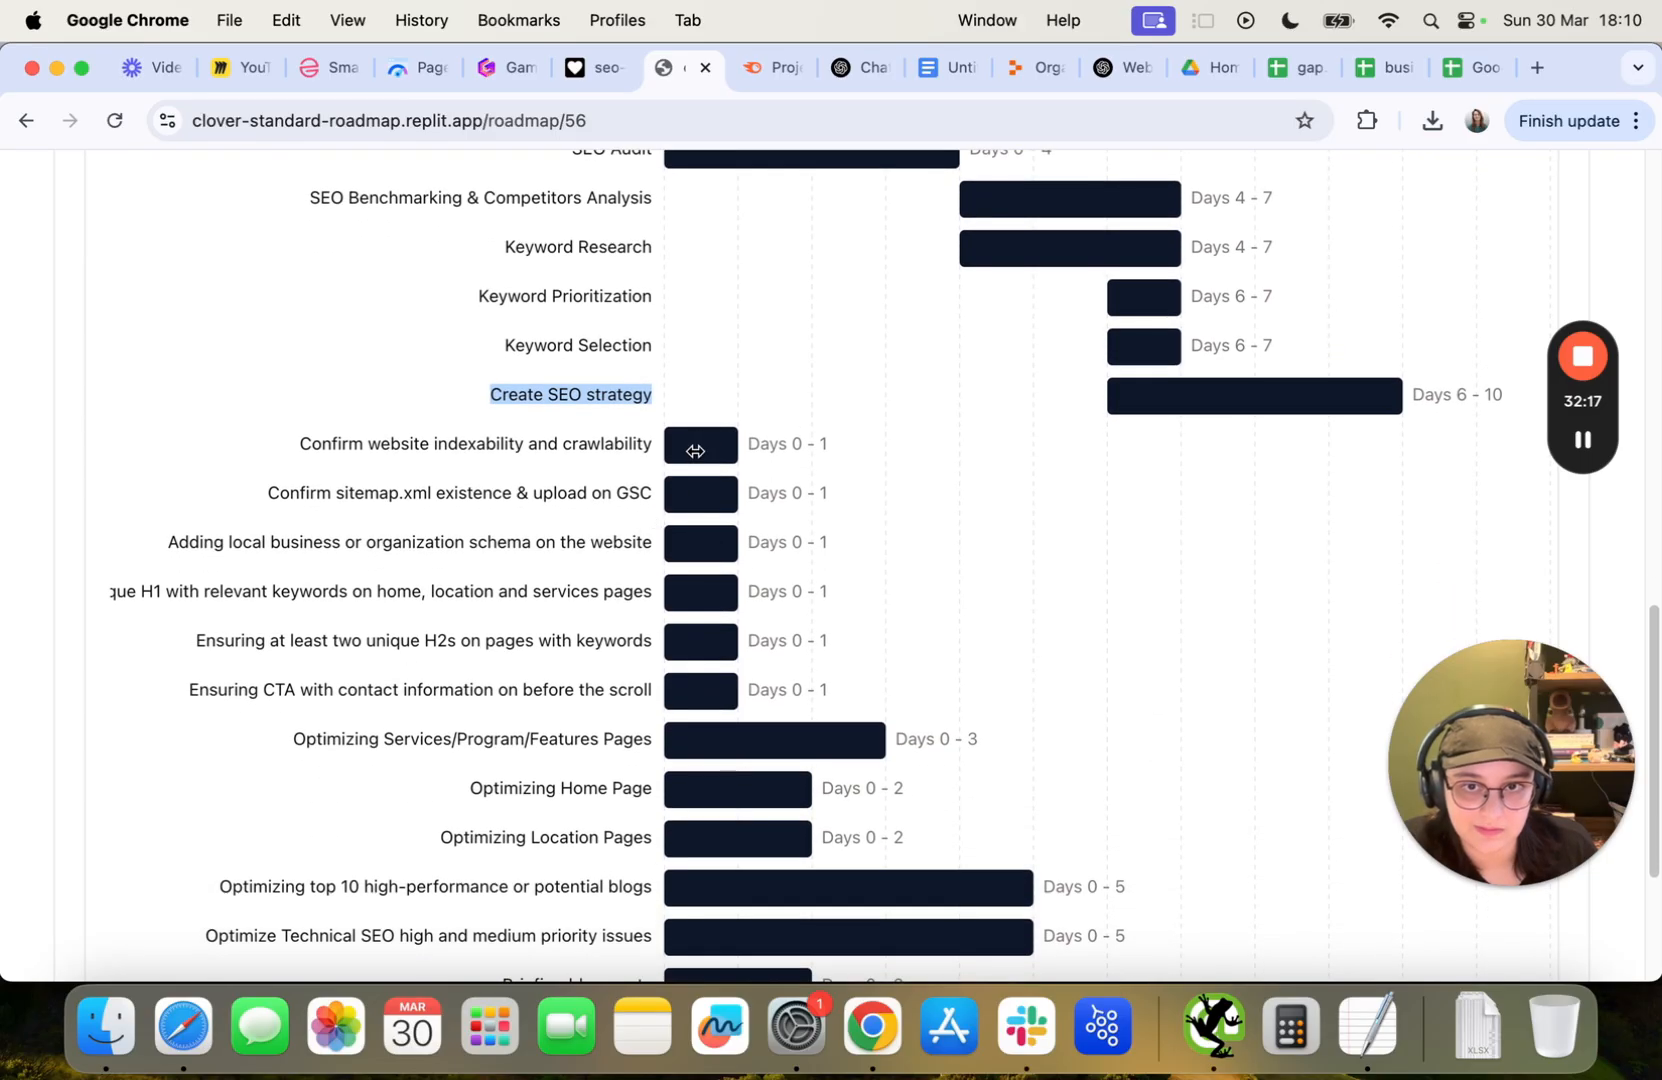
{"action": "left_click_drag", "start_coordinate": [695, 451], "coordinate": [1195, 450]}
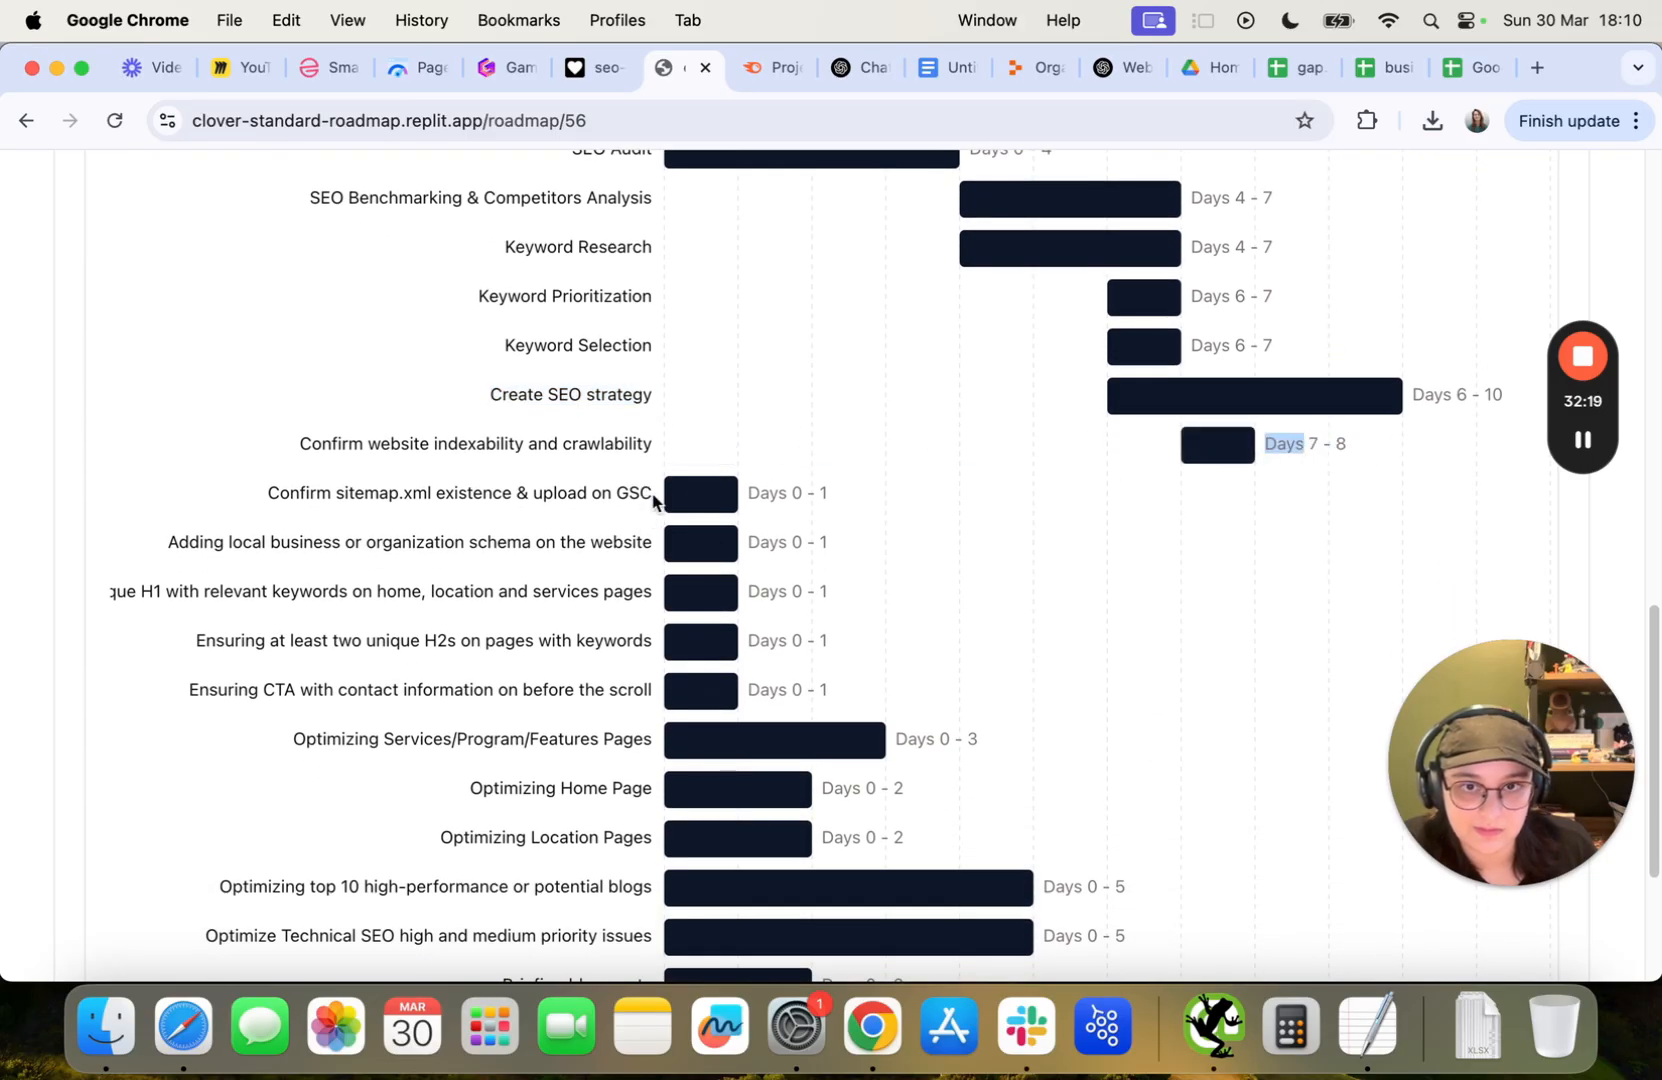
{"action": "left_click_drag", "start_coordinate": [690, 492], "coordinate": [1315, 479]}
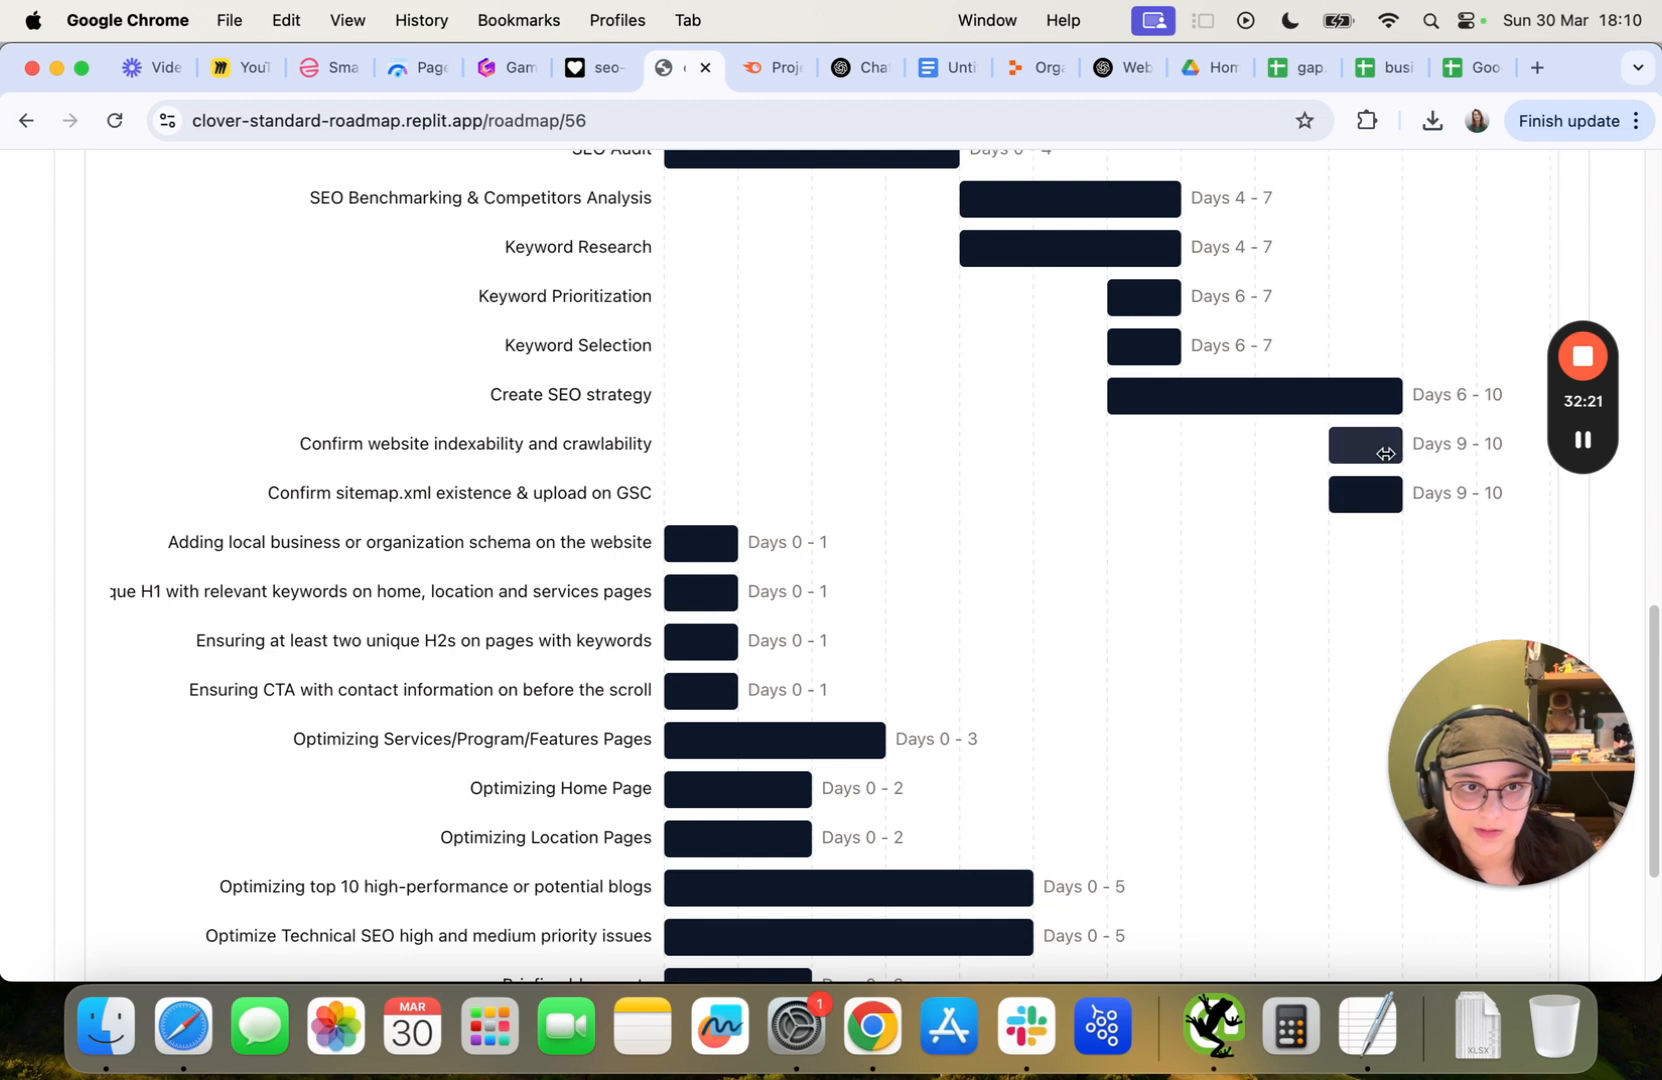
{"action": "left_click_drag", "start_coordinate": [720, 540], "coordinate": [1385, 545]}
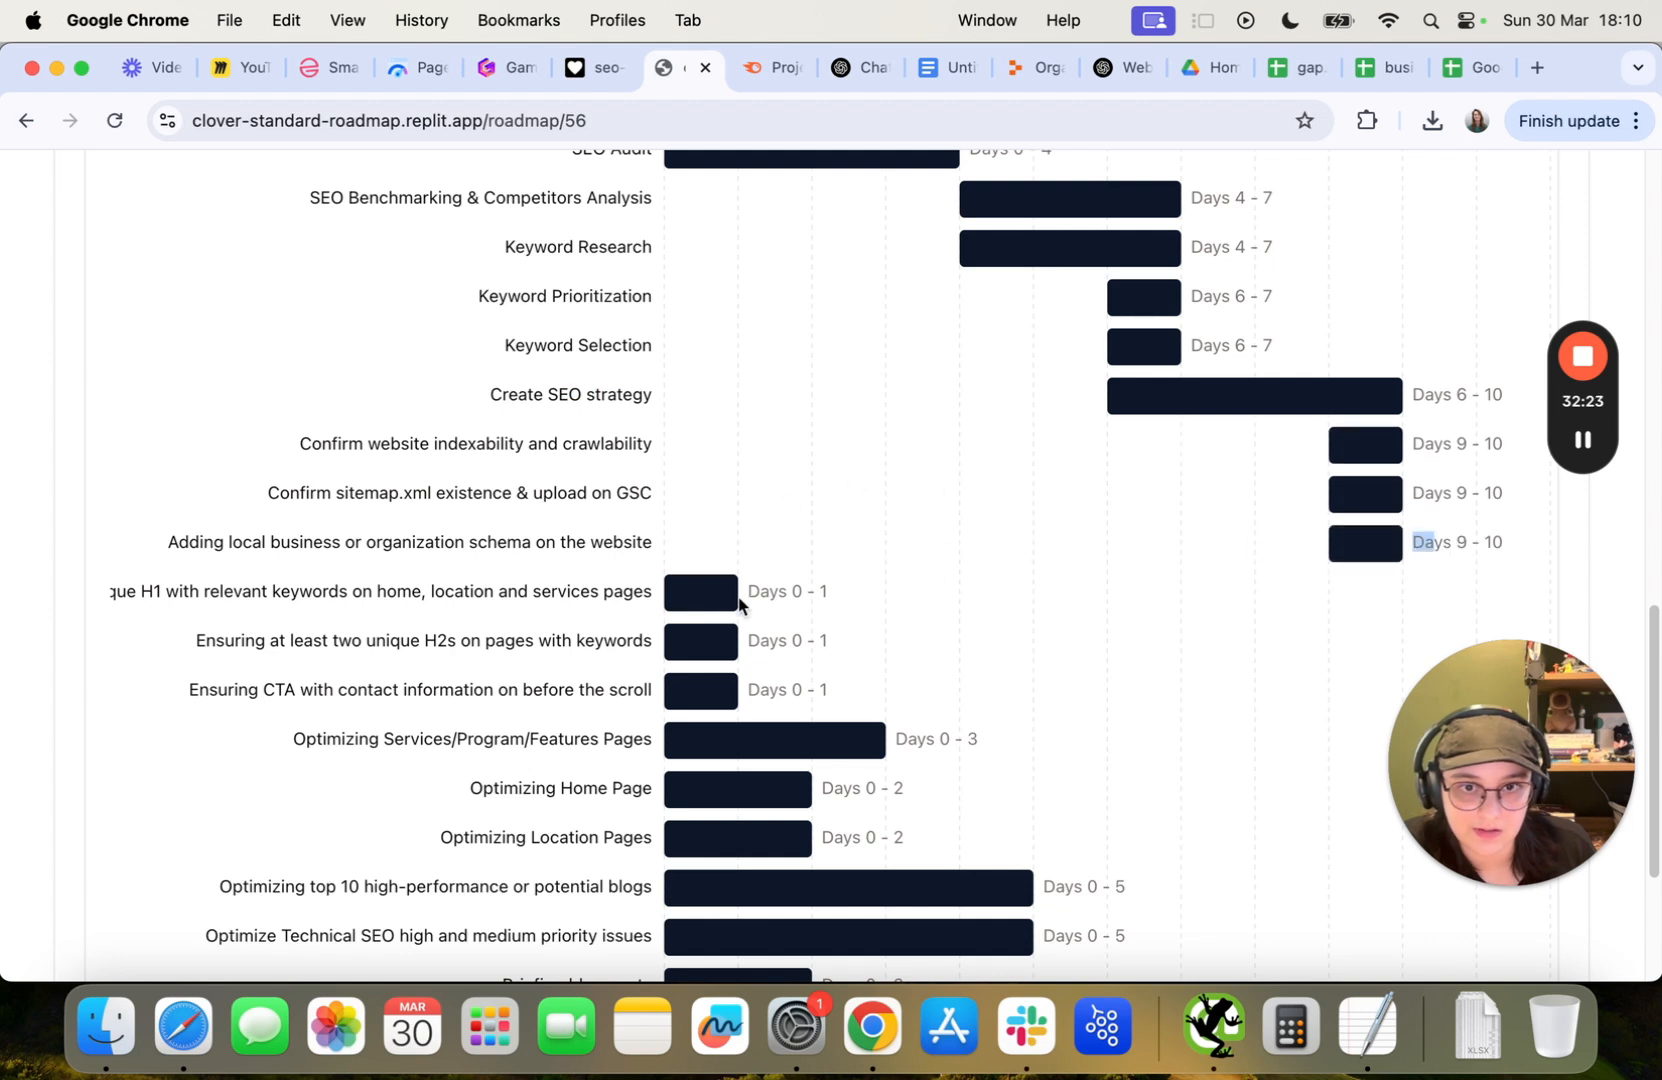
Move the unique H1, unique H2s and contact-information CTA tasks to days 9-10 on the timeline.
{"action": "left_click_drag", "start_coordinate": [740, 601], "coordinate": [1380, 595]}
{"action": "left_click_drag", "start_coordinate": [712, 649], "coordinate": [1378, 643]}
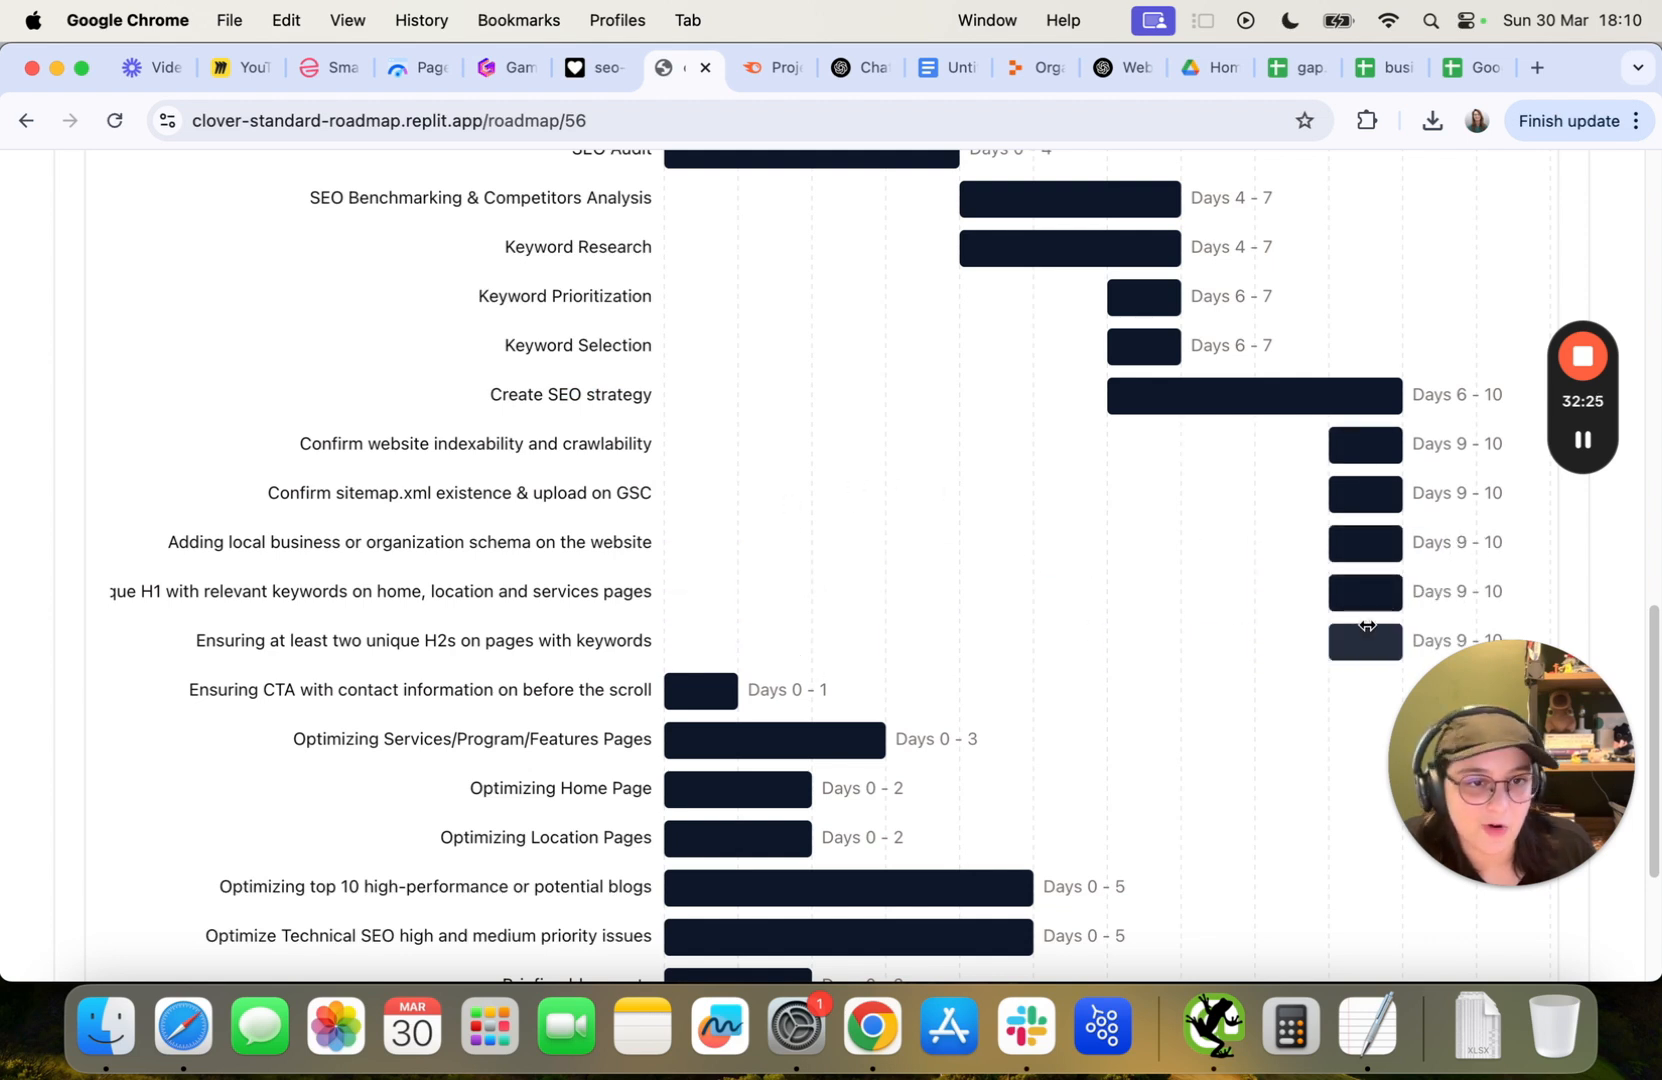
{"action": "scroll", "coordinate": [1257, 600], "scroll_direction": "down", "scroll_amount": 3}
{"action": "left_click_drag", "start_coordinate": [714, 400], "coordinate": [1357, 430]}
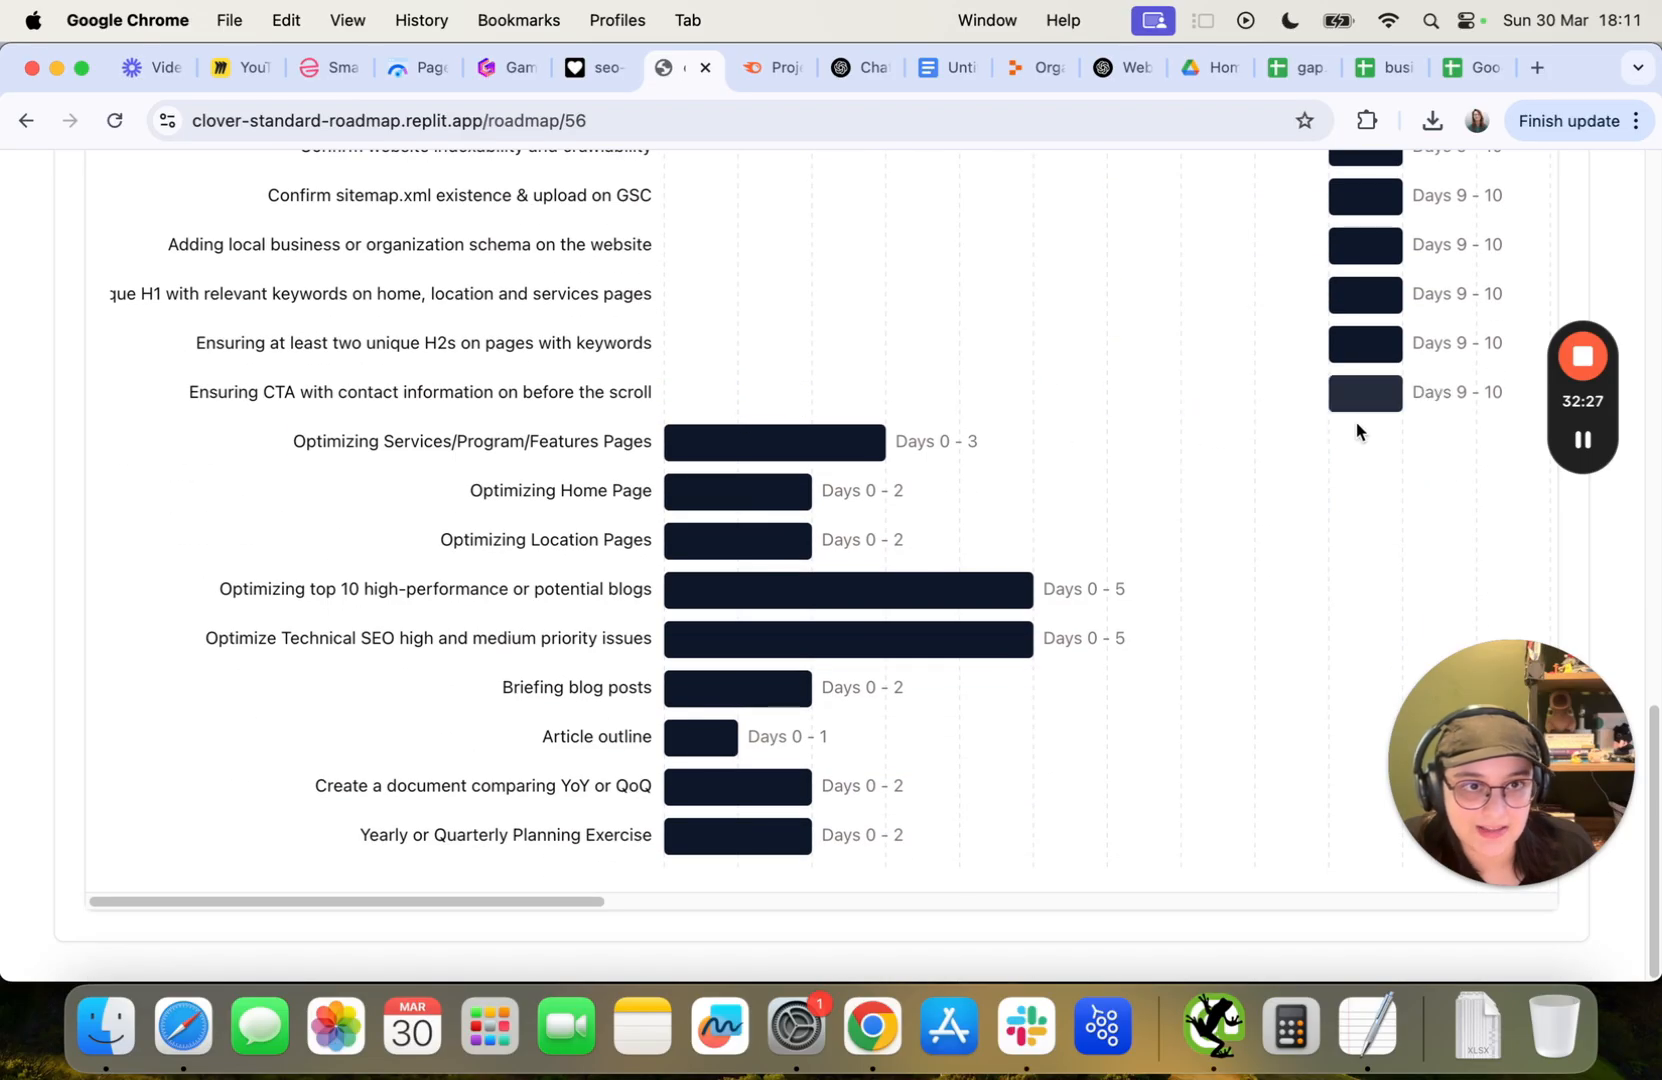
Reschedule the page optimization tasks: Services/Program/Features to days 10-13, Home to 13-15, Location to 15-17, and top 10 blogs to 16-21.
{"action": "left_click_drag", "start_coordinate": [757, 441], "coordinate": [1465, 436]}
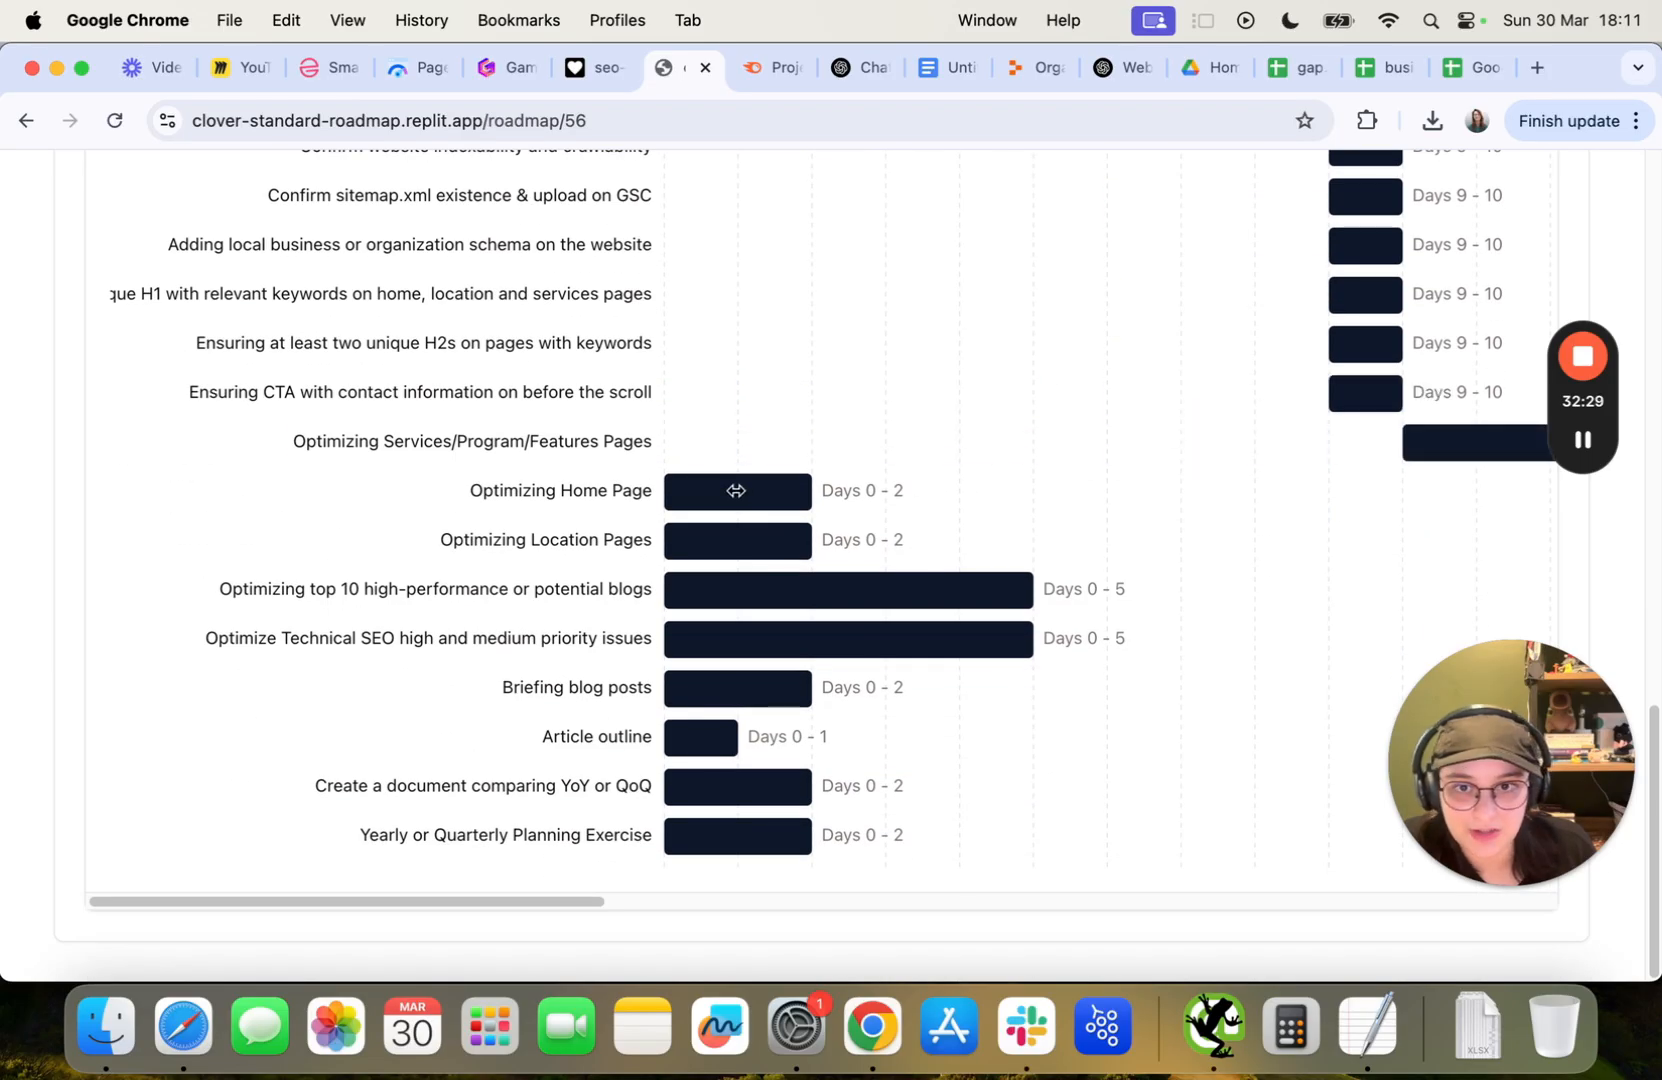
{"action": "left_click_drag", "start_coordinate": [736, 490], "coordinate": [1037, 491]}
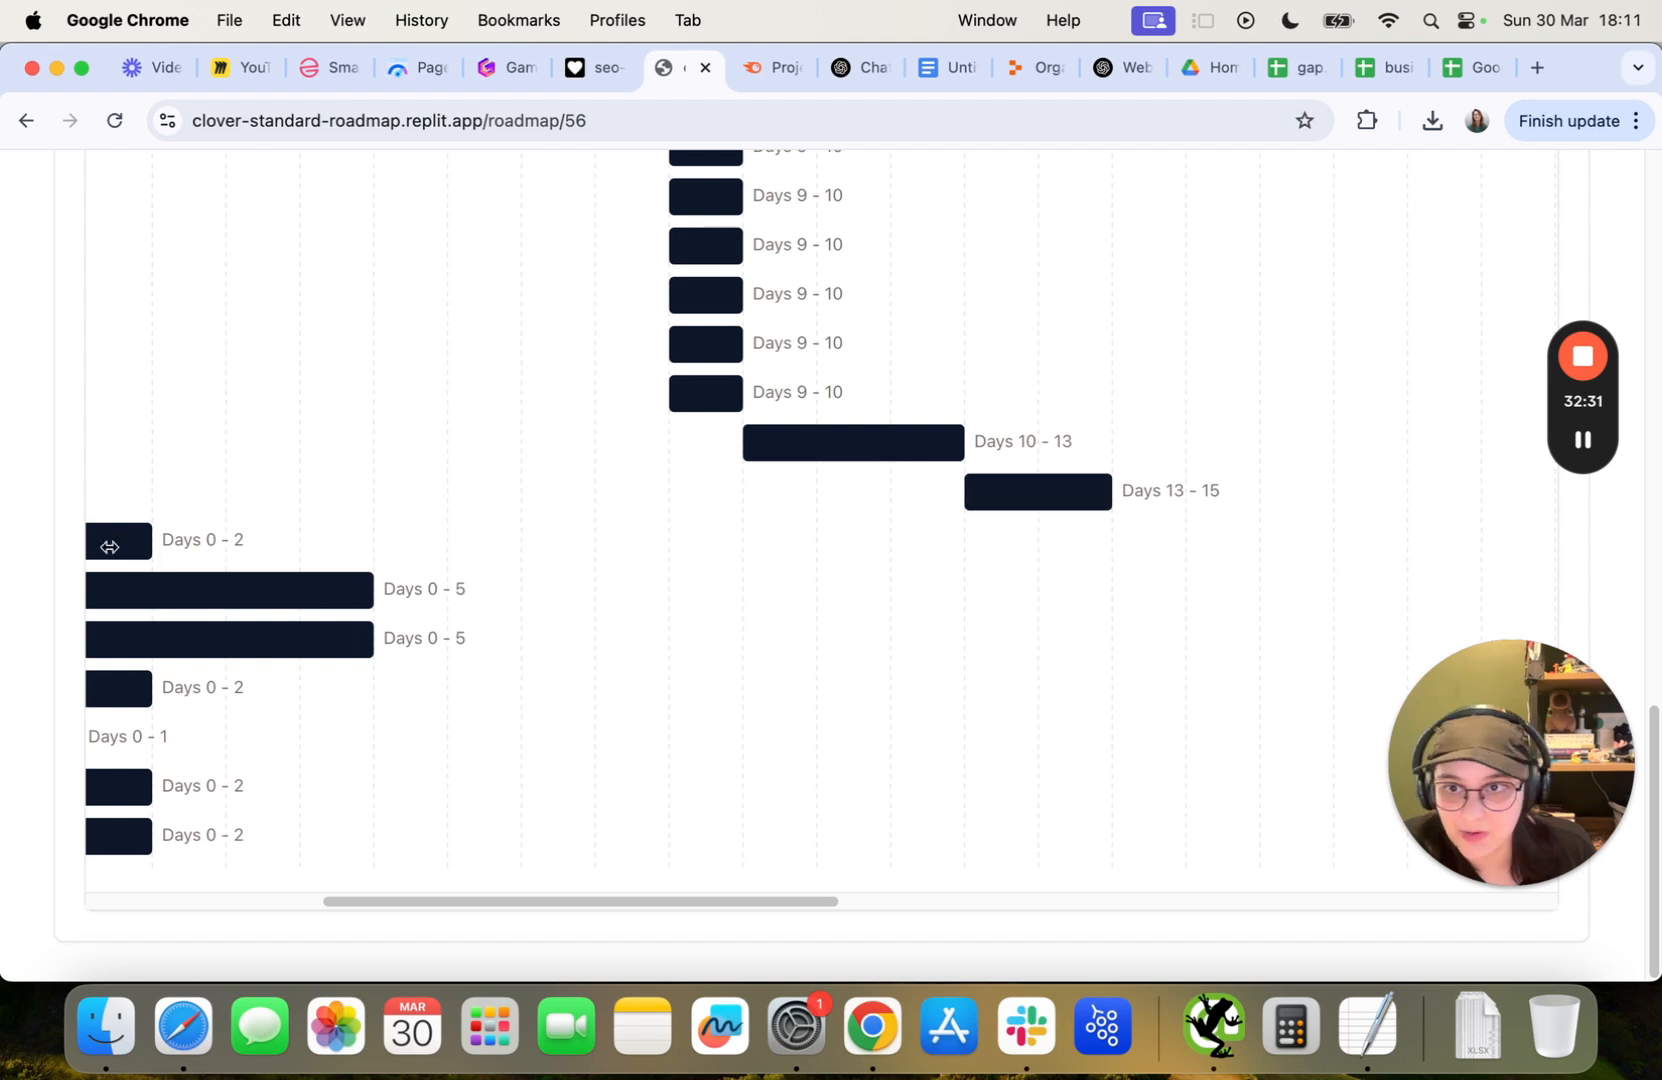
{"action": "left_click_drag", "start_coordinate": [109, 547], "coordinate": [1197, 532]}
{"action": "left_click_drag", "start_coordinate": [242, 590], "coordinate": [1399, 572]}
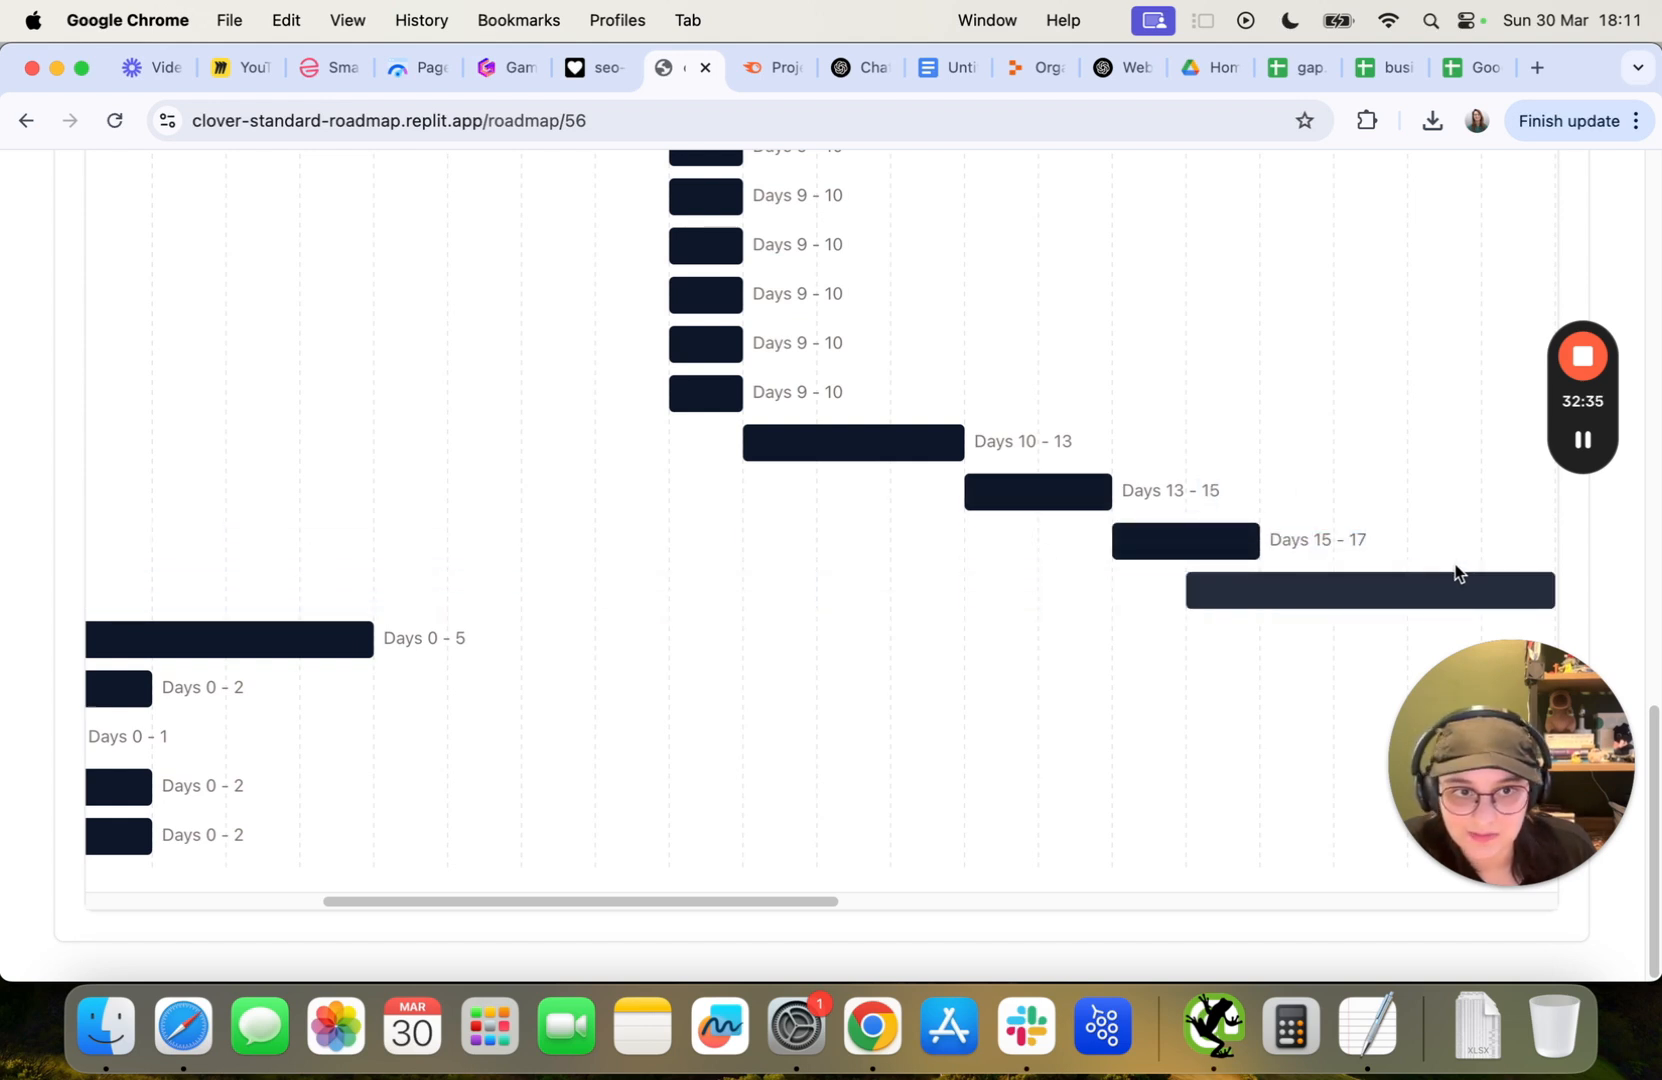
Move Optimize Technical SEO high and medium priority issues to days 18-23 and Briefing blog posts to days 23-25.
{"action": "left_click_drag", "start_coordinate": [297, 632], "coordinate": [530, 649]}
{"action": "left_click_drag", "start_coordinate": [890, 898], "coordinate": [398, 914]}
{"action": "left_click_drag", "start_coordinate": [192, 690], "coordinate": [1167, 632]}
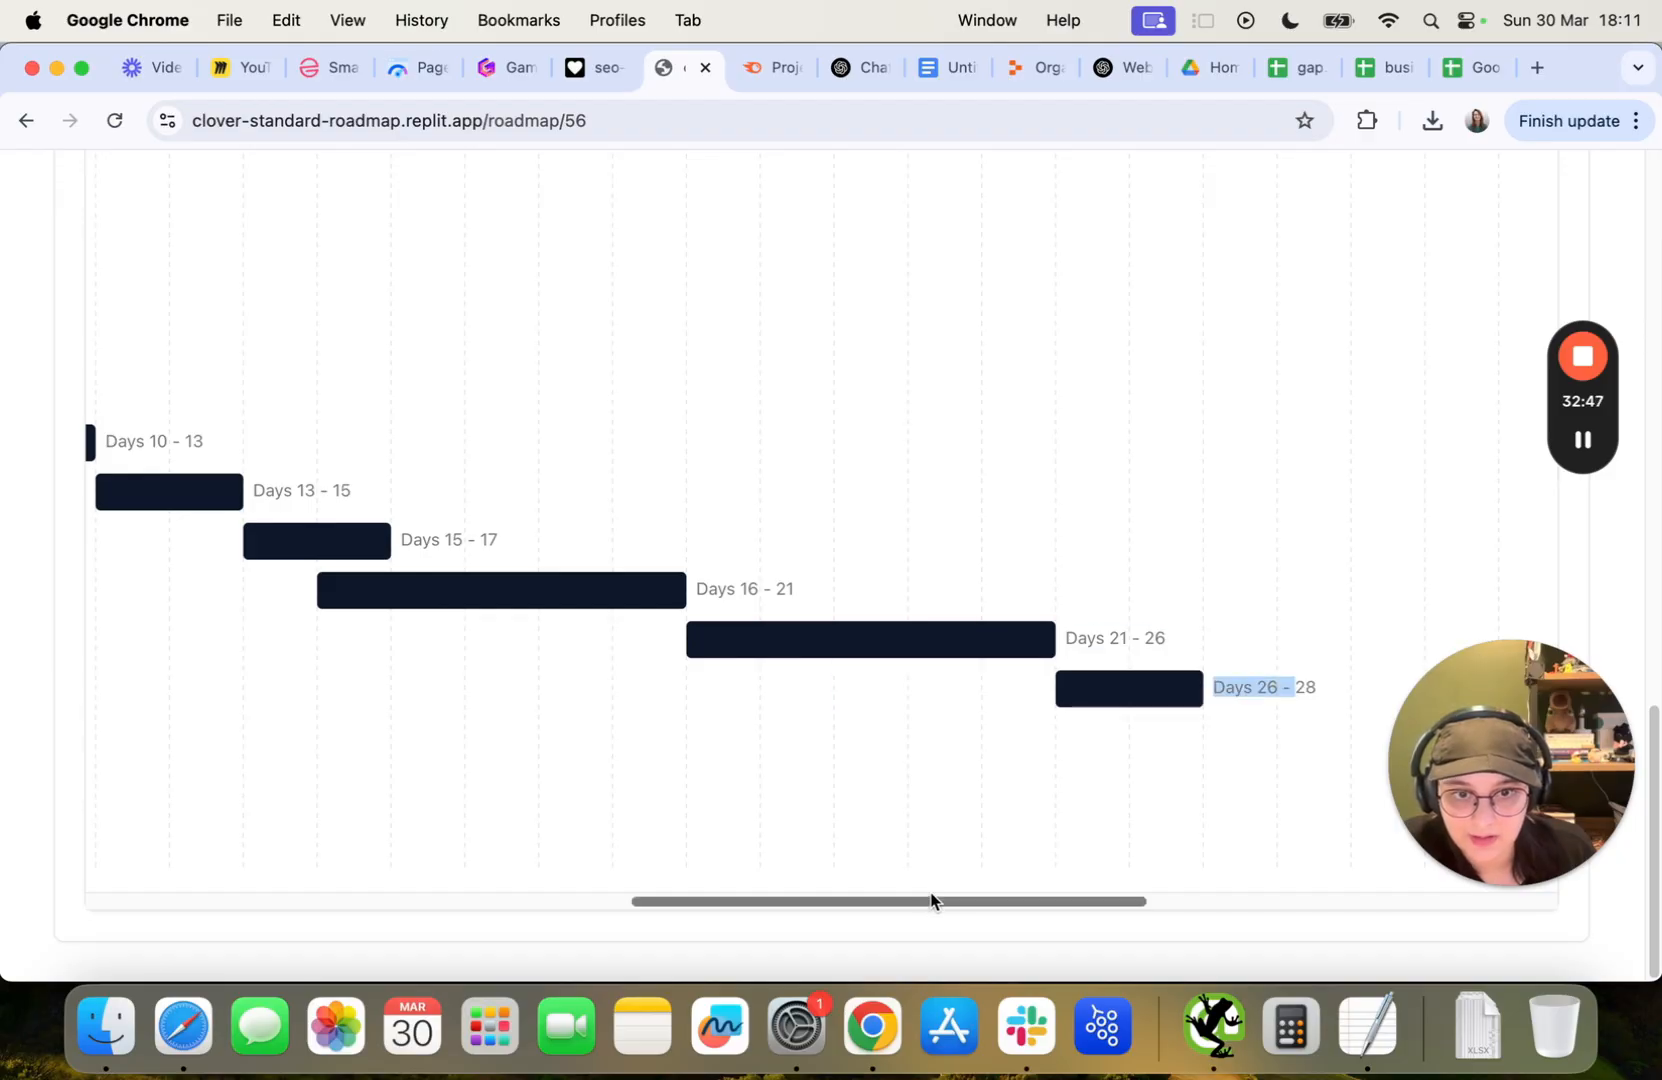
{"action": "left_click_drag", "start_coordinate": [930, 900], "coordinate": [786, 887]}
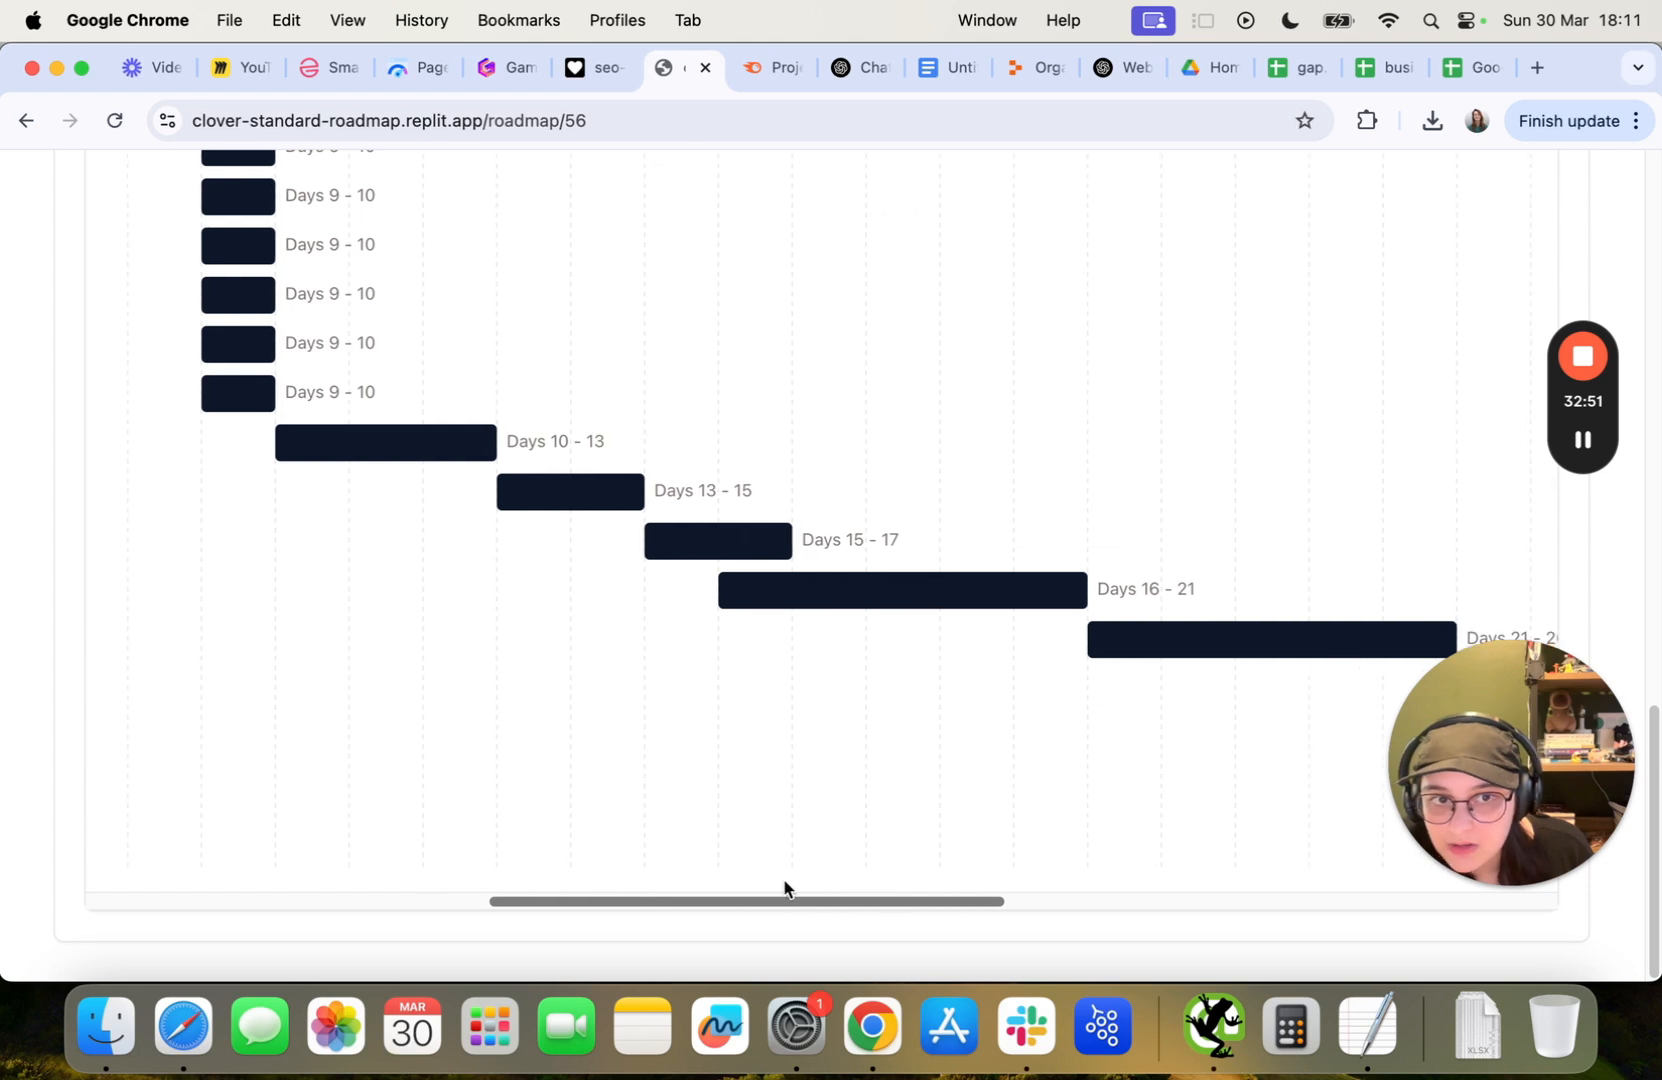
{"action": "left_click_drag", "start_coordinate": [1135, 625], "coordinate": [944, 655]}
{"action": "left_click_drag", "start_coordinate": [895, 895], "coordinate": [1030, 895]}
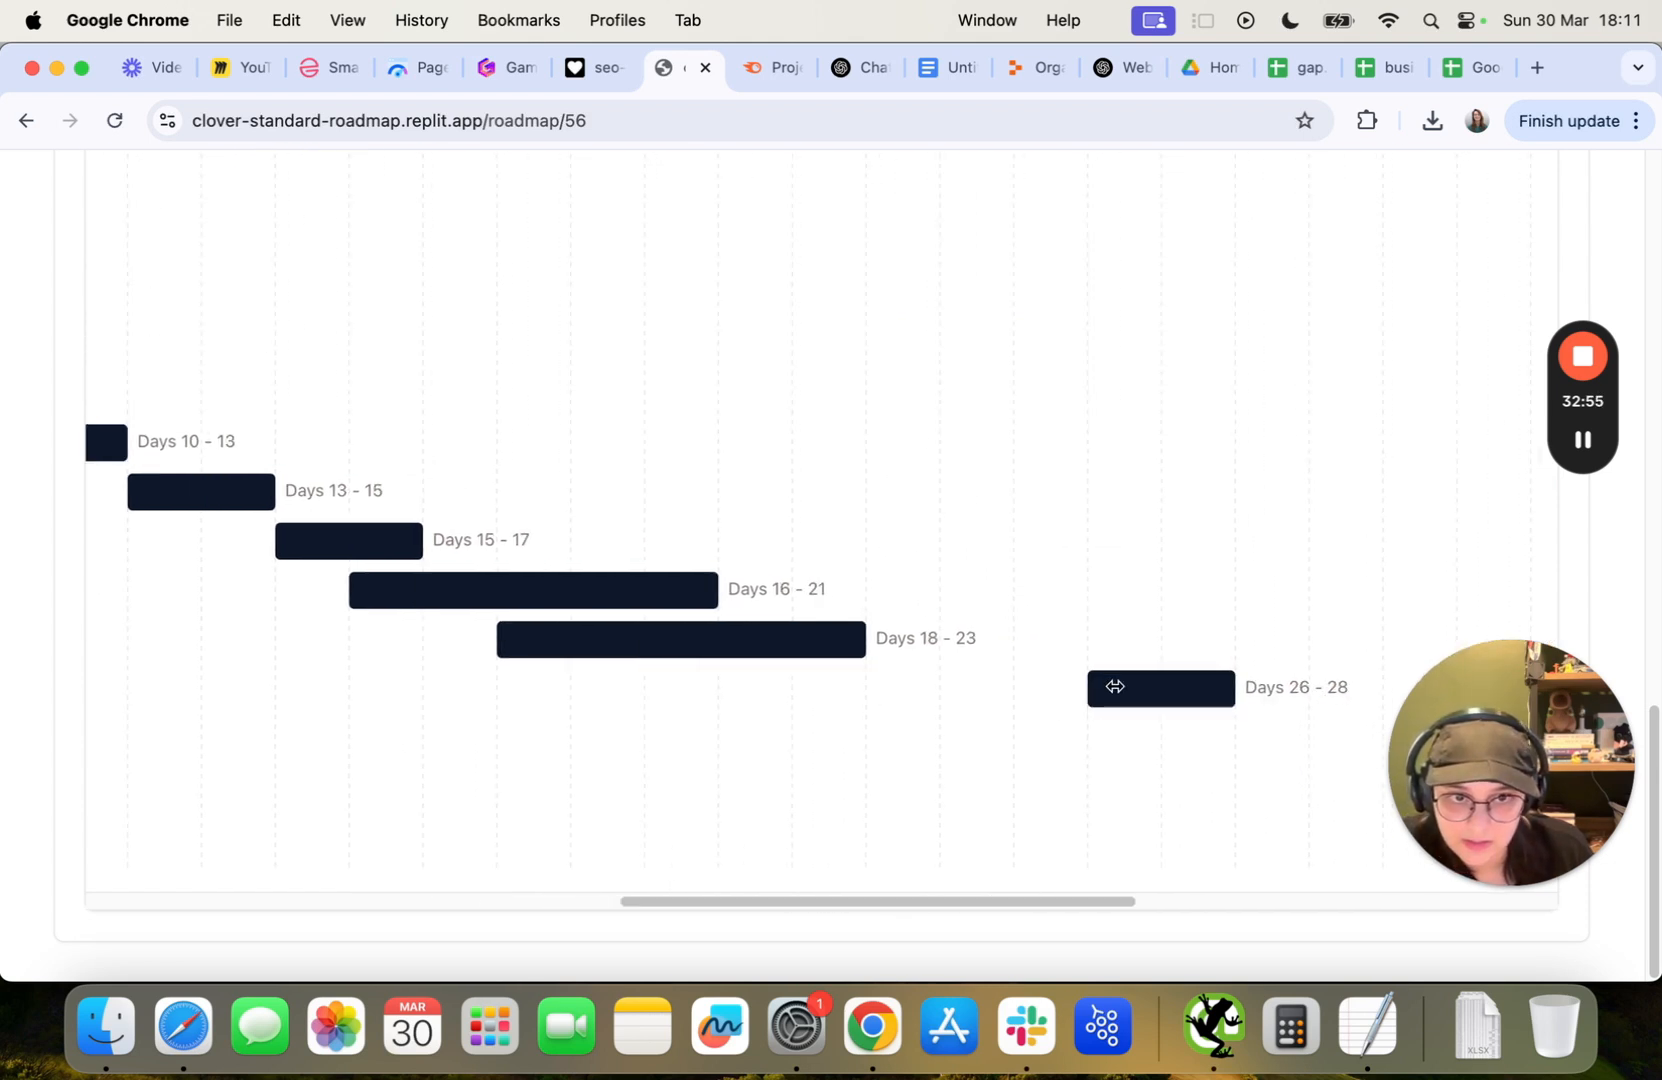
{"action": "left_click_drag", "start_coordinate": [1127, 688], "coordinate": [905, 688]}
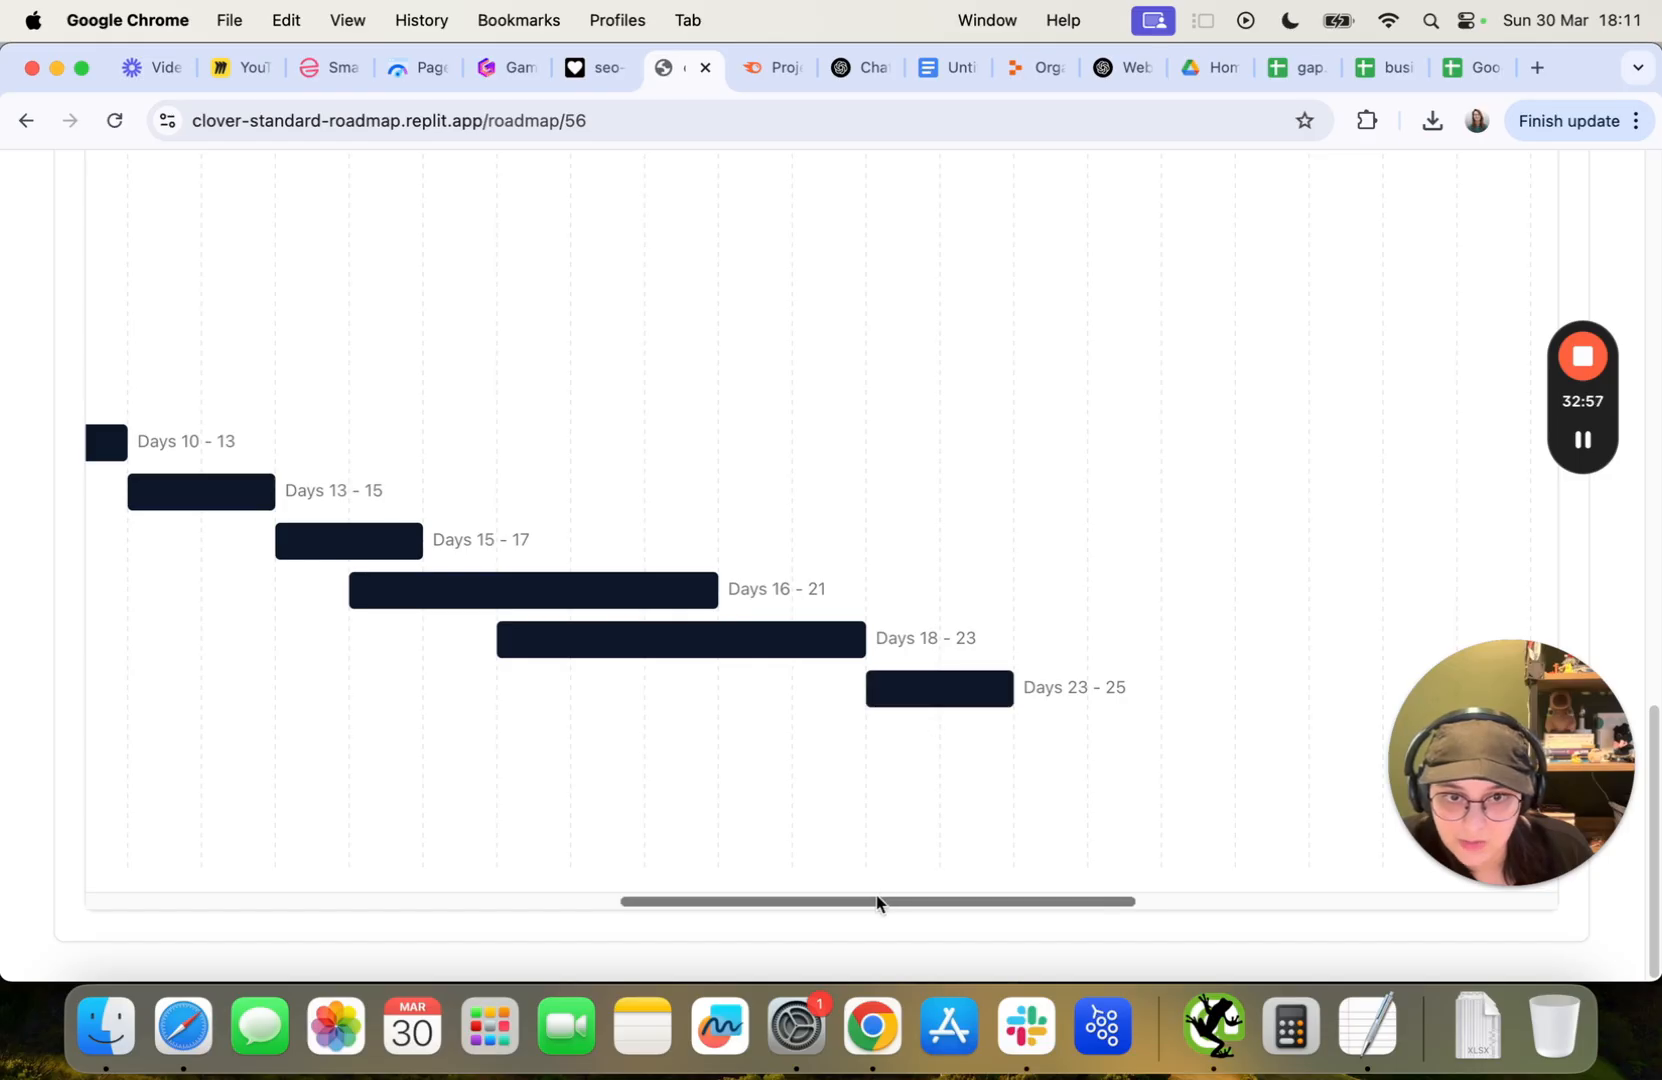
Move the Article outline task on the timeline to start on day 24.
{"action": "left_click_drag", "start_coordinate": [879, 901], "coordinate": [265, 935]}
{"action": "left_click_drag", "start_coordinate": [680, 736], "coordinate": [1641, 662]}
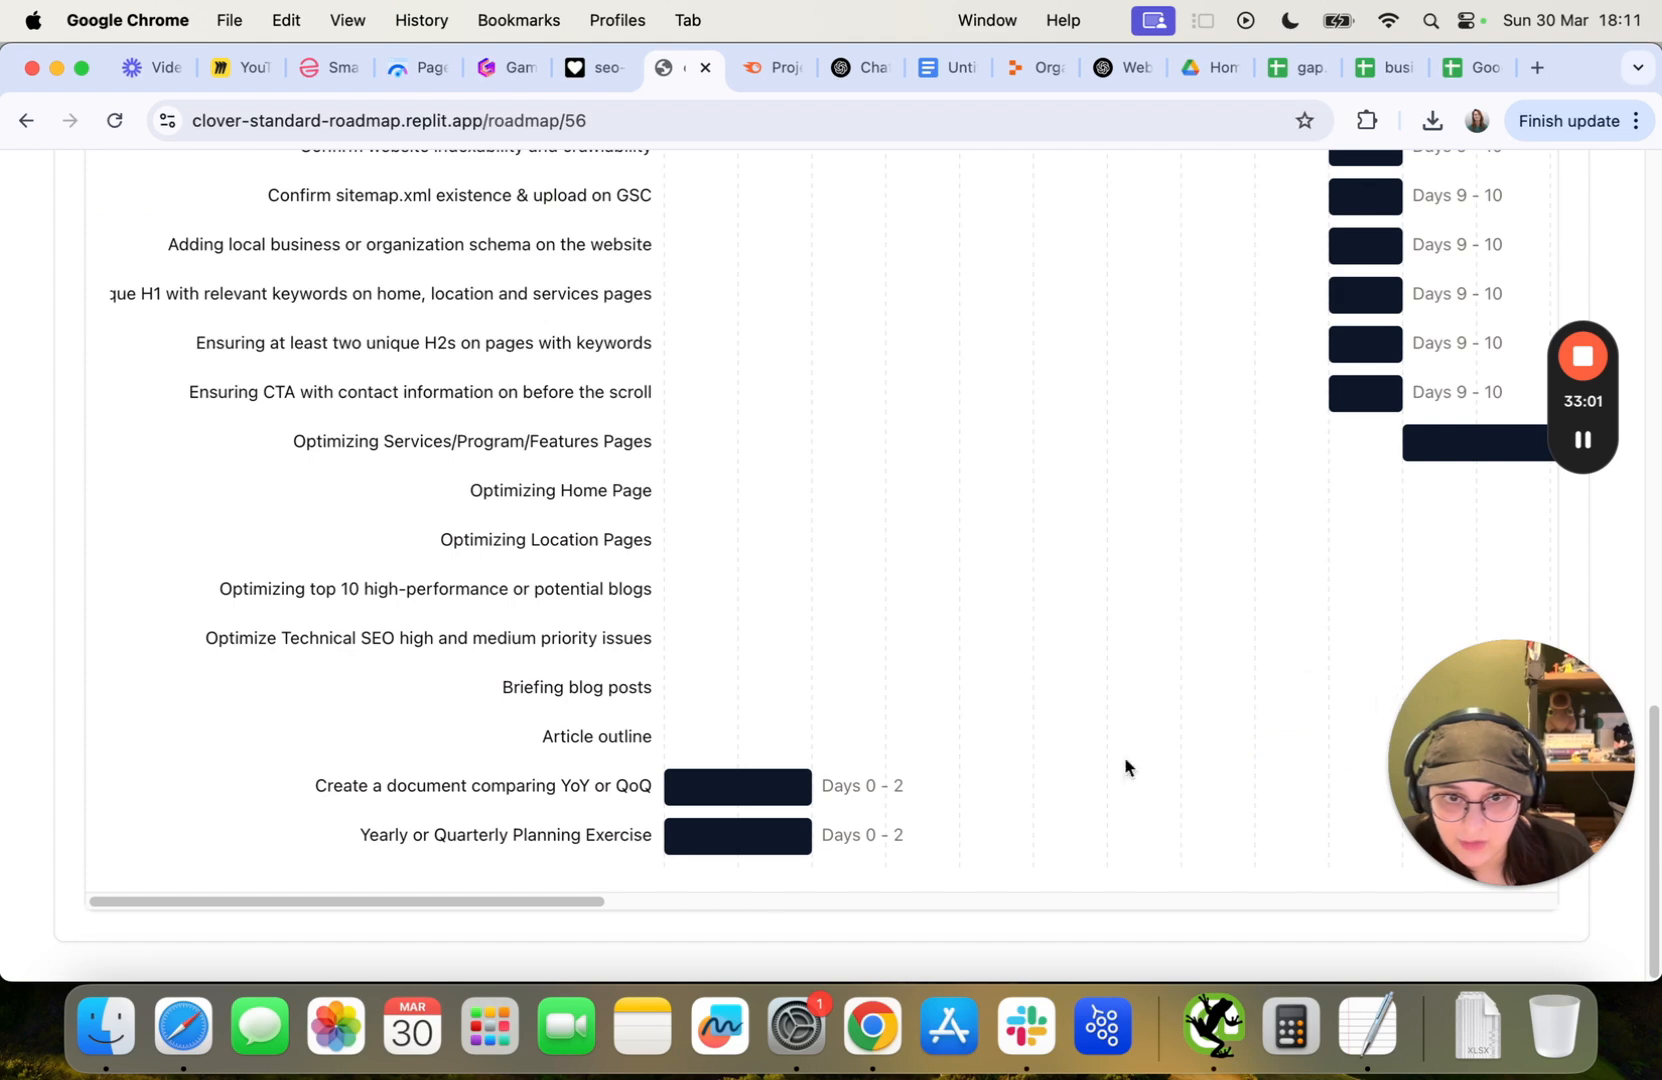
{"action": "left_click_drag", "start_coordinate": [523, 903], "coordinate": [924, 903]}
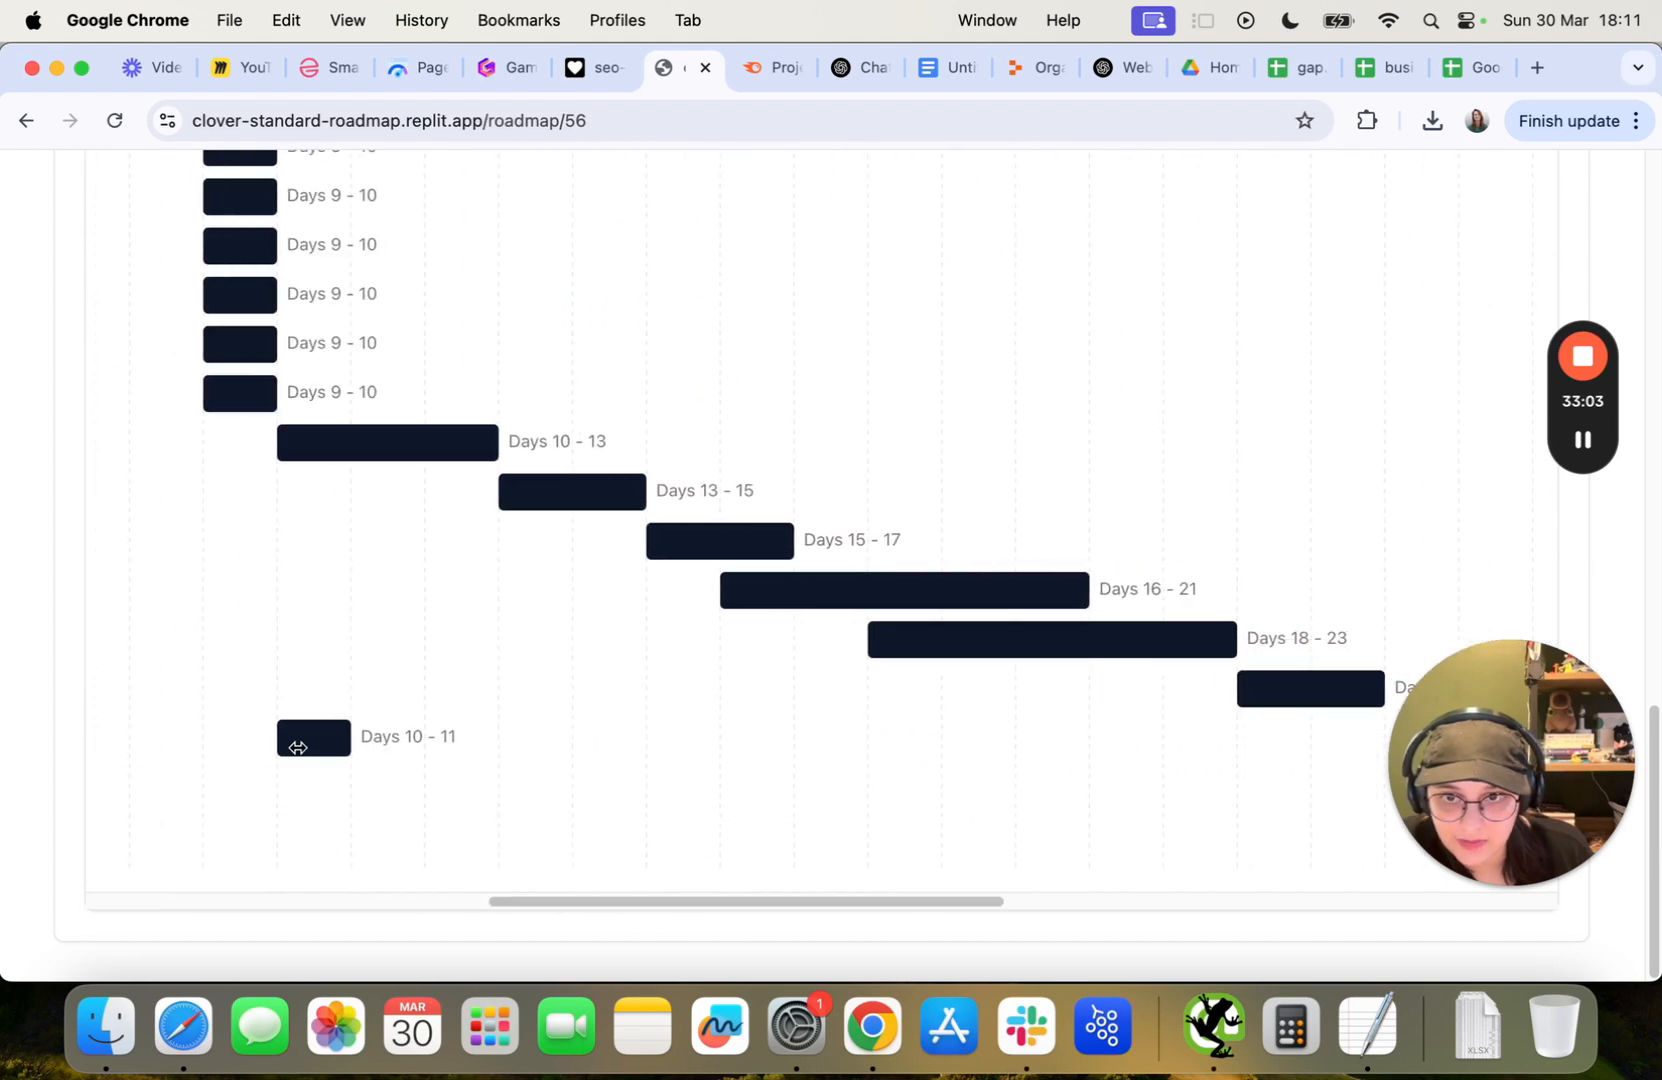
{"action": "left_click_drag", "start_coordinate": [290, 738], "coordinate": [1324, 738]}
Move the YoY or QoQ comparison document task to start on day 25 and the Yearly or Quarterly Planning Exercise on day 26.
{"action": "left_click_drag", "start_coordinate": [858, 903], "coordinate": [327, 925]}
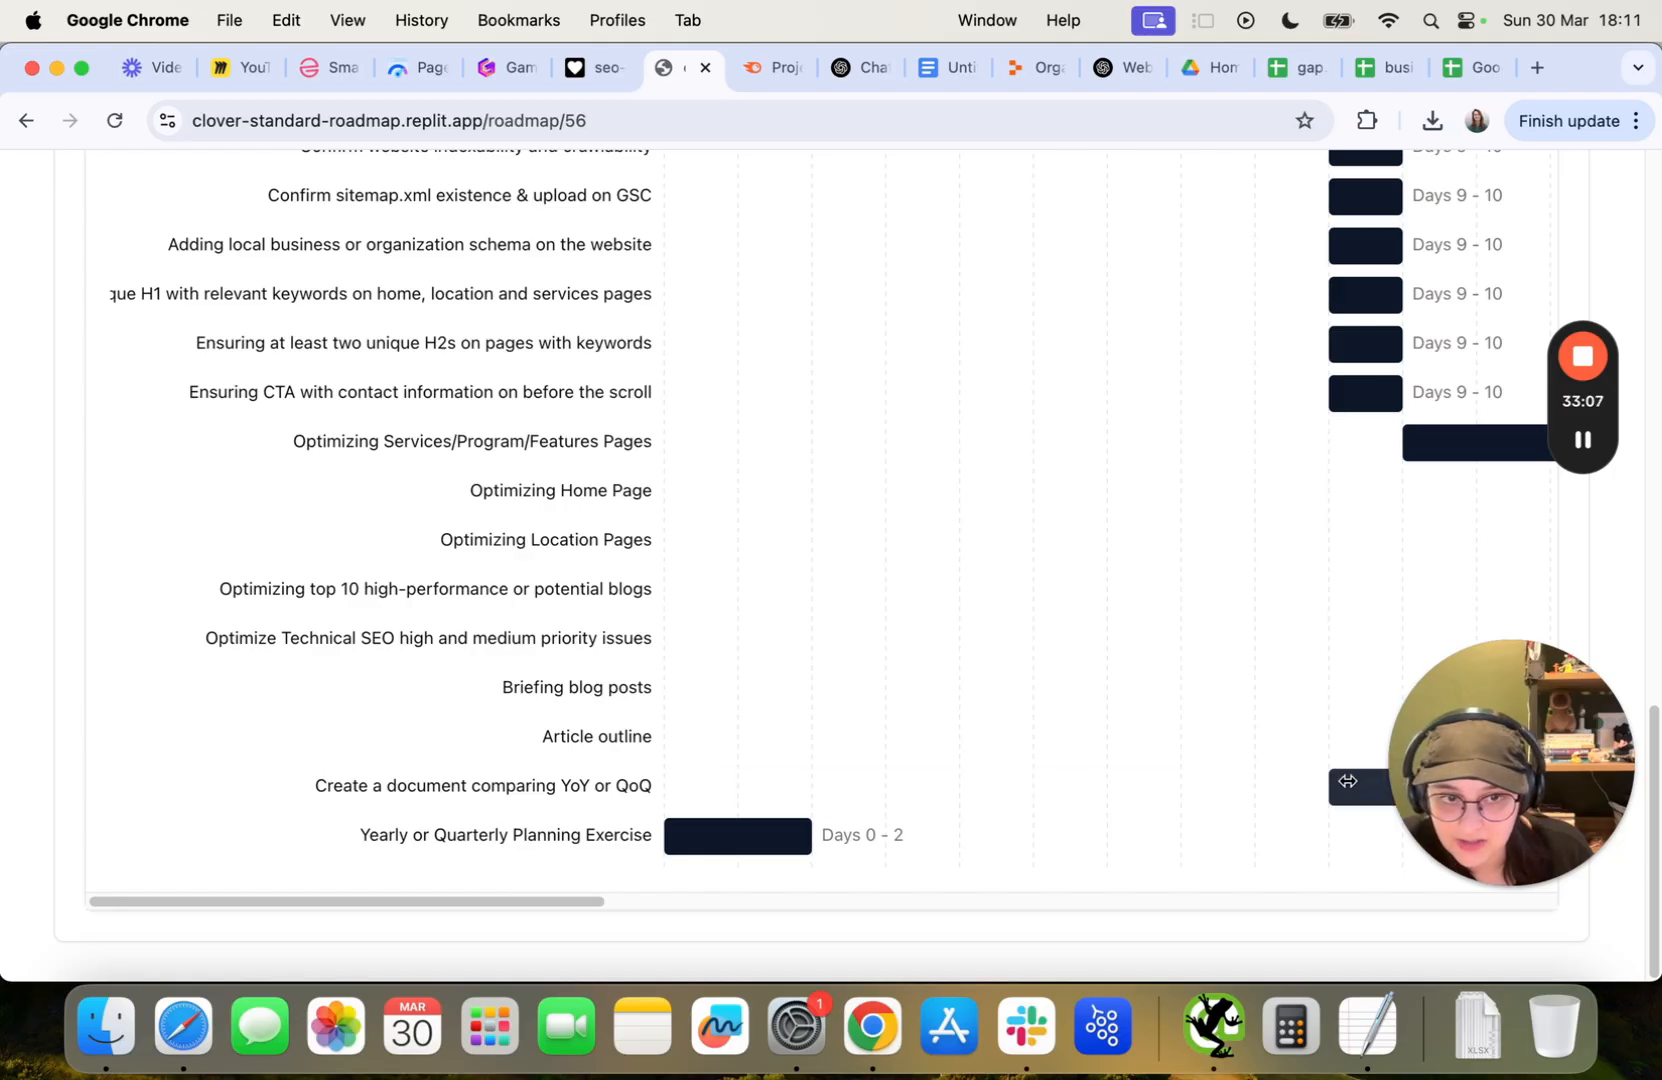
{"action": "left_click_drag", "start_coordinate": [518, 908], "coordinate": [942, 909]}
{"action": "left_click_drag", "start_coordinate": [193, 790], "coordinate": [1415, 797]}
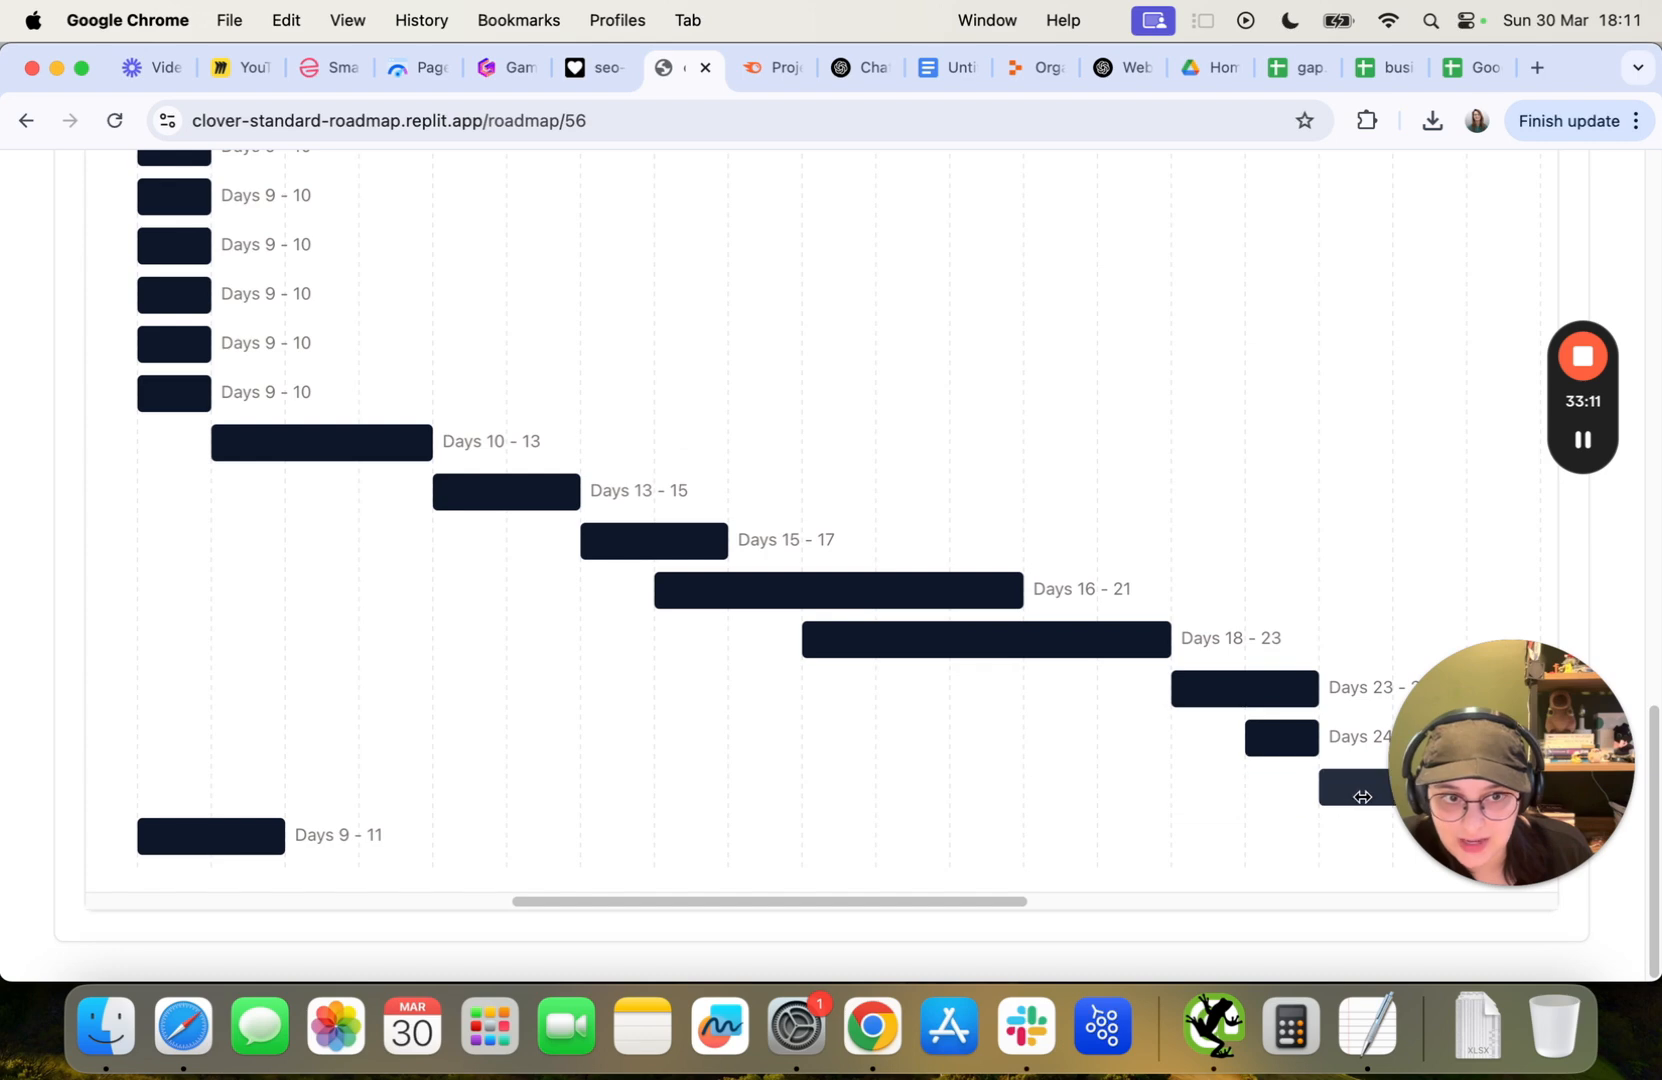
{"action": "left_click_drag", "start_coordinate": [215, 831], "coordinate": [1469, 860]}
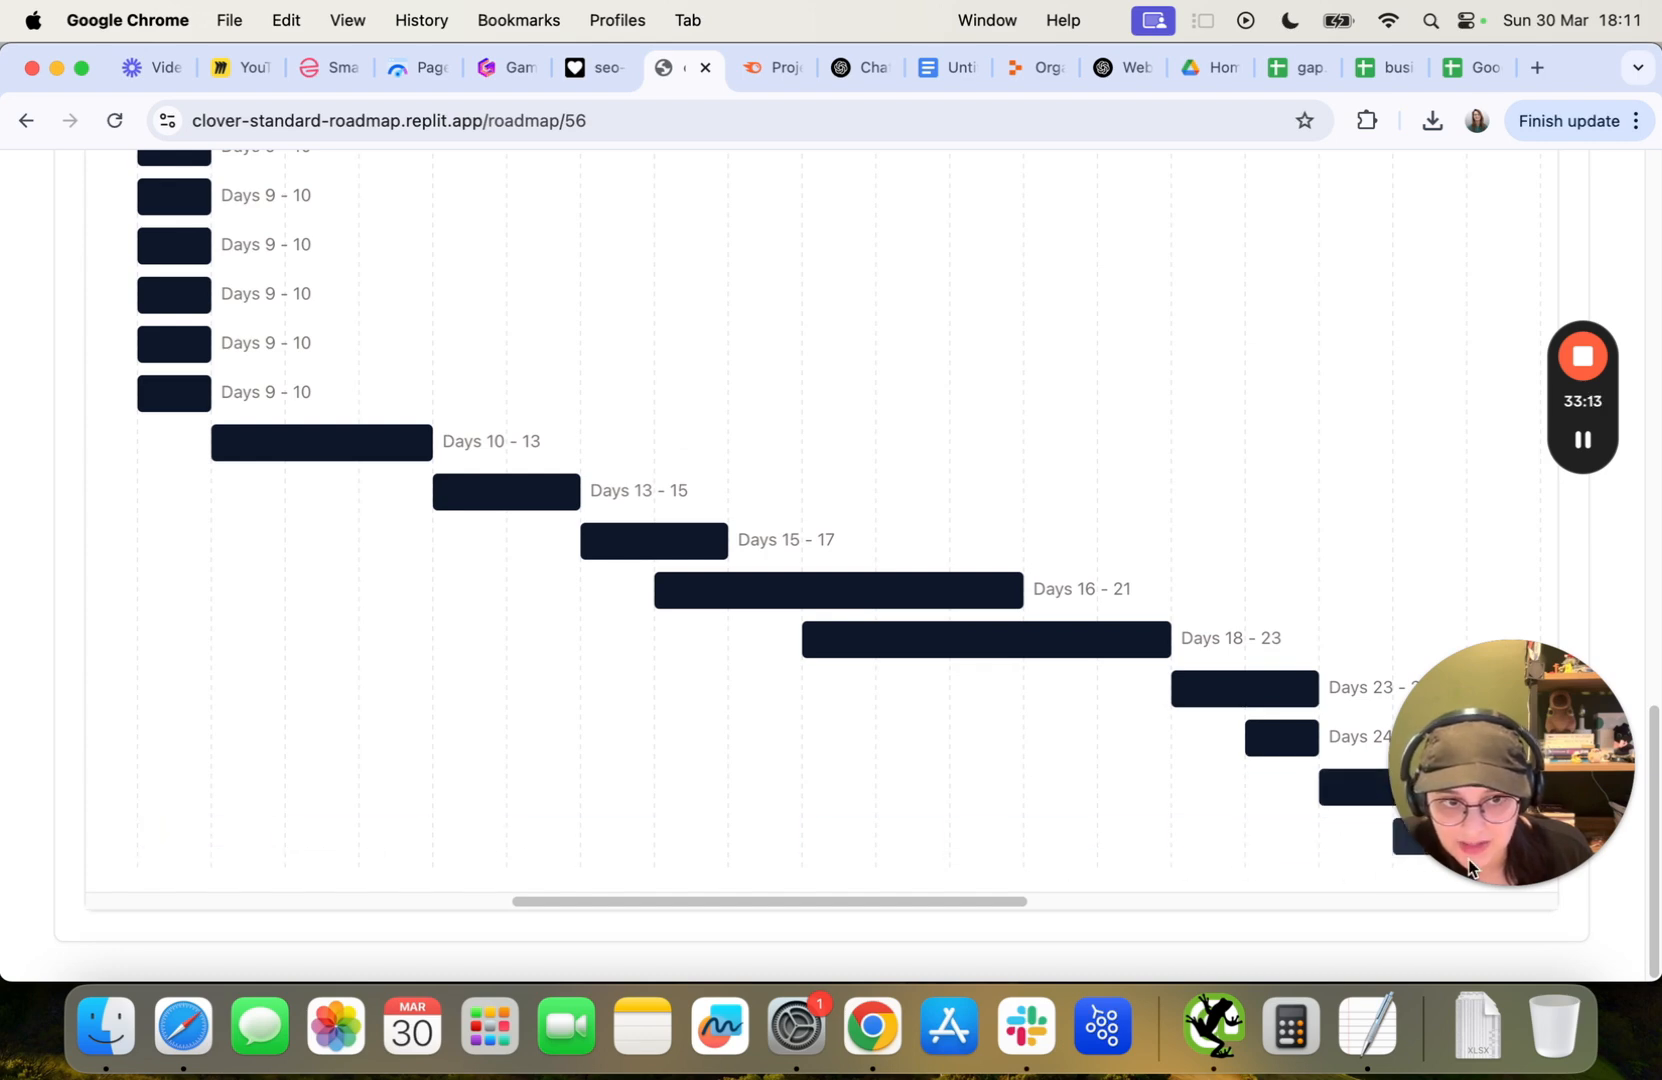
Export the rescheduled roadmap timeline to Excel and switch to Google Drive with the recent downloads opened for the upload.
{"action": "scroll", "coordinate": [801, 686], "scroll_direction": "up", "scroll_amount": 10}
{"action": "scroll", "coordinate": [616, 575], "scroll_direction": "up", "scroll_amount": 8}
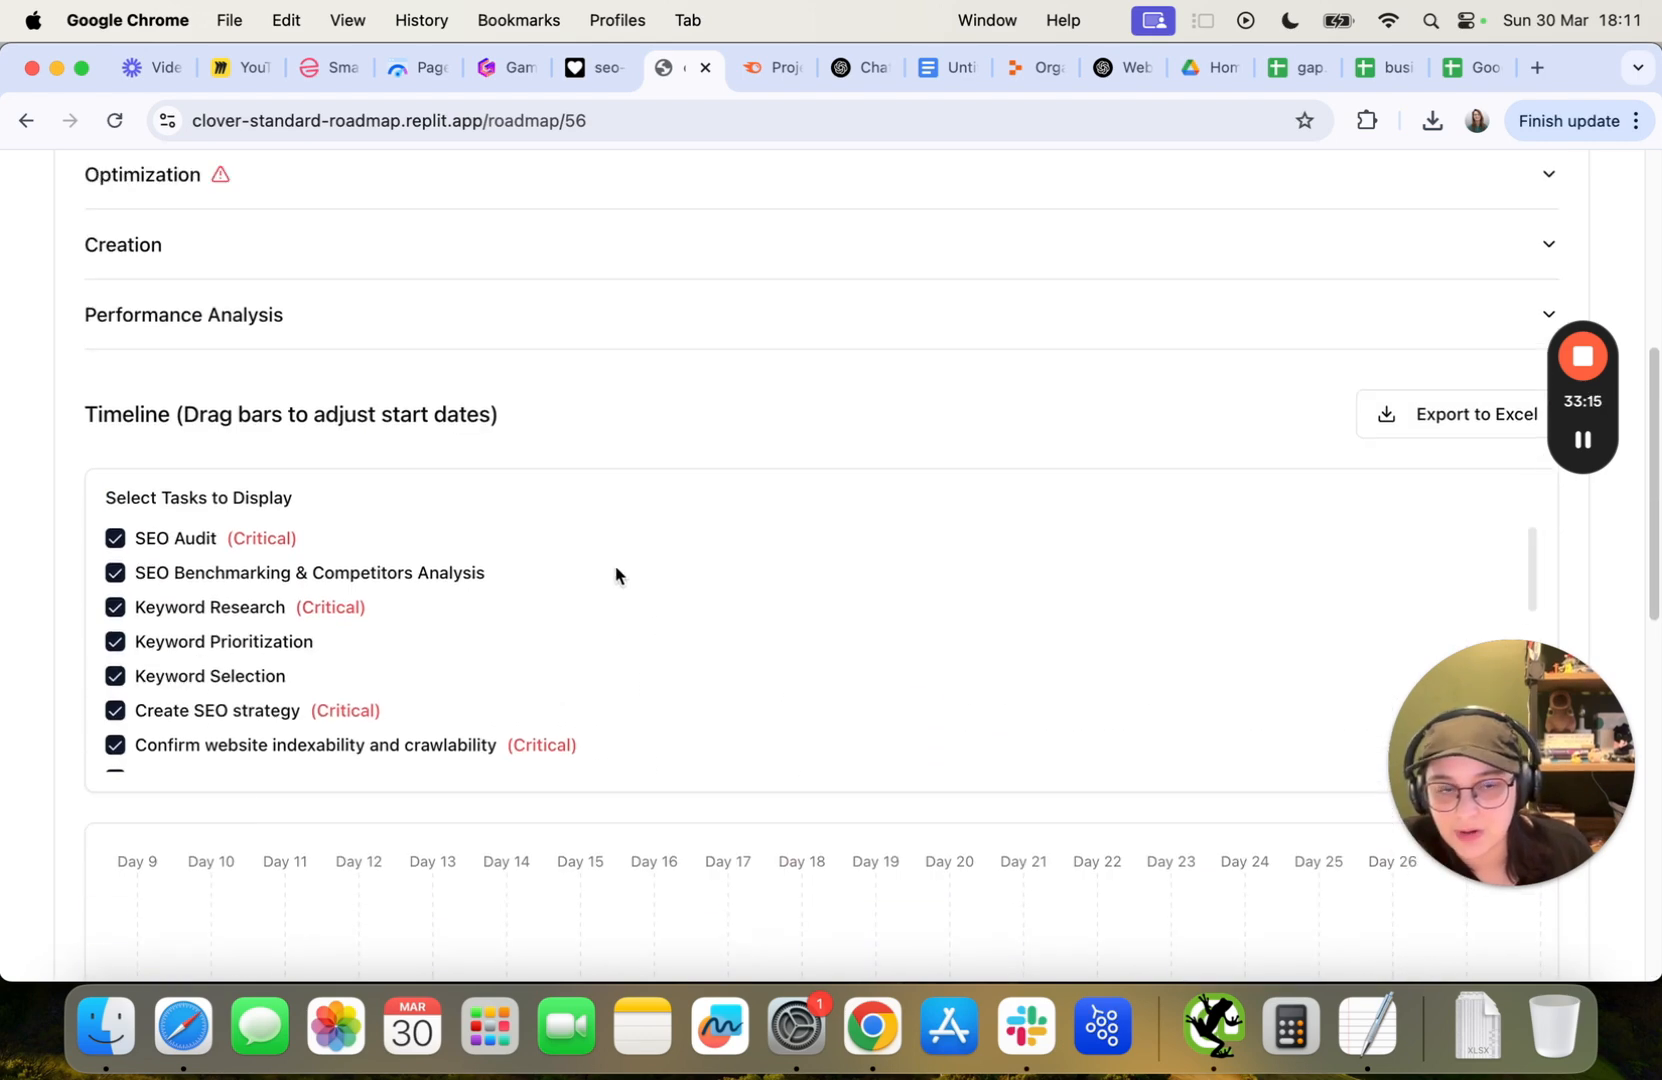
{"action": "scroll", "coordinate": [588, 596], "scroll_direction": "down", "scroll_amount": 5}
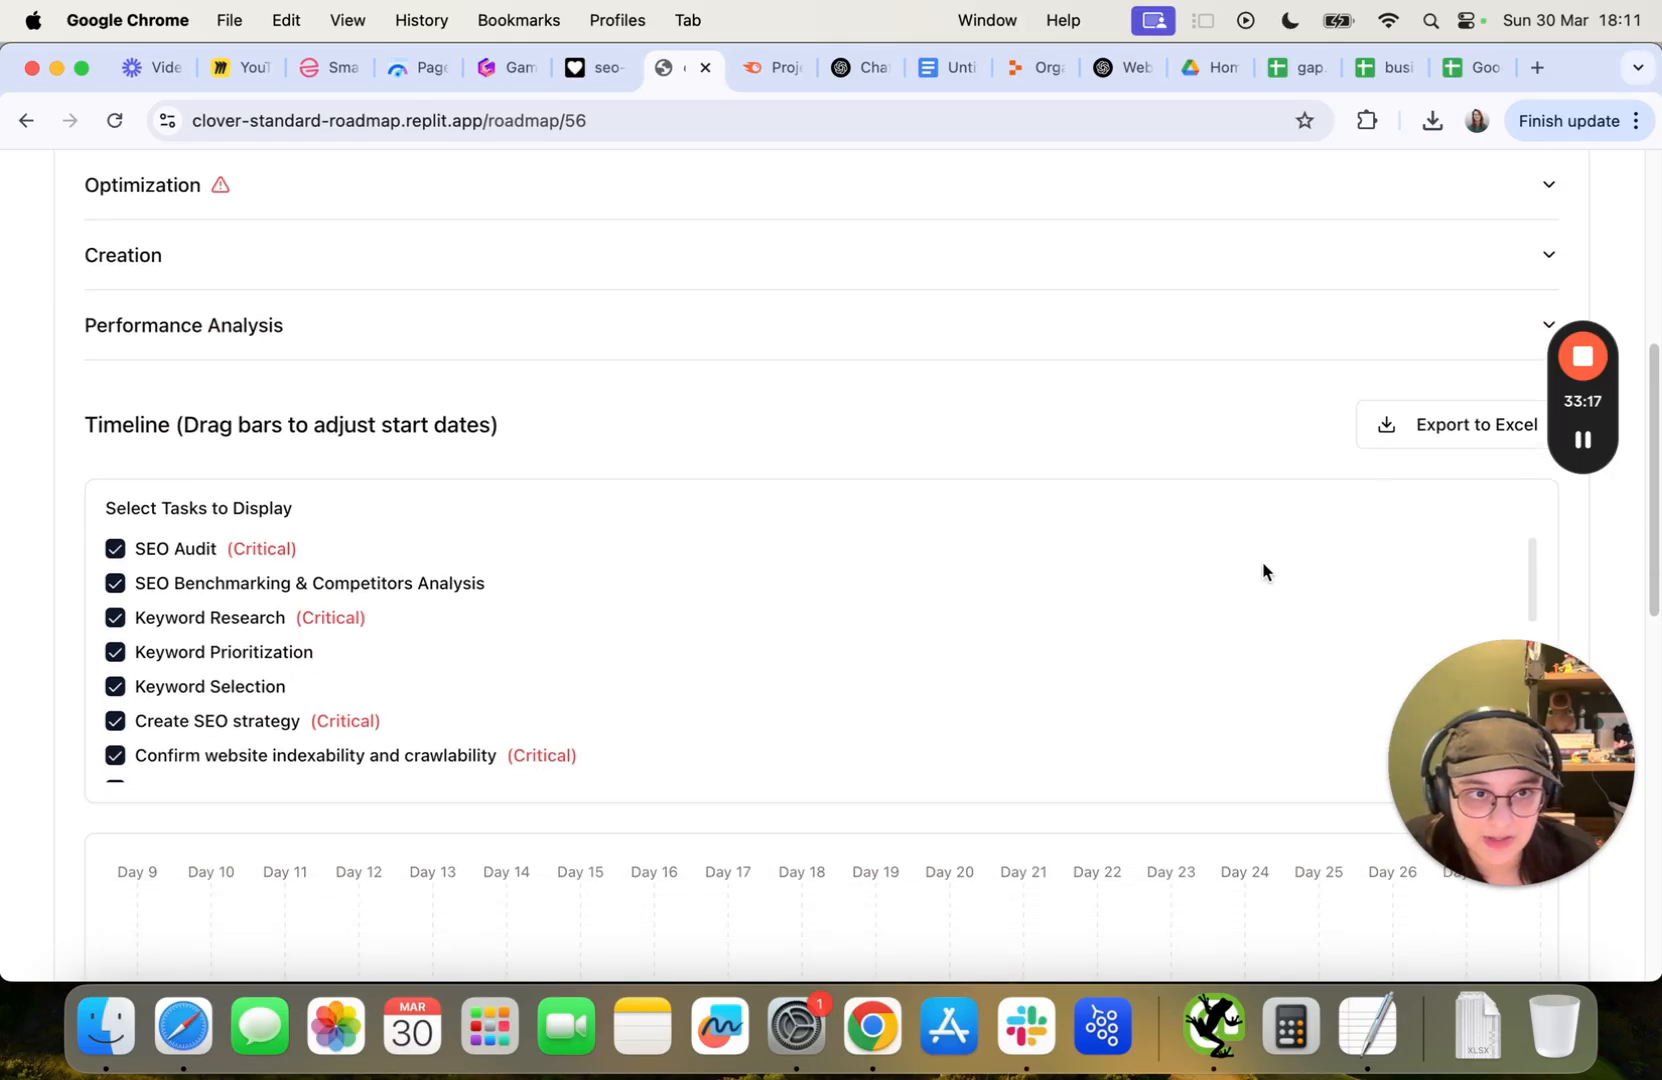
{"action": "left_click", "coordinate": [1432, 441]}
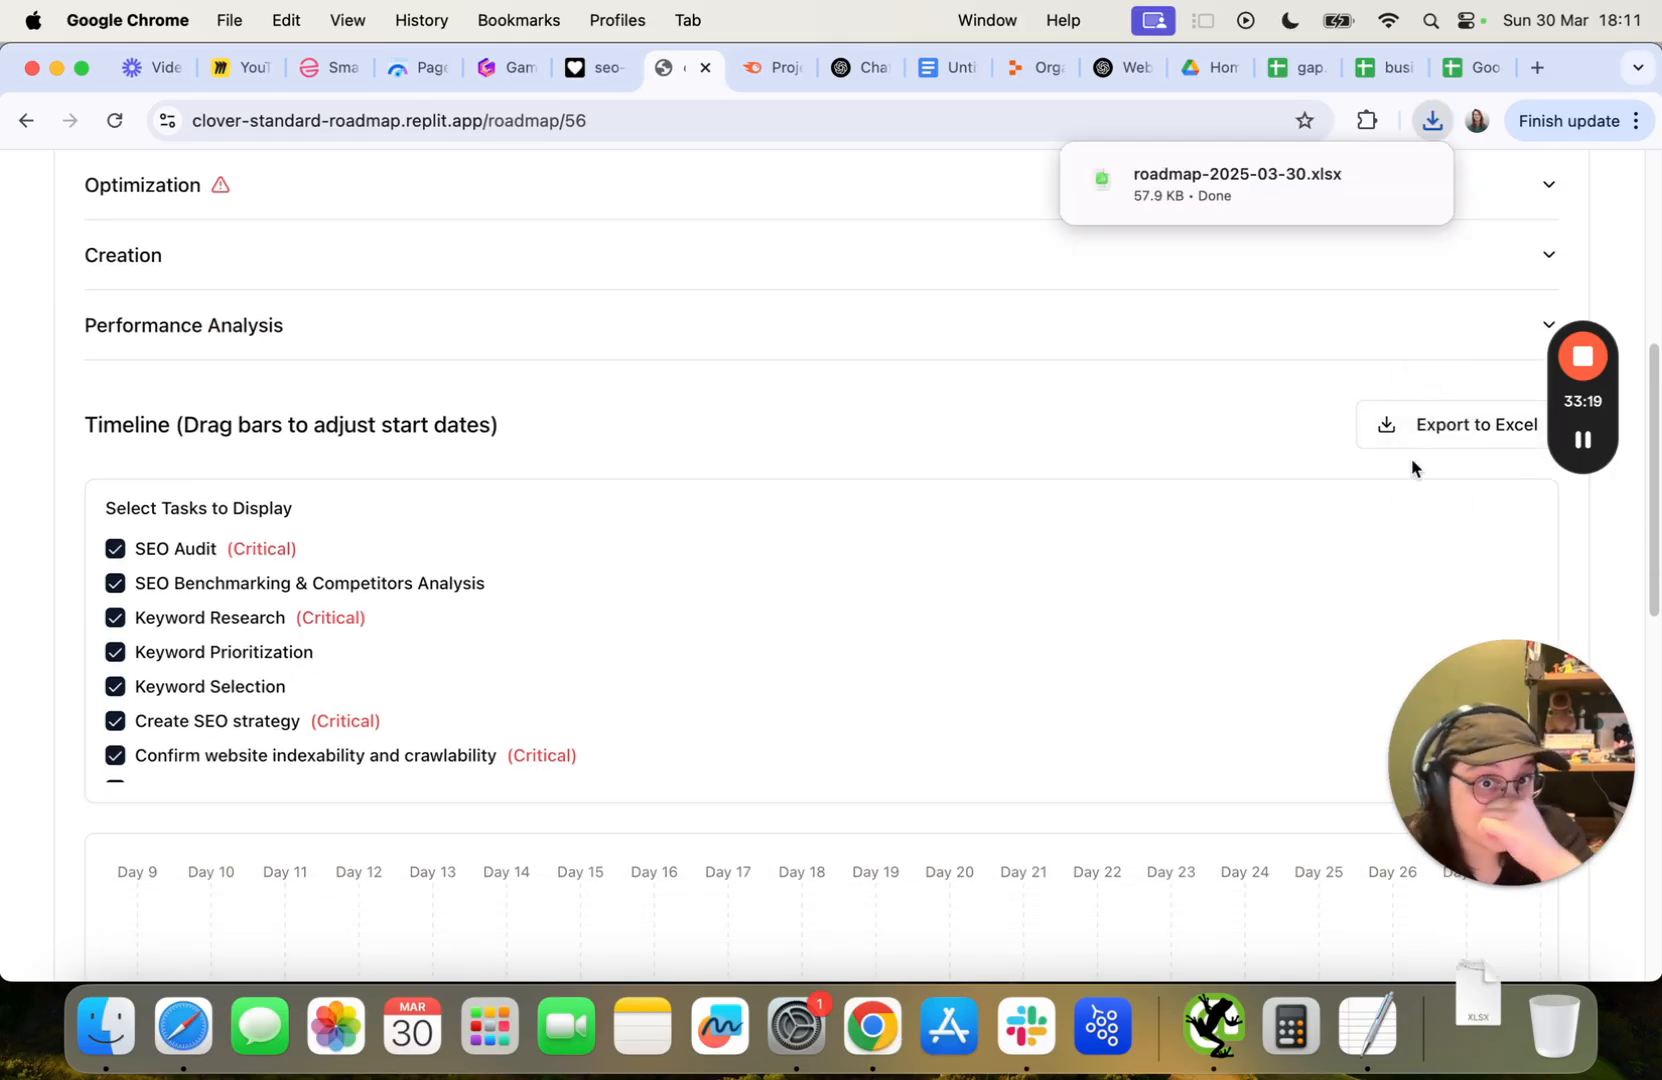
{"action": "scroll", "coordinate": [1410, 475], "scroll_direction": "up", "scroll_amount": 5}
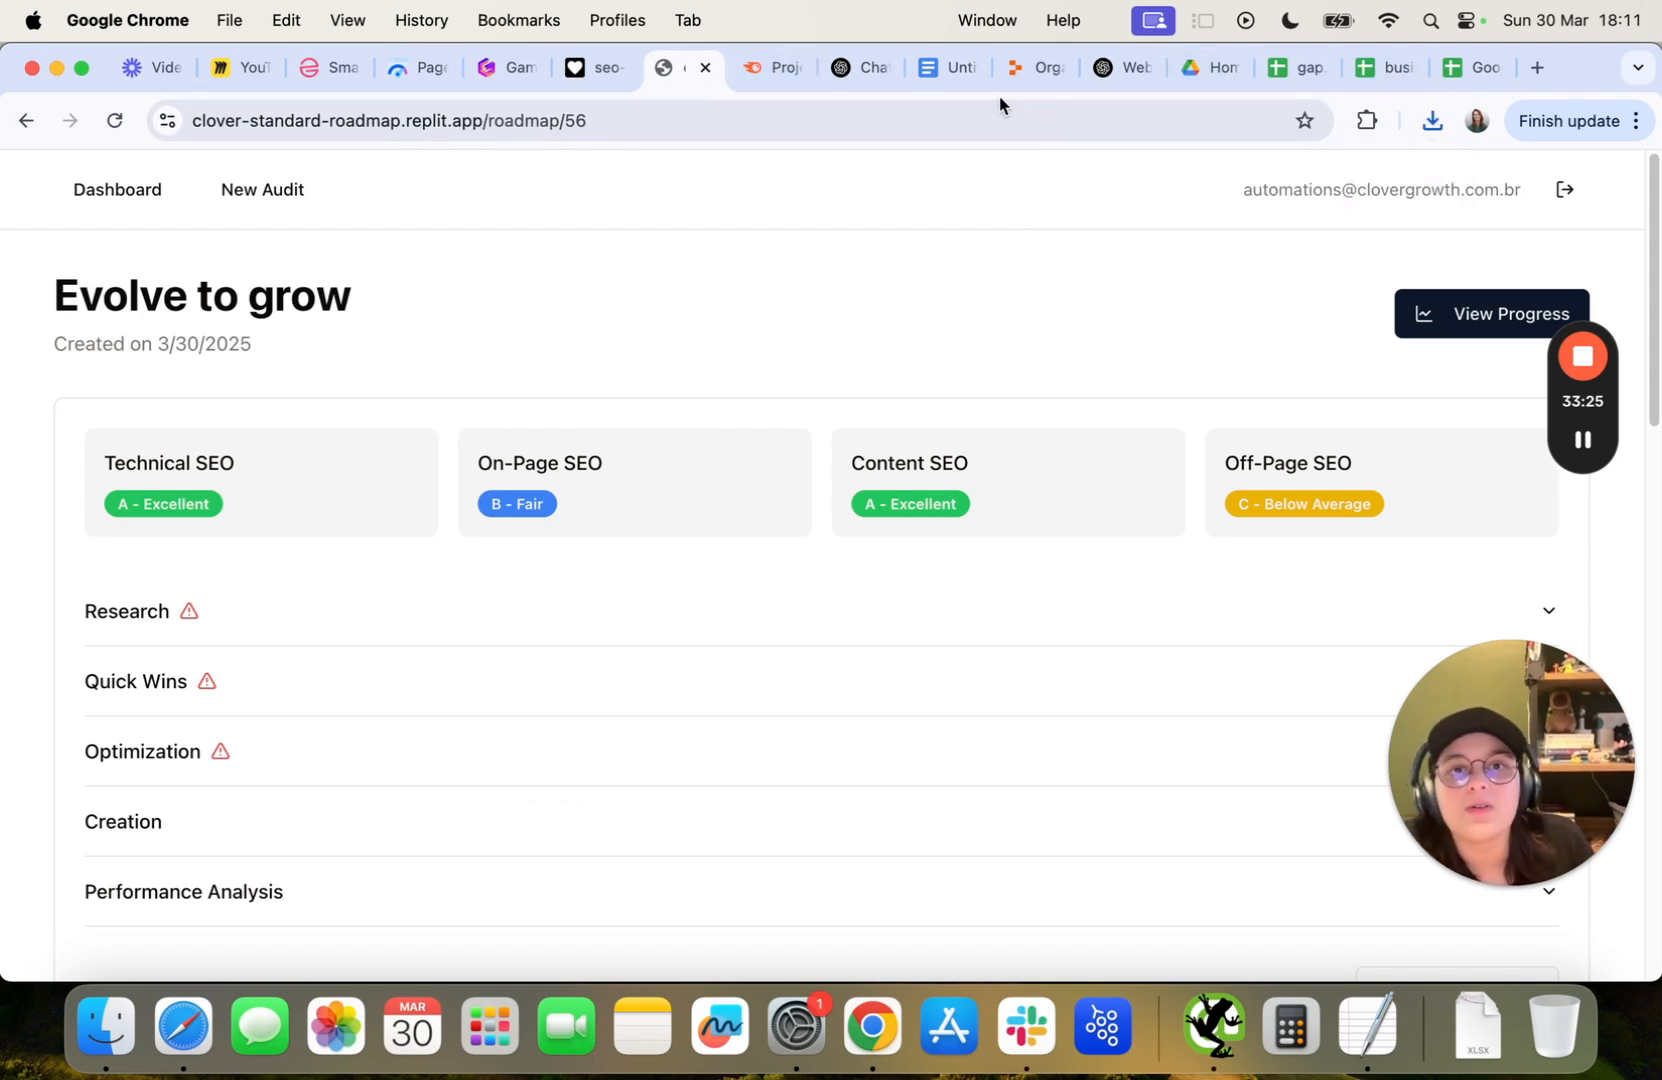
{"action": "left_click", "coordinate": [1203, 68]}
{"action": "left_click", "coordinate": [1432, 120]}
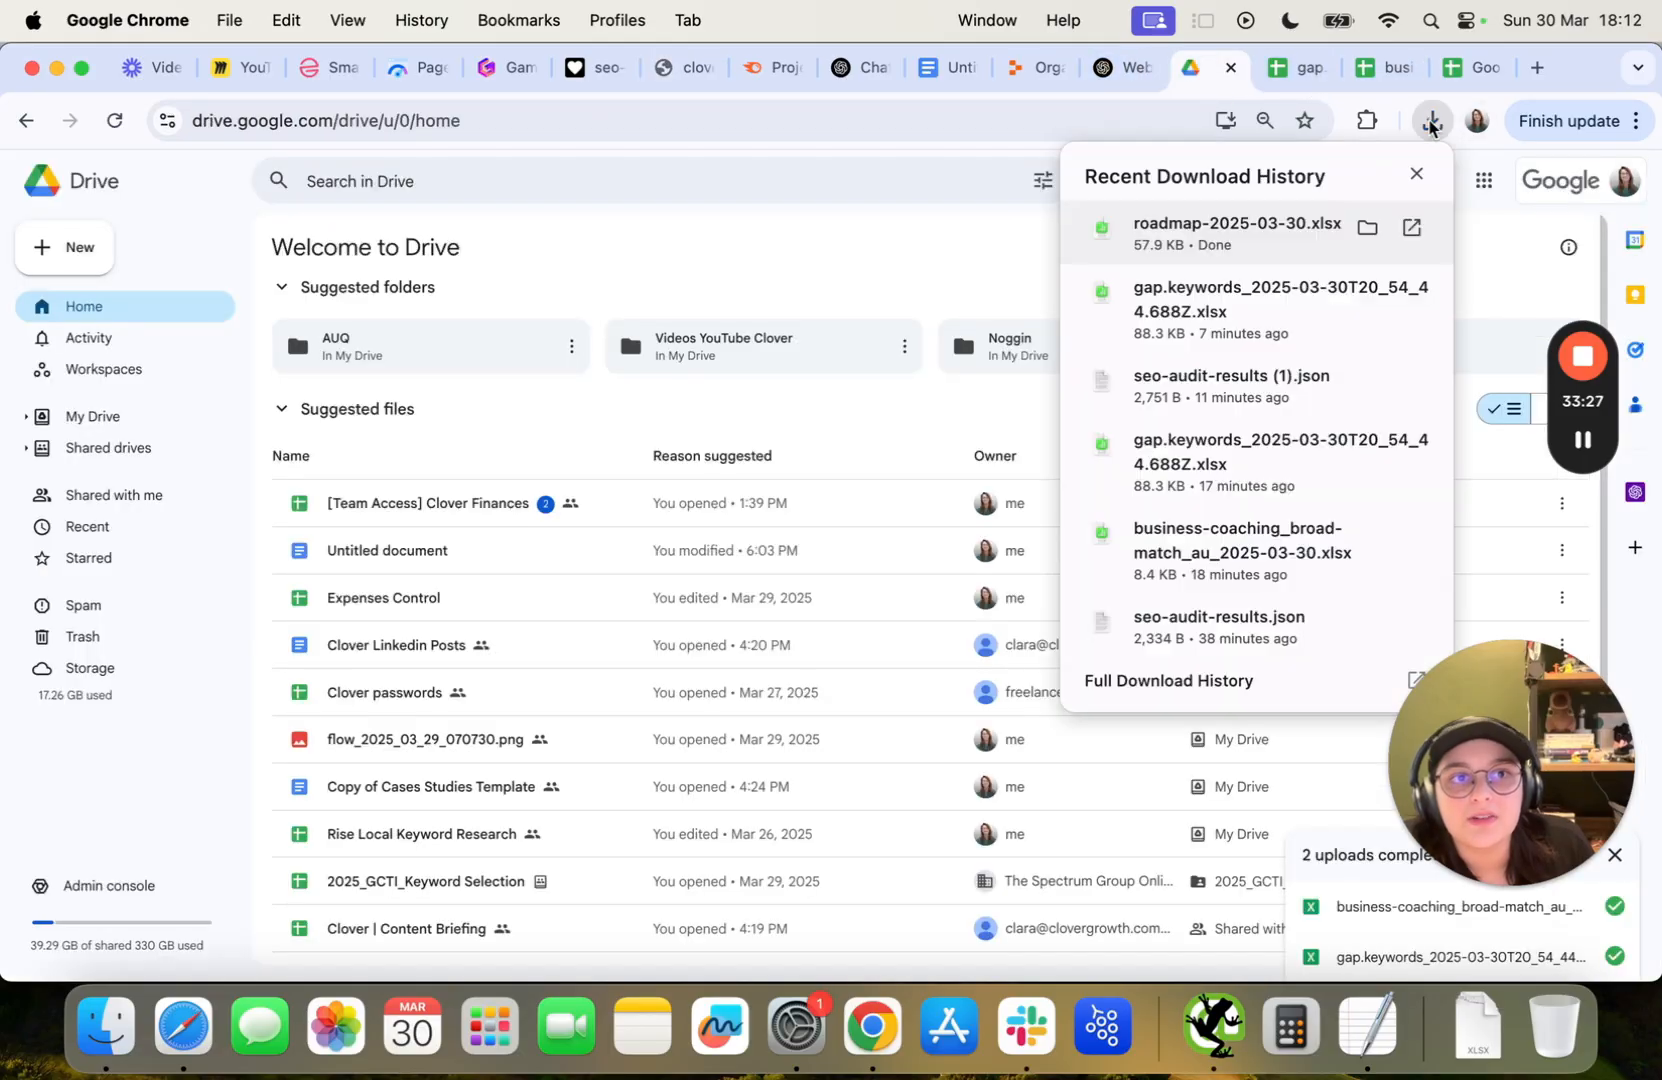
Switch to the Evolve to Grow SEO Strategy document and review it down to the SEO Roadmap task table and attached file.
{"action": "left_click", "coordinate": [880, 67]}
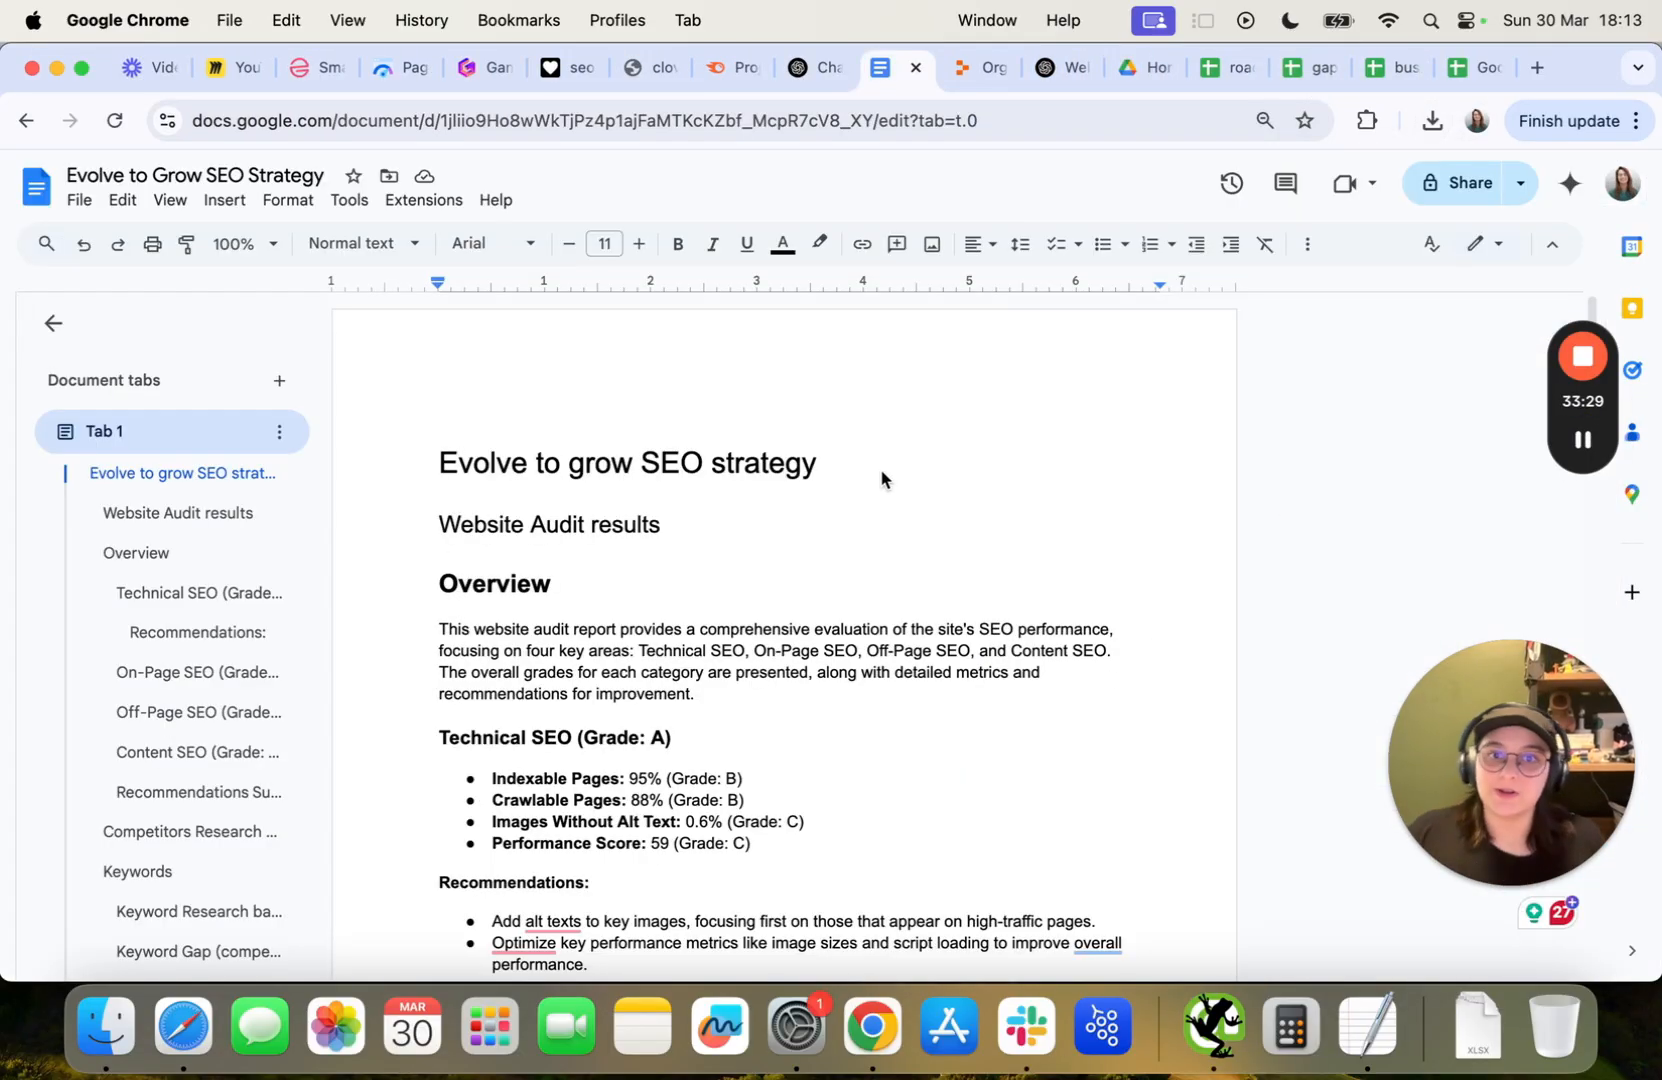
{"action": "scroll", "coordinate": [590, 634], "scroll_direction": "down", "scroll_amount": 20}
{"action": "scroll", "coordinate": [590, 634], "scroll_direction": "down", "scroll_amount": 20}
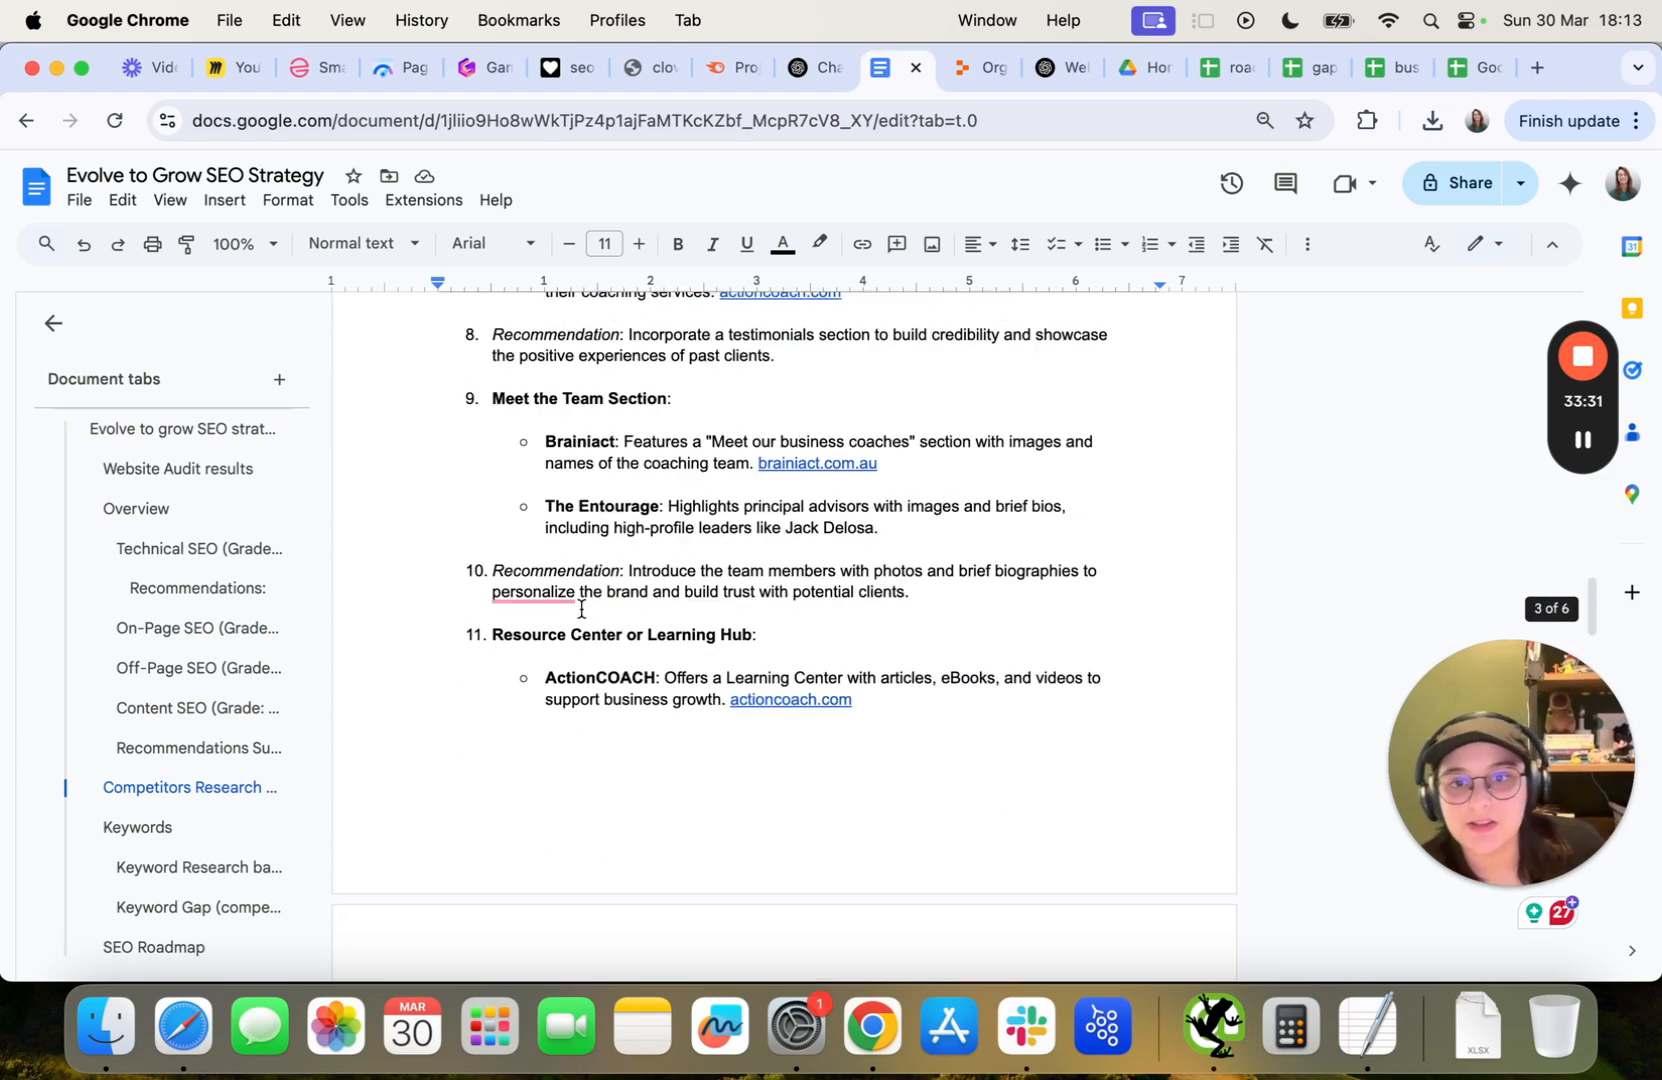
{"action": "scroll", "coordinate": [587, 607], "scroll_direction": "down", "scroll_amount": 6}
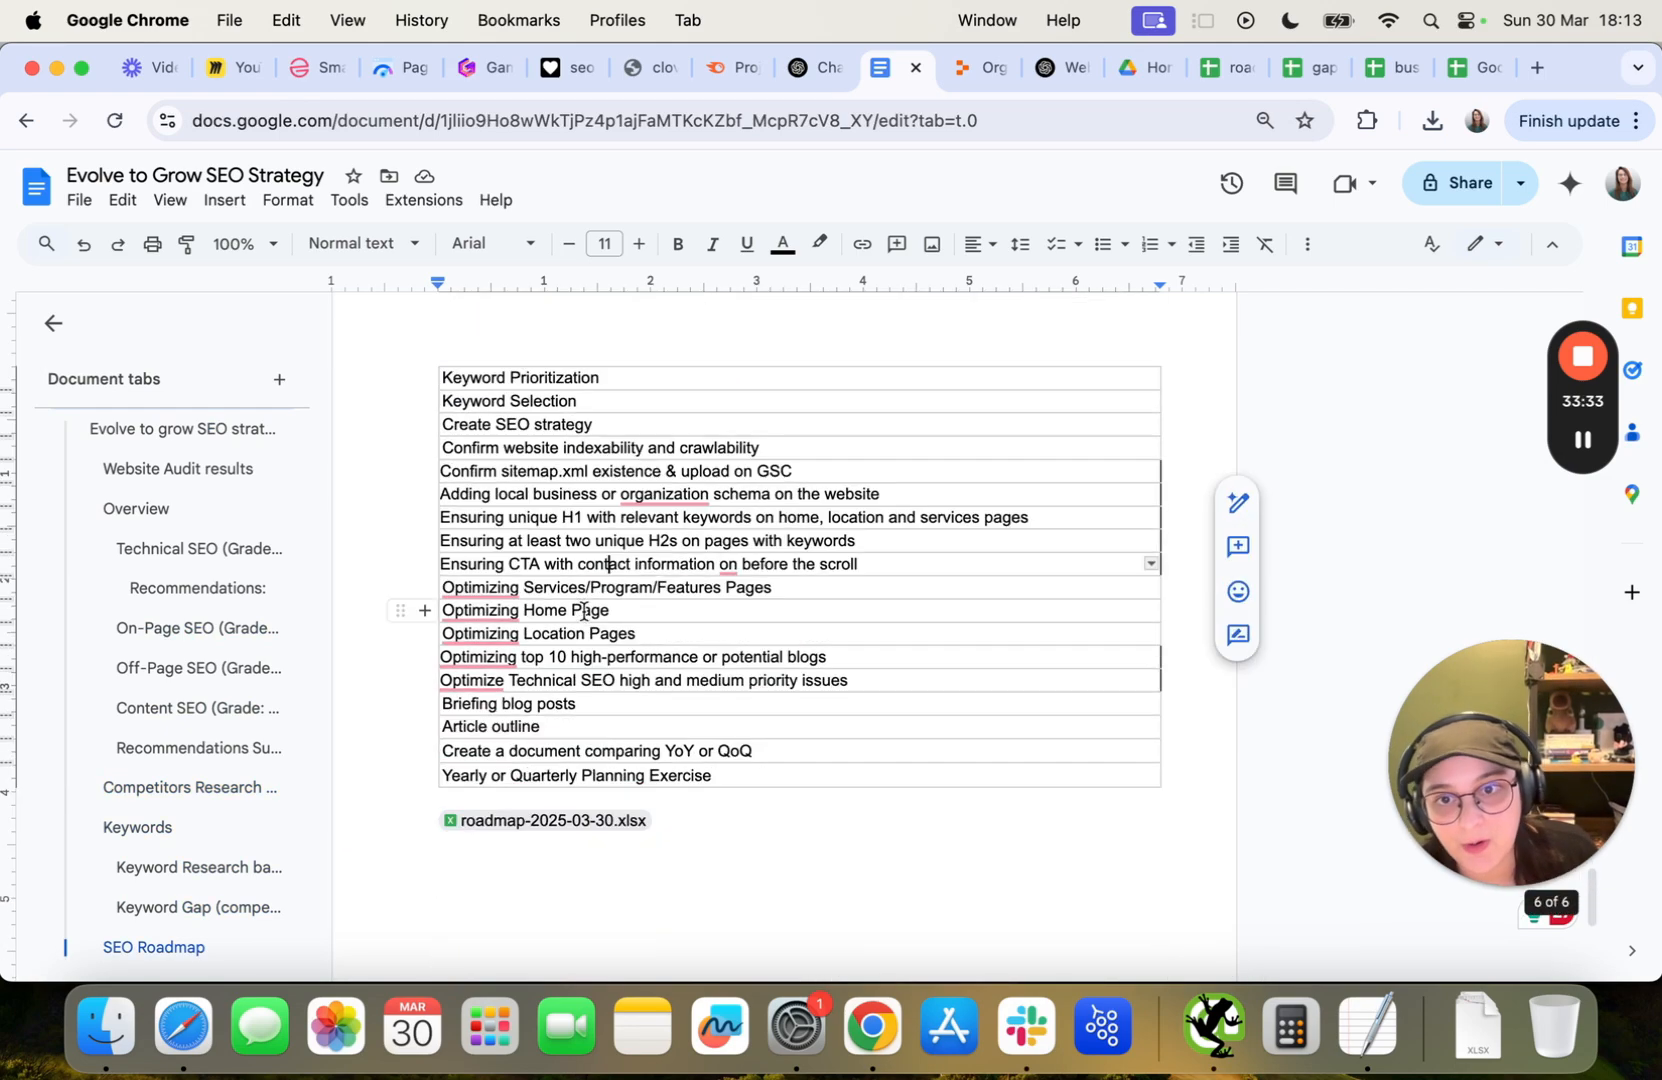
{"action": "scroll", "coordinate": [590, 600], "scroll_direction": "up", "scroll_amount": 2}
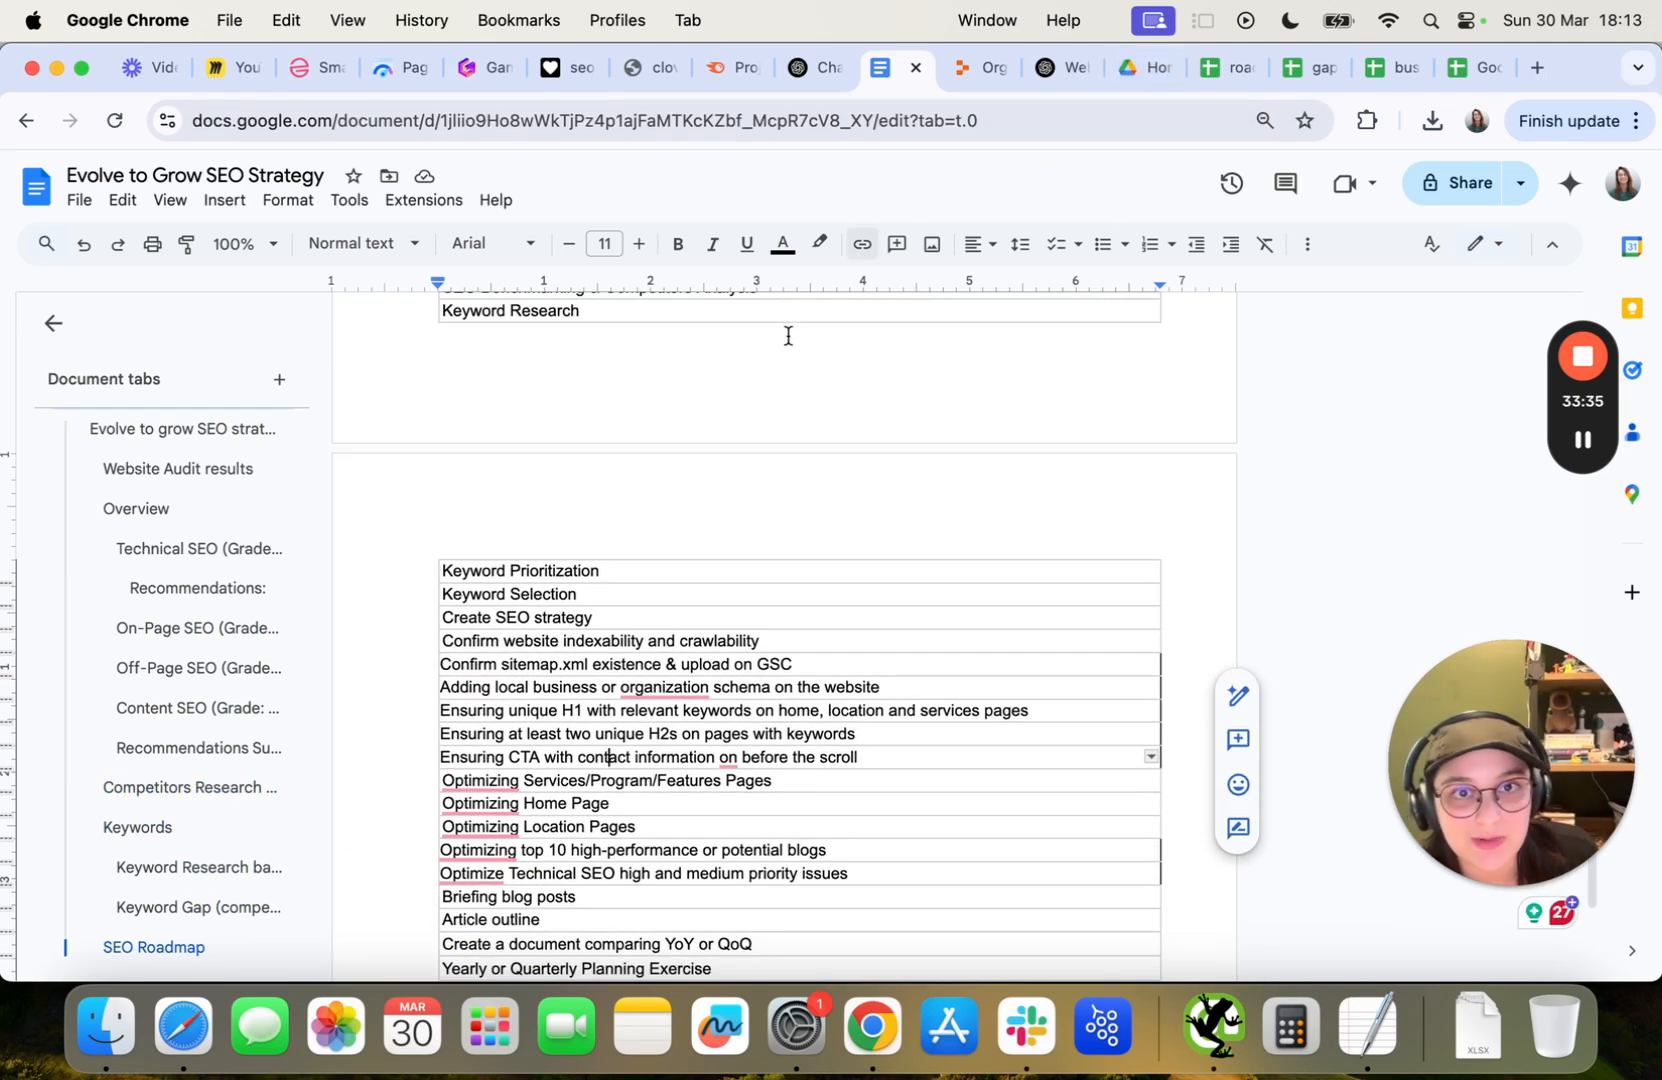
Place the roadmap-2025-03-30 spreadsheet beside the strategy document in the browser and view its task timeline.
{"action": "left_click_drag", "start_coordinate": [1222, 68], "coordinate": [935, 78]}
{"action": "left_click", "coordinate": [742, 432]}
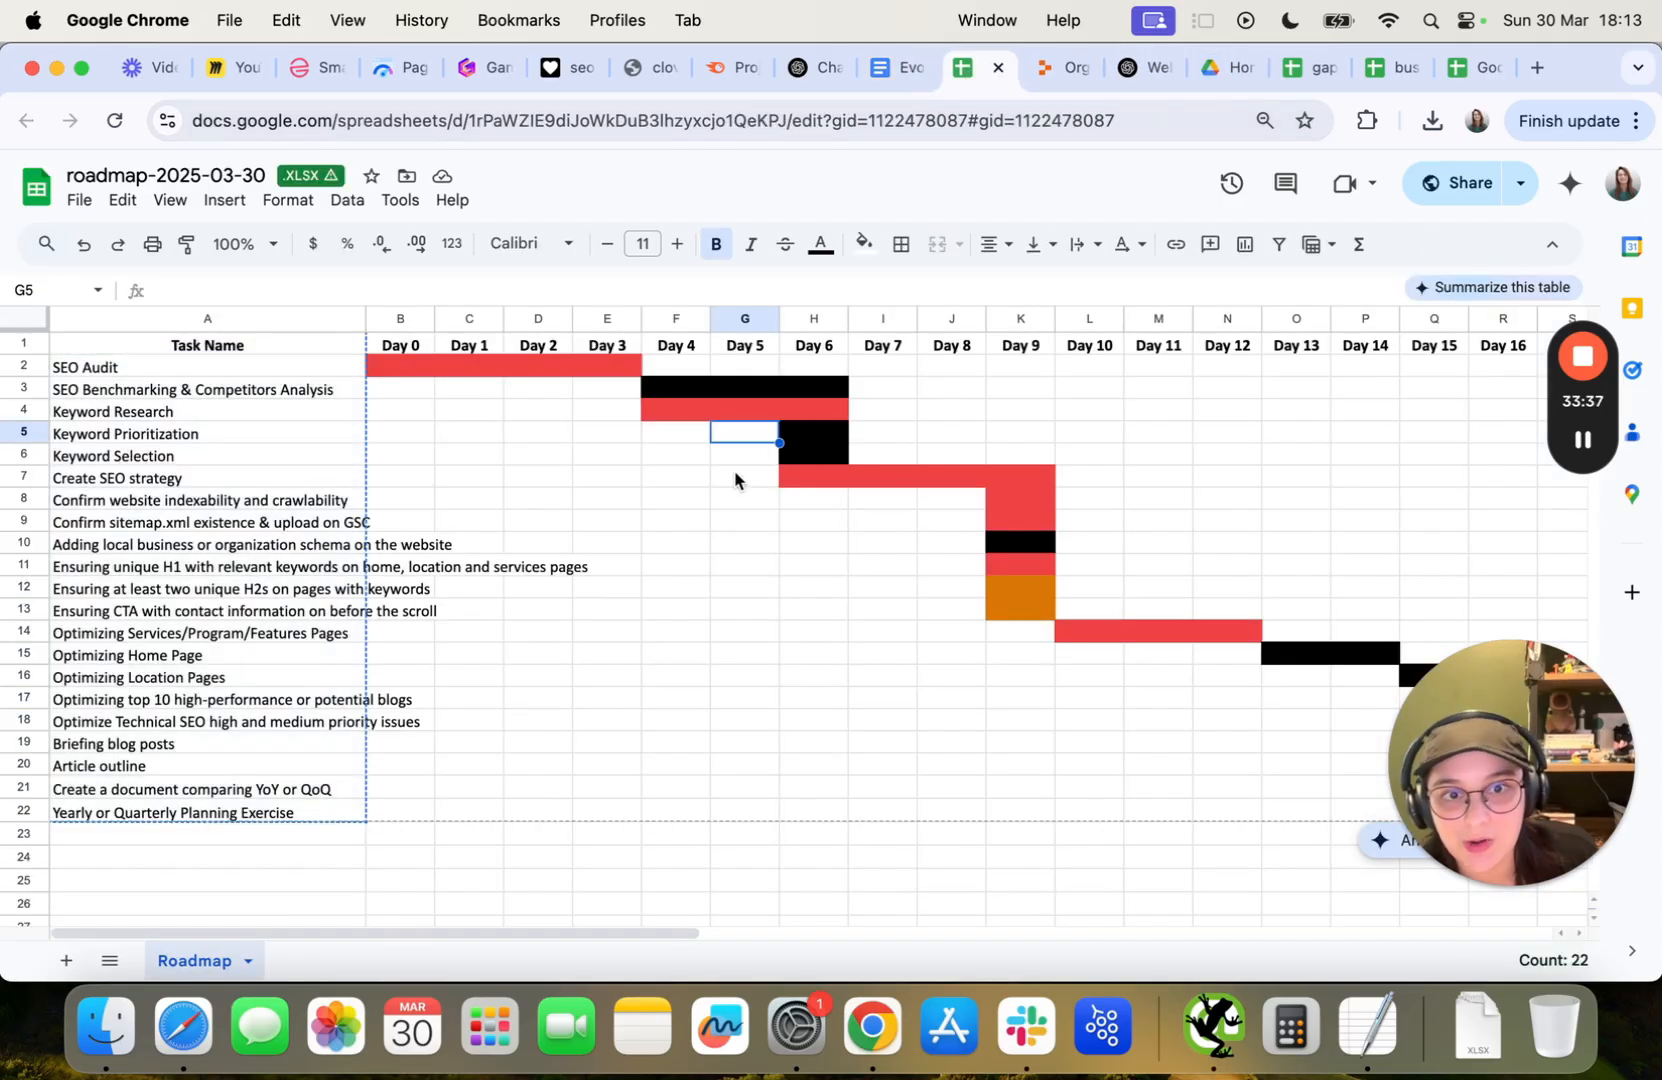
{"action": "left_click_drag", "start_coordinate": [580, 933], "coordinate": [475, 868]}
{"action": "left_click", "coordinate": [469, 588]}
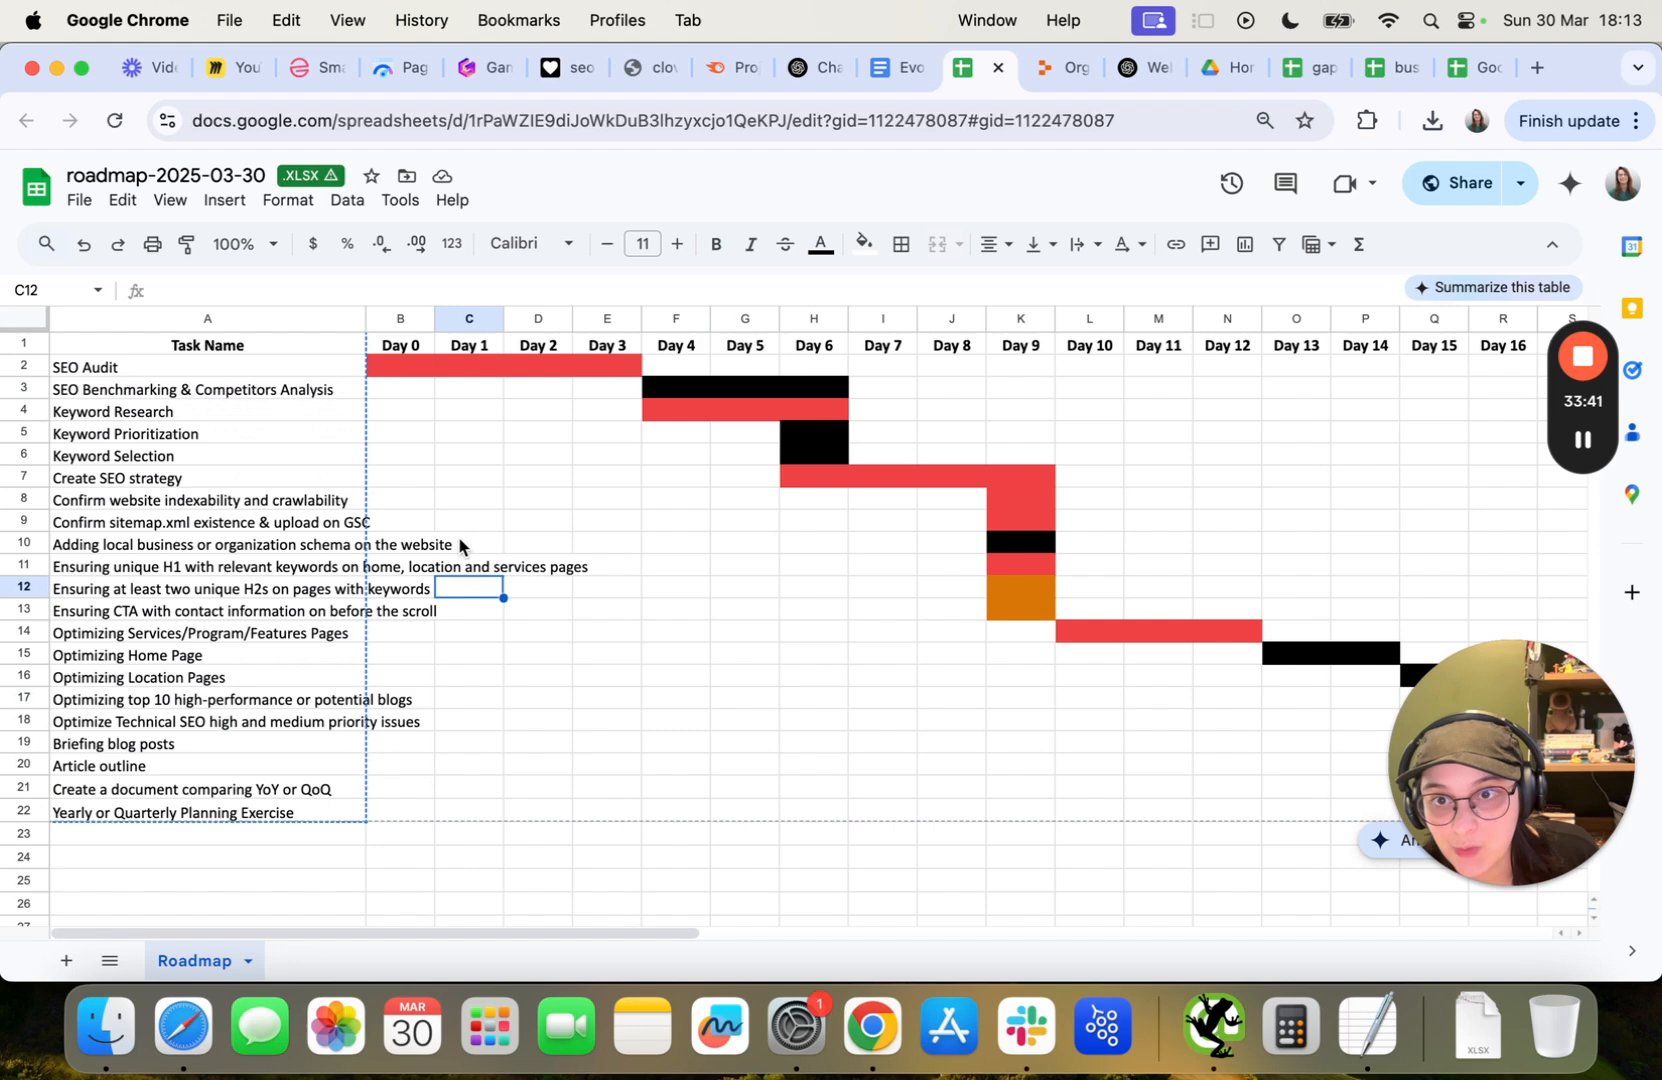
Widen the Task Name column in the roadmap spreadsheet so the full task names fit.
{"action": "right_click", "coordinate": [347, 322]}
{"action": "left_click", "coordinate": [271, 431]}
{"action": "left_click_drag", "start_coordinate": [368, 318], "coordinate": [634, 316]}
{"action": "left_click", "coordinate": [679, 350]}
{"action": "left_click", "coordinate": [698, 366]}
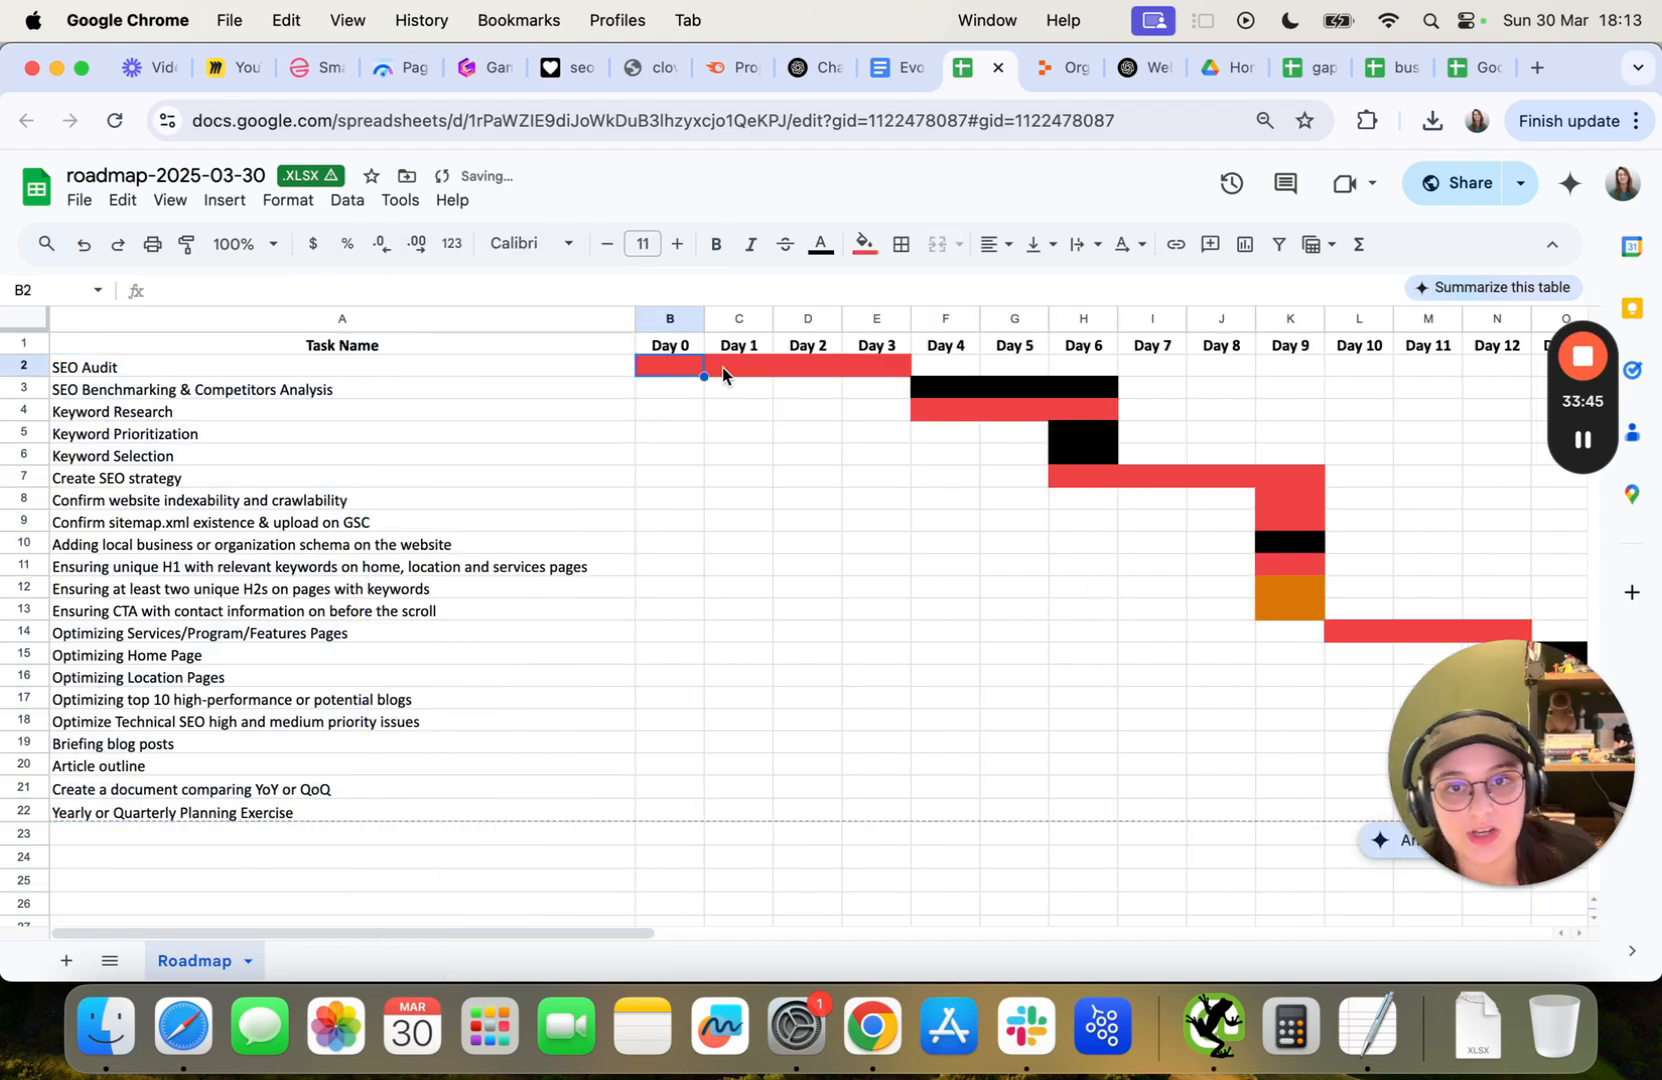
Examine the coloured task bars across the days in the roadmap spreadsheet, from SEO Audit to the CTA task.
{"action": "left_click", "coordinate": [723, 368]}
{"action": "left_click", "coordinate": [806, 366]}
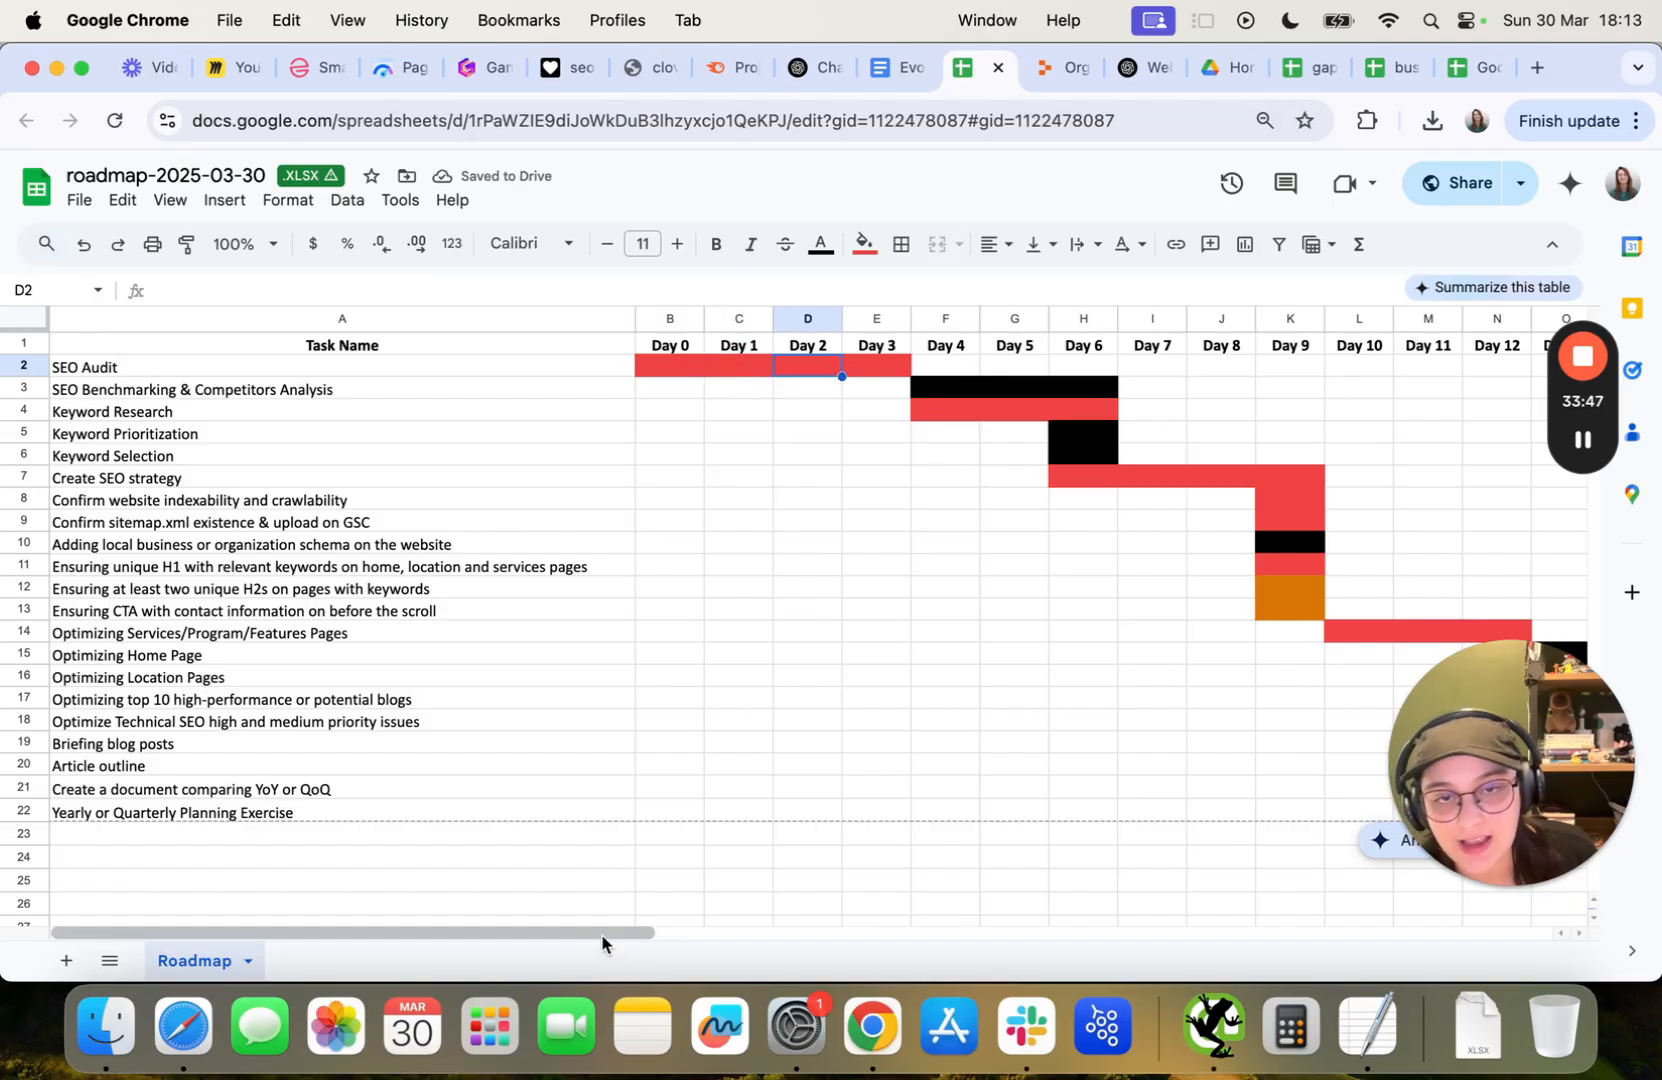
{"action": "left_click_drag", "start_coordinate": [602, 938], "coordinate": [401, 913]}
{"action": "left_click", "coordinate": [751, 434]}
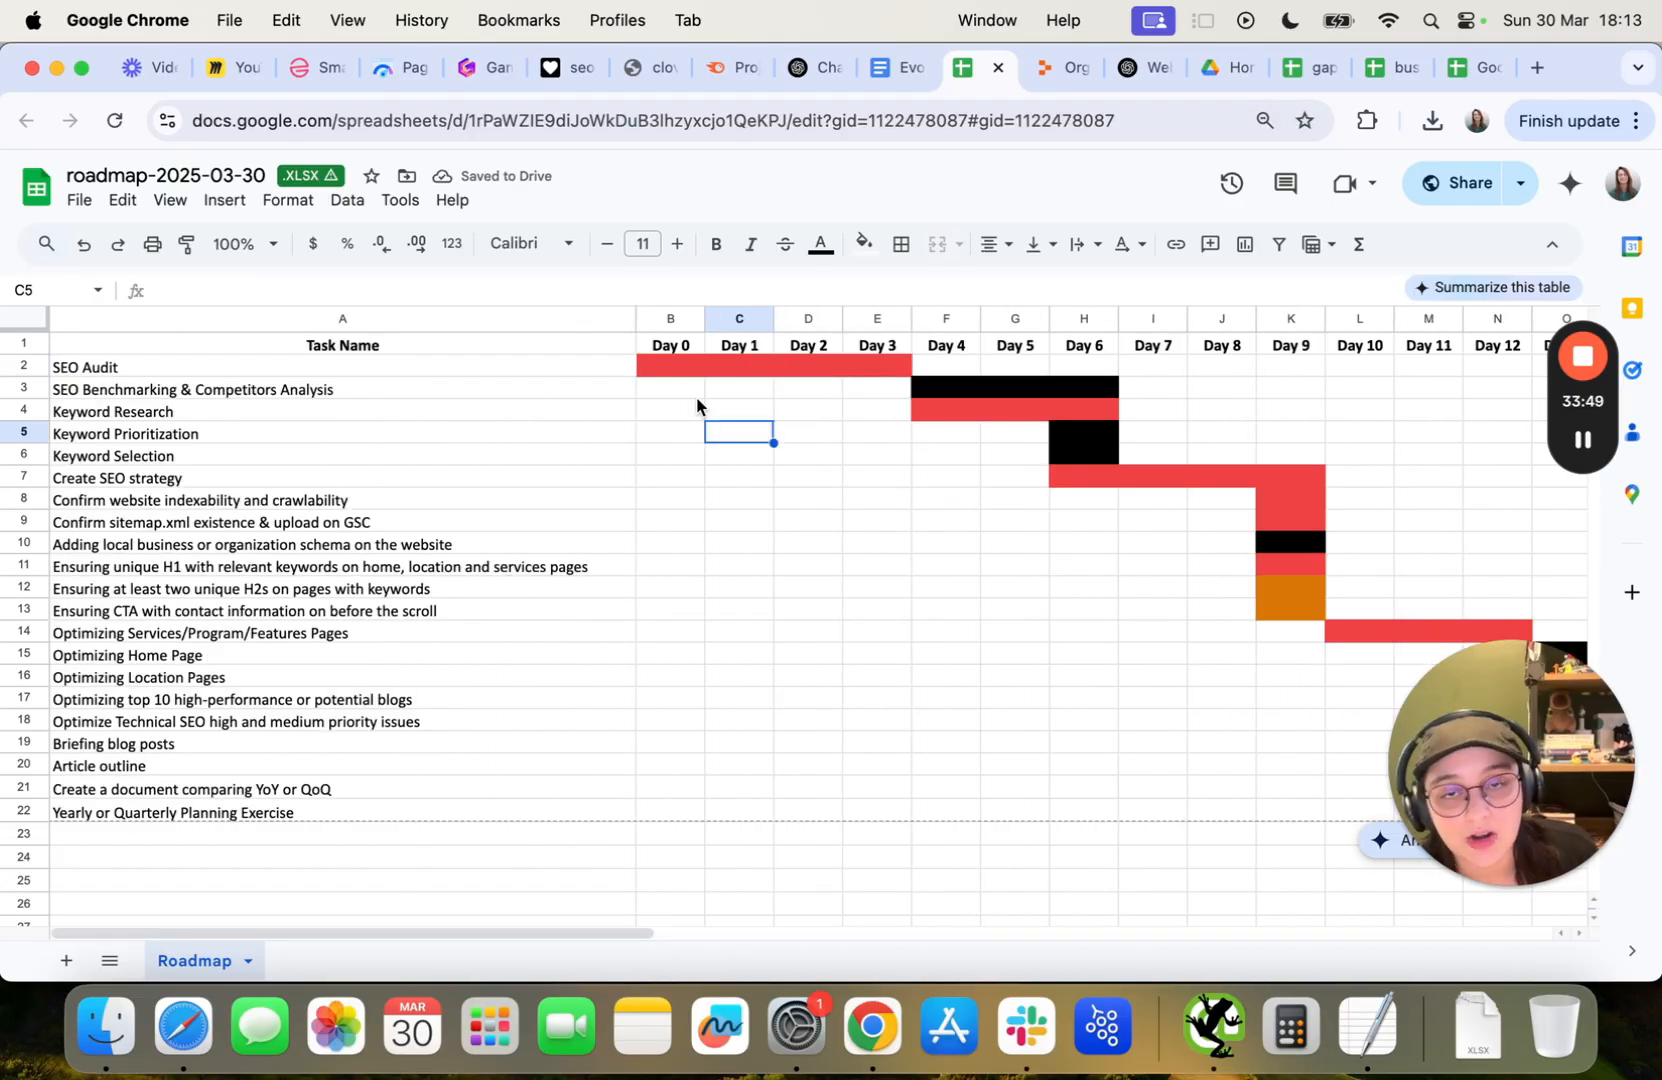
{"action": "left_click_drag", "start_coordinate": [654, 368], "coordinate": [1111, 395]}
{"action": "left_click", "coordinate": [826, 456]}
{"action": "left_click", "coordinate": [1028, 552]}
{"action": "mouse_move", "coordinate": [1302, 586]}
{"action": "left_mouse_down"}
{"action": "mouse_move", "coordinate": [1302, 632]}
{"action": "mouse_move", "coordinate": [1308, 606]}
{"action": "left_mouse_up"}
{"action": "left_click", "coordinate": [1020, 609]}
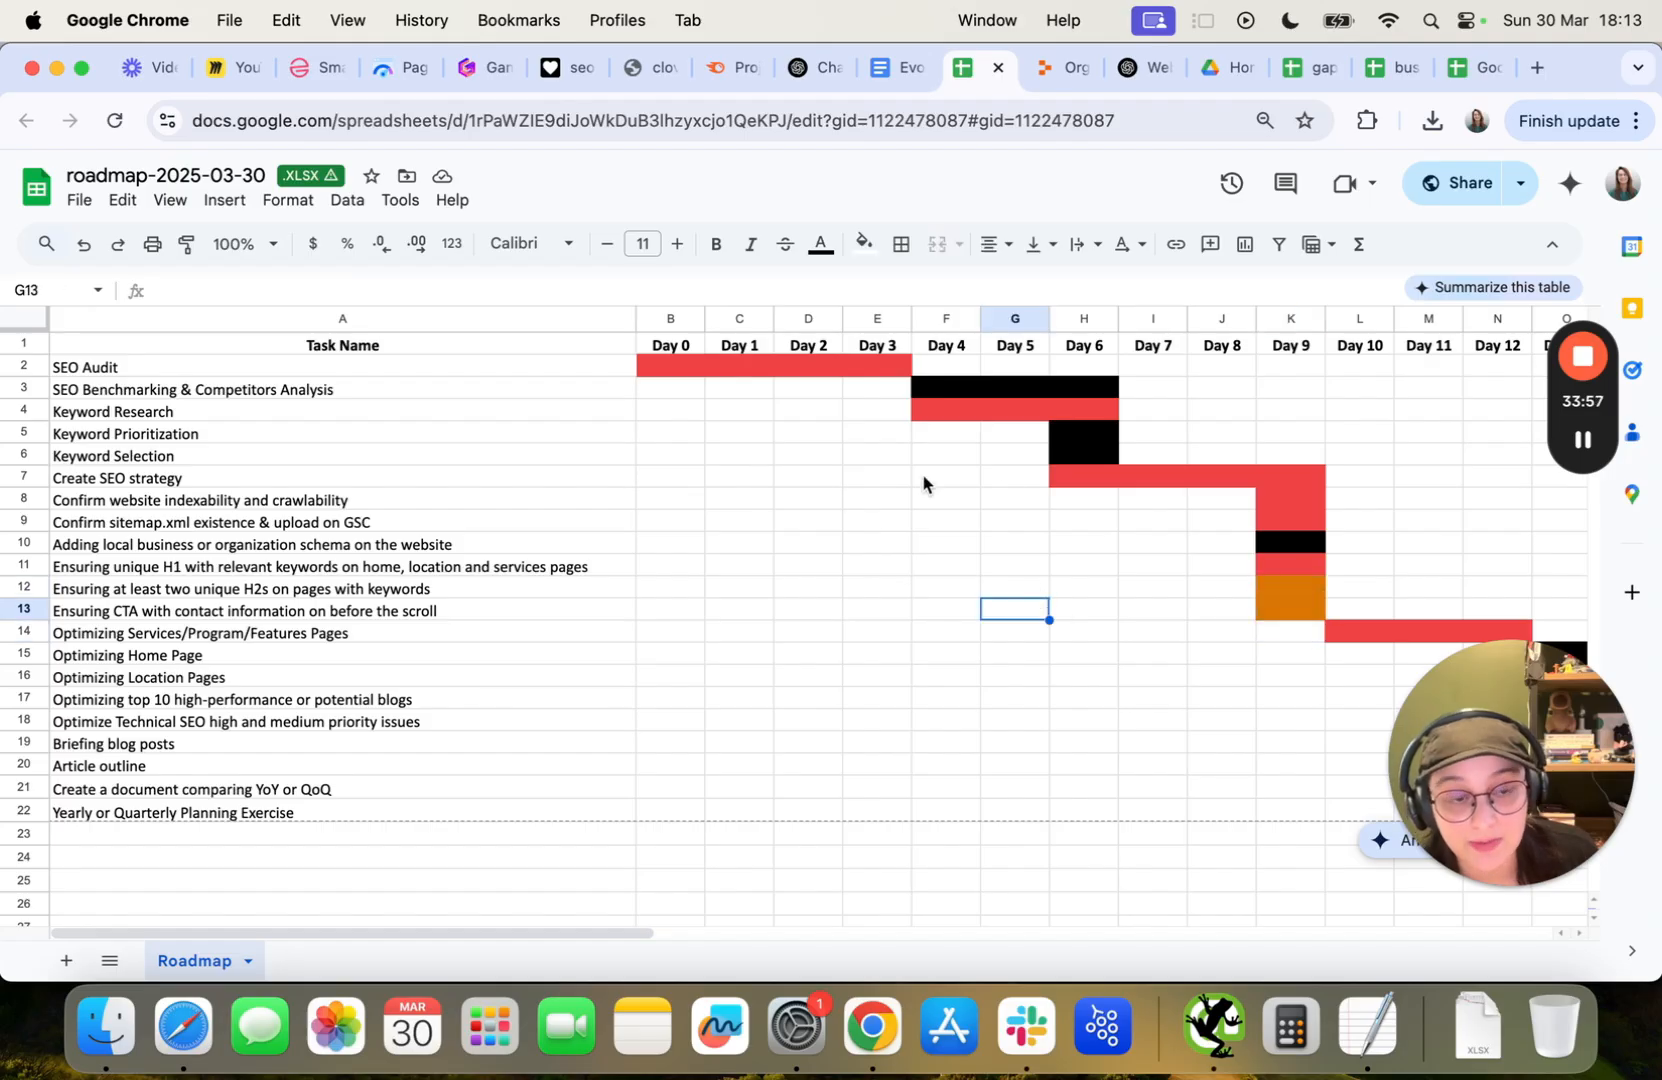
{"action": "mouse_move", "coordinate": [564, 935]}
{"action": "left_mouse_down"}
{"action": "mouse_move", "coordinate": [1187, 945]}
{"action": "mouse_move", "coordinate": [554, 908]}
{"action": "left_mouse_up"}
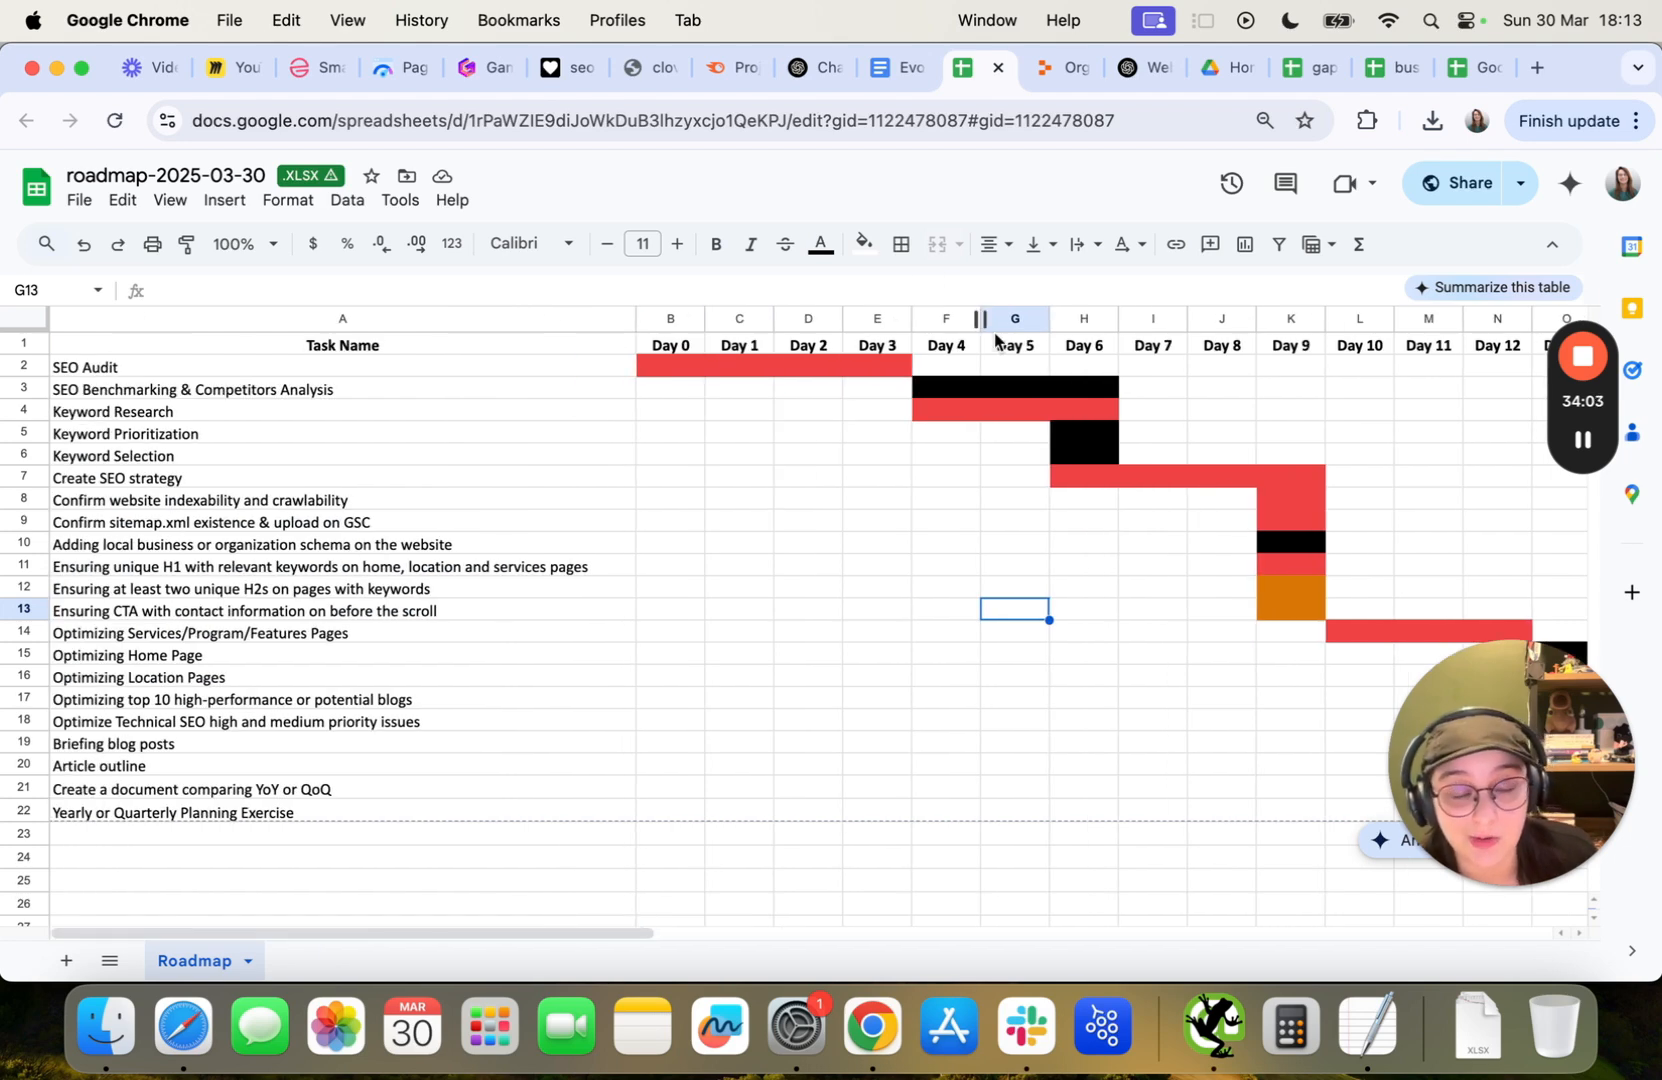
Return to the strategy document and review the SEO Roadmap task list, keyword gap table and competitor research recommendations.
{"action": "left_click", "coordinate": [905, 68]}
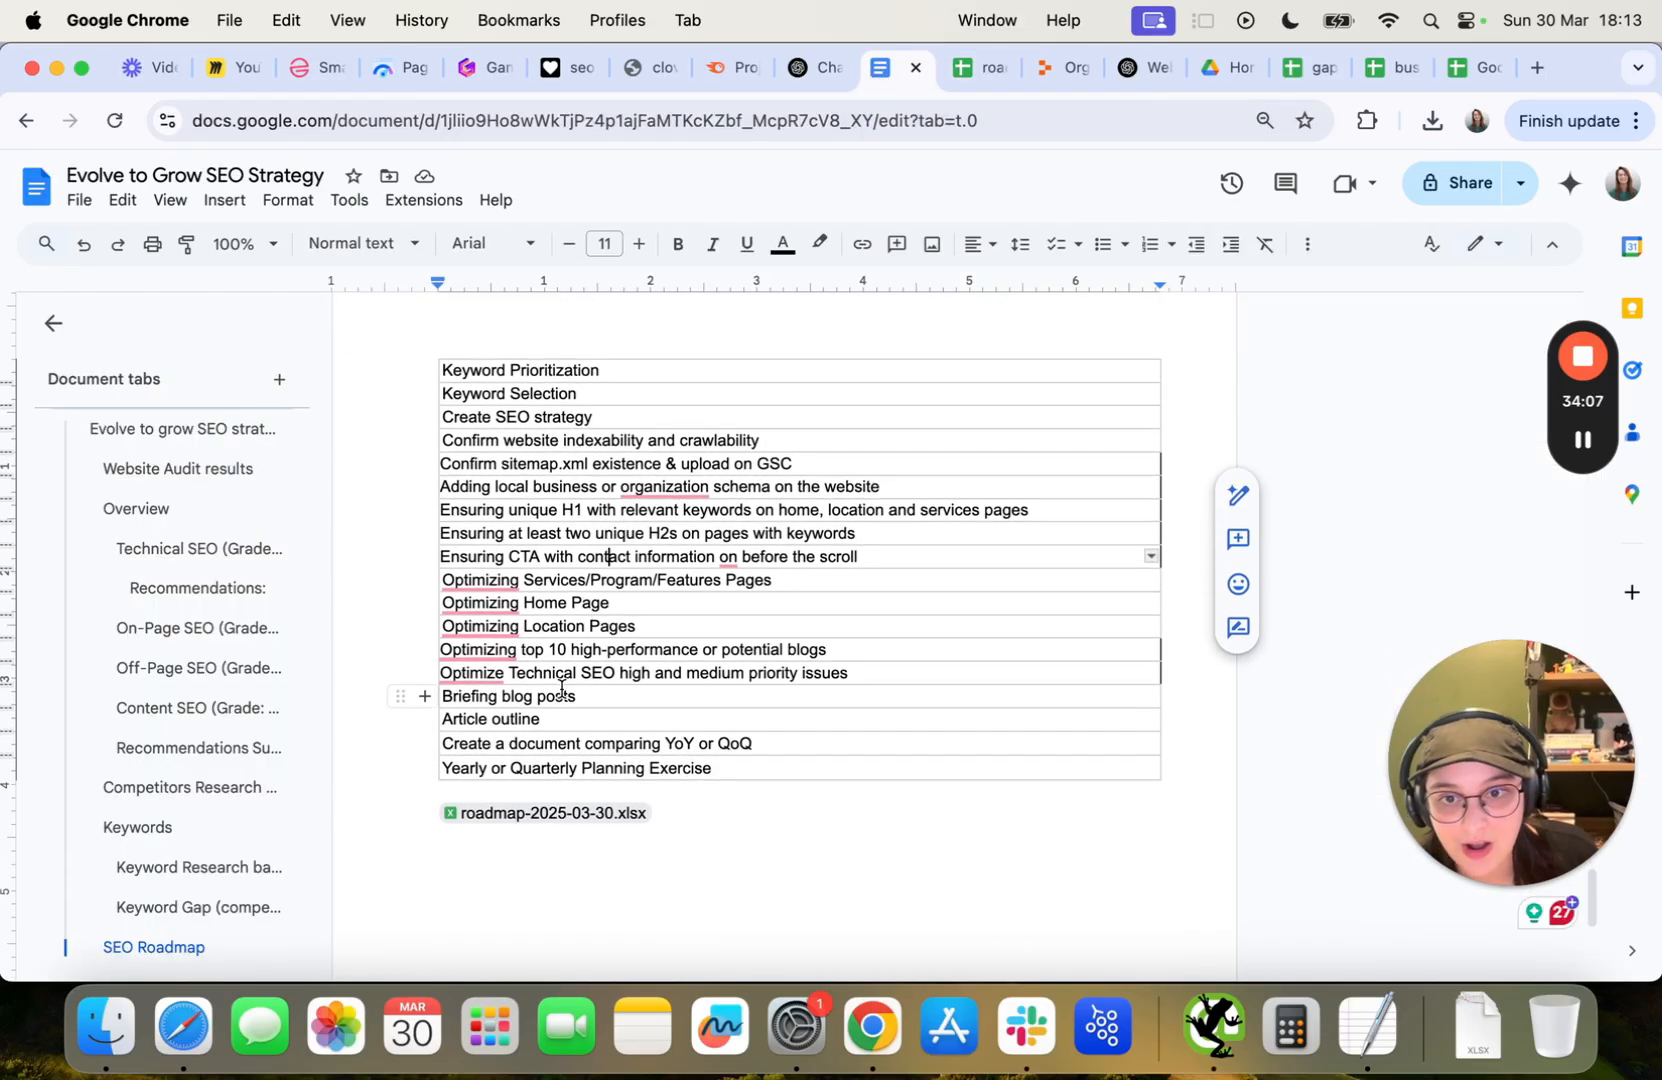
{"action": "scroll", "coordinate": [620, 570], "scroll_direction": "up", "scroll_amount": 8}
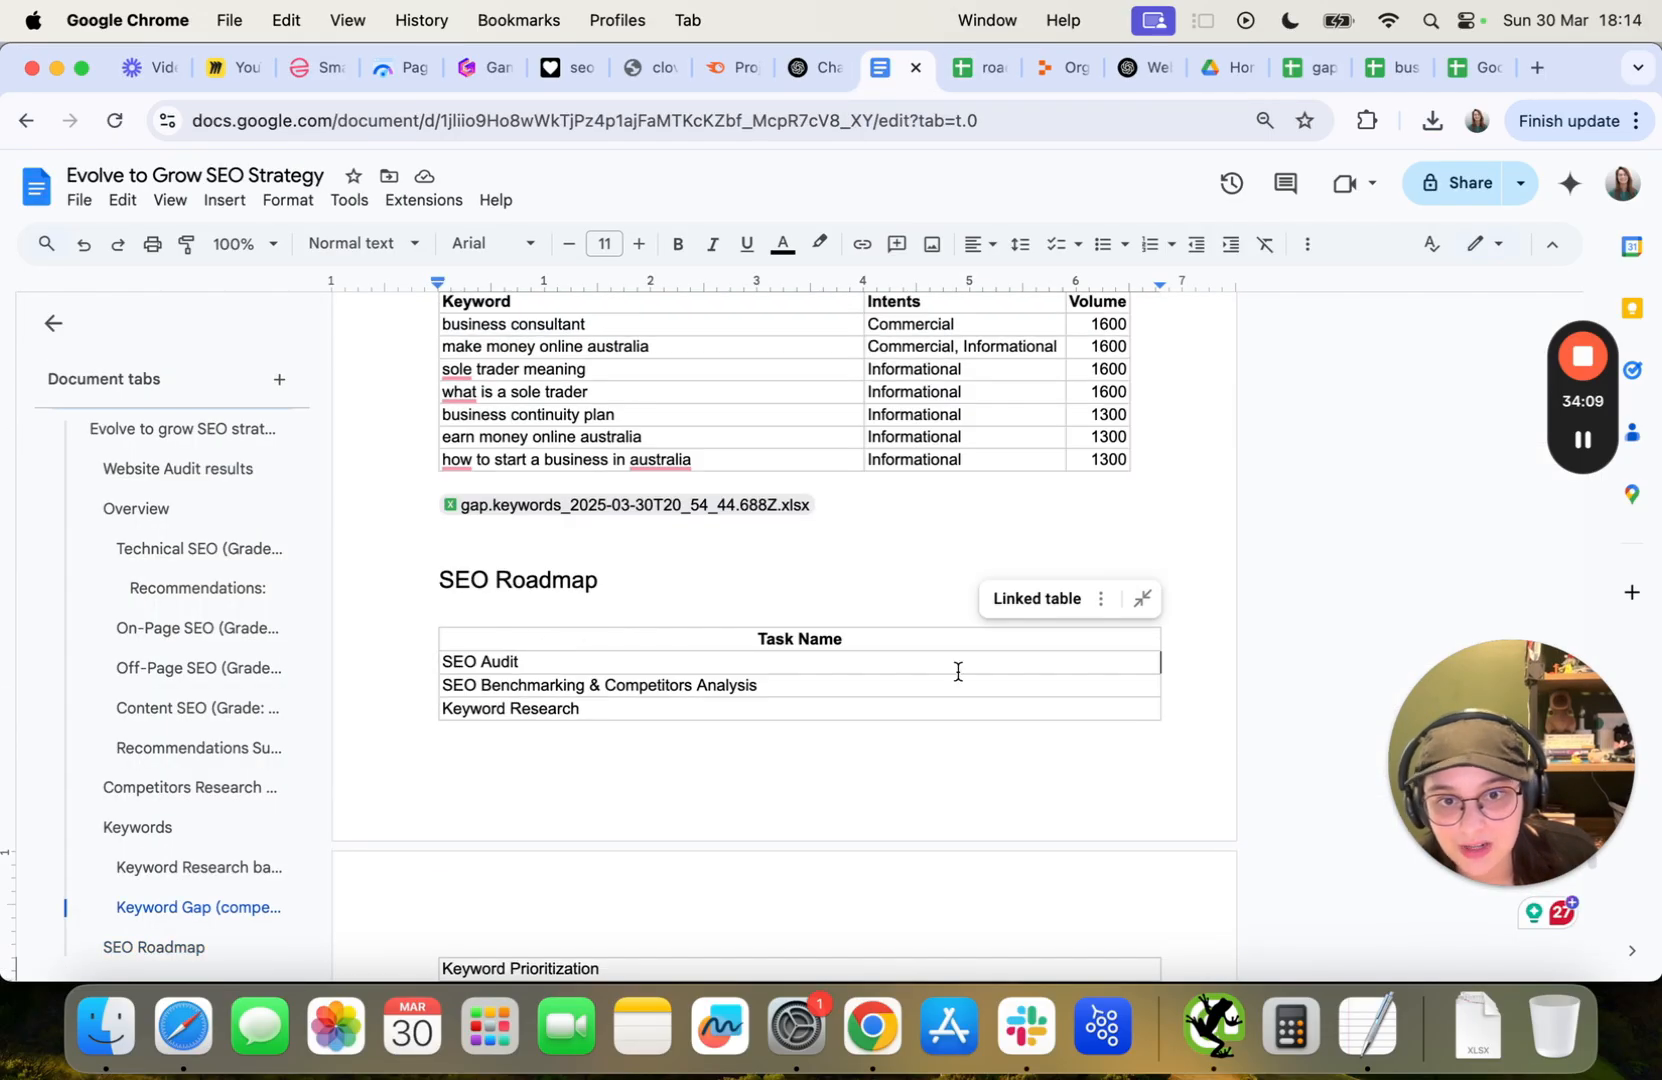
{"action": "scroll", "coordinate": [668, 723], "scroll_direction": "down", "scroll_amount": 3}
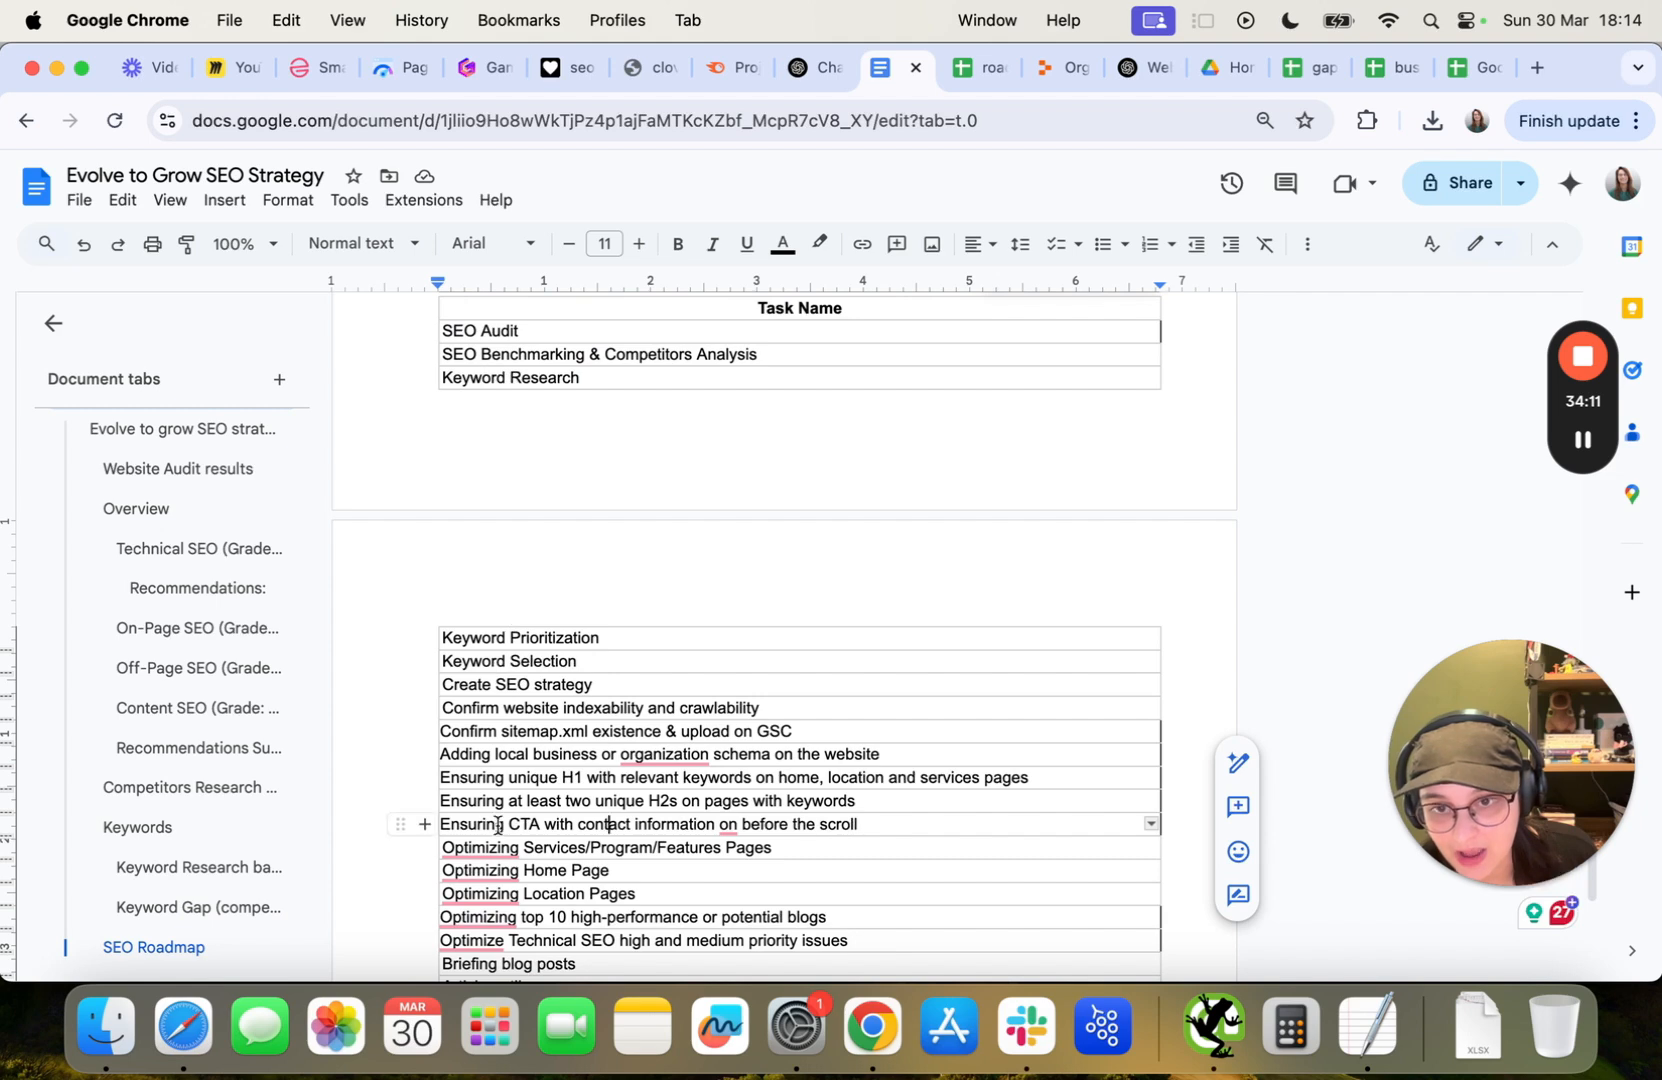
{"action": "scroll", "coordinate": [510, 790], "scroll_direction": "down", "scroll_amount": 3}
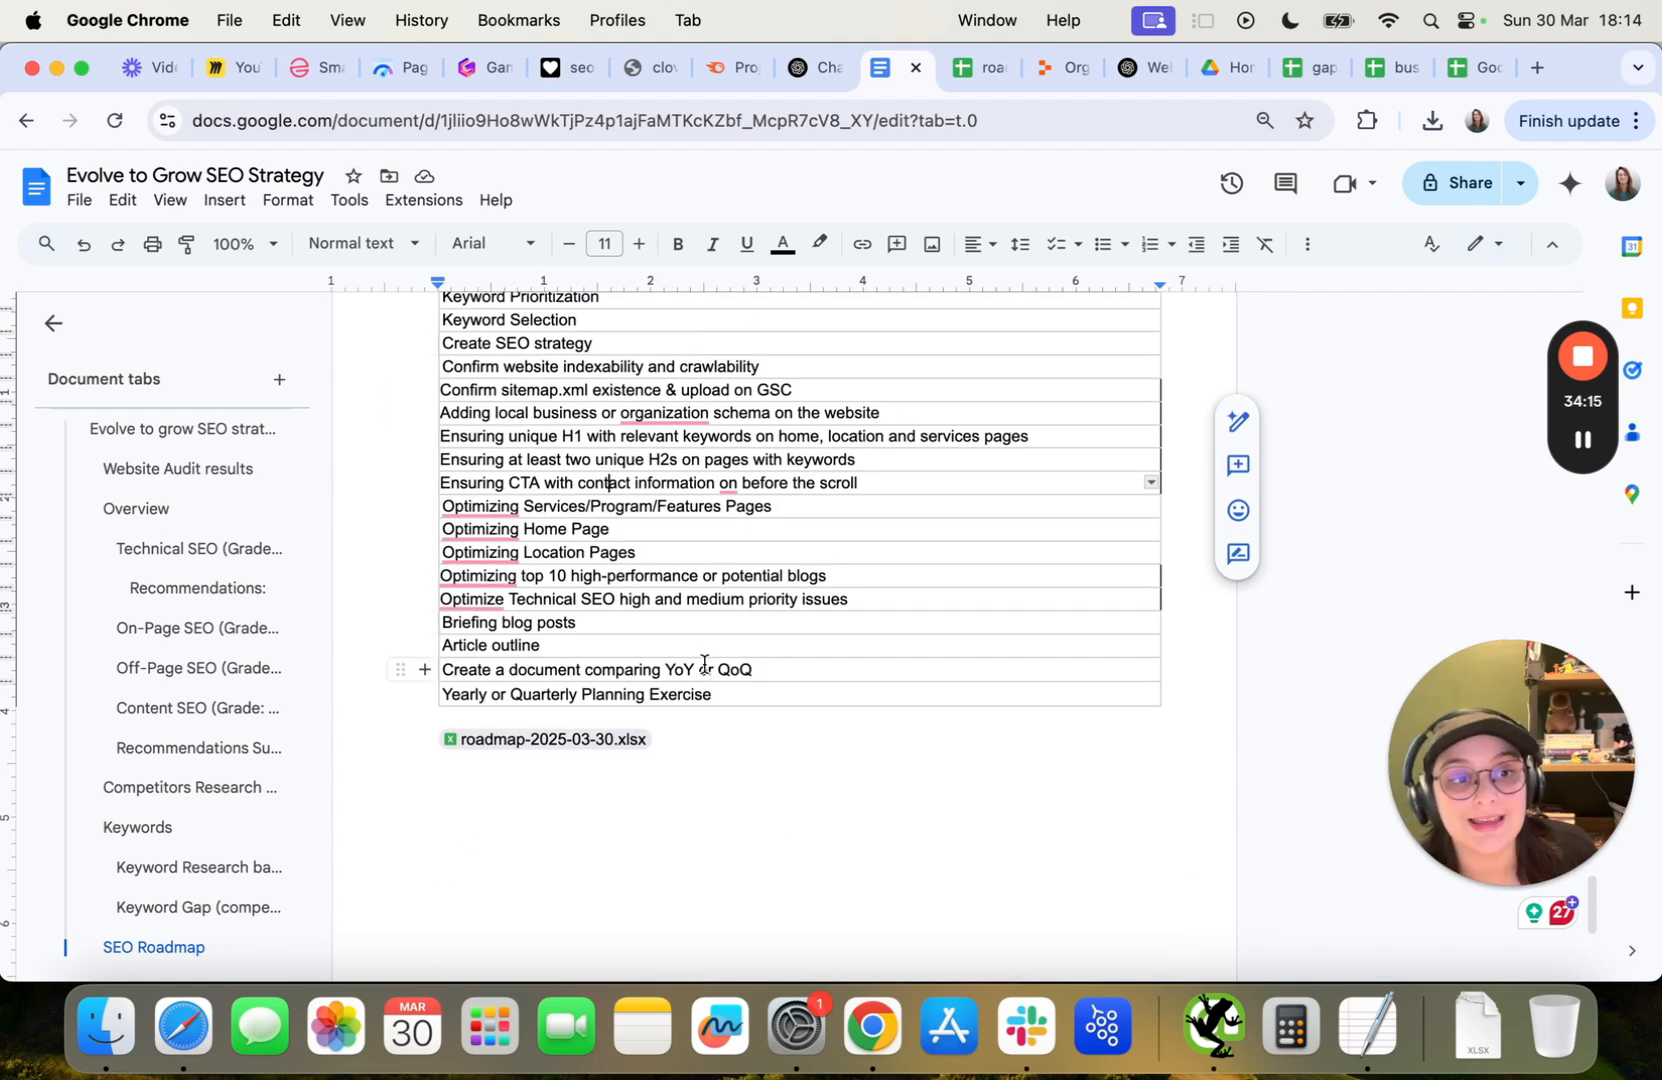
{"action": "scroll", "coordinate": [704, 664], "scroll_direction": "up", "scroll_amount": 20}
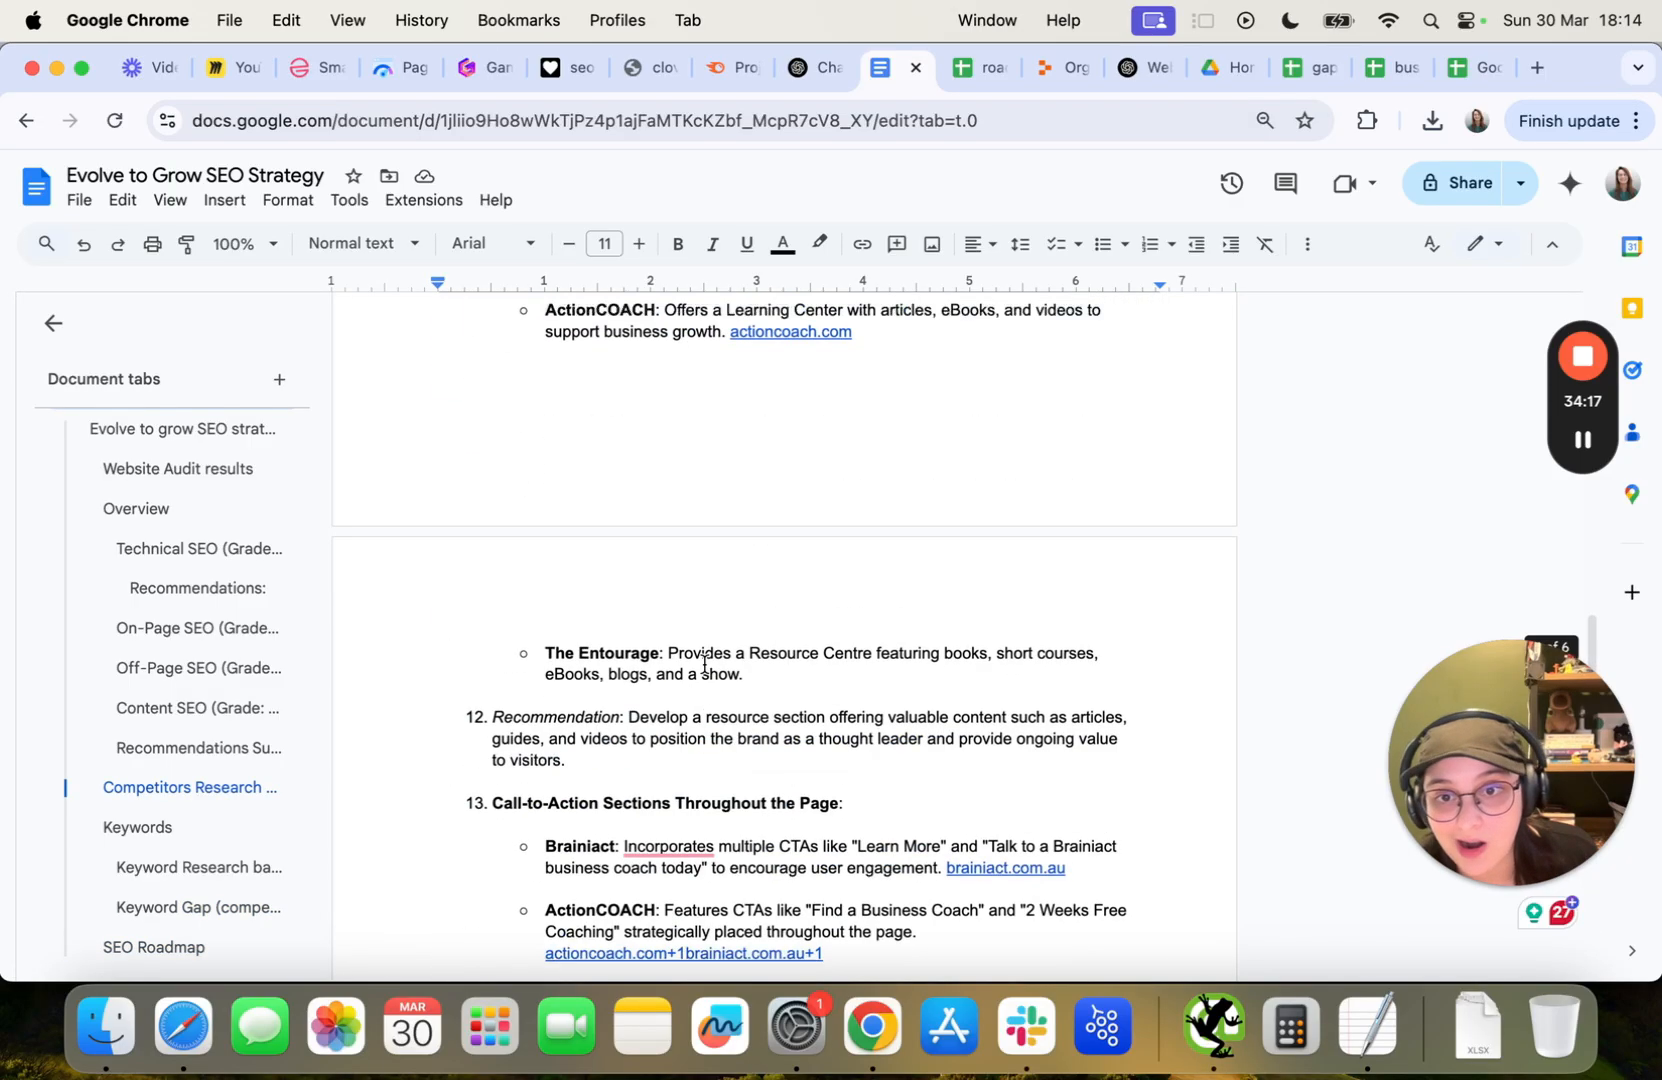
Download the Evolve to Grow SEO Strategy document as a Microsoft Word (.docx) file.
{"action": "scroll", "coordinate": [704, 664], "scroll_direction": "up", "scroll_amount": 20}
{"action": "scroll", "coordinate": [517, 600], "scroll_direction": "down", "scroll_amount": 3}
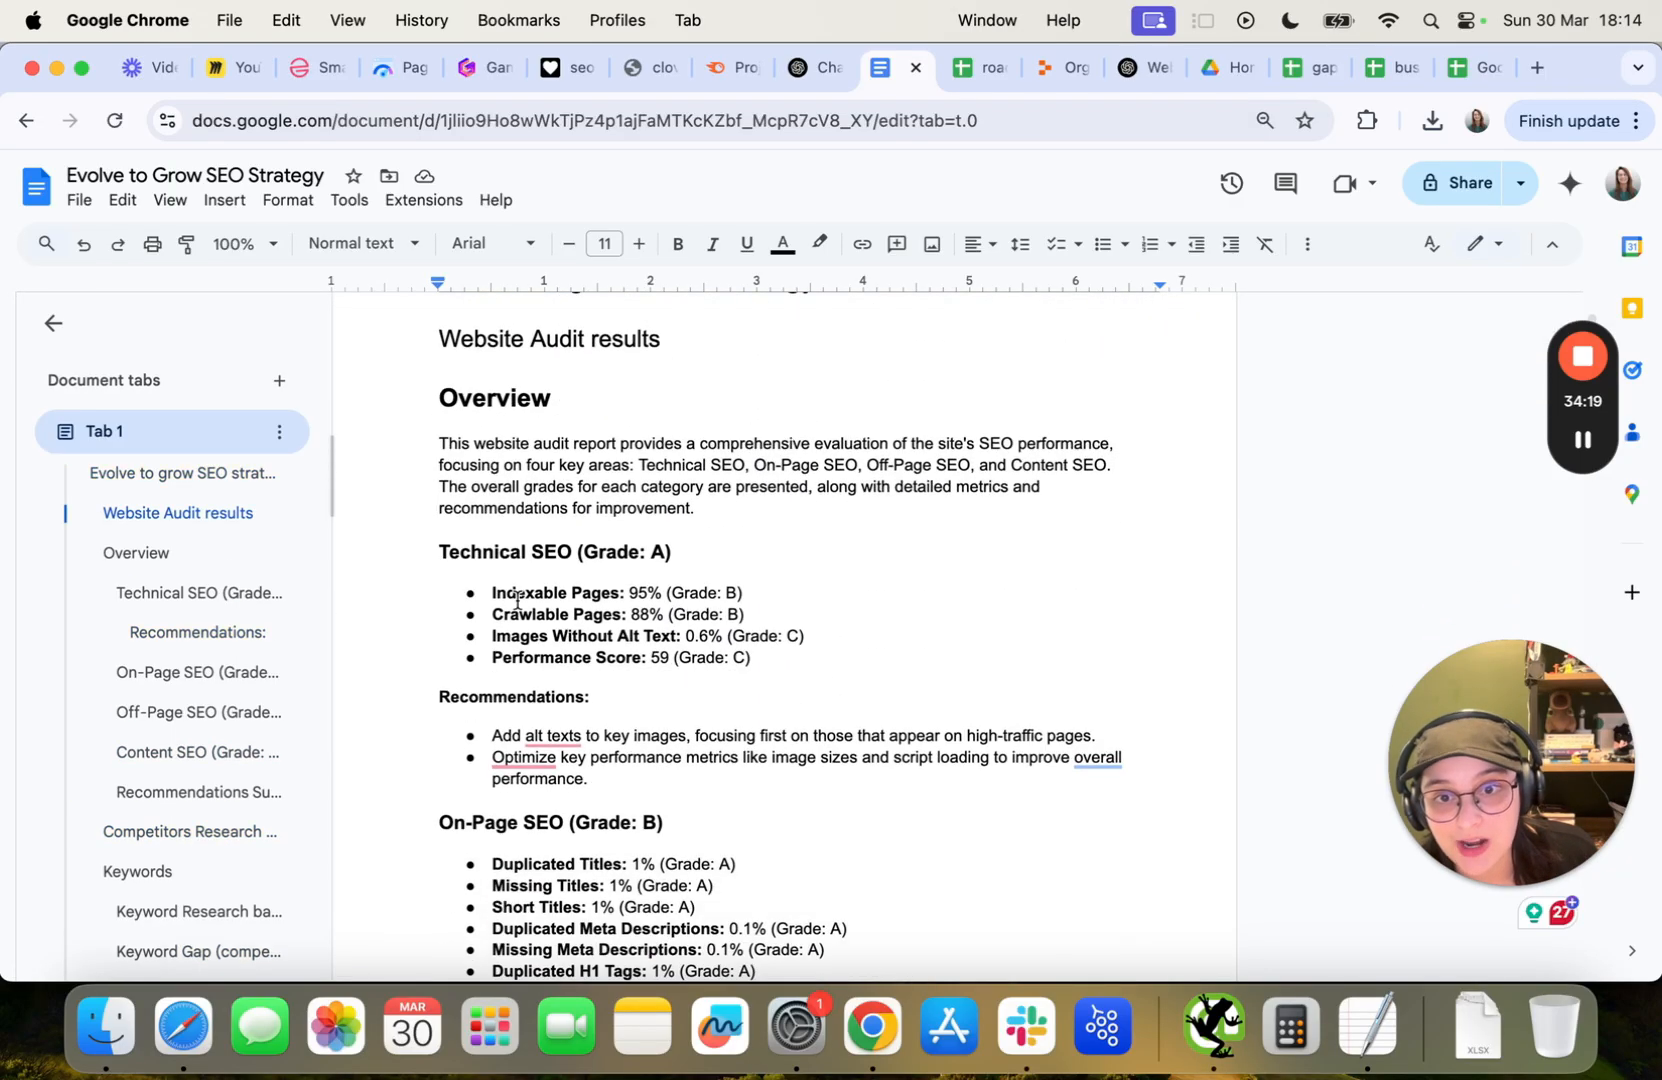
{"action": "left_click_drag", "start_coordinate": [424, 546], "coordinate": [729, 815]}
{"action": "scroll", "coordinate": [731, 779], "scroll_direction": "up", "scroll_amount": 5}
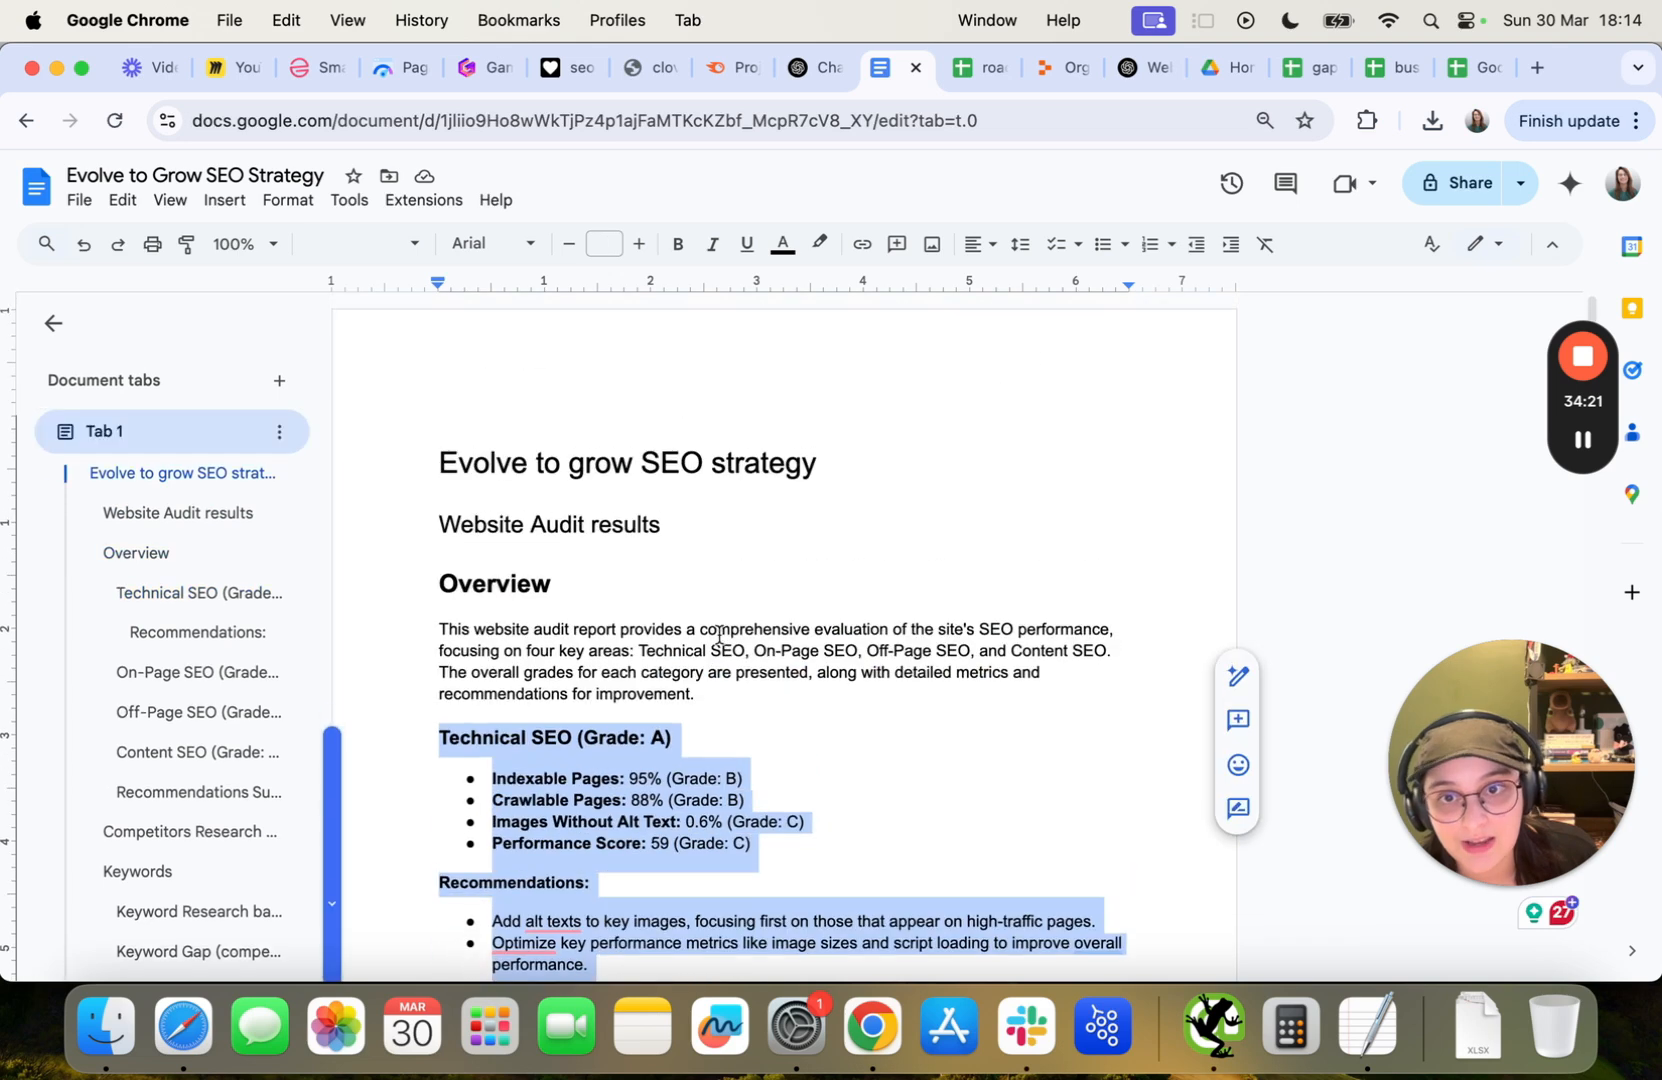
{"action": "left_click", "coordinate": [717, 635]}
{"action": "left_click", "coordinate": [240, 474]}
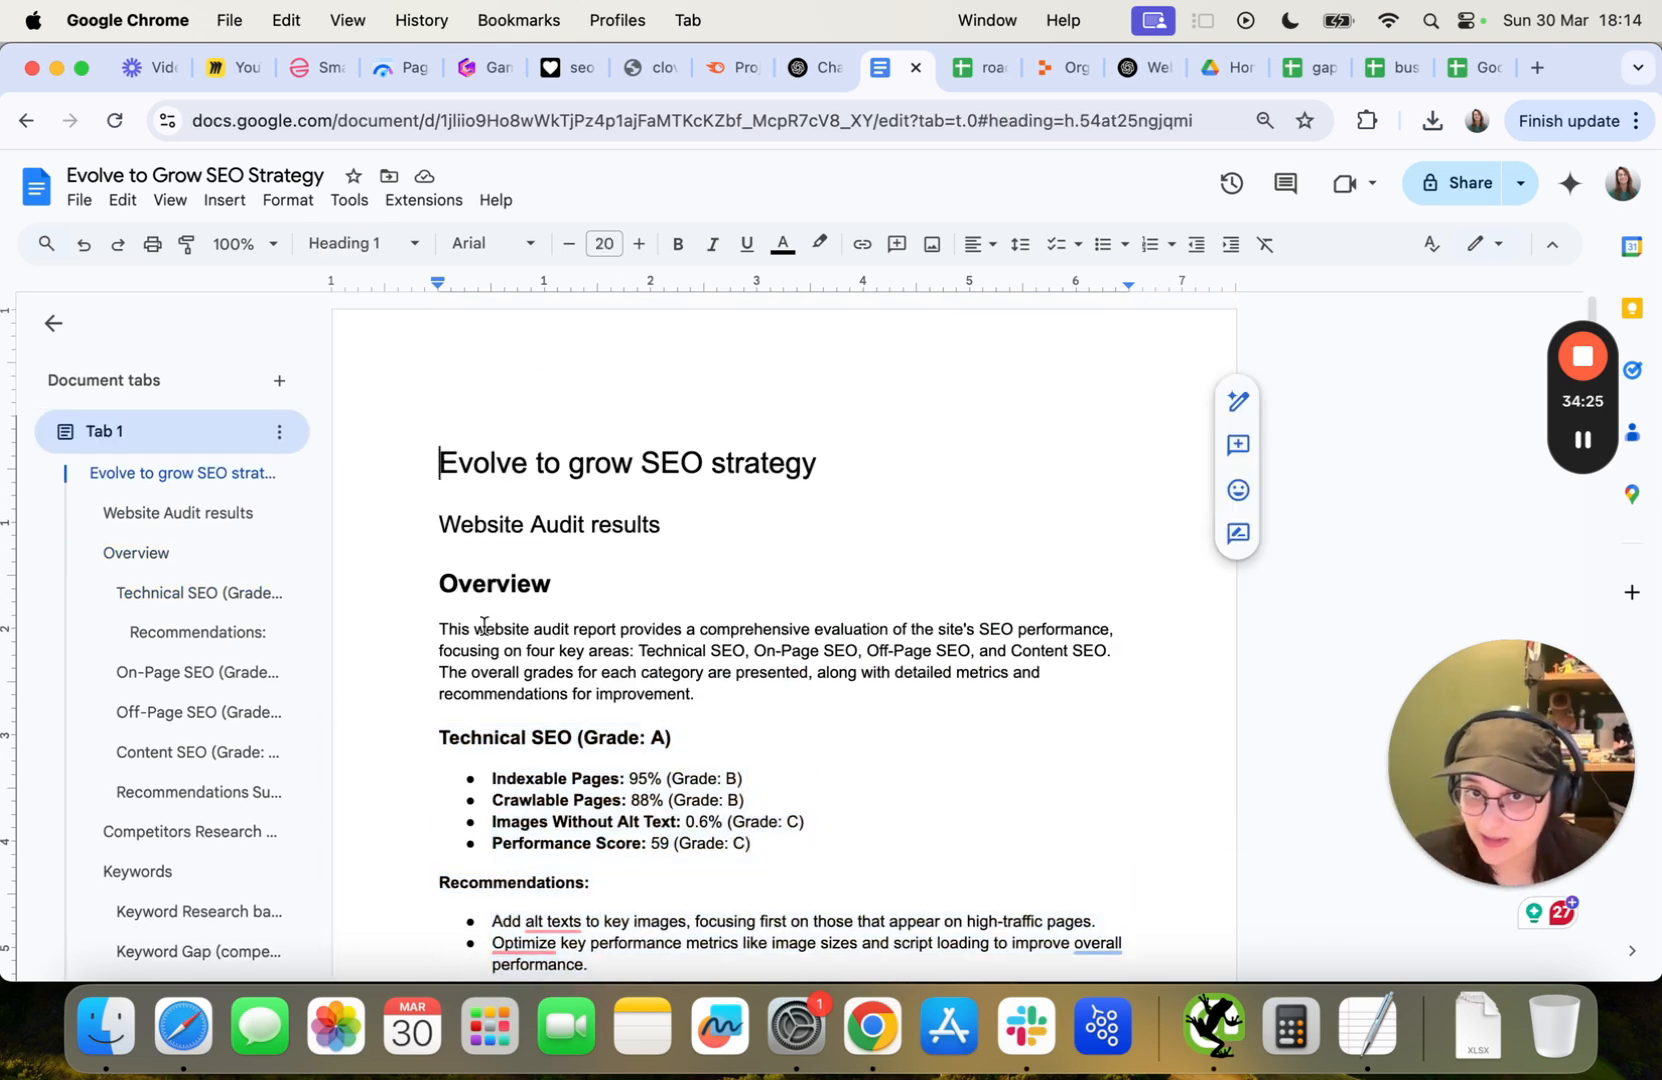
{"action": "left_click", "coordinate": [80, 203]}
{"action": "mouse_move", "coordinate": [138, 435]}
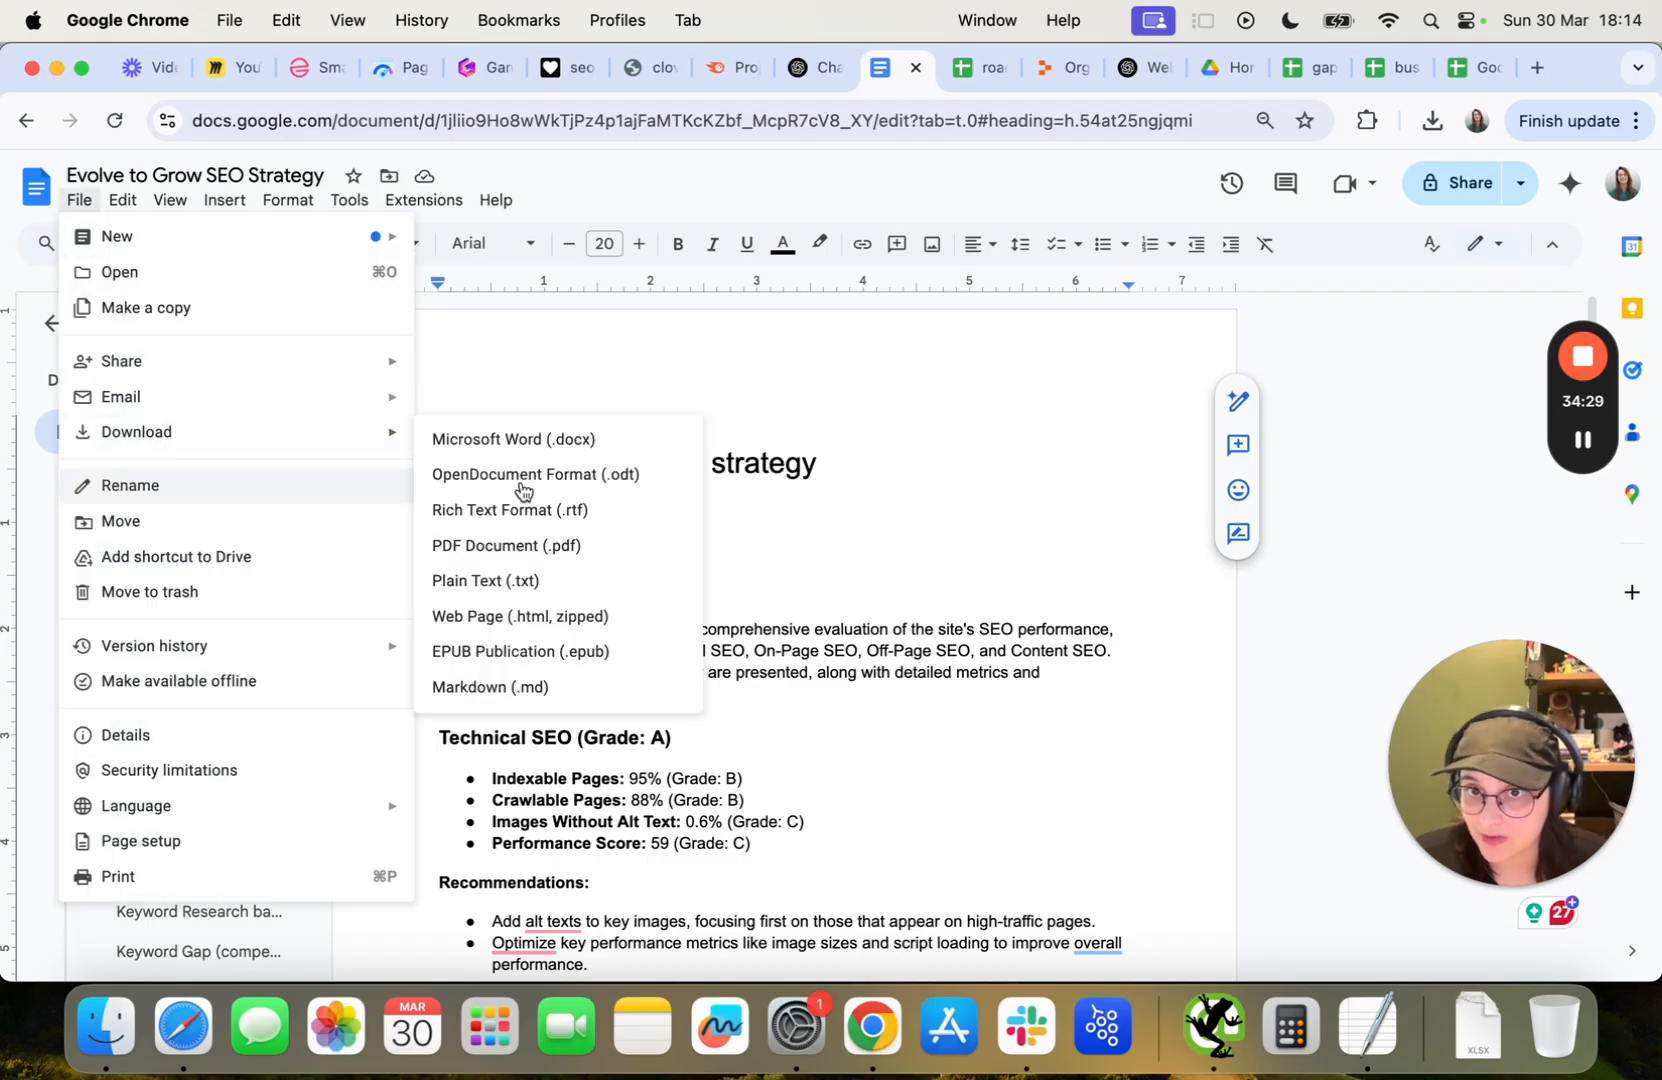
{"action": "left_click", "coordinate": [575, 443]}
Switch to ChatGPT, start a new chat and attach the downloaded Evolve to Grow SEO Strategy.docx.
{"action": "left_click", "coordinate": [1130, 78]}
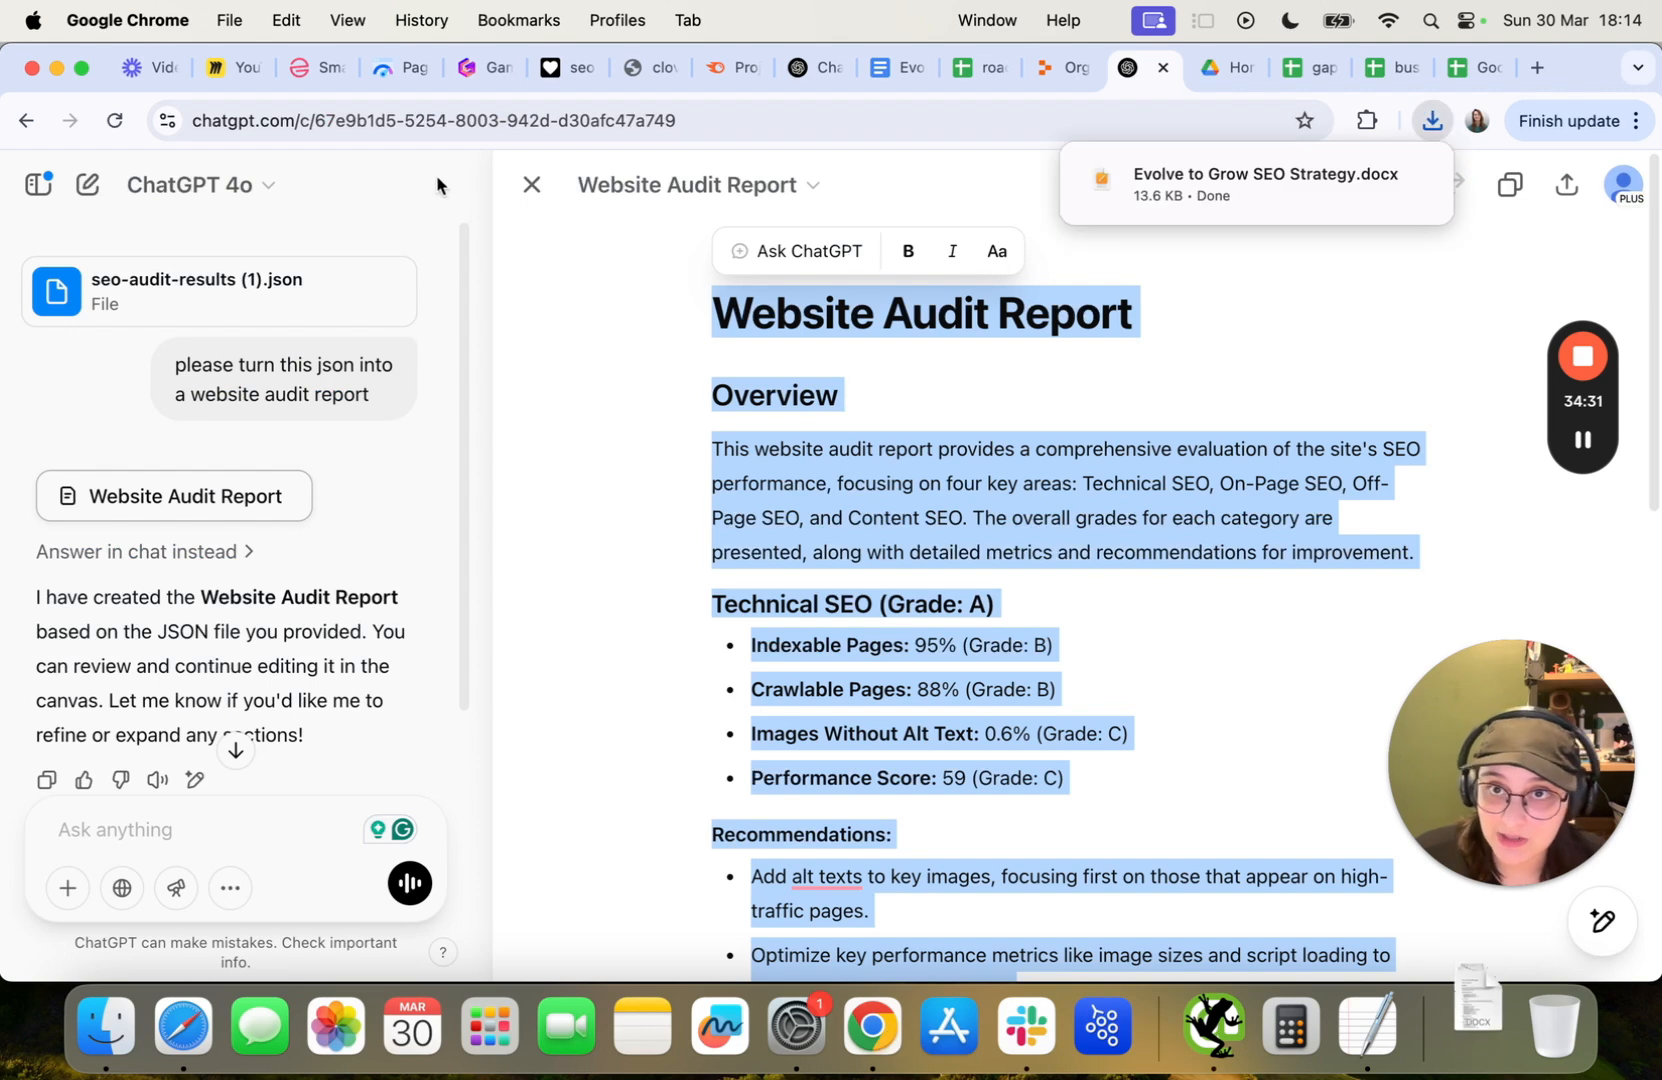
{"action": "left_click", "coordinate": [88, 184]}
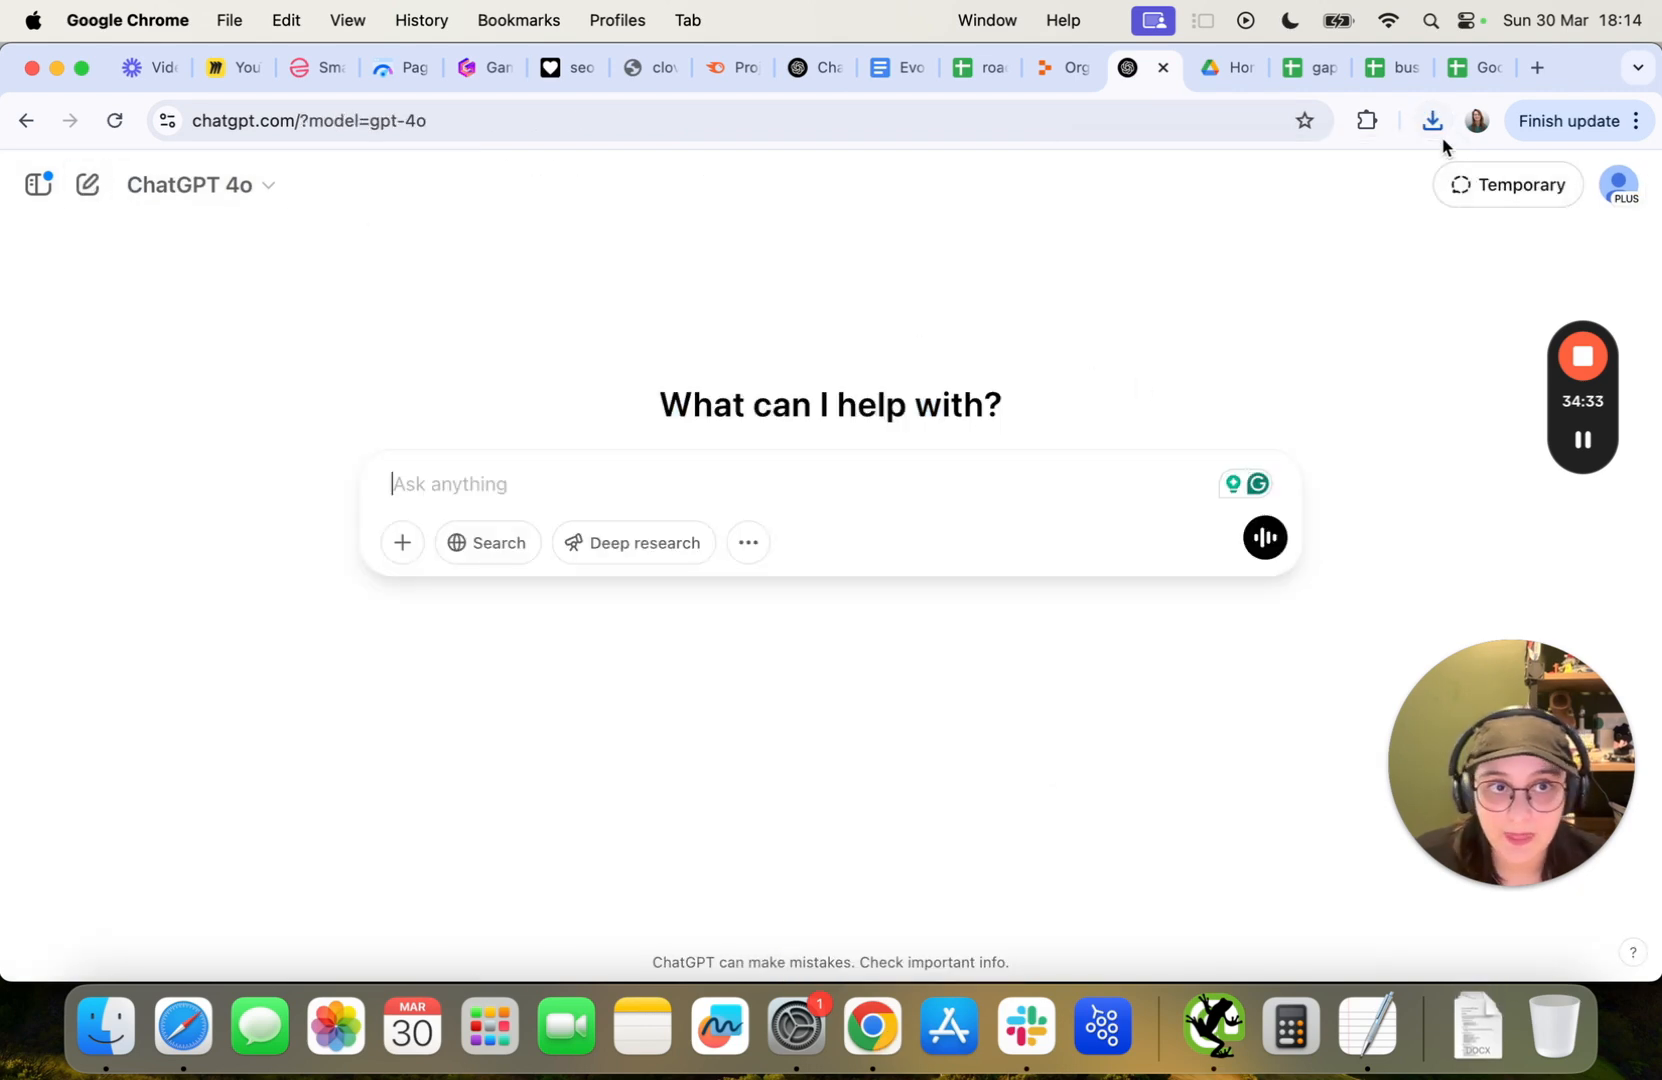
{"action": "left_click", "coordinate": [1433, 121]}
{"action": "left_click_drag", "start_coordinate": [1287, 220], "coordinate": [728, 554]}
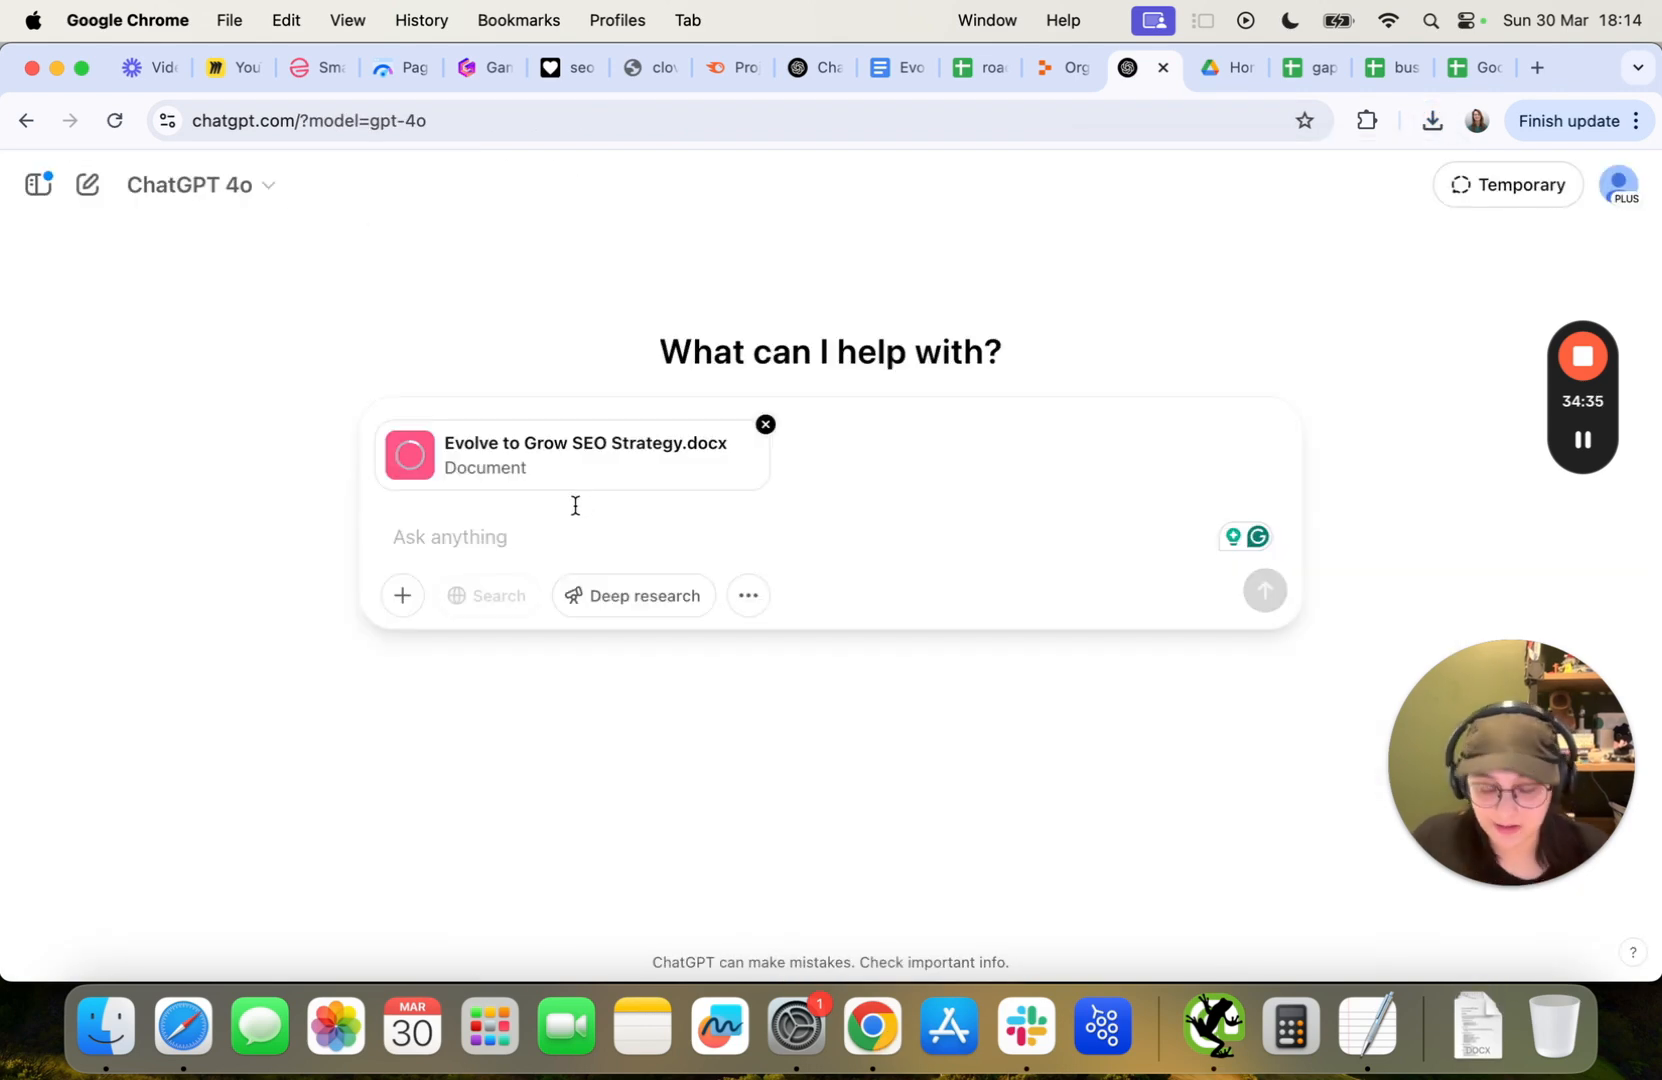
Begin the prompt with "Please act like an agency CEO talking to their client.".
{"action": "type", "text": "Could"}
{"action": "key", "text": "BackSpace"}
{"action": "key", "text": "BackSpace"}
{"action": "key", "text": "BackSpace"}
{"action": "key", "text": "BackSpace"}
{"action": "key", "text": "BackSpace"}
{"action": "type", "text": "P"}
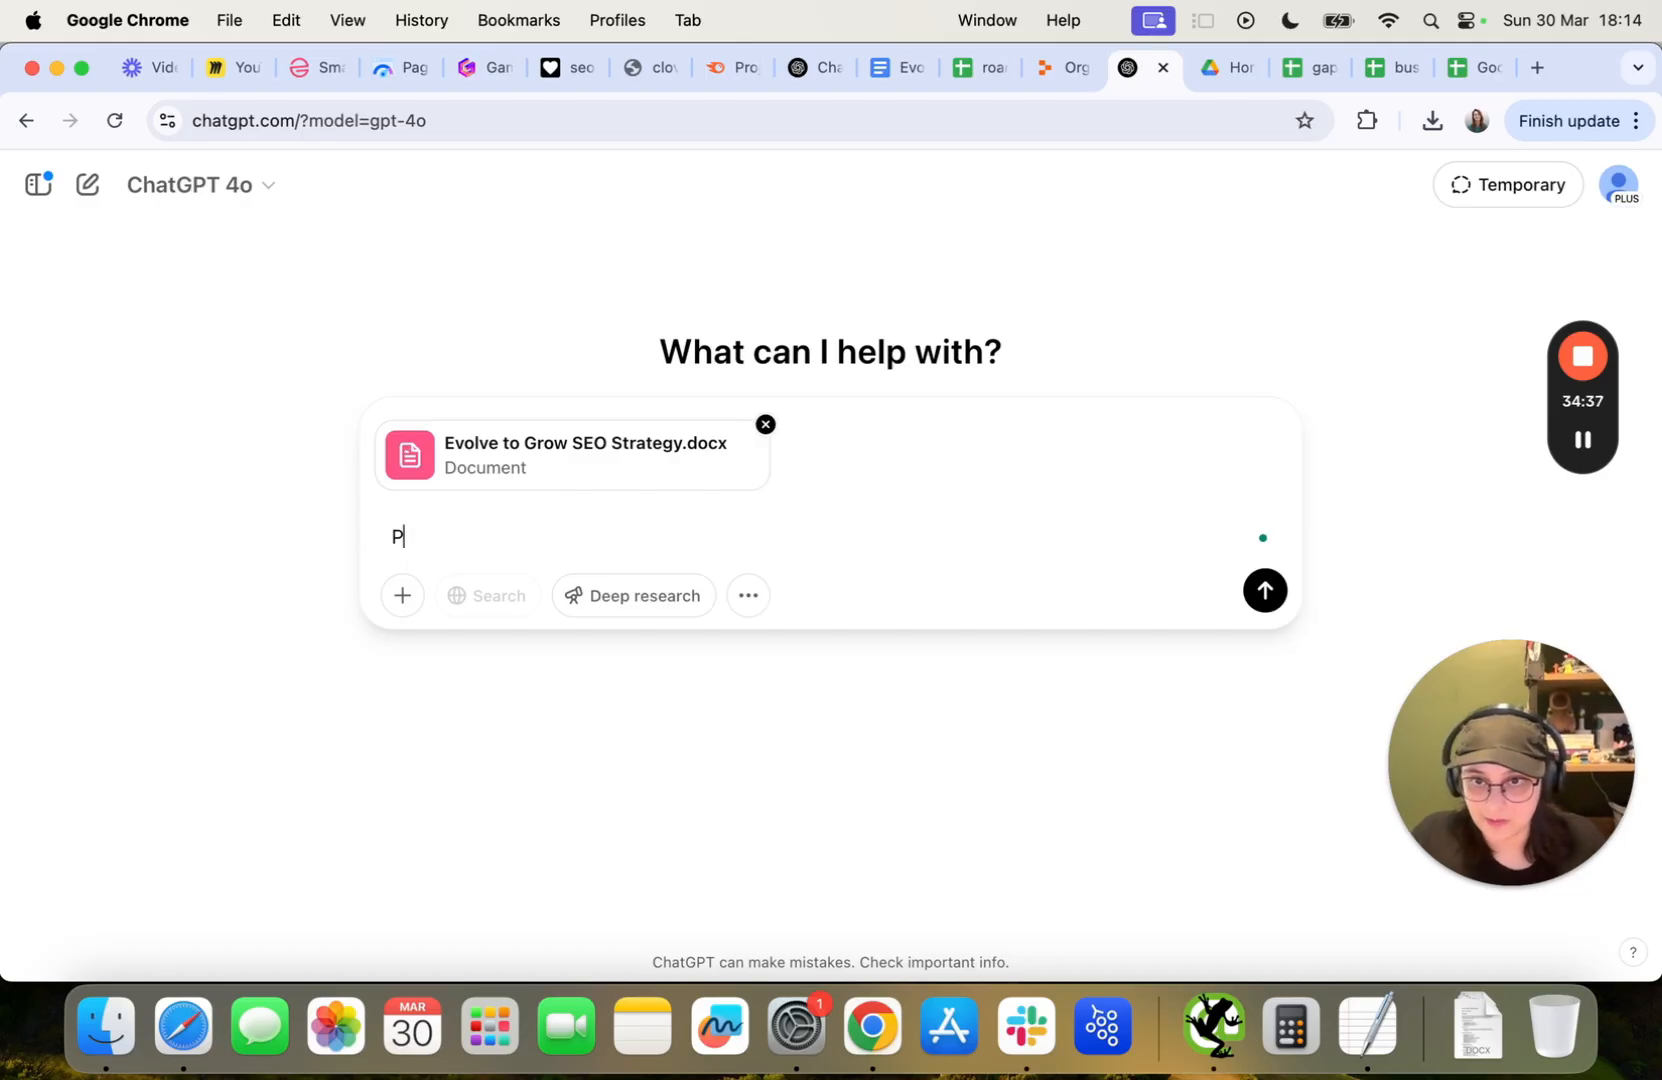
{"action": "type", "text": "lease act like "}
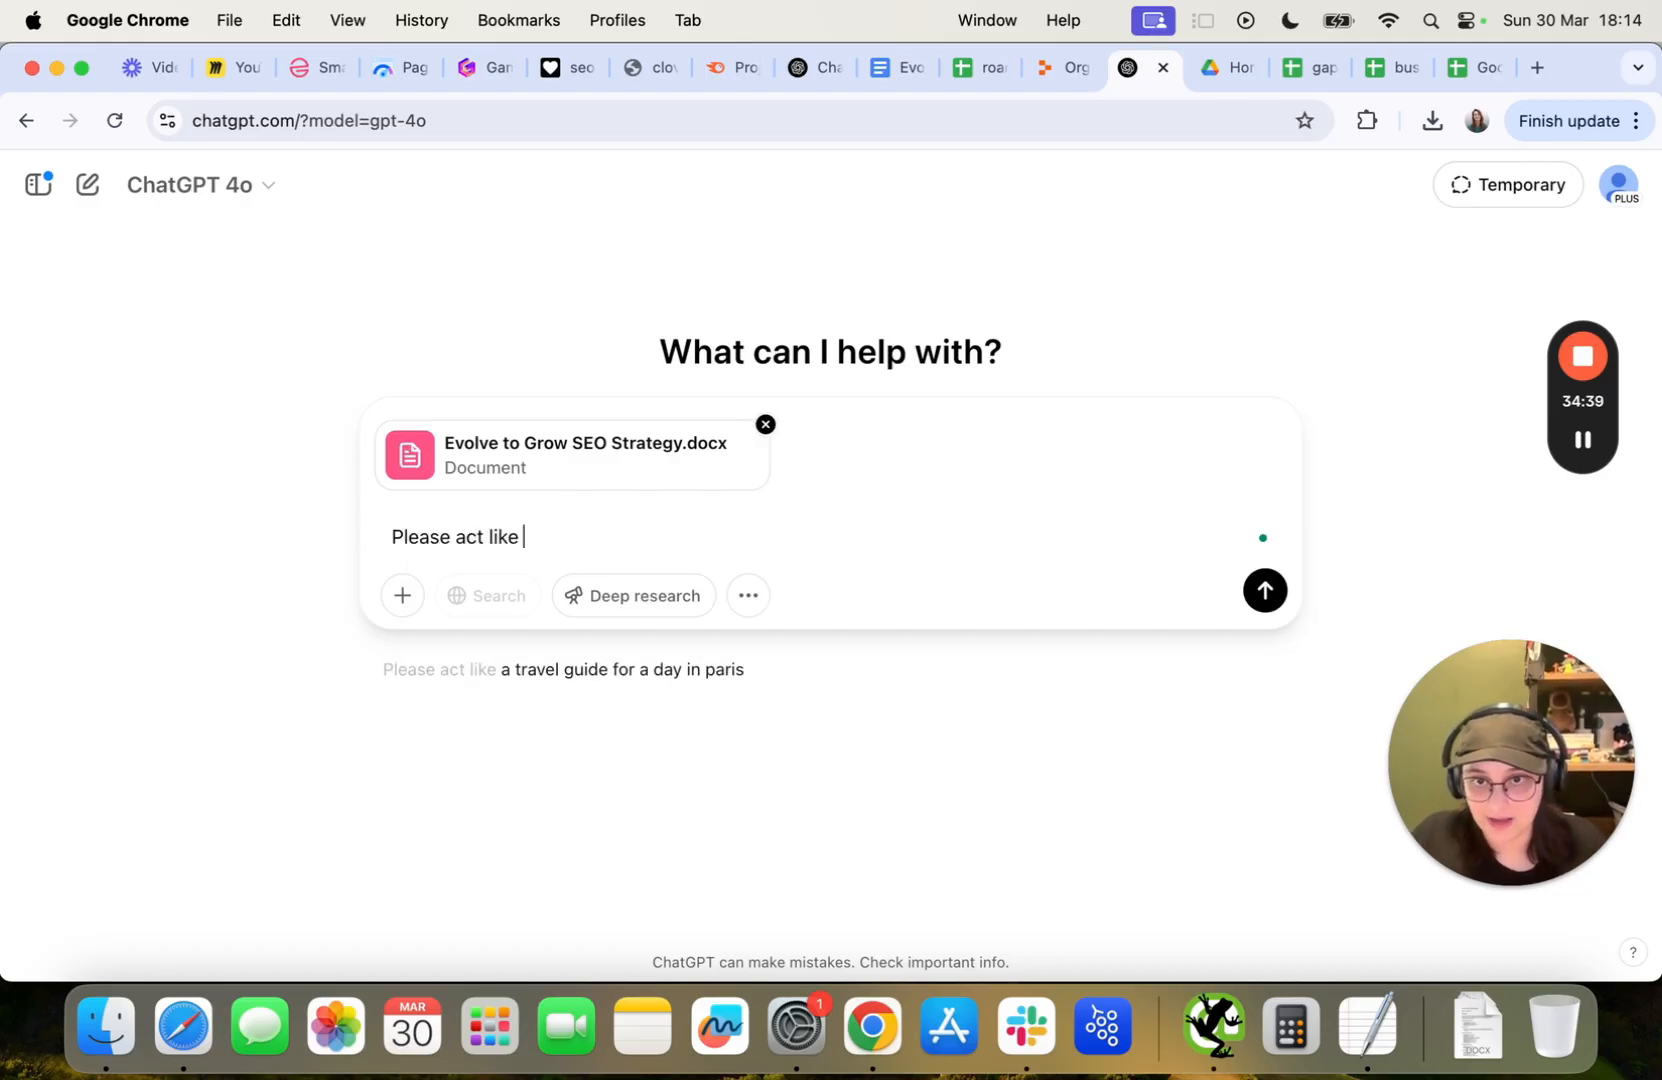
{"action": "type", "text": "a ag"}
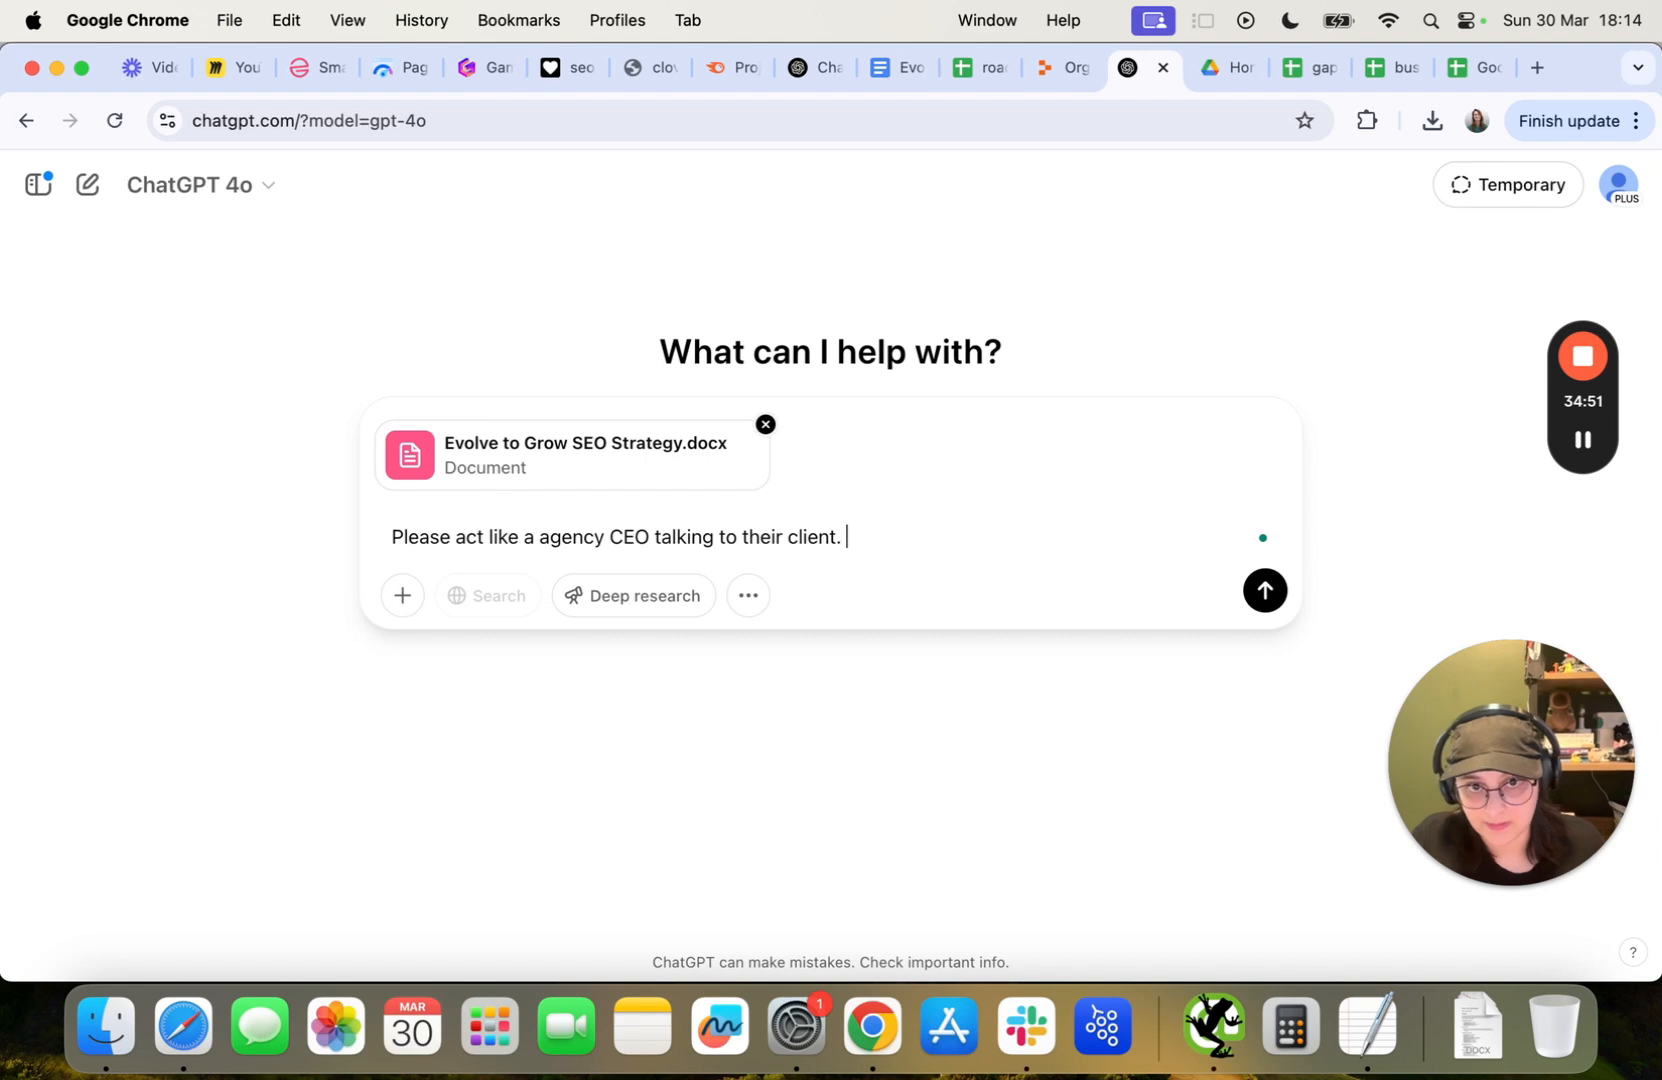
{"action": "left_click", "coordinate": [558, 540]}
{"action": "left_click", "coordinate": [575, 609]}
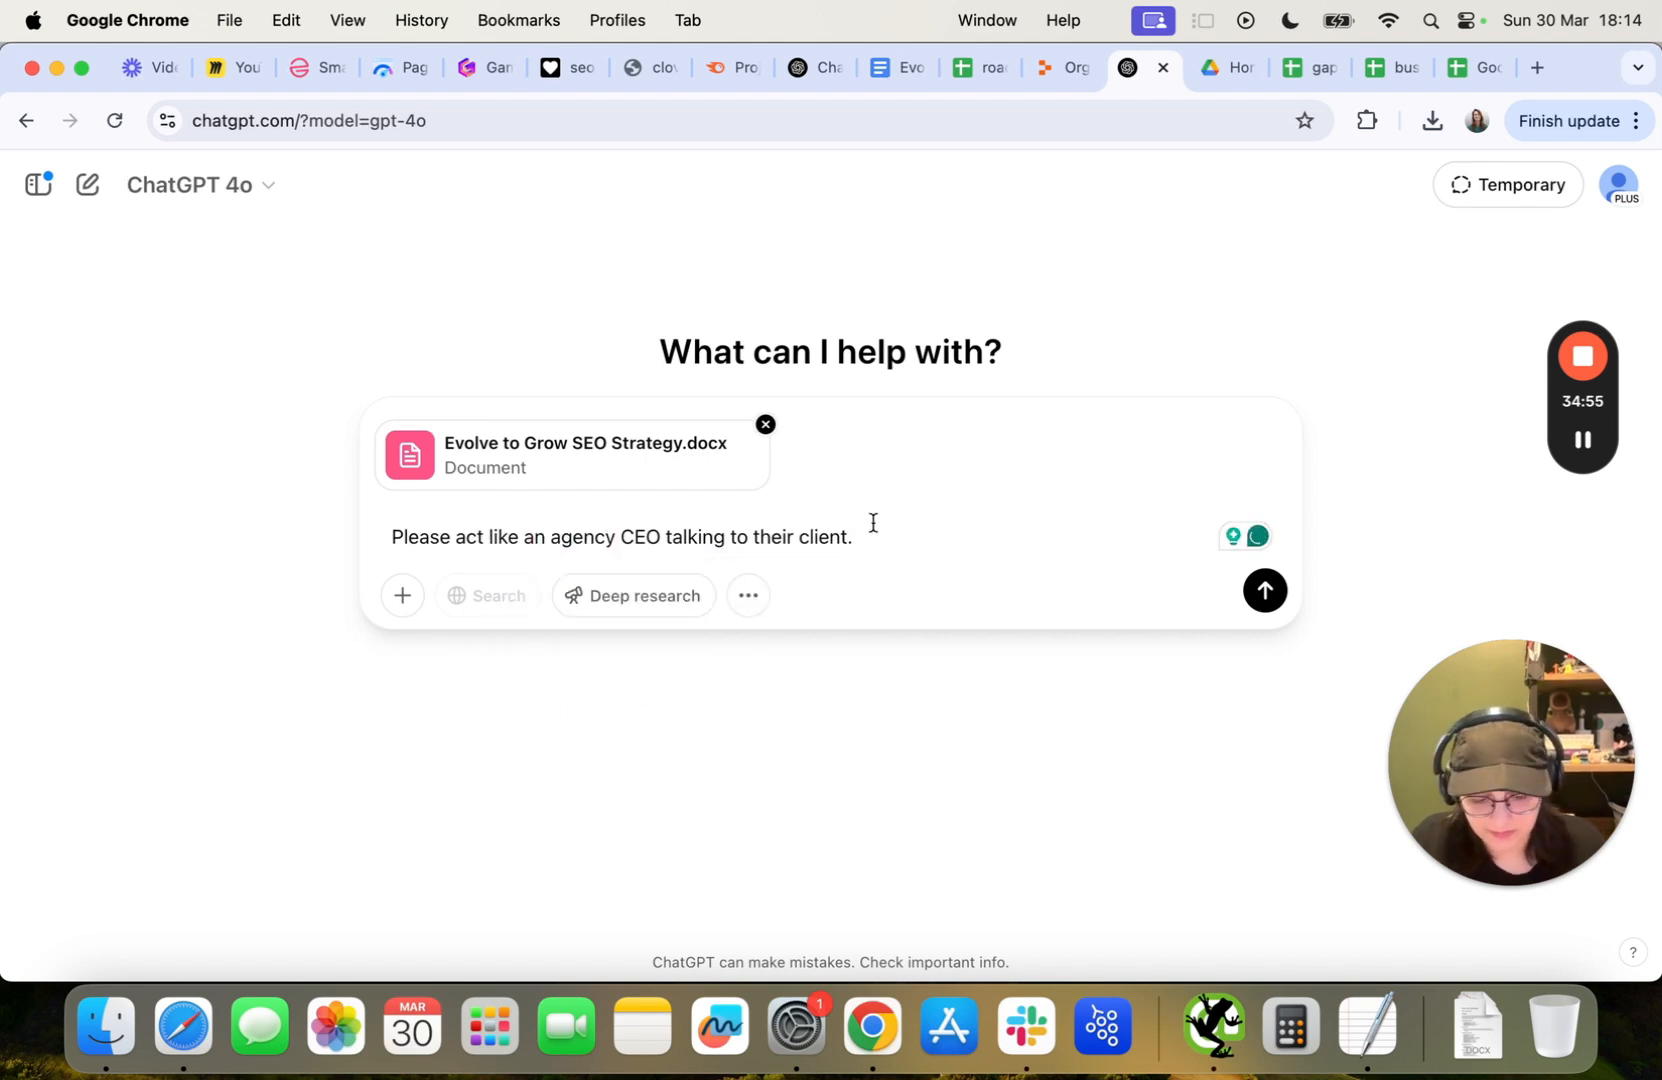
Ask for an executive summary and a simplified, organized client report that keeps all added details but enhances the storytelling, and send the prompt.
{"action": "type", "text": "I want you to create an executive summary"}
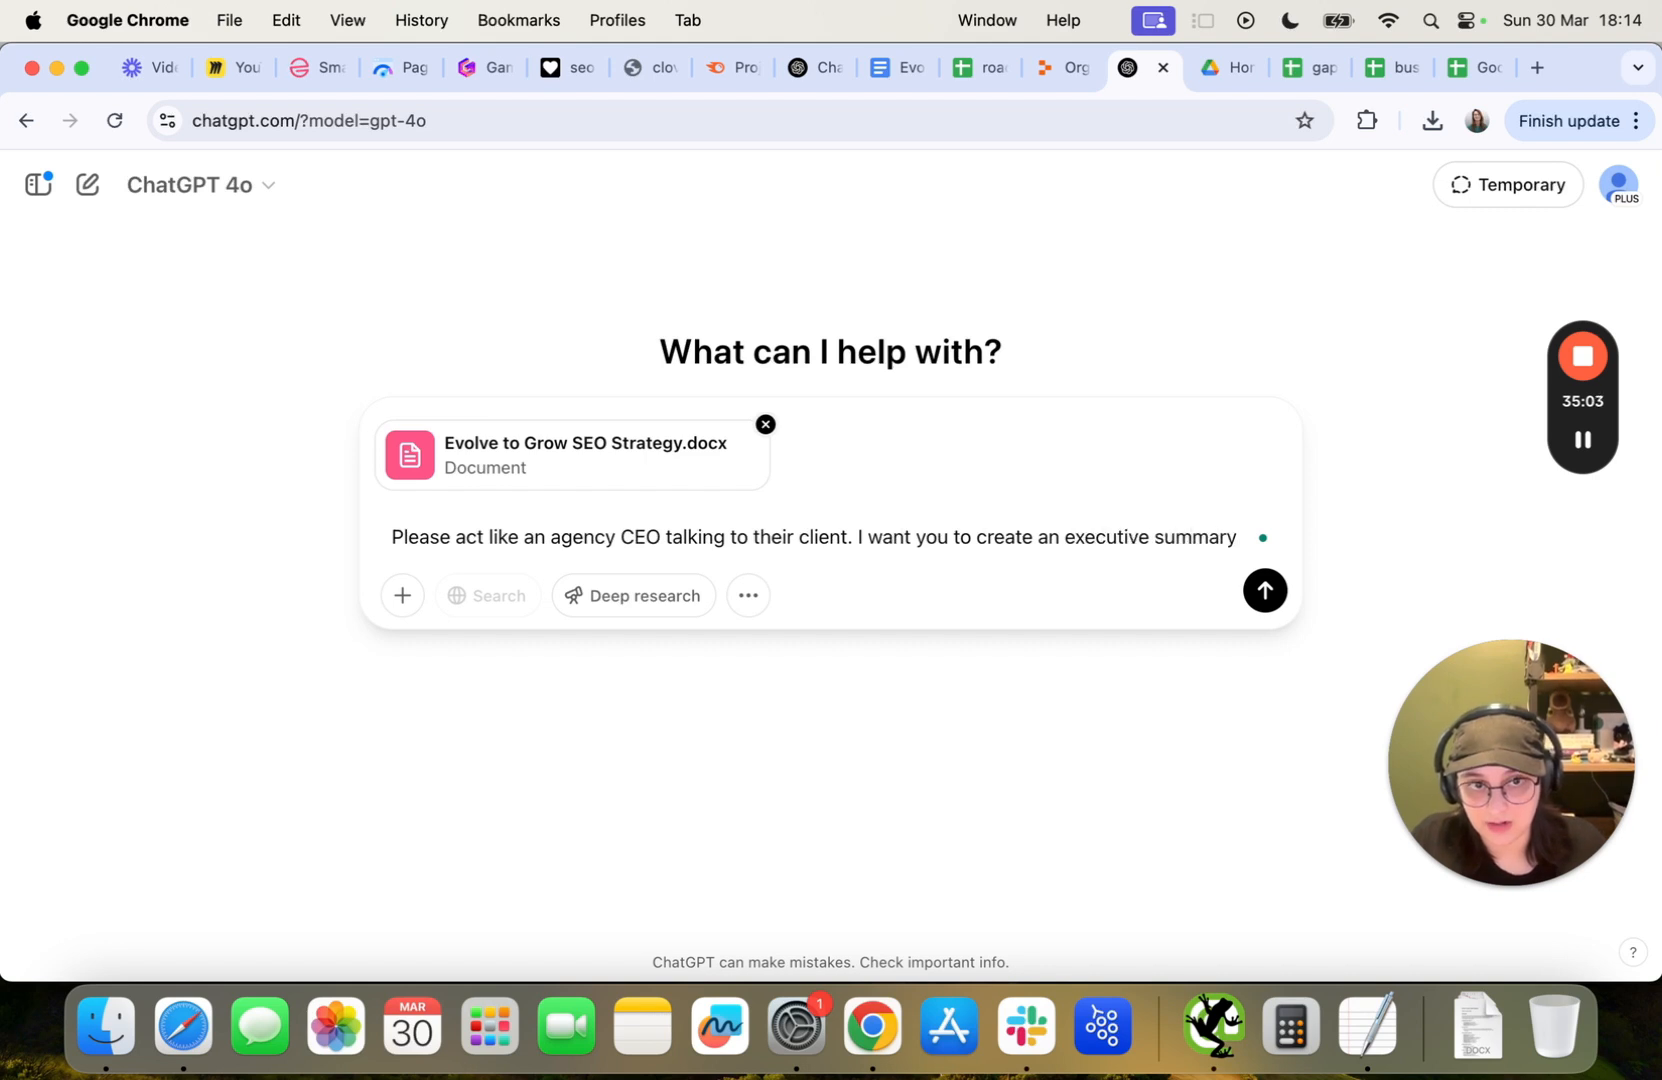
{"action": "type", "text": "d"}
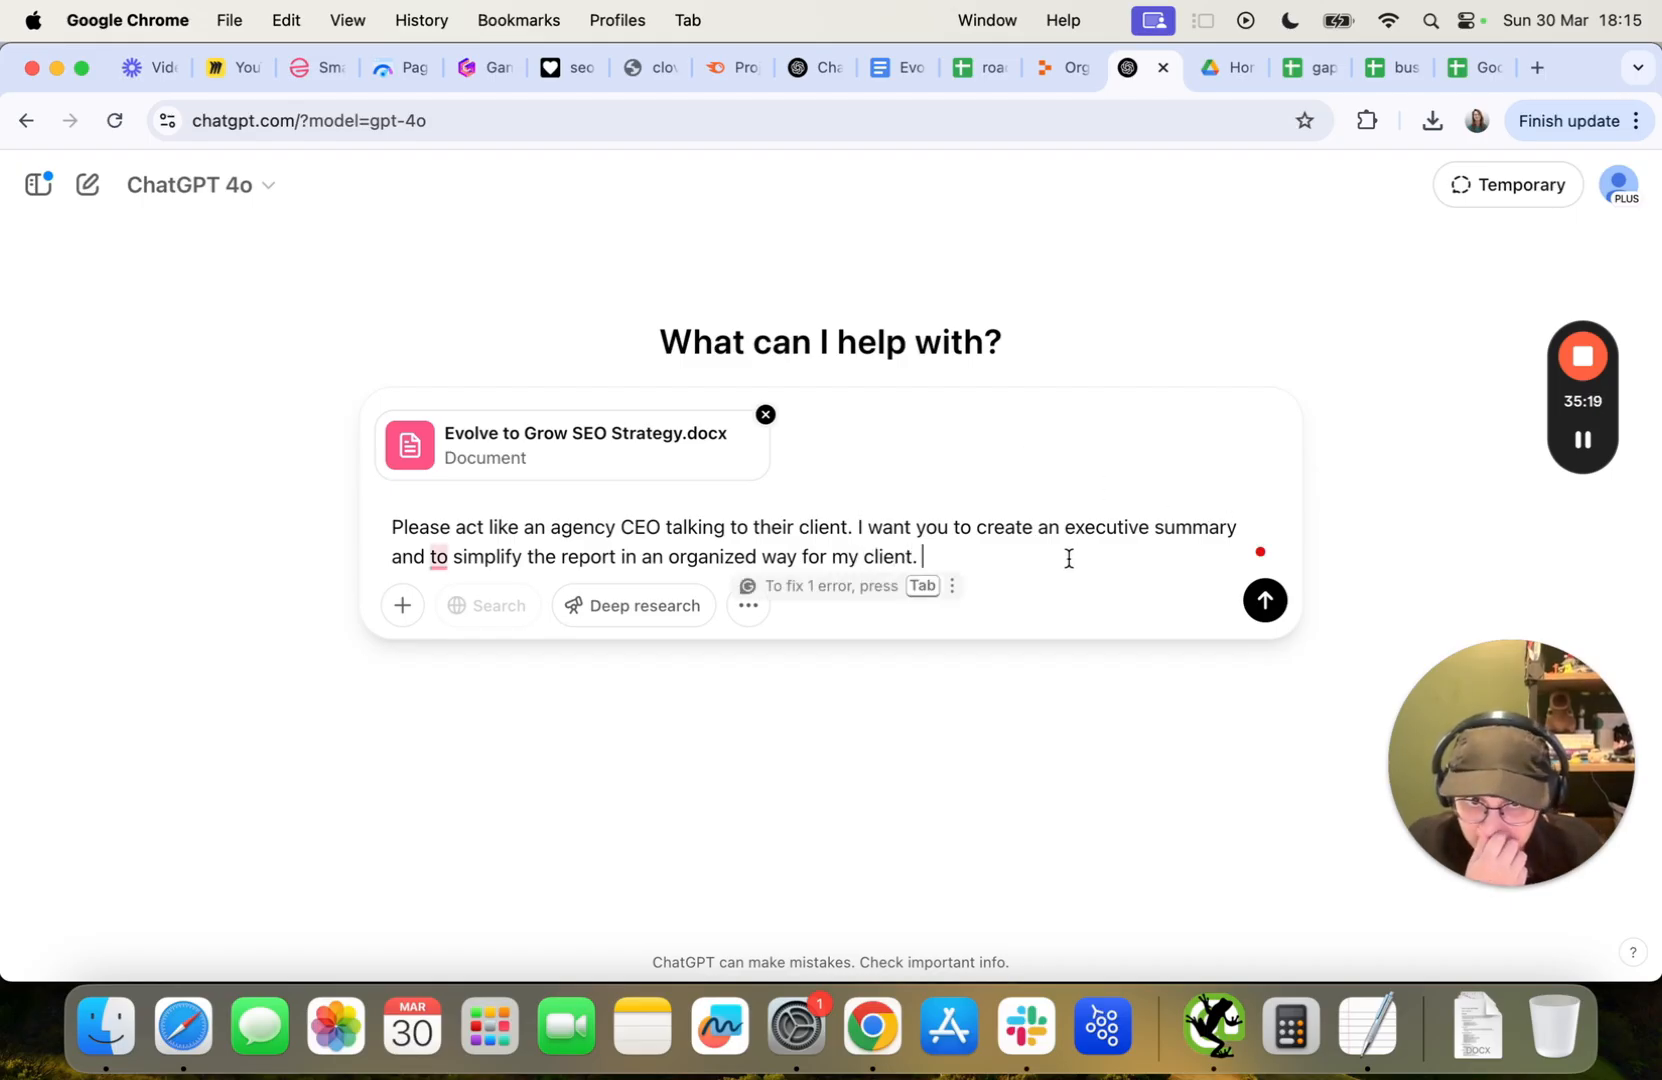
{"action": "type", "text": "Pl"}
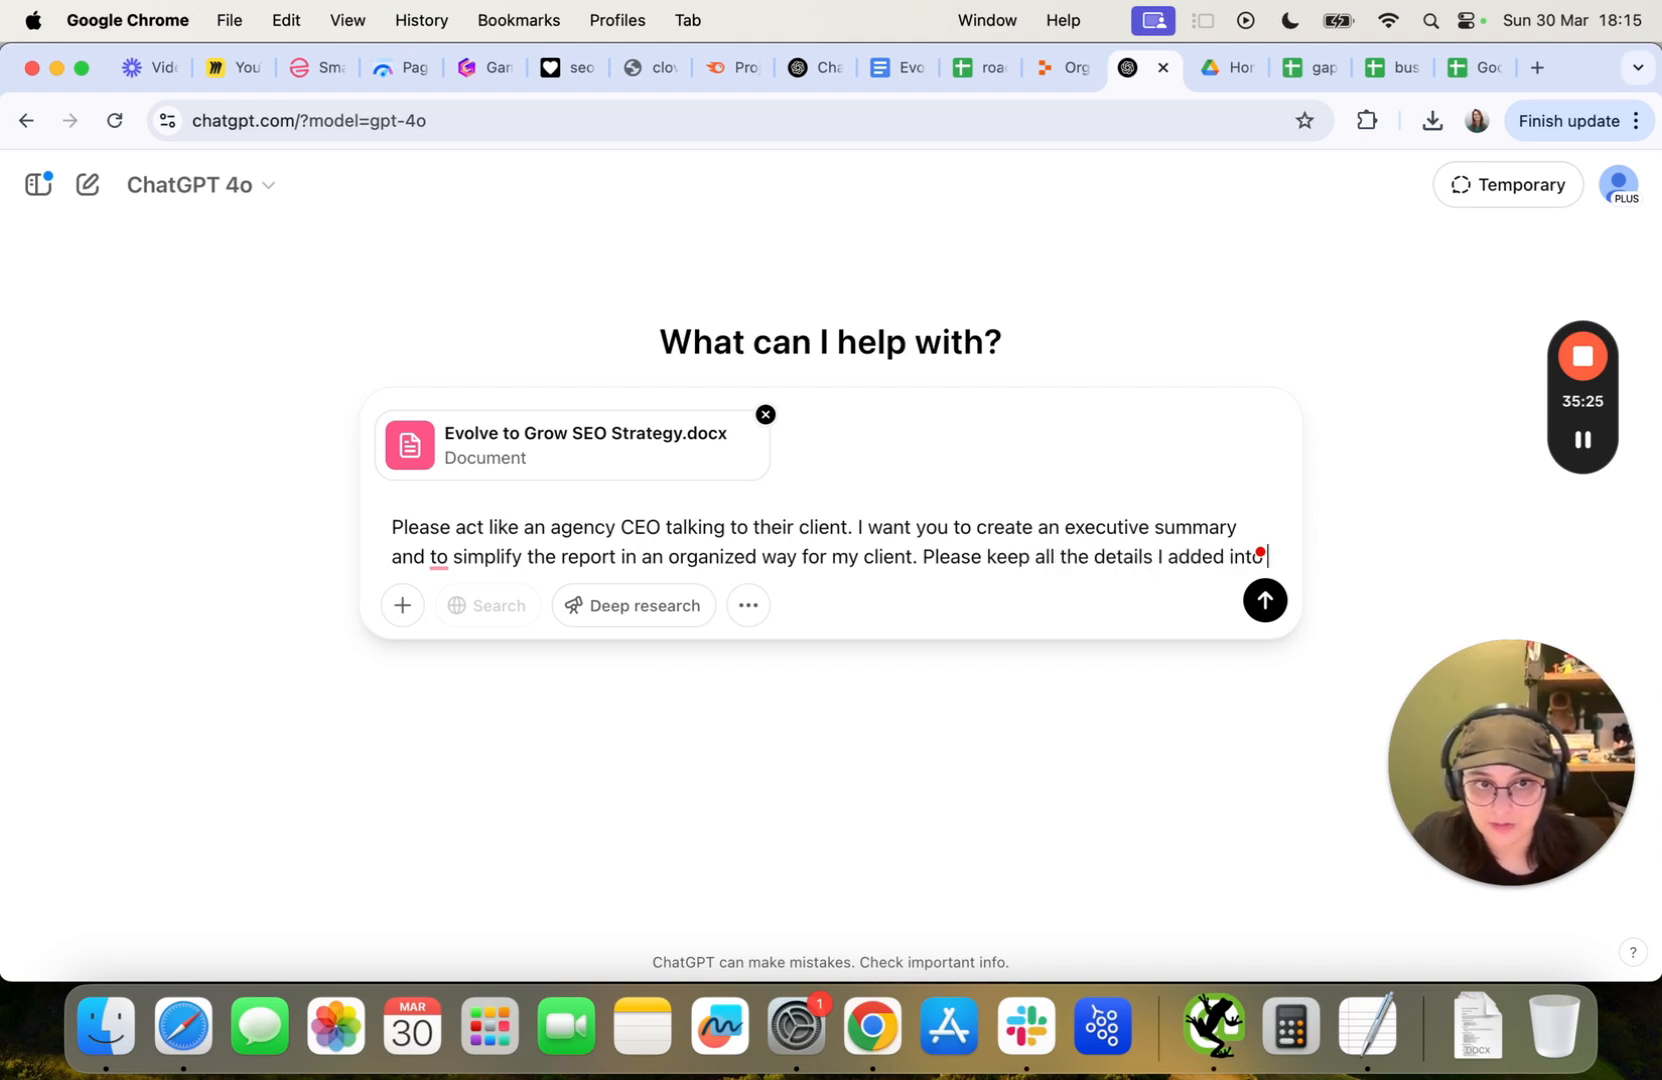
{"action": "type", "text": " this report, but enhance the storytelling."}
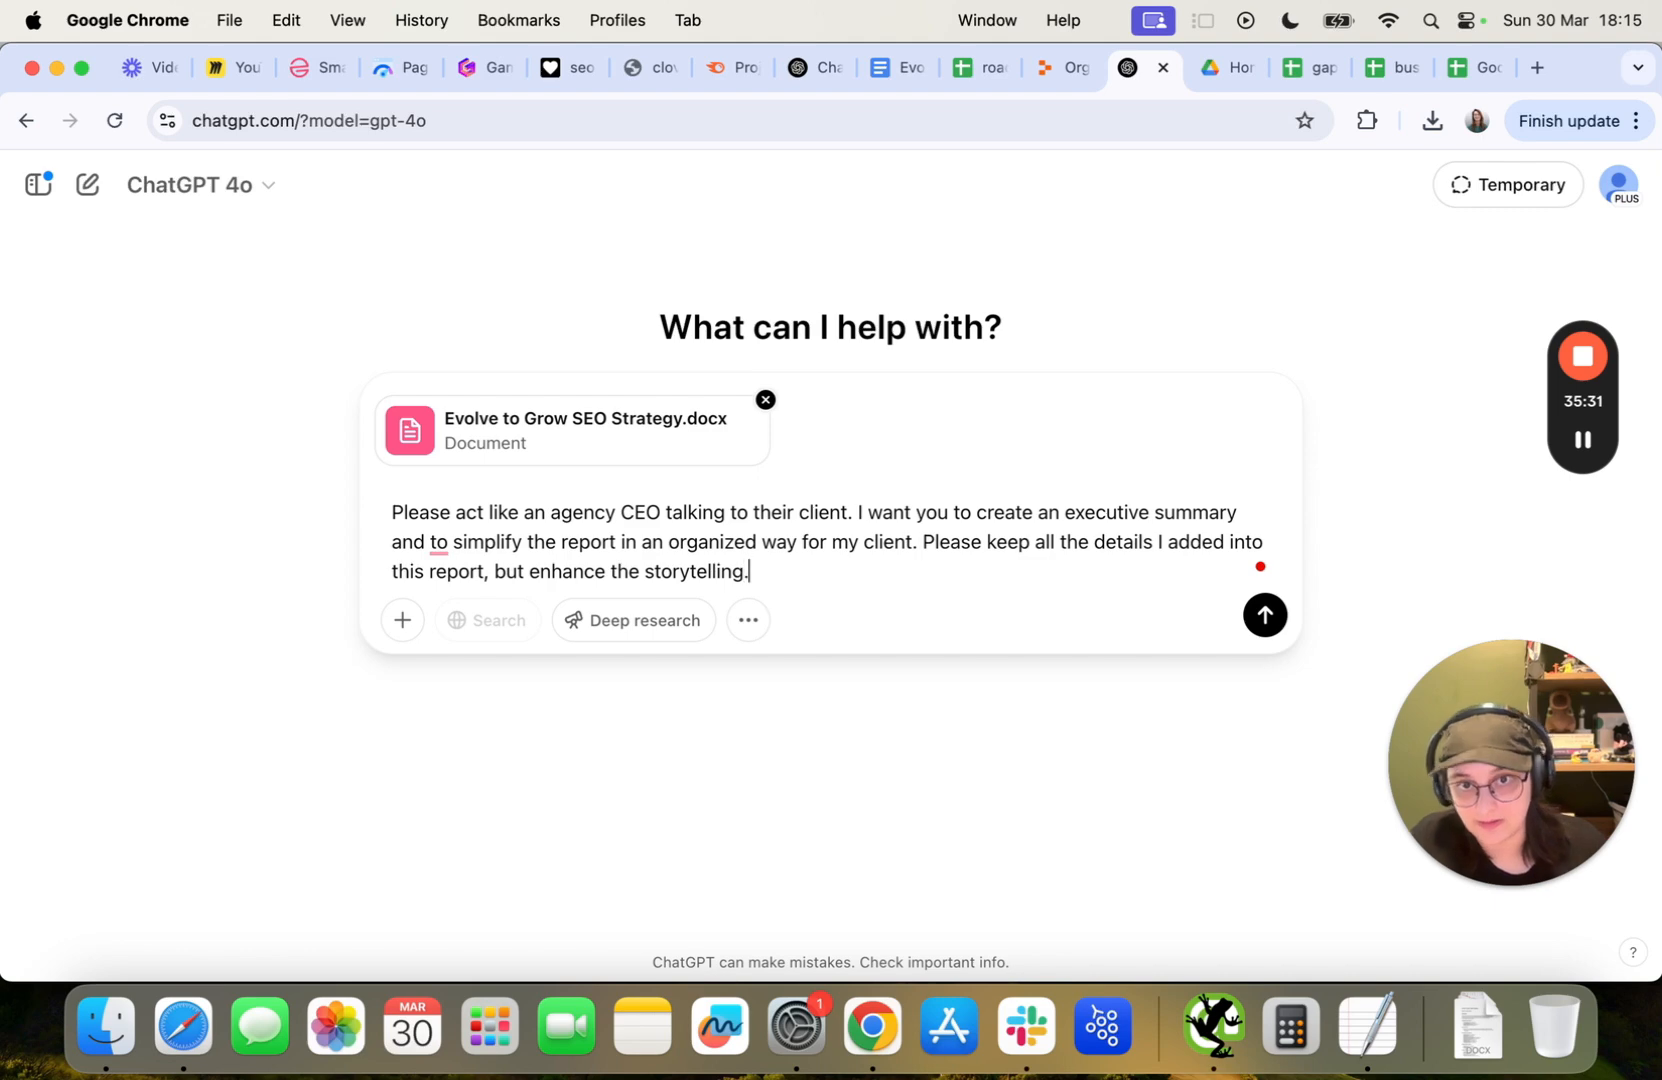
{"action": "key", "text": "Return"}
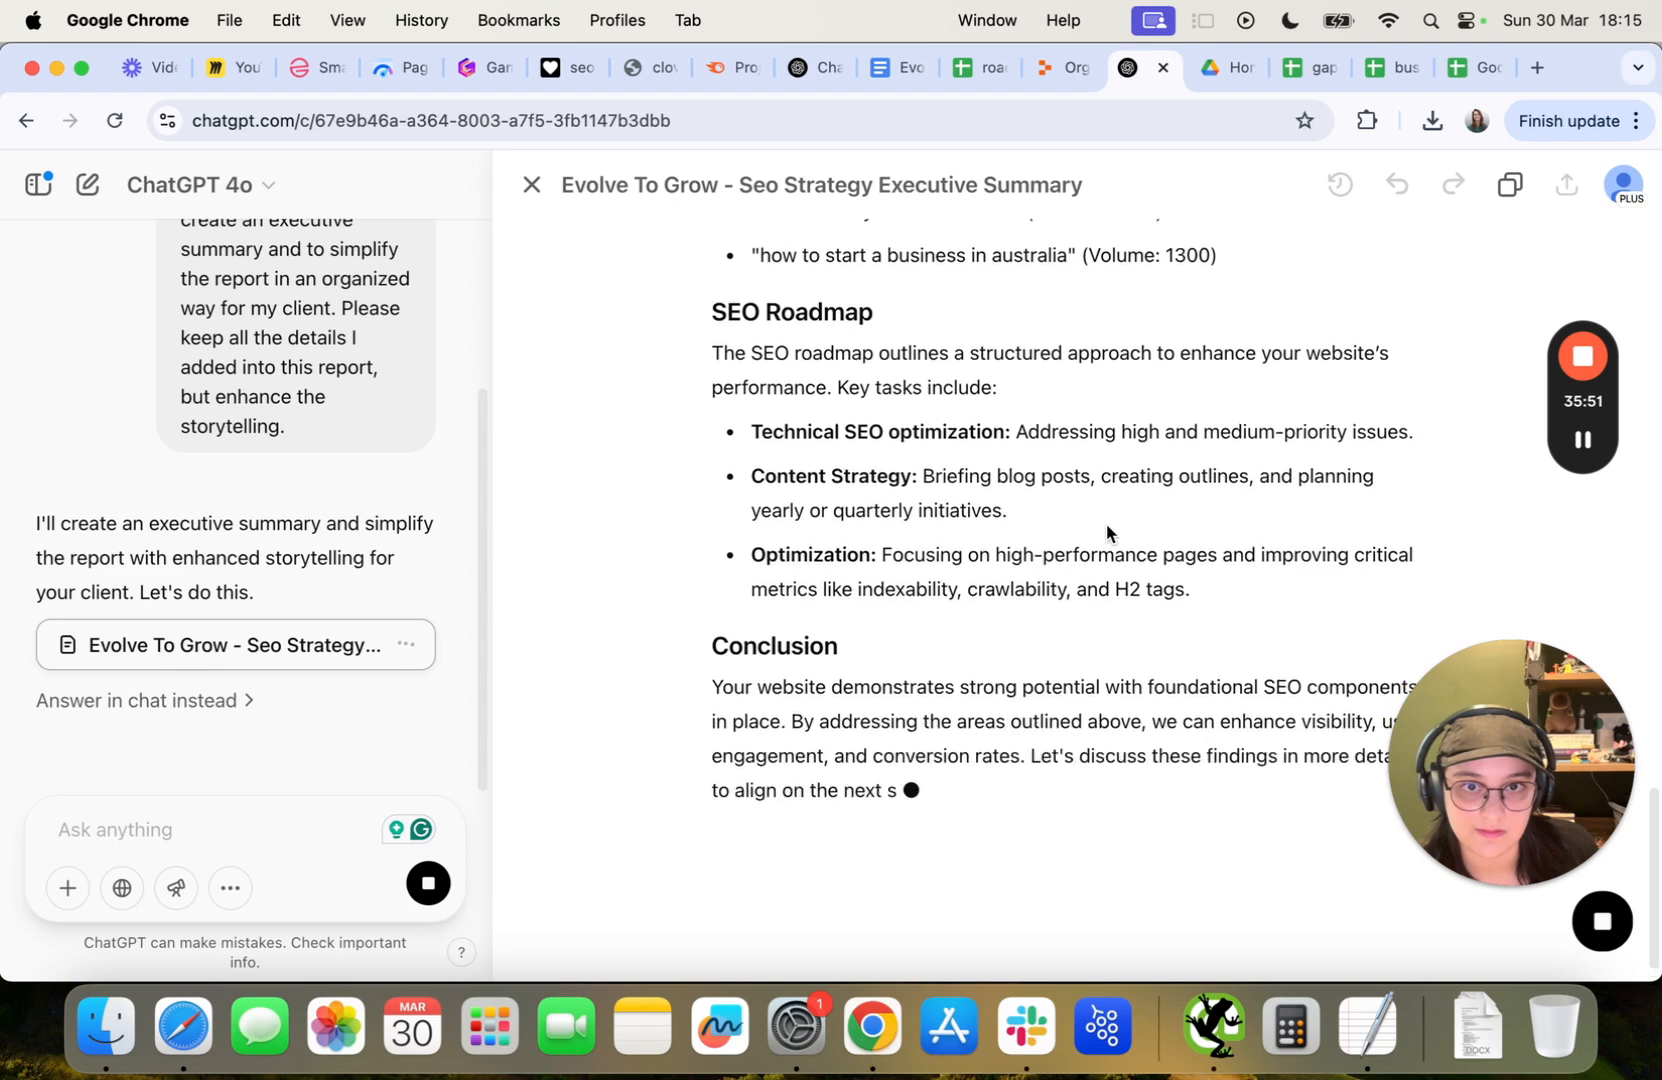
Delete the "Dear [Client's Name]," greeting under the Executive Summary heading in the generated document.
{"action": "scroll", "coordinate": [1000, 520], "scroll_direction": "up", "scroll_amount": 15}
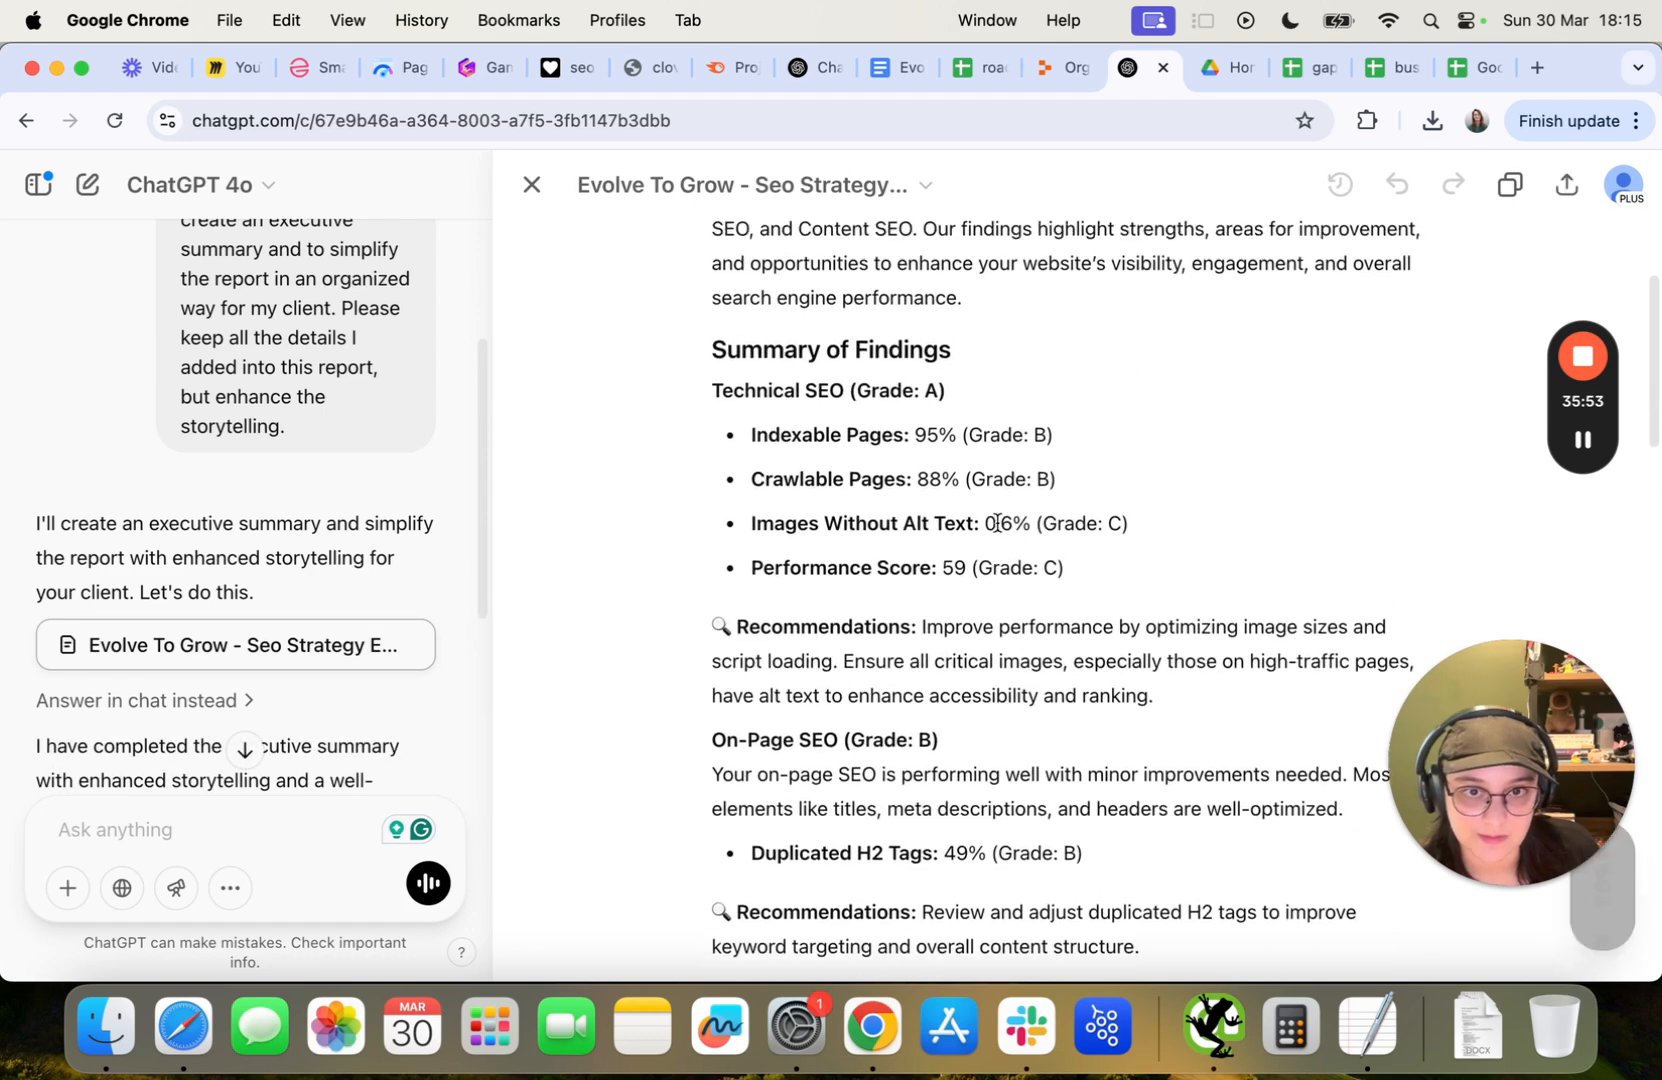
{"action": "scroll", "coordinate": [997, 522], "scroll_direction": "up", "scroll_amount": 3}
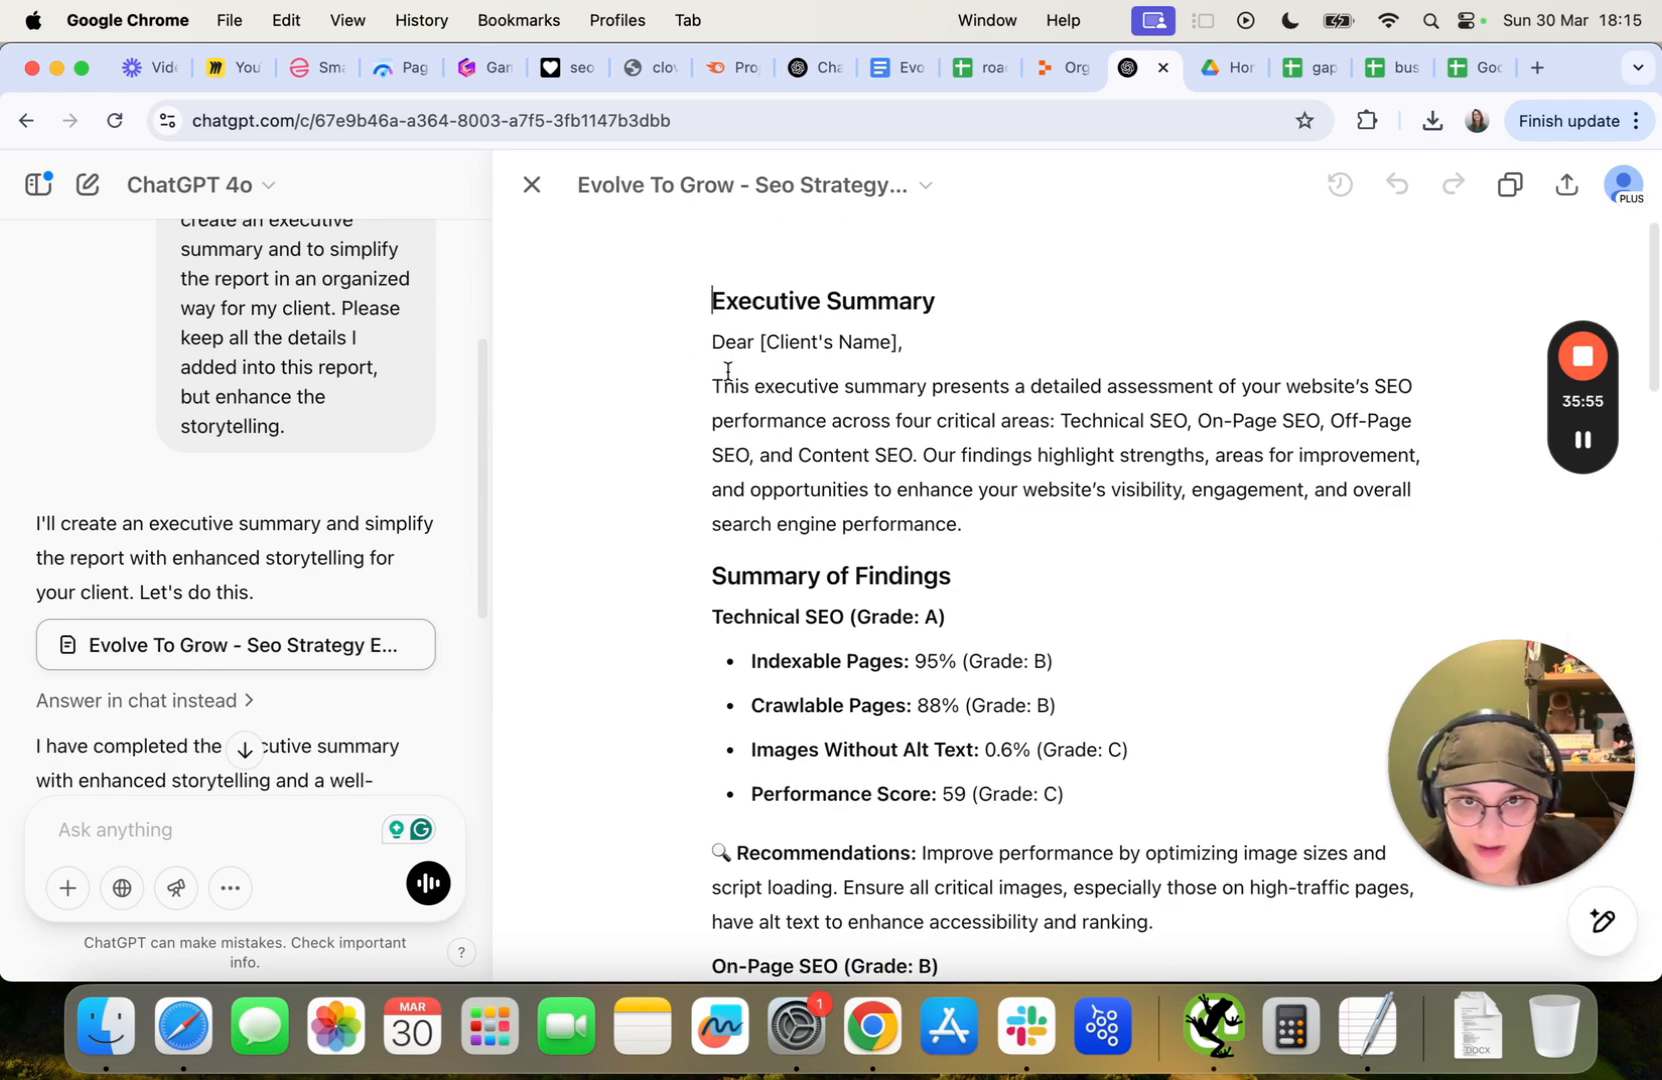
{"action": "left_click", "coordinate": [700, 292]}
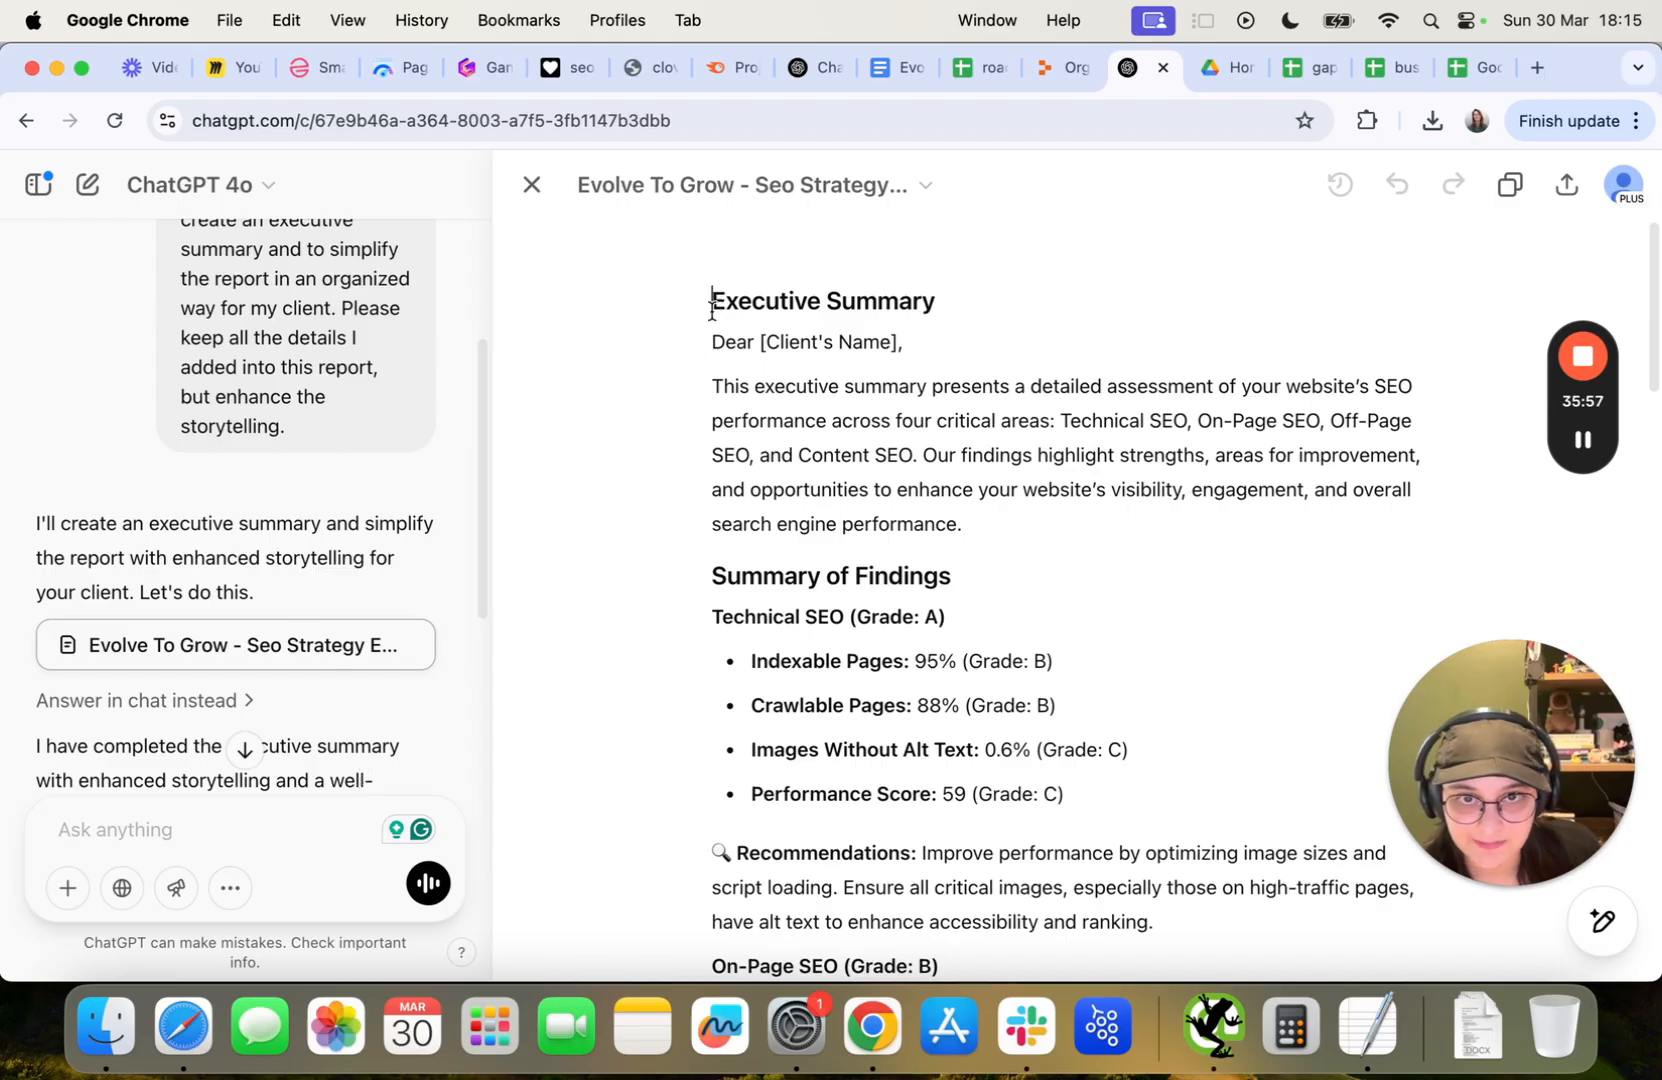
{"action": "left_click_drag", "start_coordinate": [718, 320], "coordinate": [903, 343]}
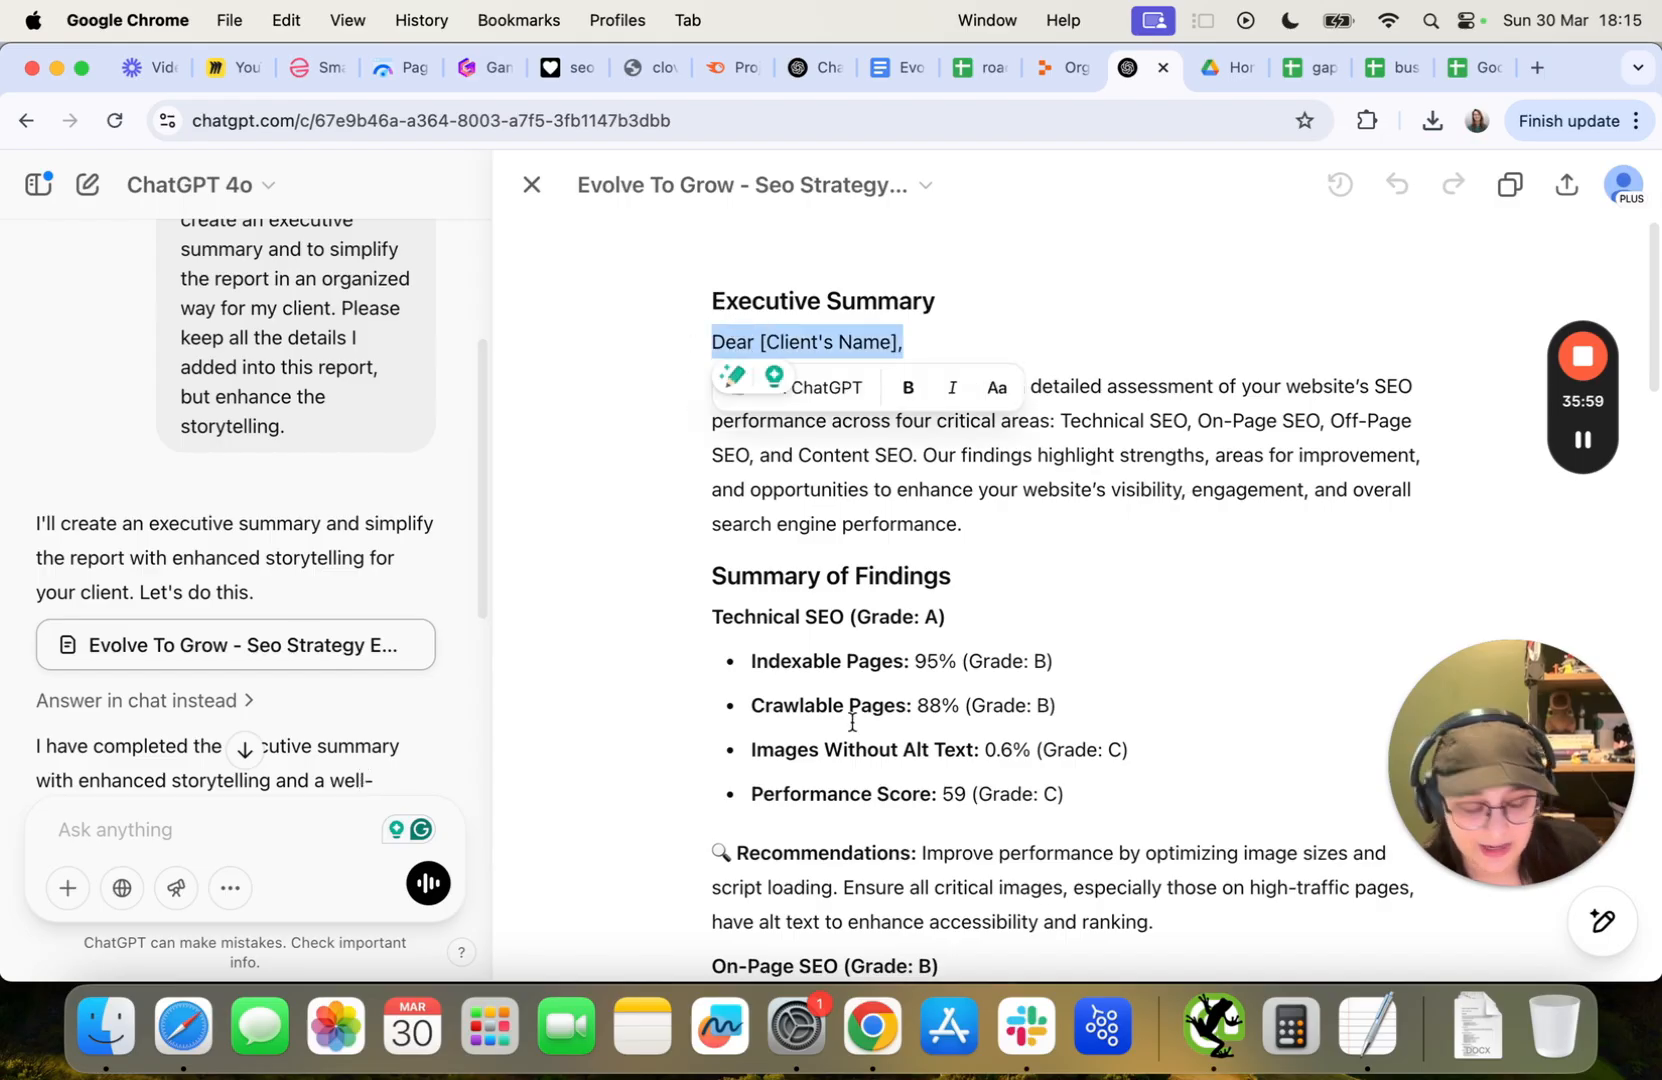
{"action": "key", "text": "BackSpace"}
{"action": "key", "text": "BackSpace"}
{"action": "left_click", "coordinate": [897, 480]}
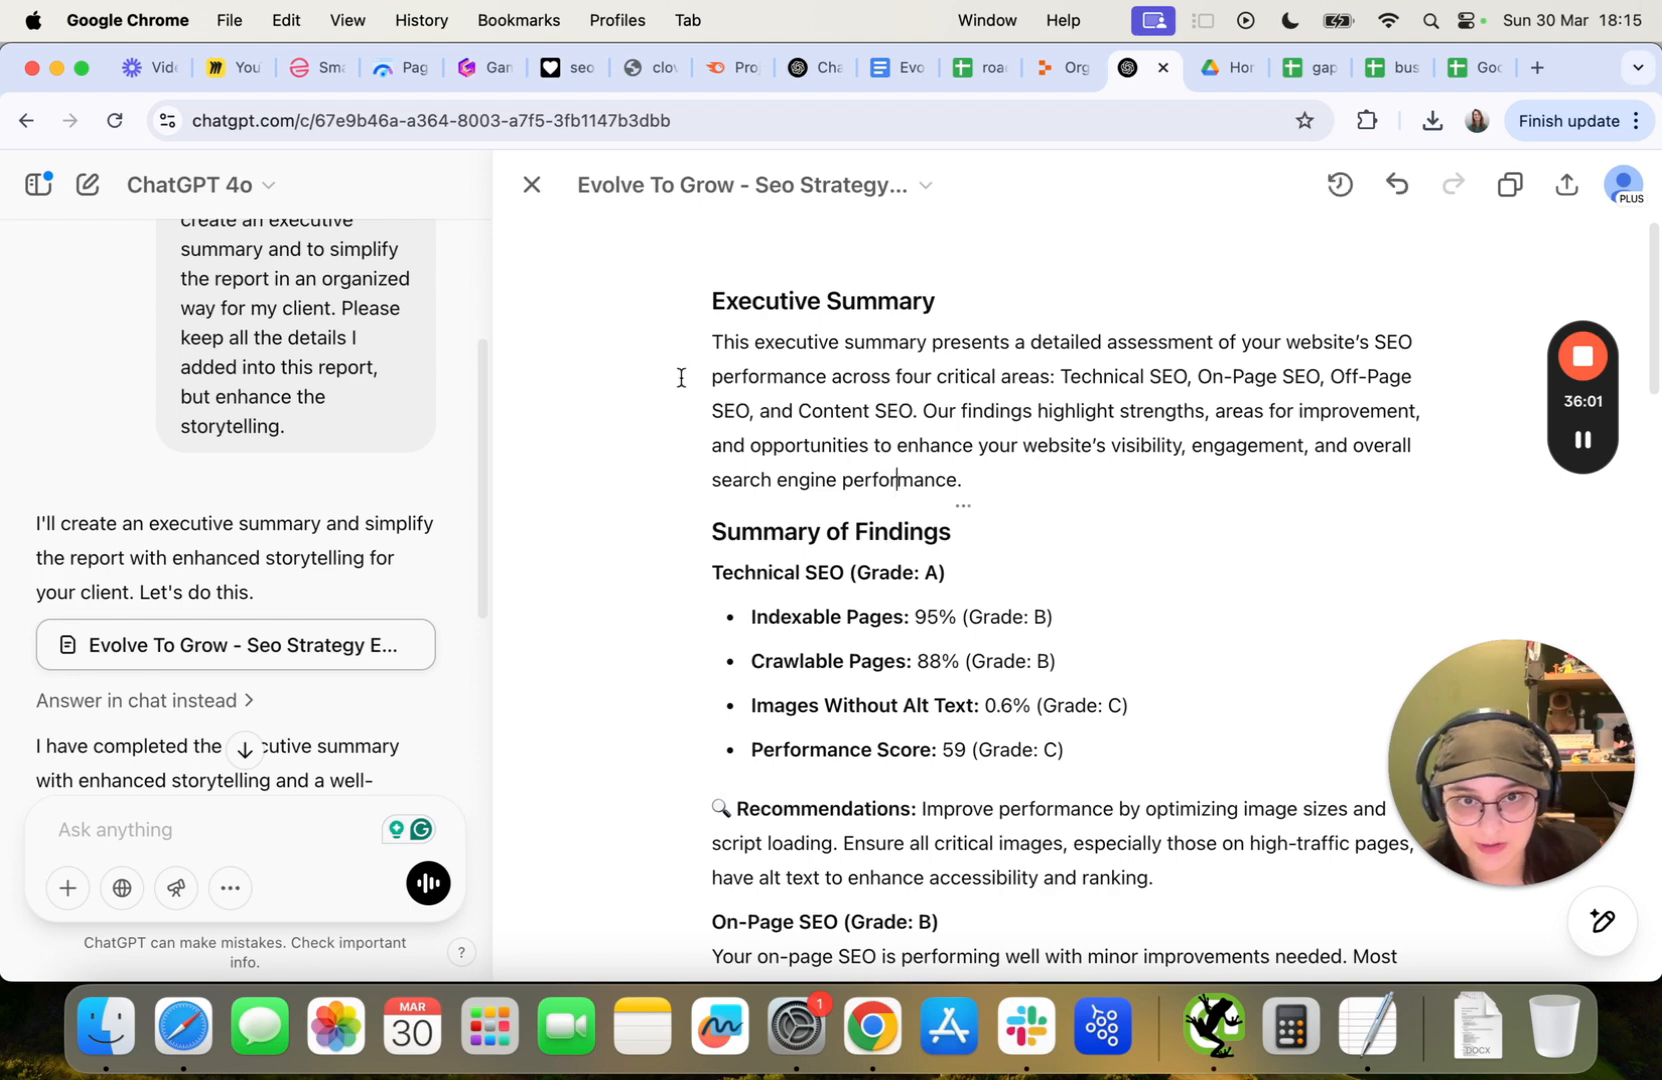
Copy the summary from the Executive Summary heading to the end of the Conclusion paragraph, and switch to Gamma.
{"action": "left_click_drag", "start_coordinate": [713, 297], "coordinate": [1166, 563]}
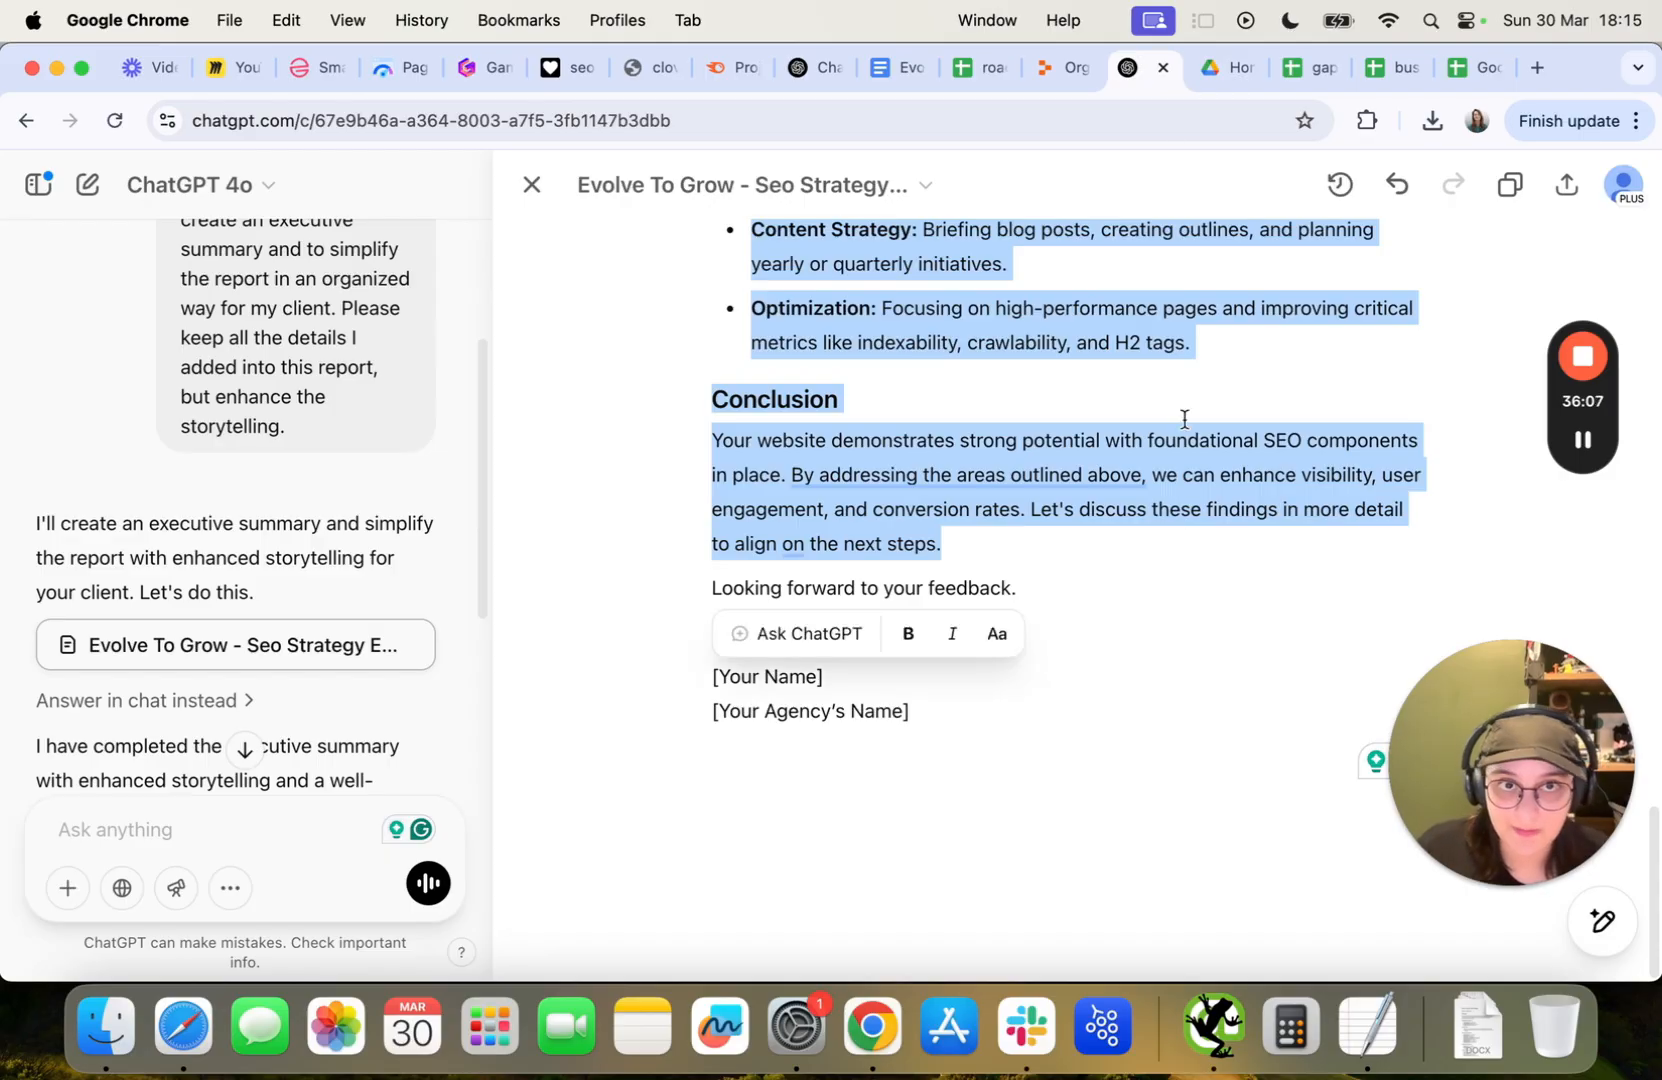
{"action": "left_click", "coordinate": [908, 70]}
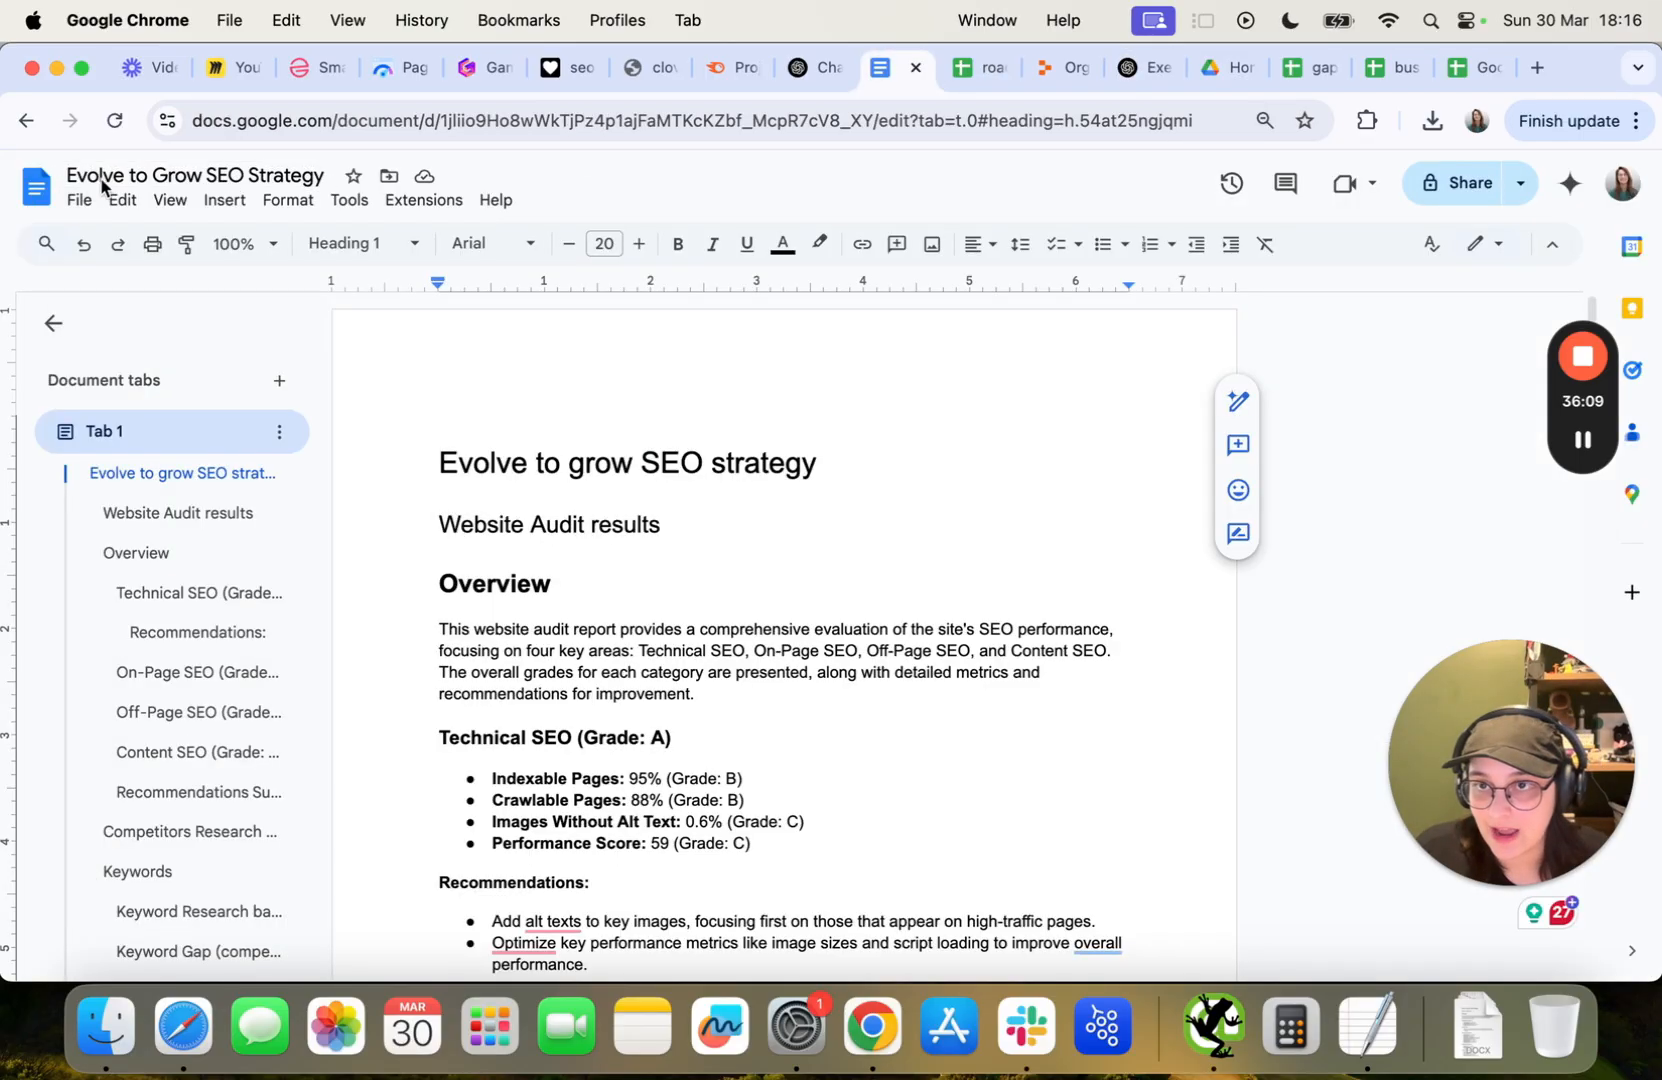
{"action": "left_click", "coordinate": [1548, 71]}
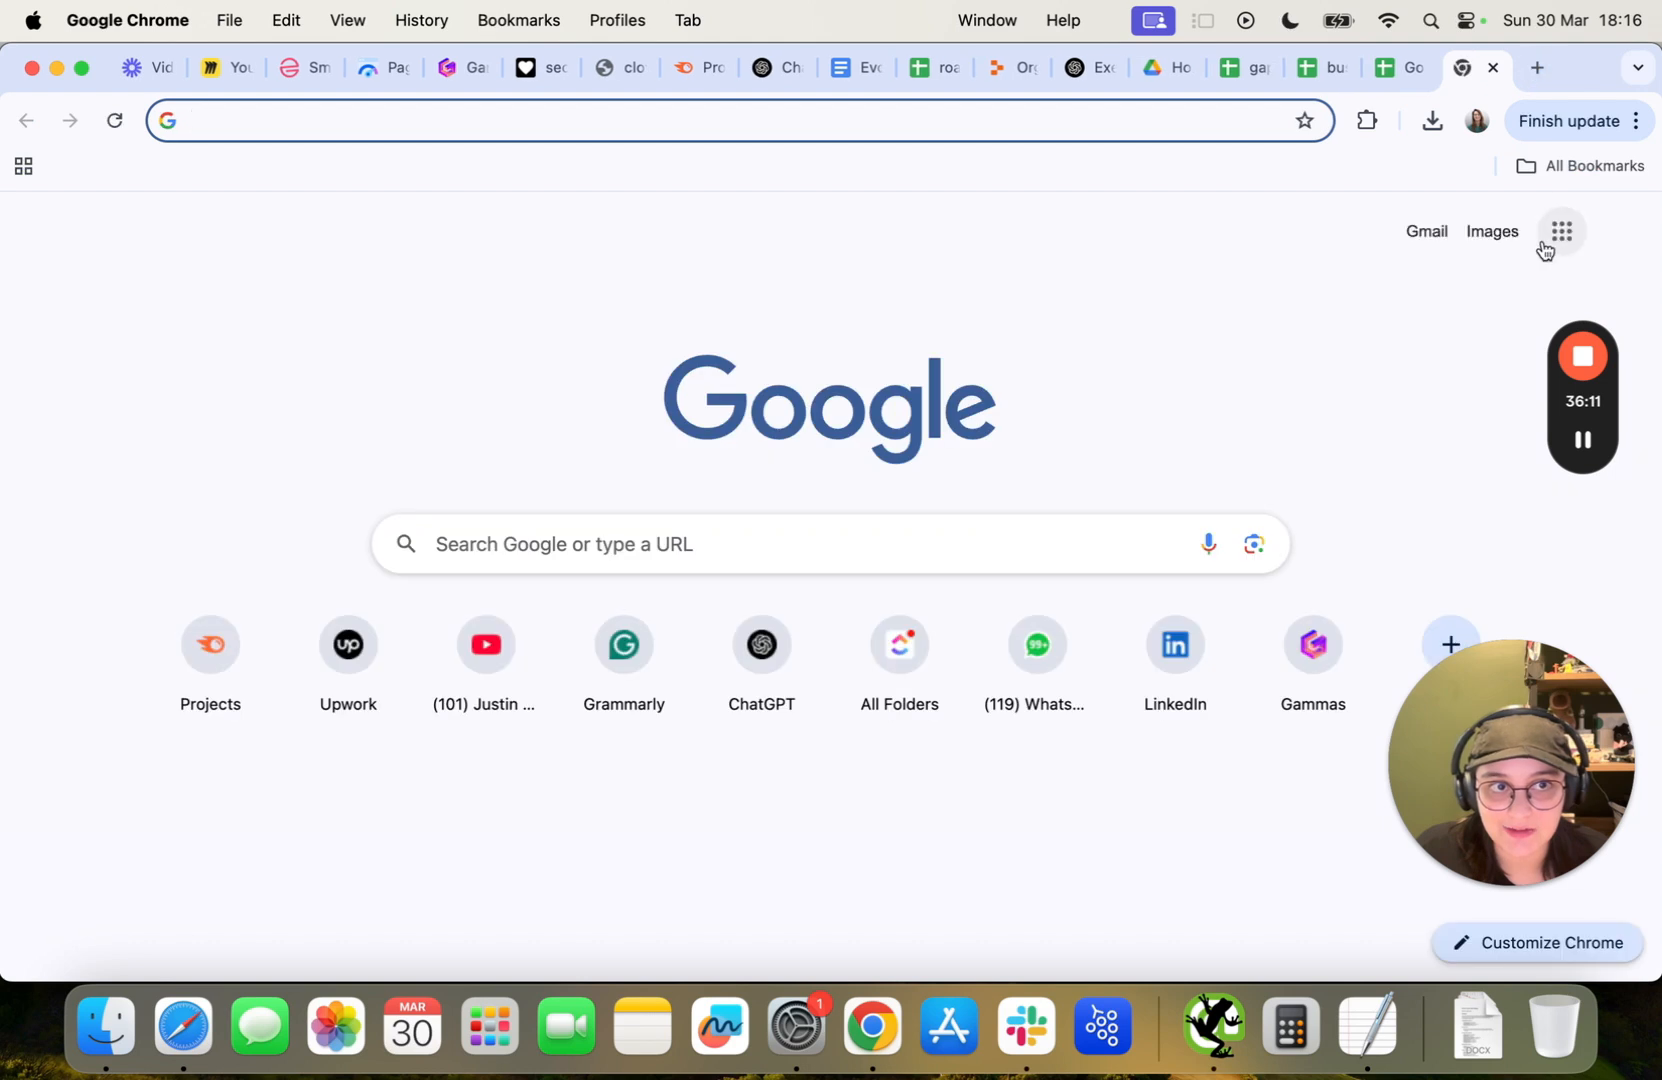
{"action": "type", "text": "gamma.app"}
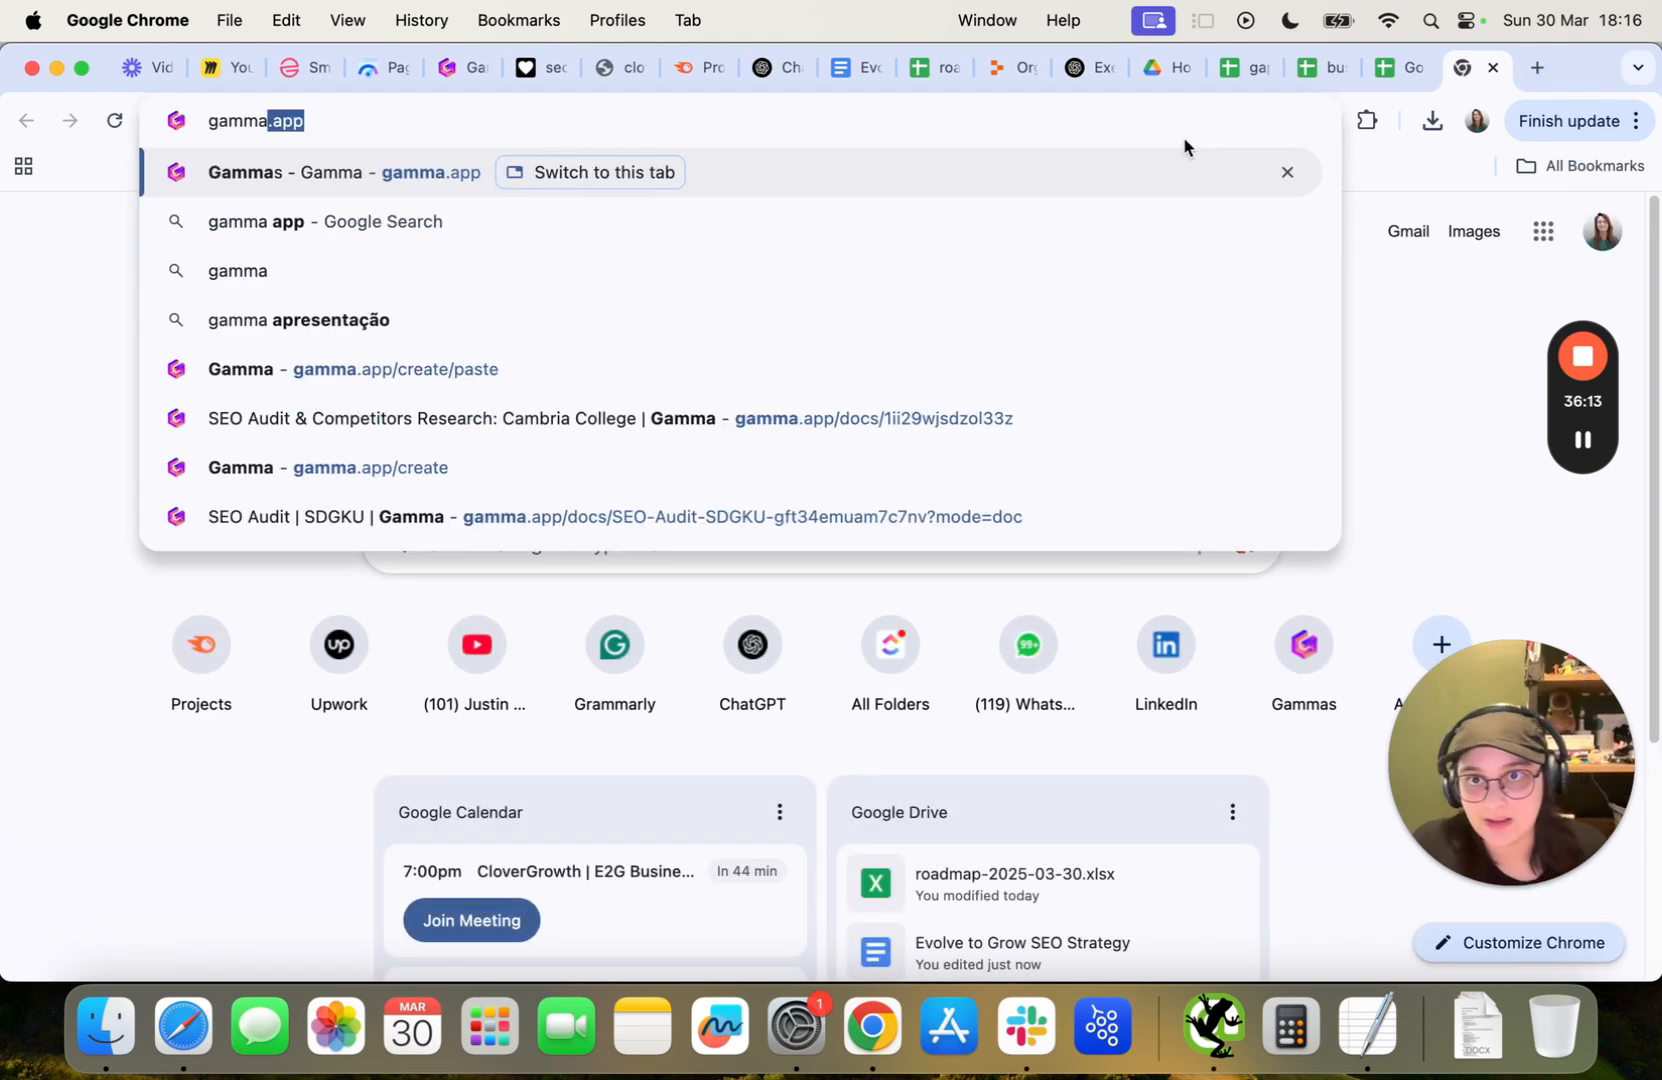
{"action": "left_click", "coordinate": [445, 66]}
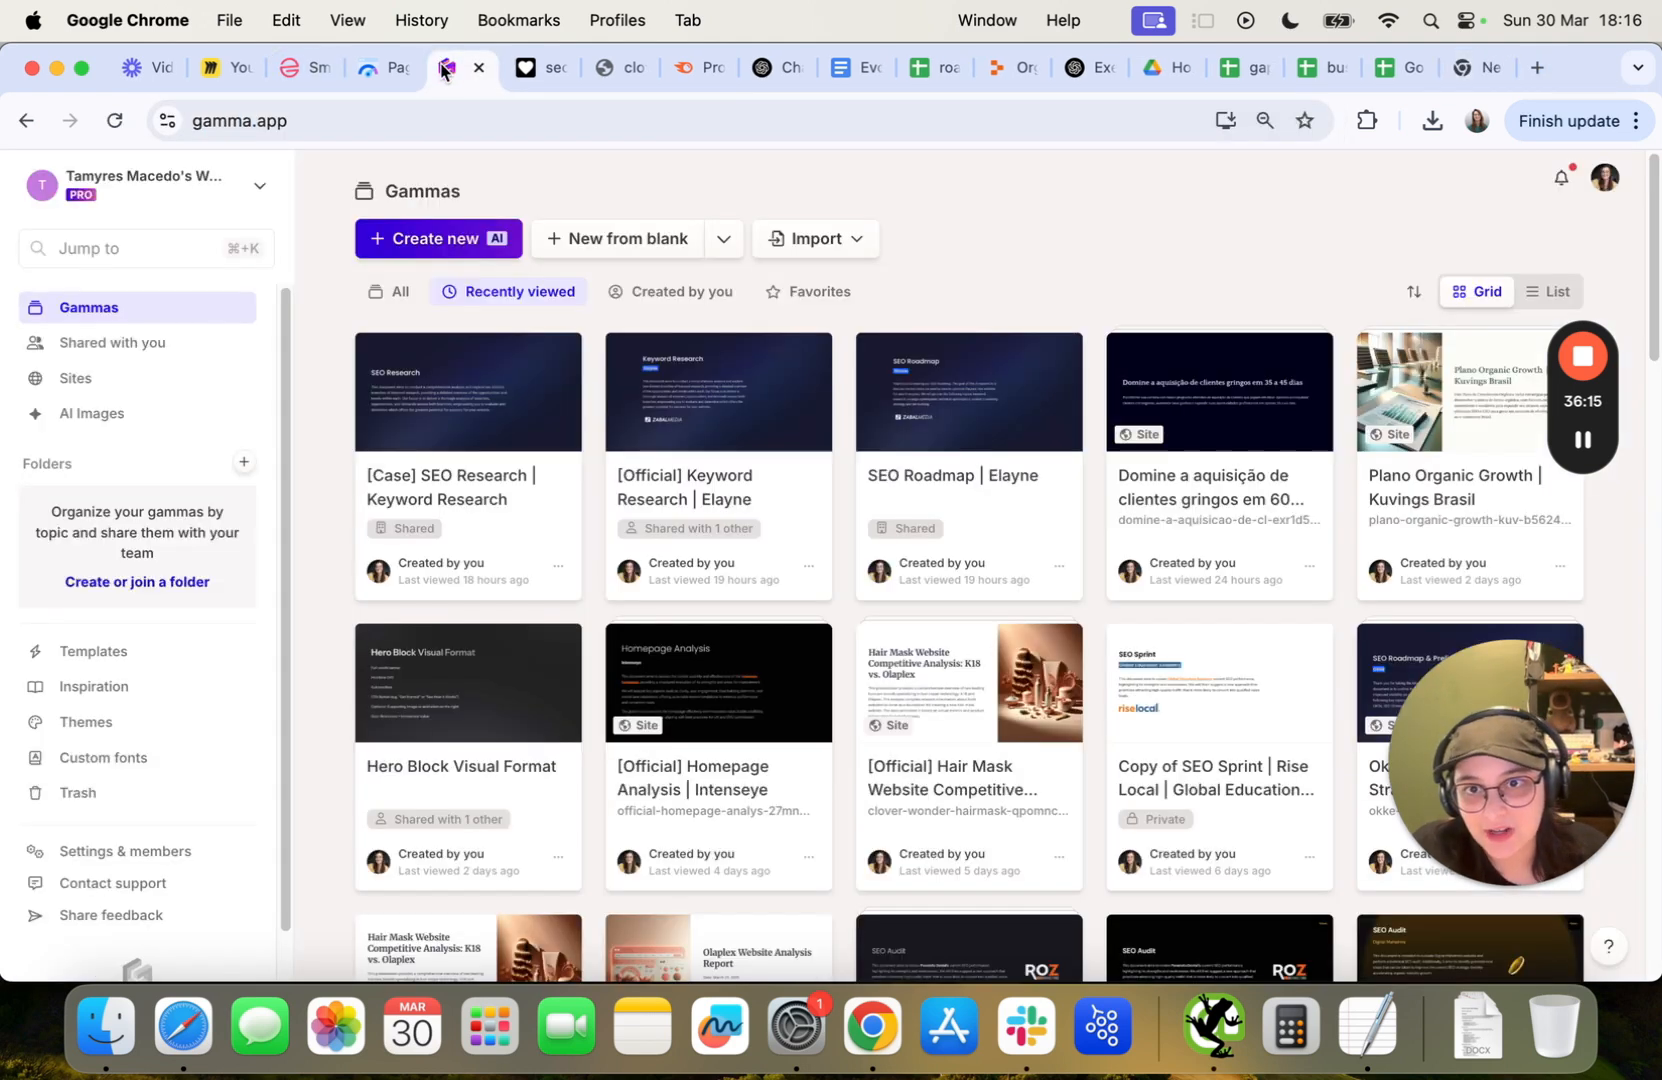
Create a new AI gamma from pasted text, insert the copied executive summary and choose Presentation as the output.
{"action": "left_click", "coordinate": [437, 242]}
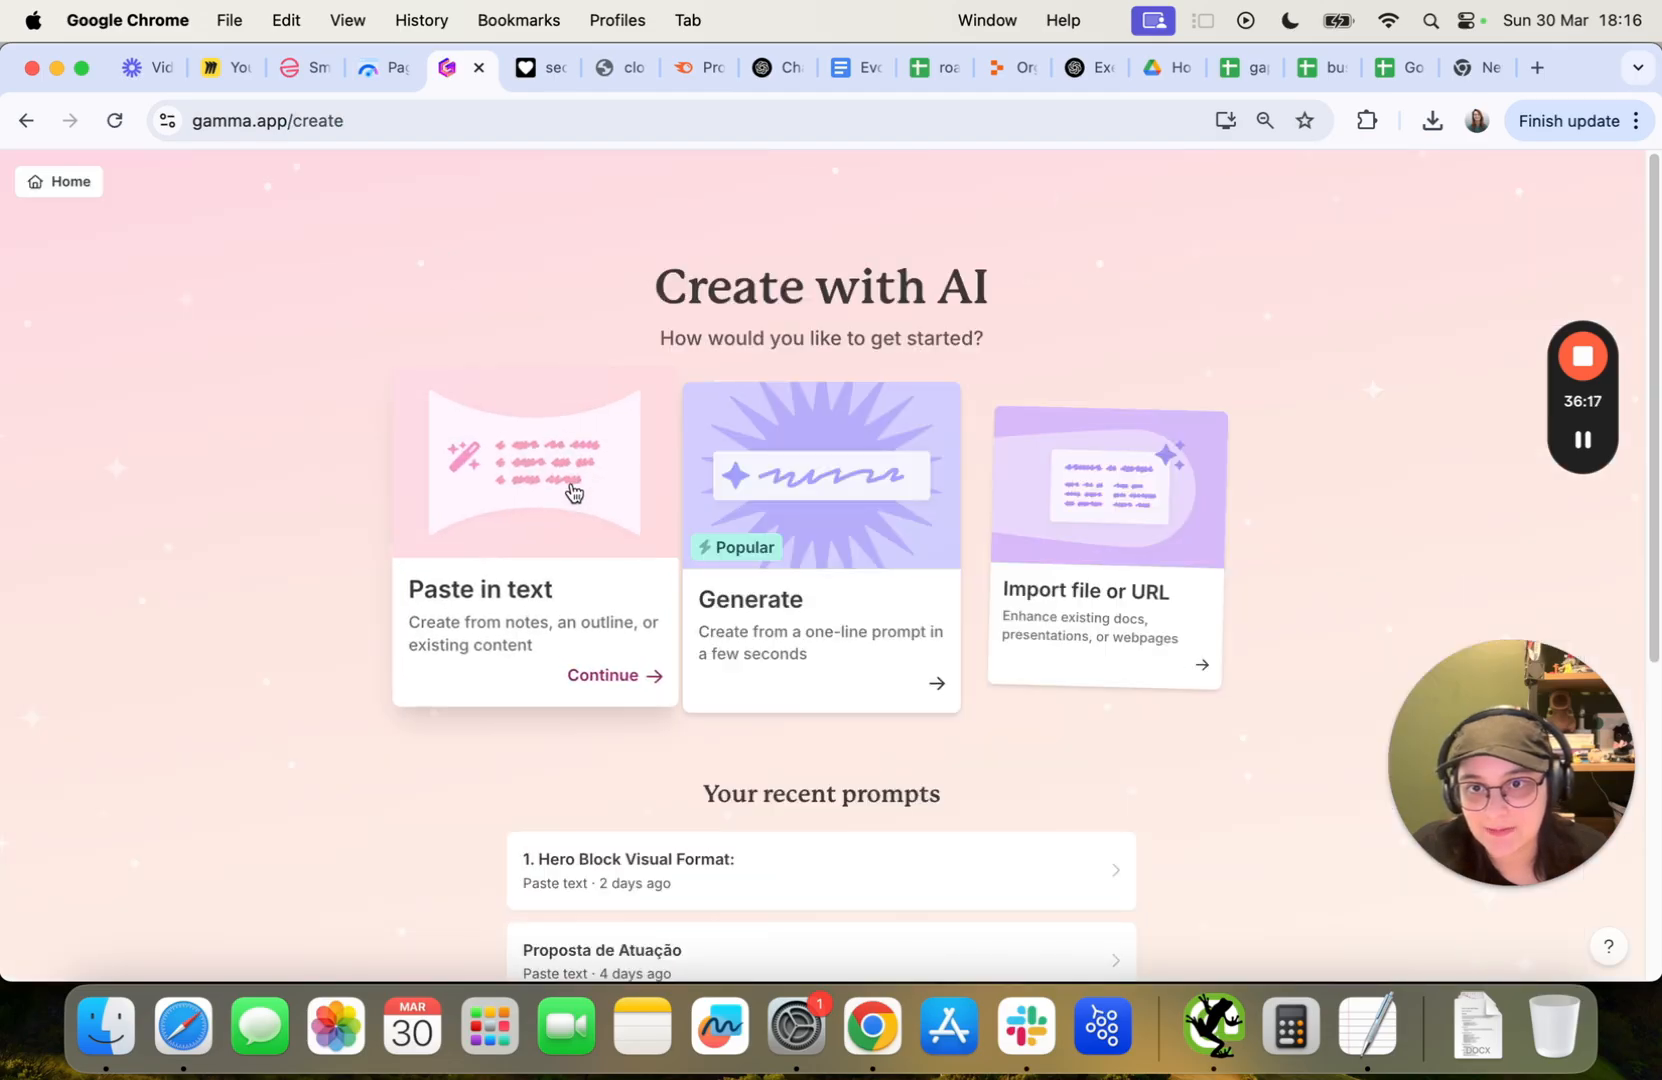
{"action": "left_click", "coordinate": [577, 488]}
{"action": "key", "text": "super+v"}
{"action": "scroll", "coordinate": [942, 922], "scroll_direction": "down", "scroll_amount": 2}
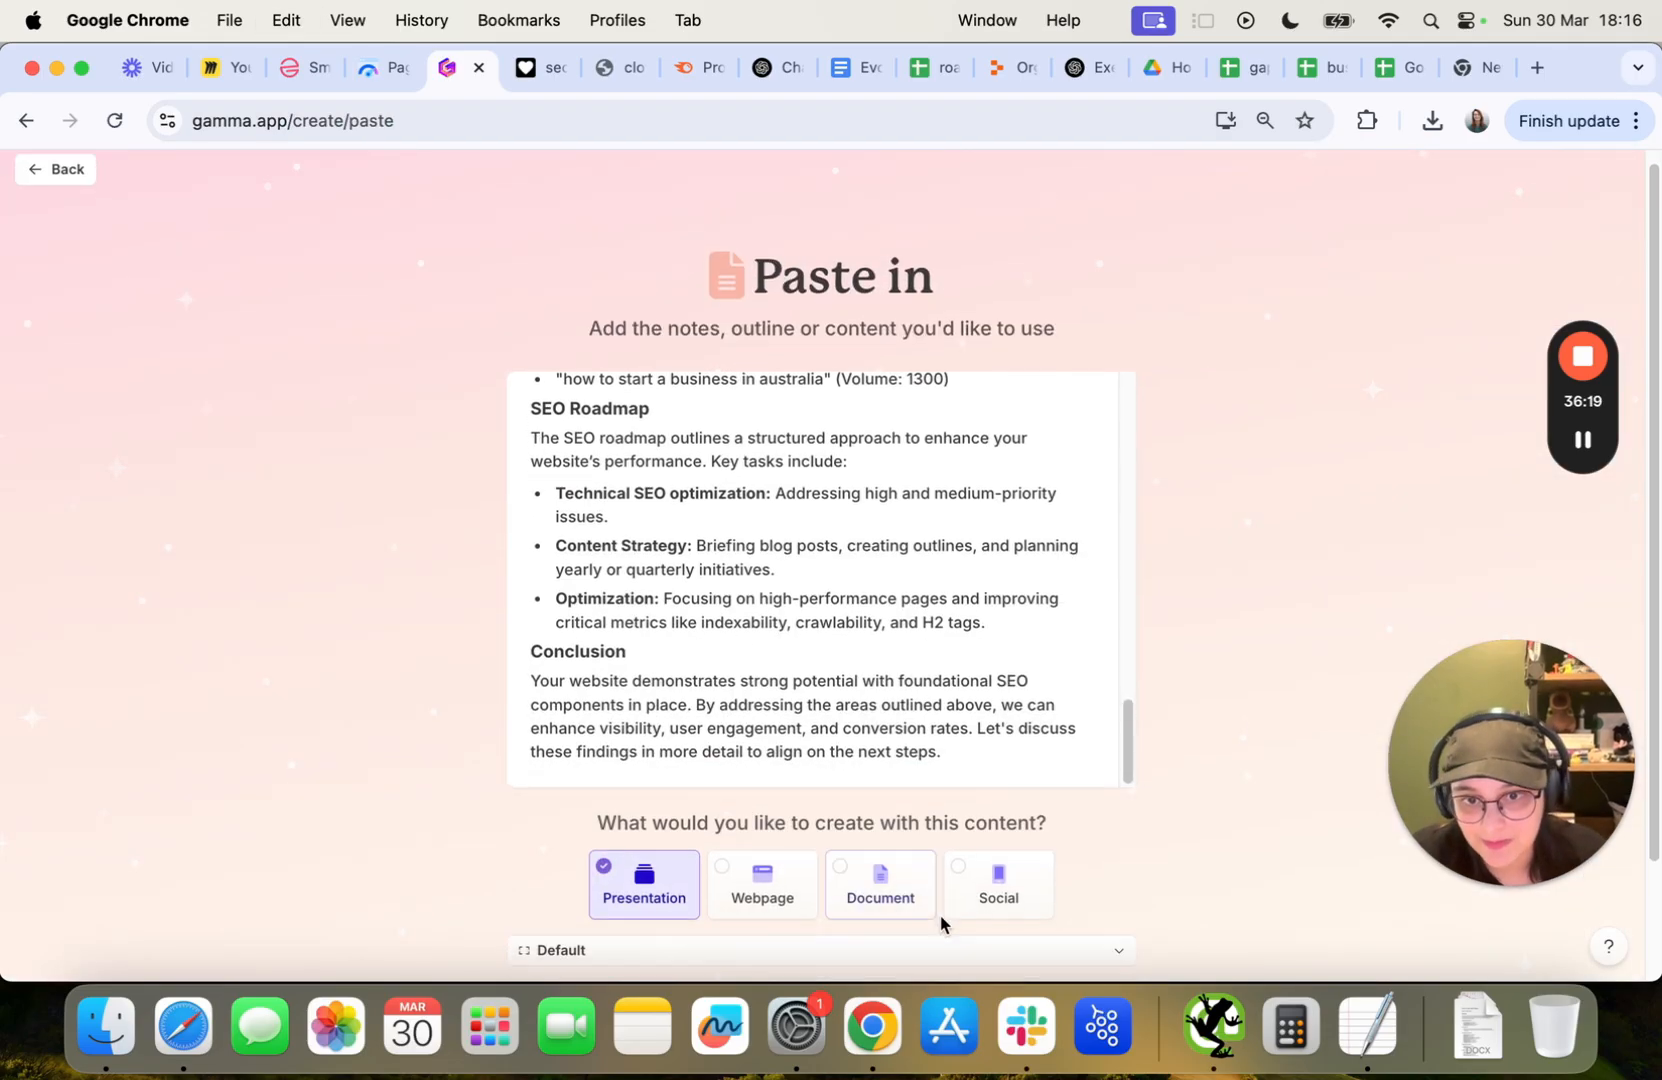
{"action": "left_click", "coordinate": [632, 882]}
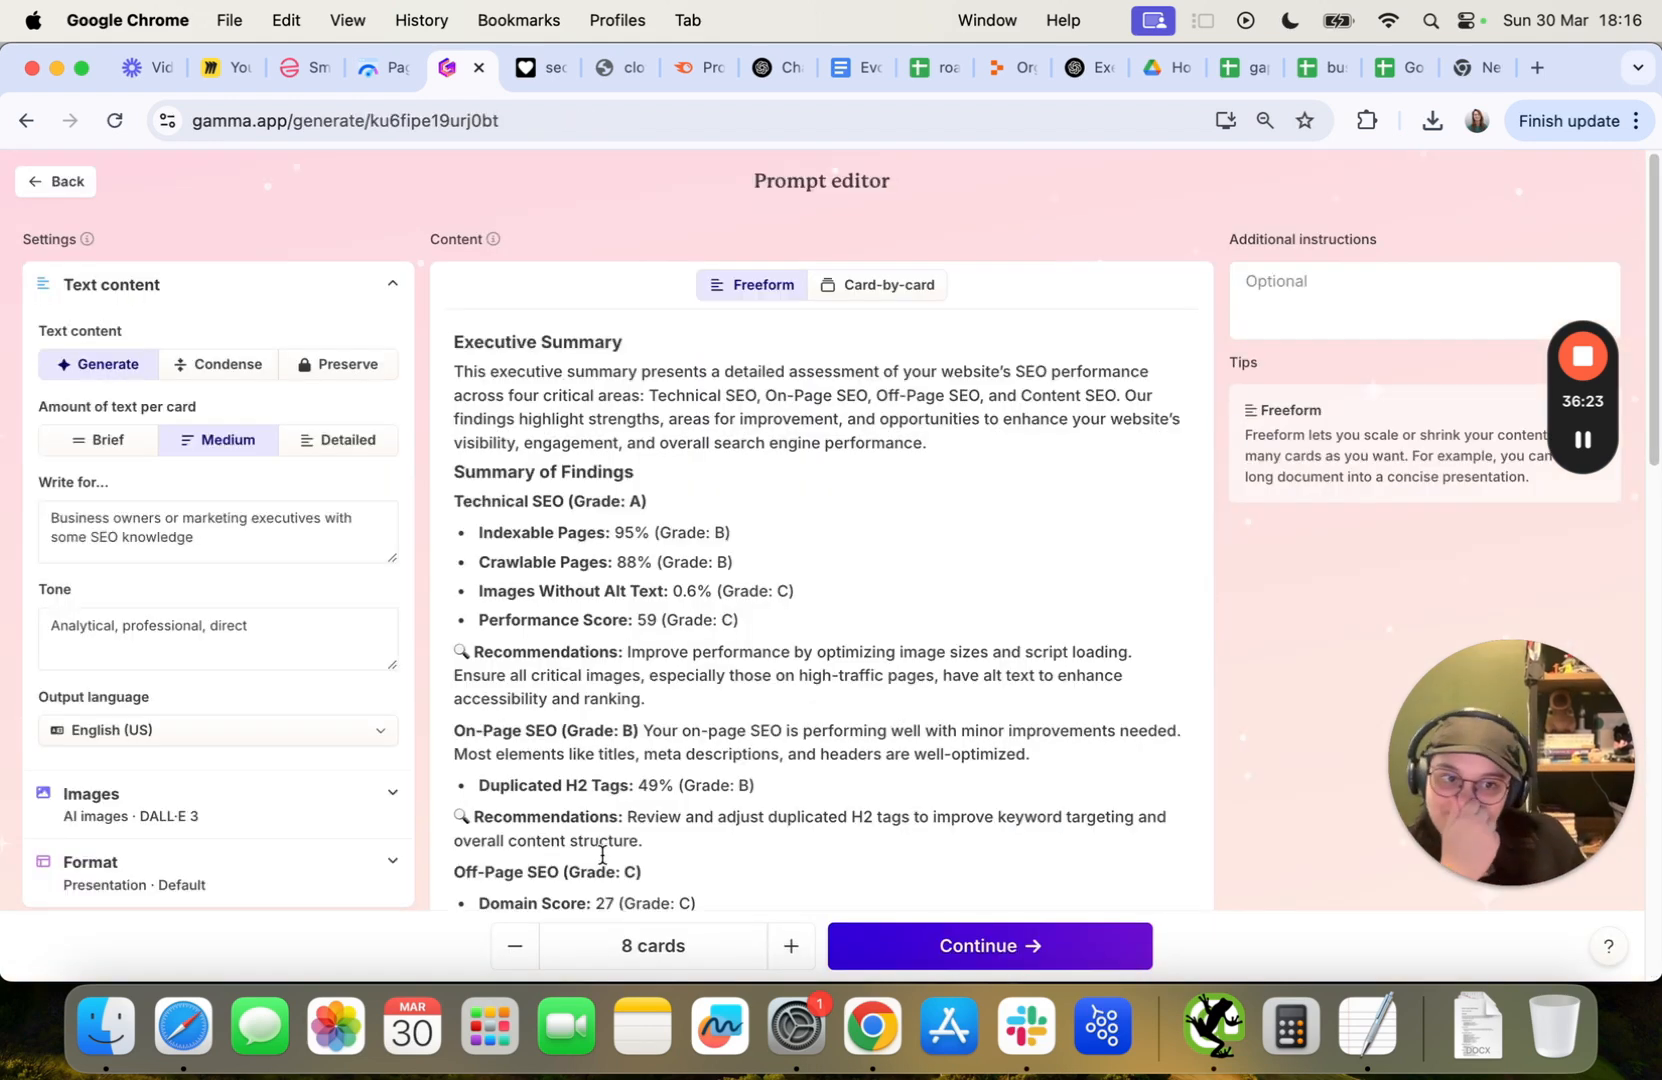
Check the pasted content in the prompt editor, set the text content to Preserve and continue to the theme selection.
{"action": "scroll", "coordinate": [632, 690], "scroll_direction": "down", "scroll_amount": 10}
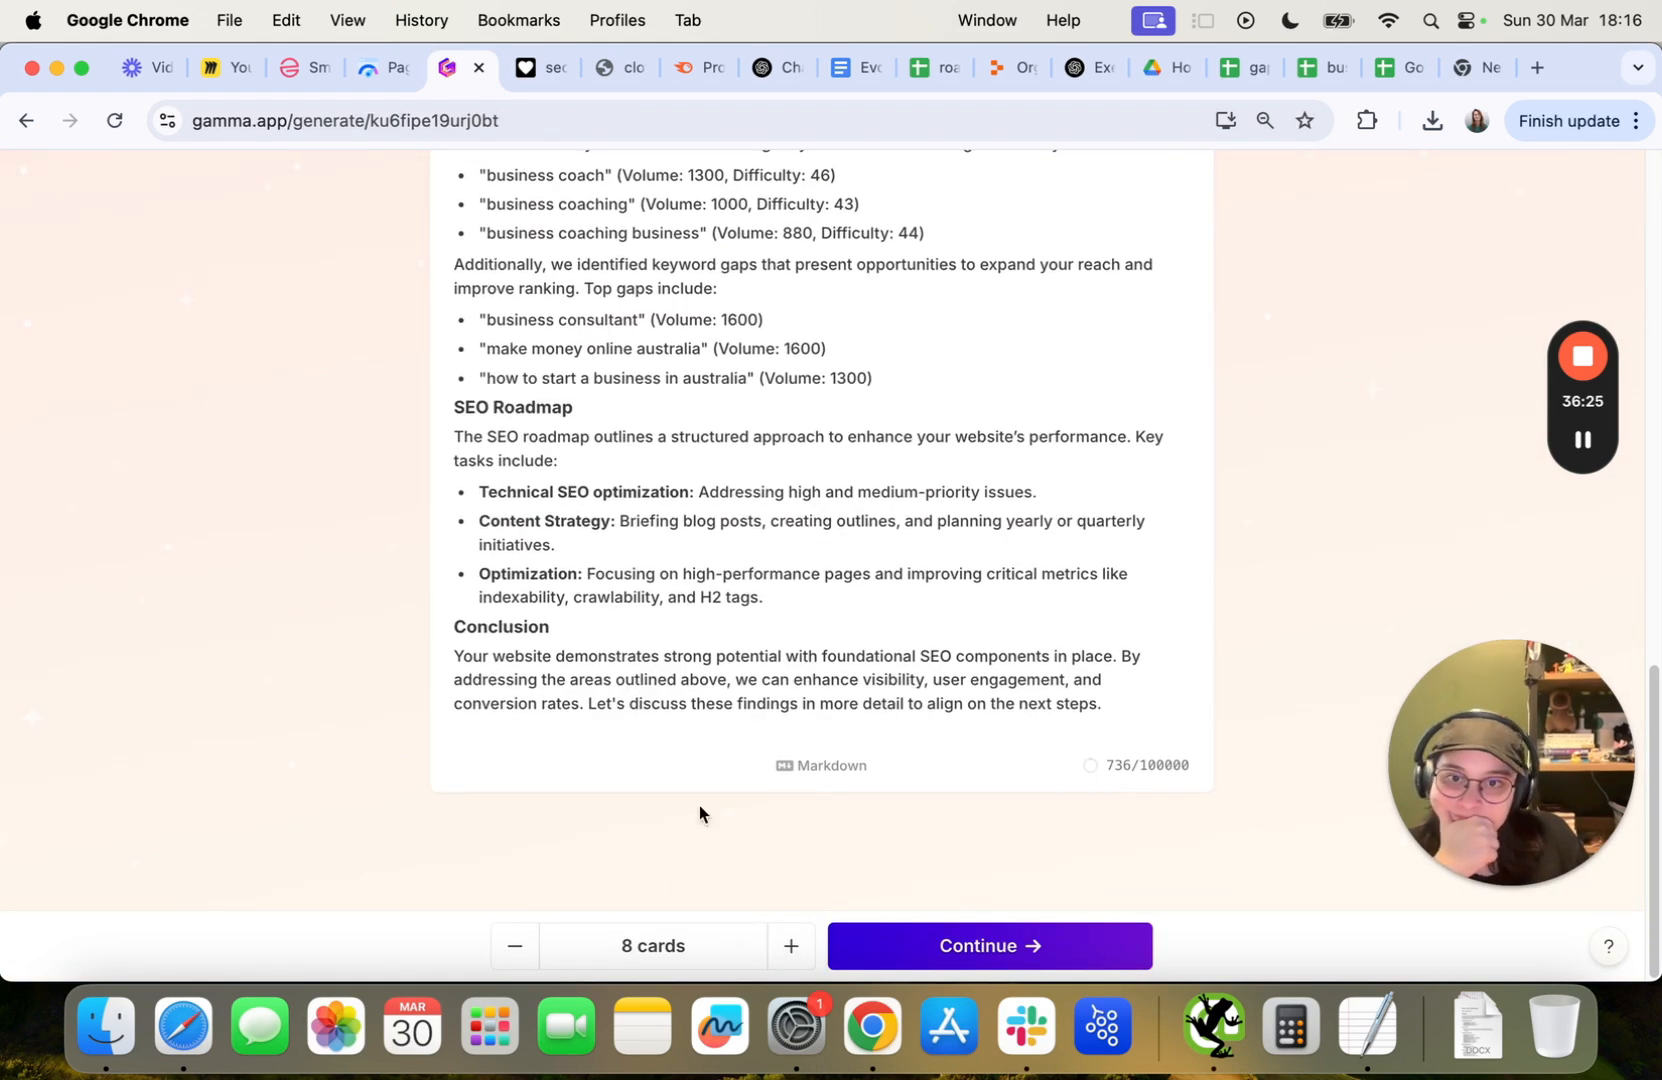
{"action": "scroll", "coordinate": [697, 812], "scroll_direction": "up", "scroll_amount": 15}
{"action": "scroll", "coordinate": [697, 812], "scroll_direction": "down", "scroll_amount": 10}
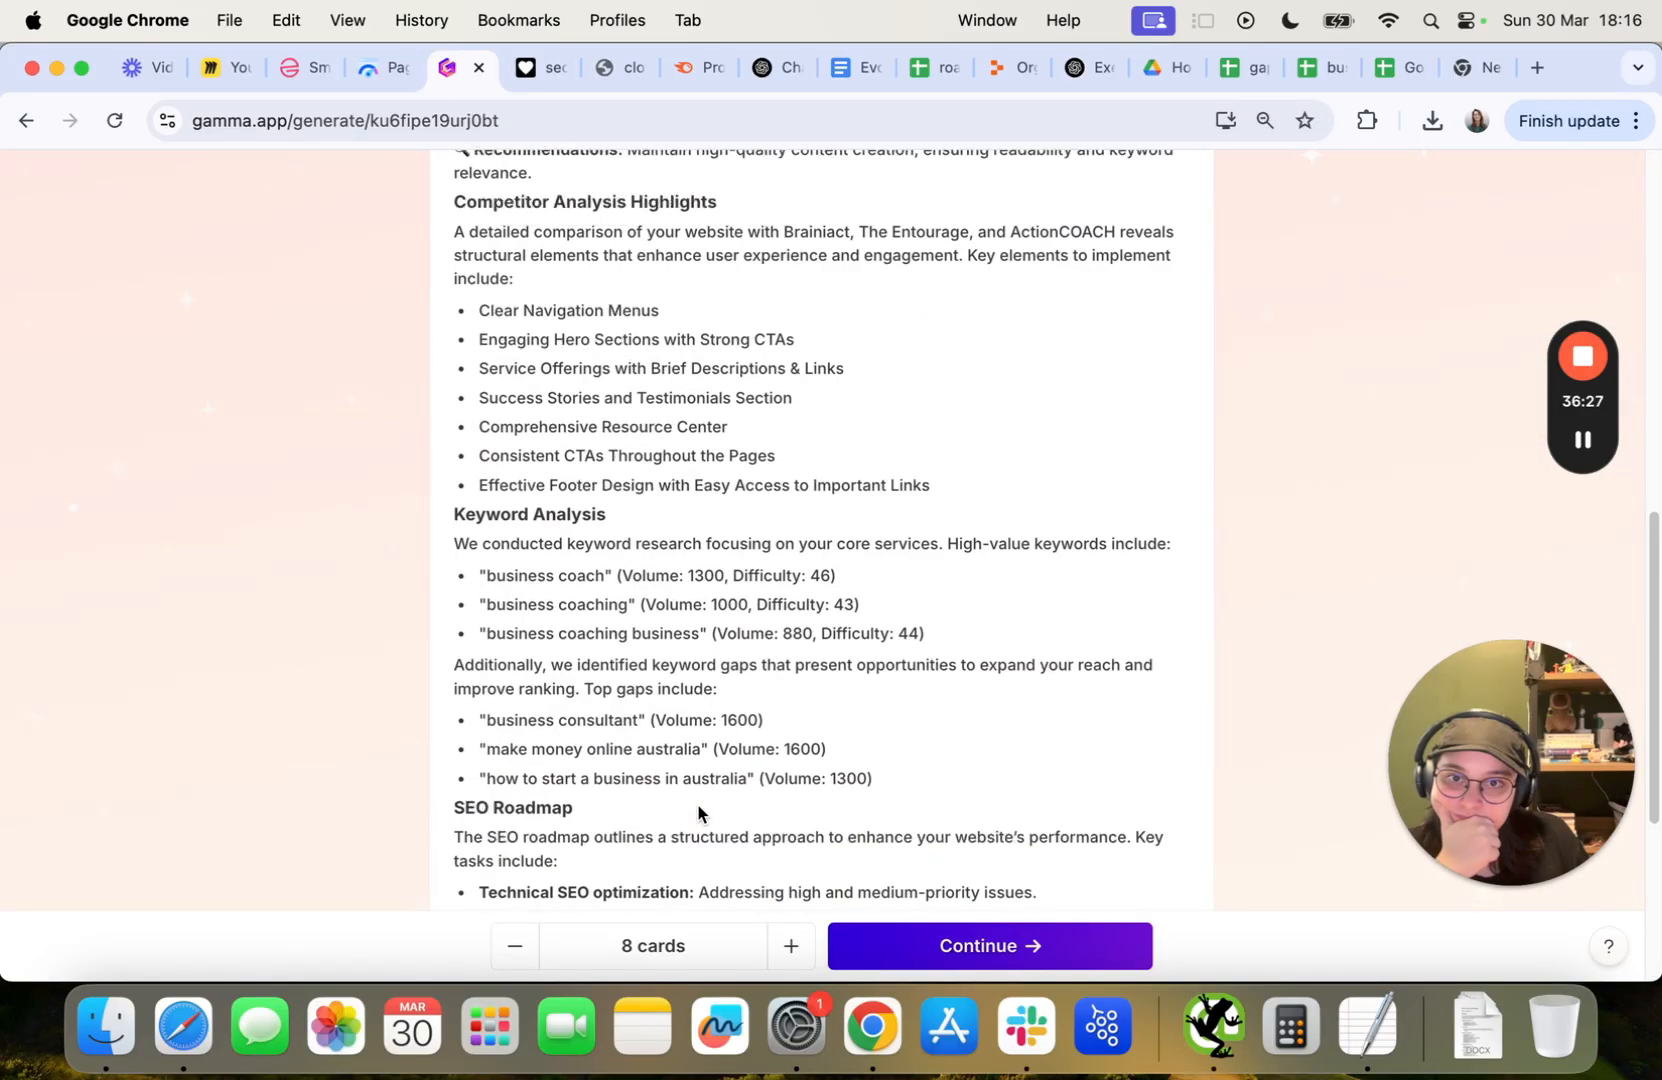
{"action": "scroll", "coordinate": [698, 805], "scroll_direction": "down", "scroll_amount": 4}
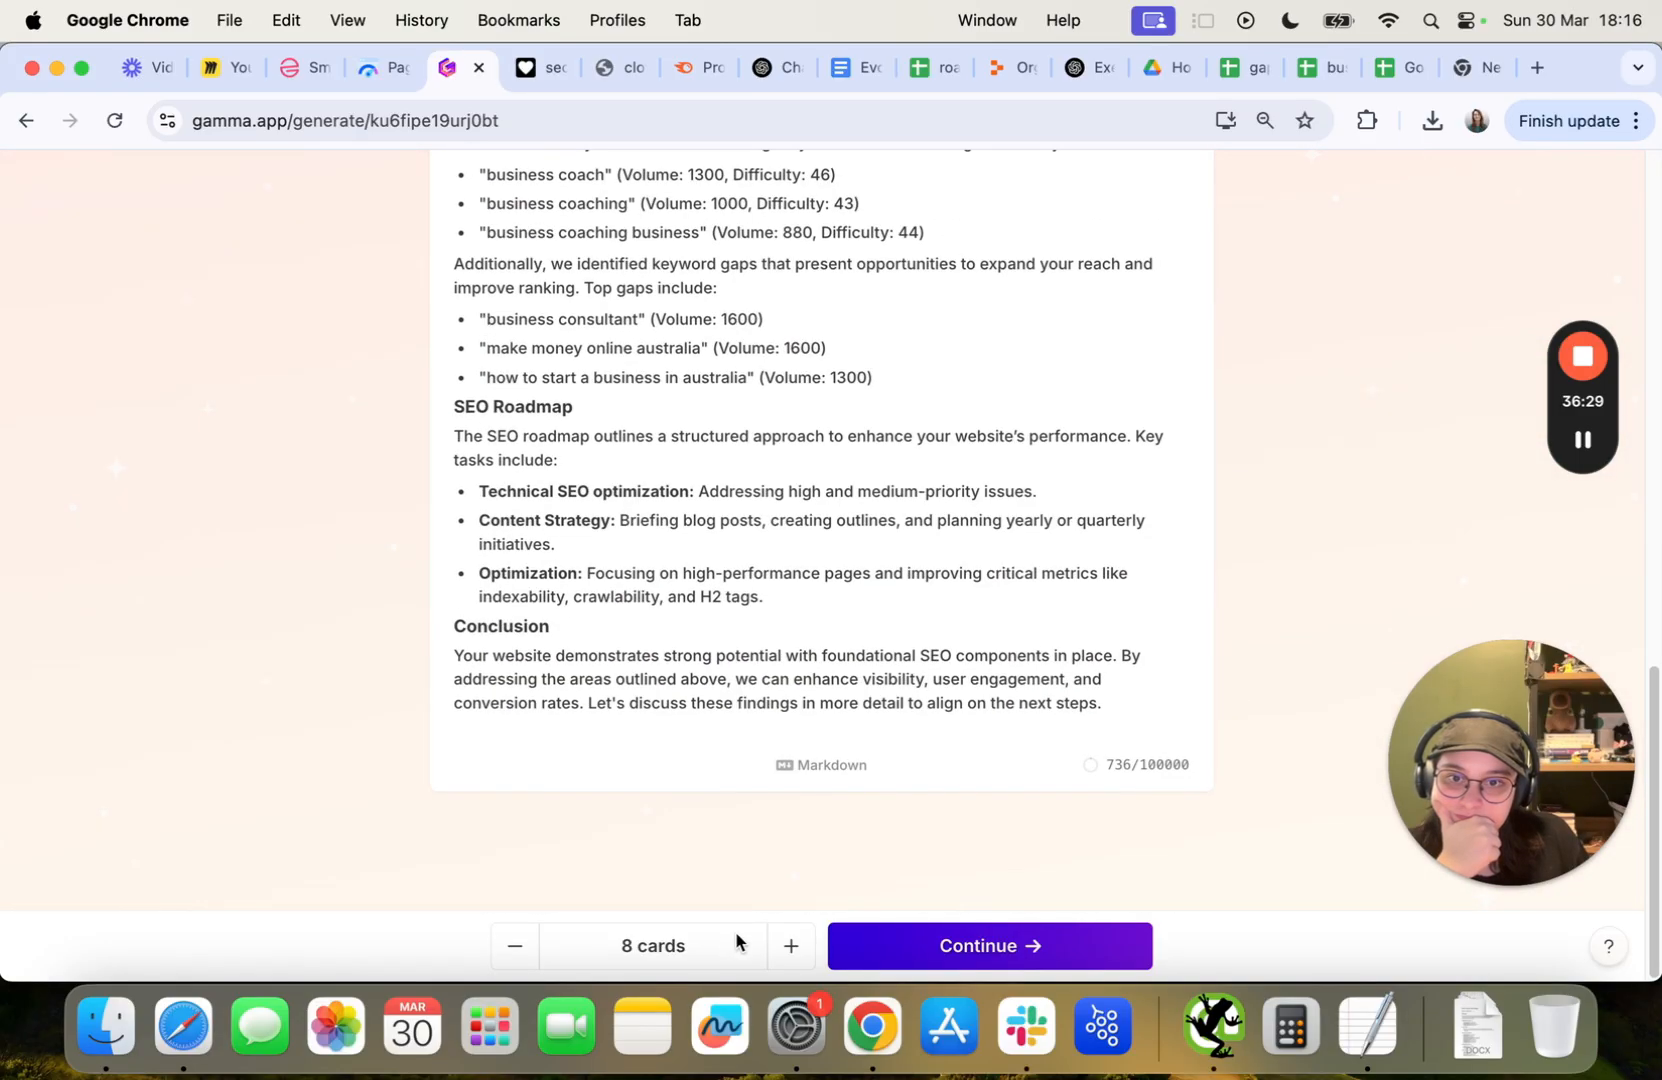
{"action": "scroll", "coordinate": [736, 938], "scroll_direction": "up", "scroll_amount": 15}
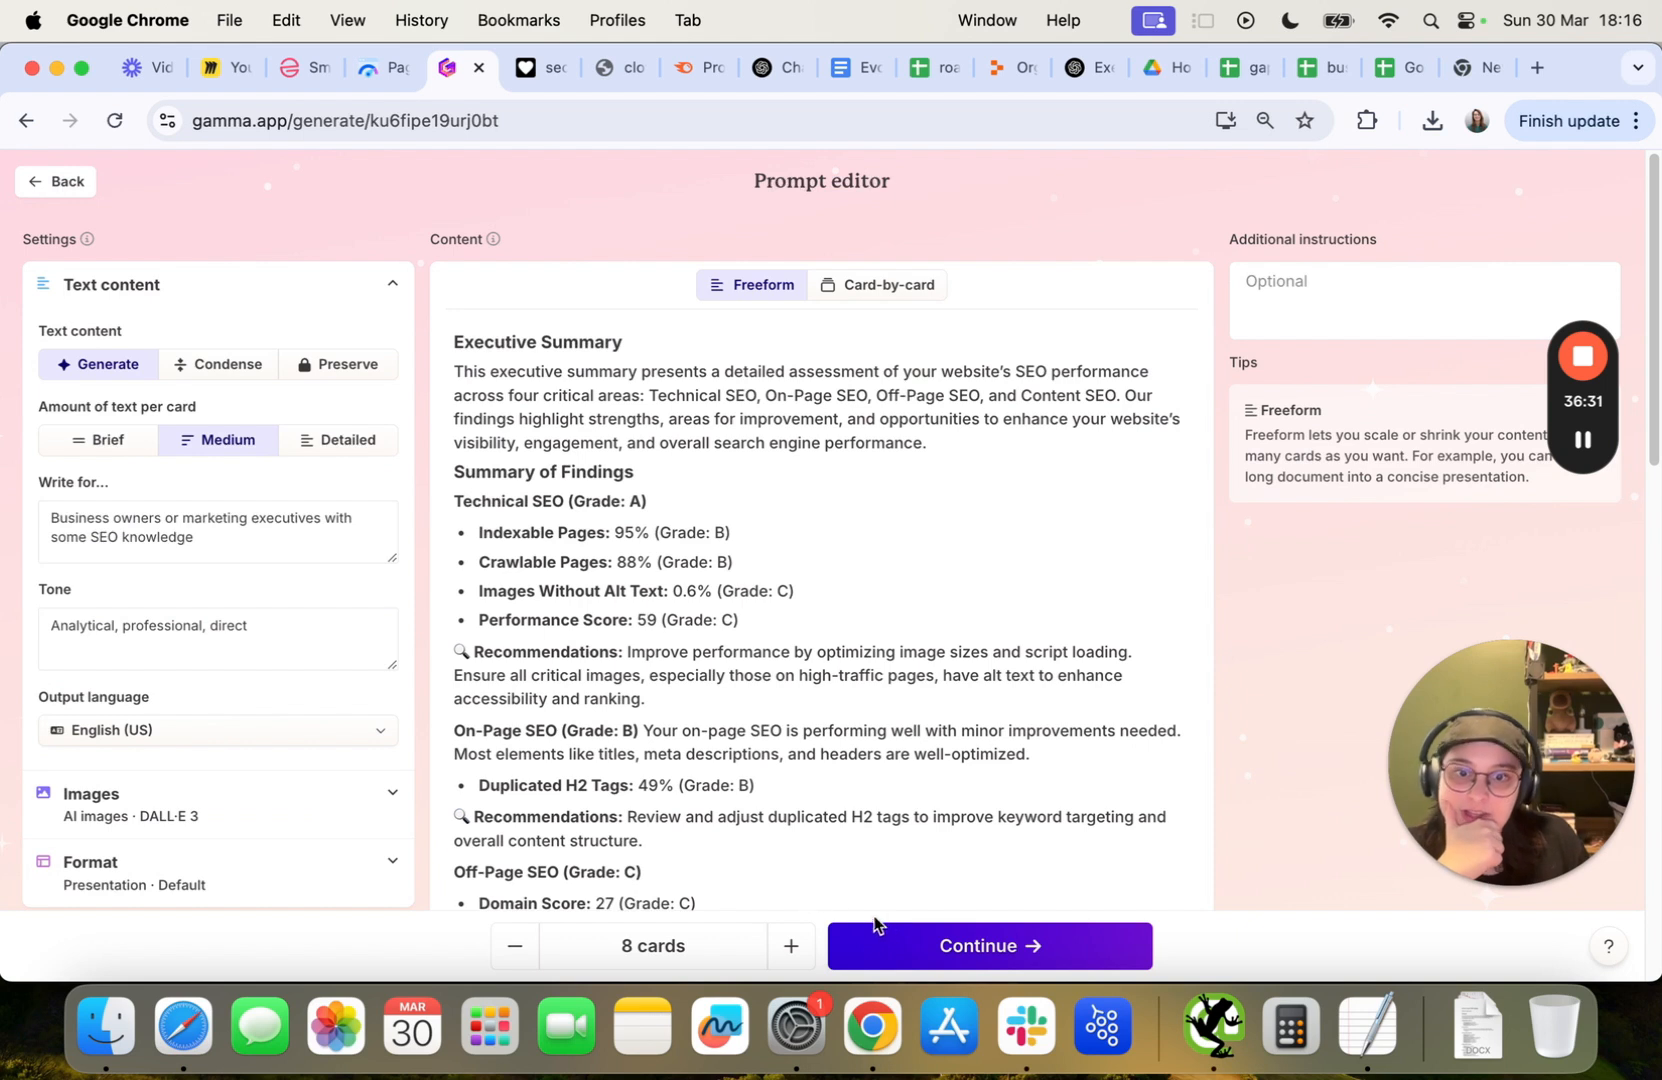
{"action": "left_click", "coordinate": [370, 374]}
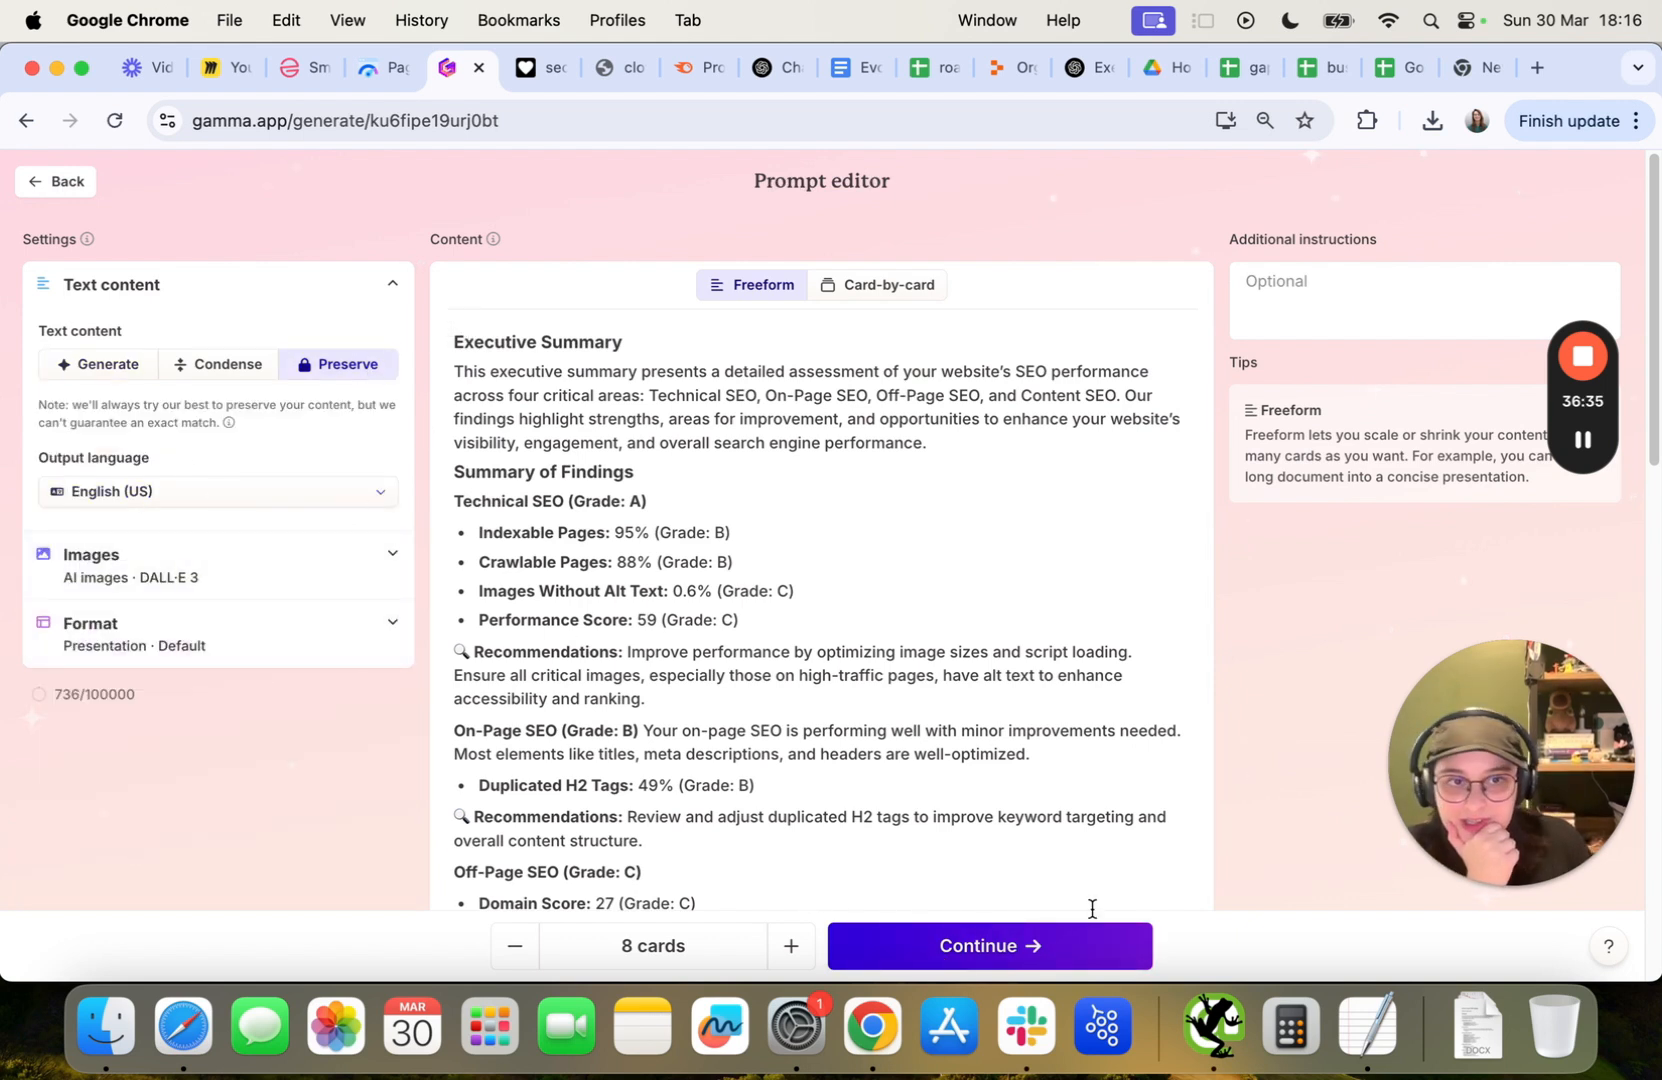
{"action": "left_click", "coordinate": [1034, 965]}
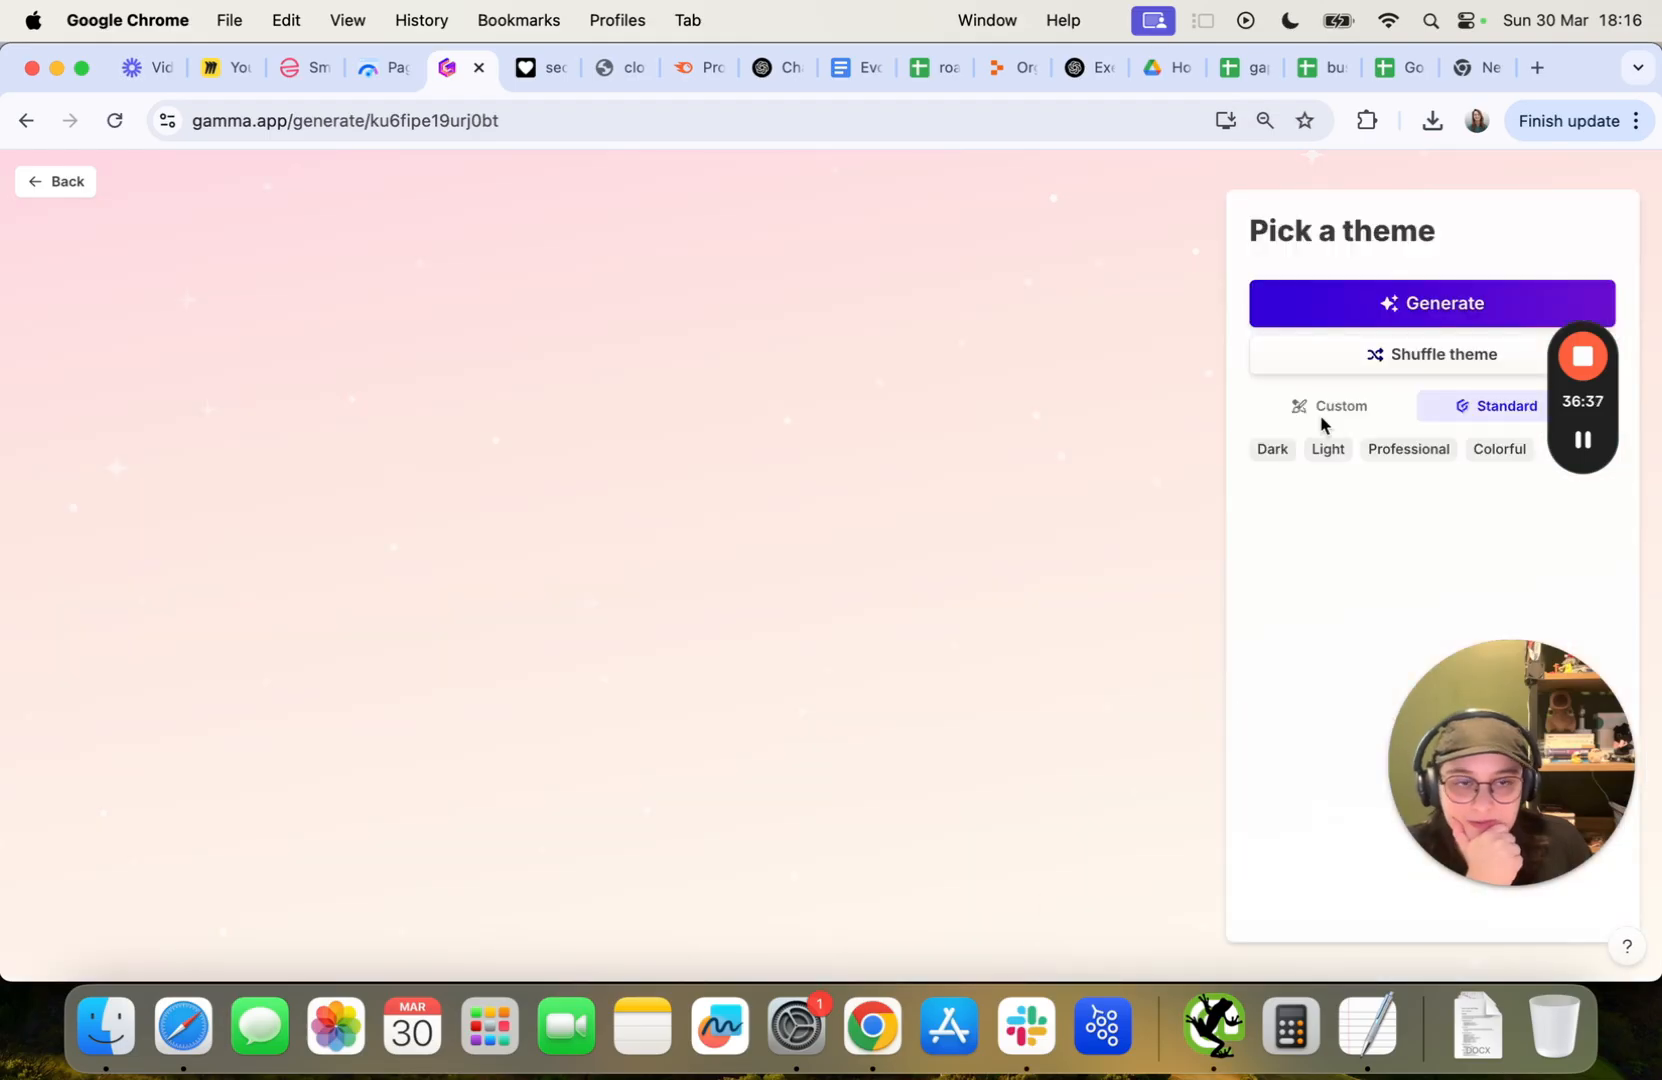
Choose the Vortex theme and generate the presentation.
{"action": "scroll", "coordinate": [1259, 612], "scroll_direction": "up", "scroll_amount": 10}
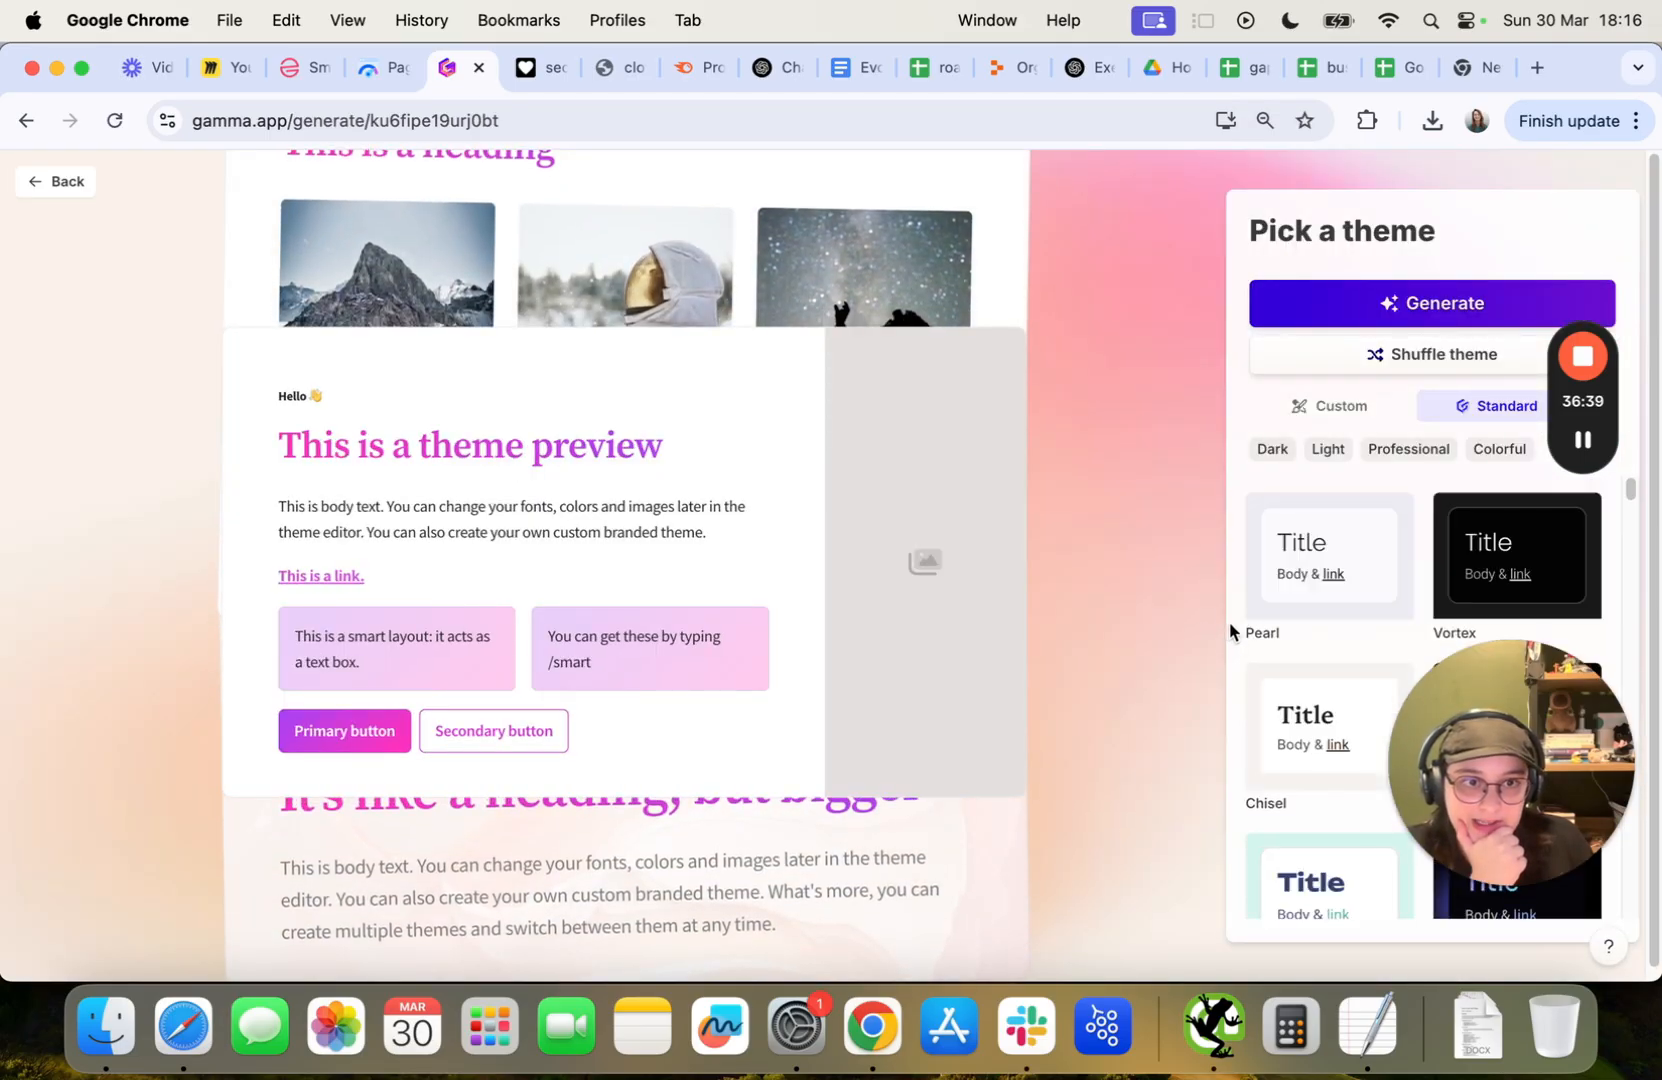
{"action": "left_click_drag", "start_coordinate": [1478, 740], "coordinate": [70, 295]}
{"action": "left_click", "coordinate": [1514, 578]}
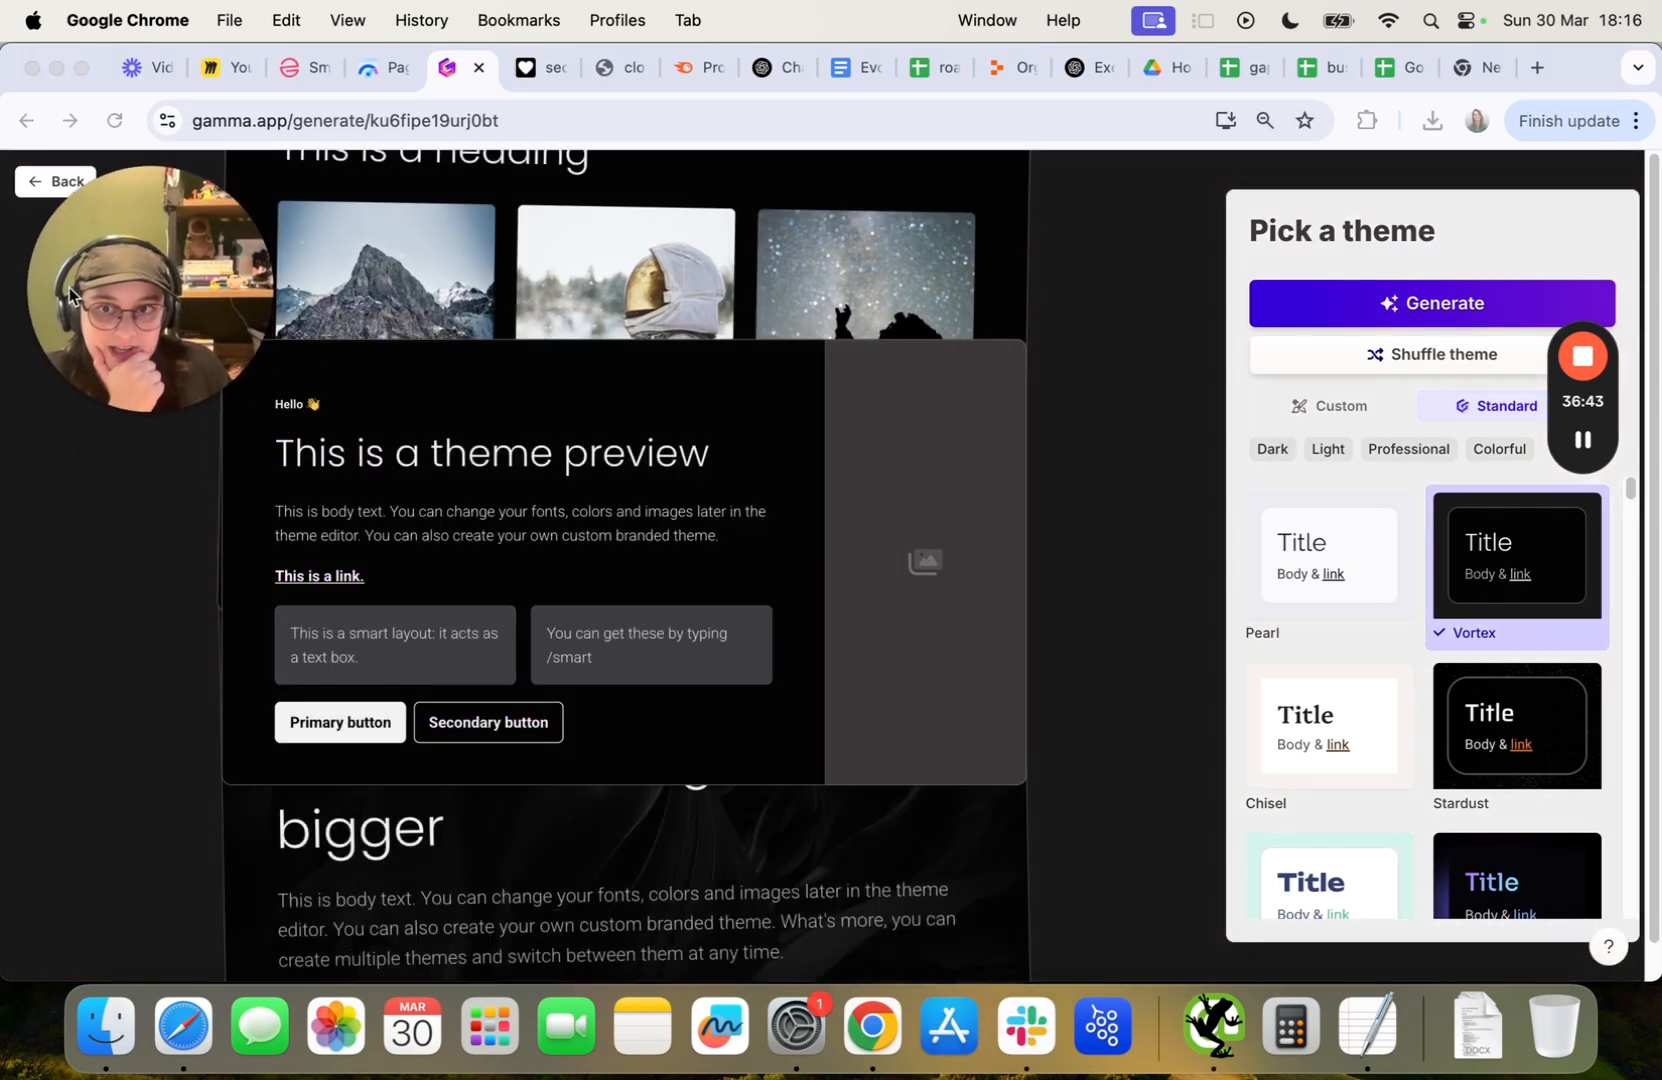
{"action": "left_click", "coordinate": [1338, 316]}
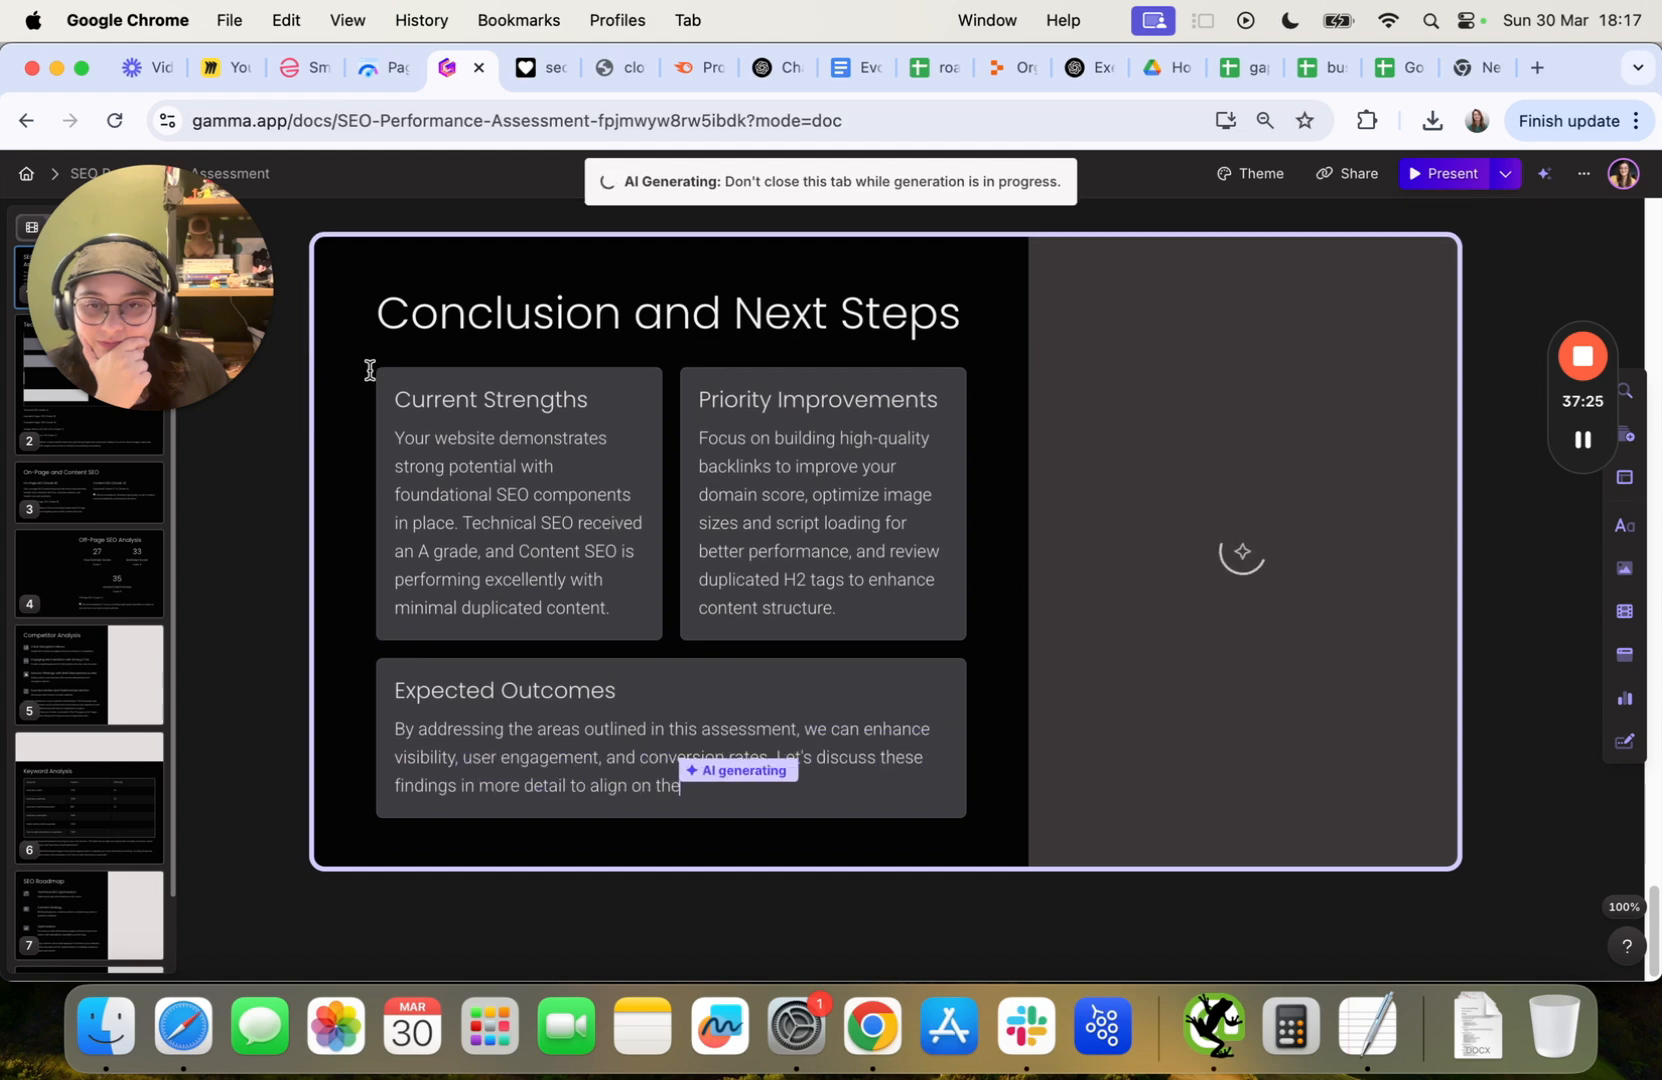
Delete the bar chart from the Technical SEO Performance card and add an empty line beneath its heading.
{"action": "scroll", "coordinate": [831, 308], "scroll_direction": "up", "scroll_amount": 20}
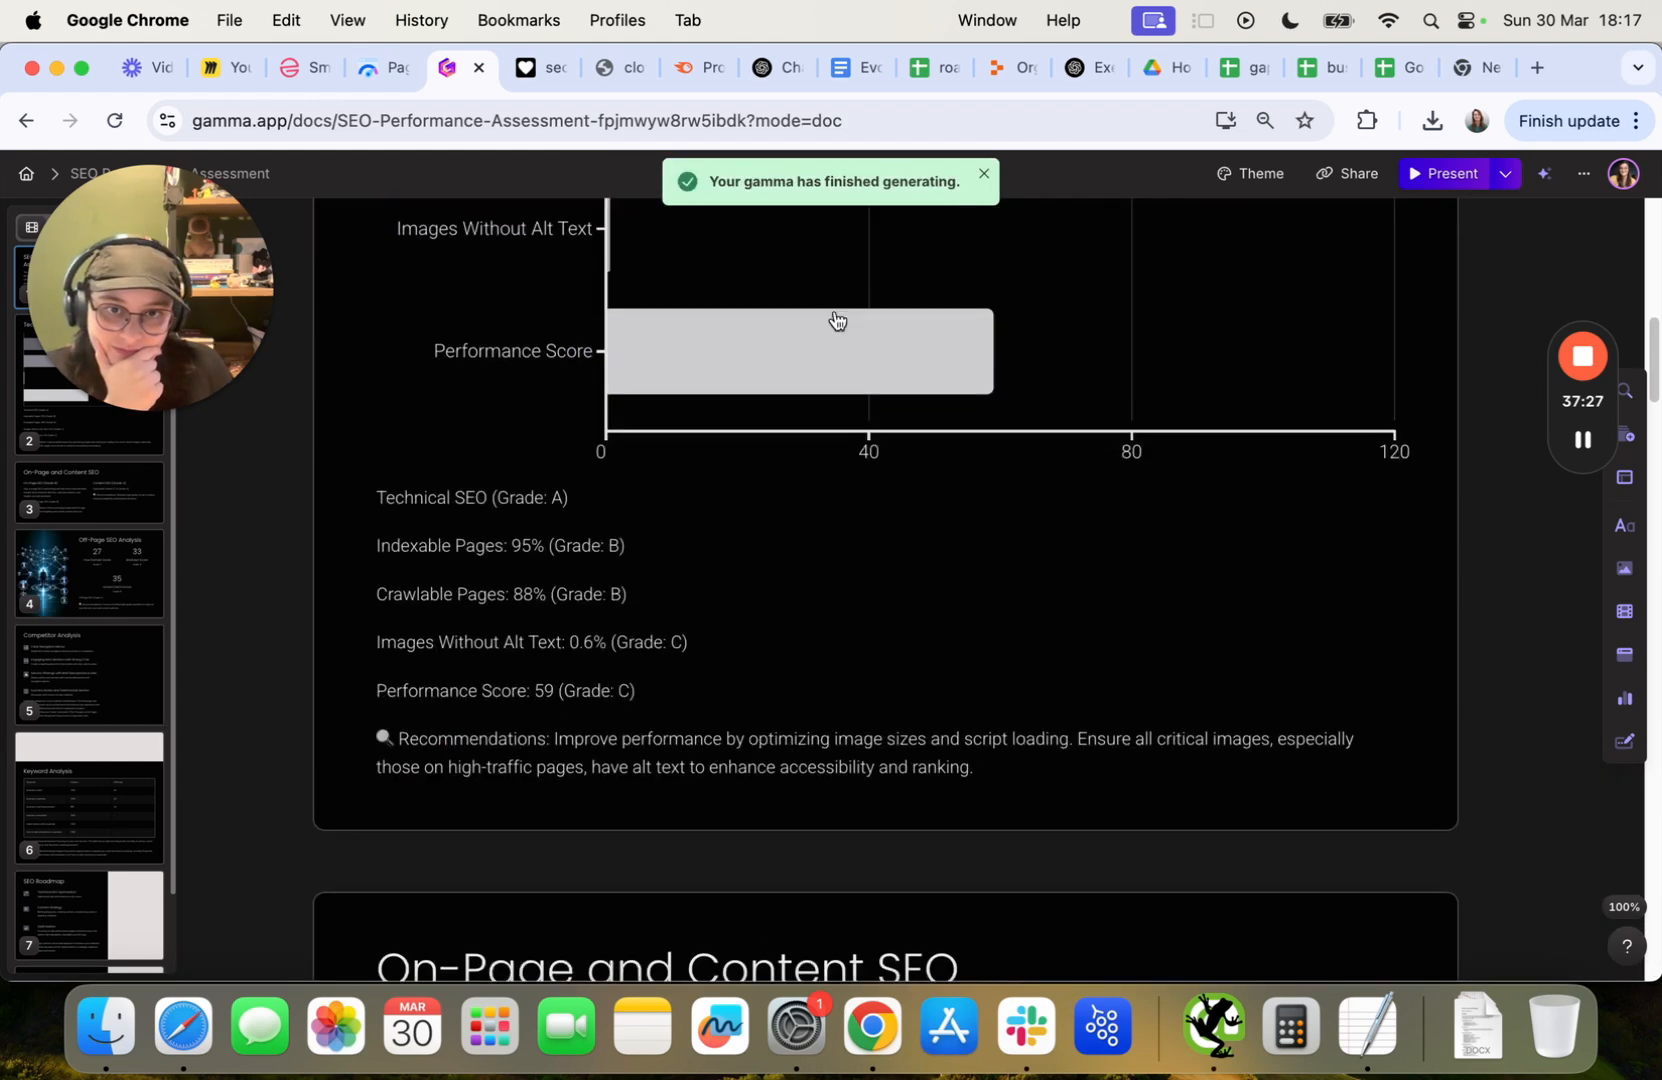
{"action": "scroll", "coordinate": [787, 429], "scroll_direction": "down", "scroll_amount": 10}
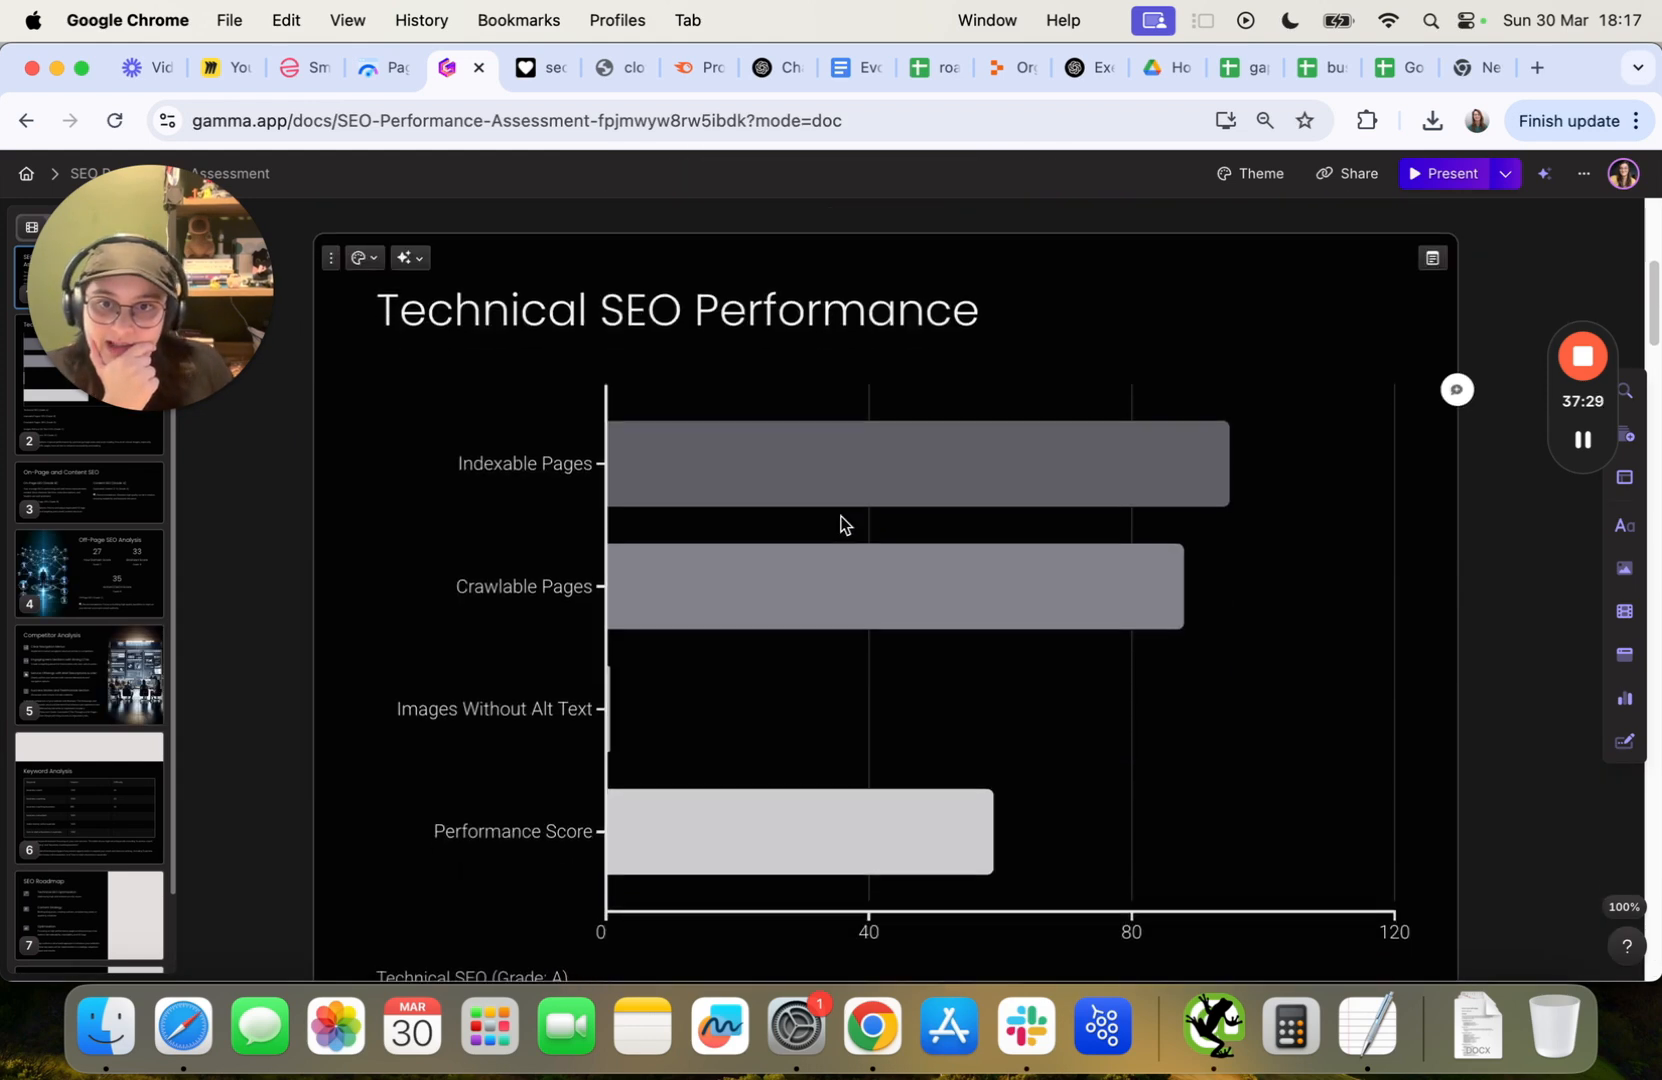
{"action": "scroll", "coordinate": [843, 526], "scroll_direction": "up", "scroll_amount": 5}
{"action": "scroll", "coordinate": [838, 512], "scroll_direction": "down", "scroll_amount": 1}
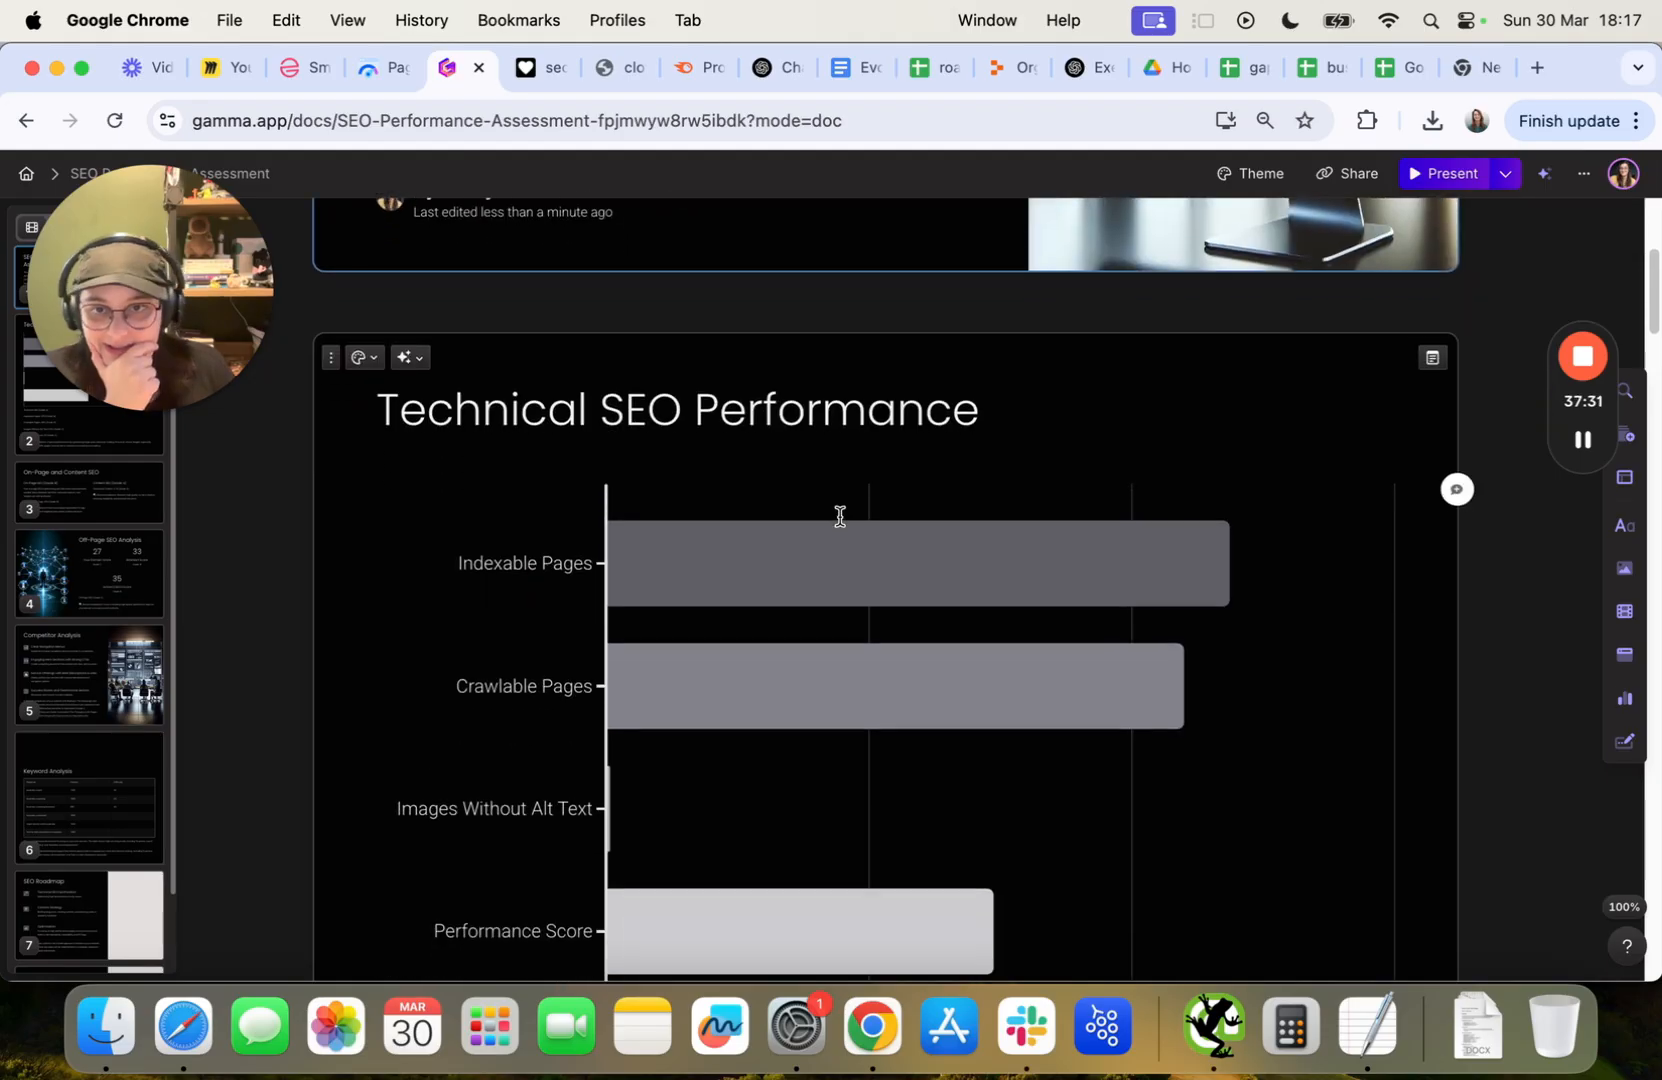
{"action": "left_click", "coordinate": [838, 515]}
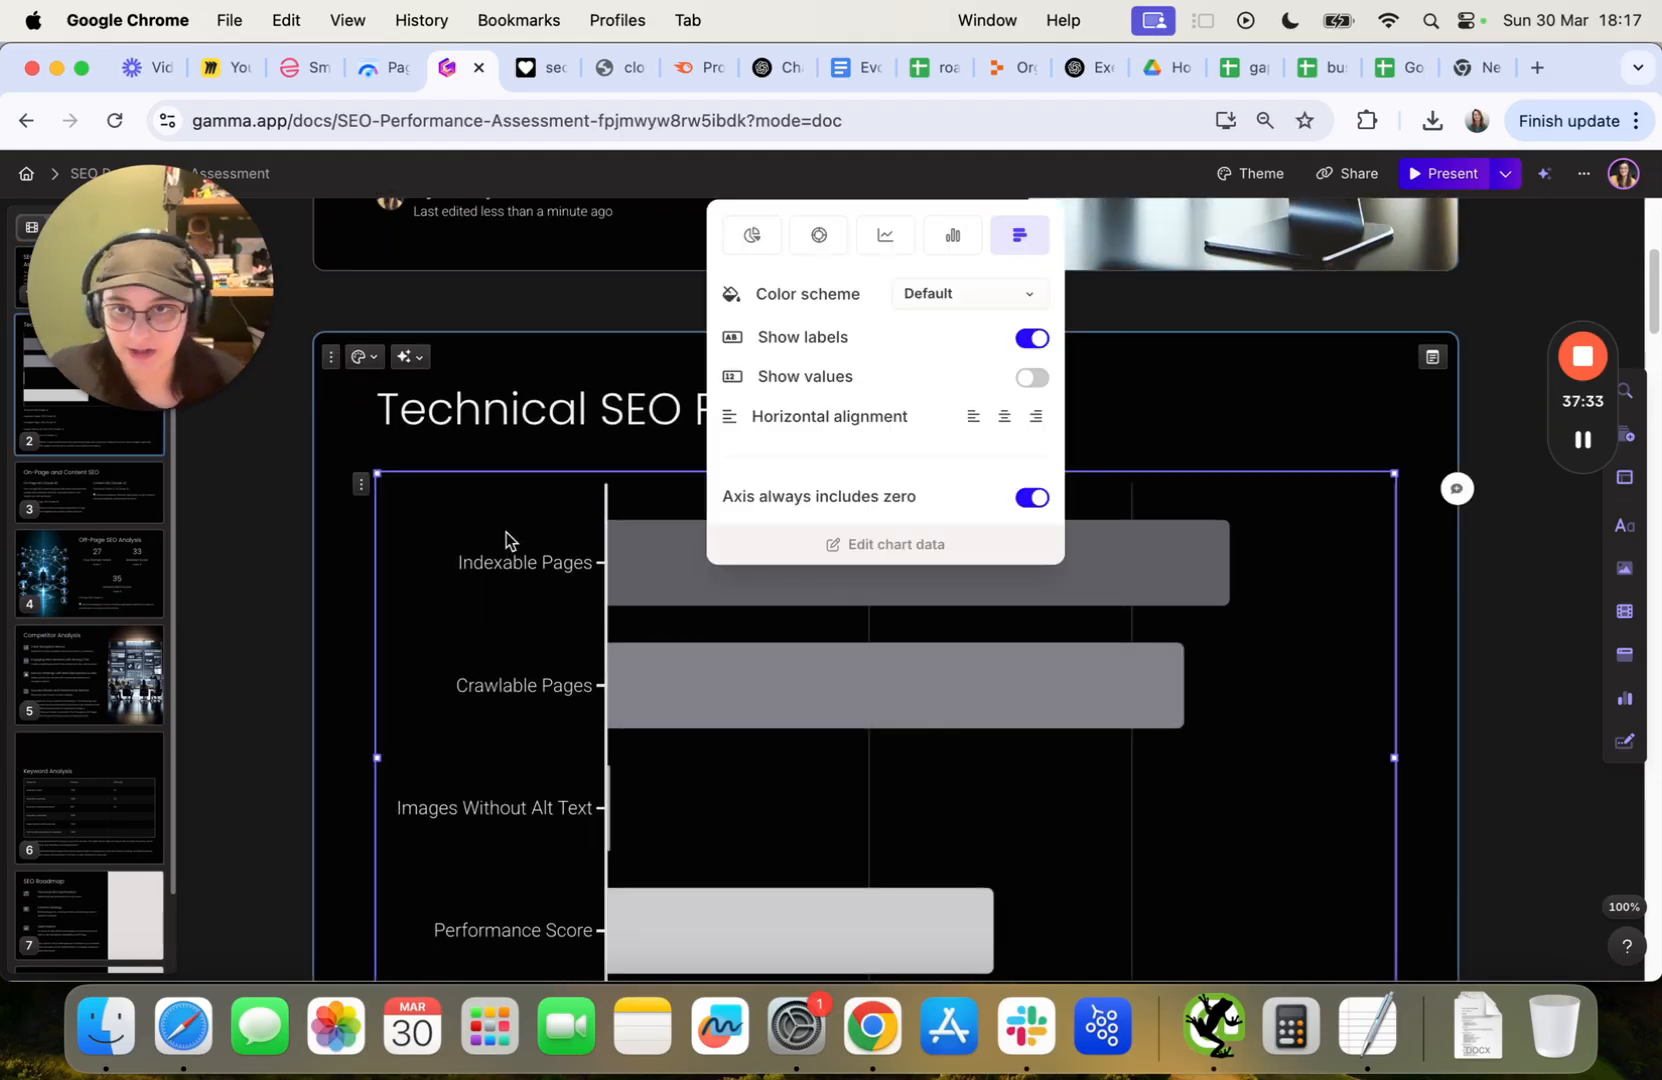
{"action": "key", "text": "super+z"}
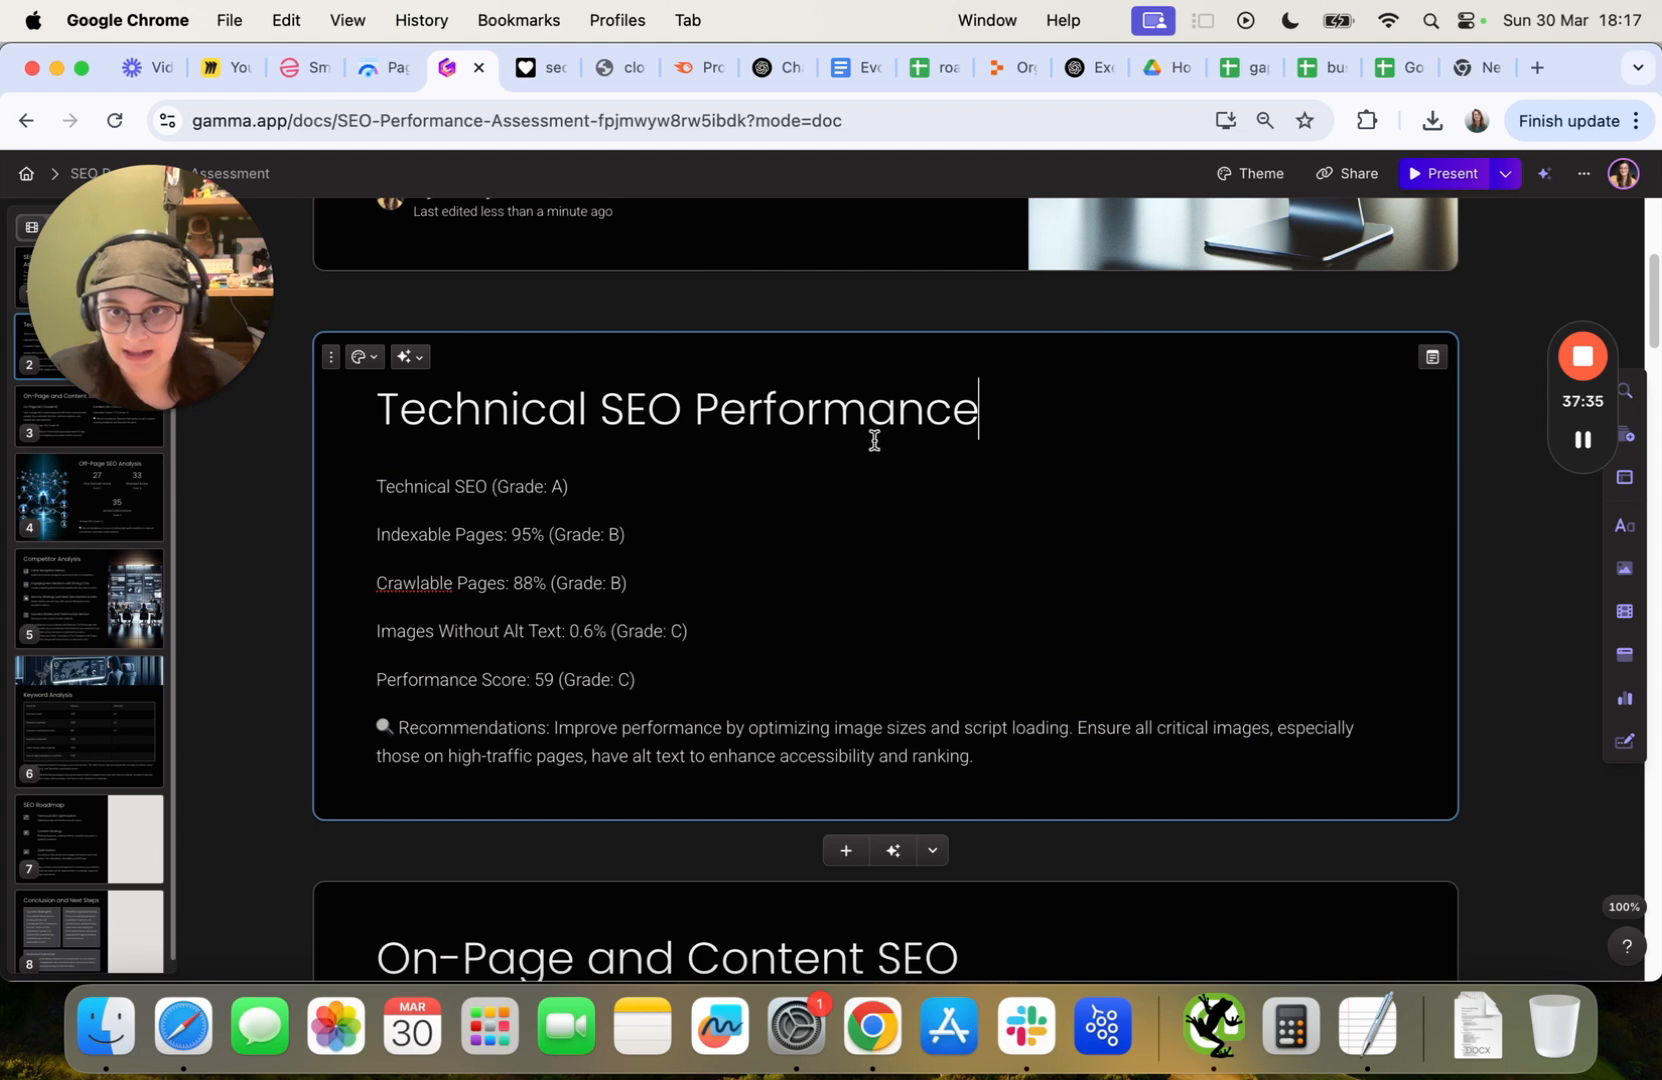
{"action": "left_click_drag", "start_coordinate": [645, 680], "coordinate": [347, 489]}
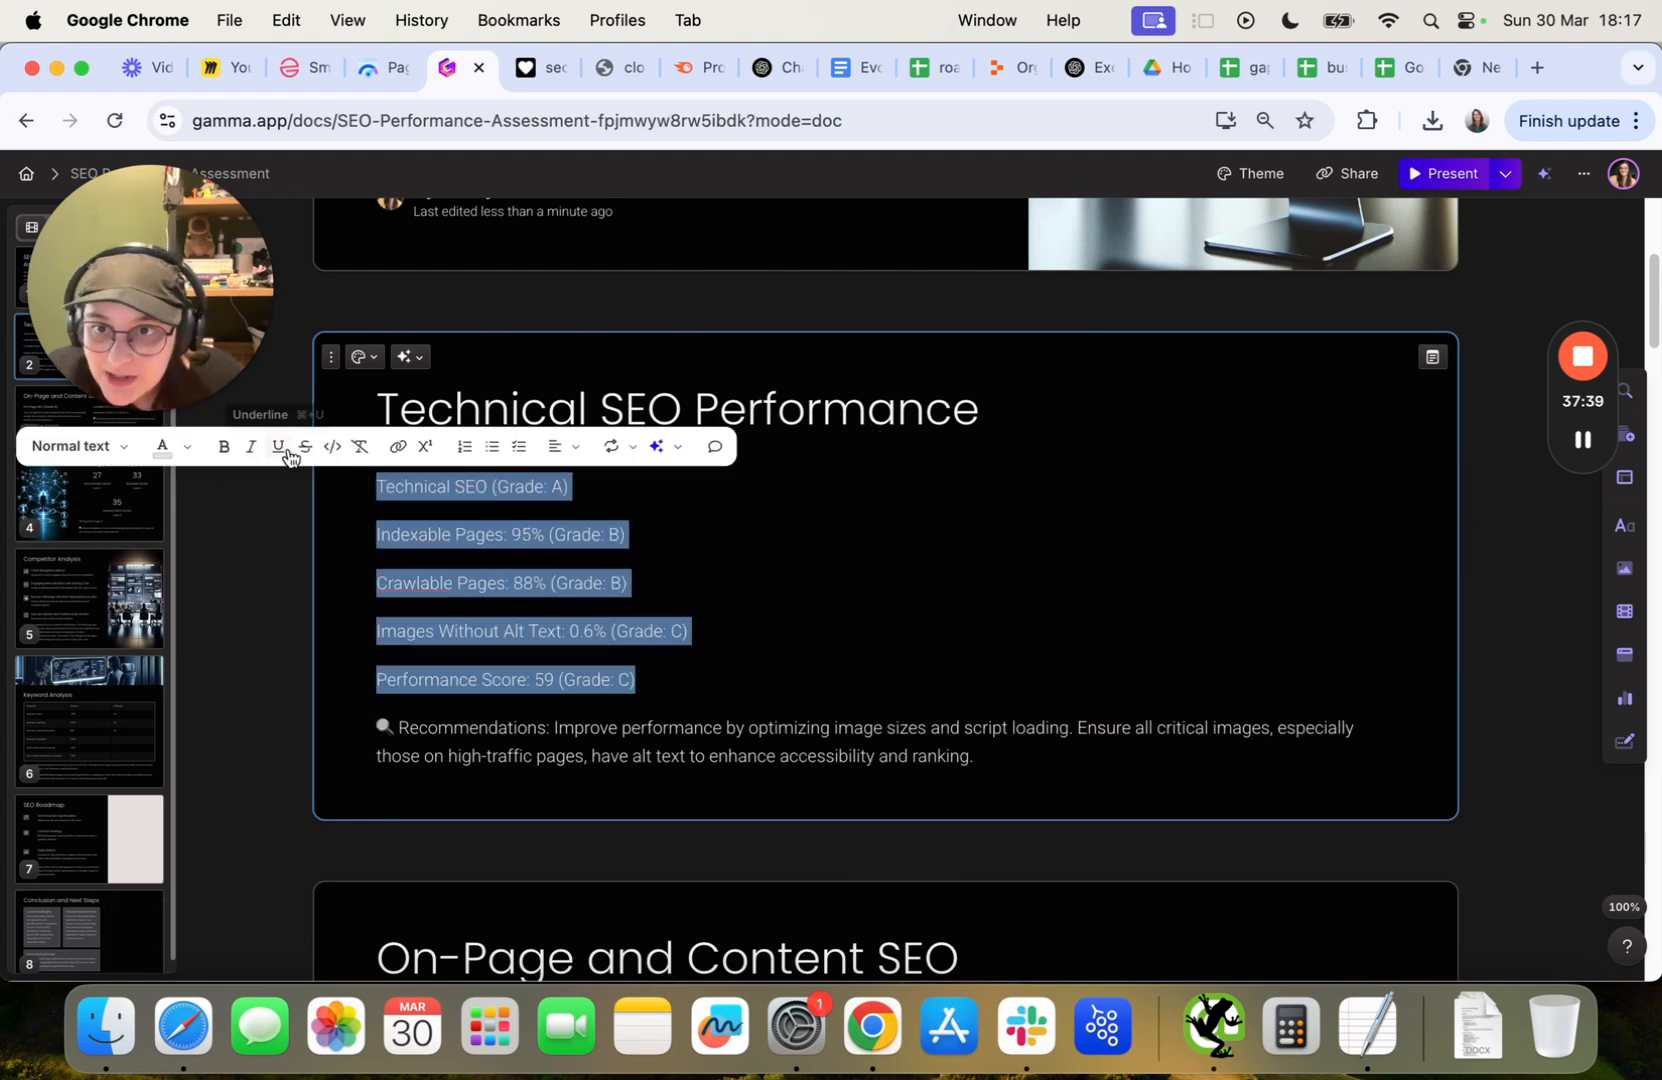
{"action": "left_click", "coordinate": [754, 563]}
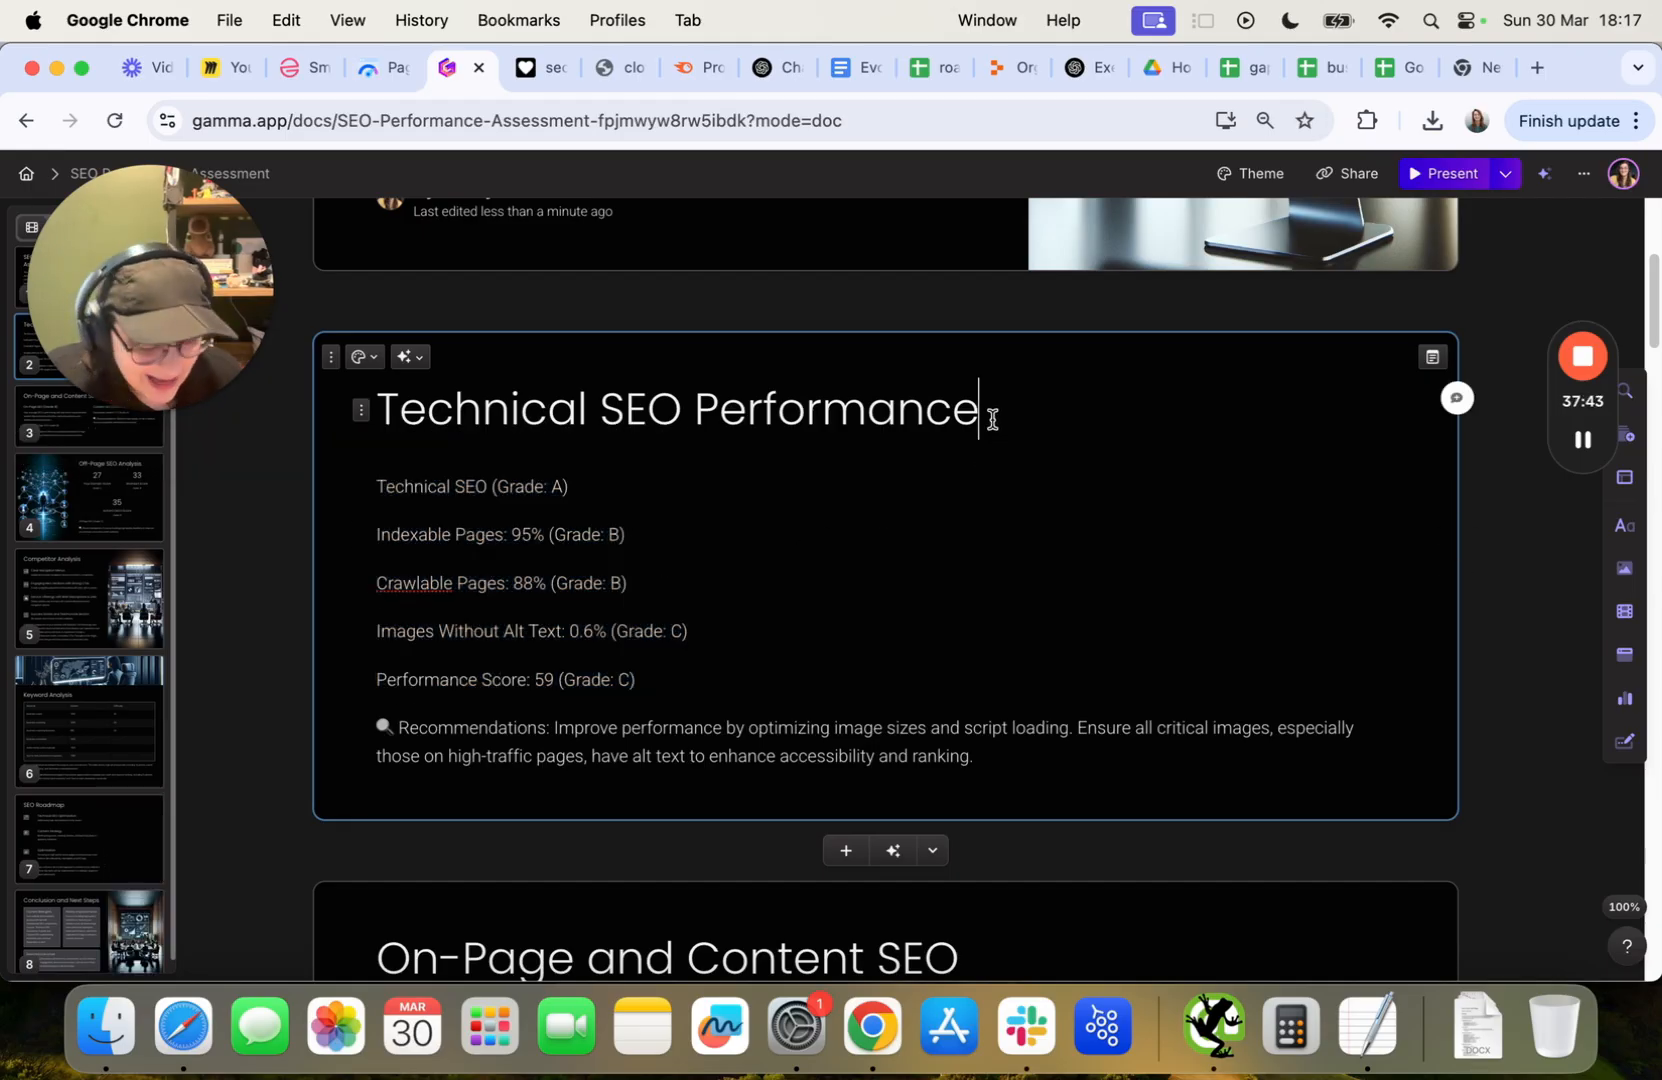
{"action": "key", "text": "Return"}
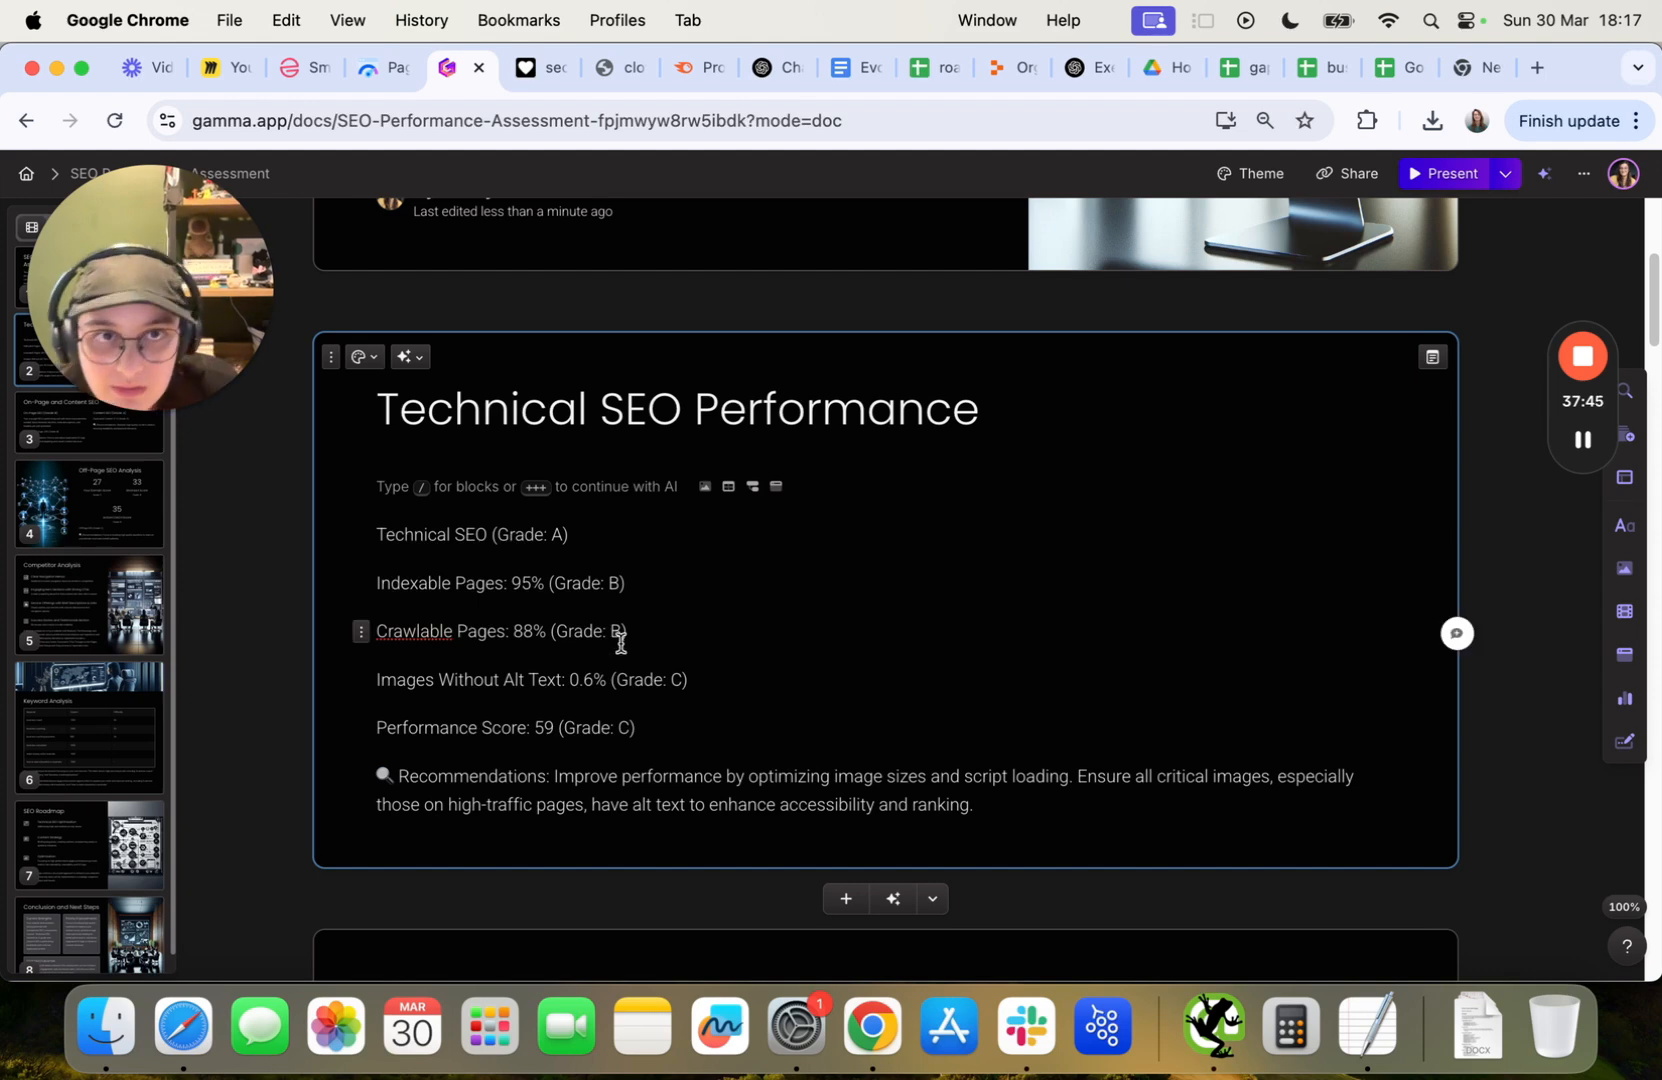
Switch to the SEO Audit Tool, zoom the page out and capture a screenshot of the four graded audit sections.
{"action": "left_click", "coordinate": [547, 78]}
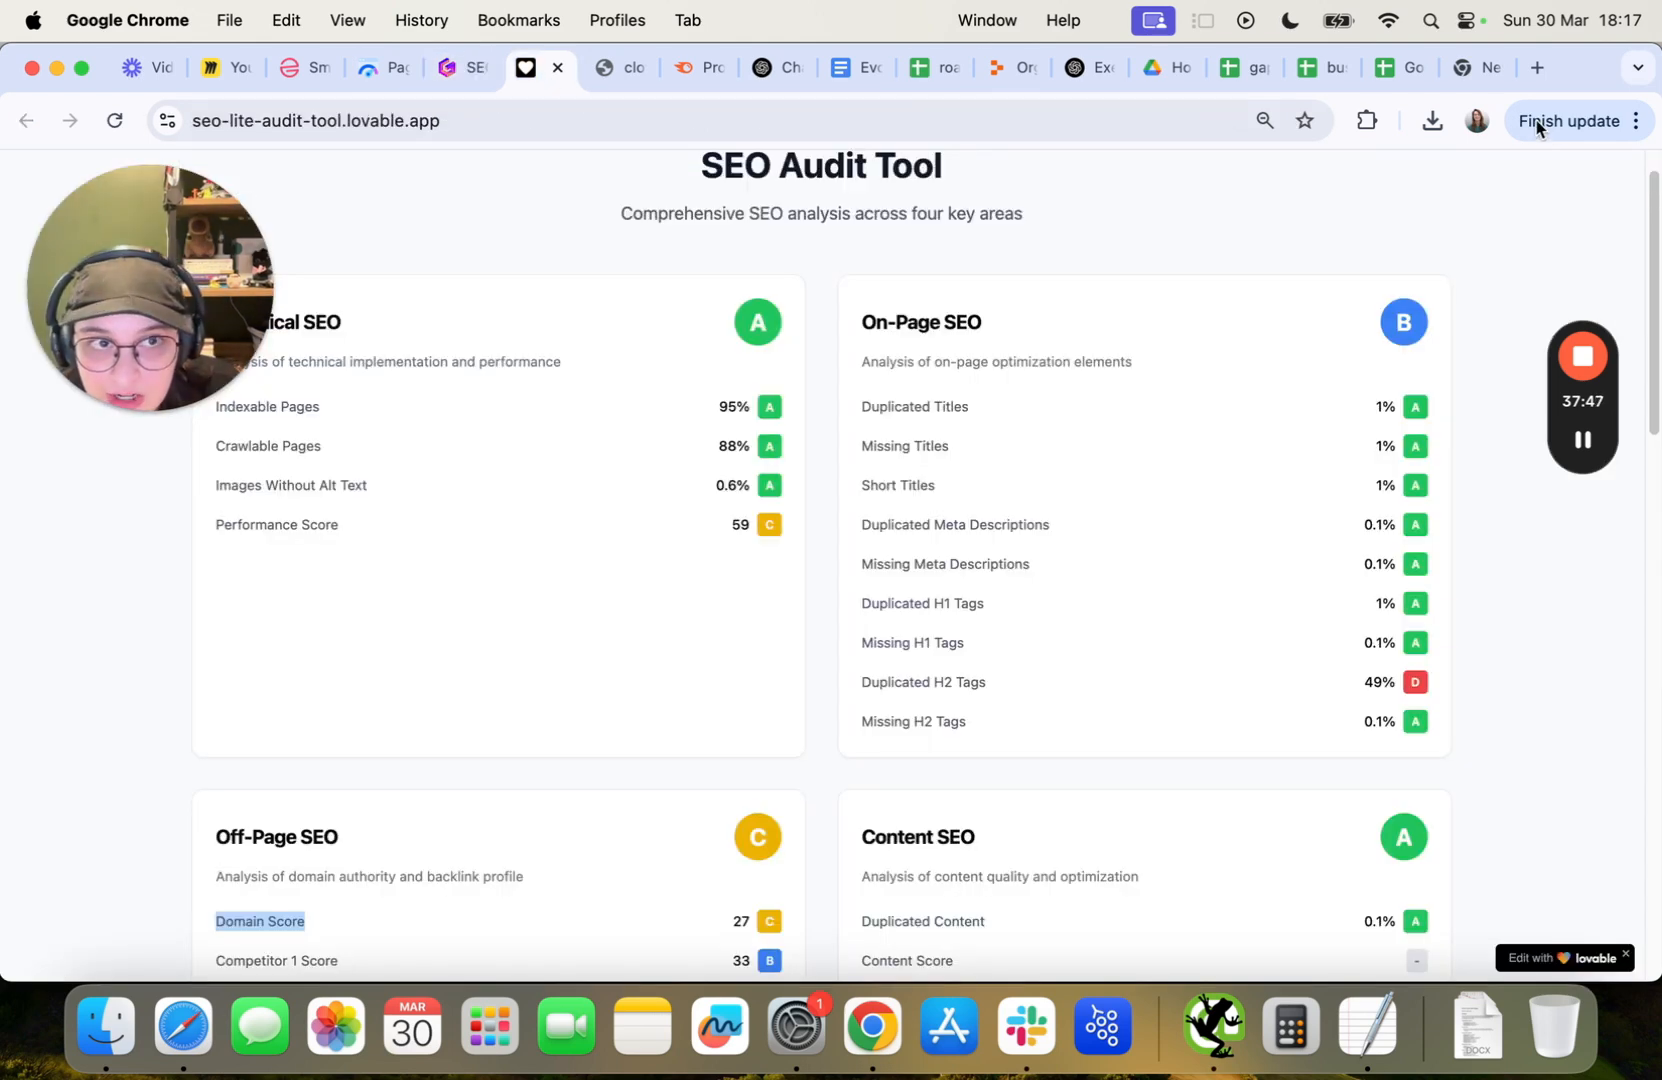
{"action": "left_click", "coordinate": [1571, 122]}
{"action": "left_click", "coordinate": [1459, 674]}
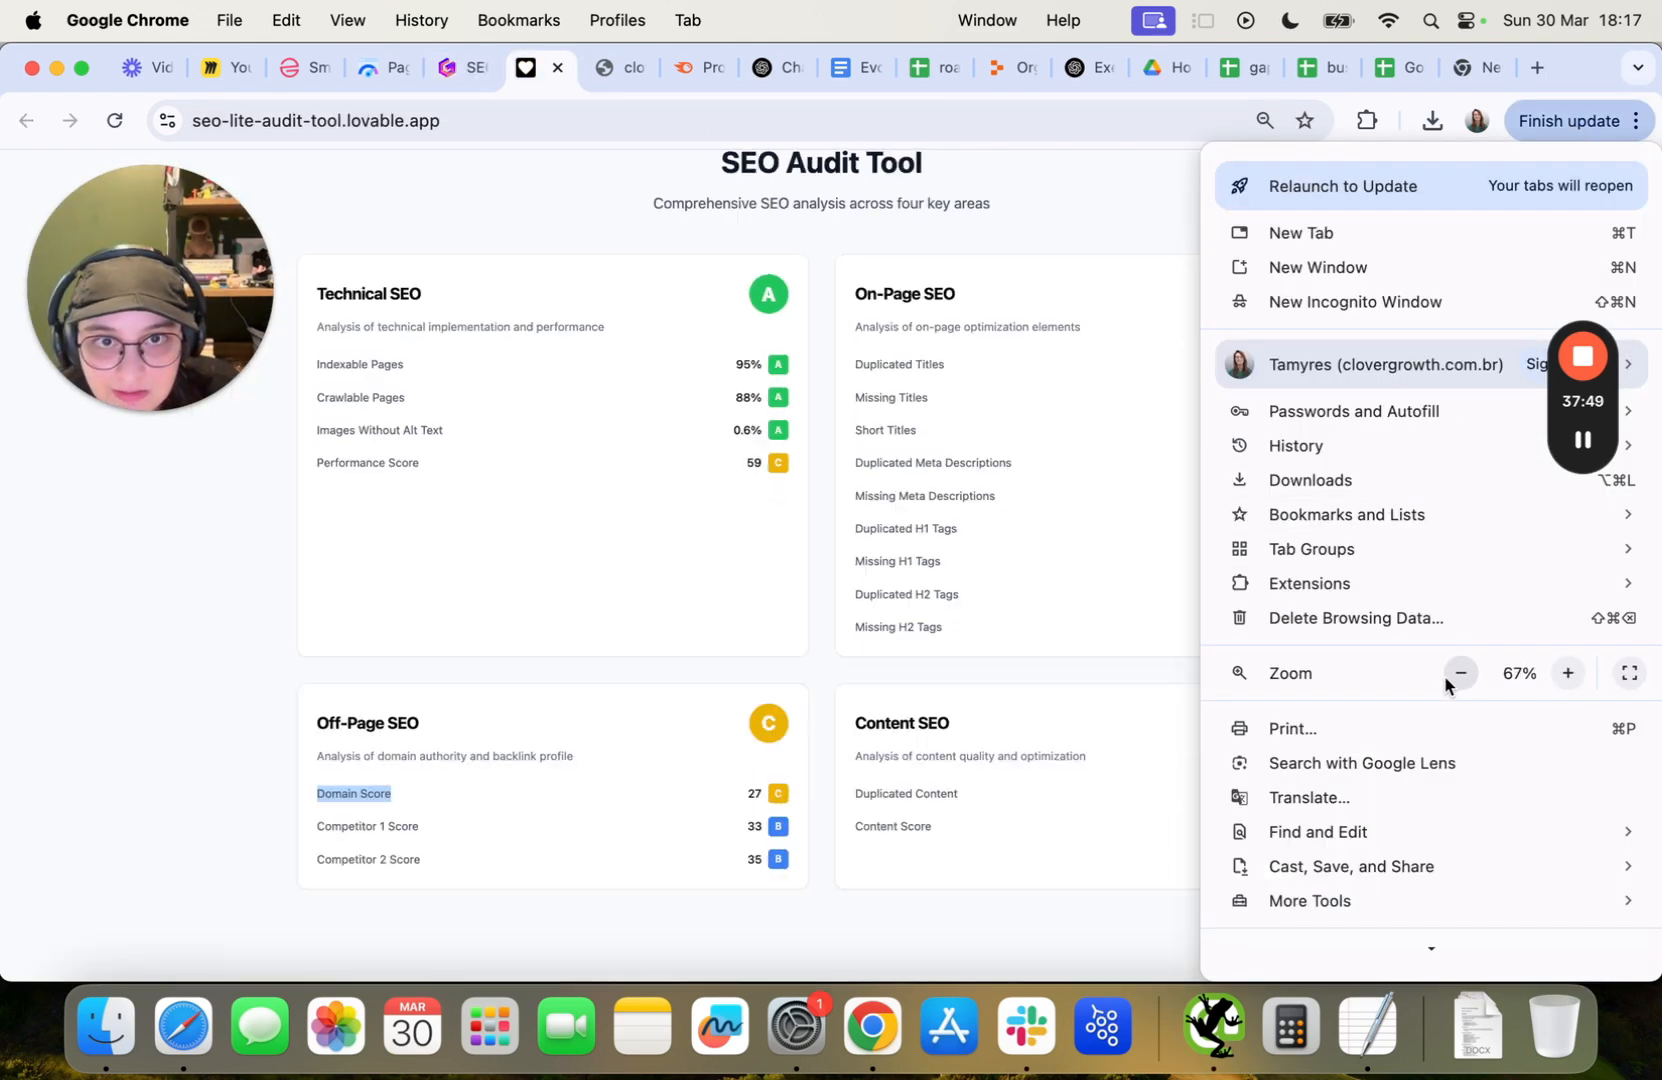
{"action": "left_click", "coordinate": [1459, 674]}
{"action": "left_click", "coordinate": [323, 515]}
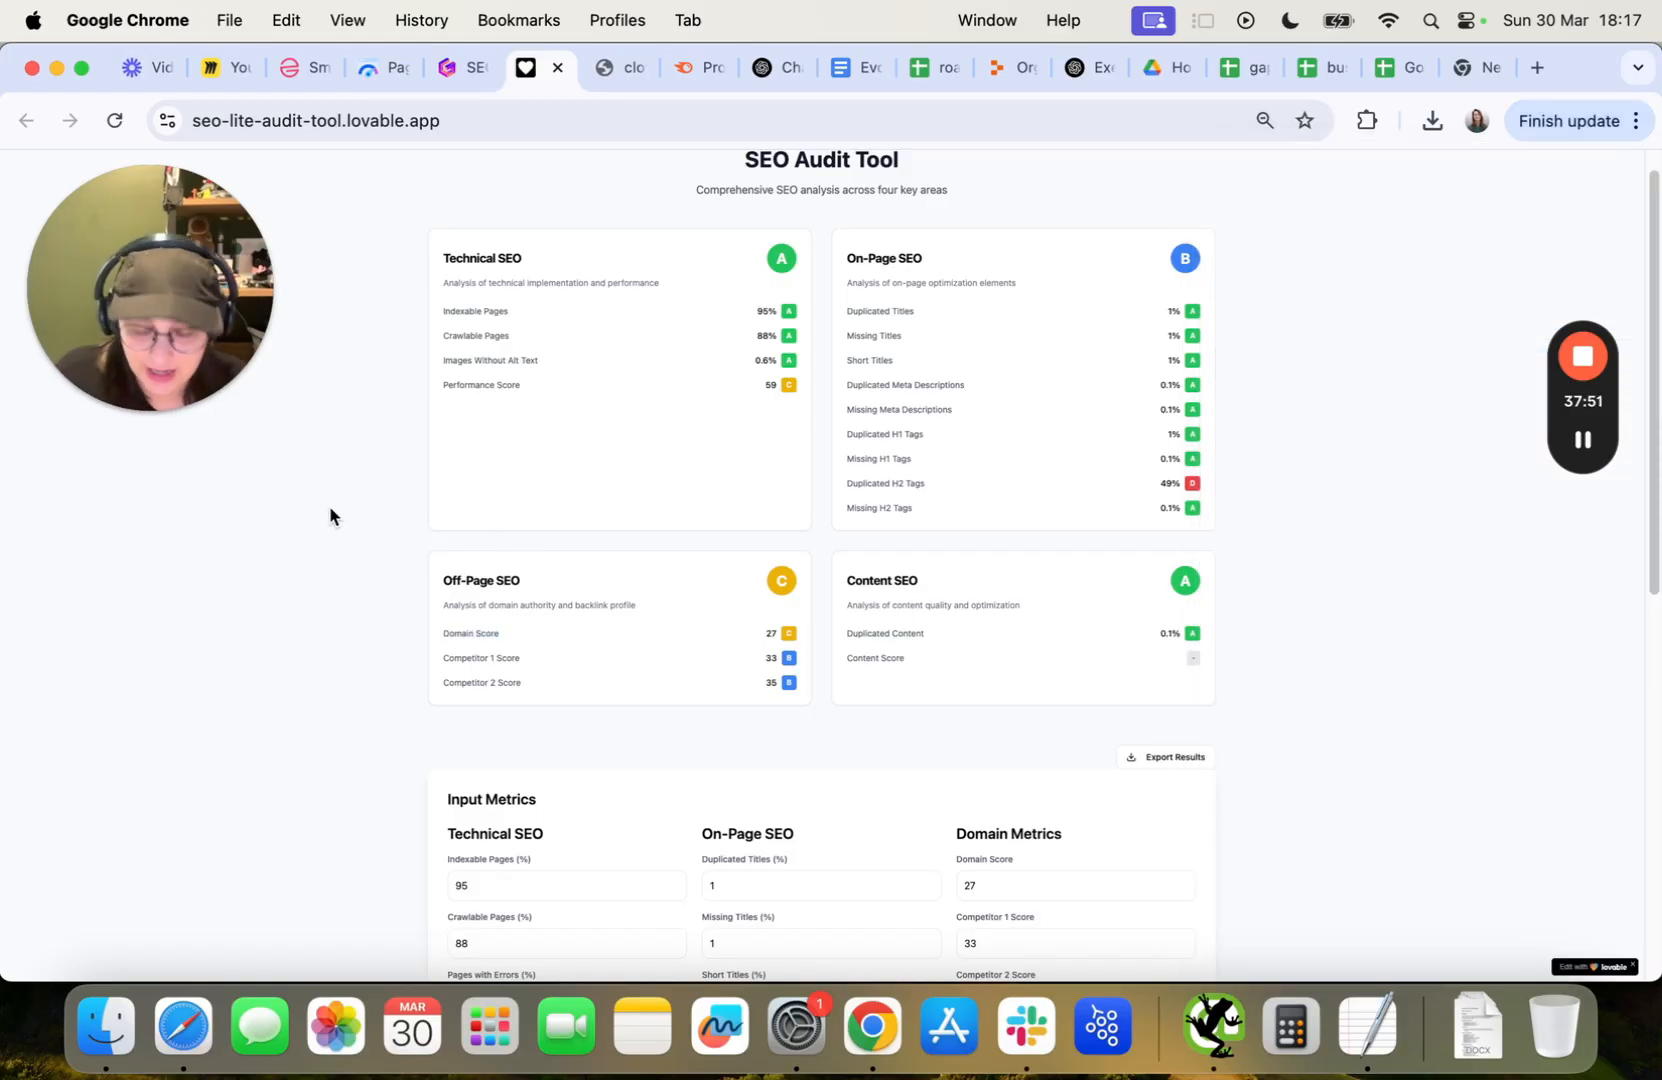
{"action": "key", "text": "super+shift+4"}
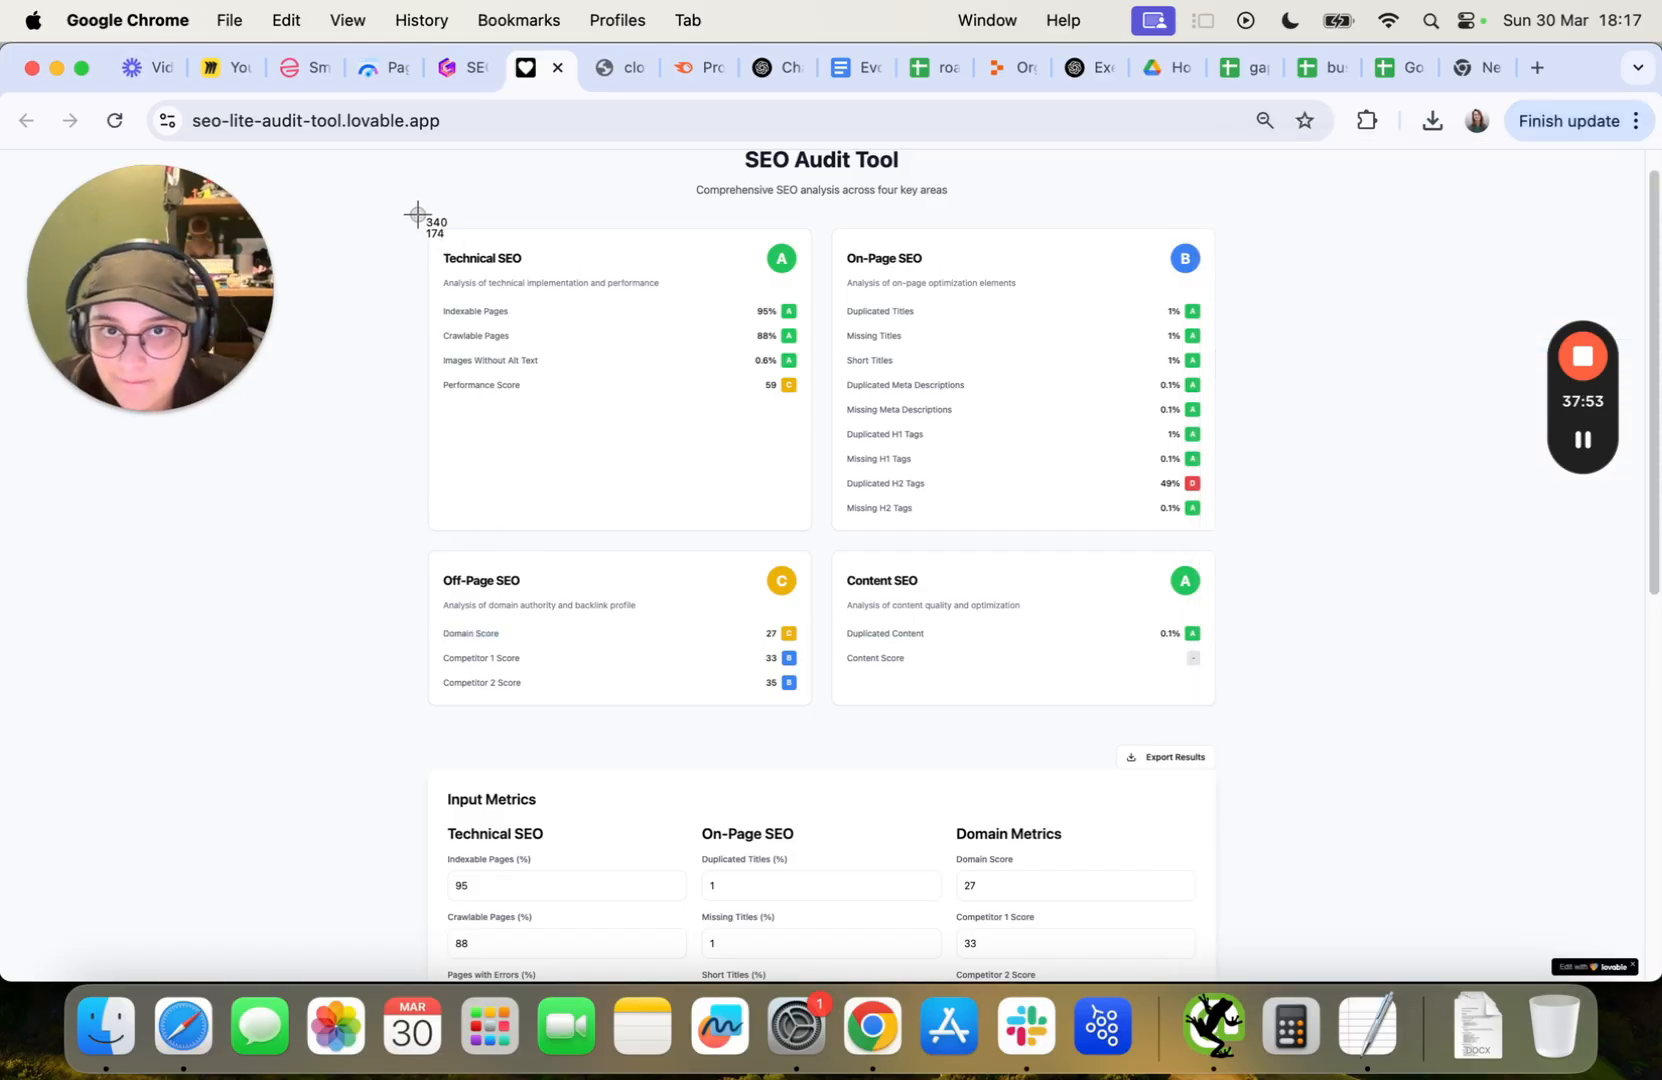
{"action": "left_click_drag", "start_coordinate": [420, 217], "coordinate": [1221, 713]}
Return to the Gamma presentation and insert the audit screenshot beneath the Technical SEO Performance heading.
{"action": "left_click", "coordinate": [443, 66]}
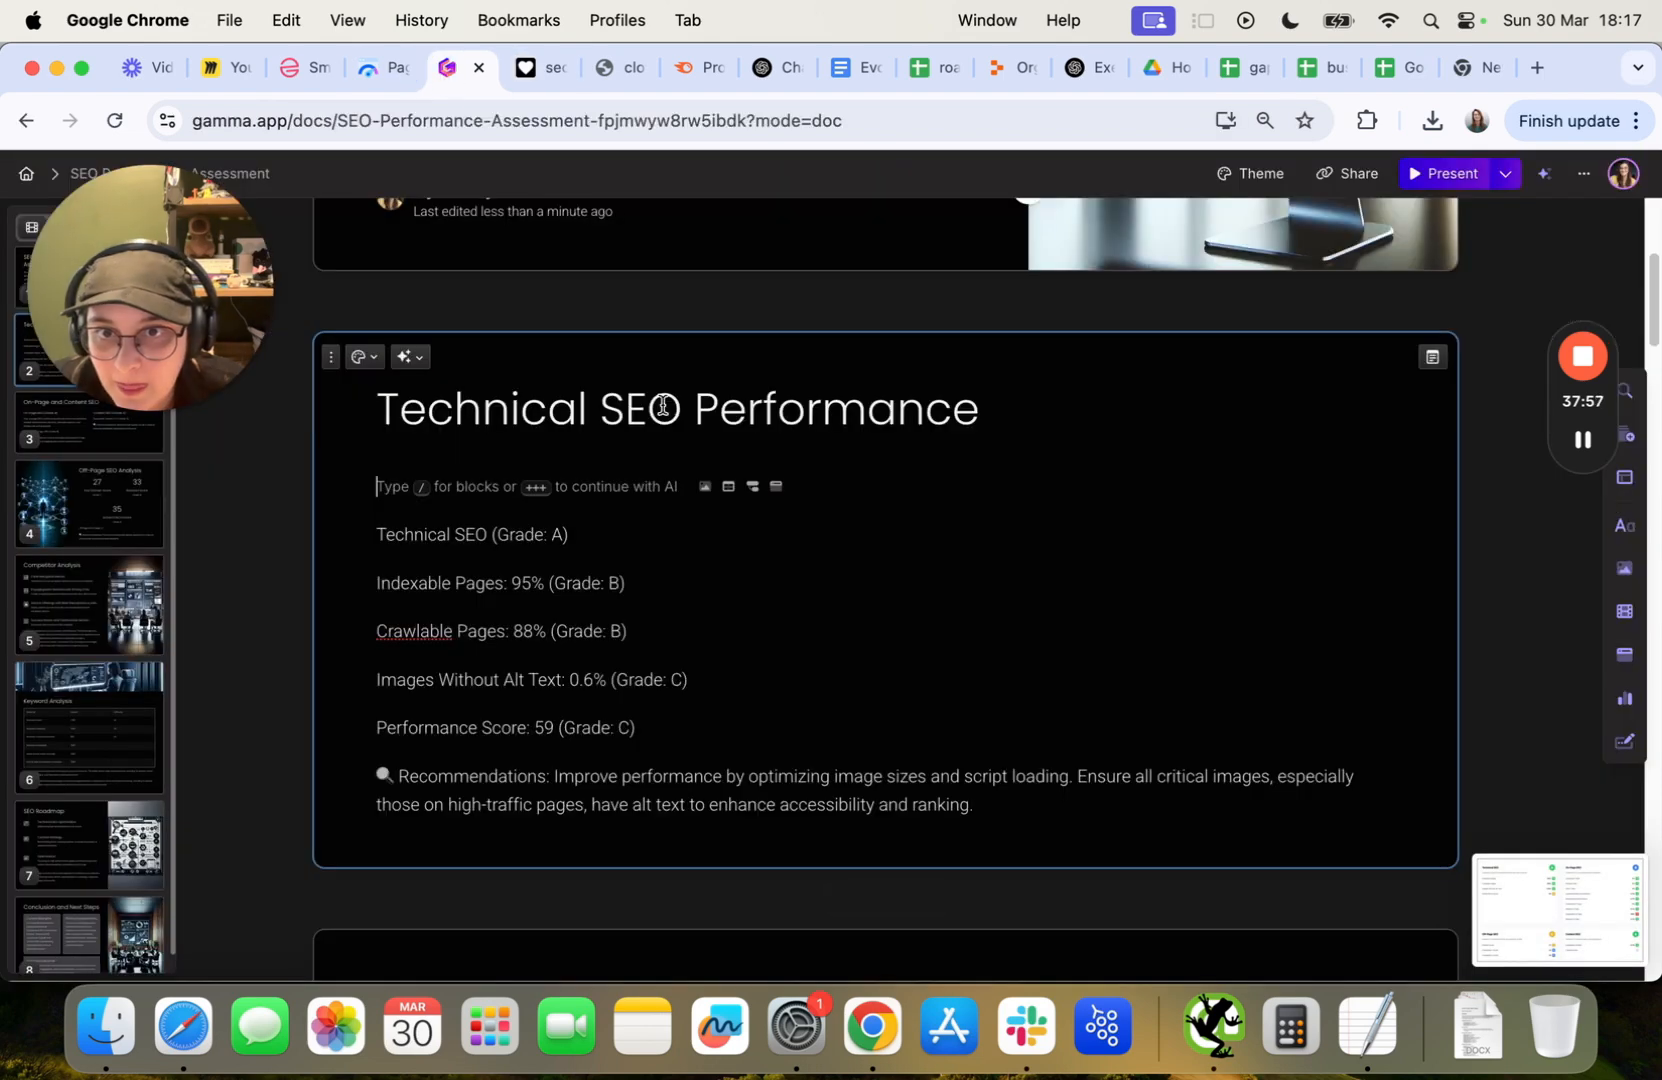
{"action": "left_click_drag", "start_coordinate": [1558, 905], "coordinate": [676, 468]}
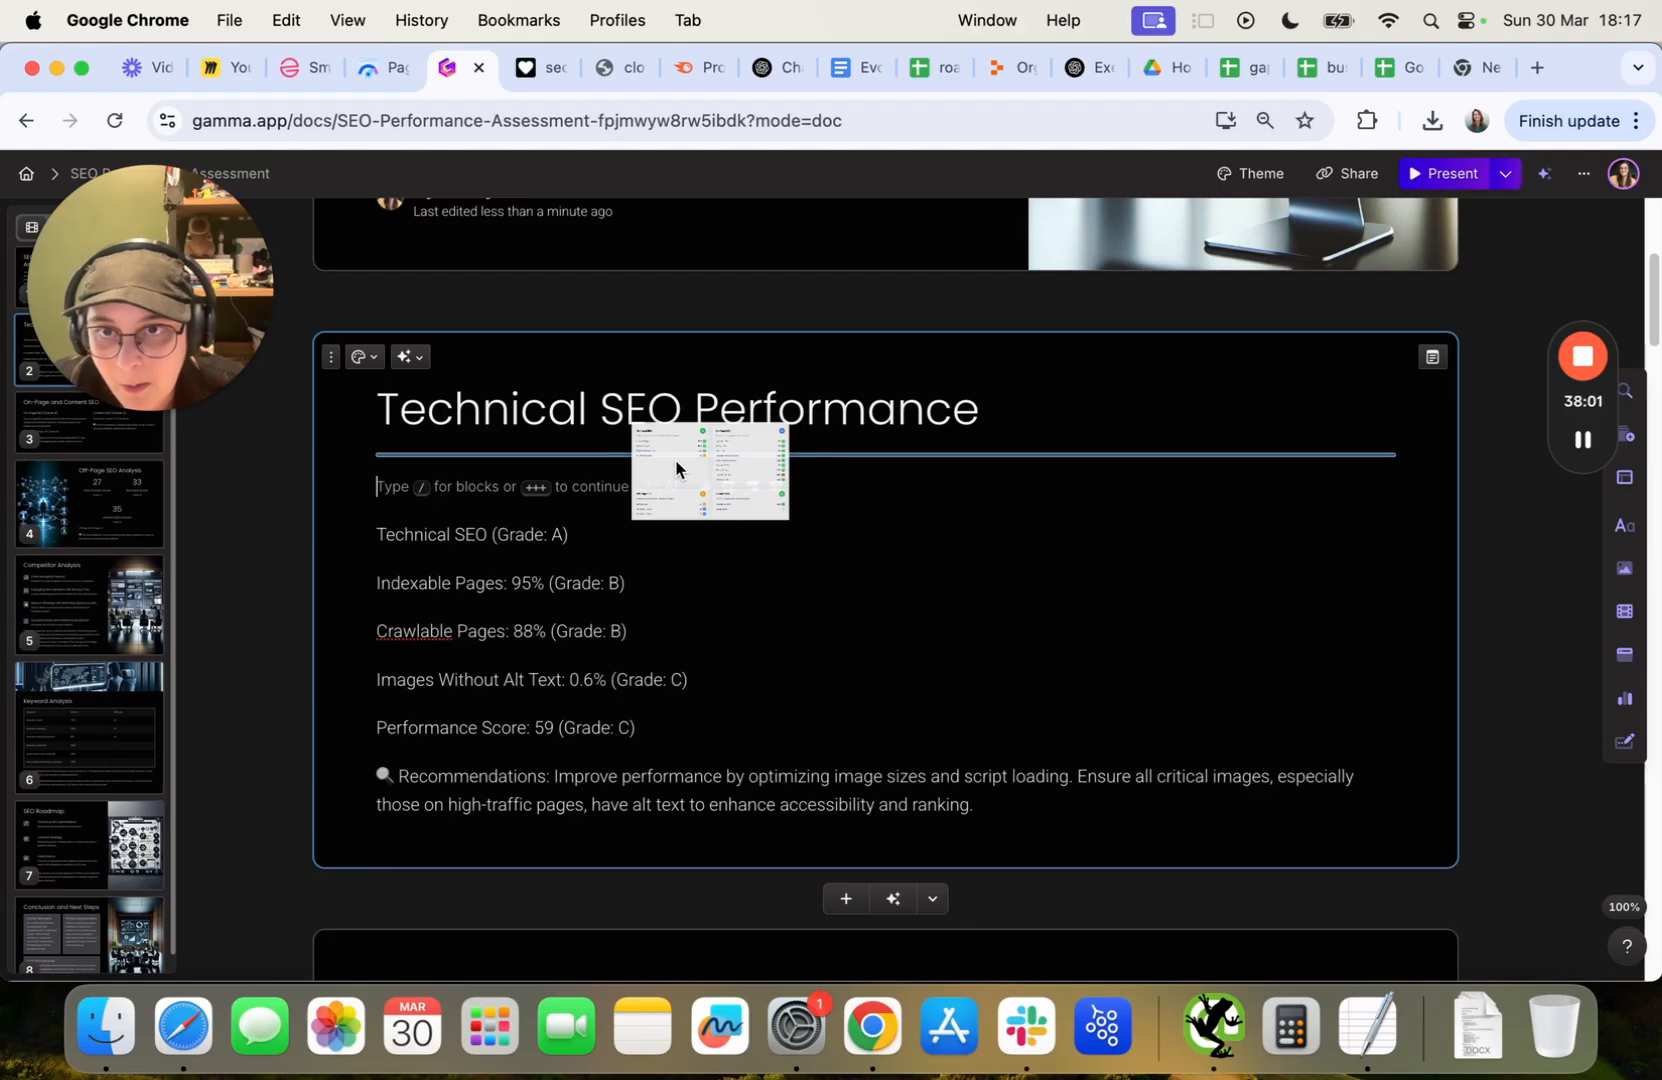
{"action": "left_click_drag", "start_coordinate": [675, 460], "coordinate": [675, 460]}
Add a blank card after Technical SEO Performance and move it up to become the second card.
{"action": "scroll", "coordinate": [840, 633], "scroll_direction": "down", "scroll_amount": 10}
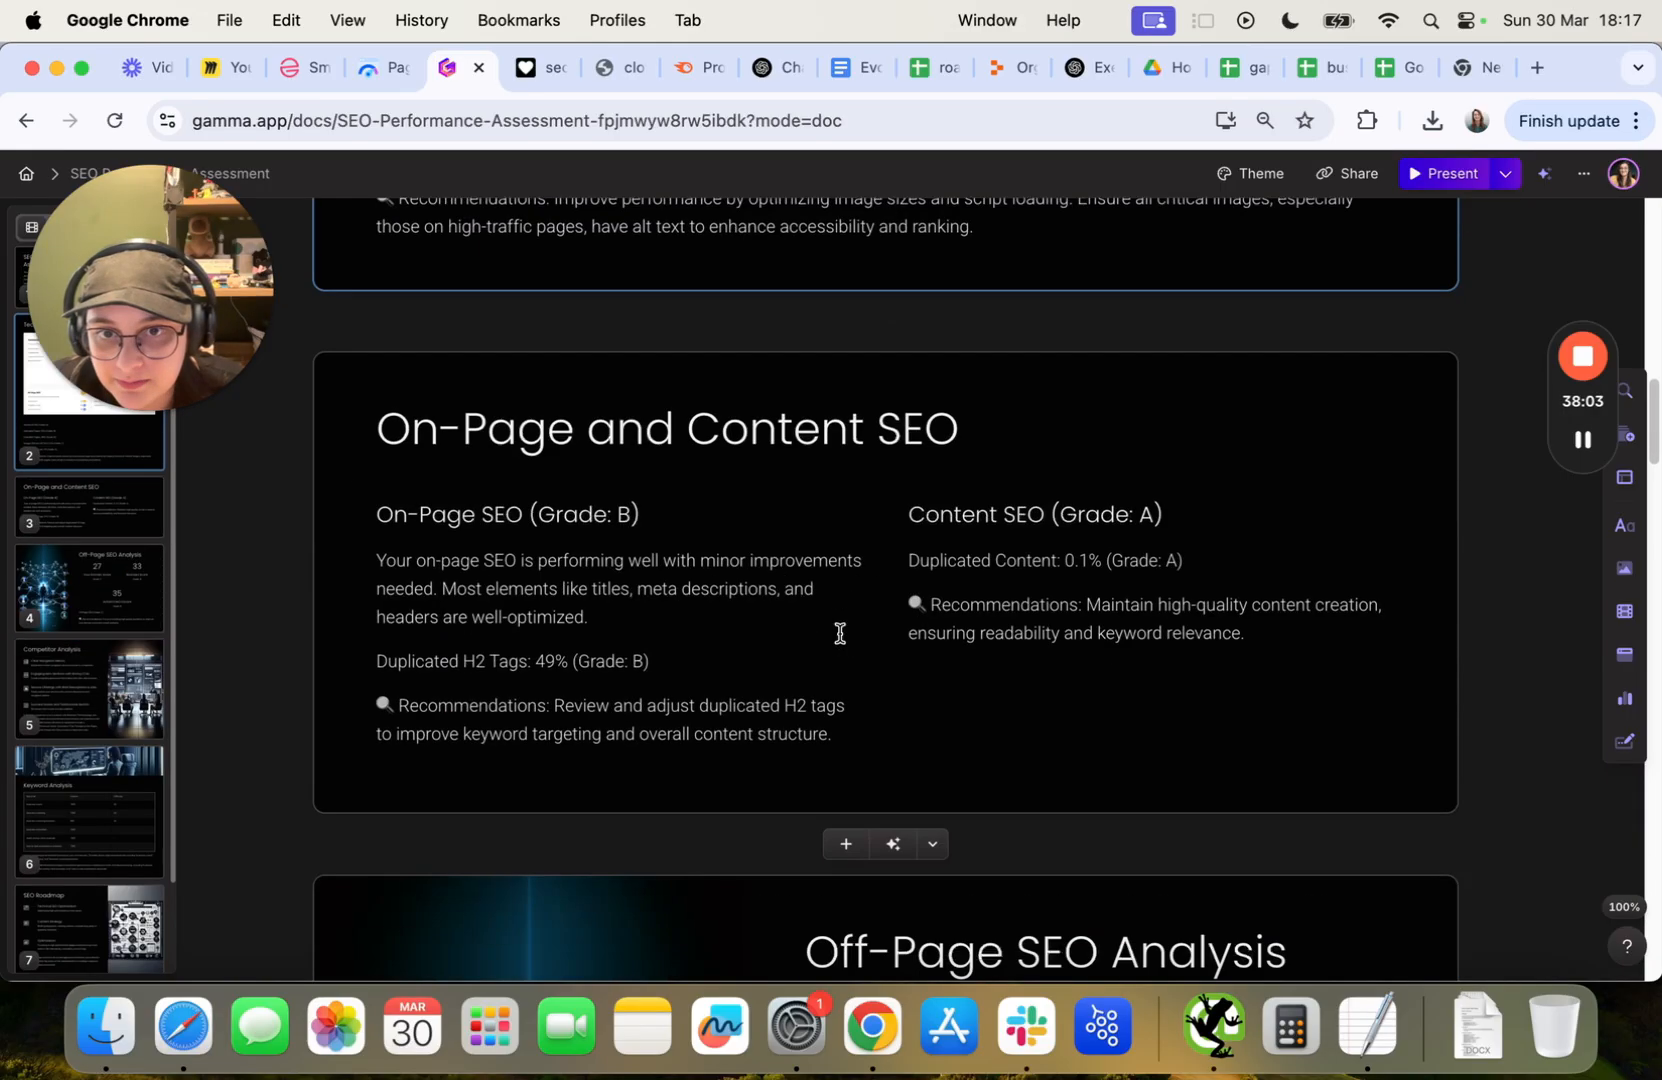
{"action": "scroll", "coordinate": [838, 634], "scroll_direction": "up", "scroll_amount": 5}
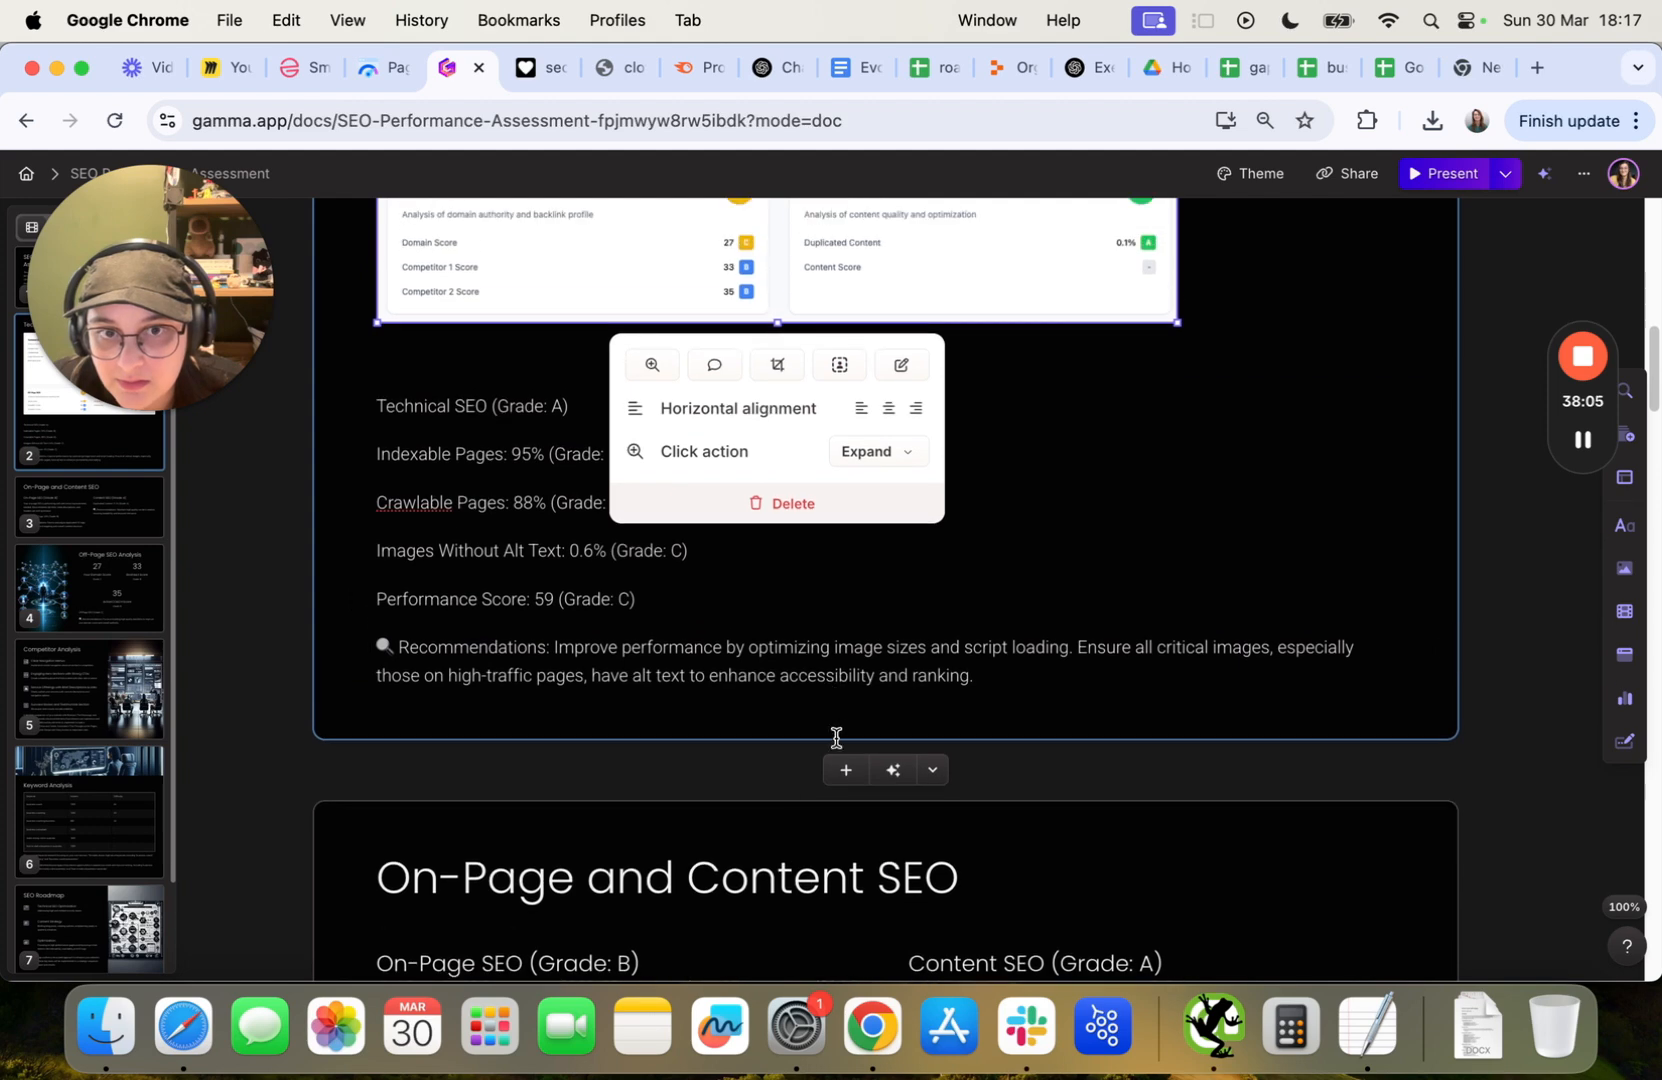
{"action": "left_click", "coordinate": [843, 770]}
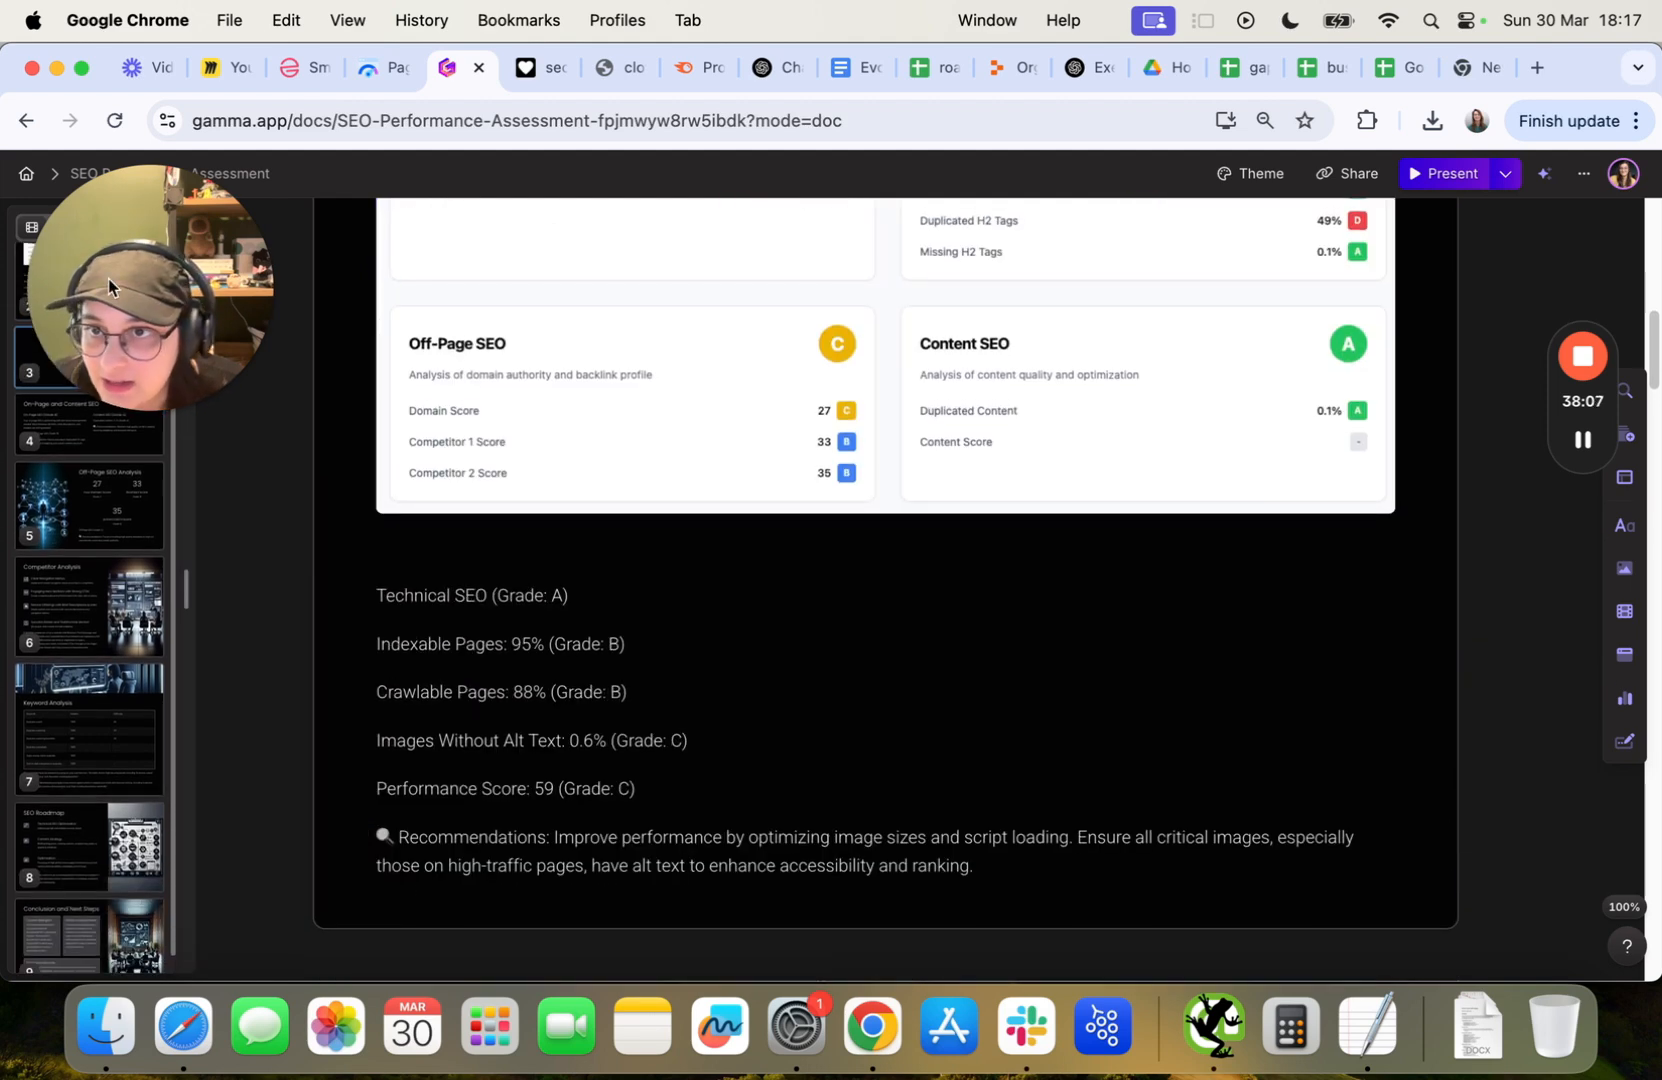
{"action": "left_click_drag", "start_coordinate": [108, 278], "coordinate": [1408, 545]}
{"action": "left_click", "coordinate": [63, 370]}
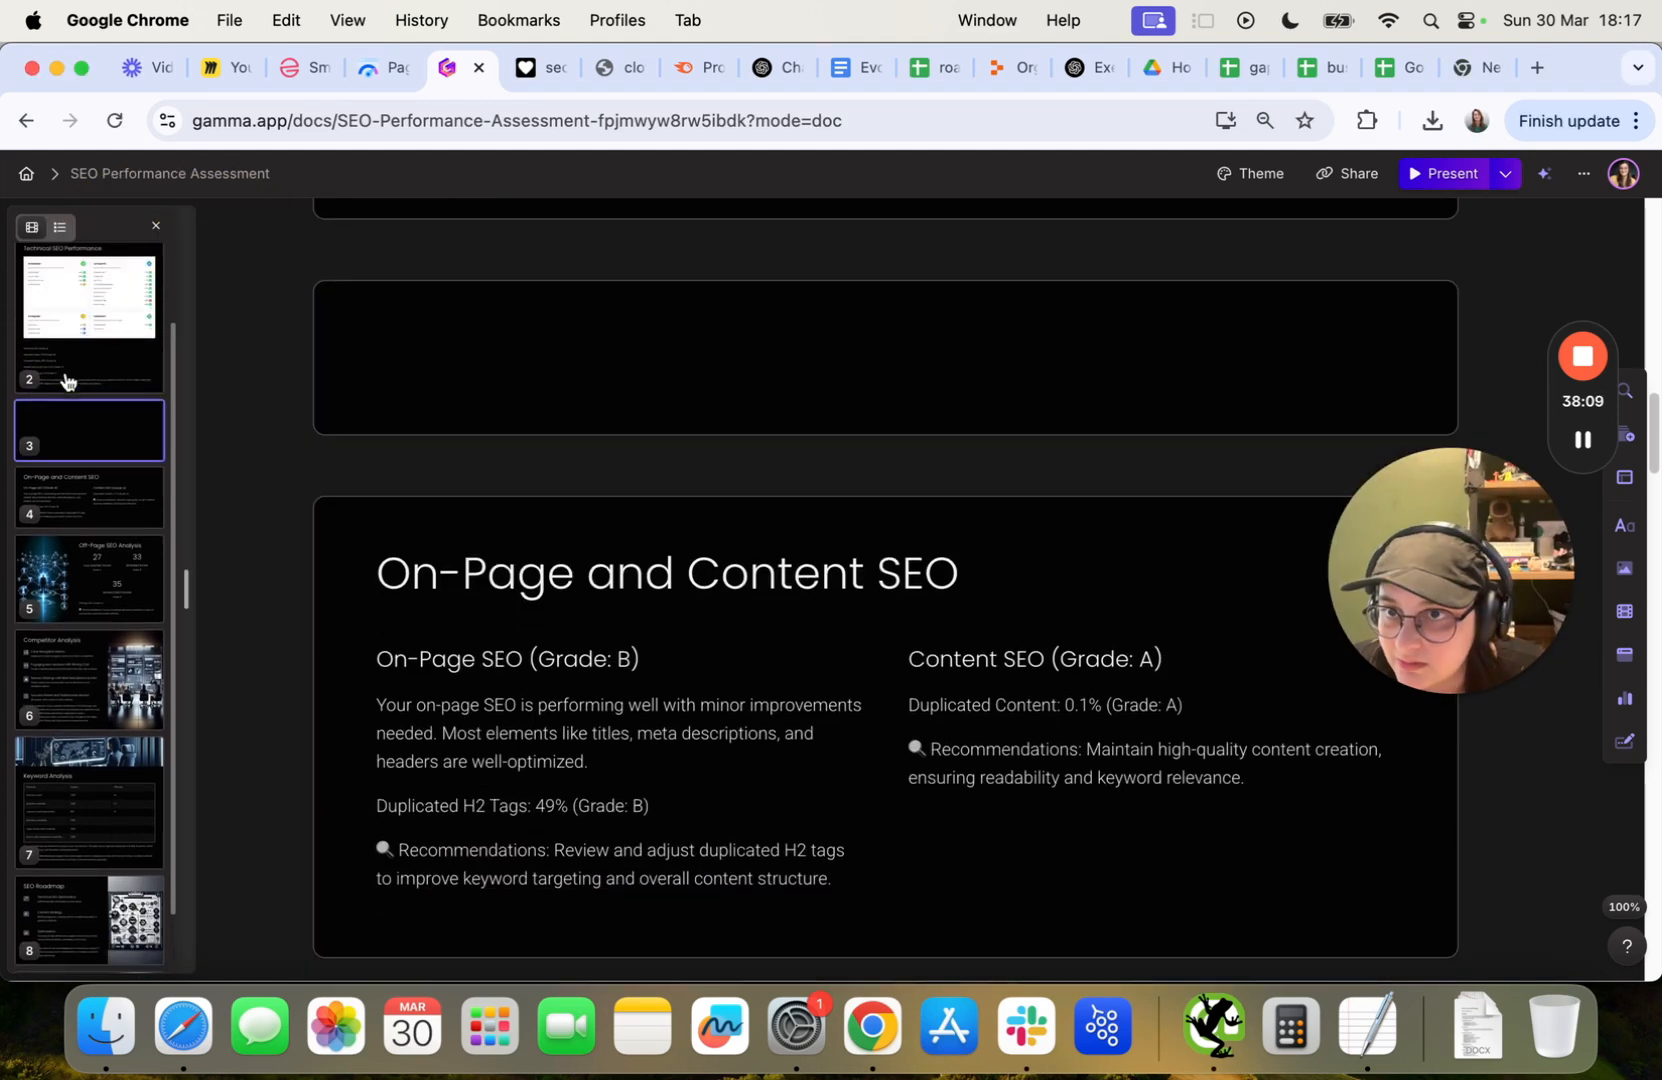
{"action": "left_click_drag", "start_coordinate": [83, 528], "coordinate": [90, 345]}
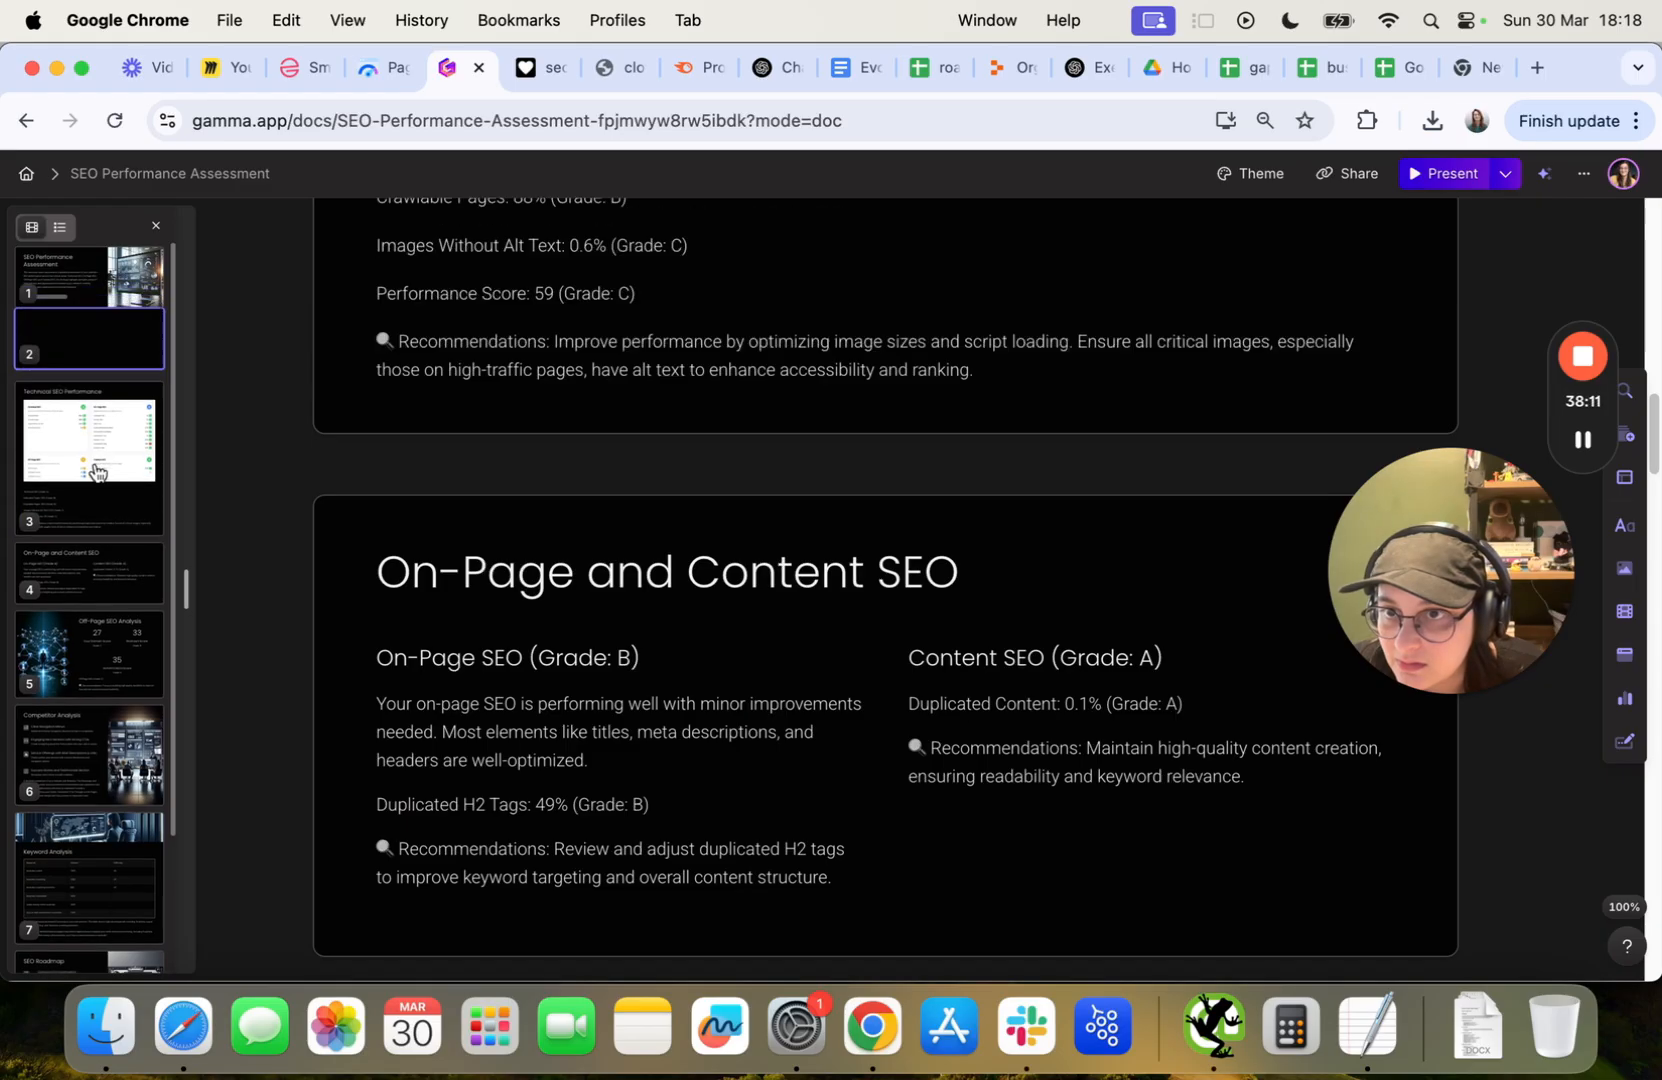
Move the audit screenshot from the Technical SEO Performance card into the blank second card.
{"action": "scroll", "coordinate": [436, 462], "scroll_direction": "up", "scroll_amount": 3}
{"action": "scroll", "coordinate": [436, 462], "scroll_direction": "up", "scroll_amount": 8}
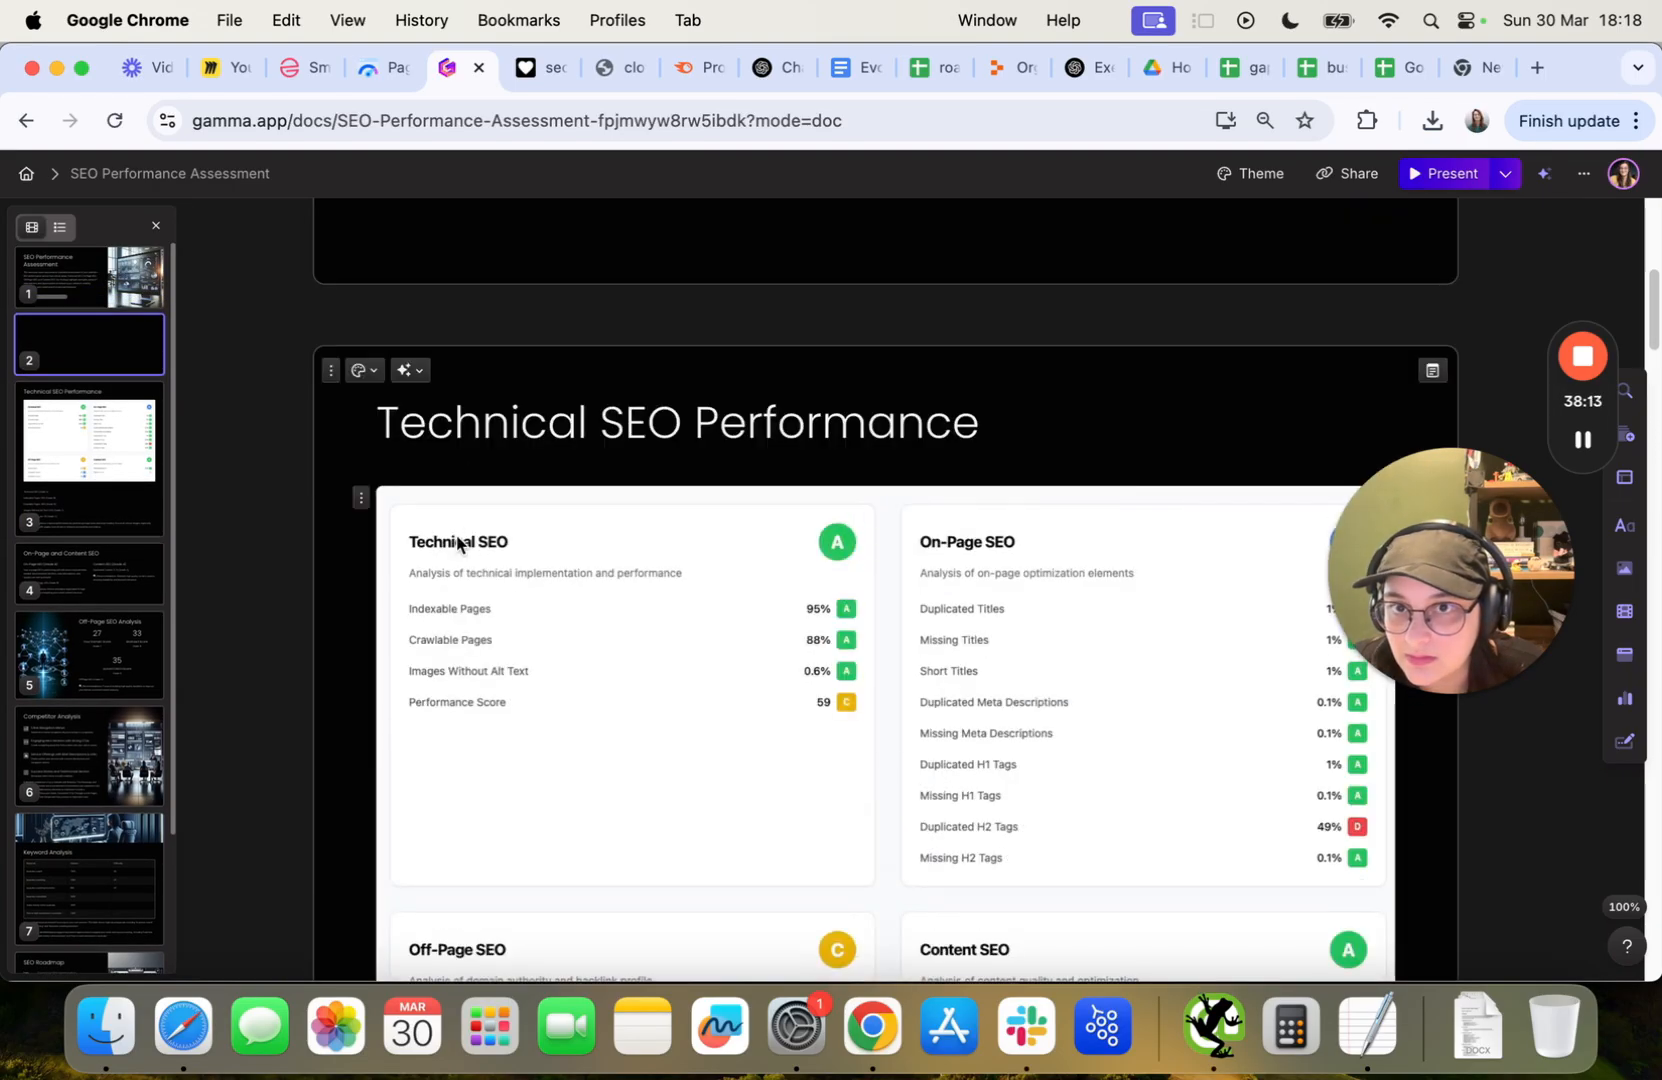
{"action": "scroll", "coordinate": [468, 598], "scroll_direction": "up", "scroll_amount": 5}
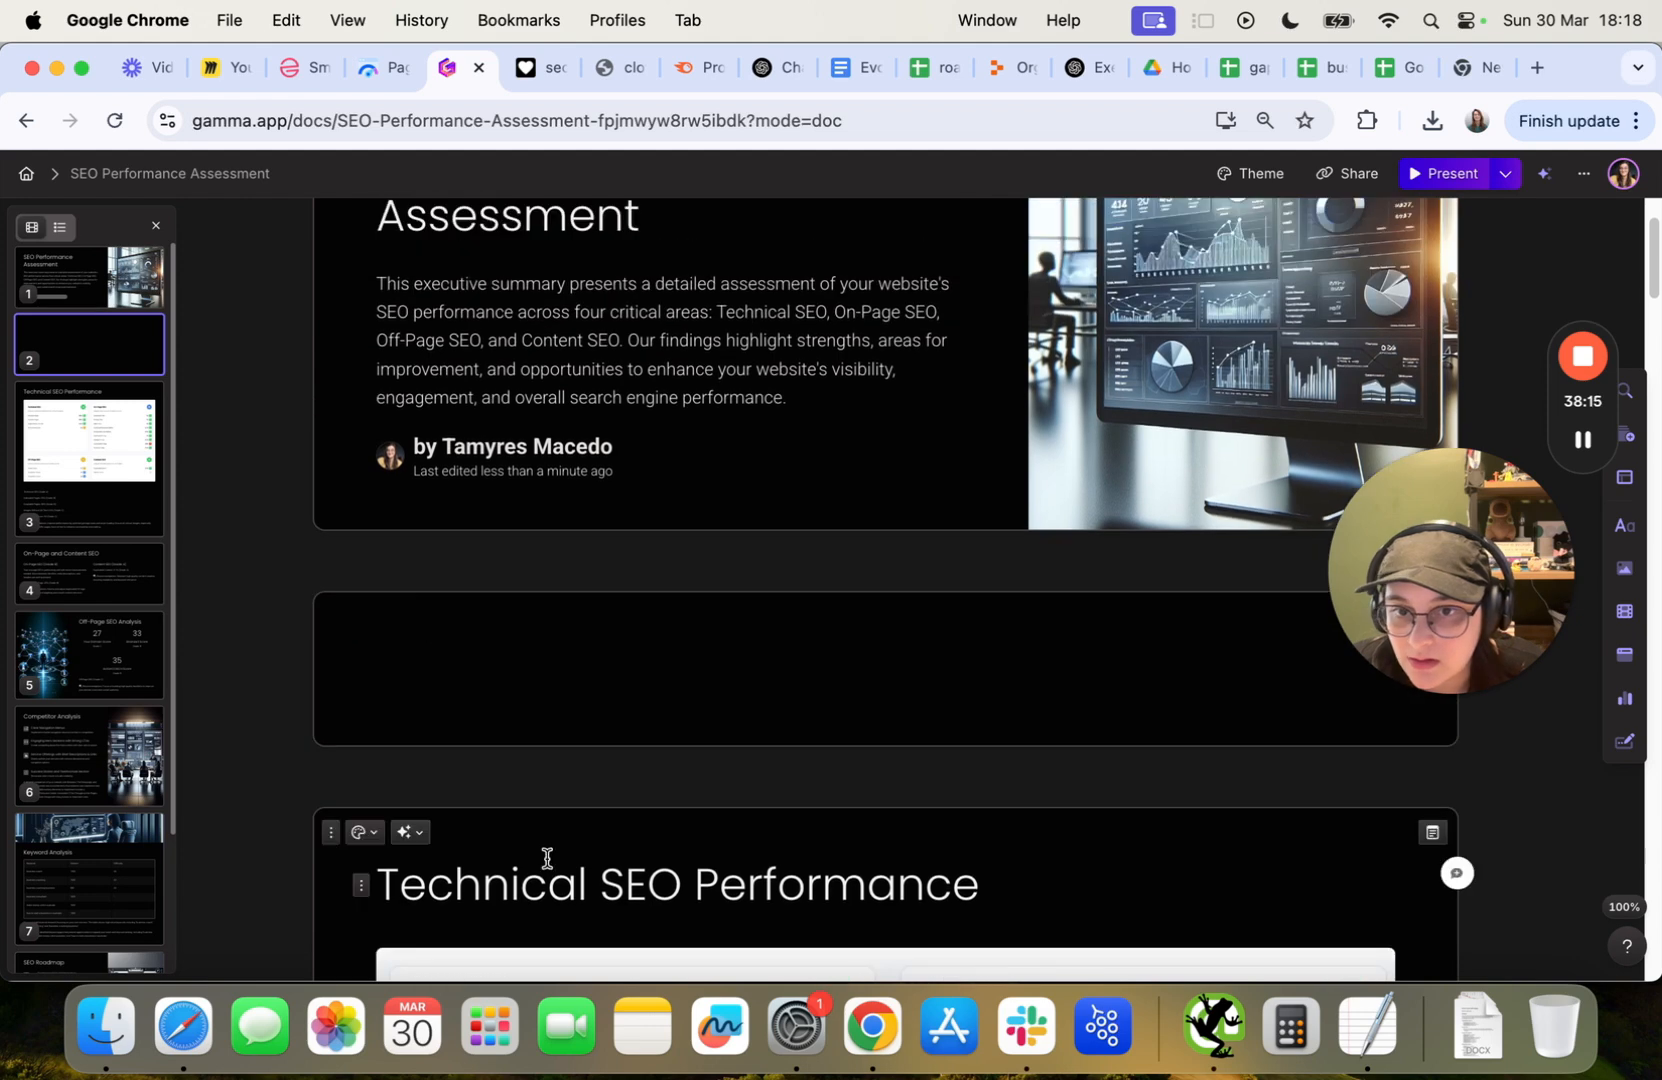
{"action": "scroll", "coordinate": [530, 900], "scroll_direction": "down", "scroll_amount": 1}
{"action": "left_click", "coordinate": [498, 952]}
{"action": "left_click_drag", "start_coordinate": [498, 952], "coordinate": [493, 620]}
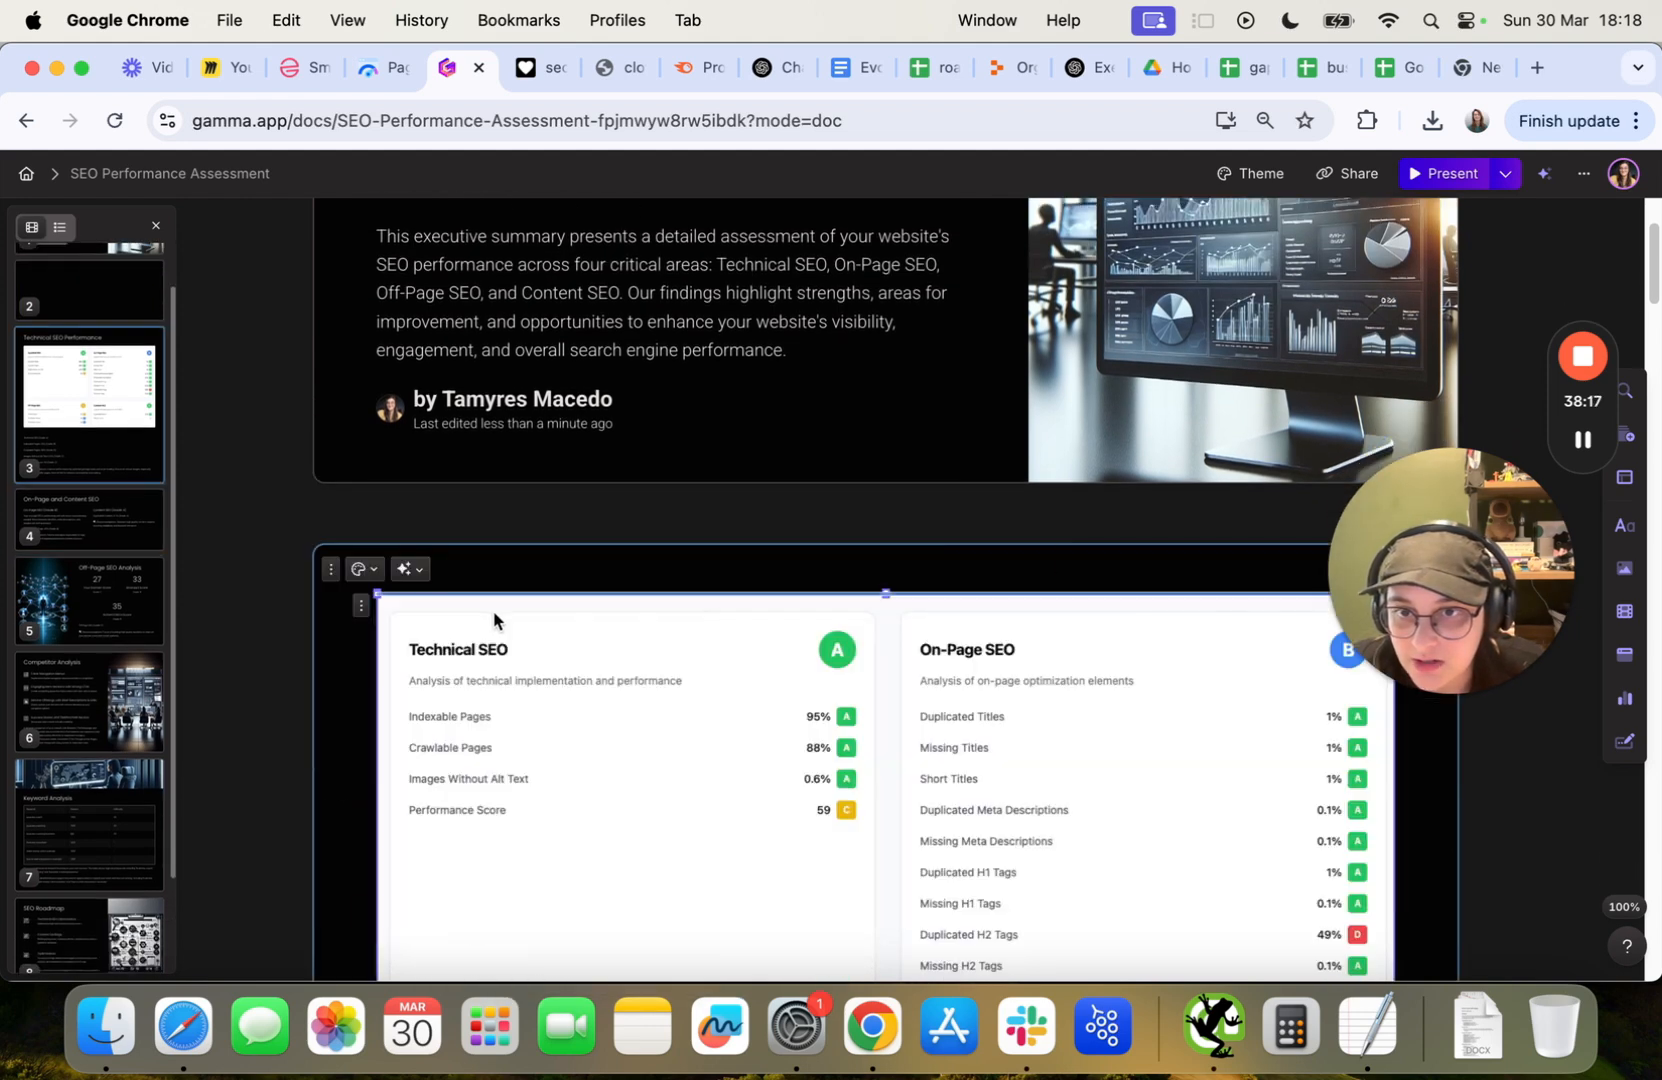
Add the Heading 1 "Summary of your audit" above the screenshot on the second card, followed by an empty line.
{"action": "left_click", "coordinate": [475, 578]}
{"action": "key", "text": "Return"}
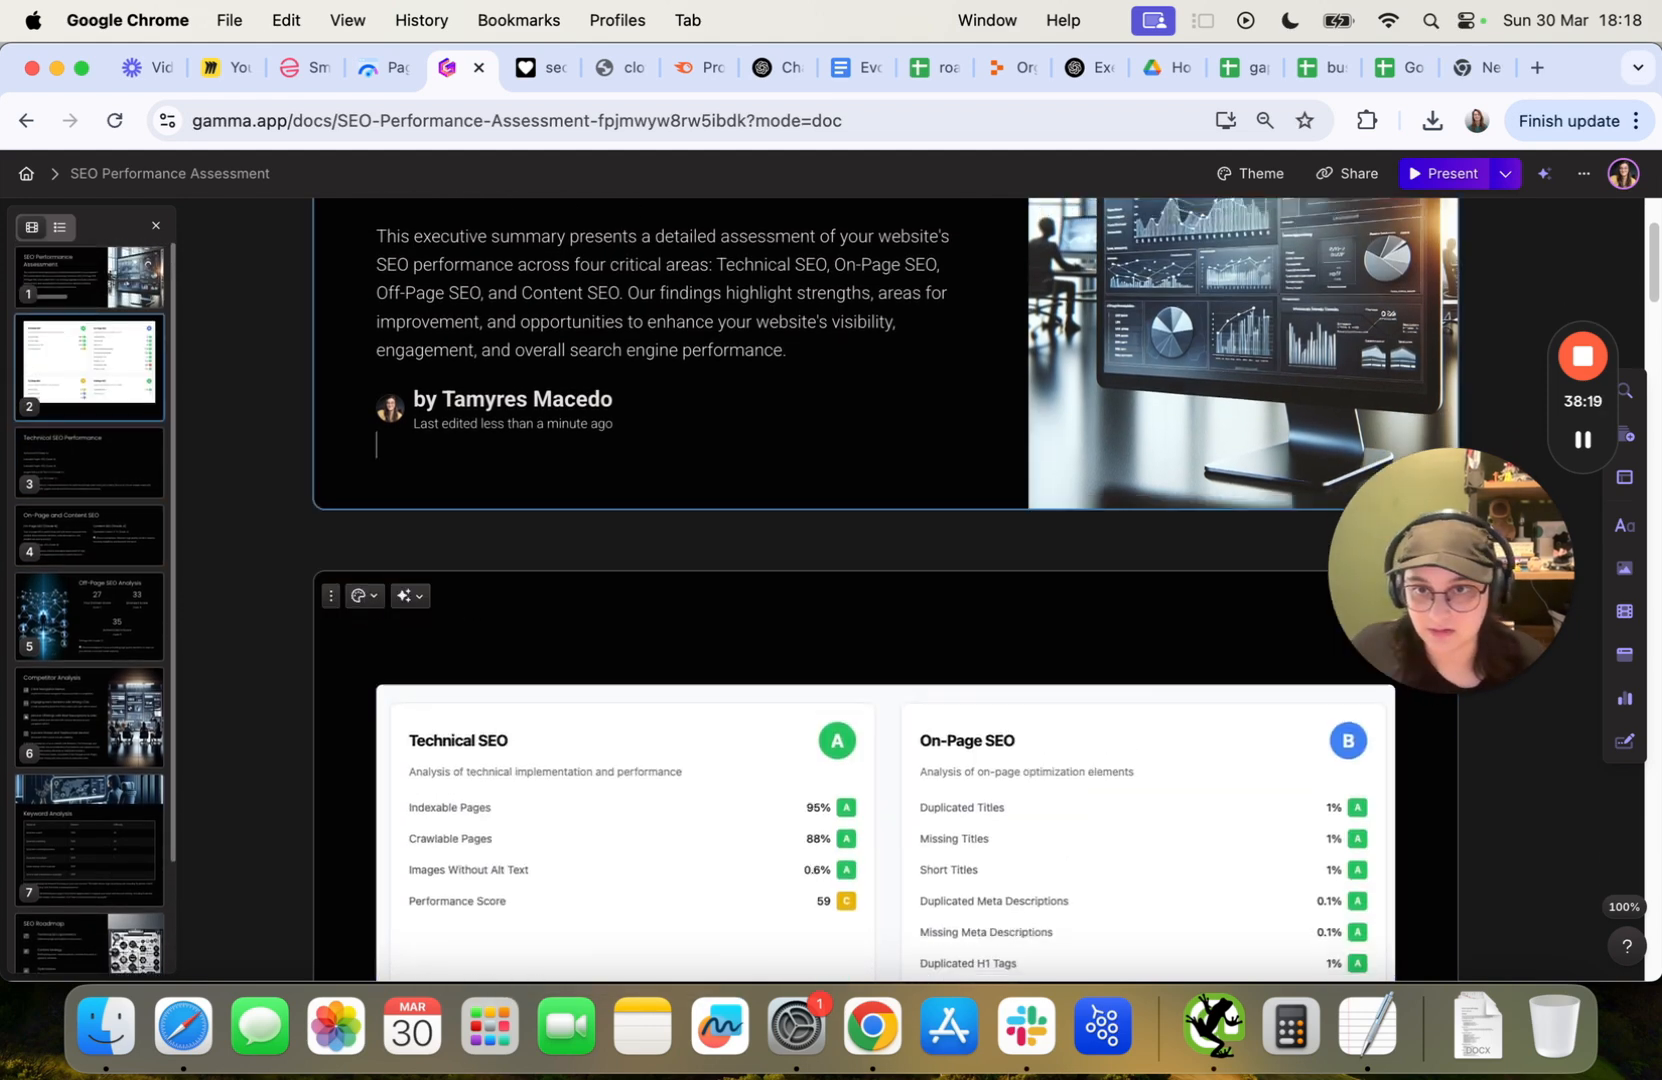
{"action": "type", "text": "/h1"}
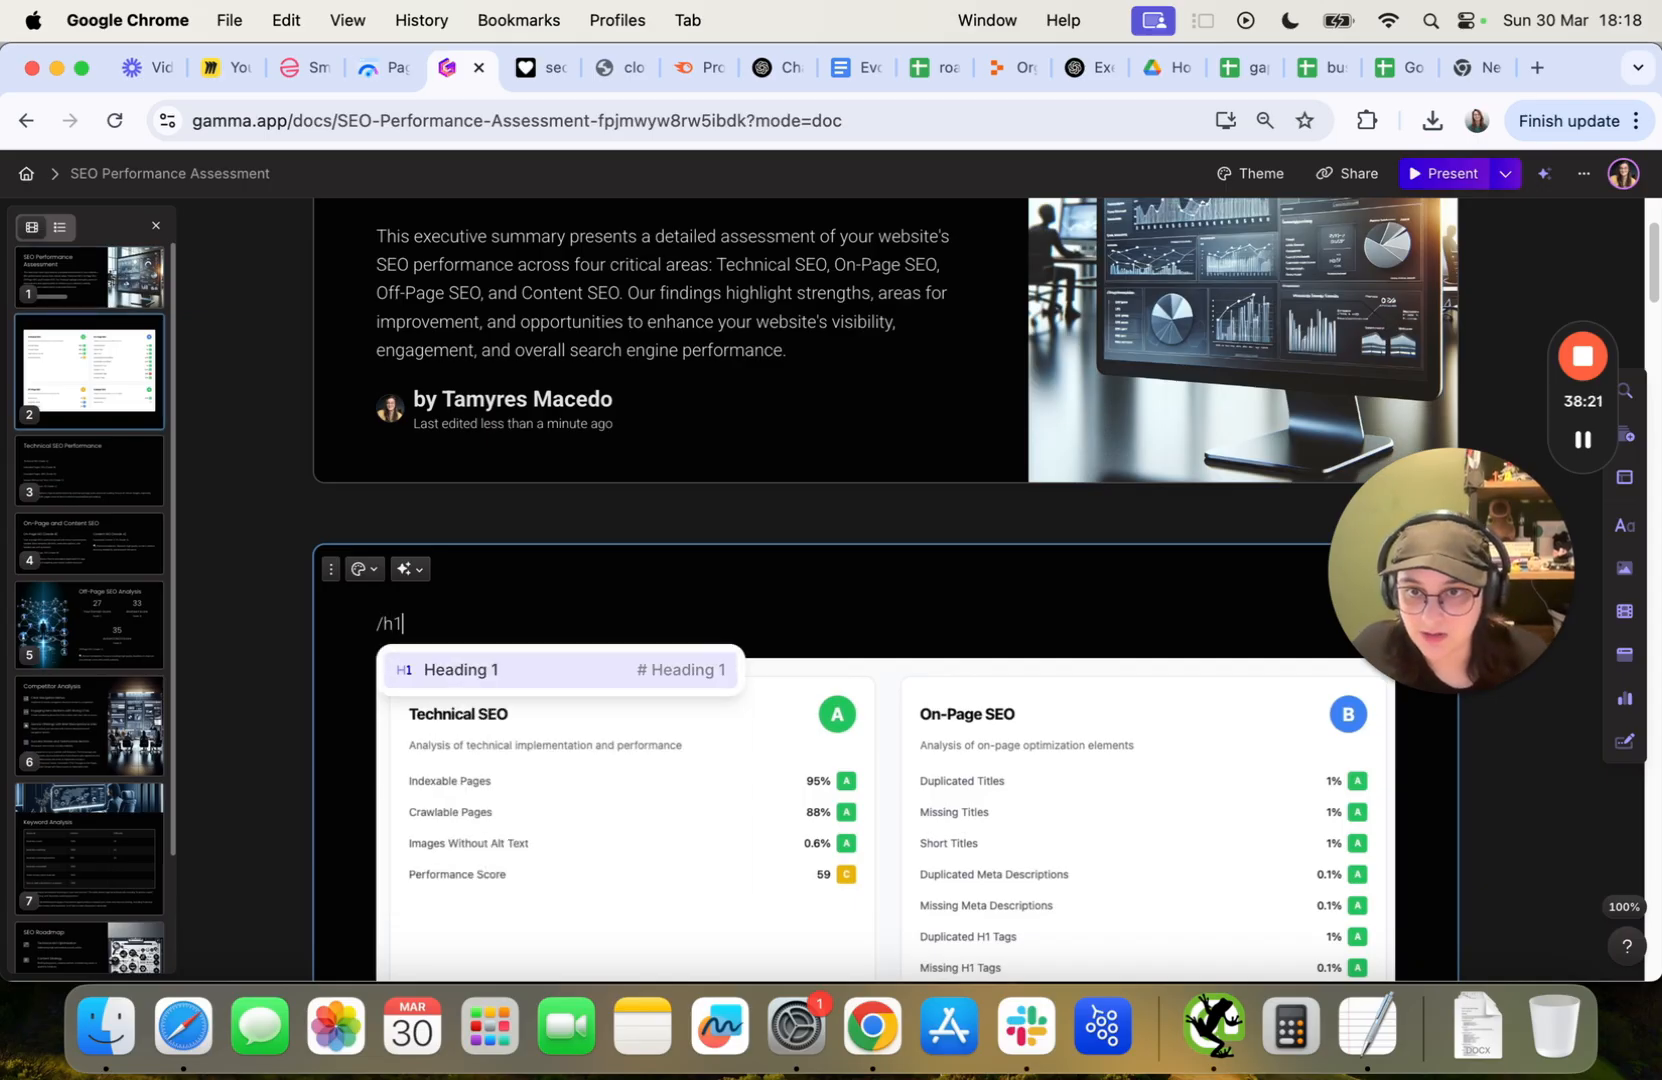
{"action": "key", "text": "Return"}
{"action": "type", "text": "SU"}
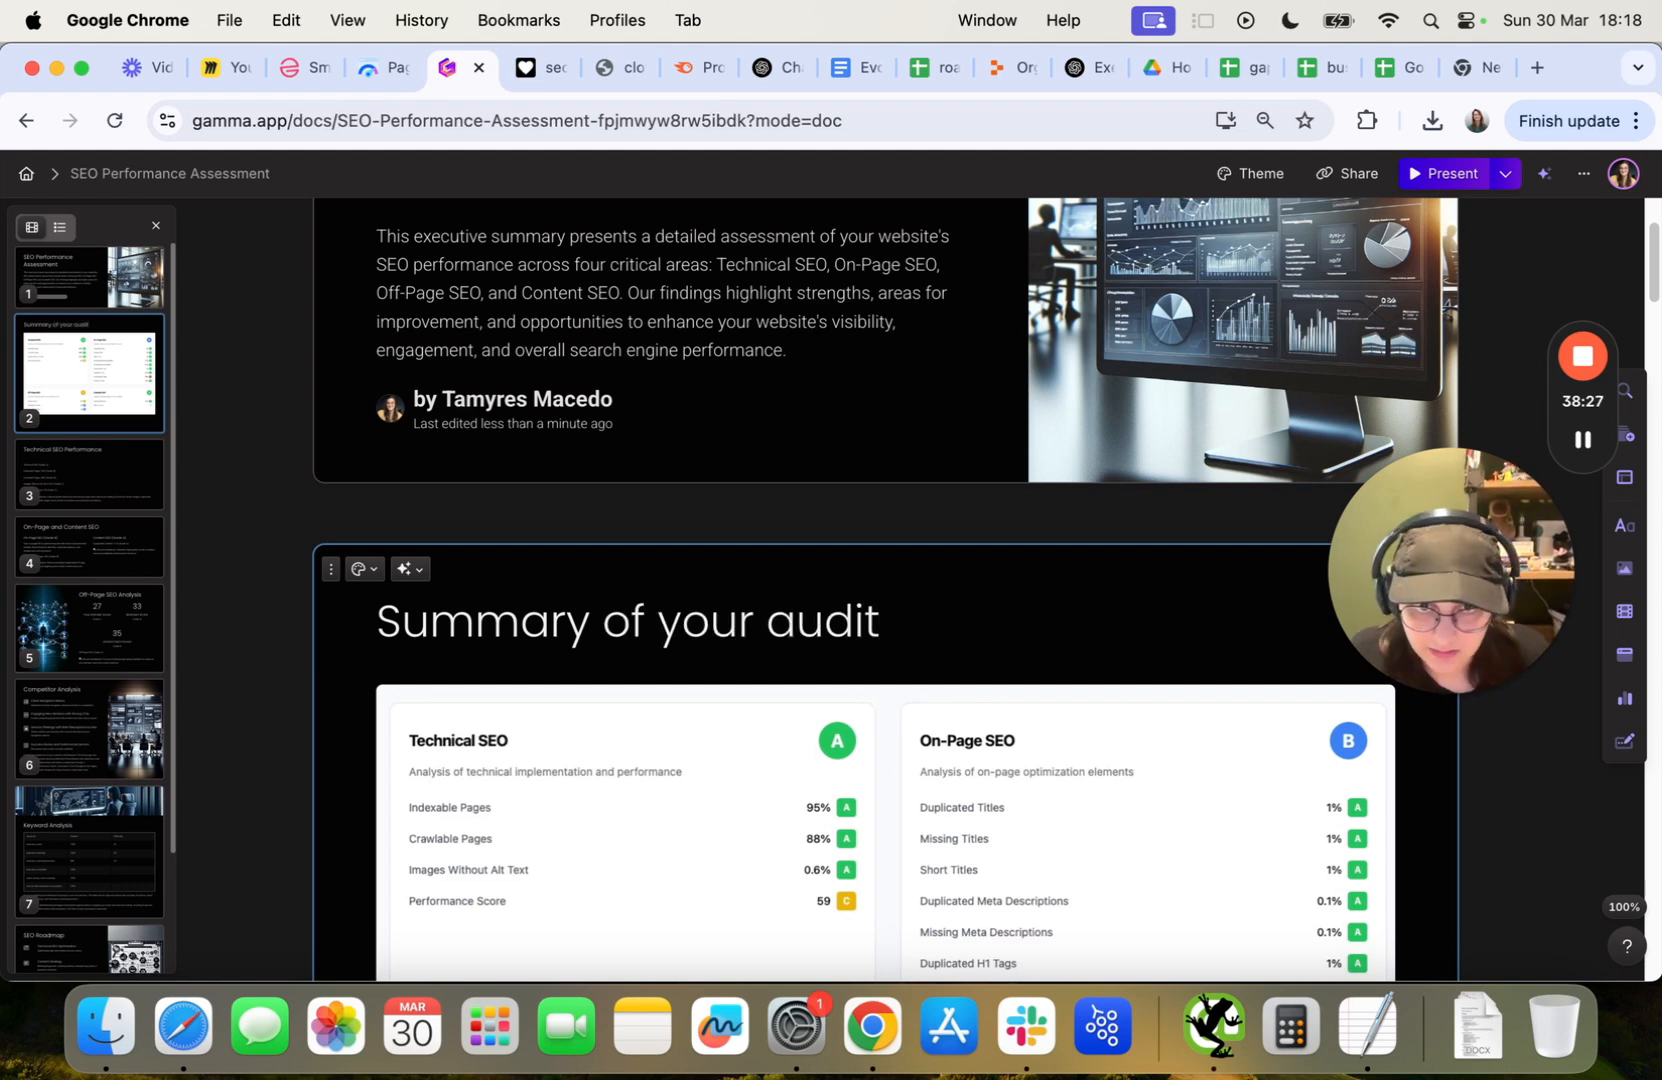
{"action": "key", "text": "Return"}
Switch to the SEO Audit Tool and capture a screenshot of its title together with the four graded sections.
{"action": "left_click", "coordinate": [787, 80]}
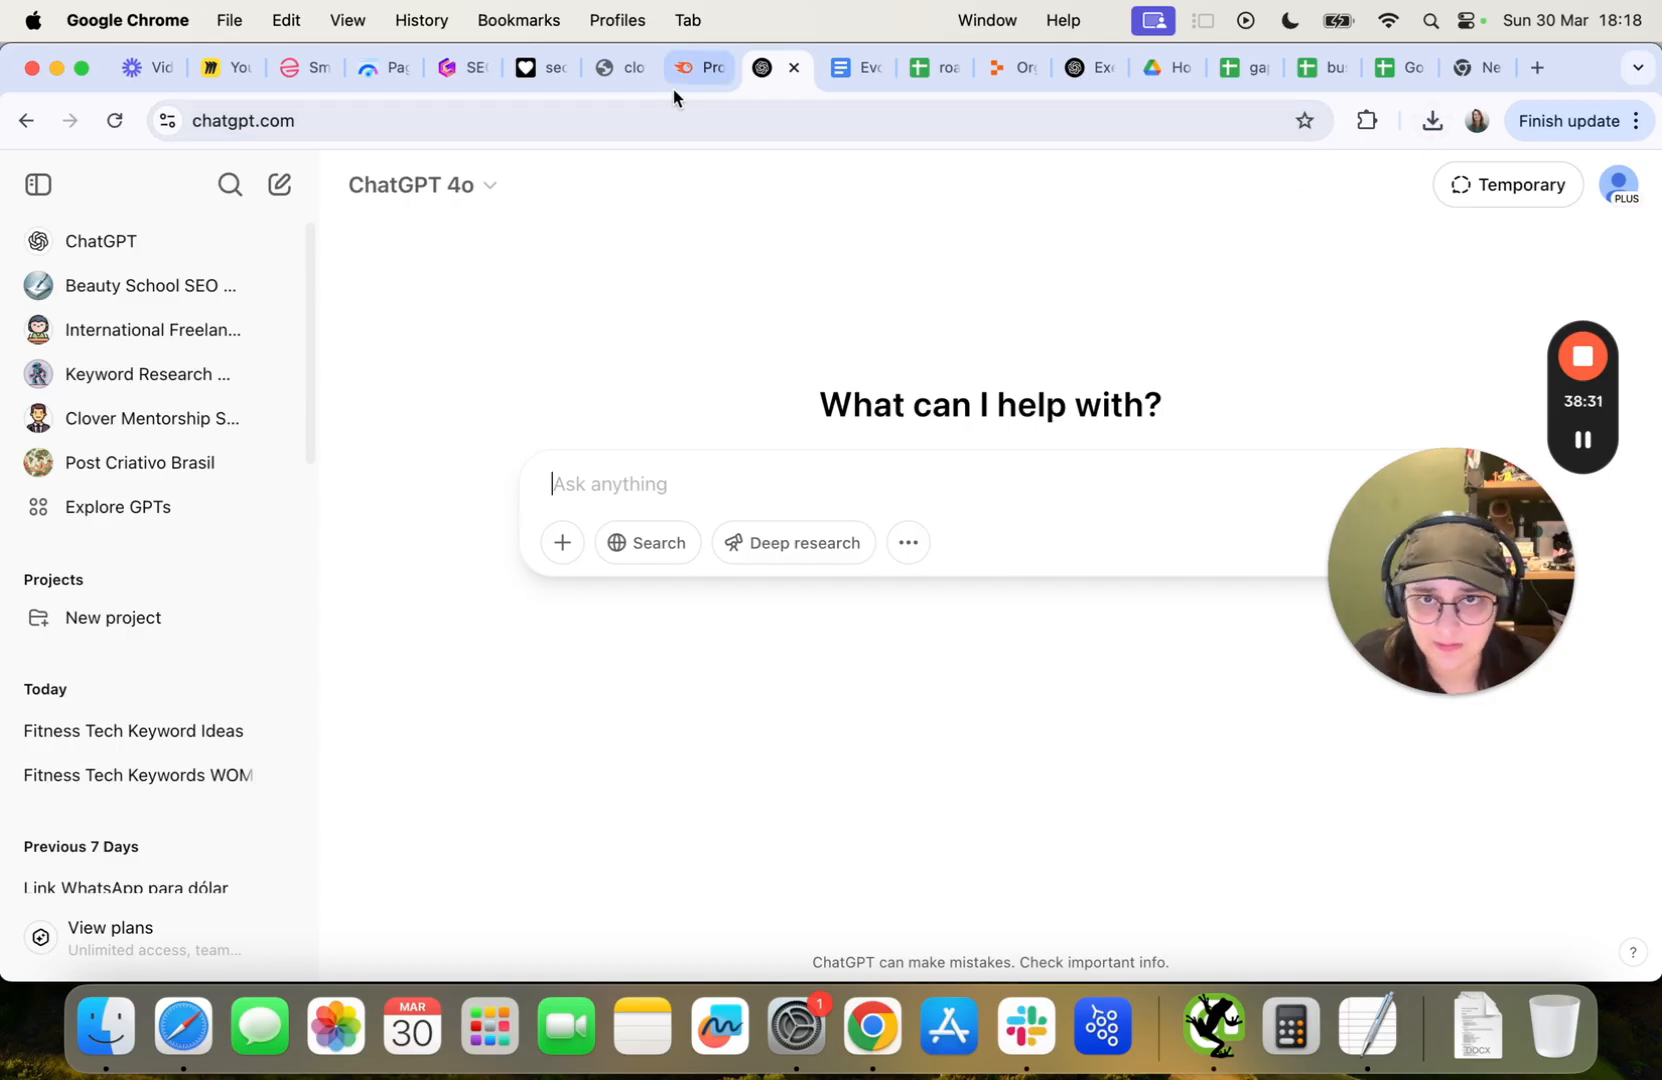
{"action": "left_click", "coordinate": [839, 78]}
{"action": "left_click", "coordinate": [530, 70]}
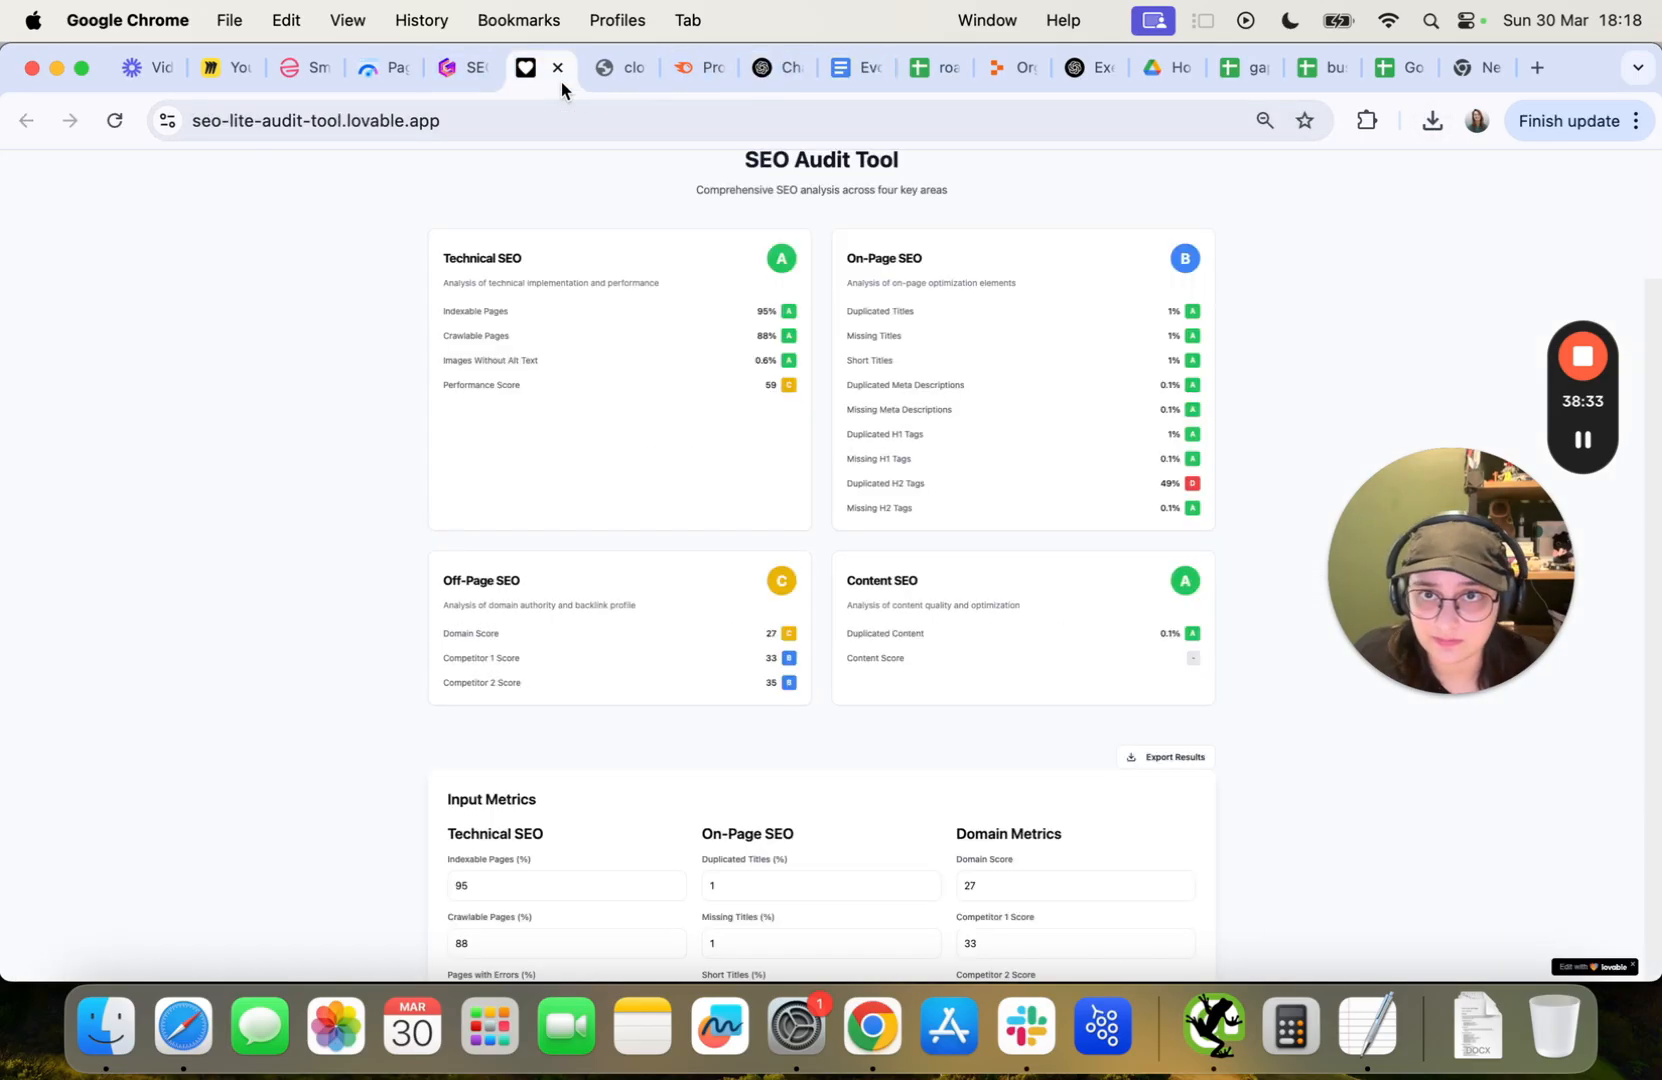
{"action": "key", "text": "super+shift+4"}
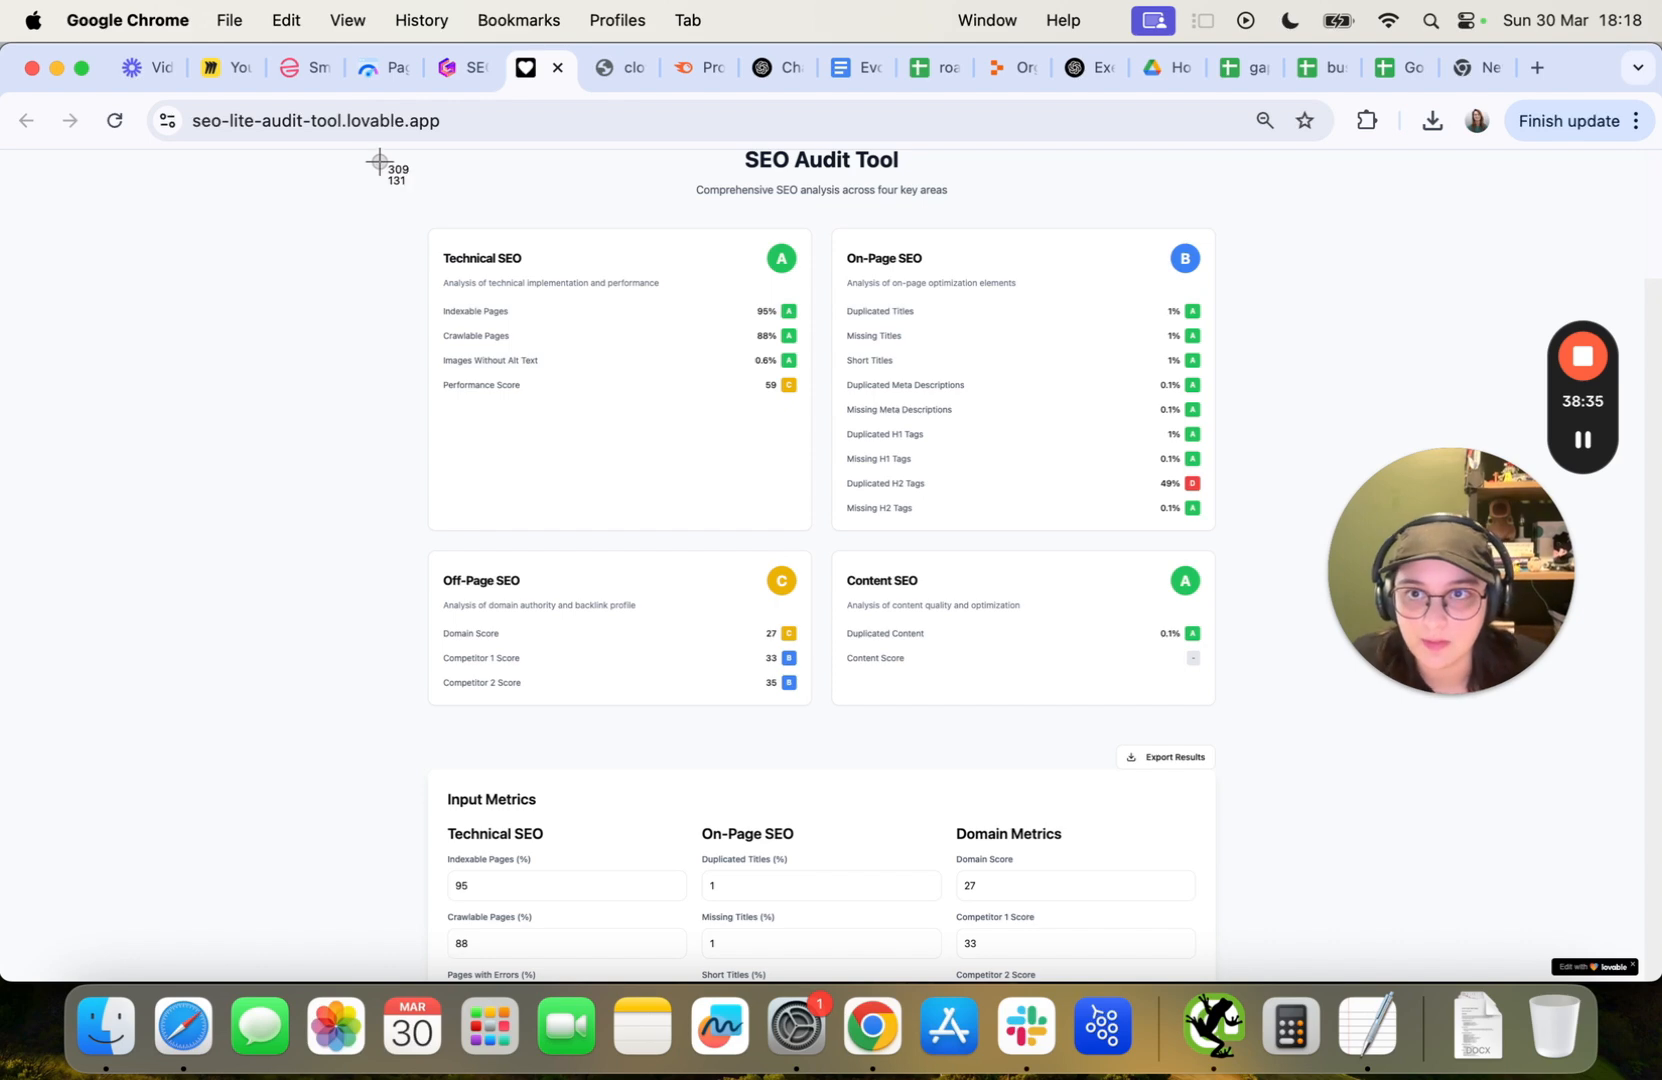
{"action": "left_click_drag", "start_coordinate": [379, 161], "coordinate": [1290, 740]}
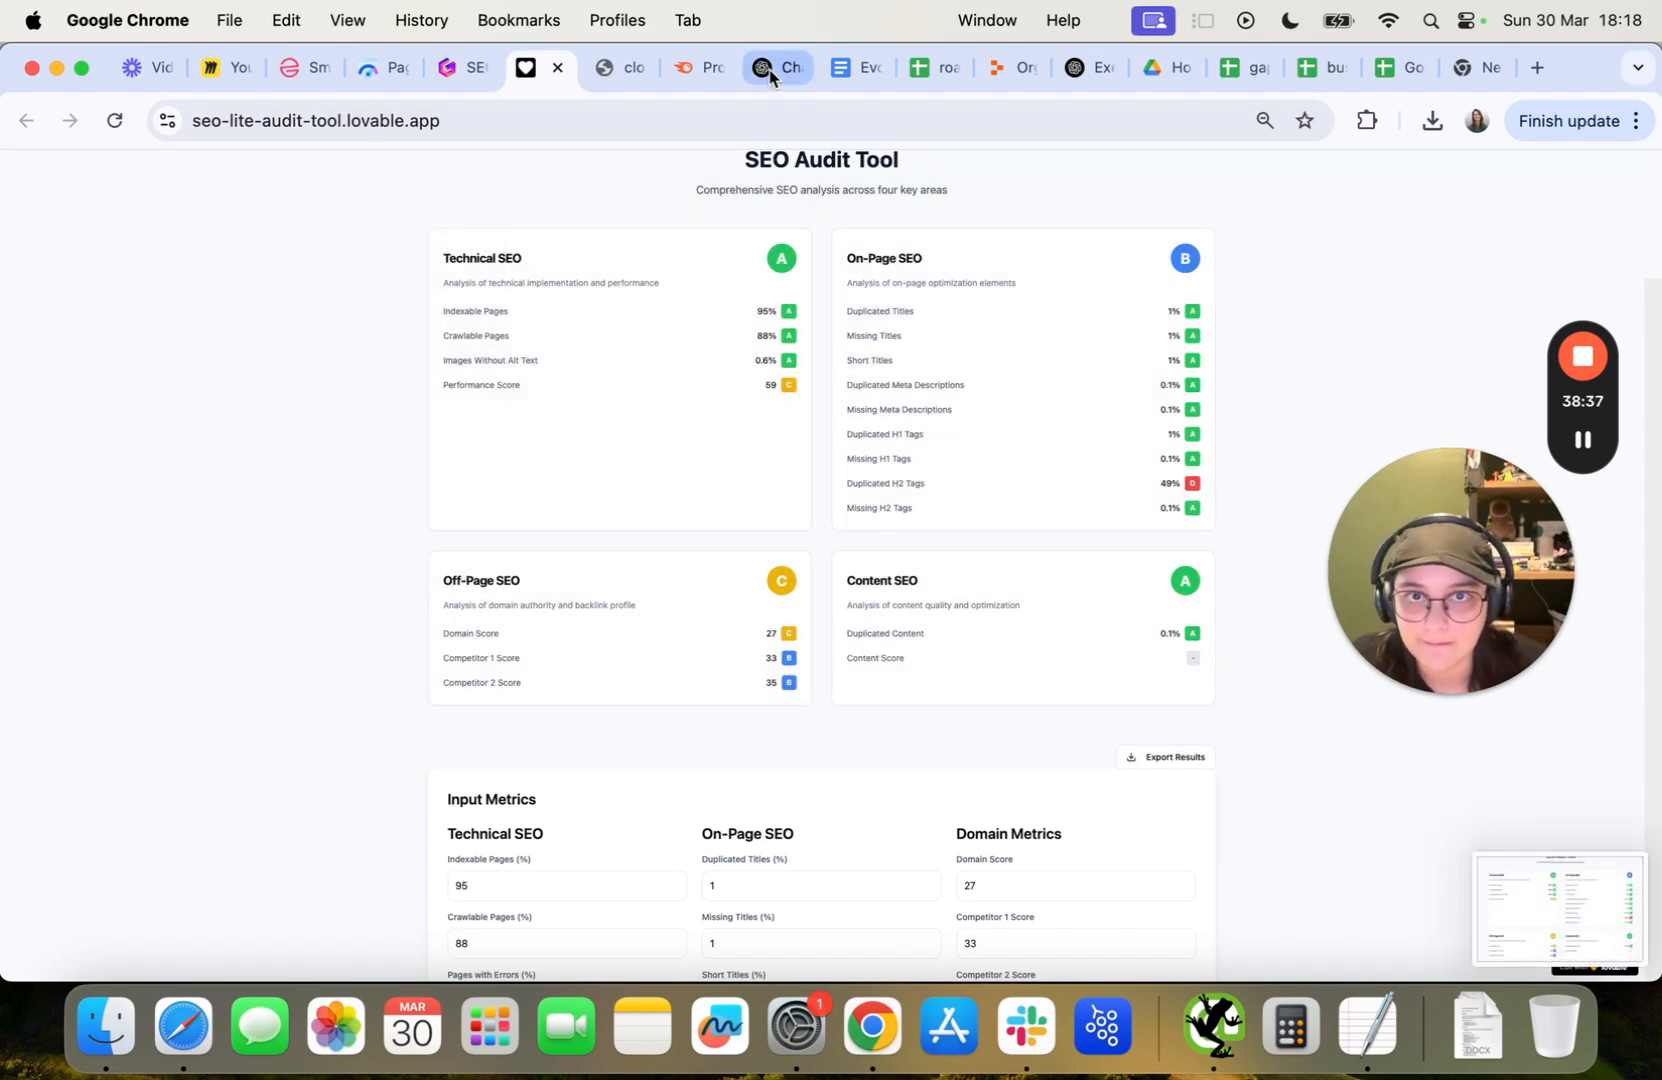
Attach the screenshot to a new ChatGPT chat and send "please make a short description of the audit to a non-seo person".
{"action": "left_click", "coordinate": [770, 68]}
{"action": "left_click_drag", "start_coordinate": [1458, 864], "coordinate": [760, 543]}
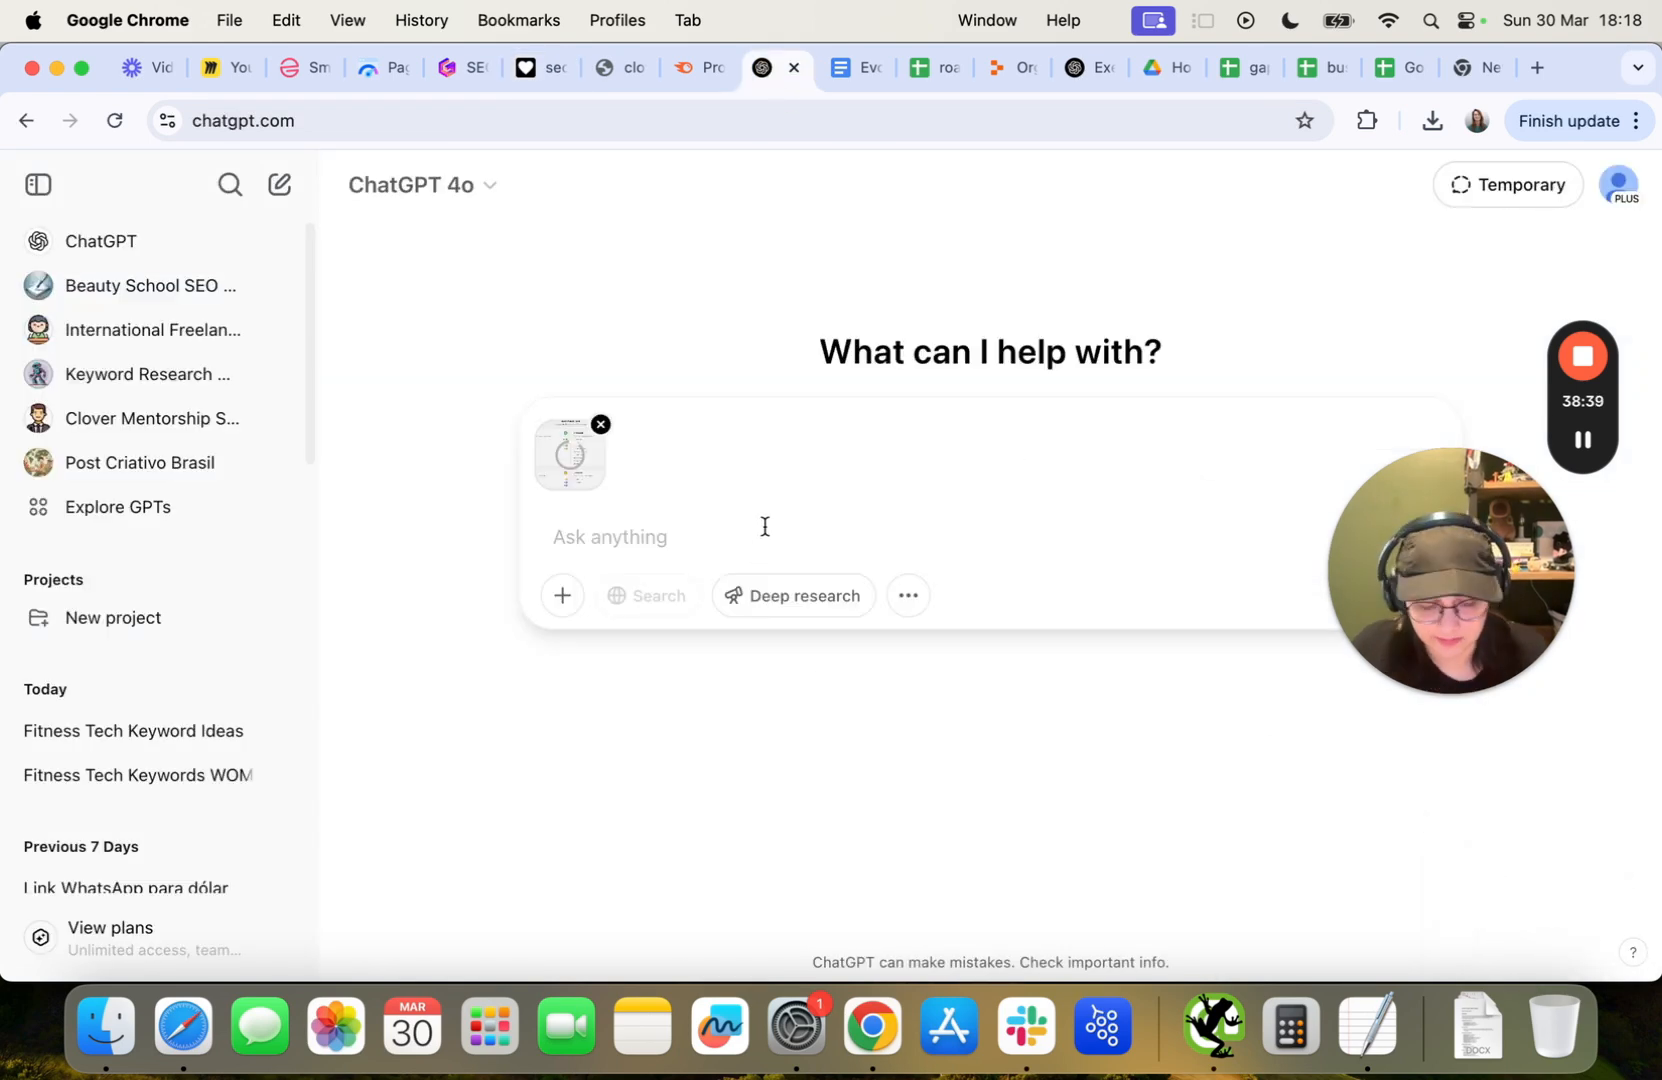
{"action": "type", "text": "please a"}
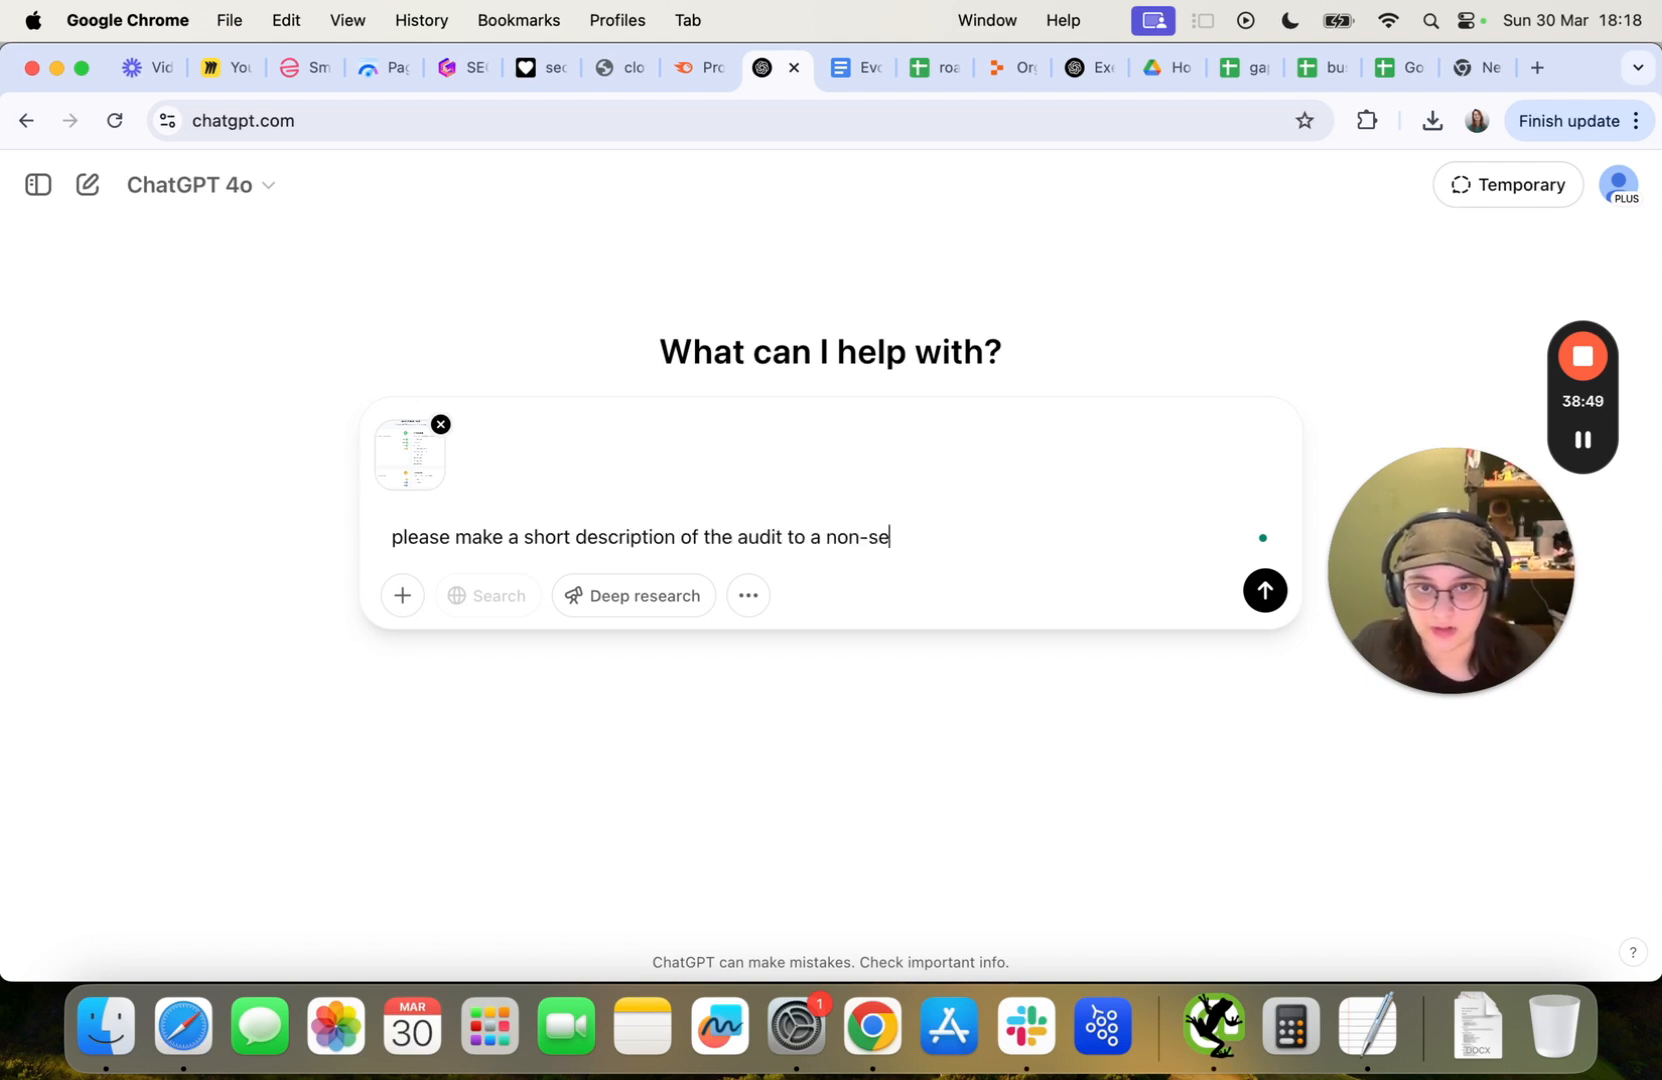
{"action": "key", "text": "Return"}
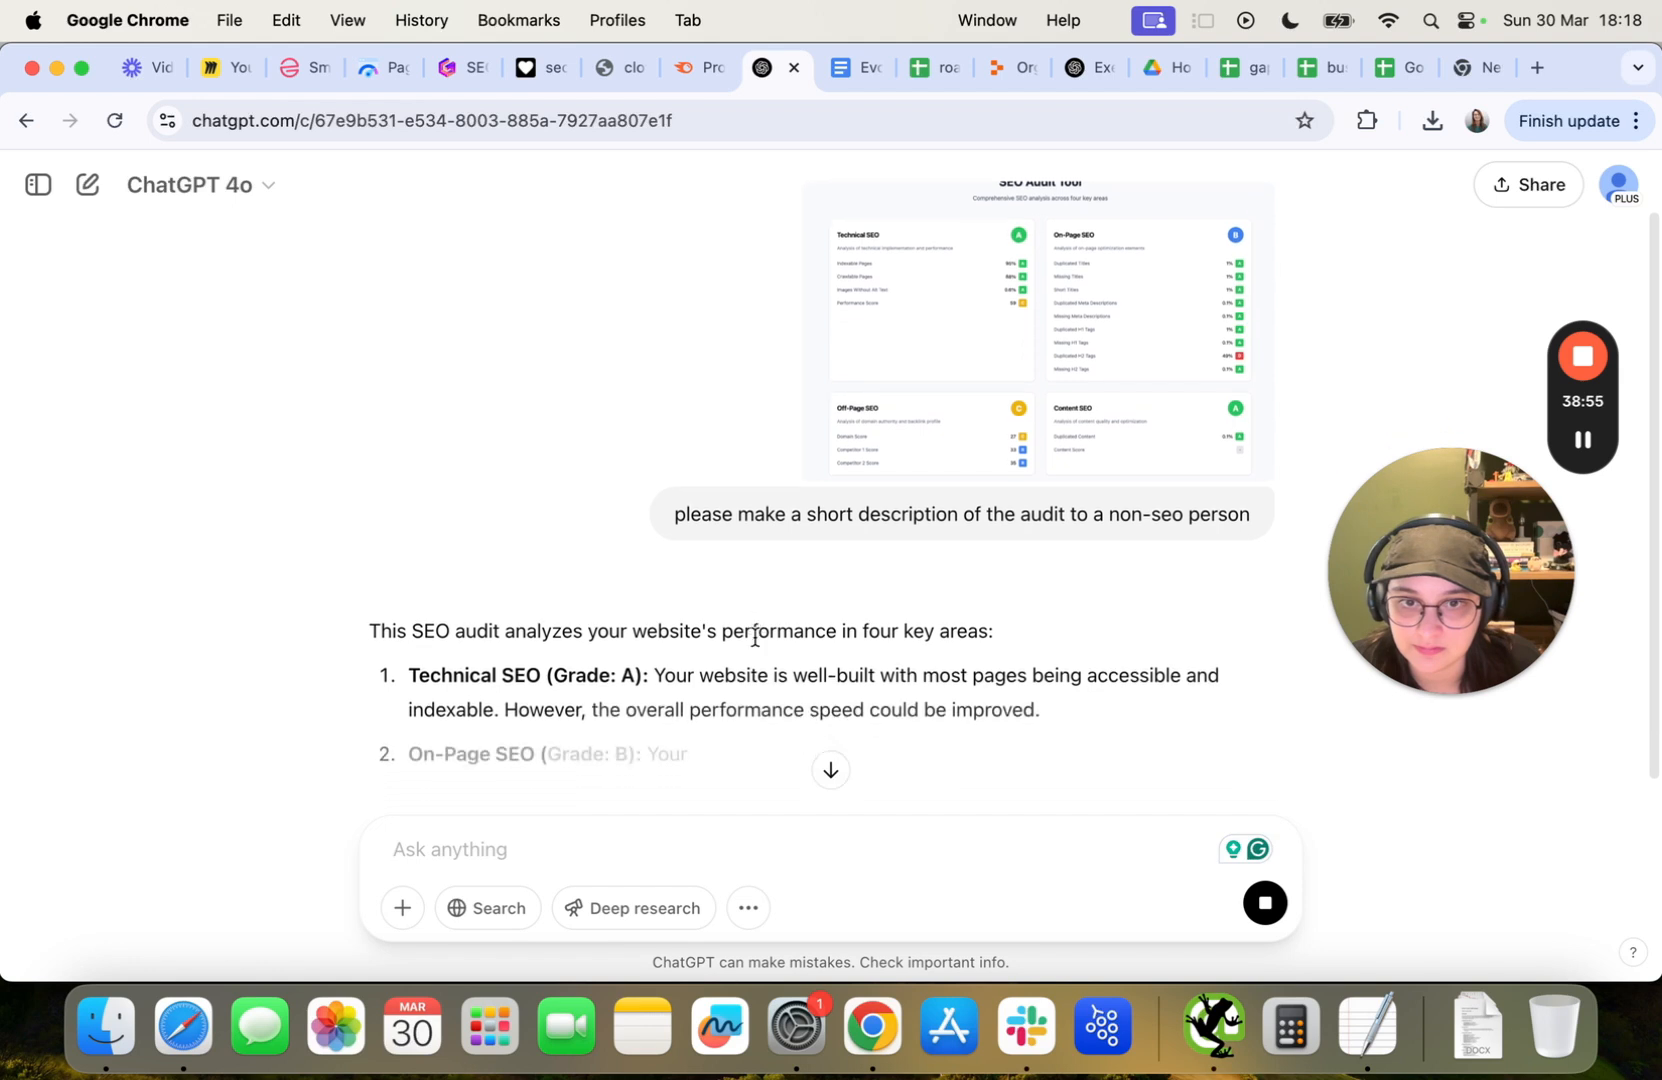
Copy ChatGPT's introduction and four graded points, without the closing paragraph, into the Gamma card under "Summary of your audit".
{"action": "left_click_drag", "start_coordinate": [351, 593], "coordinate": [679, 646]}
{"action": "key", "text": "super+c"}
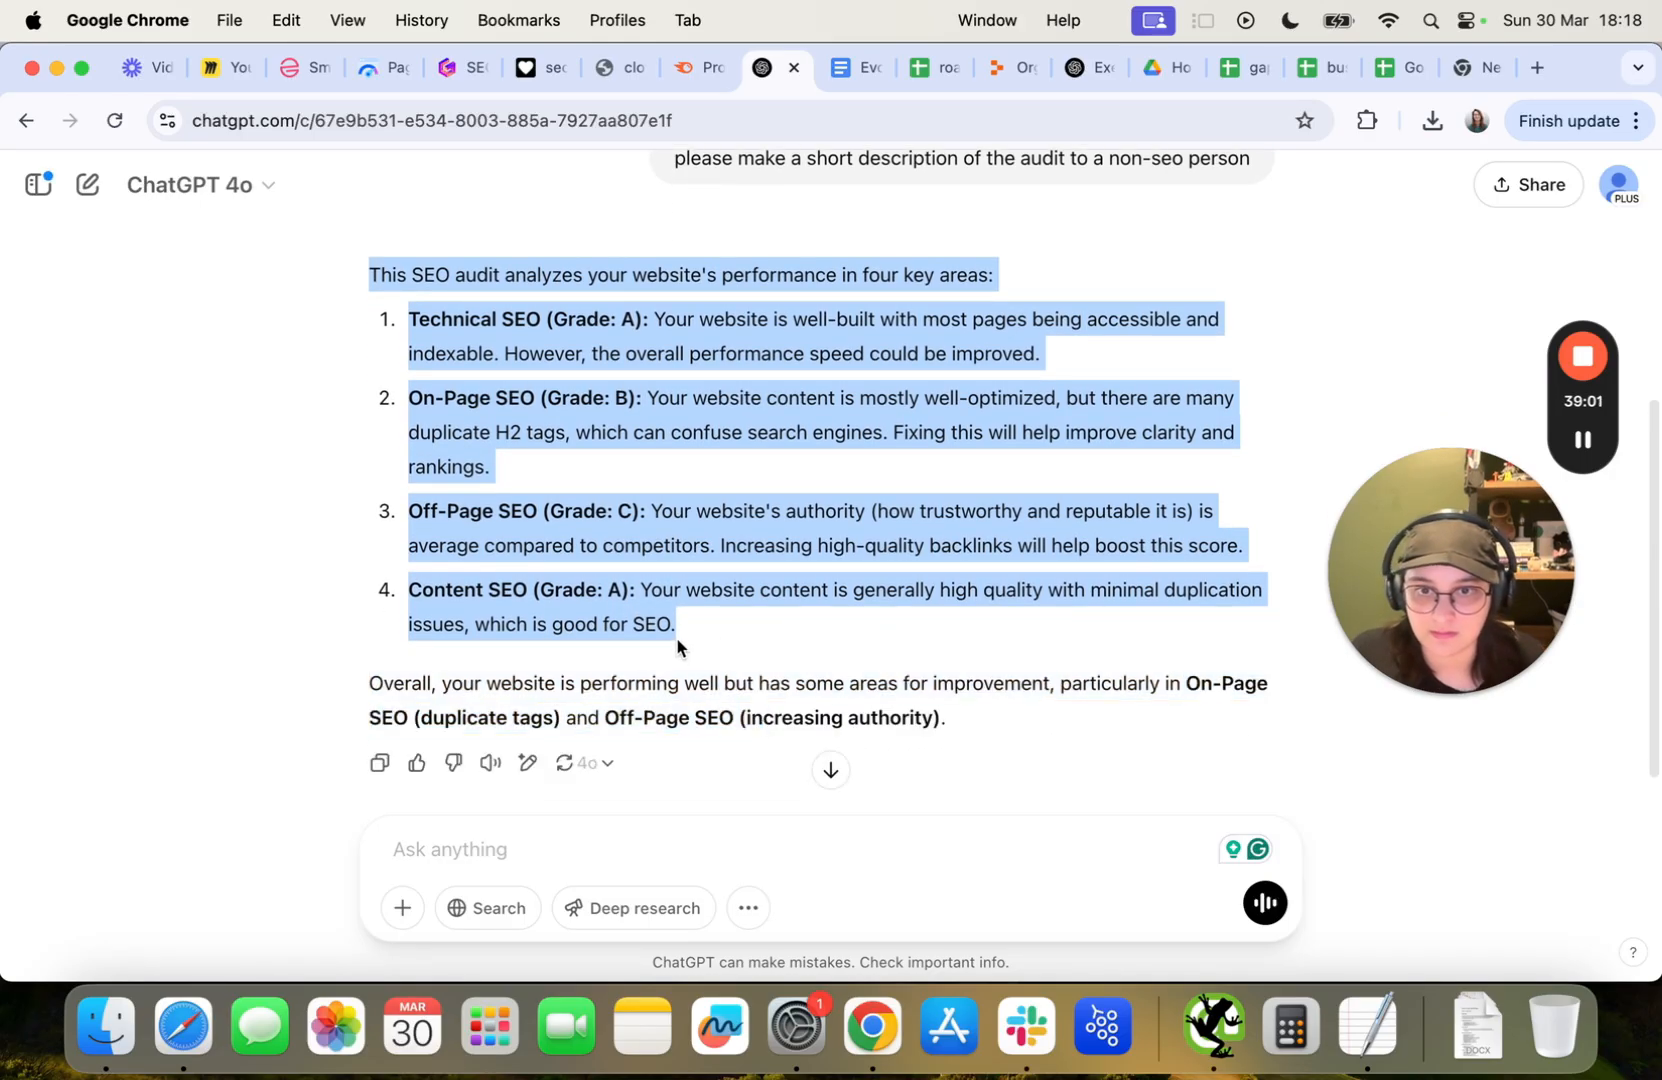
{"action": "left_click", "coordinate": [474, 62]}
{"action": "scroll", "coordinate": [582, 556], "scroll_direction": "down", "scroll_amount": 2}
{"action": "key", "text": "super+v"}
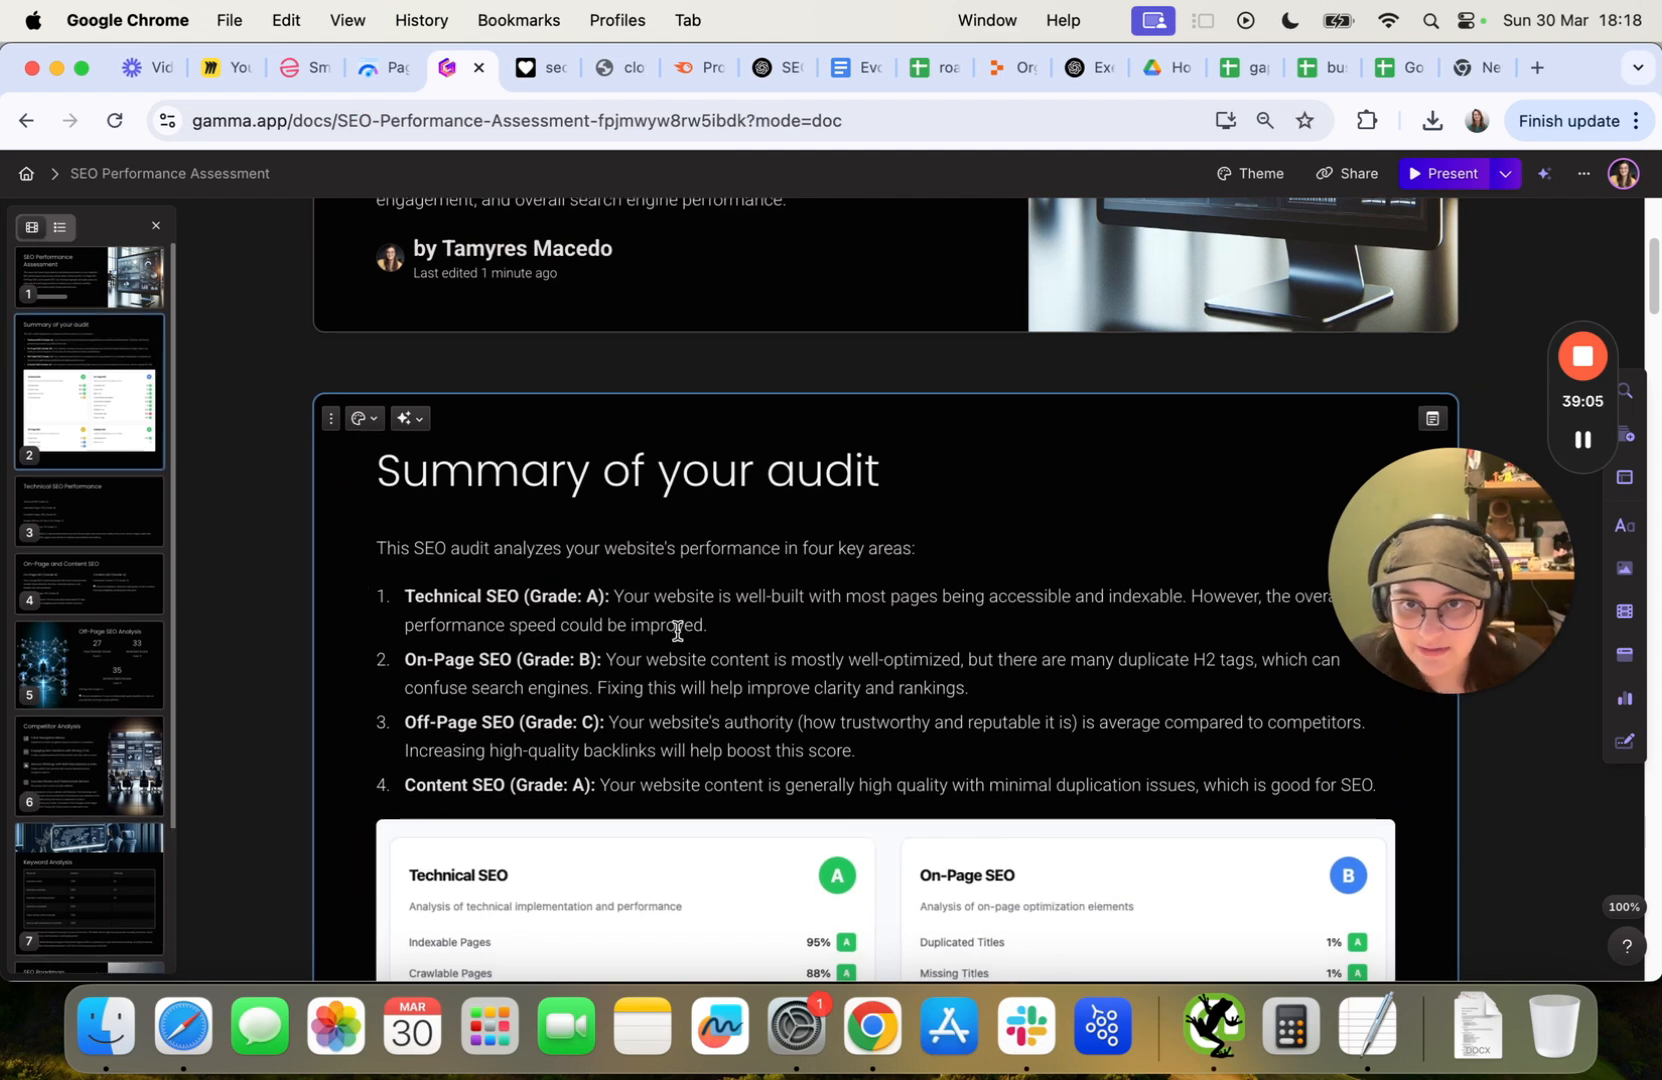
On the Technical SEO Performance card, remove the empty line under the title and format "Technical SEO (Grade: A)" as Large text.
{"action": "scroll", "coordinate": [671, 627], "scroll_direction": "down", "scroll_amount": 12}
{"action": "left_click", "coordinate": [643, 481]}
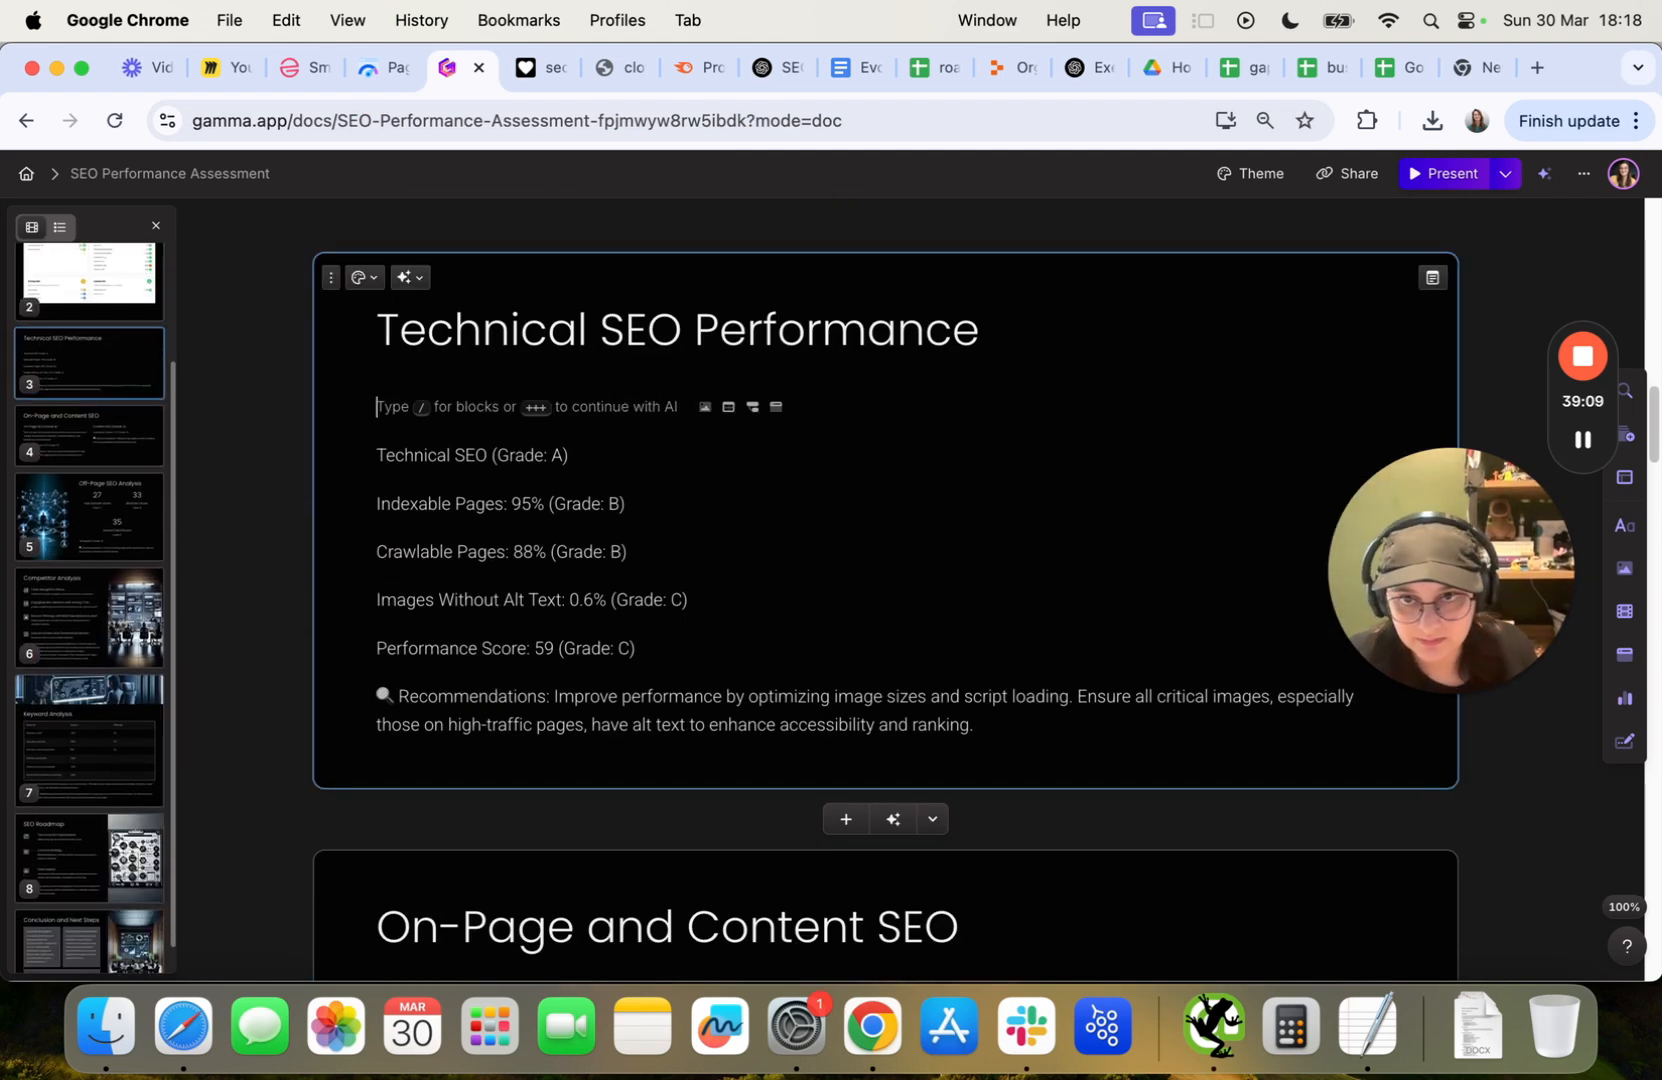
{"action": "key", "text": "BackSpace"}
{"action": "key", "text": "Down"}
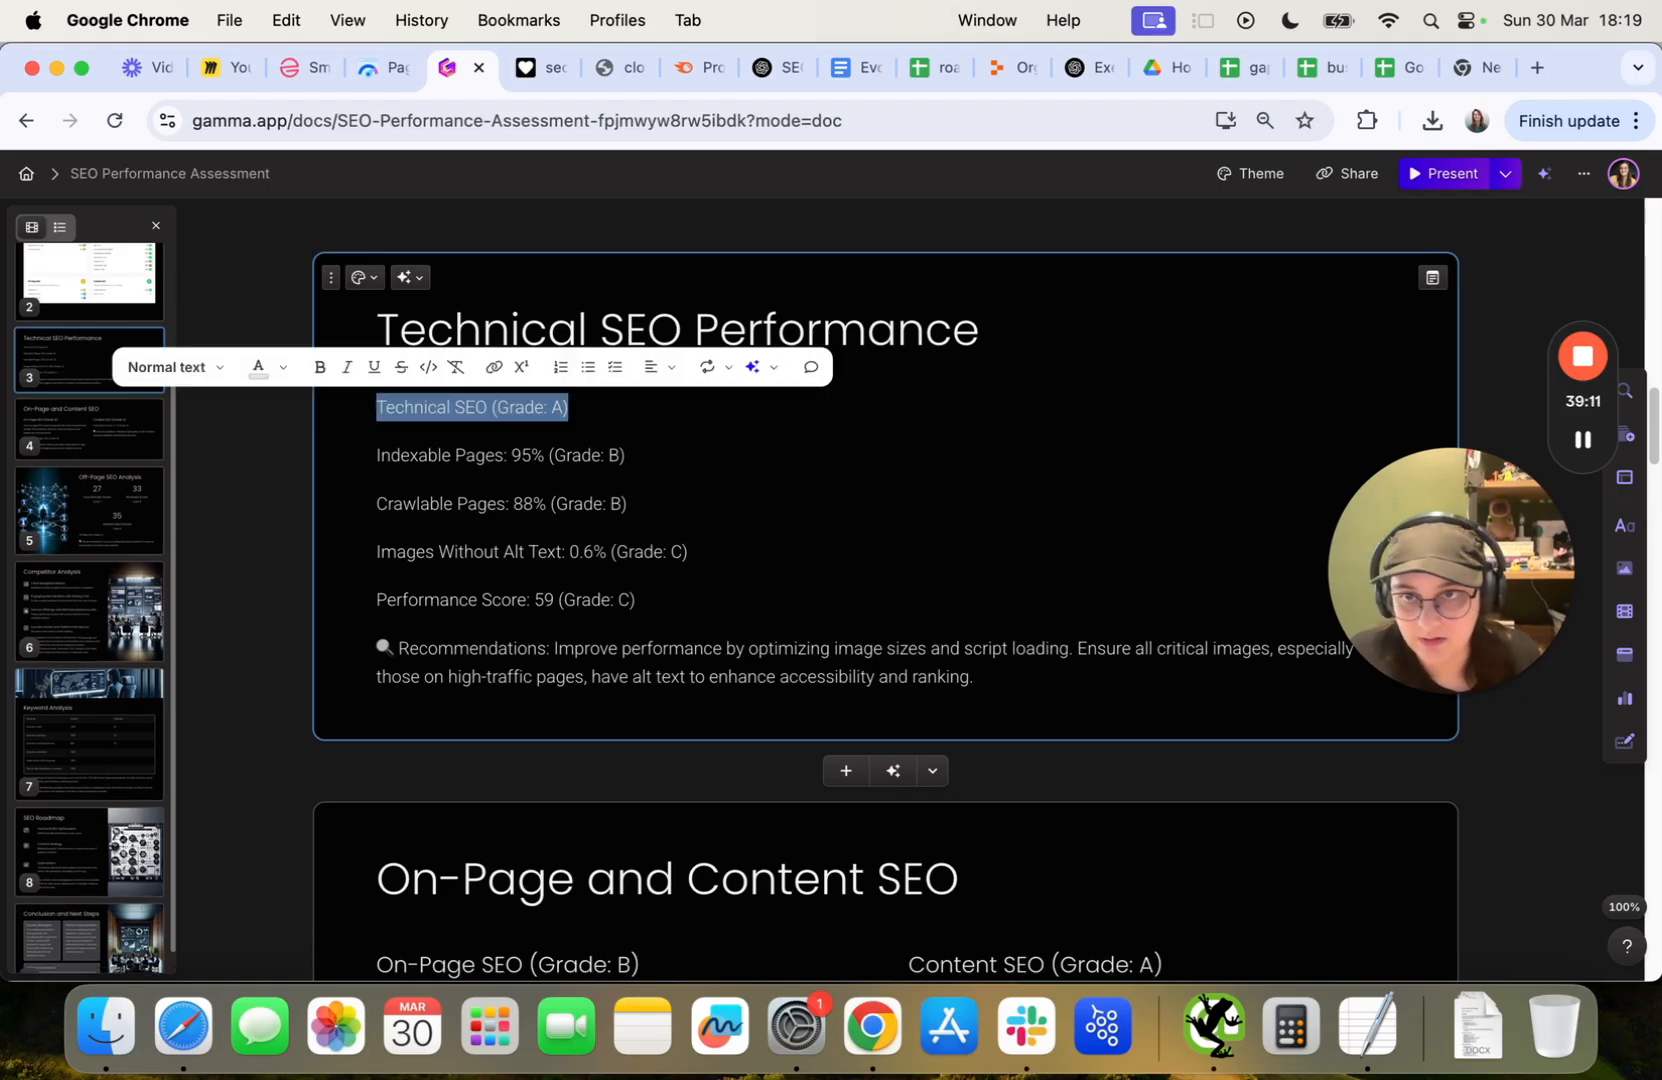
{"action": "left_click", "coordinate": [186, 370]}
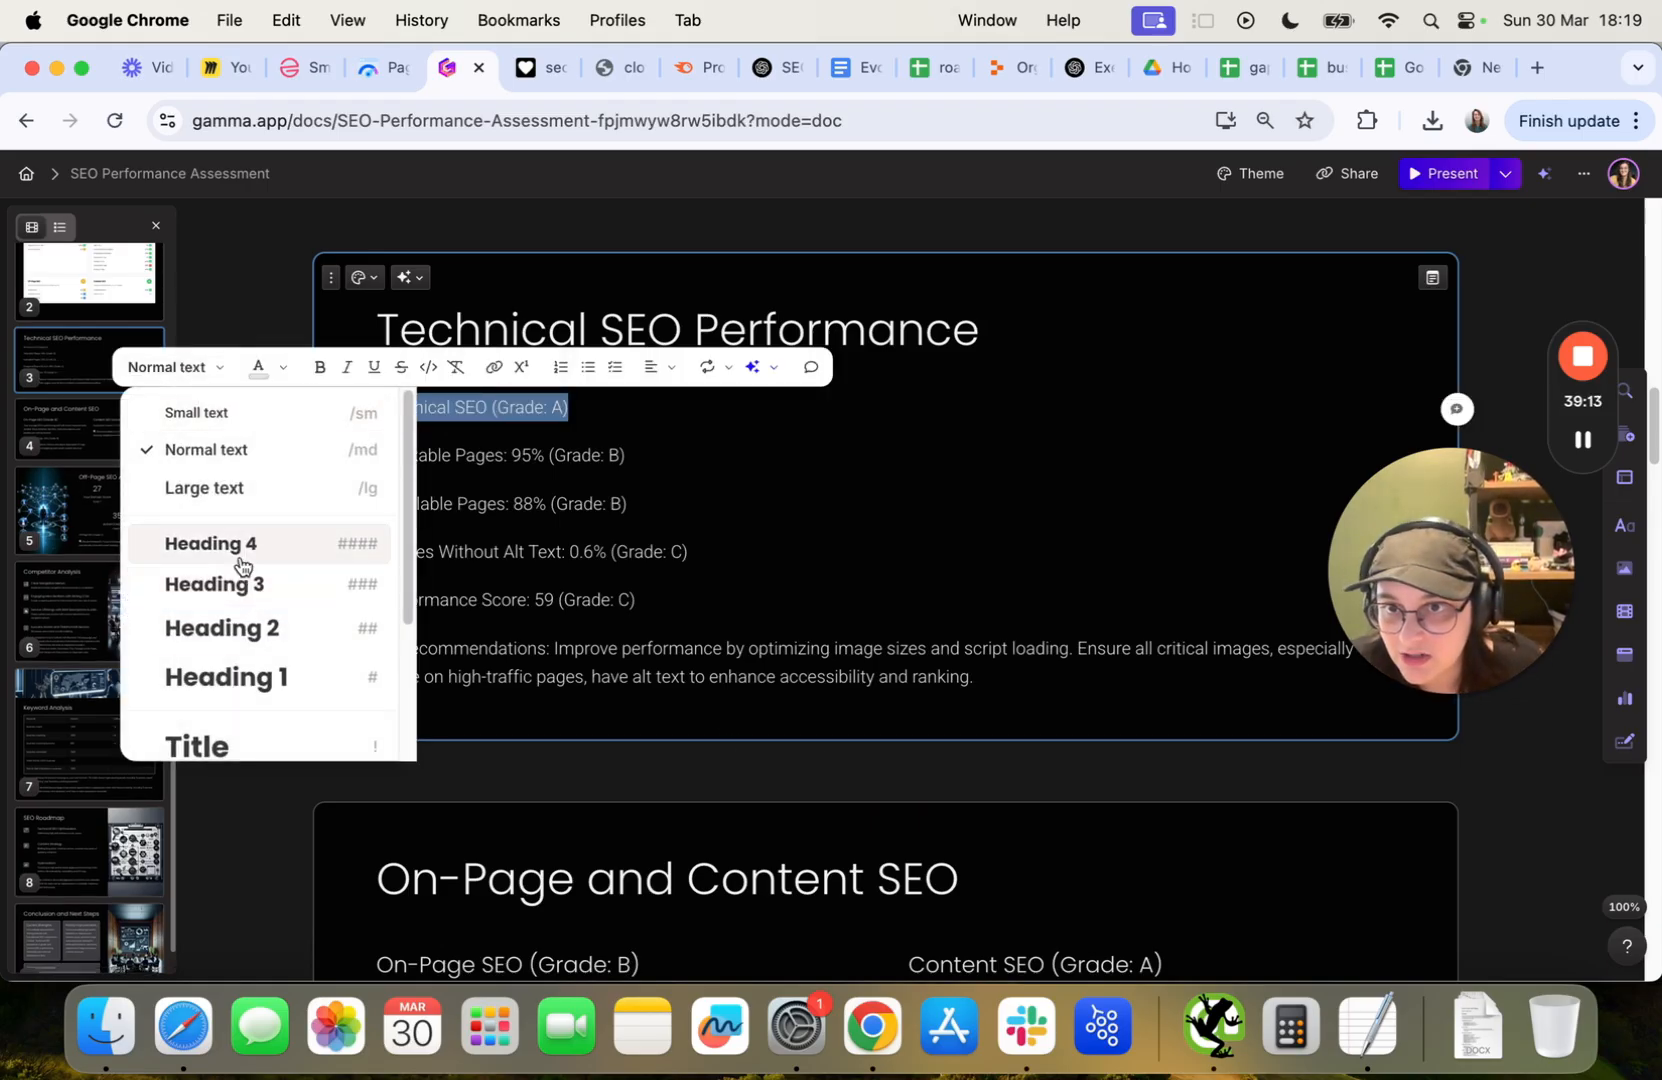
{"action": "left_click", "coordinate": [228, 628]}
{"action": "left_click", "coordinate": [335, 352]}
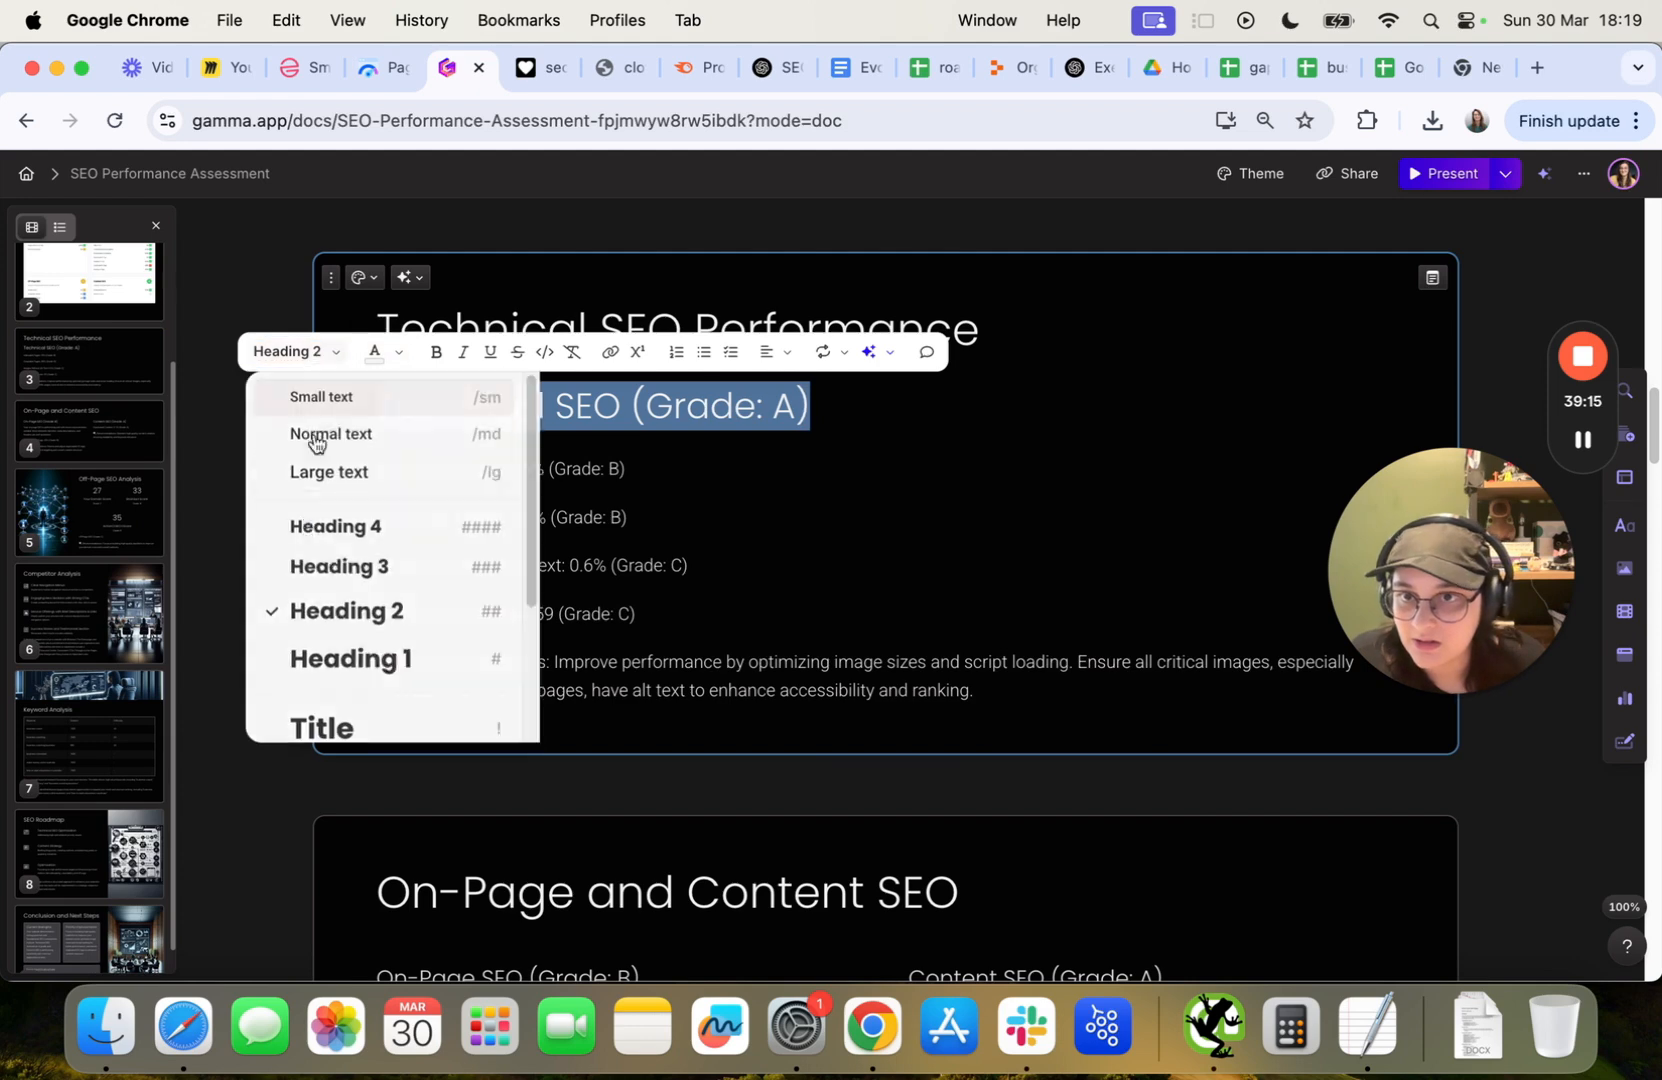
{"action": "left_click", "coordinate": [341, 477]}
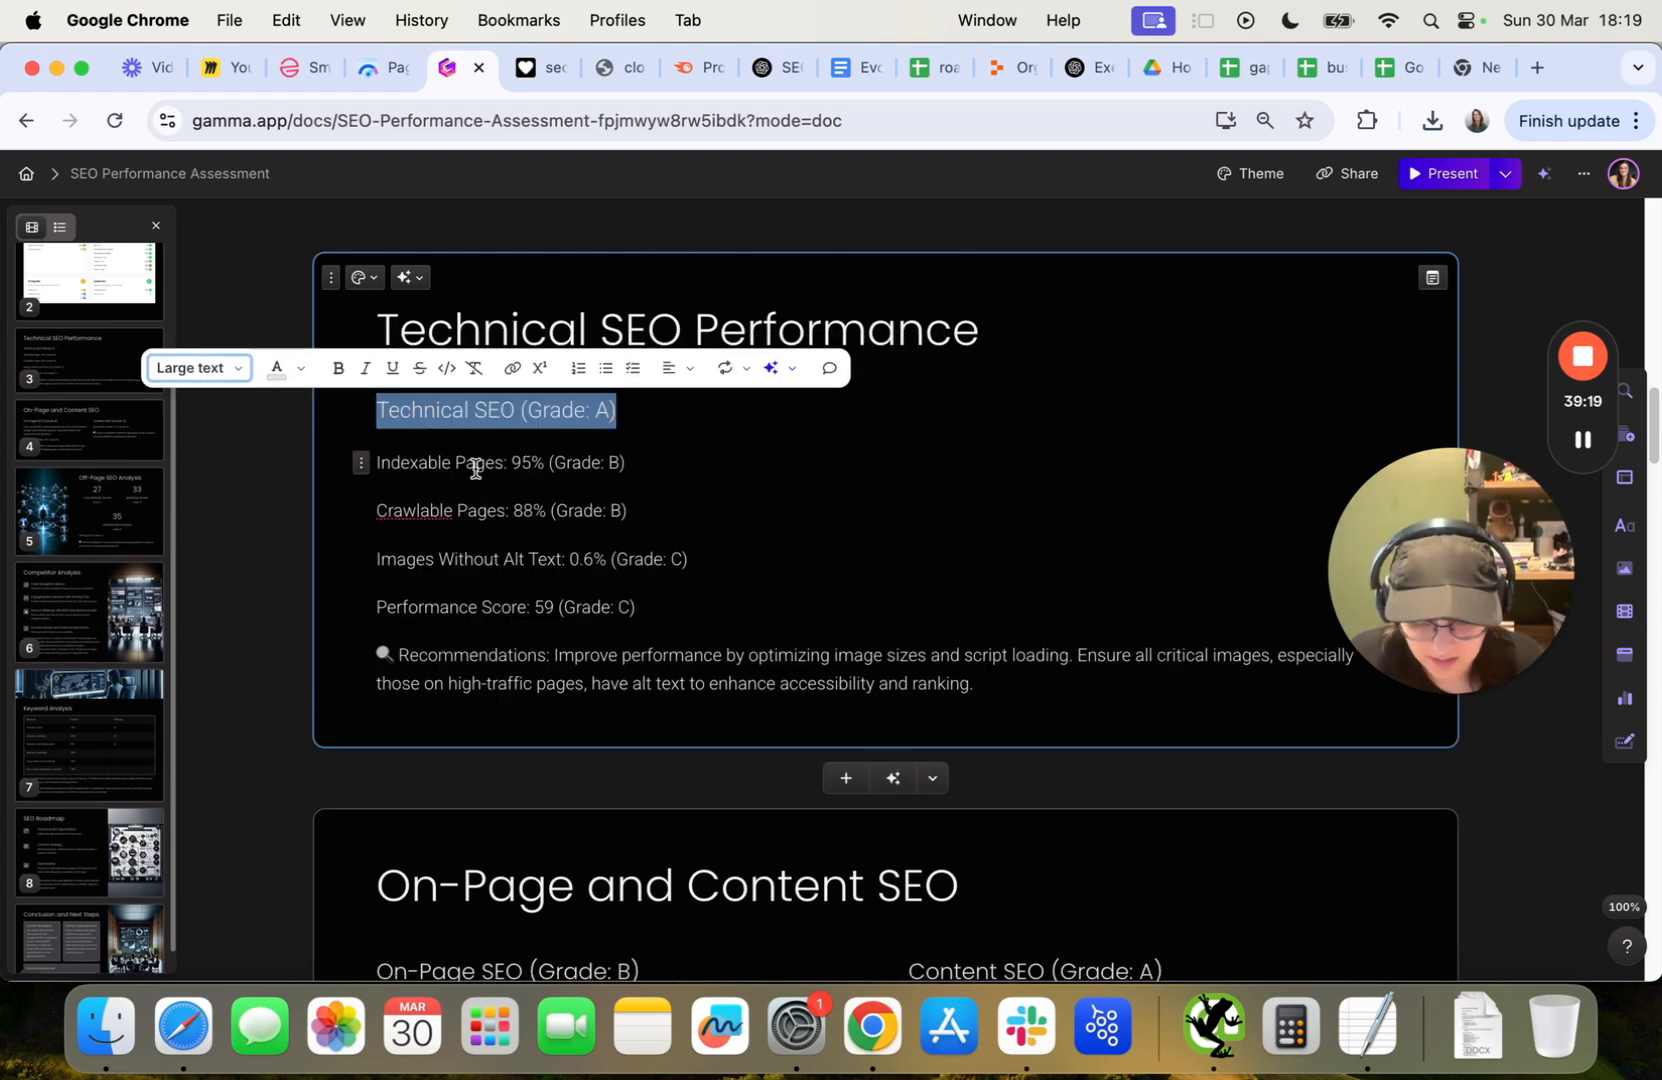
Make the "Technical SEO (Grade: A)" line bold on the Technical SEO Performance card.
{"action": "left_click", "coordinate": [539, 550]}
{"action": "triple_click", "coordinate": [516, 412]}
{"action": "key", "text": "super+b"}
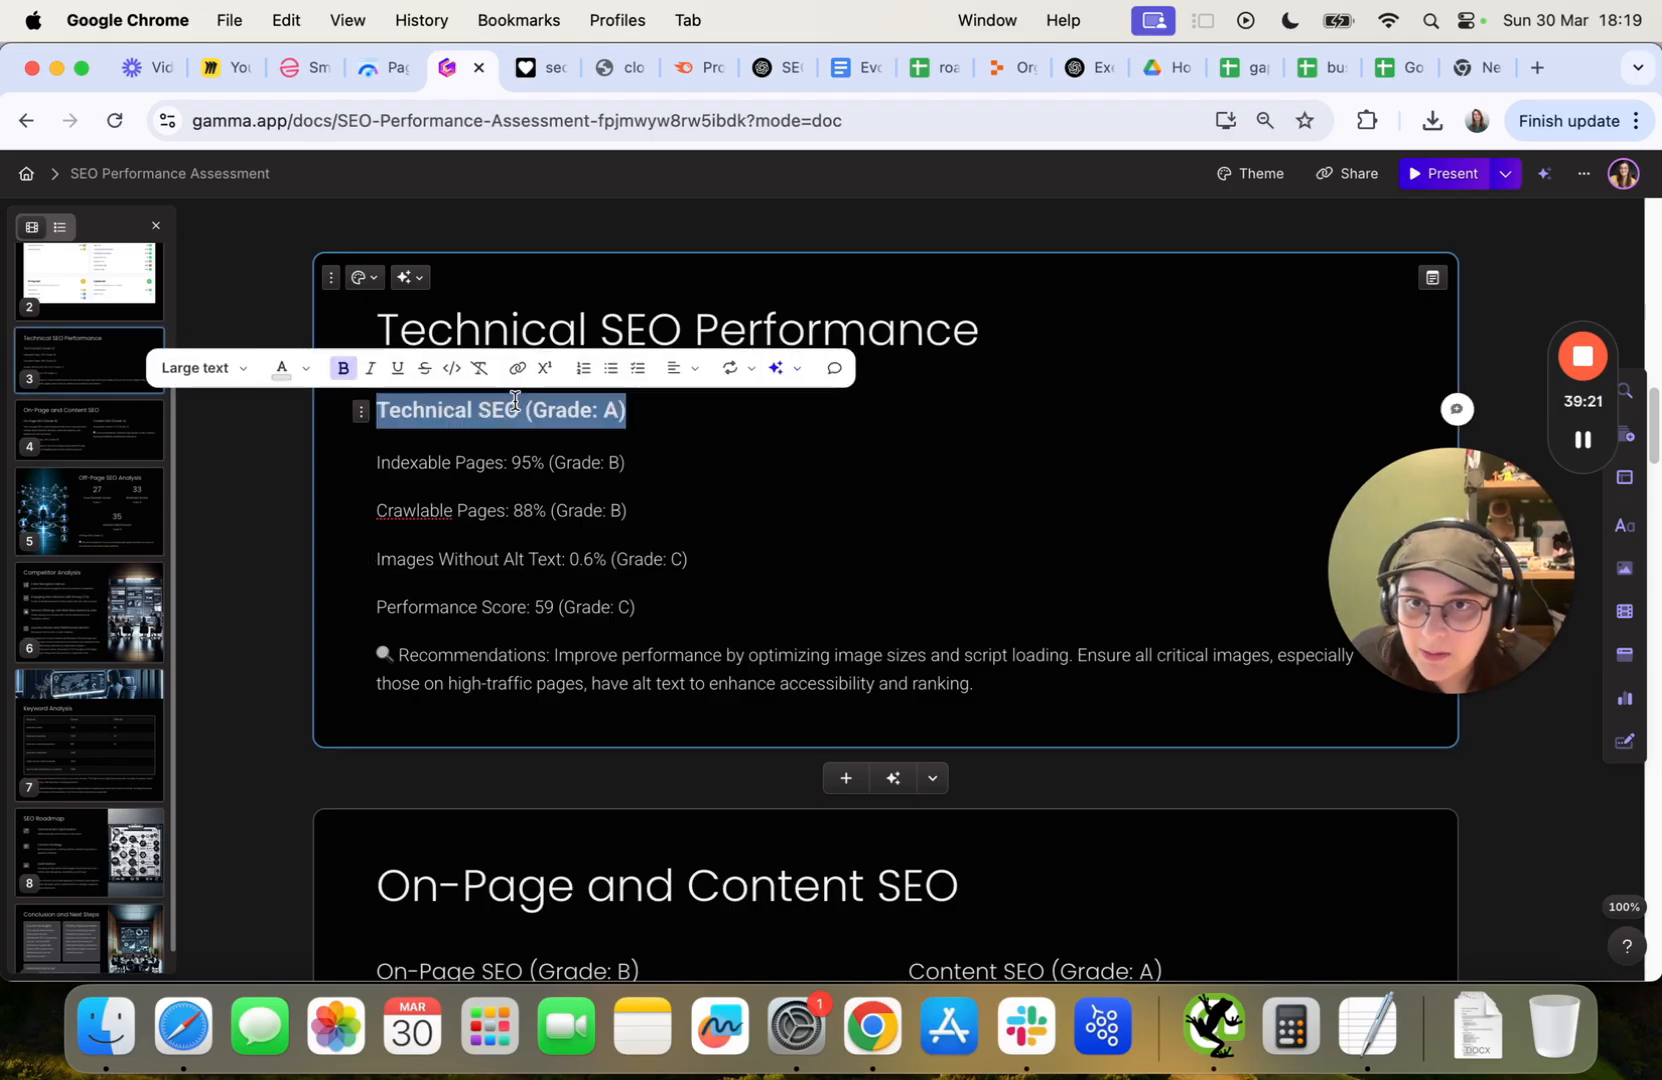
{"action": "left_click", "coordinate": [530, 527]}
{"action": "triple_click", "coordinate": [550, 415]}
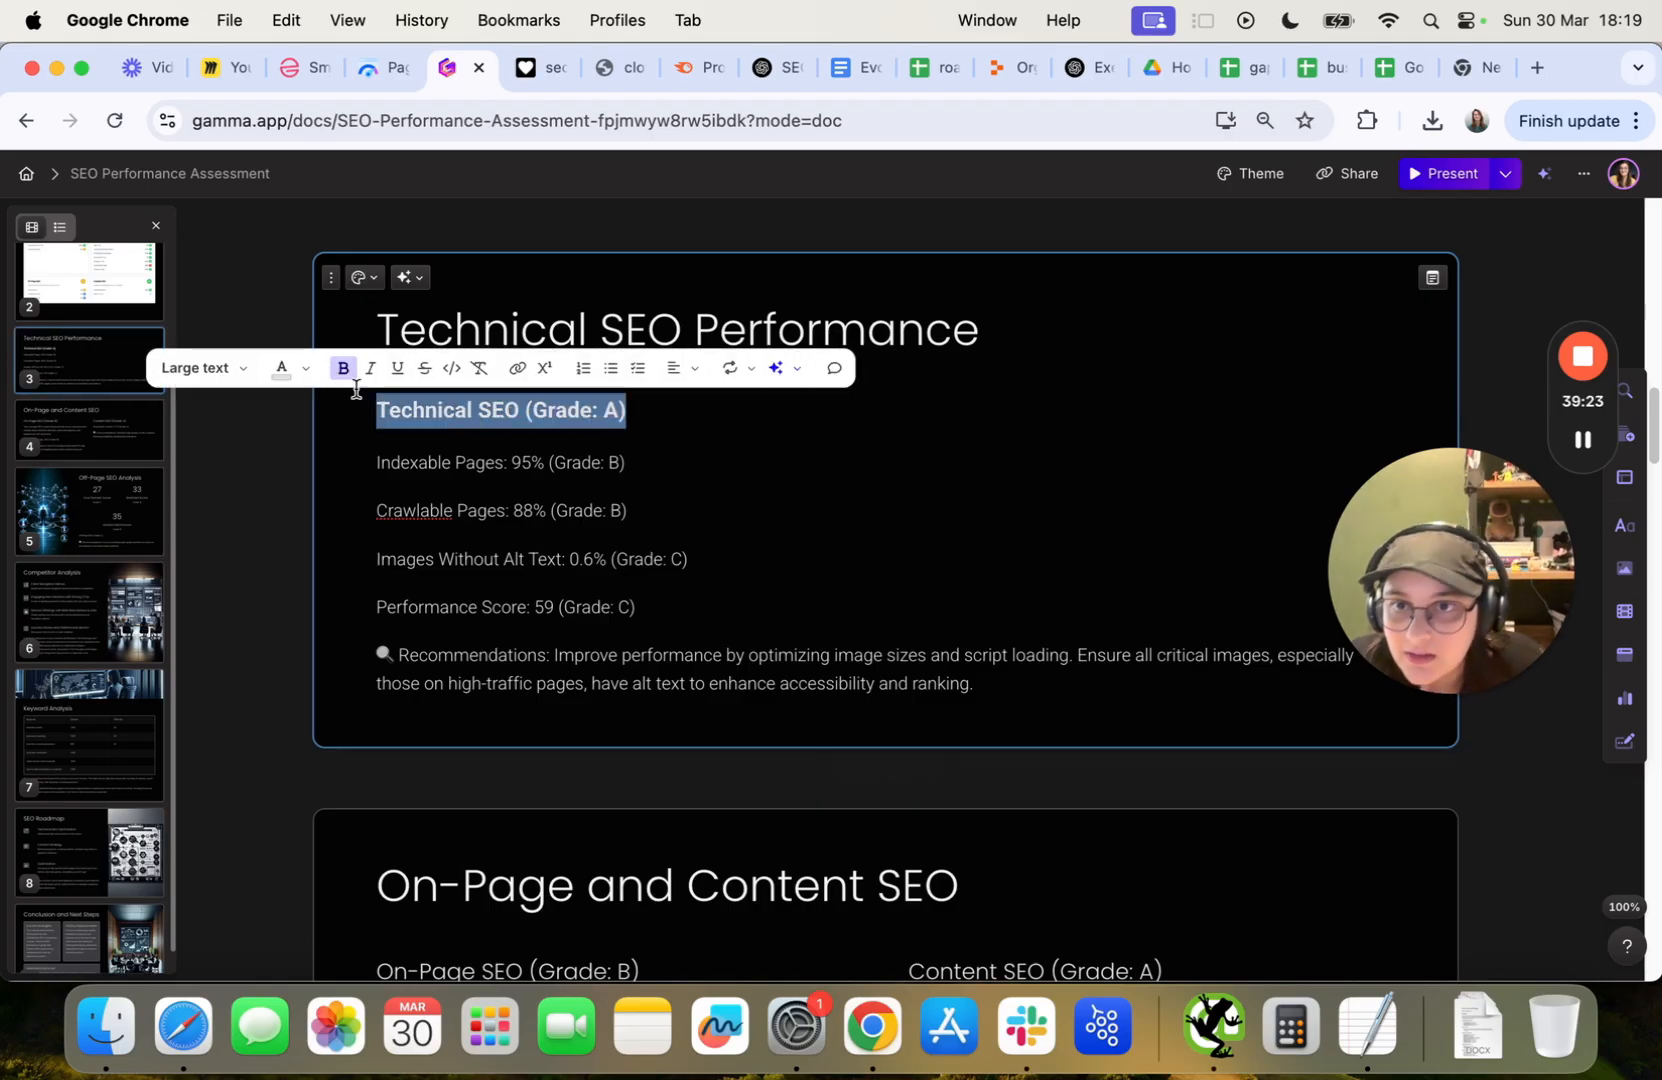
{"action": "left_click", "coordinate": [530, 514]}
Turn the four metric lines from Indexable Pages to Performance Score into a bulleted list.
{"action": "scroll", "coordinate": [437, 473], "scroll_direction": "down", "scroll_amount": 1}
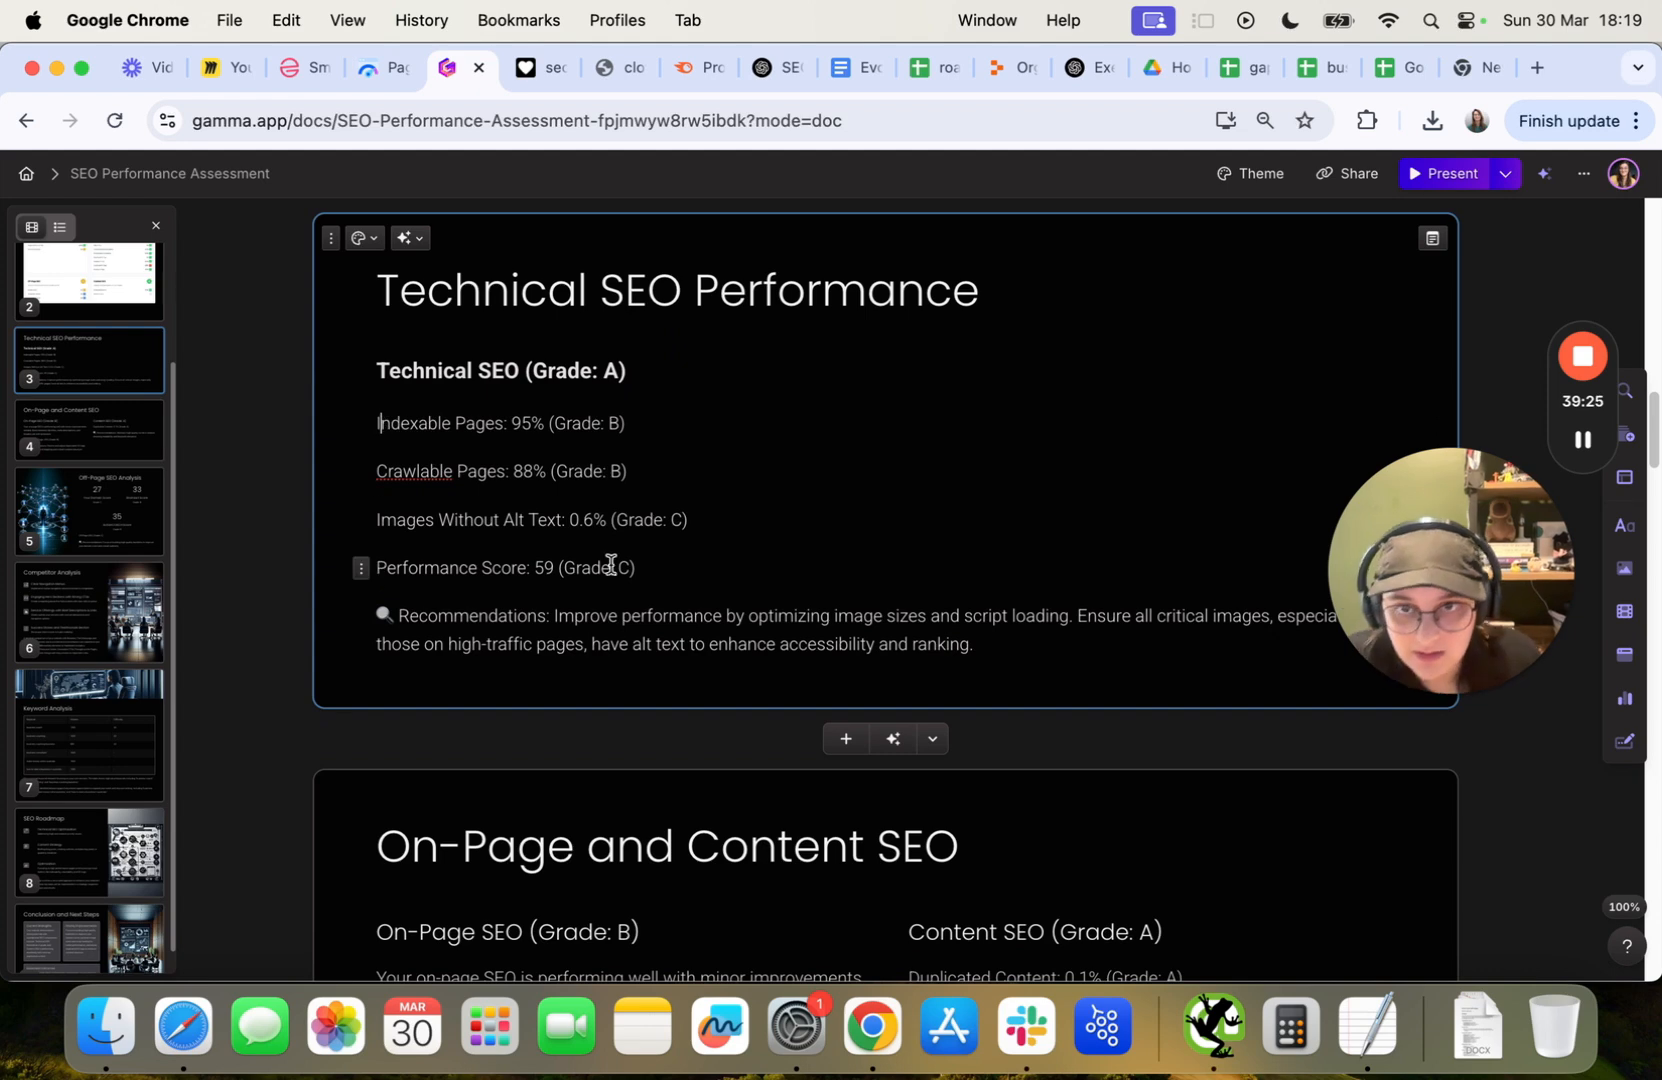
{"action": "left_click_drag", "start_coordinate": [640, 567], "coordinate": [403, 405]}
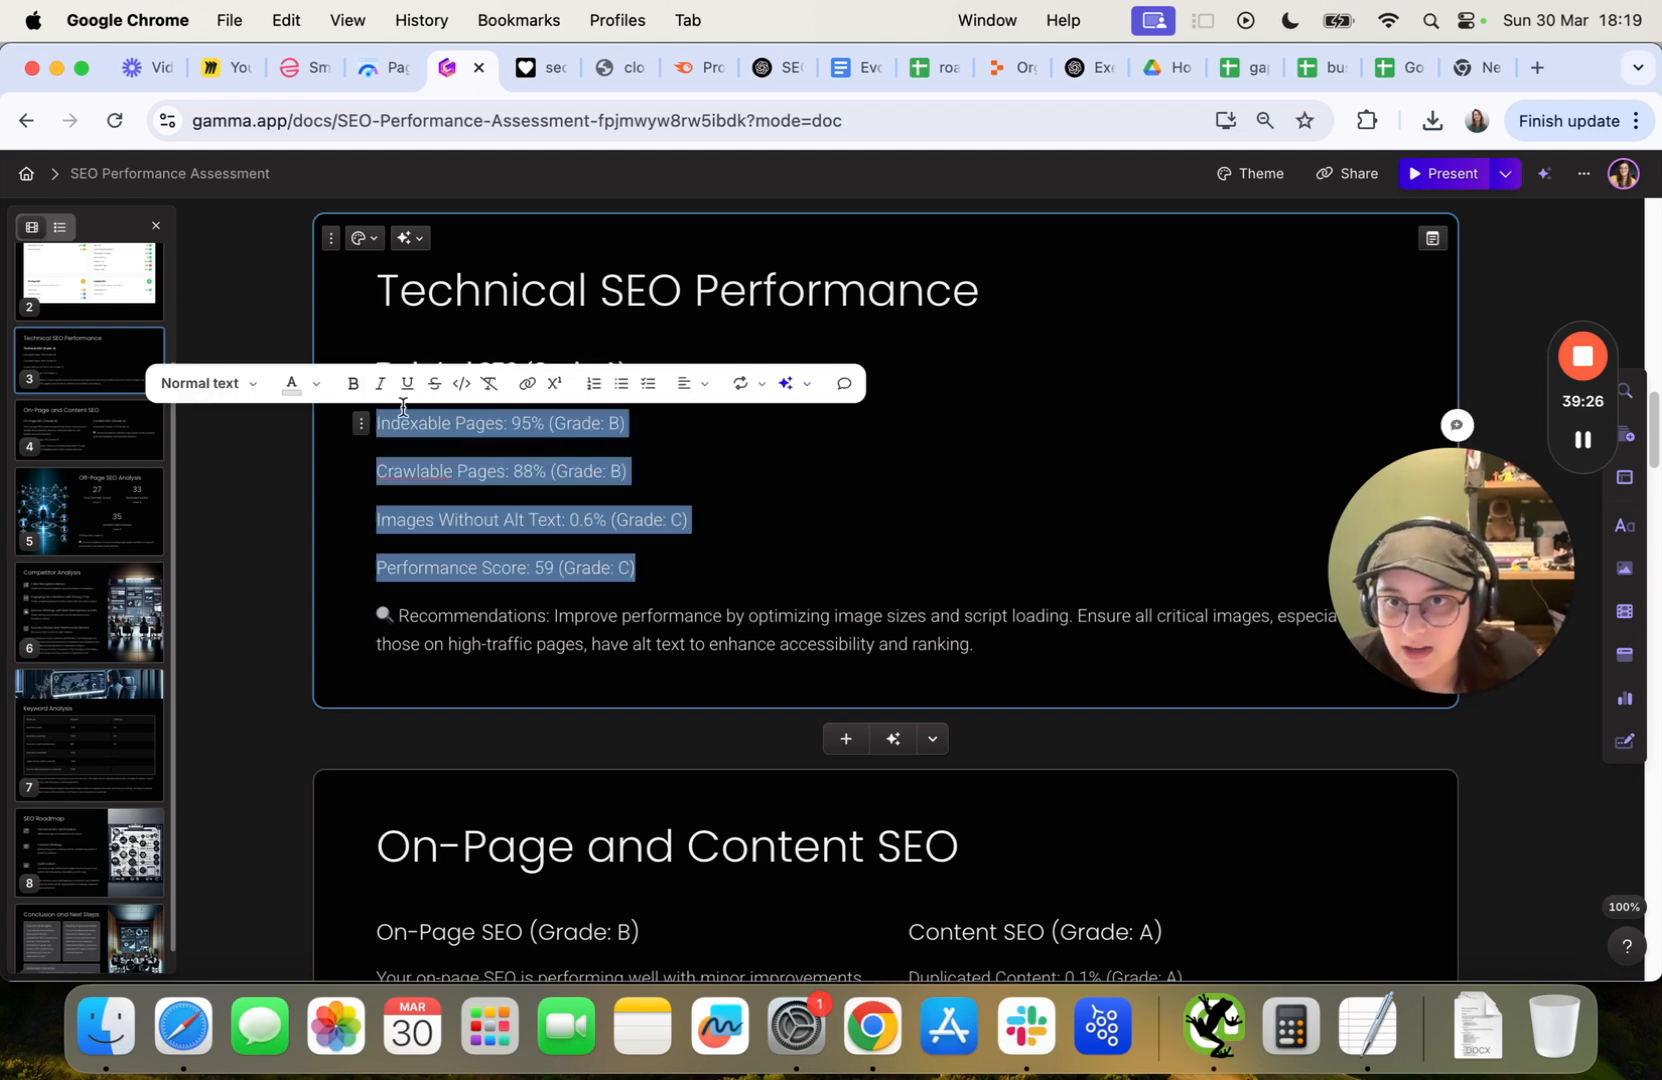
{"action": "left_click", "coordinate": [620, 386]}
{"action": "left_click", "coordinate": [585, 575]}
Make the Duplicated H2 Tags line in the On-Page SEO column bold and red.
{"action": "scroll", "coordinate": [534, 674], "scroll_direction": "down", "scroll_amount": 2}
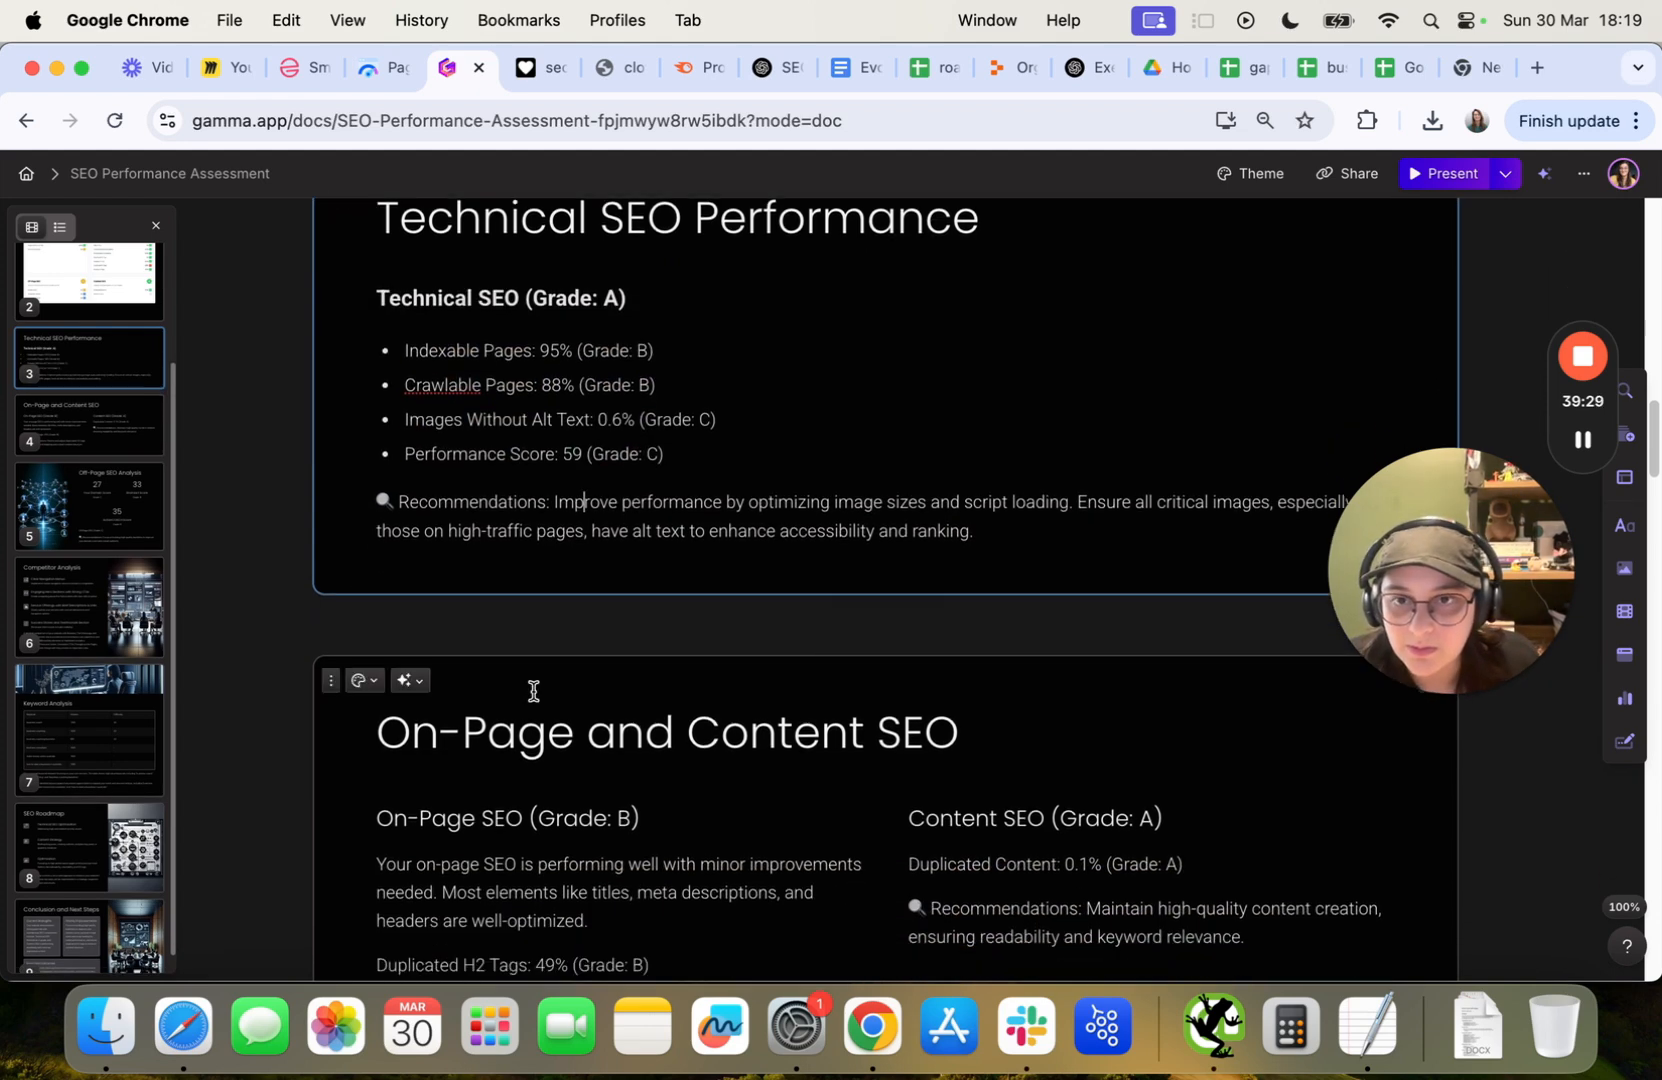
{"action": "scroll", "coordinate": [534, 691], "scroll_direction": "down", "scroll_amount": 10}
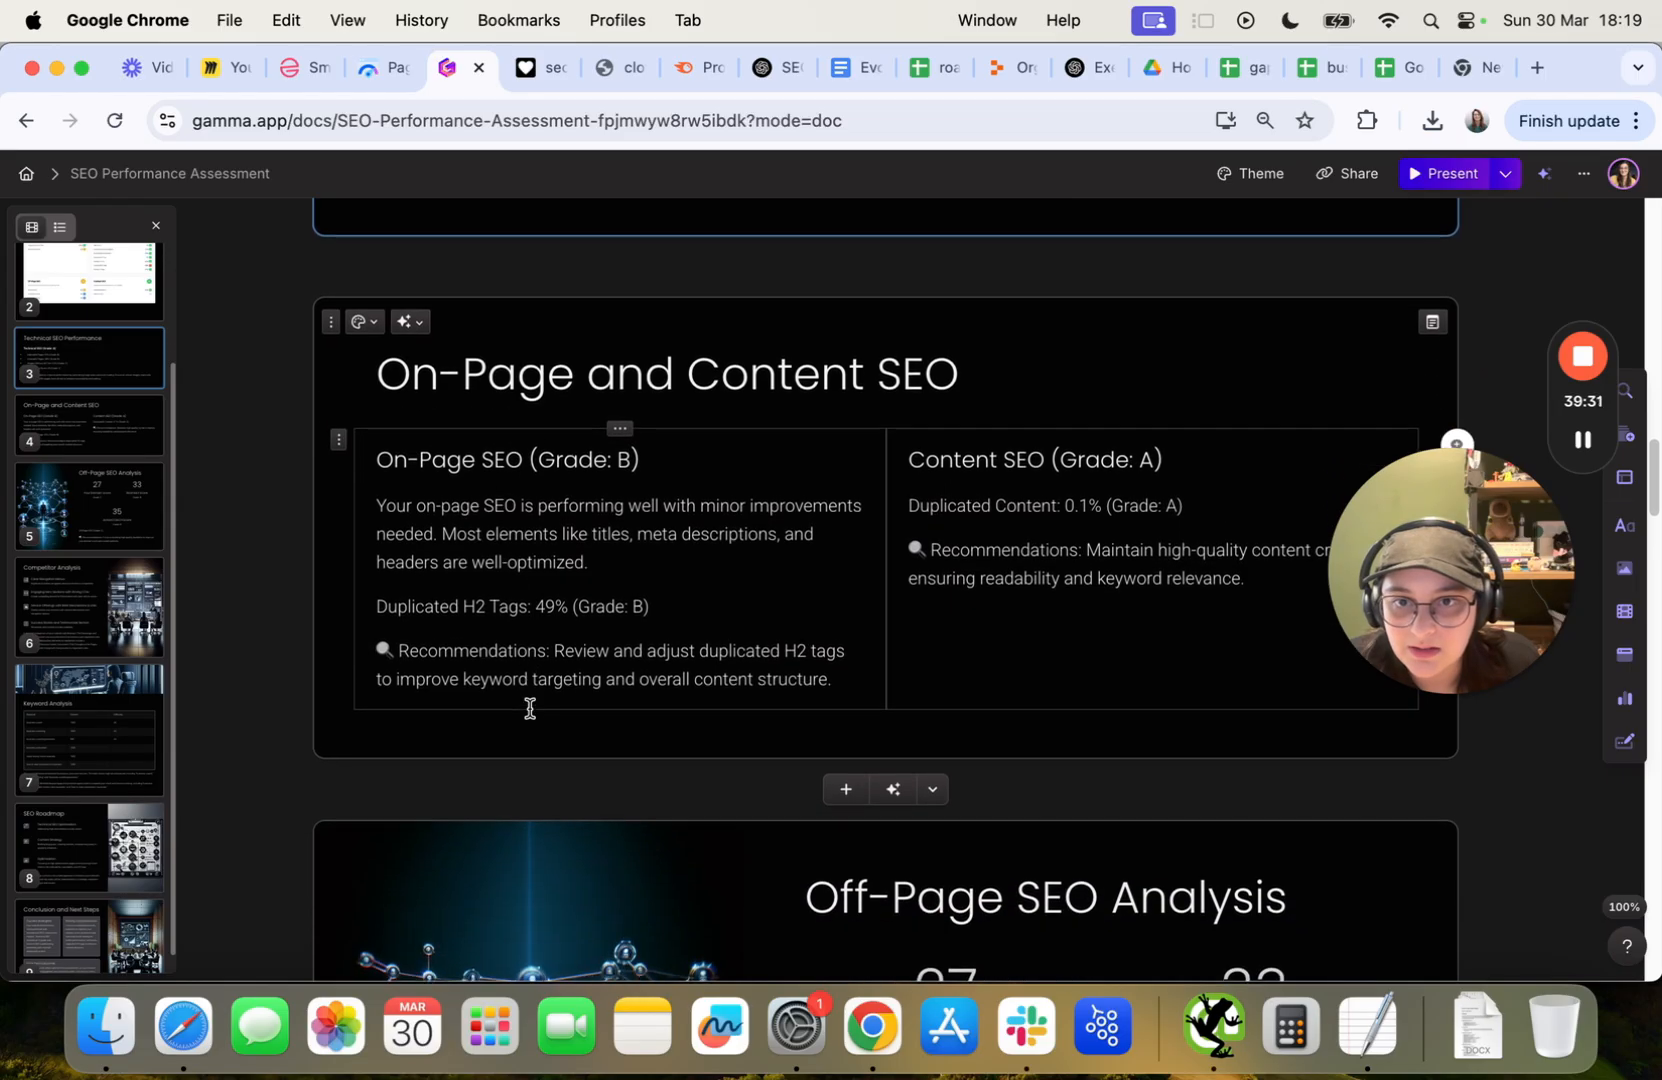
{"action": "scroll", "coordinate": [530, 708], "scroll_direction": "down", "scroll_amount": 7}
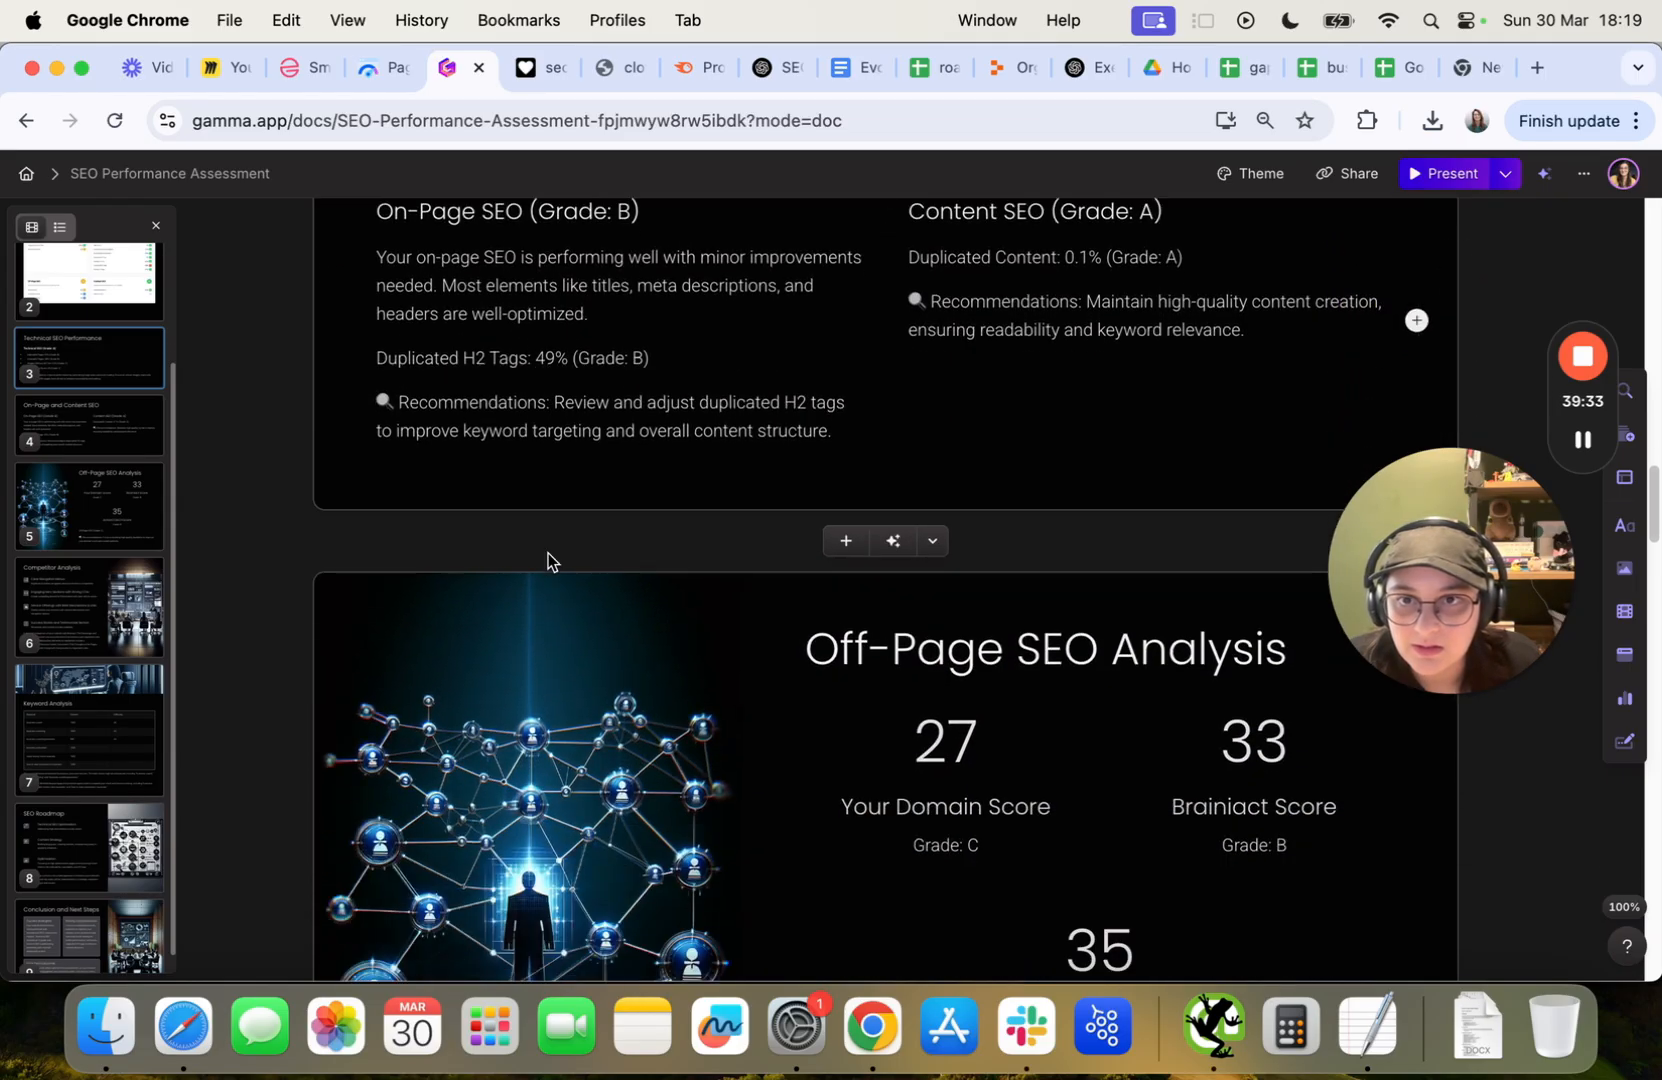
{"action": "scroll", "coordinate": [578, 365], "scroll_direction": "up", "scroll_amount": 1}
{"action": "triple_click", "coordinate": [602, 398]}
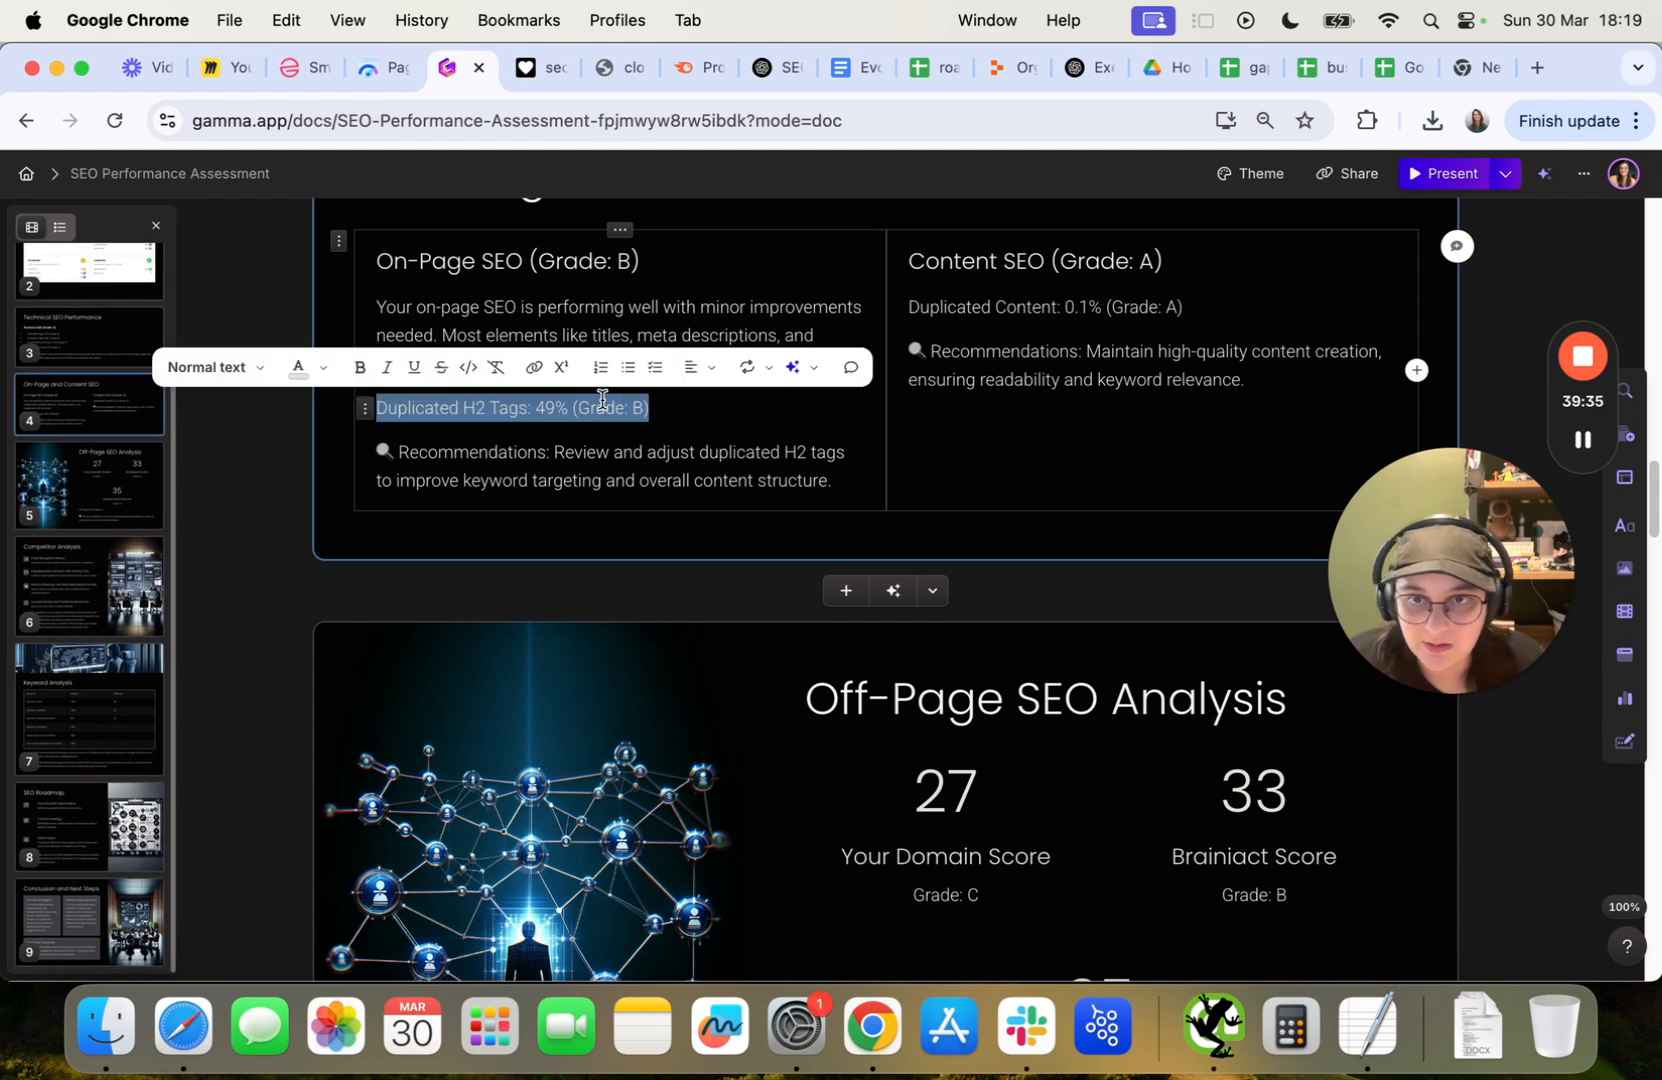
{"action": "key", "text": "super+b"}
{"action": "left_click", "coordinate": [594, 472]}
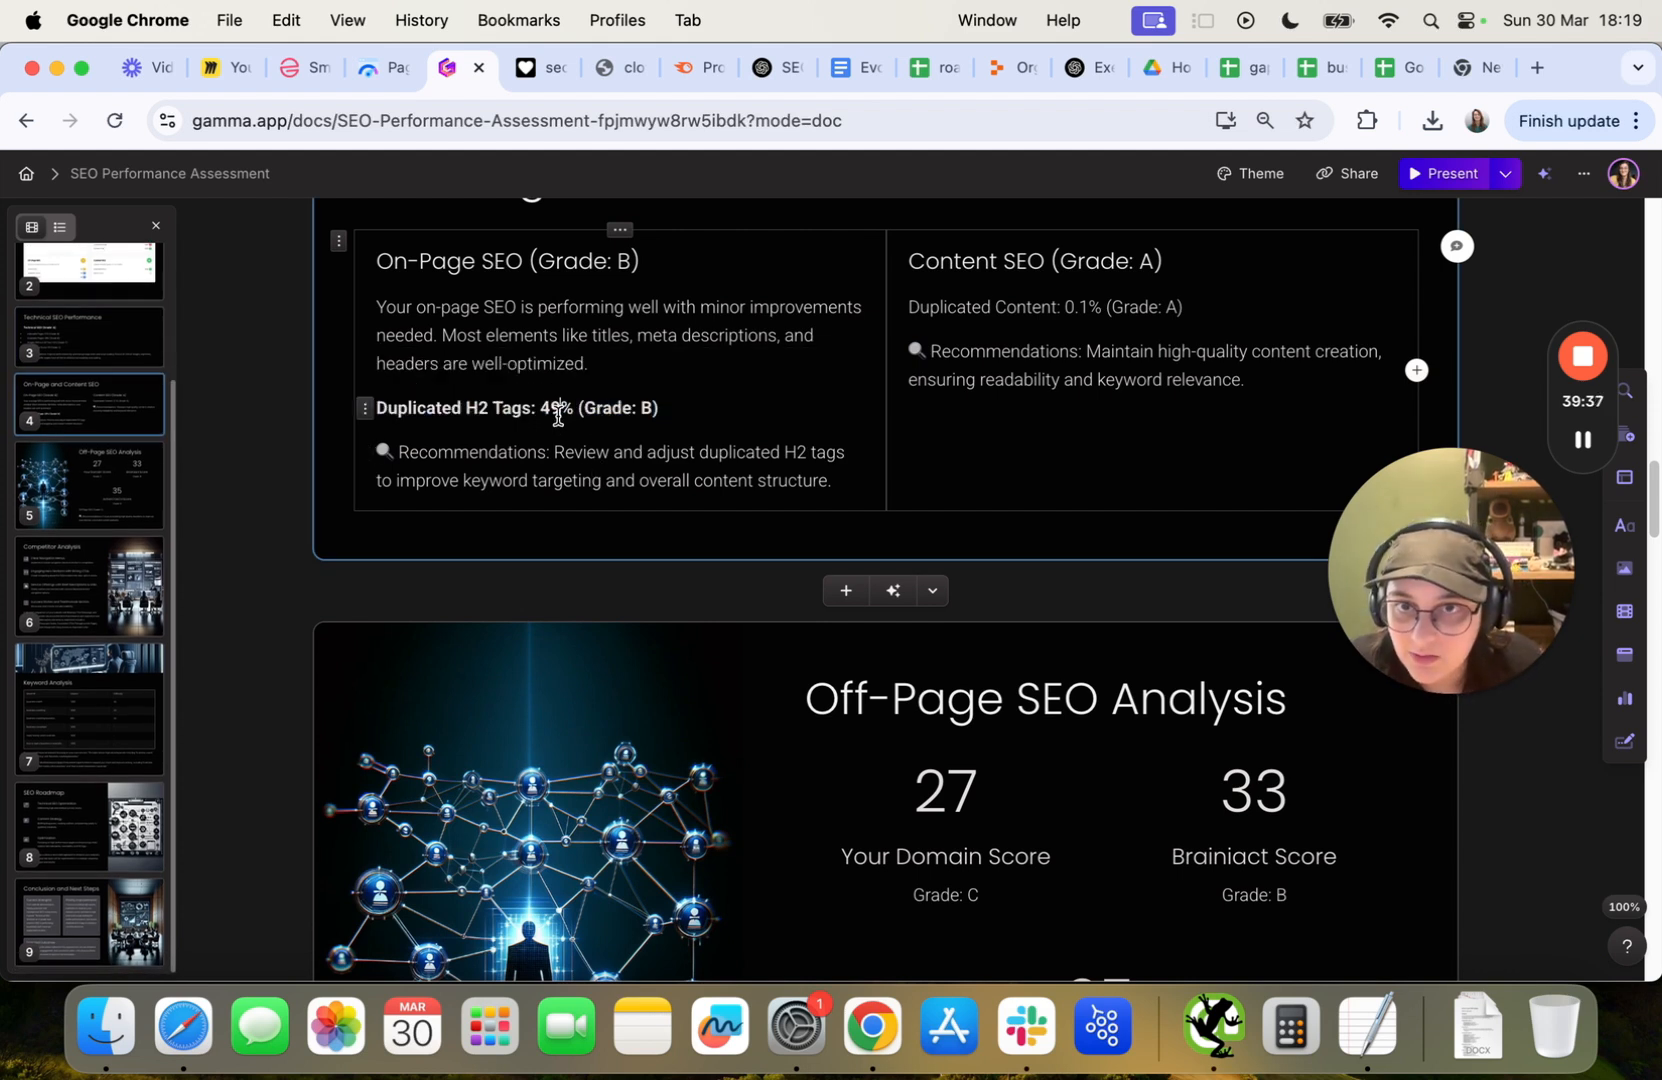
{"action": "triple_click", "coordinate": [555, 408]}
{"action": "left_click", "coordinate": [322, 374]}
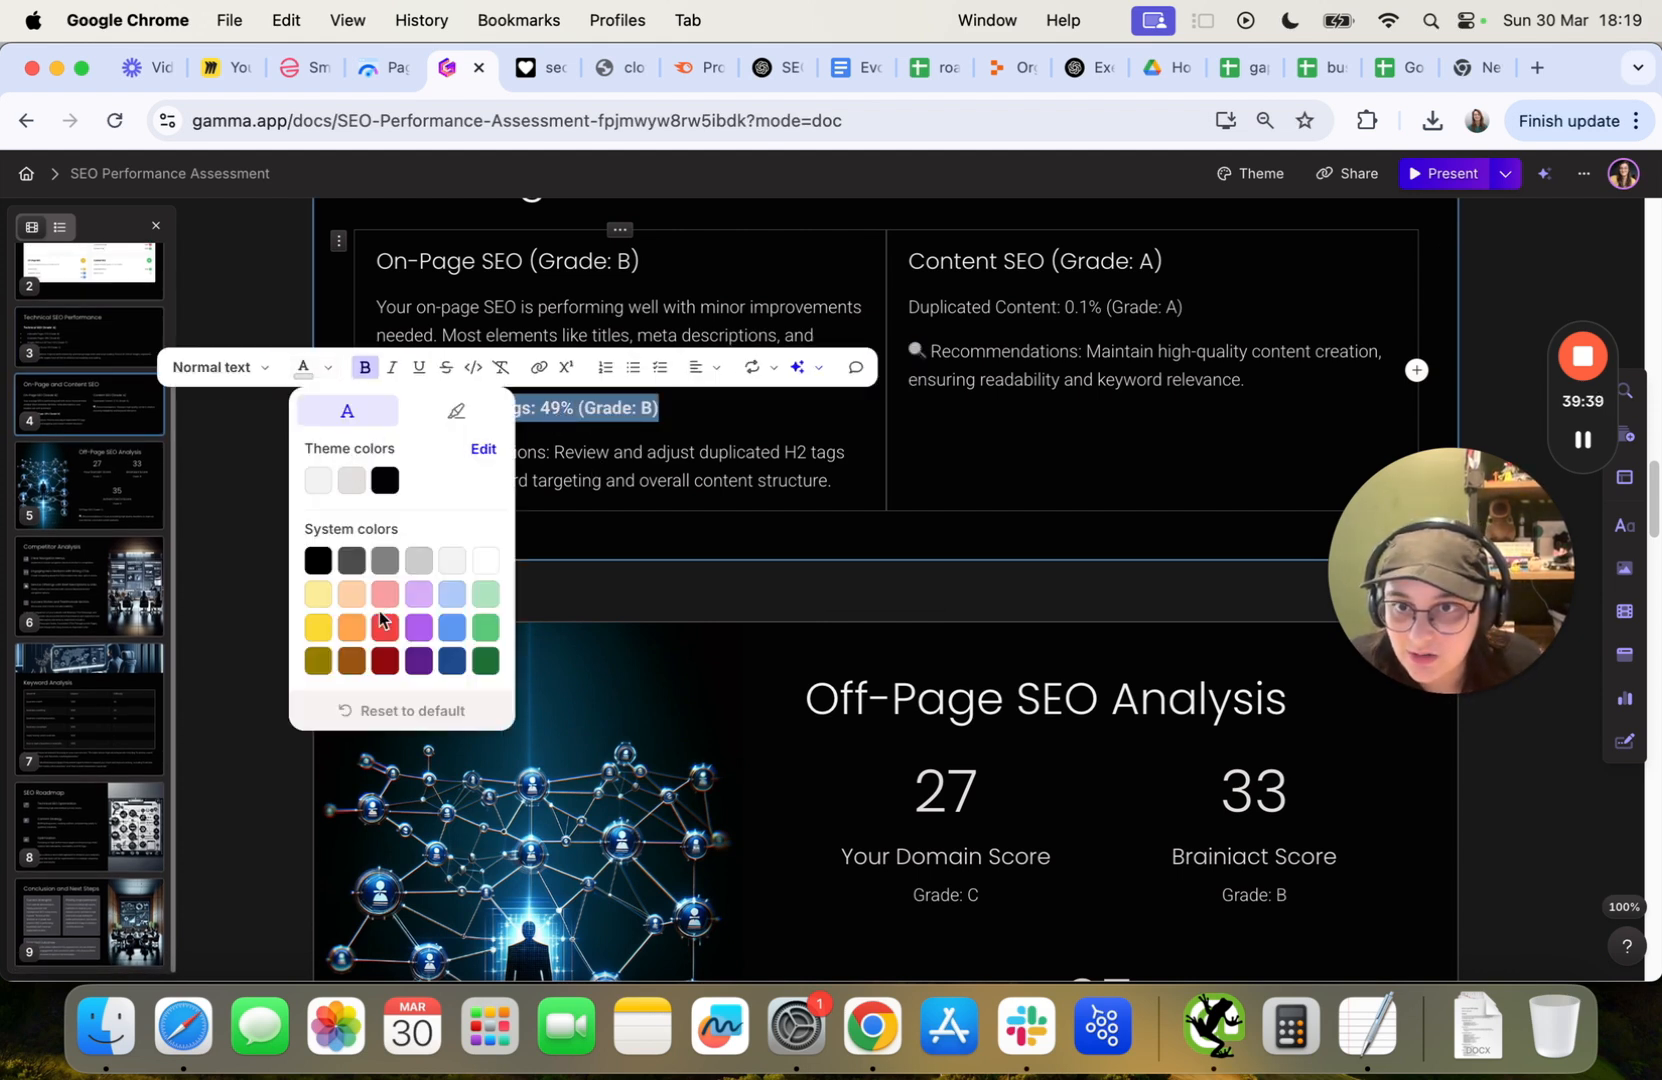
{"action": "left_click", "coordinate": [383, 628]}
{"action": "left_click", "coordinate": [262, 479]}
{"action": "scroll", "coordinate": [564, 557], "scroll_direction": "down", "scroll_amount": 1}
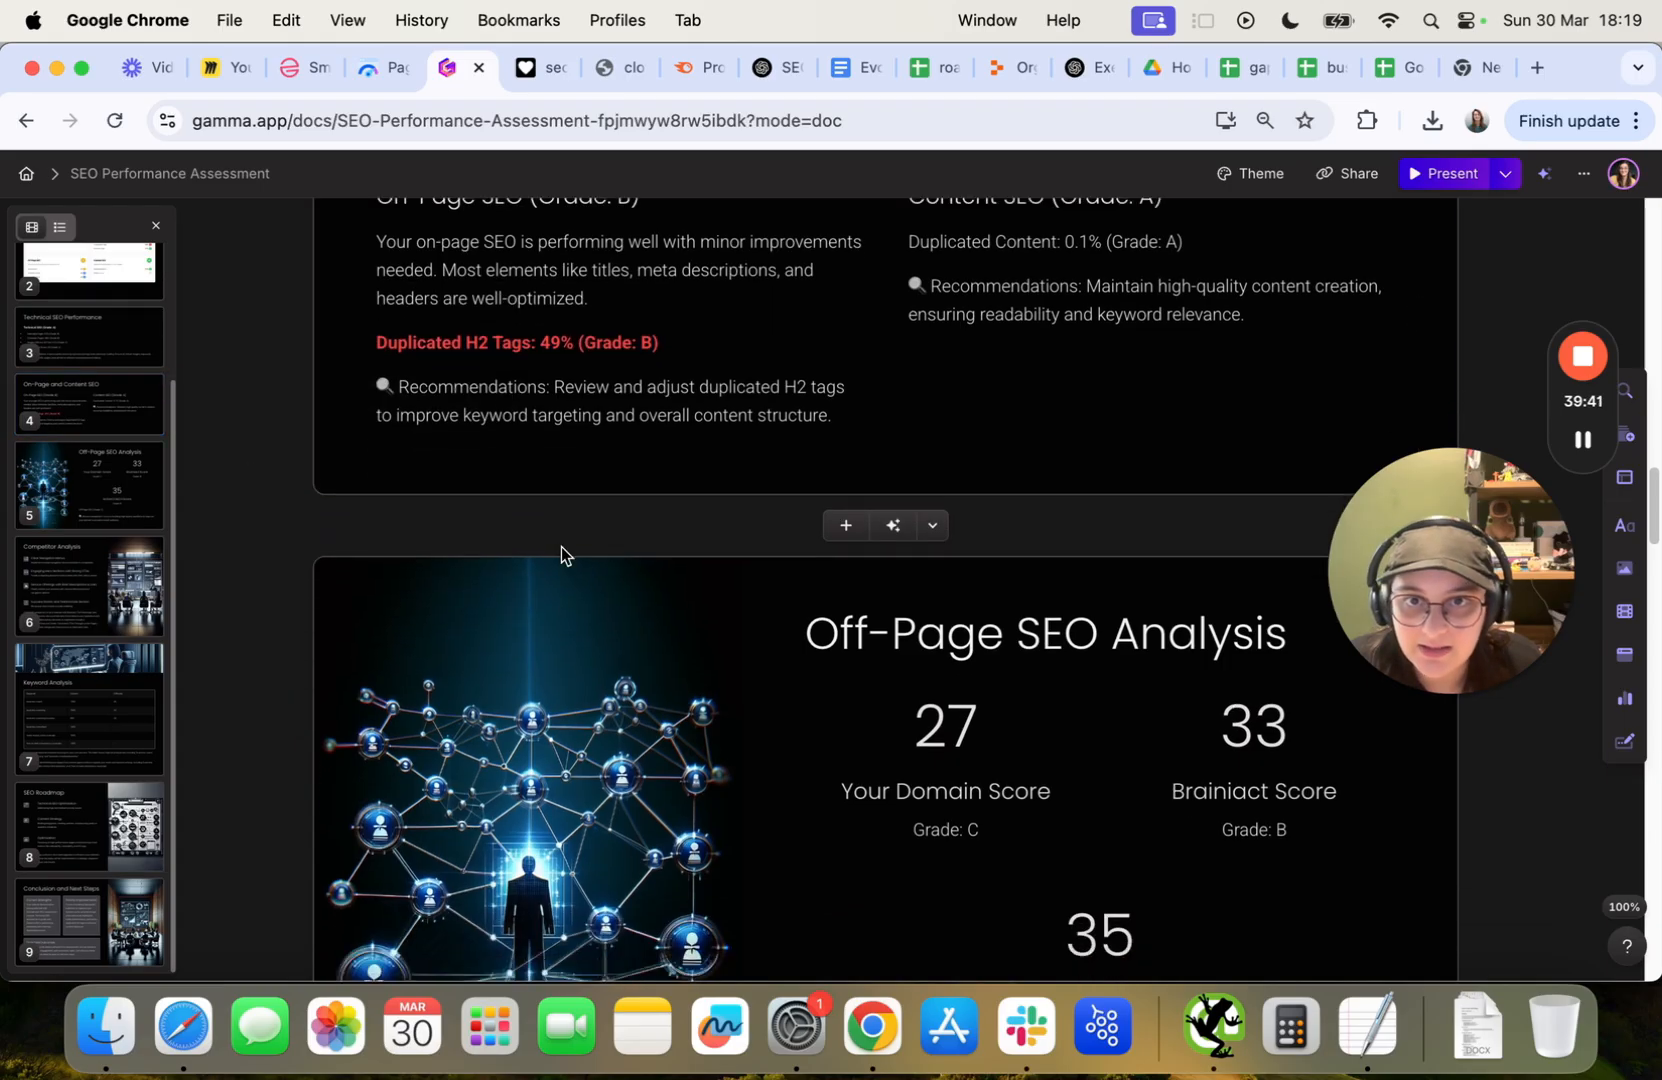
Make the Duplicated Content line in the Content SEO column green and bold.
{"action": "scroll", "coordinate": [800, 640], "scroll_direction": "up", "scroll_amount": 3}
{"action": "triple_click", "coordinate": [1035, 566]}
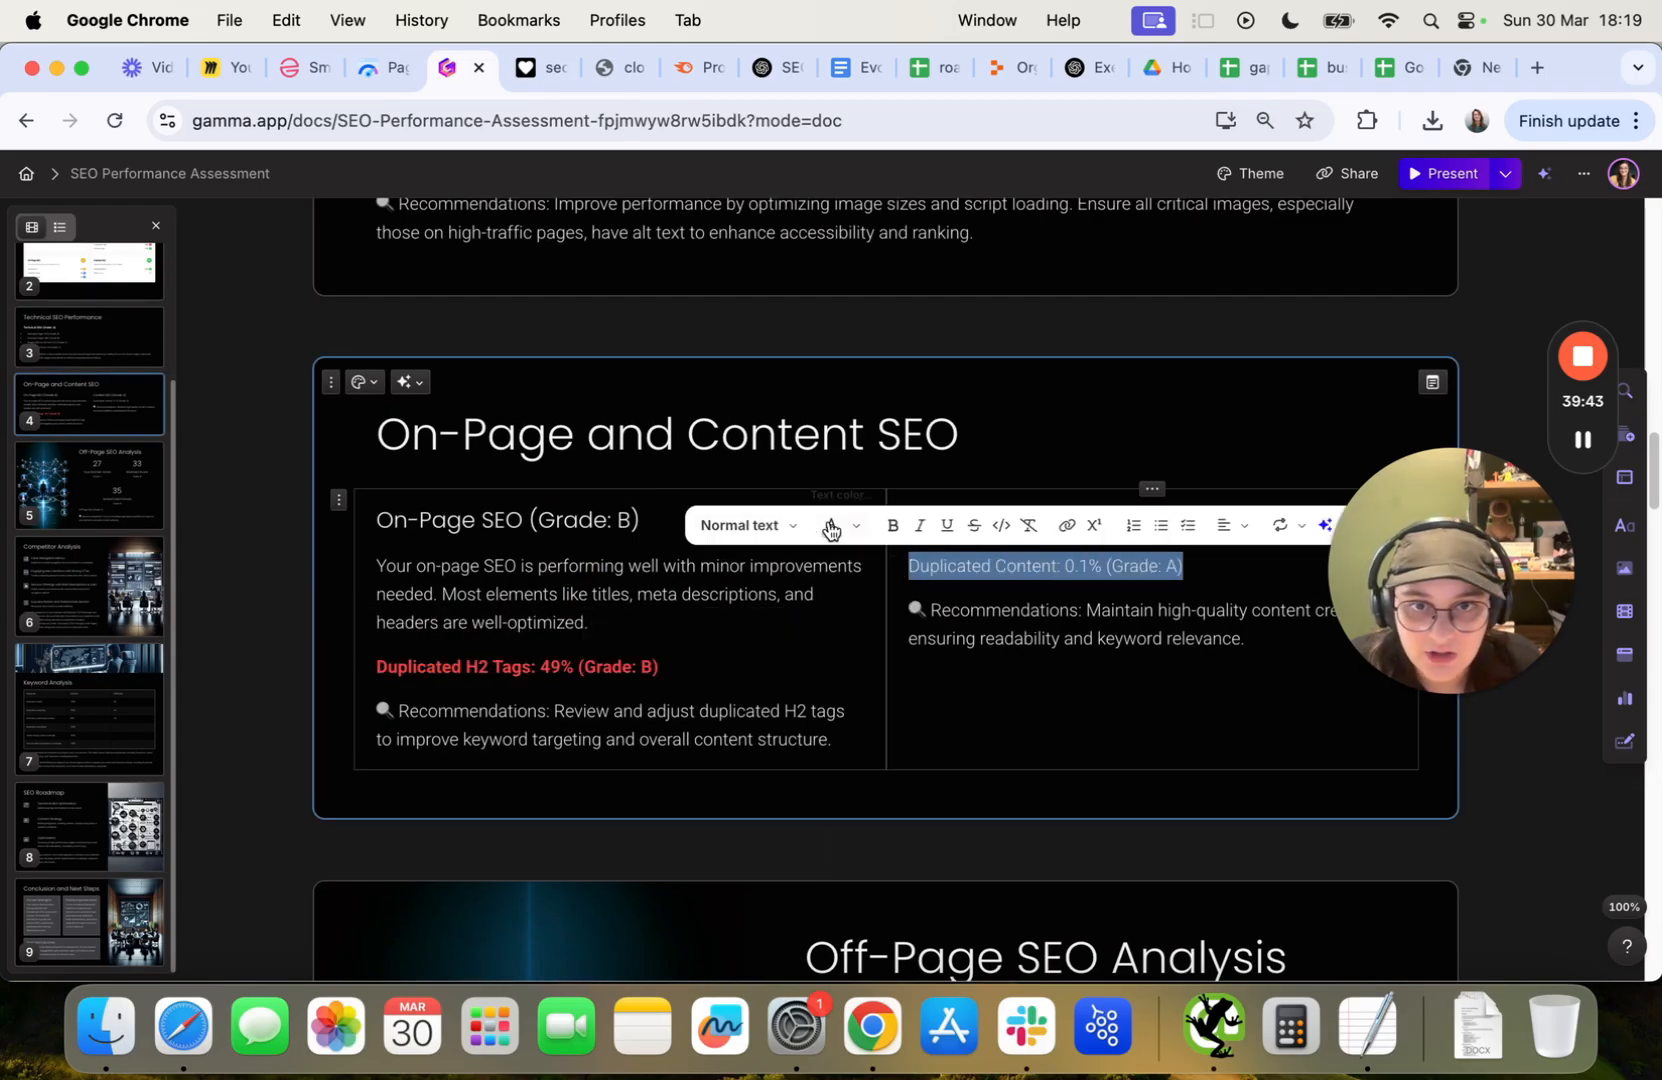
{"action": "left_click", "coordinate": [849, 533]}
{"action": "left_click", "coordinate": [1010, 789]}
{"action": "left_click", "coordinate": [560, 658]}
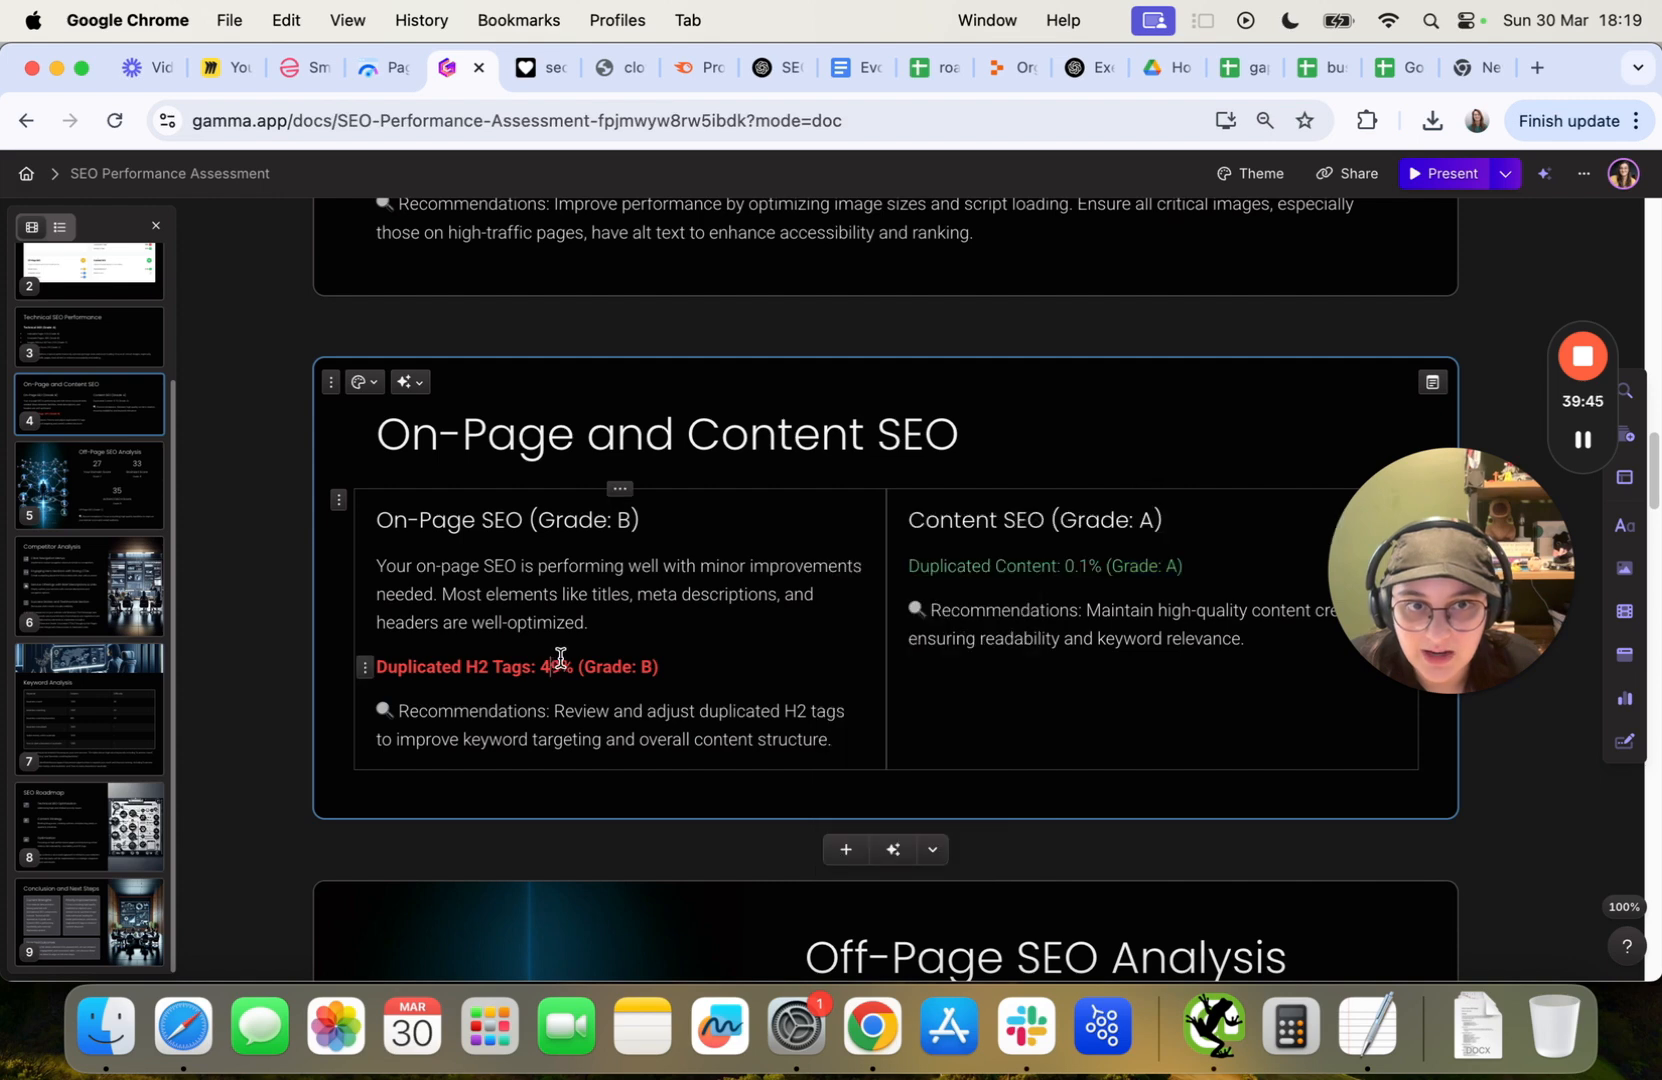
{"action": "triple_click", "coordinate": [1004, 568]}
{"action": "key", "text": "super+b"}
{"action": "left_click", "coordinate": [1017, 644]}
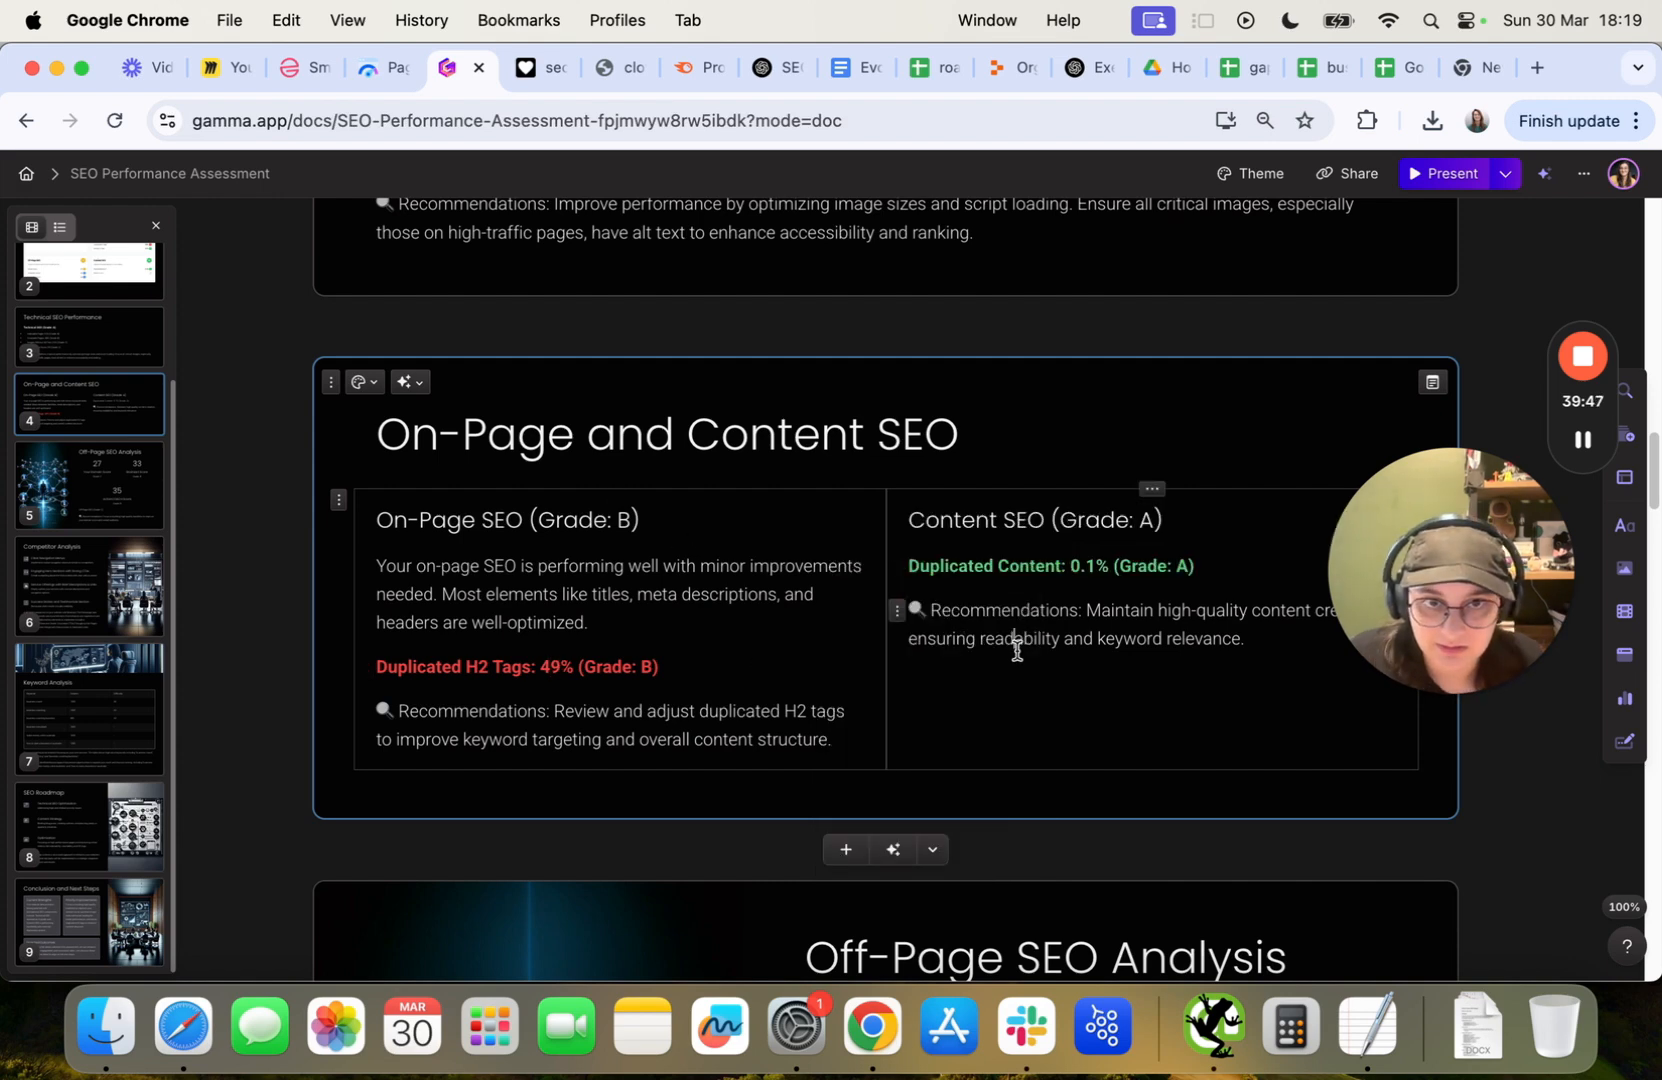
Colour the two Grade C bullets, Images Without Alt Text and Performance Score, orange on the Technical SEO Performance card.
{"action": "scroll", "coordinate": [771, 588], "scroll_direction": "up", "scroll_amount": 5}
{"action": "scroll", "coordinate": [771, 588], "scroll_direction": "down", "scroll_amount": 3}
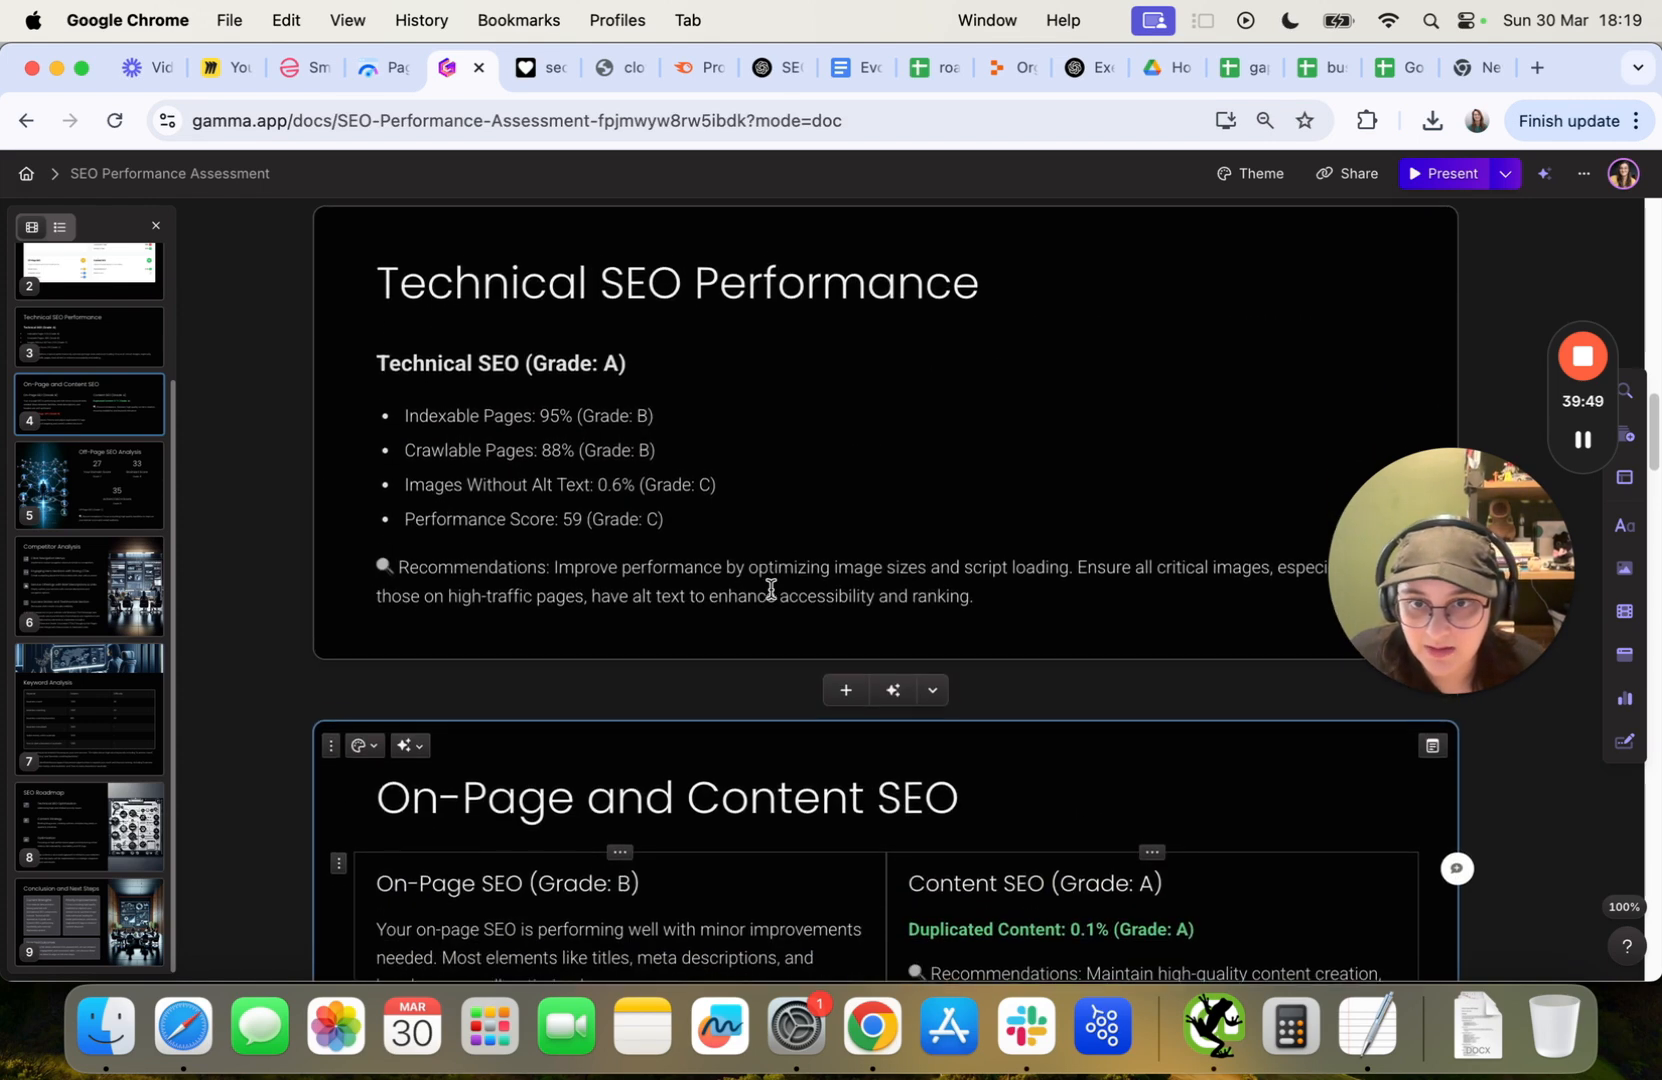
{"action": "left_click", "coordinate": [661, 381]}
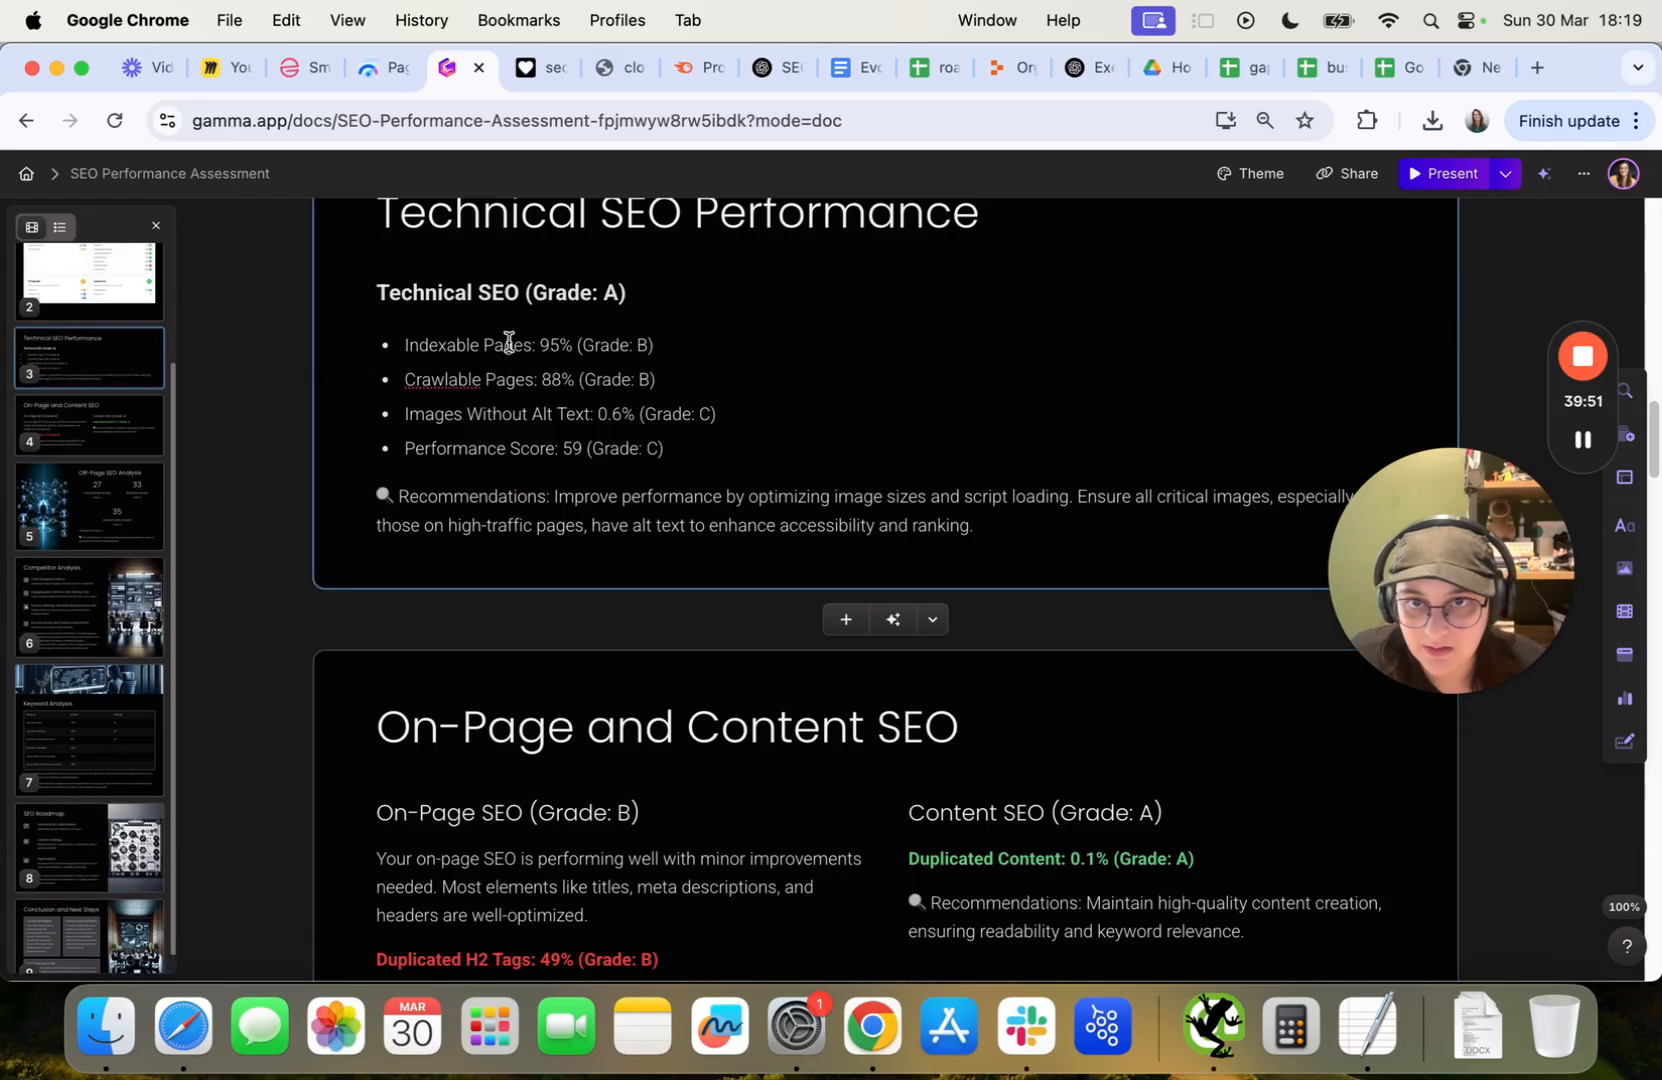
{"action": "left_click_drag", "start_coordinate": [700, 450], "coordinate": [405, 413]}
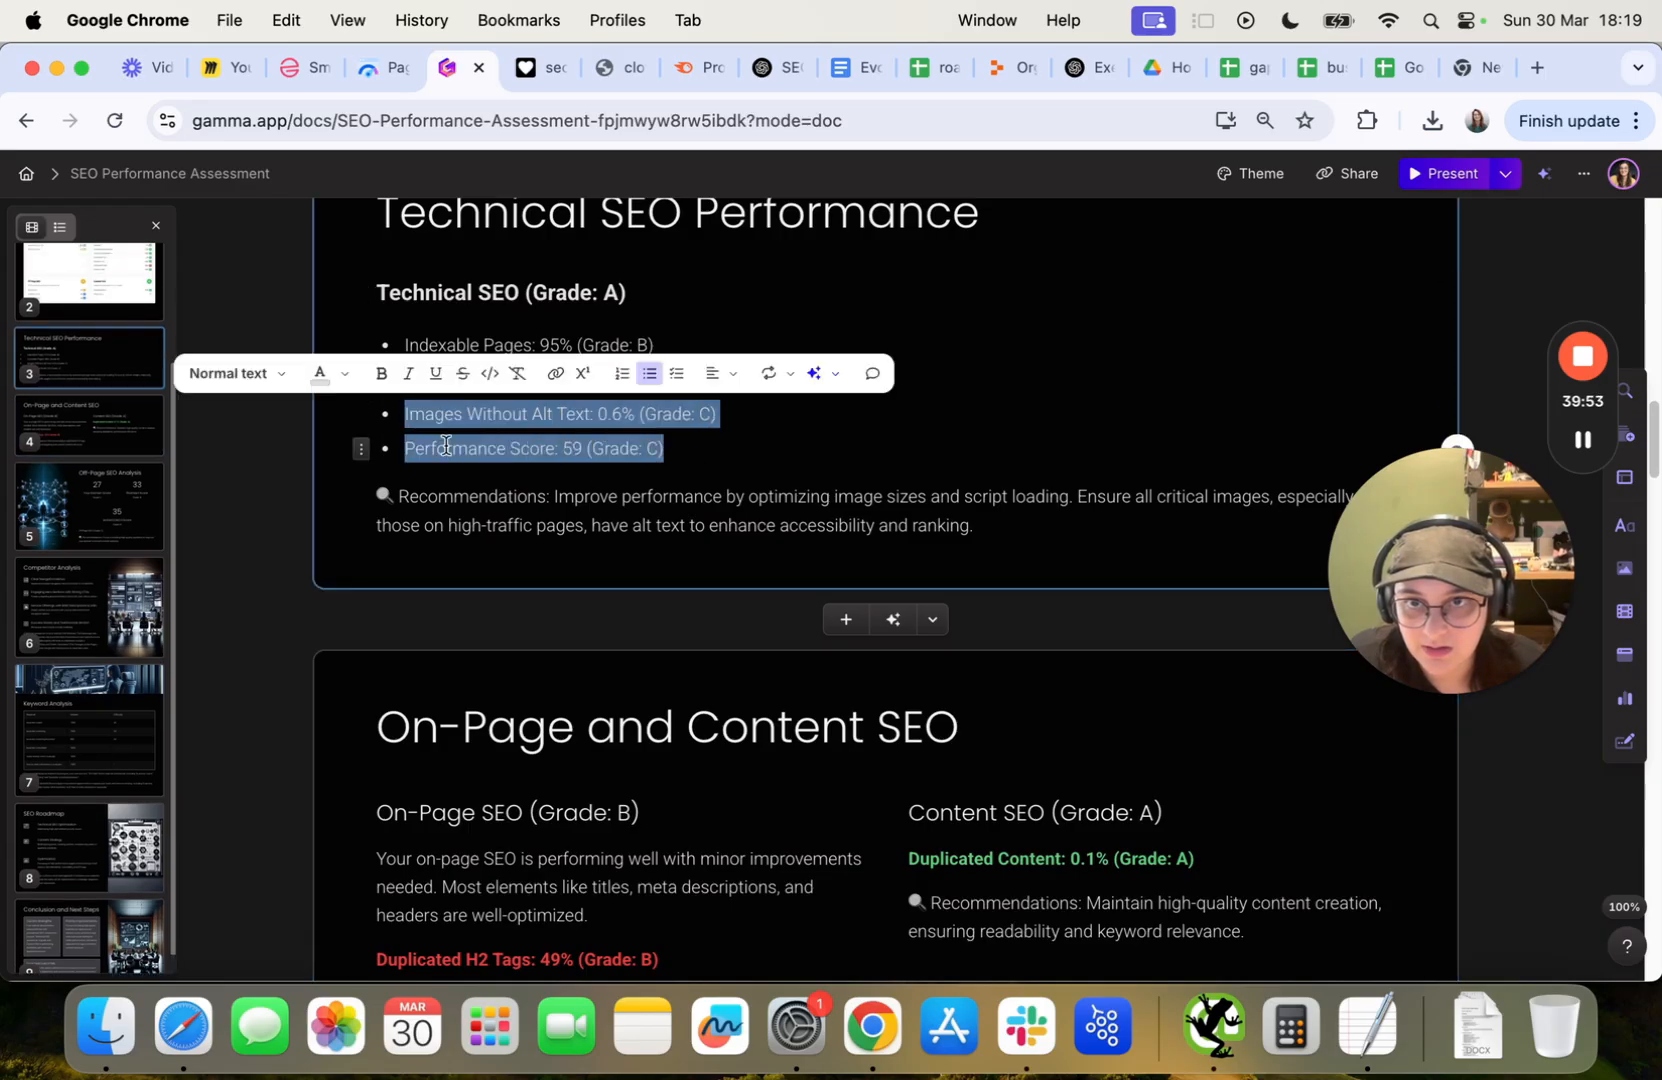
{"action": "left_click", "coordinate": [322, 374]}
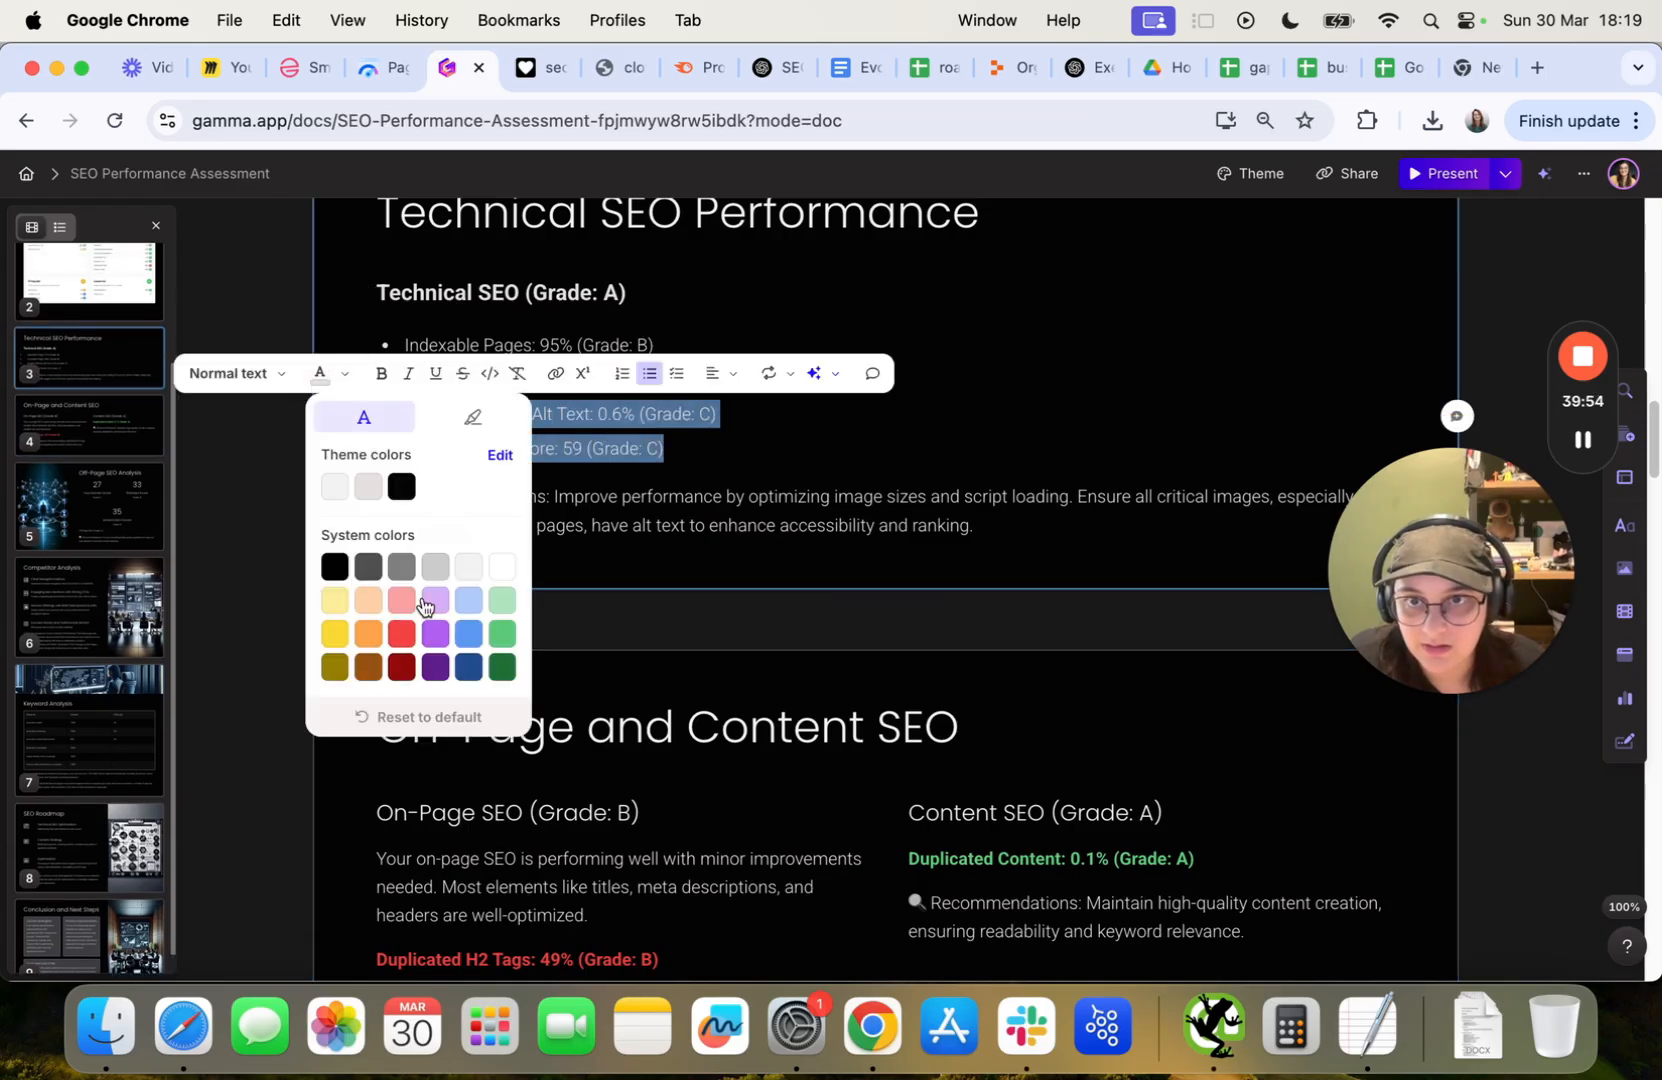
{"action": "left_click", "coordinate": [376, 641]}
{"action": "left_click", "coordinate": [672, 448]}
Colour the two Grade B bullets, Indexable Pages and Crawlable Pages, blue on the Technical SEO Performance card.
{"action": "left_click_drag", "start_coordinate": [661, 383], "coordinate": [385, 342]}
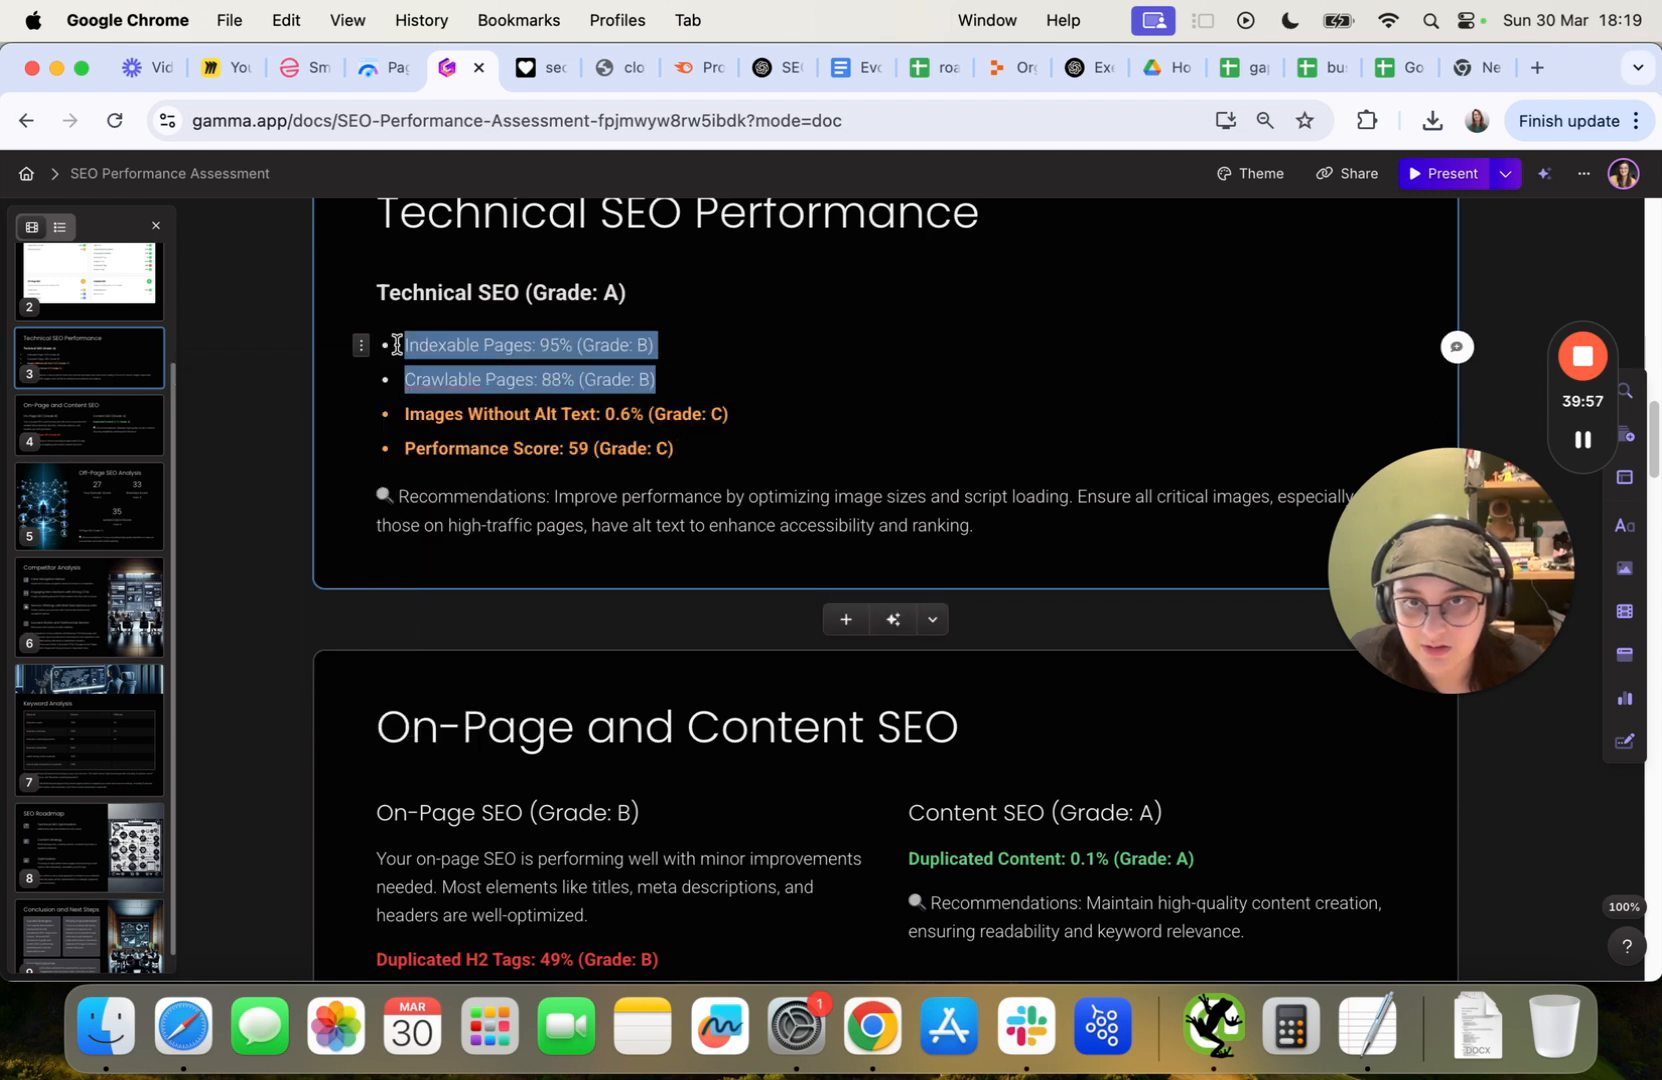
{"action": "left_click", "coordinate": [318, 304]}
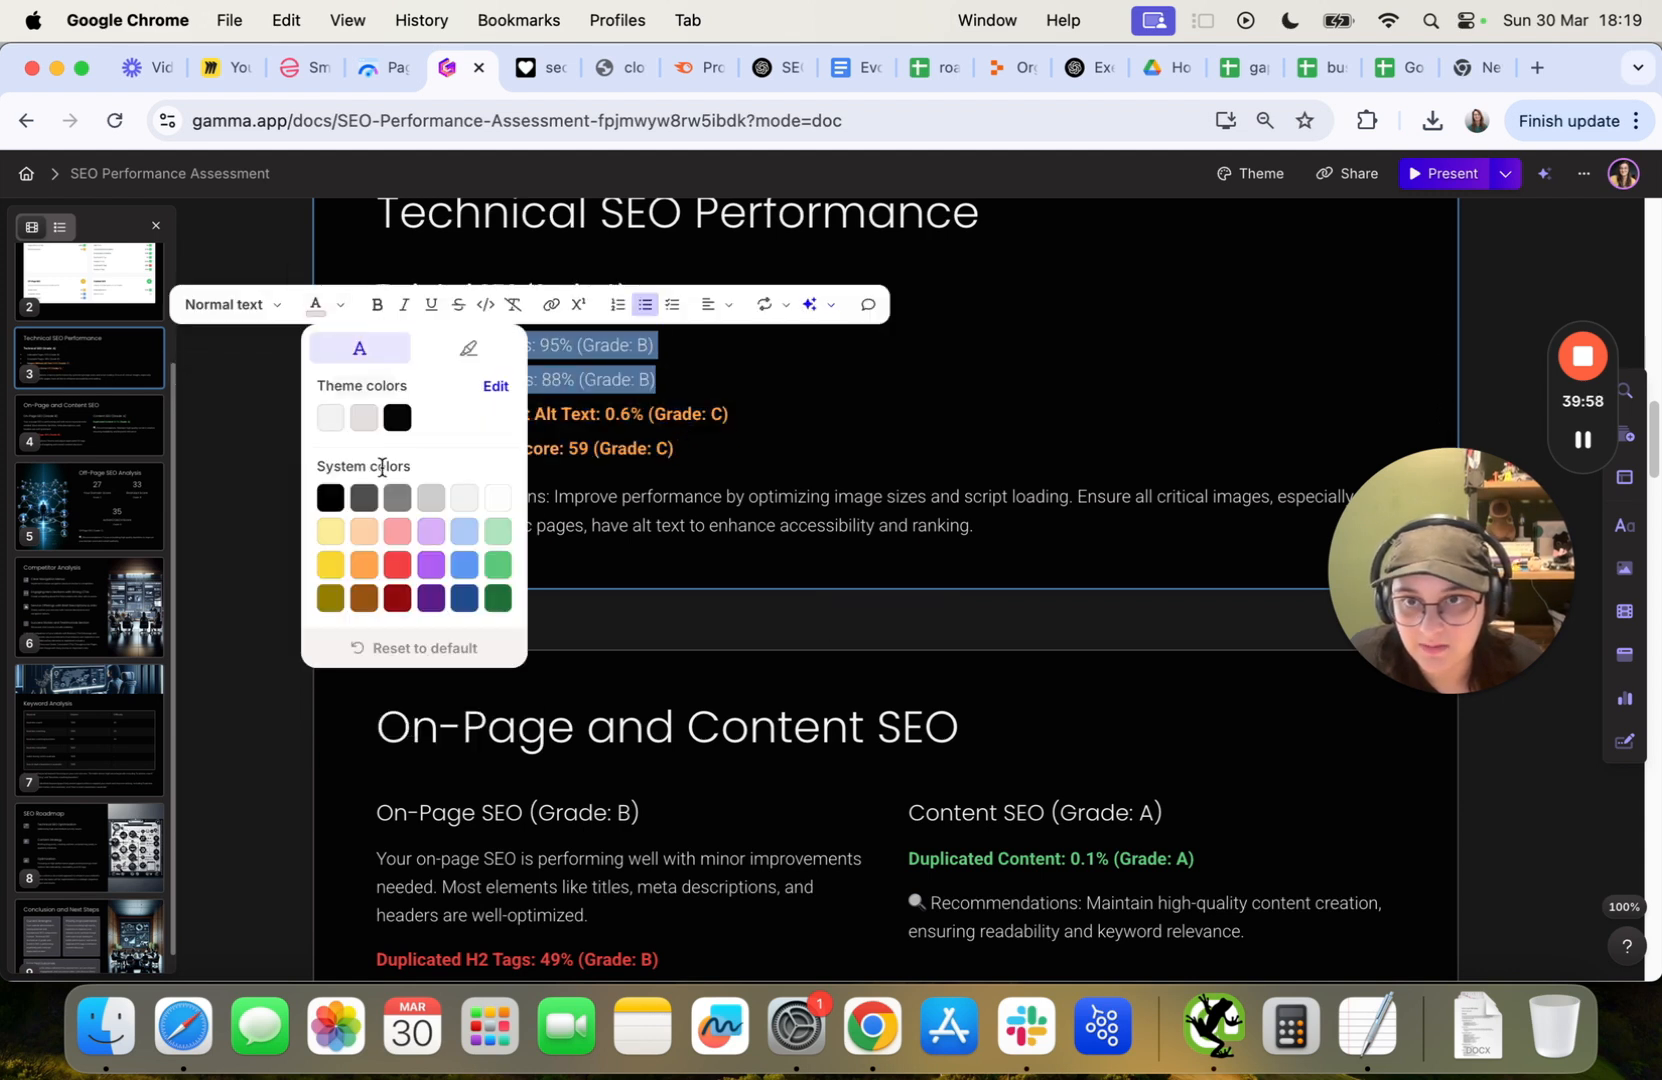
{"action": "left_click", "coordinate": [462, 568]}
{"action": "left_click", "coordinate": [705, 475]}
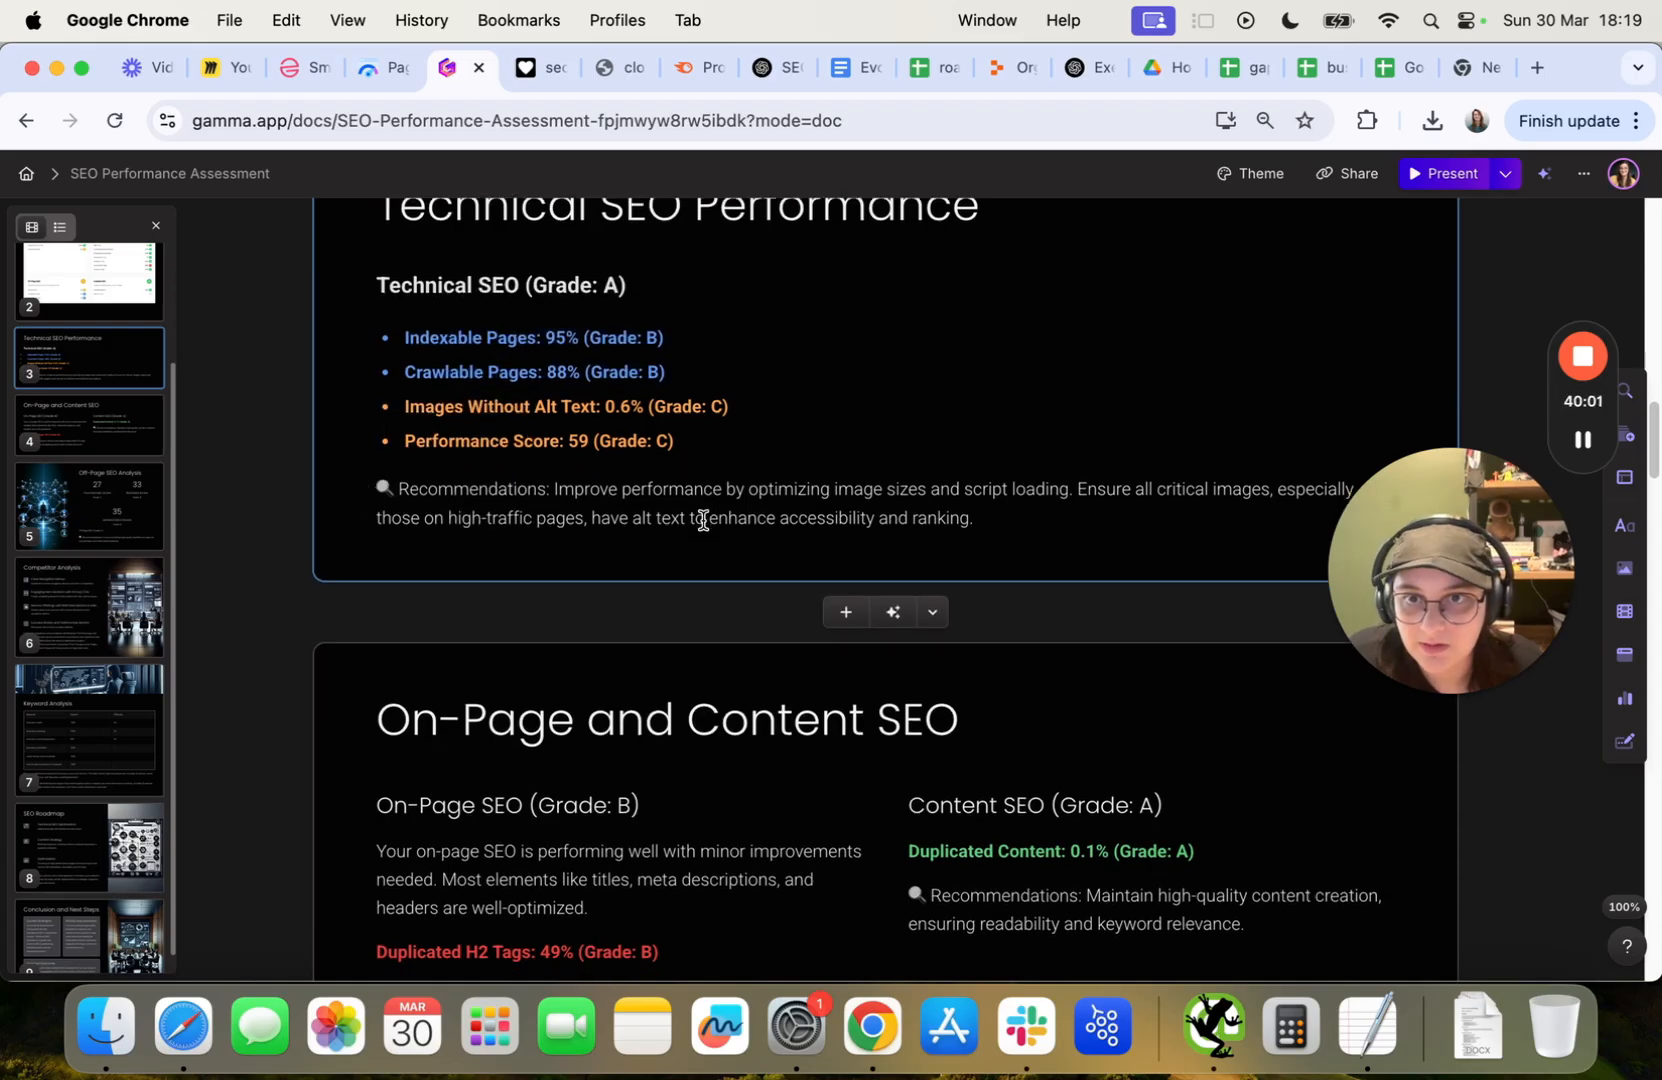
Remove the accent image from the Off-Page SEO Analysis card.
{"action": "scroll", "coordinate": [701, 520], "scroll_direction": "down", "scroll_amount": 3}
{"action": "scroll", "coordinate": [701, 520], "scroll_direction": "down", "scroll_amount": 10}
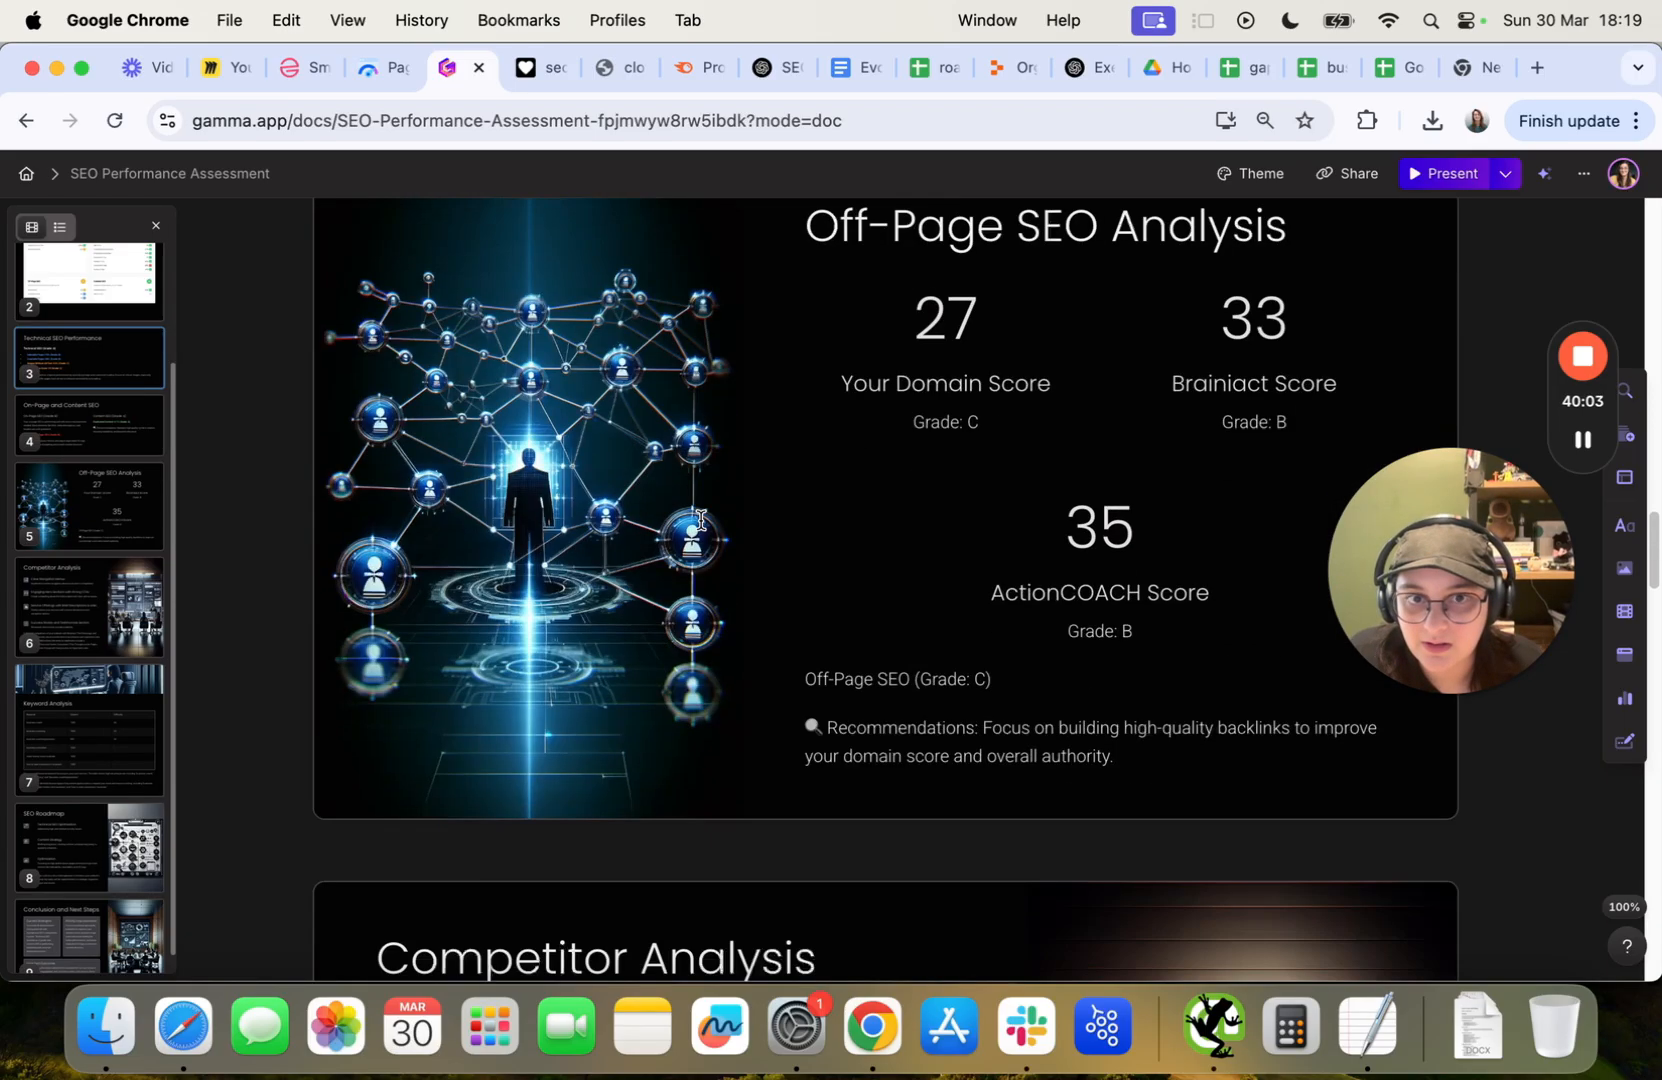
{"action": "scroll", "coordinate": [701, 520], "scroll_direction": "up", "scroll_amount": 1}
{"action": "left_click", "coordinate": [701, 520]}
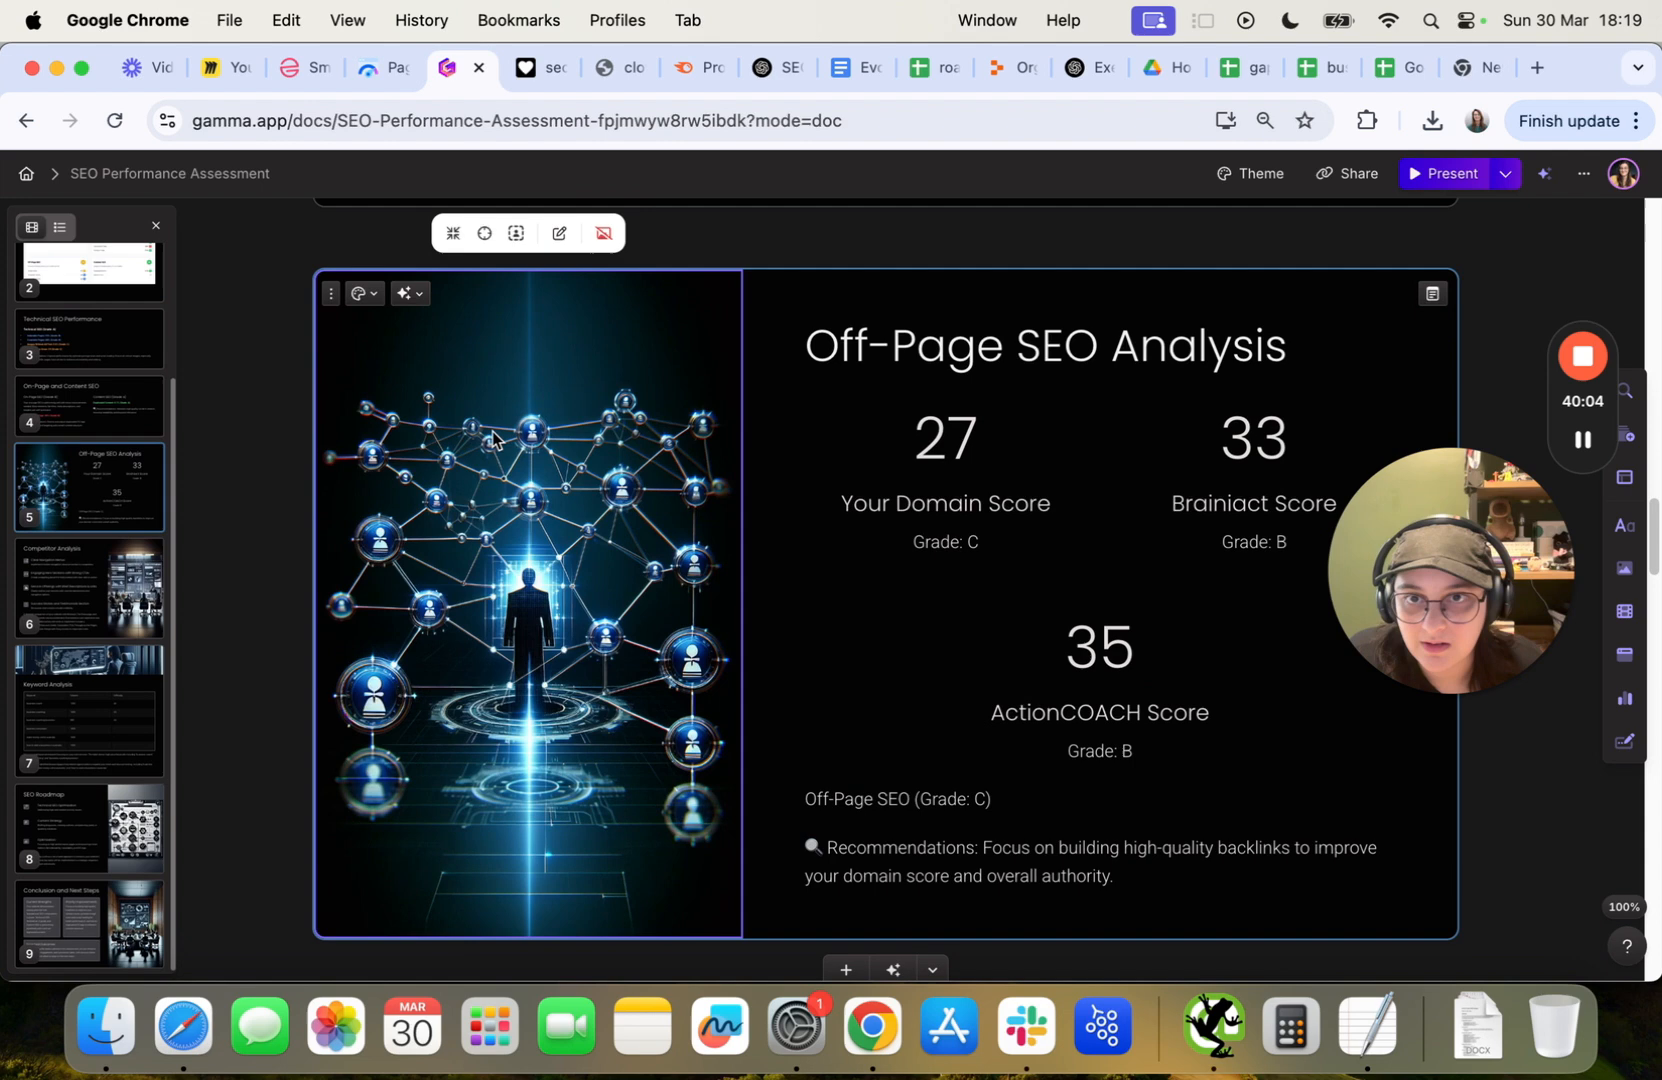
{"action": "left_click", "coordinate": [603, 233]}
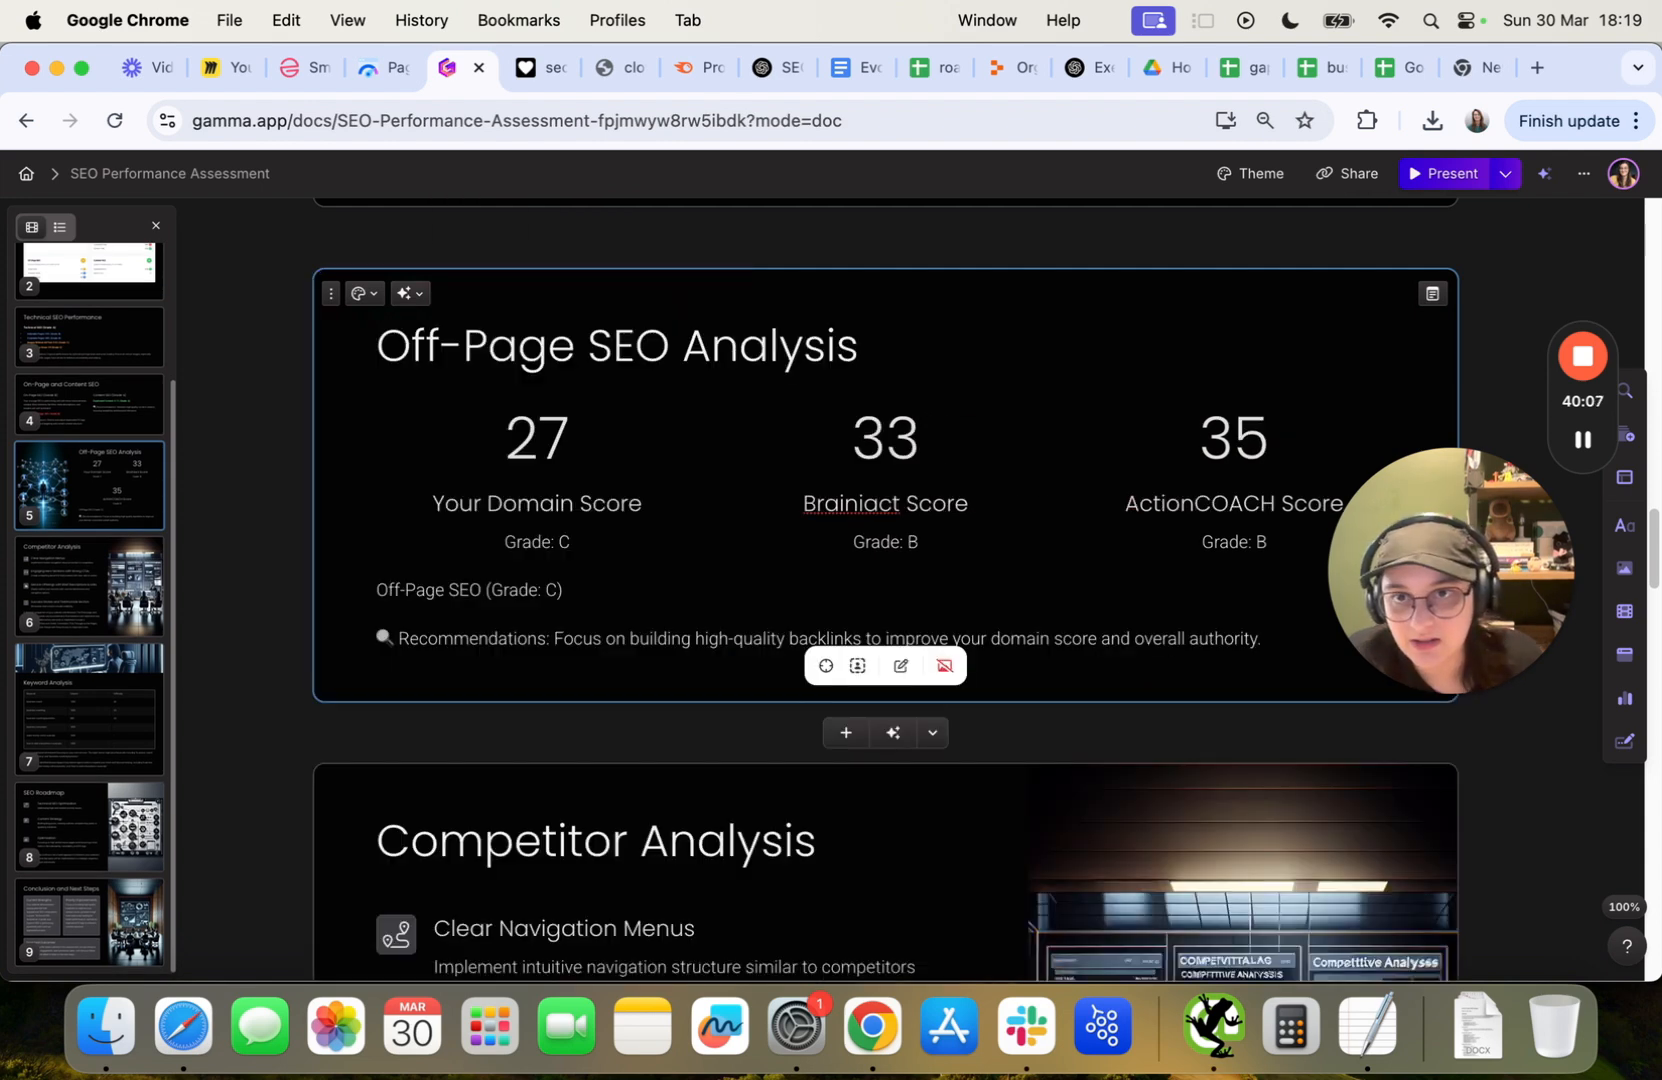
Review the cards from Competitor Analysis back up to Technical SEO Performance to check their formatting.
{"action": "scroll", "coordinate": [769, 511], "scroll_direction": "down", "scroll_amount": 2}
{"action": "scroll", "coordinate": [612, 657], "scroll_direction": "down", "scroll_amount": 4}
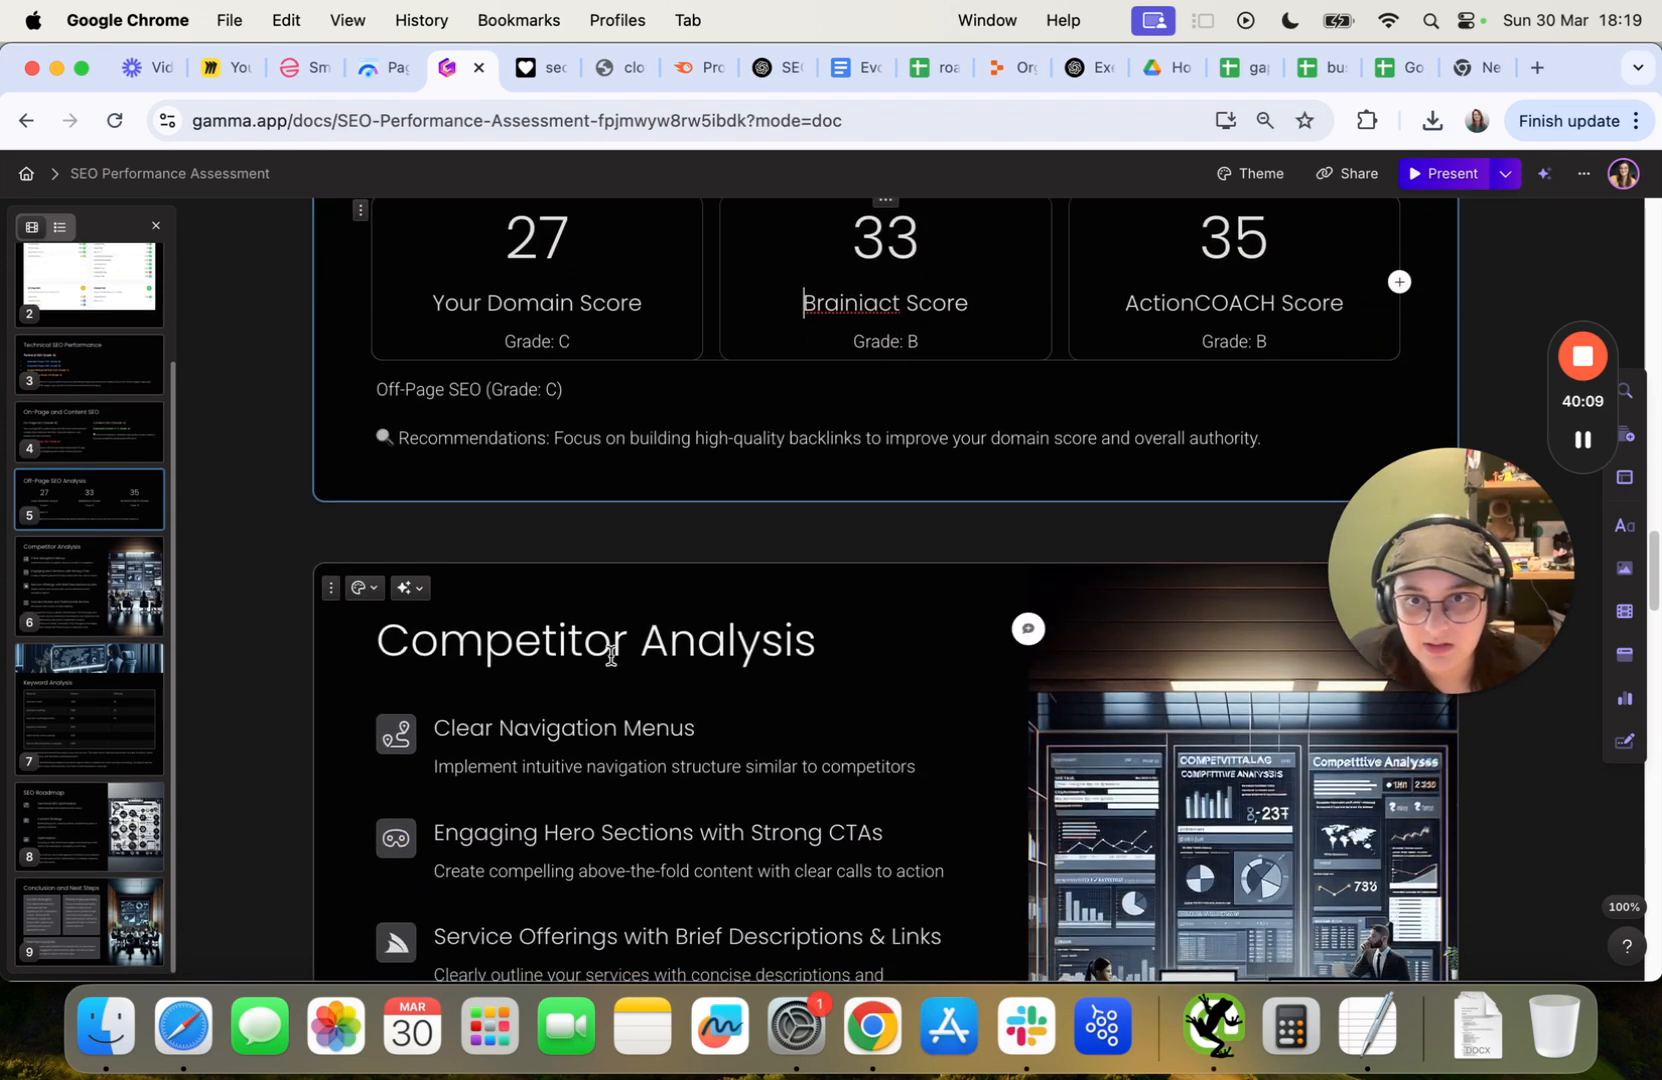
{"action": "scroll", "coordinate": [612, 657], "scroll_direction": "up", "scroll_amount": 6}
{"action": "scroll", "coordinate": [612, 657], "scroll_direction": "up", "scroll_amount": 9}
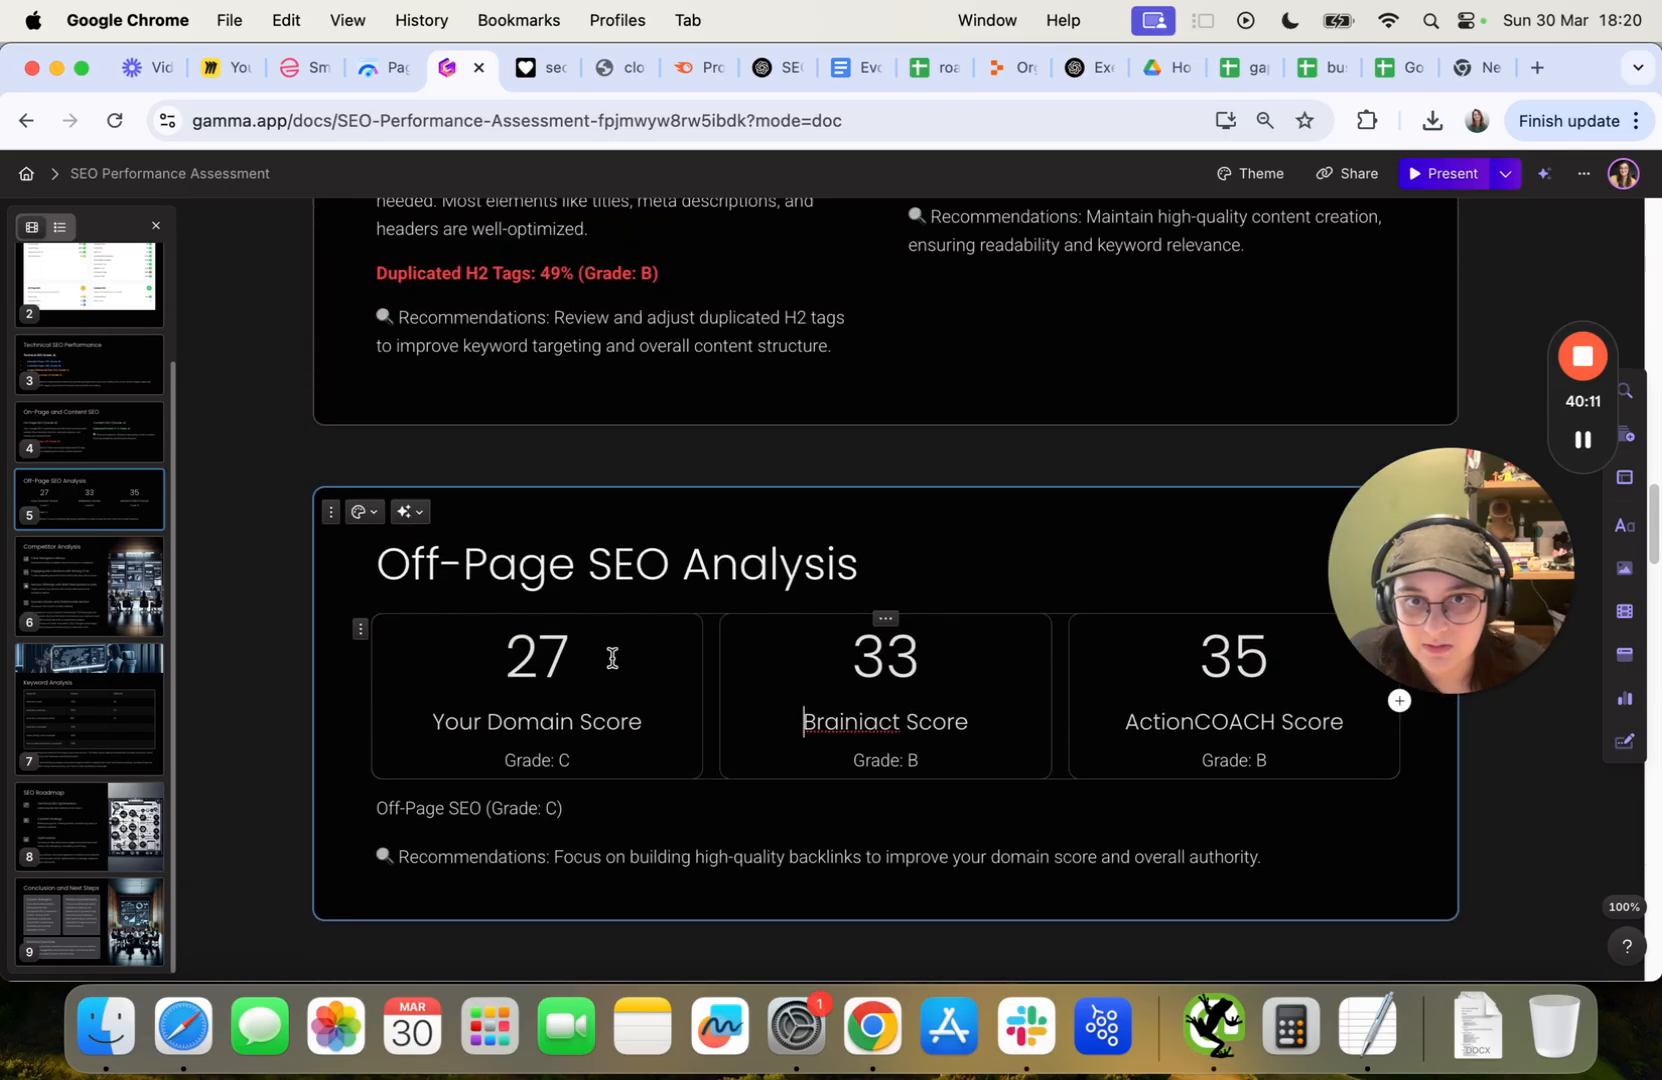
{"action": "scroll", "coordinate": [612, 657], "scroll_direction": "down", "scroll_amount": 3}
{"action": "scroll", "coordinate": [614, 662], "scroll_direction": "up", "scroll_amount": 3}
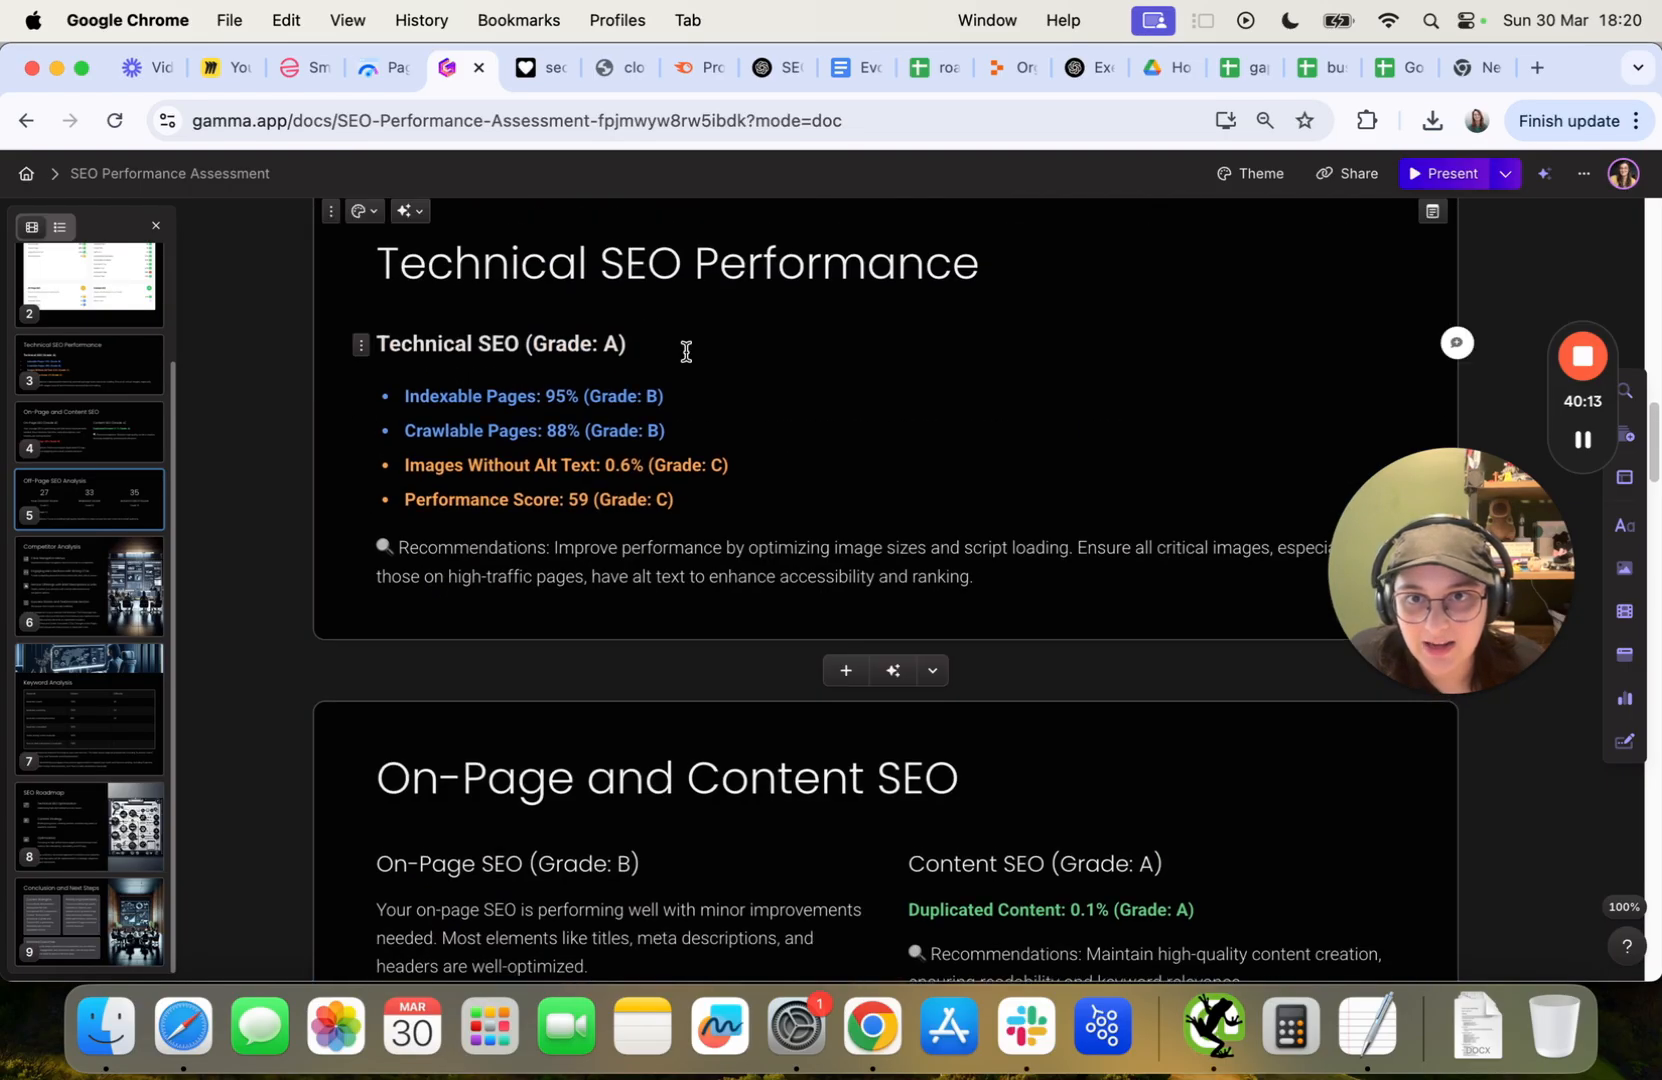
{"action": "scroll", "coordinate": [710, 436], "scroll_direction": "up", "scroll_amount": 1}
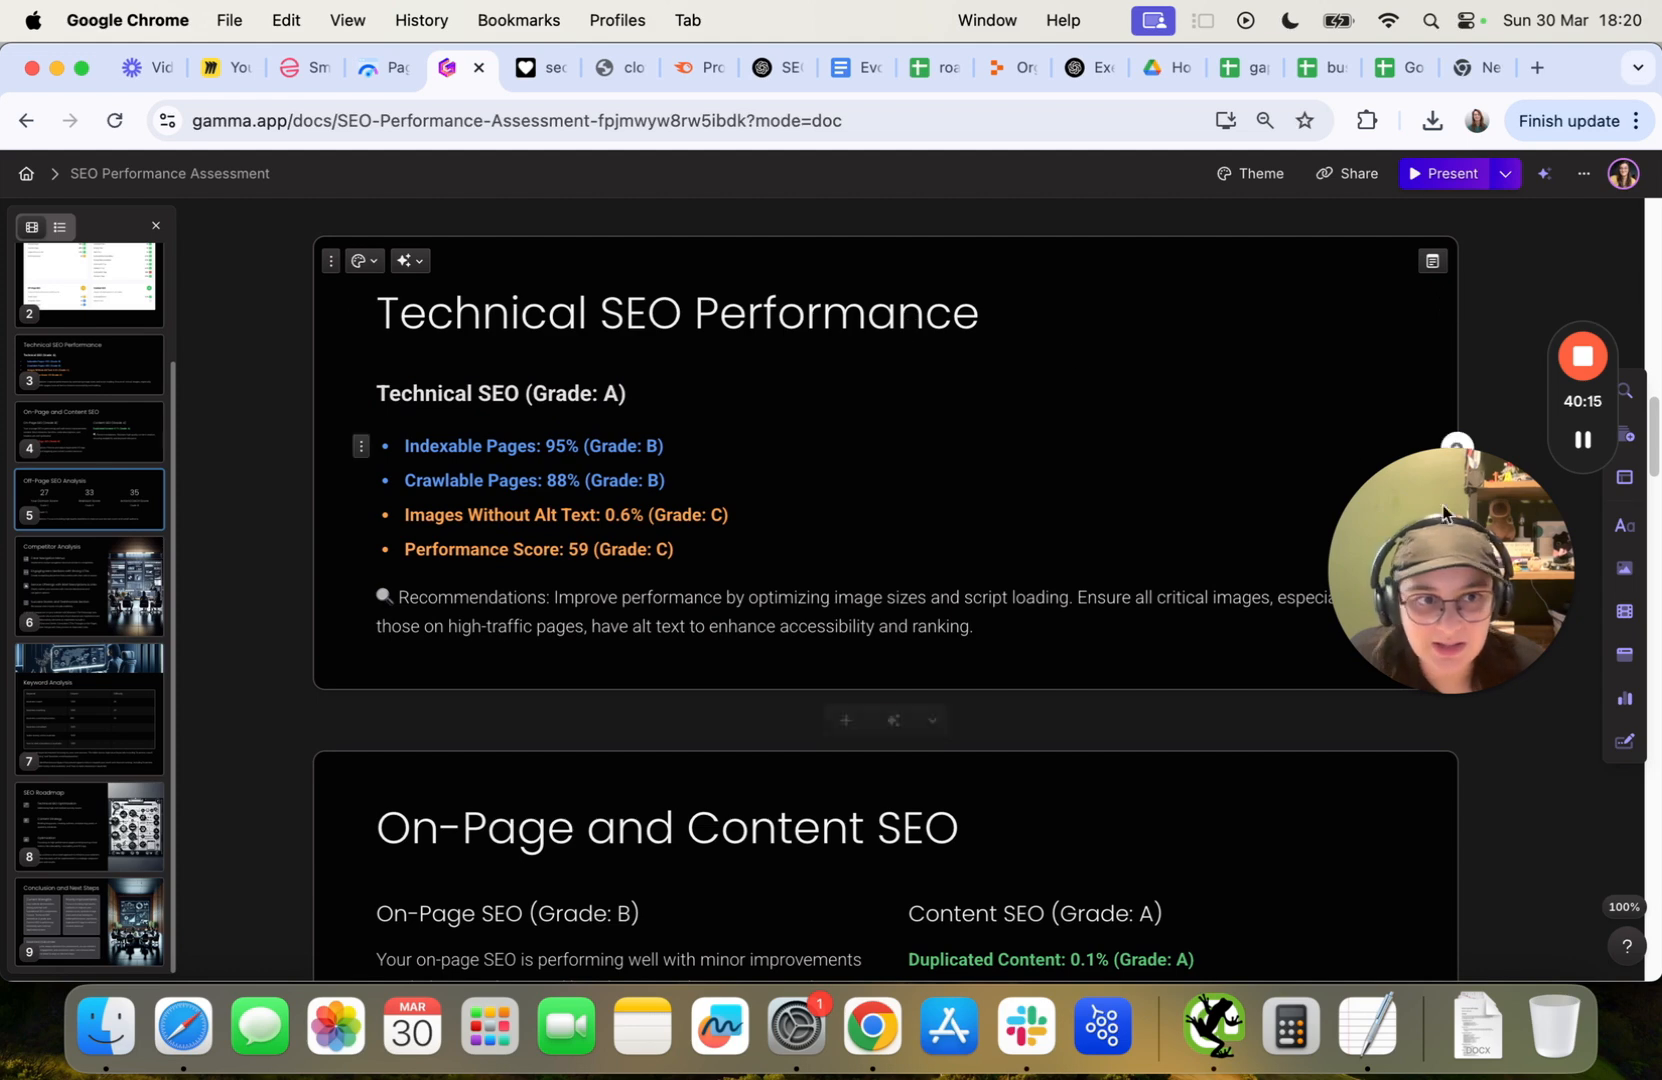
Review the presentation from the opening card down to the SEO Roadmap card, including Scores breakdown, Competitor Analysis and Keyword Analysis.
{"action": "left_click", "coordinate": [1584, 440]}
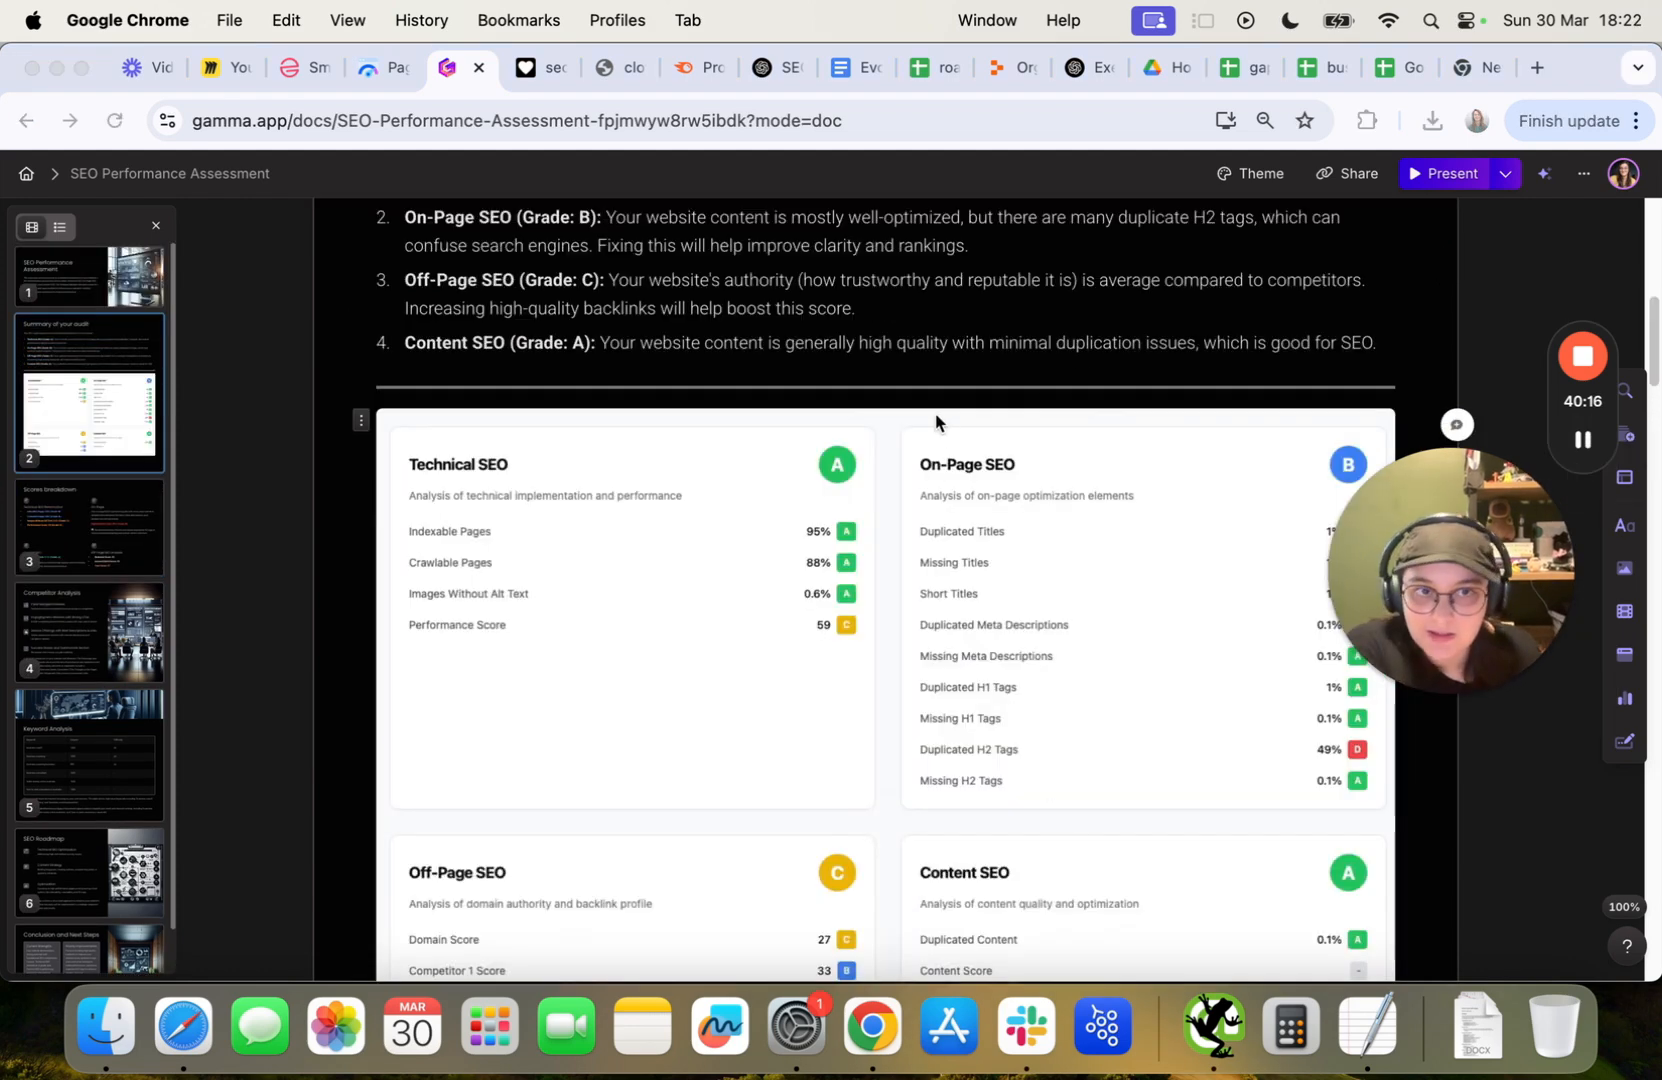
{"action": "scroll", "coordinate": [709, 513], "scroll_direction": "up", "scroll_amount": 10}
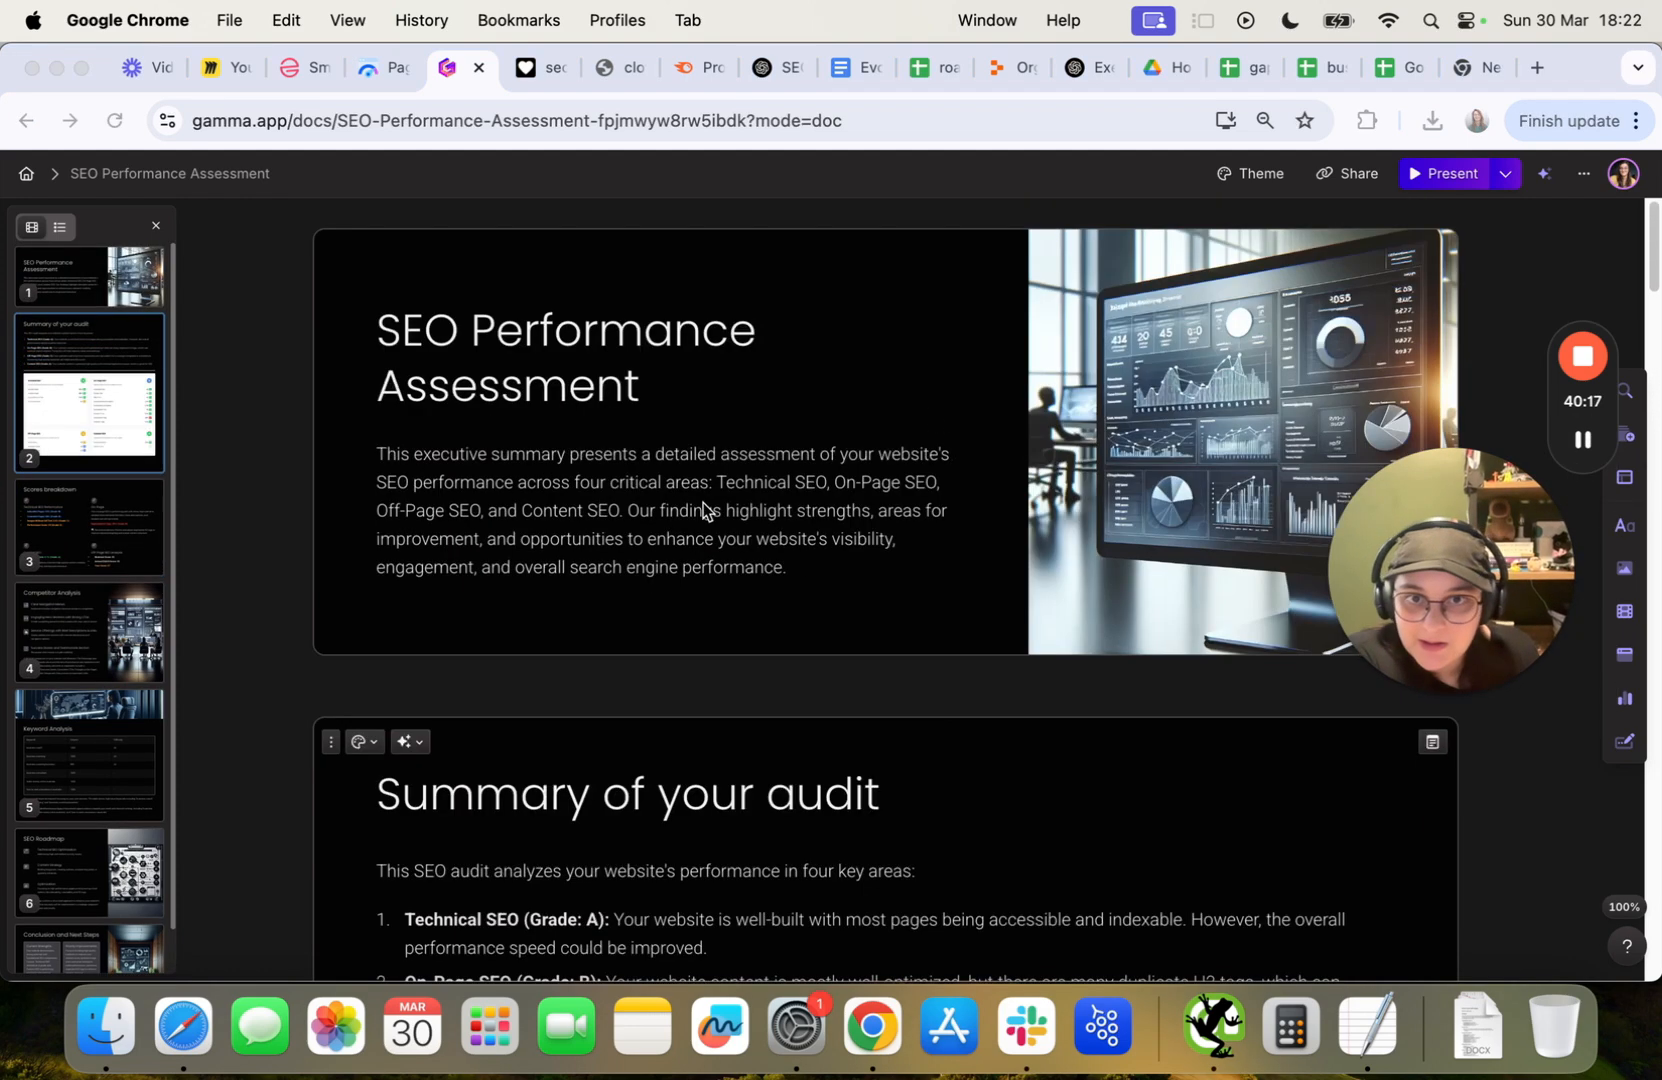
{"action": "scroll", "coordinate": [493, 556], "scroll_direction": "down", "scroll_amount": 10}
{"action": "scroll", "coordinate": [545, 427], "scroll_direction": "down", "scroll_amount": 8}
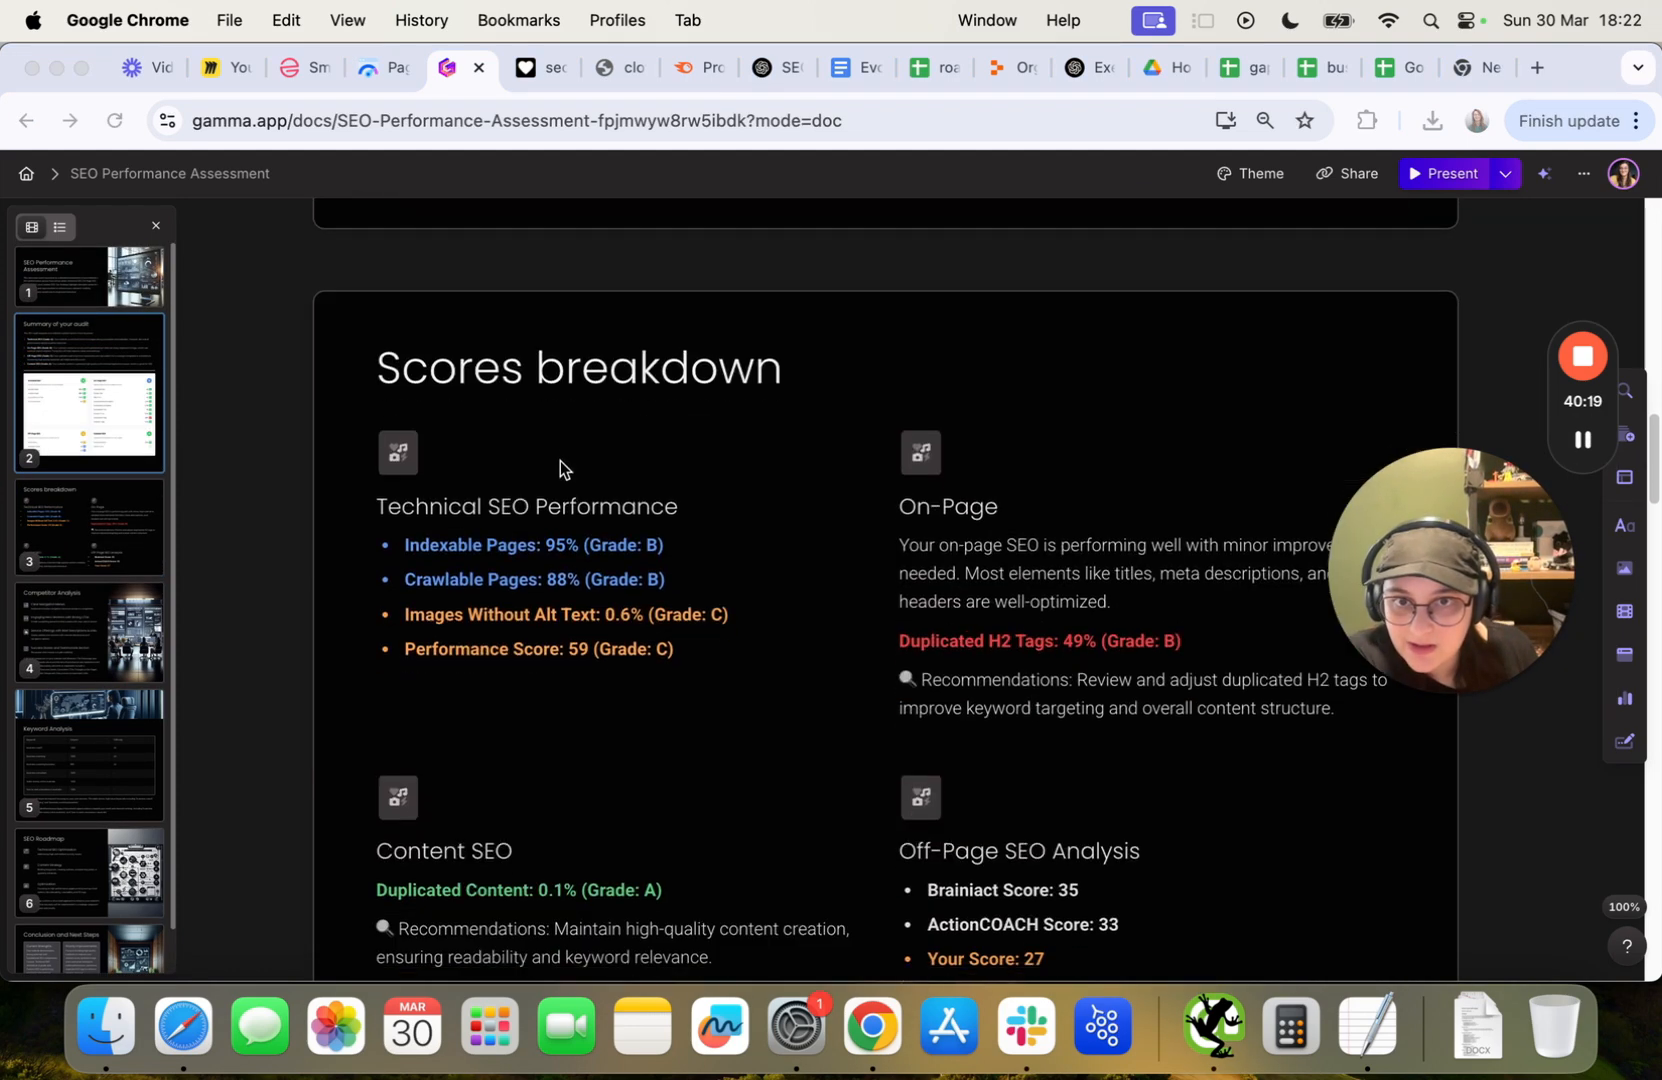
{"action": "scroll", "coordinate": [555, 439], "scroll_direction": "down", "scroll_amount": 10}
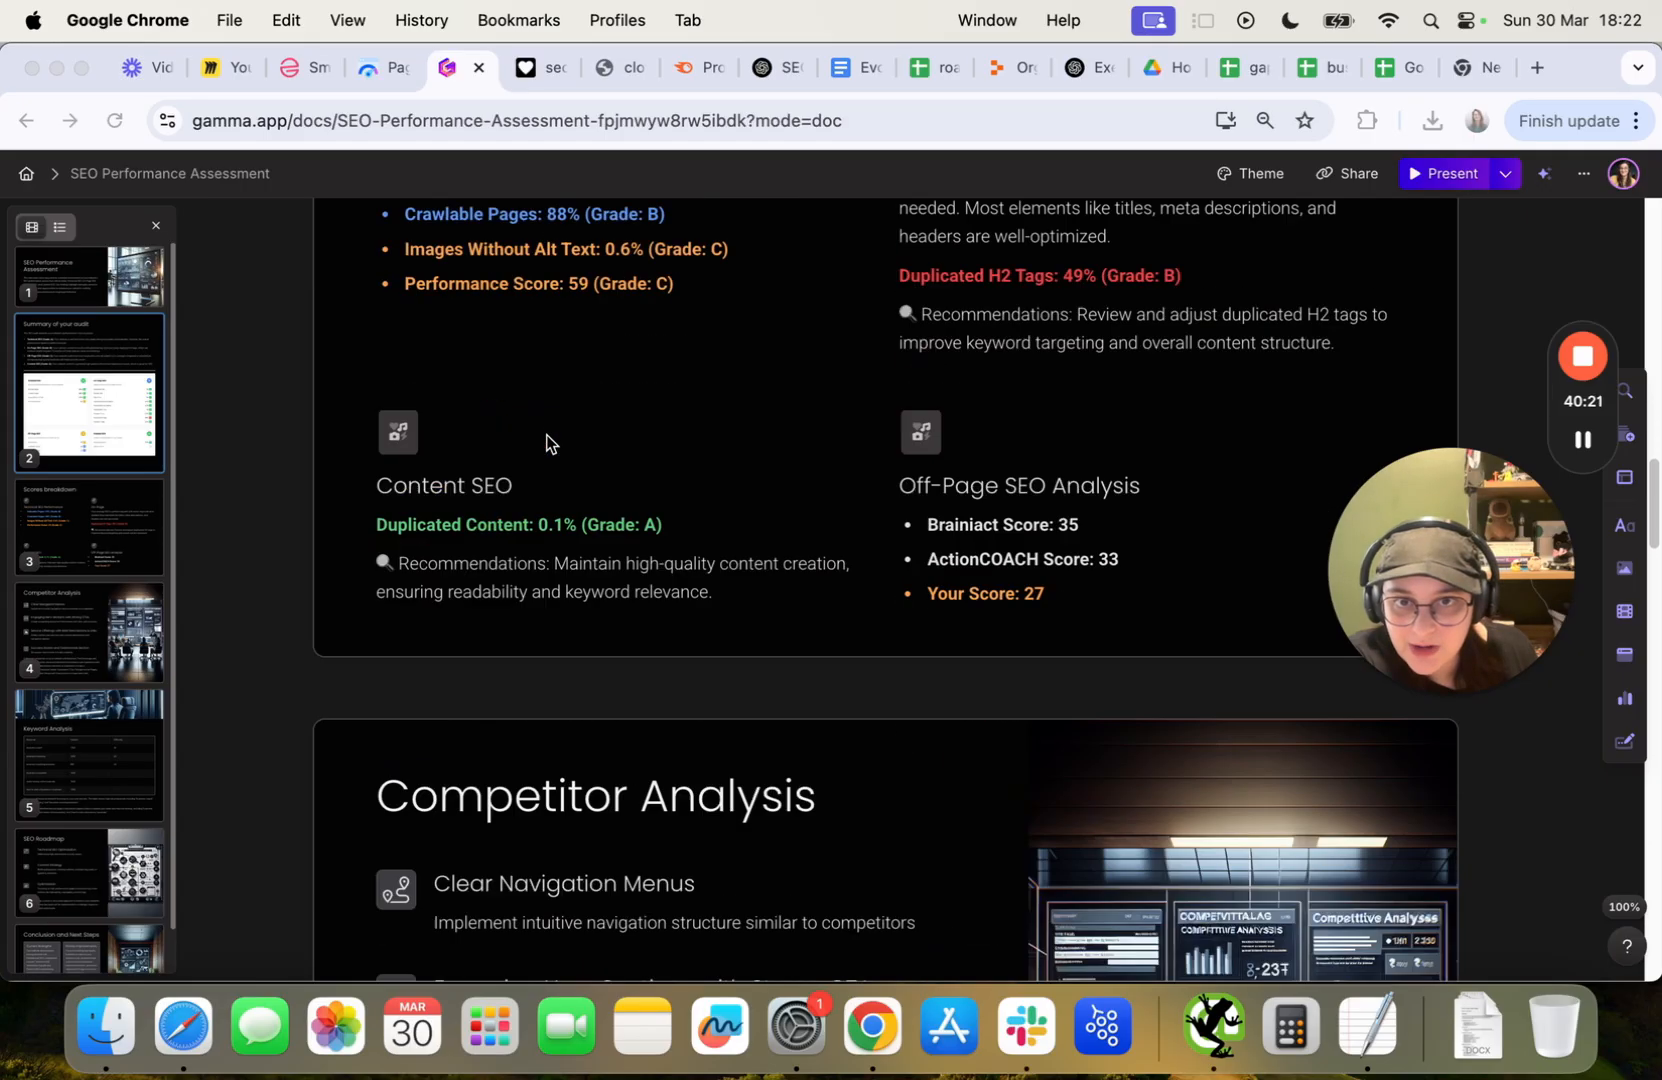
{"action": "scroll", "coordinate": [664, 506], "scroll_direction": "down", "scroll_amount": 6}
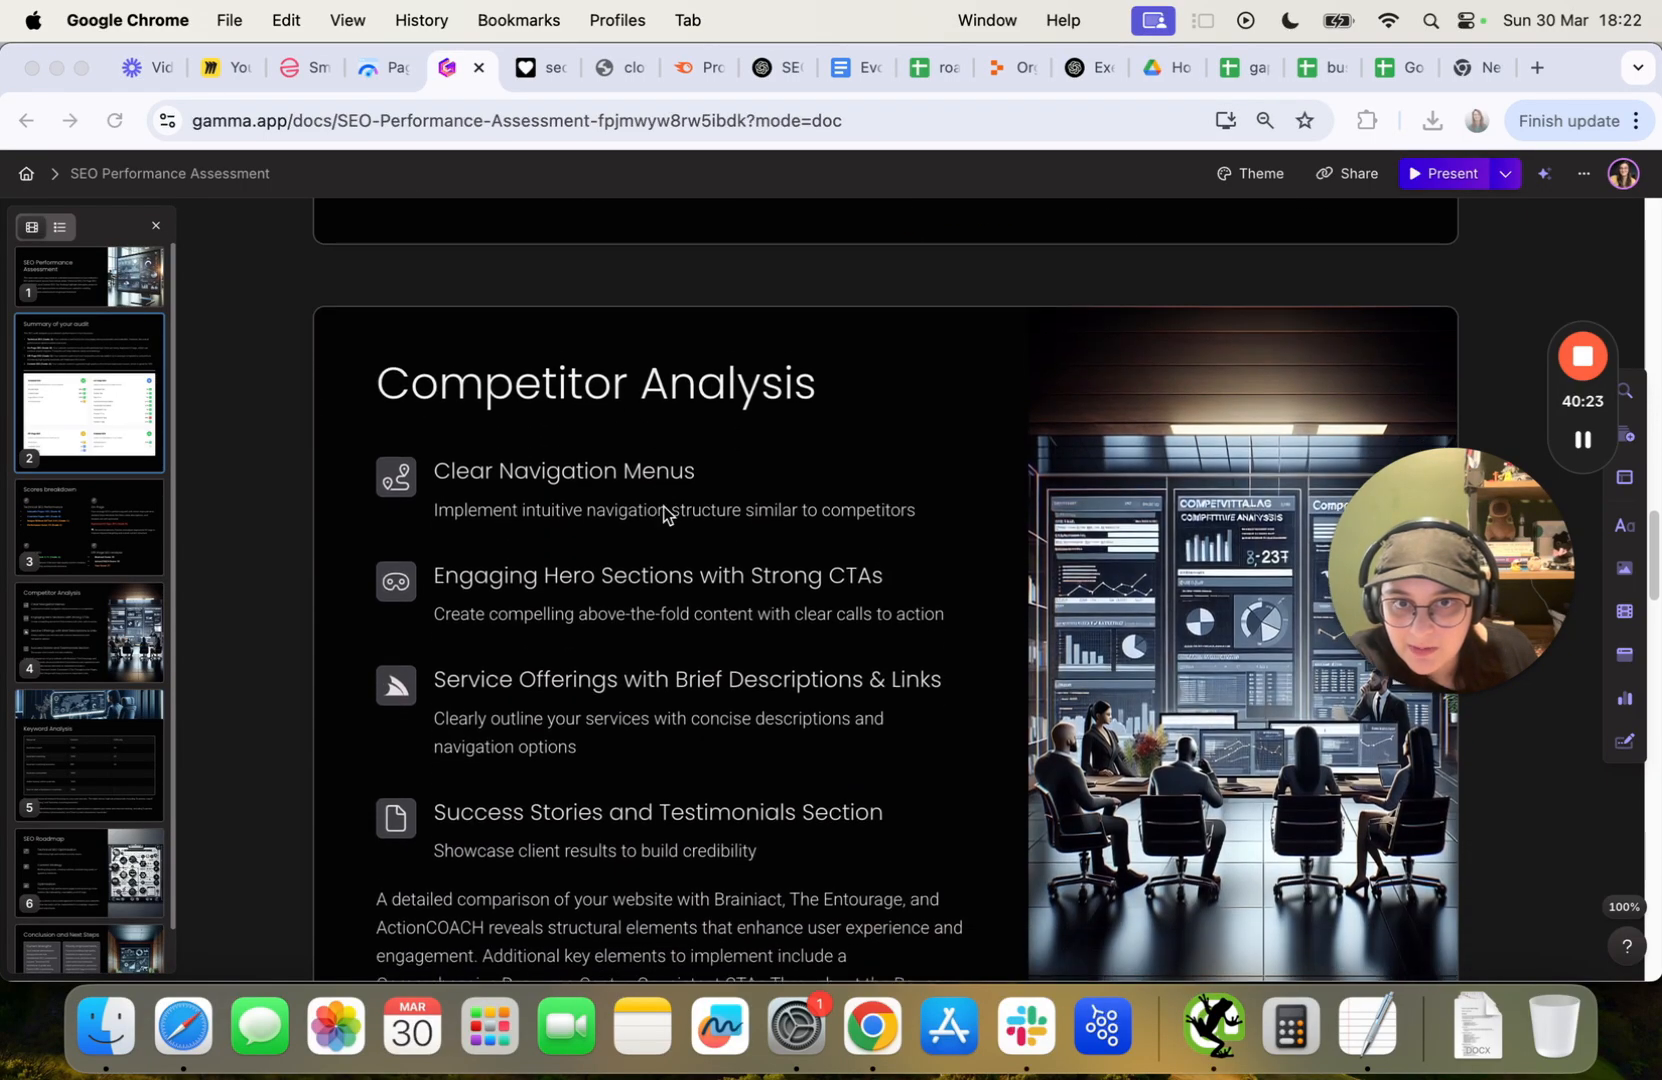
{"action": "scroll", "coordinate": [746, 606], "scroll_direction": "down", "scroll_amount": 20}
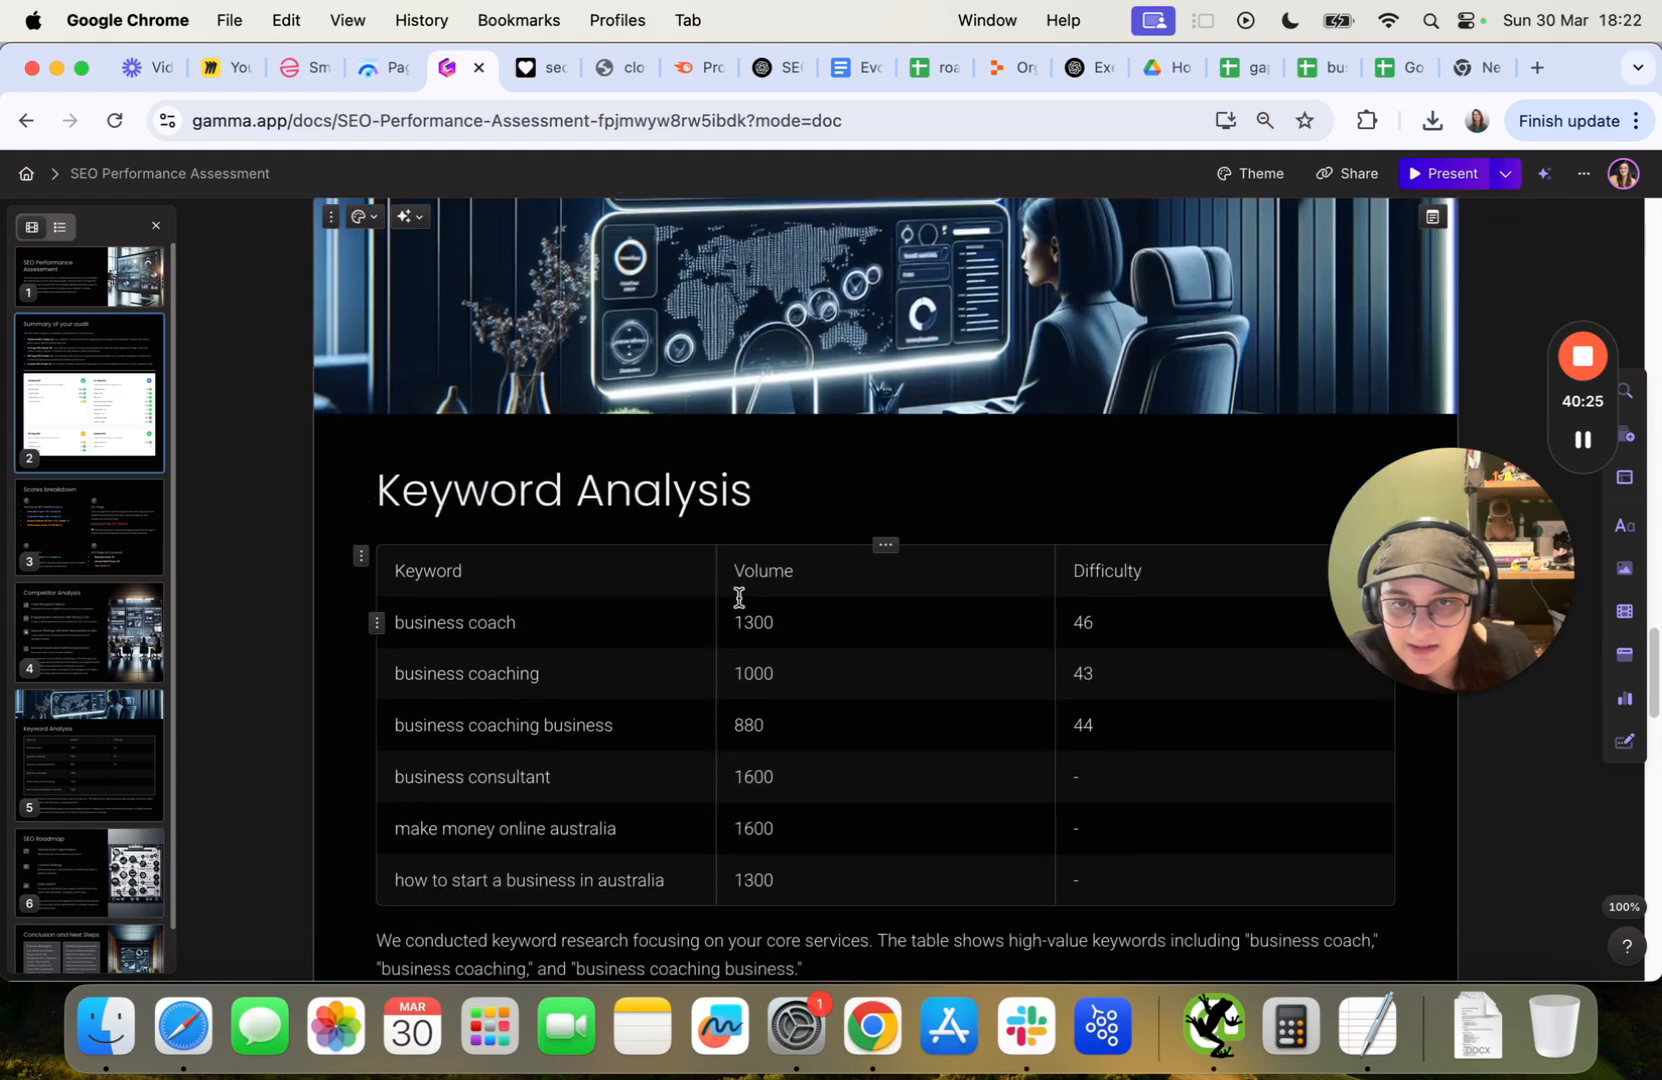
{"action": "scroll", "coordinate": [694, 549], "scroll_direction": "down", "scroll_amount": 15}
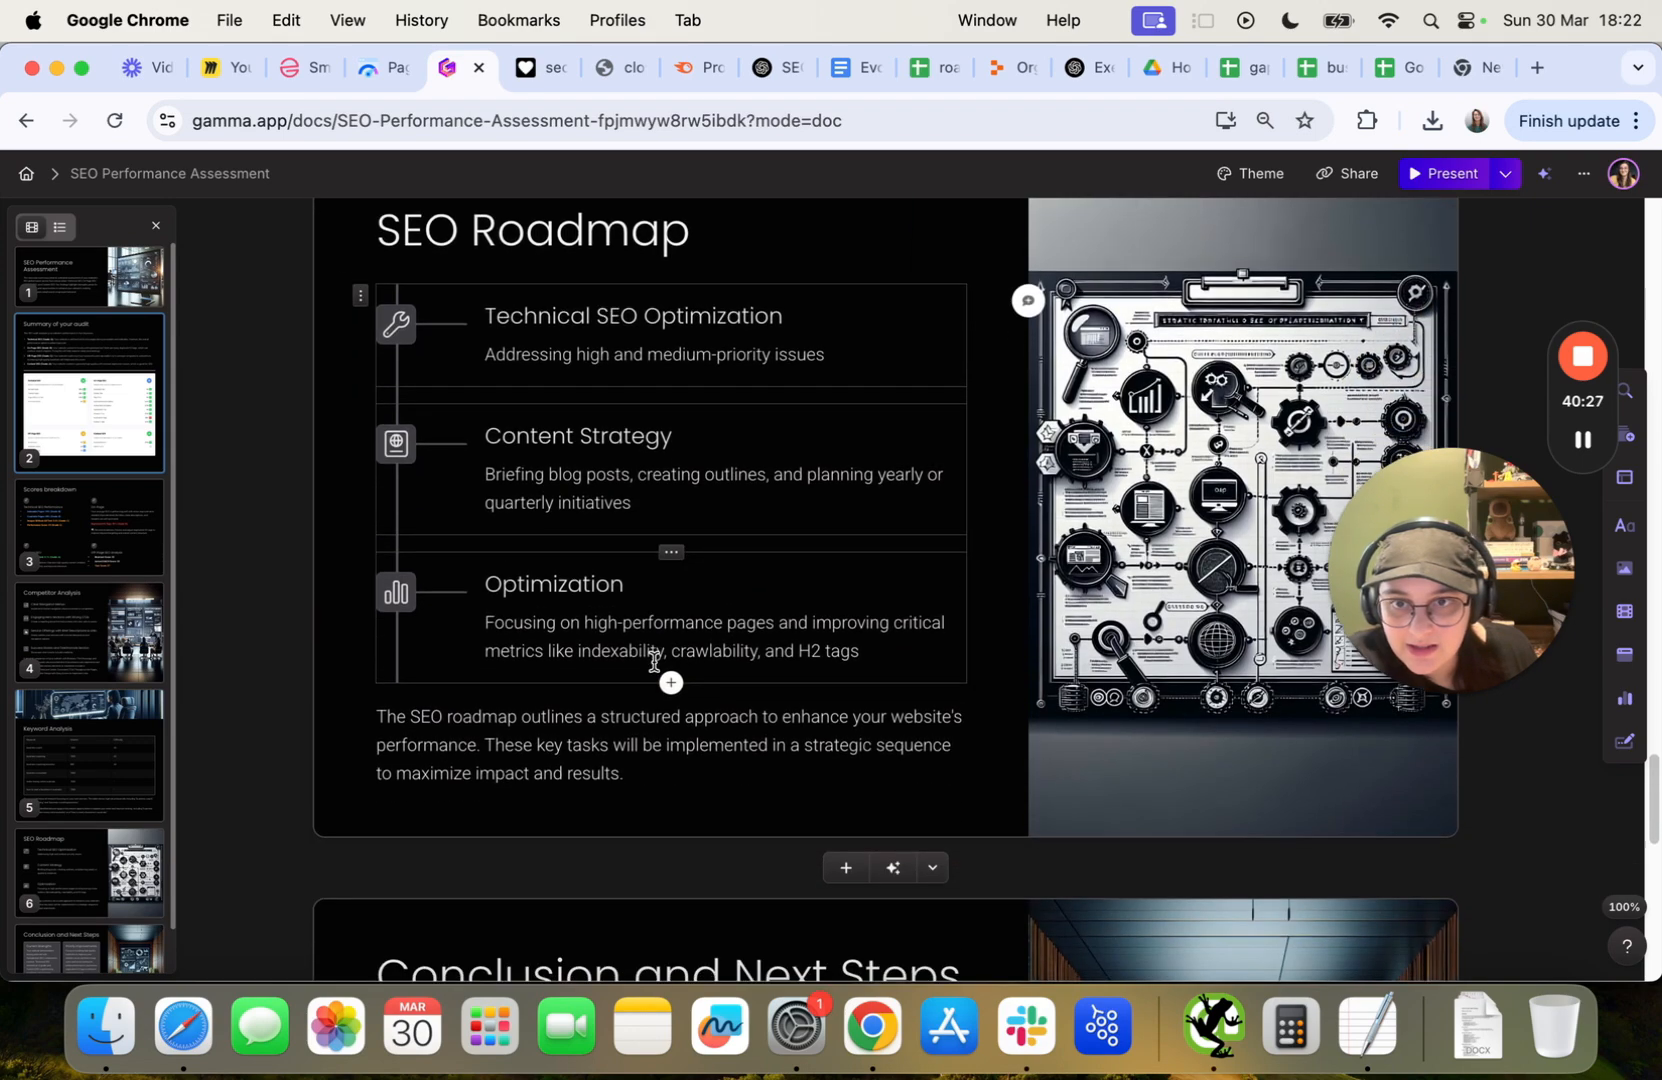
{"action": "scroll", "coordinate": [651, 660], "scroll_direction": "up", "scroll_amount": 10}
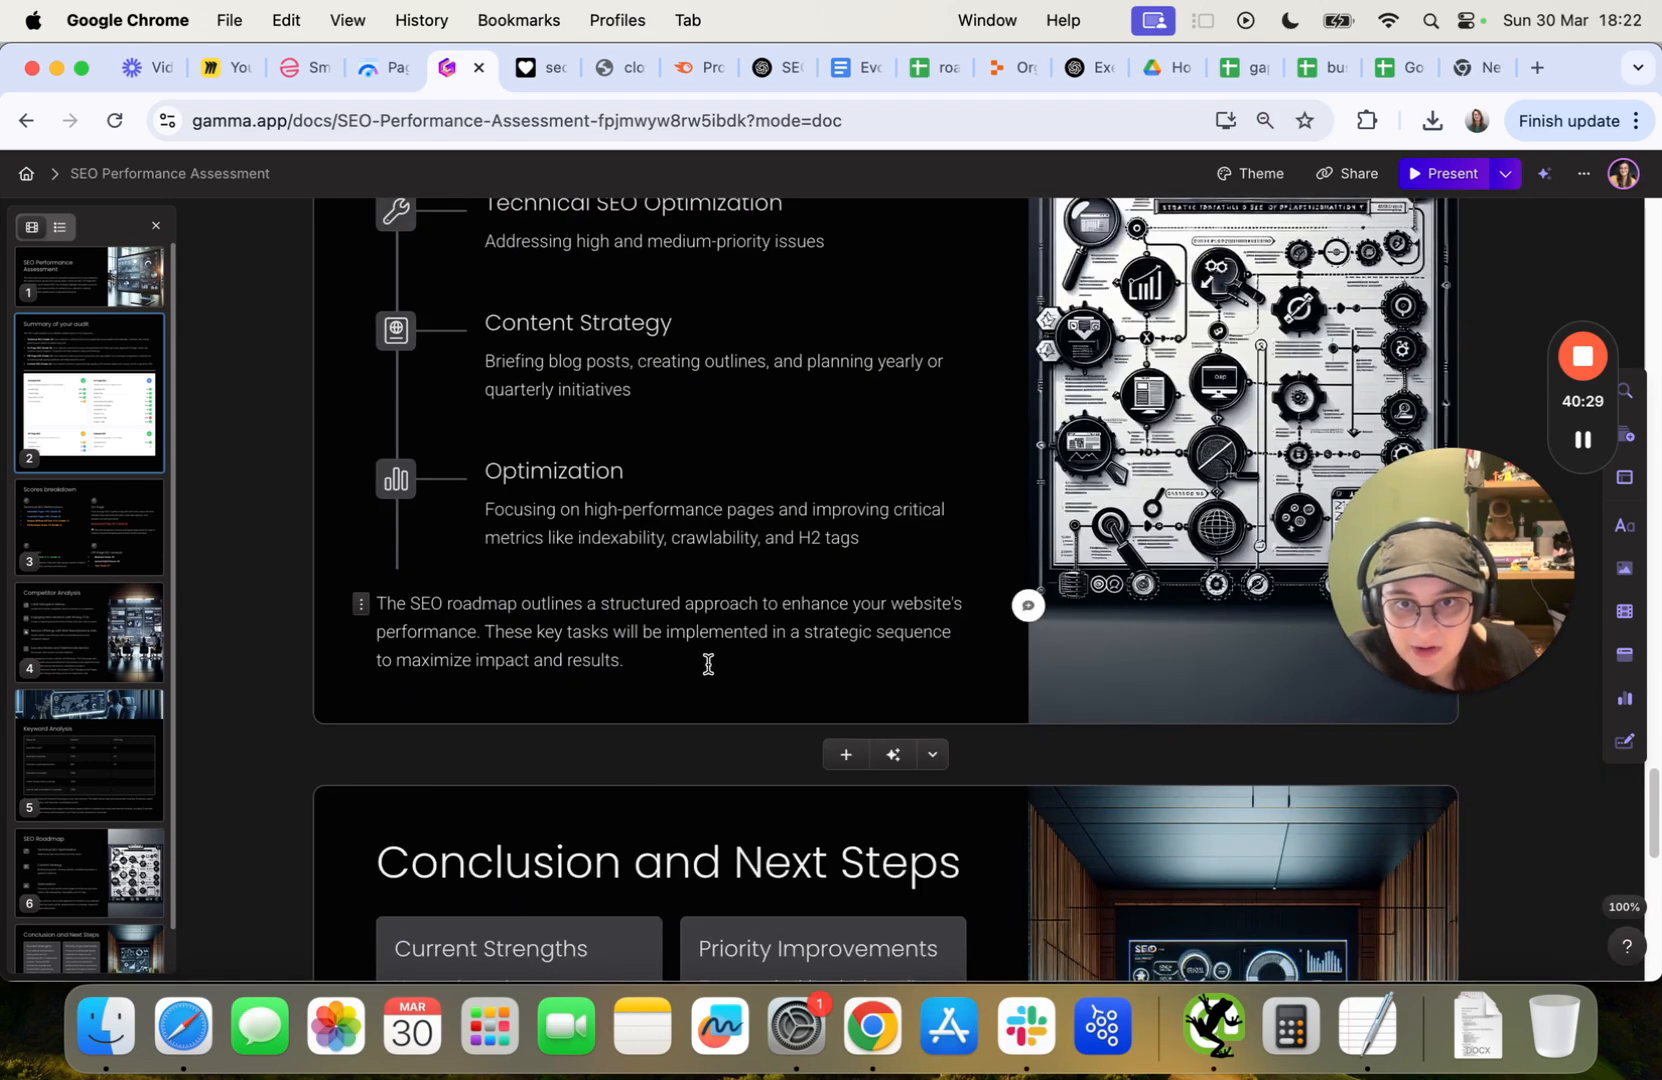
Insert an empty info box below the closing paragraph of the SEO Roadmap card.
{"action": "left_click", "coordinate": [679, 660]}
{"action": "key", "text": "Return"}
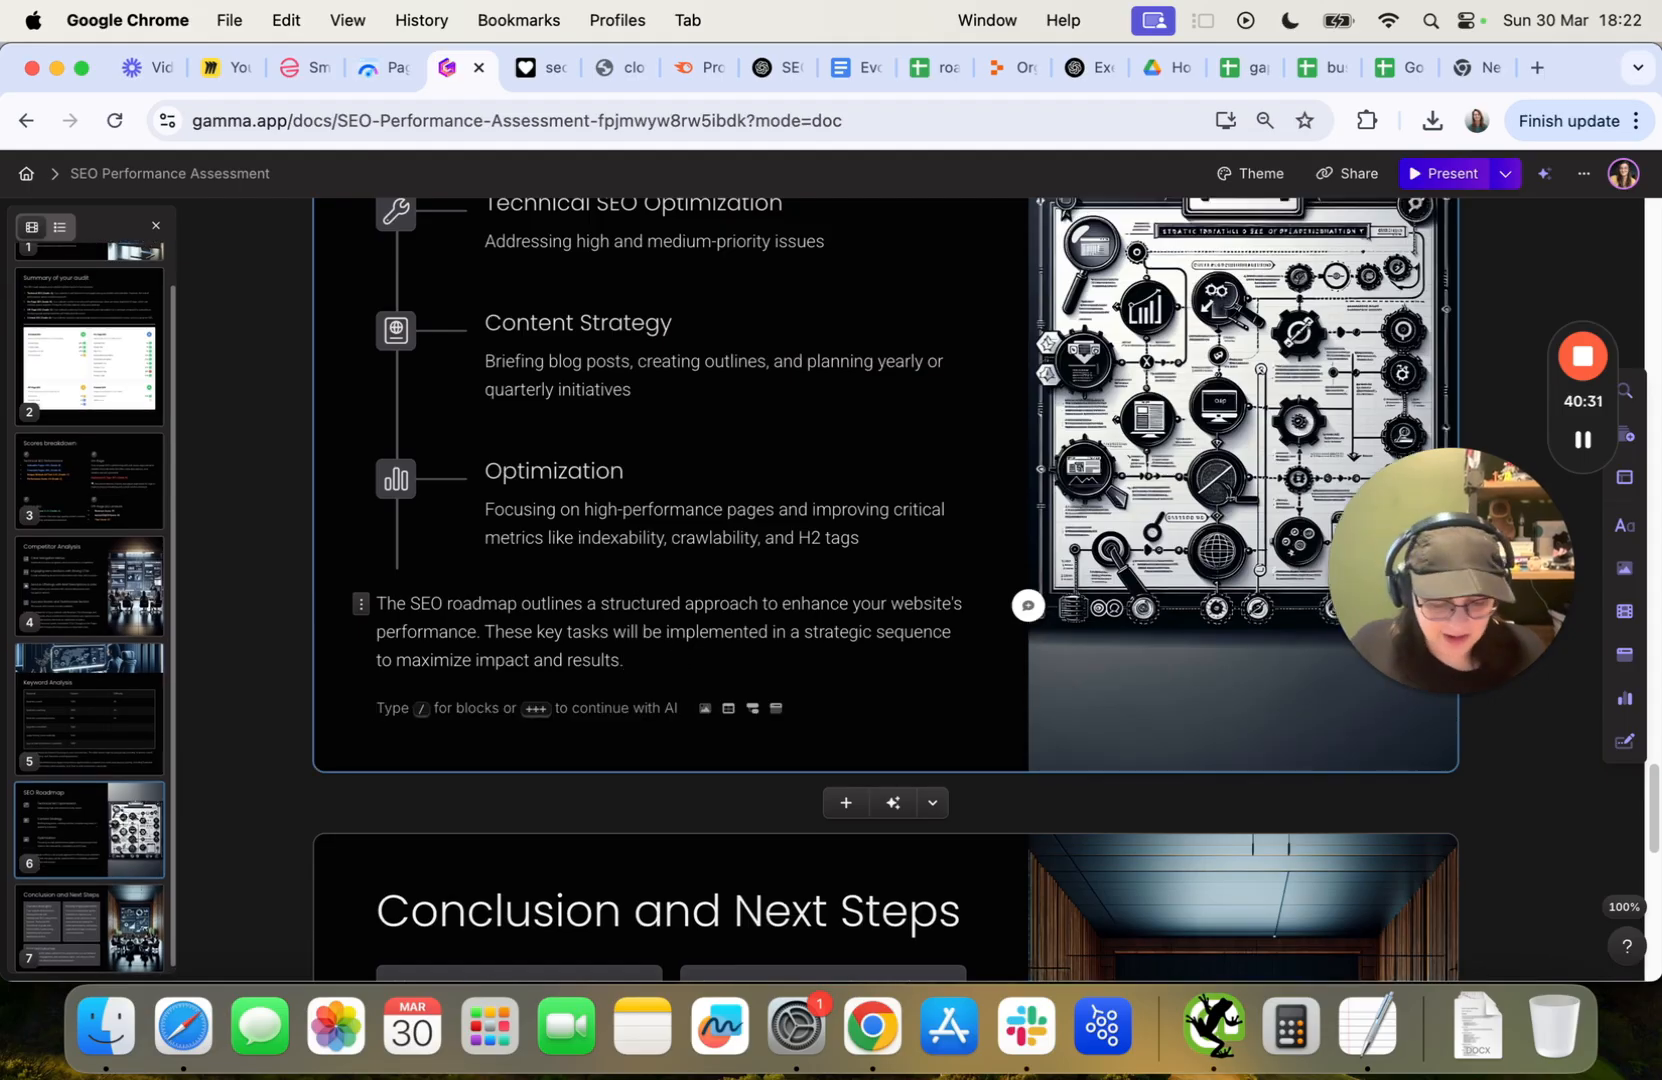
{"action": "type", "text": "/info"}
{"action": "key", "text": "Return"}
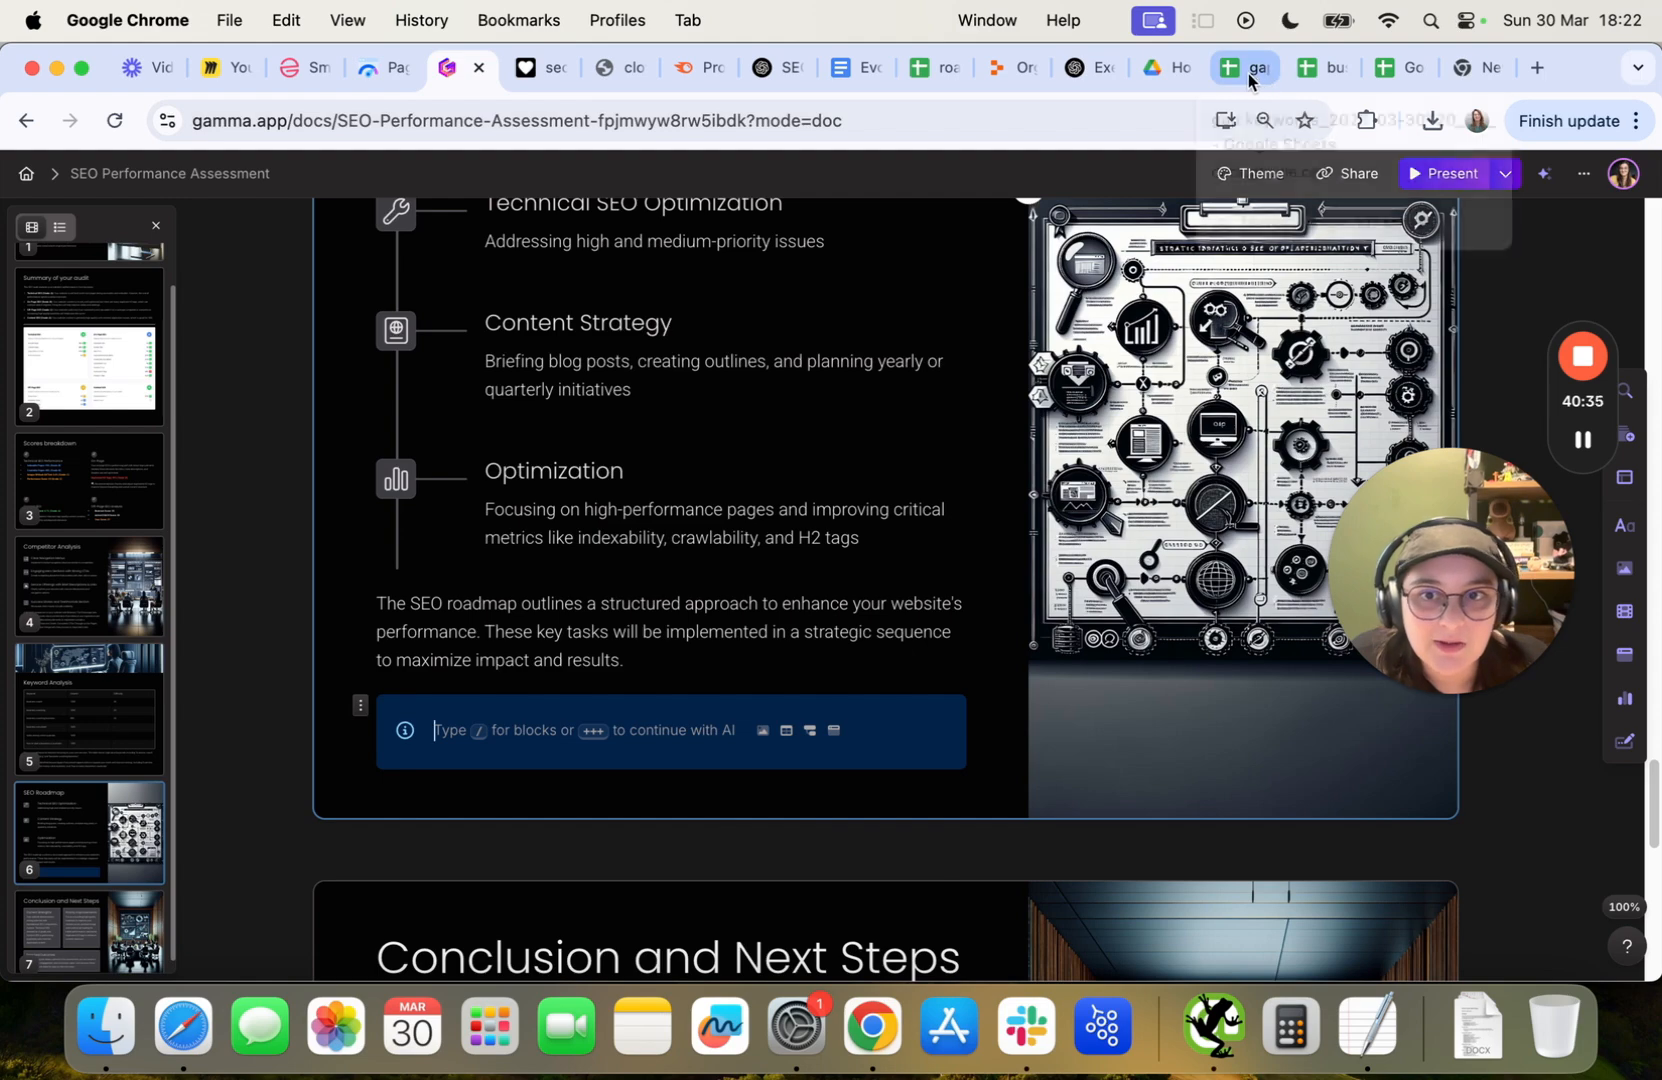
{"action": "scroll", "coordinate": [842, 338], "scroll_direction": "up", "scroll_amount": 5}
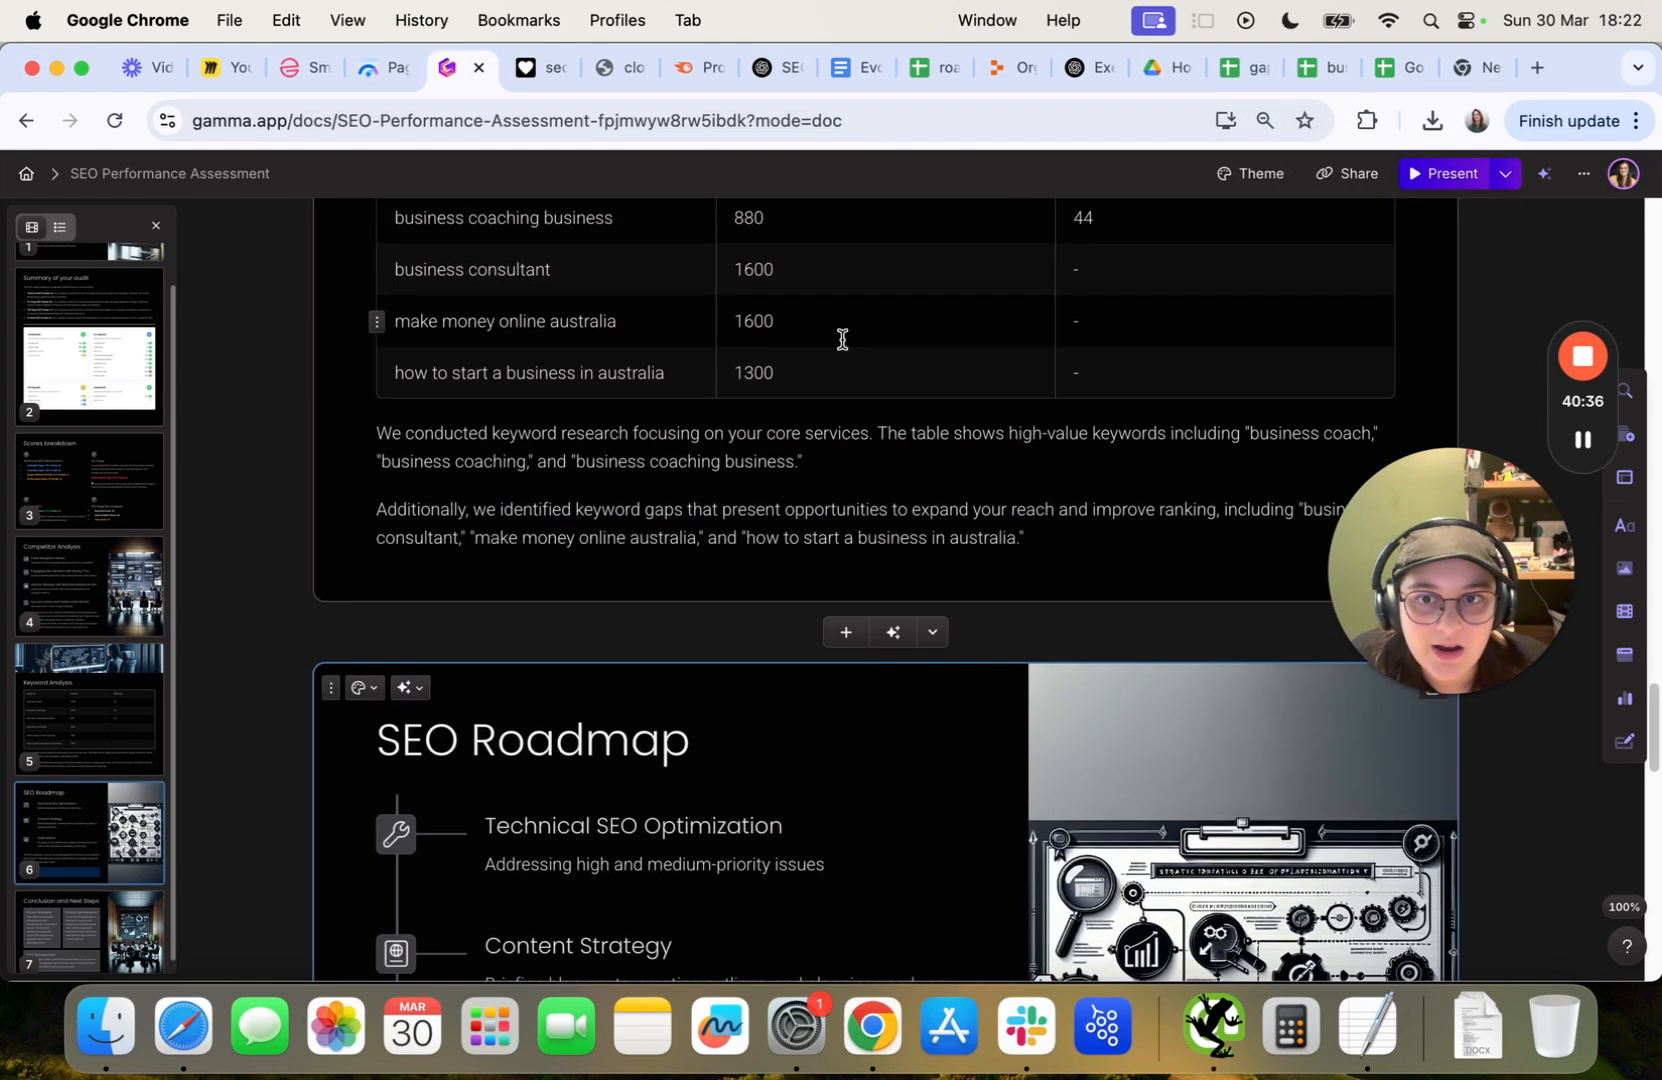
{"action": "scroll", "coordinate": [842, 338], "scroll_direction": "down", "scroll_amount": 5}
Copy the share link of the Evolve to Grow SEO Strategy document and paste it into the SEO Roadmap card's info box in Gamma.
{"action": "left_click", "coordinate": [845, 68]}
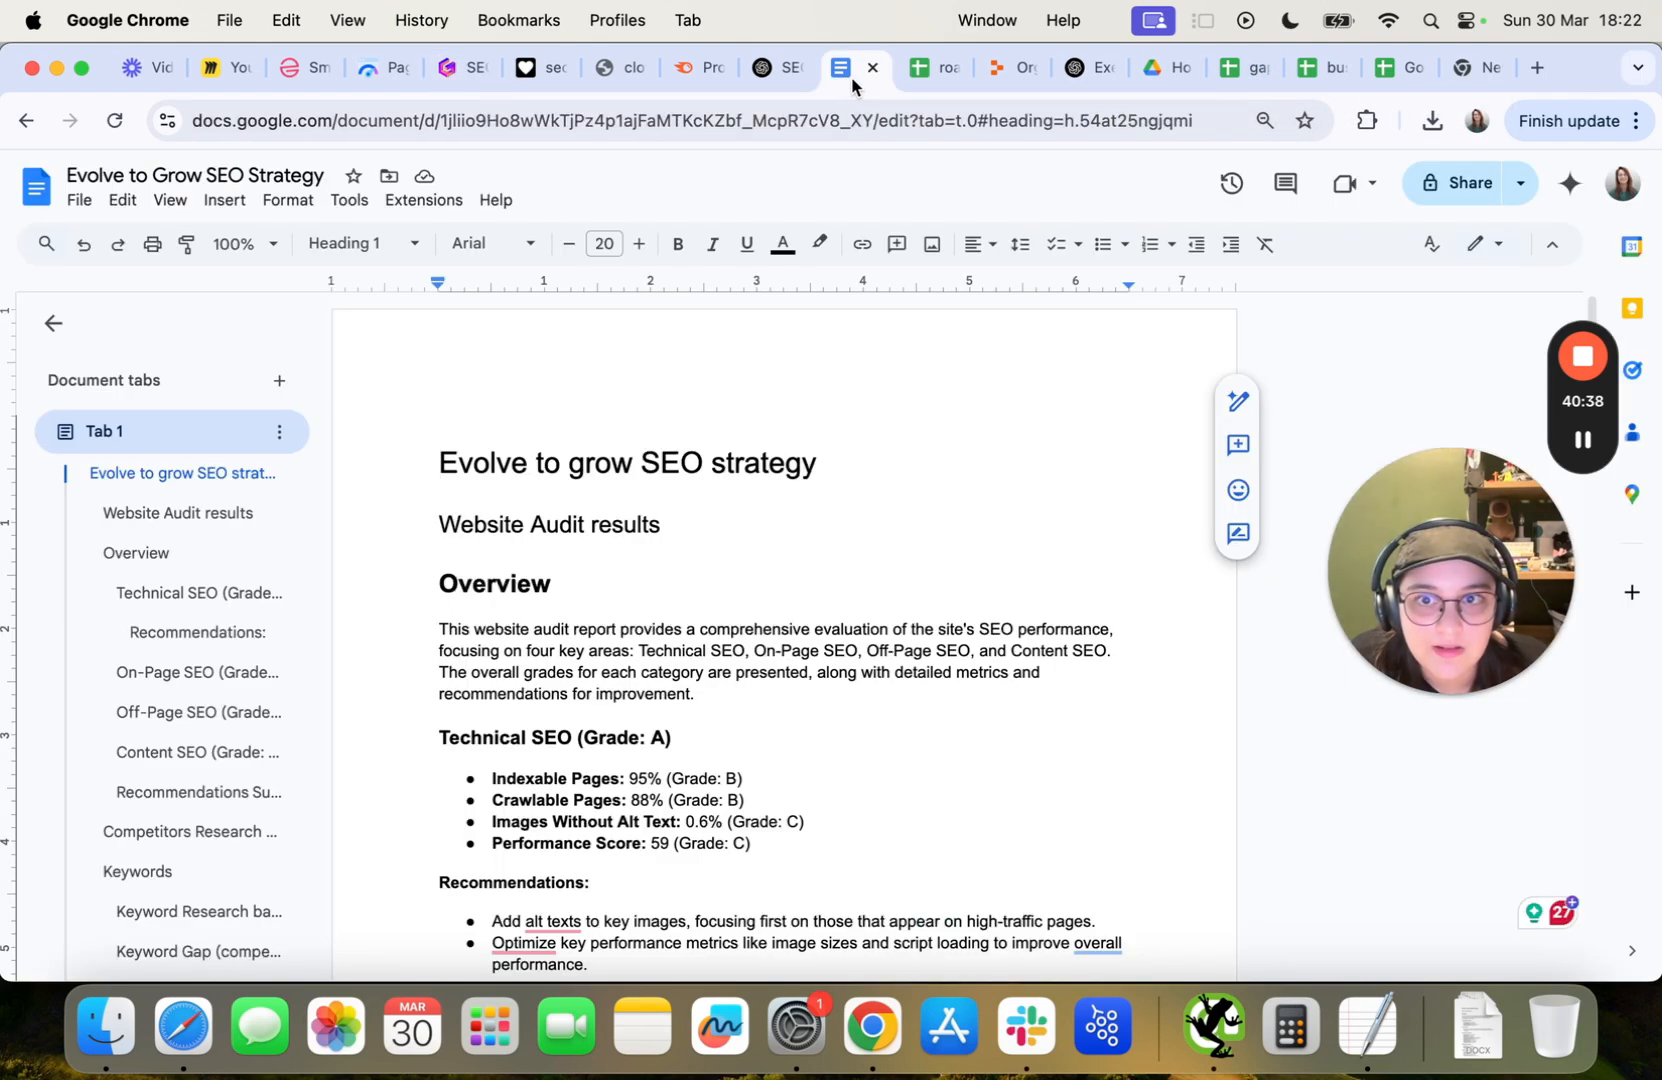
{"action": "scroll", "coordinate": [889, 441], "scroll_direction": "down", "scroll_amount": 20}
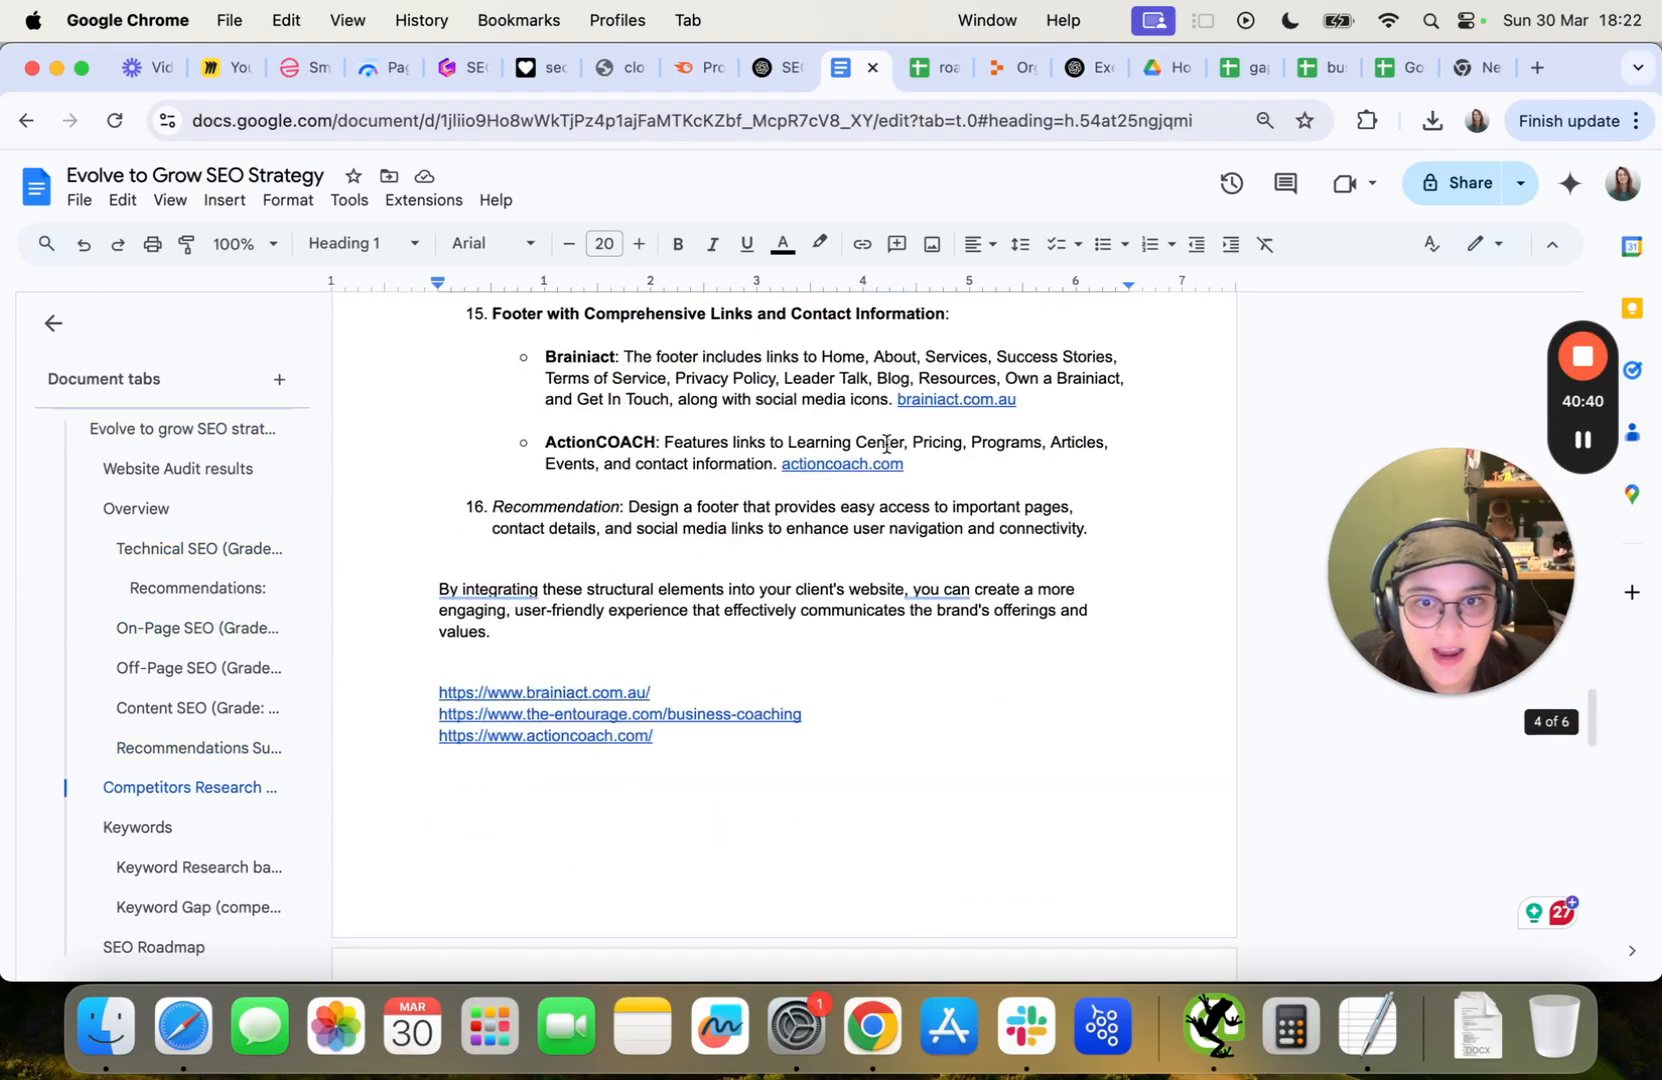
{"action": "scroll", "coordinate": [885, 442], "scroll_direction": "down", "scroll_amount": 5}
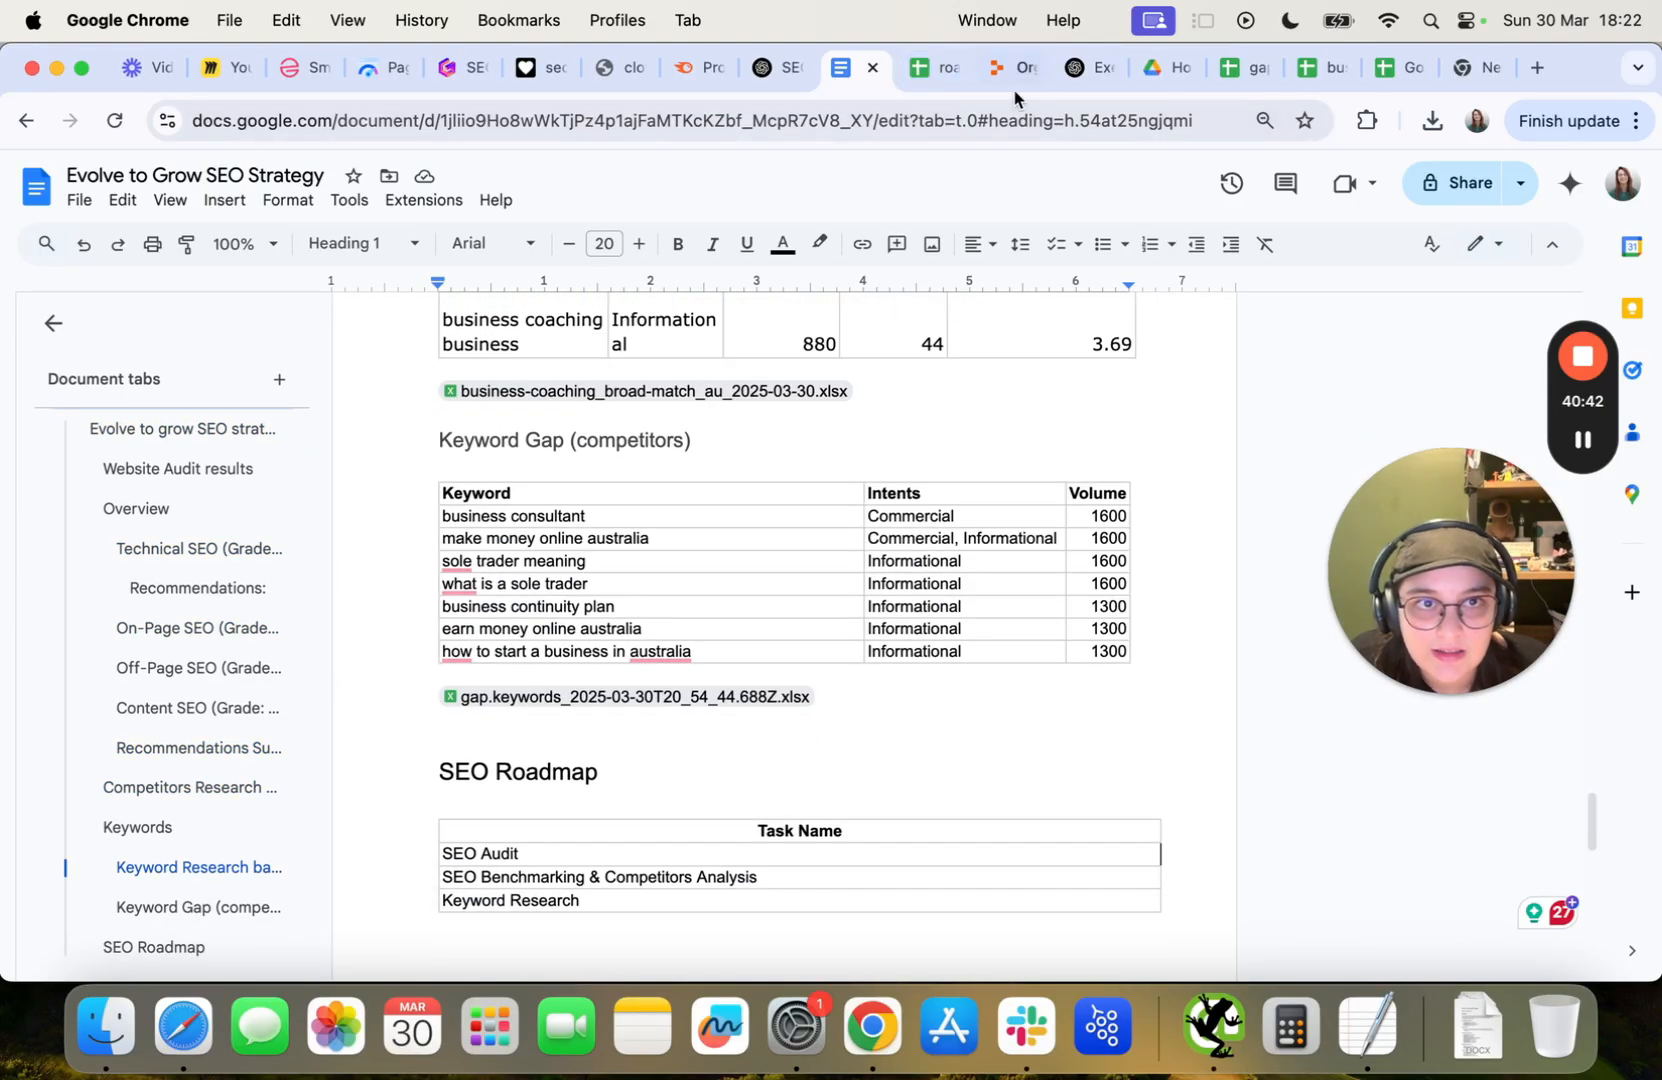
{"action": "left_click", "coordinate": [1440, 184]}
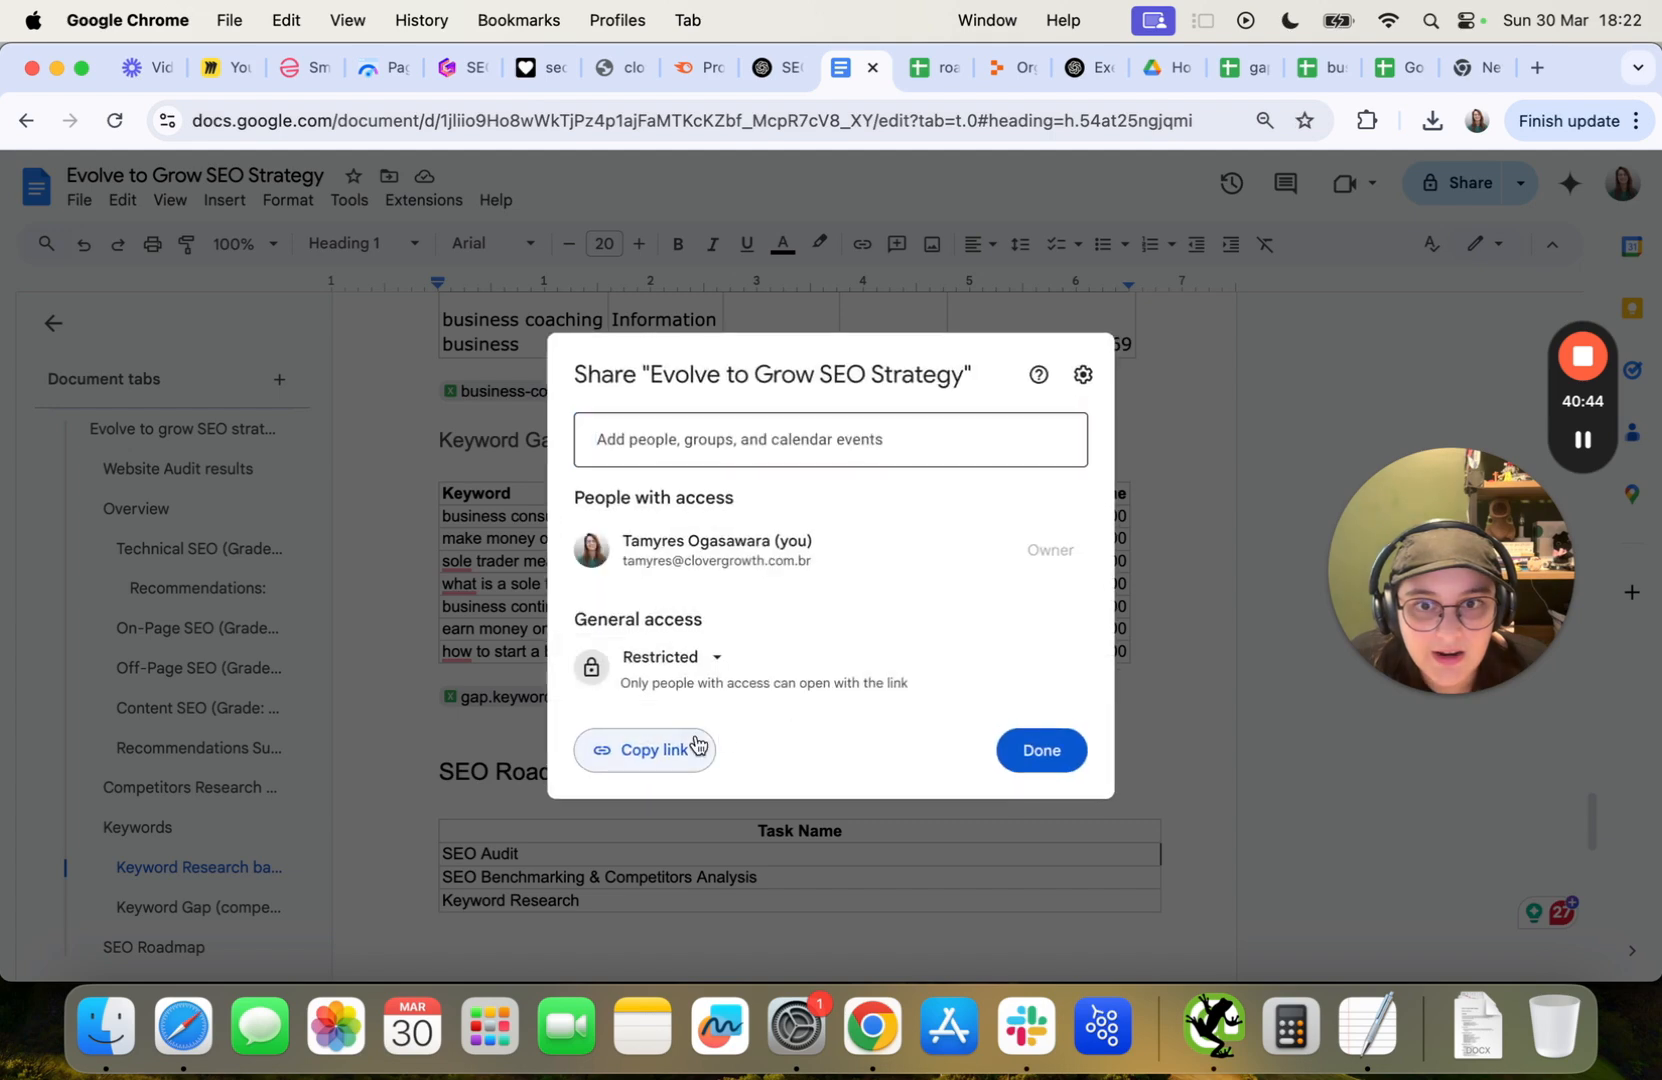
{"action": "left_click", "coordinate": [680, 750]}
{"action": "left_click", "coordinate": [1079, 762]}
{"action": "left_click", "coordinate": [945, 68]}
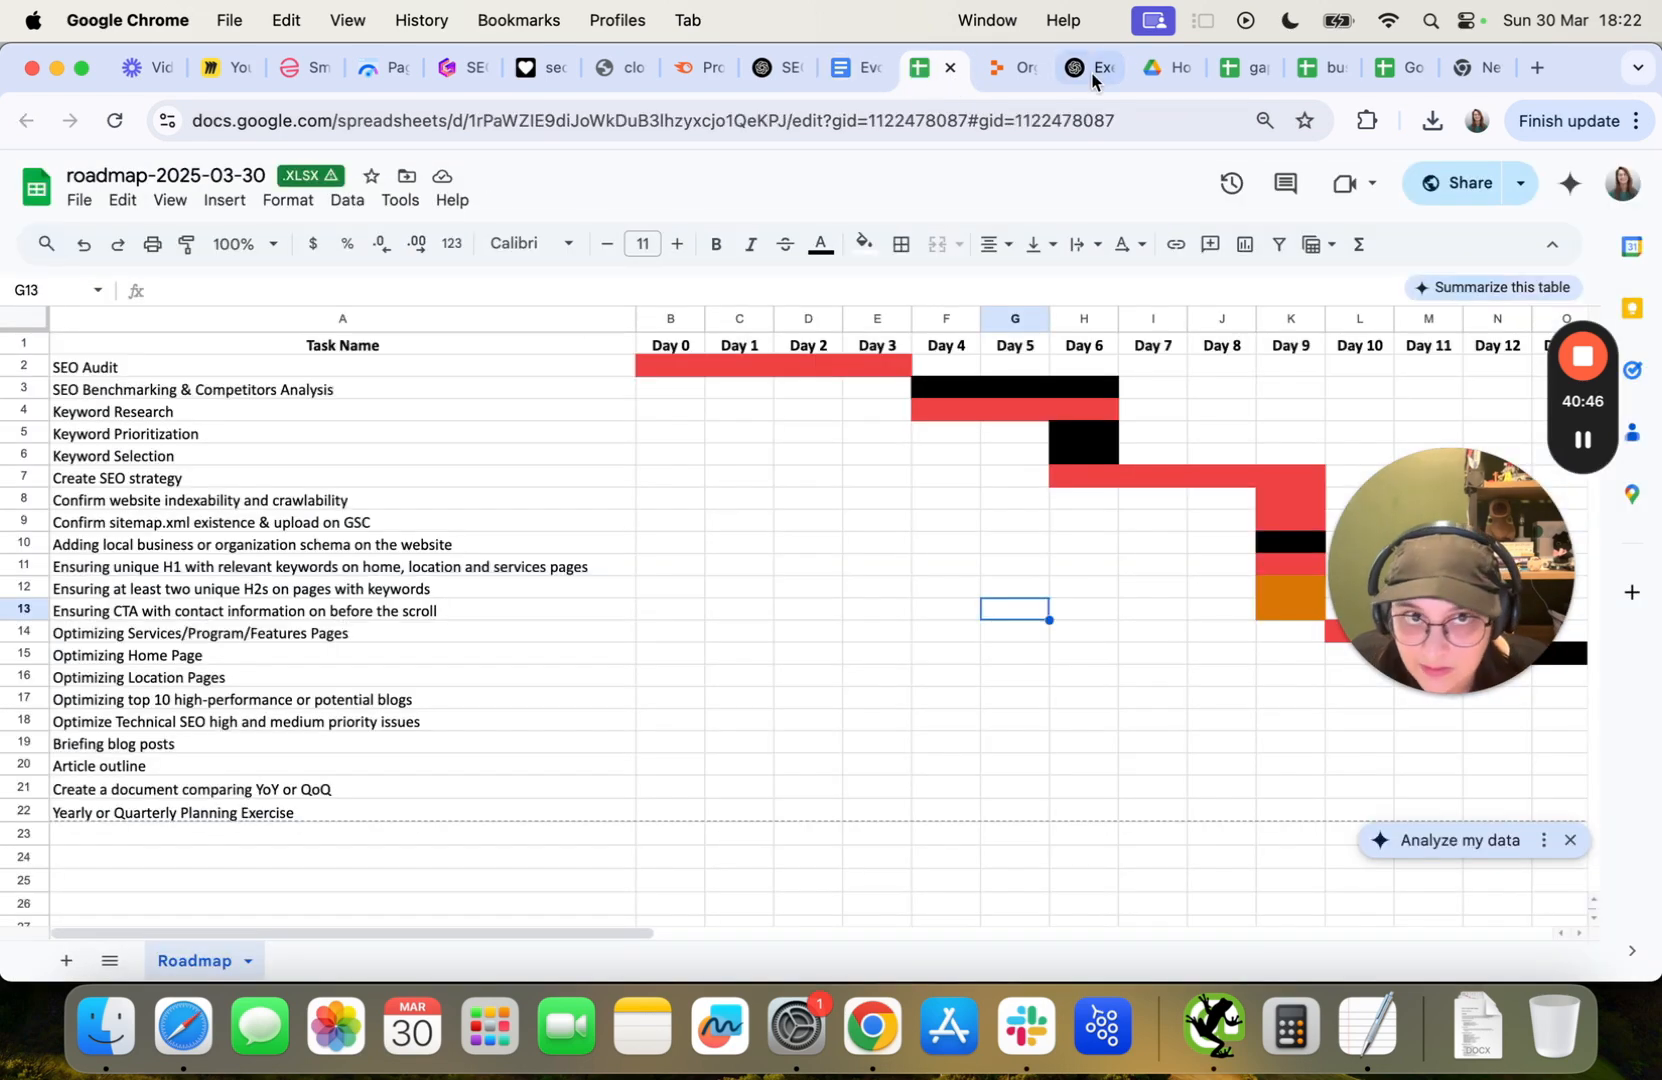
{"action": "left_click", "coordinate": [451, 72]}
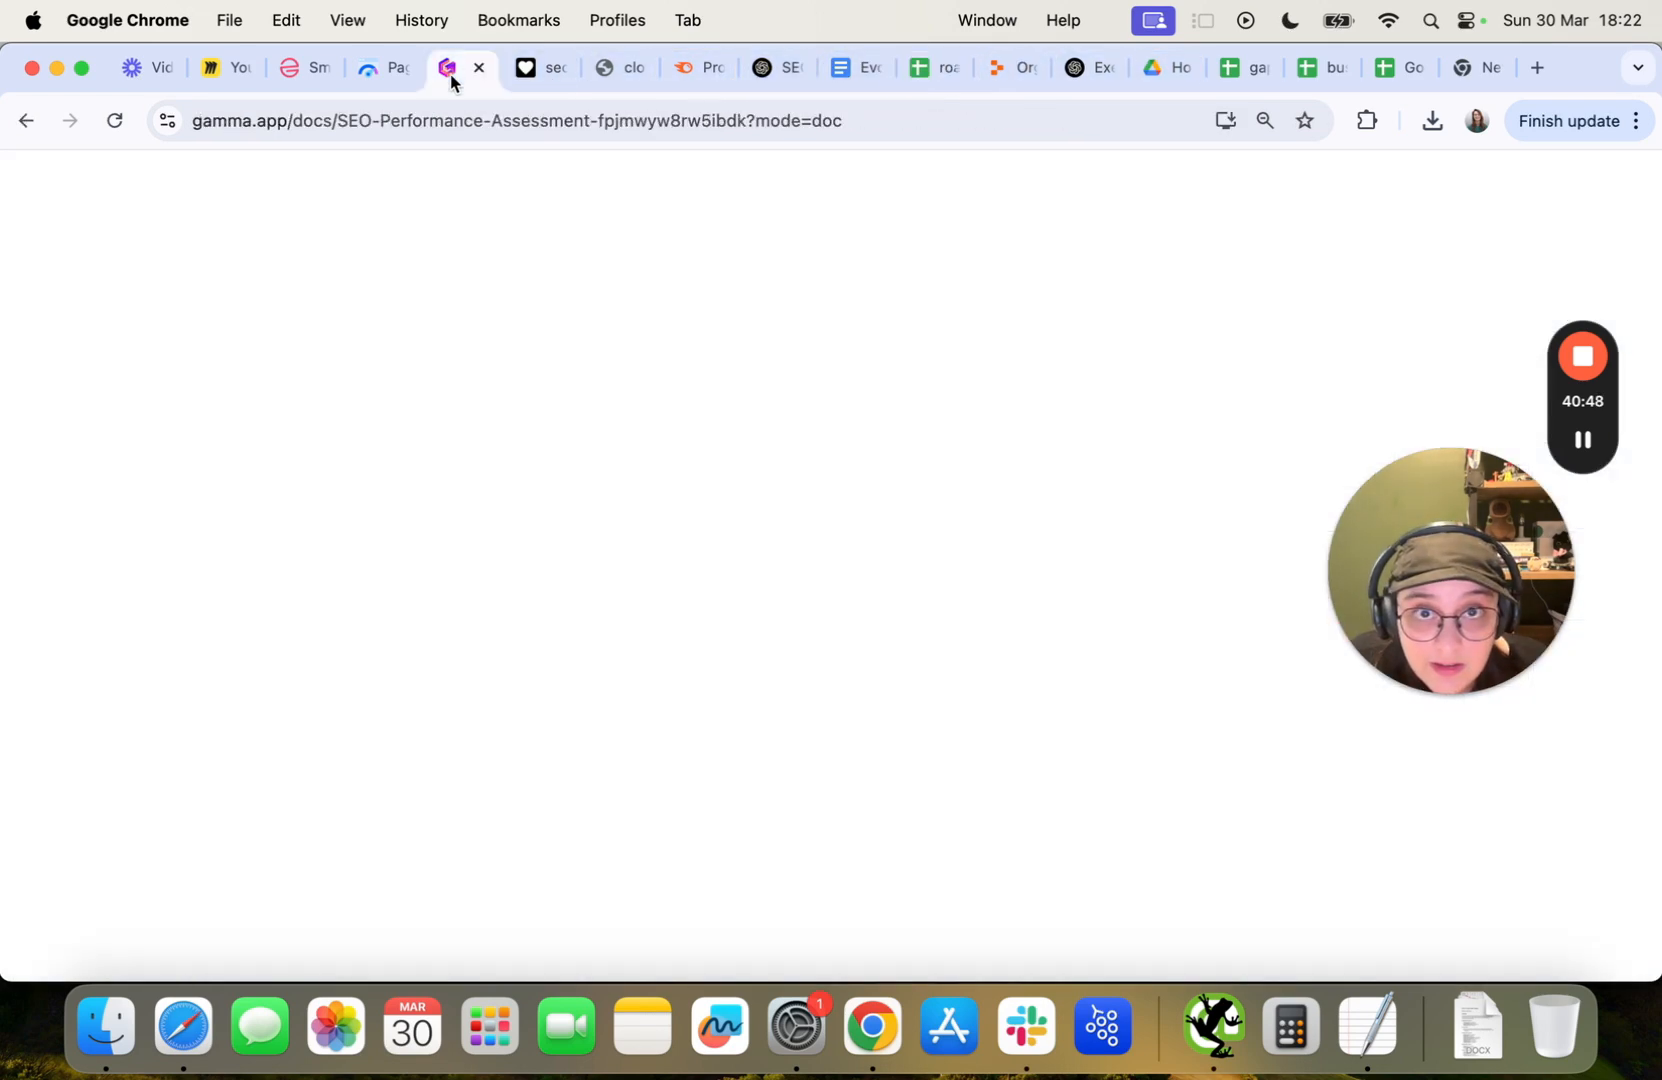
{"action": "key", "text": "cmd+v"}
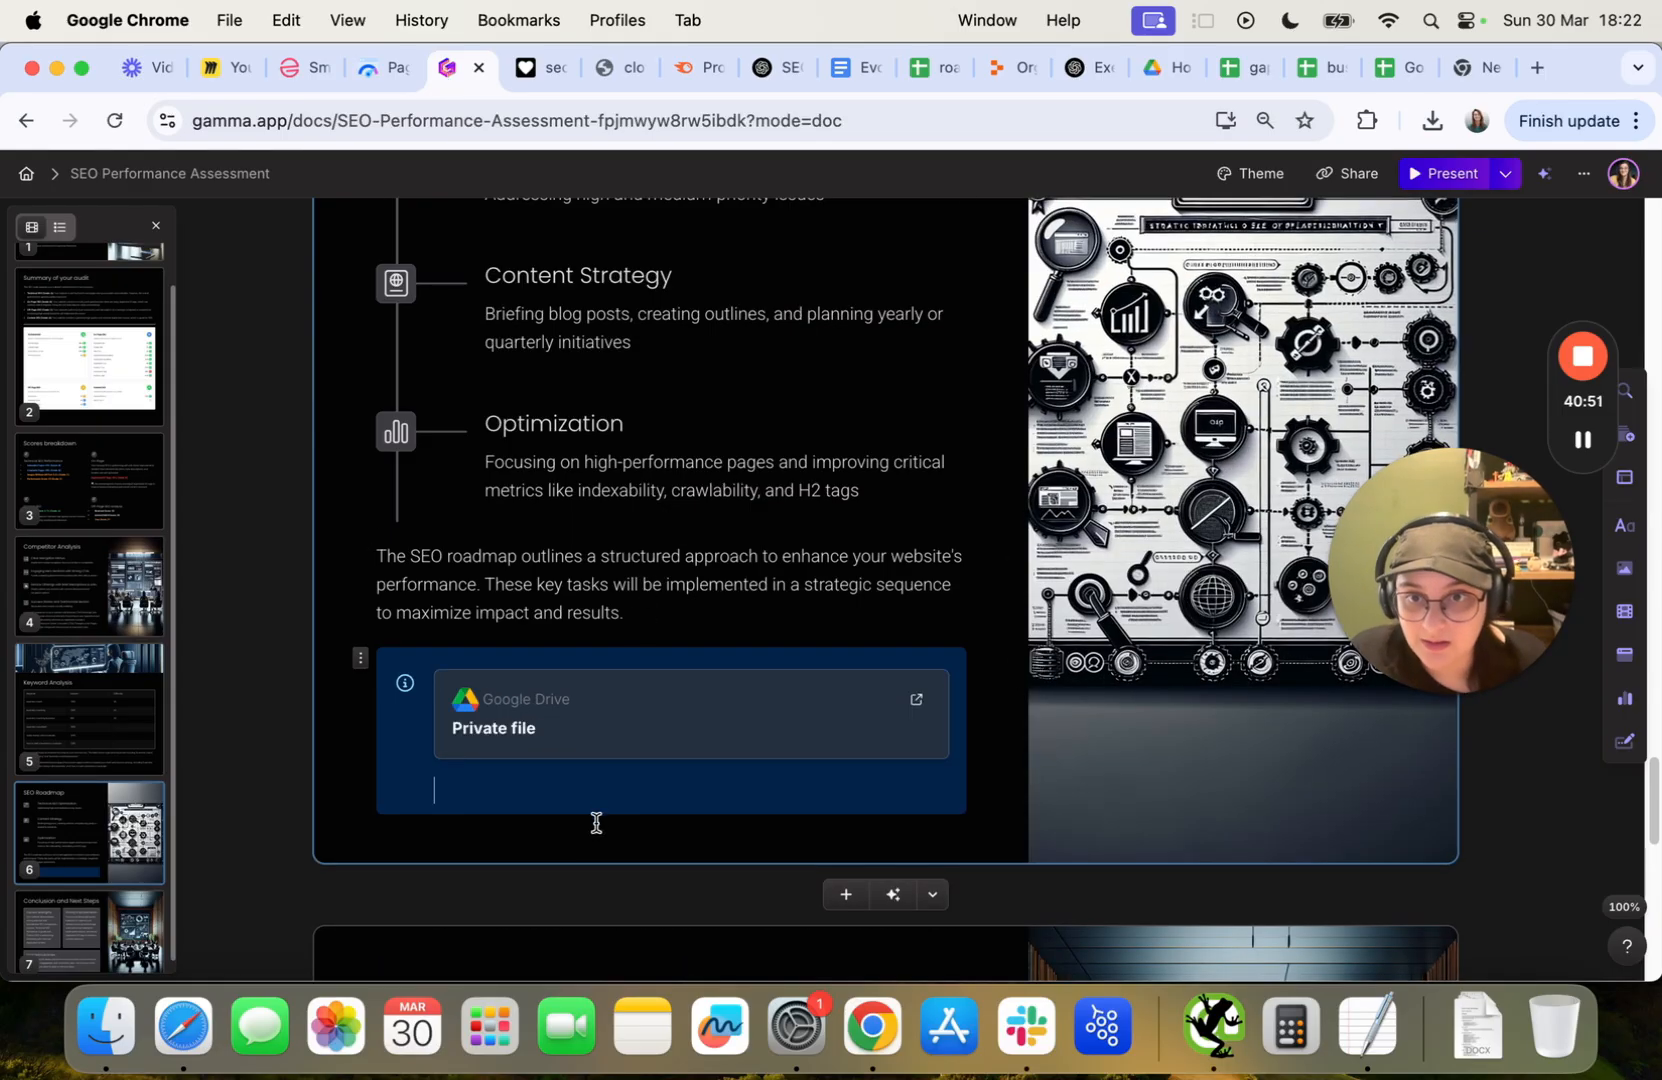
Insert an info box below the keyword gap paragraph at the end of the Keyword Analysis card.
{"action": "scroll", "coordinate": [594, 823], "scroll_direction": "up", "scroll_amount": 8}
{"action": "scroll", "coordinate": [588, 815], "scroll_direction": "up", "scroll_amount": 5}
{"action": "scroll", "coordinate": [700, 700], "scroll_direction": "down", "scroll_amount": 7}
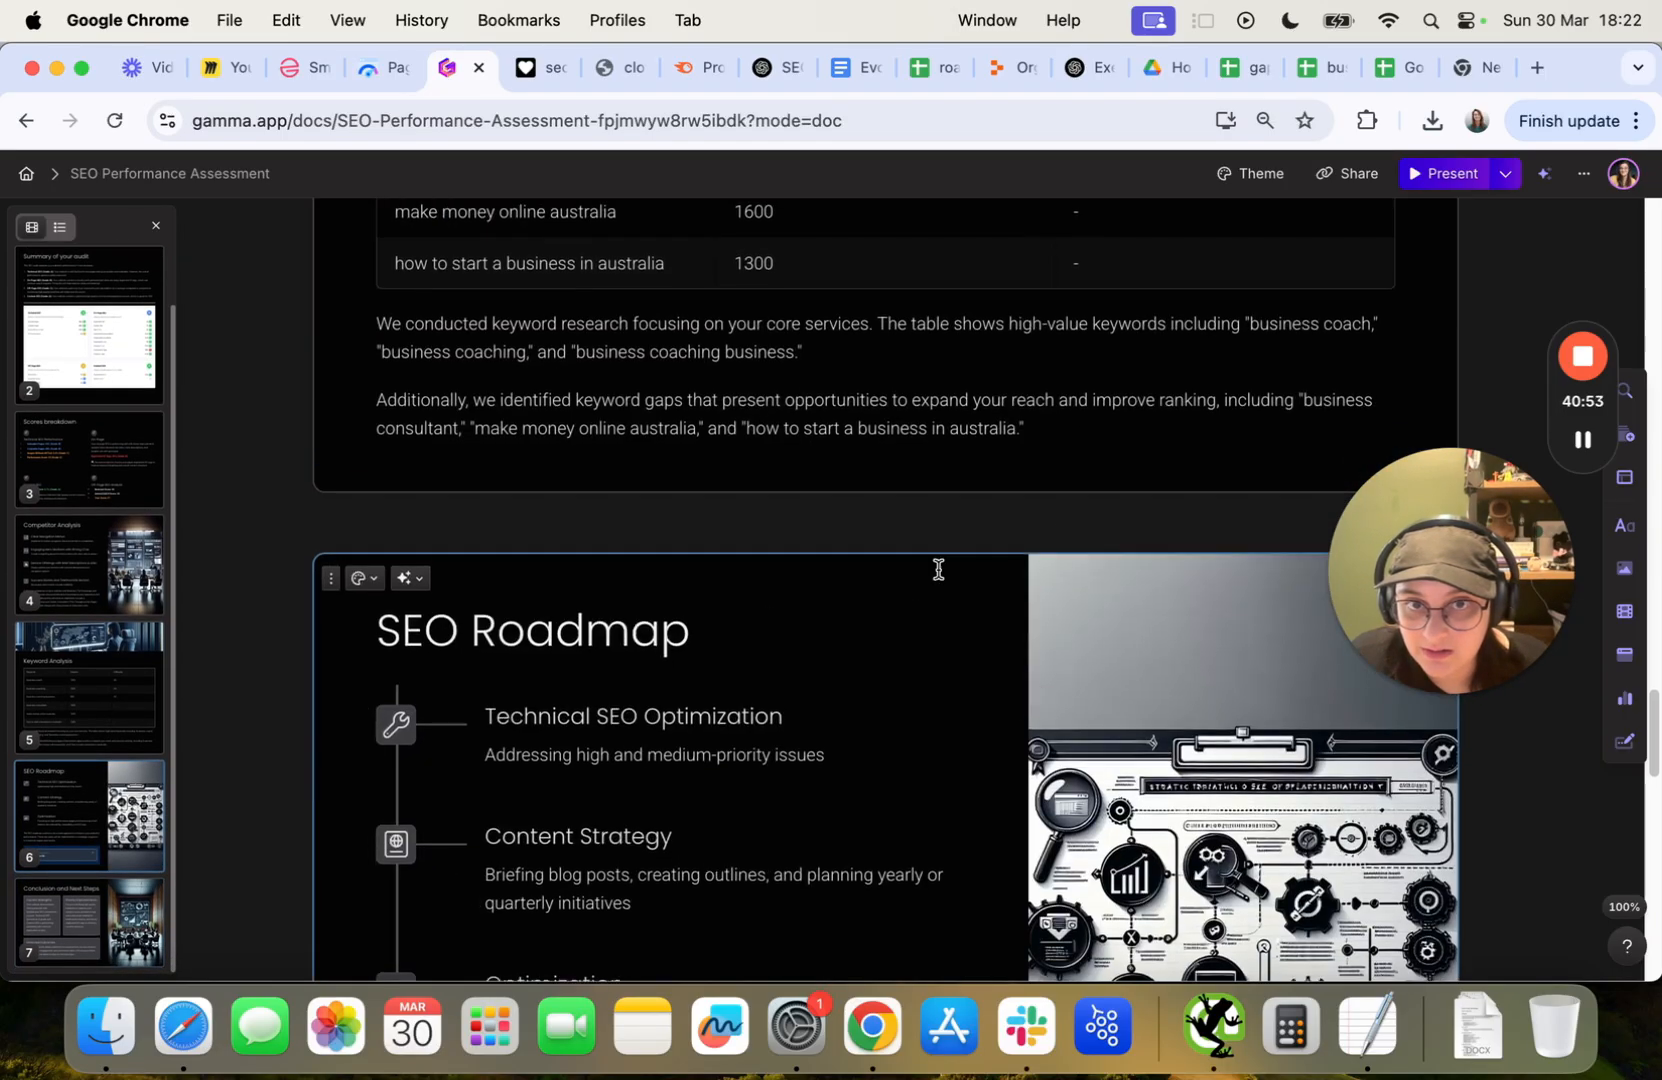
{"action": "left_click", "coordinate": [1076, 441]}
{"action": "key", "text": "Return"}
{"action": "type", "text": "/info"}
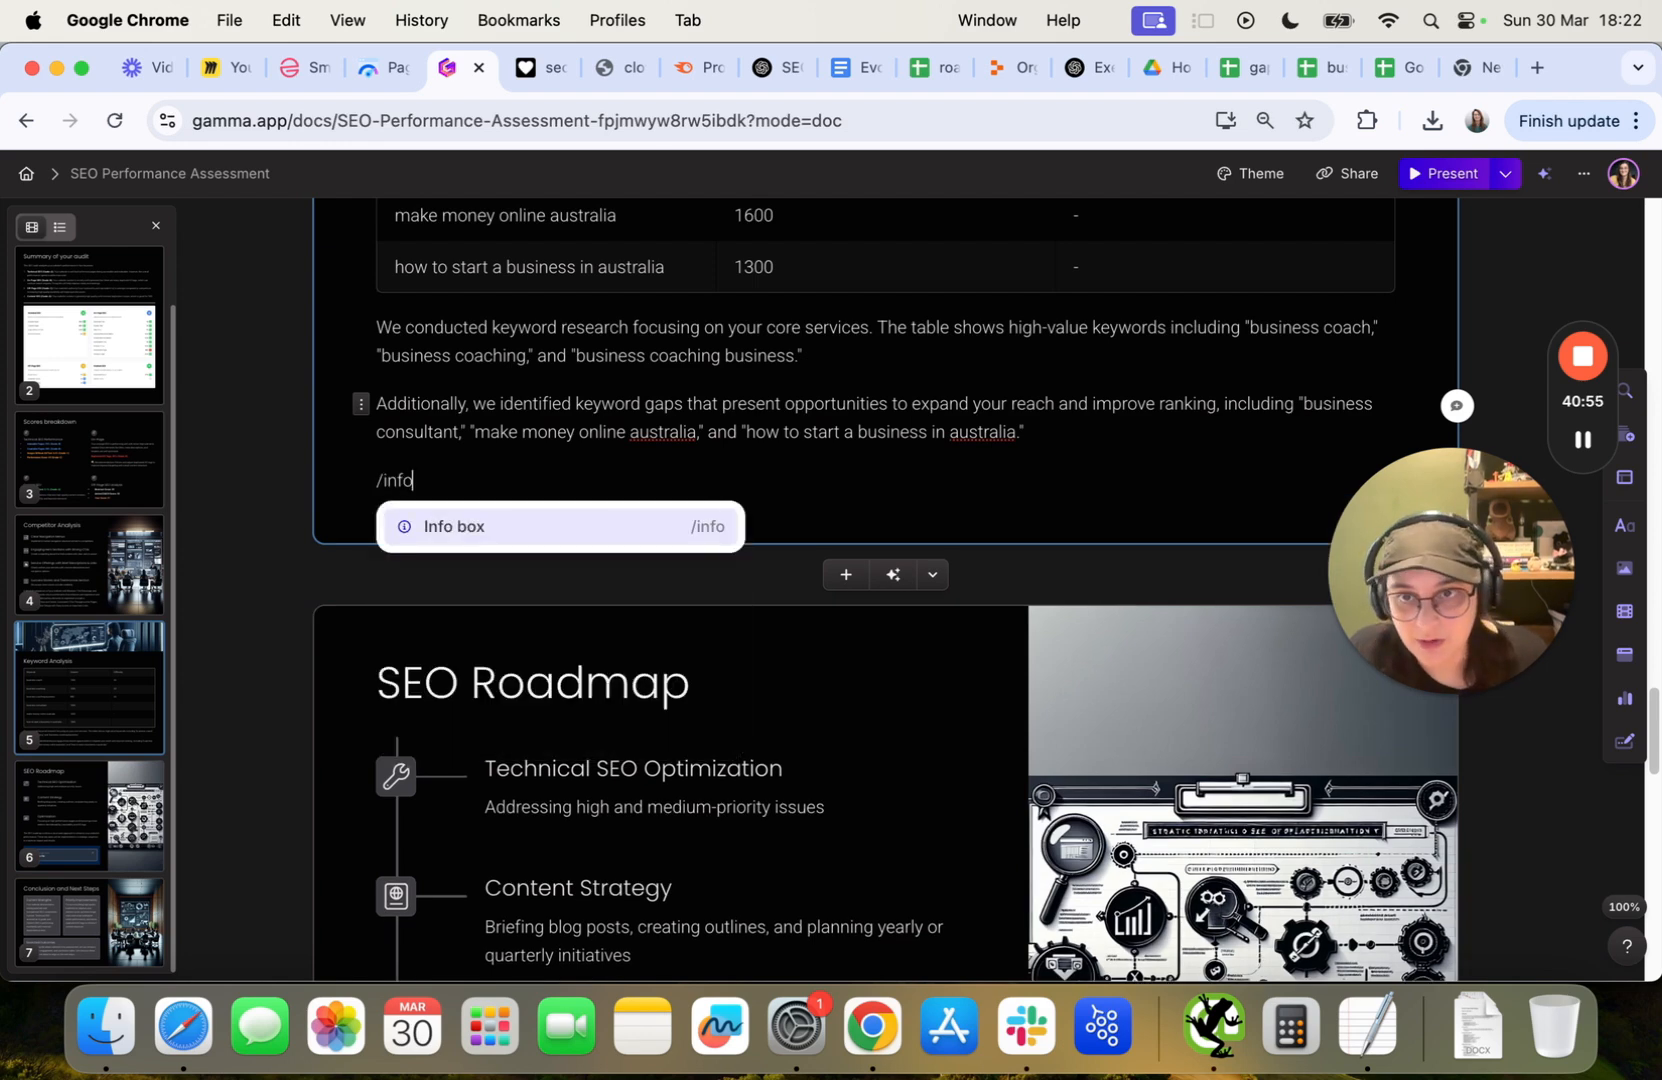
{"action": "key", "text": "Return"}
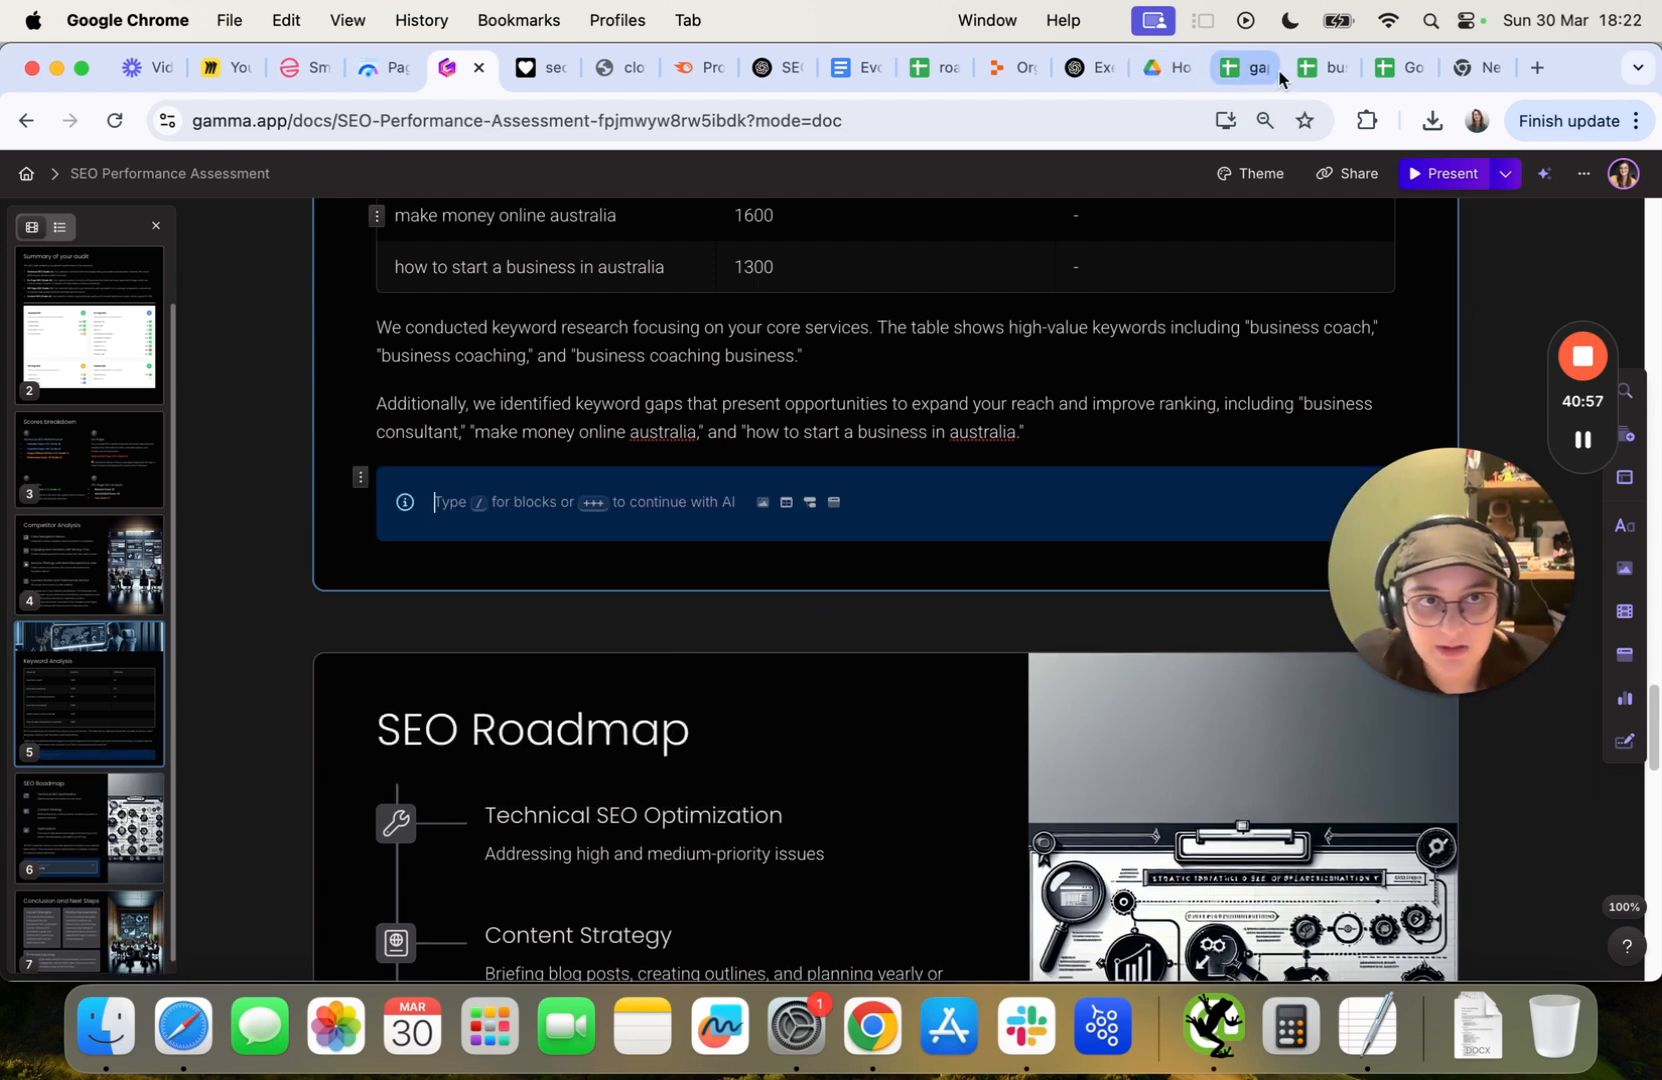
Copy the gap.keywords_2025-03-30T20_54_44.688Z.xlsx link from the strategy document into the Keyword Analysis info box, and start a new line below it.
{"action": "left_click", "coordinate": [864, 84]}
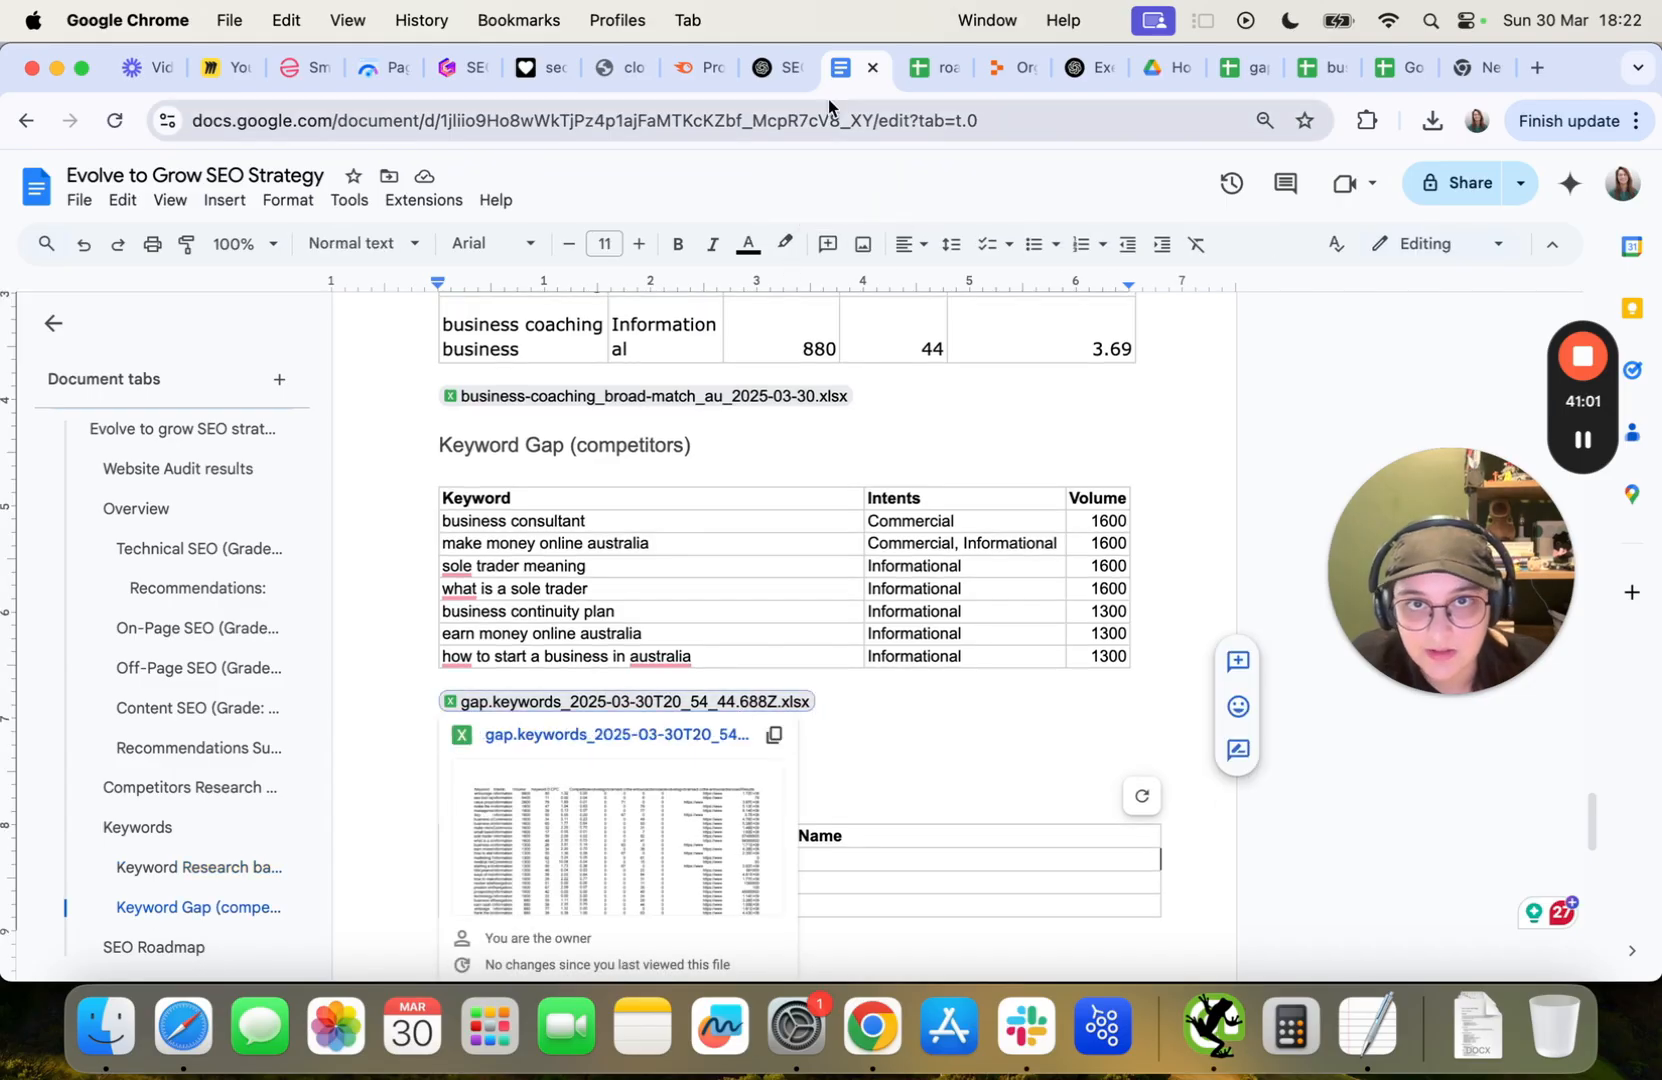
{"action": "left_click", "coordinate": [779, 70]}
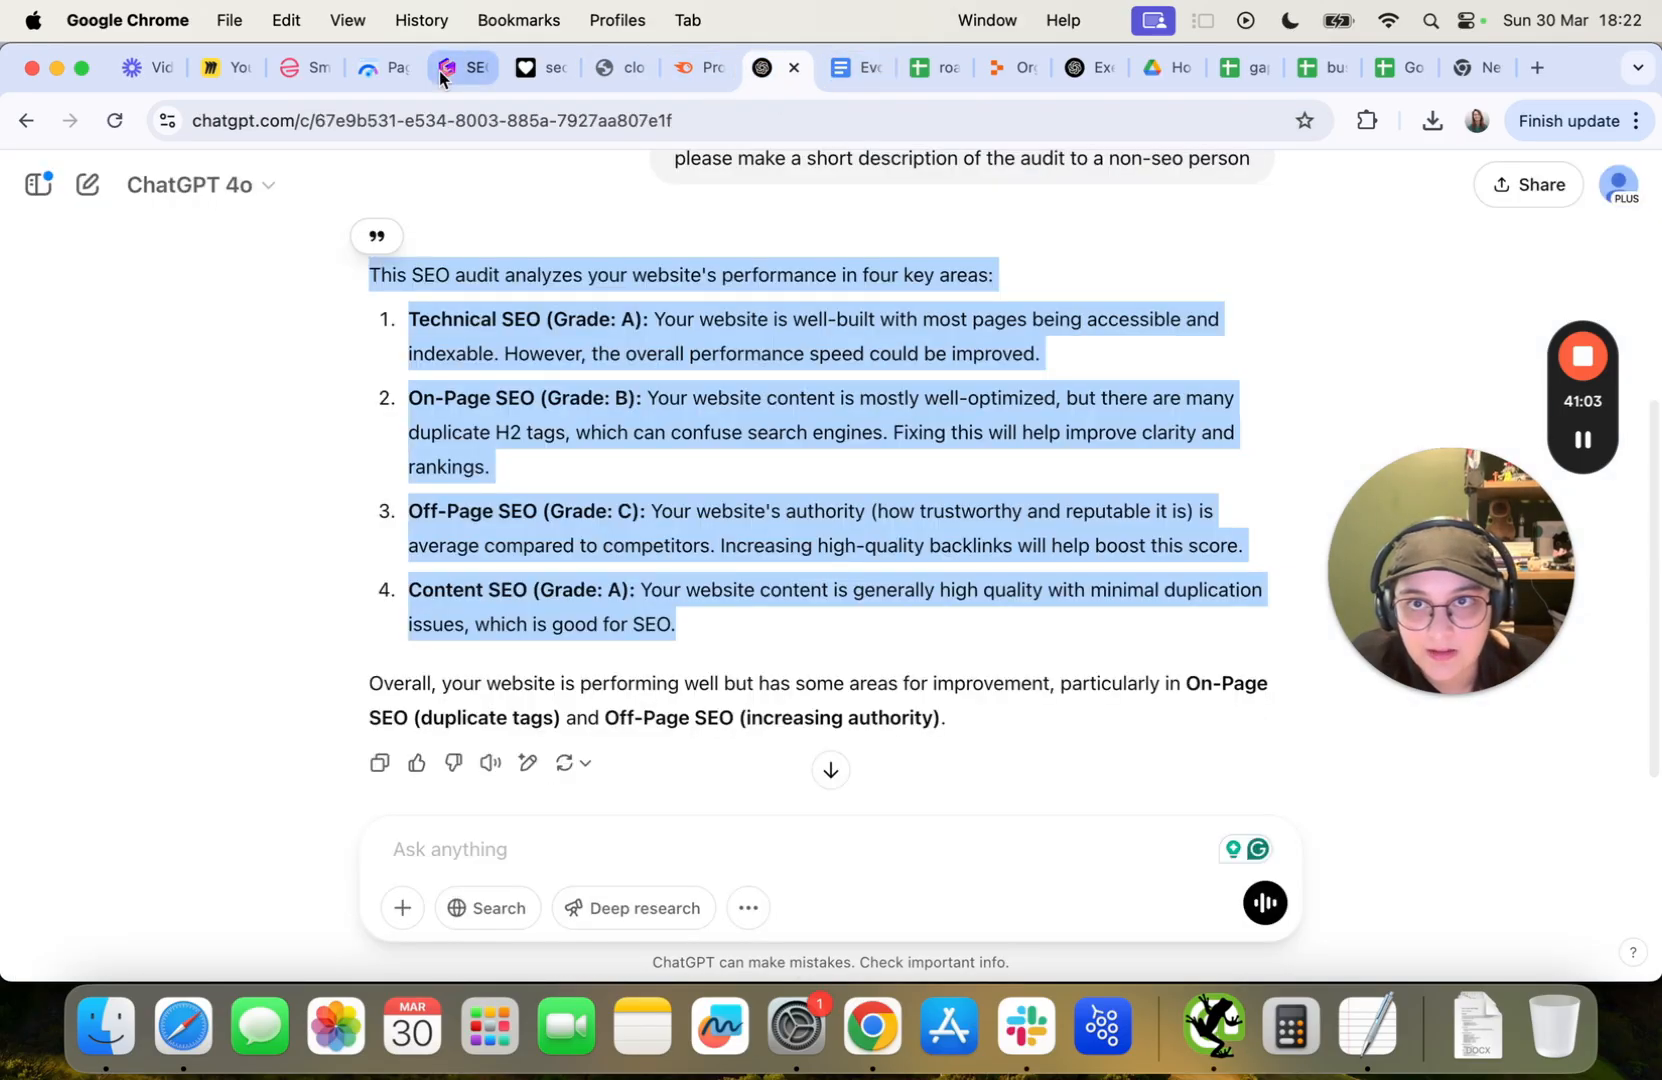
{"action": "left_click_drag", "start_coordinate": [447, 66], "coordinate": [765, 67]}
{"action": "key", "text": "super+v"}
{"action": "key", "text": "Return"}
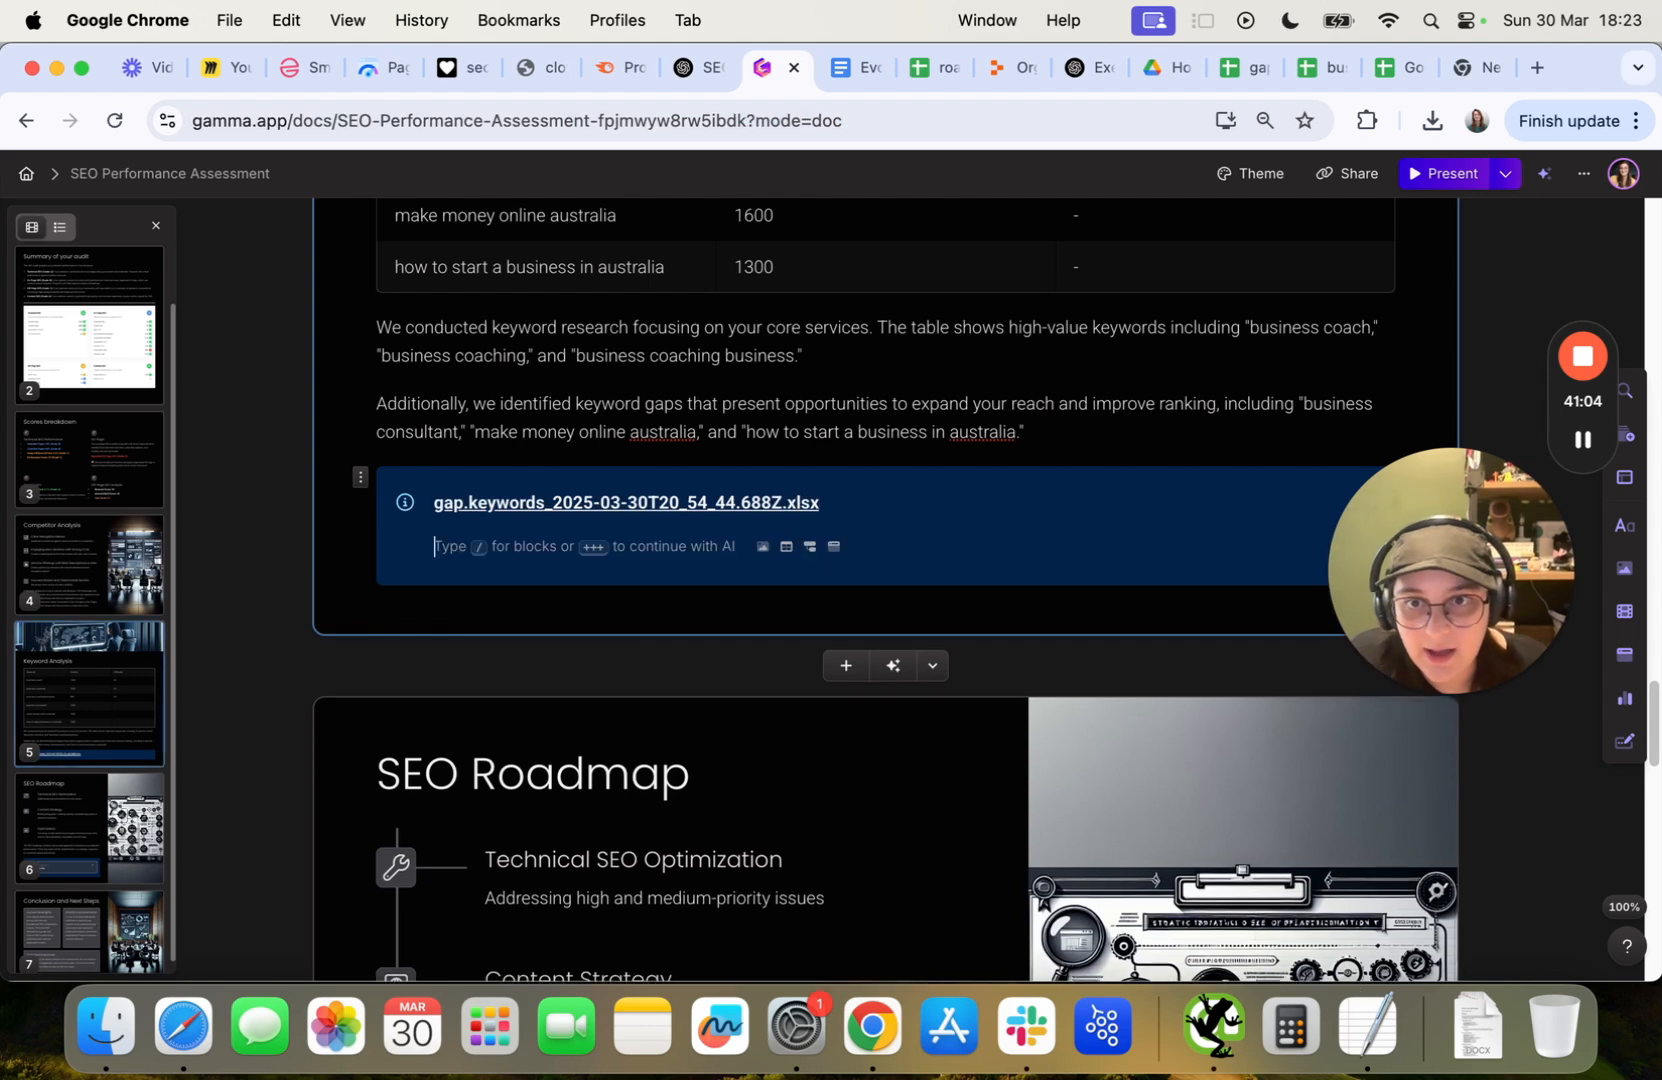
Copy the business-coaching_broad-match_au_2025-03-30.xlsx link from the strategy document onto the second line of the Keyword Analysis info box.
{"action": "left_click", "coordinate": [935, 68]}
{"action": "left_click", "coordinate": [857, 68]}
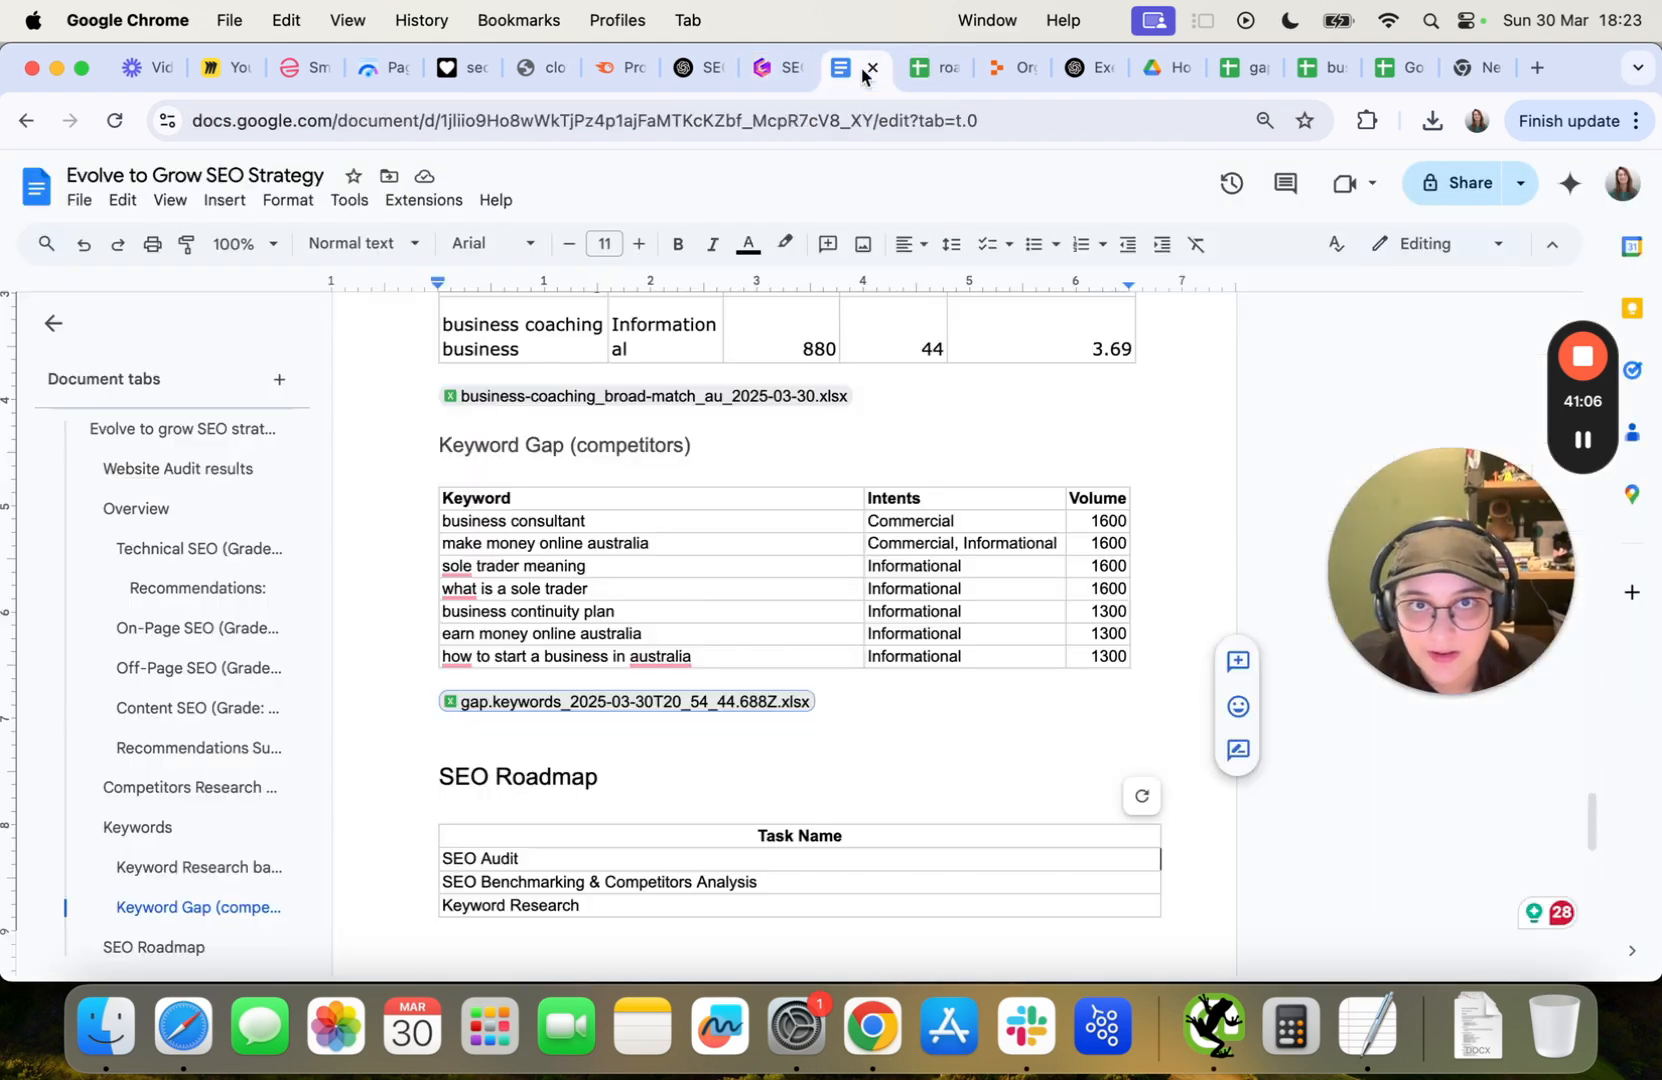
{"action": "left_click_drag", "start_coordinate": [923, 392], "coordinate": [383, 395]}
{"action": "key", "text": "cmd+c"}
{"action": "left_click", "coordinate": [775, 68]}
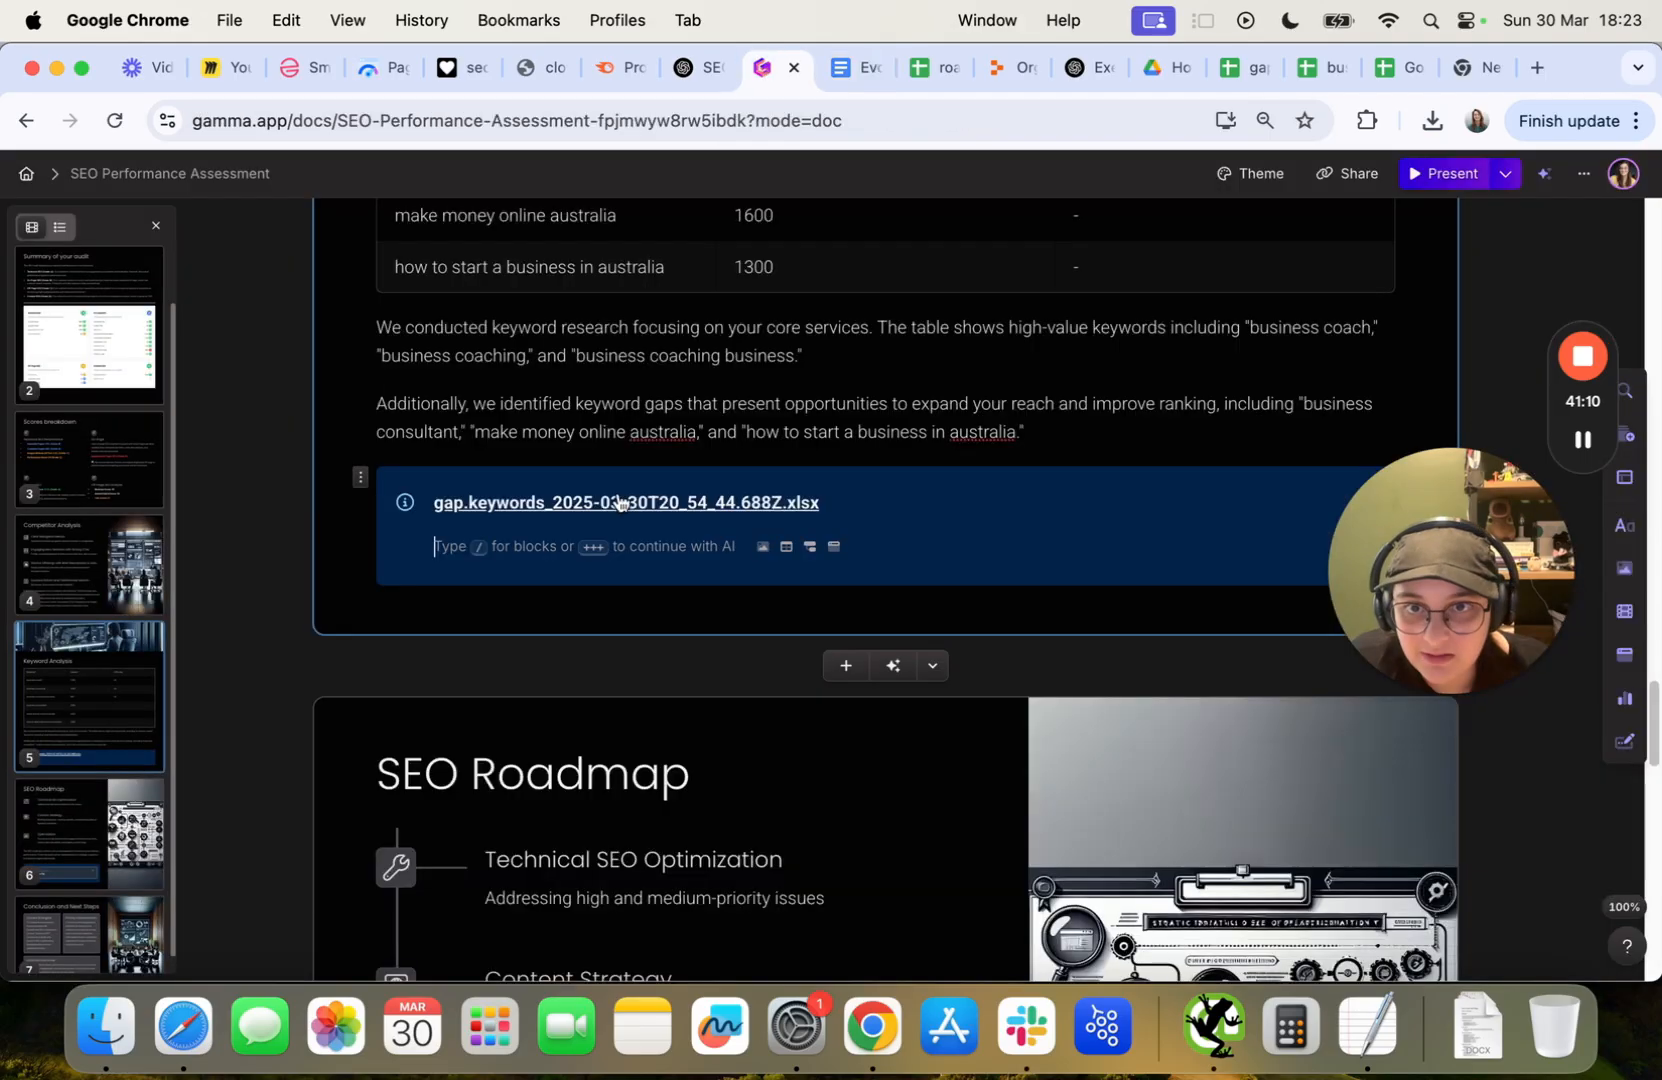
{"action": "key", "text": "cmd+v"}
Review the cards between Scores breakdown and SEO Roadmap, checking the linked files in the info boxes.
{"action": "scroll", "coordinate": [932, 493], "scroll_direction": "up", "scroll_amount": 15}
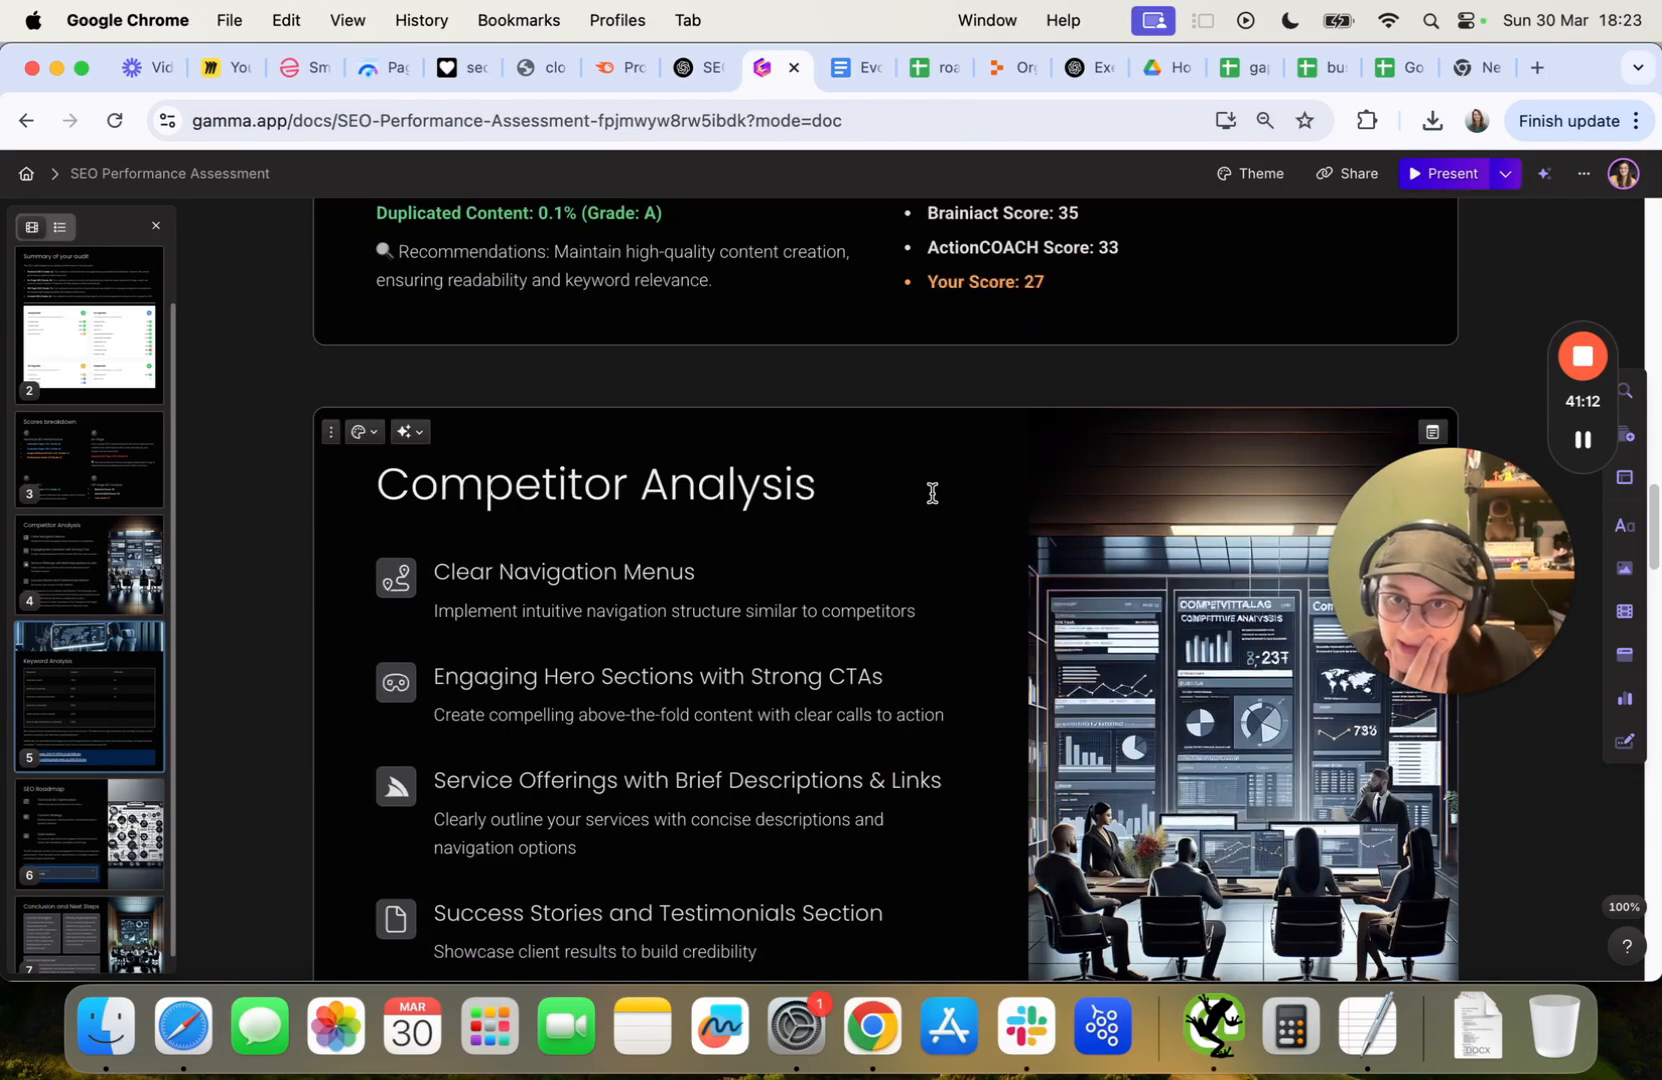
{"action": "scroll", "coordinate": [932, 493], "scroll_direction": "up", "scroll_amount": 20}
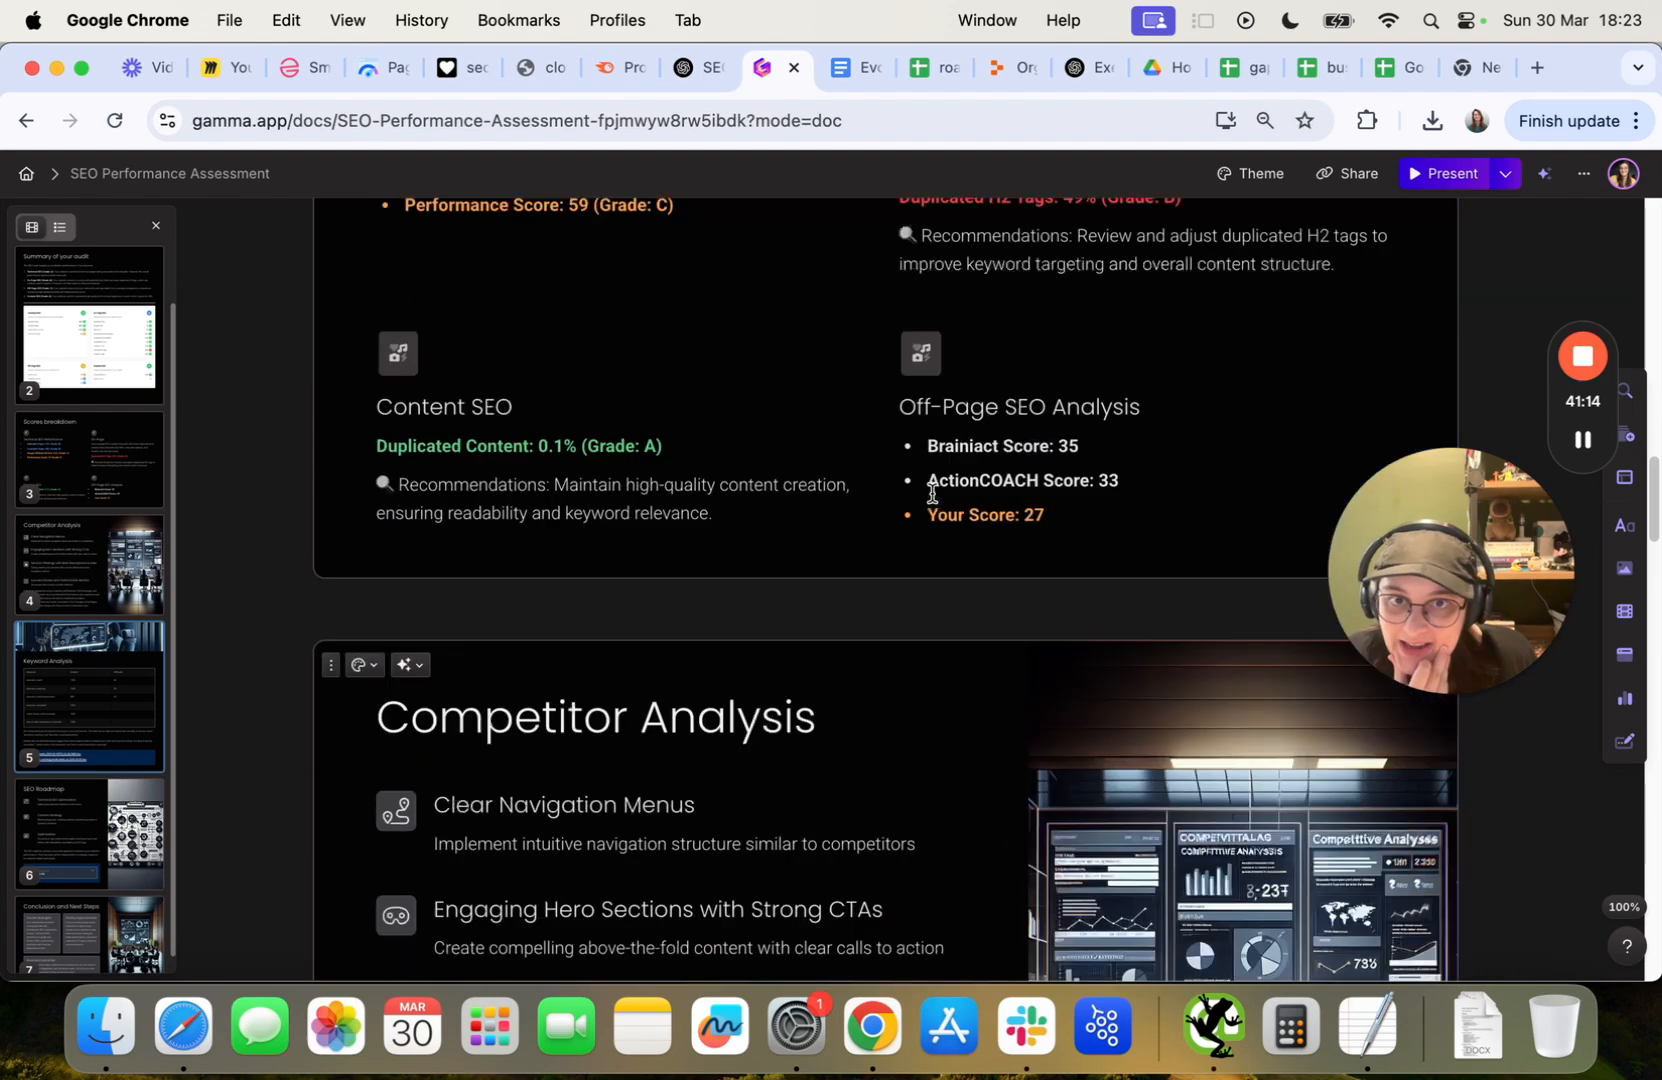
{"action": "scroll", "coordinate": [932, 493], "scroll_direction": "down", "scroll_amount": 20}
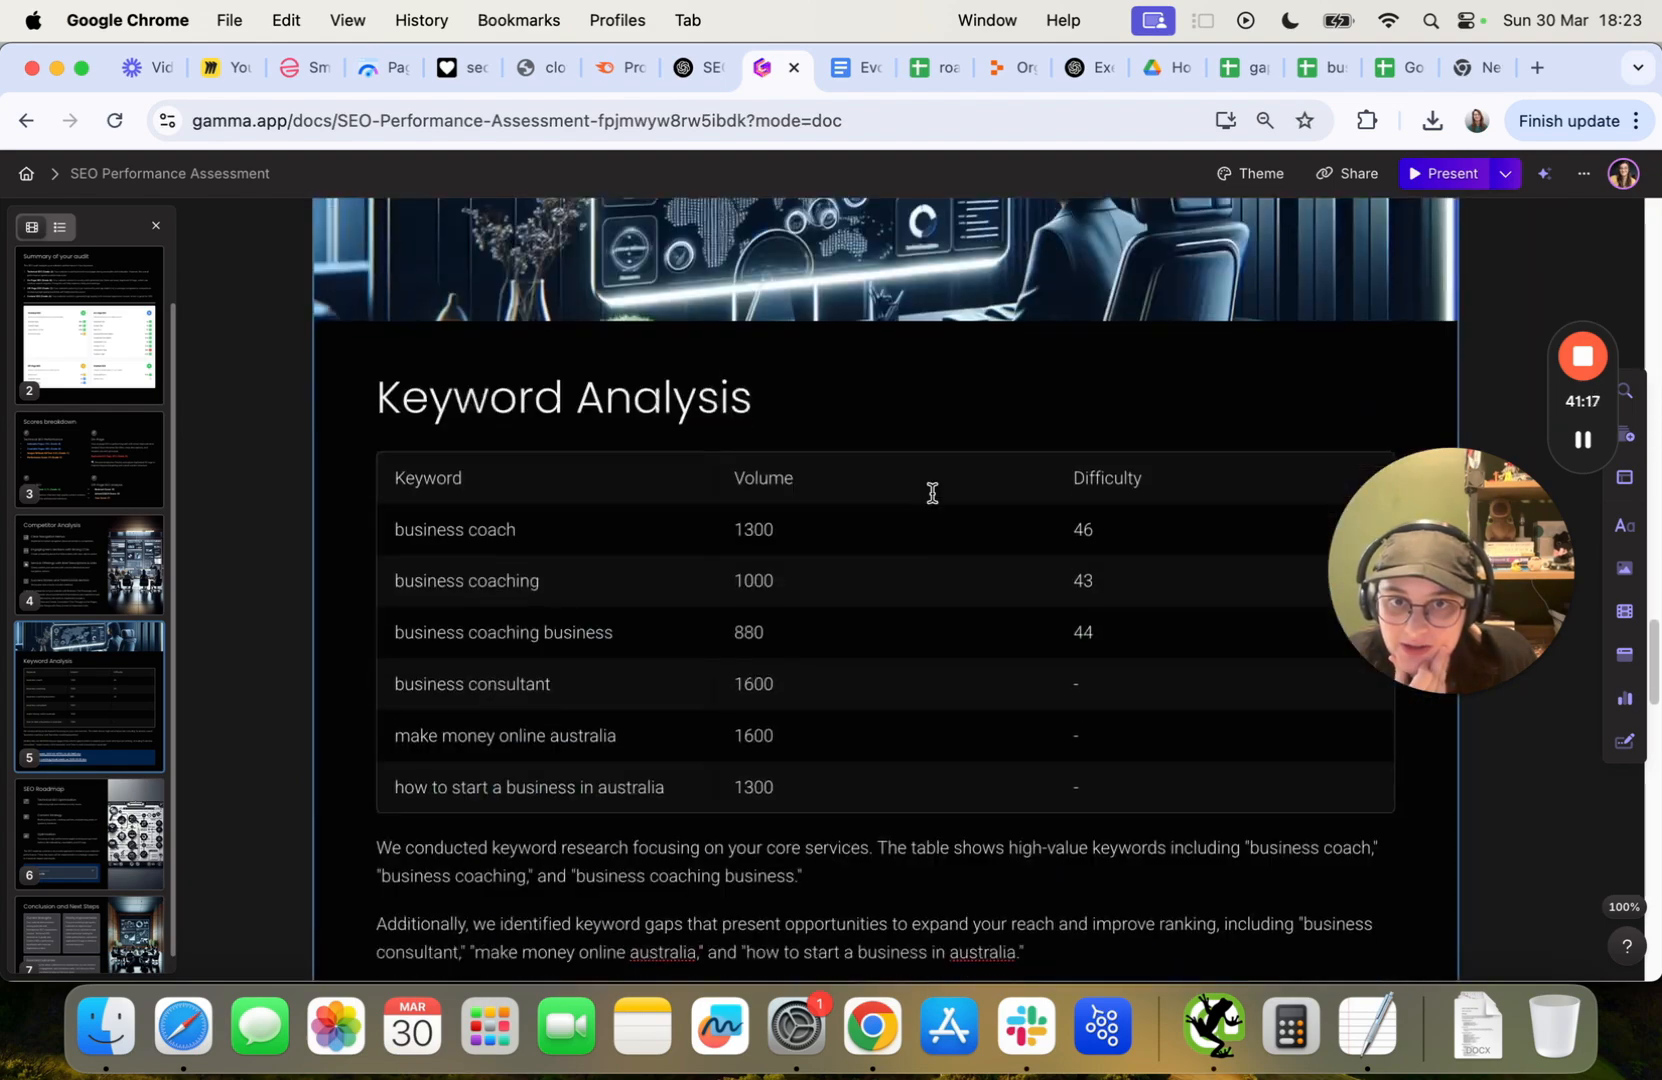
{"action": "scroll", "coordinate": [932, 493], "scroll_direction": "up", "scroll_amount": 15}
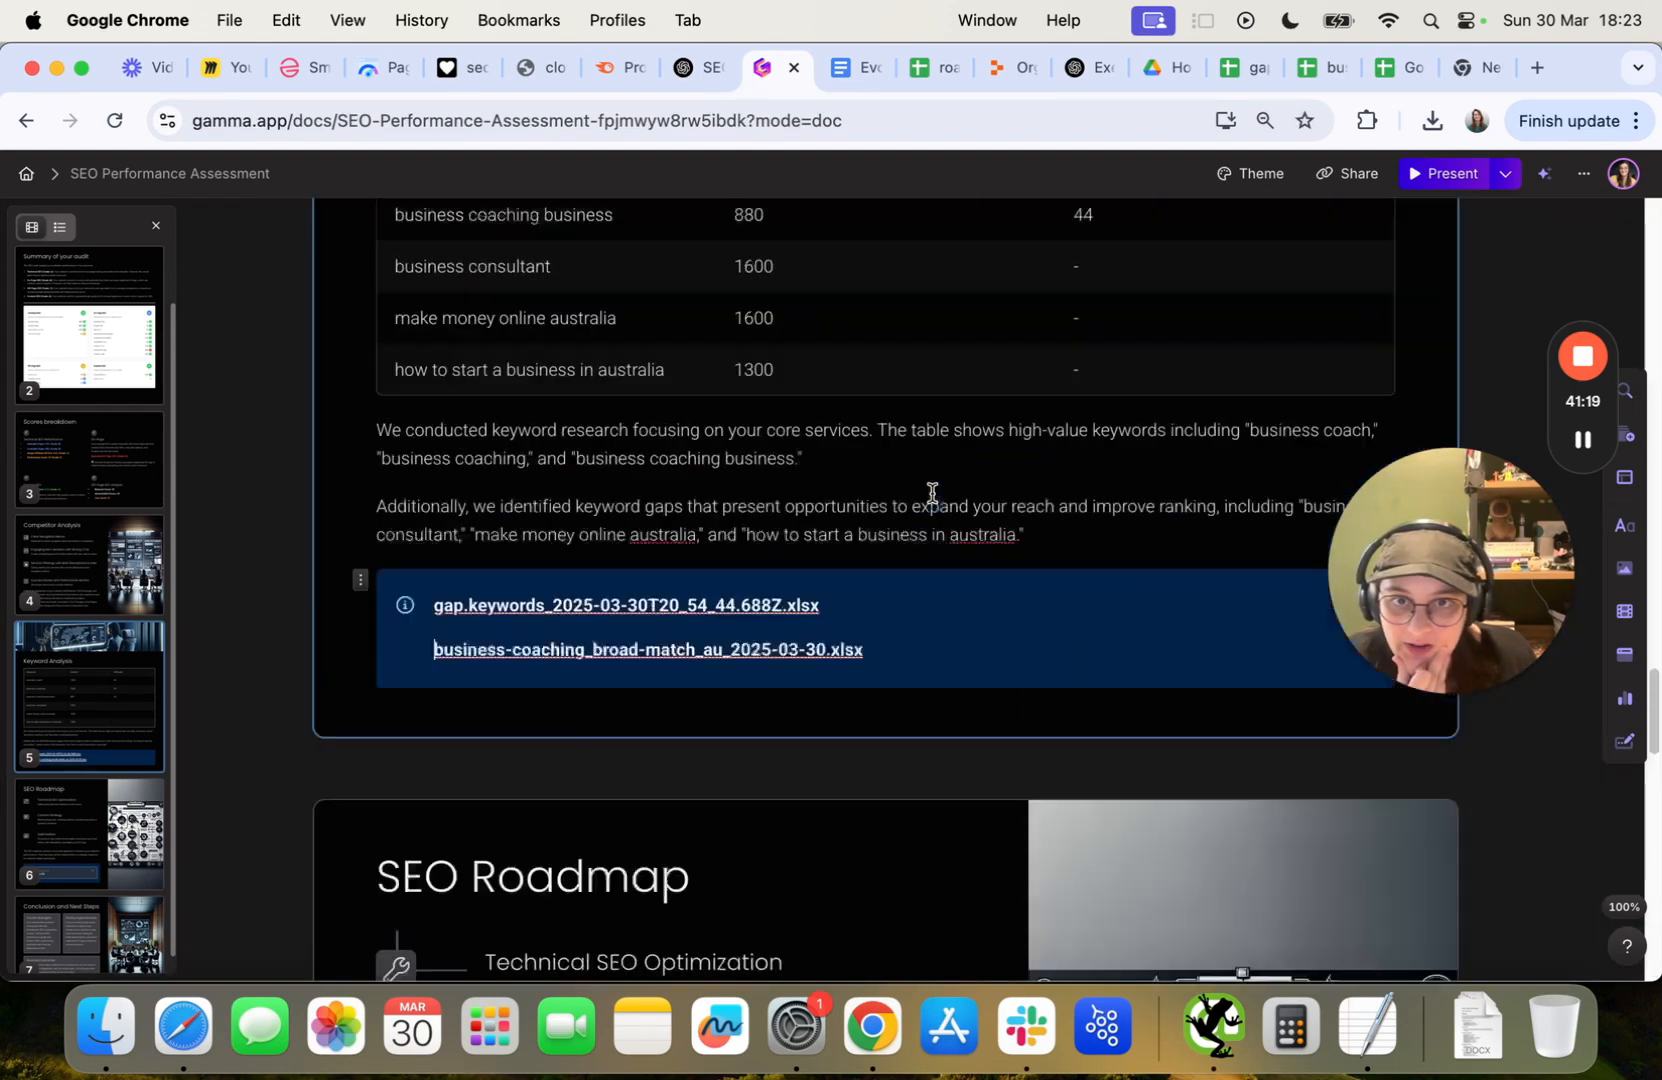
{"action": "scroll", "coordinate": [932, 493], "scroll_direction": "down", "scroll_amount": 8}
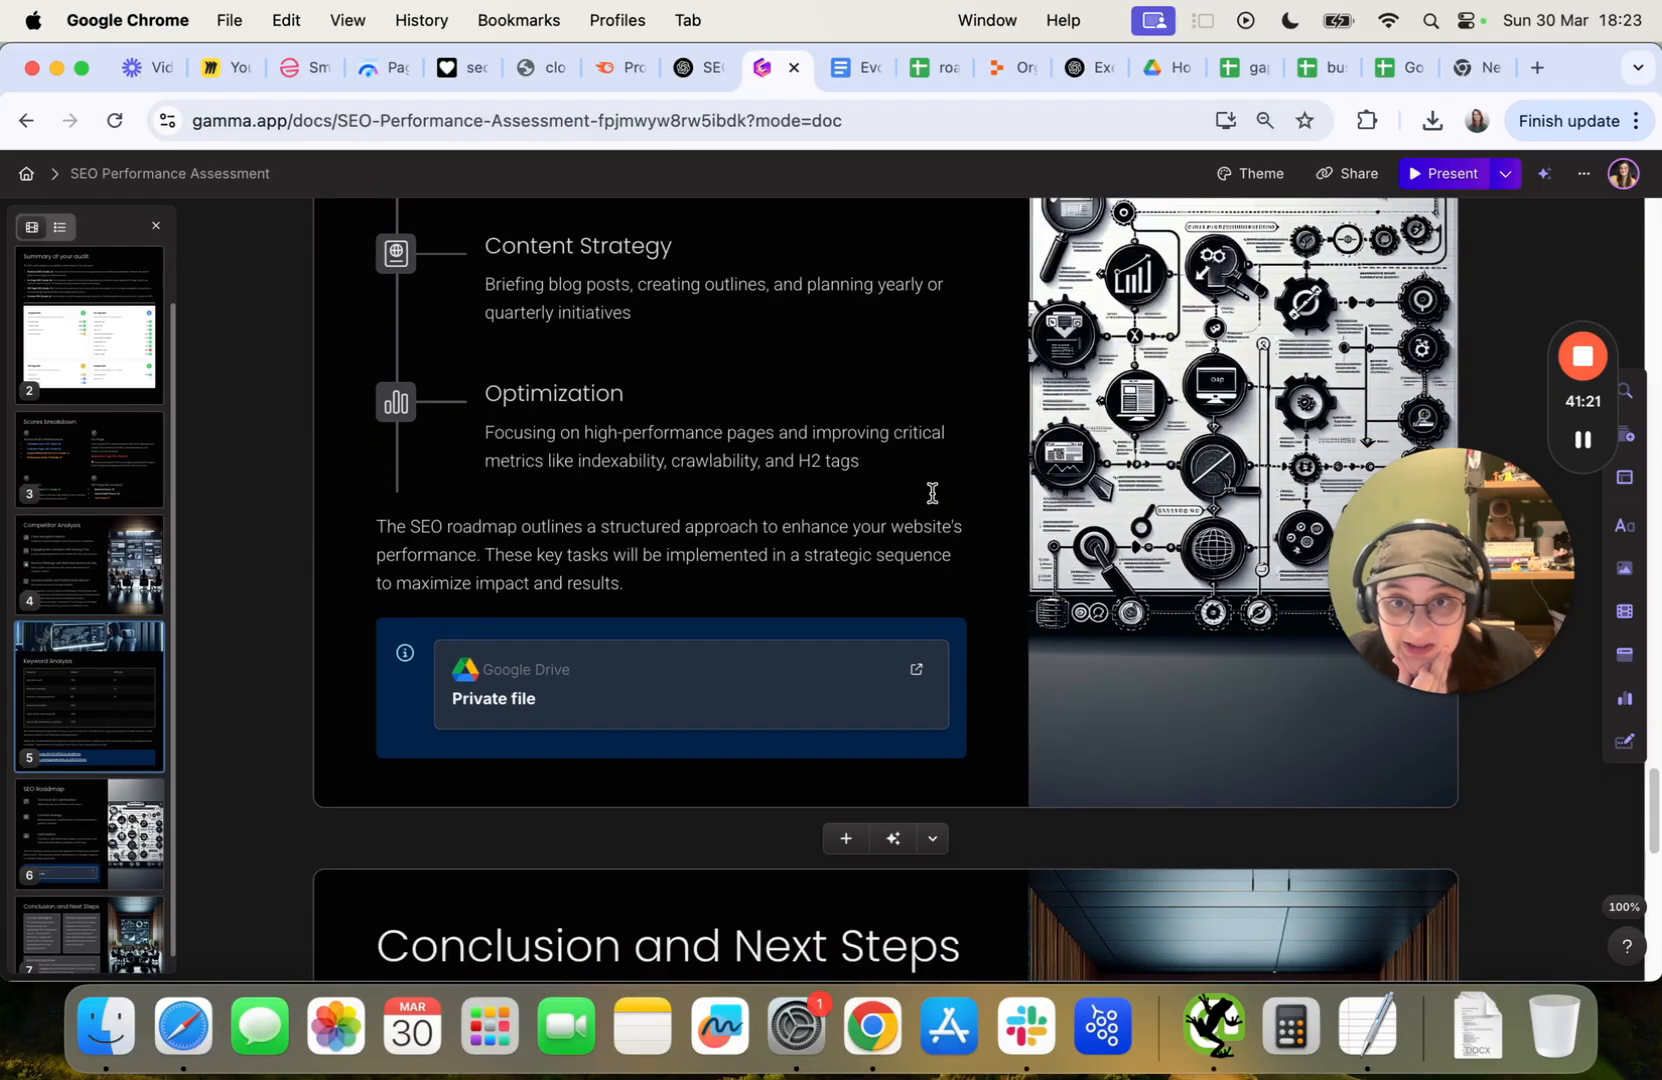
{"action": "scroll", "coordinate": [662, 717], "scroll_direction": "down", "scroll_amount": 5}
{"action": "scroll", "coordinate": [634, 779], "scroll_direction": "up", "scroll_amount": 6}
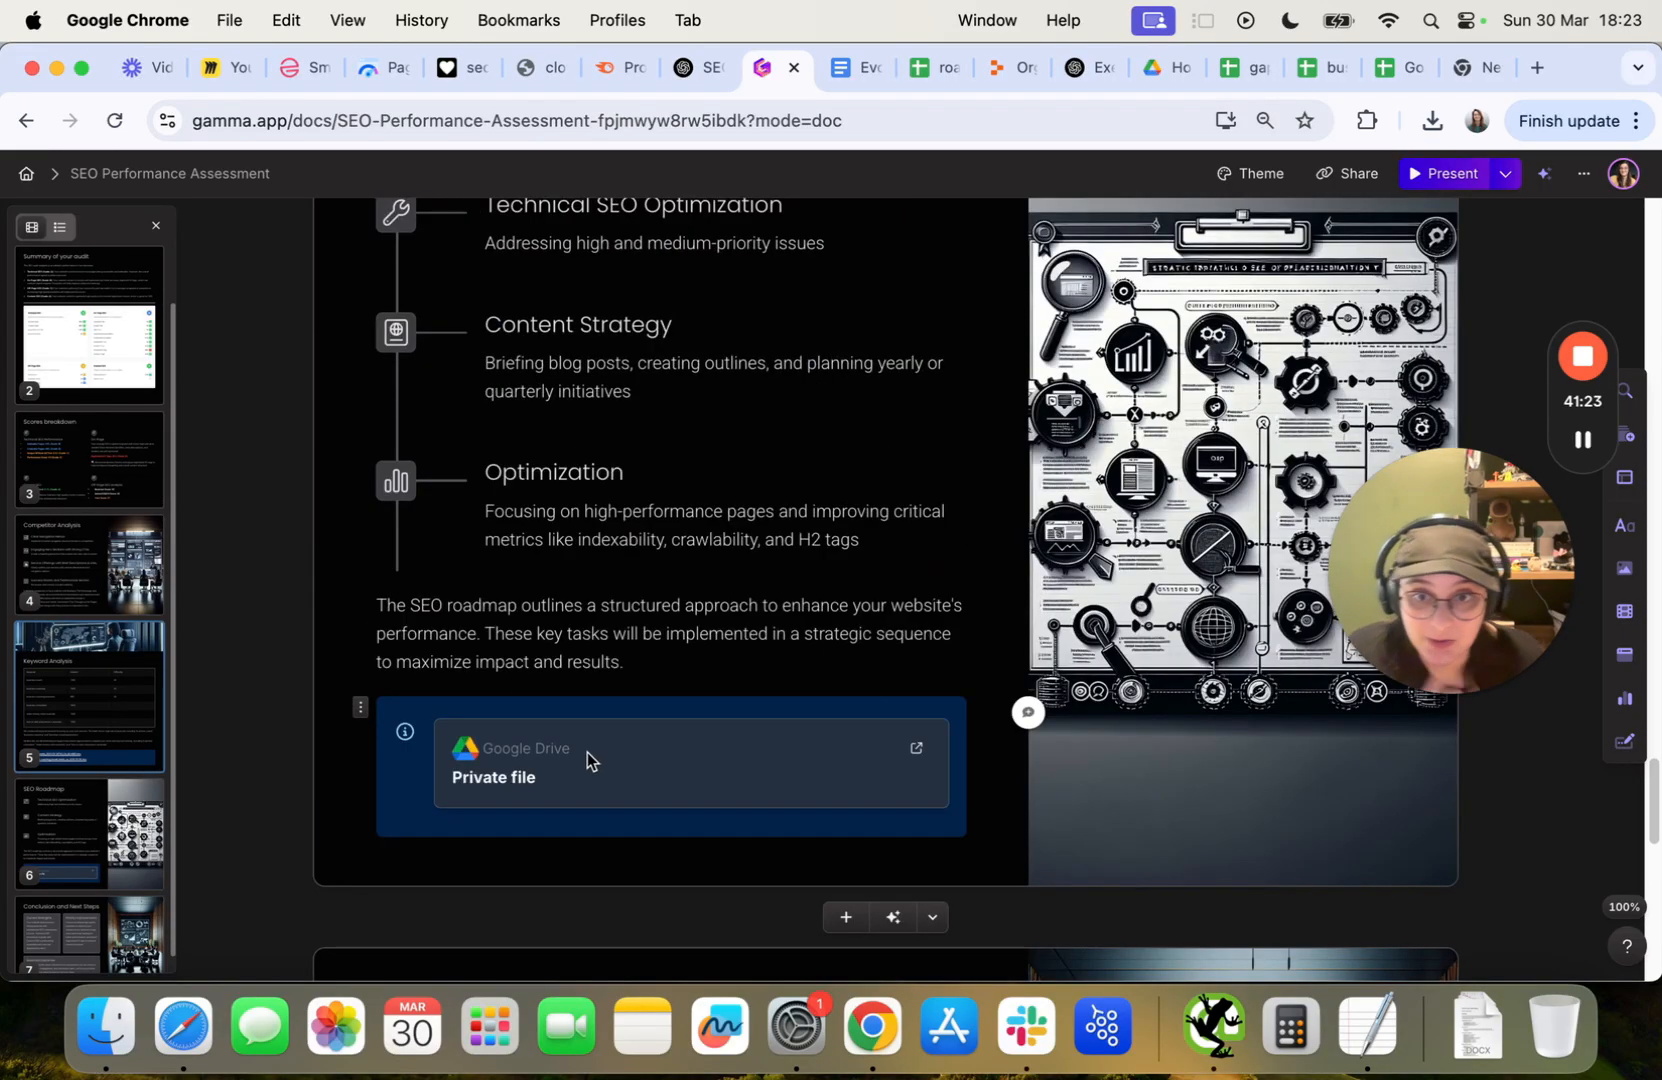
Replace the private file card in the SEO Roadmap info box with the share link copied from the roadmap-2025-03-30 spreadsheet.
{"action": "left_click", "coordinate": [588, 761]}
{"action": "key", "text": "BackSpace"}
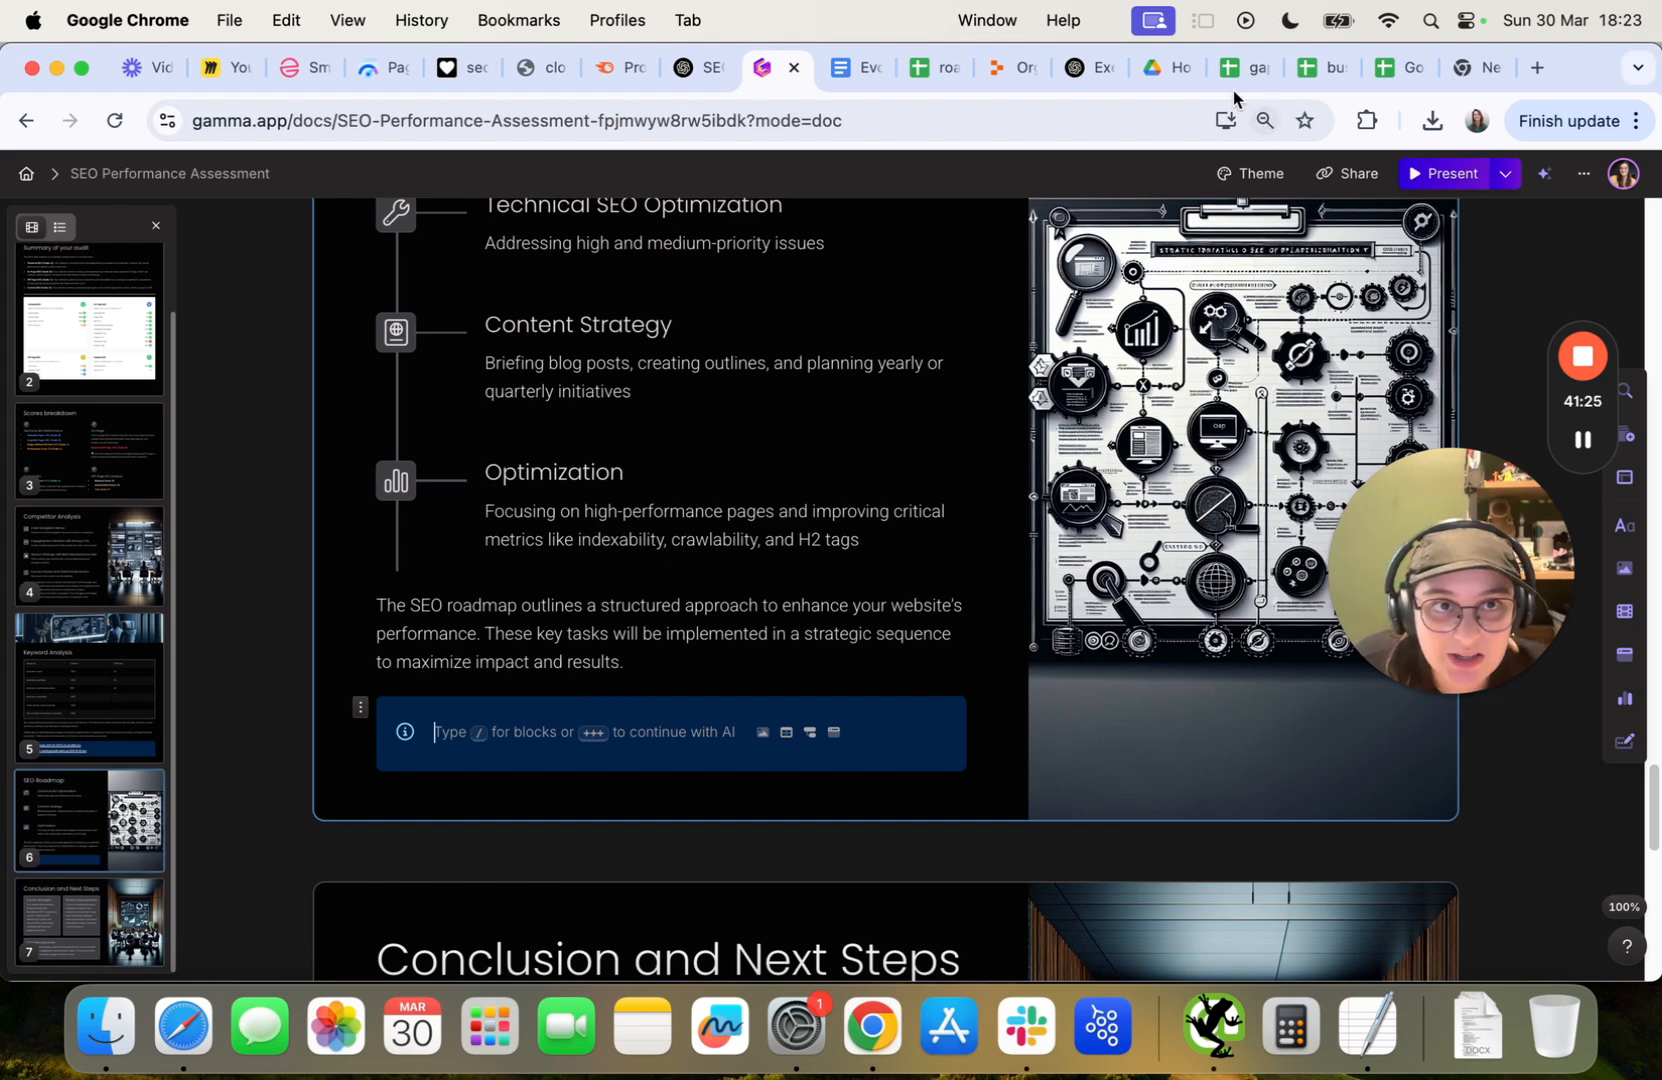
{"action": "left_click", "coordinate": [937, 67]}
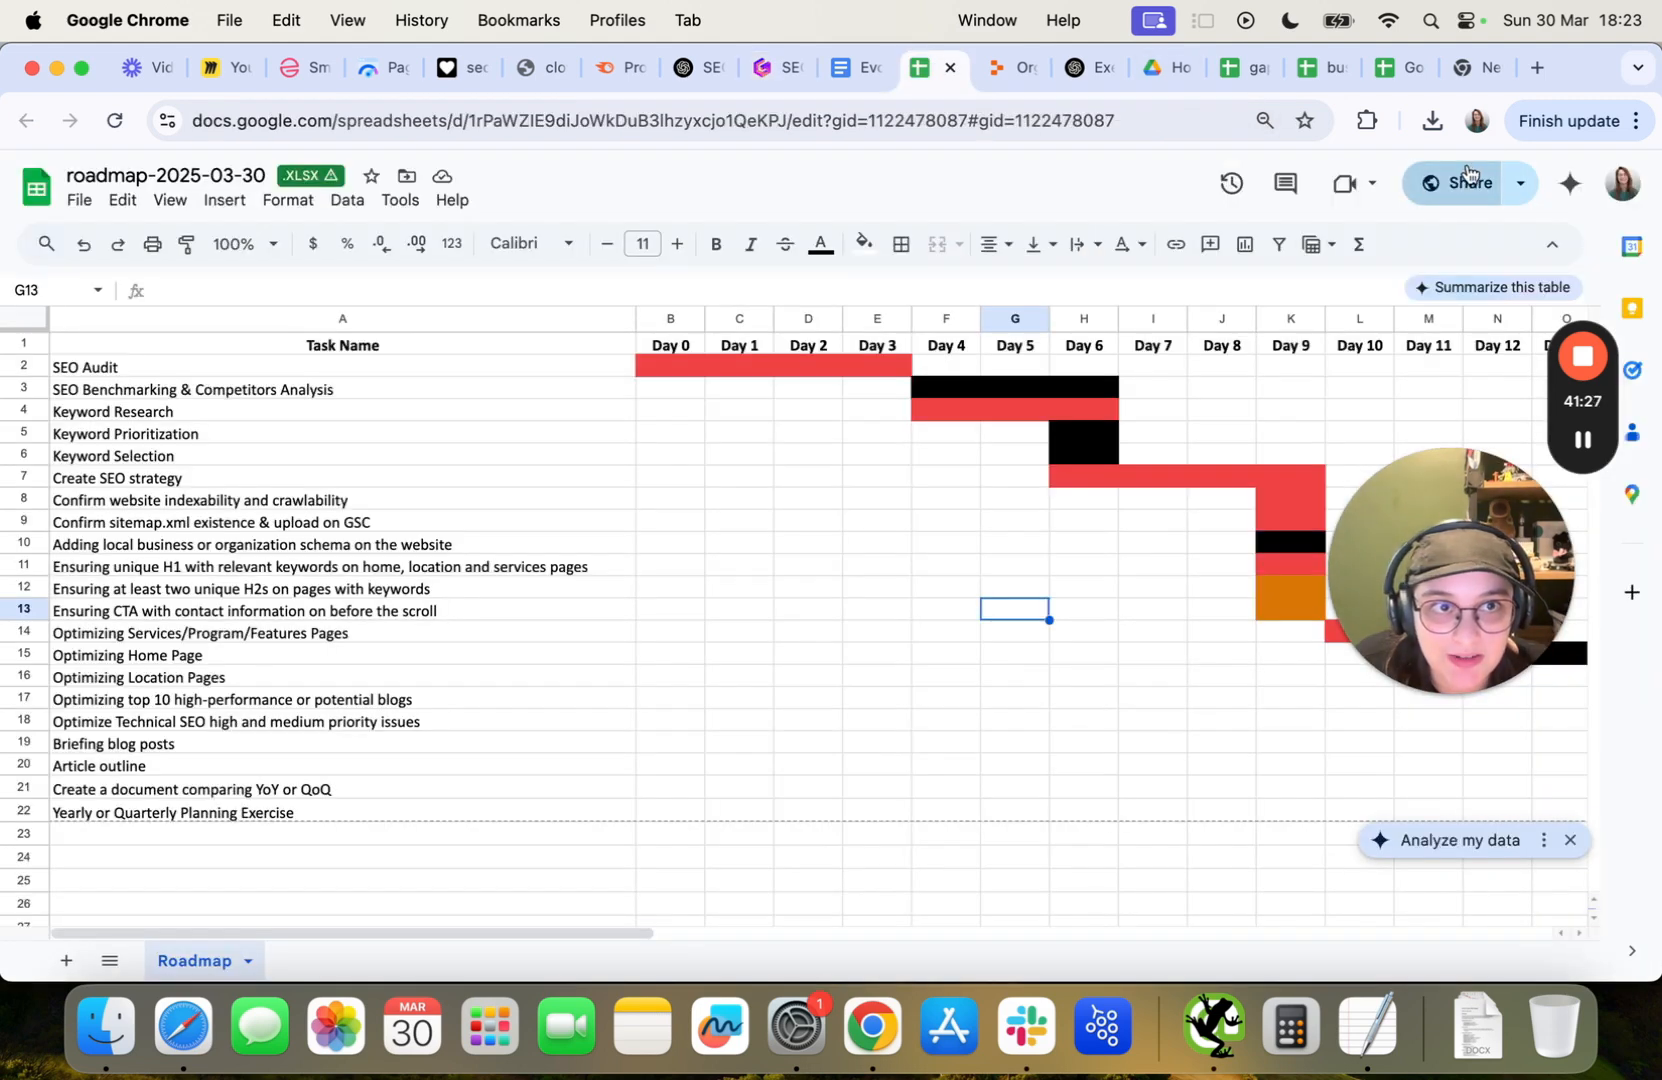
{"action": "left_click", "coordinate": [1467, 176]}
{"action": "left_click", "coordinate": [668, 785]}
{"action": "key", "text": "Escape"}
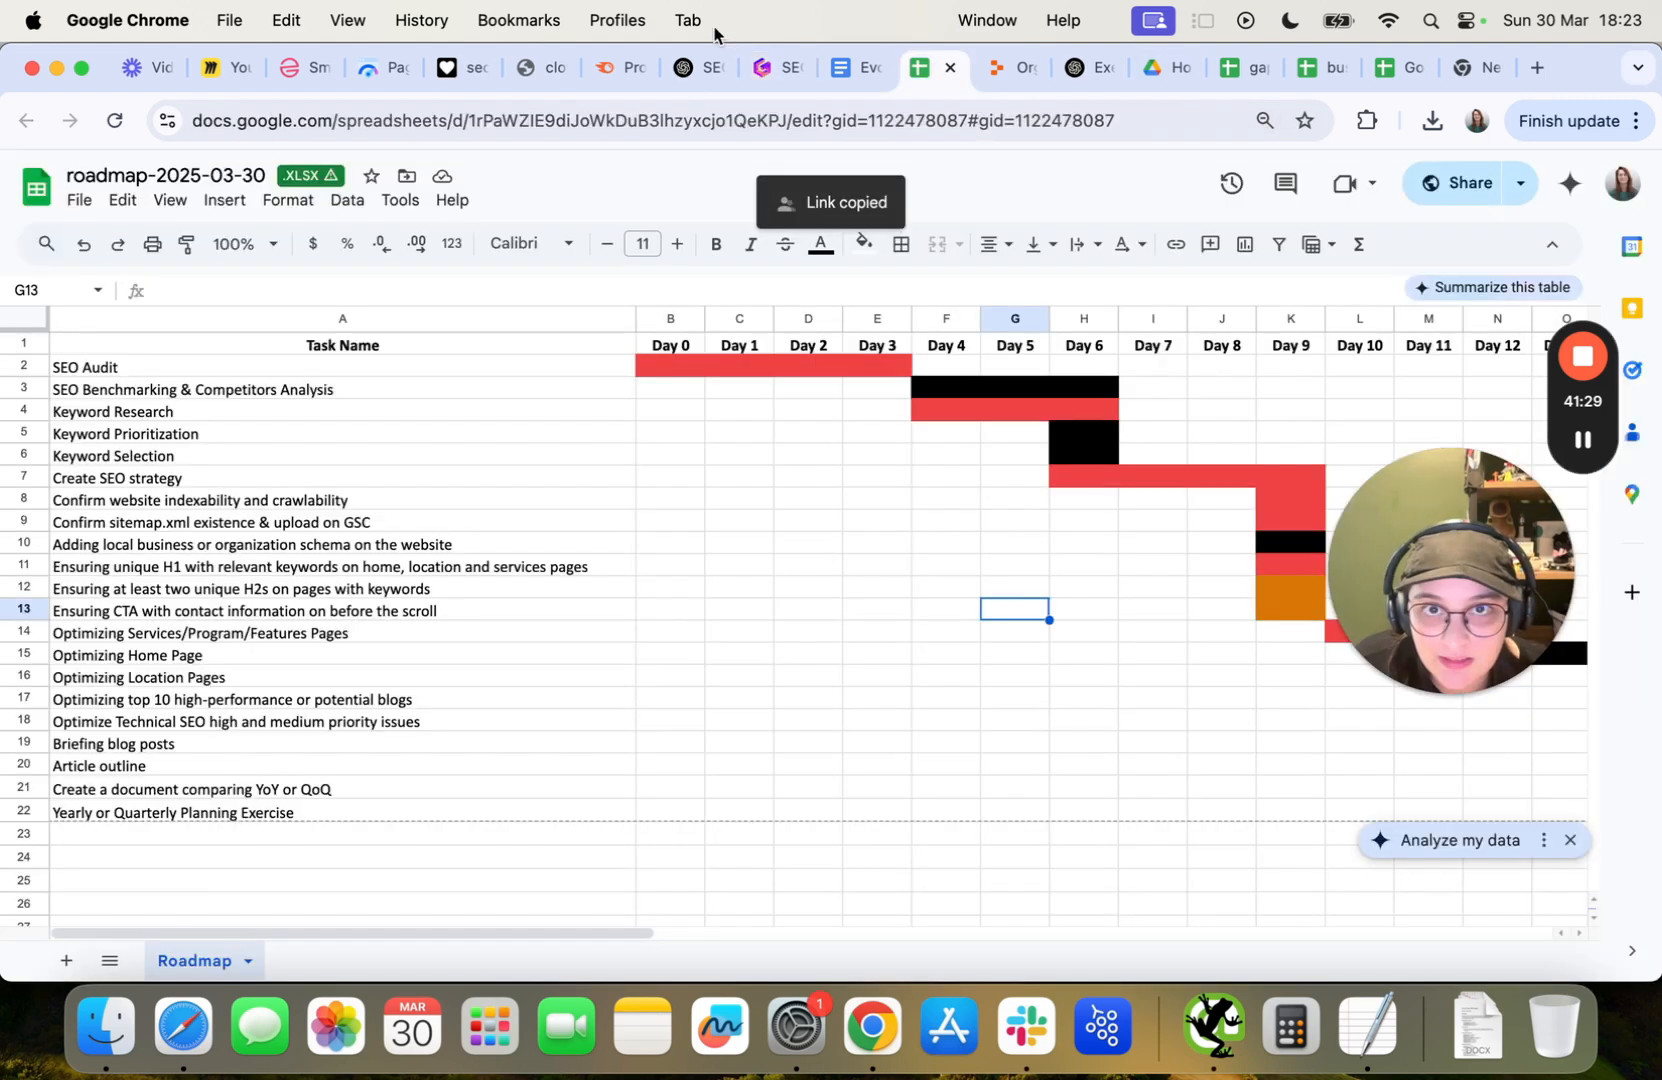
{"action": "left_click", "coordinate": [763, 67]}
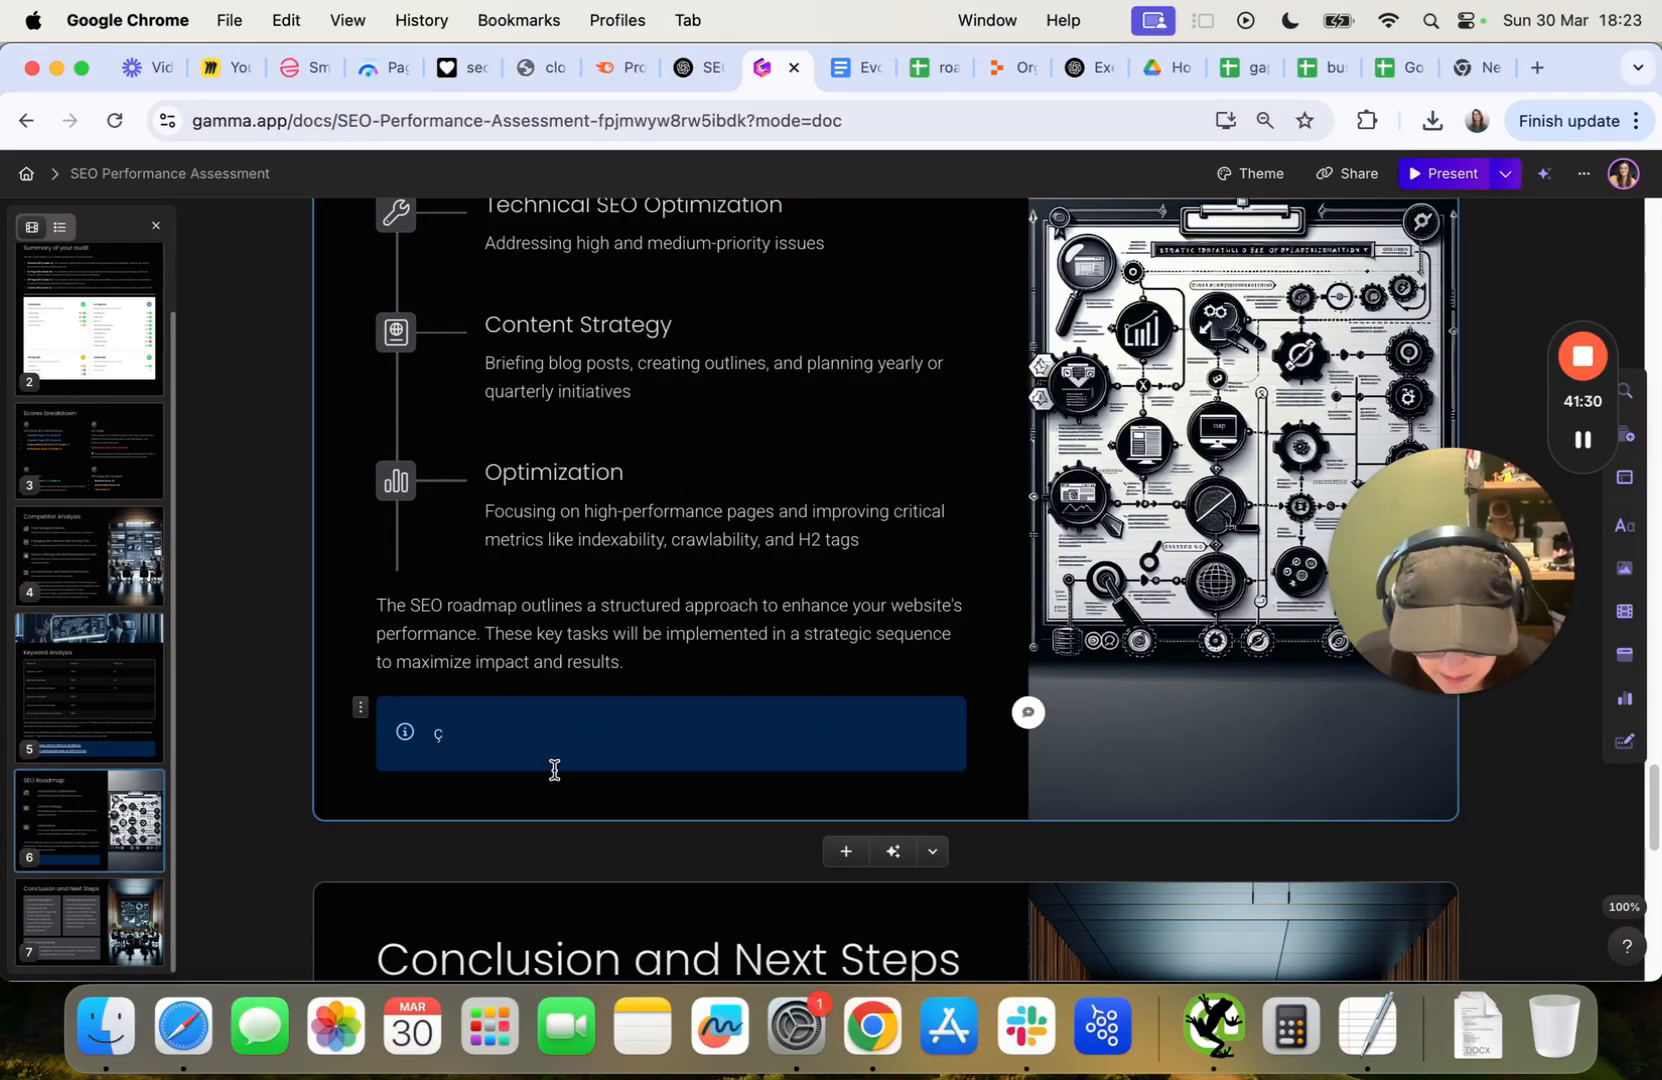
{"action": "key", "text": "super+v"}
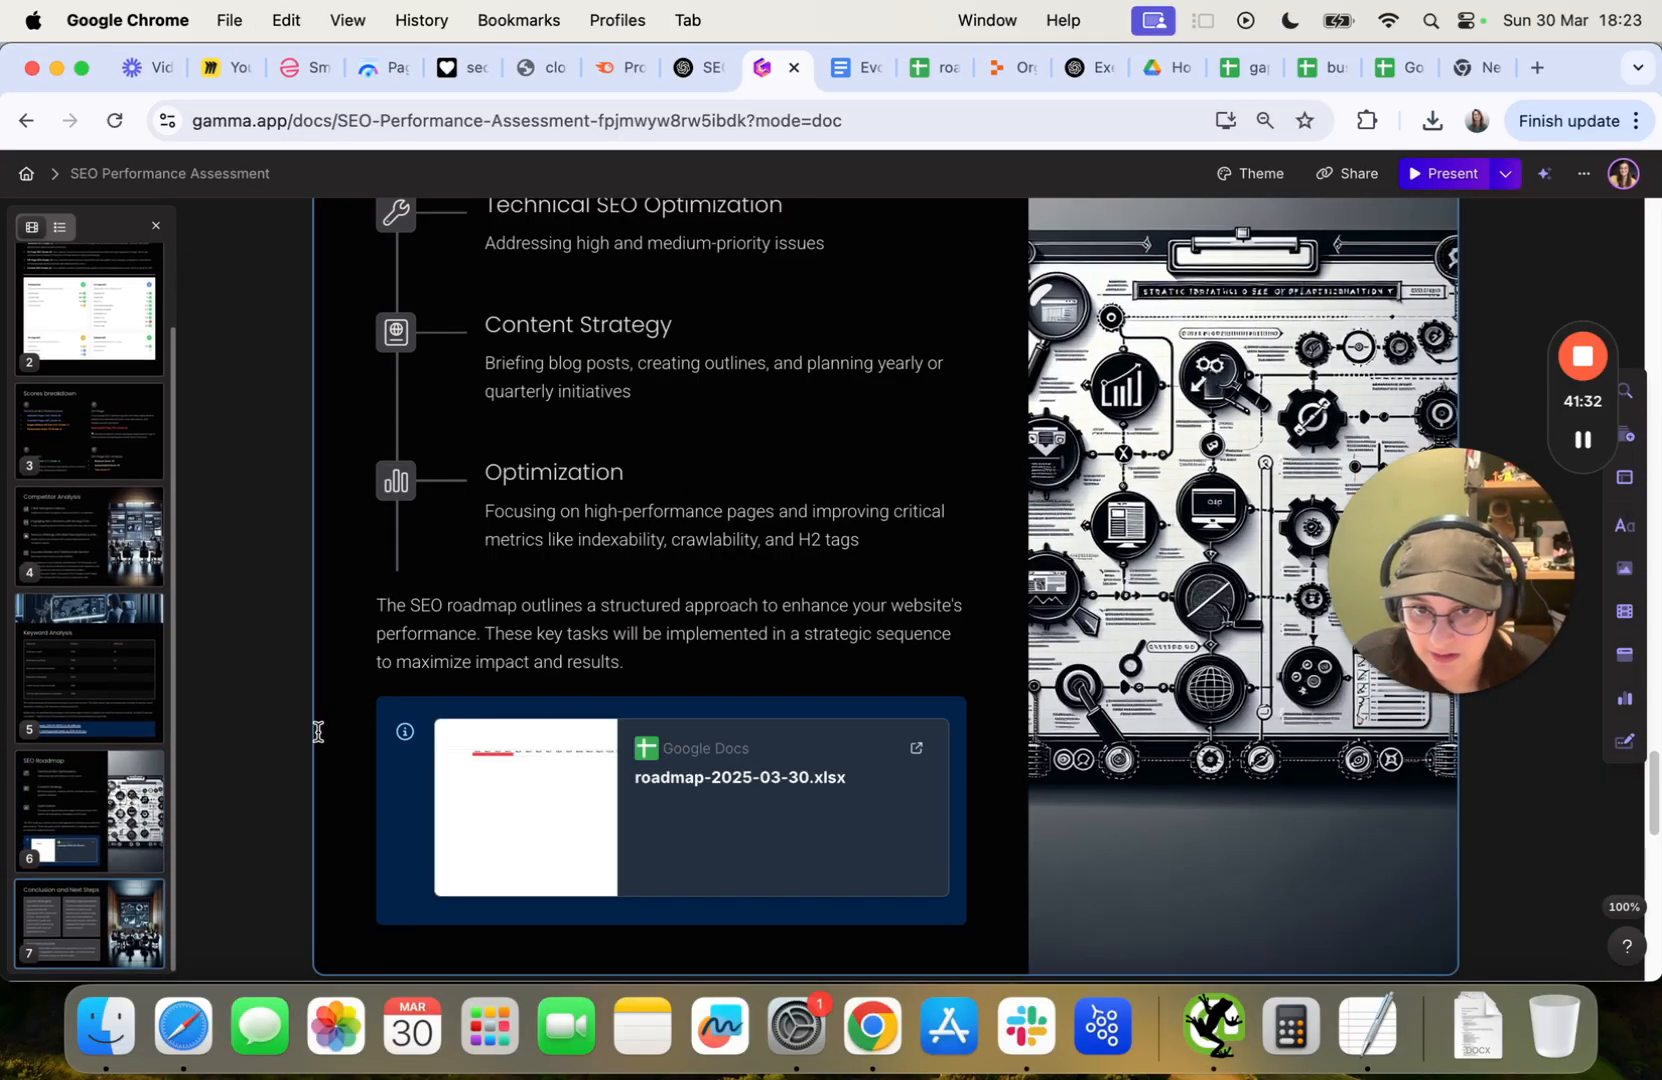
Check the Conclusion and Next Steps card, then start presenting the SEO Performance Assessment from its first card.
{"action": "scroll", "coordinate": [317, 731], "scroll_direction": "down", "scroll_amount": 10}
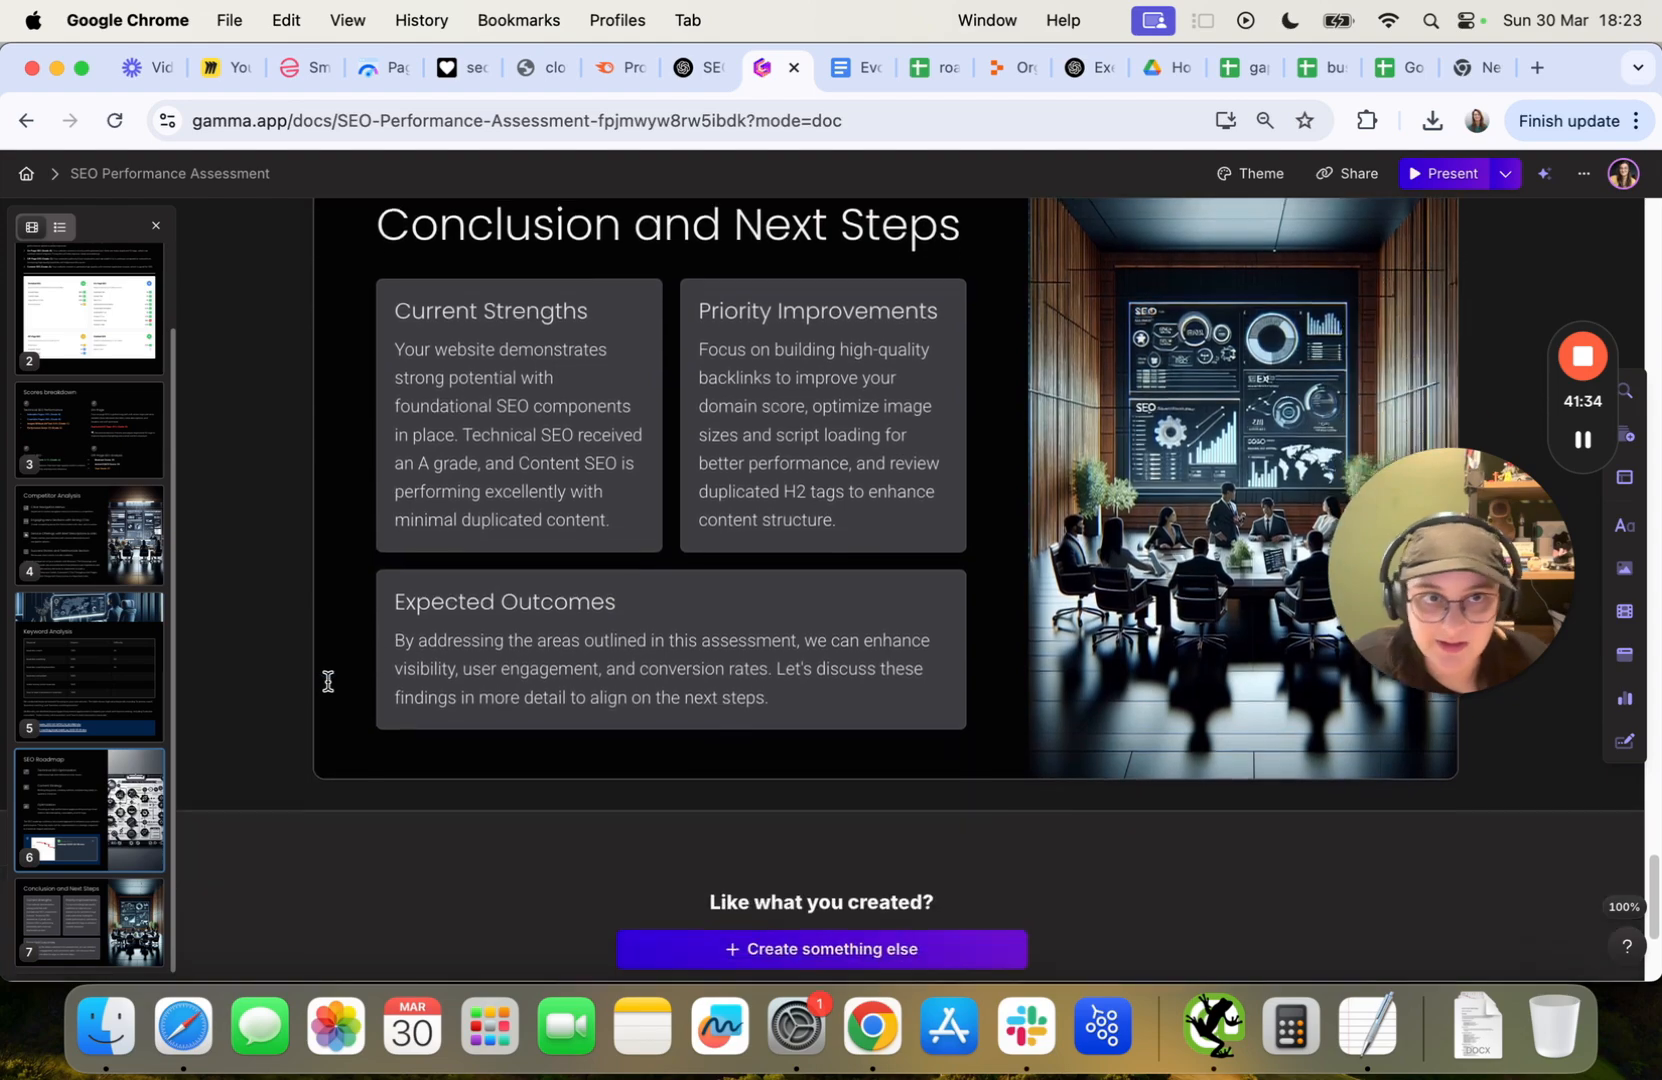
{"action": "scroll", "coordinate": [870, 445], "scroll_direction": "up", "scroll_amount": 20}
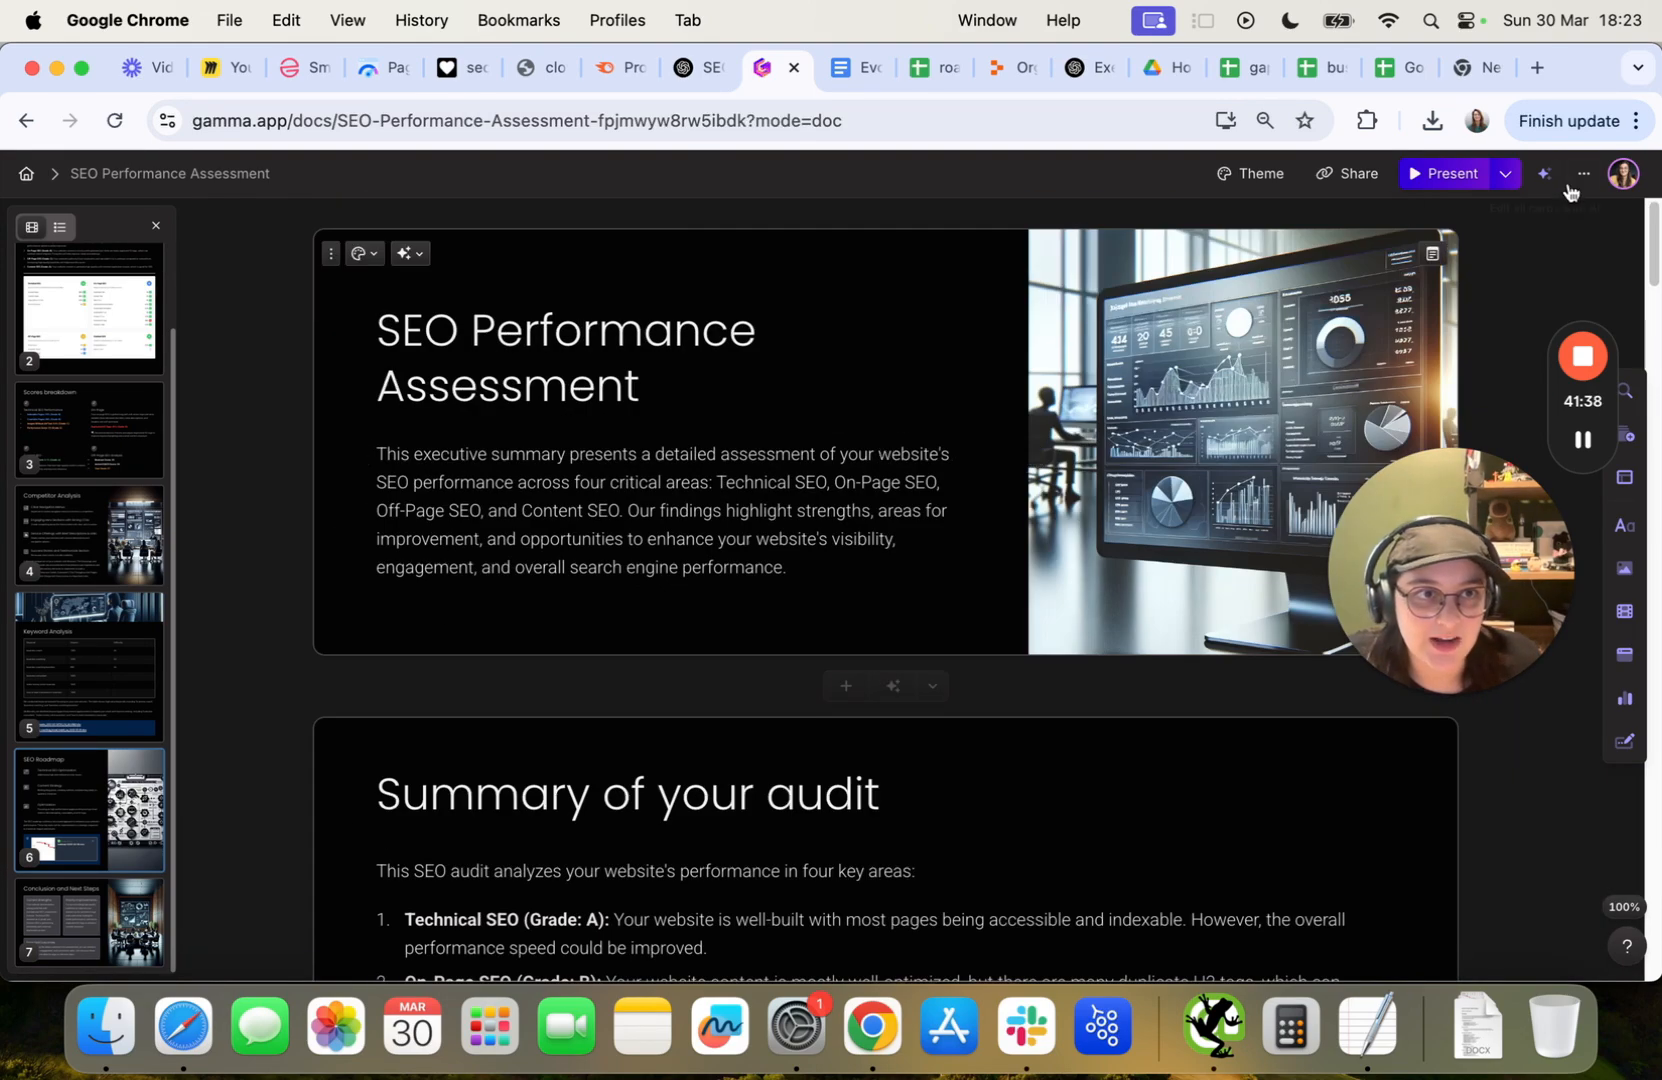
{"action": "left_click", "coordinate": [1583, 173]}
{"action": "left_click", "coordinate": [1447, 173]}
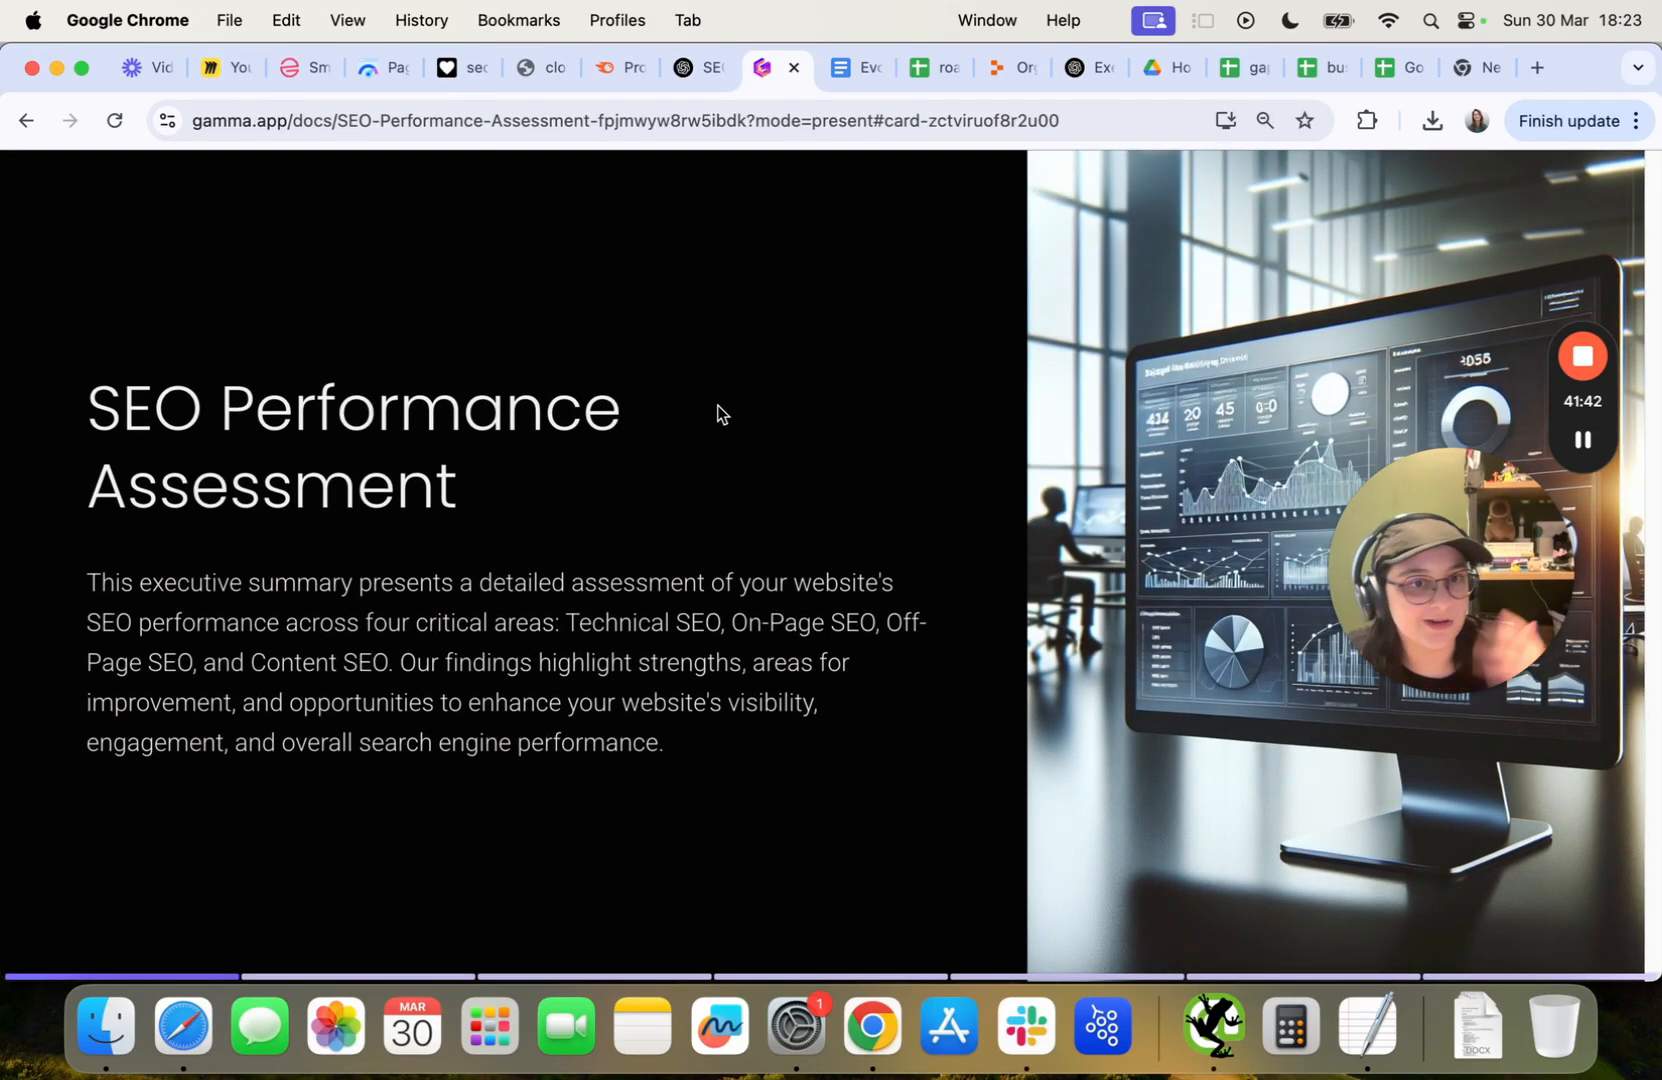
Present the Summary of your audit and Scores breakdown cards, reviewing the grades, and advance to Competitor Analysis.
{"action": "key", "text": "Right"}
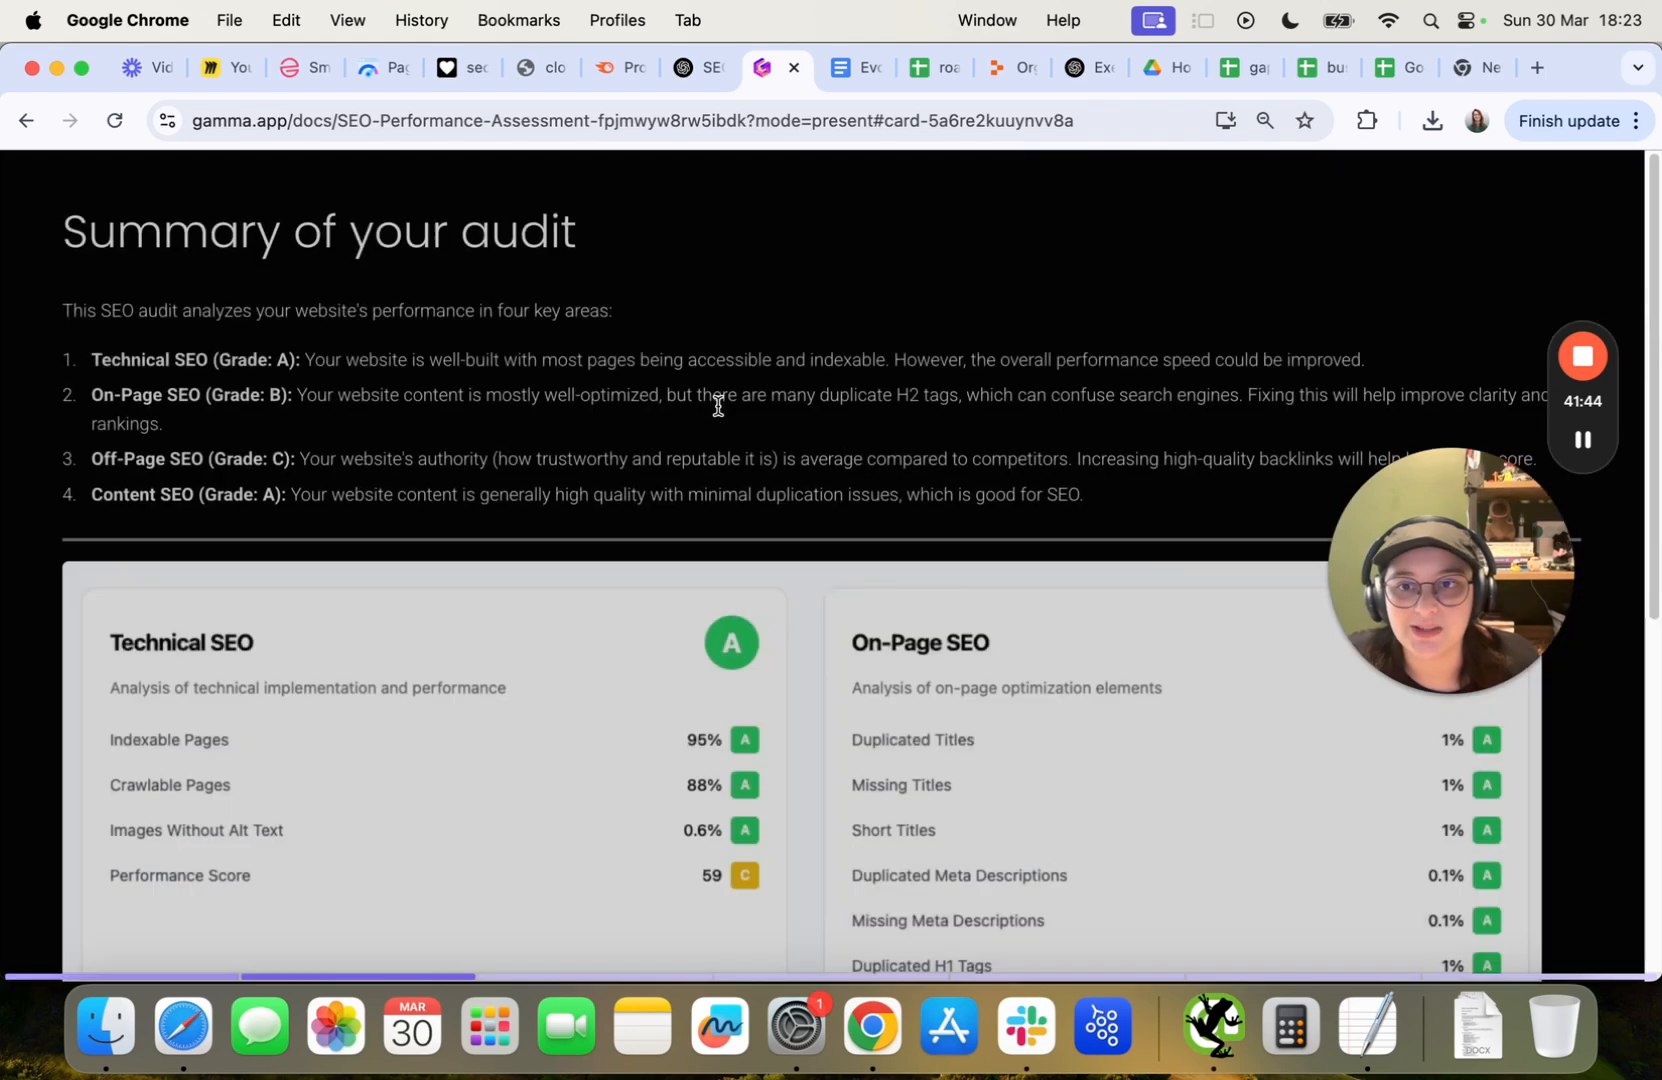
{"action": "scroll", "coordinate": [665, 563], "scroll_direction": "down", "scroll_amount": 6}
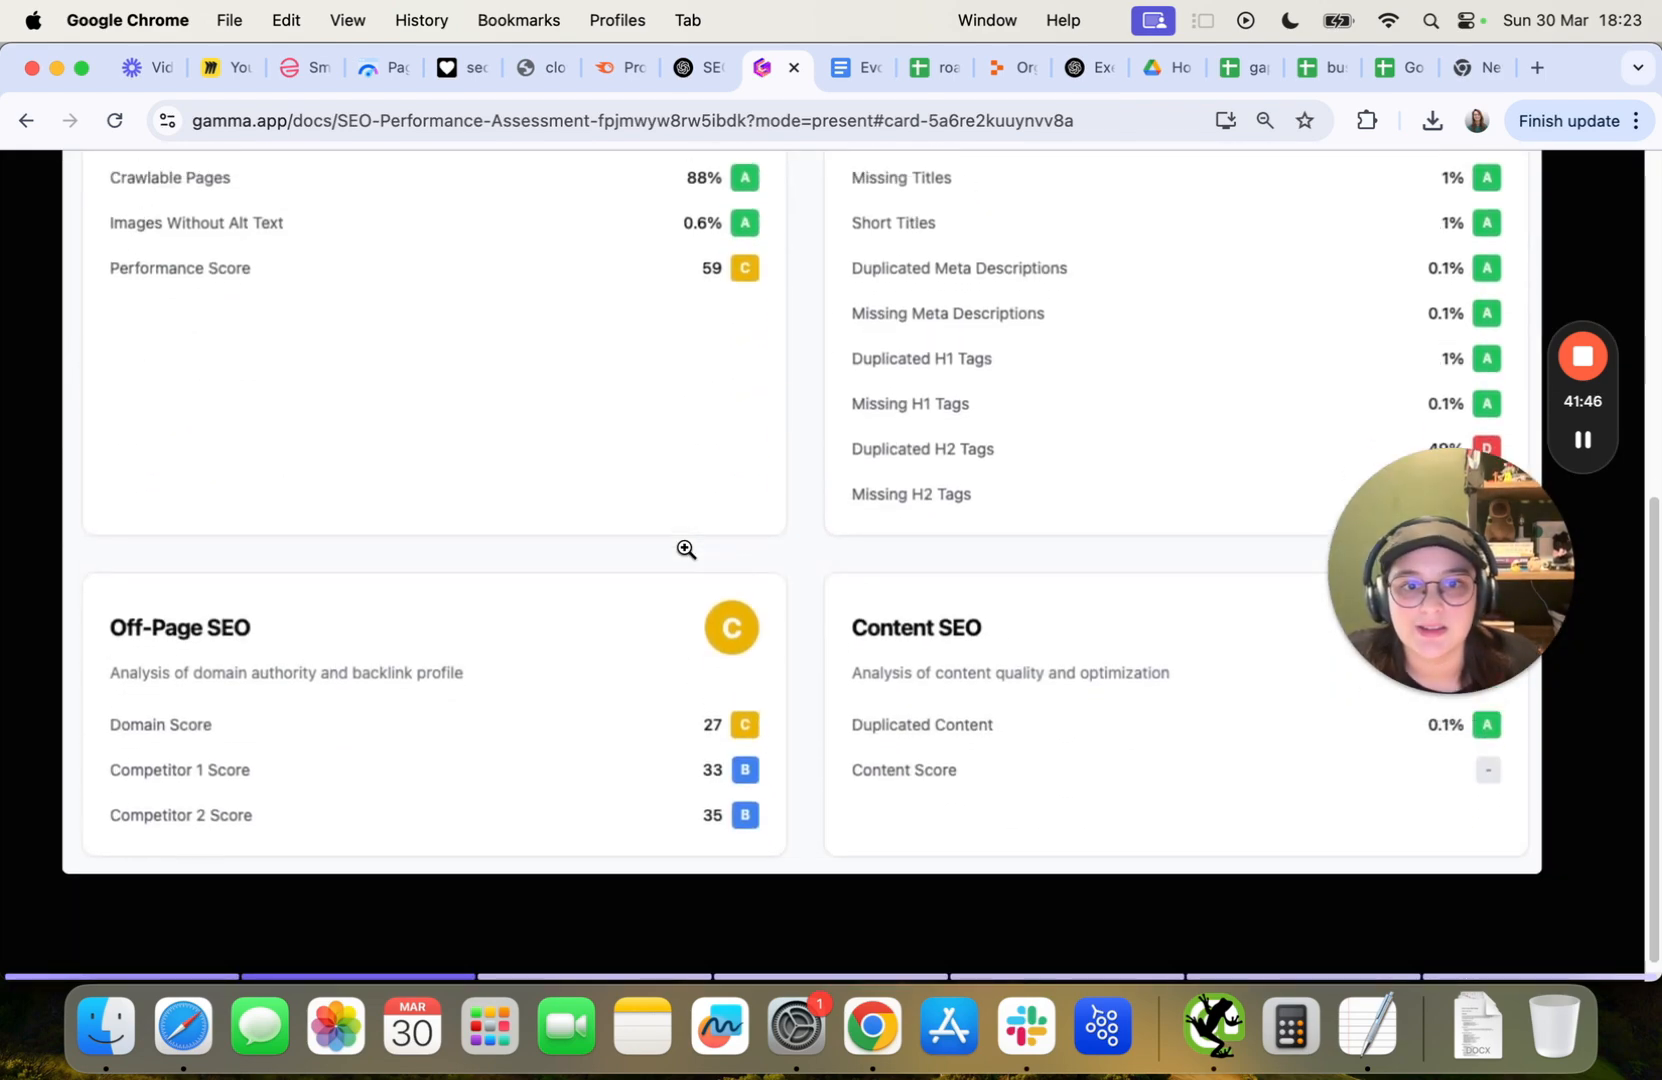
{"action": "scroll", "coordinate": [683, 550], "scroll_direction": "up", "scroll_amount": 6}
{"action": "scroll", "coordinate": [684, 551], "scroll_direction": "down", "scroll_amount": 5}
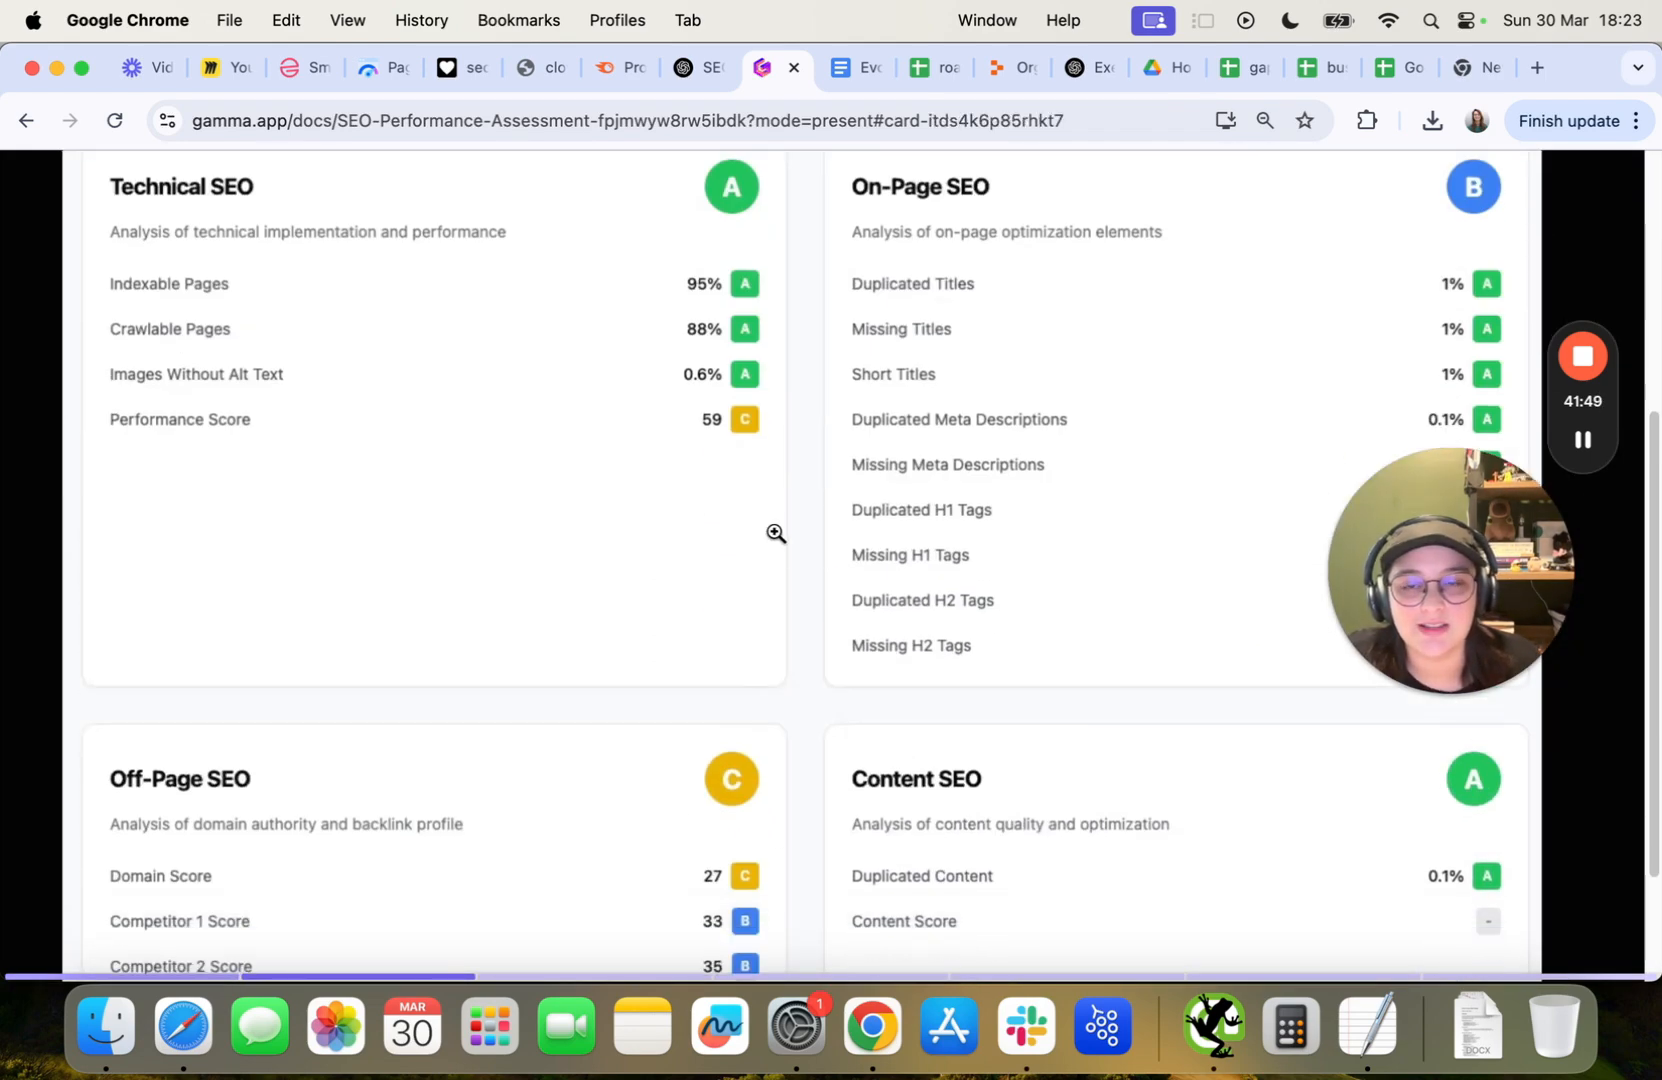
{"action": "key", "text": "Right"}
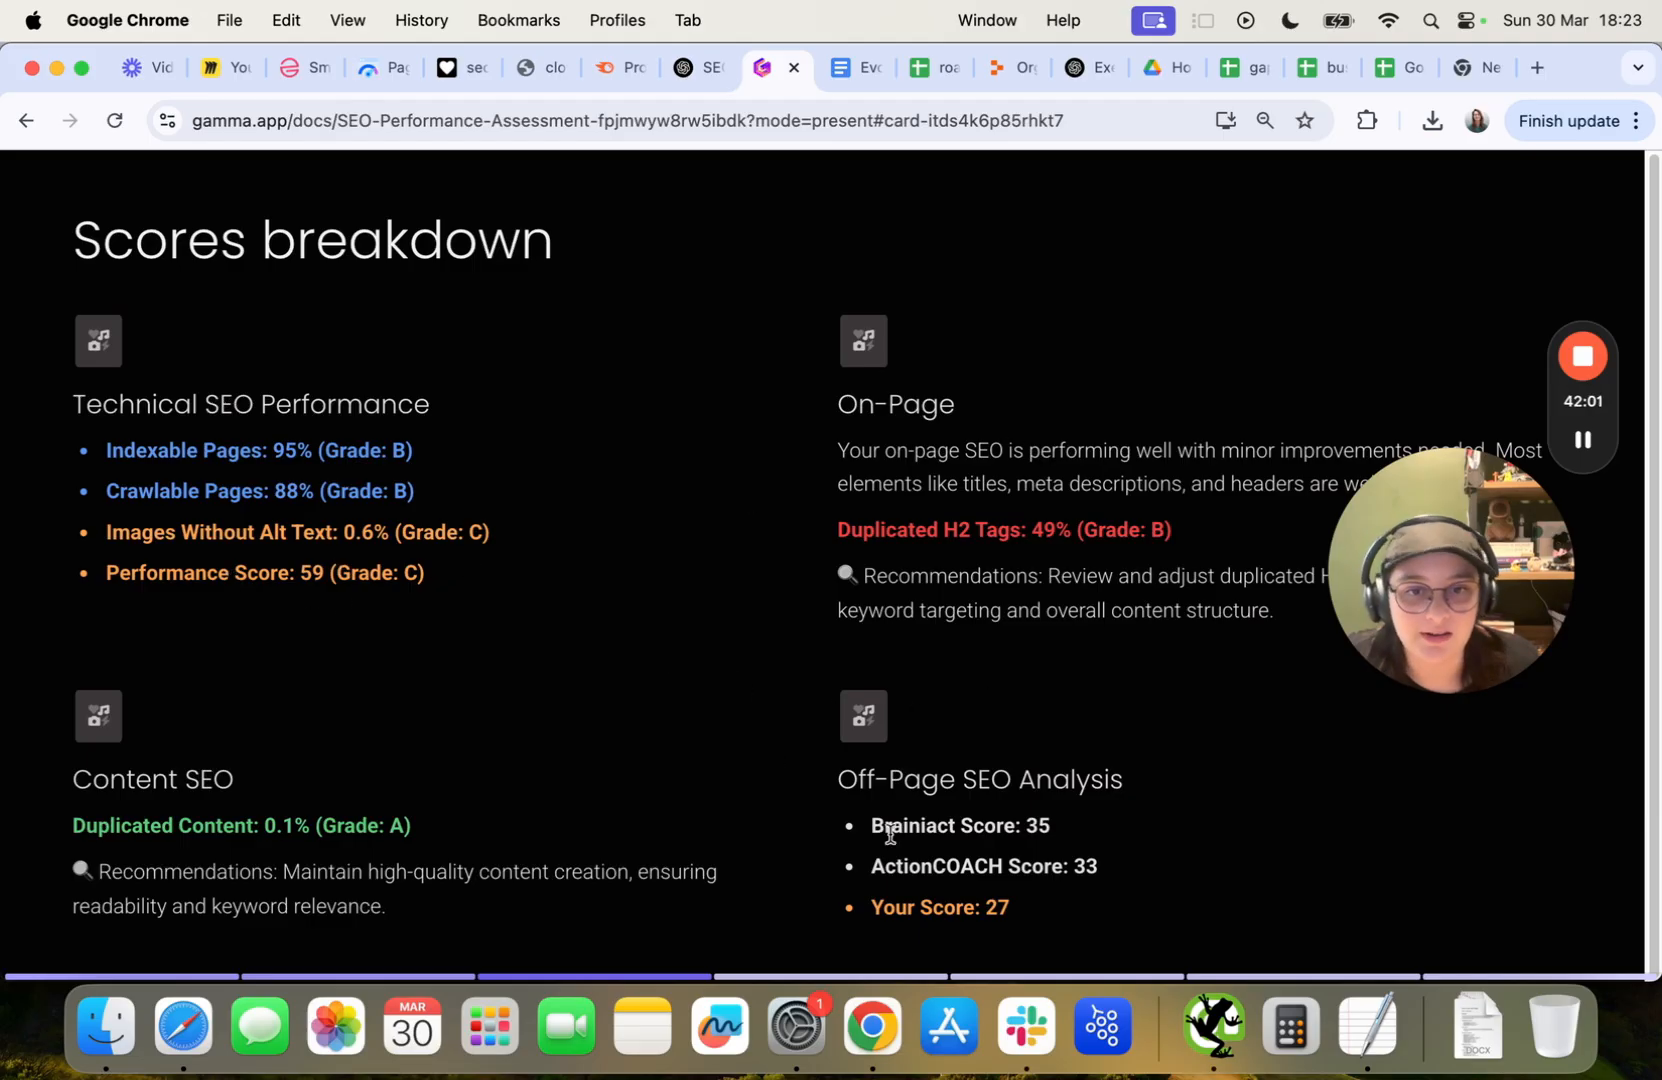
{"action": "scroll", "coordinate": [1126, 460], "scroll_direction": "down", "scroll_amount": 3}
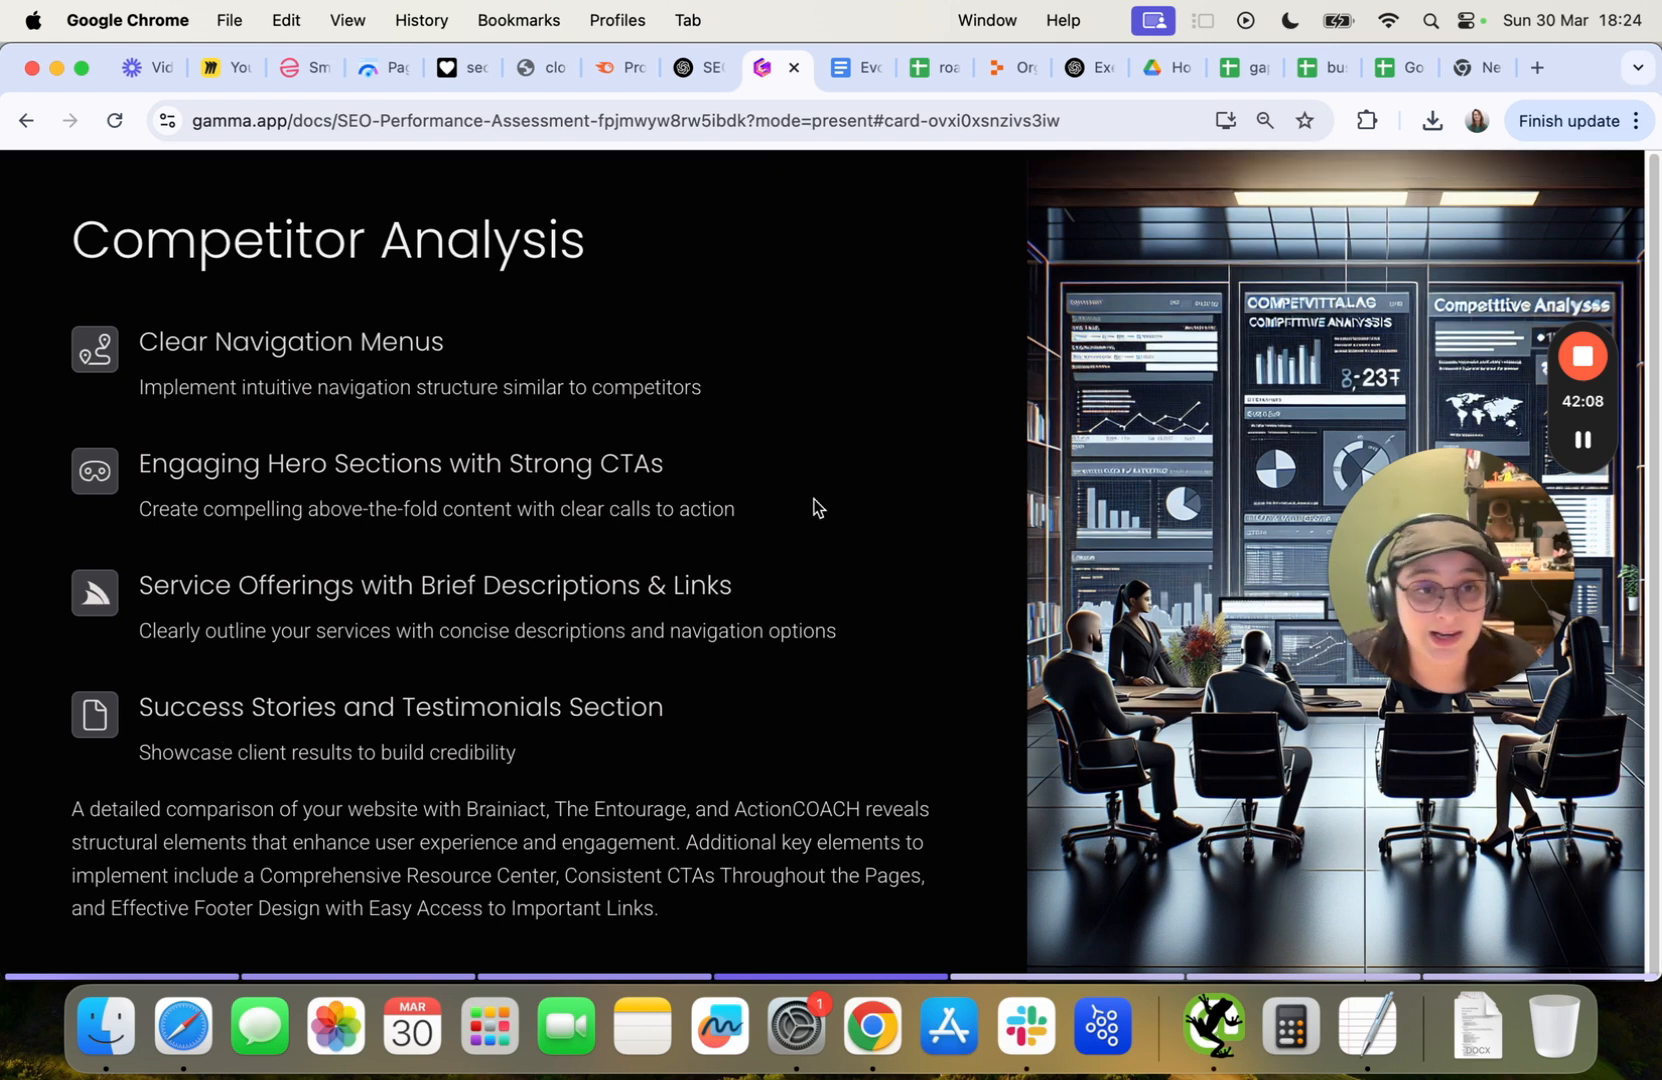
Present the Keyword Analysis card with its two linked keyword files and the SEO Roadmap card with its linked roadmap file.
{"action": "scroll", "coordinate": [814, 507], "scroll_direction": "down", "scroll_amount": 3}
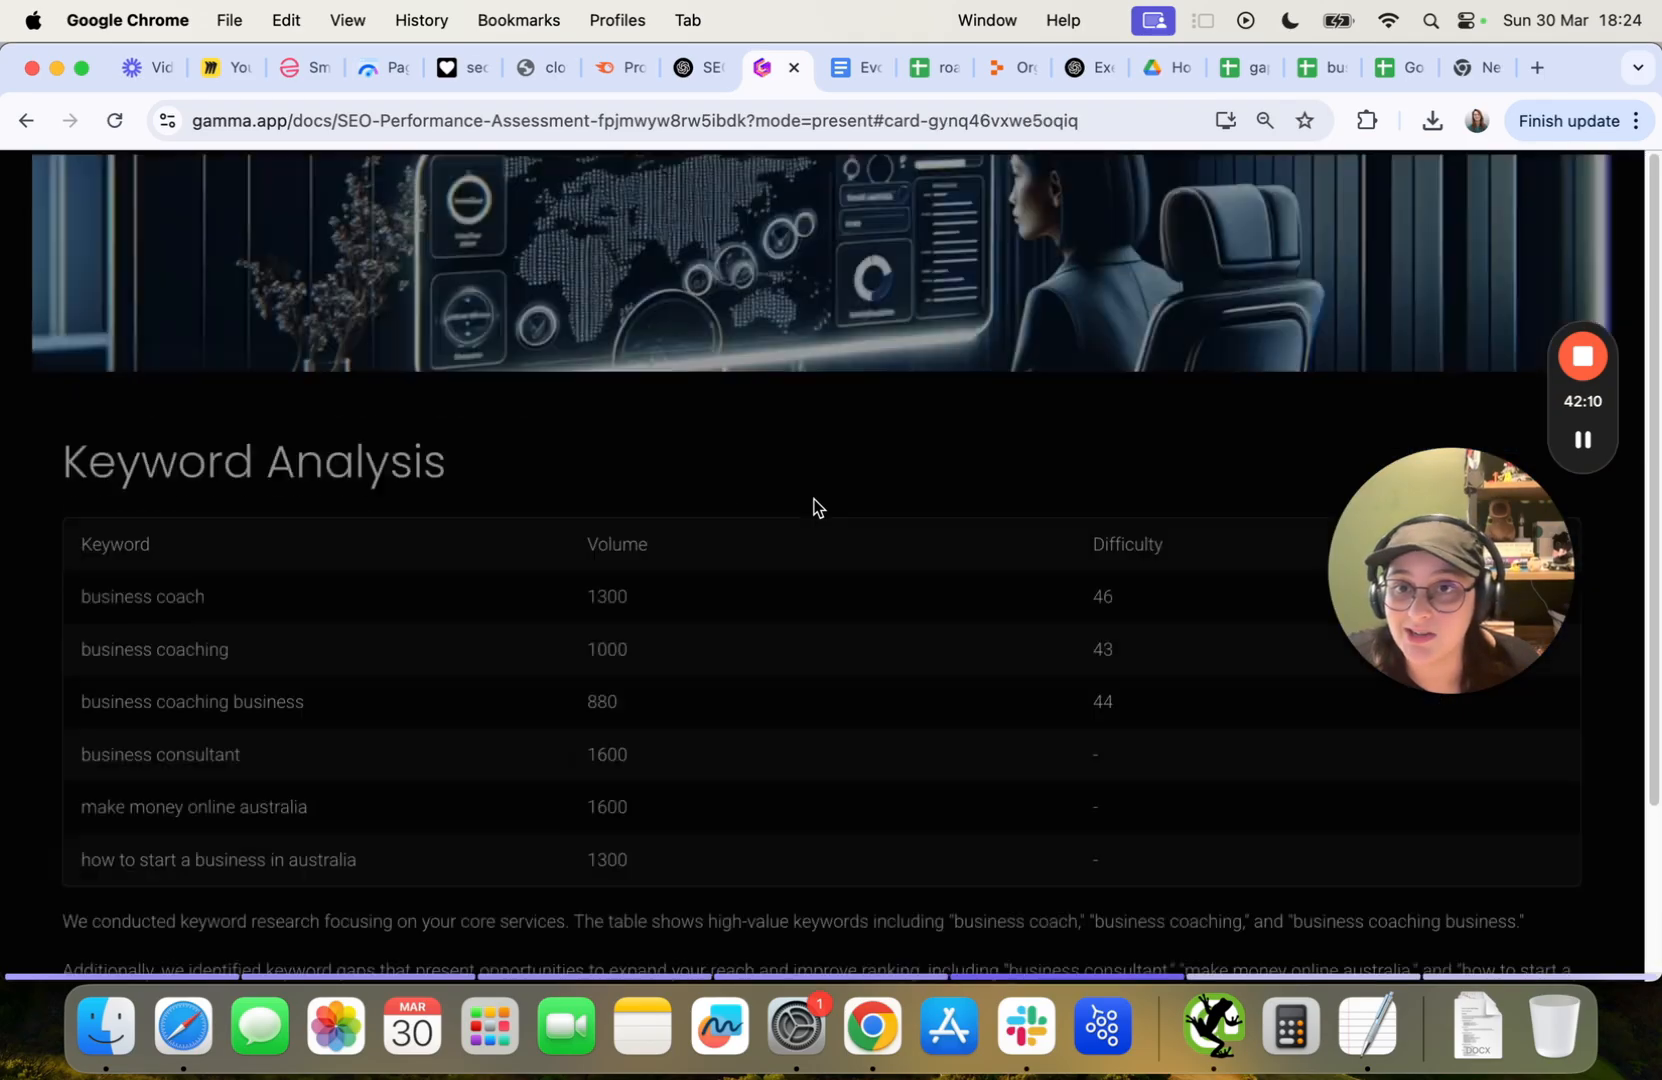
{"action": "scroll", "coordinate": [804, 517], "scroll_direction": "down", "scroll_amount": 2}
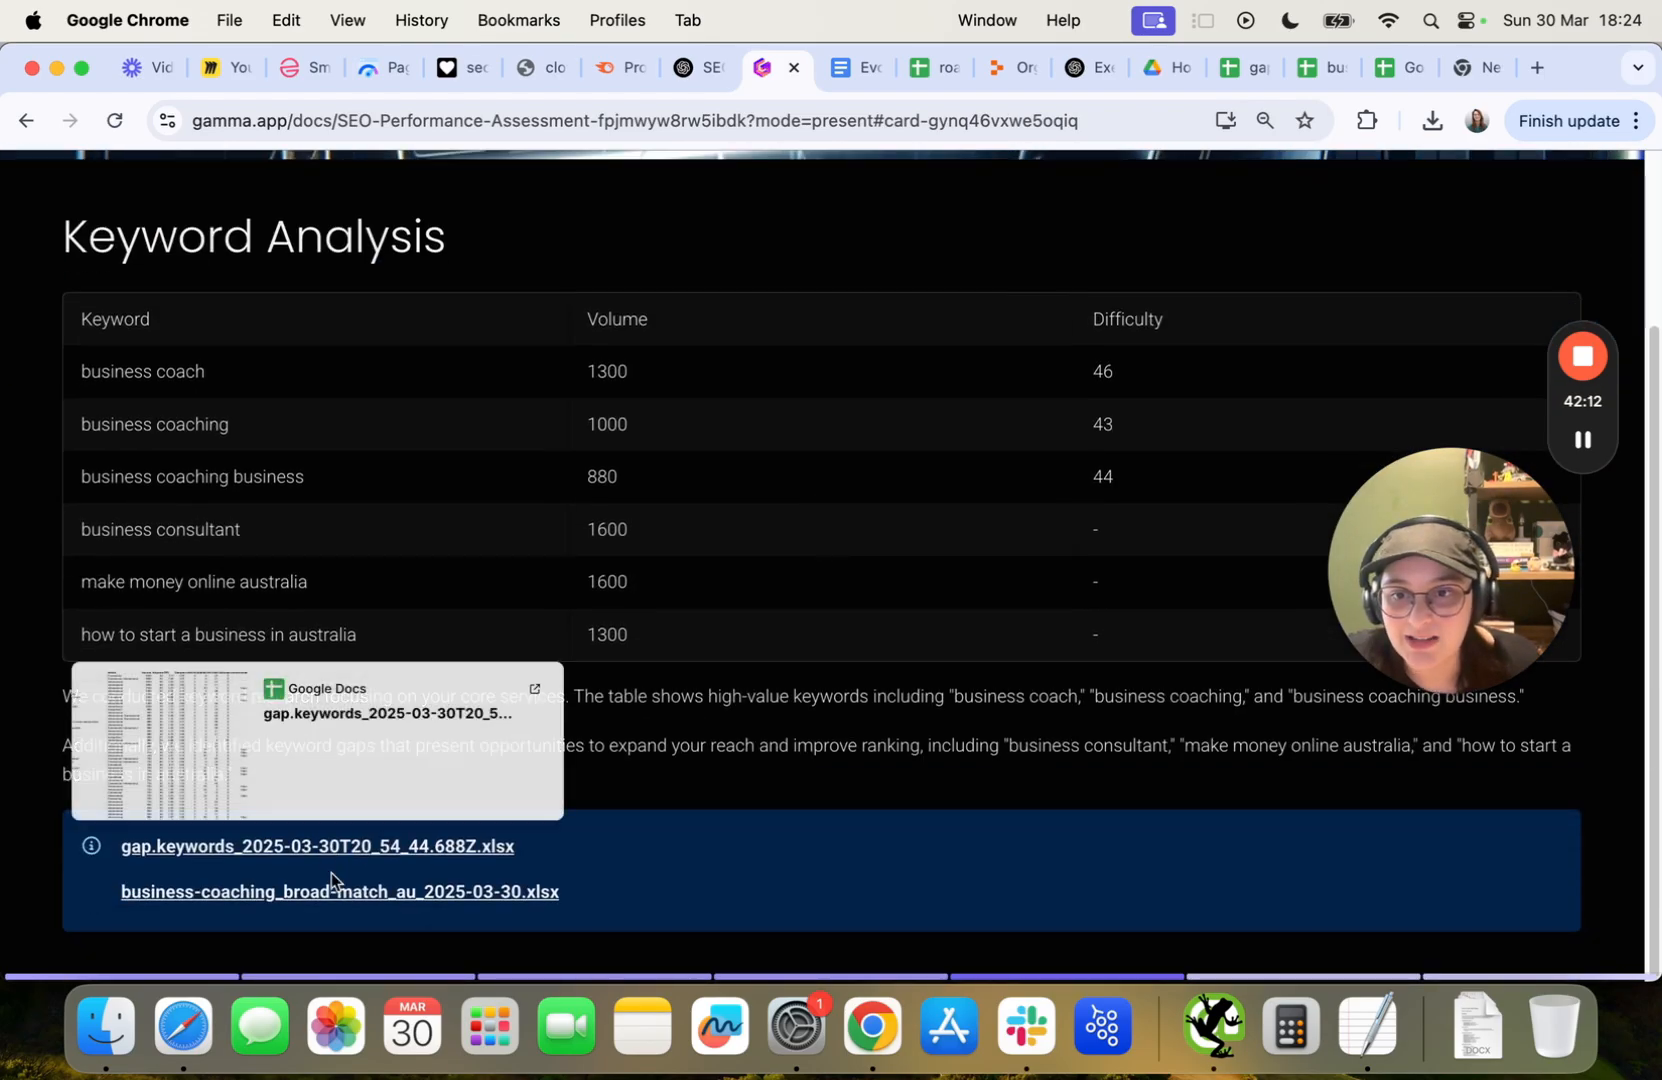
{"action": "scroll", "coordinate": [453, 464], "scroll_direction": "up", "scroll_amount": 2}
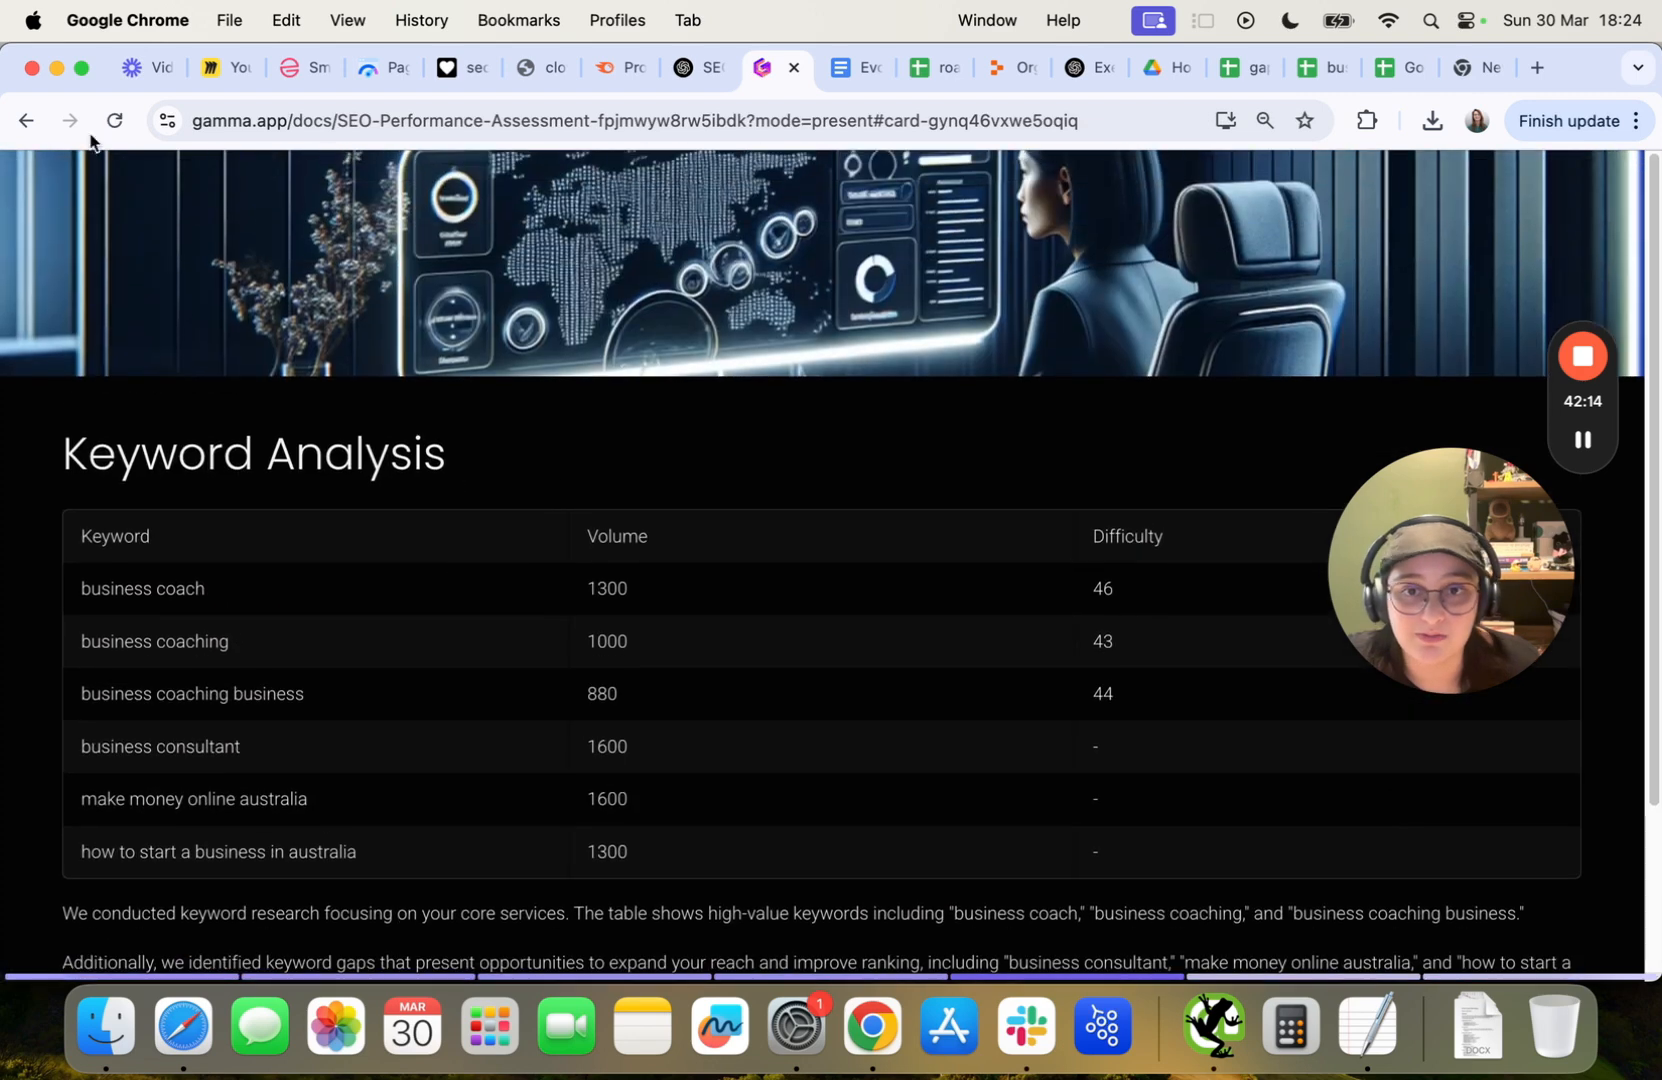
{"action": "scroll", "coordinate": [680, 425], "scroll_direction": "down", "scroll_amount": 3}
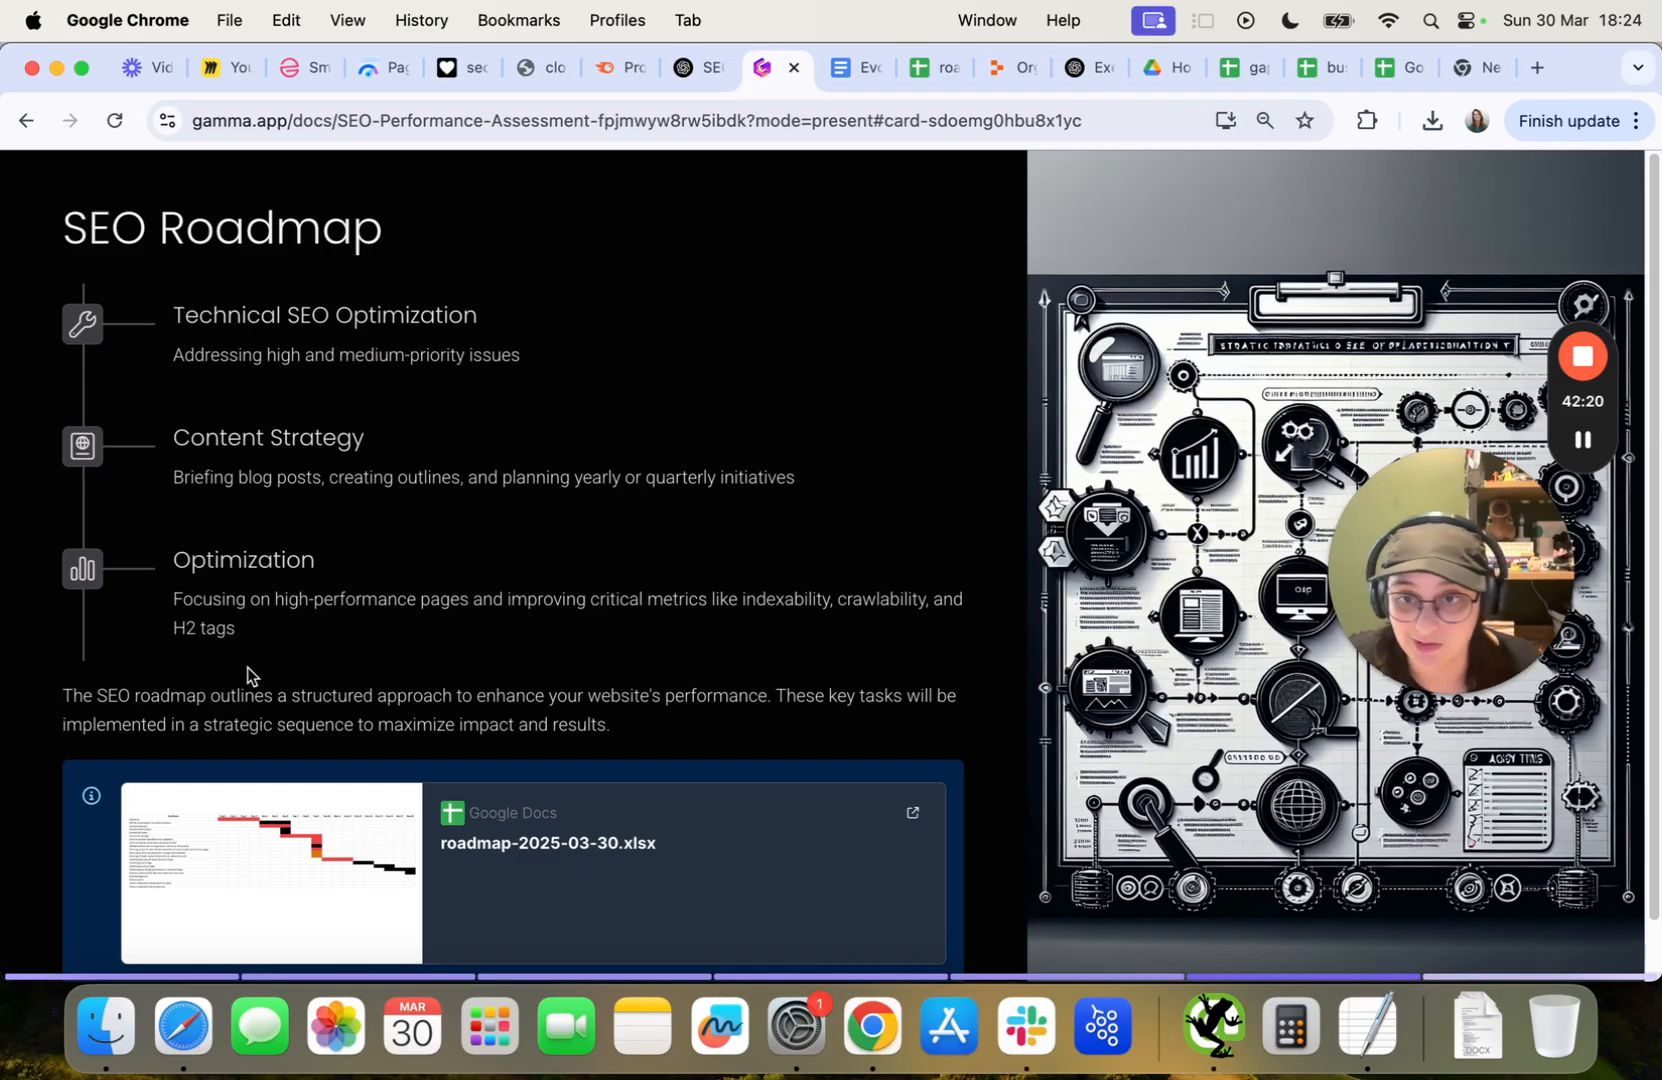
{"action": "scroll", "coordinate": [619, 712], "scroll_direction": "down", "scroll_amount": 1}
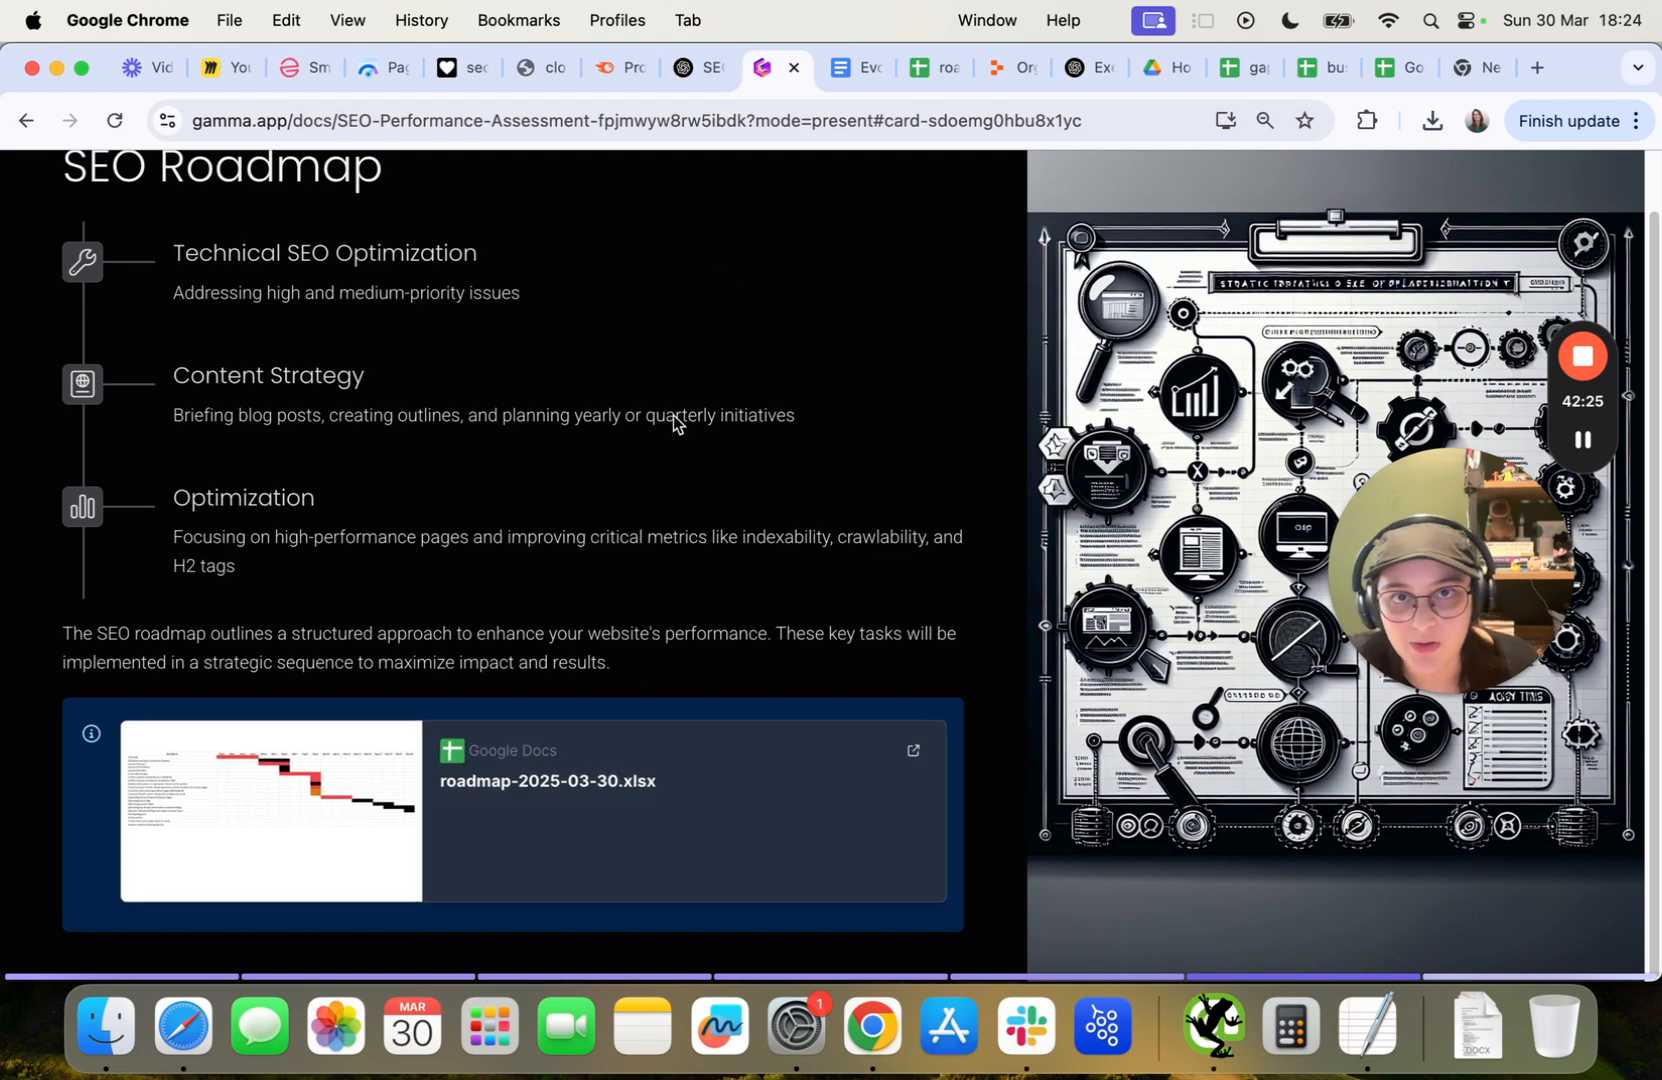
Show the task names in A2:A22 of the roadmap-2025-03-30 spreadsheet, and return to the presented SEO Roadmap card in Gamma.
{"action": "left_click", "coordinate": [934, 67]}
{"action": "left_click", "coordinate": [335, 458]}
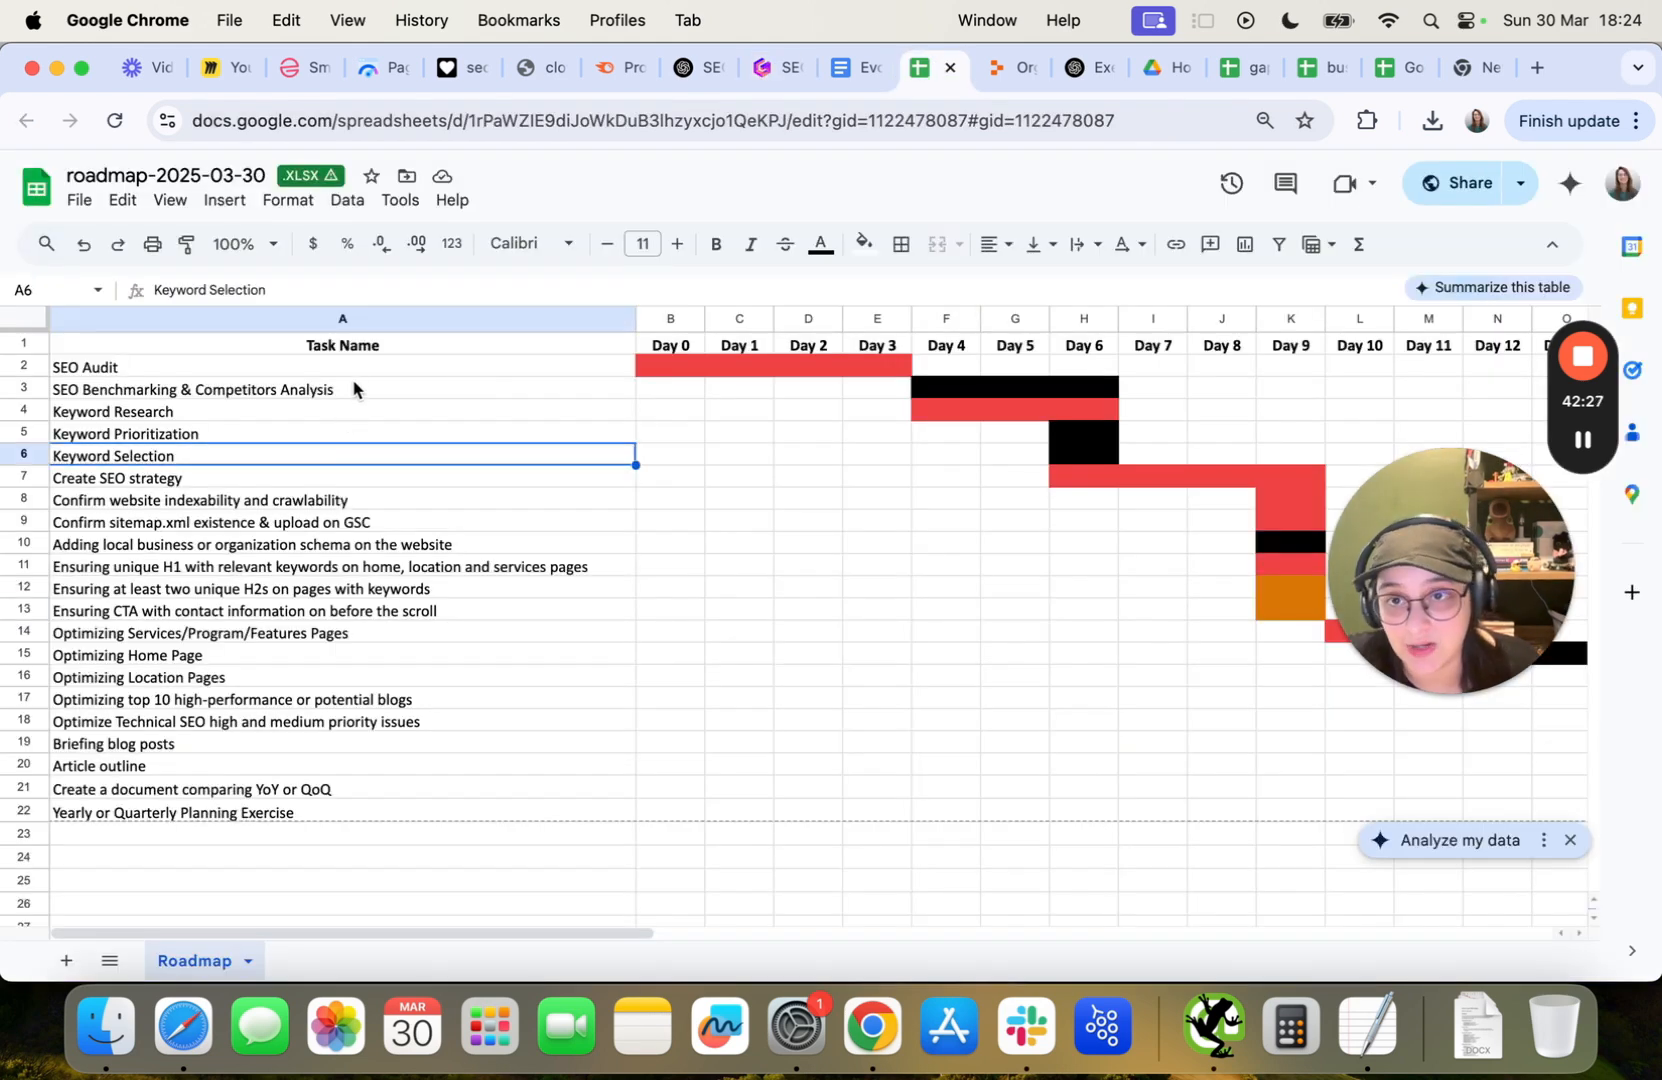
{"action": "left_click_drag", "start_coordinate": [353, 370], "coordinate": [340, 812]}
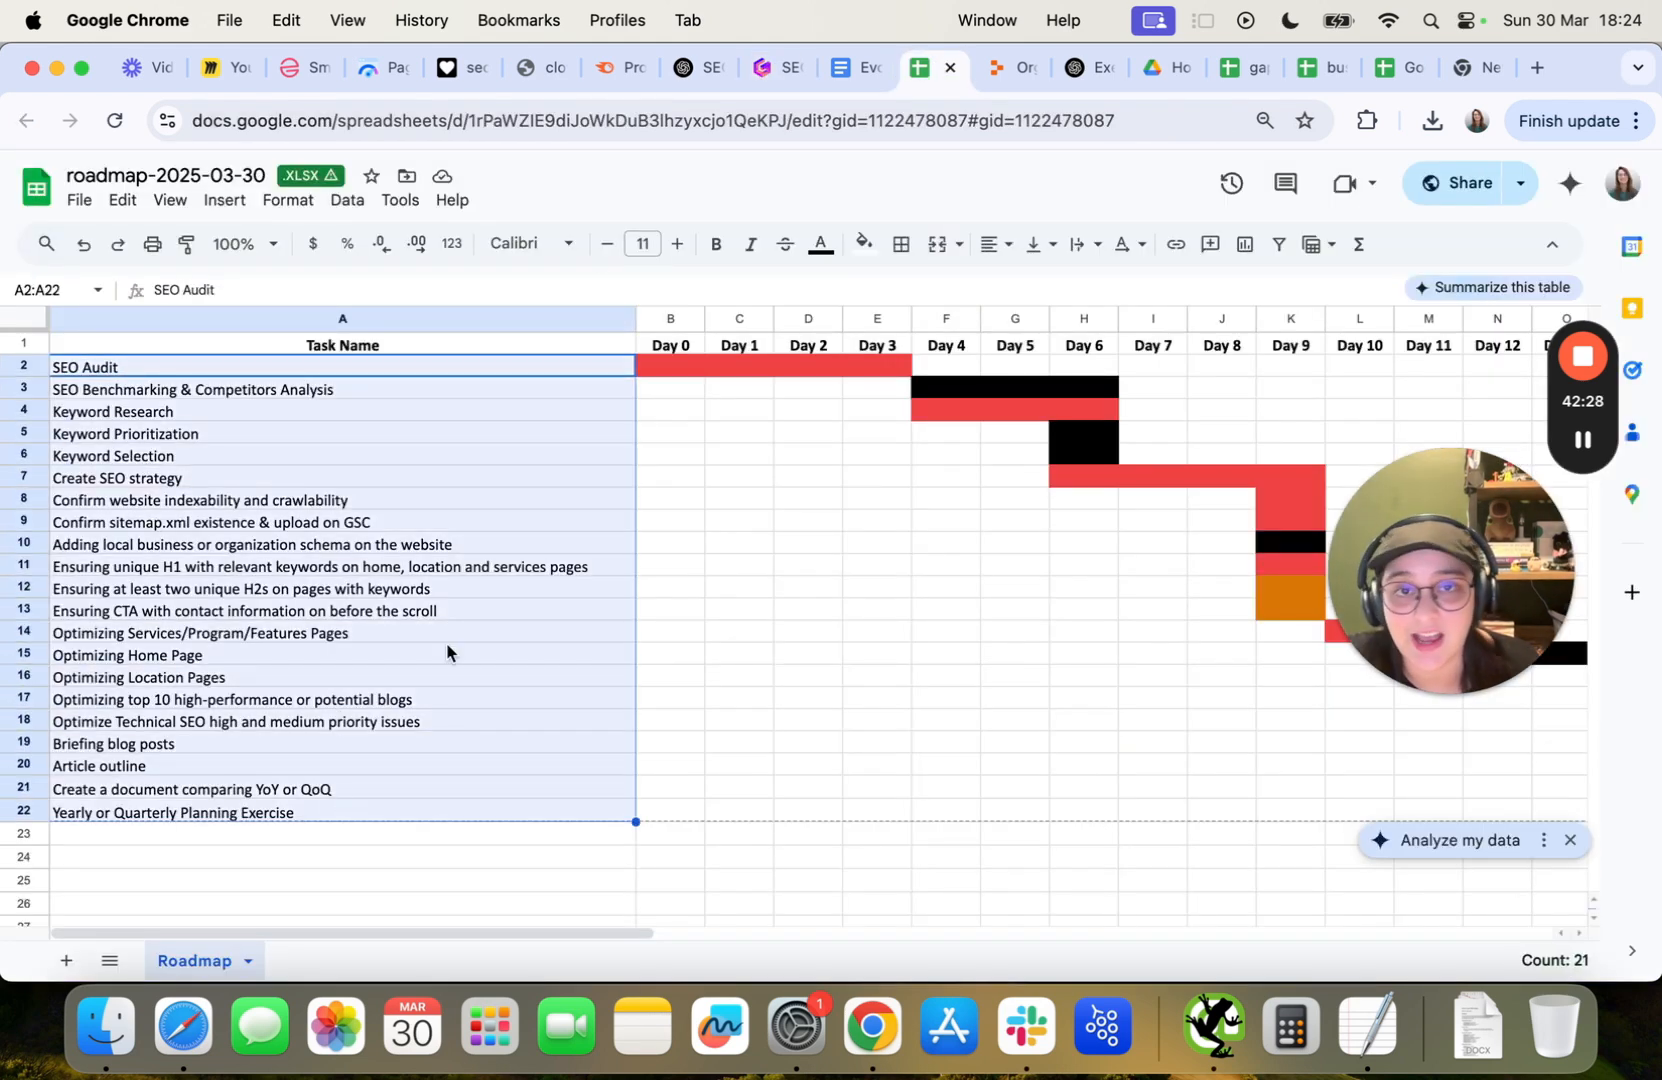
{"action": "left_click", "coordinate": [840, 84]}
{"action": "left_click", "coordinate": [760, 68]}
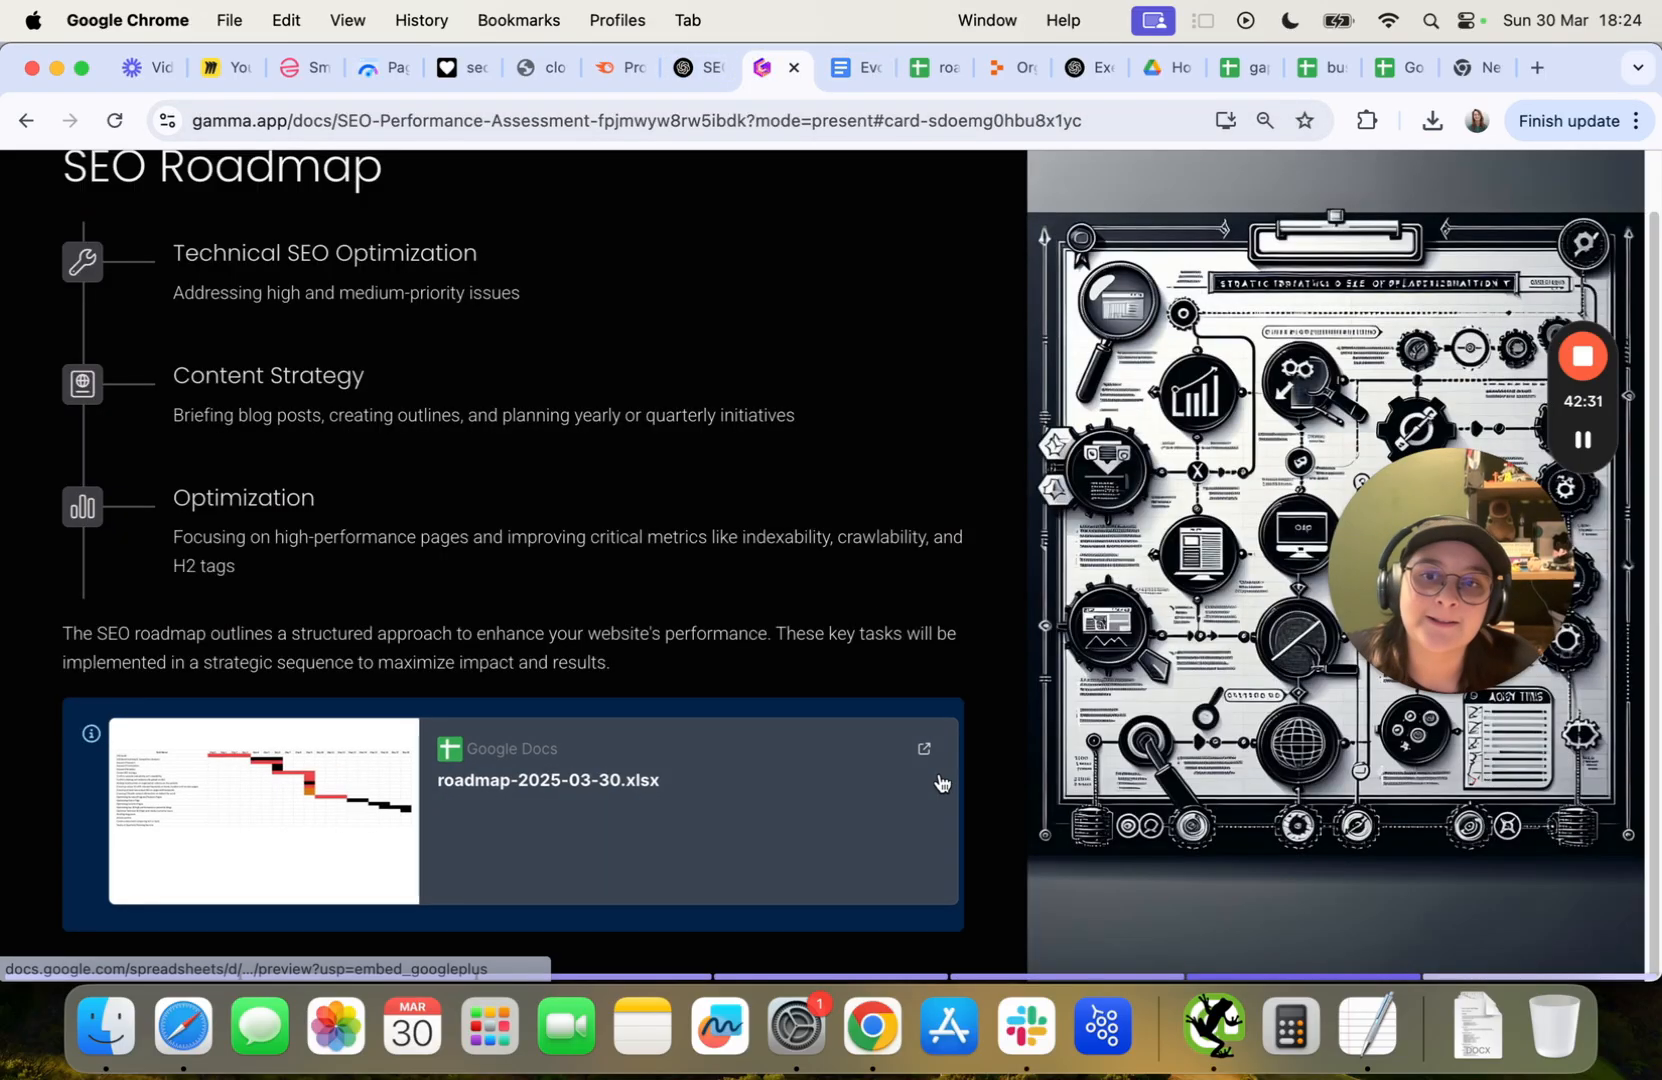
Advance to the Conclusion and Next Steps card, highlight its Expected Outcomes text and clear the selection.
{"action": "key", "text": "Right"}
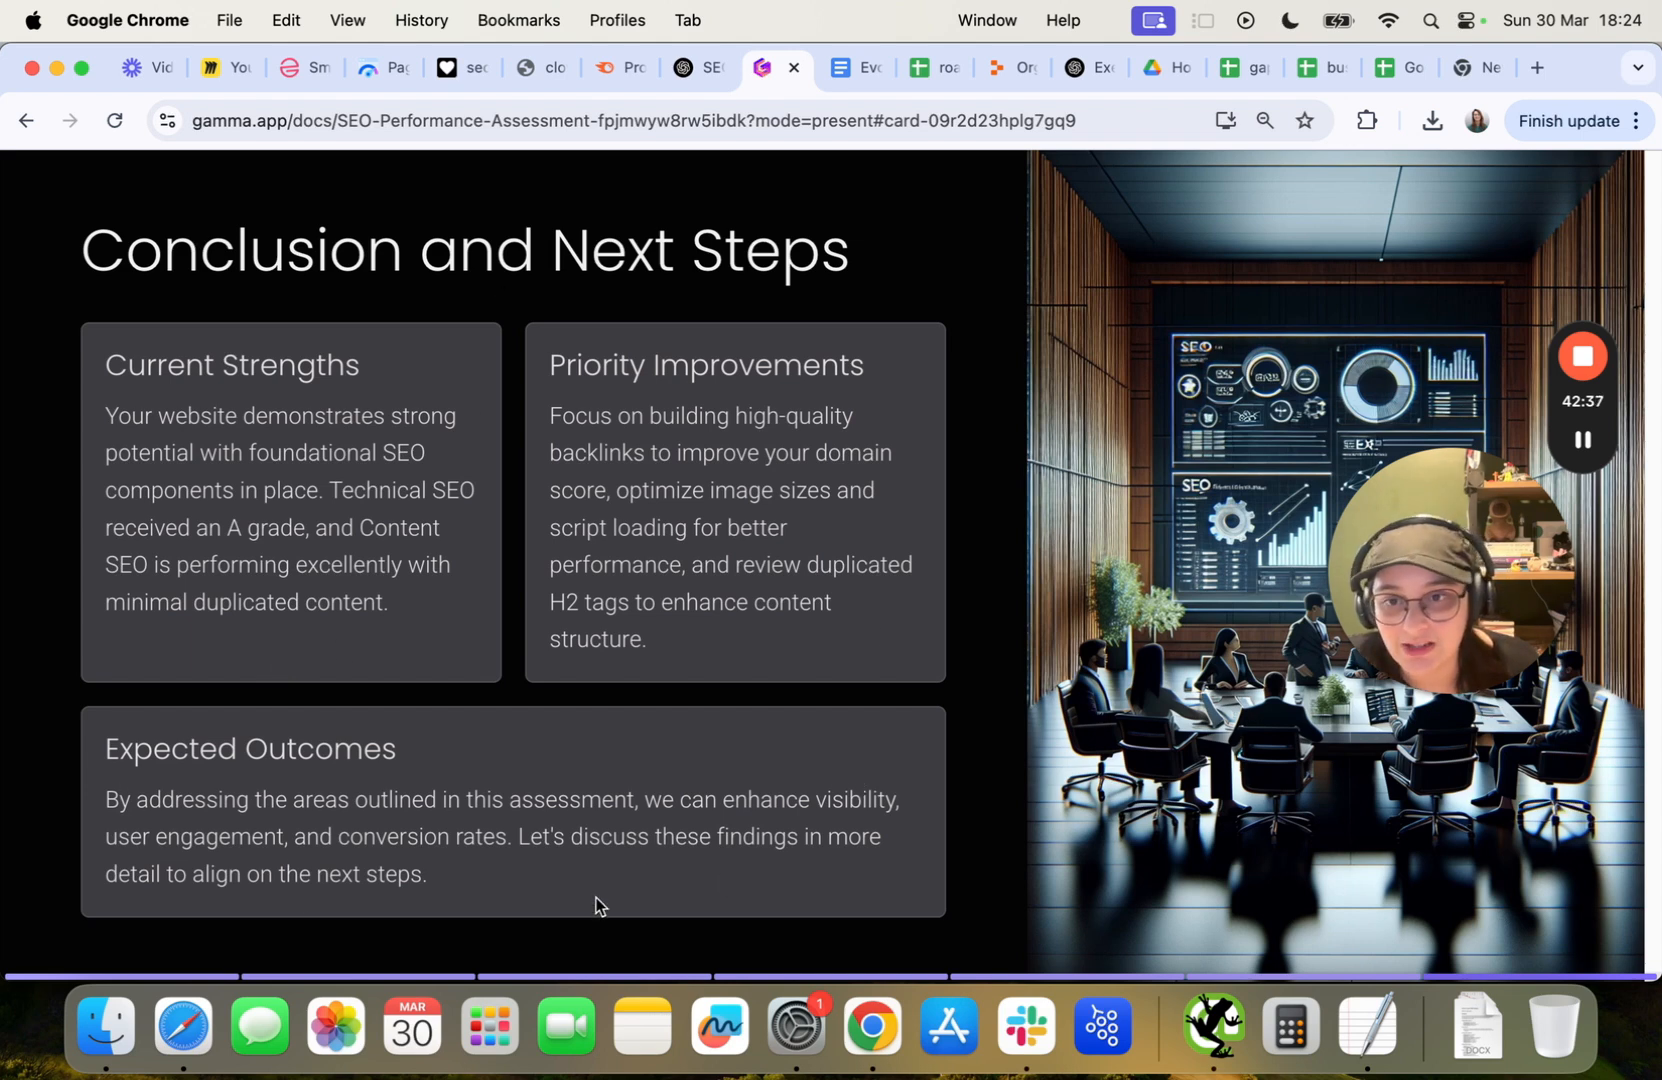
{"action": "left_click_drag", "start_coordinate": [430, 876], "coordinate": [105, 743]}
{"action": "left_click", "coordinate": [189, 740]}
{"action": "left_click", "coordinate": [490, 880]}
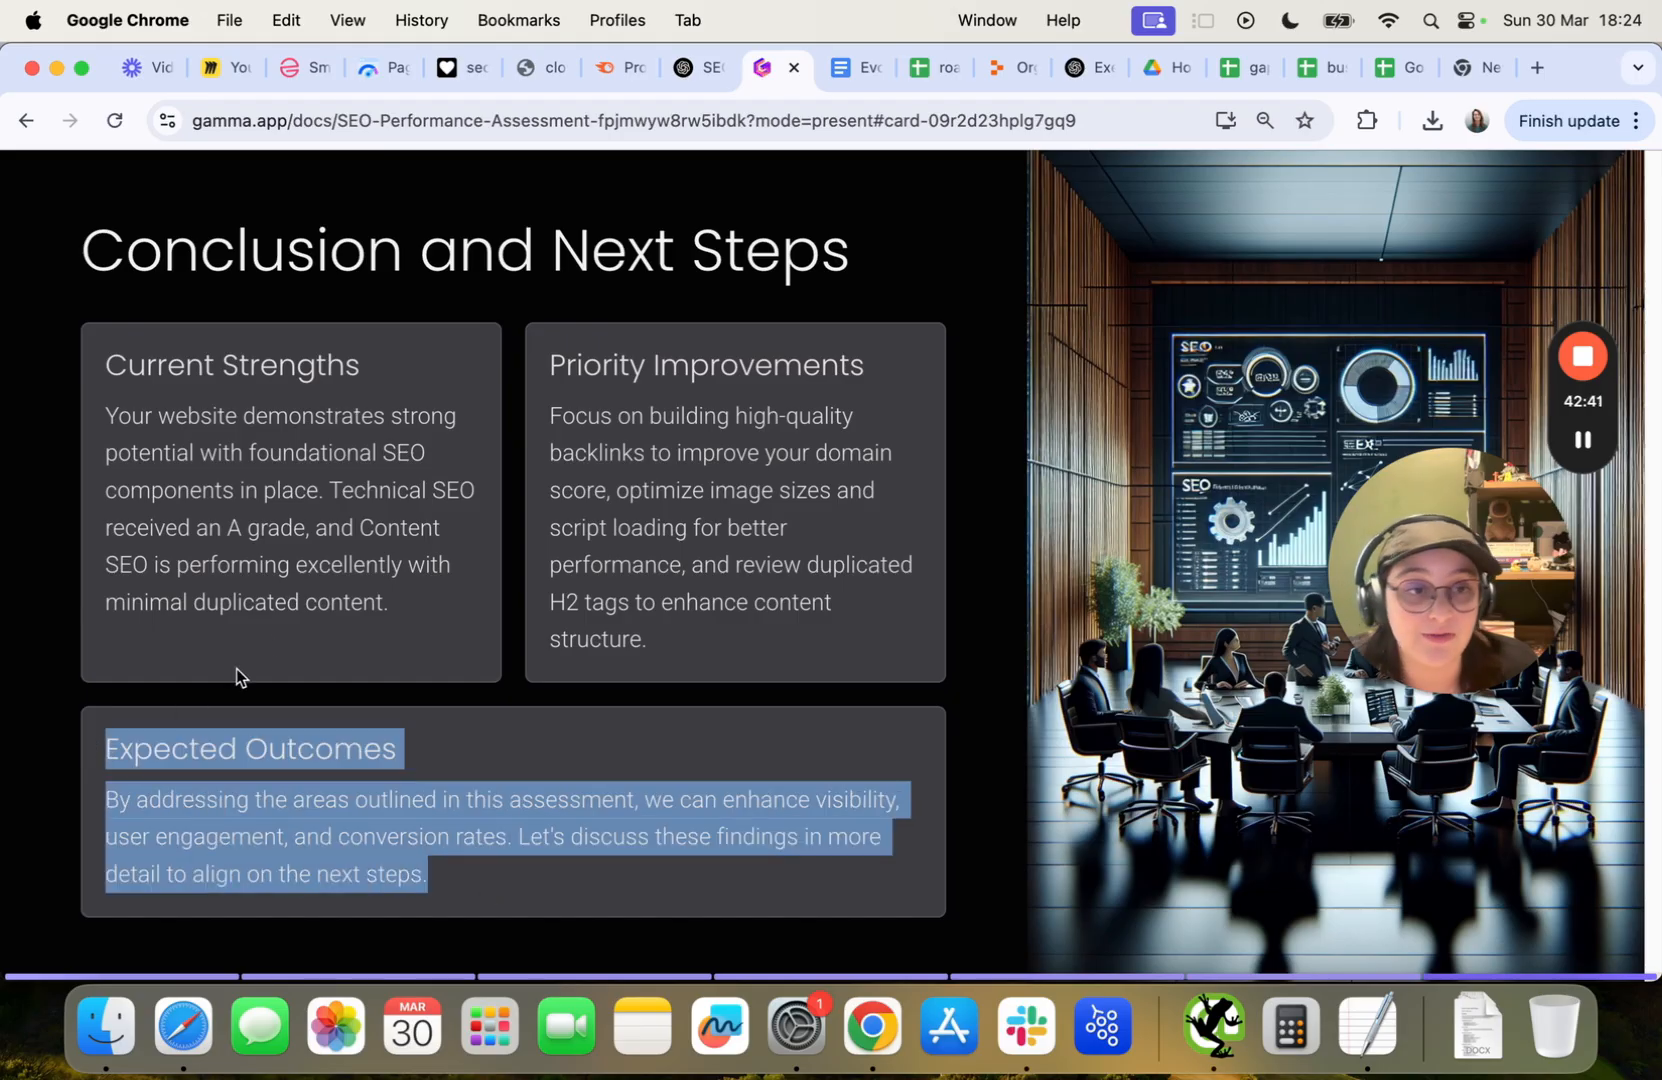
{"action": "left_click", "coordinate": [270, 609]}
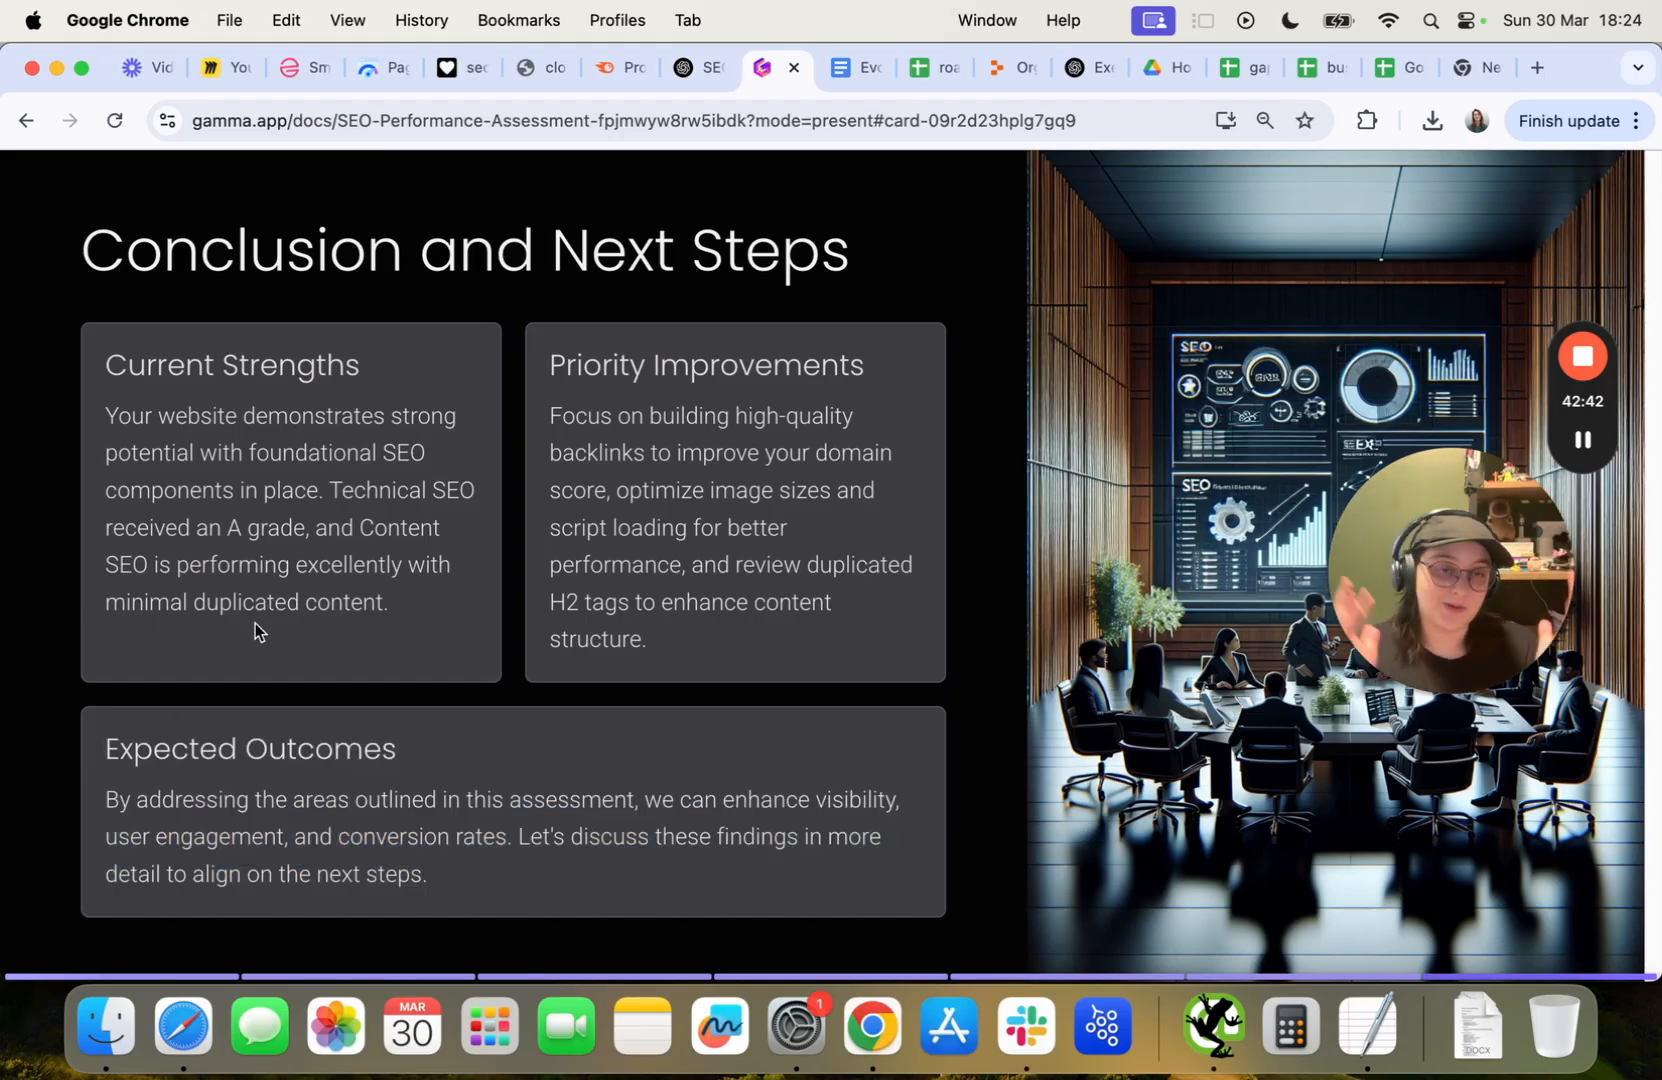